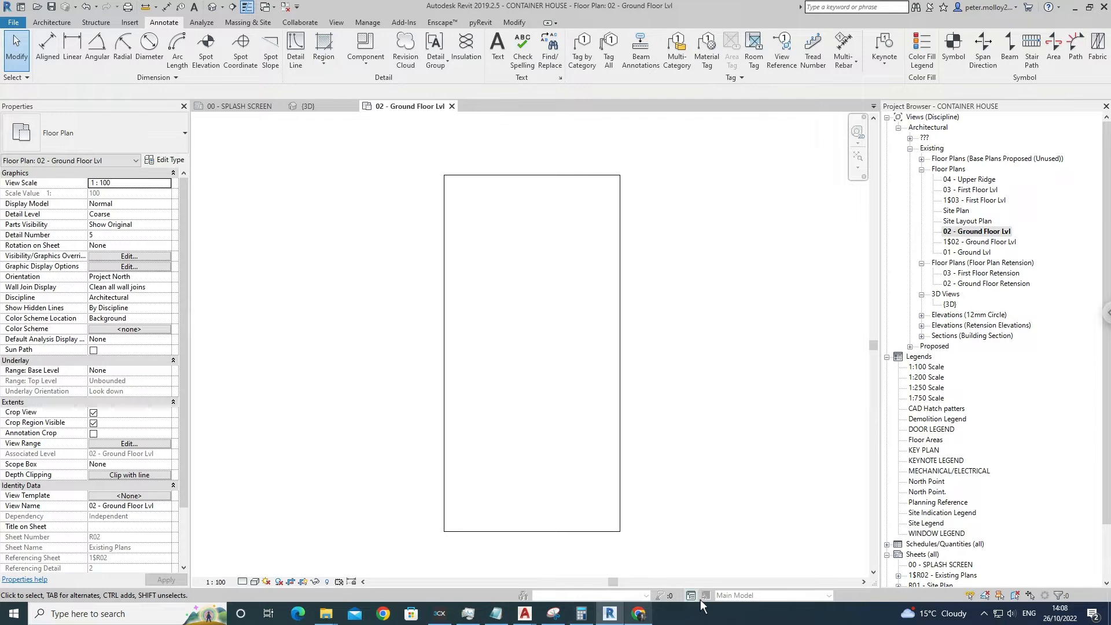
Switch to Chrome and look over the modular container home reference images.
click(637, 614)
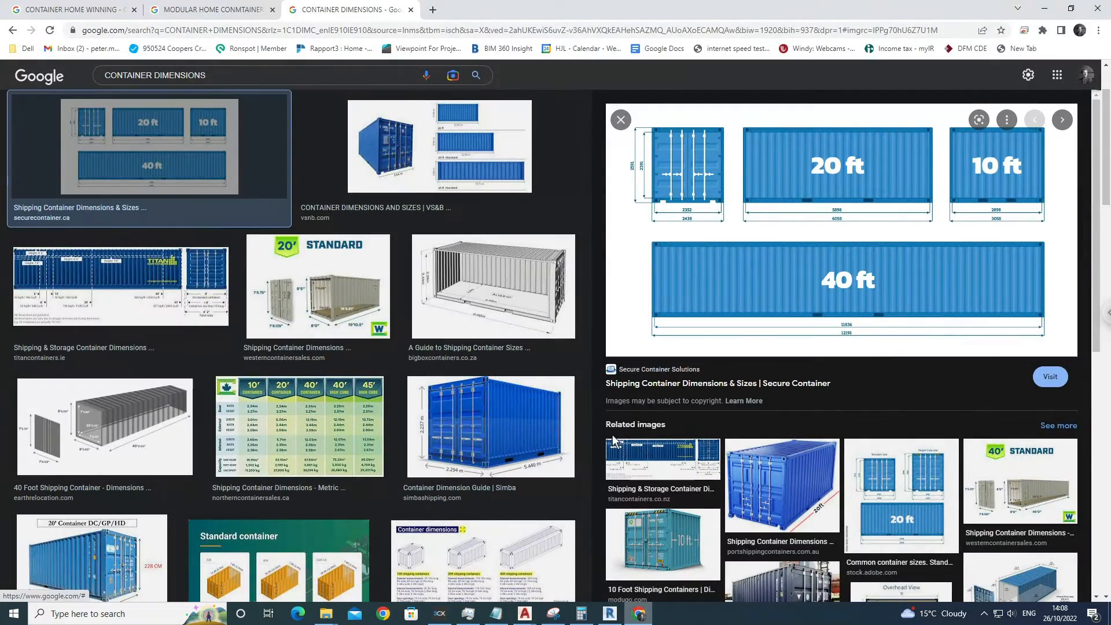
click(183, 7)
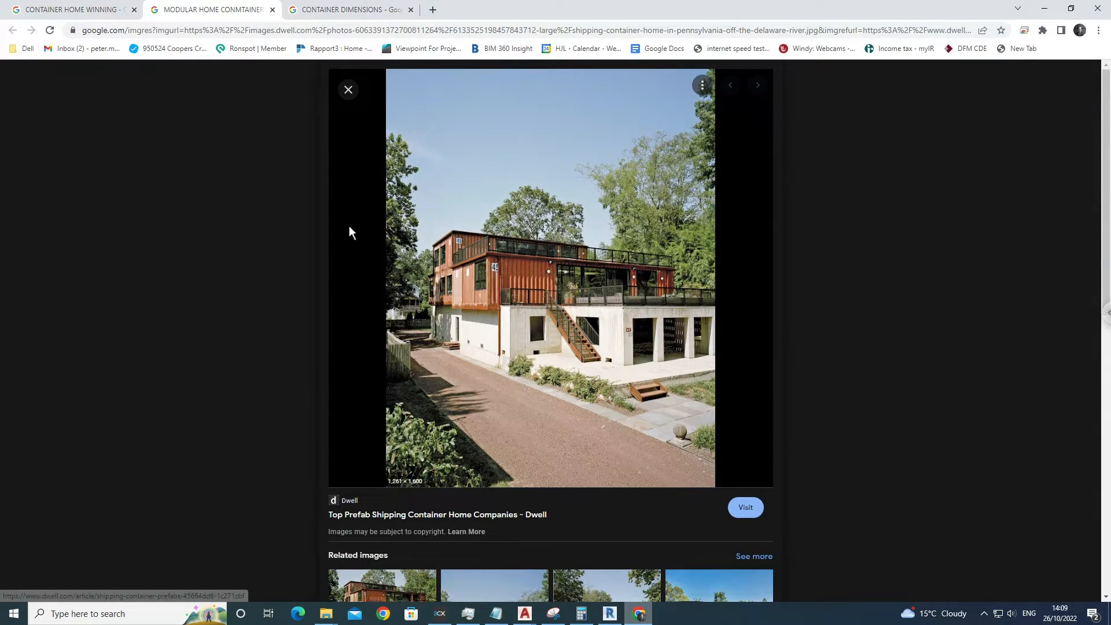
click(448, 144)
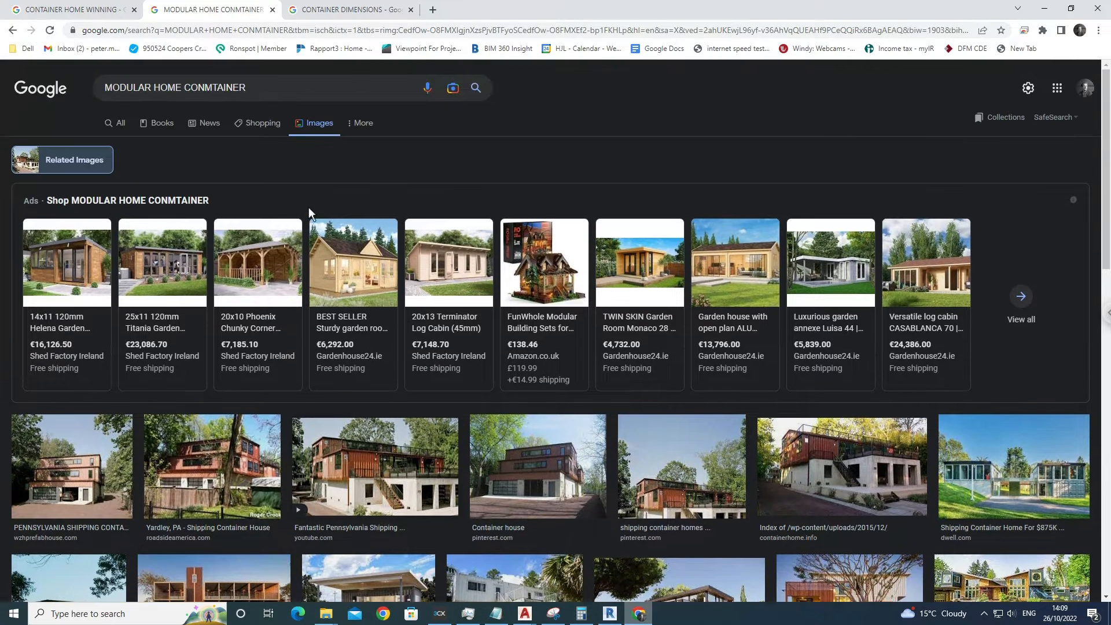
click(244, 91)
drag(279, 96, 185, 95)
Examine the award-winning container house photos and the shipping container dimension drawing, and return to Revit.
click(82, 9)
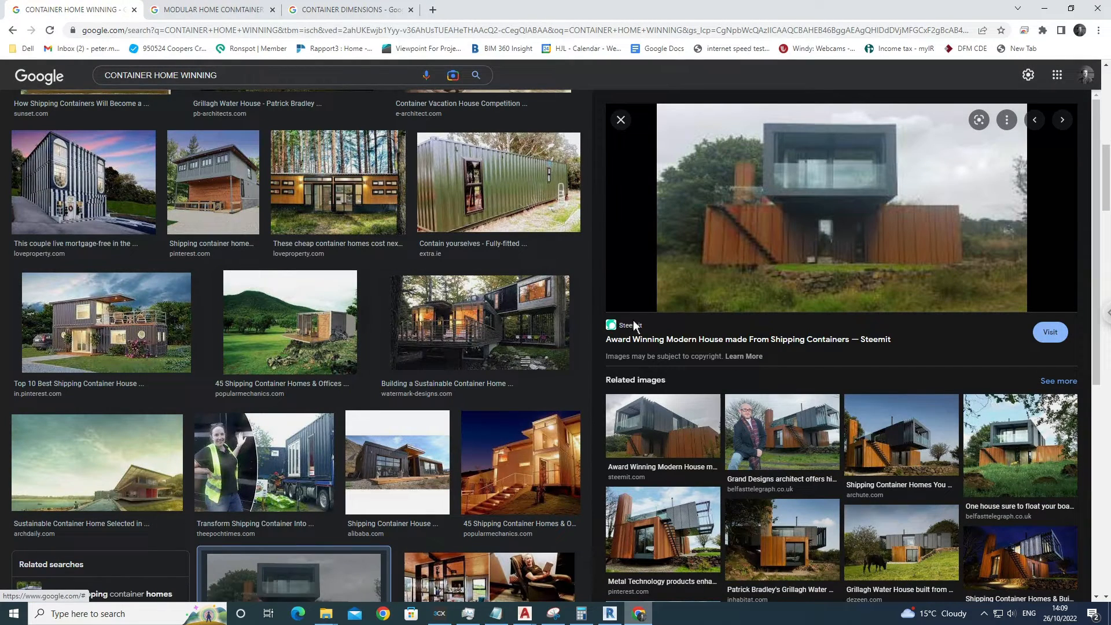
click(642, 444)
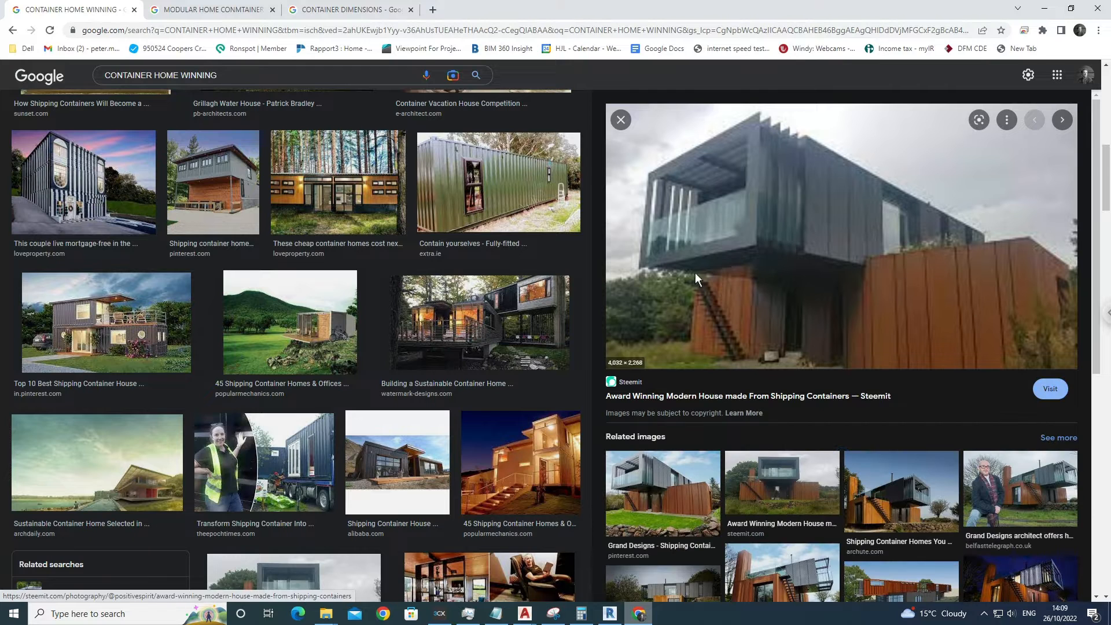
click(897, 490)
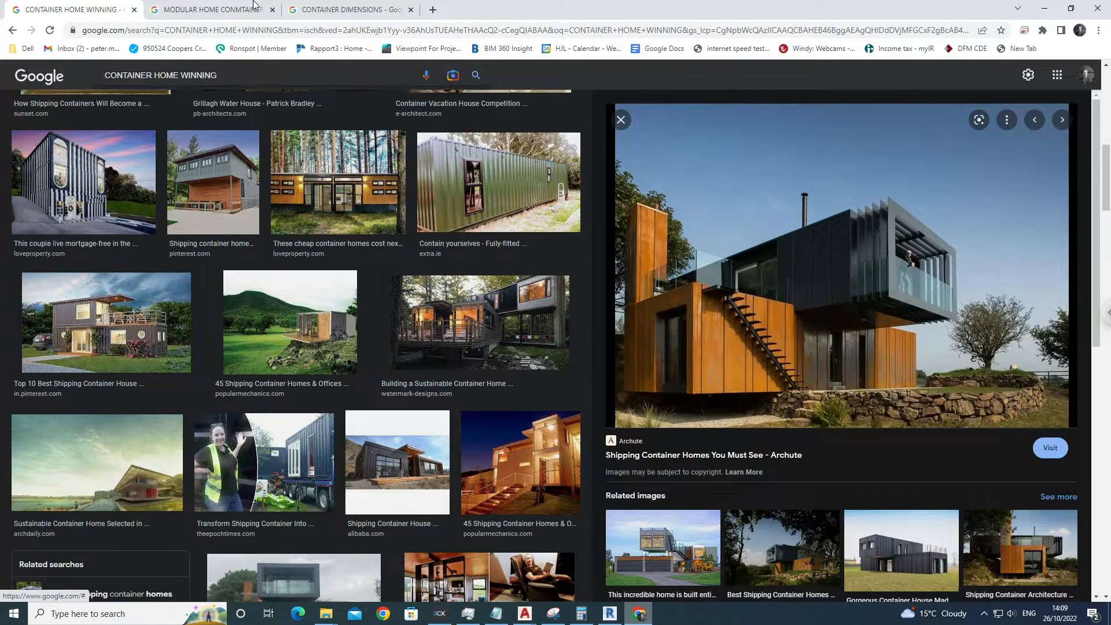
click(371, 10)
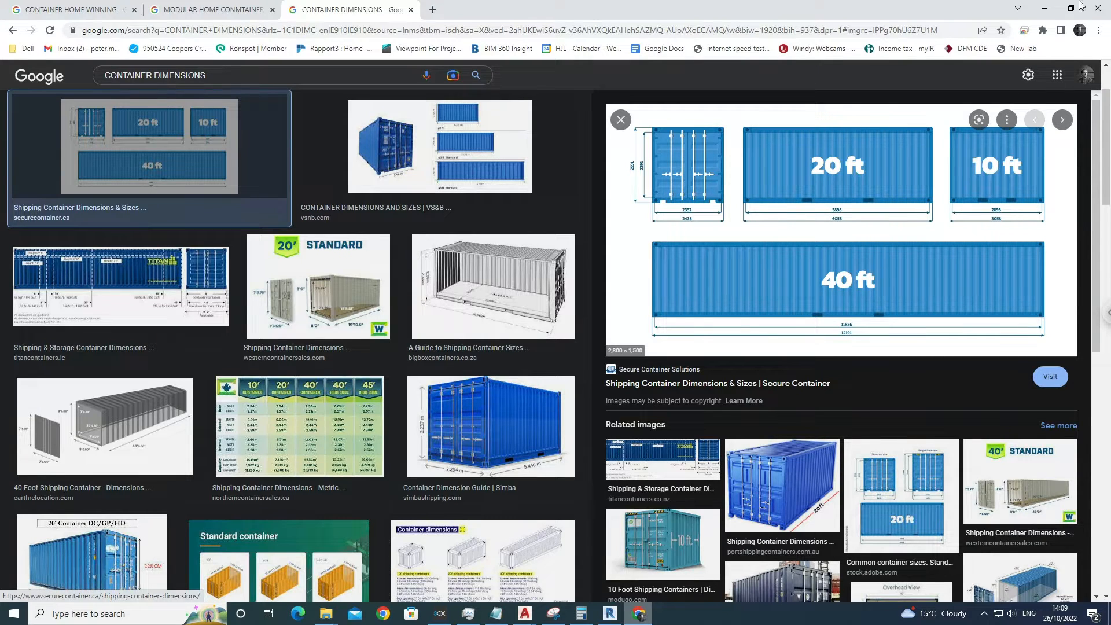
click(1046, 8)
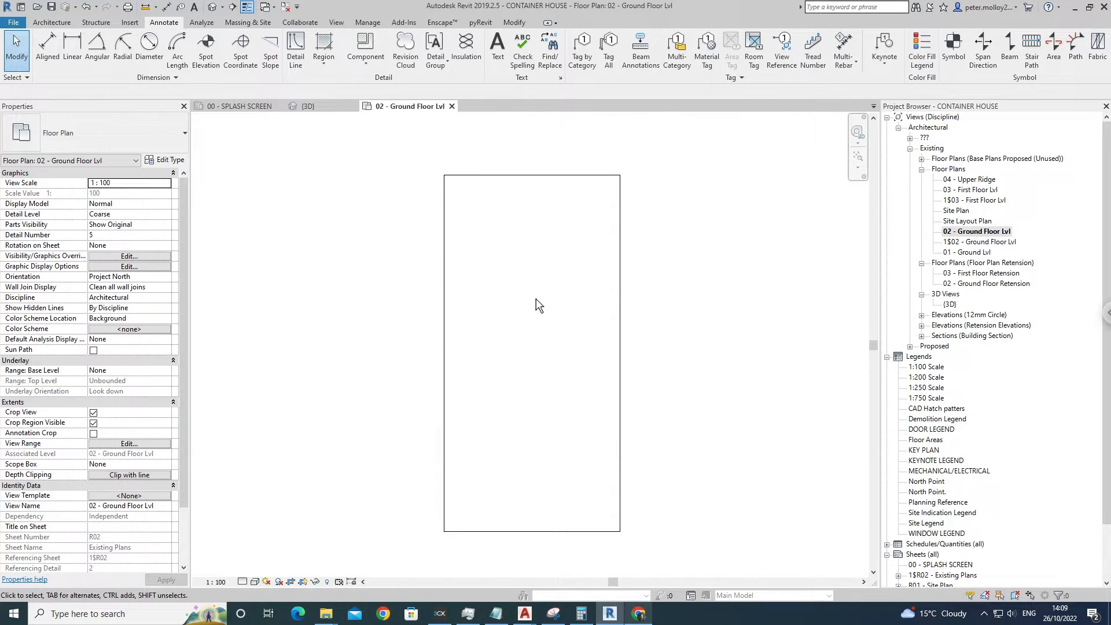
Start the Wall tool in the 02 - Ground Floor Lvl plan.
middle_drag(536, 300, 528, 297)
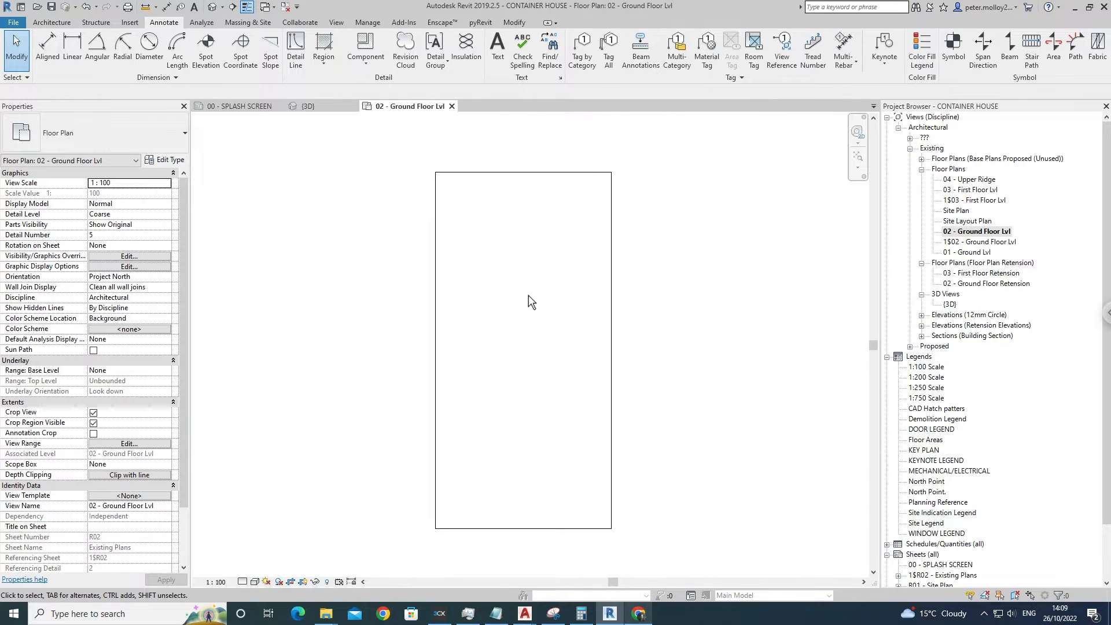
click(51, 22)
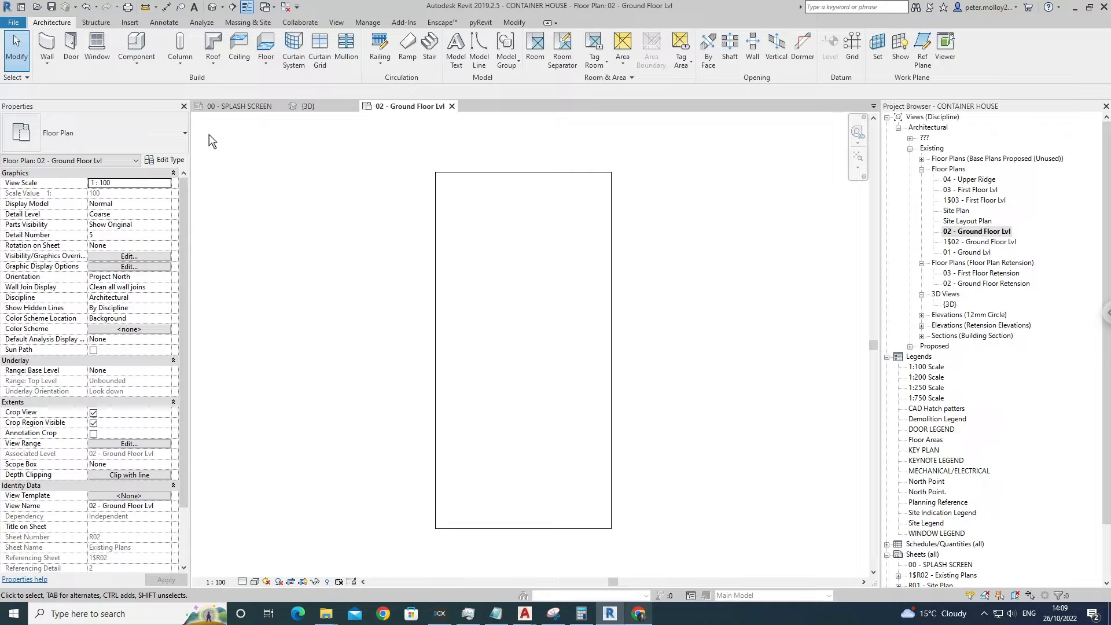
click(52, 49)
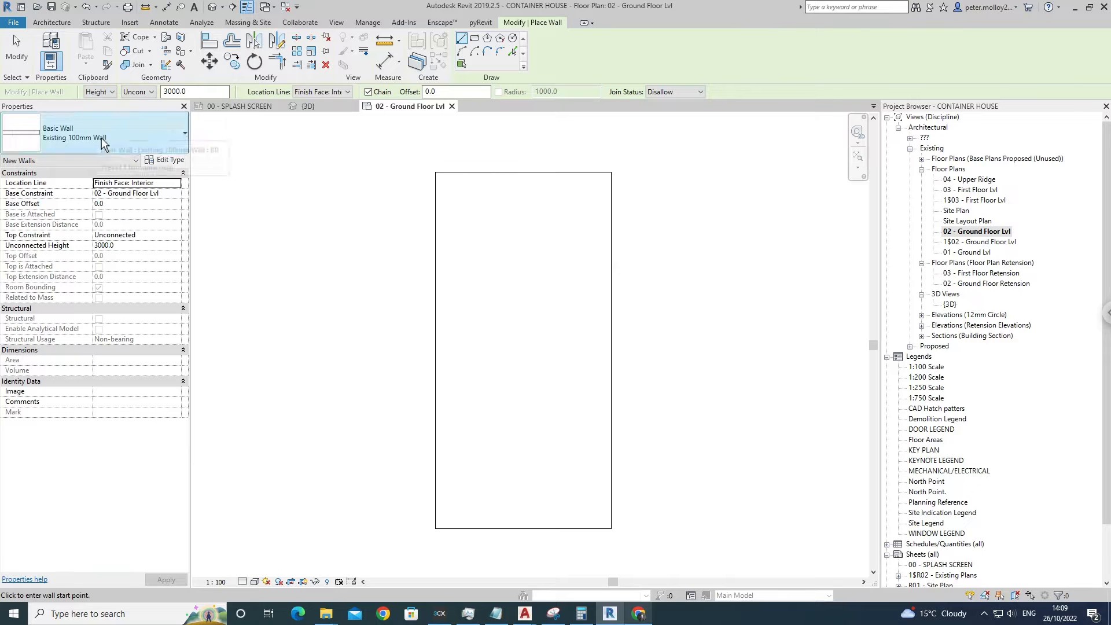
Try to duplicate the Existing 100mm Wall type under the name Existing 75mm Wall.
click(133, 145)
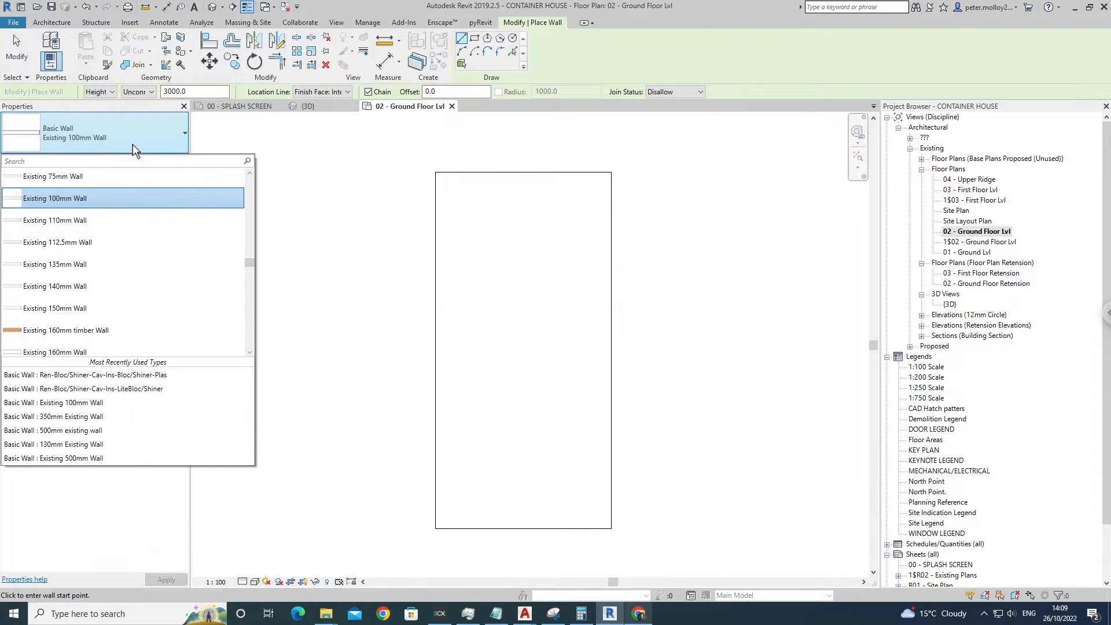
click(160, 141)
click(179, 164)
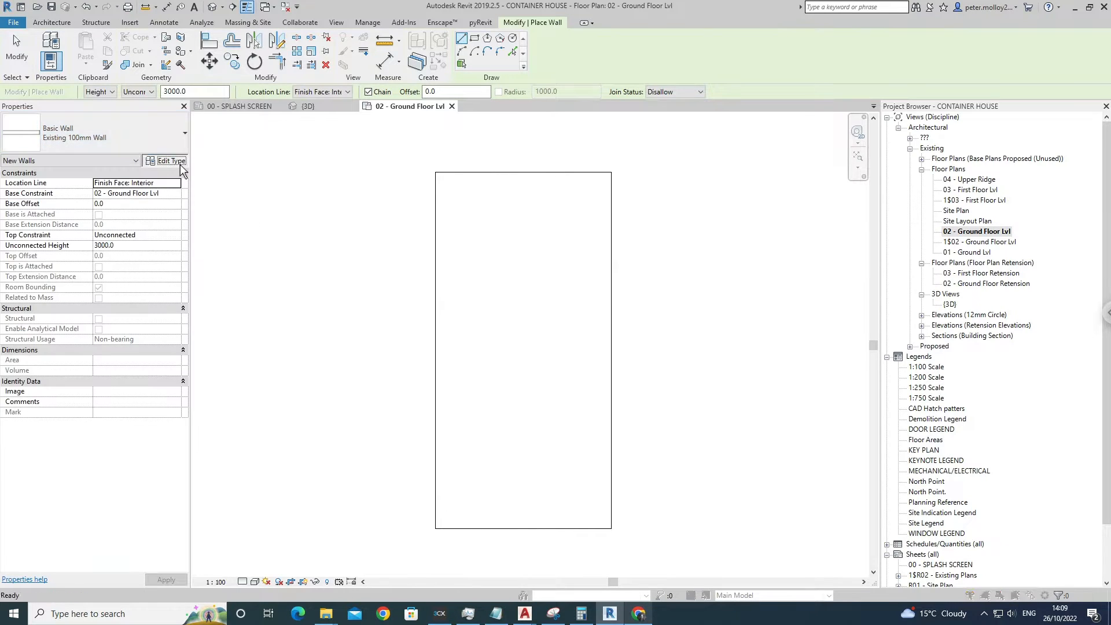
click(754, 256)
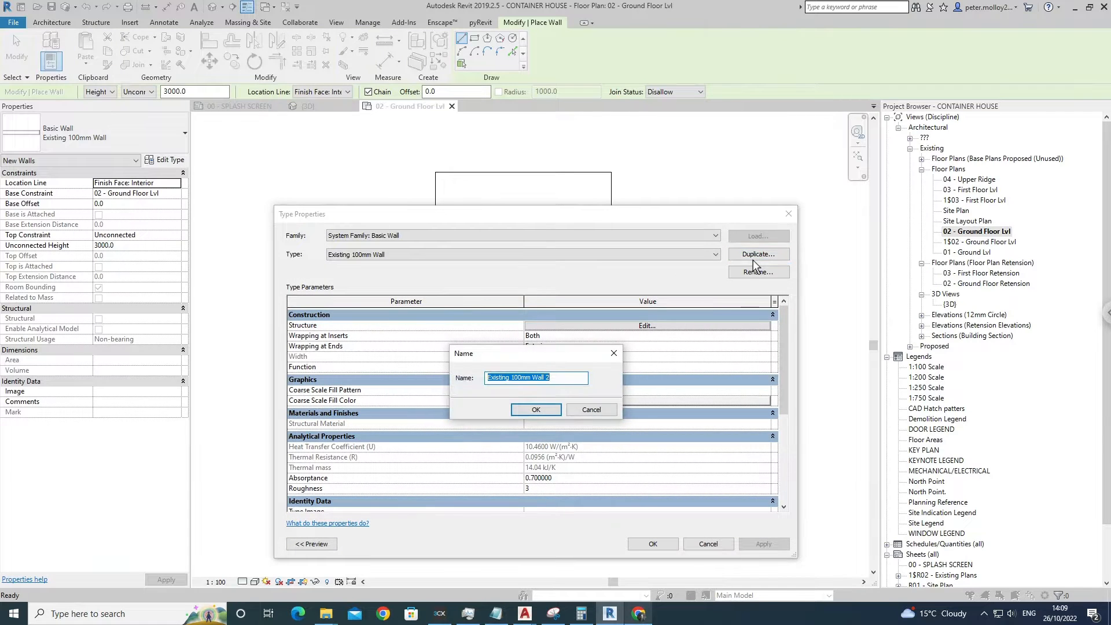
click(528, 381)
drag(511, 379, 520, 380)
text(75)
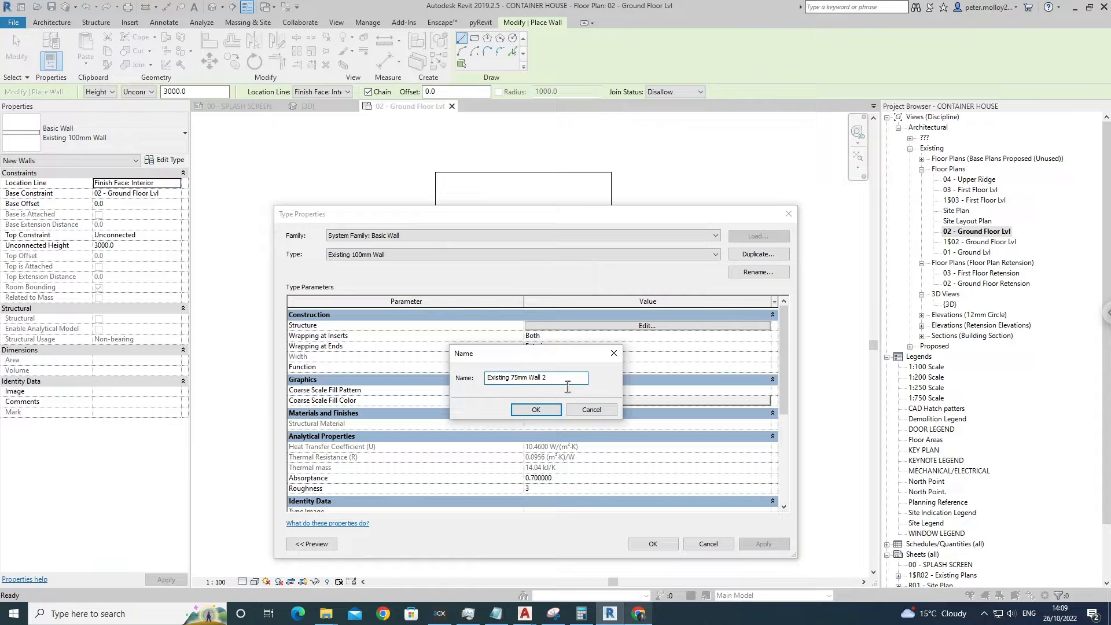
key(BackSpace)
key(BackSpace)
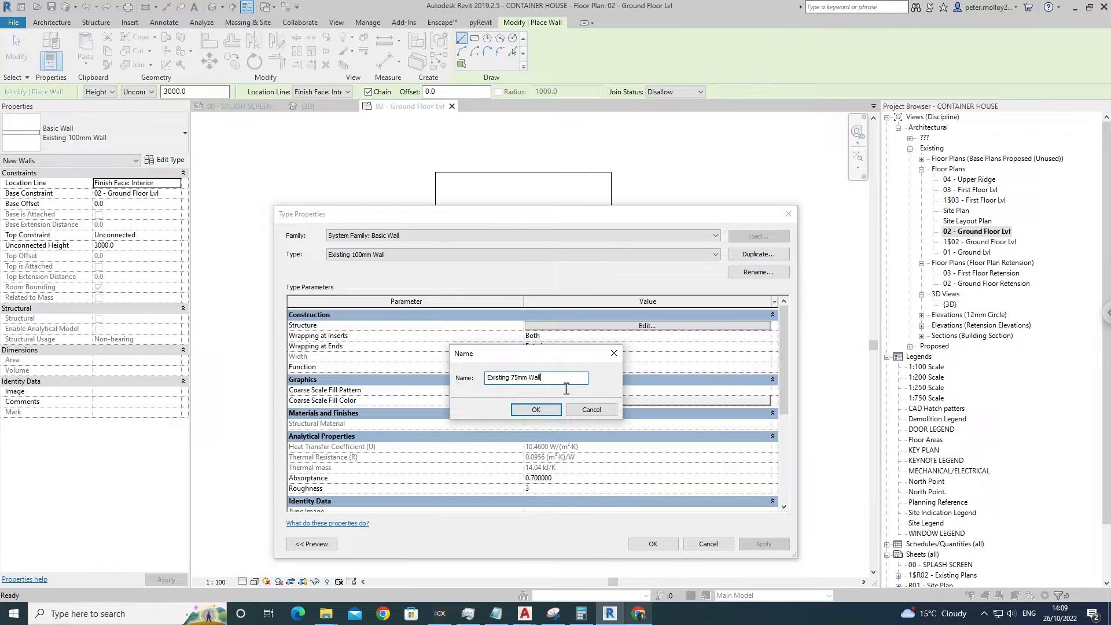
click(546, 416)
click(626, 315)
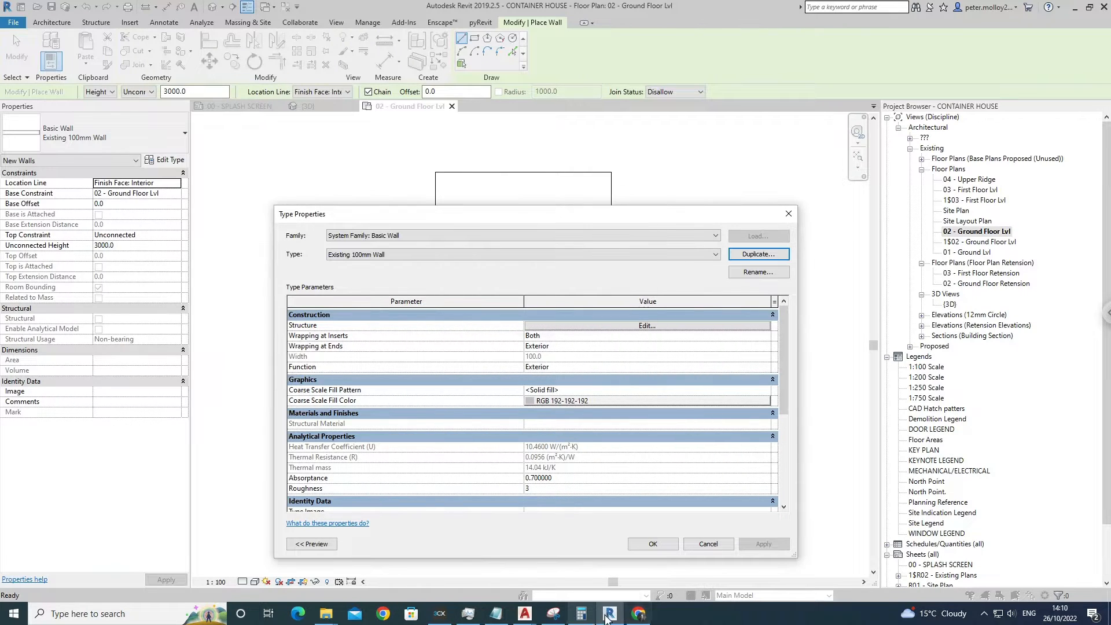
click(660, 544)
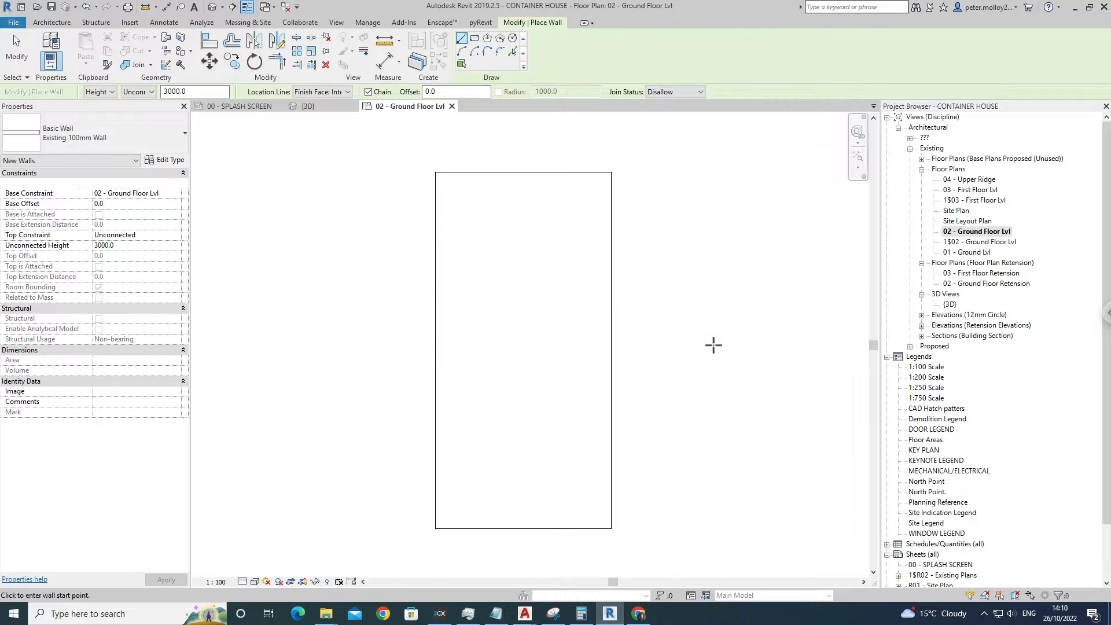
Find the 75 mm wall types and choose Existing 75mm Wall for the new walls.
click(88, 141)
text(75)
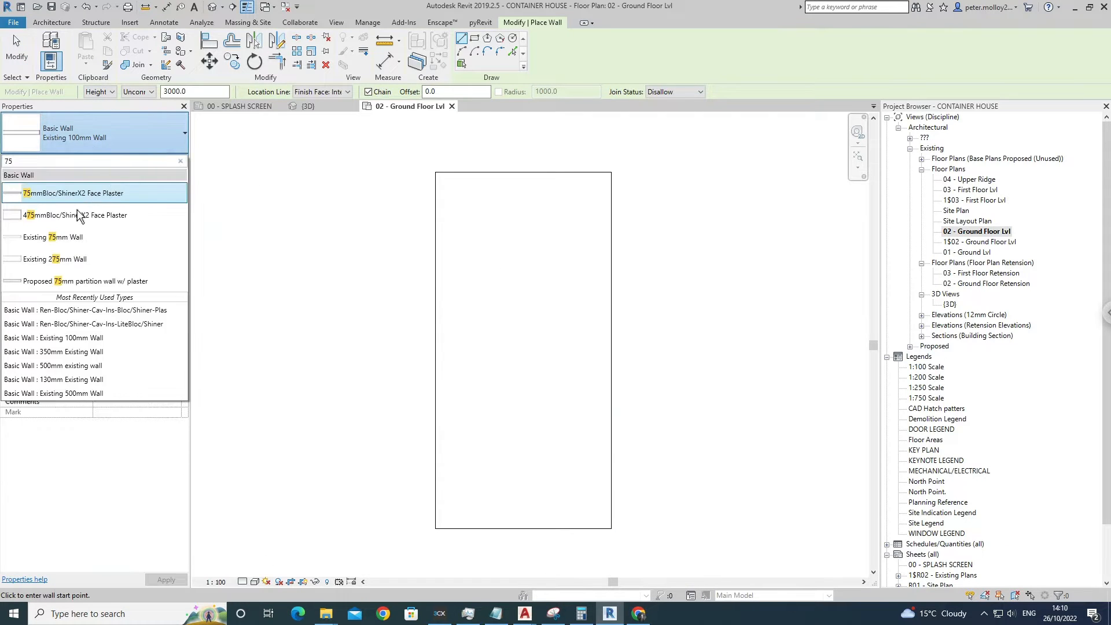
click(84, 246)
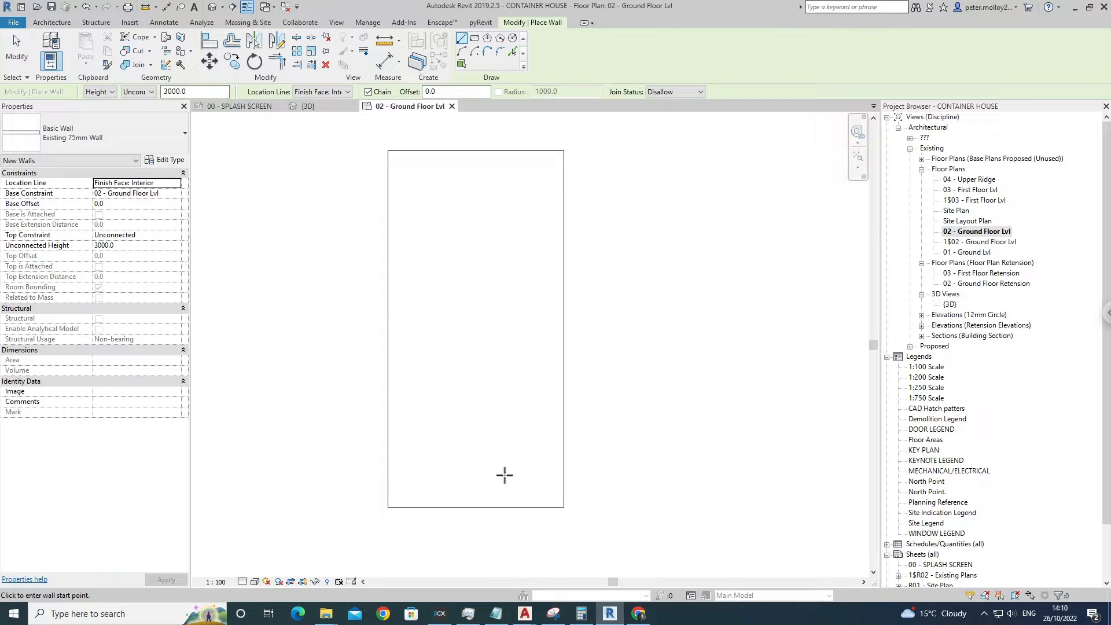
Check the 40 ft container length in Chrome, and draw a vertical 12190 mm wall inside the plan's crop region in Revit.
click(639, 615)
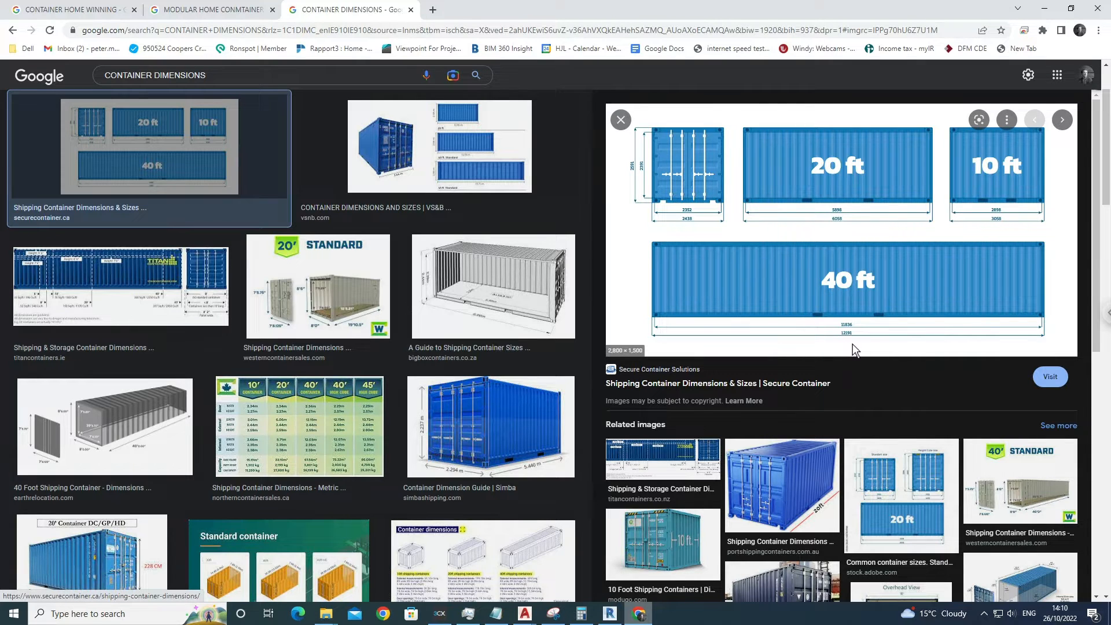
click(610, 613)
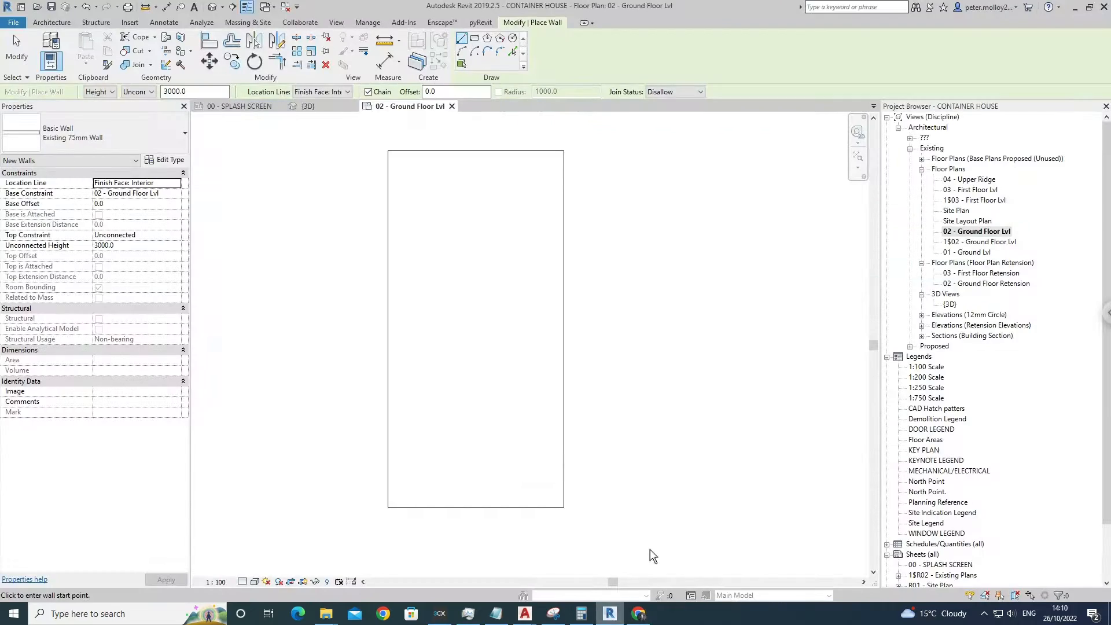
click(418, 187)
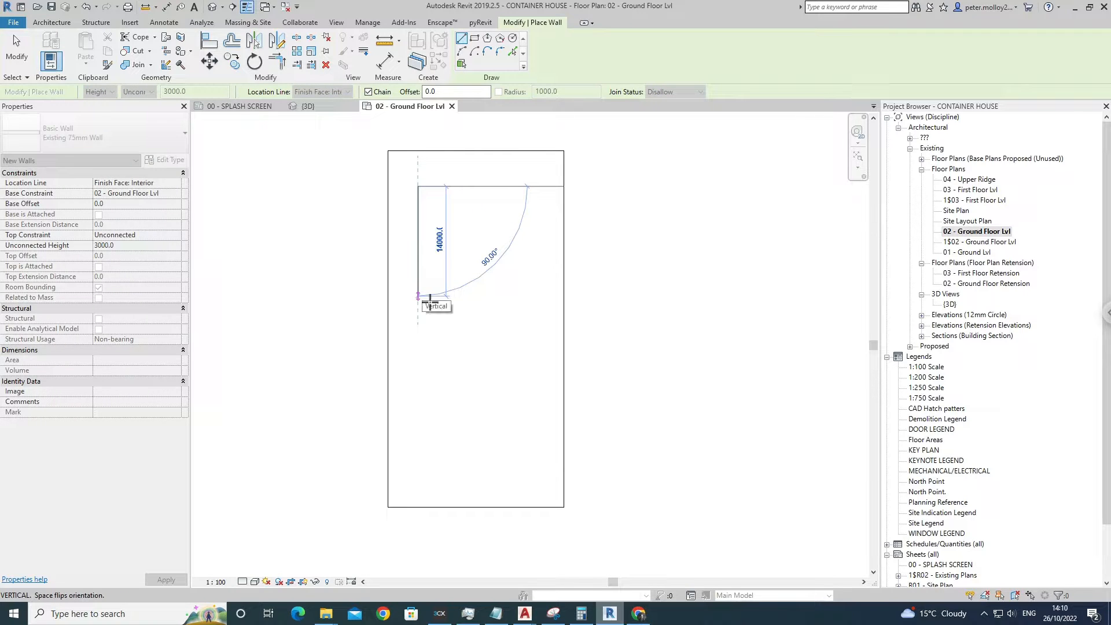
text(12190)
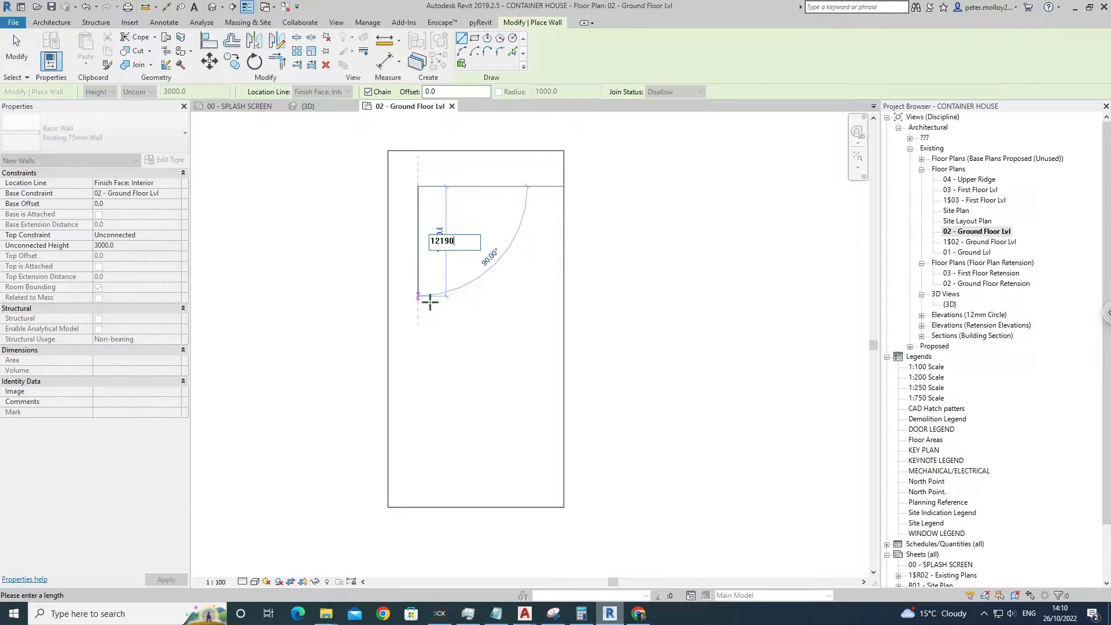
key(Return)
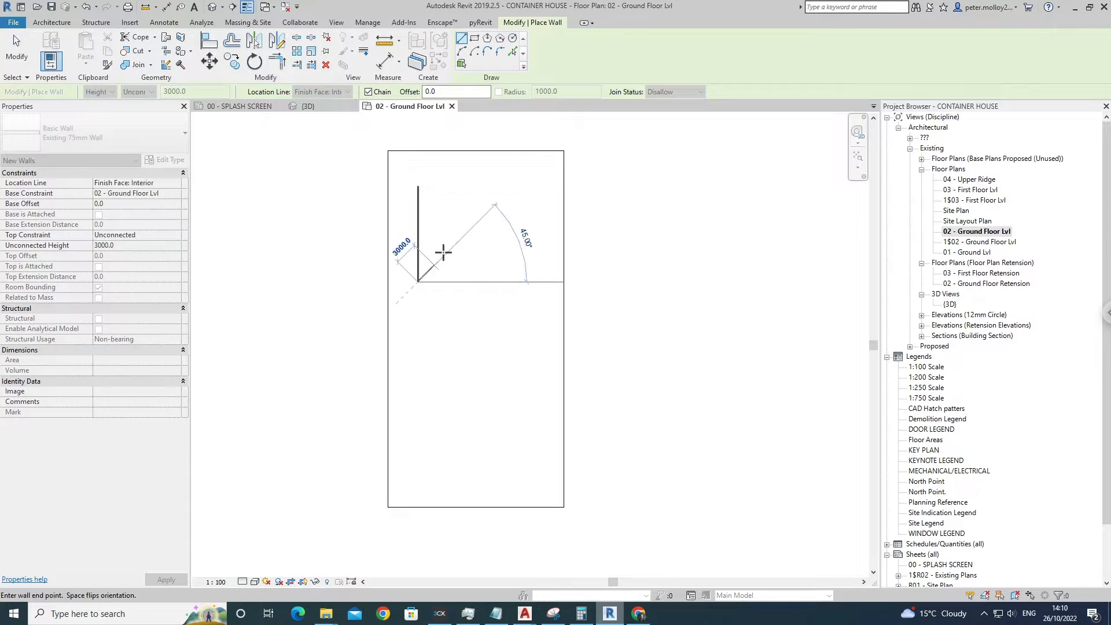
scroll(405, 249, up, 5)
key(Escape)
Move the vertical wall down and slightly to the right inside the crop region.
scroll(400, 237, down, 2)
drag(400, 236, 443, 350)
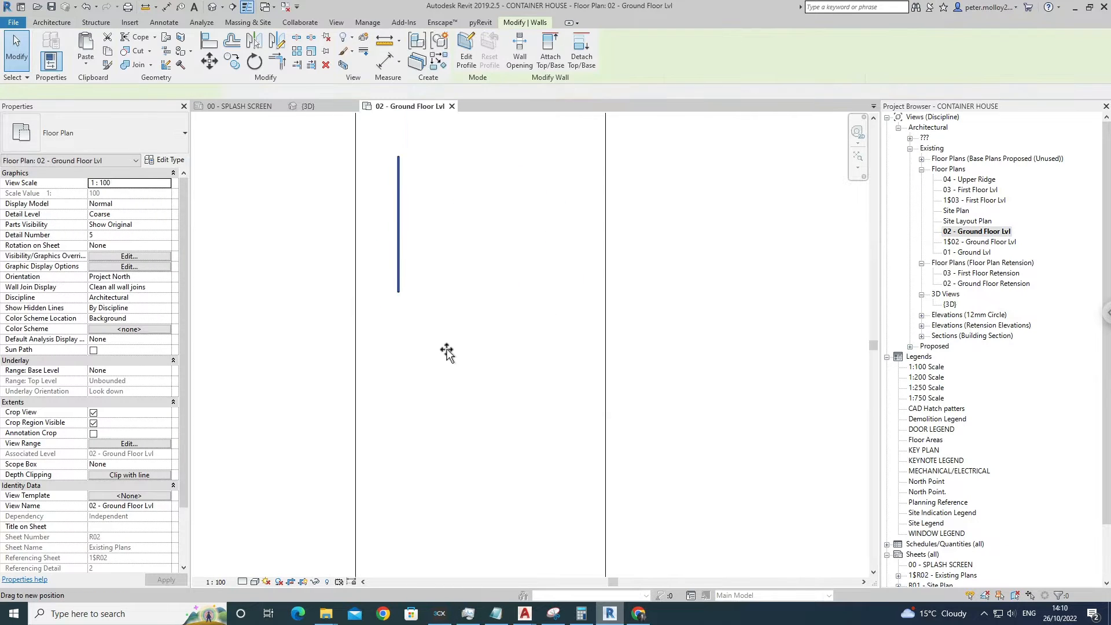
click(525, 400)
middle_drag(519, 365, 505, 347)
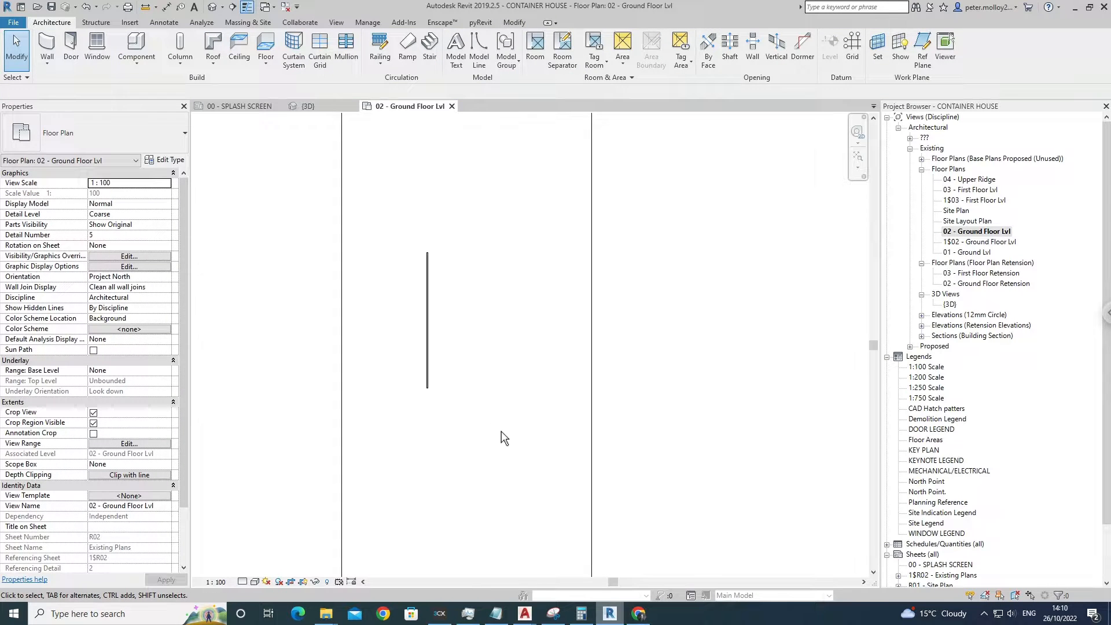
Draw a 10000 mm horizontal wall running right from the vertical wall's upper end.
click(638, 615)
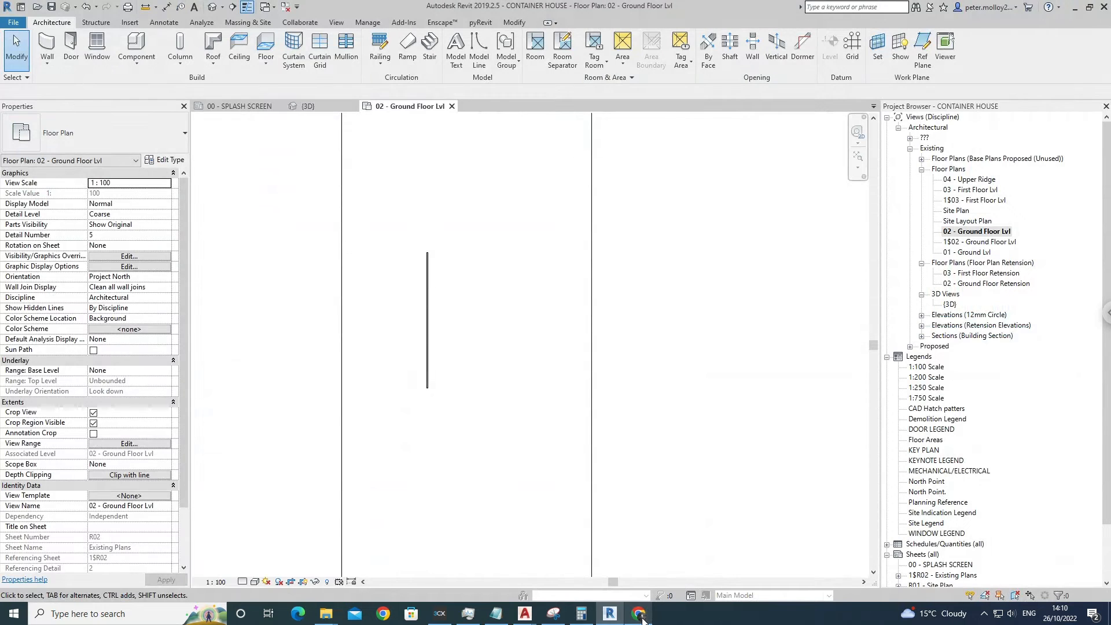
key(alt+Tab)
click(47, 46)
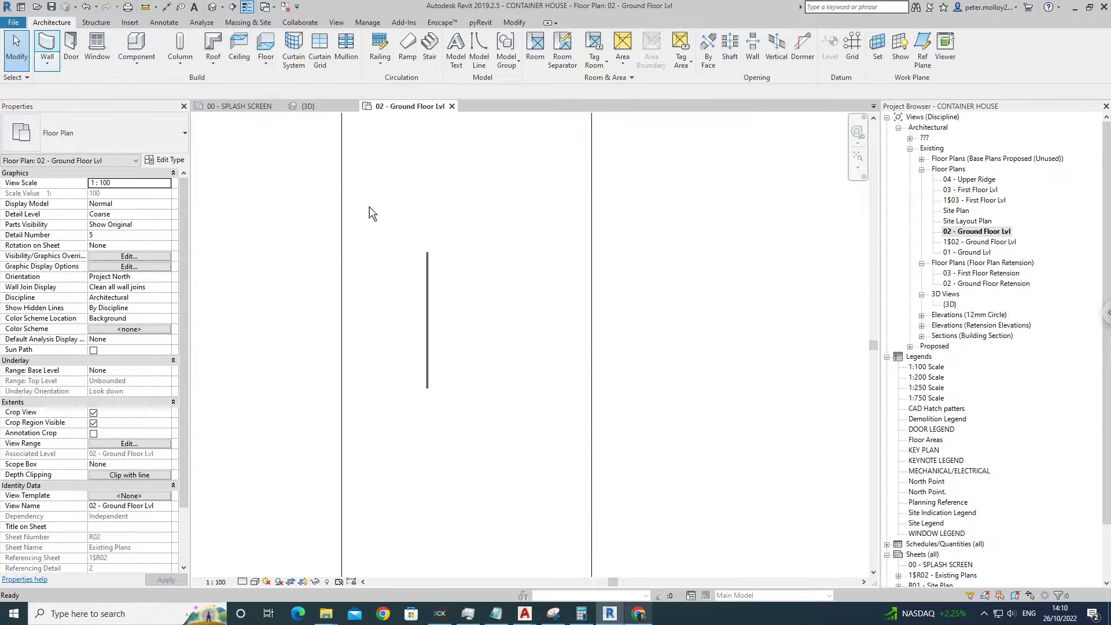
scroll(446, 249, up, 3)
click(406, 268)
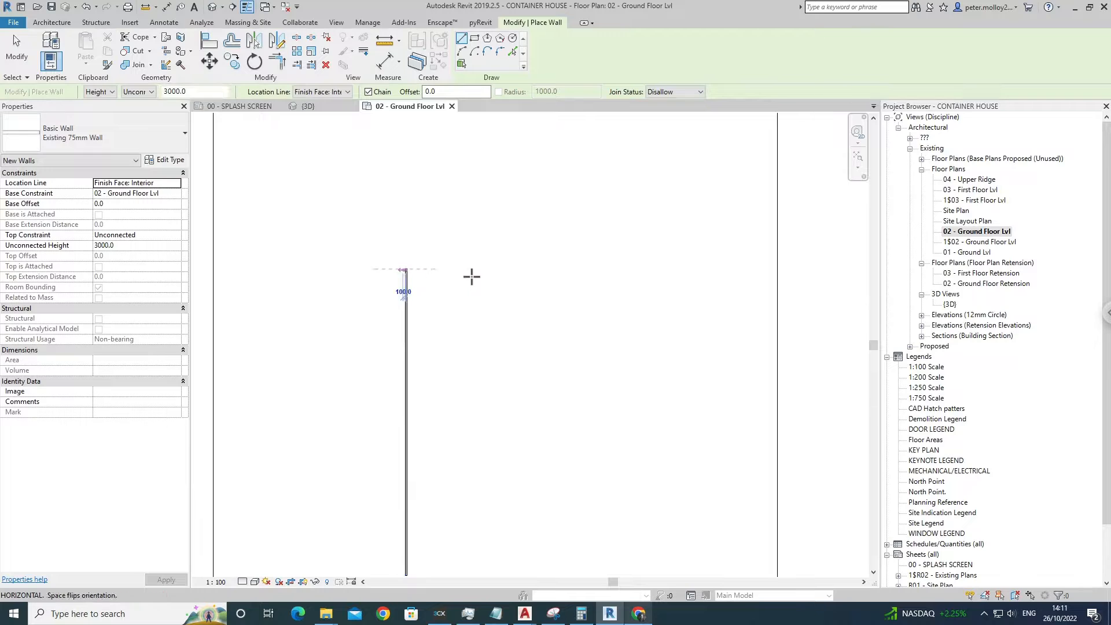
text(100)
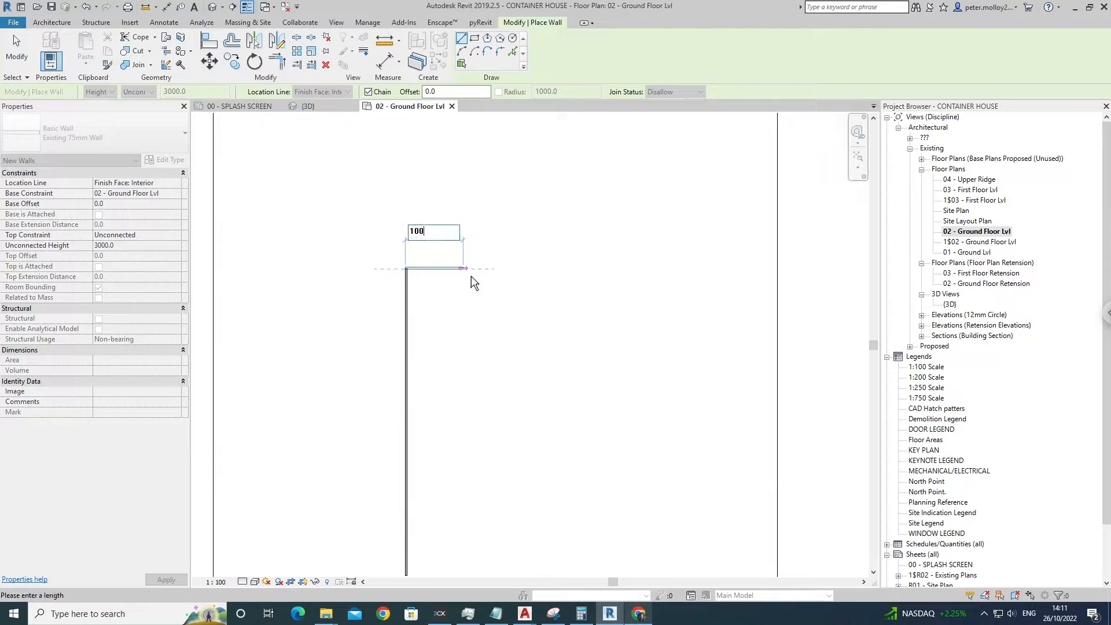
text(00)
key(Return)
key(Escape)
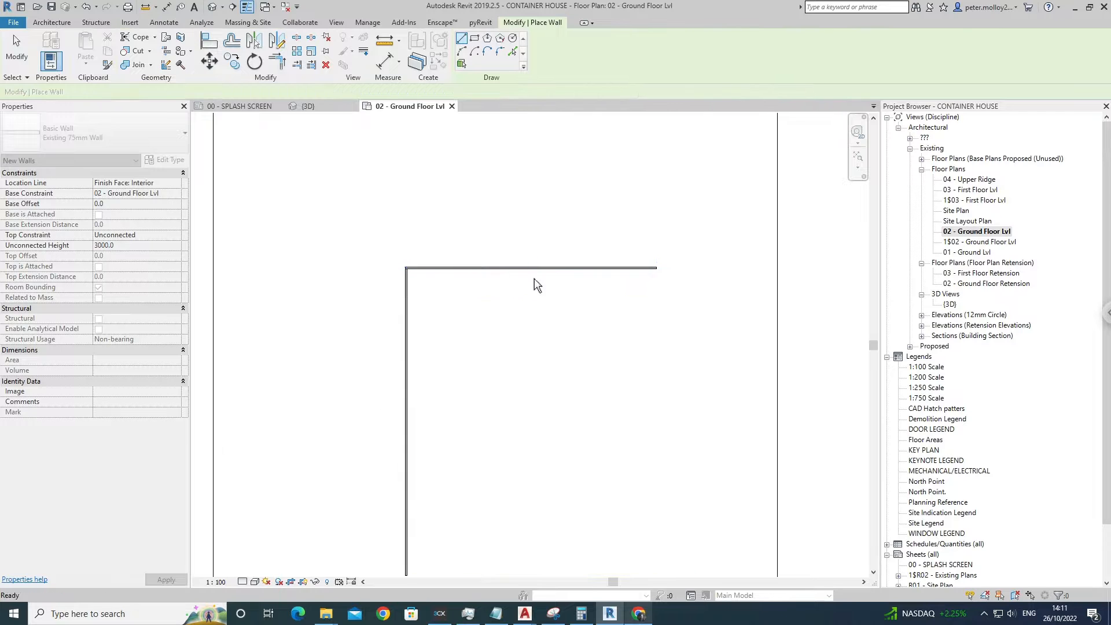
Close the rectangle with a right-hand wall matching the first wall's length and a lower wall back to its end.
scroll(549, 275, down, 2)
middle_drag(592, 293, 565, 254)
click(593, 231)
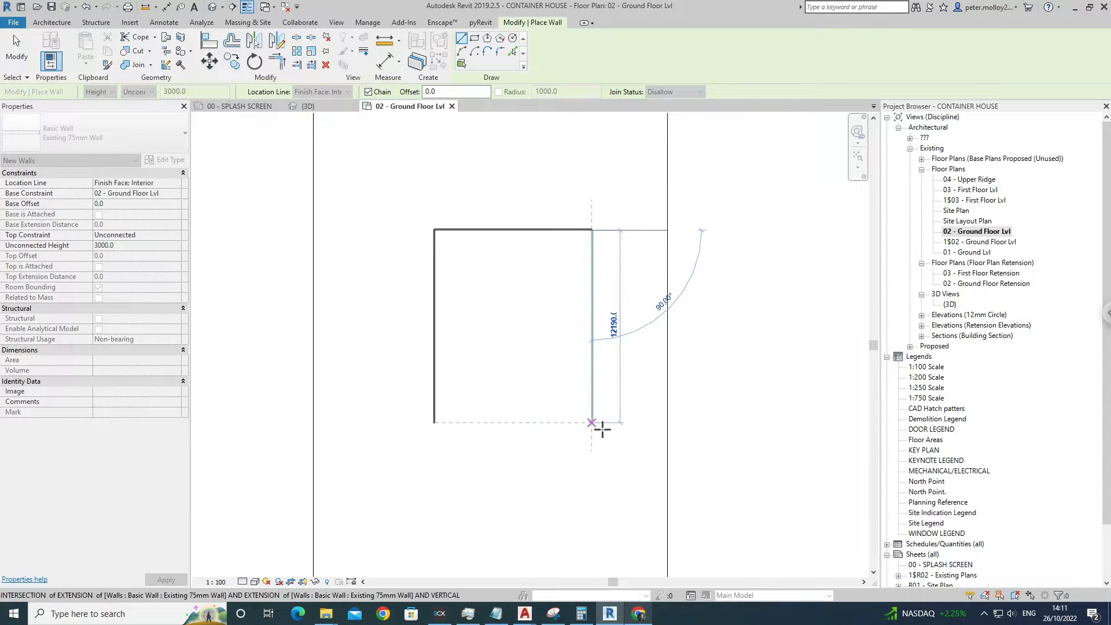
click(596, 424)
click(435, 424)
key(Escape)
key(Escape)
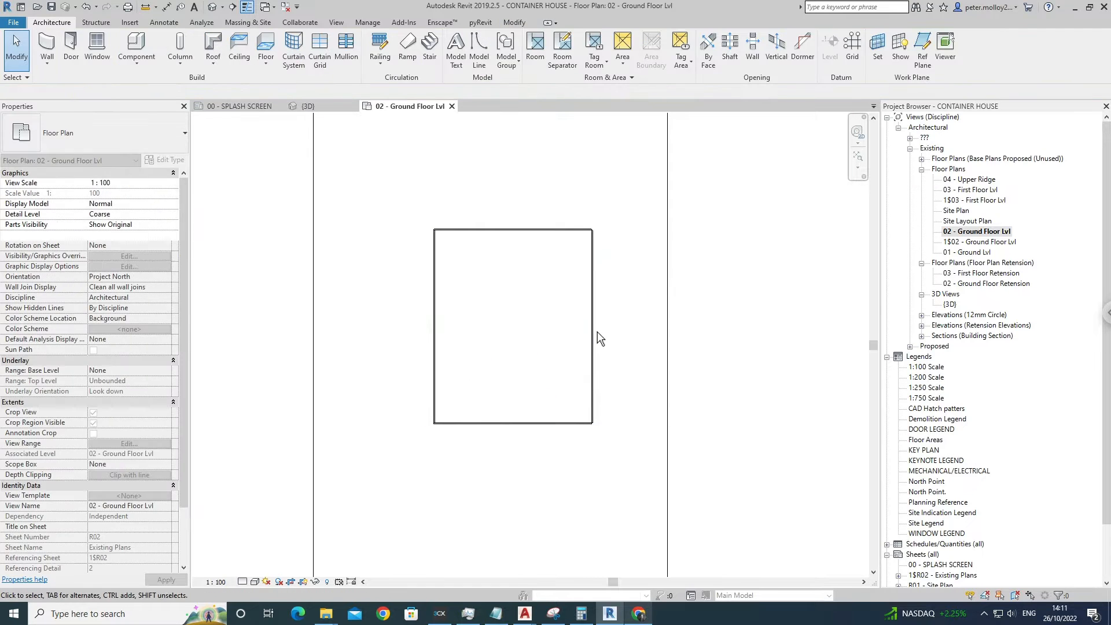
Check the container width in Chrome, and set the right-hand wall's distance from the left-hand wall to 2440 mm in Revit.
click(591, 359)
middle_drag(591, 359, 577, 343)
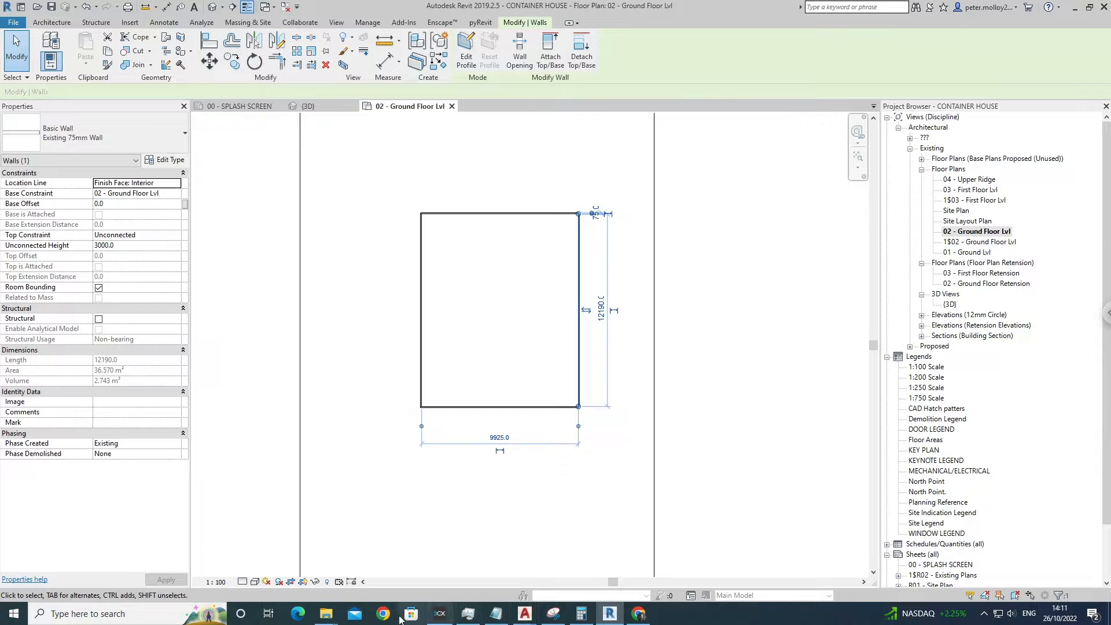
click(640, 617)
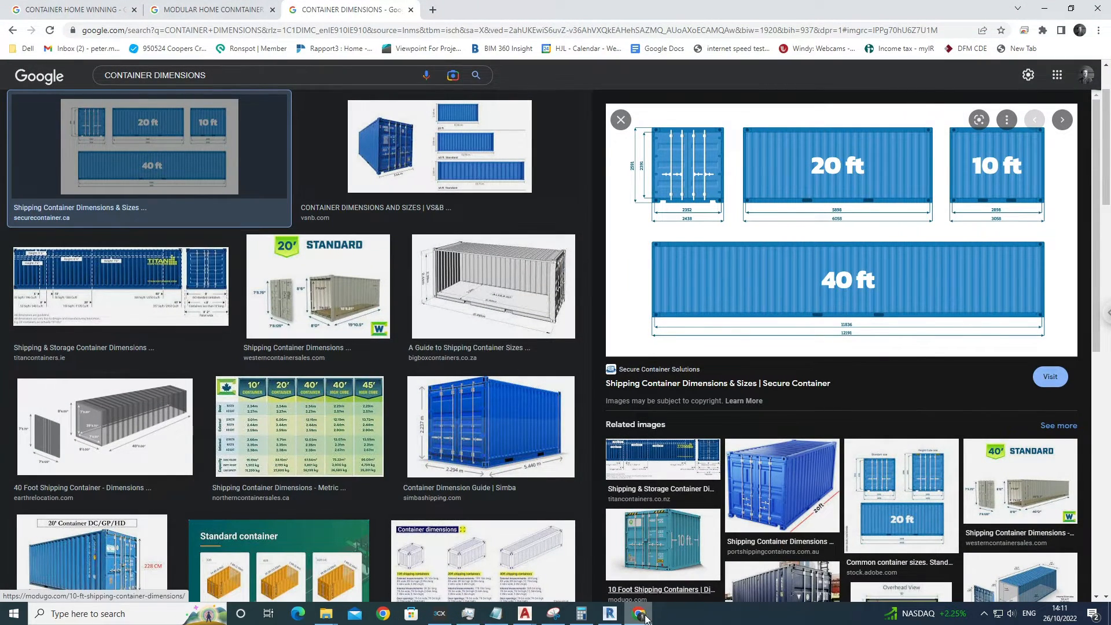
click(610, 614)
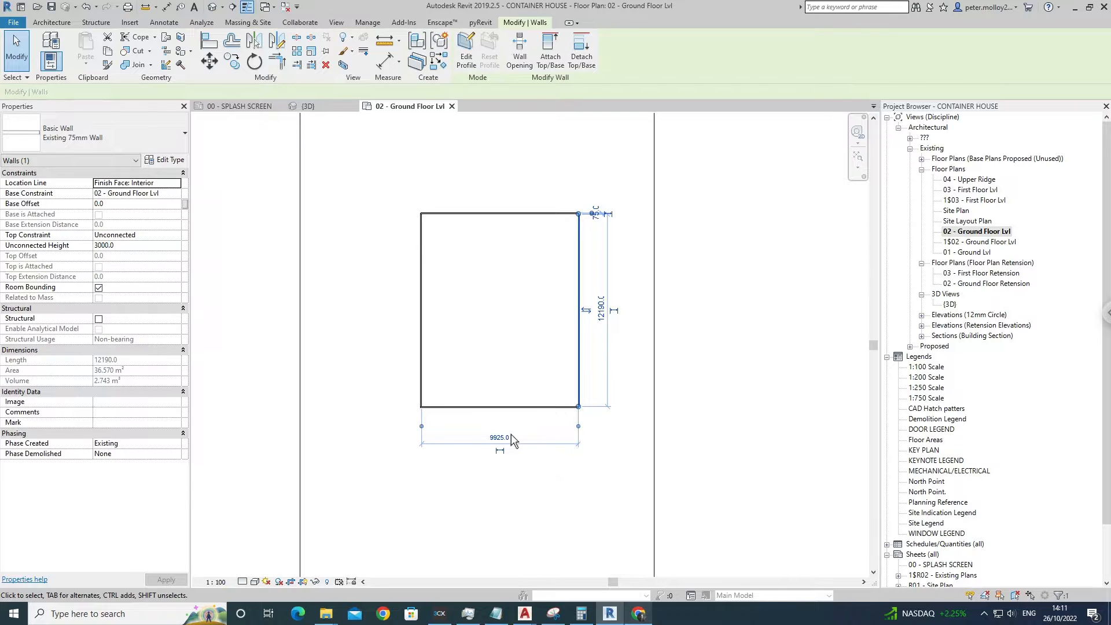
click(500, 438)
text(2440)
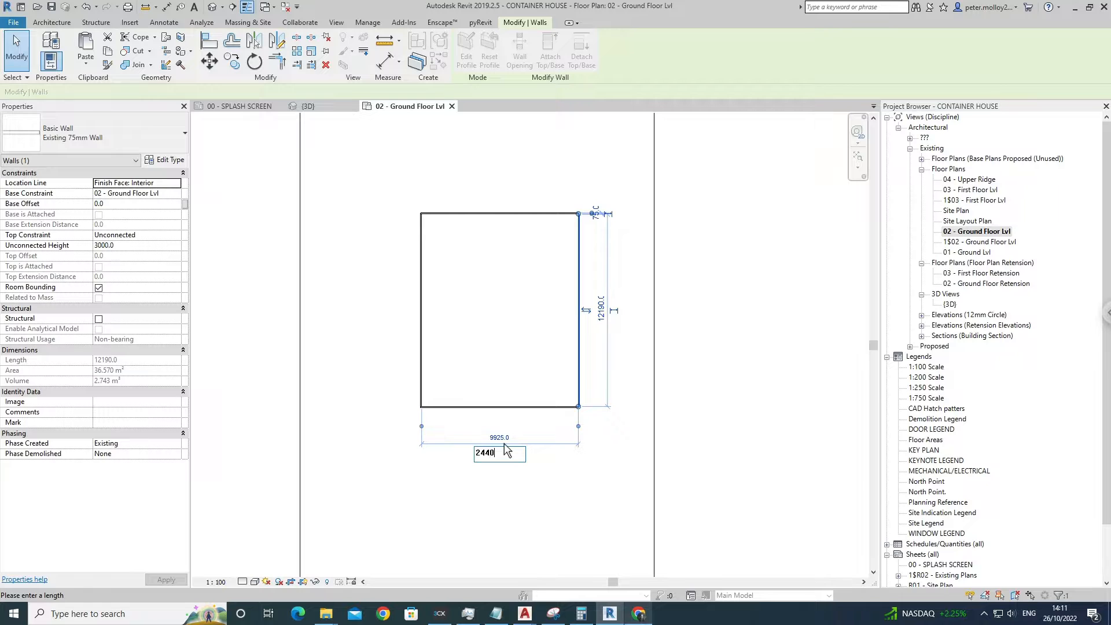
key(Return)
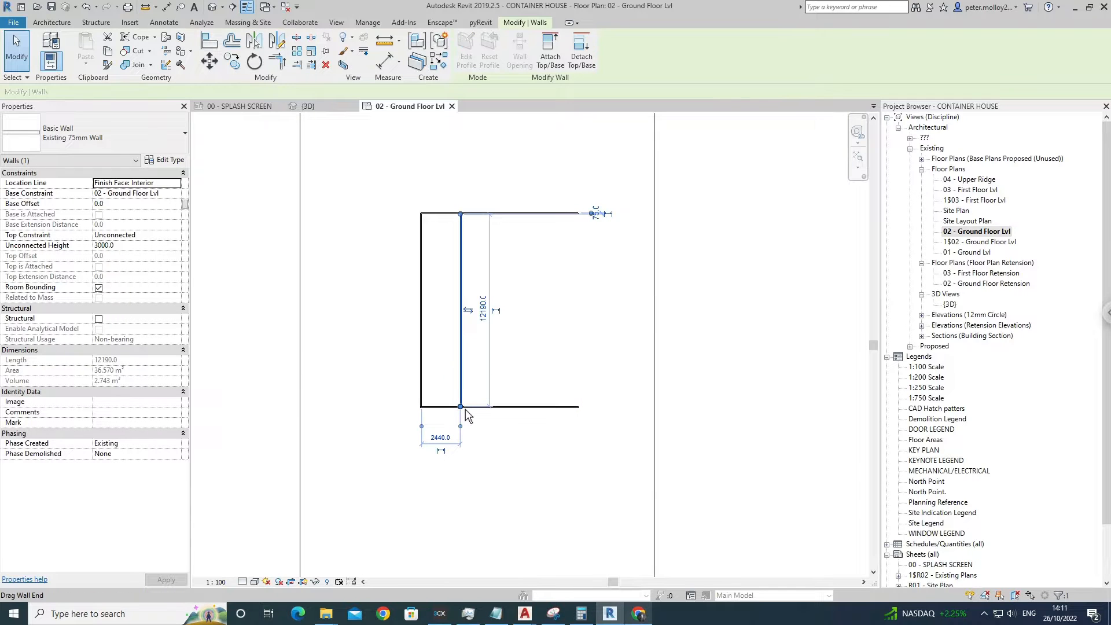
Undo the last change to the right-hand wall's position.
click(555, 384)
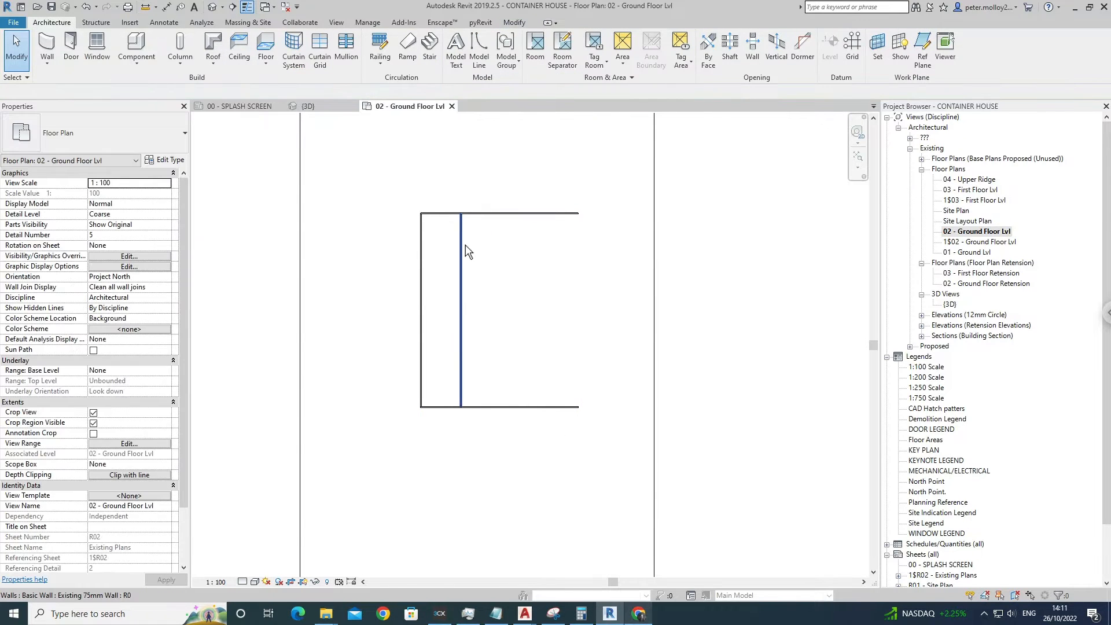
click(466, 244)
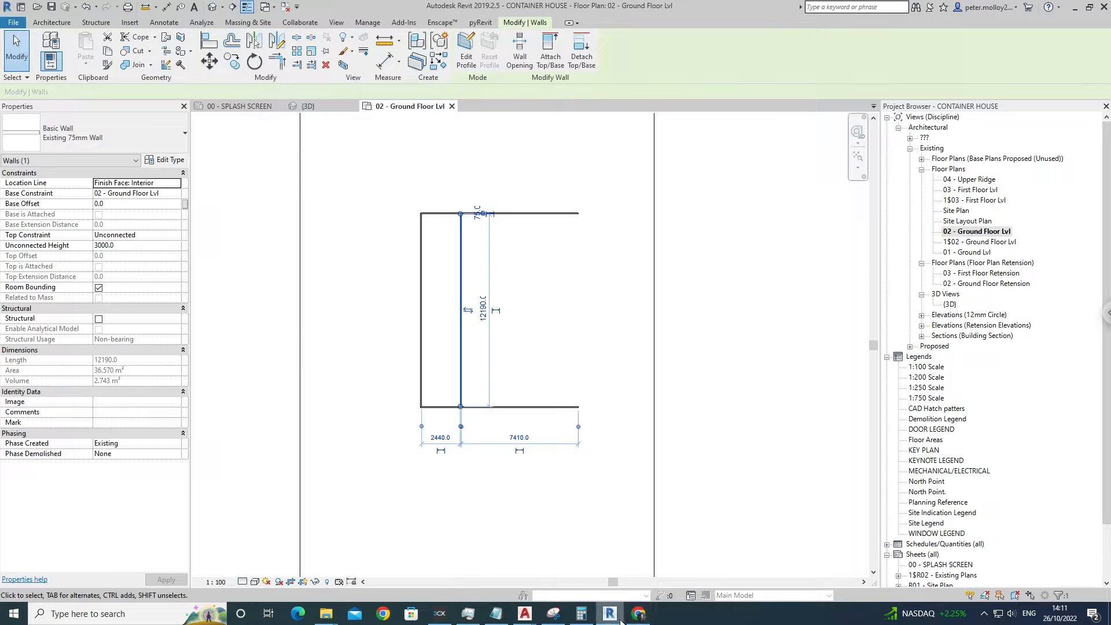
key(Delete)
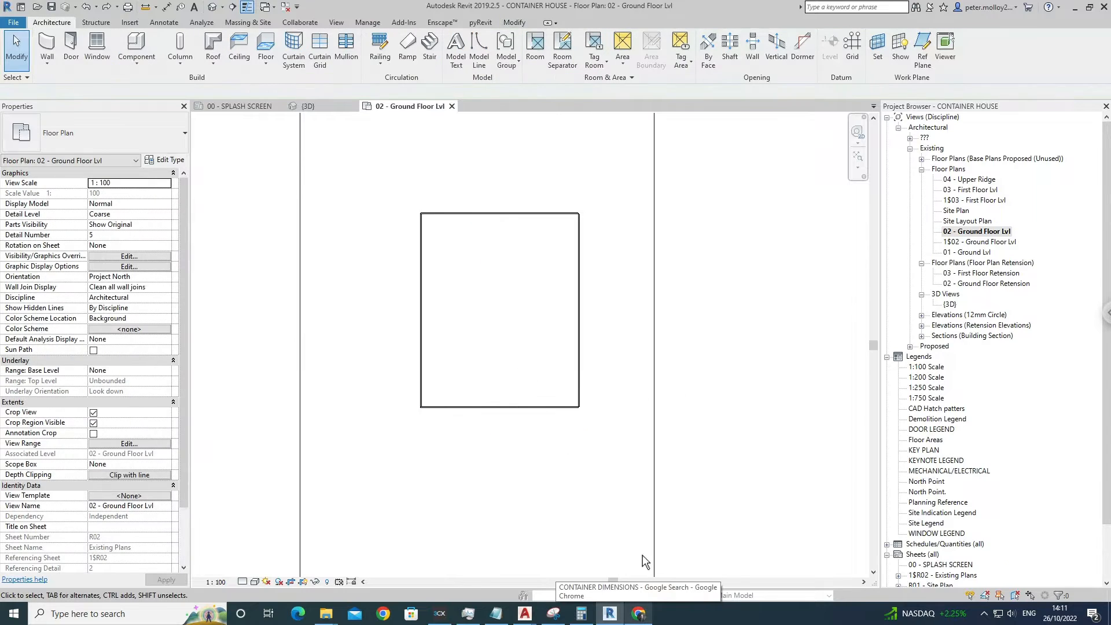
Recheck the container width in Chrome, and set the distance between the two long walls to 3100 mm in Revit.
click(639, 613)
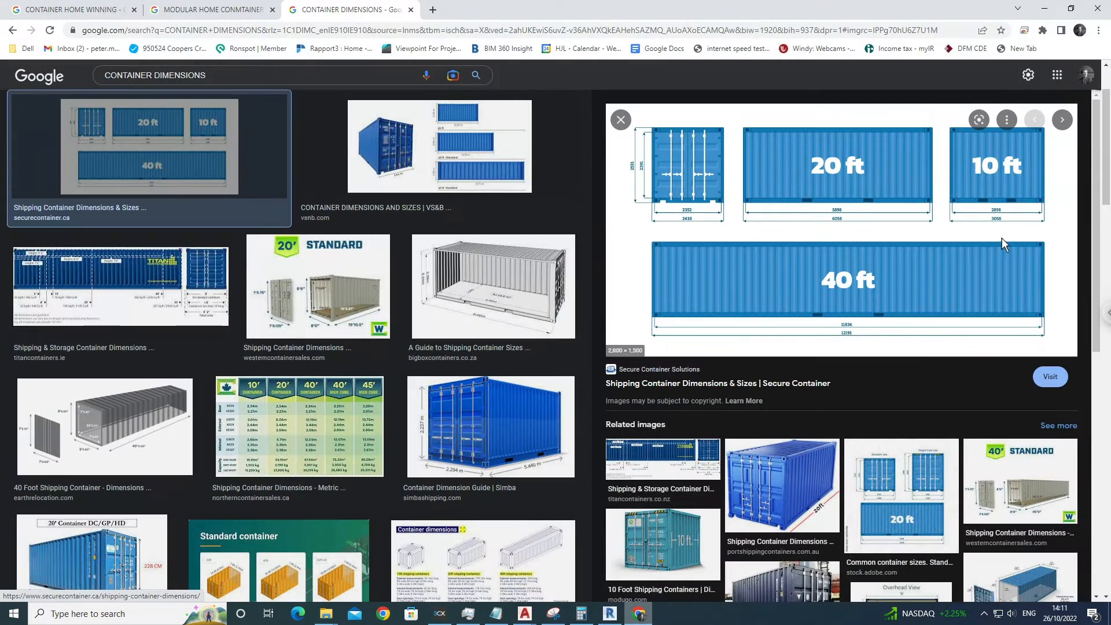
click(636, 615)
click(580, 295)
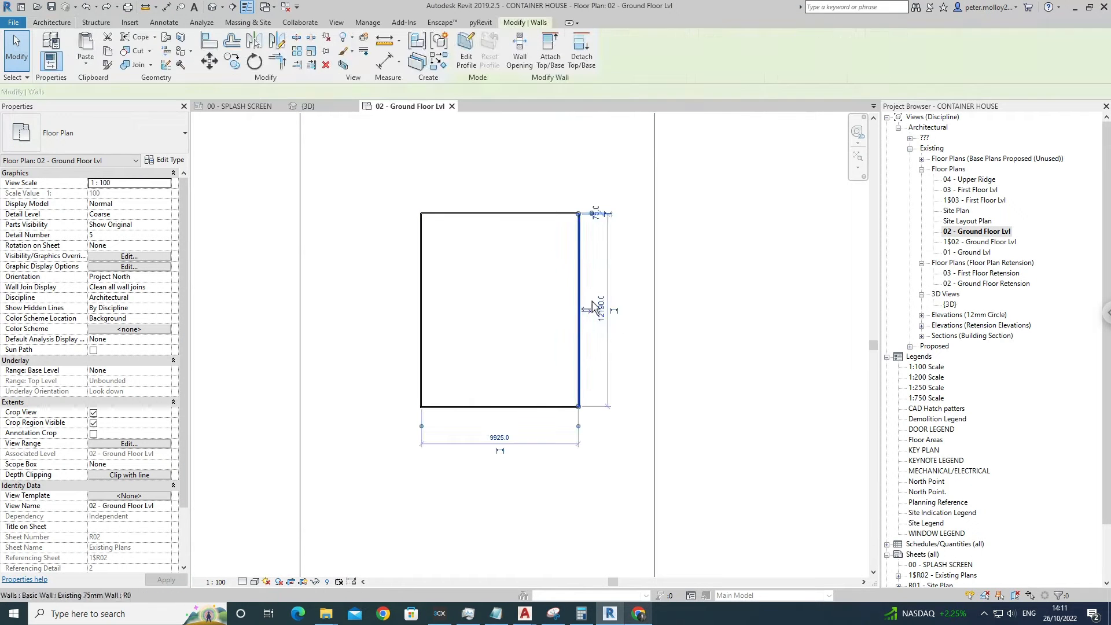
click(514, 449)
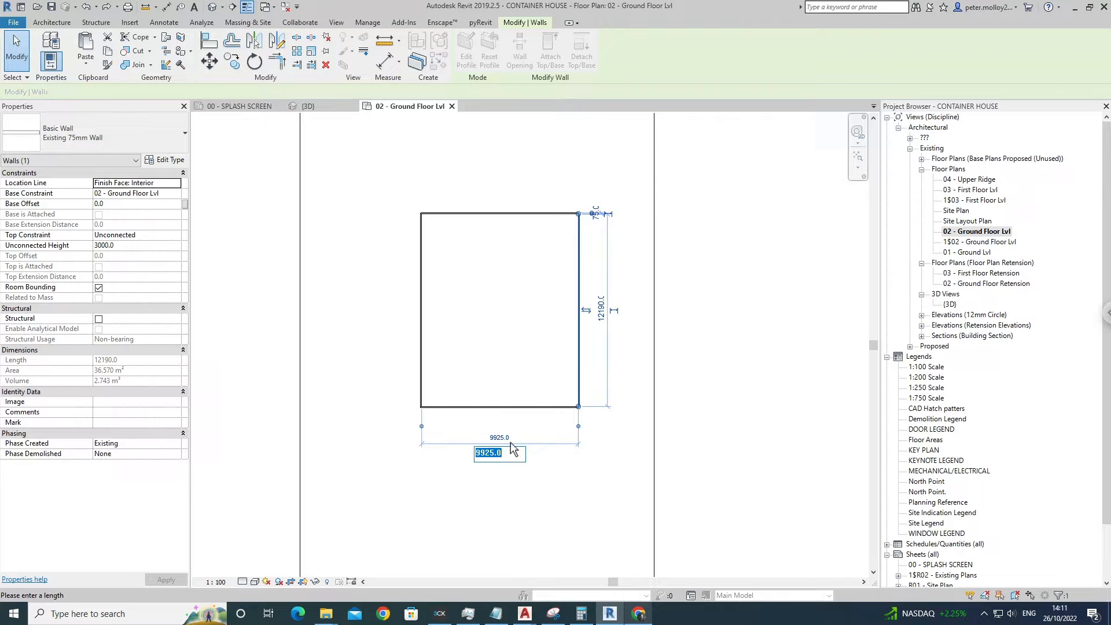
text(3100)
key(Return)
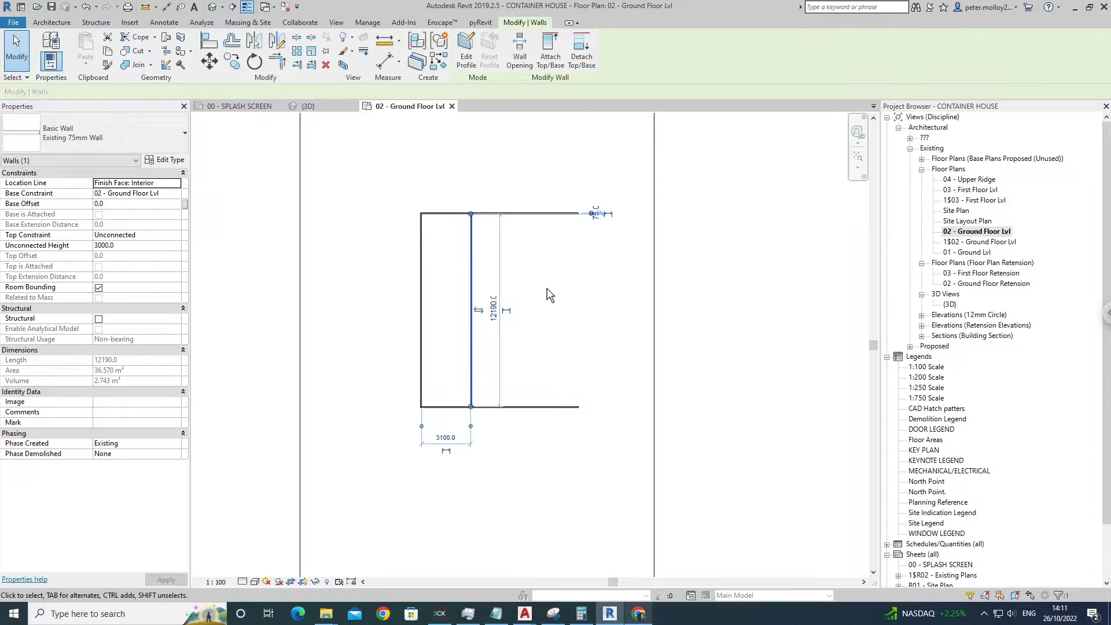
key(Escape)
Trim the upper and lower walls to corners with the right-hand wall, removing the parts that extend past it.
click(450, 411)
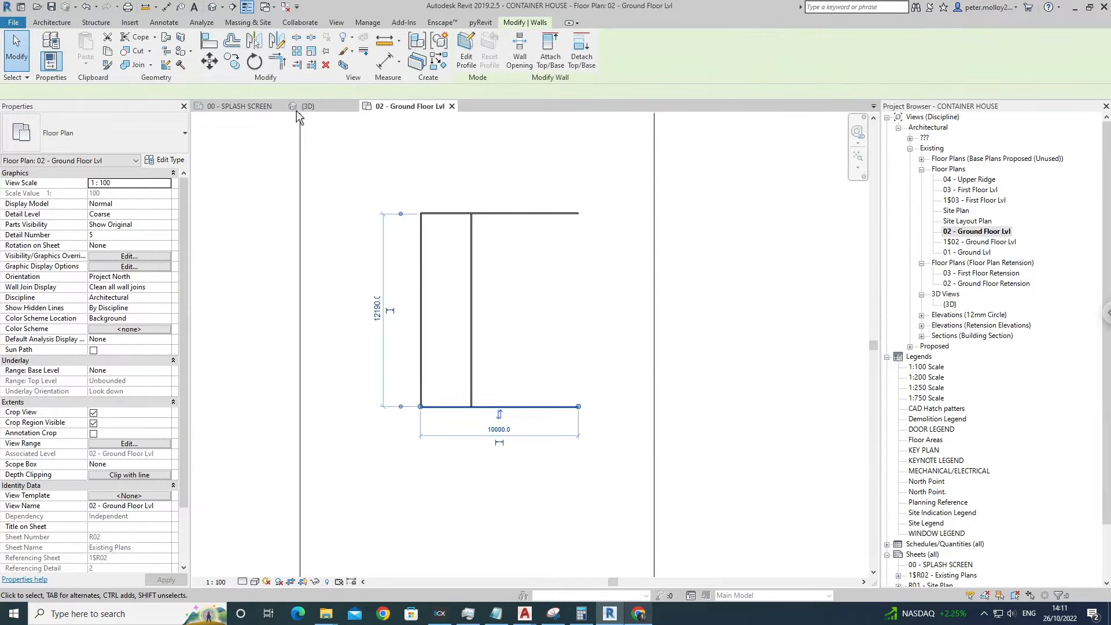
click(276, 60)
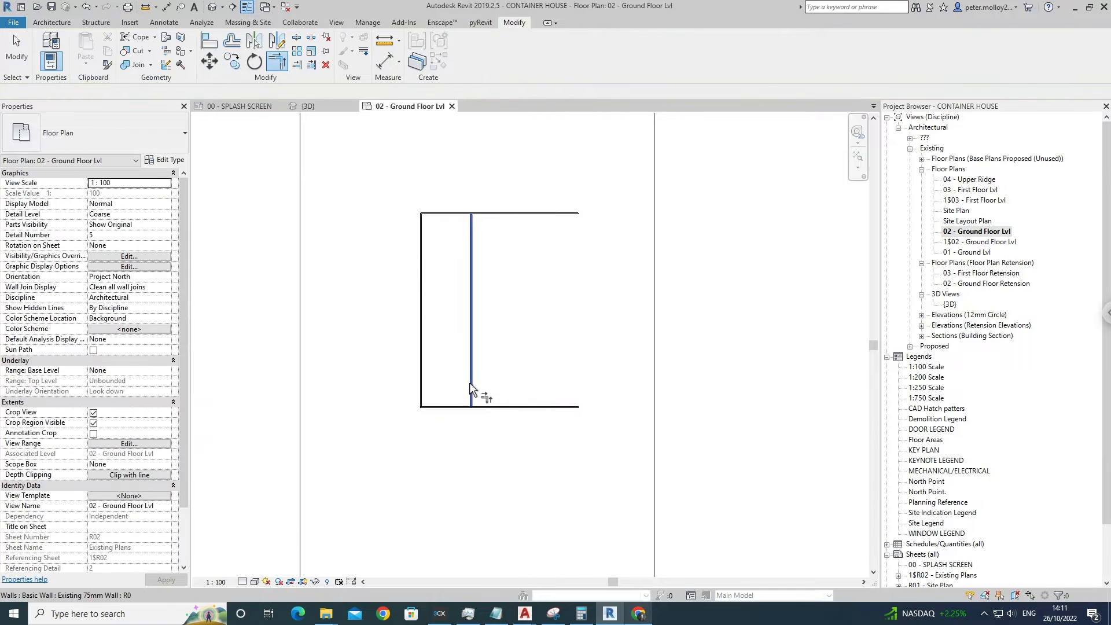
click(454, 214)
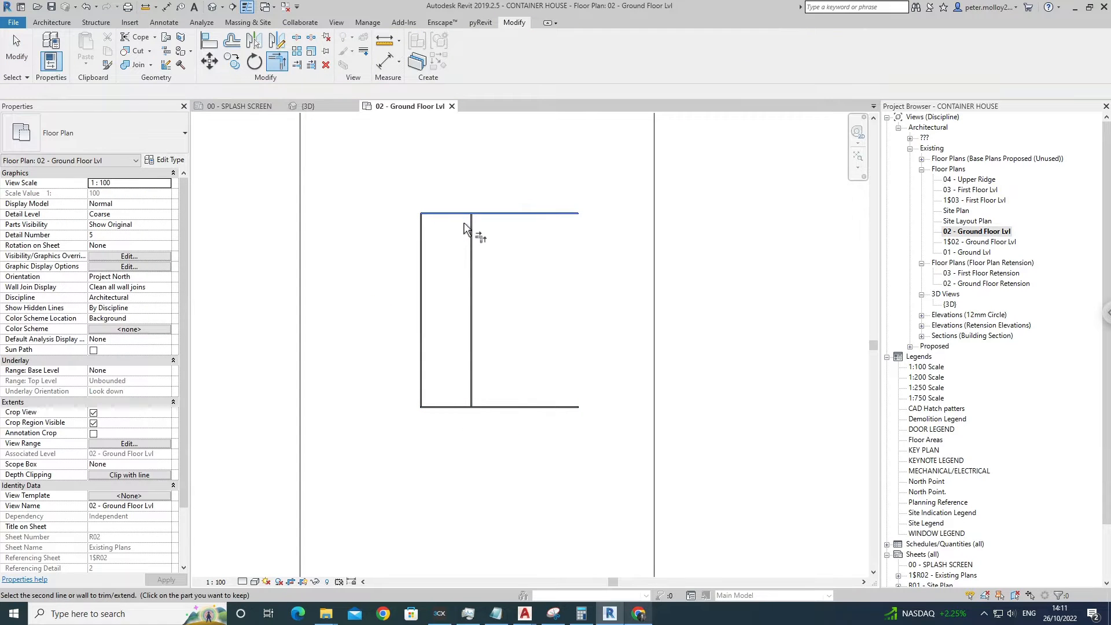
click(472, 229)
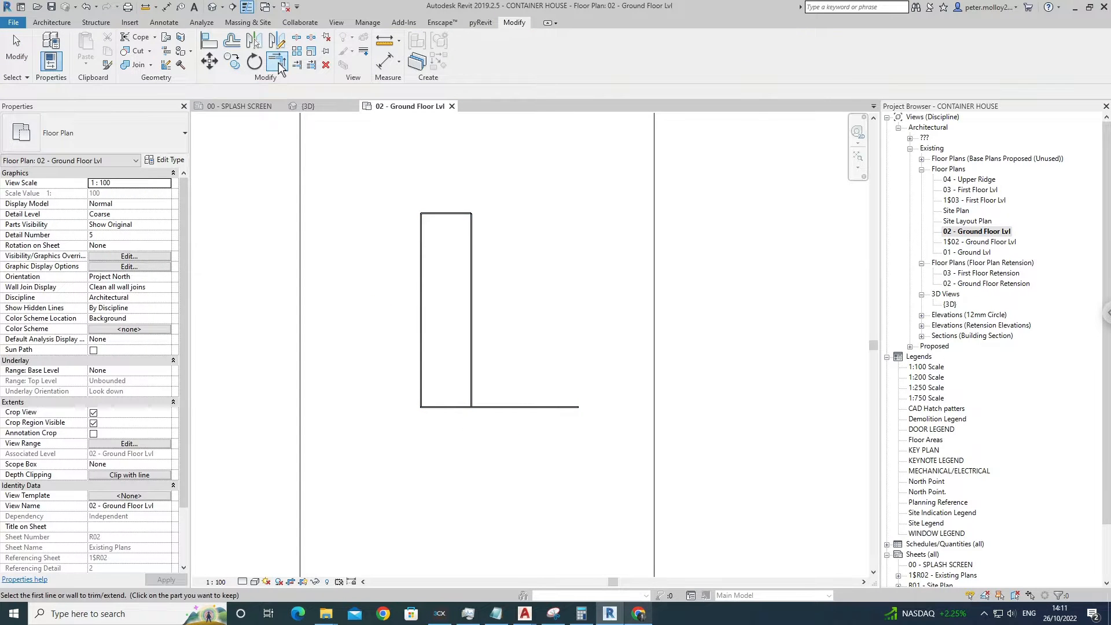
click(474, 342)
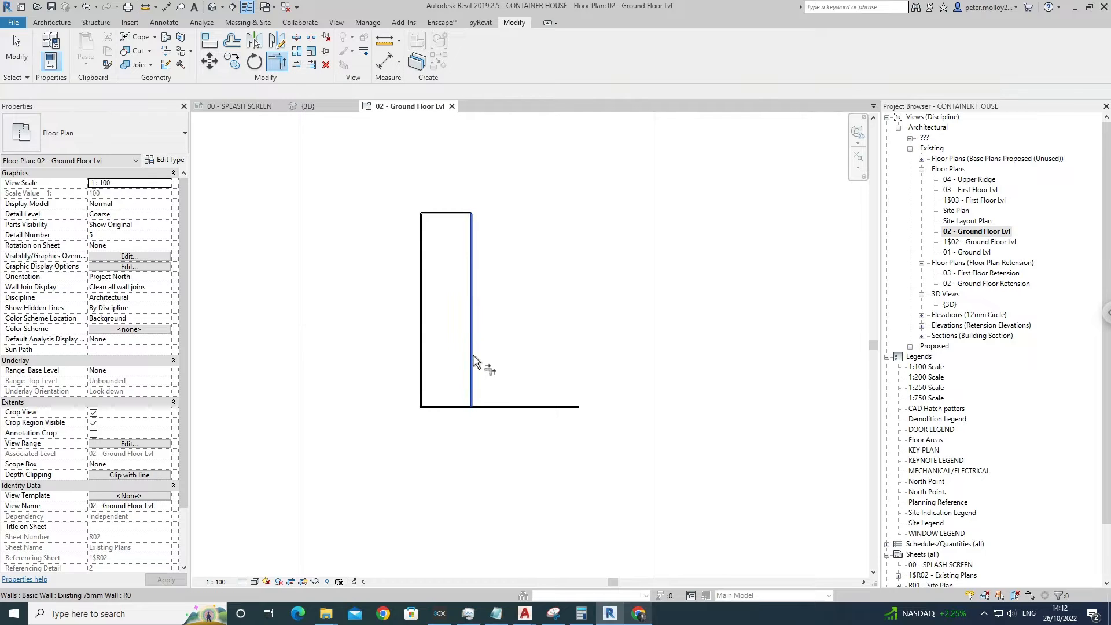
click(458, 408)
key(Escape)
key(Escape)
scroll(458, 257, up, 2)
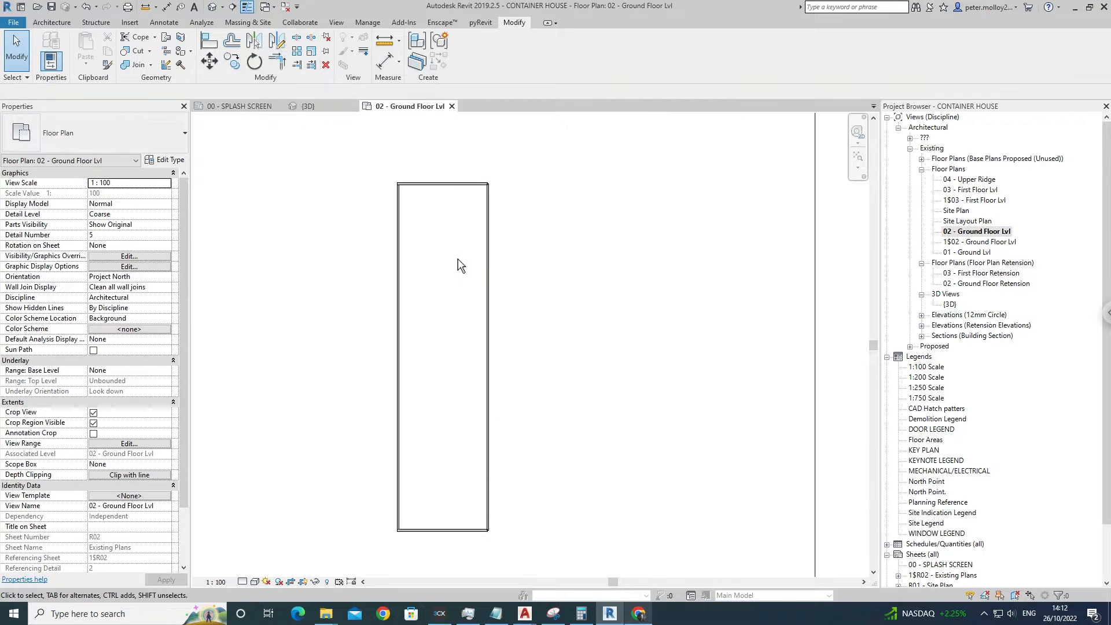
Review the right-hand wall's top constraint options, keeping Unconnected, and look at the container dimensions in Chrome before returning to Revit.
click(488, 255)
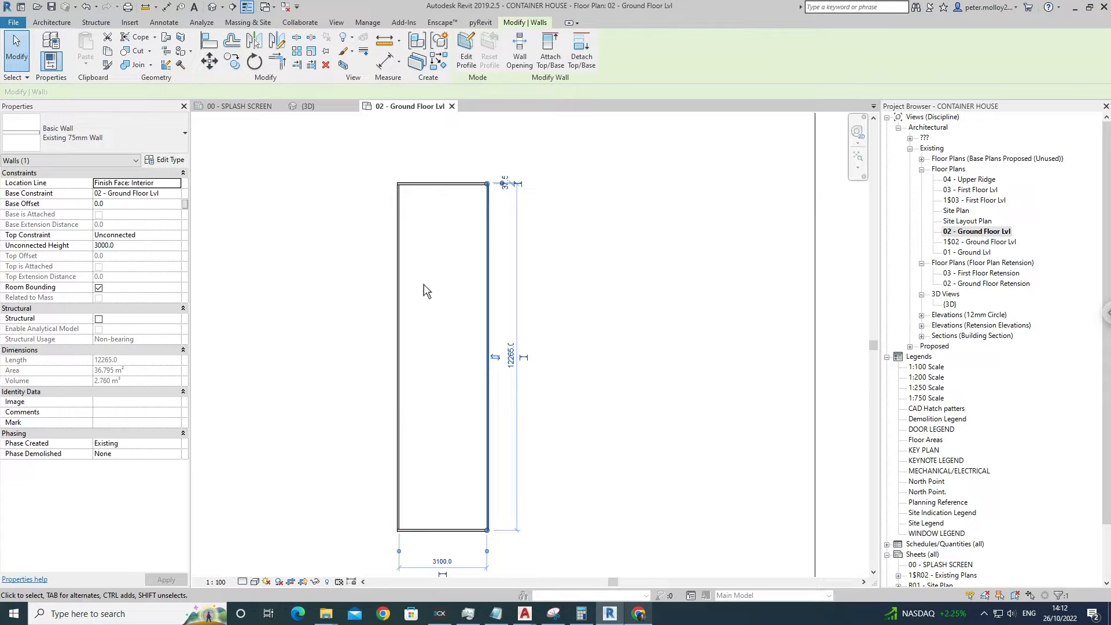
click(175, 235)
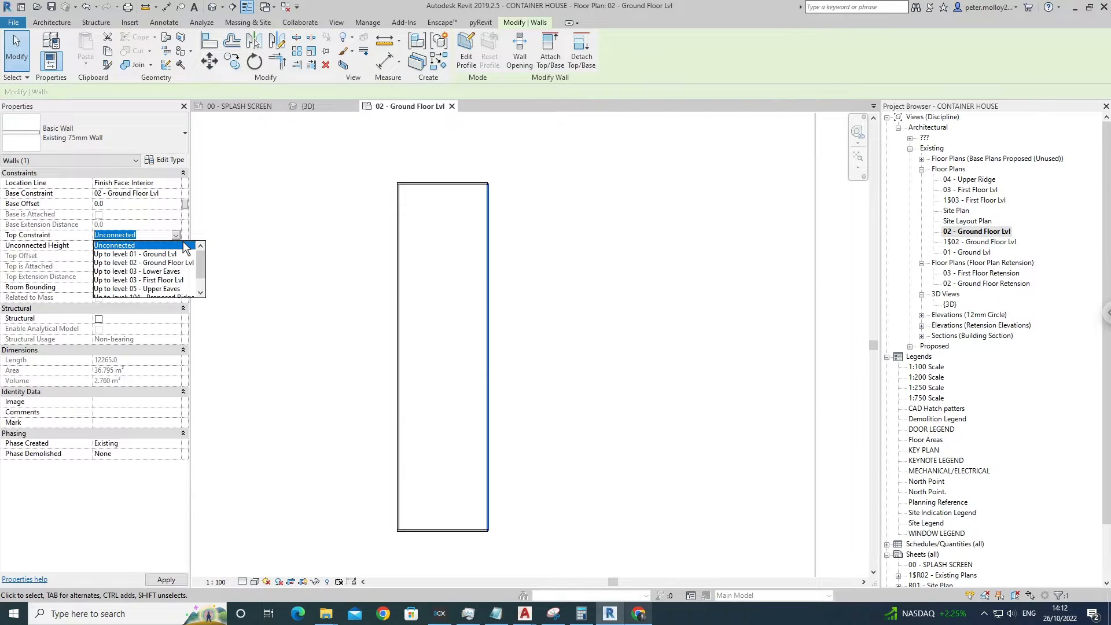
click(186, 249)
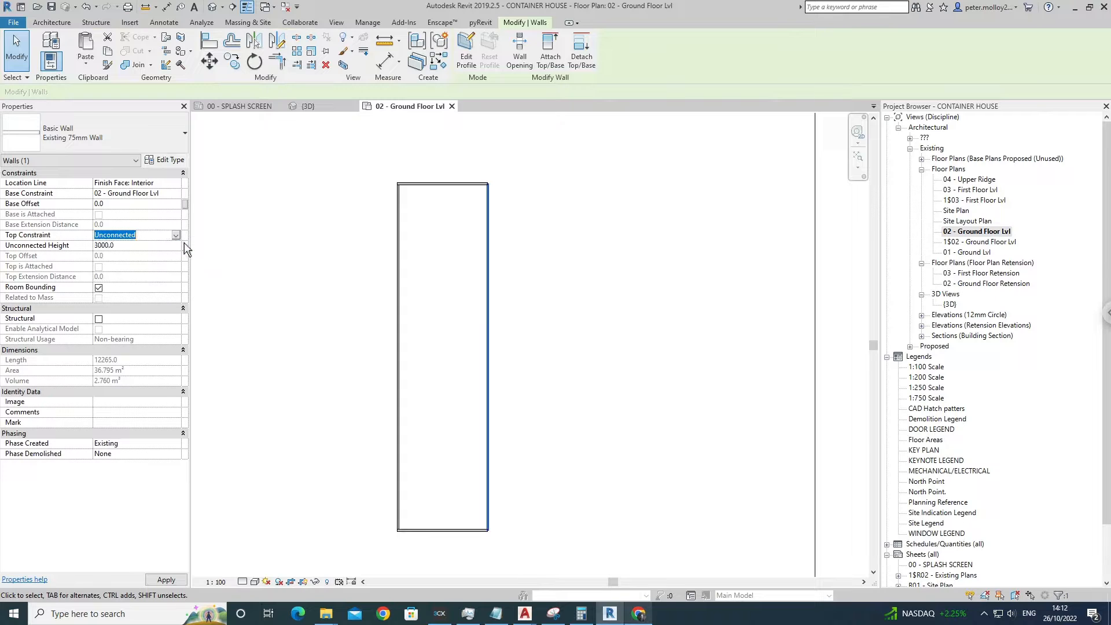
click(175, 235)
scroll(159, 272, up, 1)
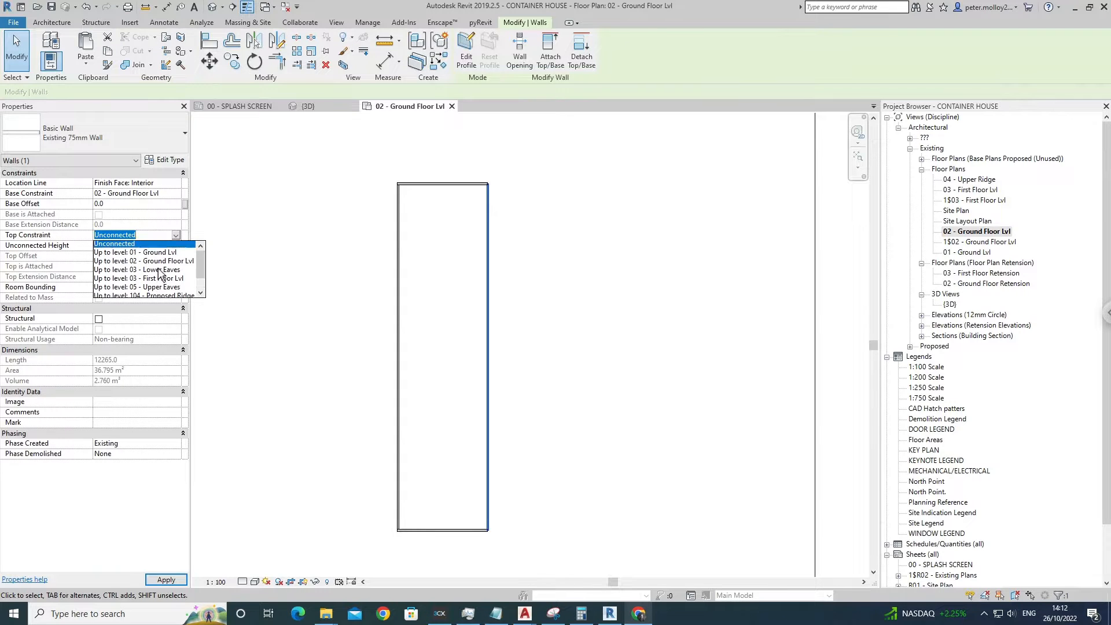
click(141, 249)
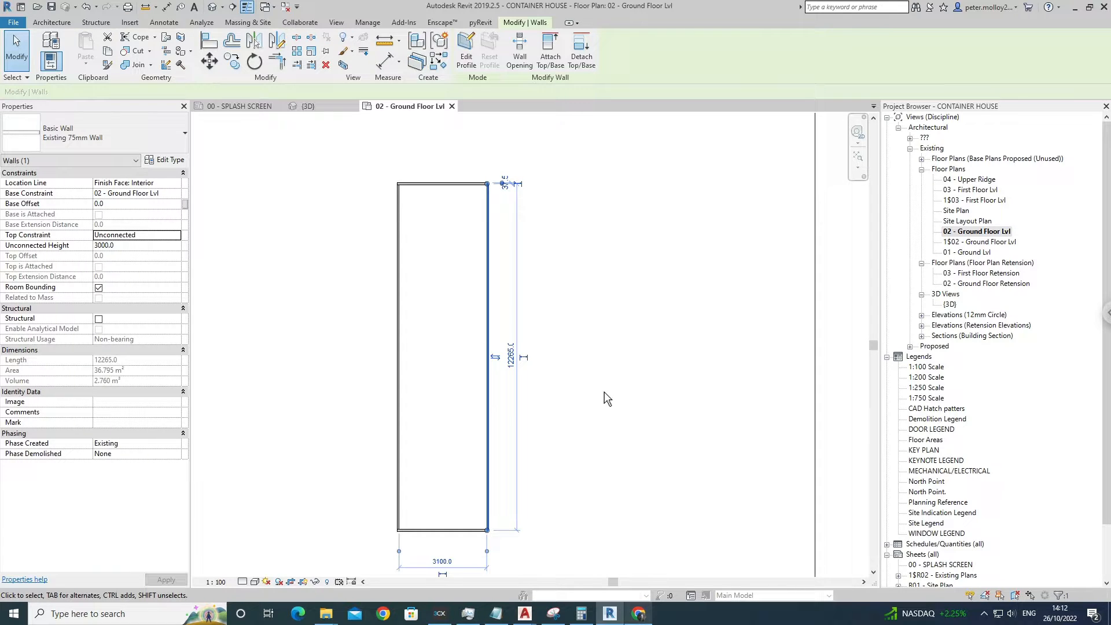
click(637, 614)
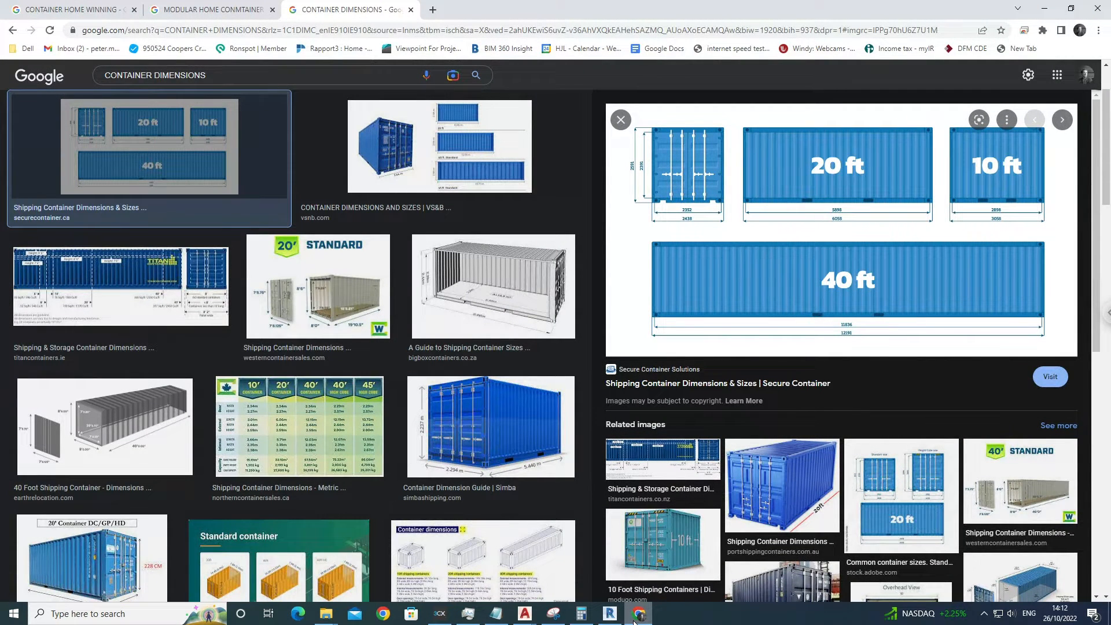
click(637, 614)
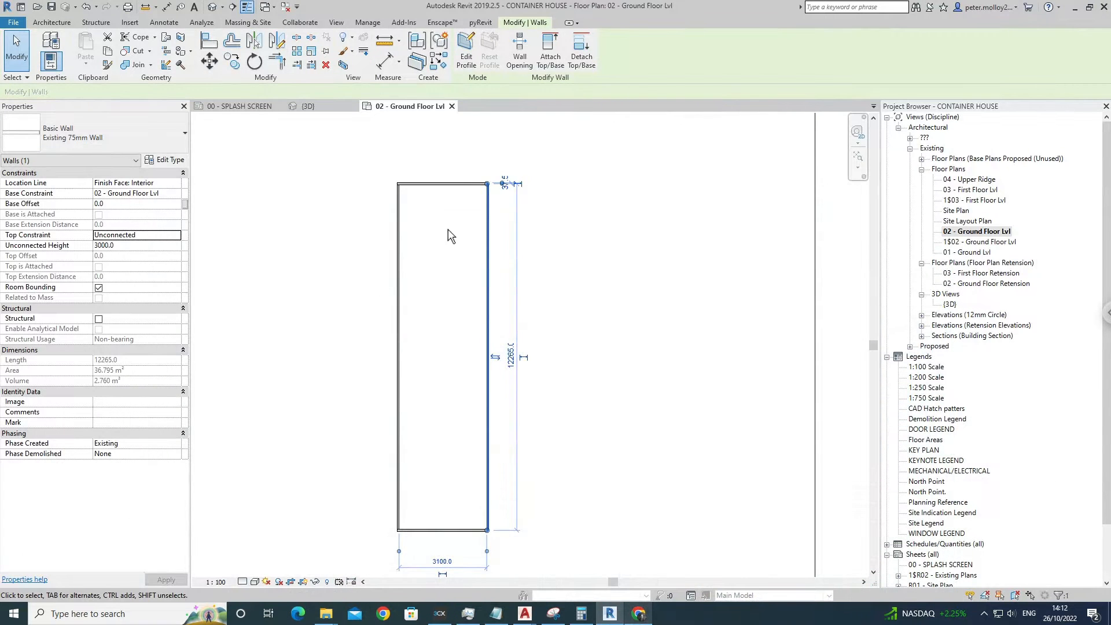
Inspect the join between the upper wall and the right-hand wall at their shared corner.
click(453, 189)
click(453, 189)
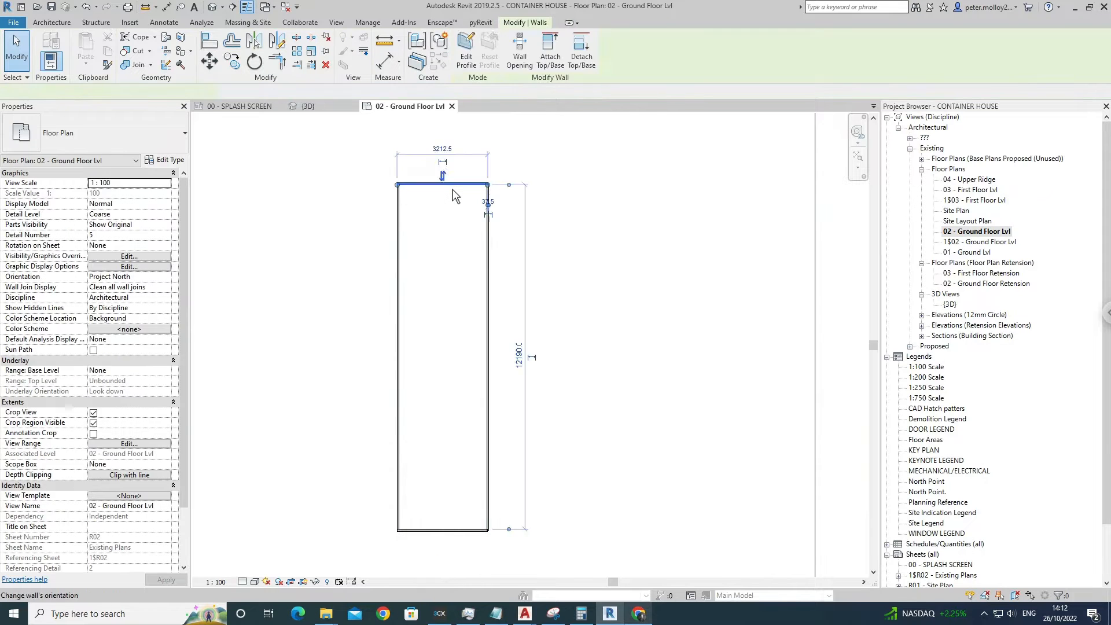
key(Escape)
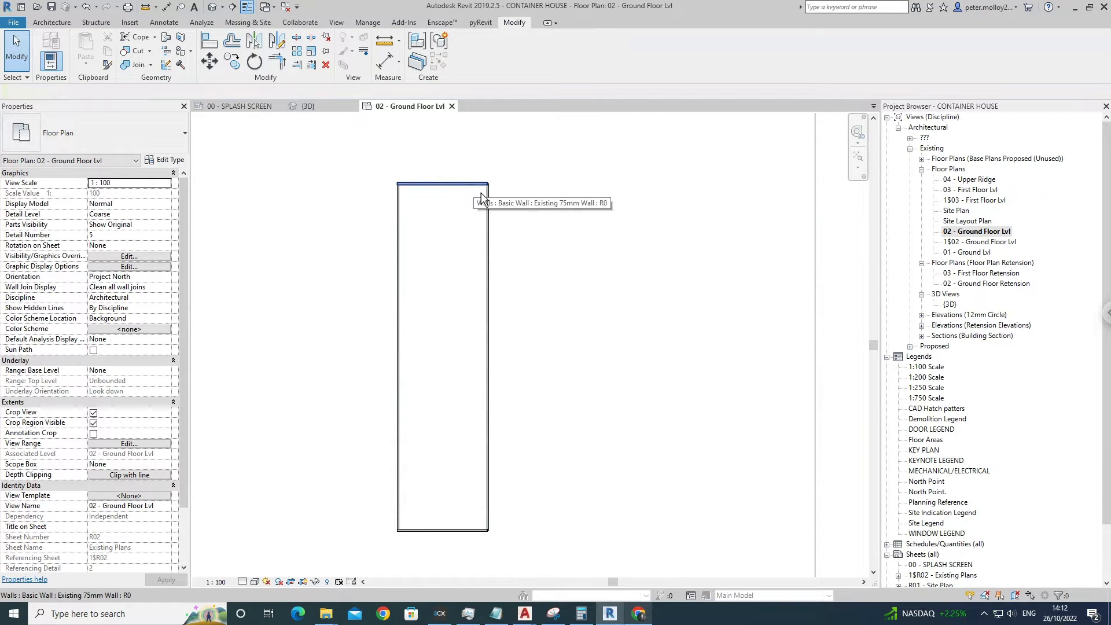
click(481, 192)
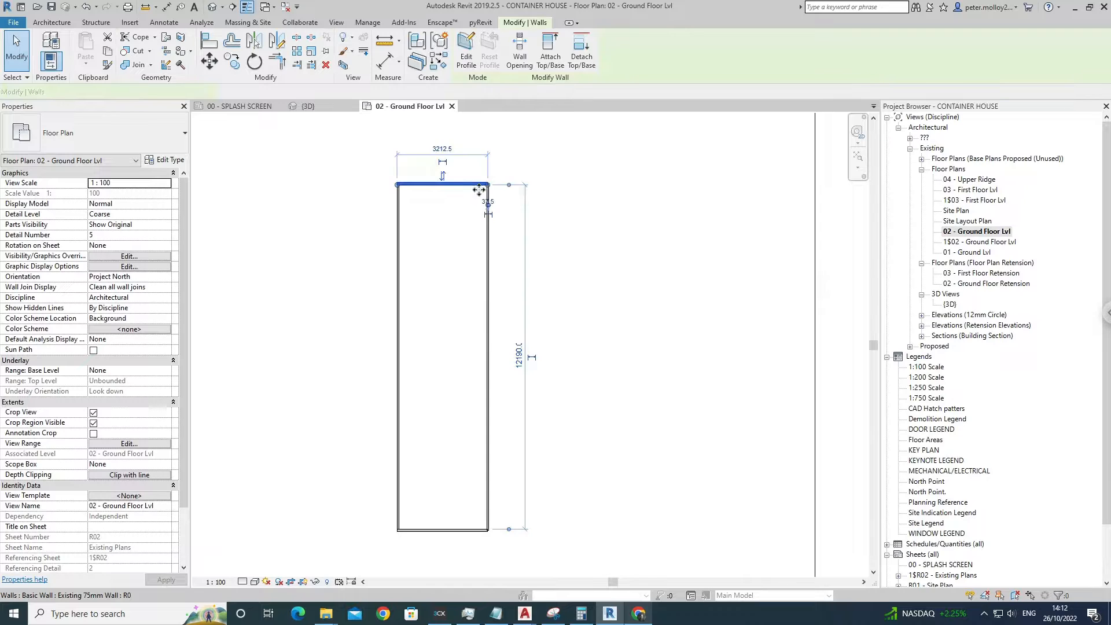
key(Escape)
scroll(487, 184, up, 2)
click(277, 61)
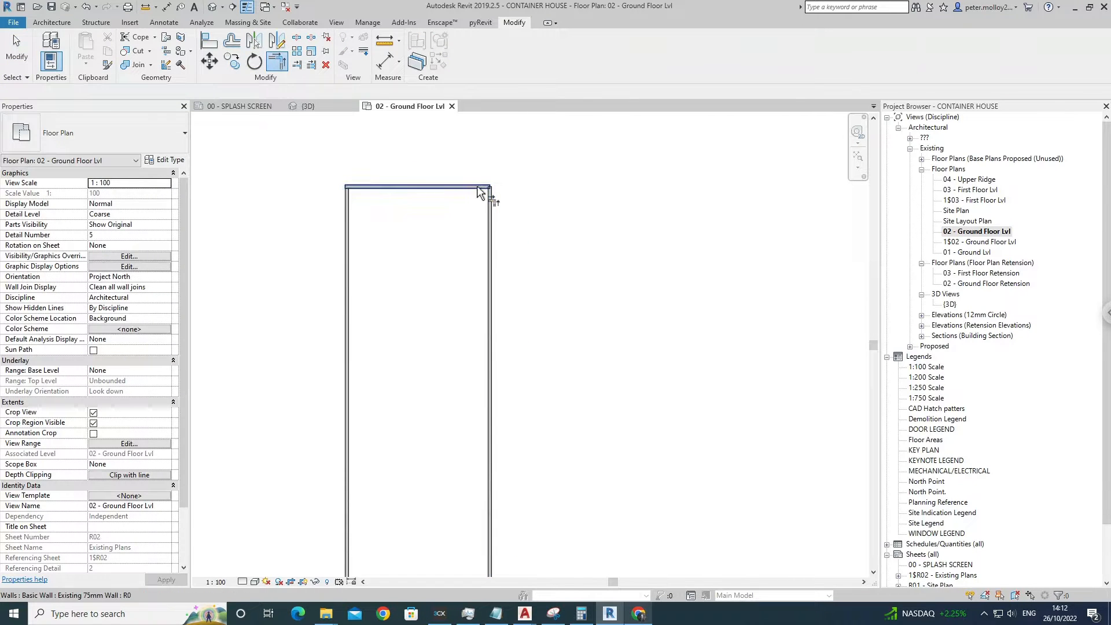
key(Escape)
click(490, 194)
scroll(504, 197, up, 2)
key(Escape)
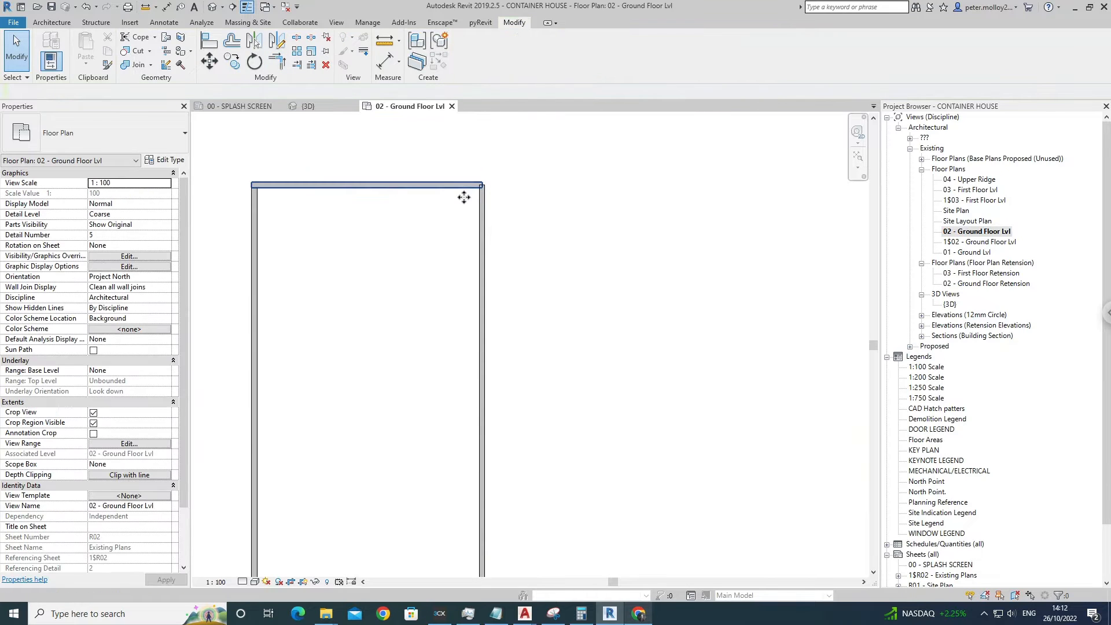
Open the default 3D view and delete the four leftover roofs inside the section box, including the dormer, keeping the container walls.
click(212, 6)
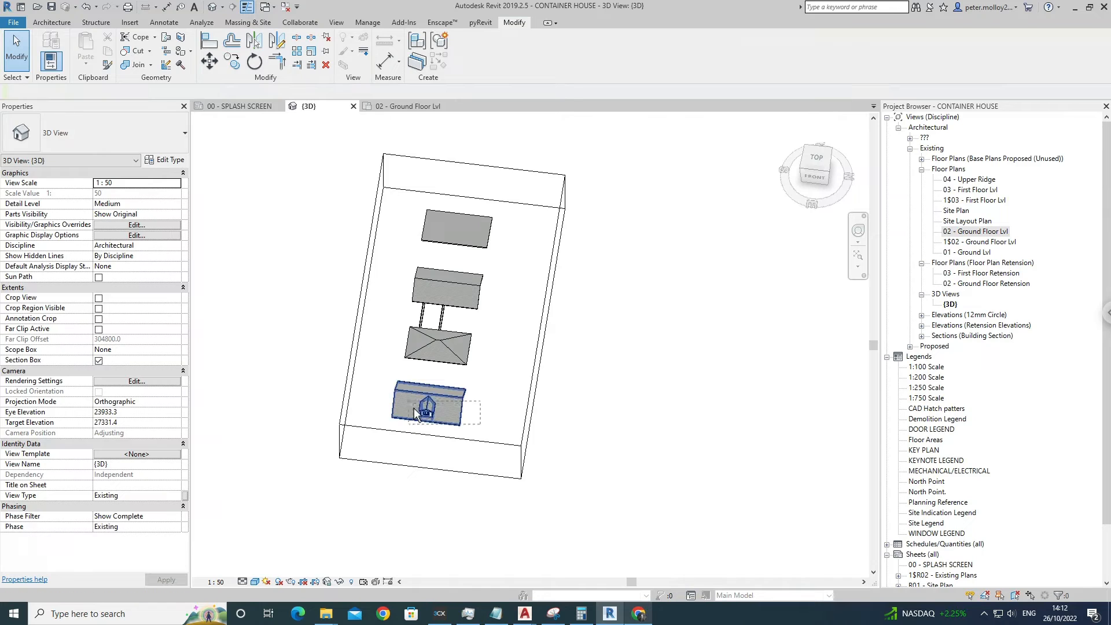
click(435, 401)
key(Delete)
drag(497, 373, 454, 338)
key(Delete)
drag(496, 307, 472, 284)
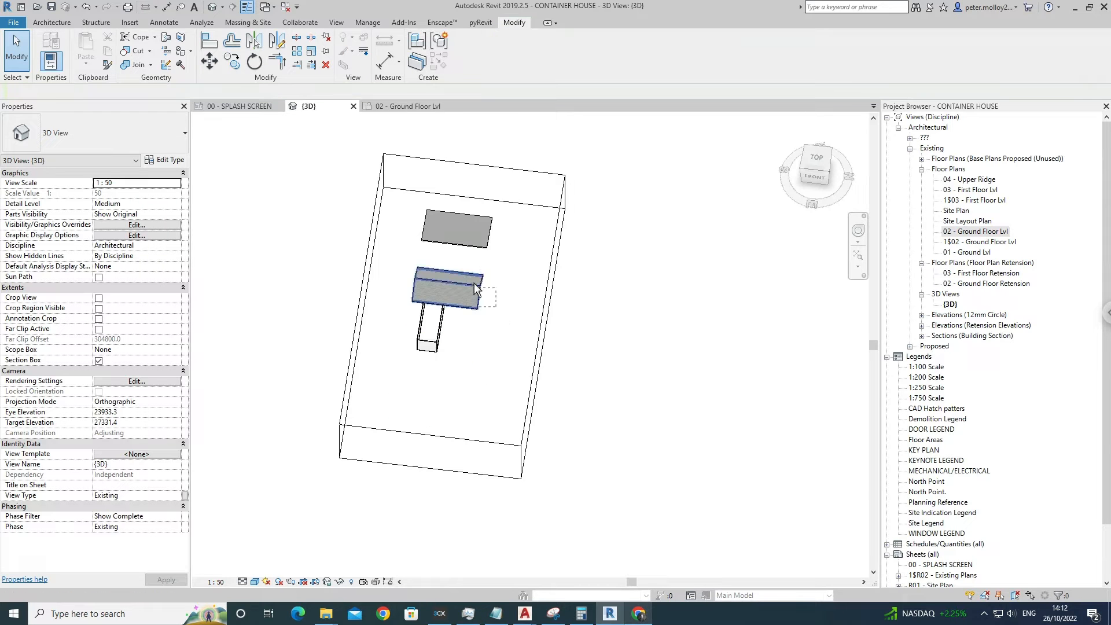
key(Delete)
click(485, 241)
key(Delete)
scroll(442, 293, up, 5)
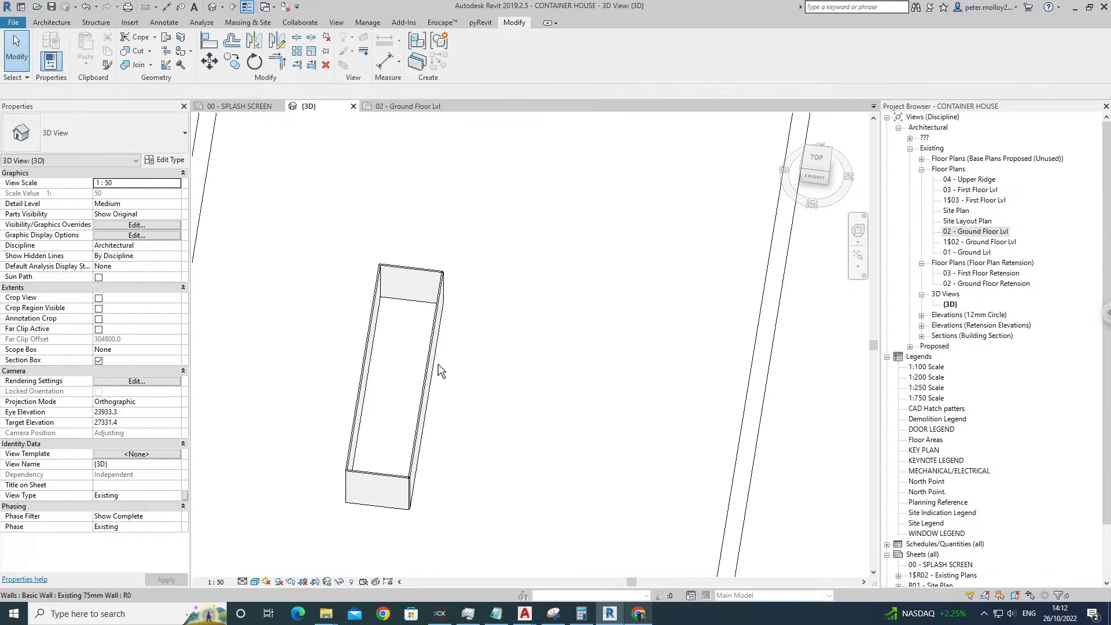
Select the container's lower end wall in 3D, inspect it from above and reopen the 02 - Ground Floor Lvl plan.
click(398, 446)
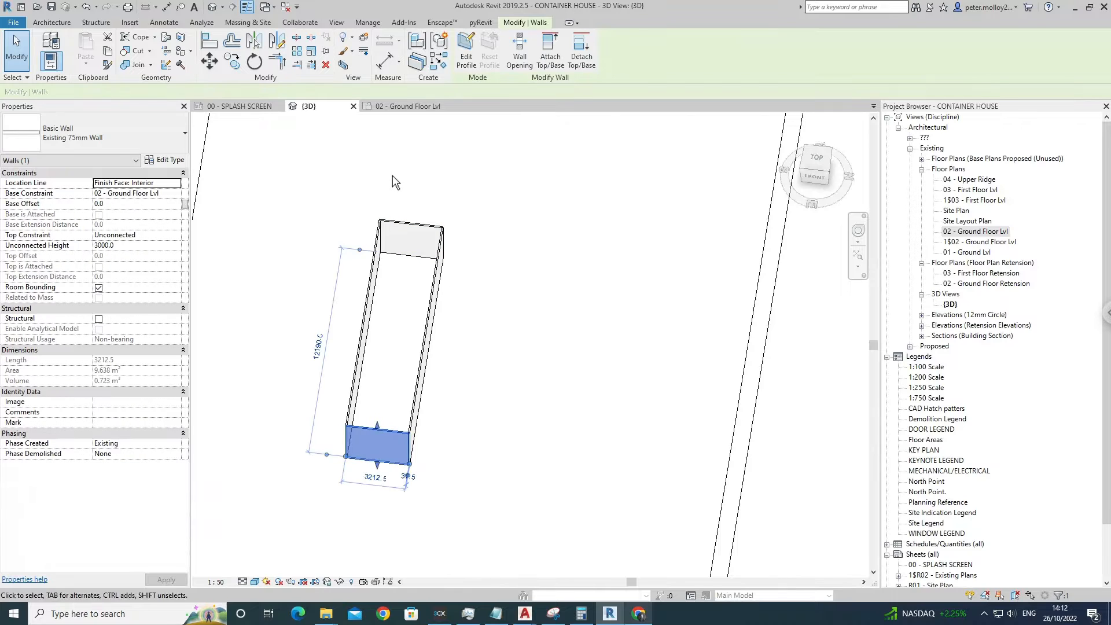
click(816, 157)
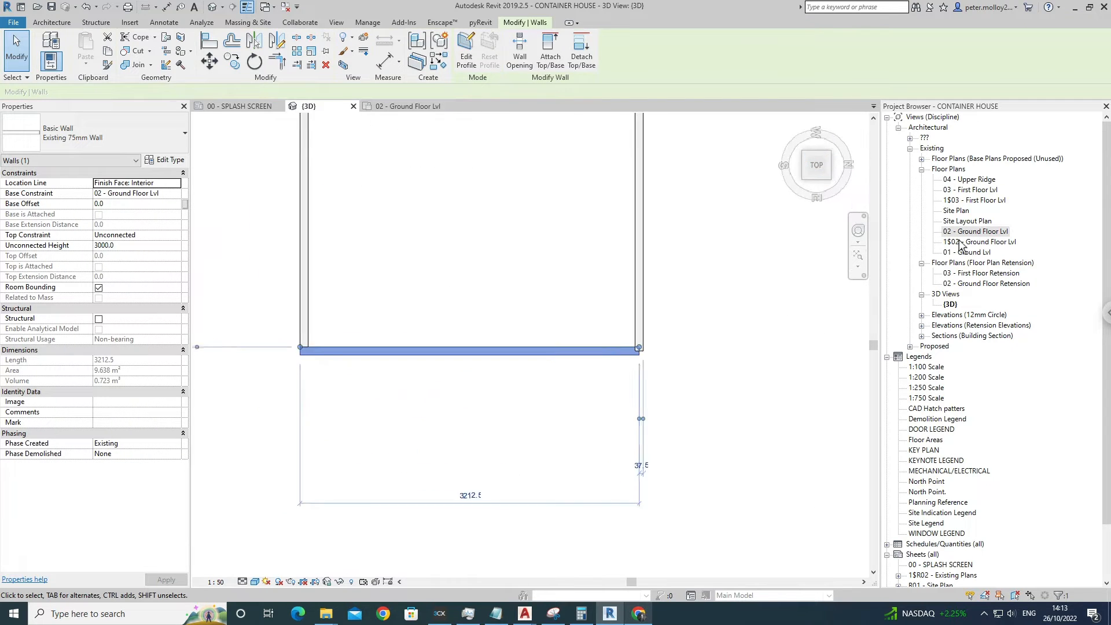
double_click(960, 233)
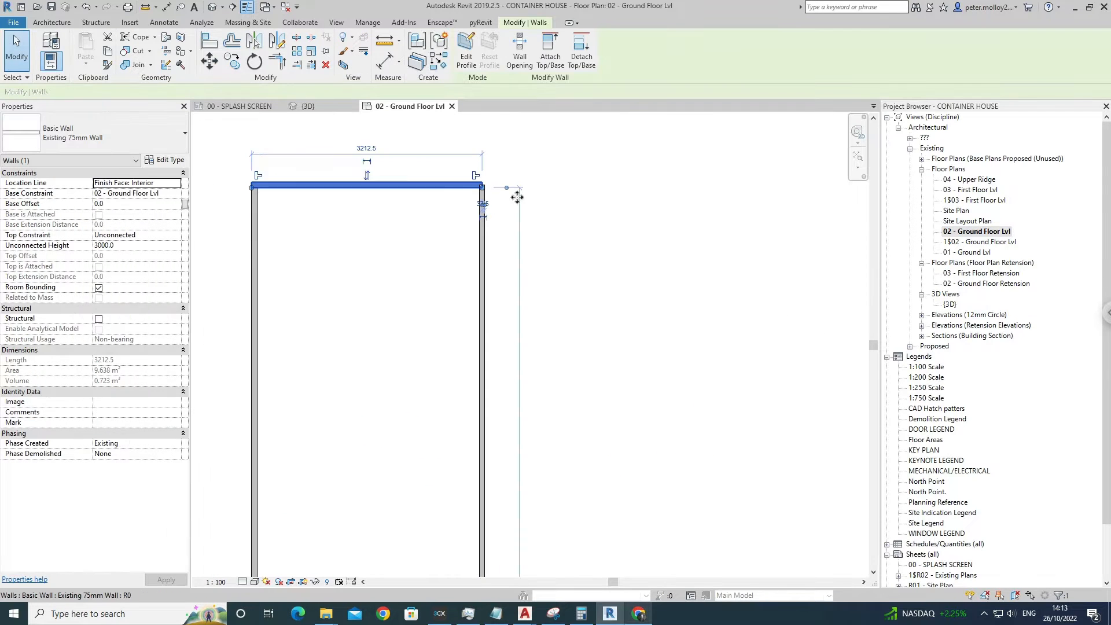
Select the right-hand container wall and allow wall joins at its upper and lower ends.
click(484, 259)
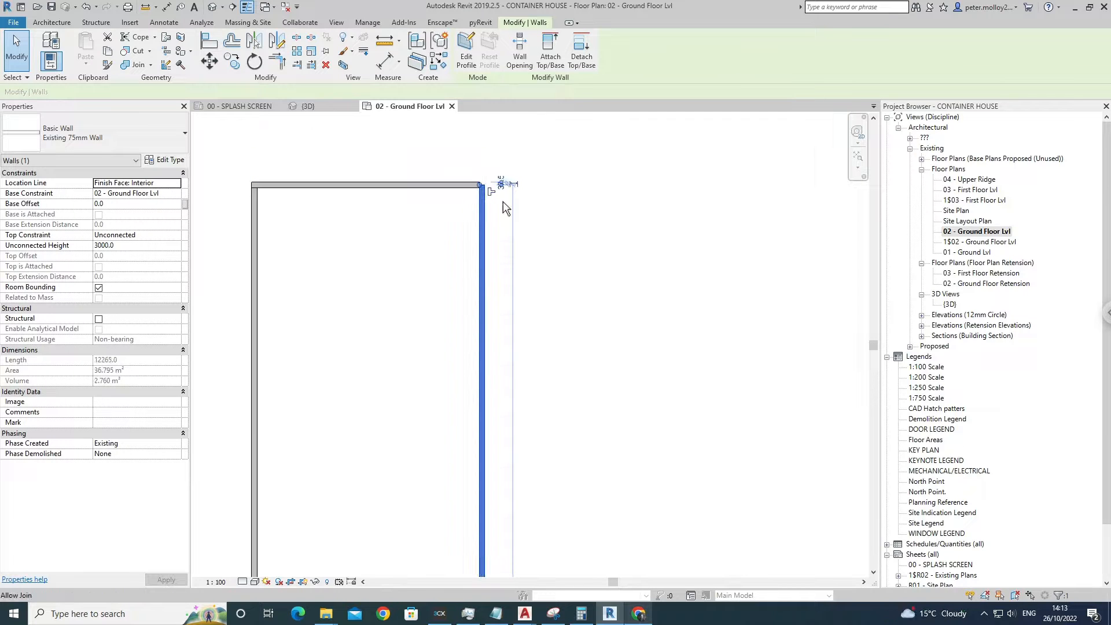
scroll(504, 258, down, 2)
middle_drag(521, 409, 494, 217)
middle_drag(503, 473, 498, 370)
scroll(476, 446, up, 1)
click(468, 436)
scroll(506, 398, down, 4)
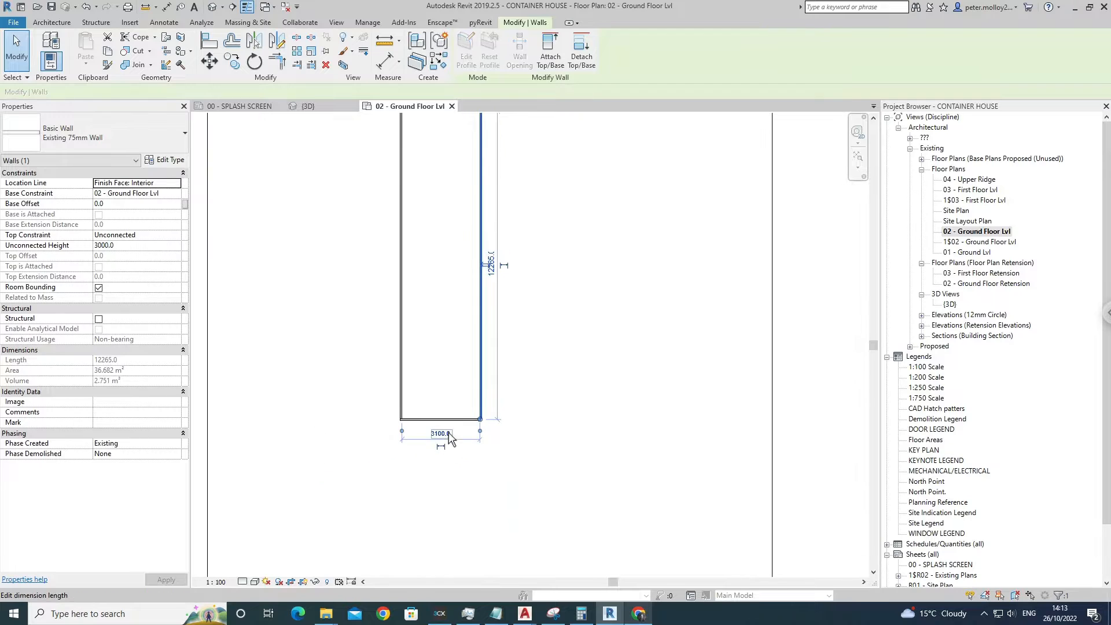
Try to trim the lower wall and the right-hand wall to a clean corner.
click(465, 420)
scroll(482, 429, up, 2)
scroll(481, 434, up, 2)
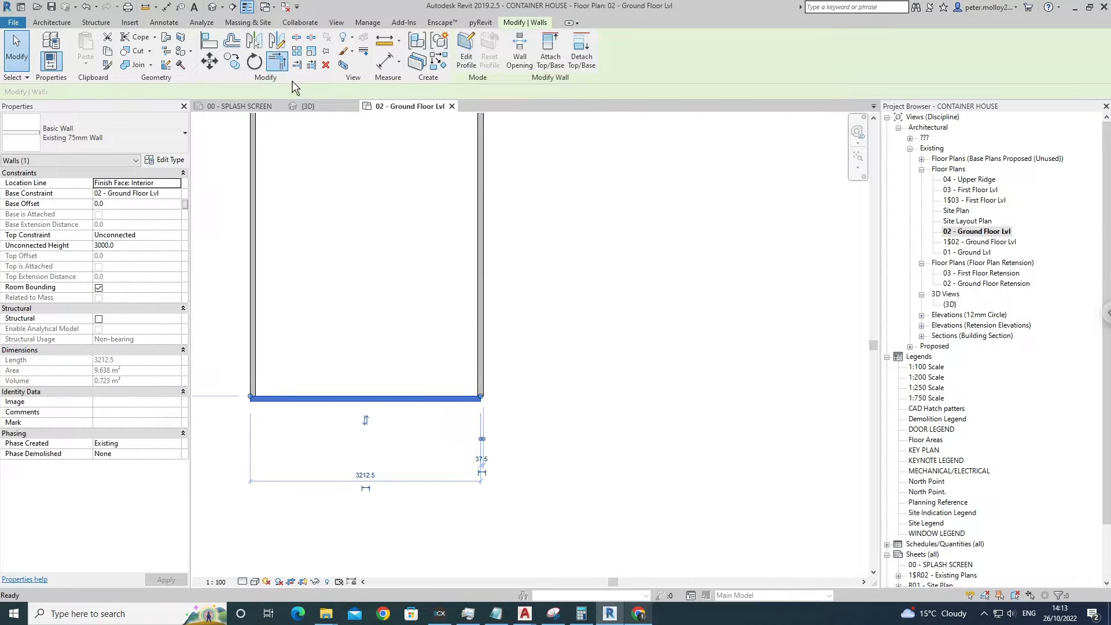
click(458, 398)
click(481, 380)
middle_drag(484, 382, 480, 462)
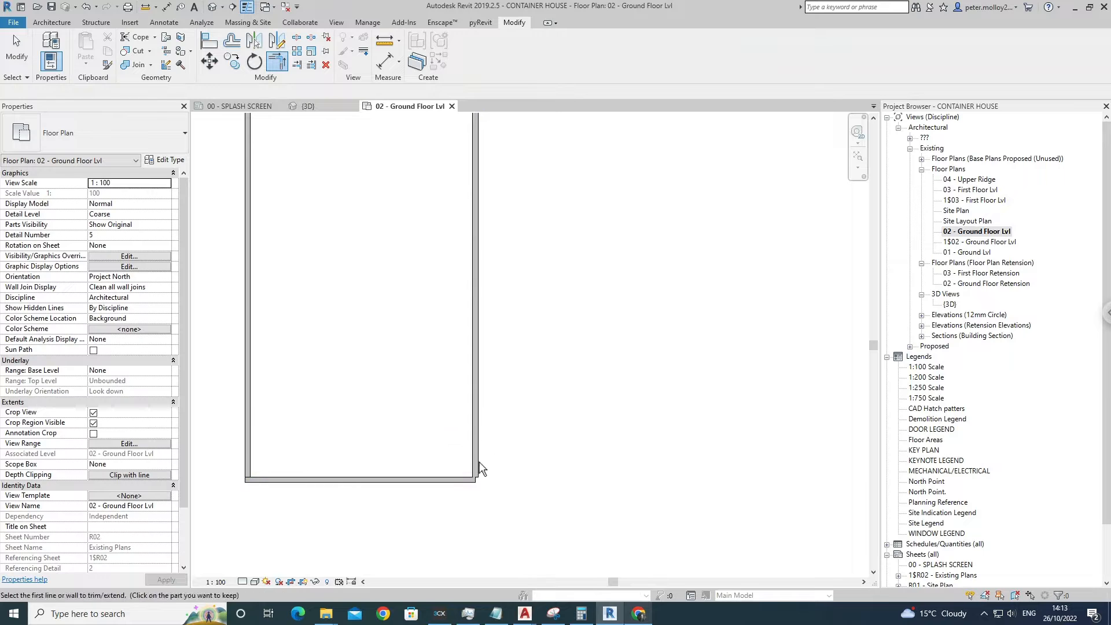
key(Escape)
Shorten the lower wall to 2900 mm by pulling its end off the right-hand wall, unjoining the two elements.
click(468, 480)
drag(476, 478, 453, 487)
middle_drag(510, 508, 503, 541)
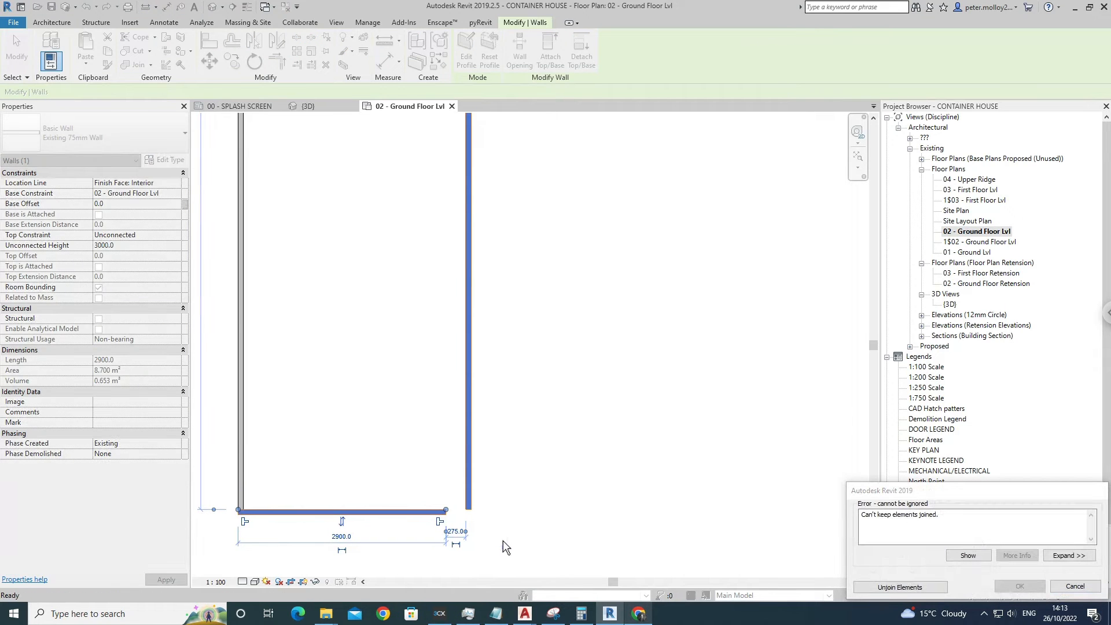
click(942, 588)
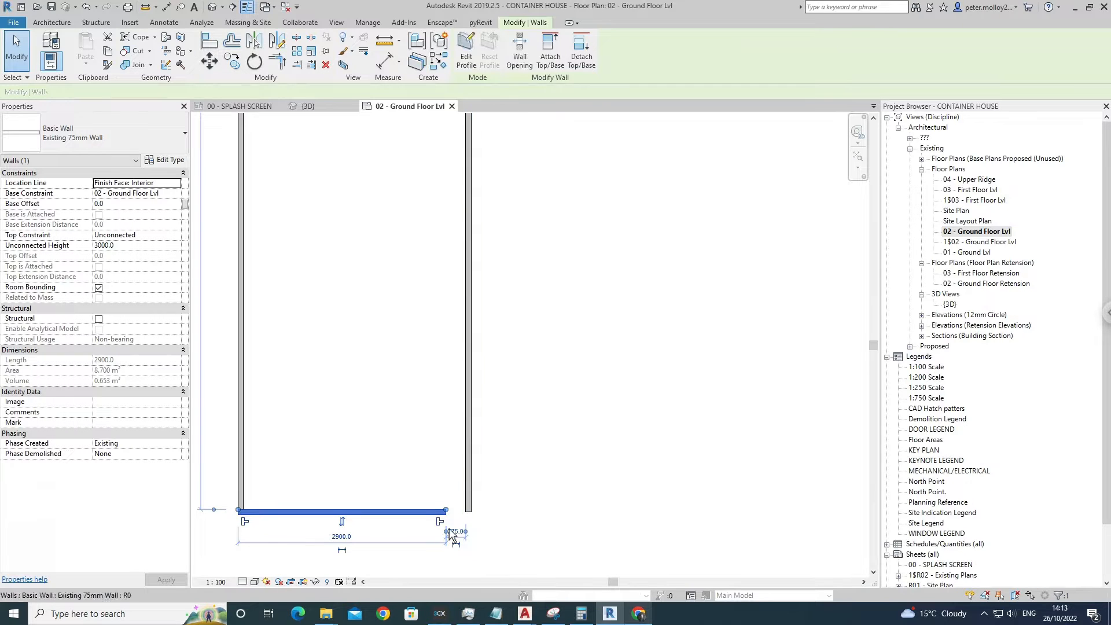
Allow joins at both ends of the lower wall and trim it to a corner with the right-hand wall.
click(446, 530)
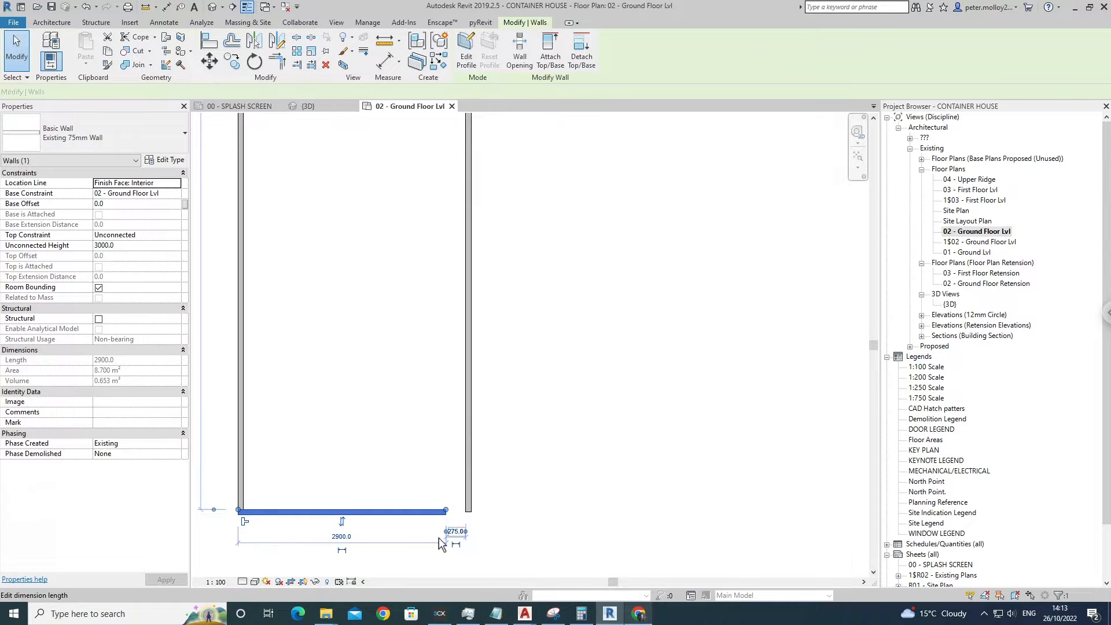
click(251, 530)
key(Escape)
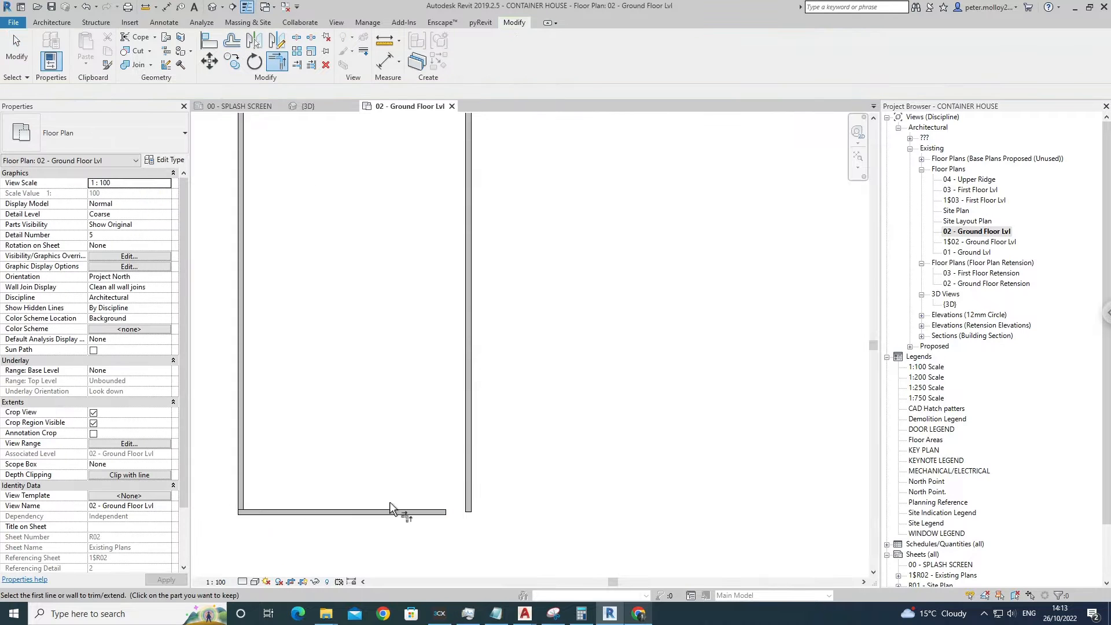
click(435, 513)
Allow joins on the upper wall and trim it to a corner with the right-hand wall.
scroll(489, 422, down, 2)
middle_drag(497, 324, 473, 569)
scroll(455, 258, up, 2)
scroll(455, 257, up, 2)
key(Escape)
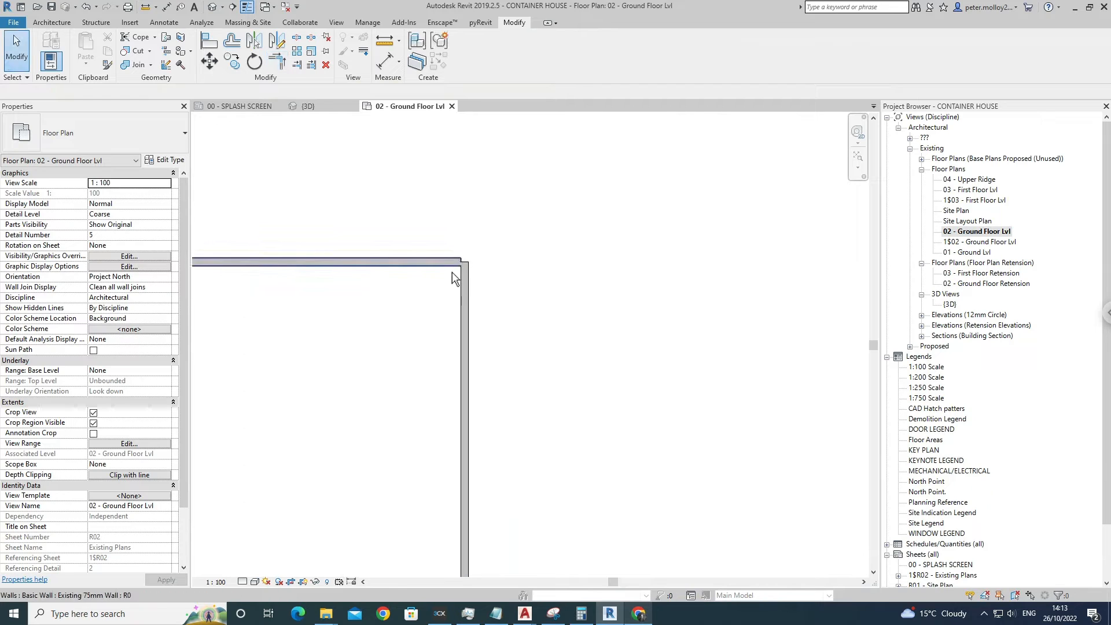
click(451, 264)
middle_drag(444, 330, 576, 354)
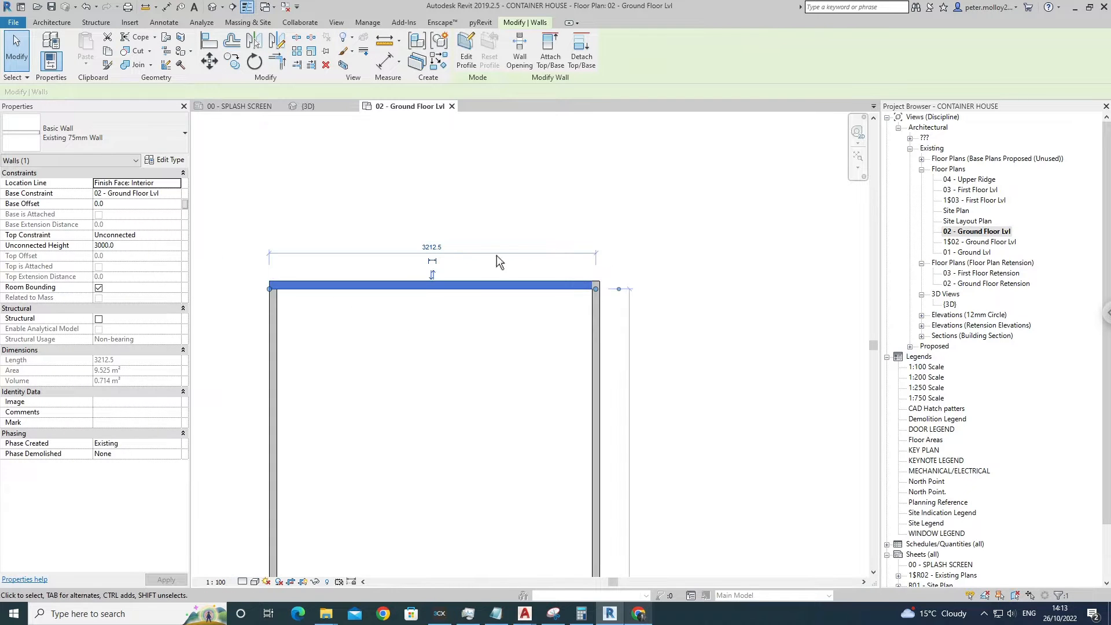
key(Escape)
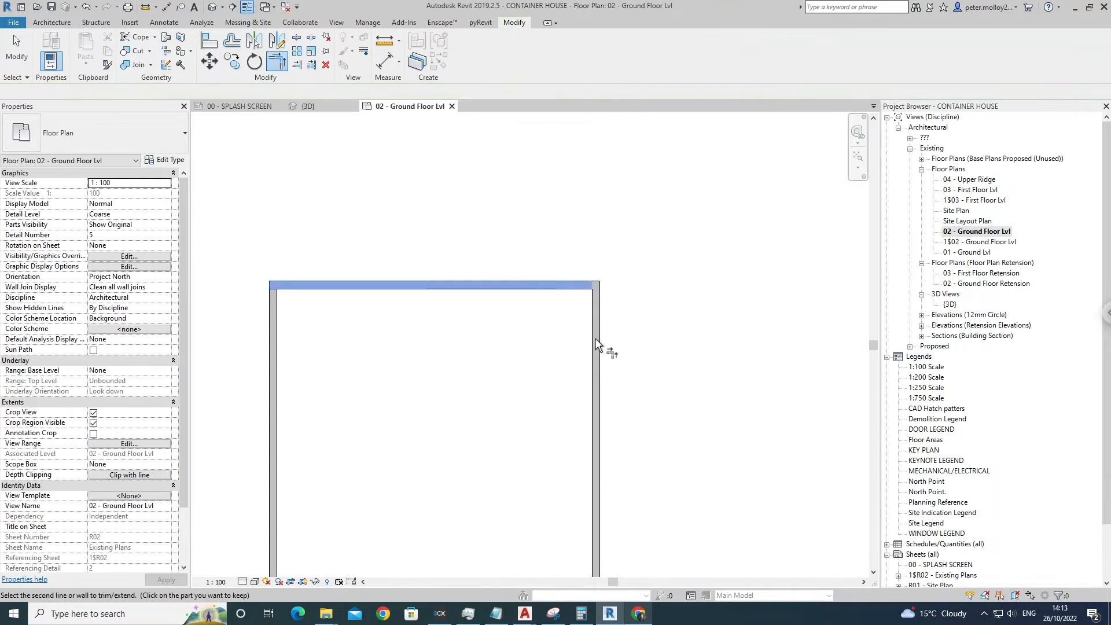
scroll(596, 338, down, 3)
Start the Wall command and set the join status for new walls to Allow.
click(52, 22)
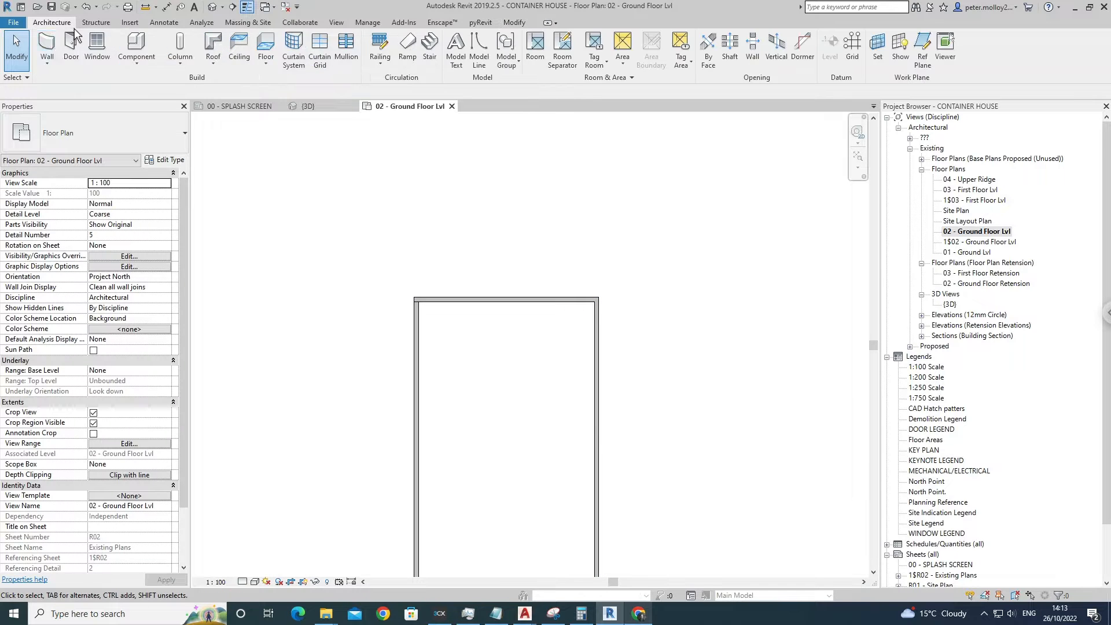
click(52, 55)
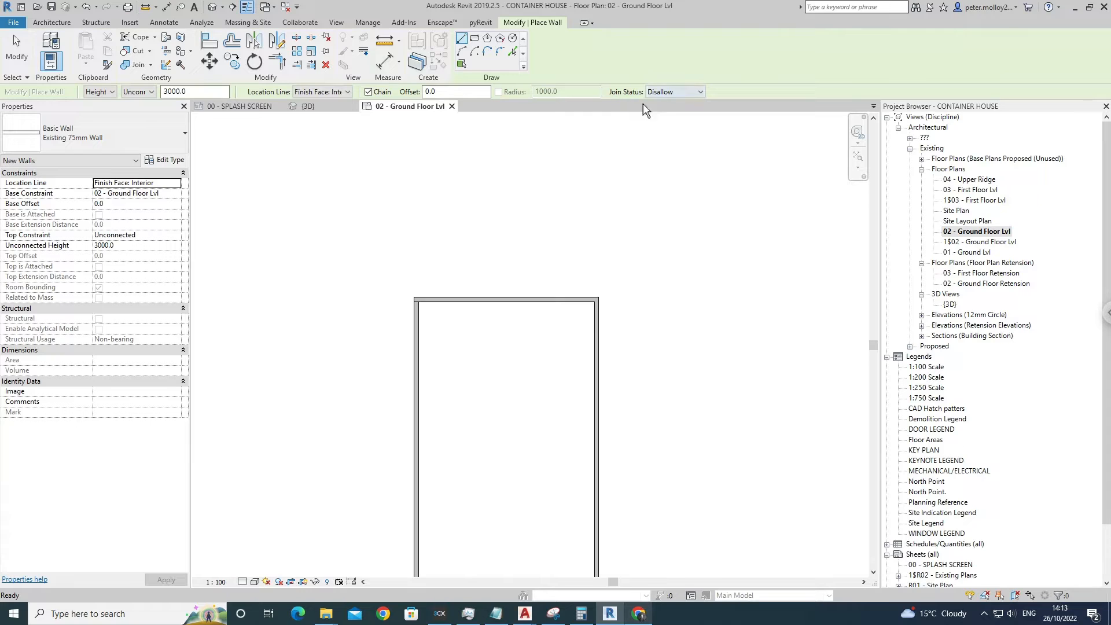
click(672, 97)
click(668, 112)
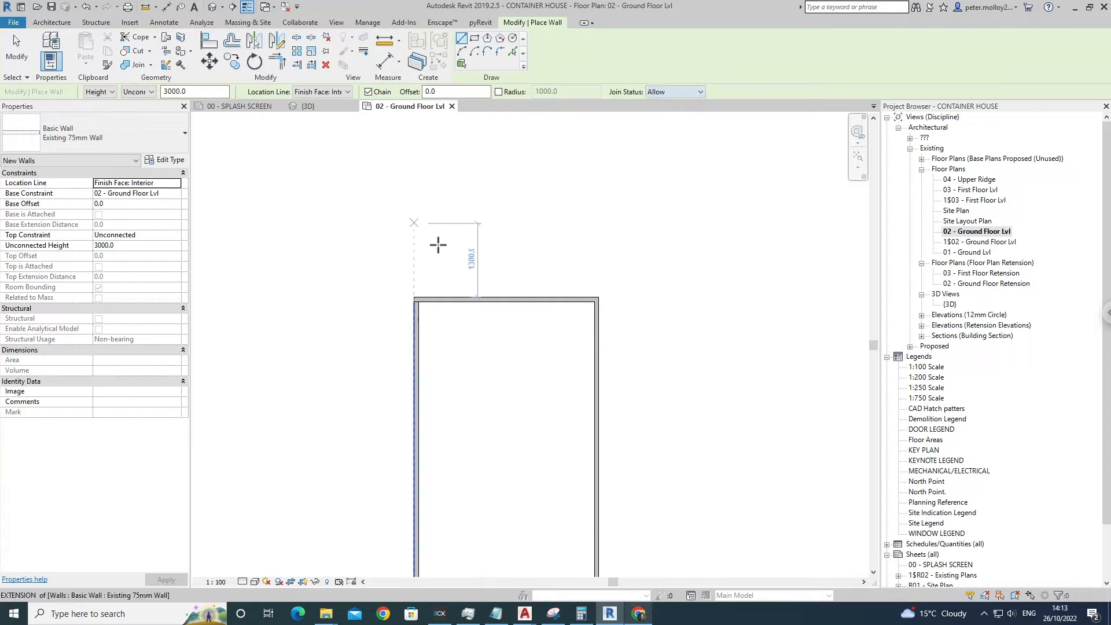
Draw a test square of walls about 1400 mm per side inside the container outline.
scroll(438, 245, down, 2)
middle_drag(466, 259, 466, 223)
click(474, 39)
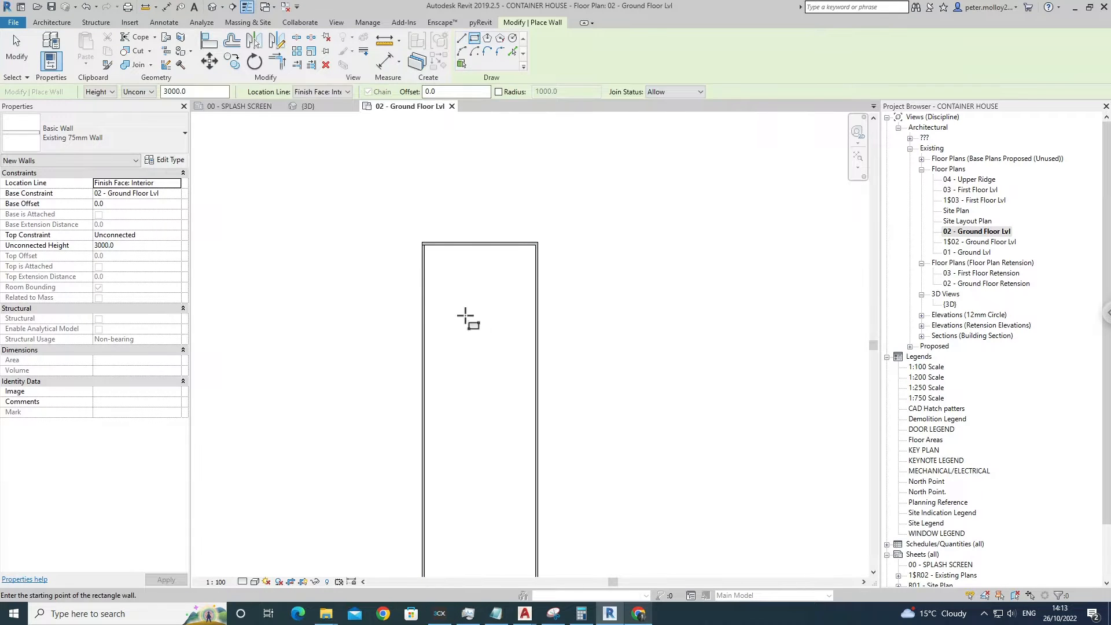
click(453, 305)
click(512, 362)
scroll(496, 317, up, 2)
key(Escape)
key(Escape)
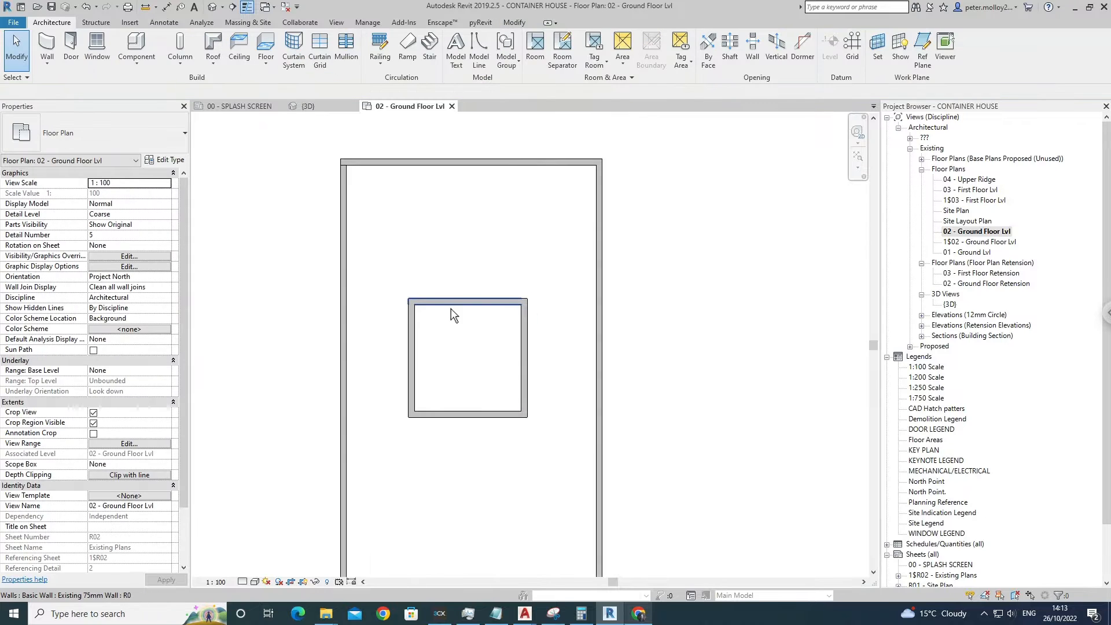
Select the whole chain of four test walls inside the container and delete it.
key(Tab)
click(466, 418)
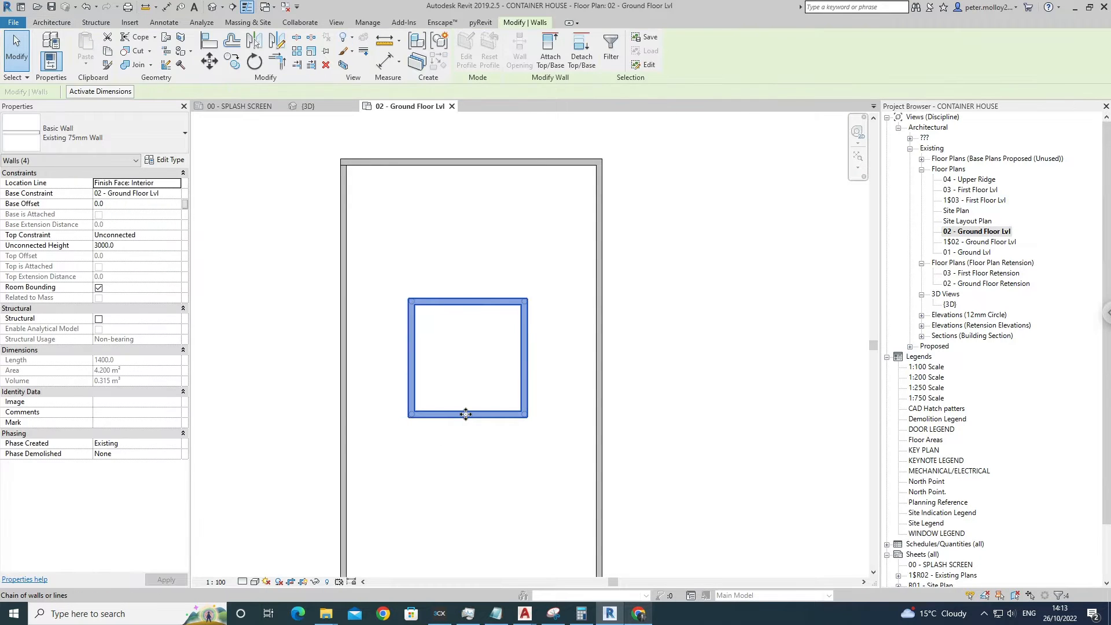
key(Delete)
Select the four container walls together as one connected chain.
click(353, 204)
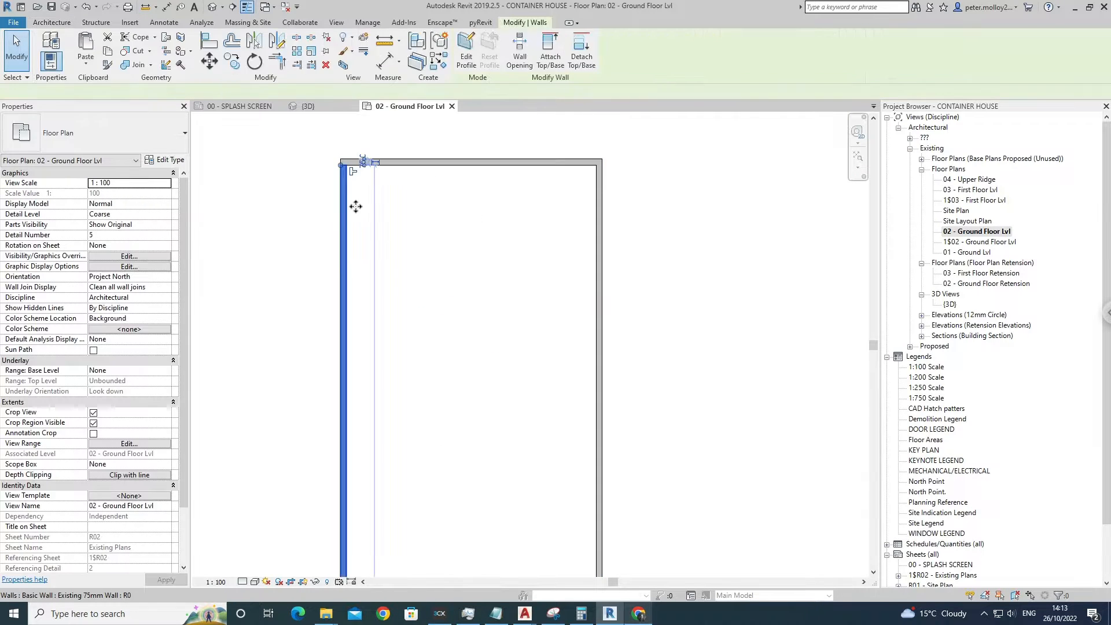
scroll(360, 195, down, 2)
click(359, 194)
scroll(399, 227, down, 2)
middle_drag(416, 249, 398, 315)
scroll(379, 424, up, 2)
scroll(387, 419, down, 2)
click(415, 263)
key(Tab)
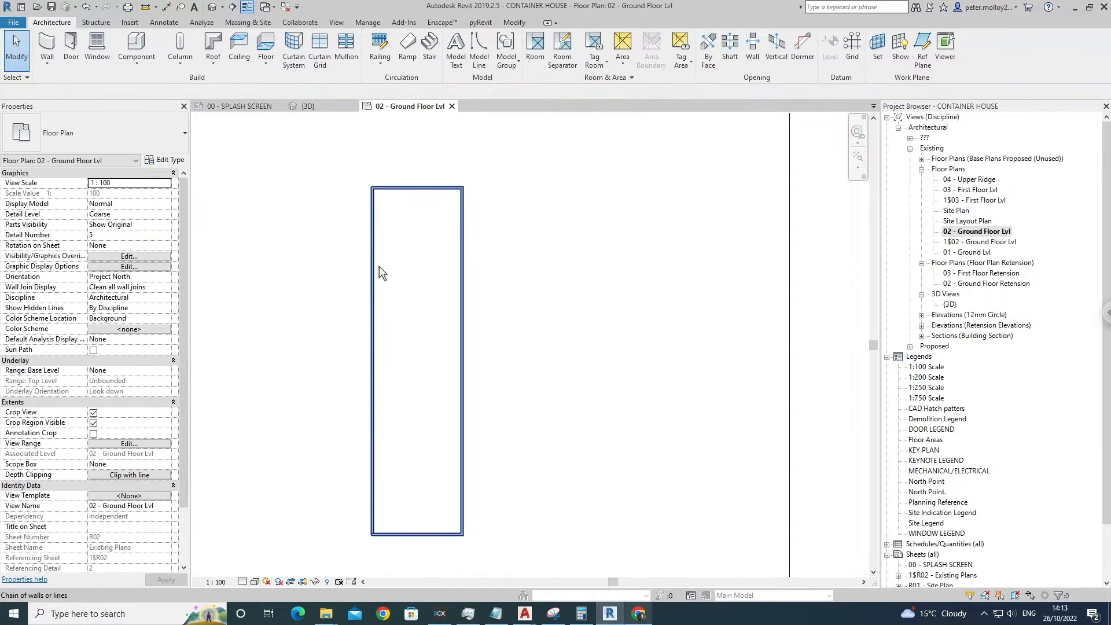
click(460, 238)
scroll(424, 235, up, 2)
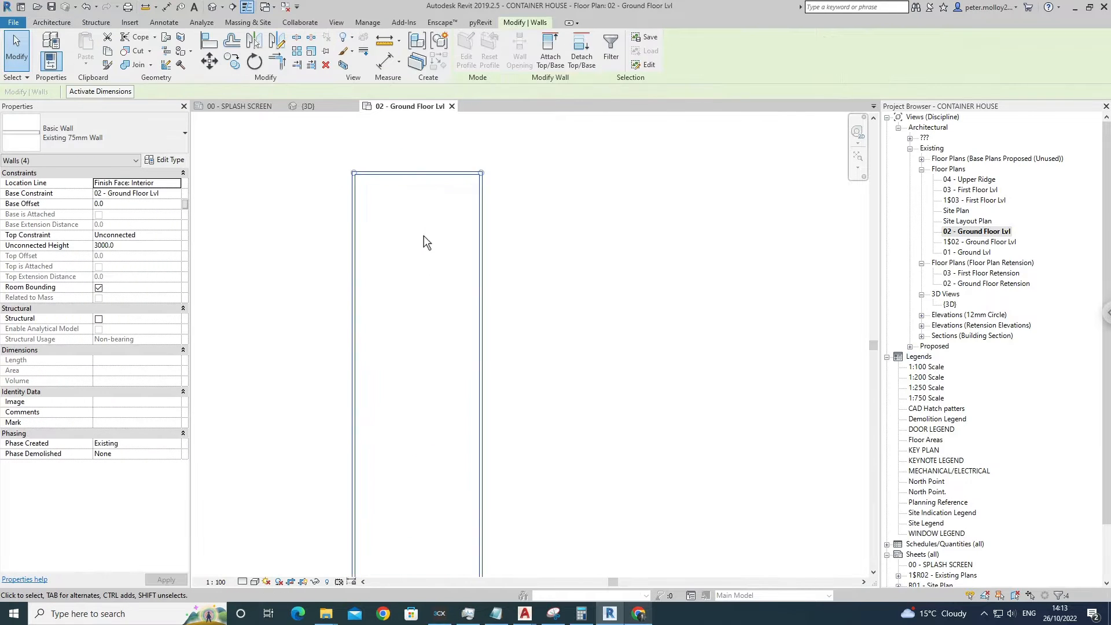
Look up the container height in the dimensions image in Chrome and return to the selected walls in Revit.
click(142, 246)
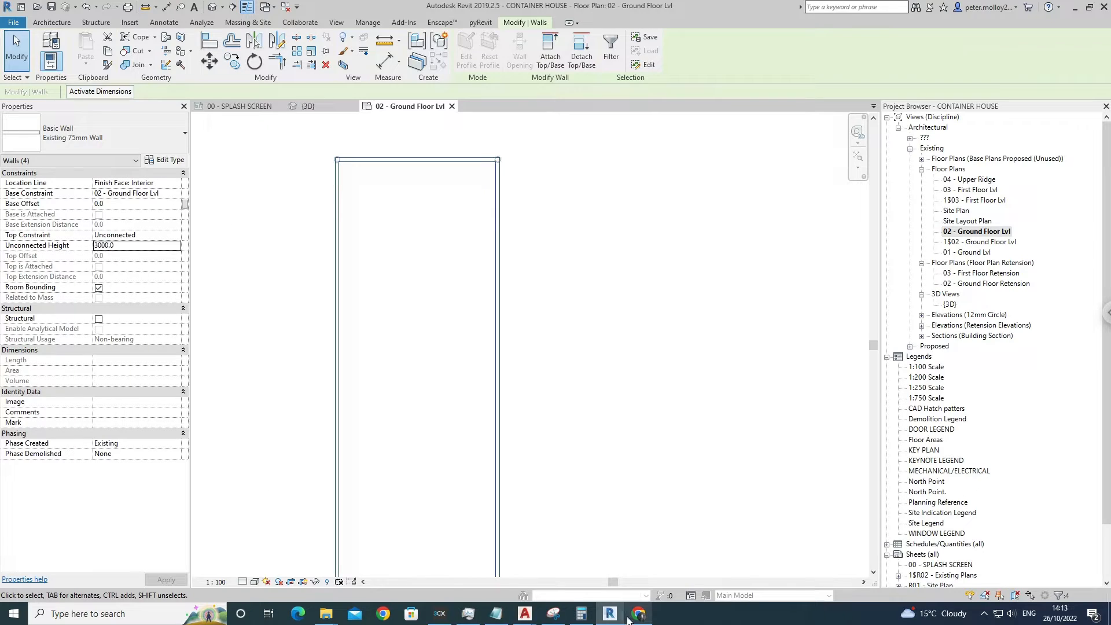
click(633, 618)
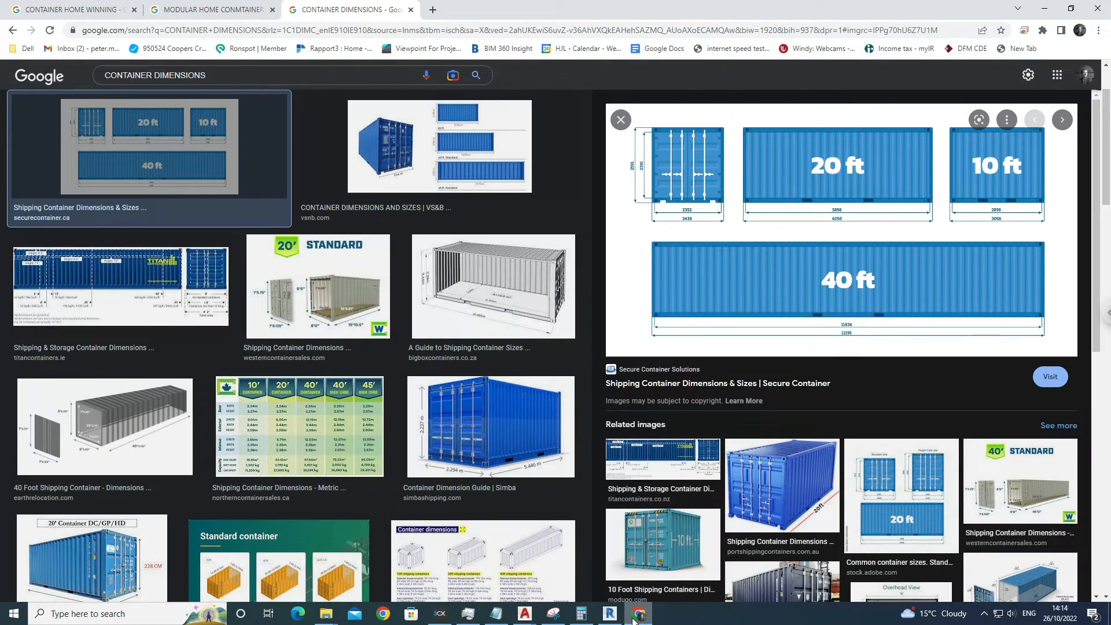
click(633, 618)
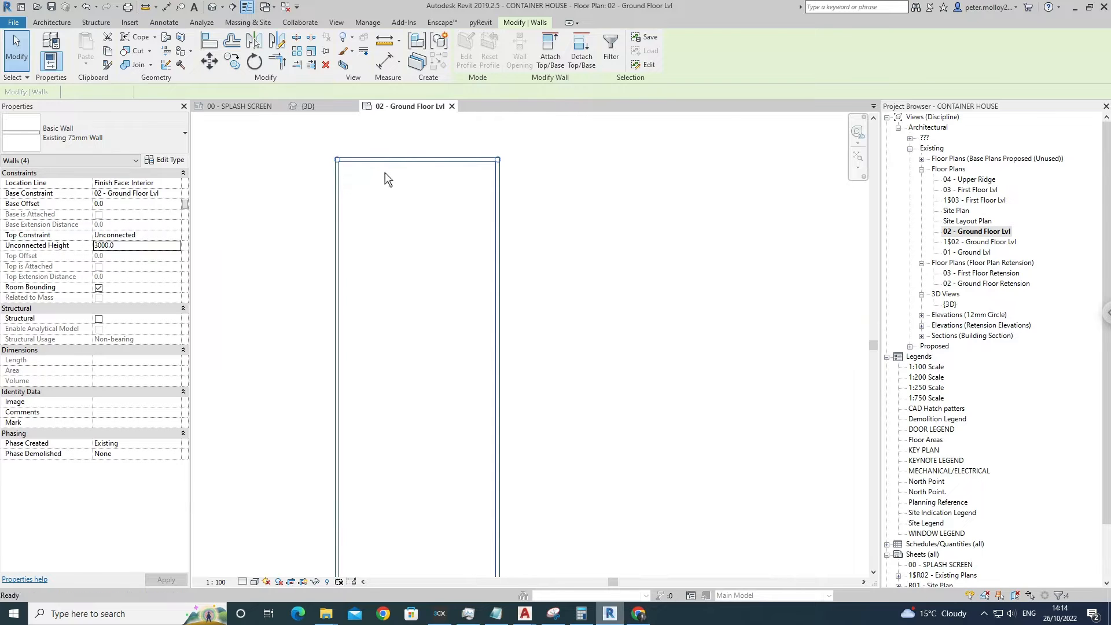
click(384, 172)
click(381, 168)
Set the unconnected height of the four container walls to 2600 mm and clear the selection.
click(119, 246)
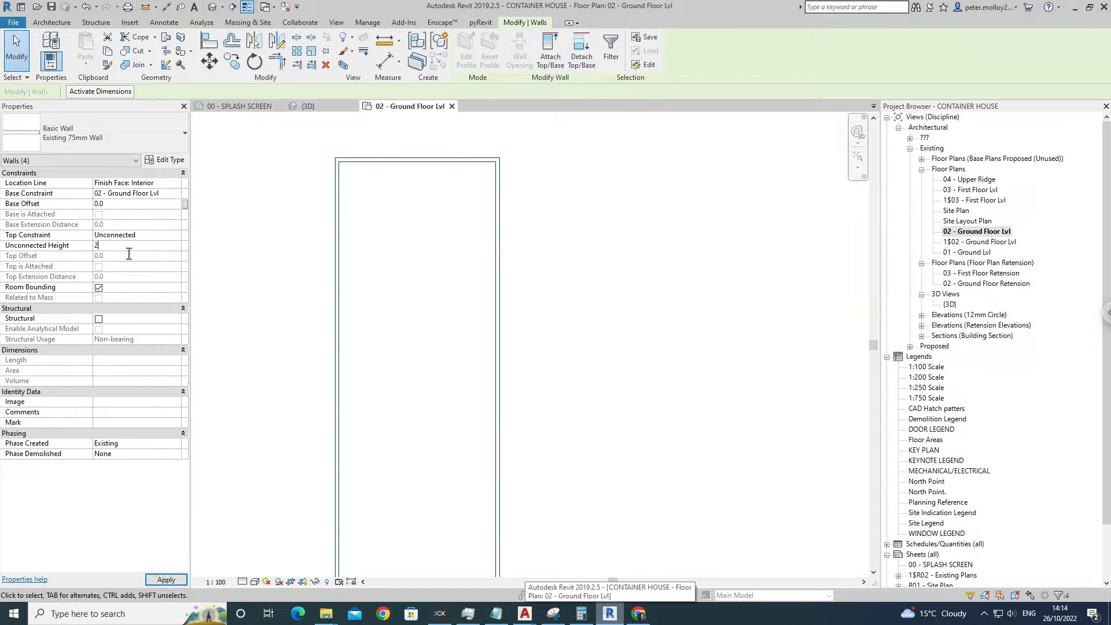
text(2600)
key(Return)
click(471, 252)
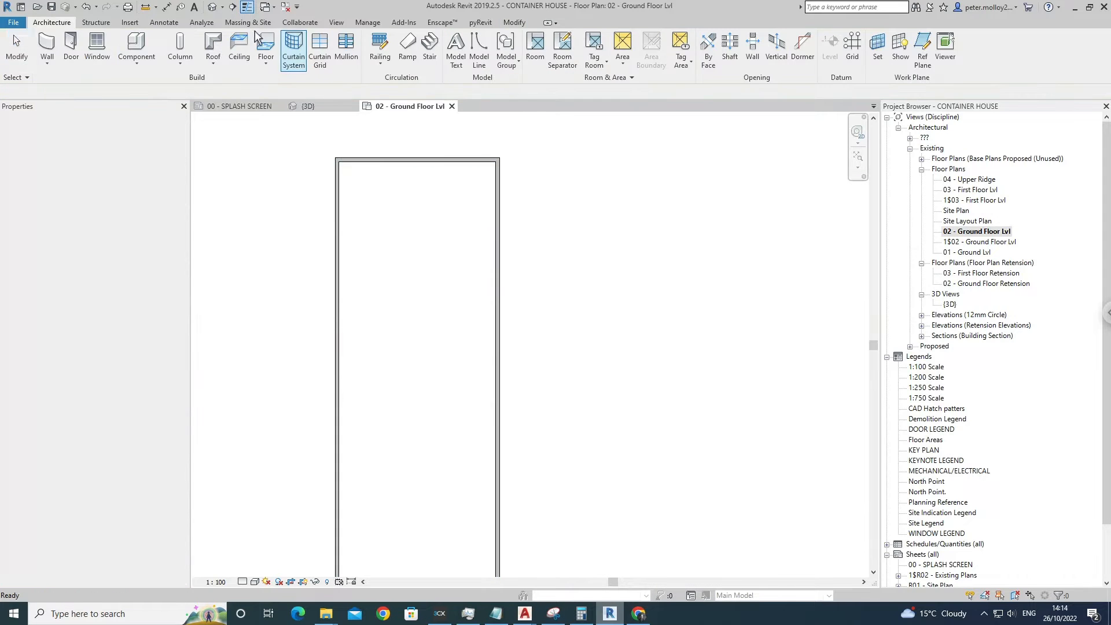
Inspect the container walls from an angle in the default 3D view, then reopen the 02 - Ground Floor Lvl plan.
click(212, 7)
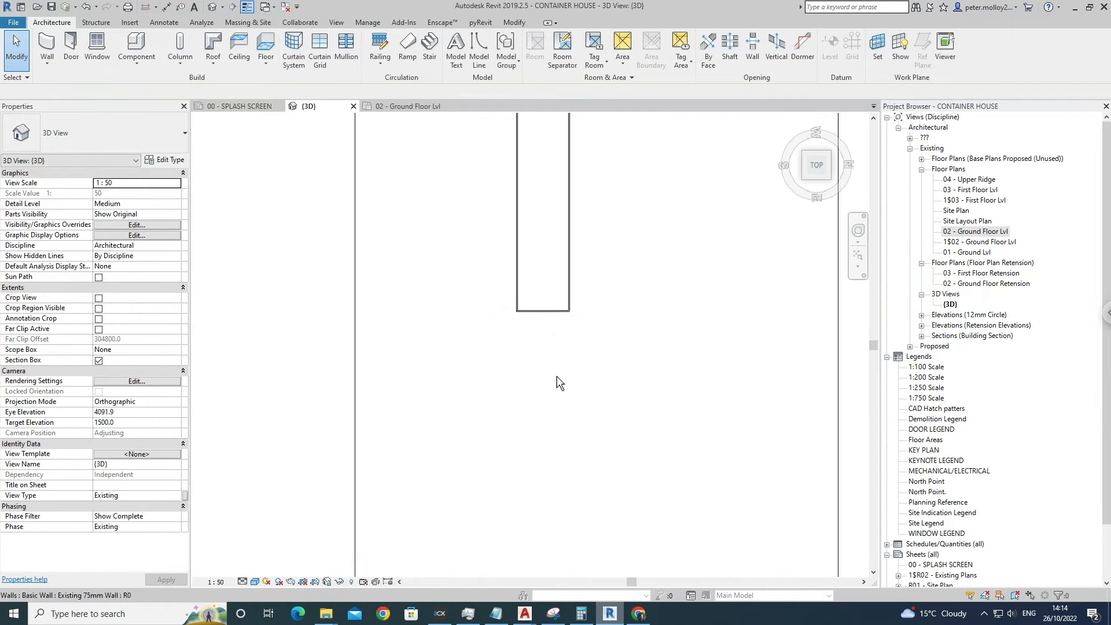
shift+middle_drag(536, 217, 567, 400)
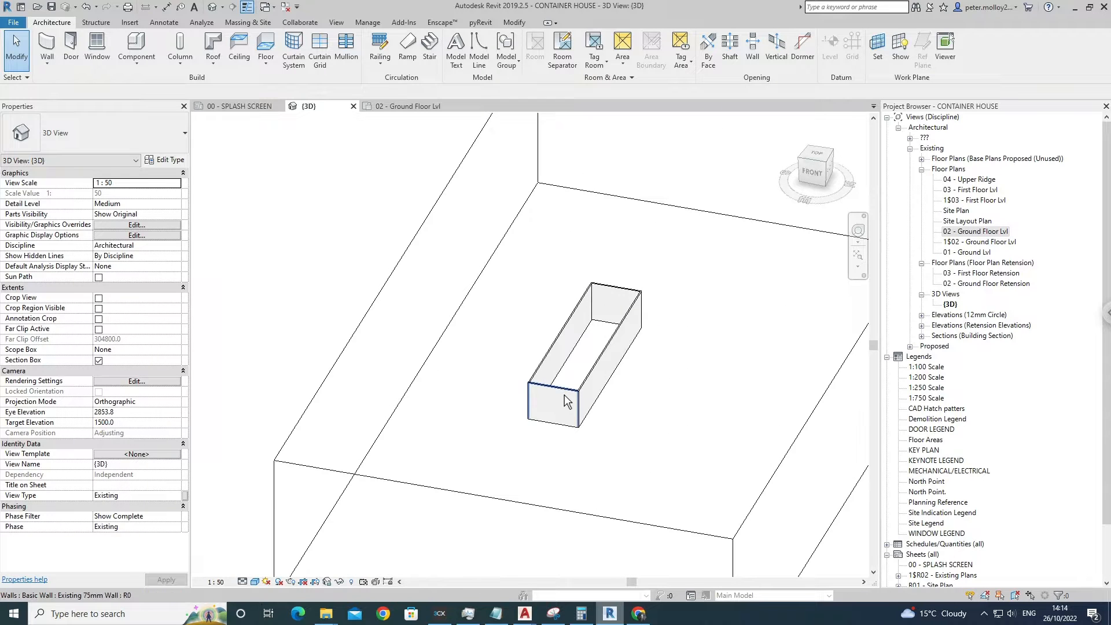
double_click(982, 234)
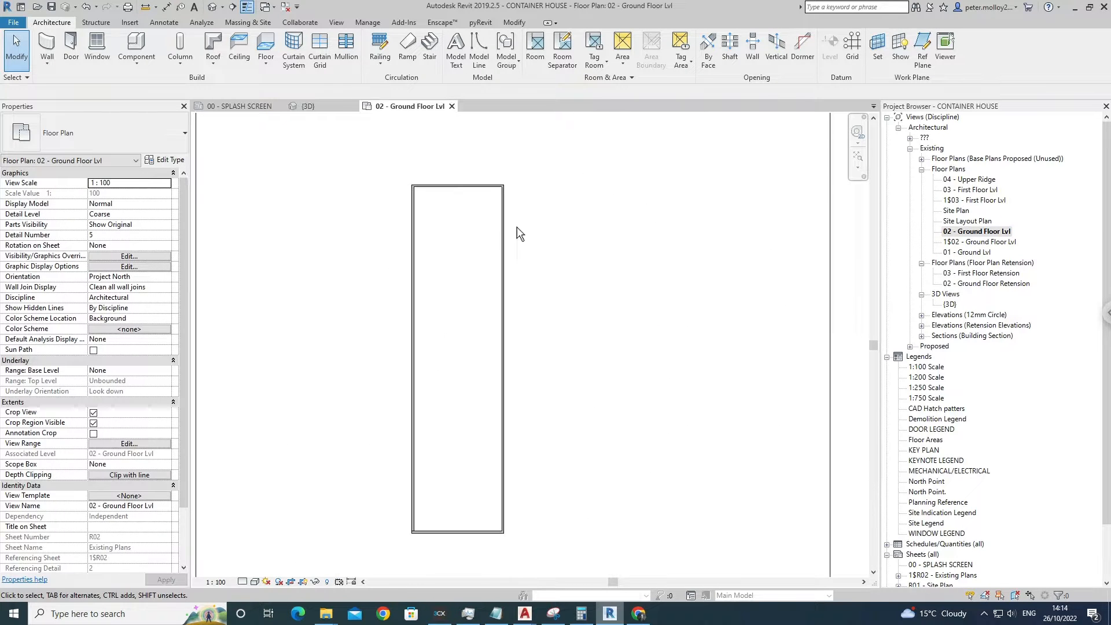
Start a new architectural floor on the ground floor plan using the 75mm Concrete floor type.
scroll(516, 227, down, 3)
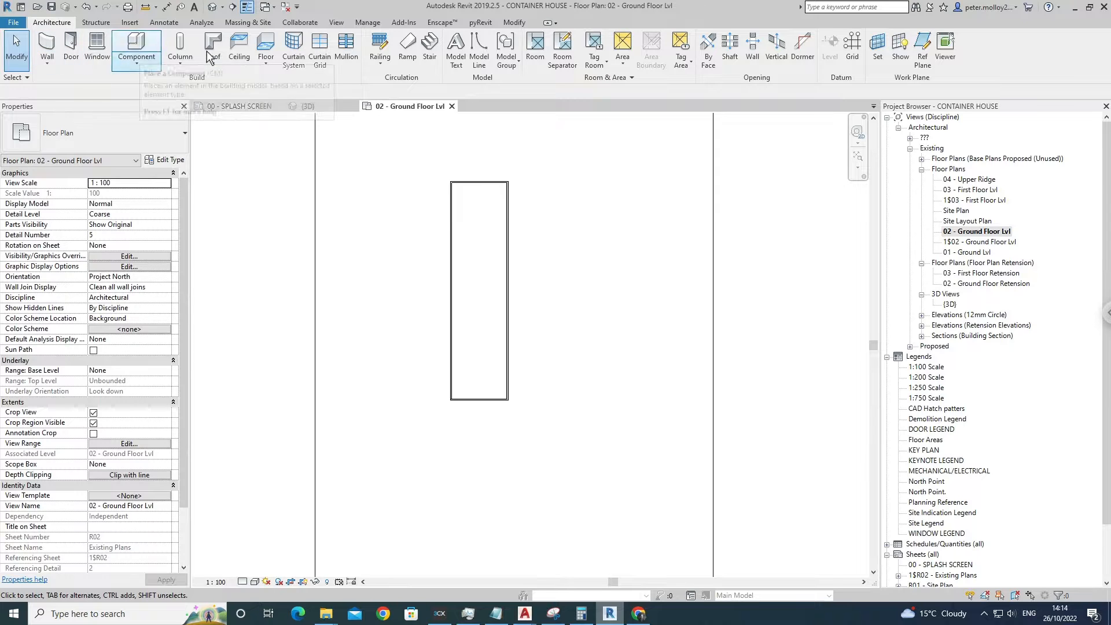
click(266, 45)
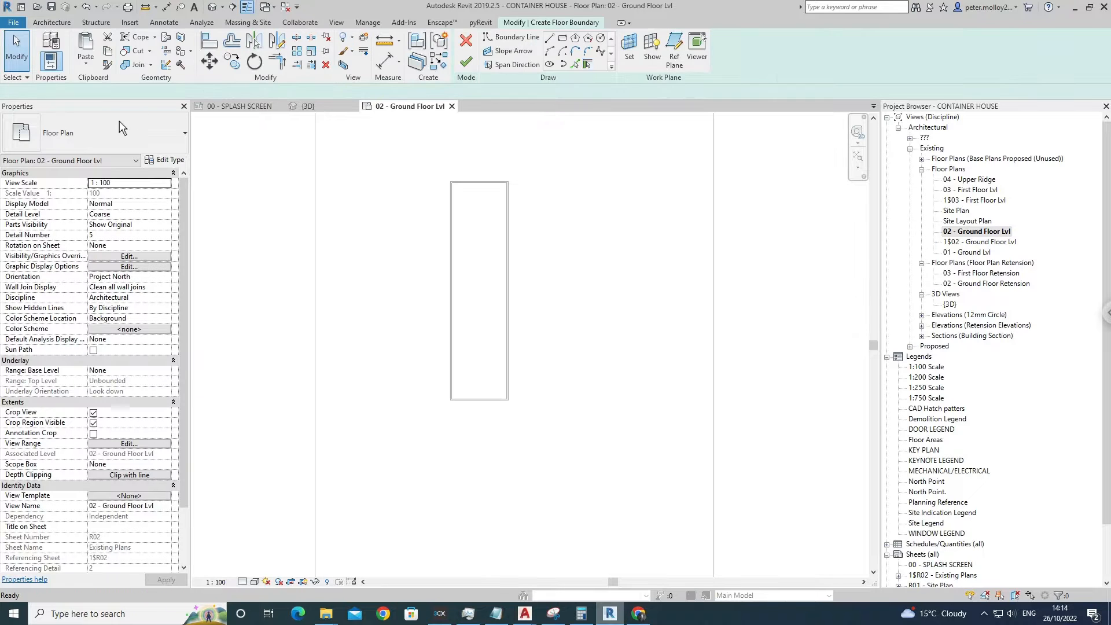
click(166, 161)
key(Escape)
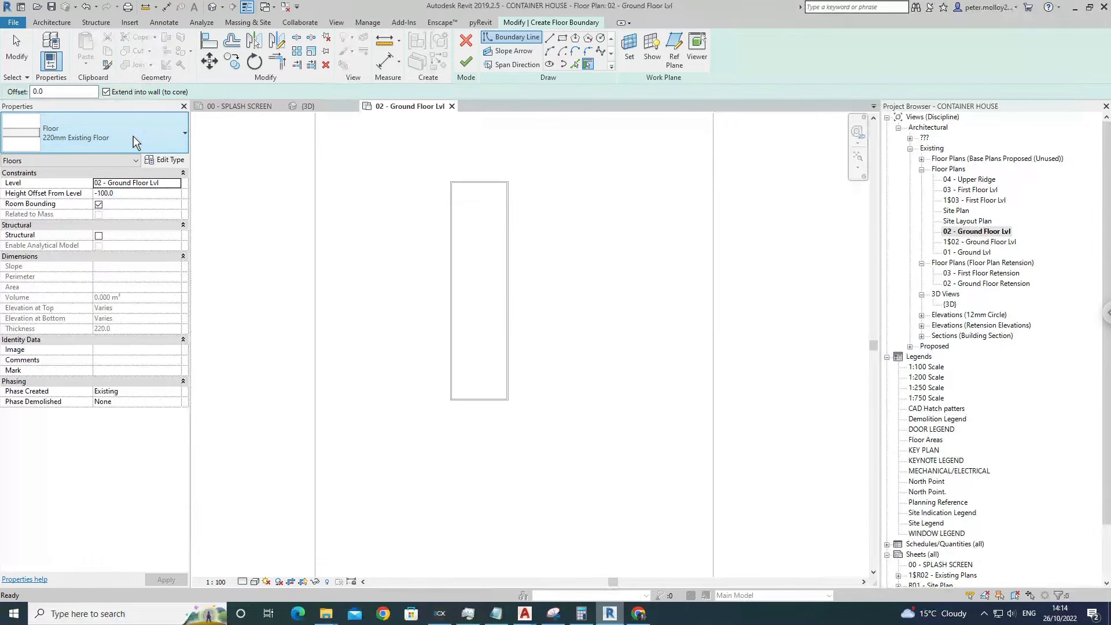
click(135, 143)
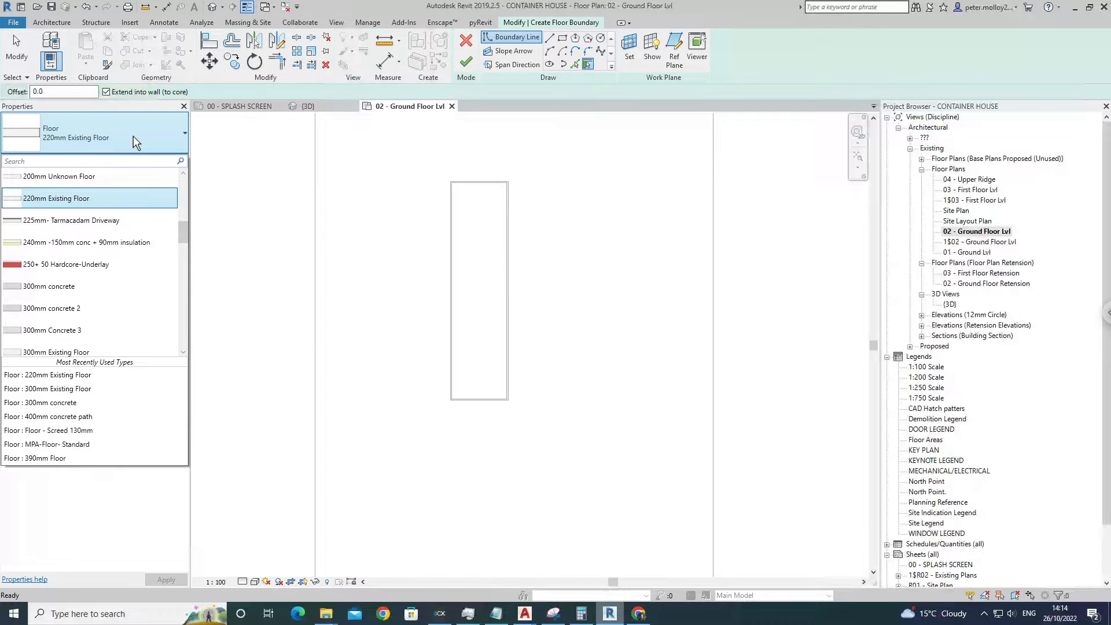
text(75)
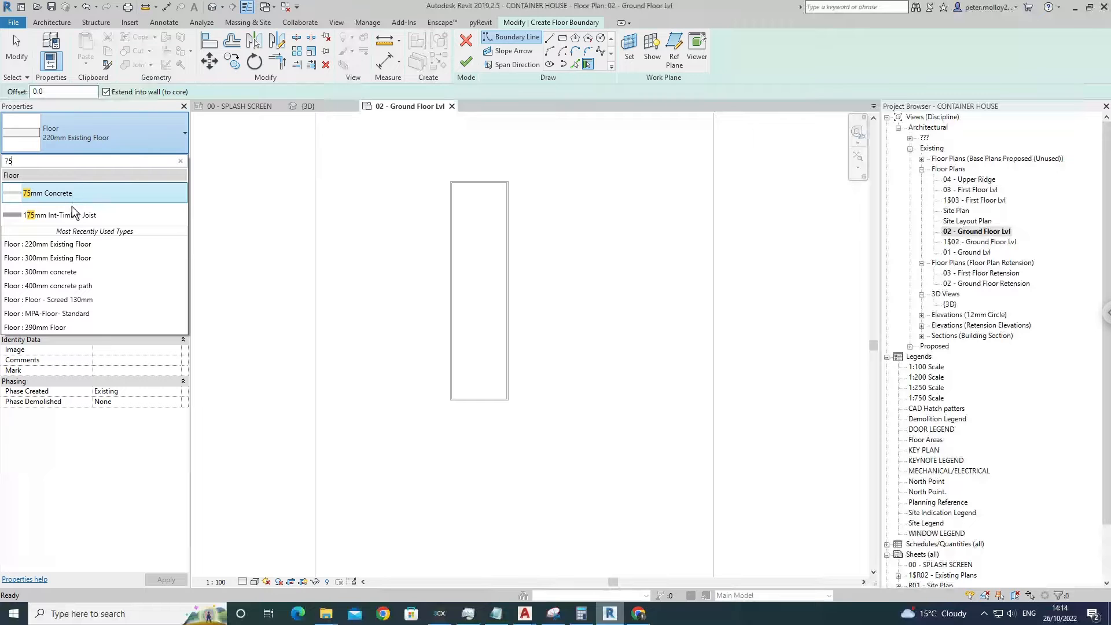
key(Return)
Sketch a 12190 mm long rectangular floor boundary between opposite inner corners of the container walls and finish the floor.
scroll(489, 206, up, 2)
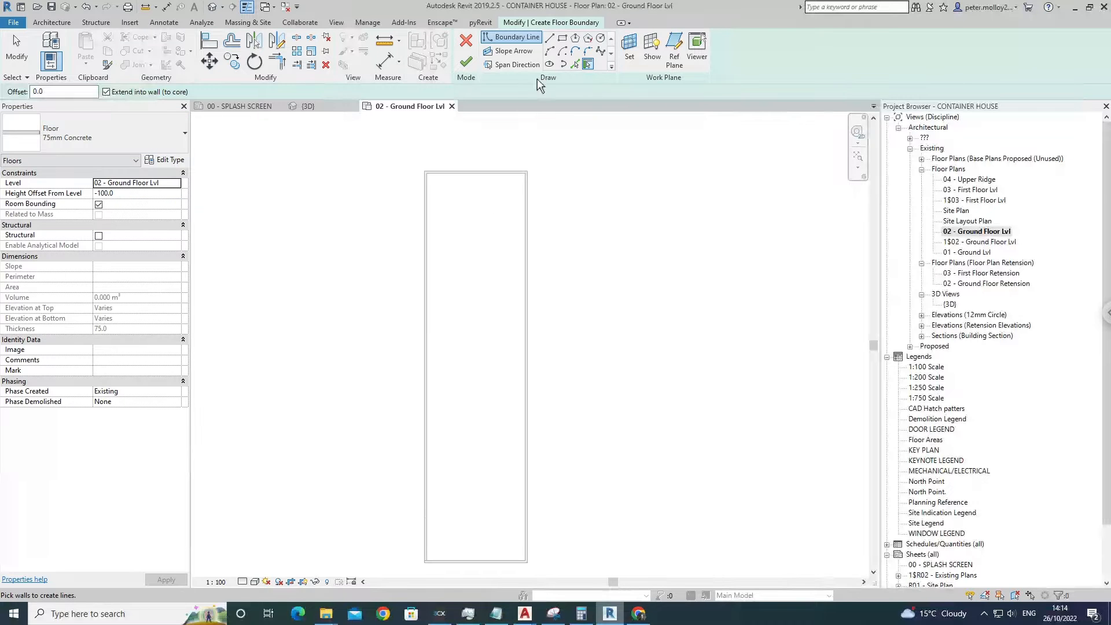
click(574, 51)
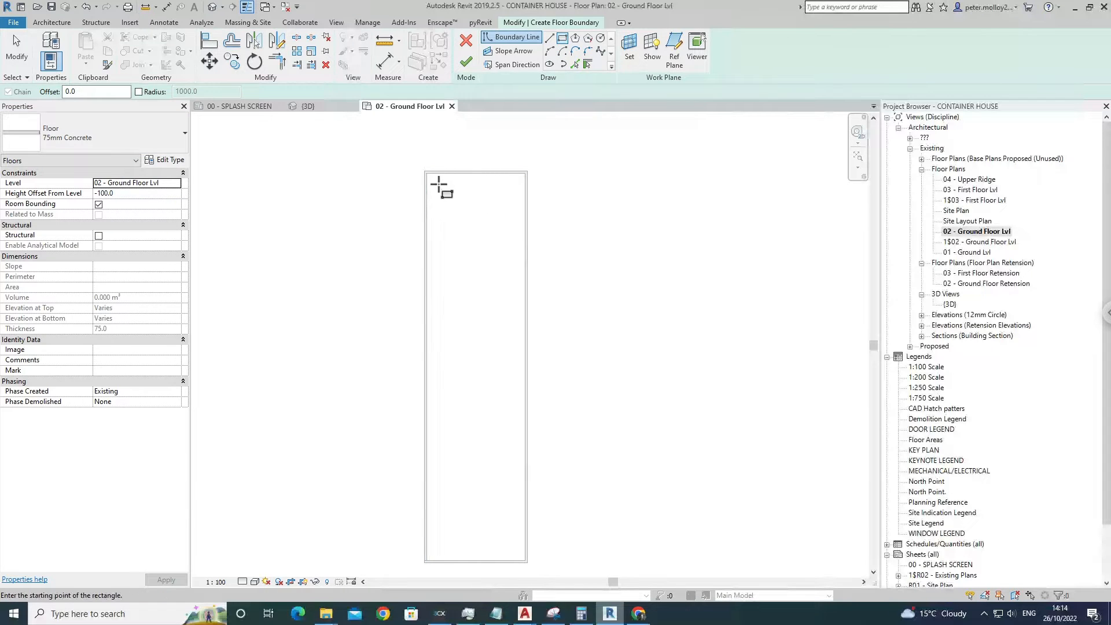
click(438, 184)
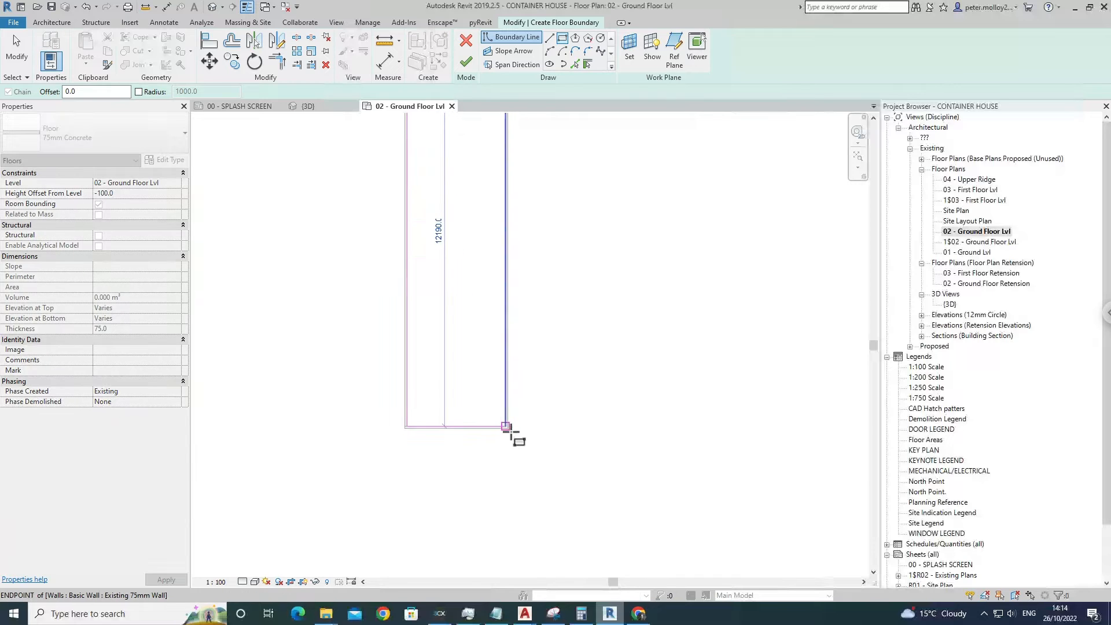
click(512, 431)
key(Escape)
key(Escape)
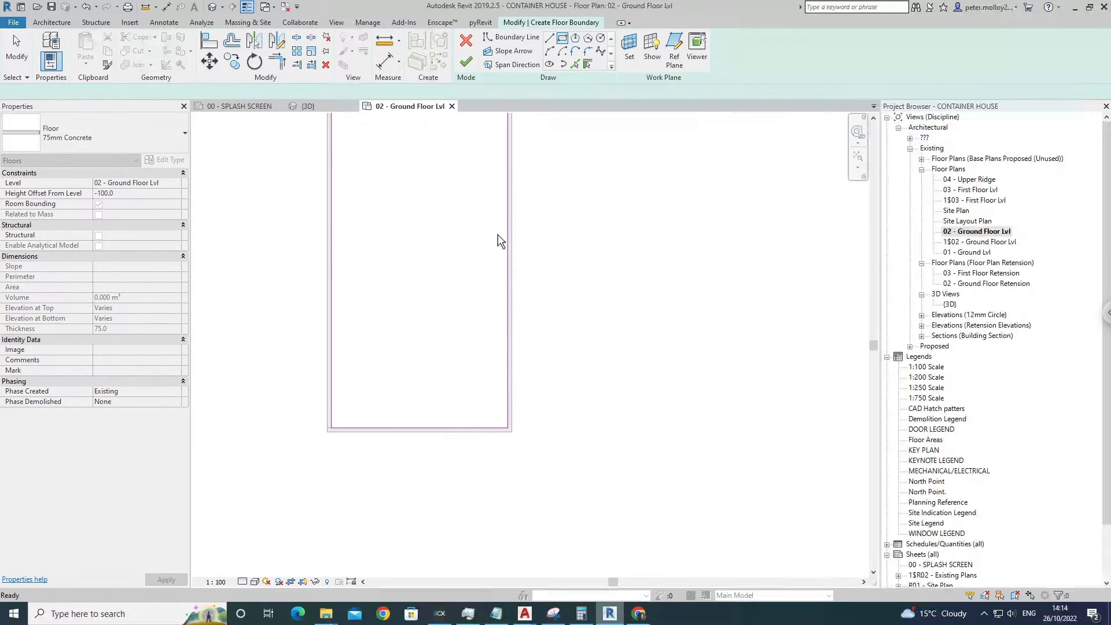
click(470, 69)
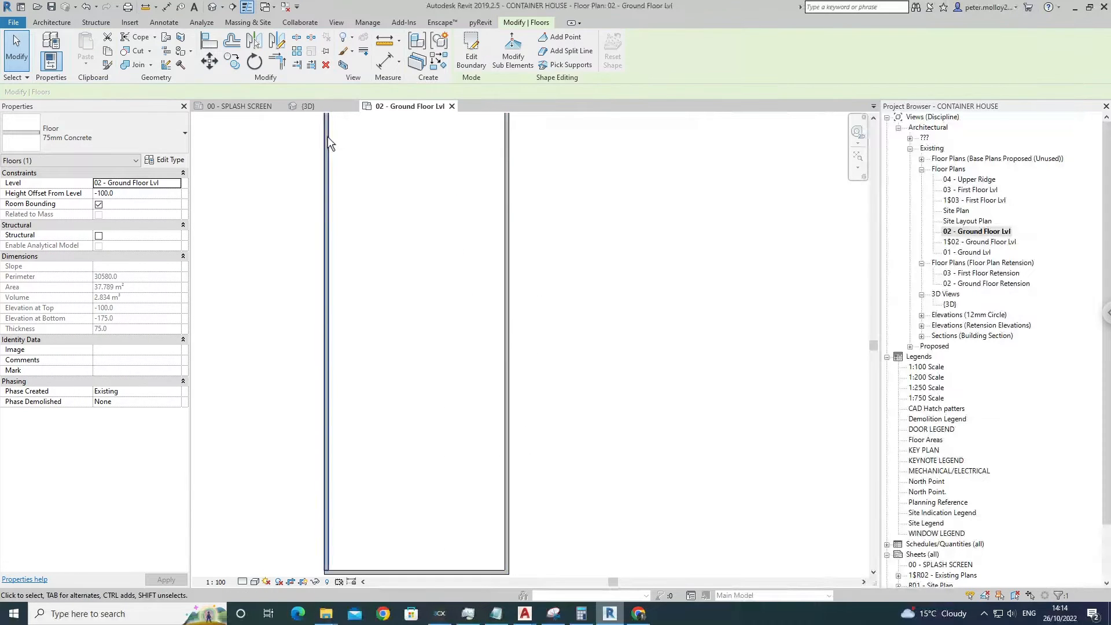
Duplicate the selected floor's type under the name 75mm STEEL.
click(173, 161)
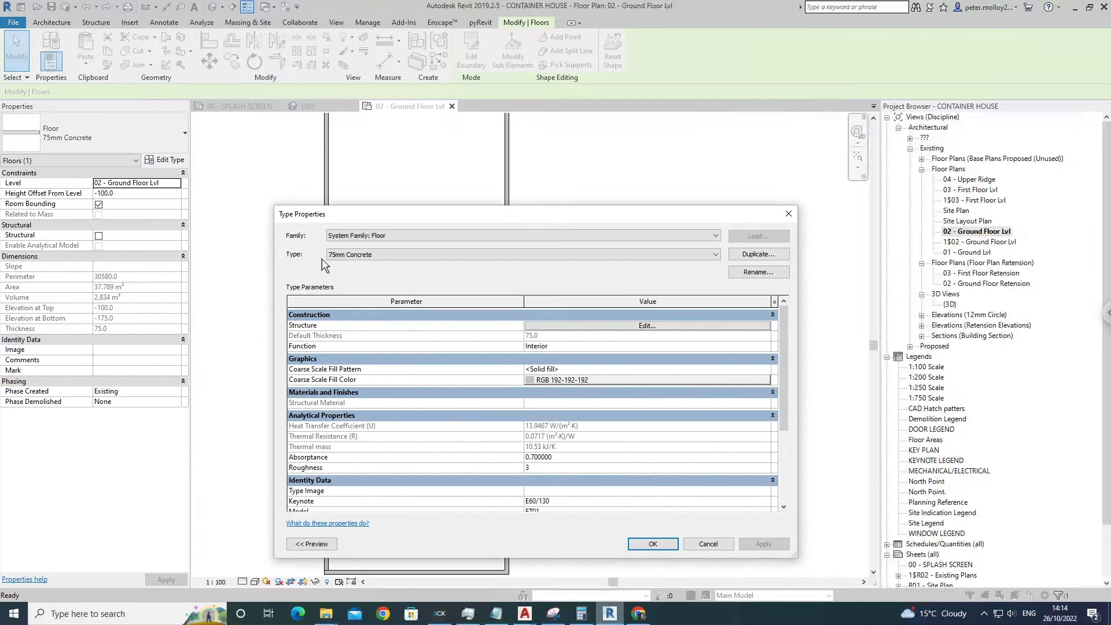
click(759, 258)
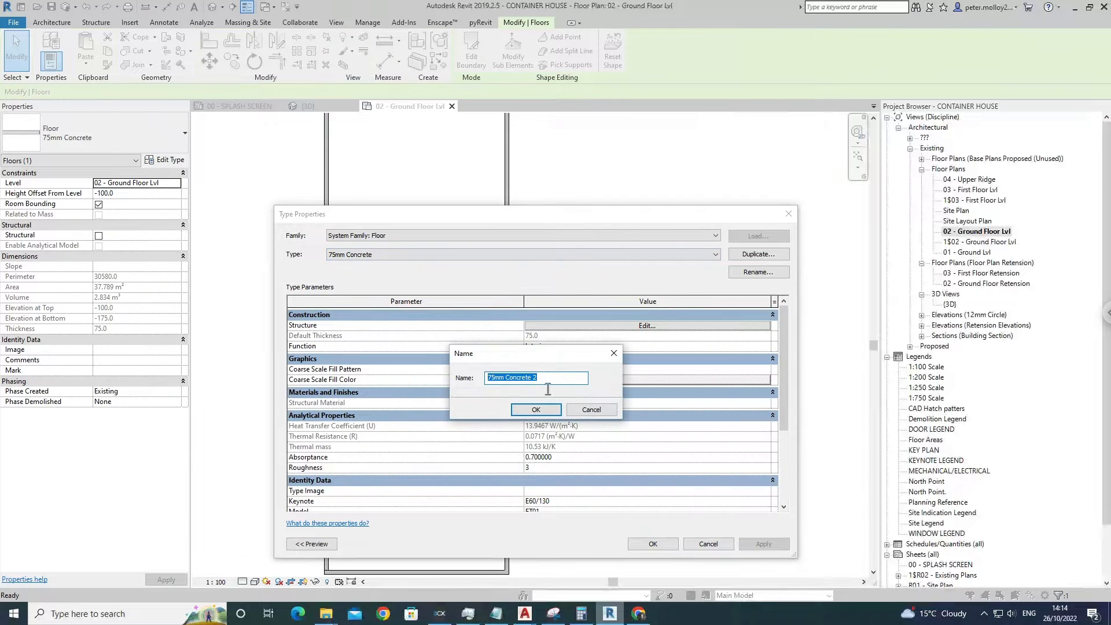
click(519, 387)
drag(507, 385, 602, 384)
text(STEEL)
click(557, 410)
Set the material of the 75mm STEEL floor's finish layer to Metal Deck and apply the type to the floor.
click(631, 327)
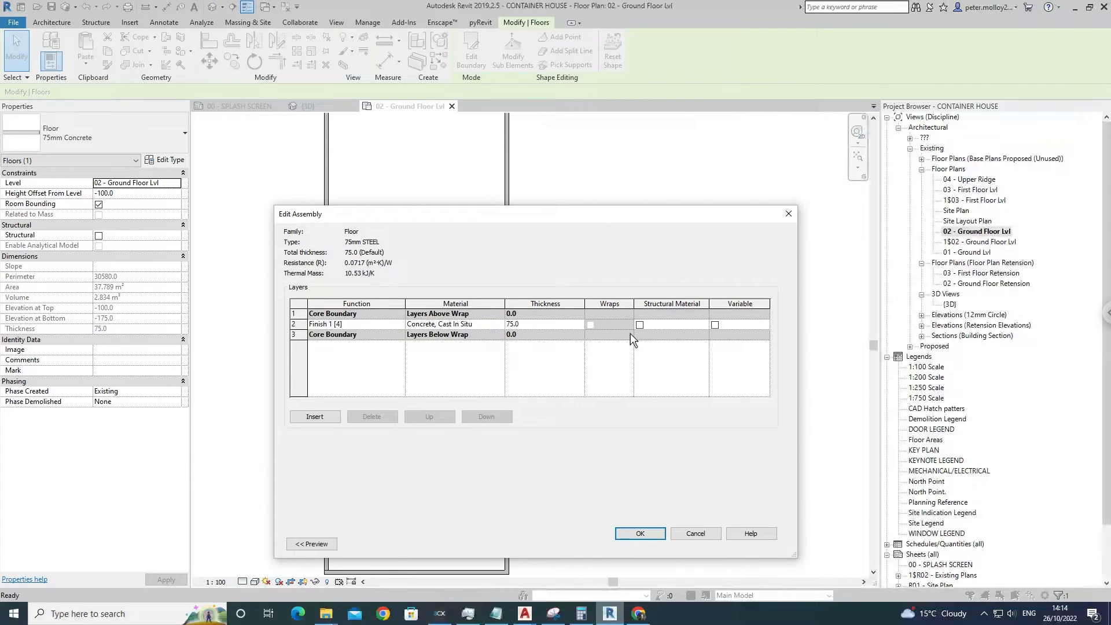
click(495, 328)
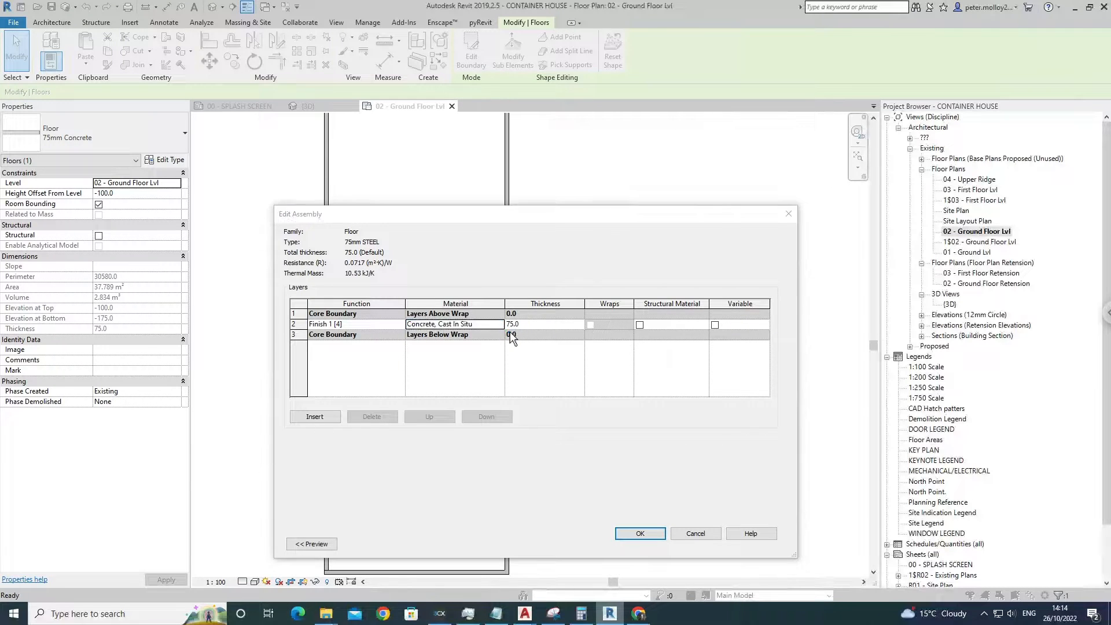
click(500, 325)
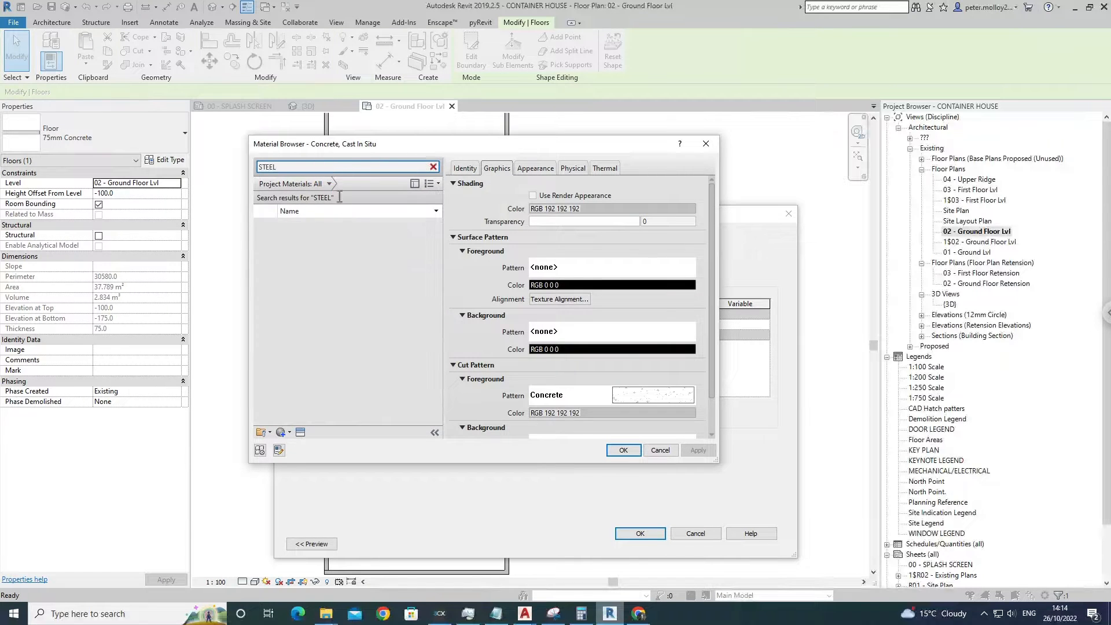
scroll(336, 393, down, 2)
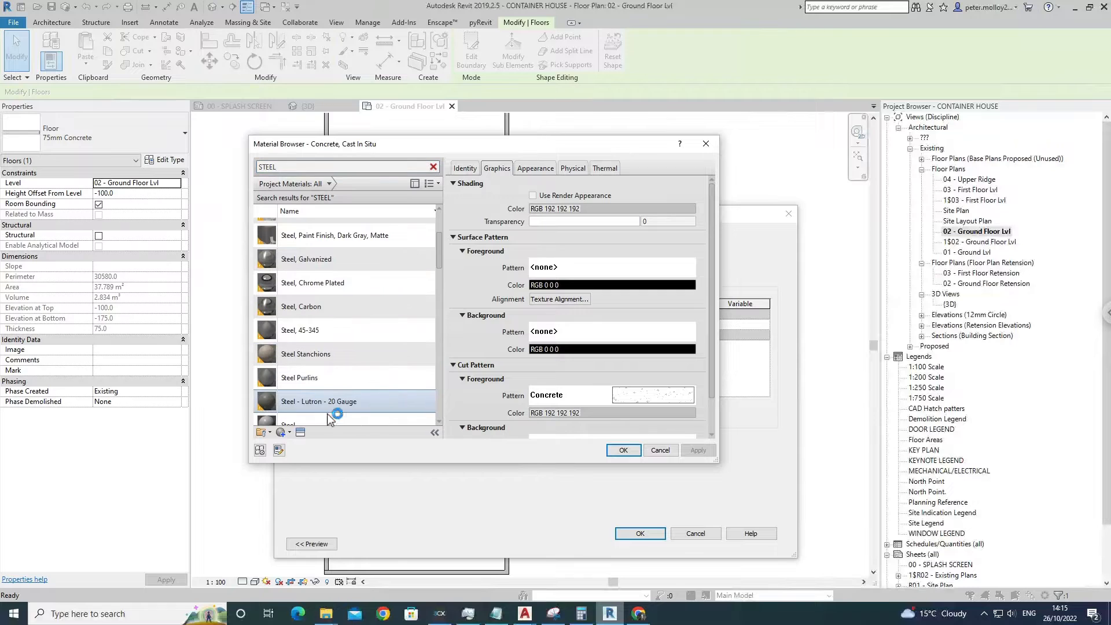
scroll(371, 412, down, 3)
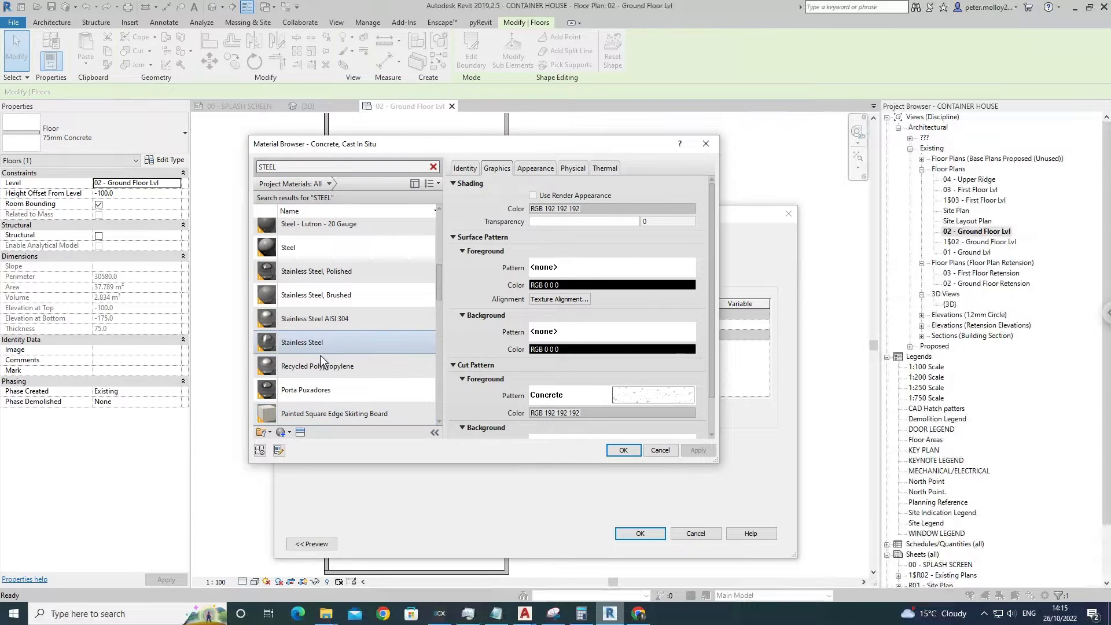
scroll(321, 355, down, 2)
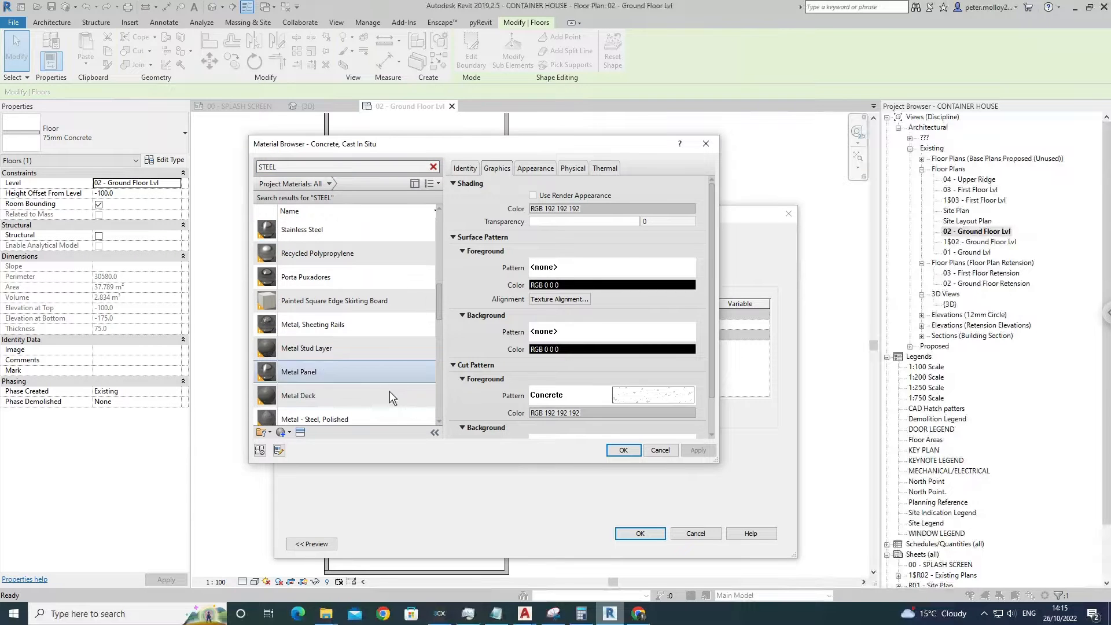
click(321, 396)
click(614, 452)
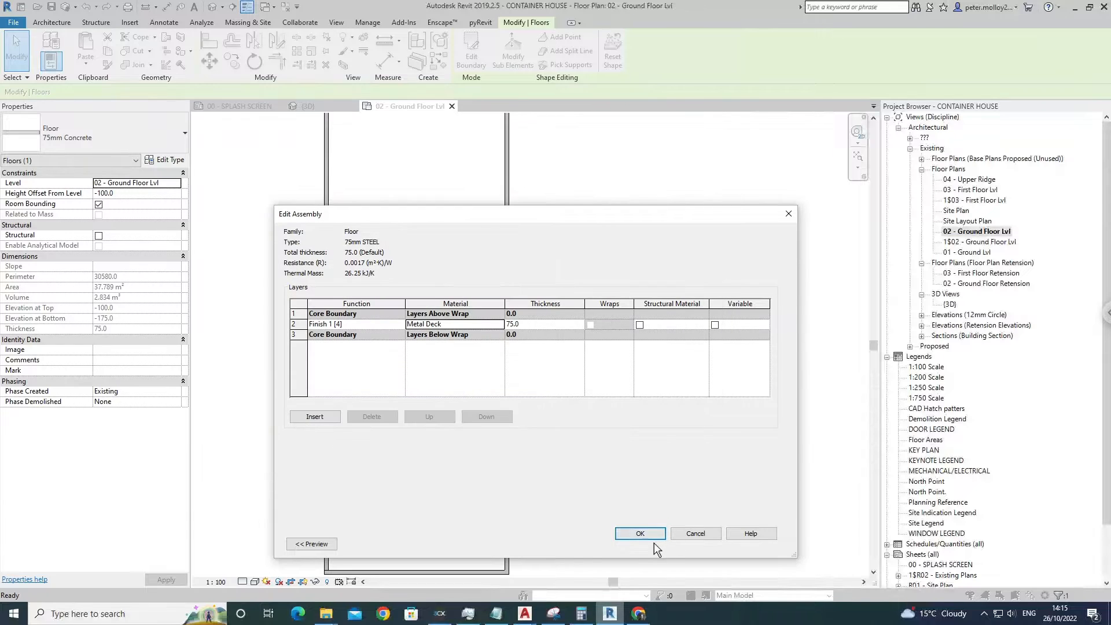
click(651, 537)
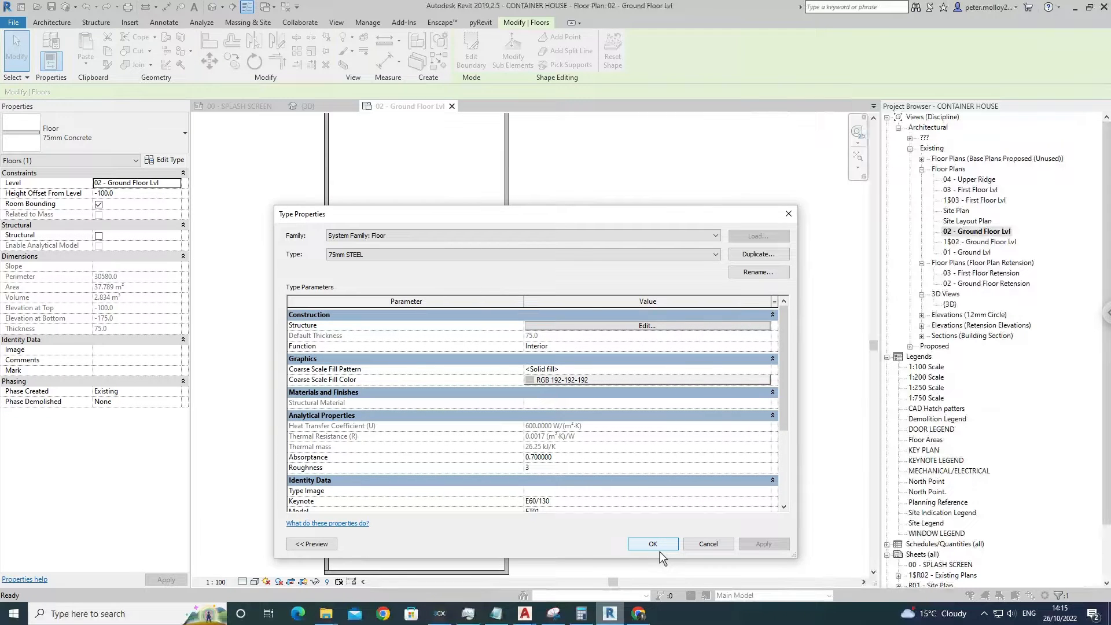
click(658, 549)
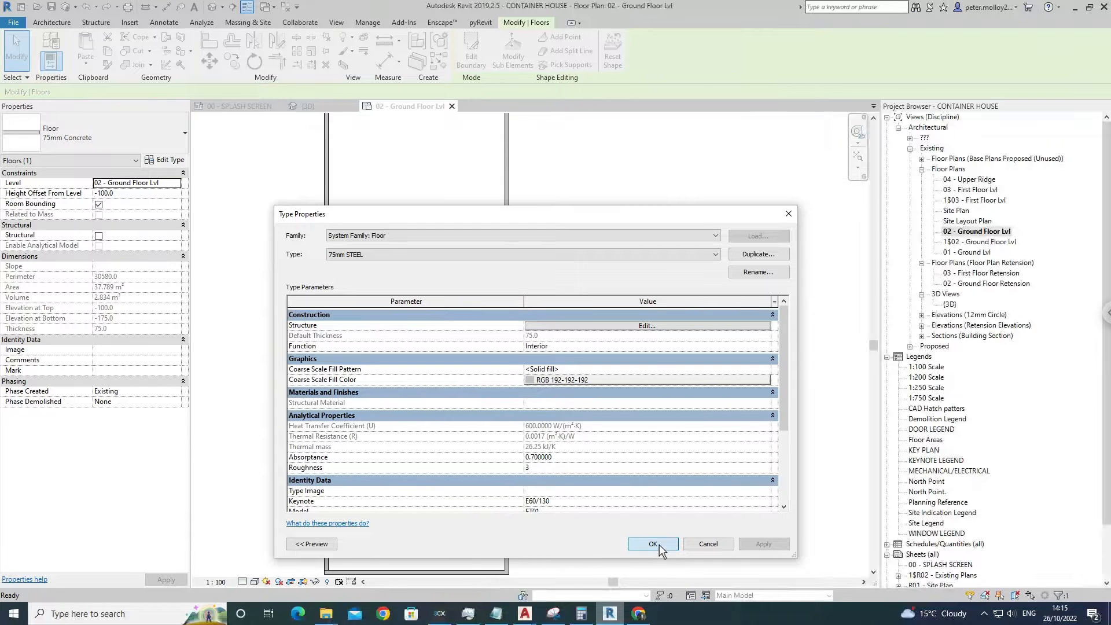
Pull the section box's front face back in the default 3D view so it cuts through the container's front end.
click(212, 8)
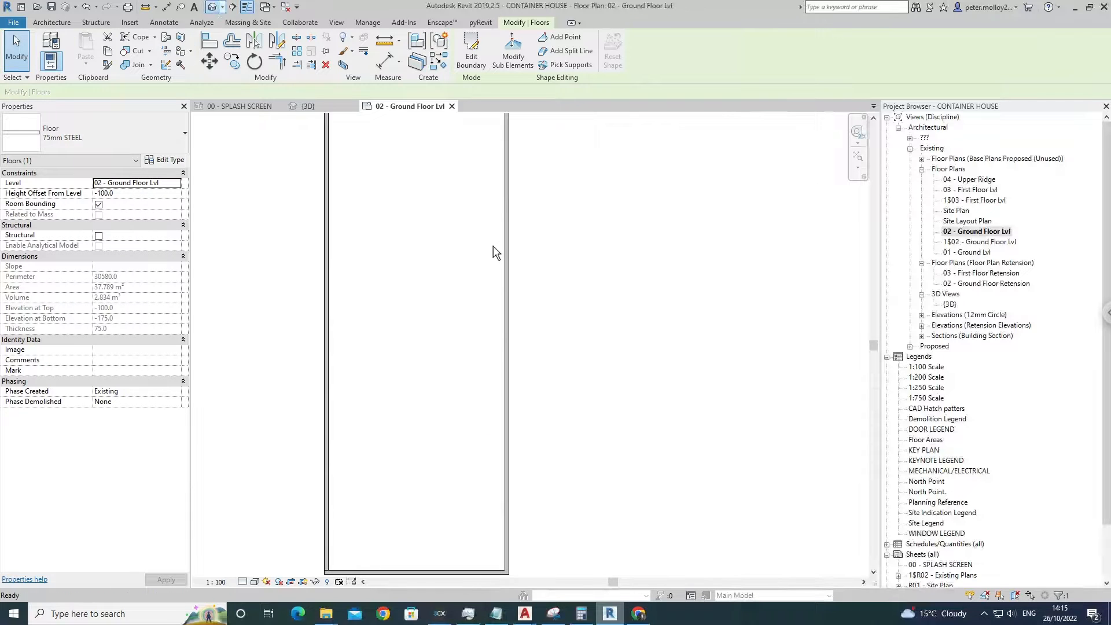
scroll(604, 352, down, 1)
scroll(582, 418, up, 2)
scroll(584, 424, up, 2)
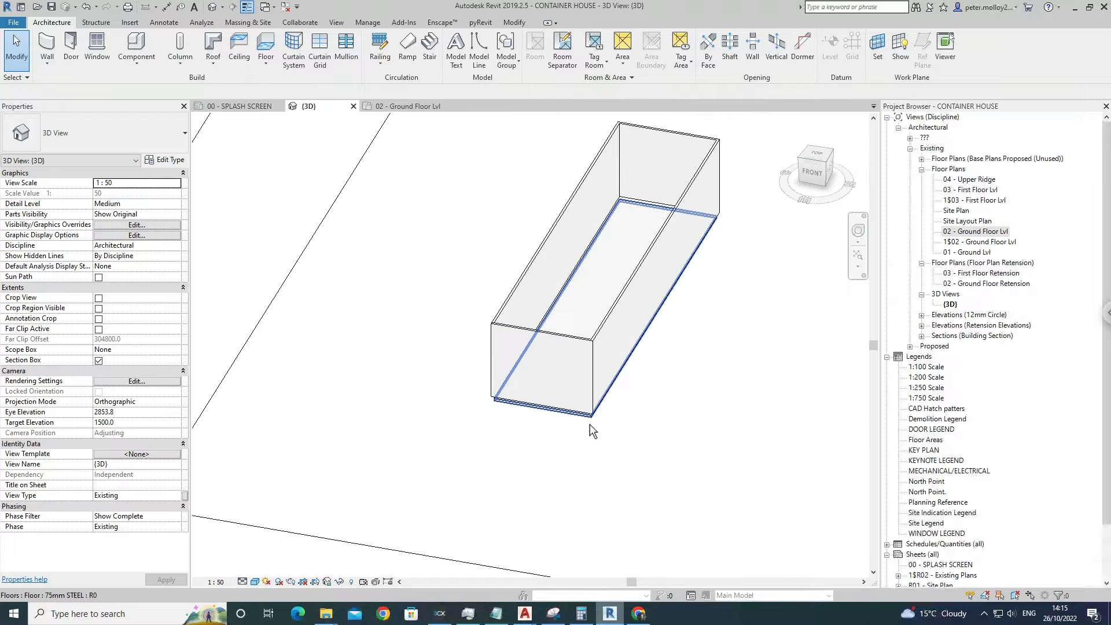
click(595, 421)
scroll(595, 421, down, 2)
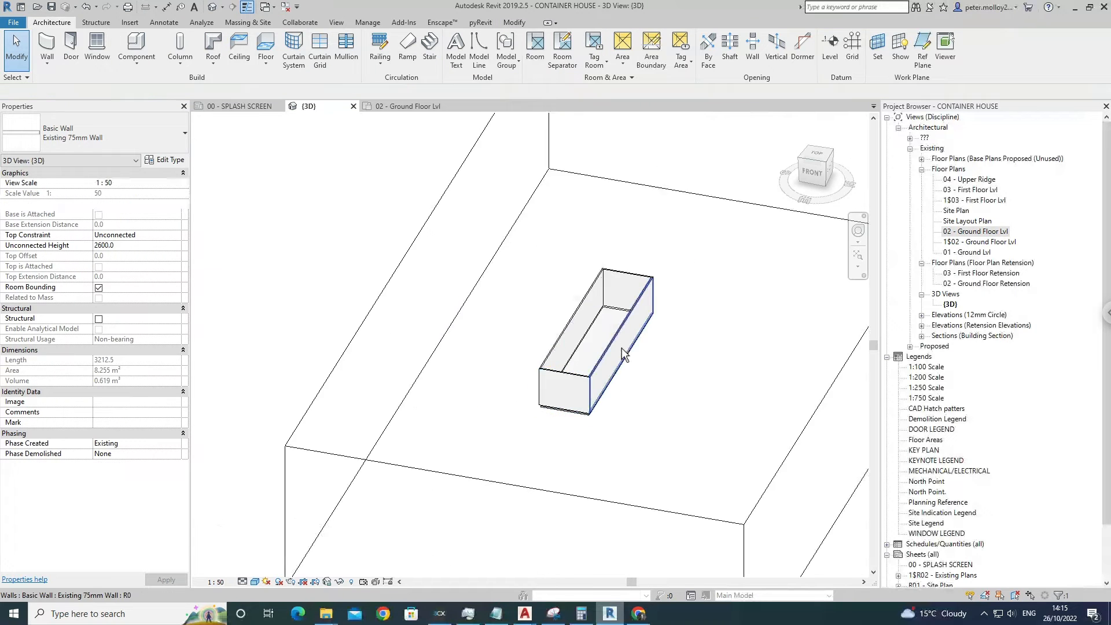
shift+middle_drag(623, 352, 399, 362)
click(508, 292)
click(515, 326)
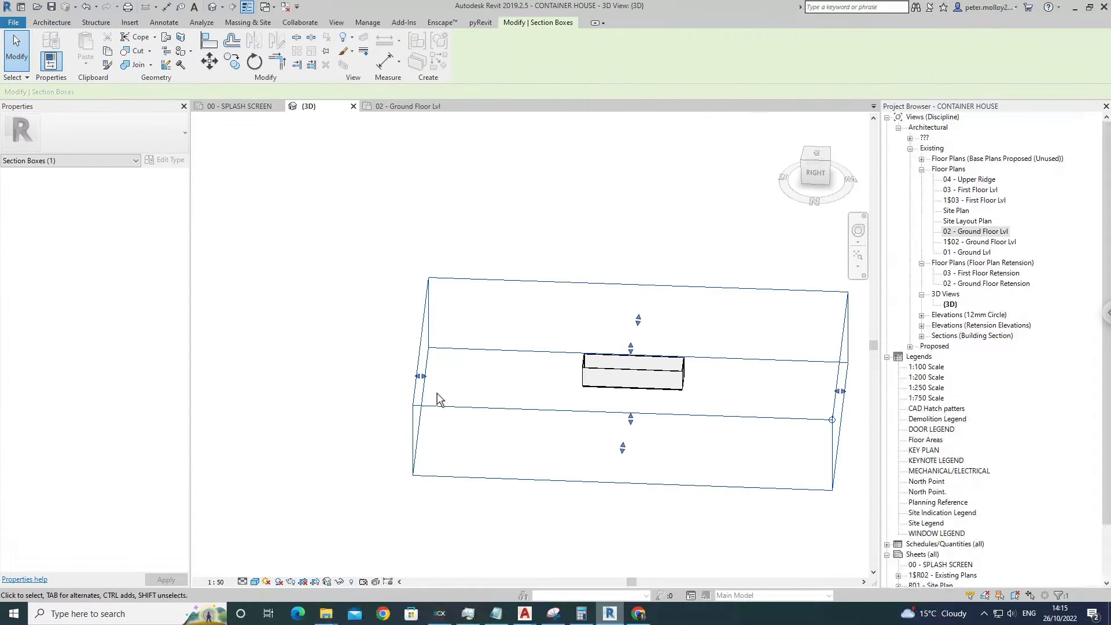
shift+middle_drag(539, 384, 670, 397)
scroll(652, 406, up, 5)
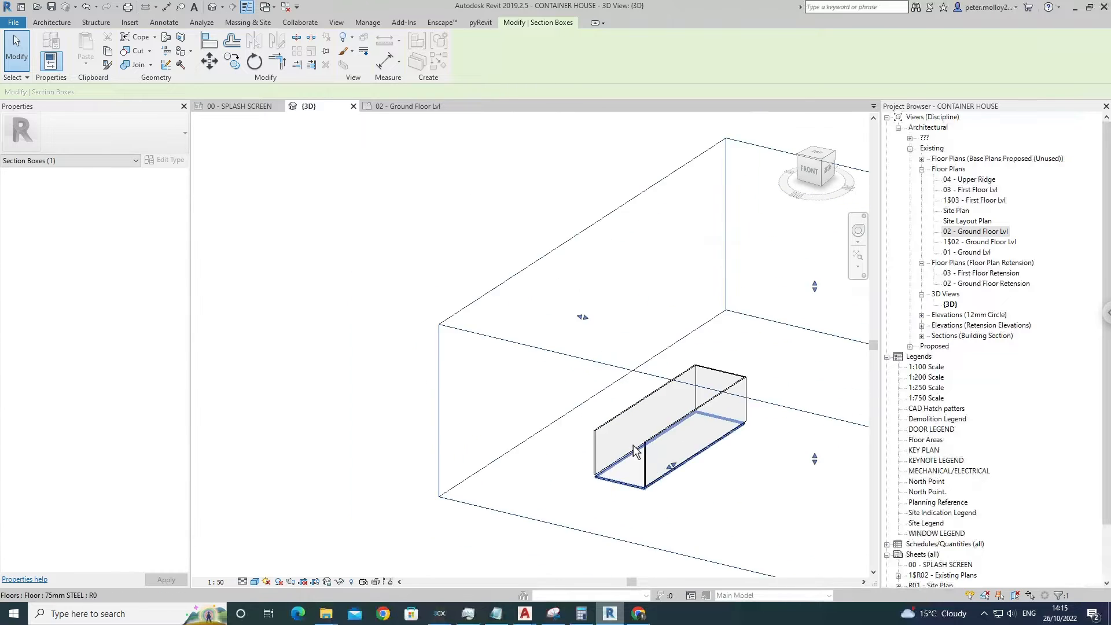
click(624, 499)
Select the 75mm STEEL floor, view the container from the front and set the floor's height offset from level to 0.
click(619, 508)
click(818, 179)
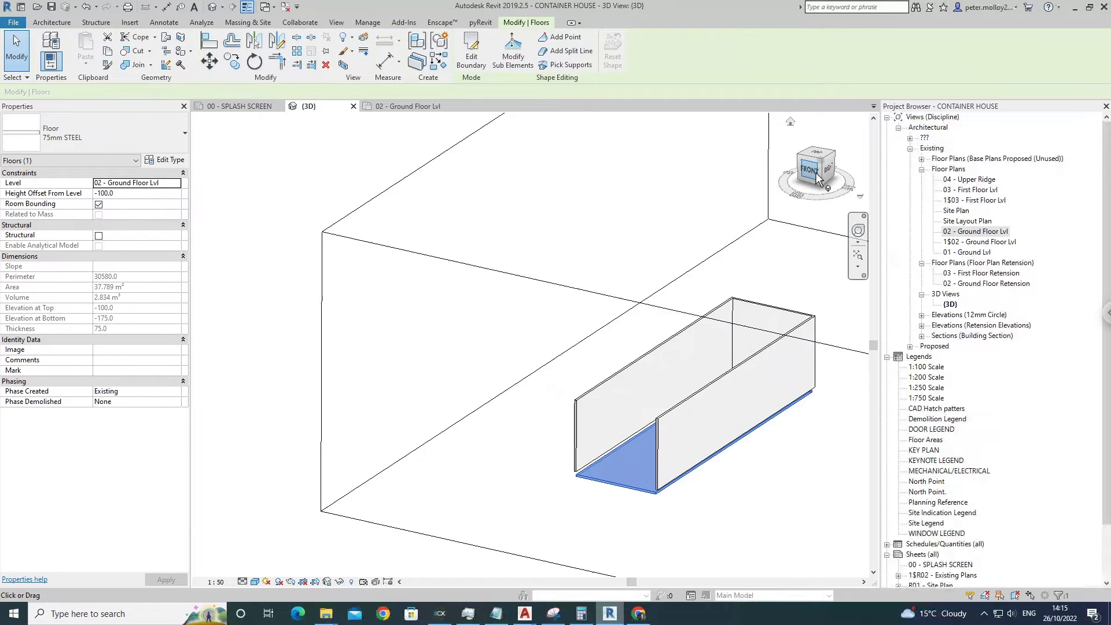
click(123, 194)
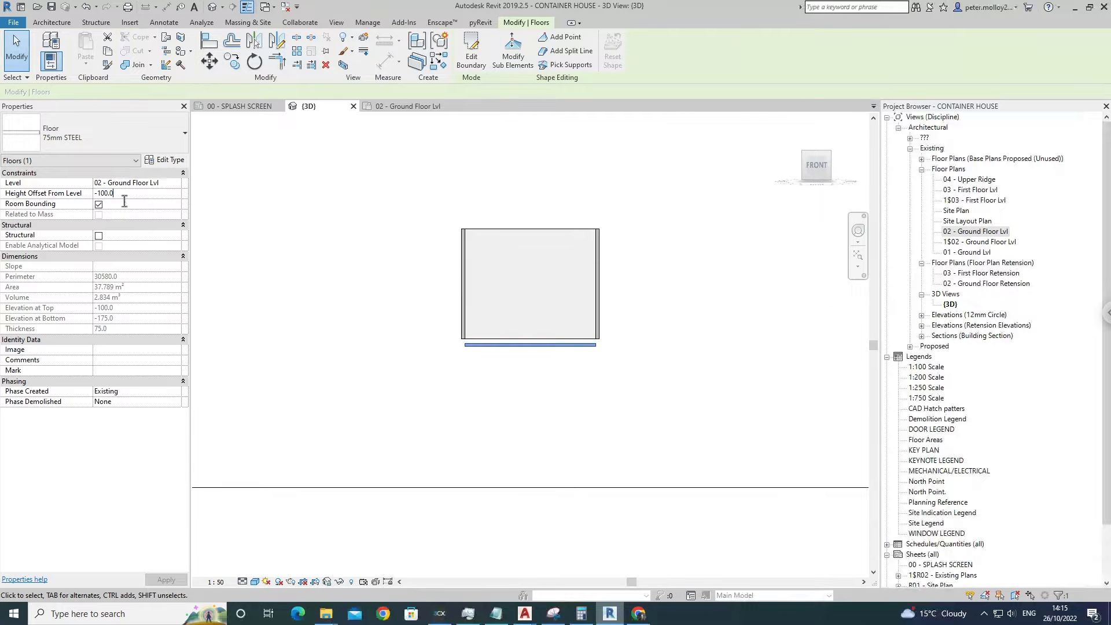
text(0)
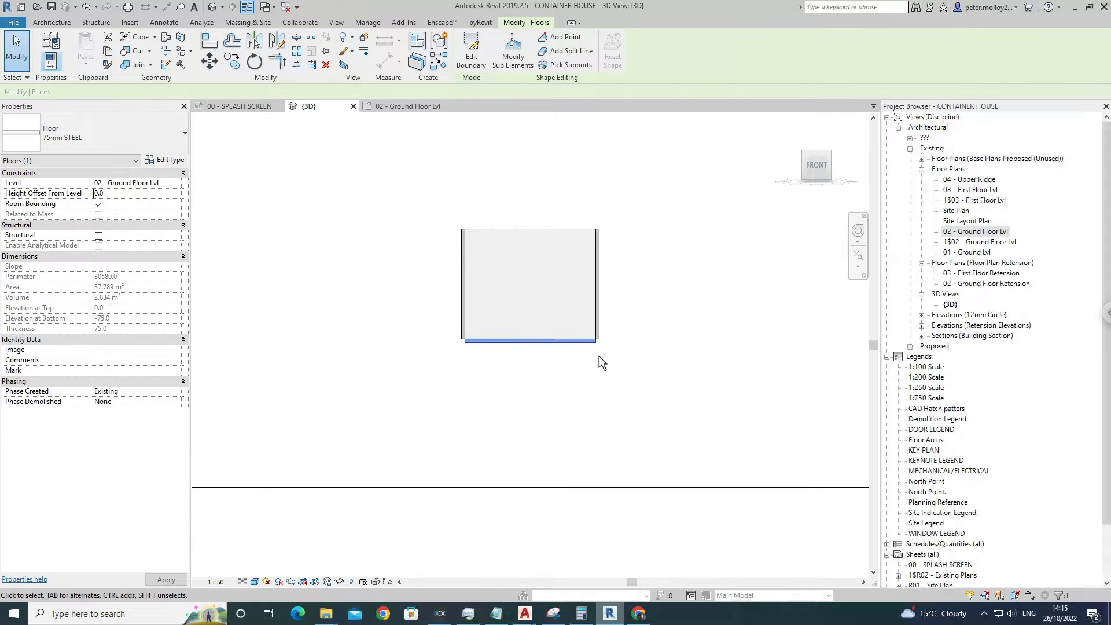
scroll(503, 346, up, 4)
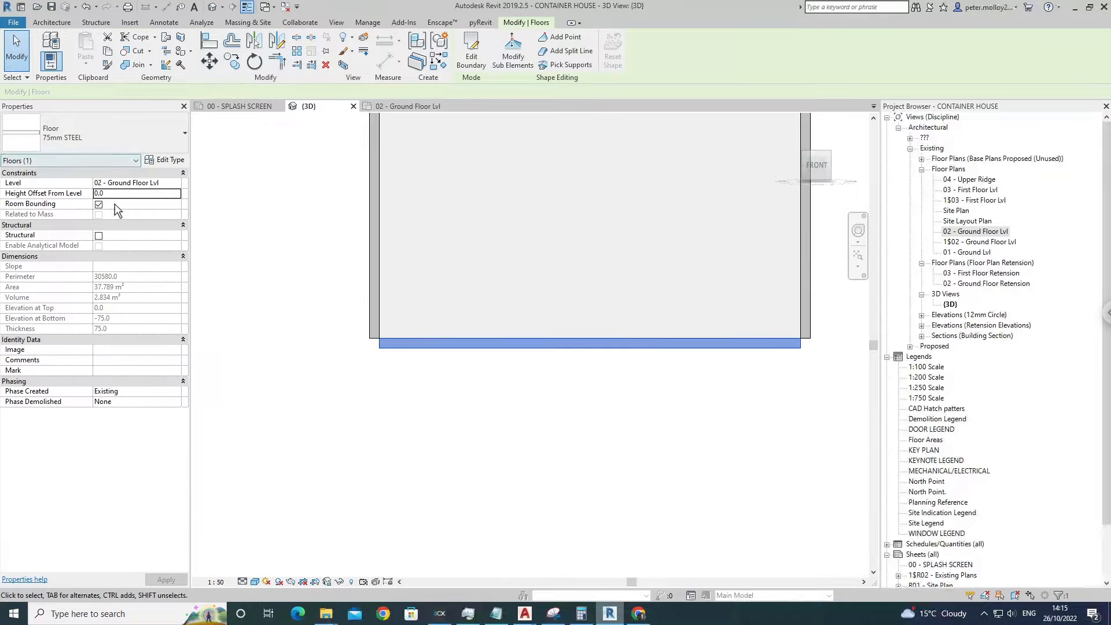
Set the steel floor's height offset from level to 75 mm and clear the selection.
click(72, 199)
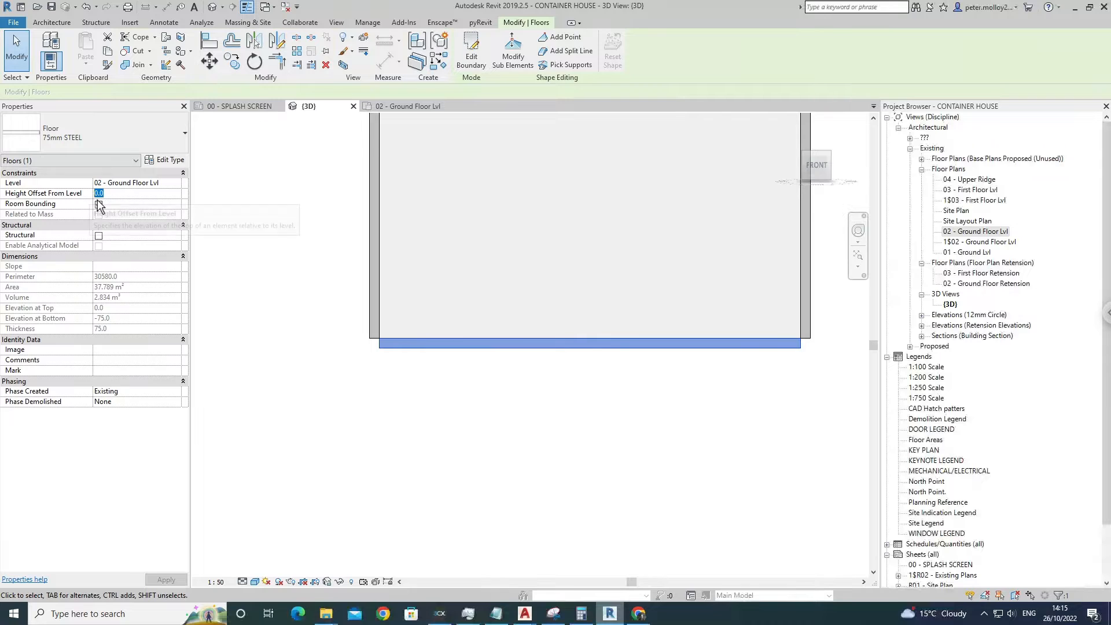
text(75)
click(410, 351)
scroll(385, 332, up, 2)
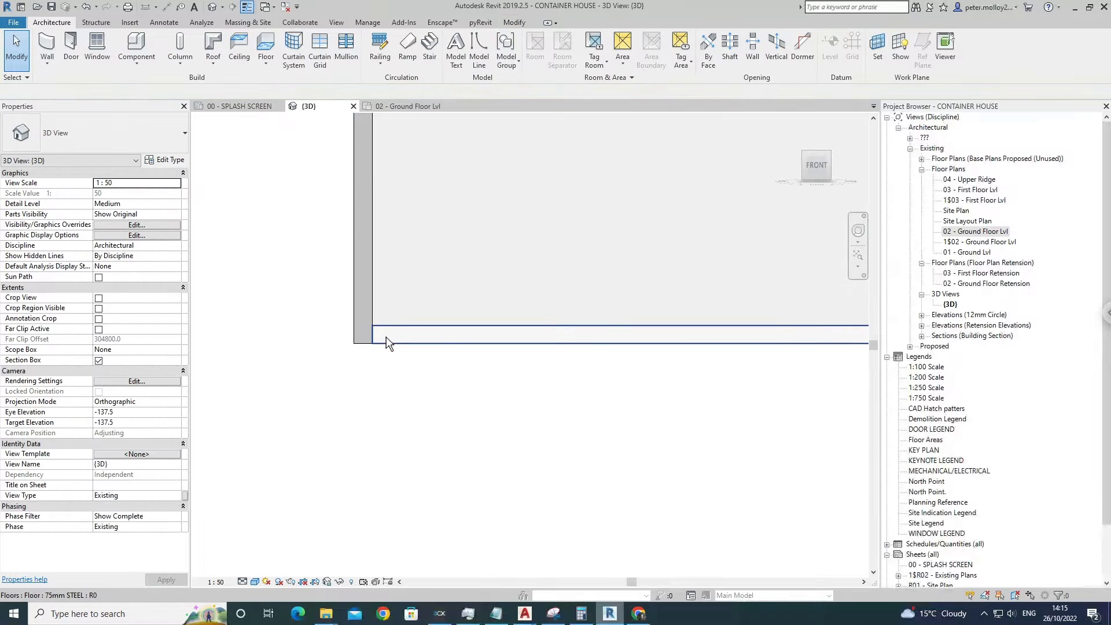
Examine from several angles how the steel floor meets the container walls, leaving the floor selected.
click(387, 337)
shift+middle_drag(414, 356, 585, 405)
click(328, 472)
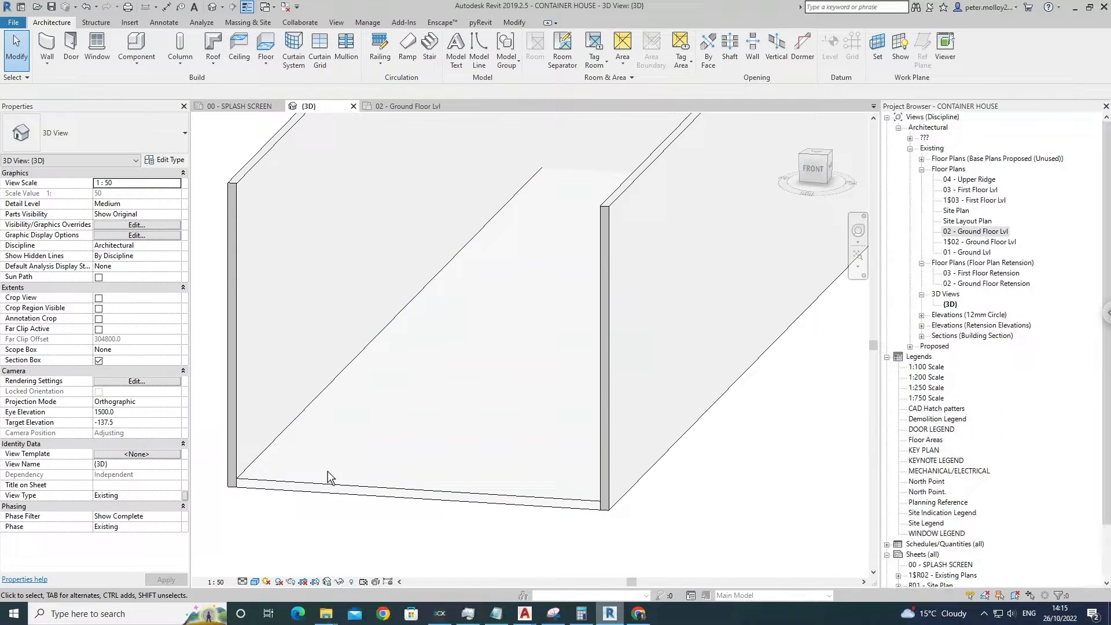
click(293, 486)
shift+middle_drag(293, 486, 404, 426)
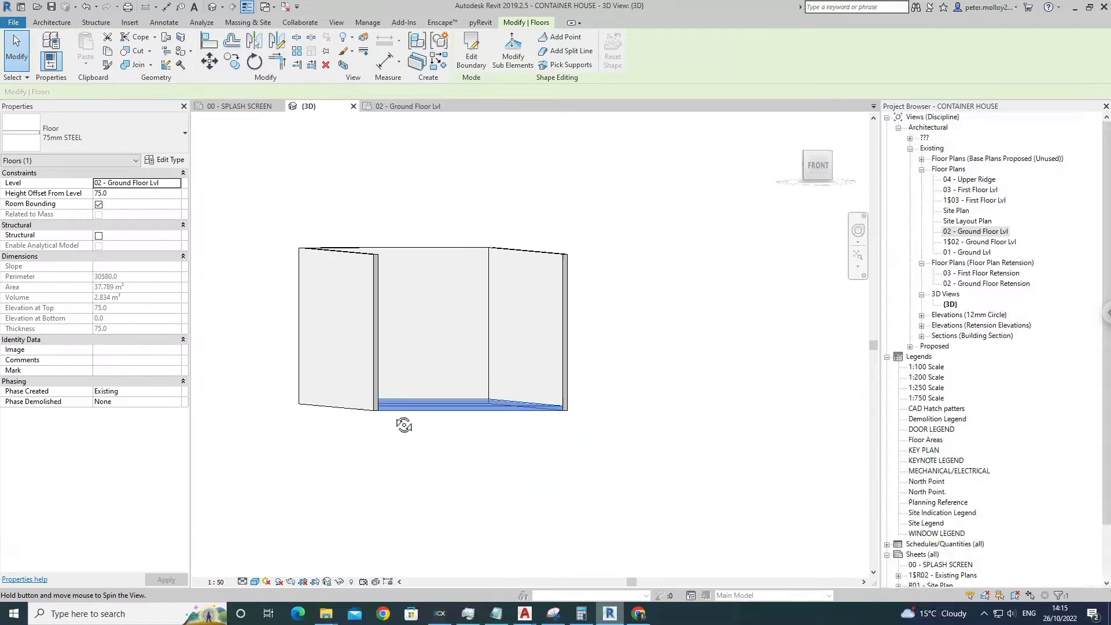
click(518, 304)
click(547, 402)
middle_drag(547, 402, 525, 473)
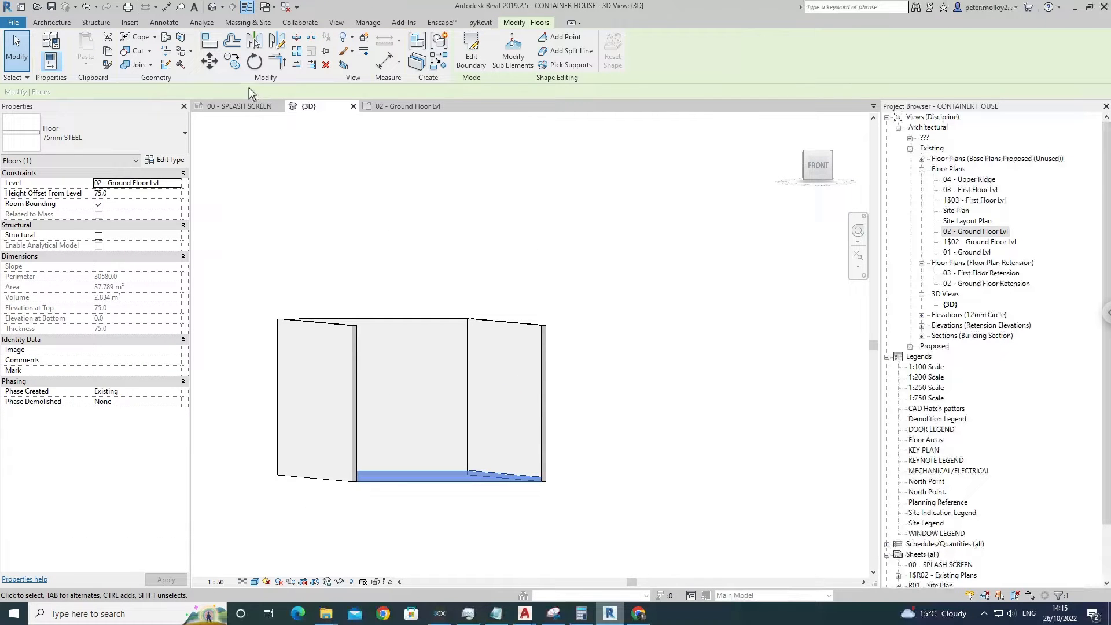
Start a roof by footprint in the 02 - Ground Floor Lvl plan, with its base level set to 05 - Upper Eaves.
click(658, 303)
shift+middle_drag(777, 283, 978, 255)
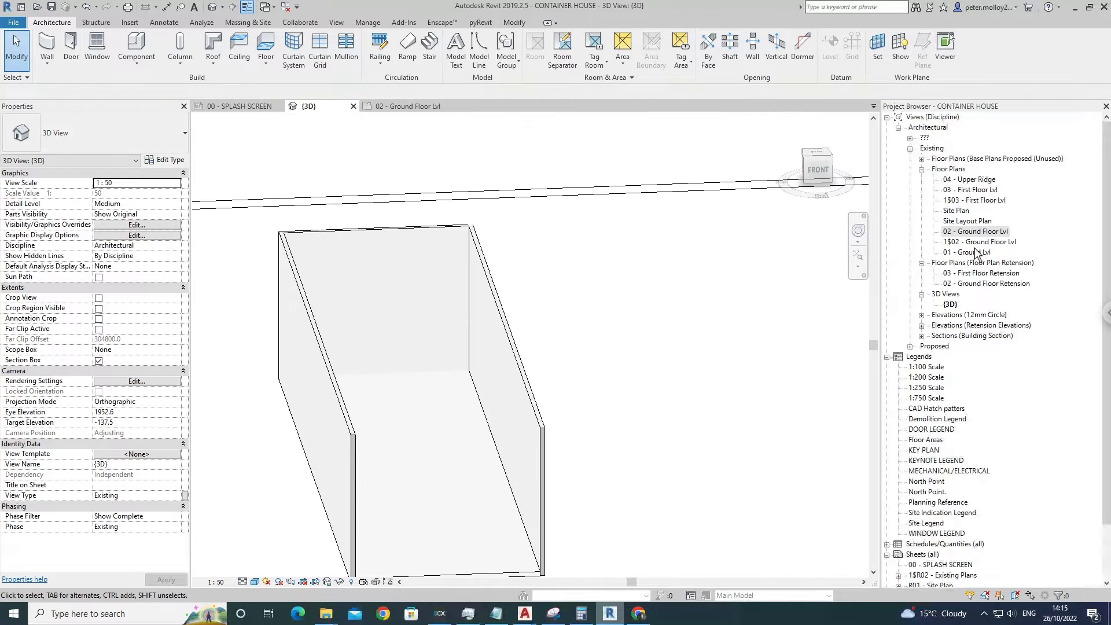
double_click(978, 232)
scroll(410, 180, down, 2)
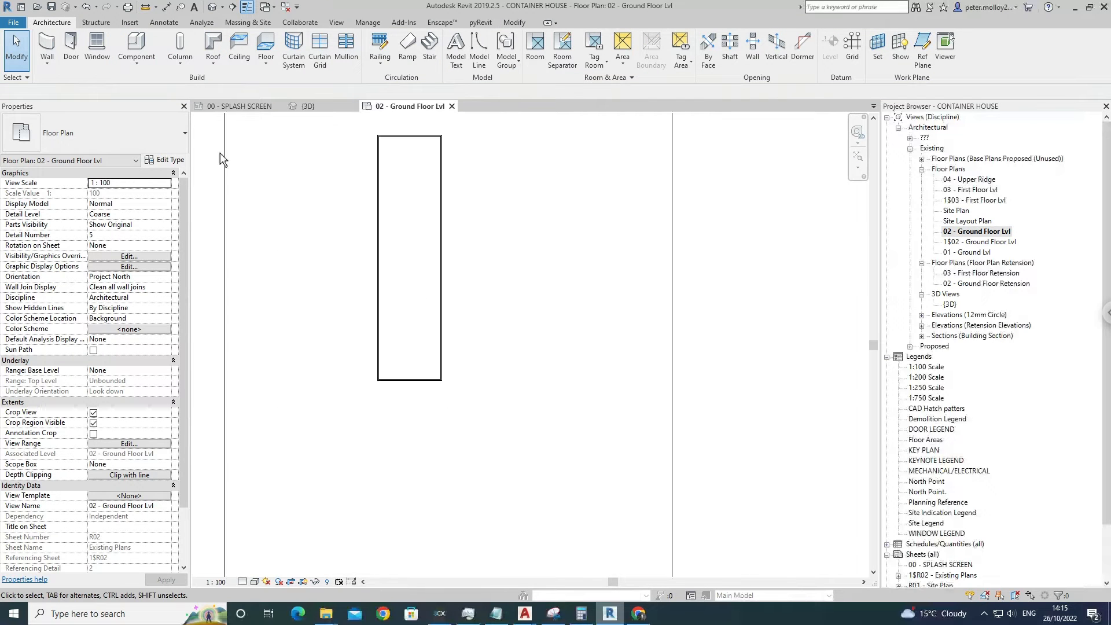
middle_drag(365, 285, 366, 349)
click(213, 44)
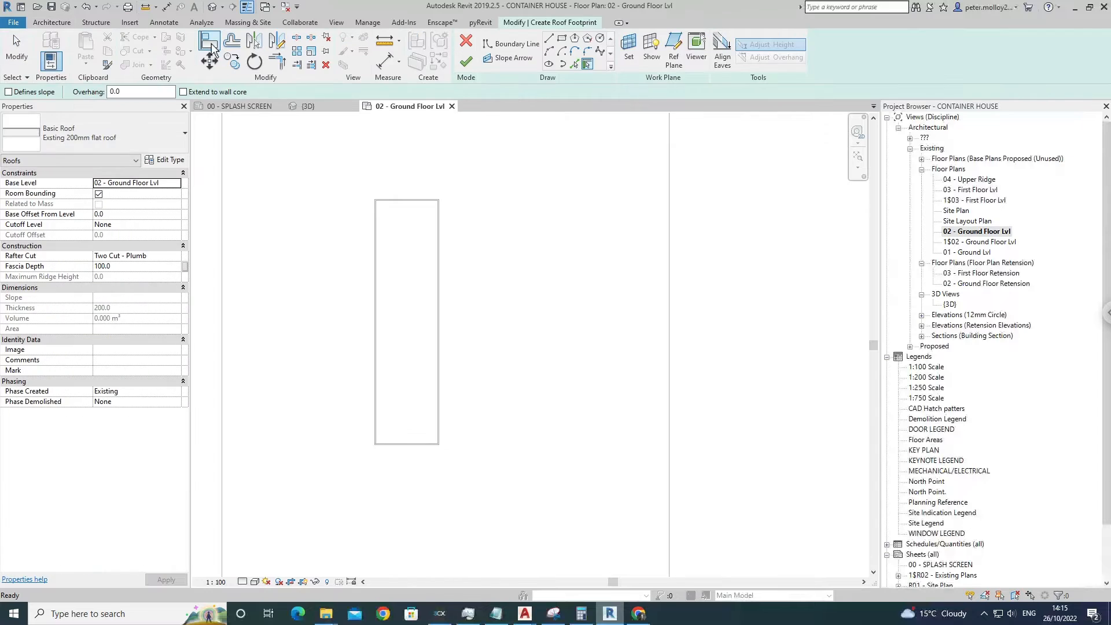
click(181, 191)
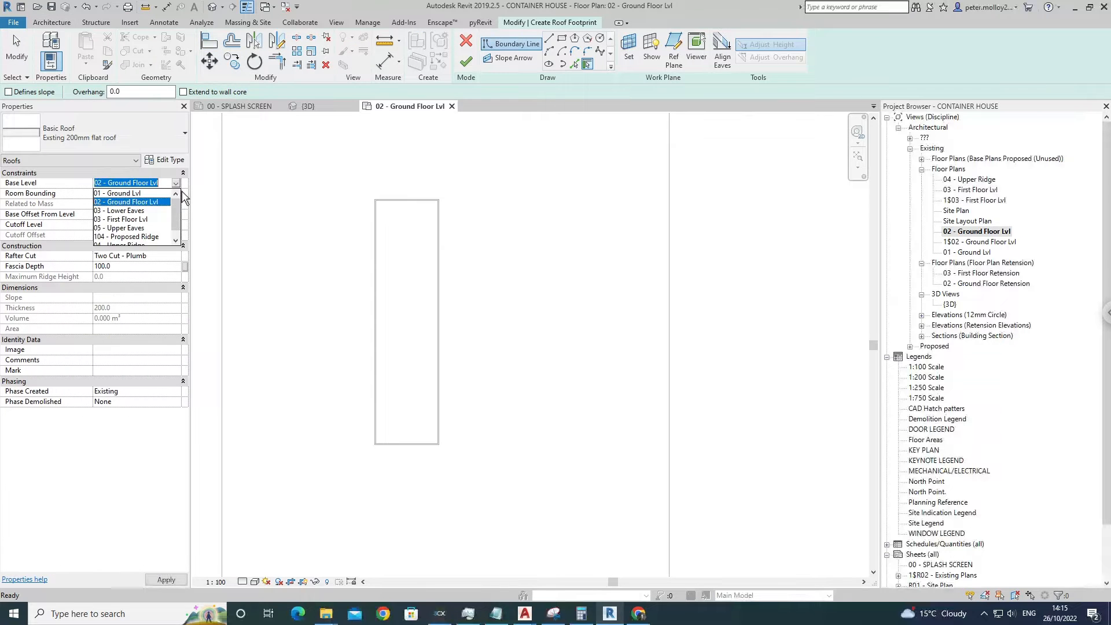
click(130, 228)
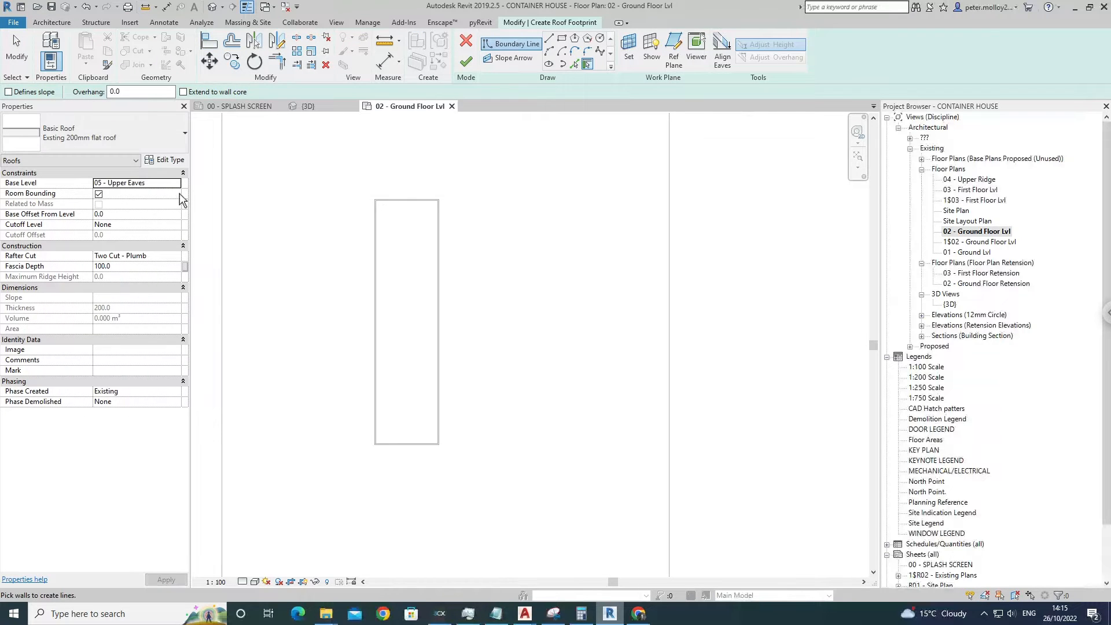
middle_drag(377, 218, 326, 258)
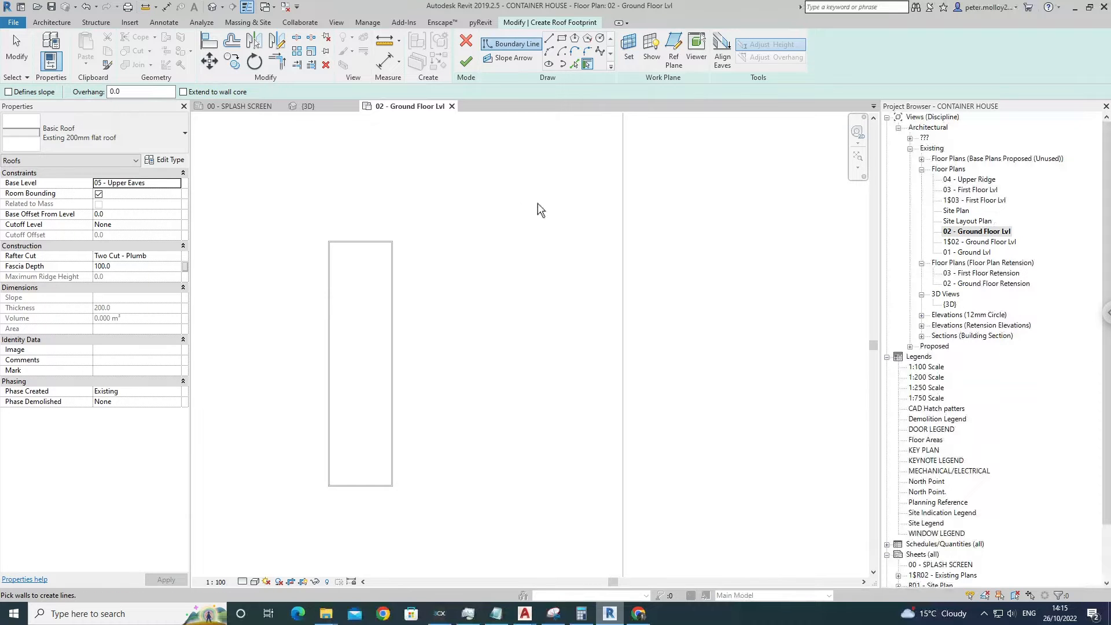
middle_drag(430, 241, 444, 220)
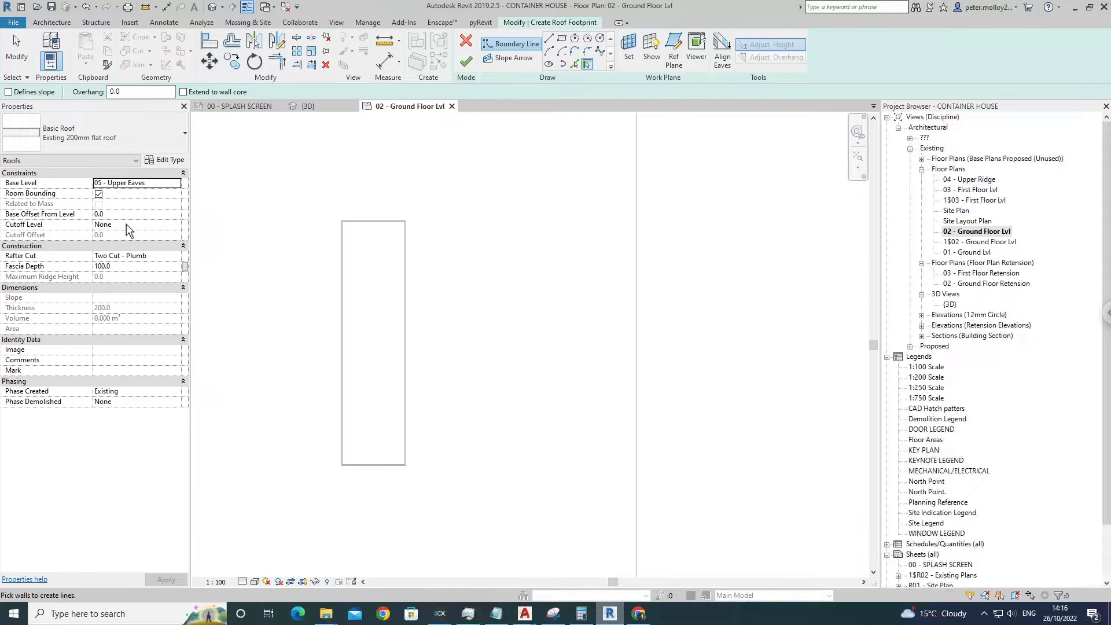
Sketch a rectangular roof boundary along the inner faces of the container walls.
click(562, 38)
scroll(378, 211, up, 2)
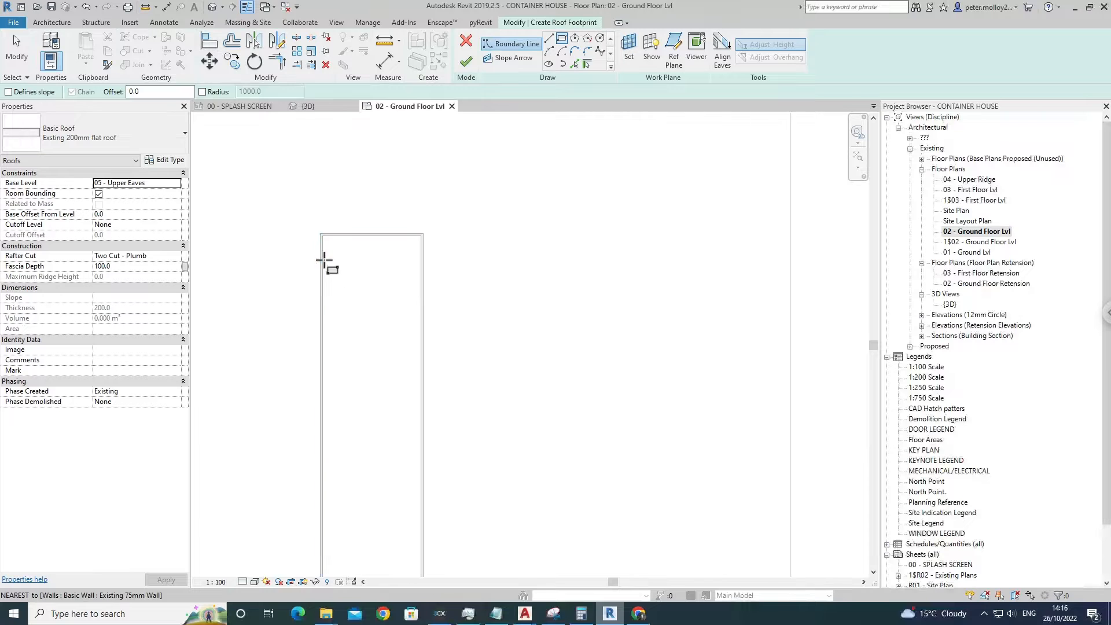
click(323, 235)
middle_drag(385, 407, 388, 264)
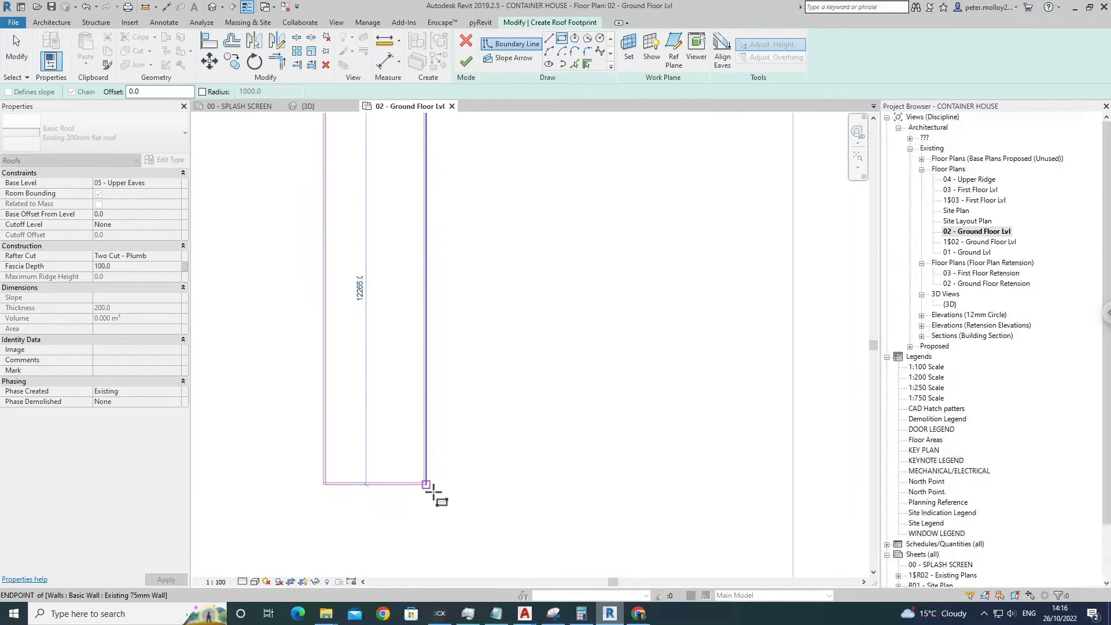
click(425, 484)
key(Escape)
key(Escape)
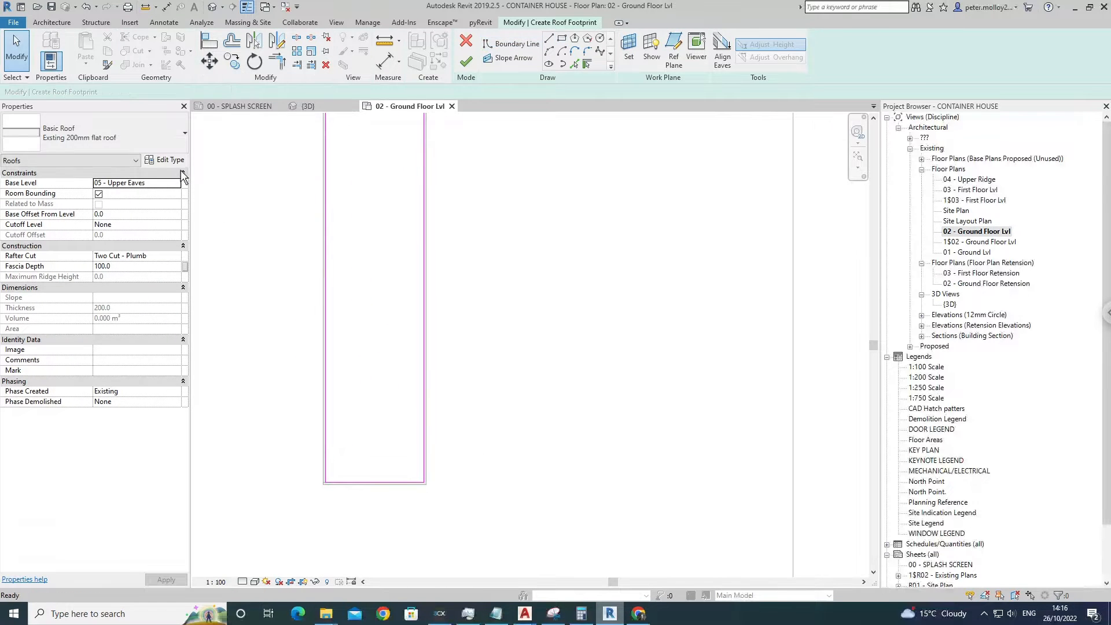
Duplicate the 200 mm flat roof type as Existing 75mm flat roof STEEL.
click(166, 160)
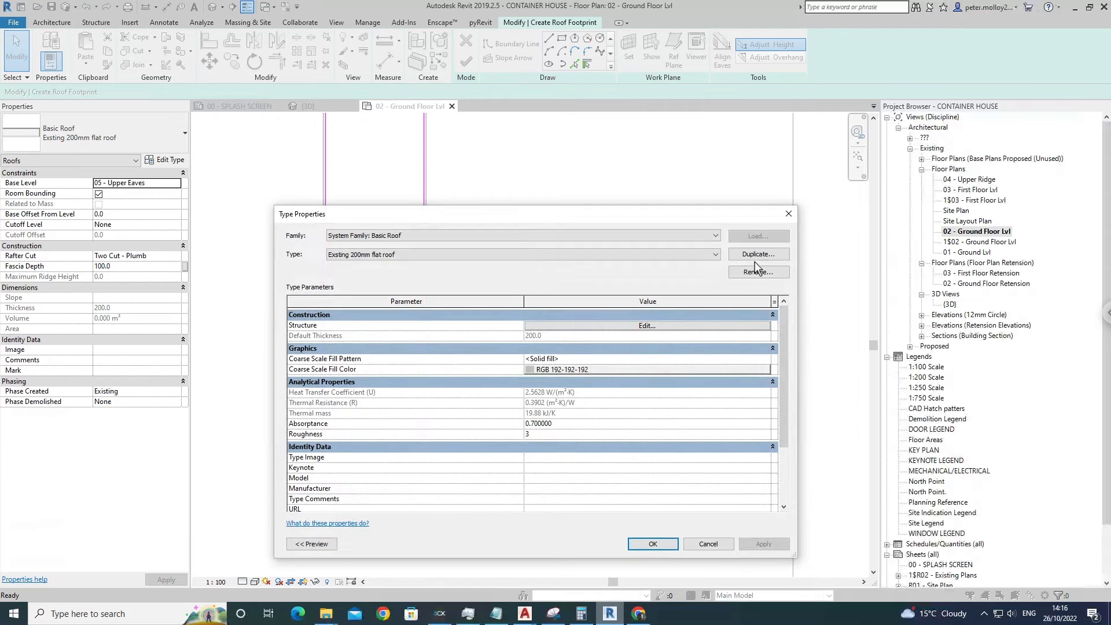
click(755, 259)
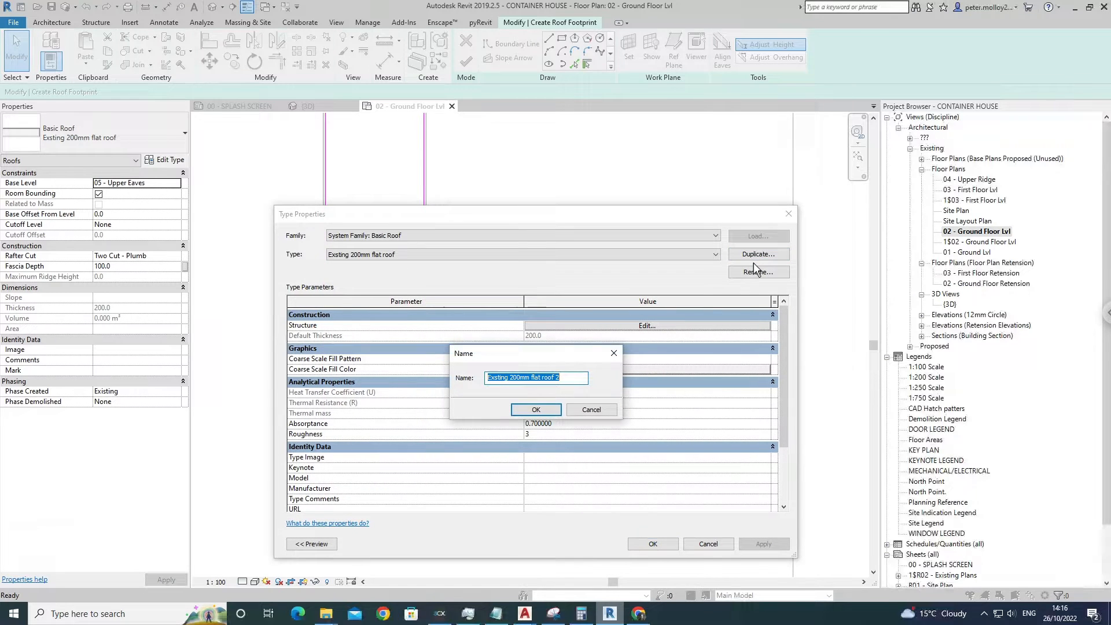
click(567, 382)
text(75MM)
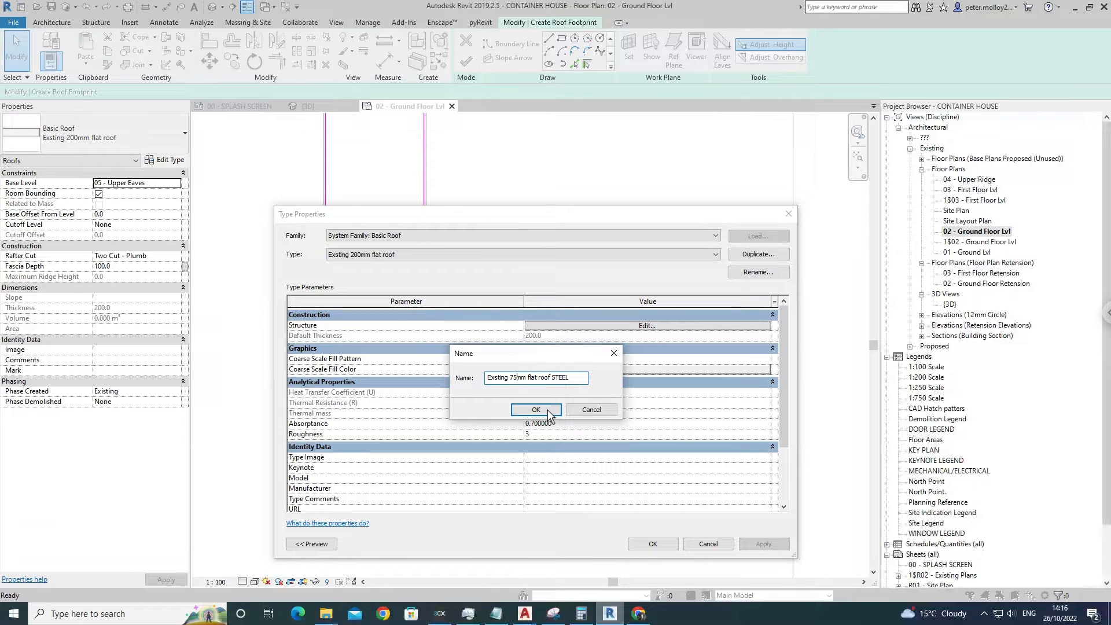
click(536, 410)
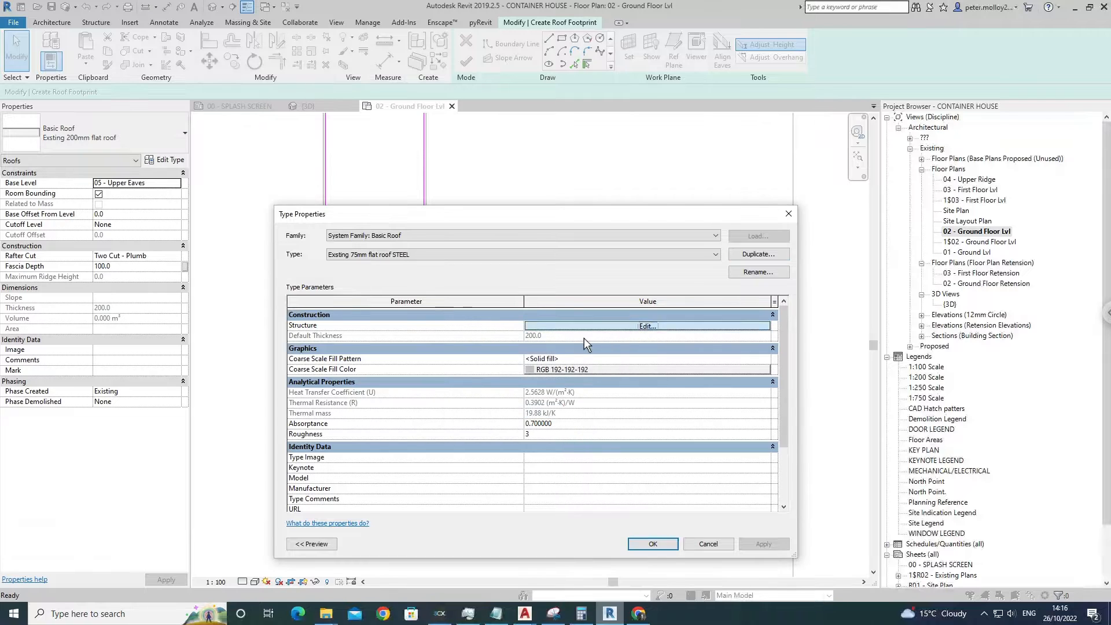
Set the new roof type's structure layer to 74 mm and its substrate material to Rubber, Black.
click(585, 325)
click(544, 335)
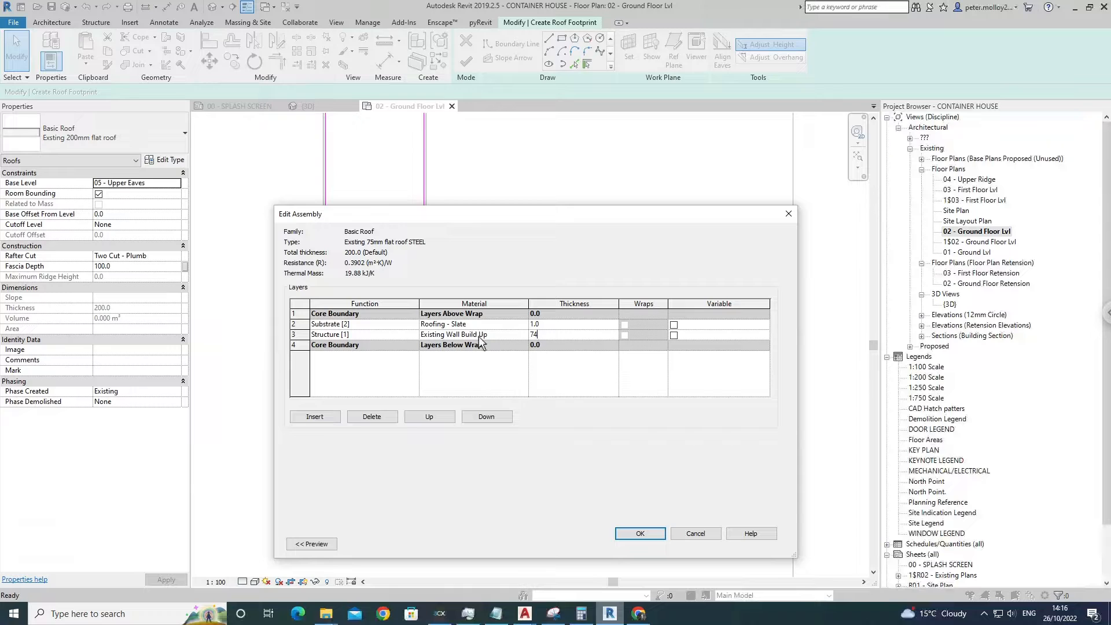
click(515, 328)
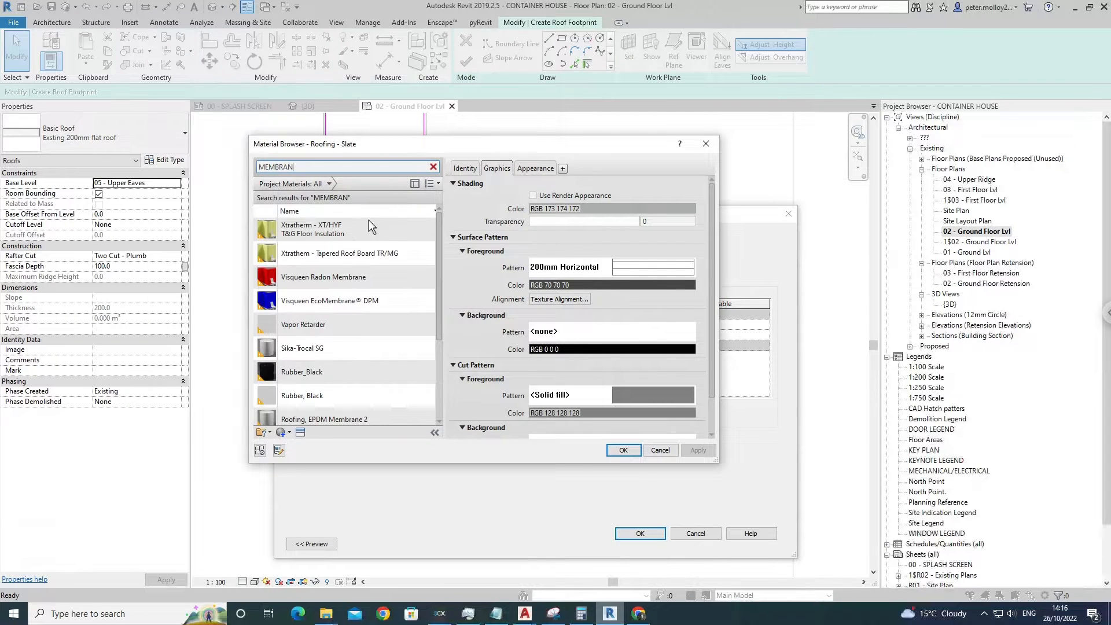
click(318, 376)
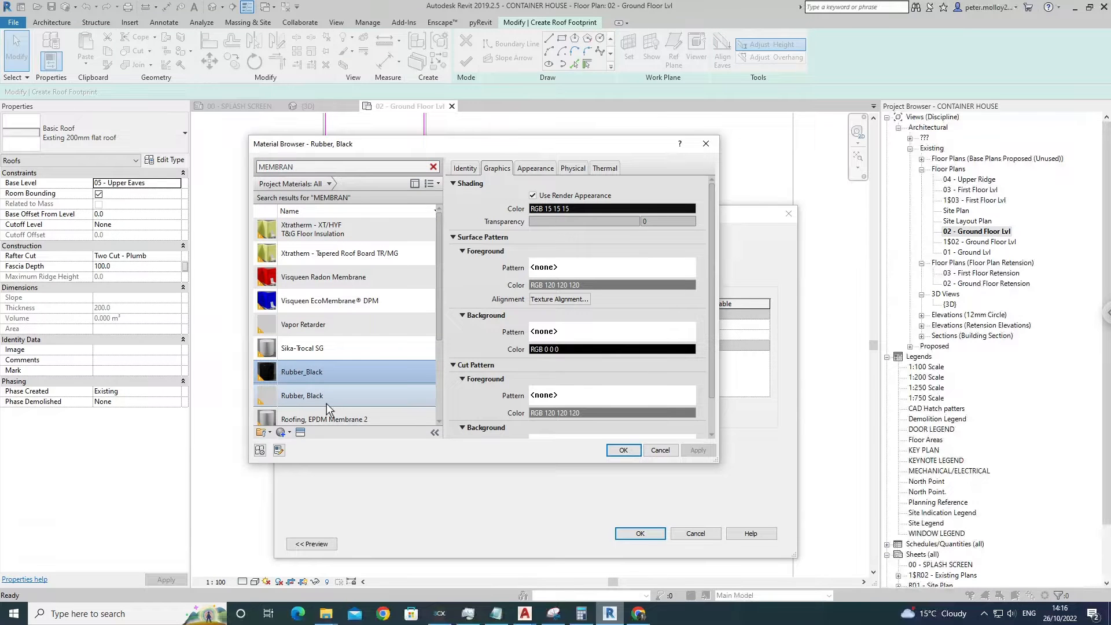
click(326, 404)
click(624, 450)
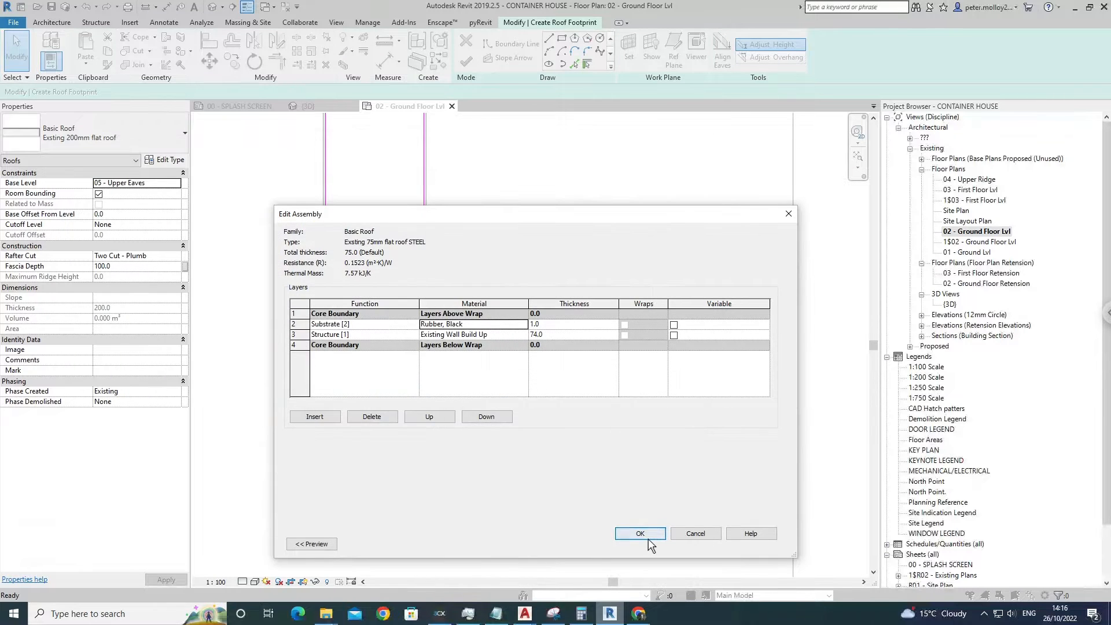
click(647, 537)
click(662, 546)
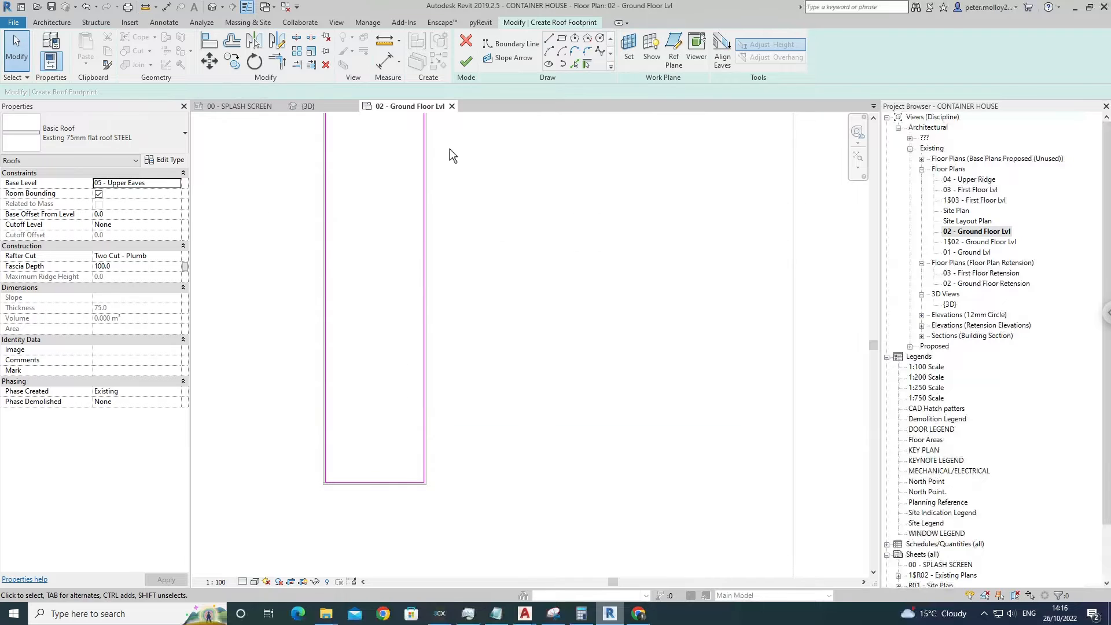
Finish the roof footprint and show the container in the default 3D view.
click(472, 65)
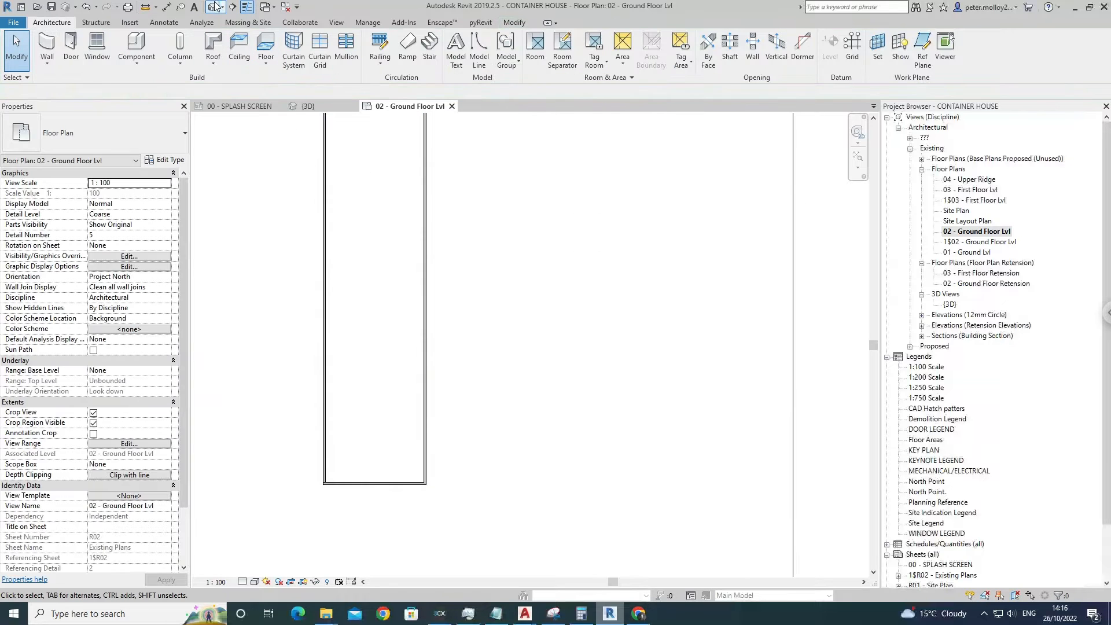
click(214, 6)
scroll(505, 328, down, 2)
shift+middle_drag(513, 402, 481, 373)
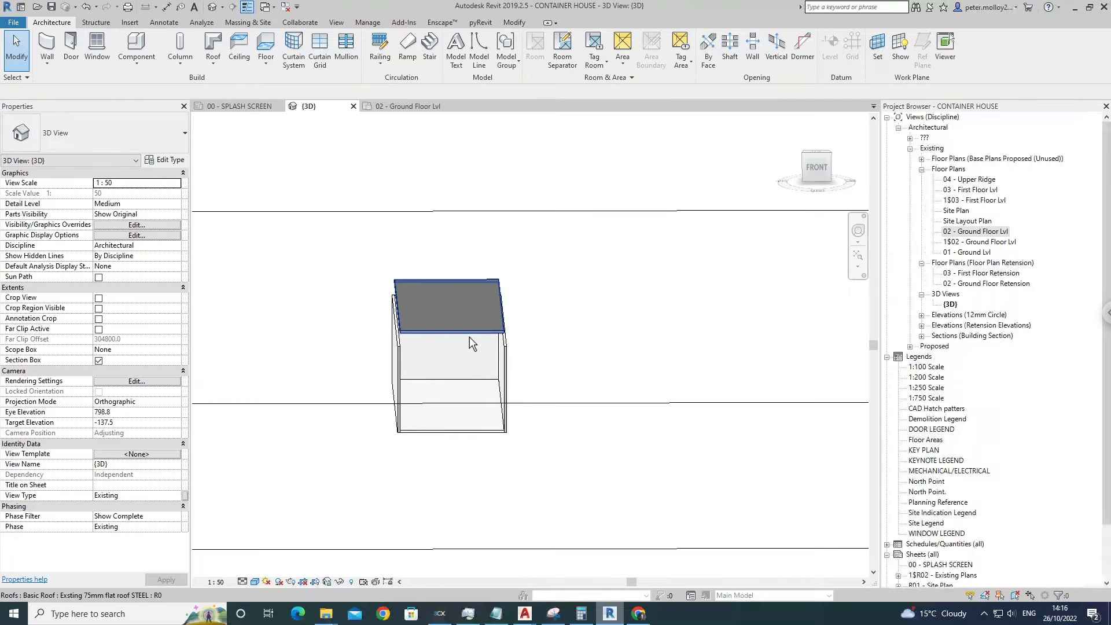
Try to move the flat roof from its upper corner down to the top inner corner of the container wall.
click(470, 336)
click(817, 168)
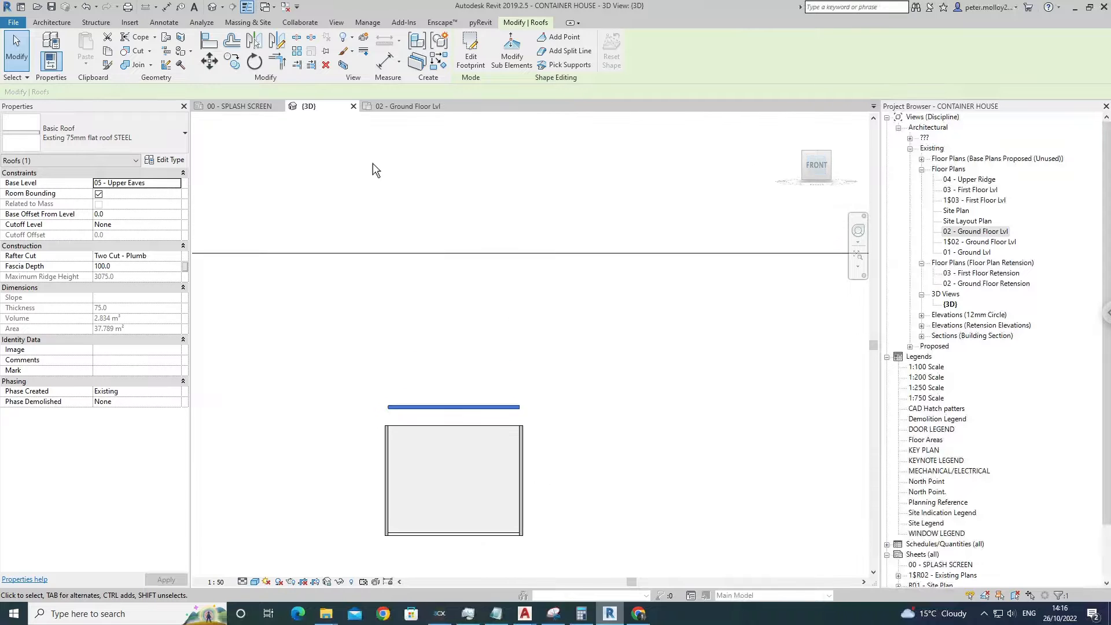
click(210, 60)
scroll(473, 359, up, 4)
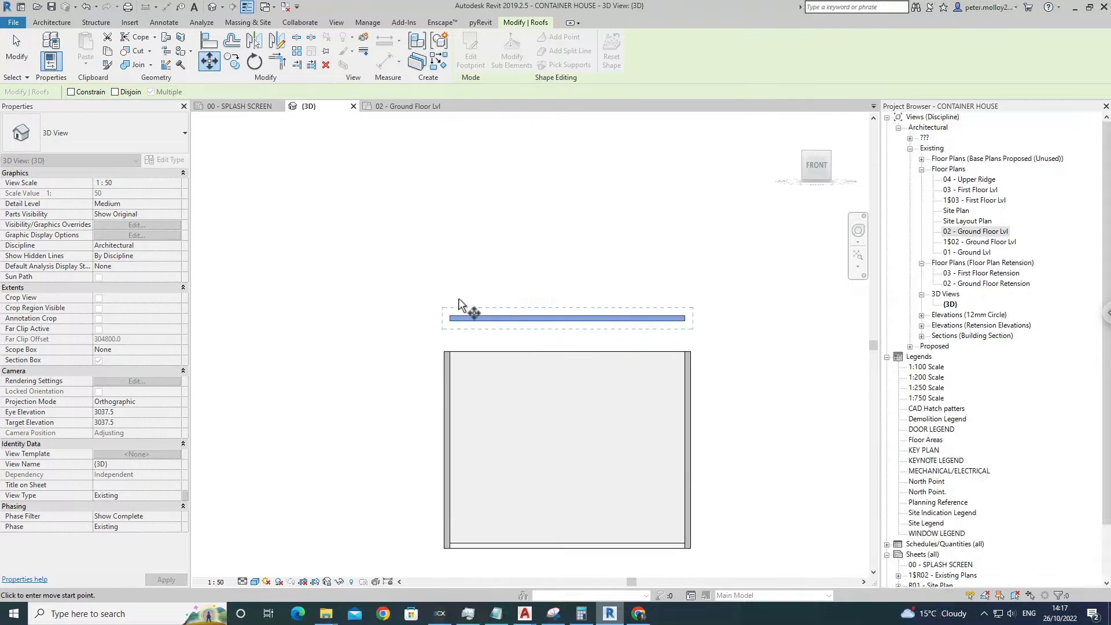
click(446, 327)
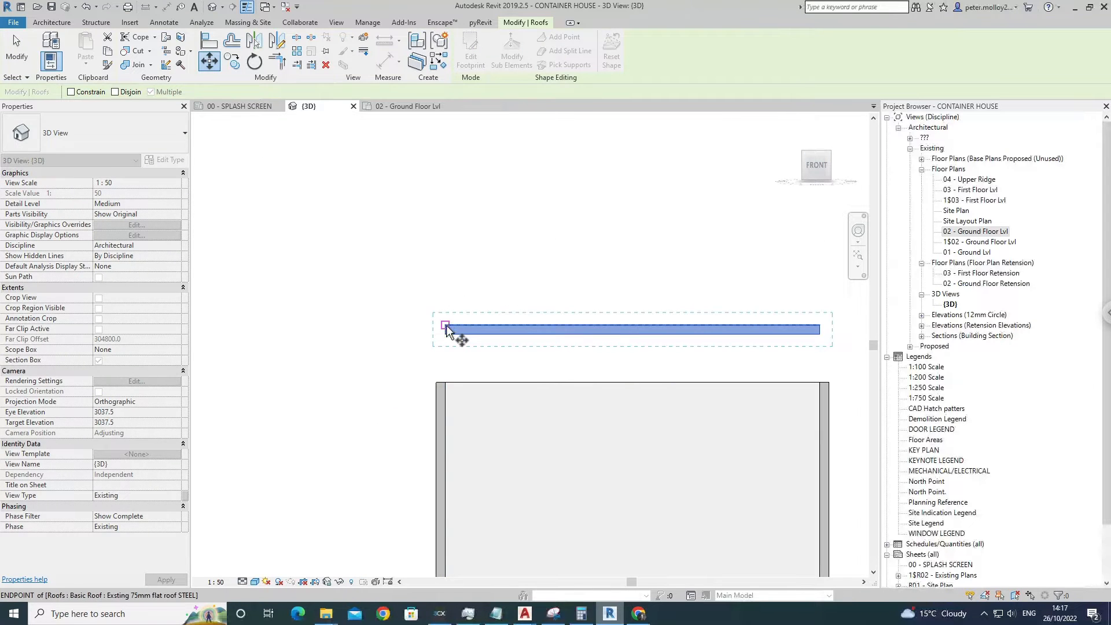
click(445, 382)
key(Escape)
scroll(470, 354, down, 4)
shift+middle_drag(539, 354, 526, 373)
scroll(521, 380, down, 2)
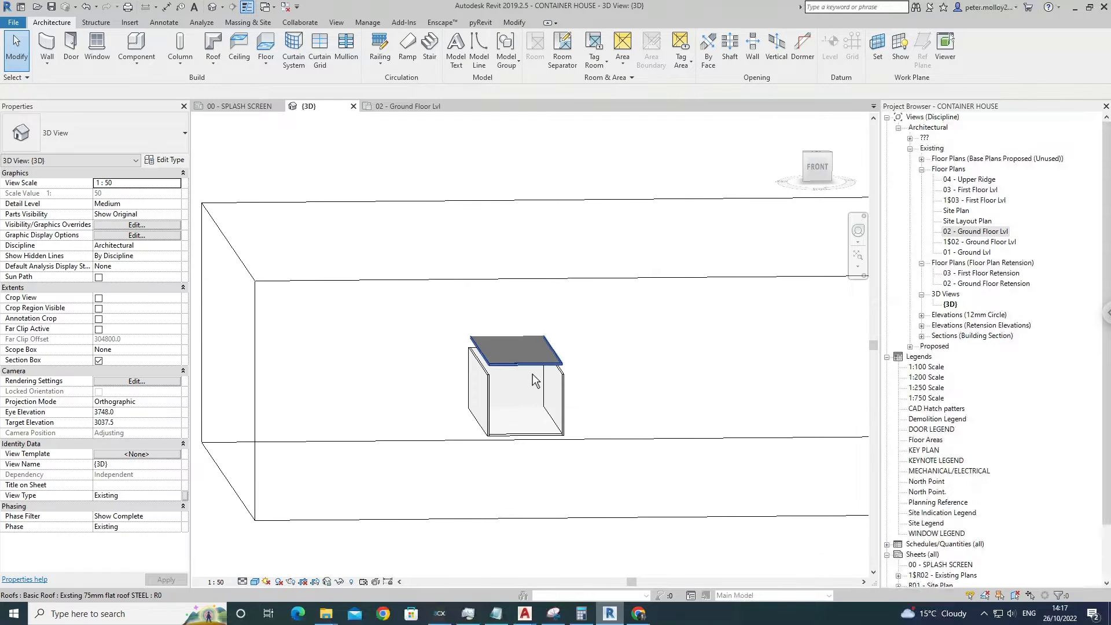
Reselect the flat roof and, viewed from the front, move it straight down so its top is flush with the container wall tops.
click(528, 363)
click(396, 387)
click(539, 369)
scroll(536, 372, up, 3)
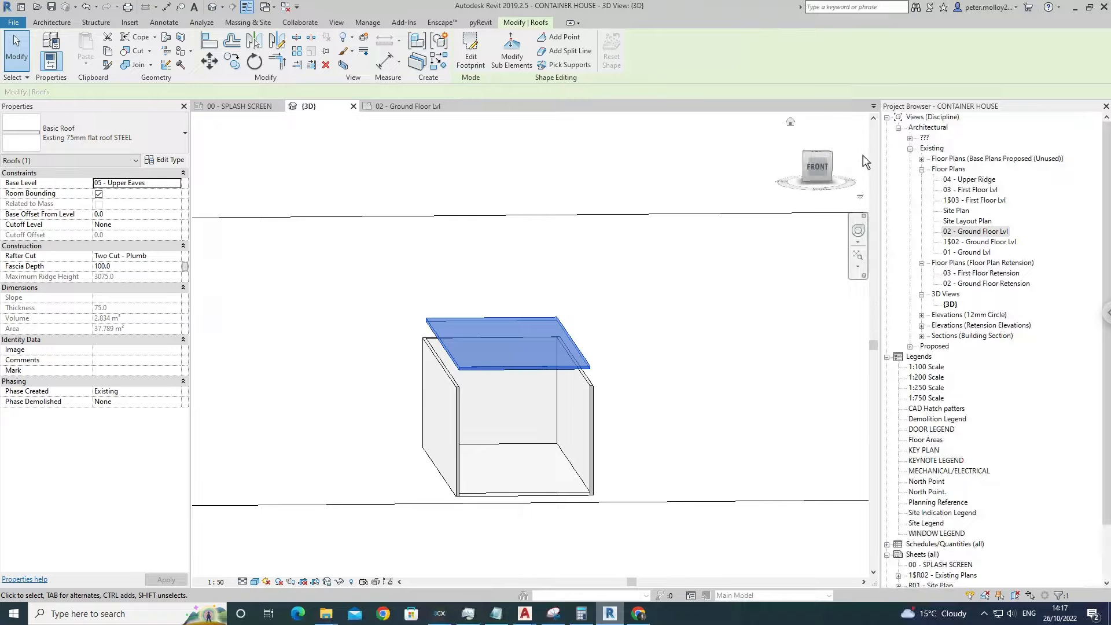
click(817, 166)
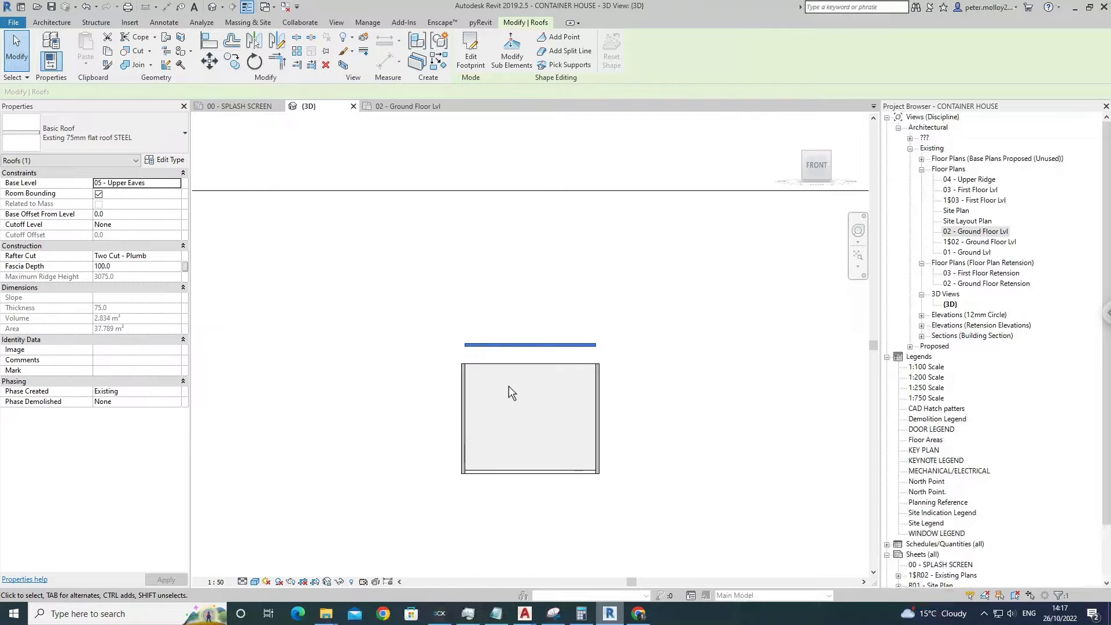
scroll(509, 387, up, 5)
scroll(414, 342, down, 2)
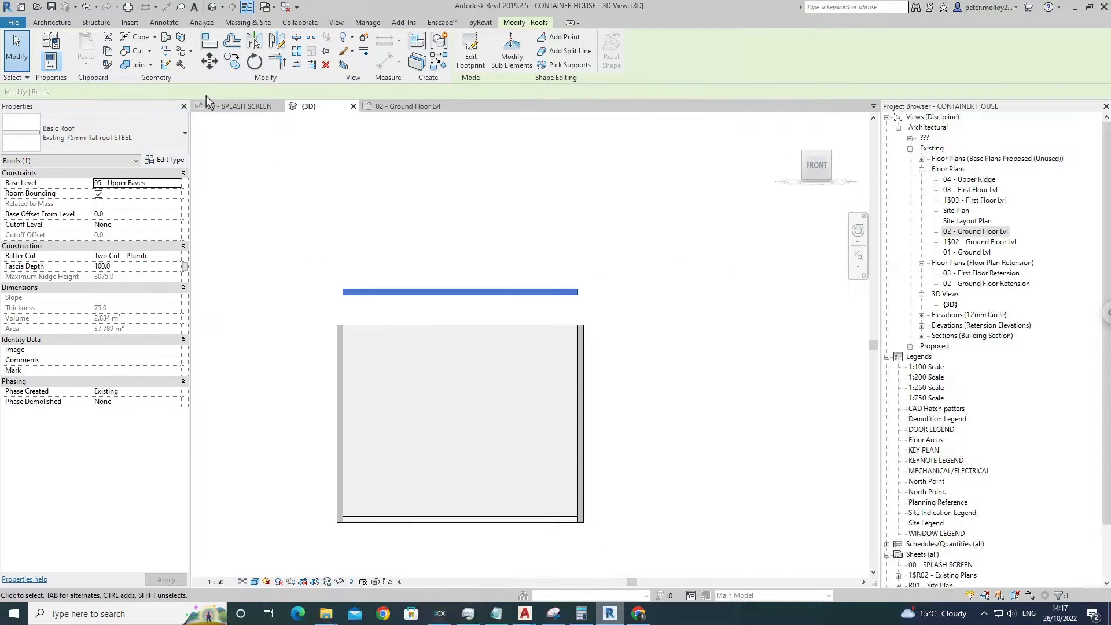
click(209, 60)
click(346, 293)
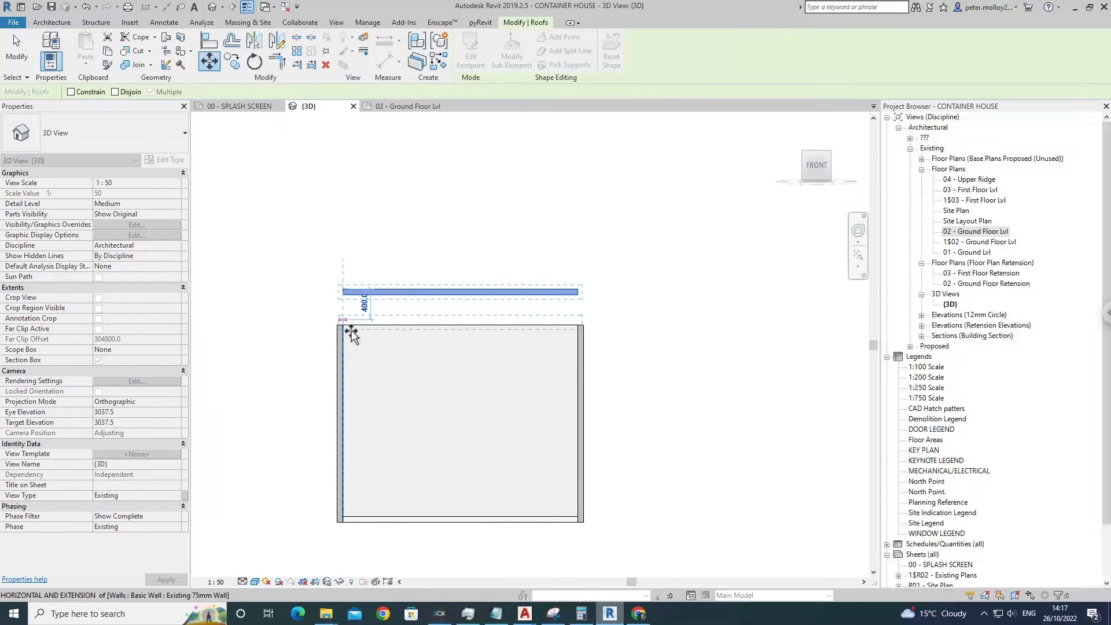
click(500, 344)
key(Escape)
Examine from several angles how the flat roof meets the container walls, leaving the roof selected.
shift+middle_drag(551, 355, 658, 373)
scroll(658, 373, down, 3)
shift+middle_drag(722, 412, 564, 435)
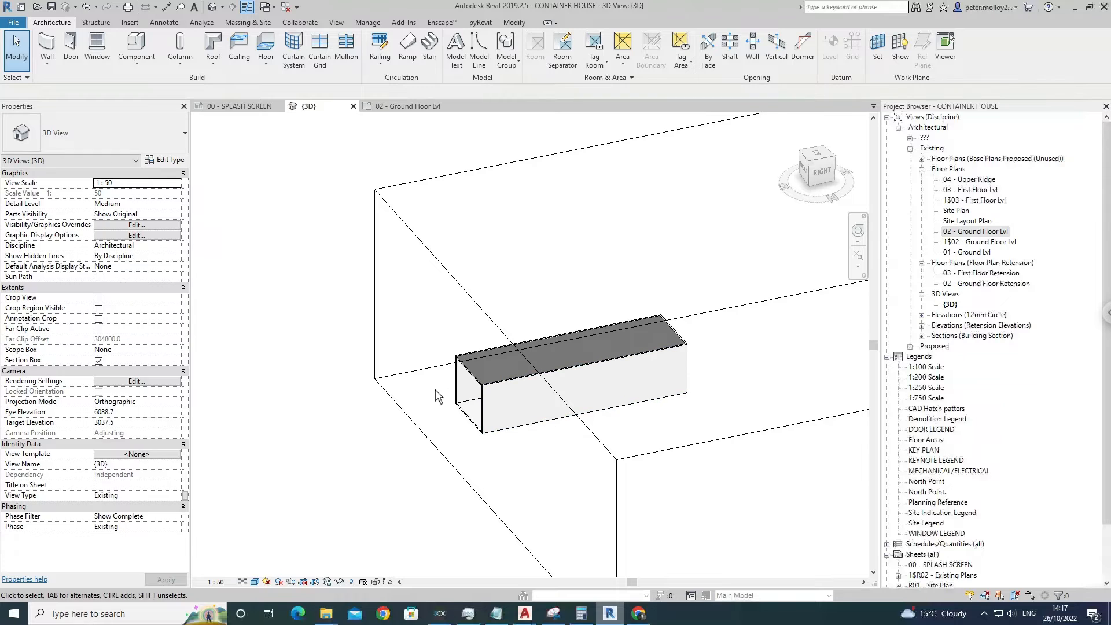
shift+middle_drag(435, 389, 605, 323)
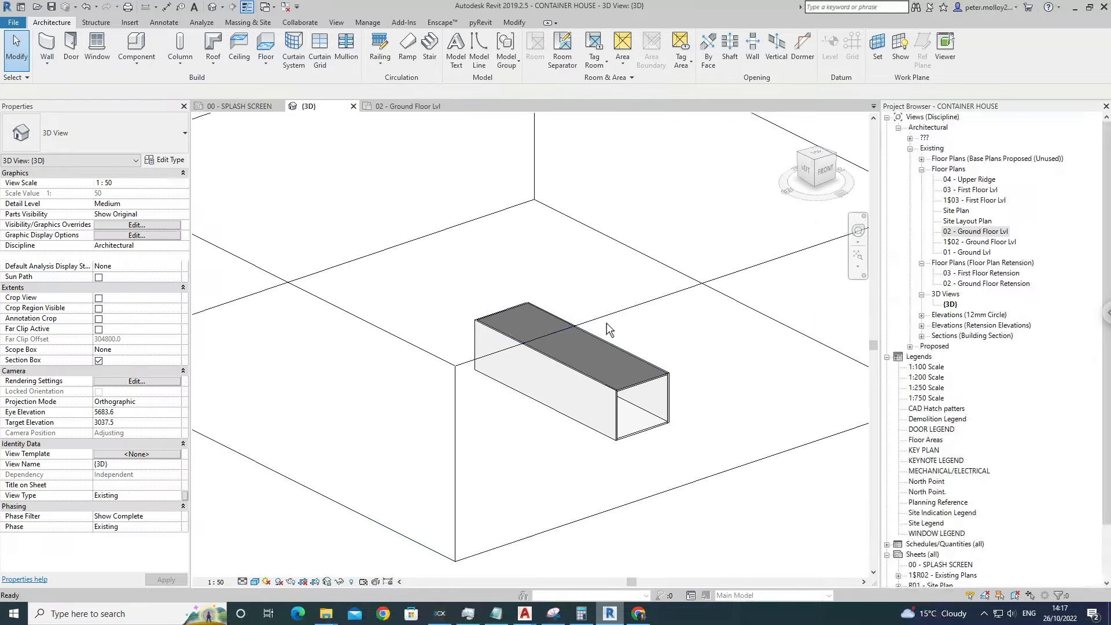
click(599, 334)
scroll(659, 376, down, 4)
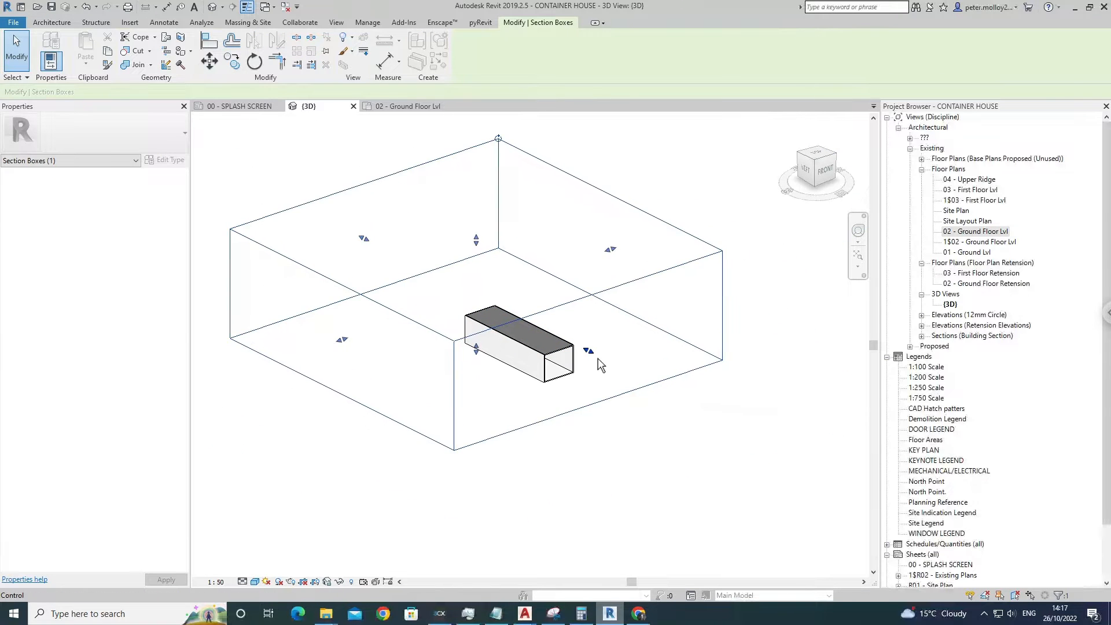
shift+middle_drag(658, 375, 540, 387)
scroll(470, 397, up, 5)
key(Escape)
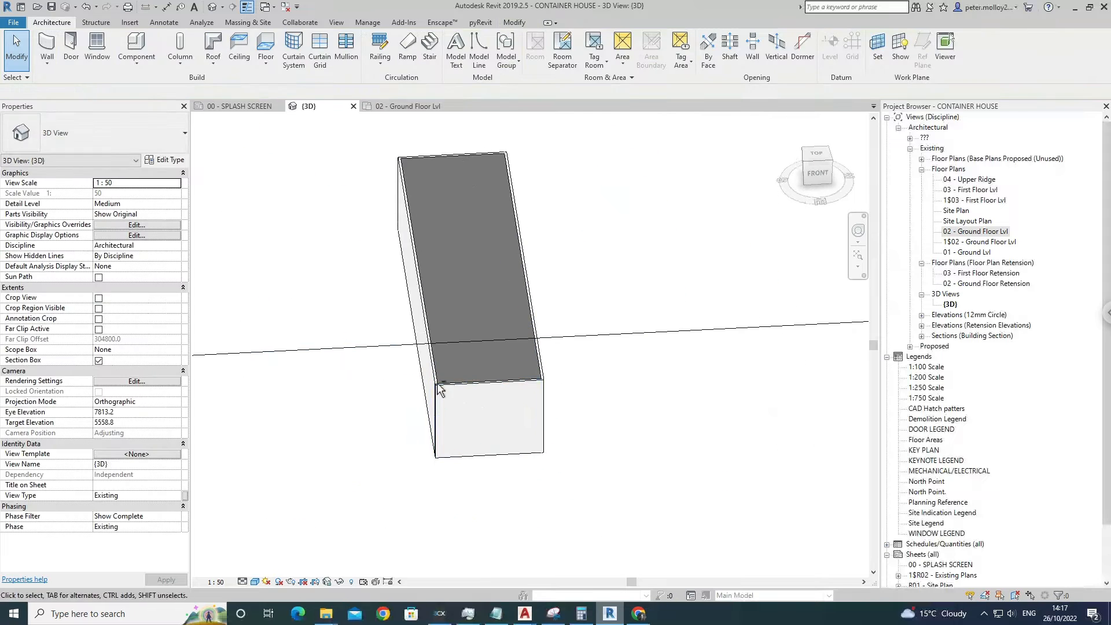
shift+middle_drag(439, 382, 381, 335)
click(364, 313)
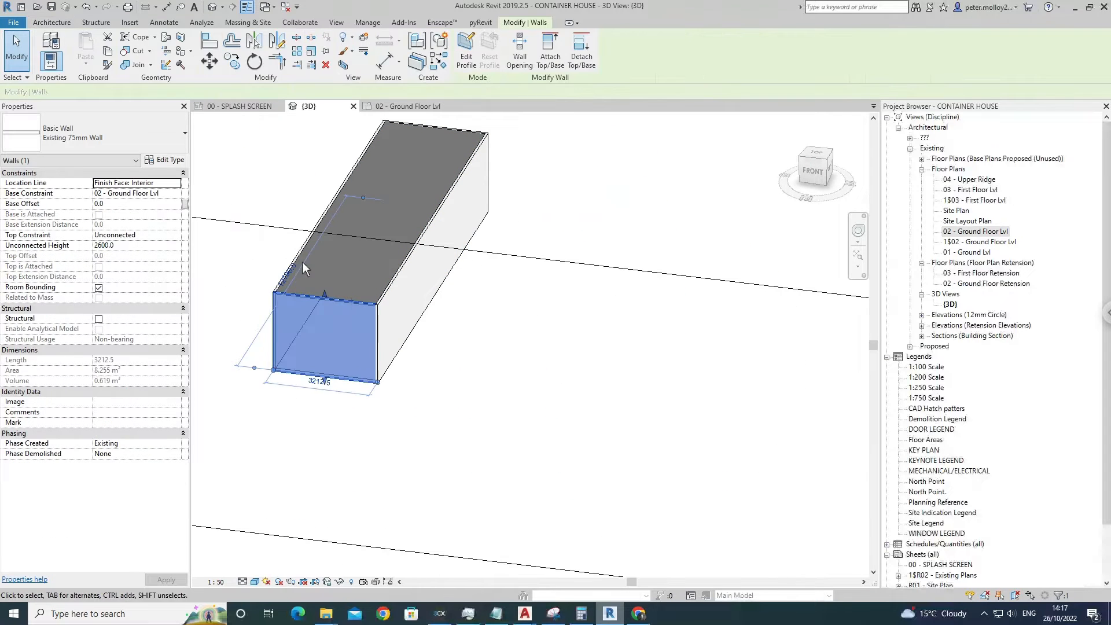
key(Escape)
click(309, 294)
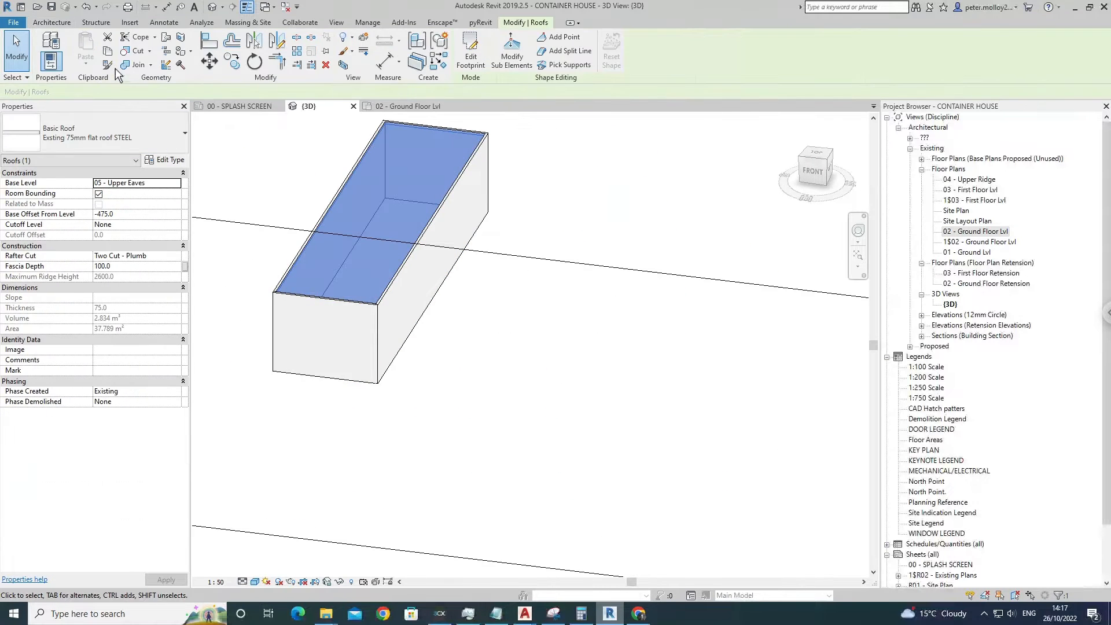
Join the flat roof's geometry with the container's front end wall and adjoining long side wall.
click(148, 71)
scroll(294, 329, up, 3)
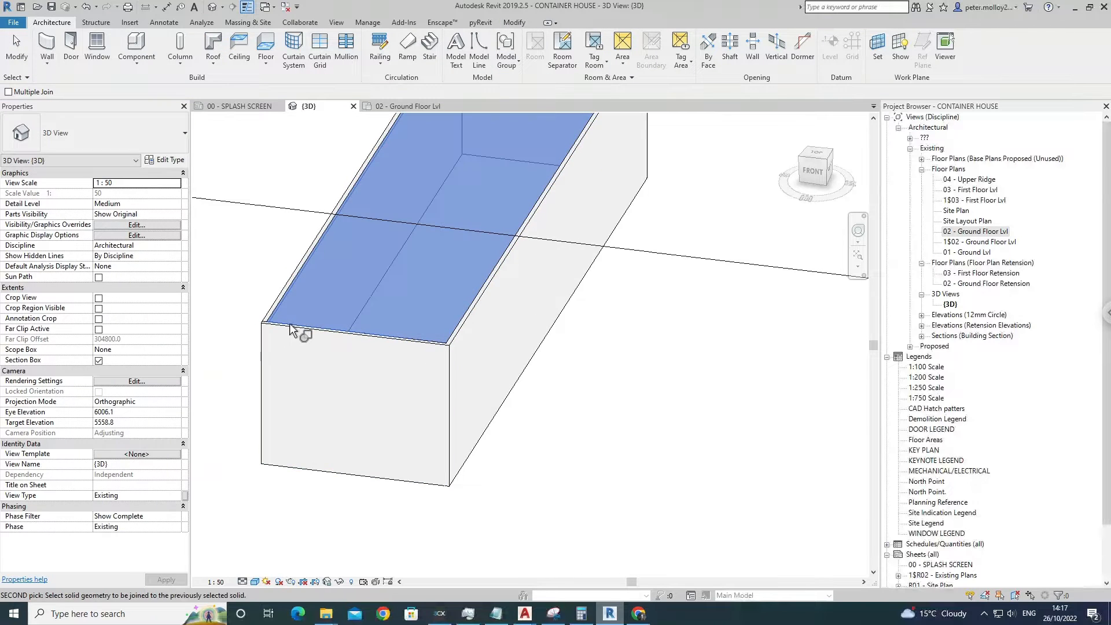
click(283, 327)
click(280, 329)
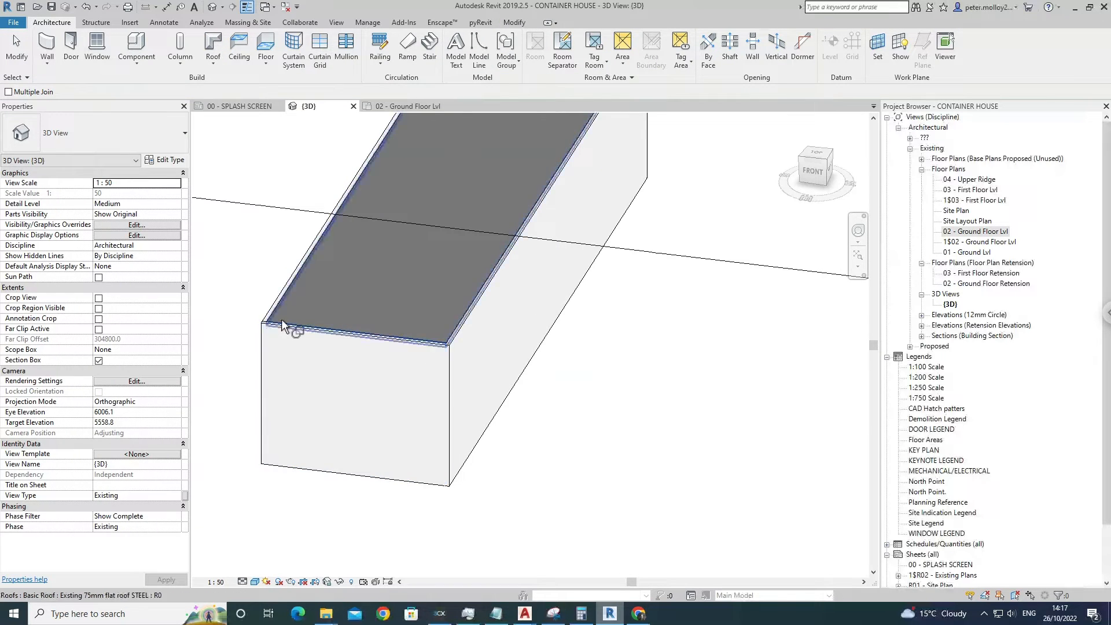
click(460, 335)
click(461, 329)
key(Escape)
Select all of the container's walls, floor and roof and create a model group from them named CONTAINER.
scroll(474, 322, down, 4)
shift+middle_drag(433, 339, 566, 228)
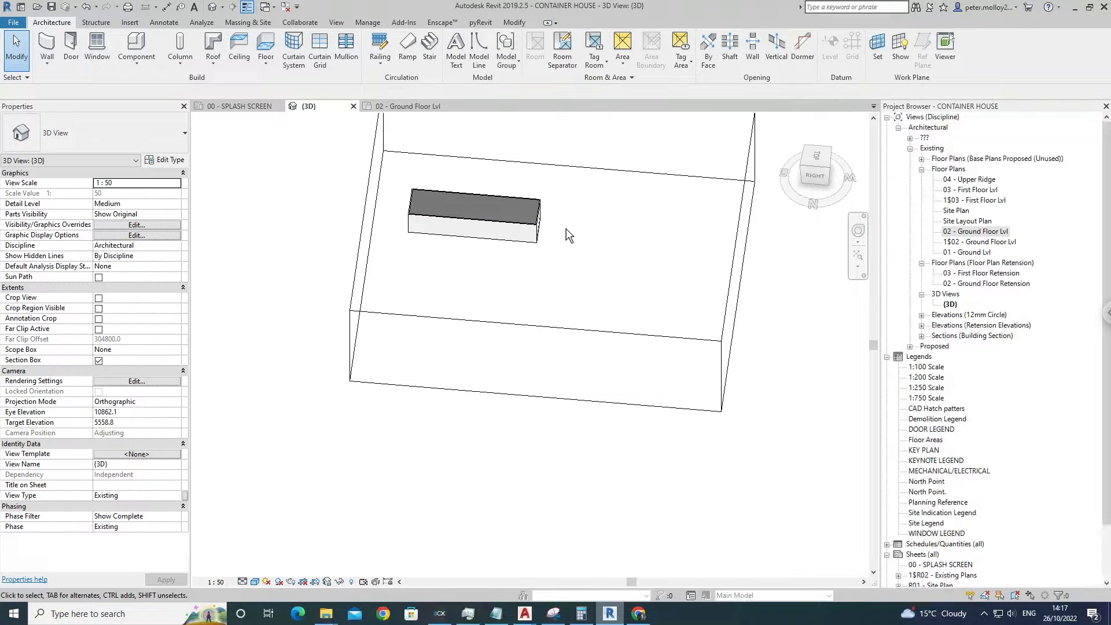
mouse_move(540, 272)
shift+middle_down()
mouse_move(565, 290)
mouse_move(550, 255)
shift+middle_up()
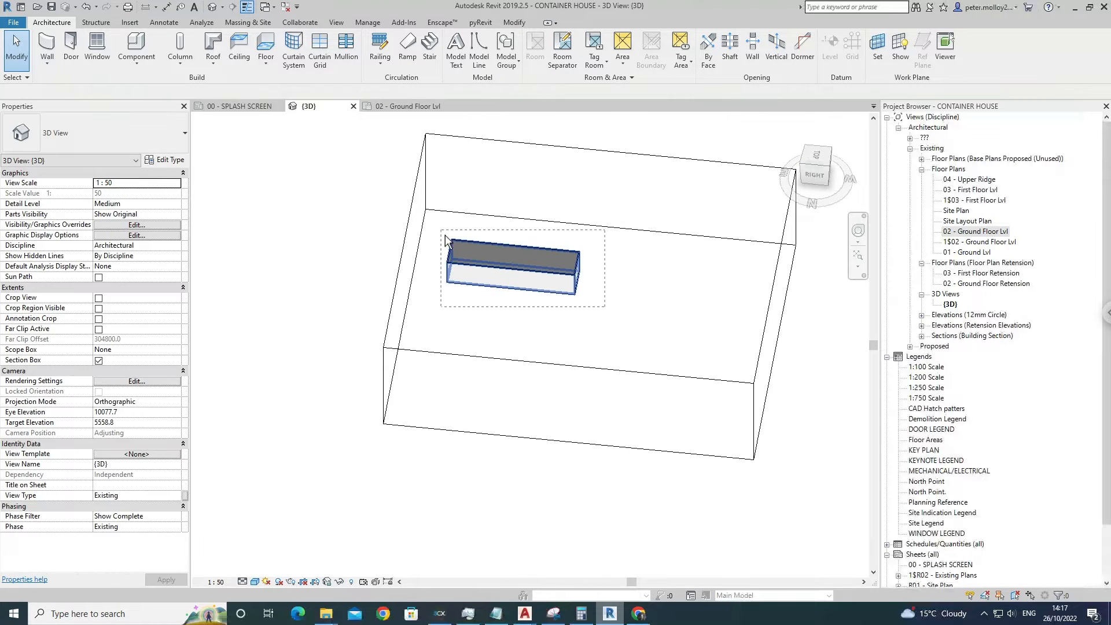
click(551, 253)
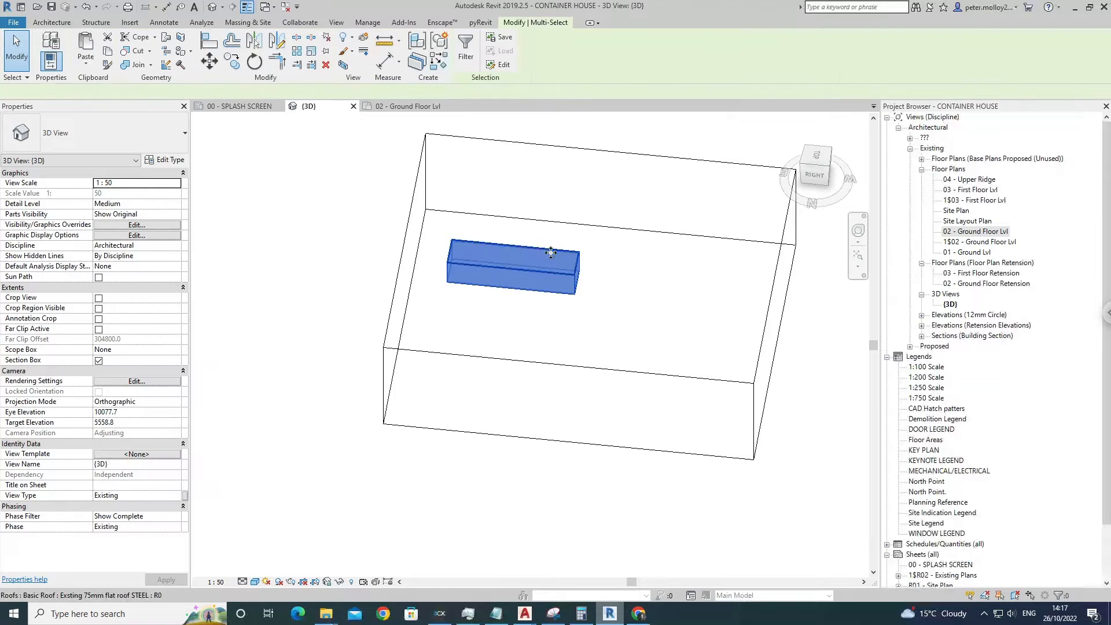
click(451, 50)
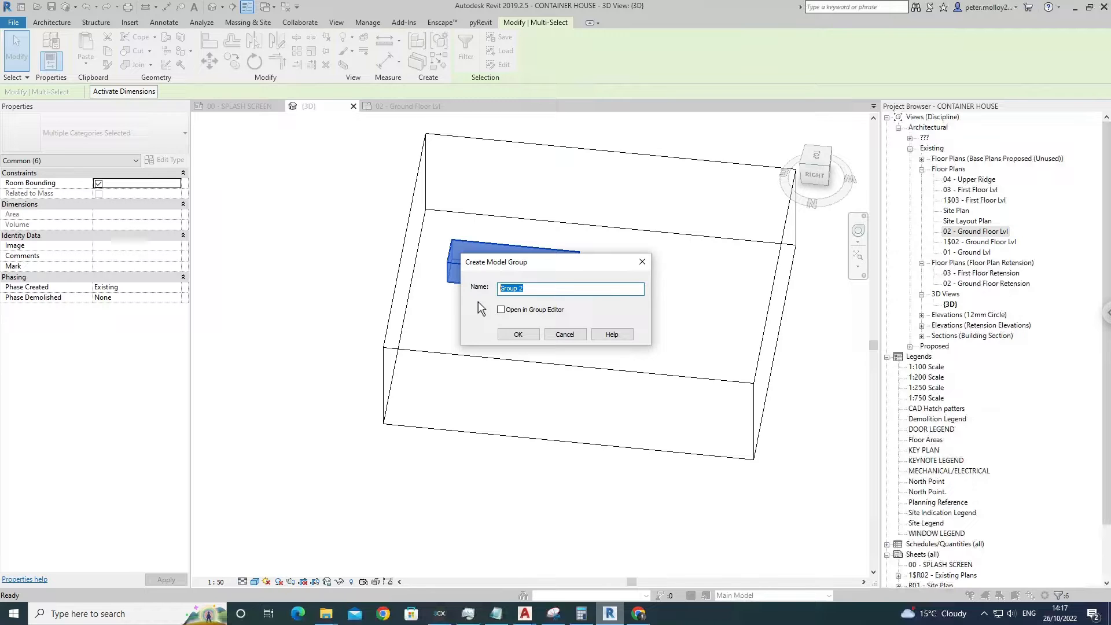
text(CONTAINER)
key(Return)
click(460, 330)
scroll(458, 332, down, 2)
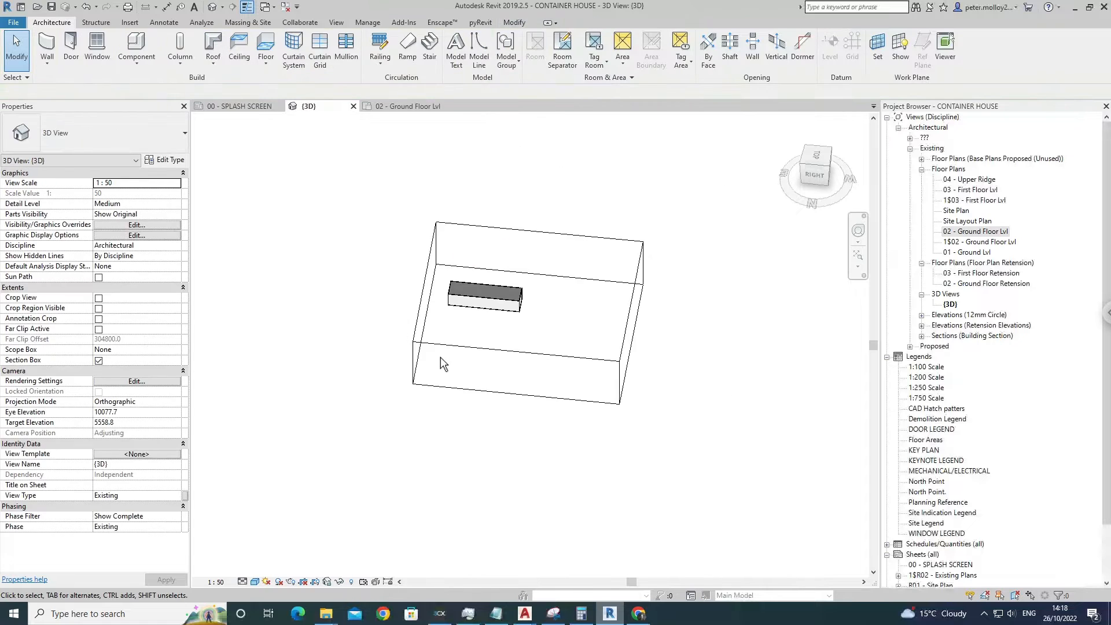
shift+middle_drag(502, 352, 644, 274)
click(497, 342)
click(813, 169)
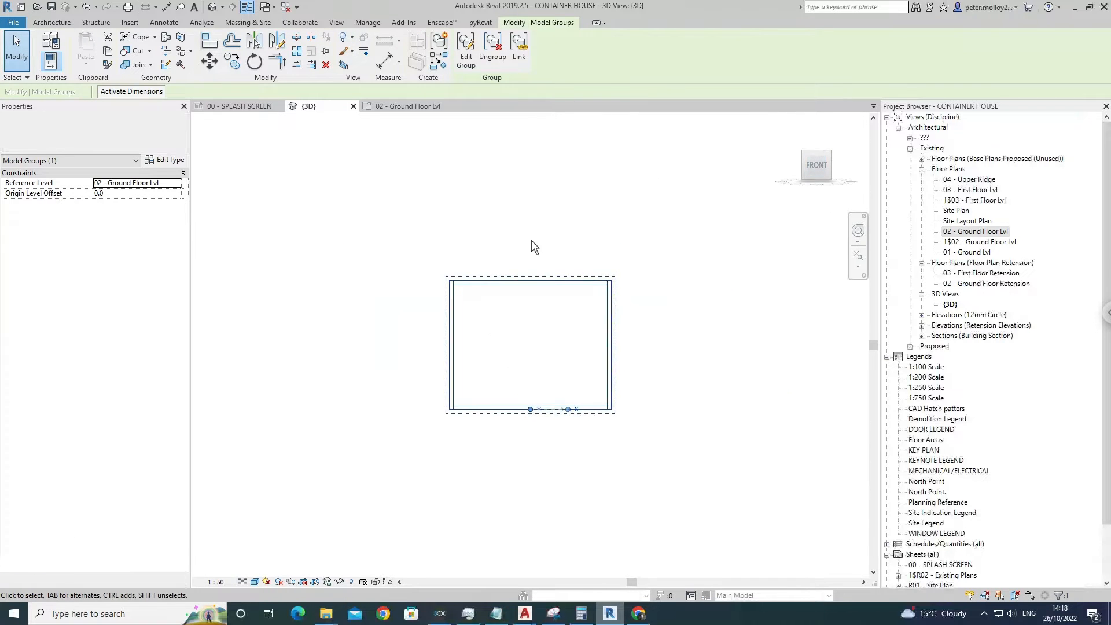
click(231, 60)
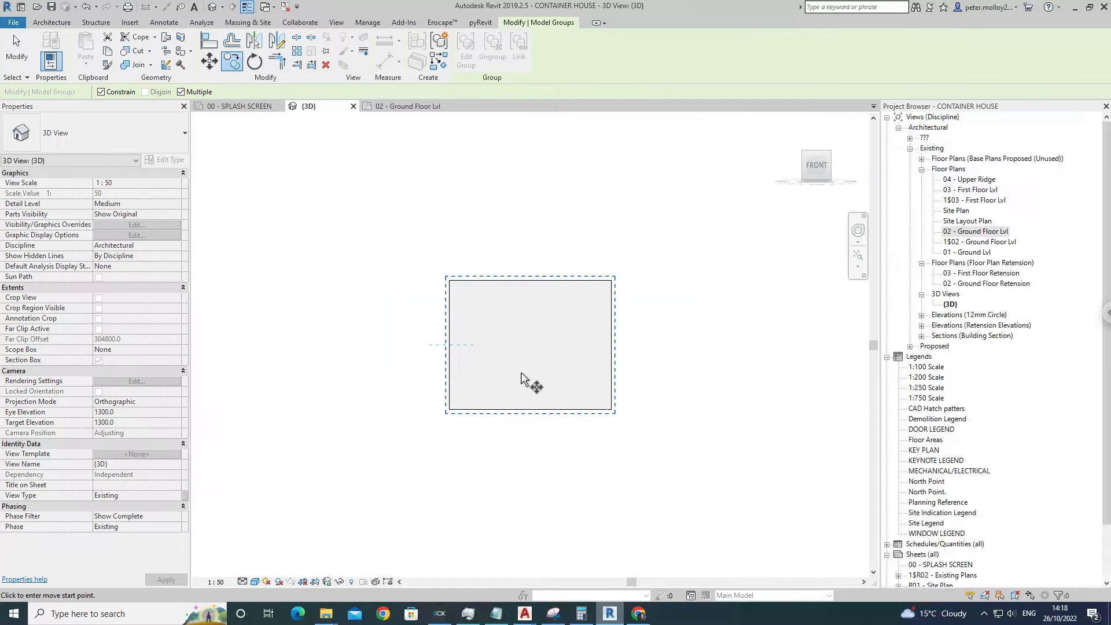
click(518, 409)
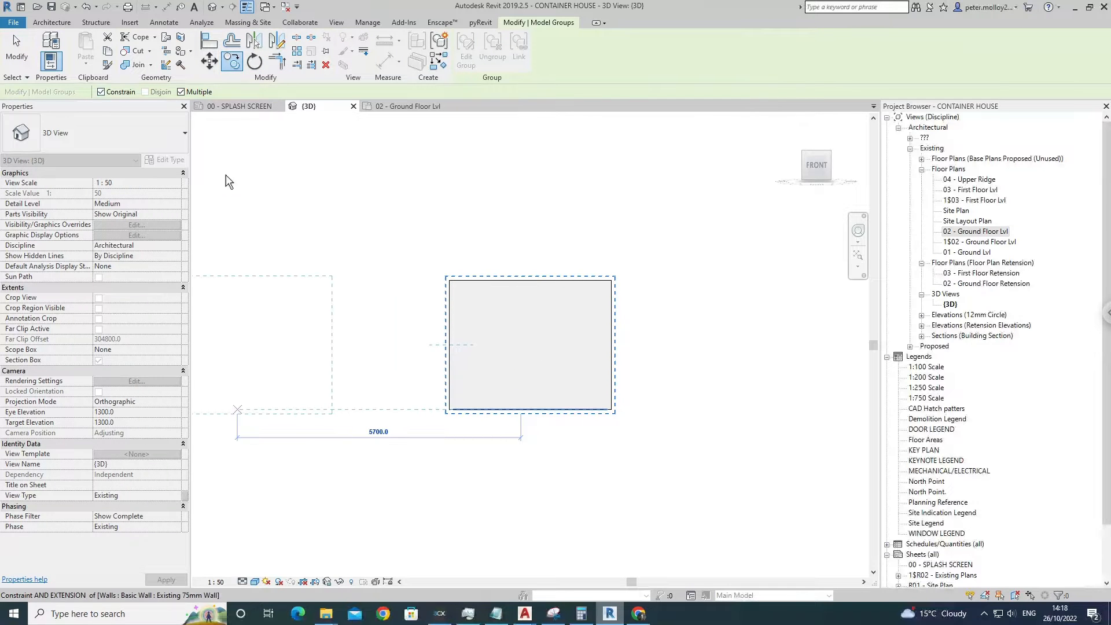
shift+middle_drag(541, 255, 541, 324)
key(Escape)
key(Escape)
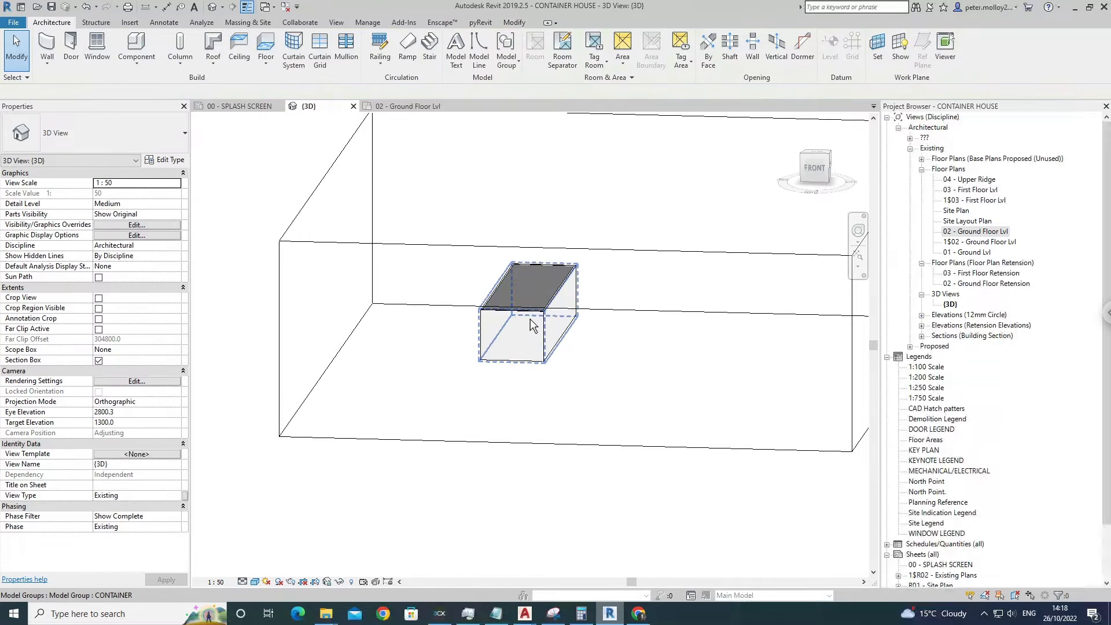
click(532, 326)
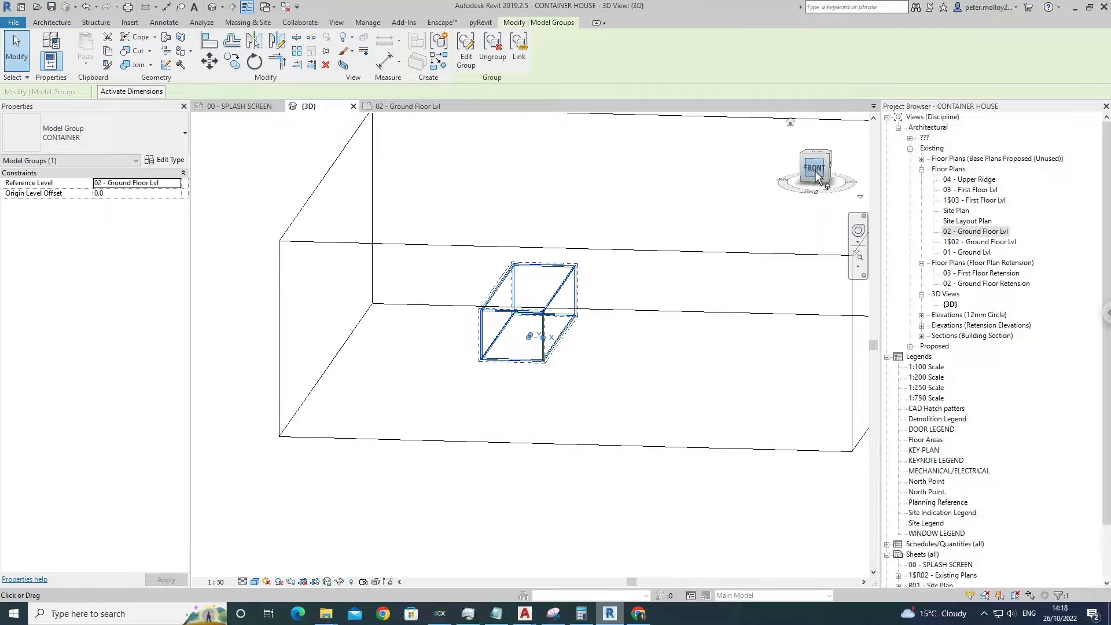
key(Escape)
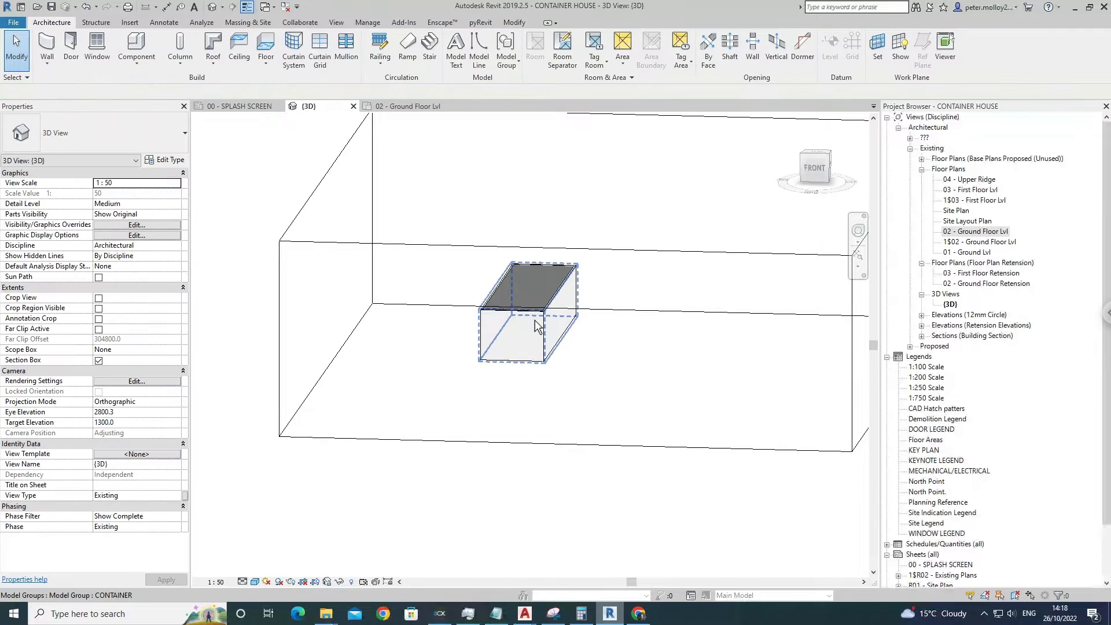
Try to move the container group straight up by its own height with Constrain off and Disjoin on, and undo the move.
click(535, 322)
shift+middle_drag(622, 332, 649, 284)
click(818, 172)
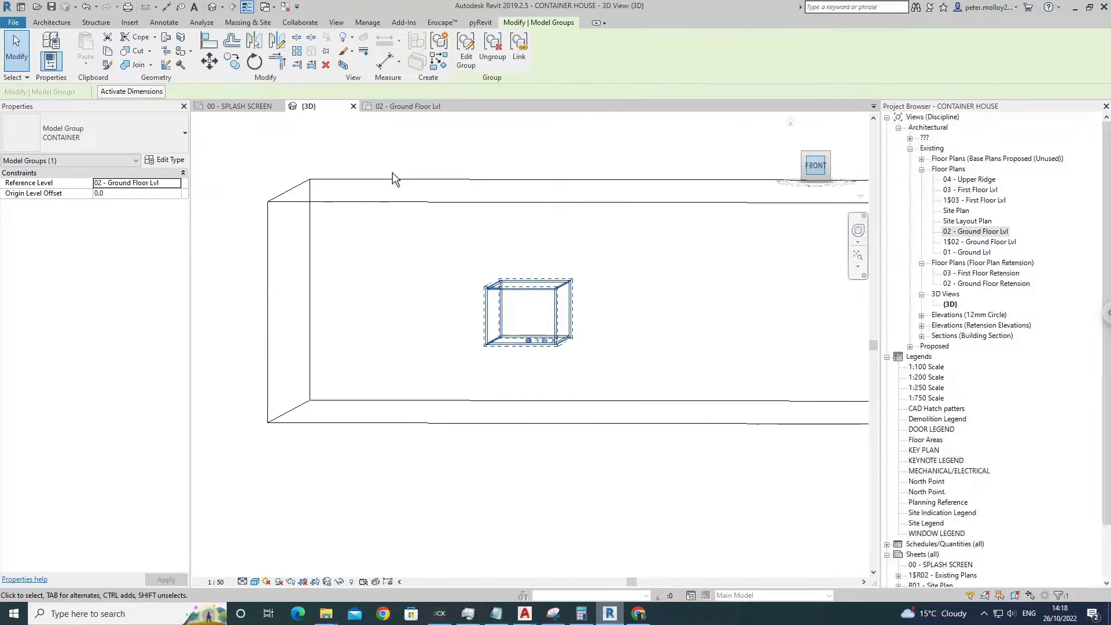
click(215, 67)
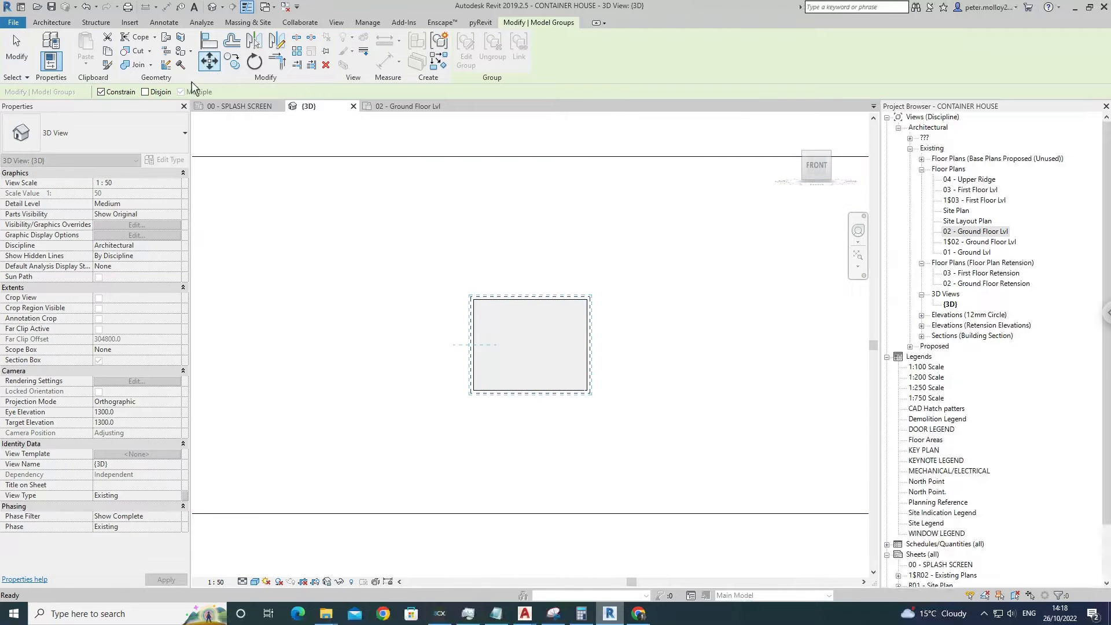
click(107, 93)
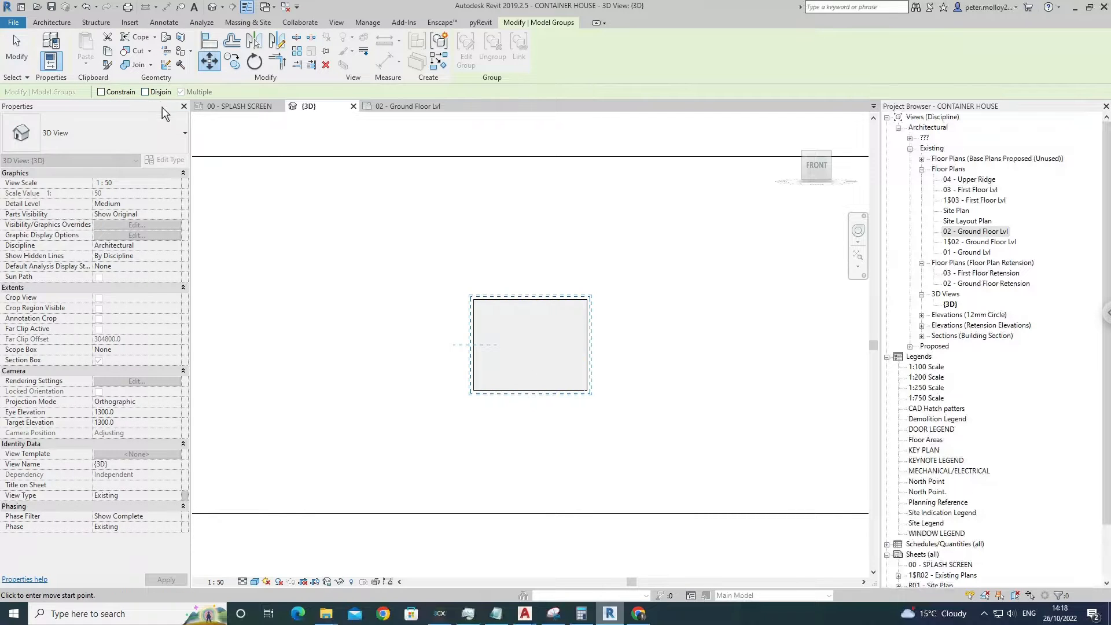
click(498, 390)
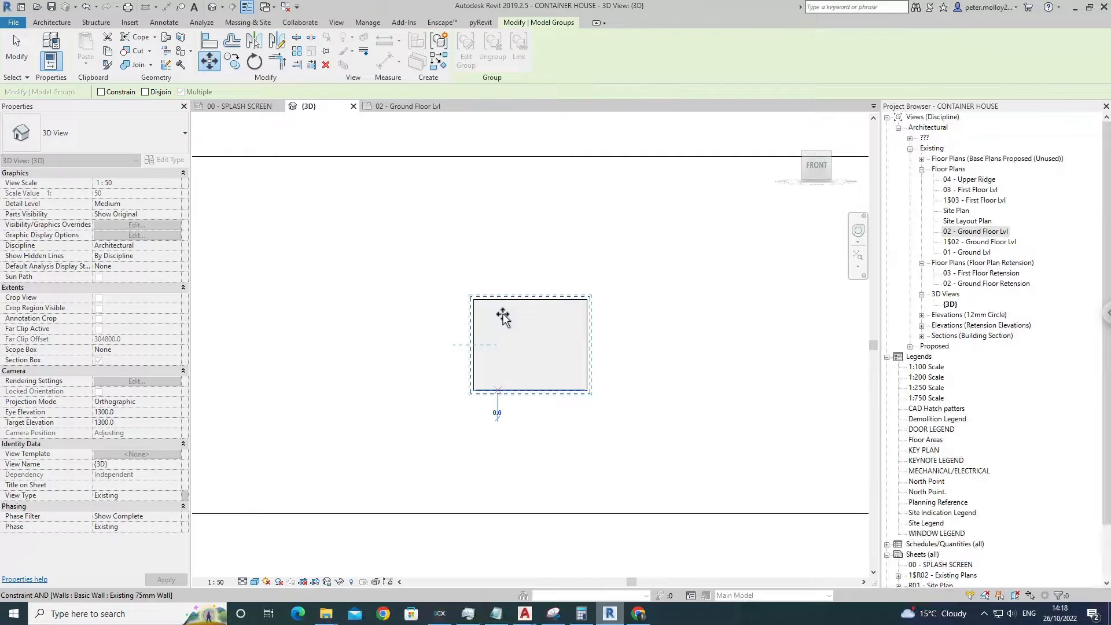
click(145, 91)
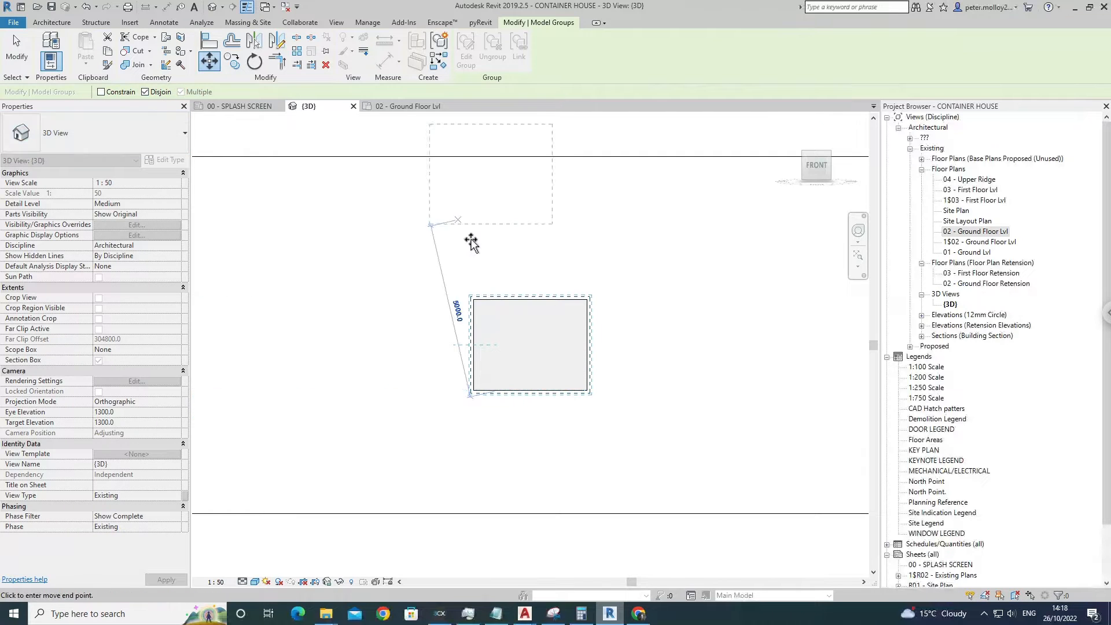
click(508, 310)
click(609, 325)
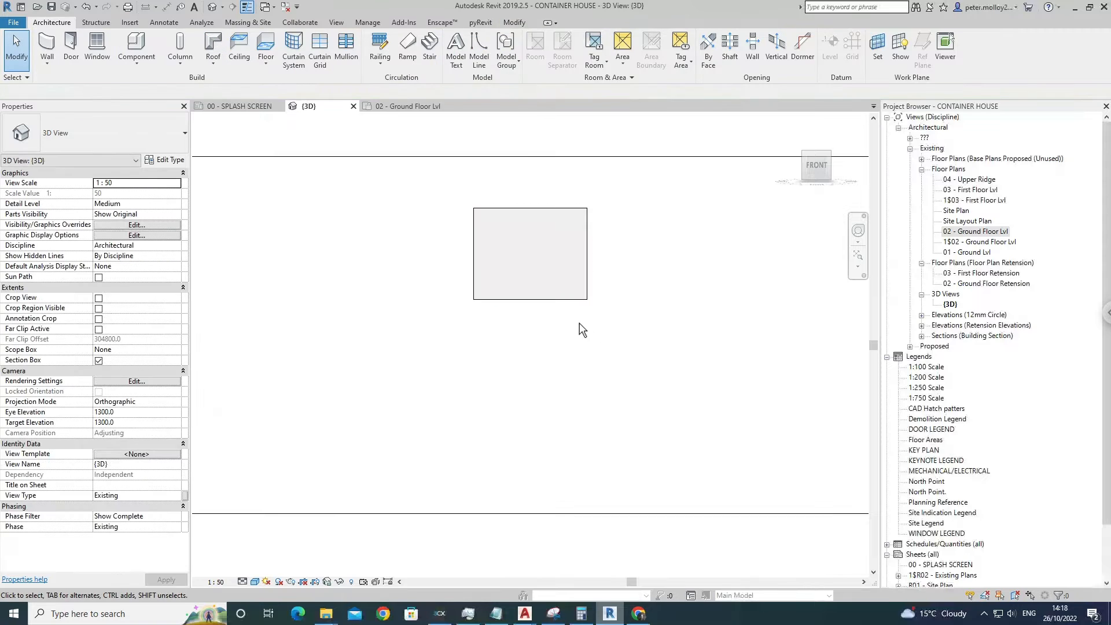
key(ctrl+z)
Copy the container group straight up by its own height, with Constrain off, so the copy sits on the original.
click(539, 395)
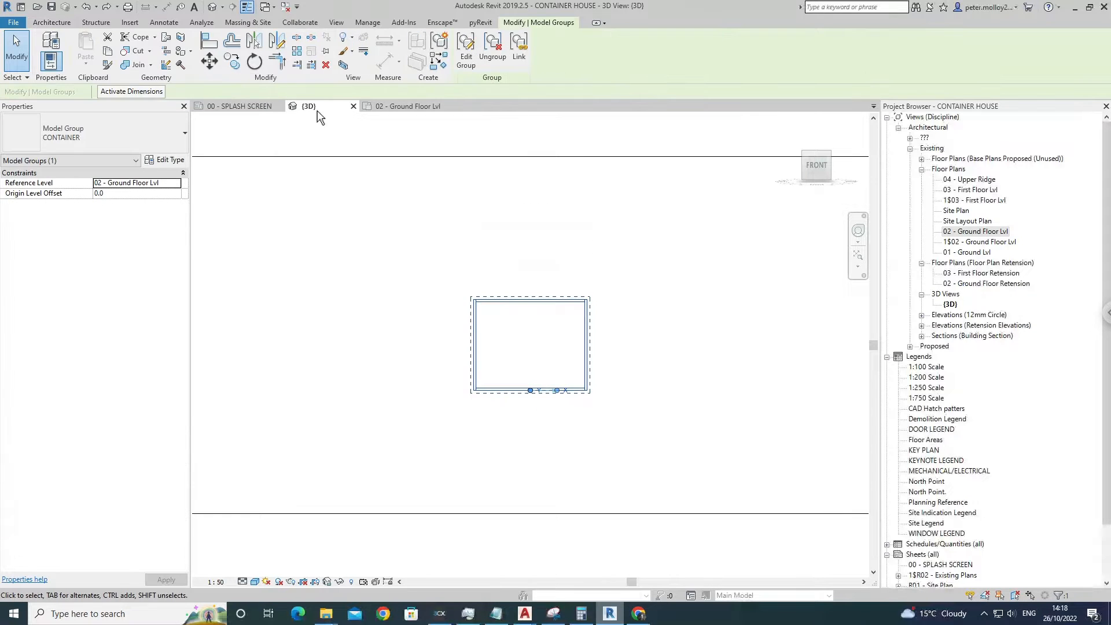
click(232, 61)
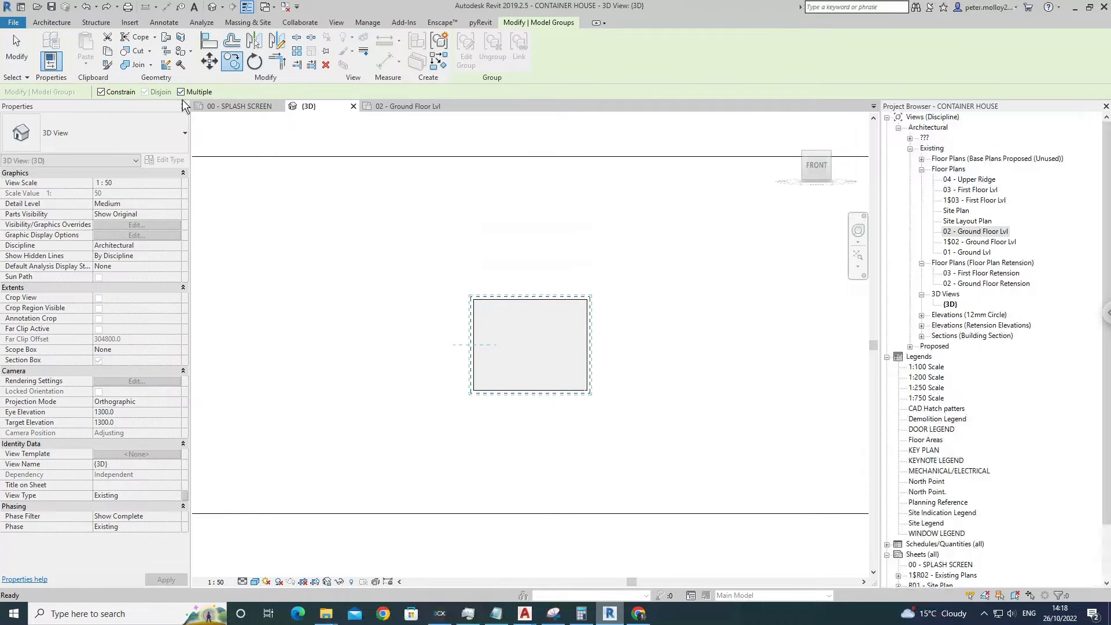
click(109, 93)
click(529, 405)
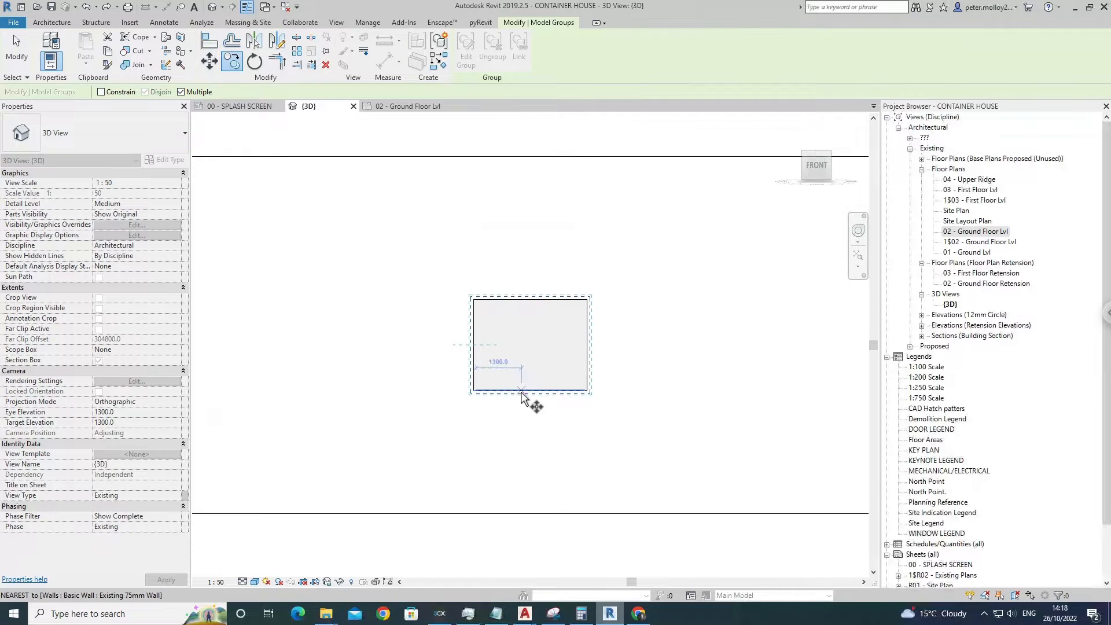
click(528, 308)
key(Escape)
key(Escape)
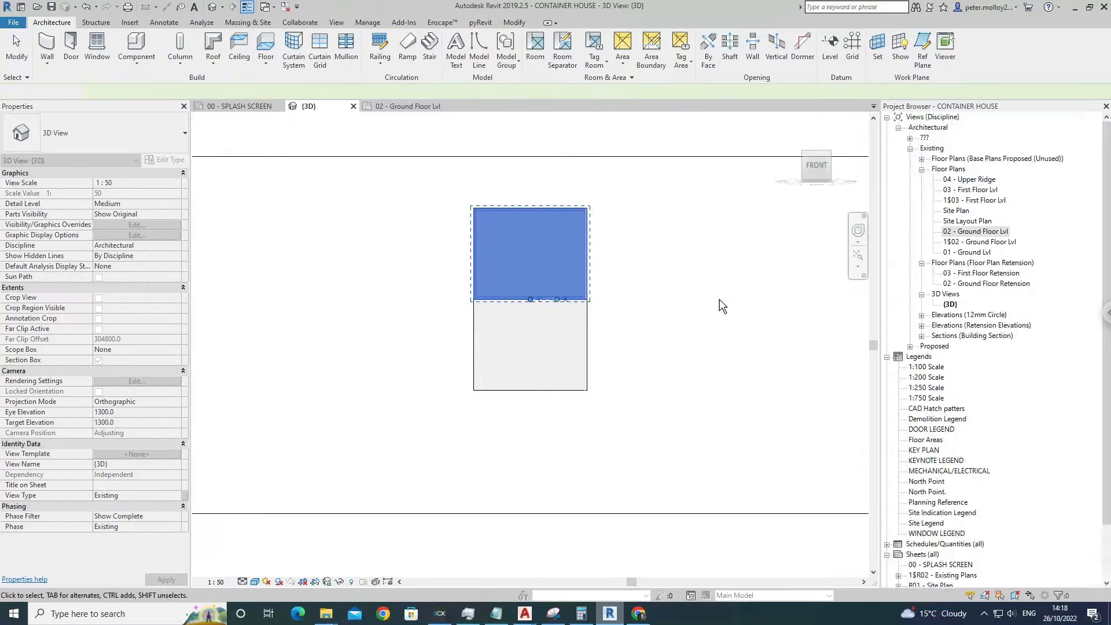
Select the upper container group and rotate it 90° about its centre in the top view.
shift+middle_drag(720, 302, 572, 360)
click(585, 278)
shift+middle_drag(675, 290, 838, 152)
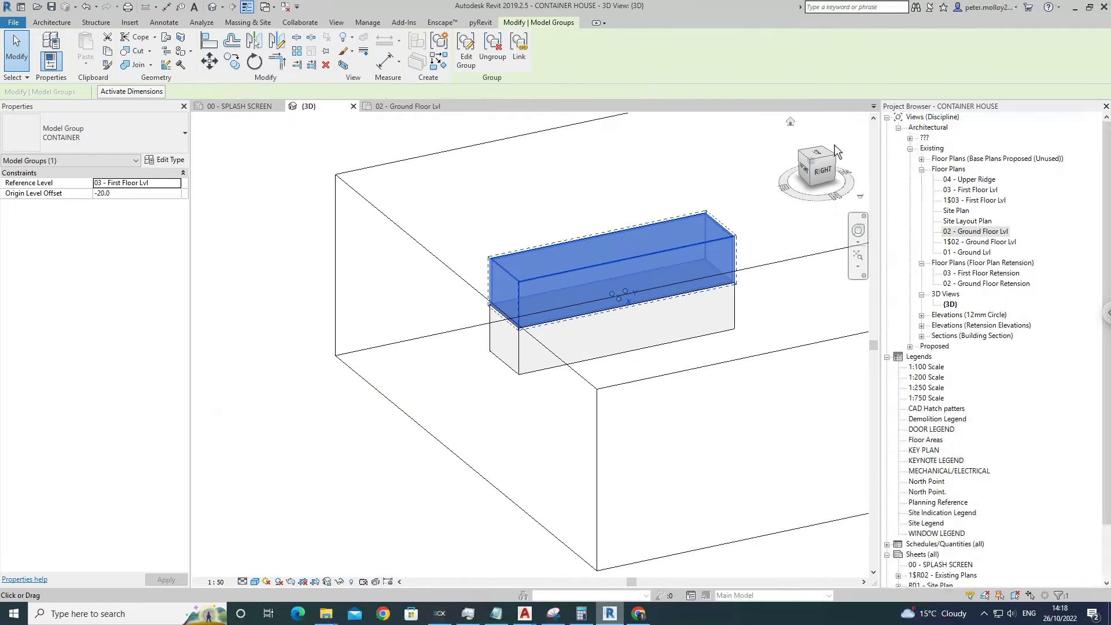
click(822, 161)
click(254, 61)
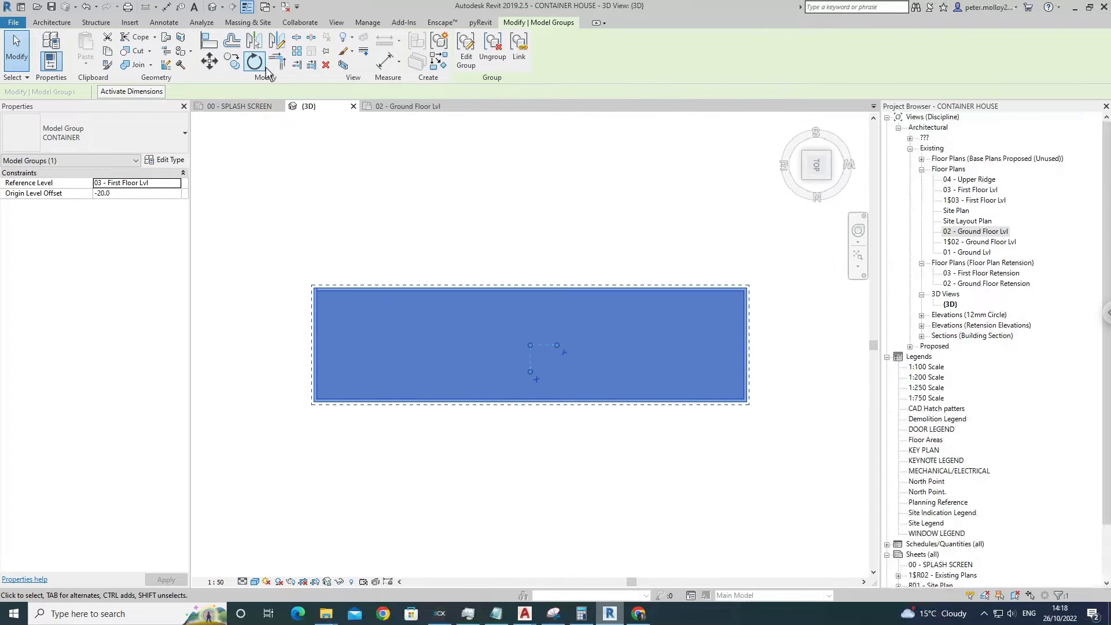
click(514, 198)
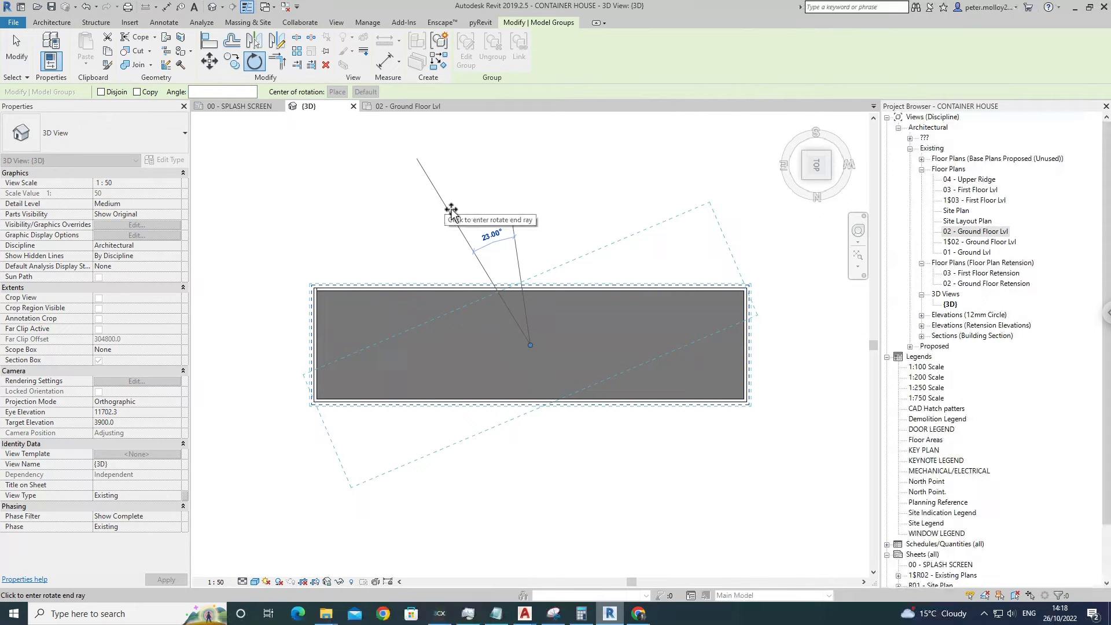
text(90)
key(Return)
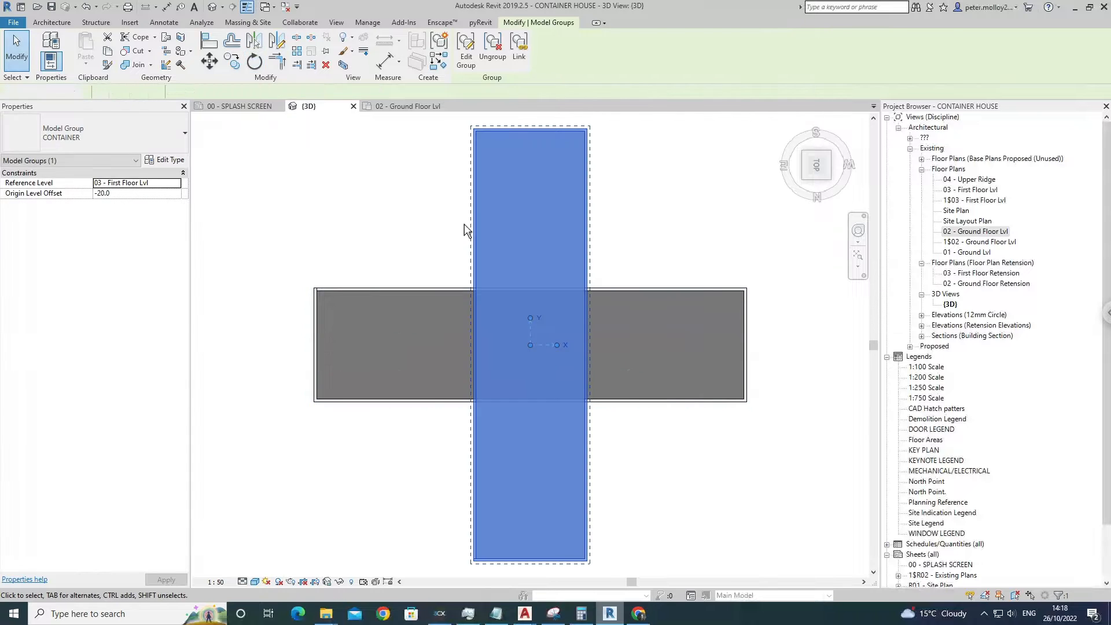
Examine from several angles how the upper container crosses the lower one, keeping the upper group selected.
click(461, 224)
scroll(458, 222, down, 4)
shift+middle_drag(465, 277, 527, 179)
shift+middle_drag(459, 309, 592, 190)
click(529, 278)
mouse_move(529, 277)
shift+middle_down()
mouse_move(601, 218)
mouse_move(545, 288)
mouse_move(518, 281)
shift+middle_up()
shift+middle_drag(523, 196, 484, 245)
scroll(485, 245, up, 3)
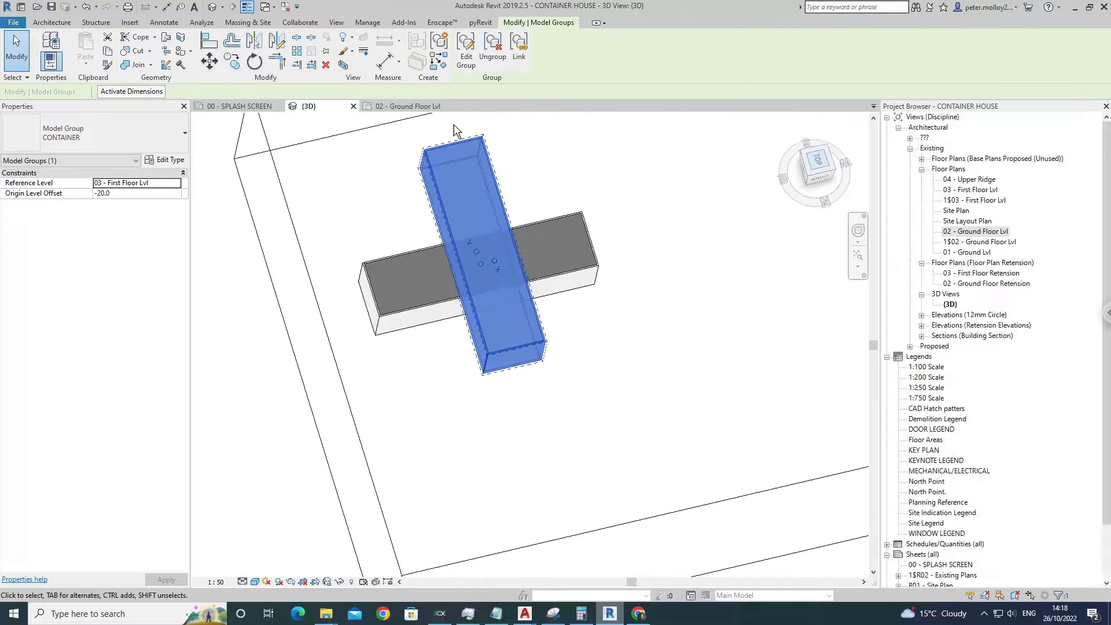
click(817, 159)
click(209, 61)
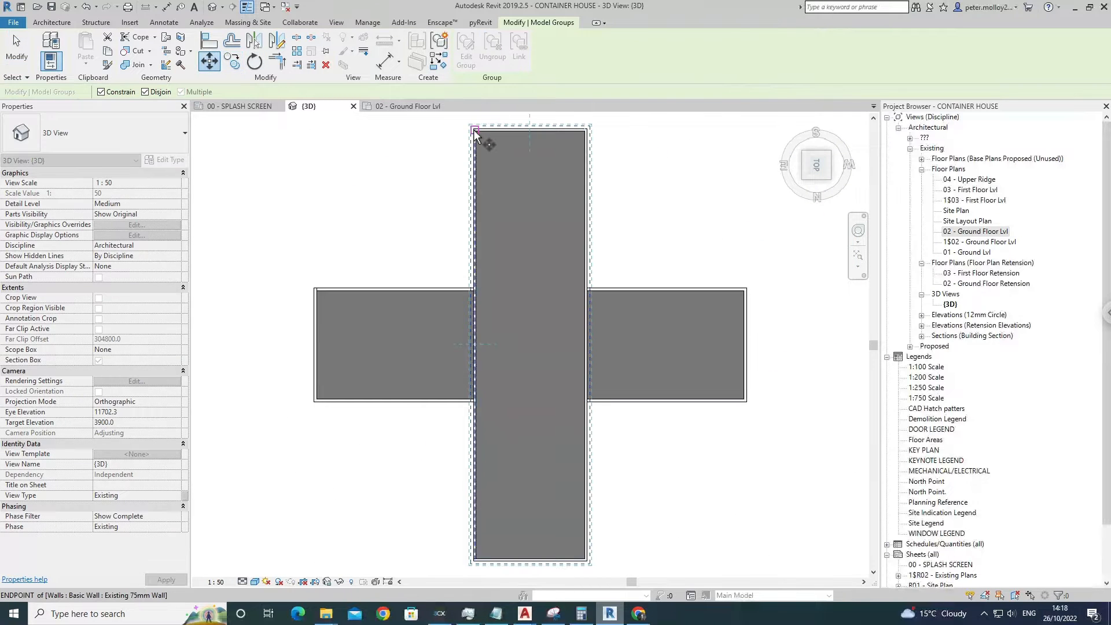
click(474, 128)
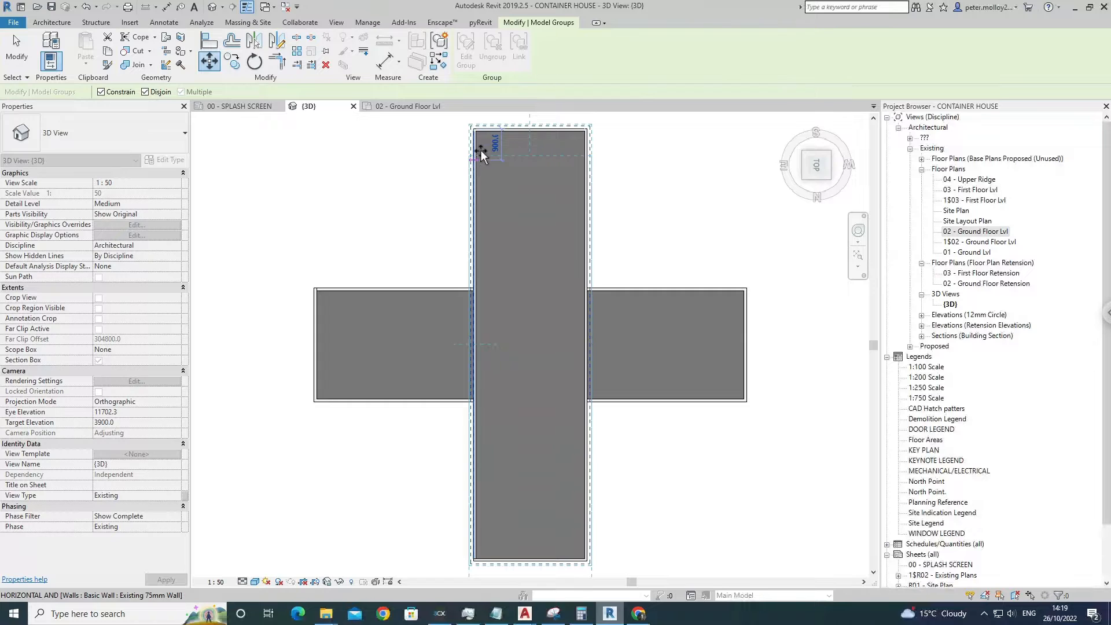
key(Escape)
key(Escape)
Open the existing 1$03 - First Floor Lvl floor plan and turn off its Crop View to show the crossed containers.
scroll(504, 266, down, 3)
shift+middle_drag(658, 264, 596, 313)
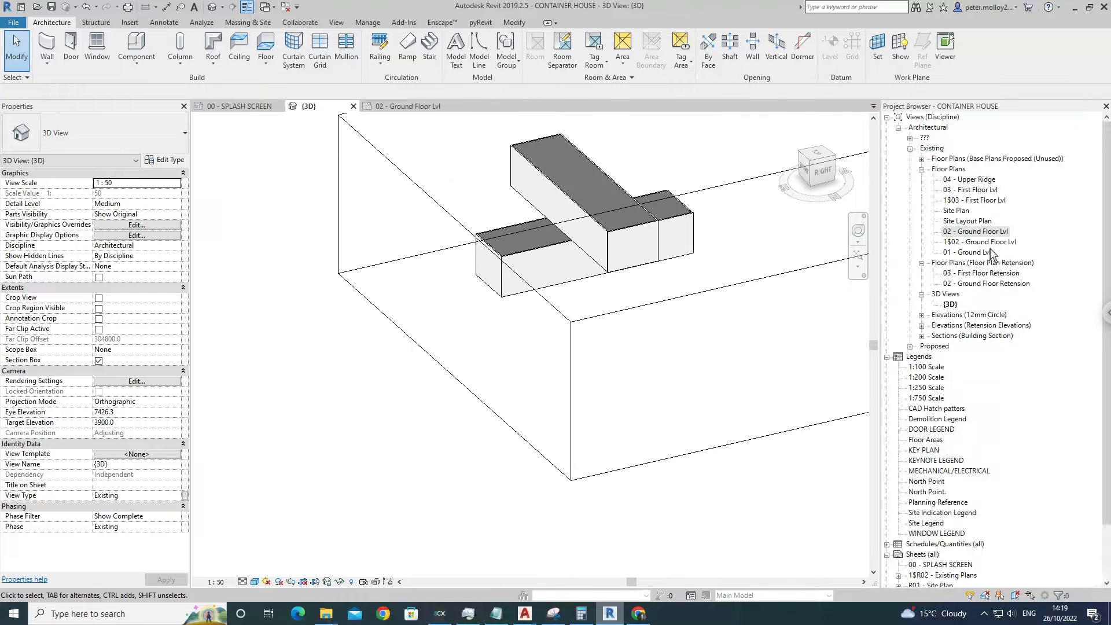
double_click(977, 200)
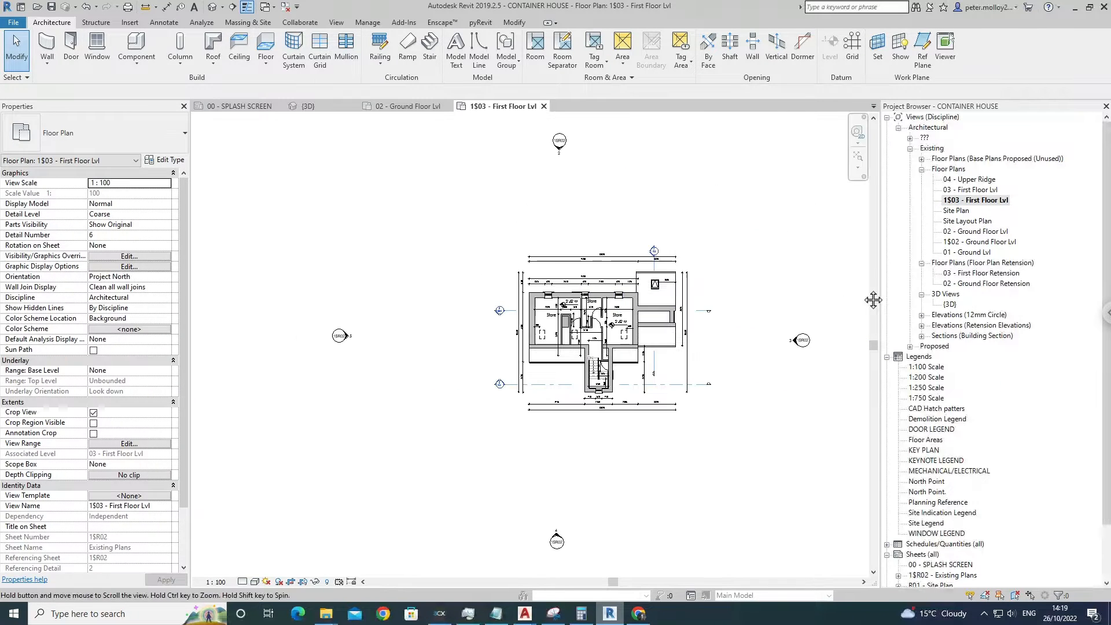
middle_drag(474, 352, 873, 300)
scroll(700, 316, down, 5)
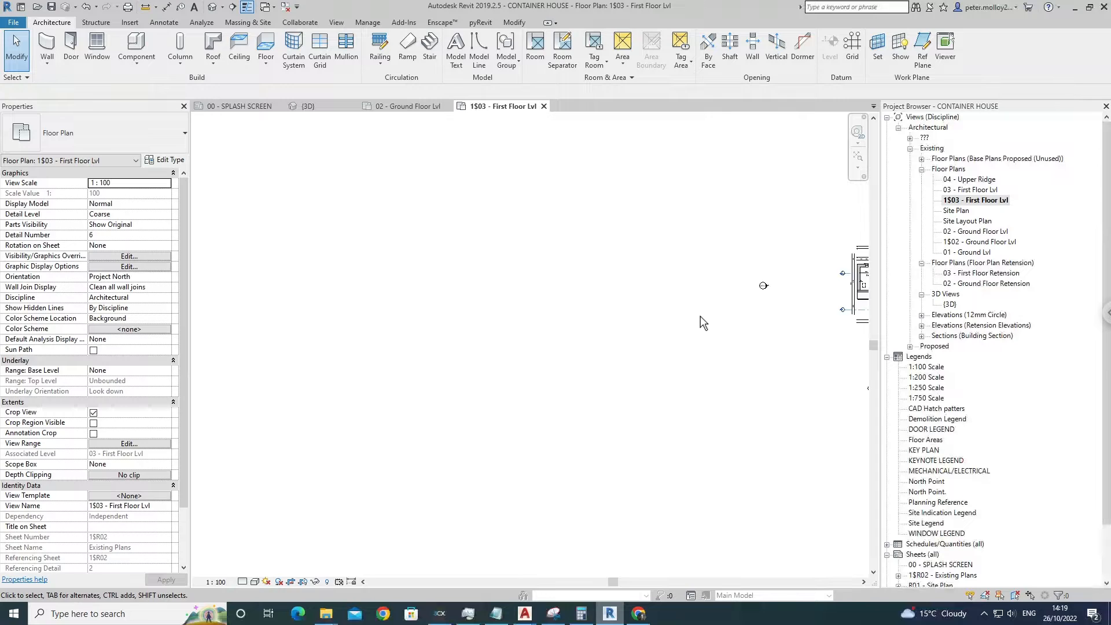
click(93, 413)
scroll(661, 329, down, 3)
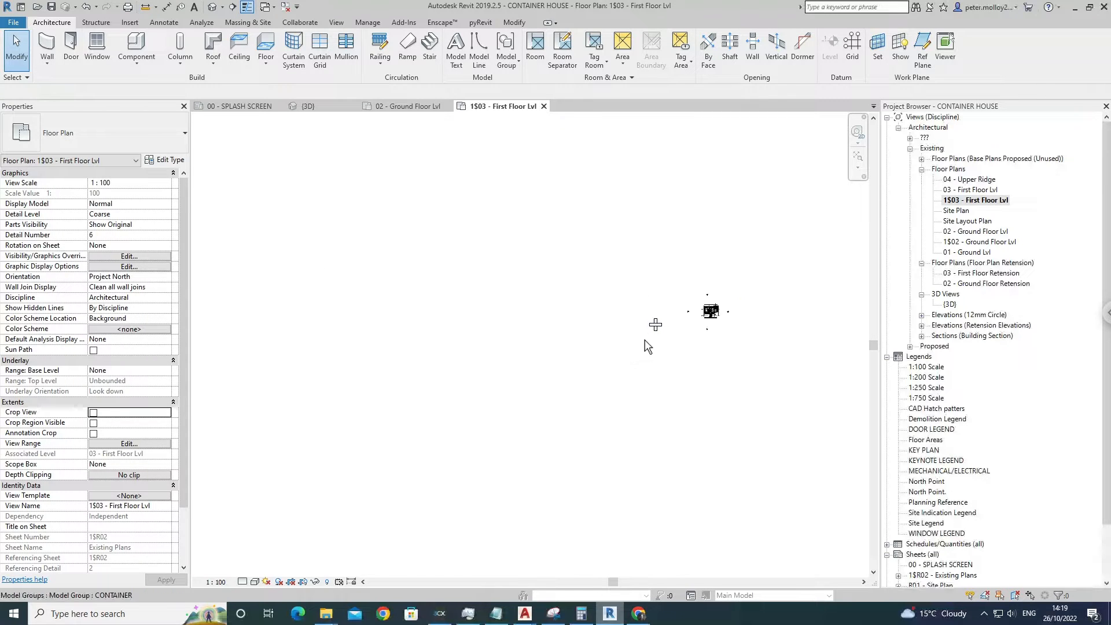
scroll(649, 339, up, 1)
scroll(708, 338, up, 3)
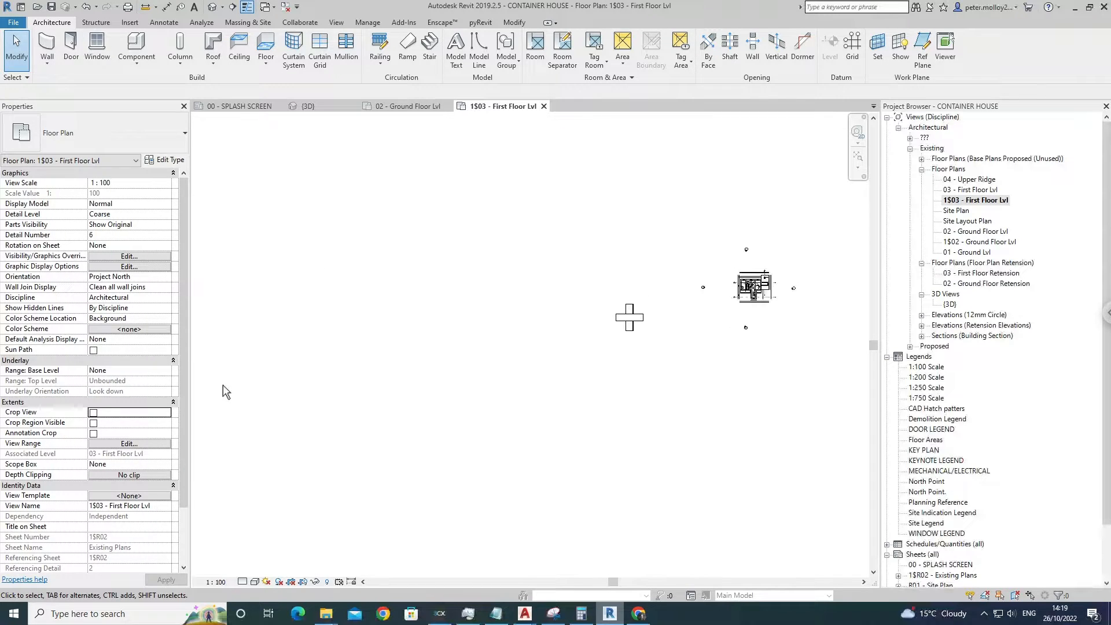
Turn on Crop View and Crop Region Visible, and reshape the crop region to frame only the crossed containers.
click(93, 423)
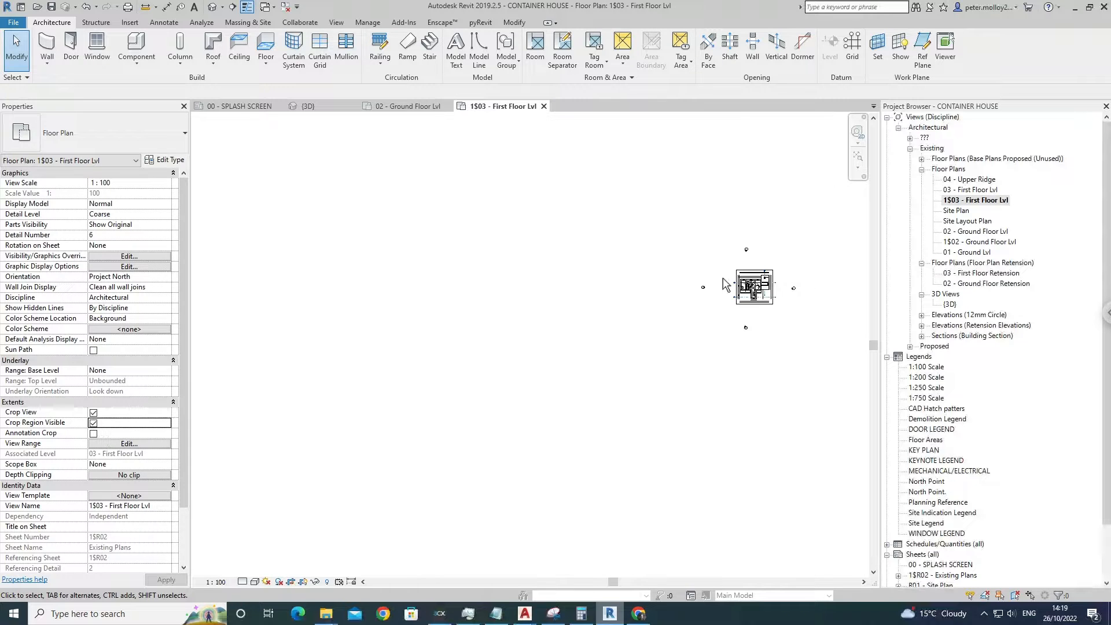
click(742, 304)
drag(736, 287, 570, 306)
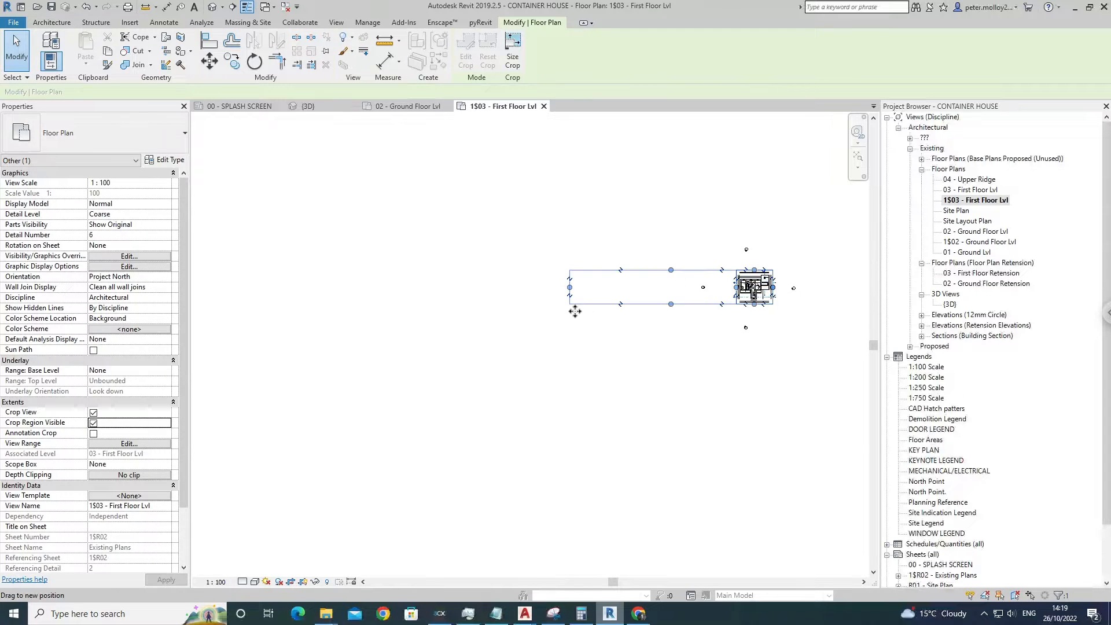
drag(774, 287, 630, 355)
scroll(629, 342, up, 2)
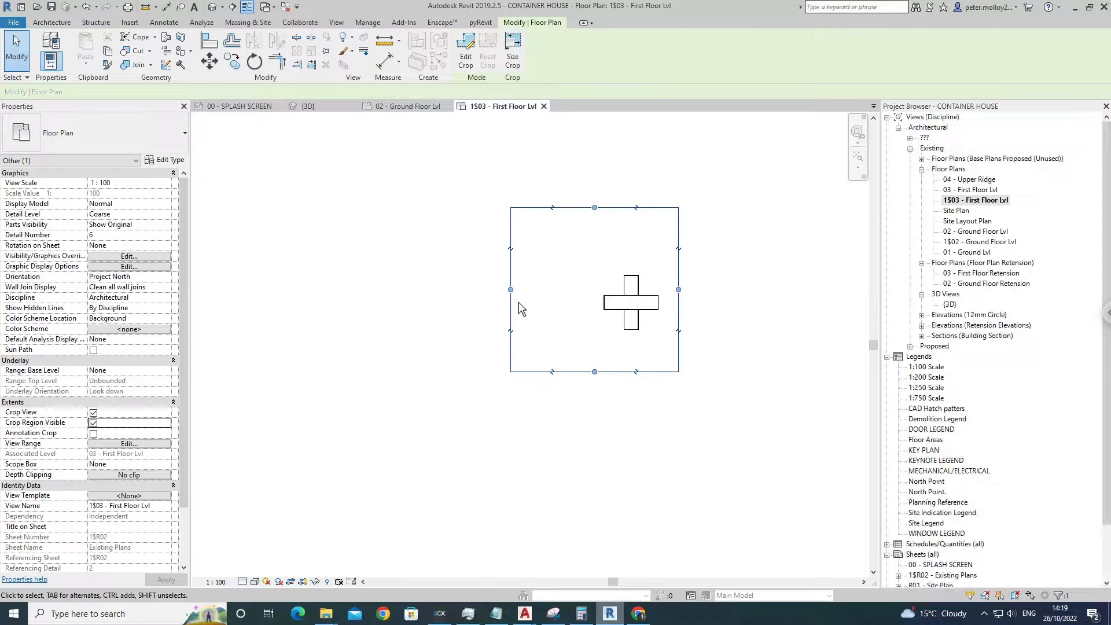
scroll(635, 325, up, 5)
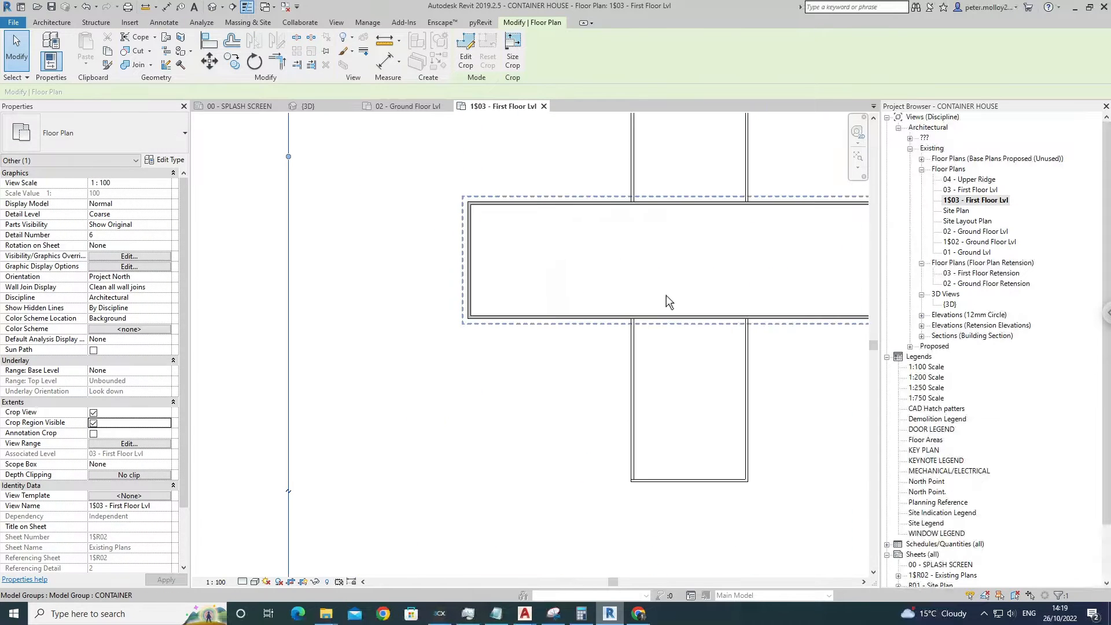
scroll(506, 367, down, 3)
drag(329, 297, 387, 303)
scroll(445, 305, down, 2)
drag(466, 128, 466, 205)
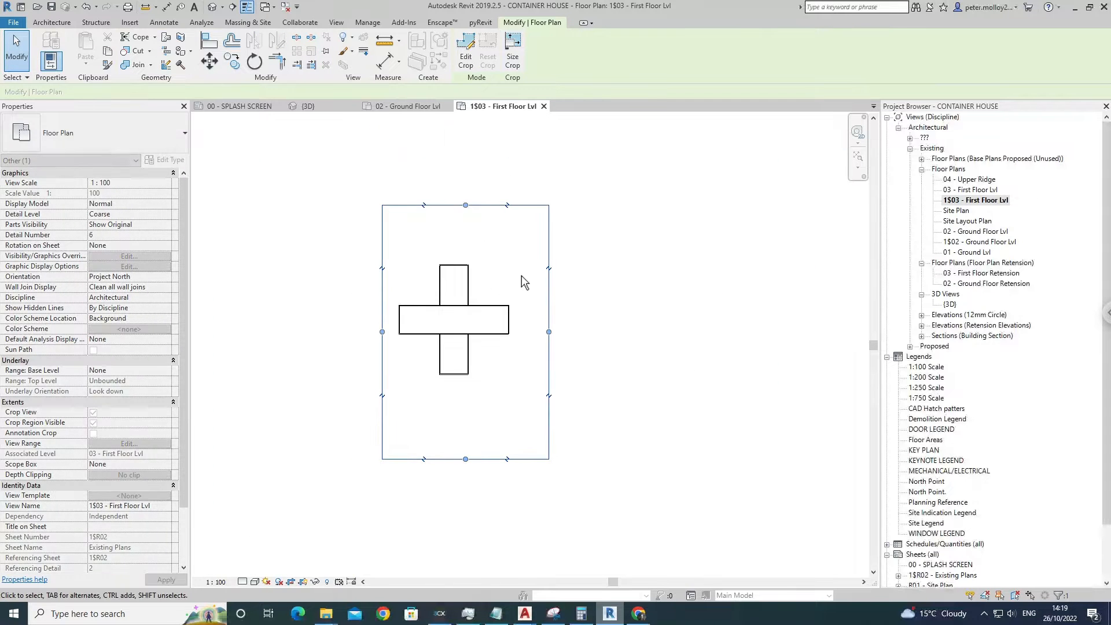
drag(552, 332, 538, 333)
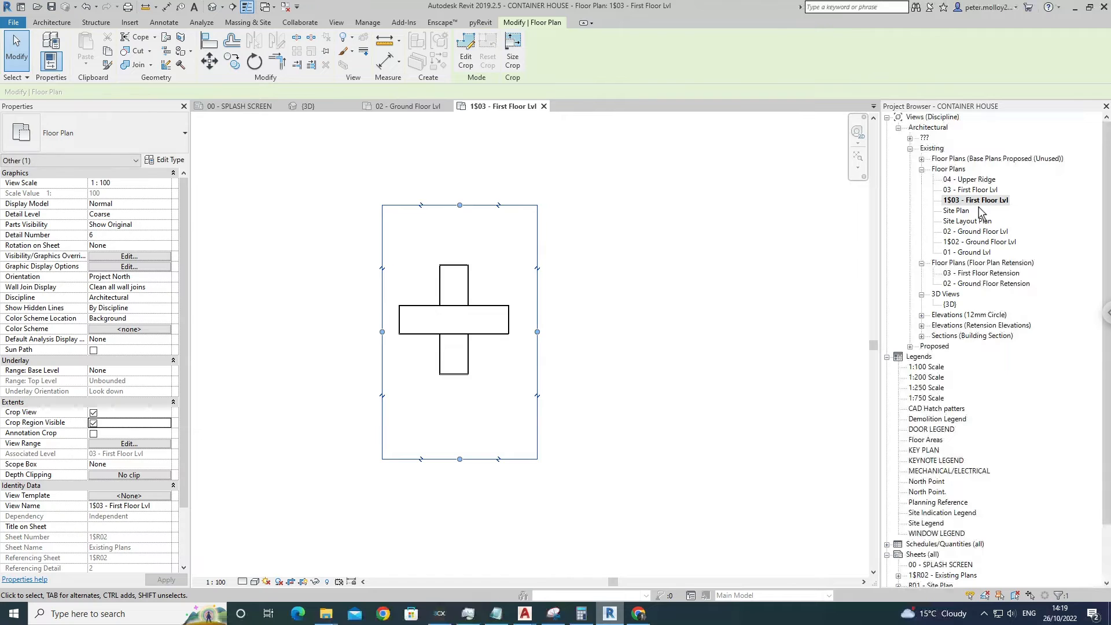
Rename the 1$03 - First Floor Lvl floor plan as First Floor Lvl.
right_click(977, 200)
click(989, 368)
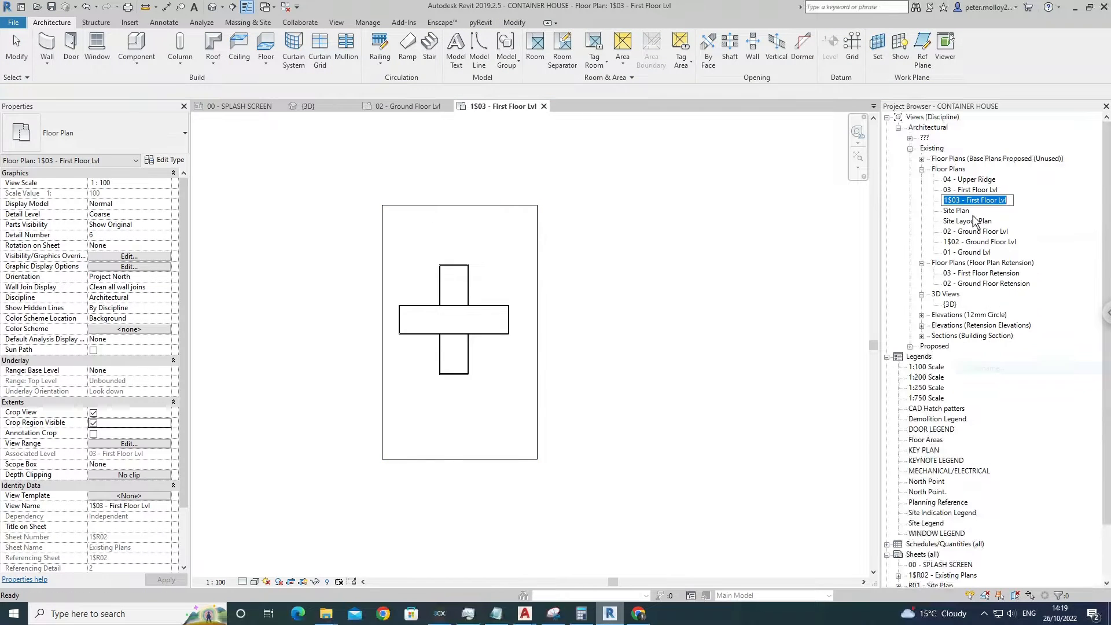
key(Delete)
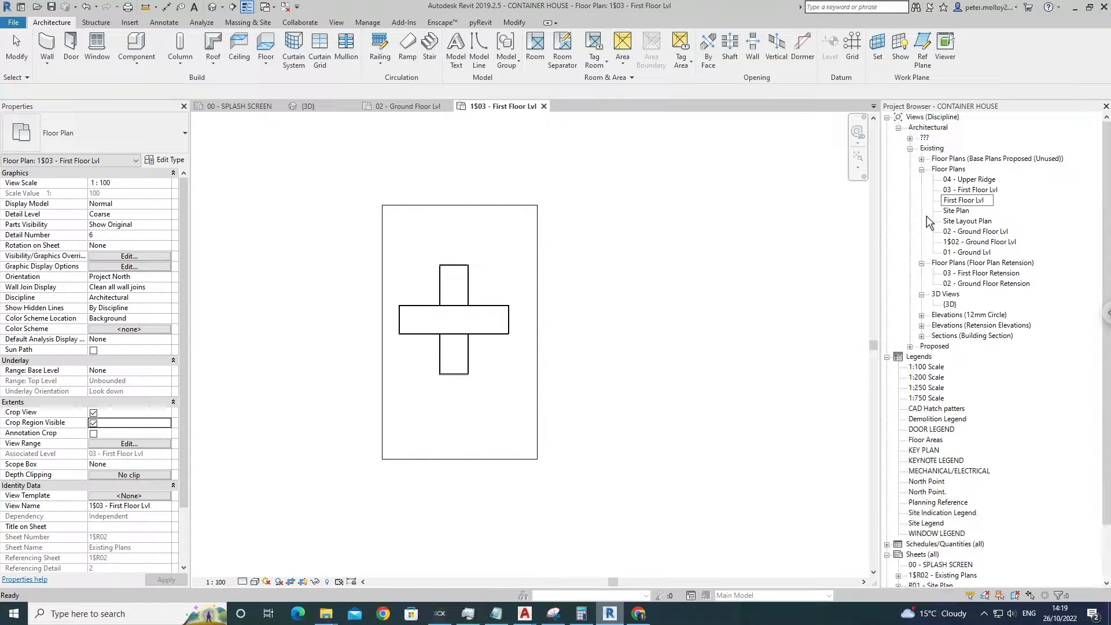
click(814, 232)
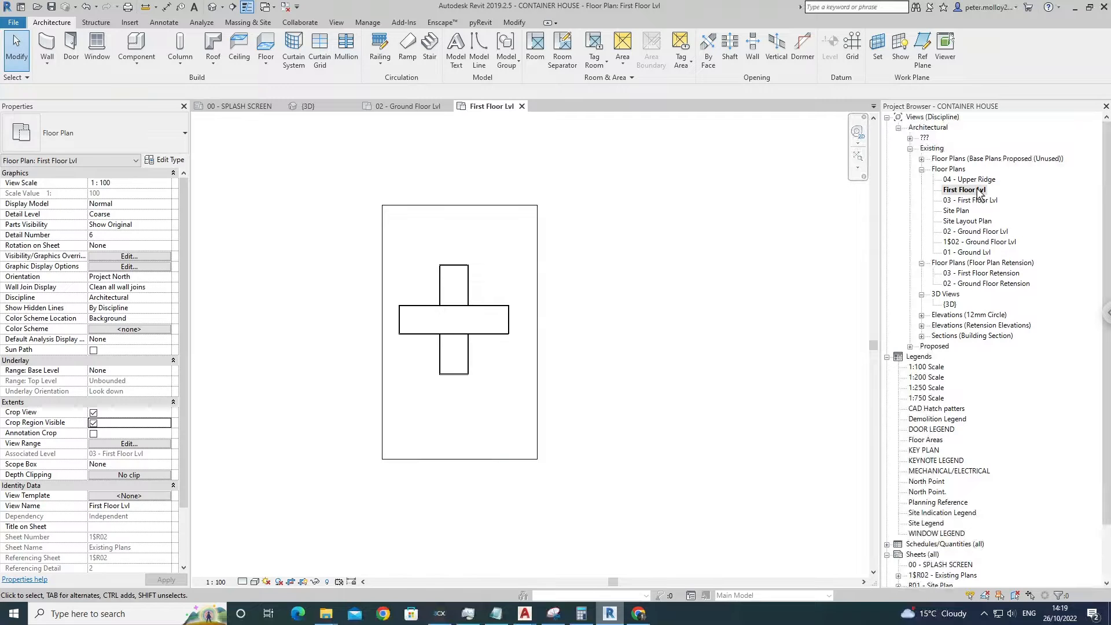
Bring the lower edge of the crop region closer to the crossed containers.
click(468, 466)
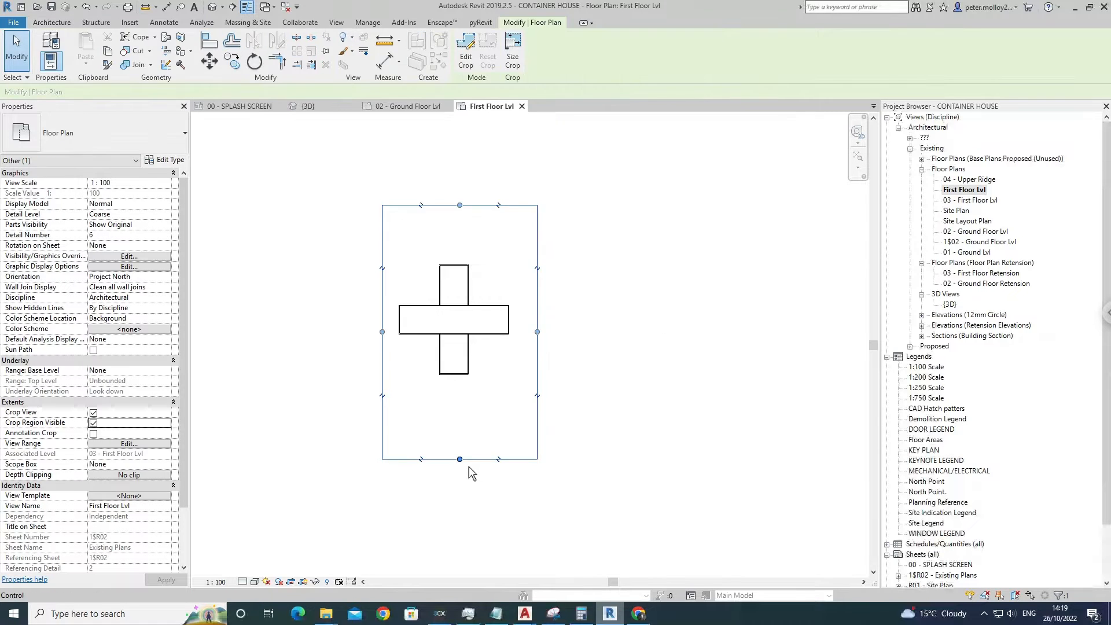
drag(469, 467, 467, 433)
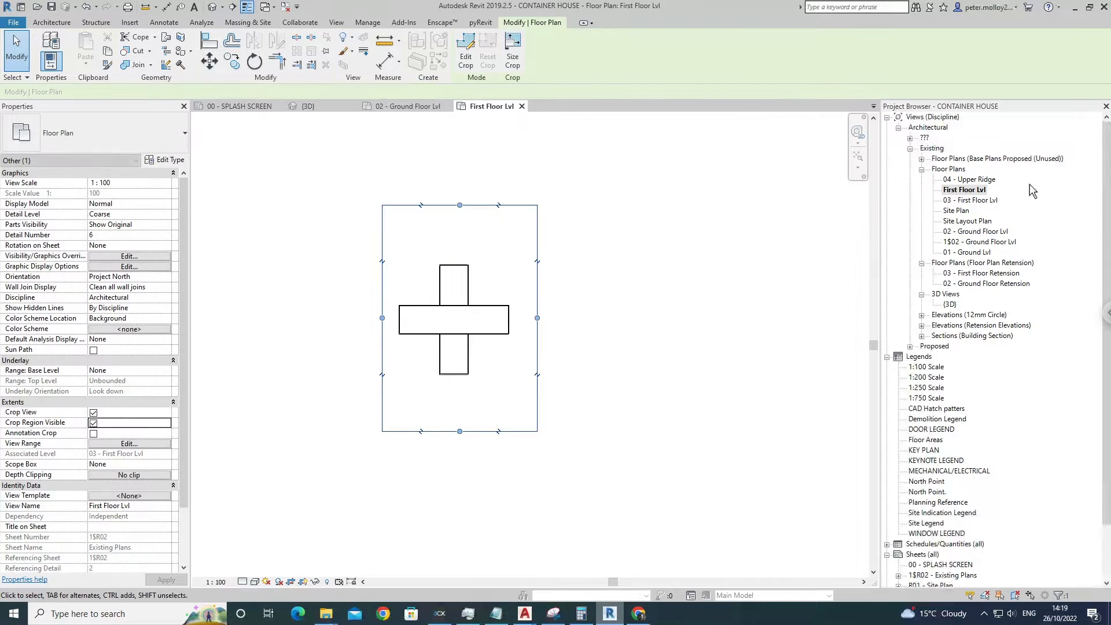
click(633, 292)
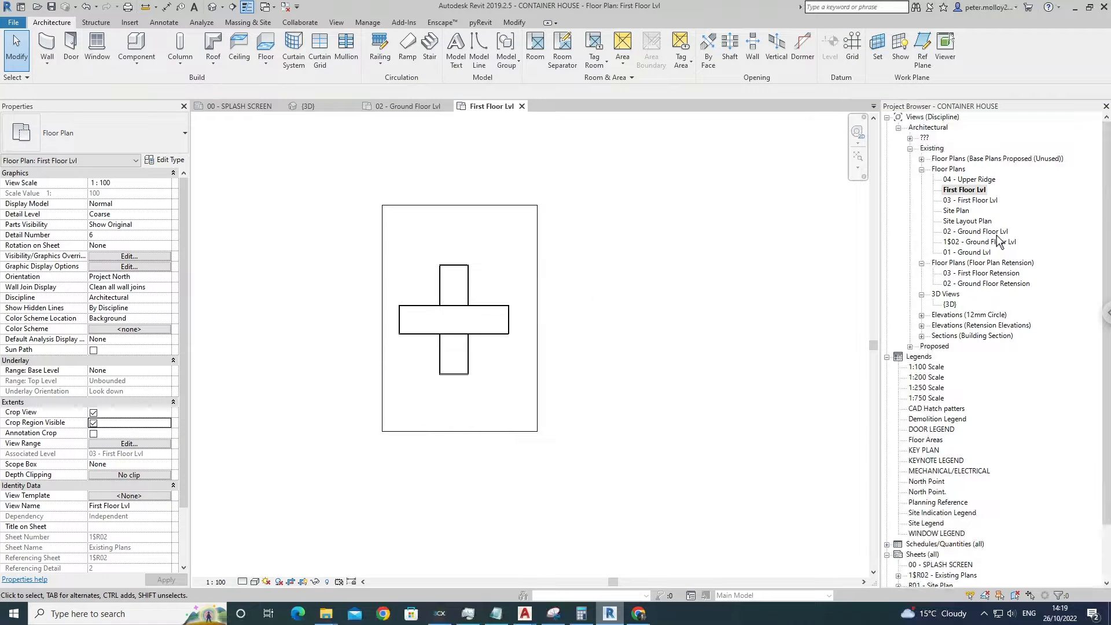
In the 02 - Ground Floor Lvl plan, place a Windows_Sgl_Plain 1810x910mm window centred in the container's upper end wall.
double_click(977, 232)
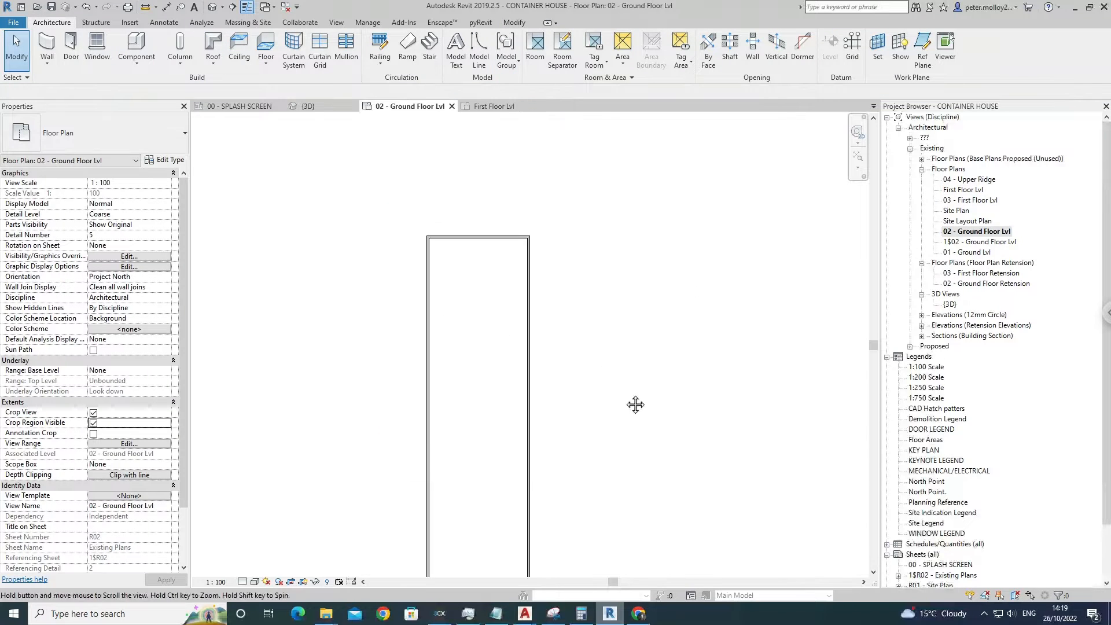
middle_drag(613, 368, 616, 283)
scroll(616, 283, up, 1)
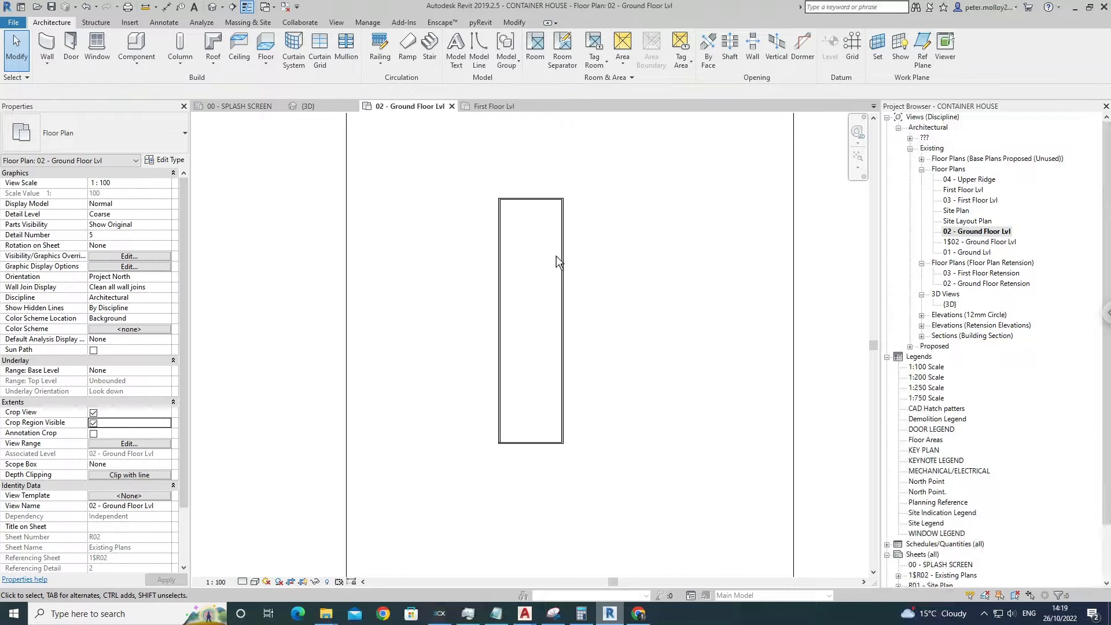
scroll(557, 256, up, 3)
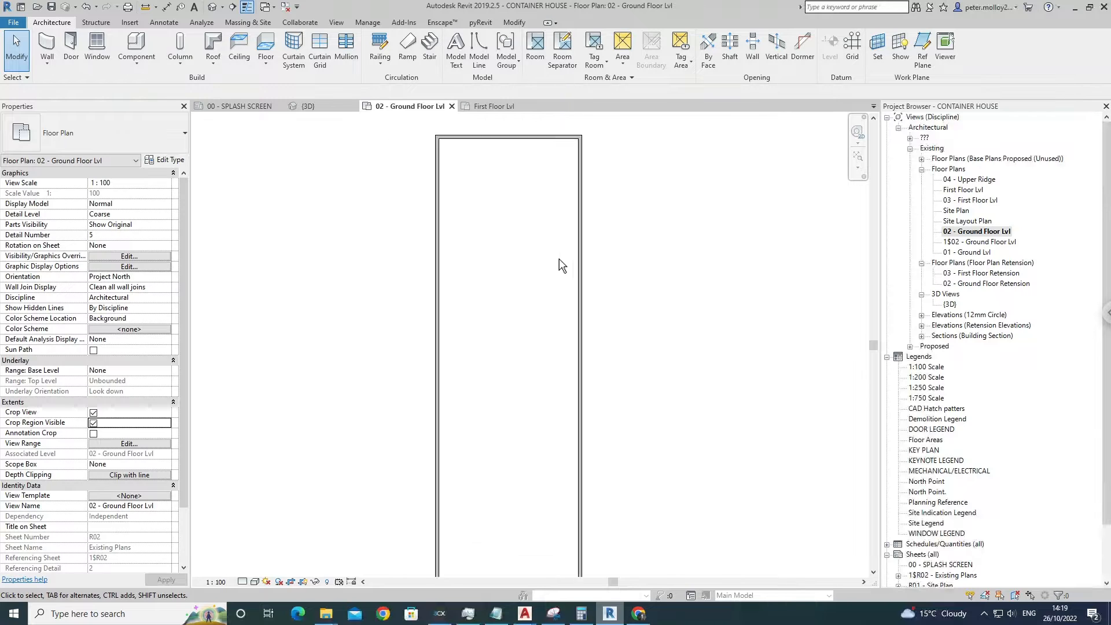
click(96, 46)
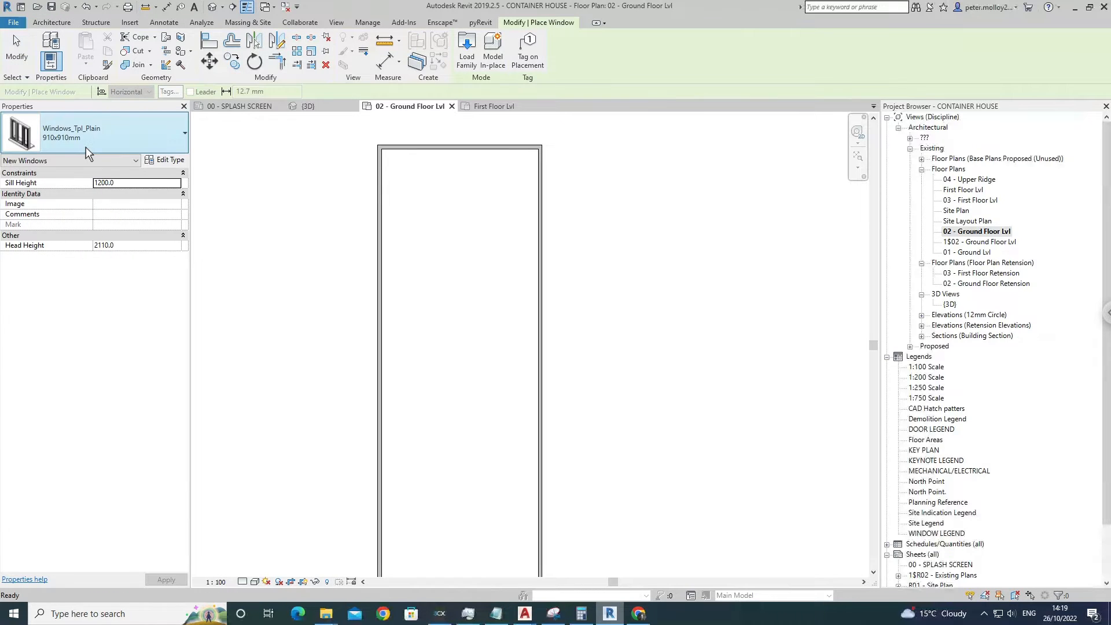
click(86, 147)
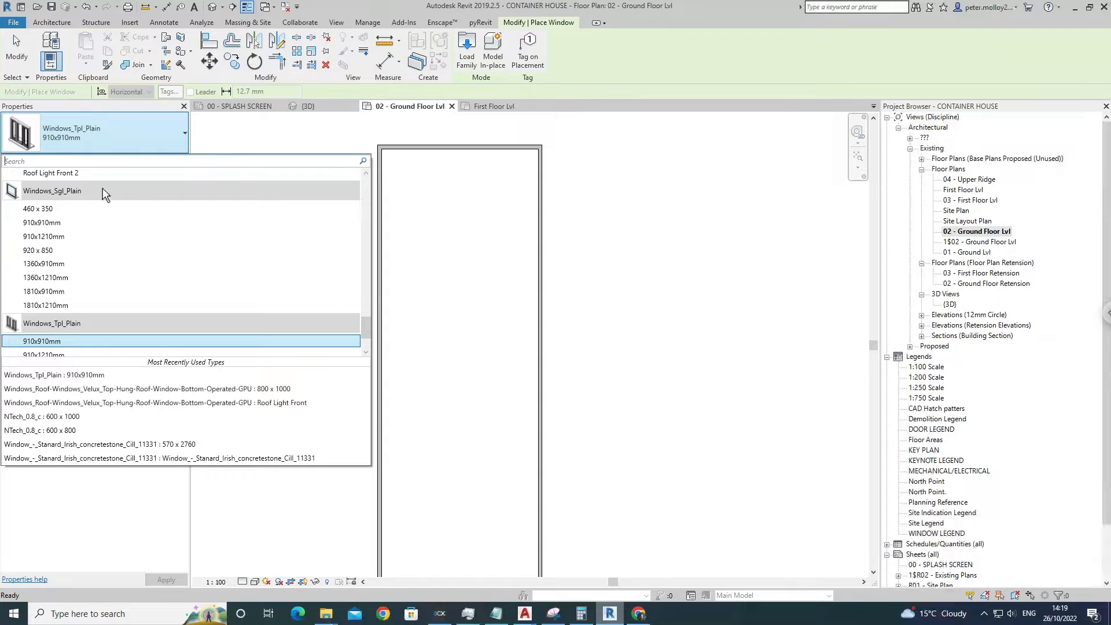
click(64, 293)
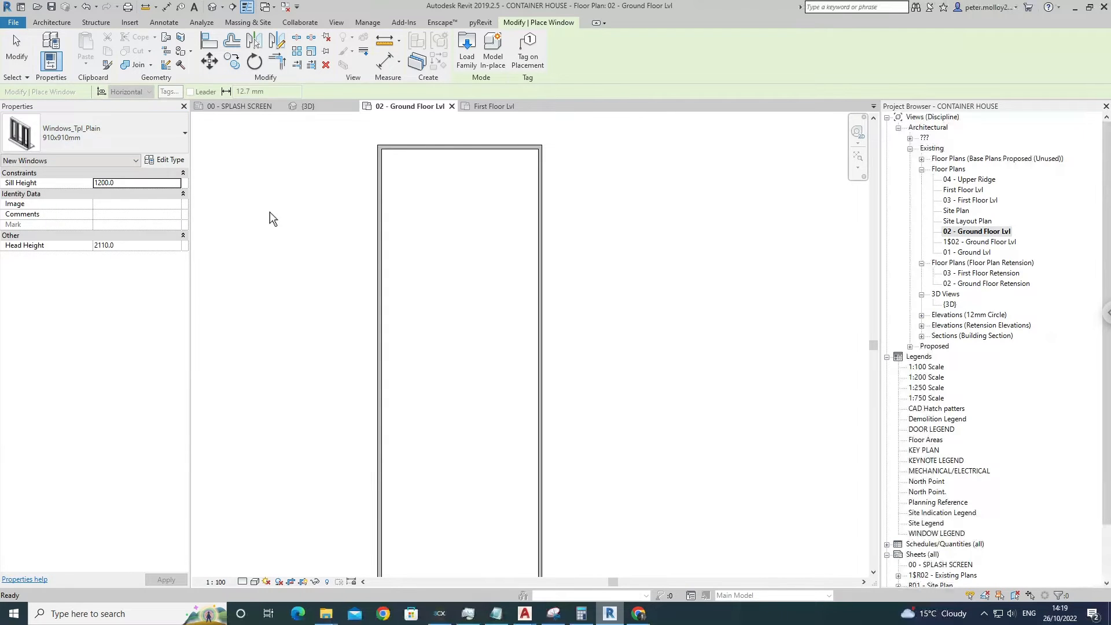
click(468, 153)
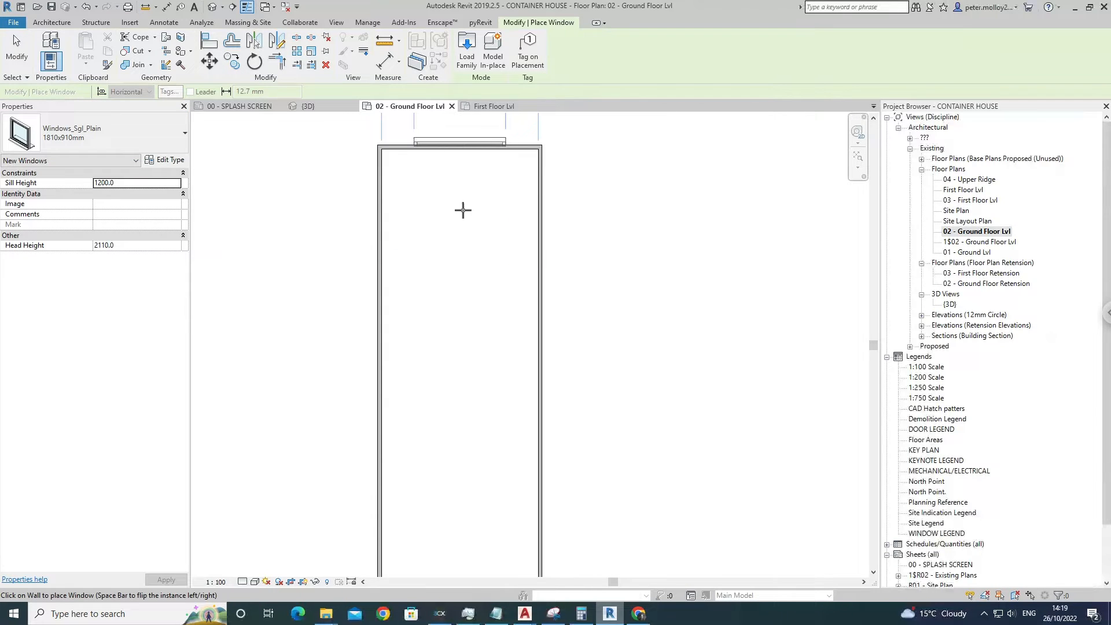
key(Escape)
key(Escape)
Select the new window in the lower container's end wall in the 3D view and face it from the back.
click(458, 149)
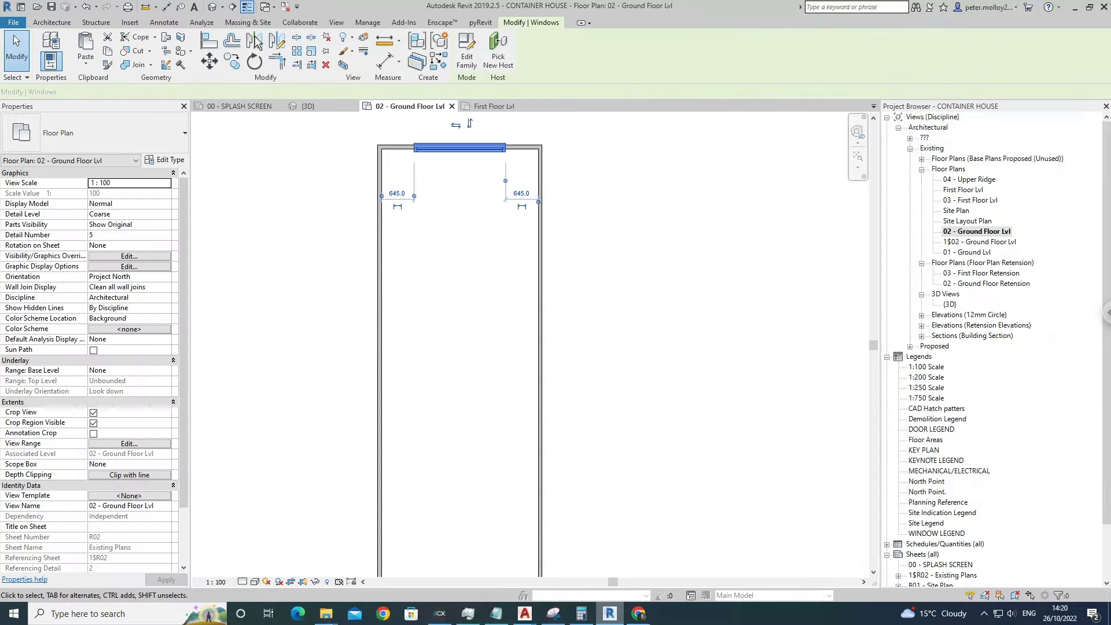
click(212, 6)
shift+middle_drag(557, 323, 654, 347)
scroll(535, 273, up, 2)
click(529, 269)
key(Escape)
click(516, 265)
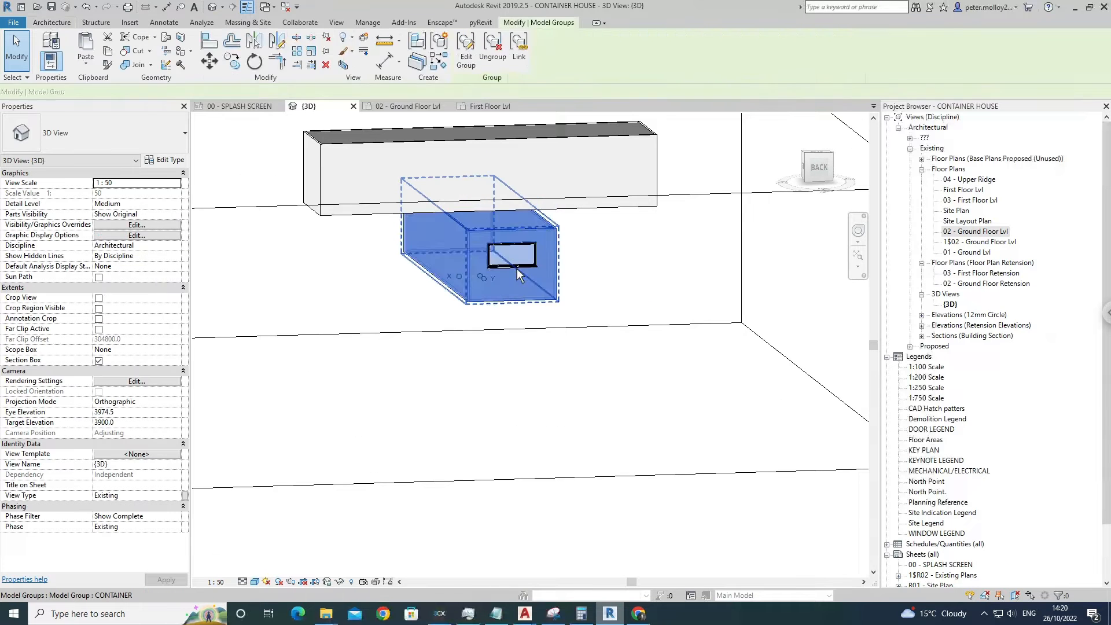
key(Escape)
click(518, 262)
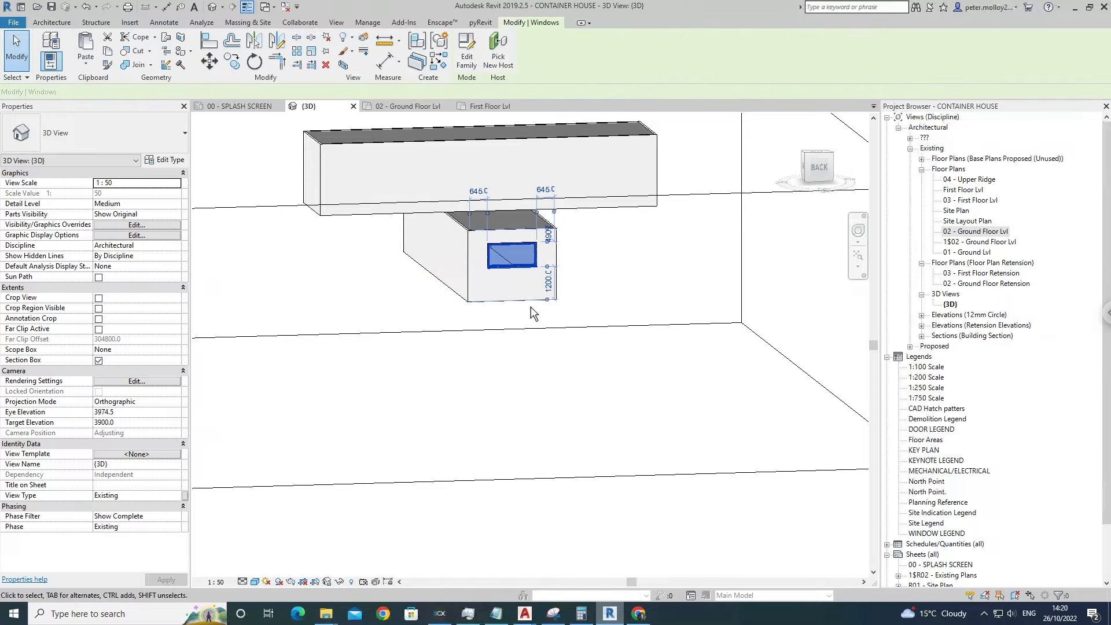
shift+middle_drag(518, 261, 672, 254)
click(821, 168)
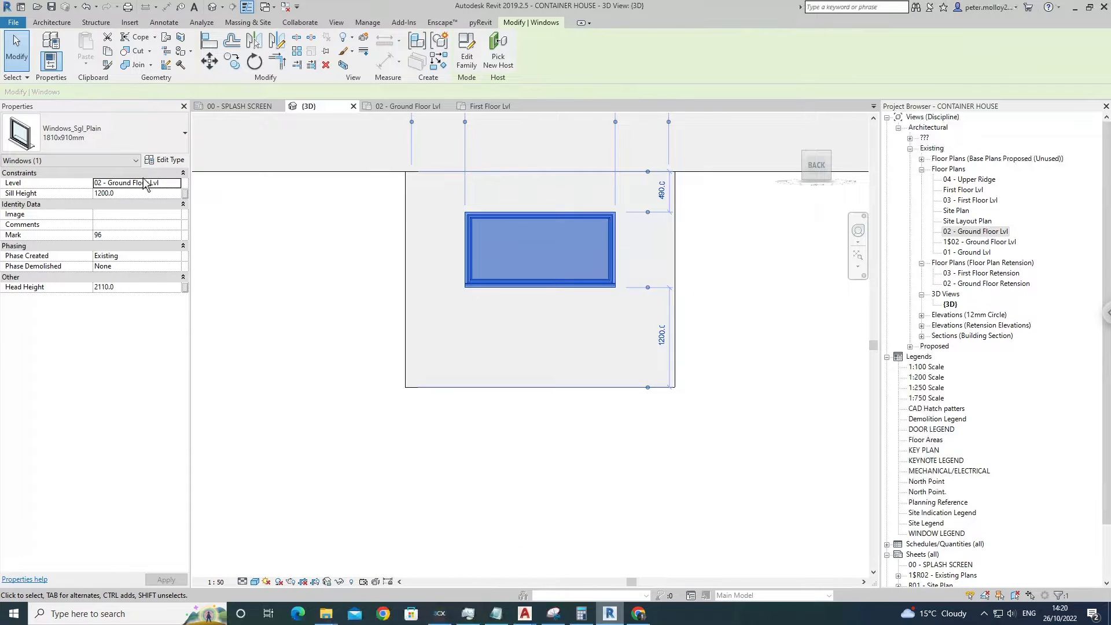
Change the selected window's type to Schueco_AWS-90-BS-SI+_Family-01, Type 1.
click(127, 147)
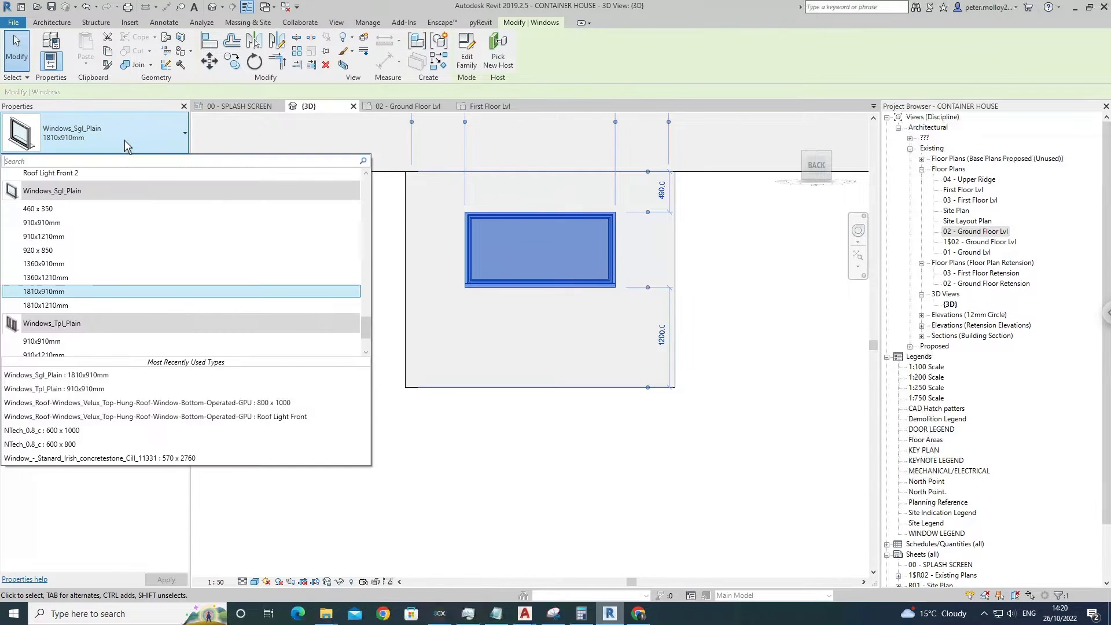
click(128, 147)
click(154, 149)
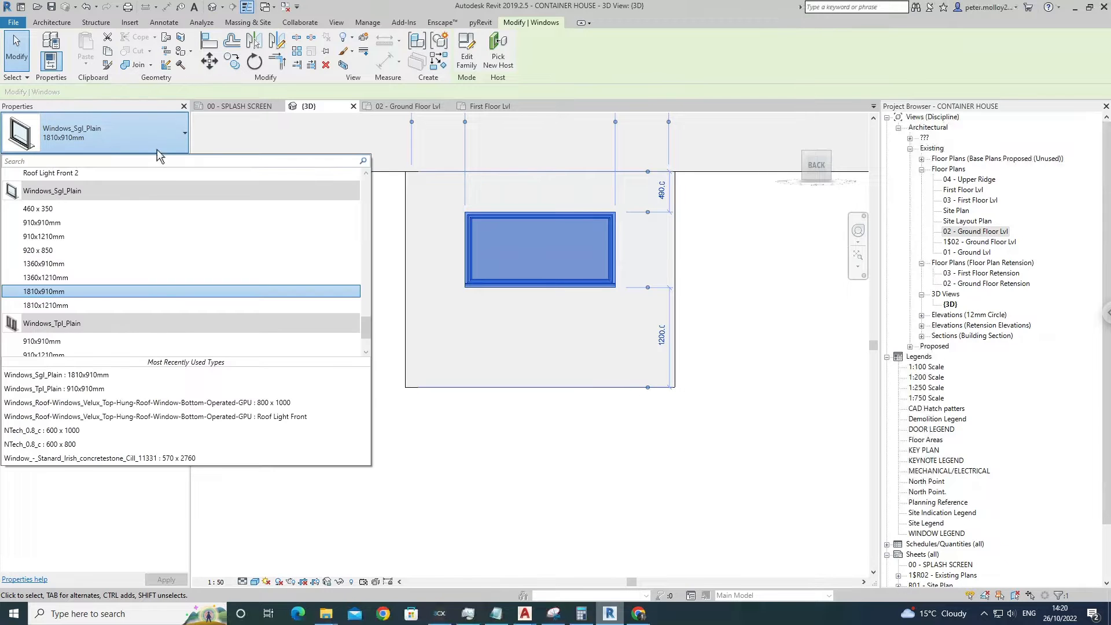
click(158, 148)
click(158, 148)
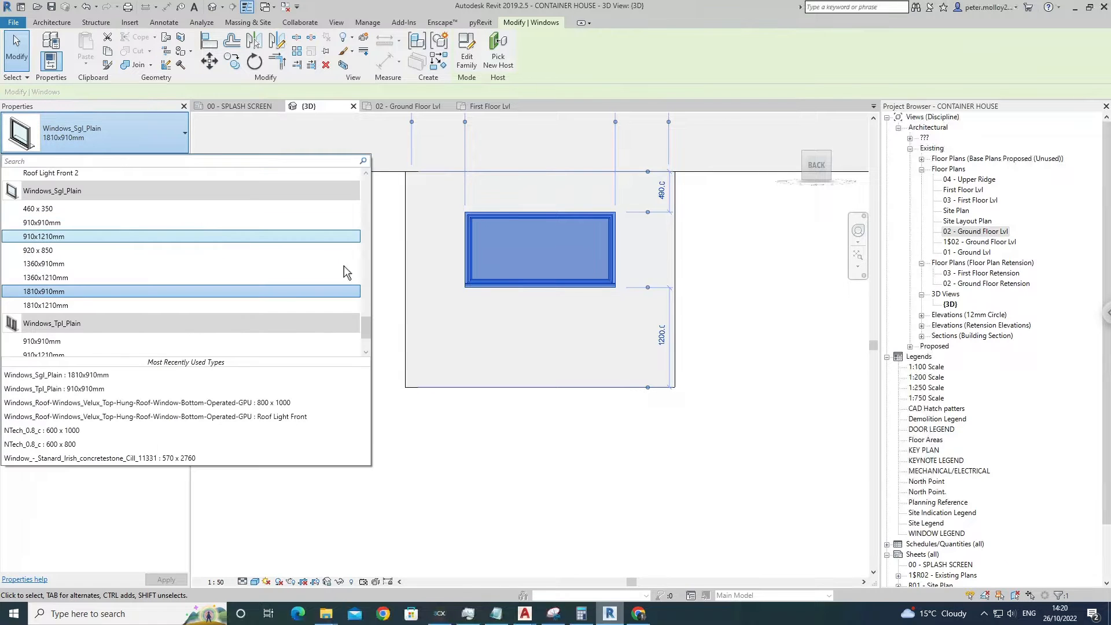
scroll(360, 293, down, 1)
drag(365, 335, 367, 234)
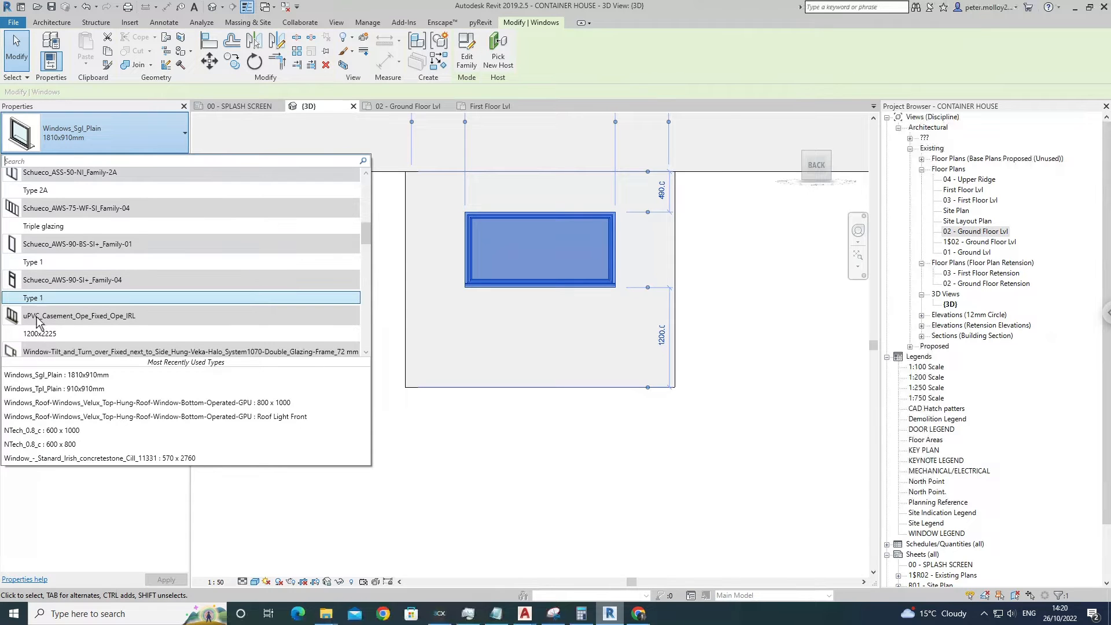
click(36, 265)
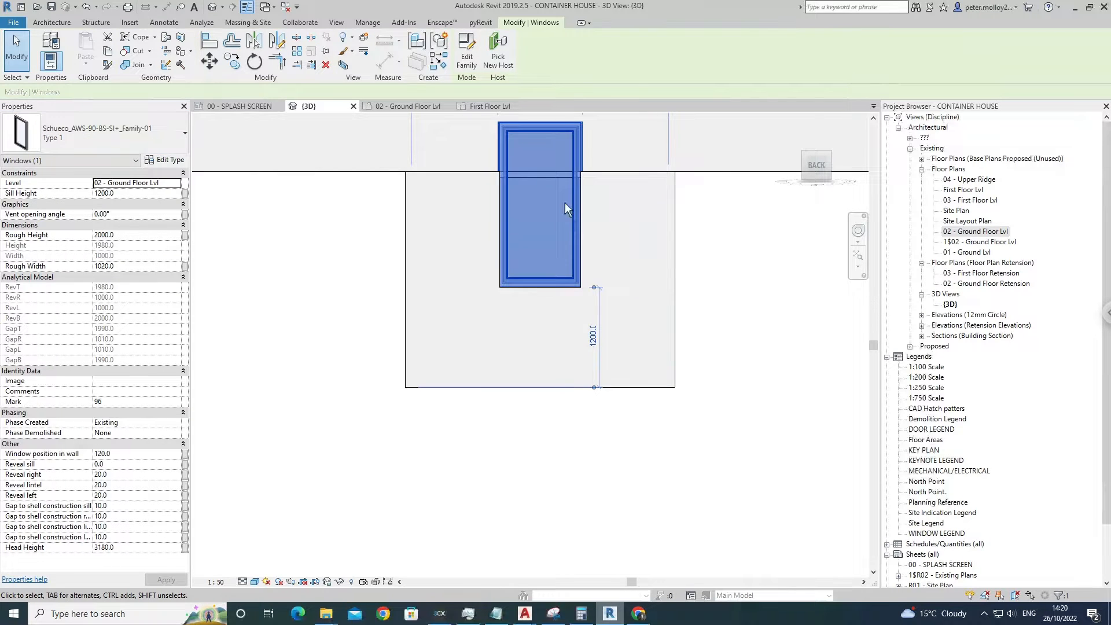
Set the selected window's Rough Height to 3000.
click(143, 235)
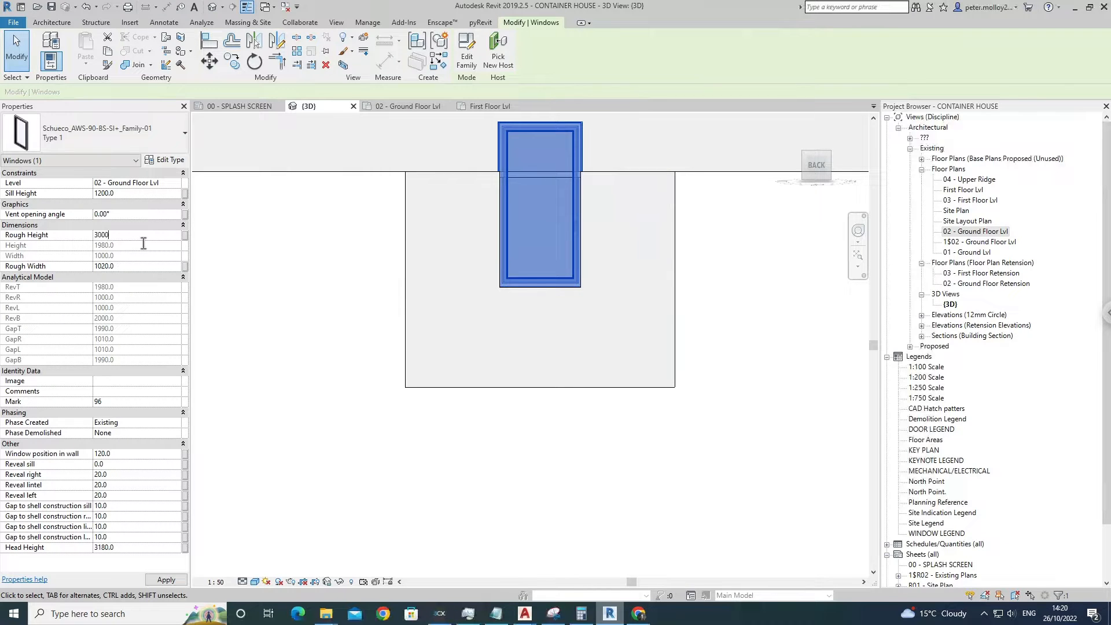
text(3000)
key(Return)
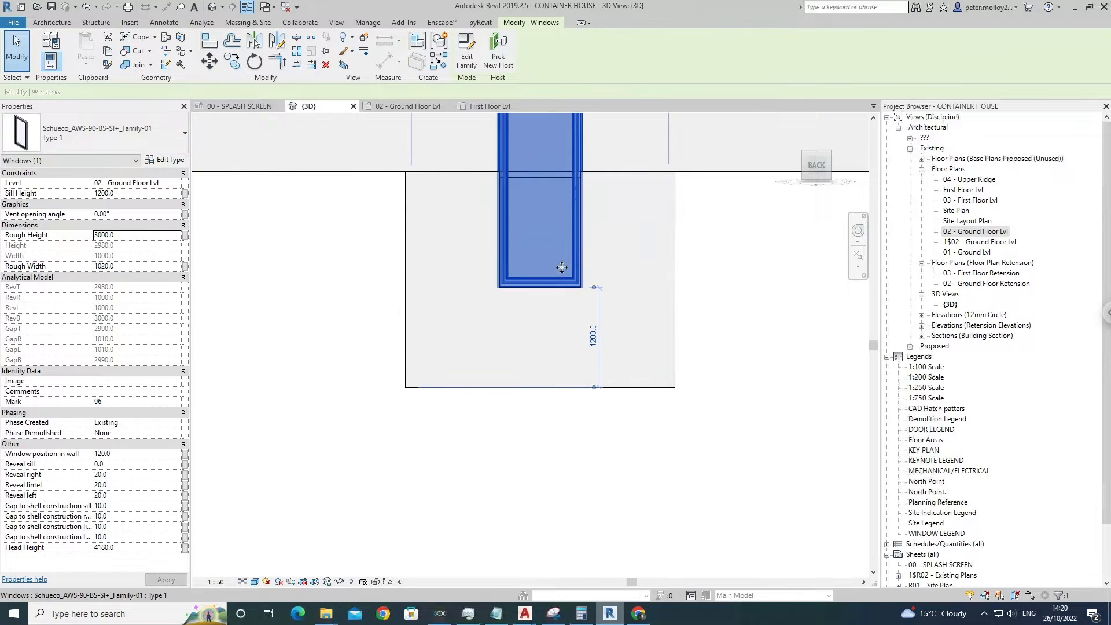
Set the window's Rough Height and Rough Width both to 2500.
scroll(562, 267, down, 3)
click(136, 244)
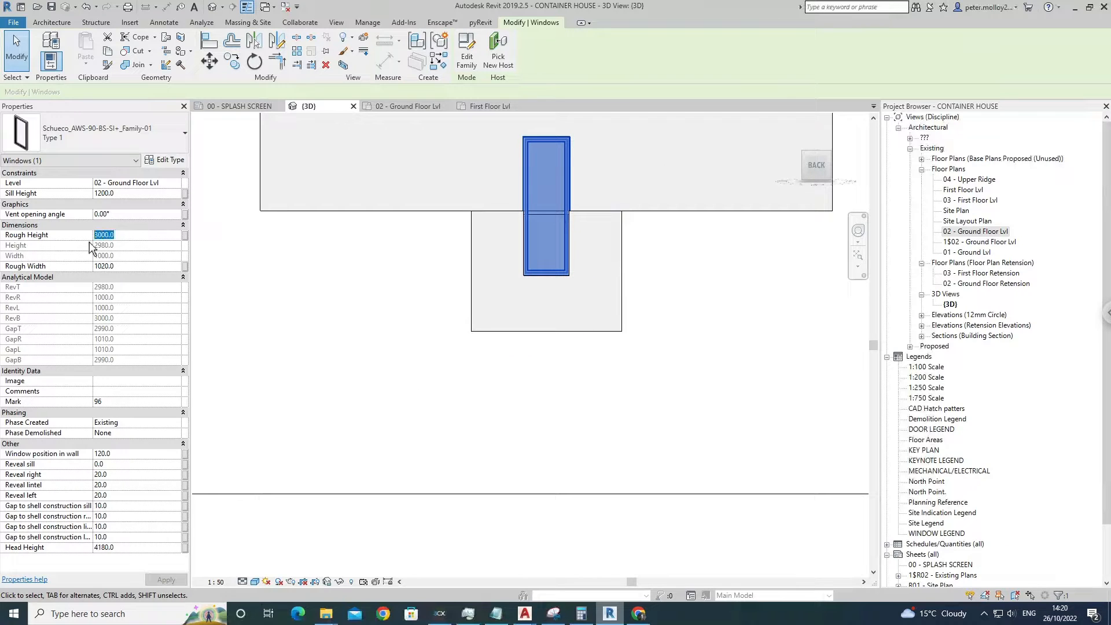
click(135, 272)
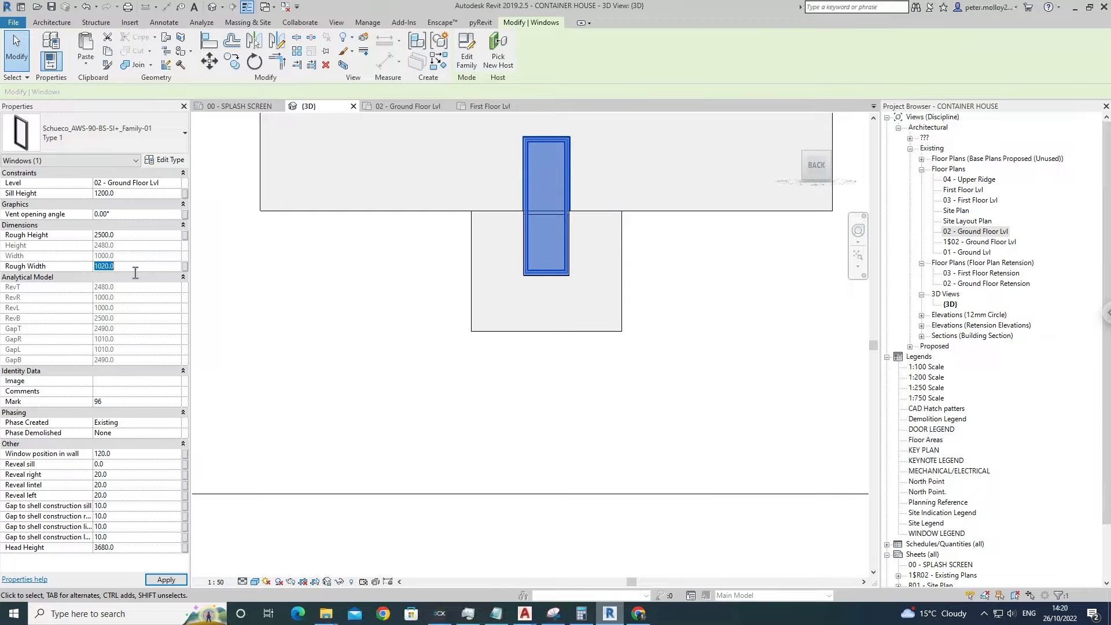
key(Return)
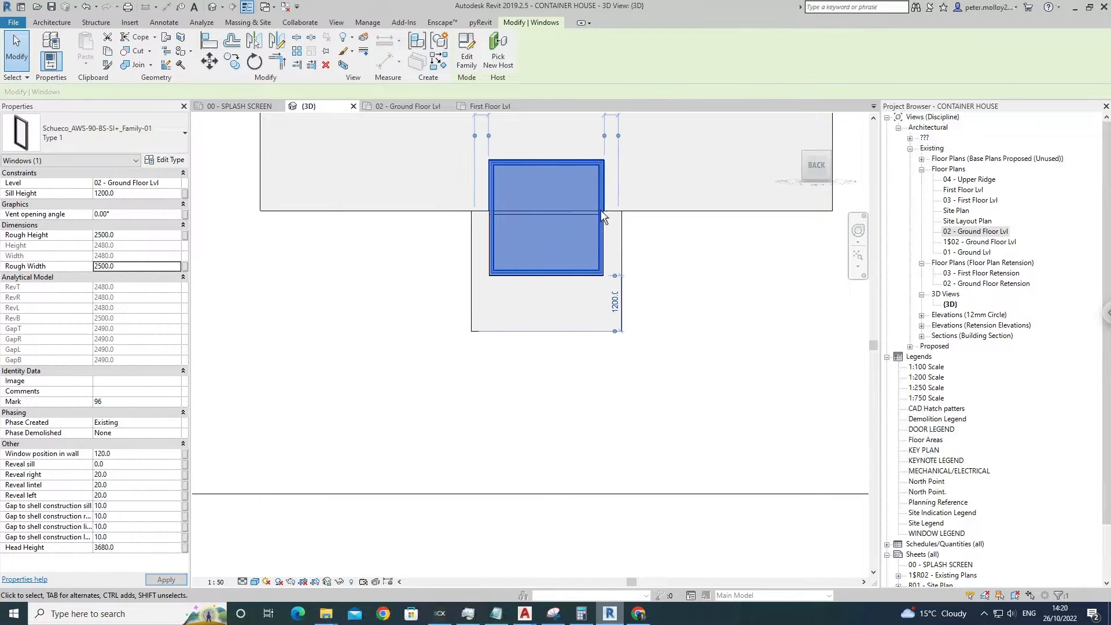
Move the selected window straight down 1100 mm in the lower container's end wall, aligning it near the wall's base.
key(m)
key(v)
scroll(499, 271, up, 2)
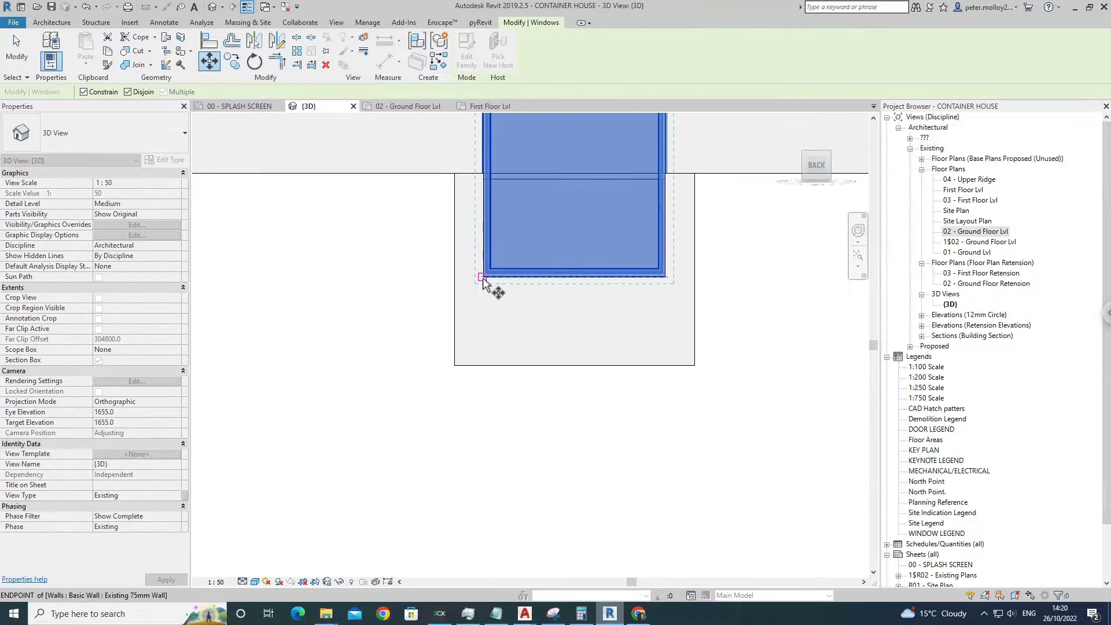
click(485, 277)
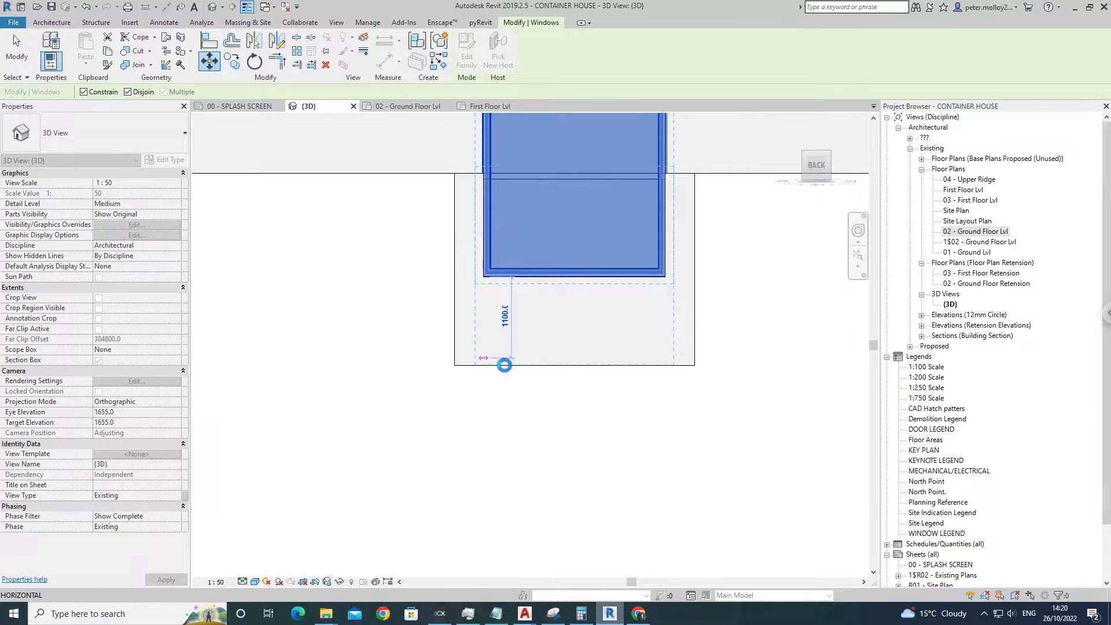
click(504, 365)
scroll(623, 243, down, 2)
key(Escape)
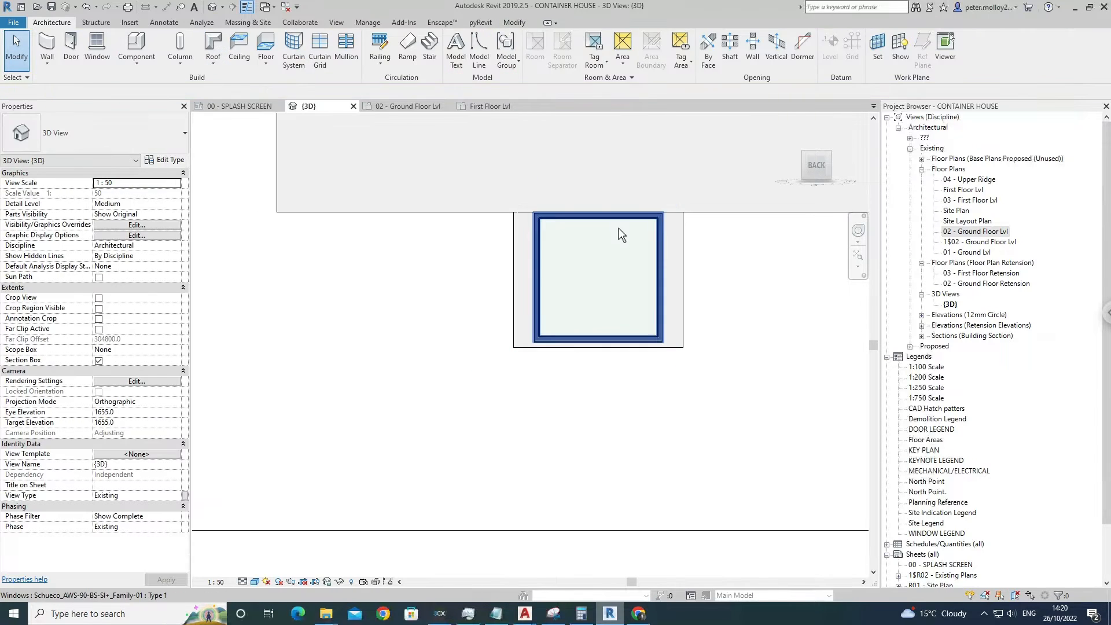
Set the end wall window's Rough Height and Rough Width both to 2300.
click(619, 229)
click(135, 235)
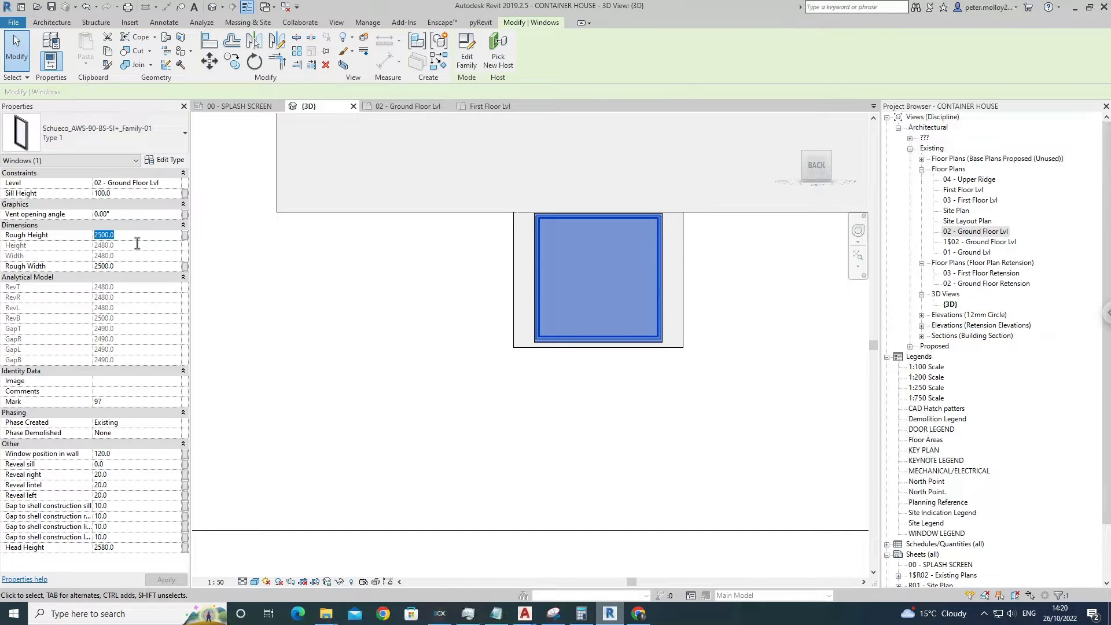
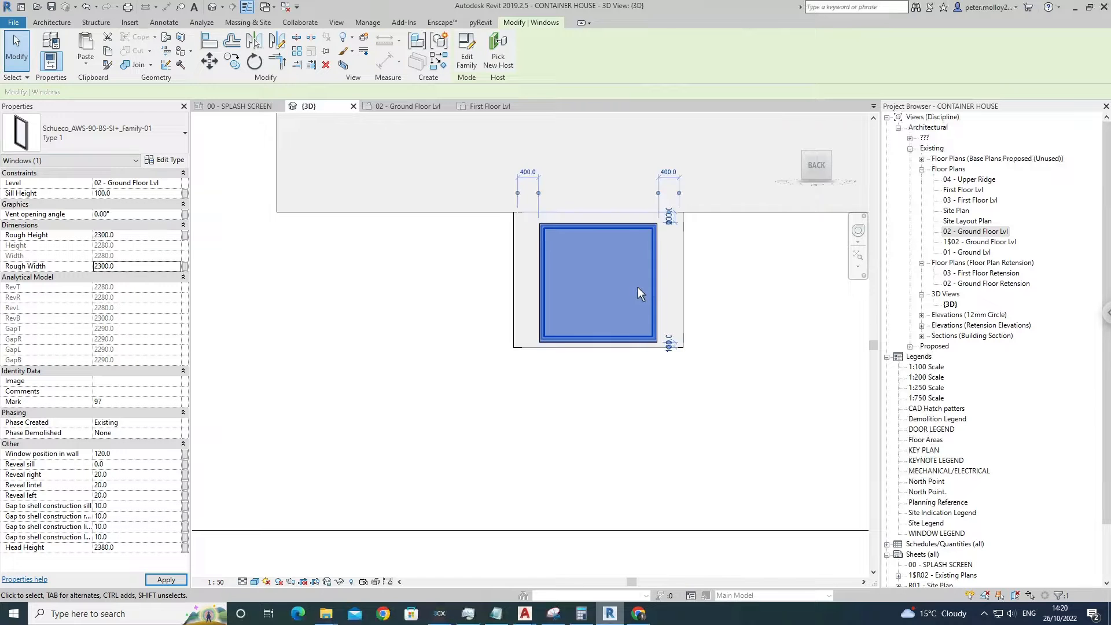
click(696, 301)
Move the end wall window straight up 100 mm, giving it a sill height of 200.
click(659, 260)
scroll(659, 261, up, 3)
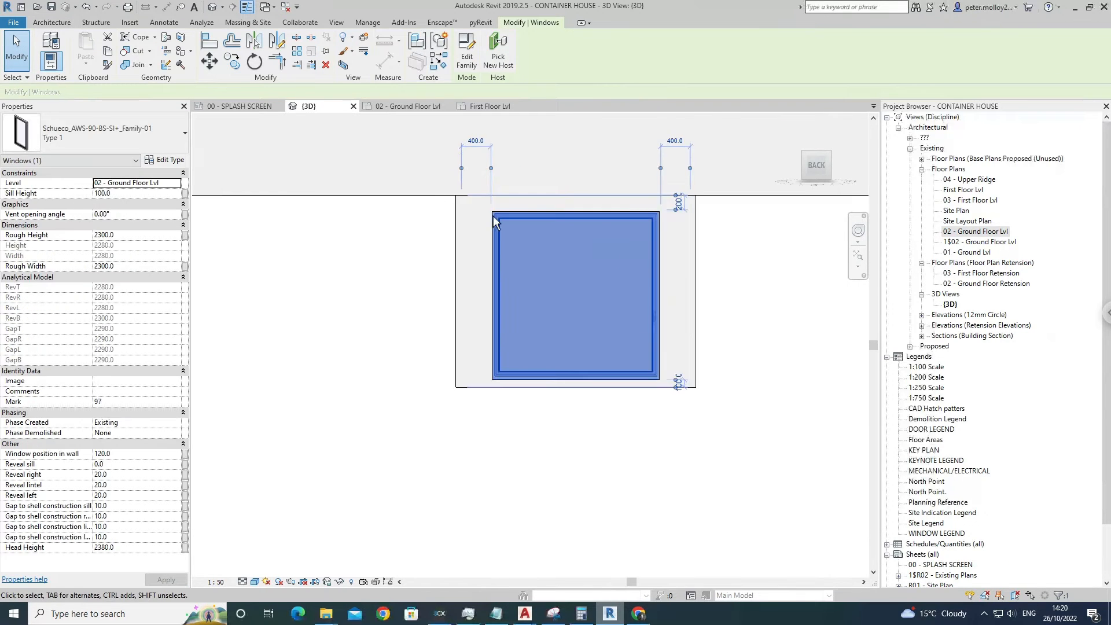
click(209, 60)
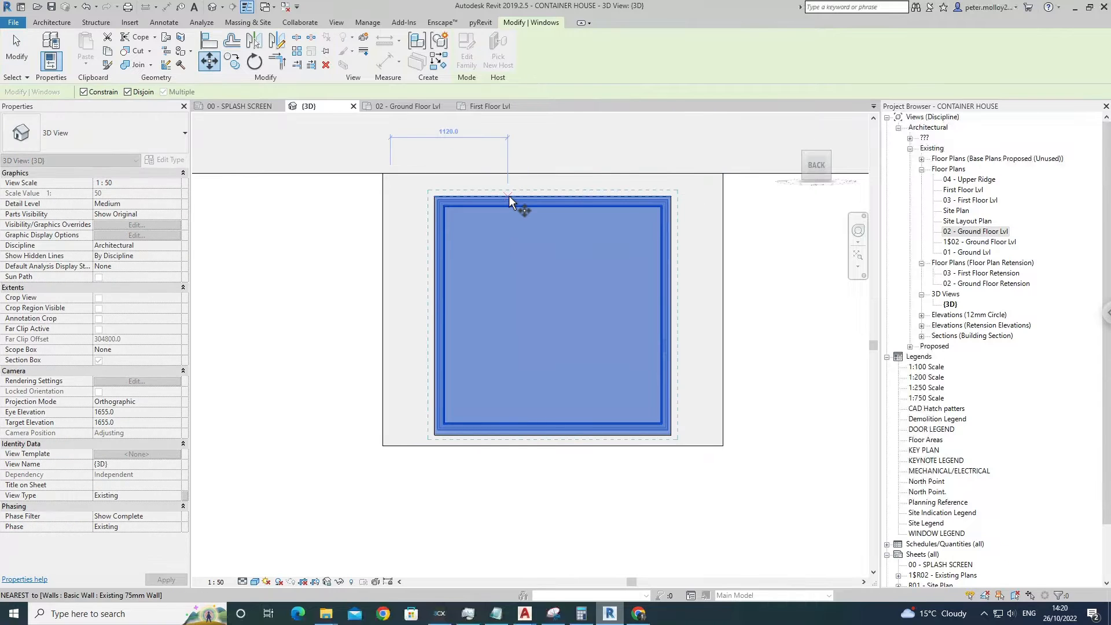
click(509, 196)
click(516, 193)
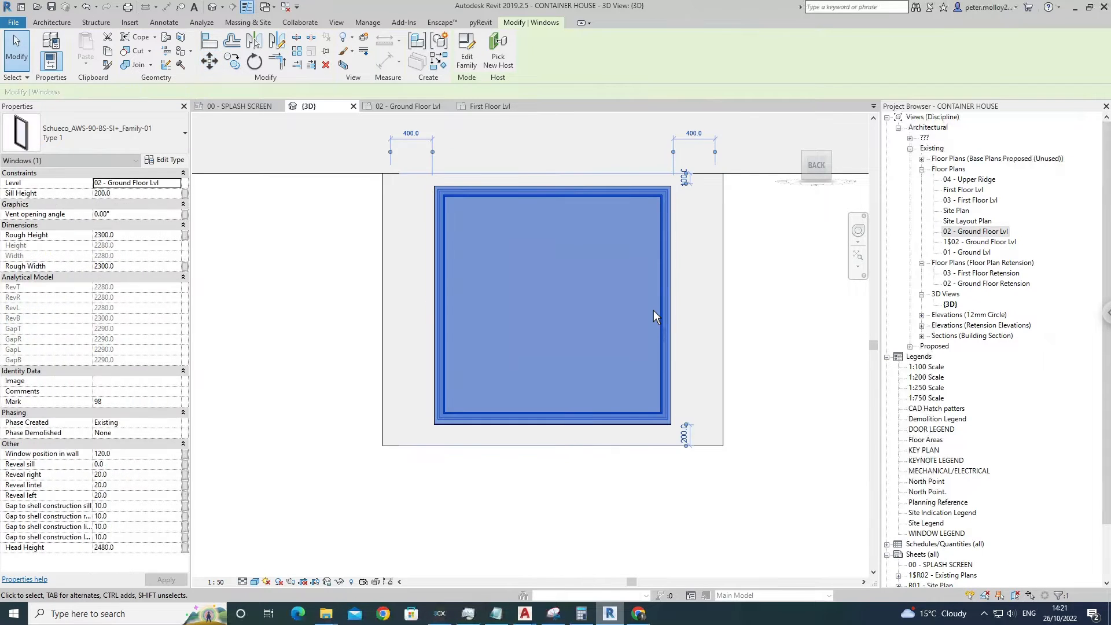
click(655, 310)
Set the lower container window's Rough Height and Rough Width both to 2000.
scroll(654, 313, down, 5)
shift+middle_drag(673, 359, 651, 319)
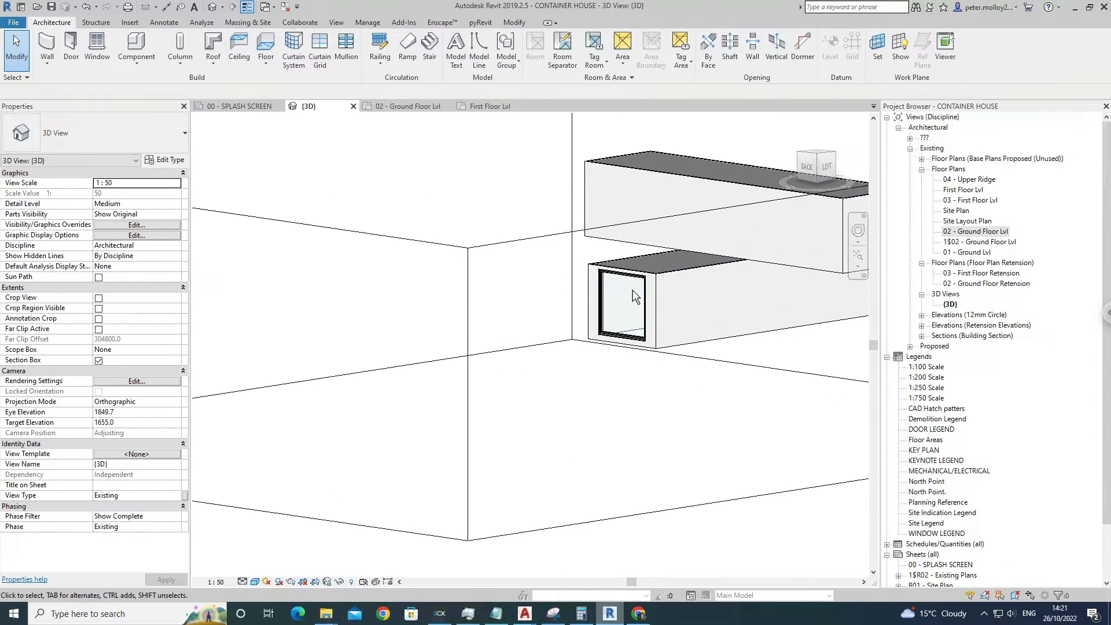
click(634, 297)
scroll(761, 342, down, 2)
middle_drag(744, 349, 770, 331)
scroll(521, 345, up, 1)
shift+middle_drag(521, 348, 464, 345)
scroll(475, 343, up, 1)
click(133, 236)
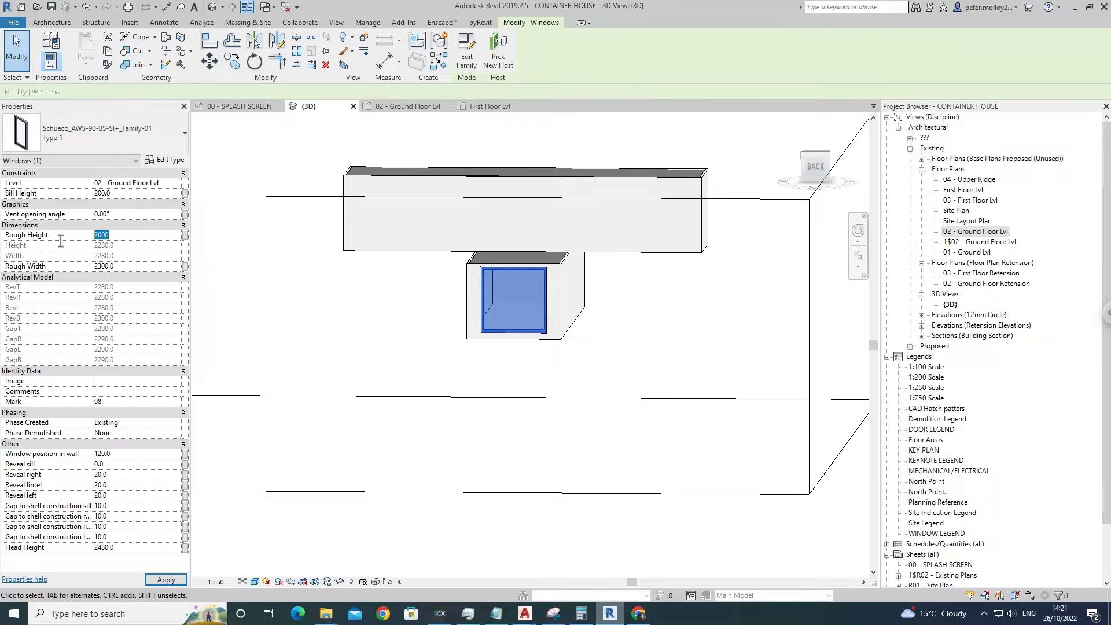
key(Tab)
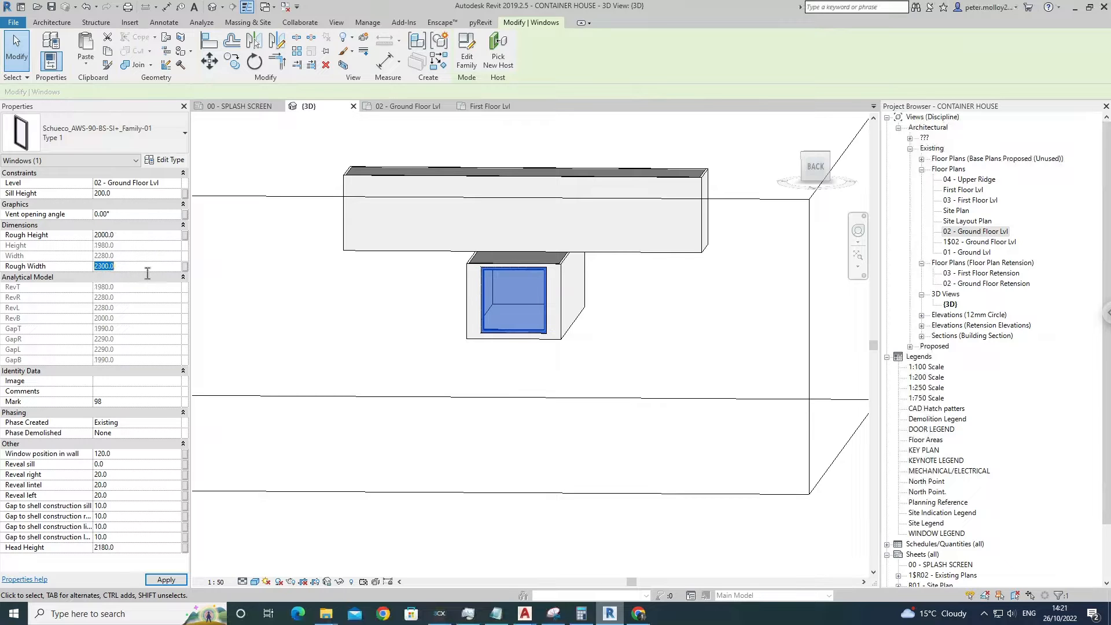
click(577, 297)
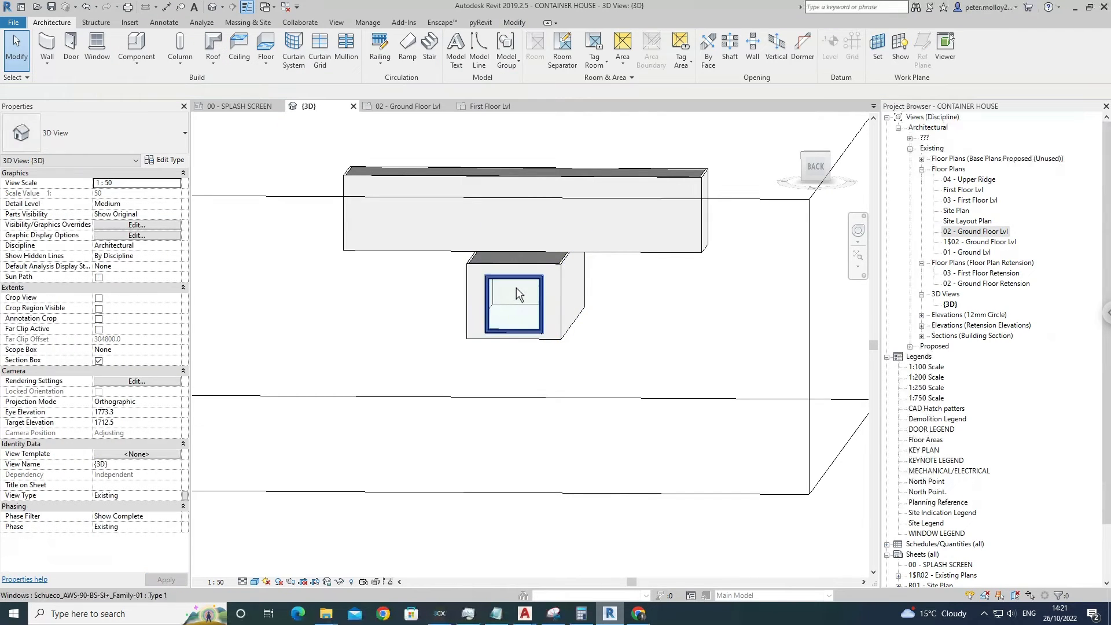
Select the end window itself, not the container group around it, and examine its properties.
click(566, 325)
shift+middle_drag(566, 321, 503, 317)
click(655, 317)
shift+middle_drag(654, 319, 579, 362)
scroll(622, 338, down, 3)
scroll(502, 309, up, 2)
click(496, 314)
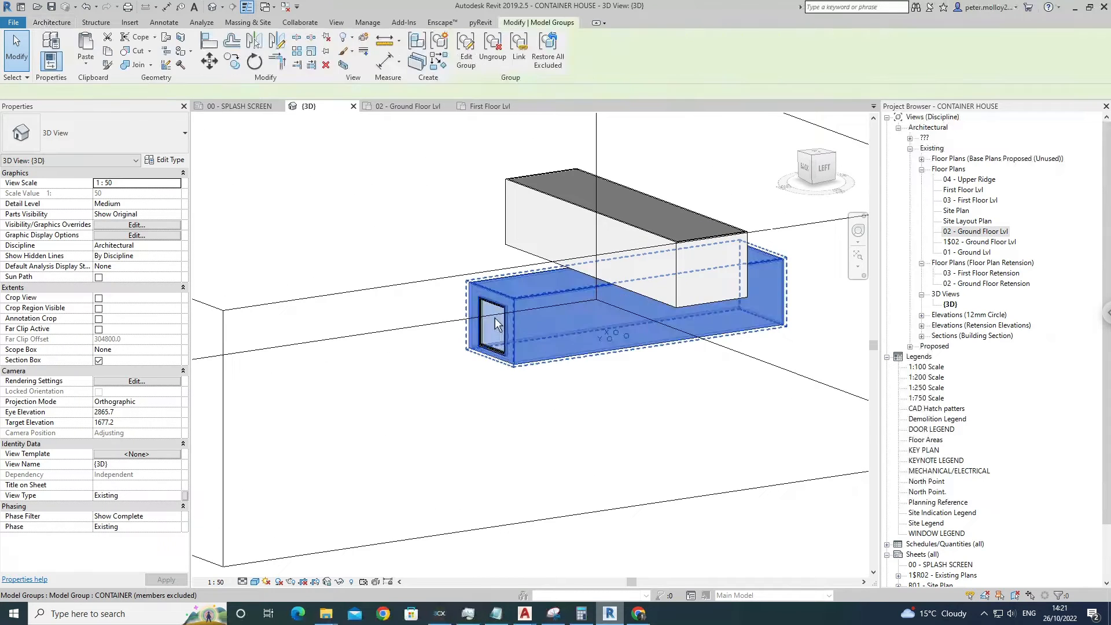
key(Escape)
click(496, 315)
key(Escape)
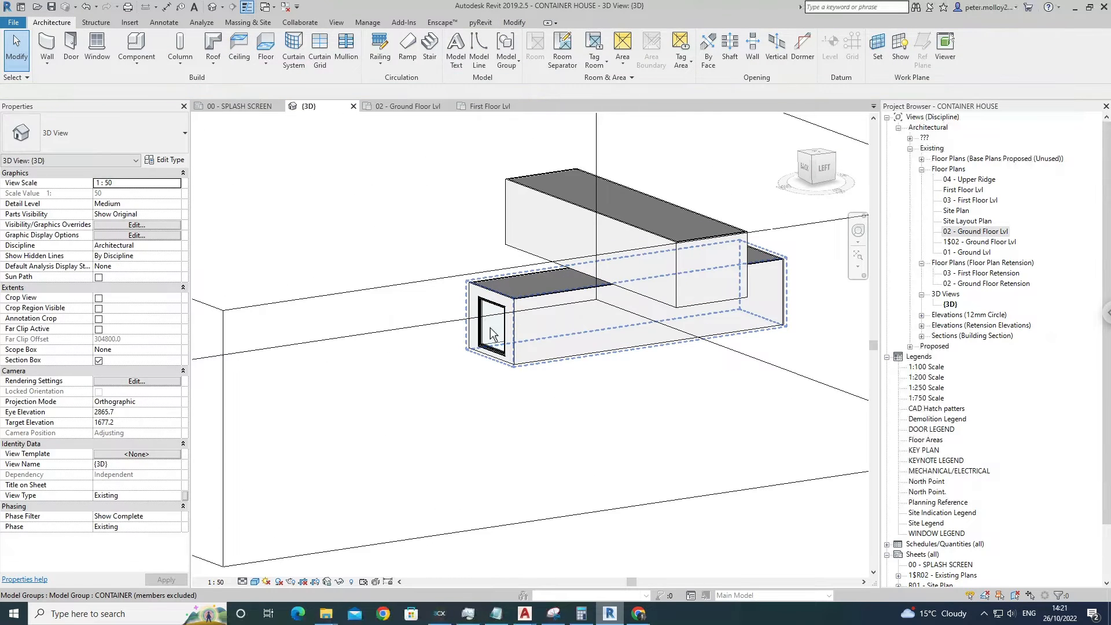
scroll(497, 356, up, 2)
key(Tab)
click(497, 355)
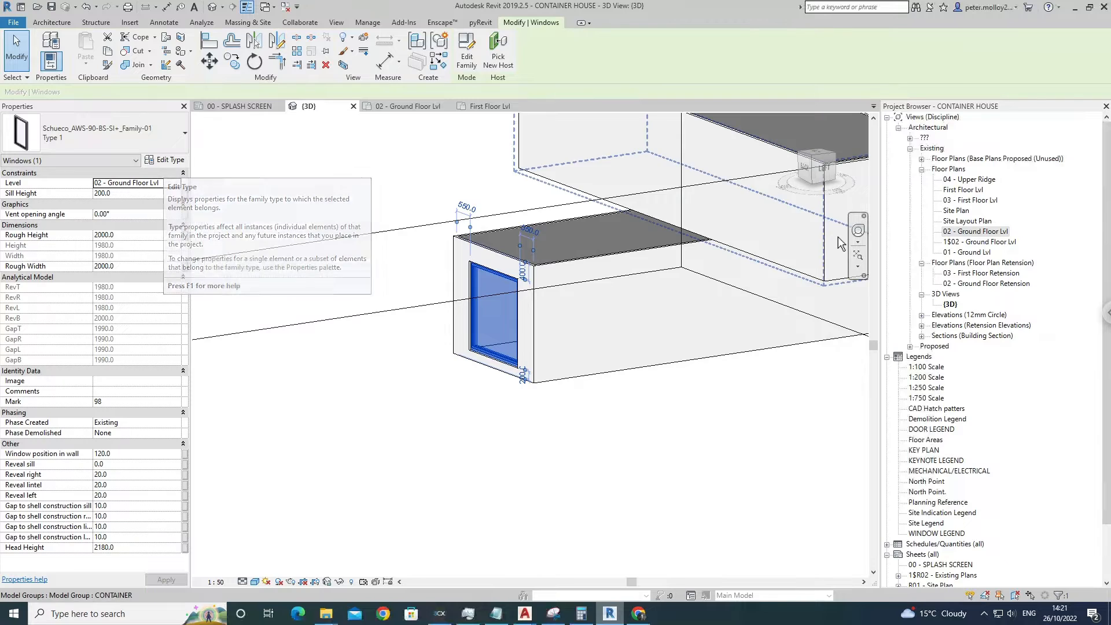
Open the 03 - First Floor Lvl floor plan.
click(972, 200)
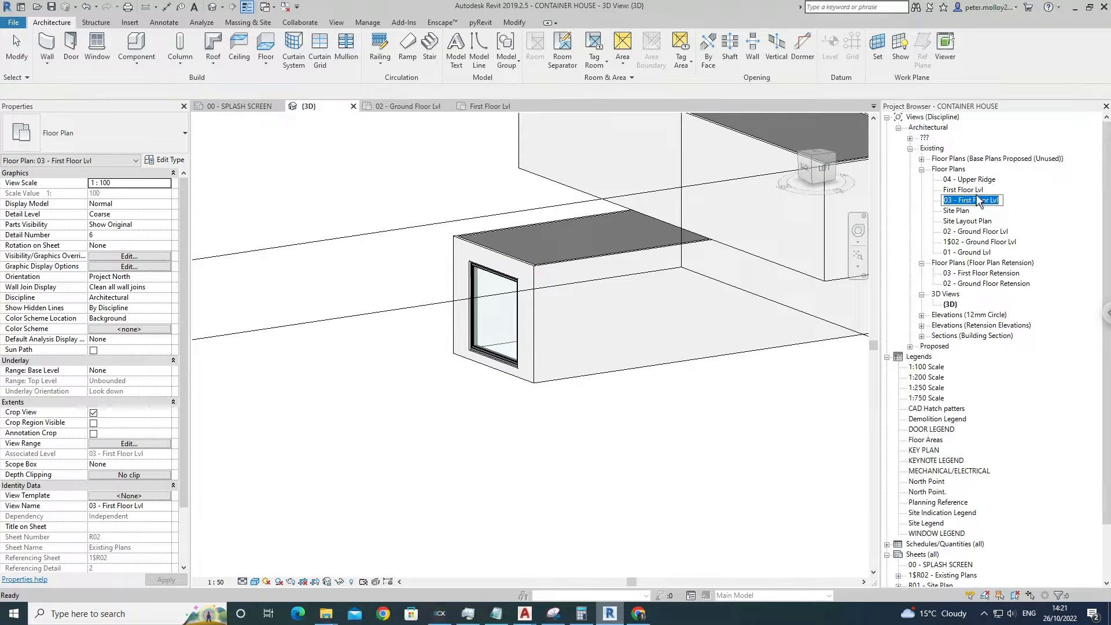
double_click(977, 200)
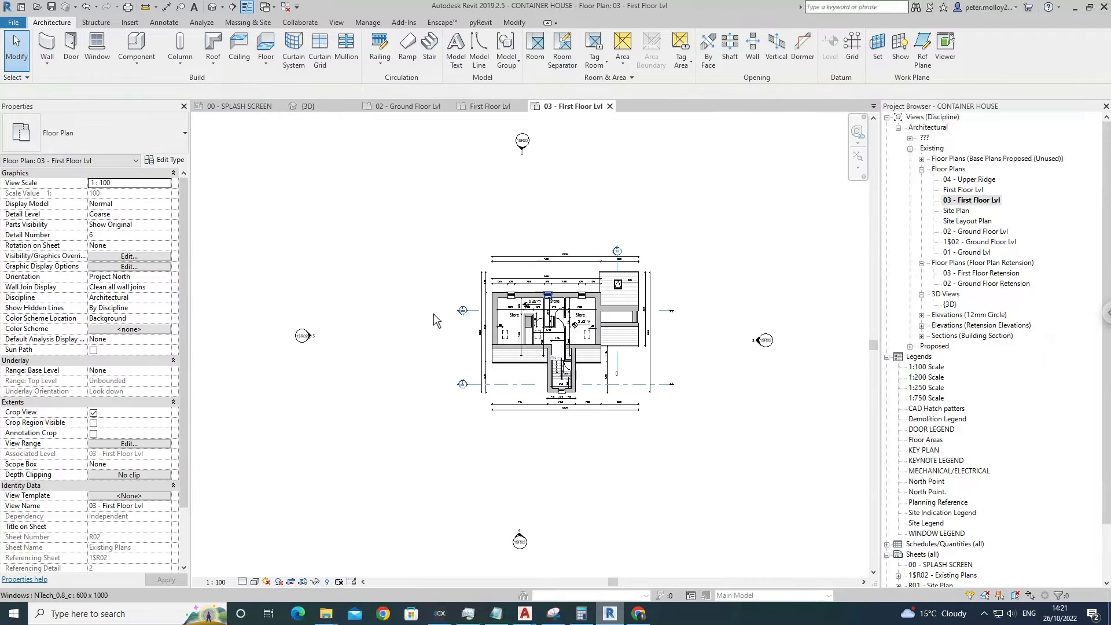
scroll(333, 339, down, 4)
middle_drag(342, 342, 779, 282)
scroll(674, 302, down, 2)
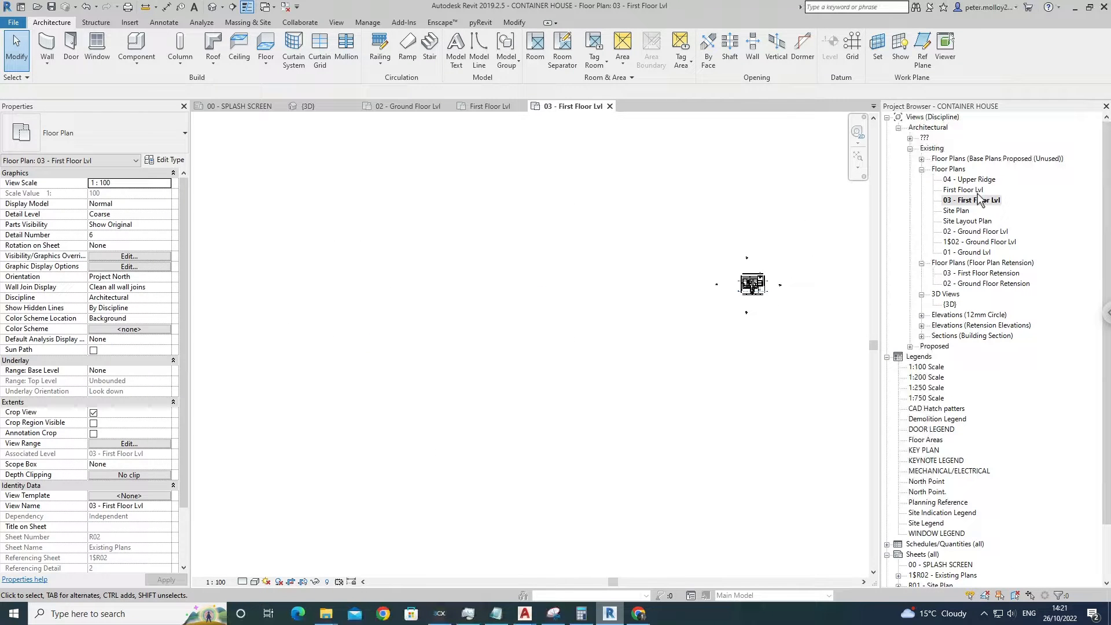
Open the First Floor Lvl plan and start a window of type Schueco_AWS-90-BS-SI+_Family-01, Type 1.
double_click(976, 190)
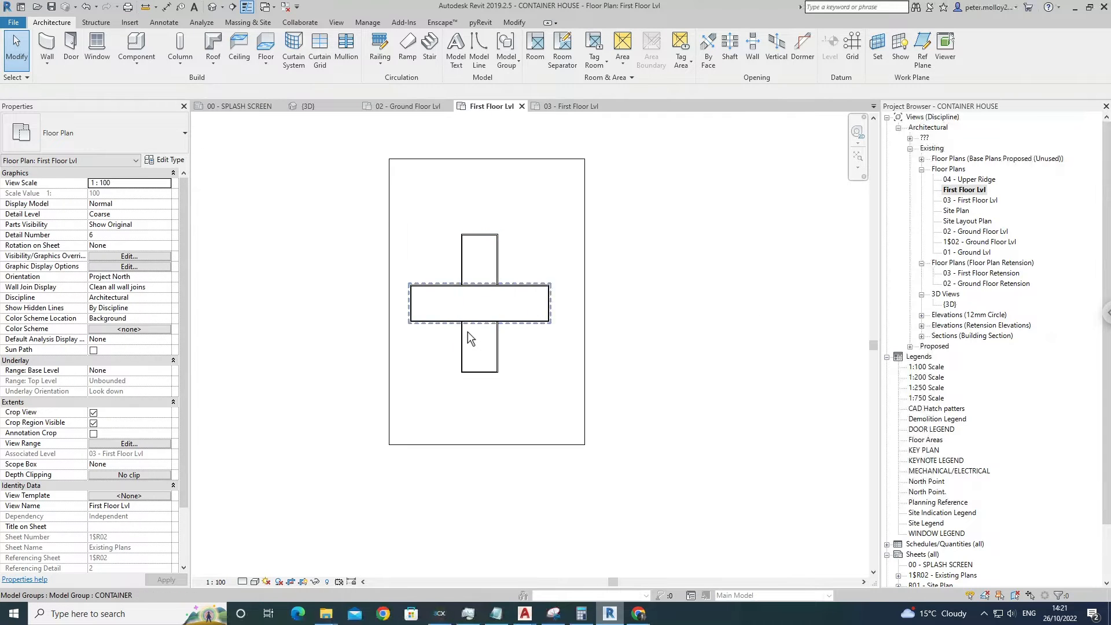
scroll(468, 331, up, 5)
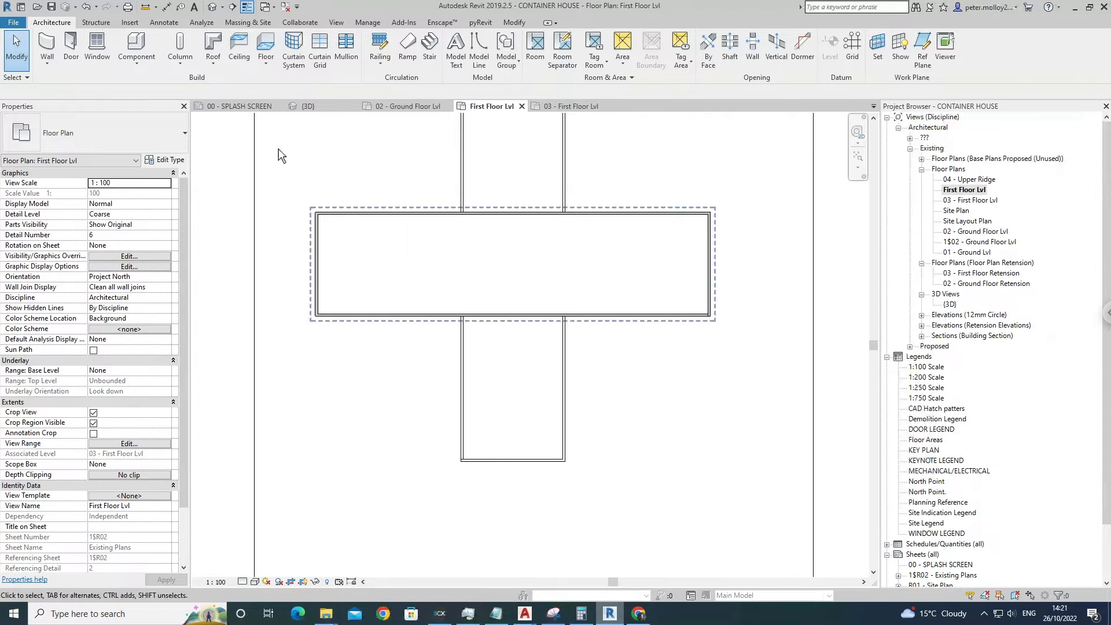
click(104, 51)
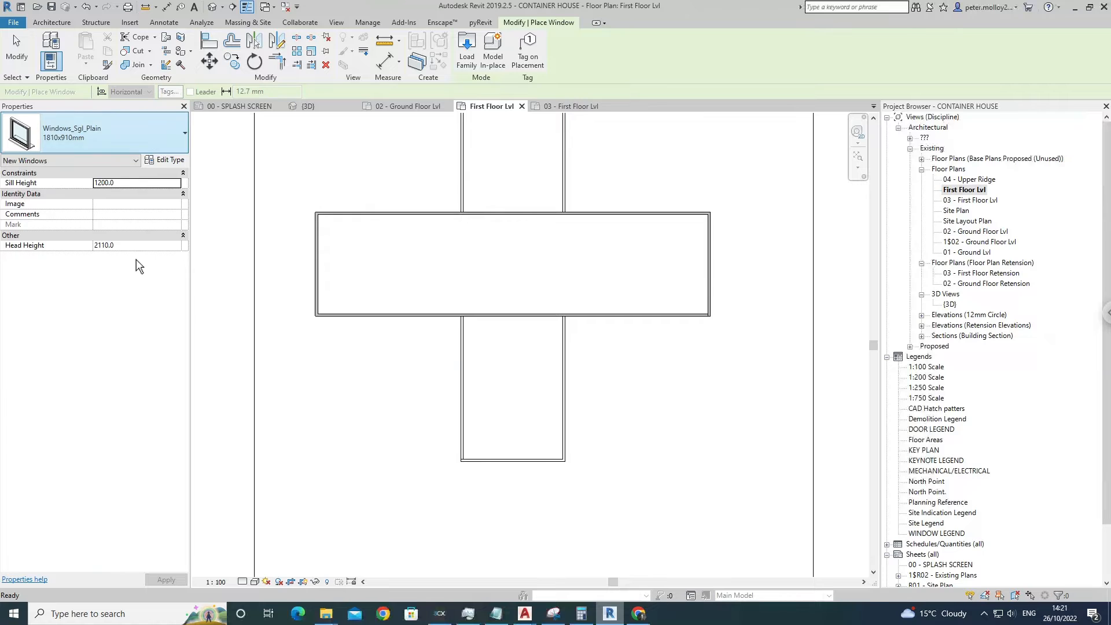
scroll(135, 266, up, 5)
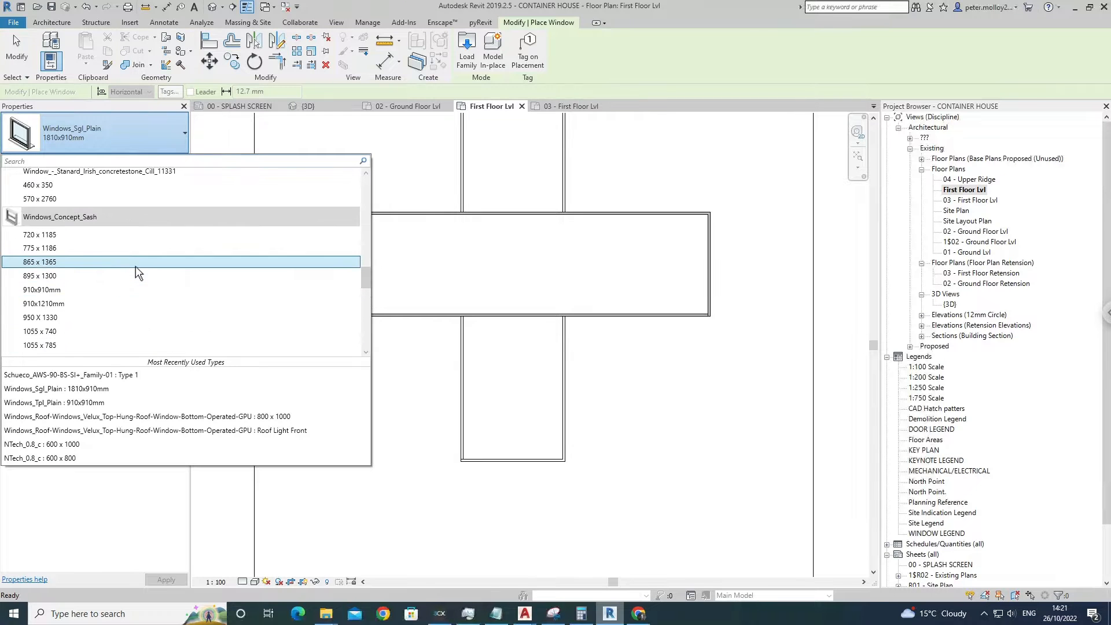
scroll(136, 266, up, 6)
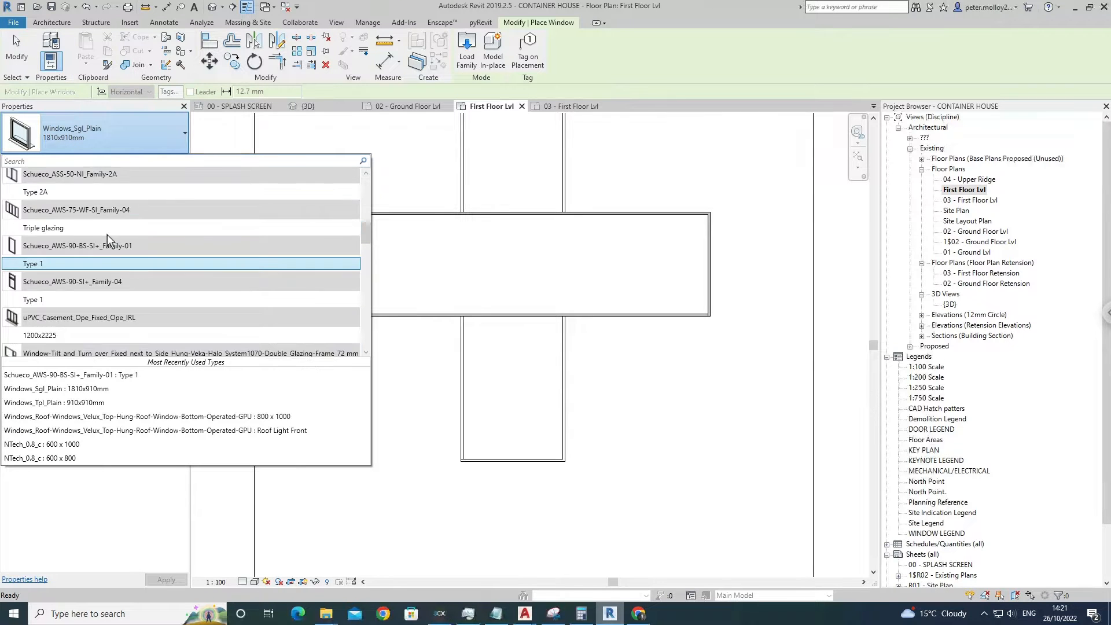
click(50, 264)
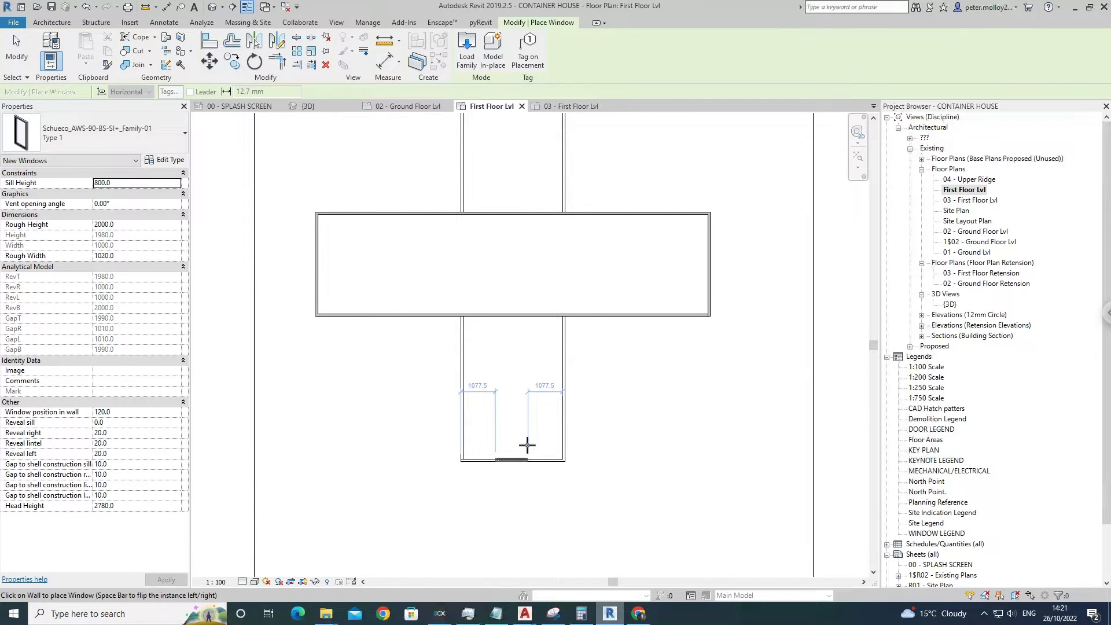
click(527, 445)
key(Escape)
key(Escape)
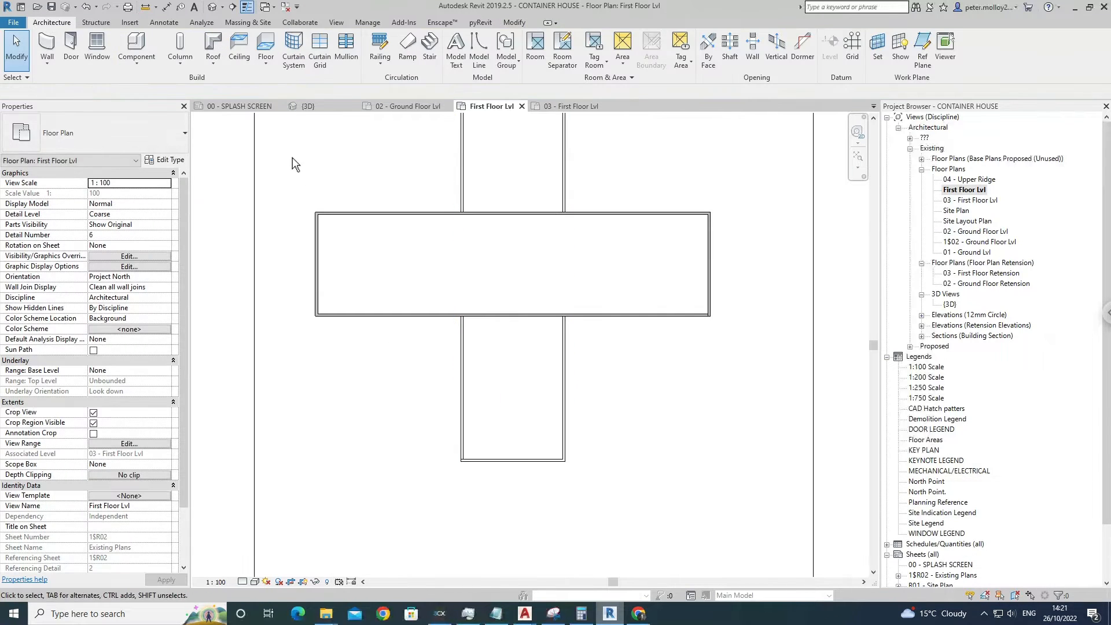
Place a Schueco_AWS-90-BS-SI+_Family-01 Type 1 window midway along the upper container's right end wall and inspect it in the 3D view.
click(96, 47)
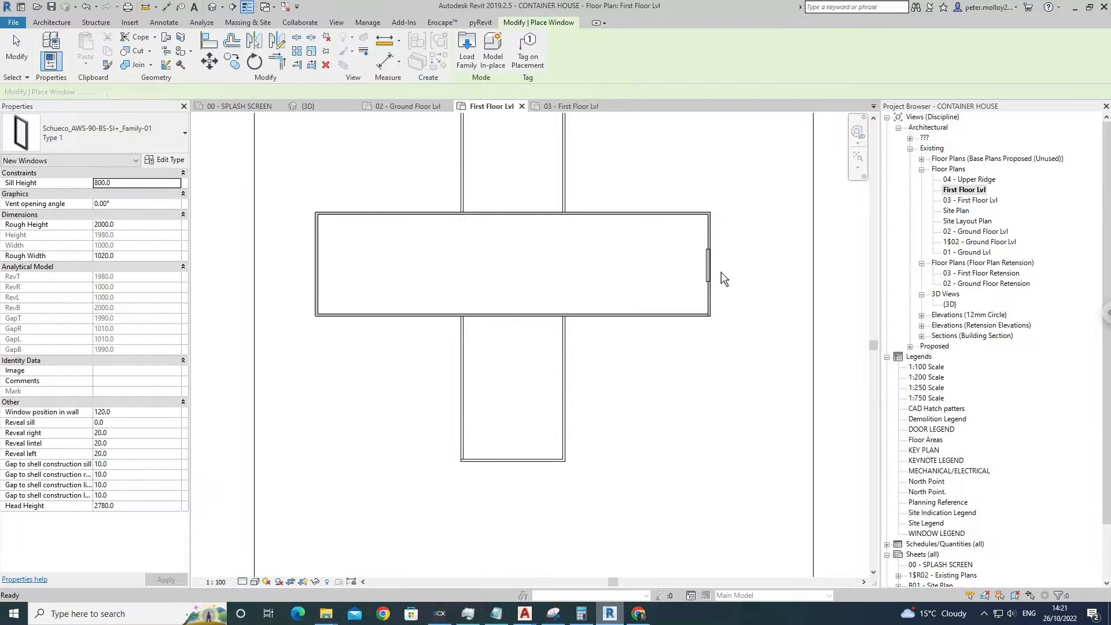
key(Escape)
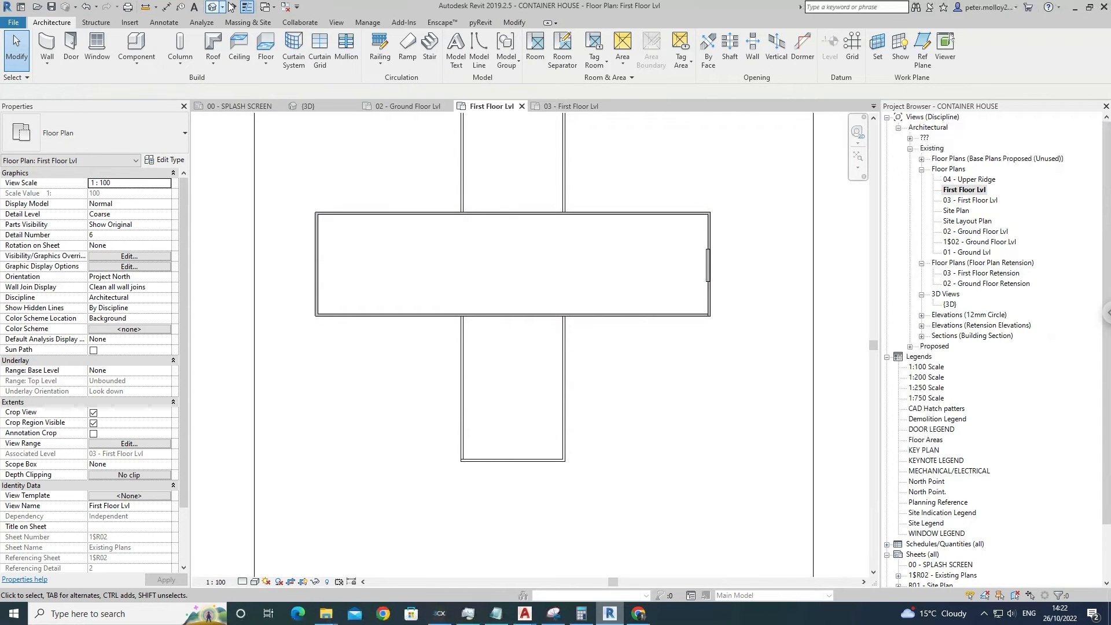
scroll(630, 368, down, 3)
shift+middle_drag(623, 375, 585, 380)
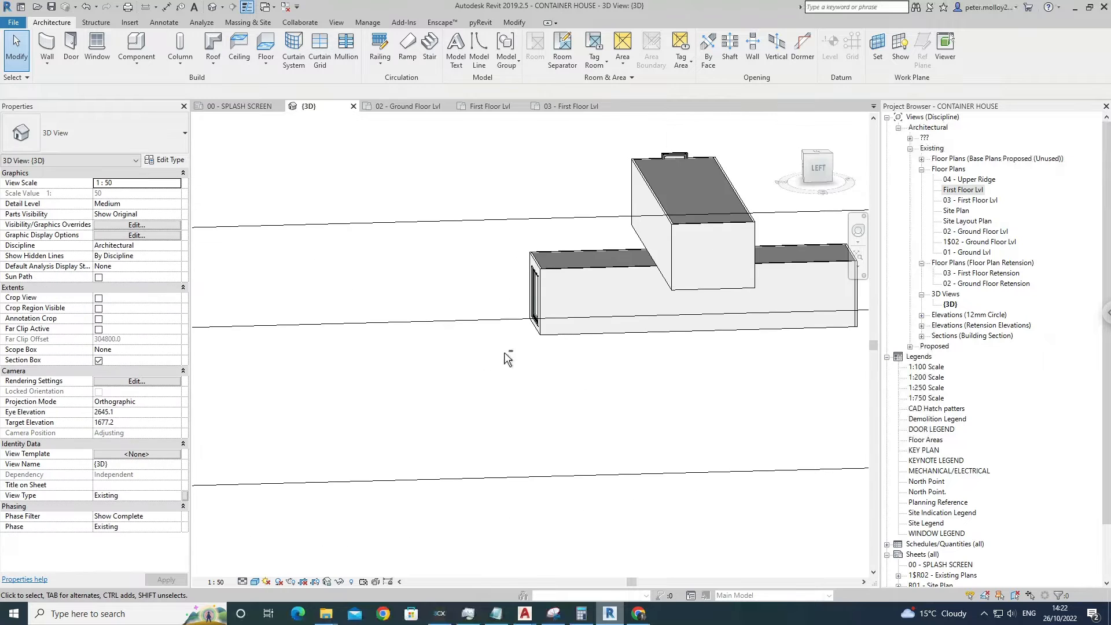
shift+middle_drag(504, 350, 692, 326)
middle_drag(692, 326, 445, 376)
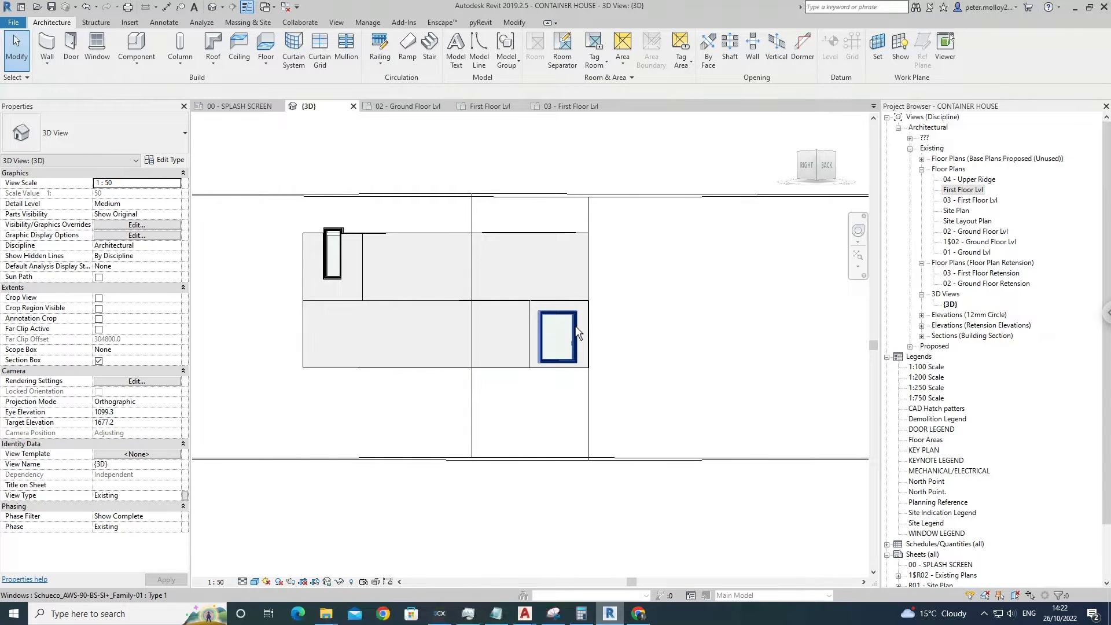
click(544, 356)
shift+middle_drag(544, 356, 434, 318)
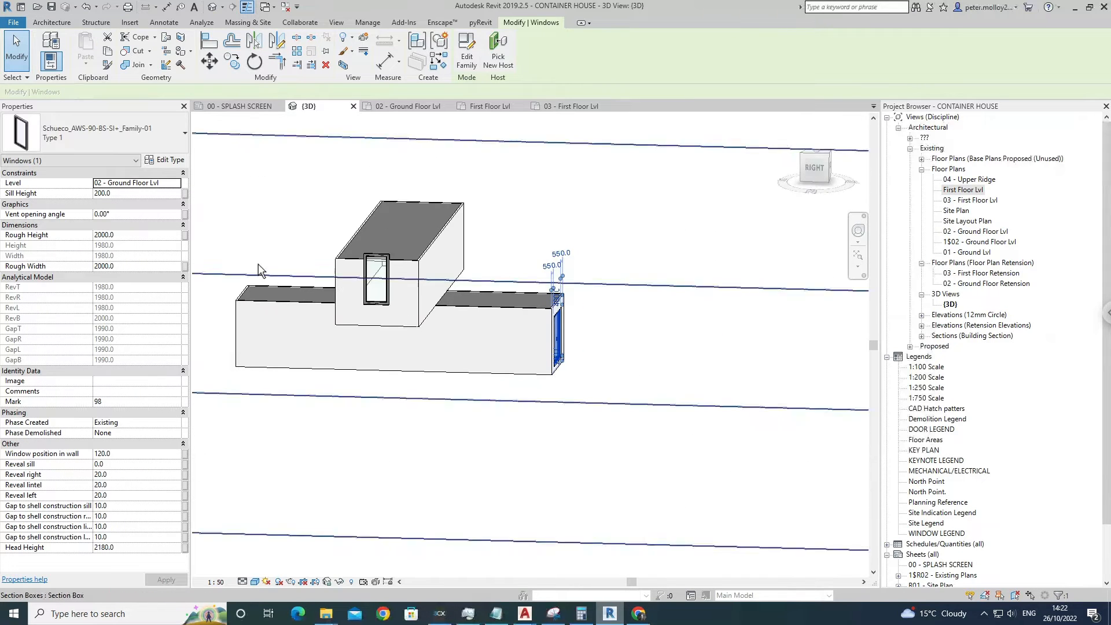
Set the upper container window's Rough Height to 2000 and its Rough Width to the same value.
scroll(346, 272, up, 2)
click(383, 267)
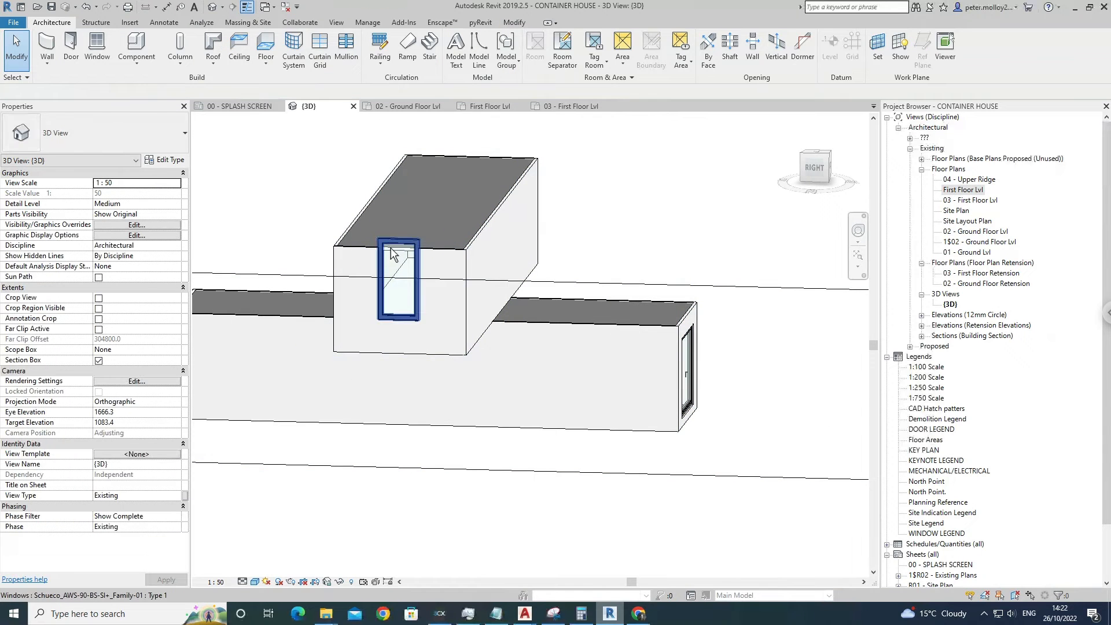
click(392, 255)
click(138, 238)
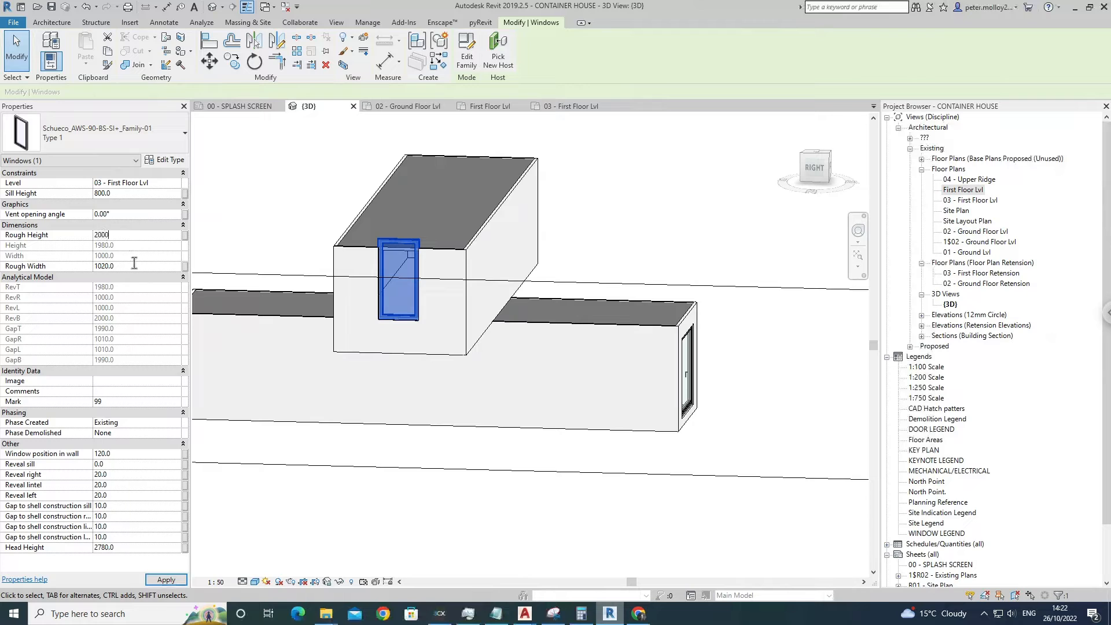
key(Tab)
key(Return)
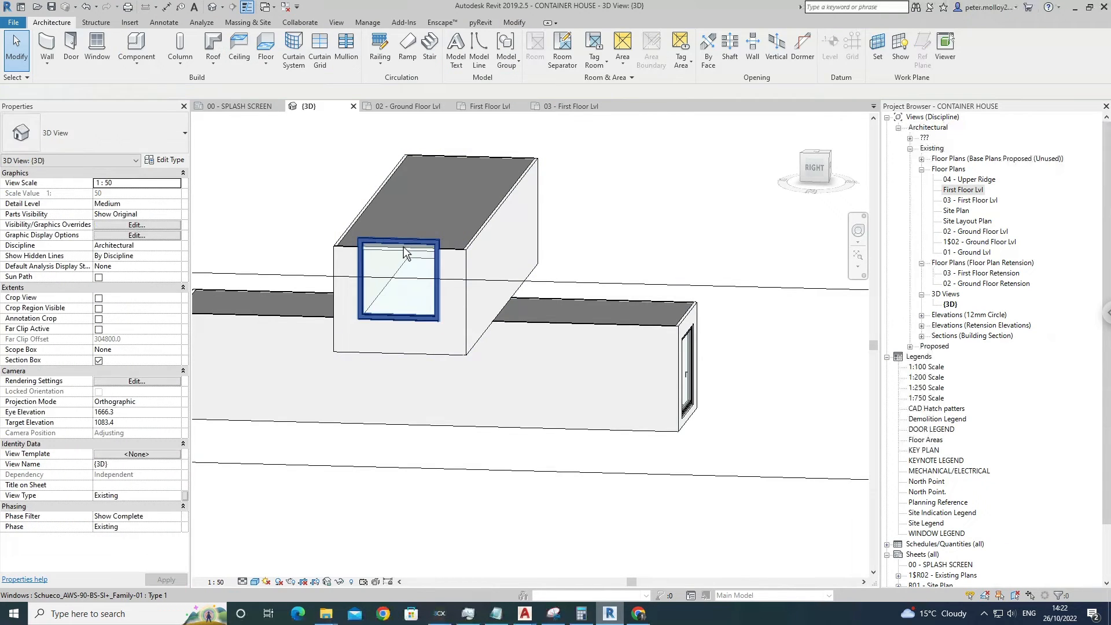
Check the lower container window's sill height and set the upper container window's Sill Height to 200 to match.
shift+middle_drag(719, 359, 765, 408)
key(Escape)
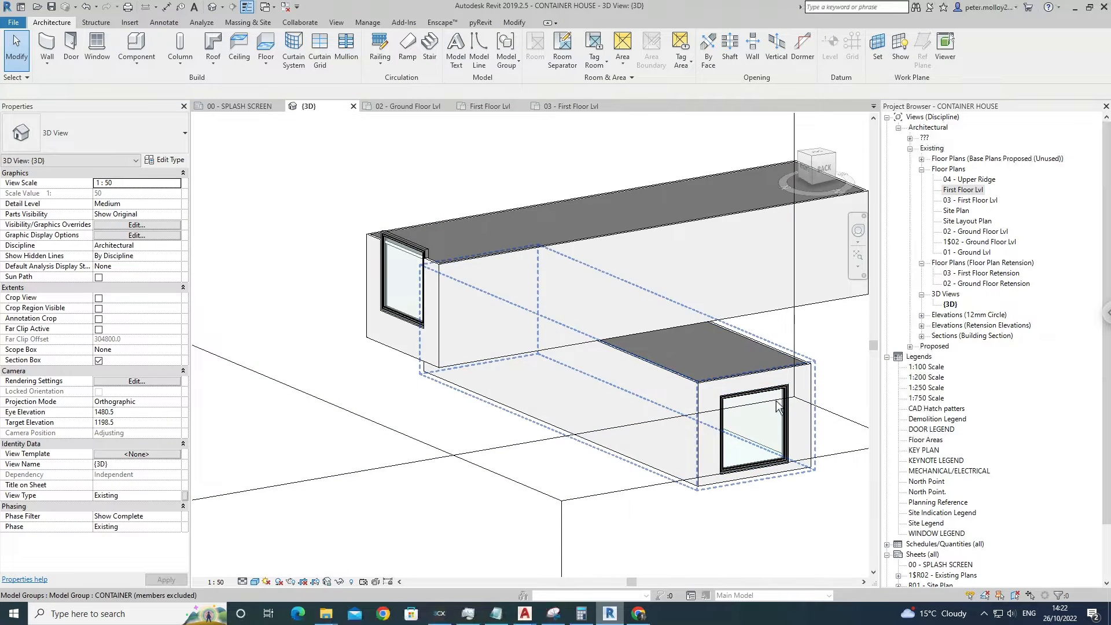
click(789, 409)
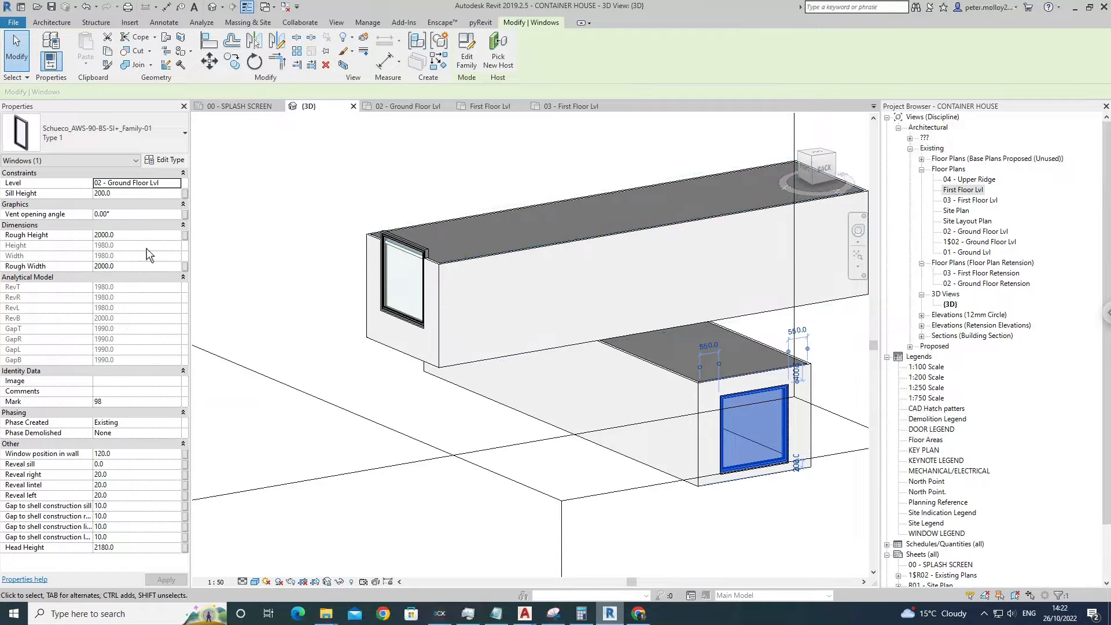
click(404, 257)
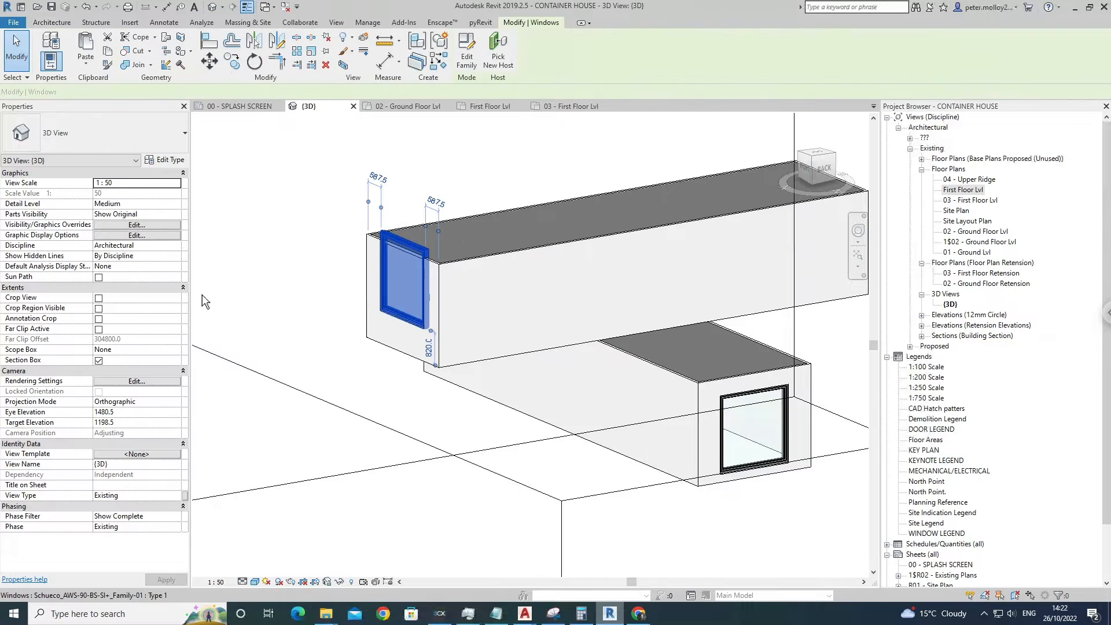
click(129, 195)
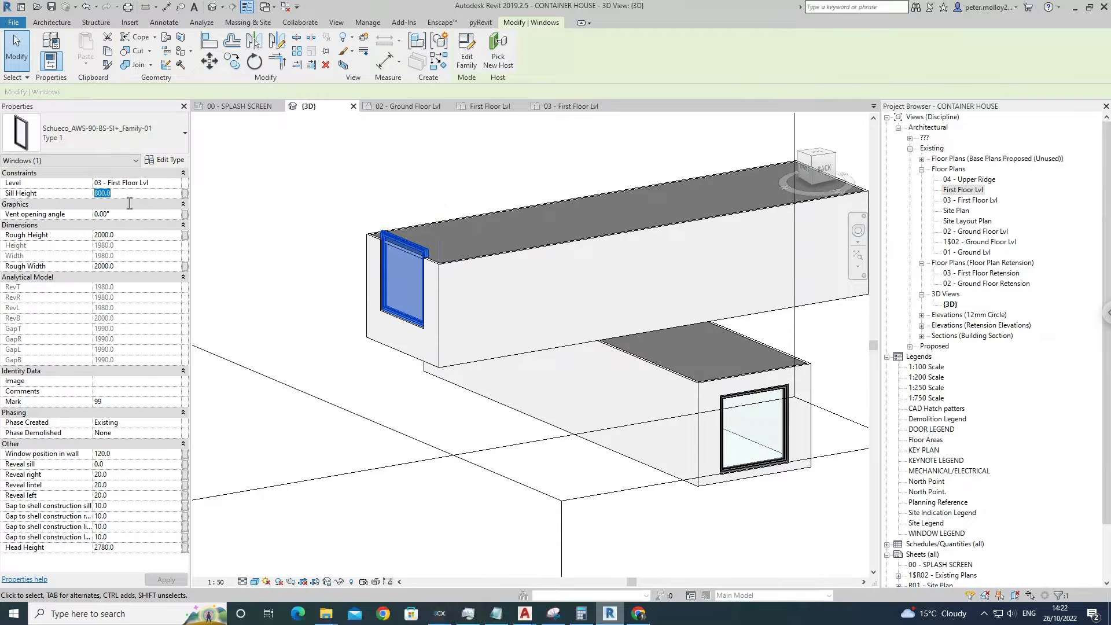
text(200)
key(Escape)
scroll(476, 263, down, 3)
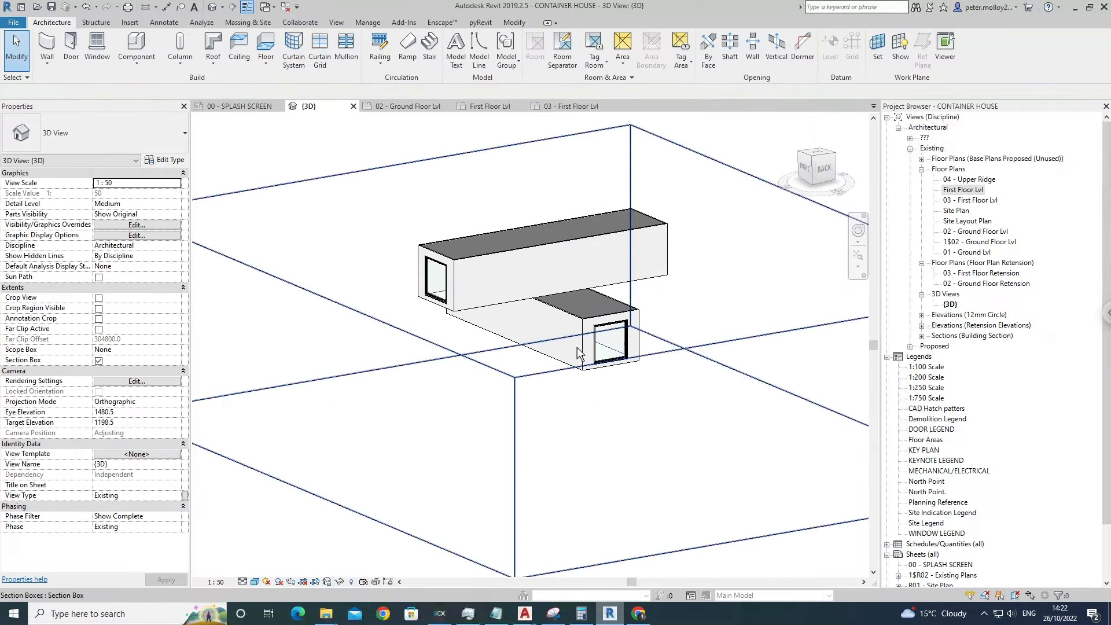
In the First Floor Lvl plan, mirror a copy of the upper container's window onto the opposite end wall about the long wall's midpoint.
shift+middle_drag(433, 356, 565, 349)
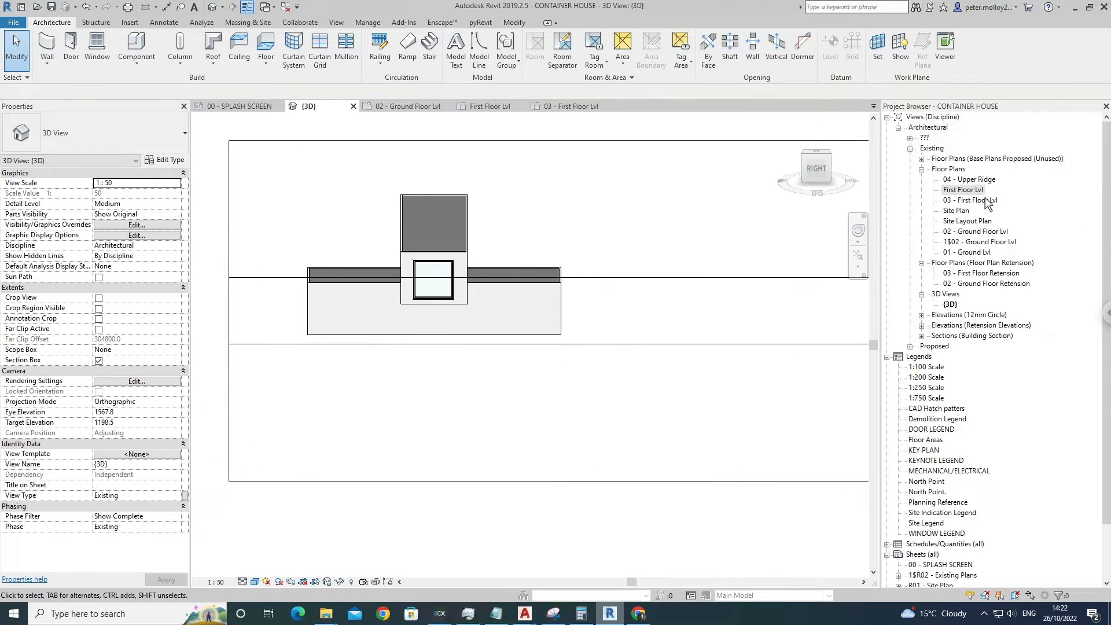
double_click(973, 190)
click(713, 262)
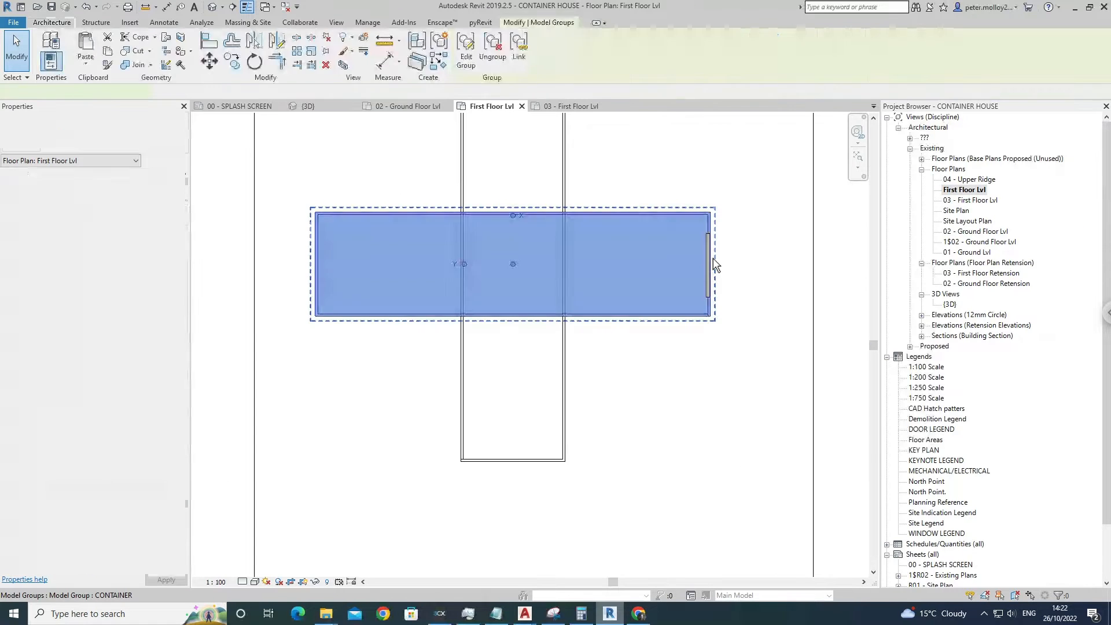
key(Escape)
click(712, 258)
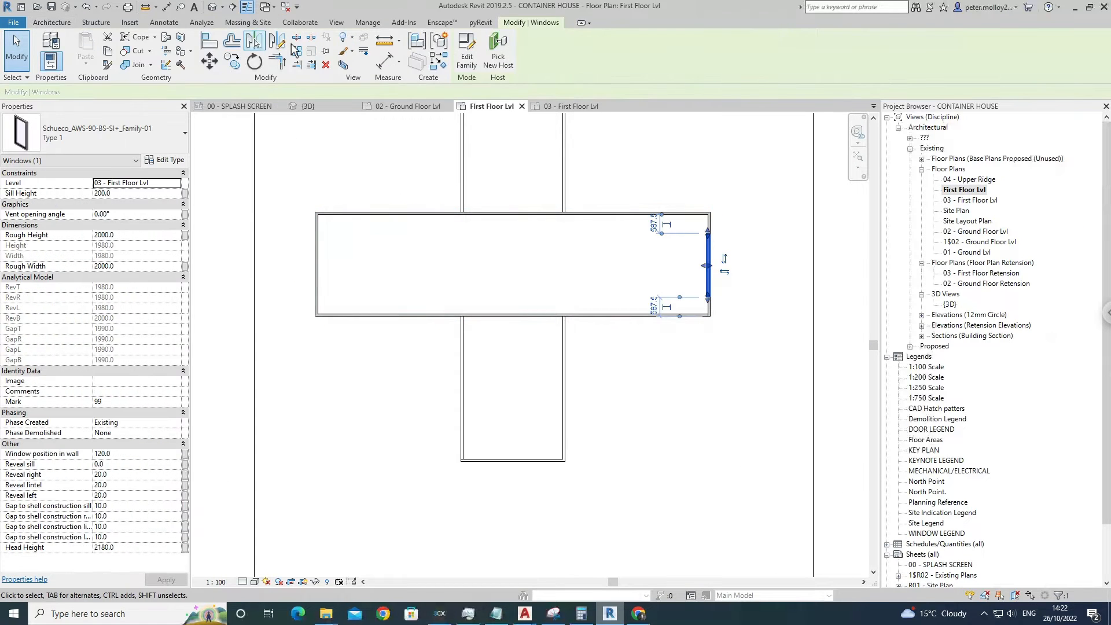
click(277, 40)
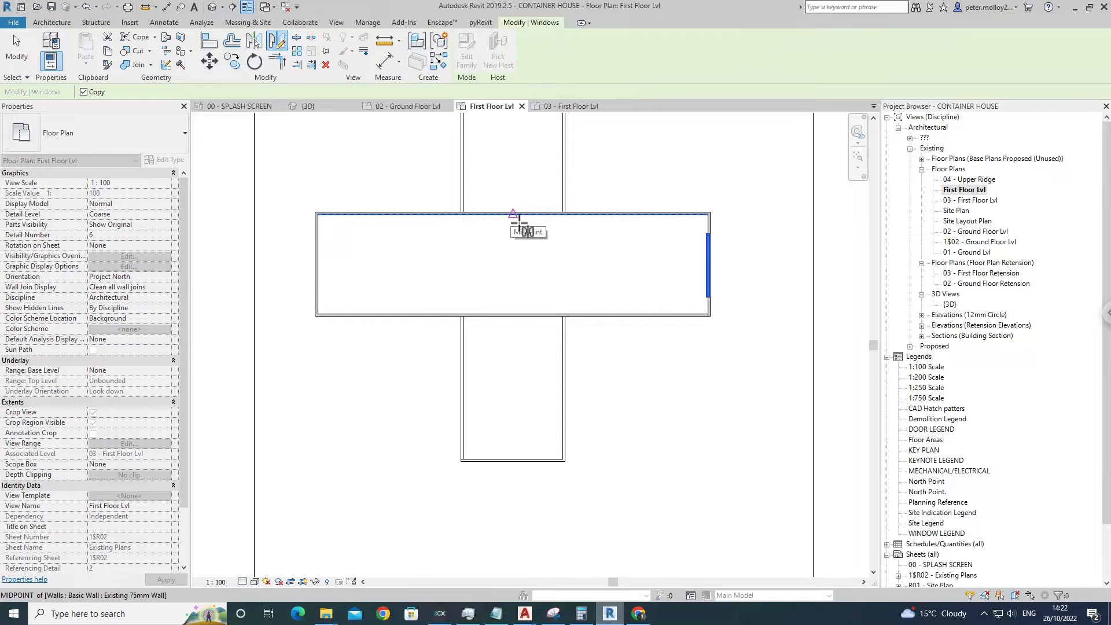
click(518, 216)
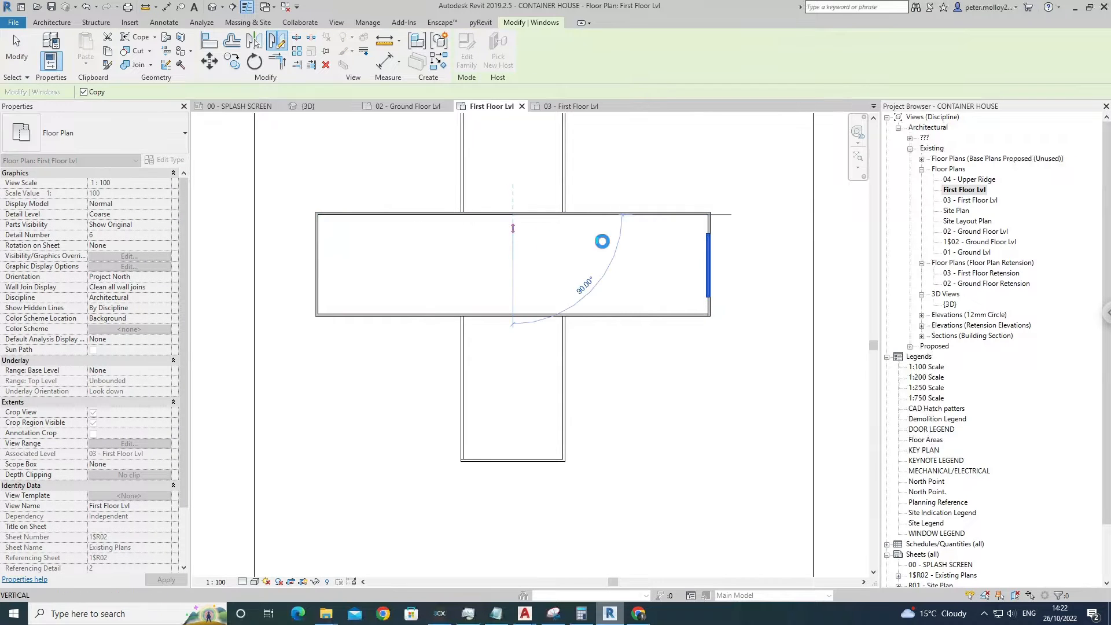
click(716, 241)
key(Escape)
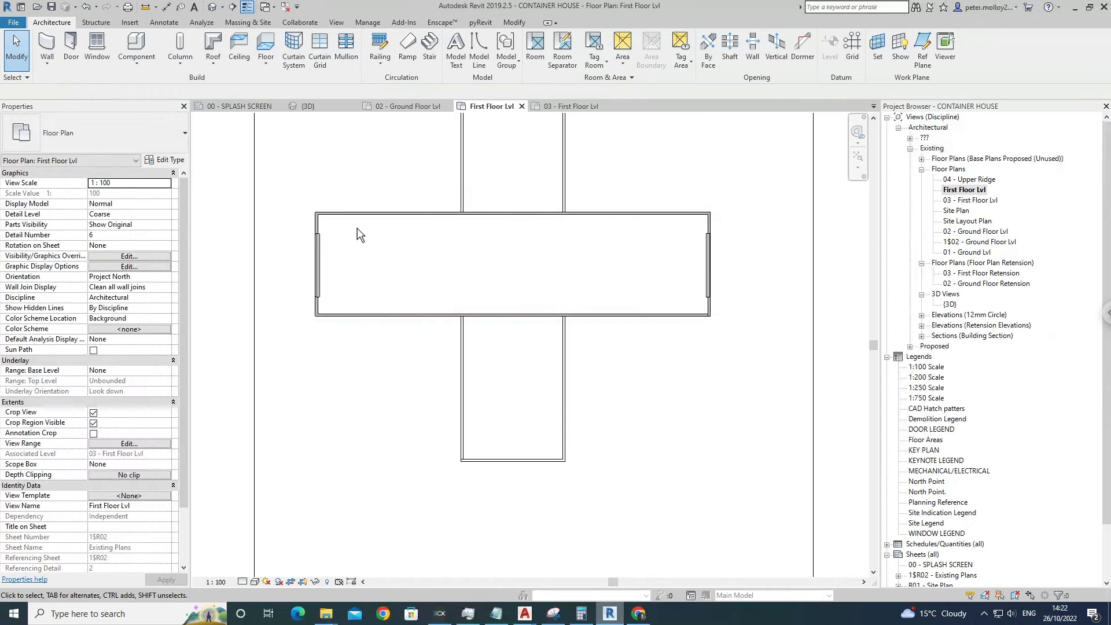
Examine the mirrored window in the upper container's left end wall, including its offsets from the side walls.
scroll(343, 237, up, 1)
scroll(738, 268, up, 2)
middle_drag(295, 249, 522, 242)
scroll(354, 243, up, 4)
click(421, 224)
scroll(437, 223, down, 3)
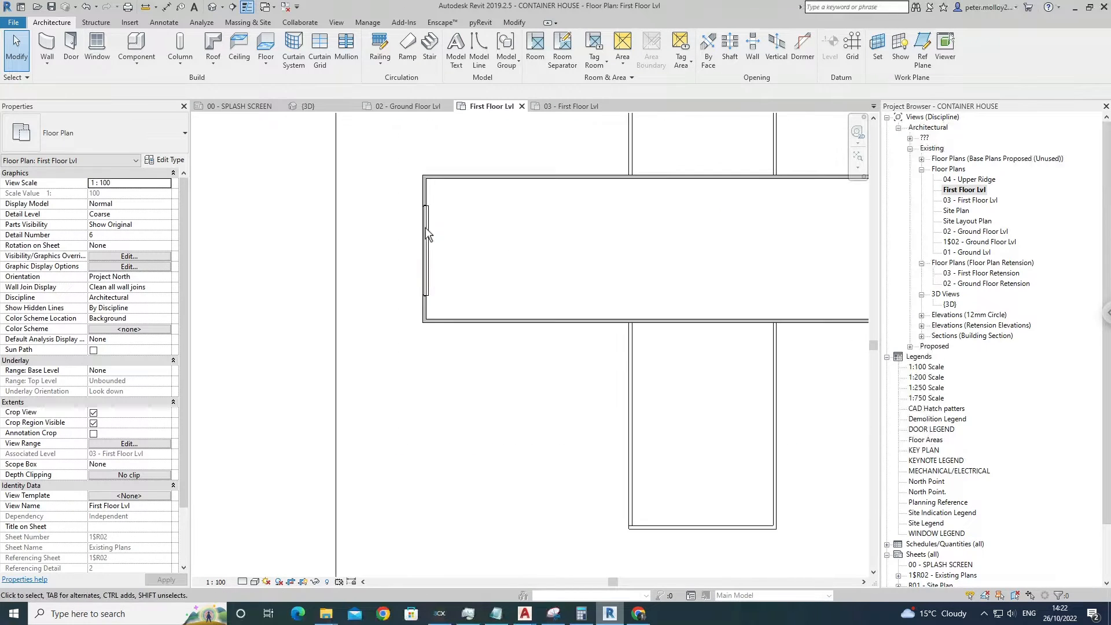
key(Escape)
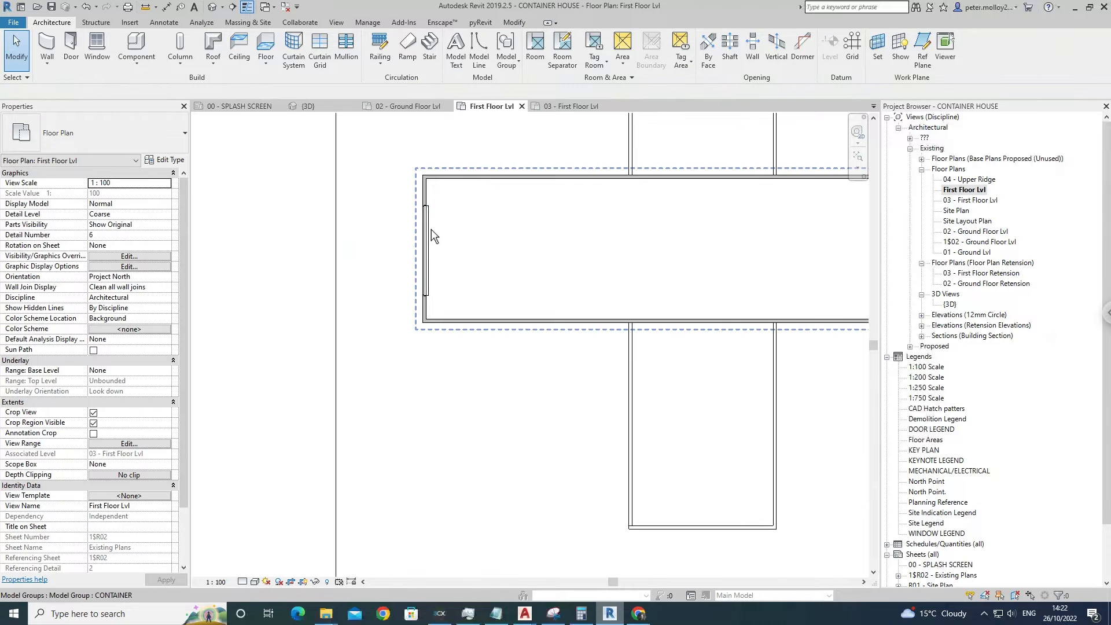
click(430, 229)
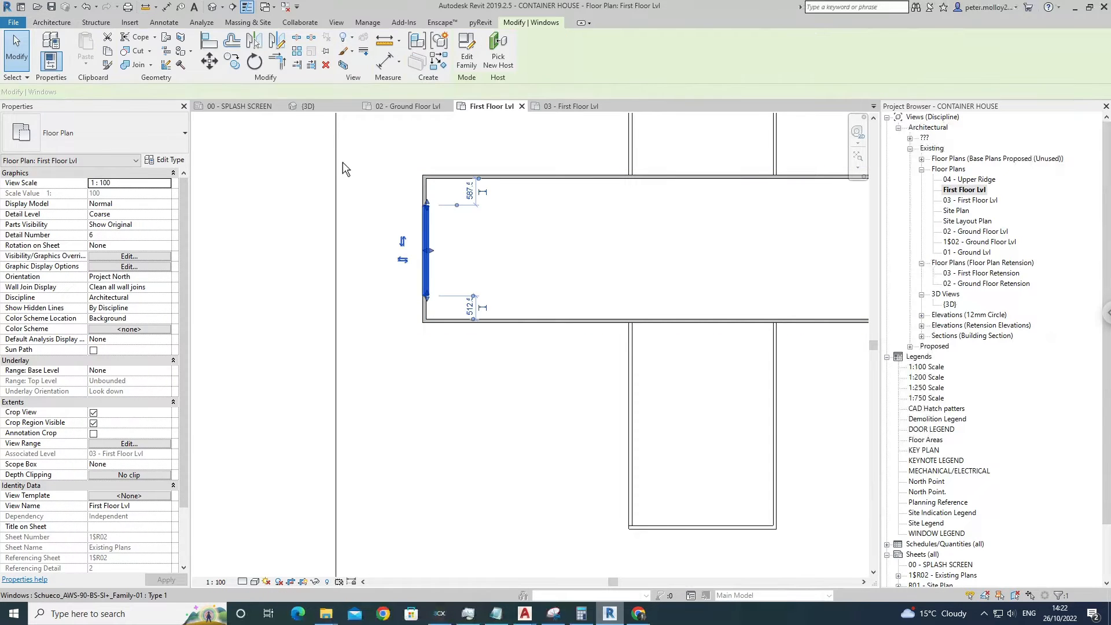
scroll(431, 194, up, 4)
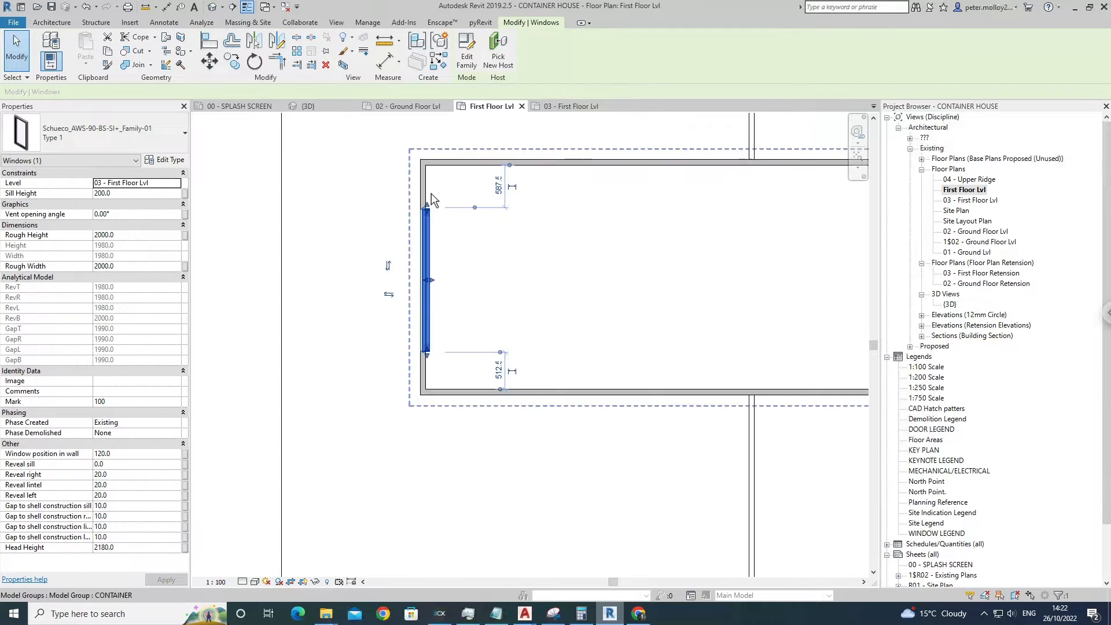
scroll(425, 209, down, 2)
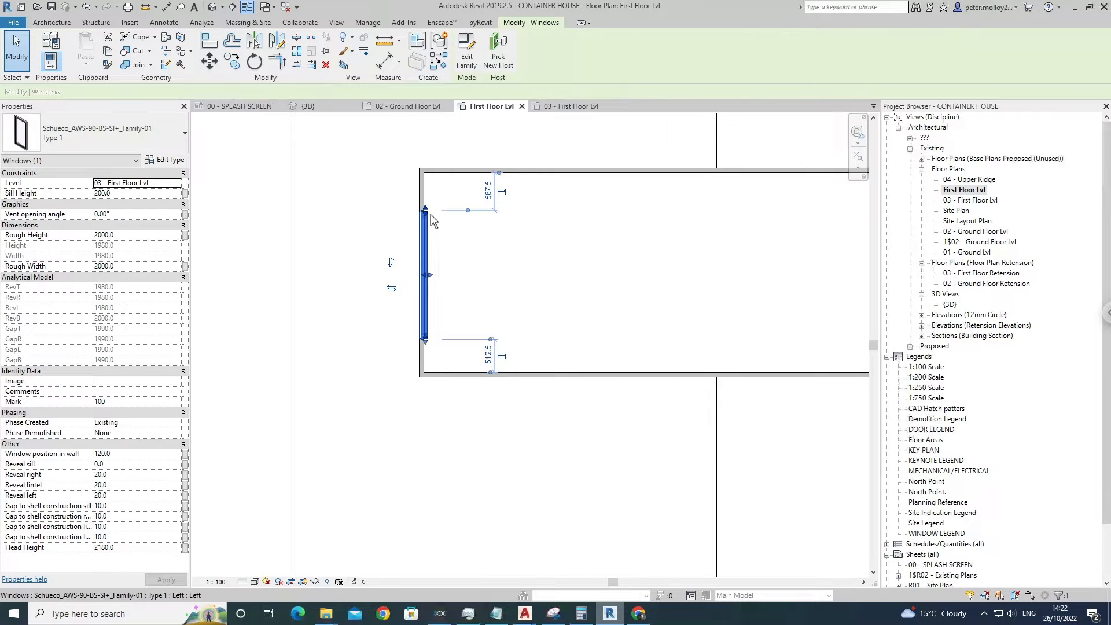
scroll(566, 268, down, 2)
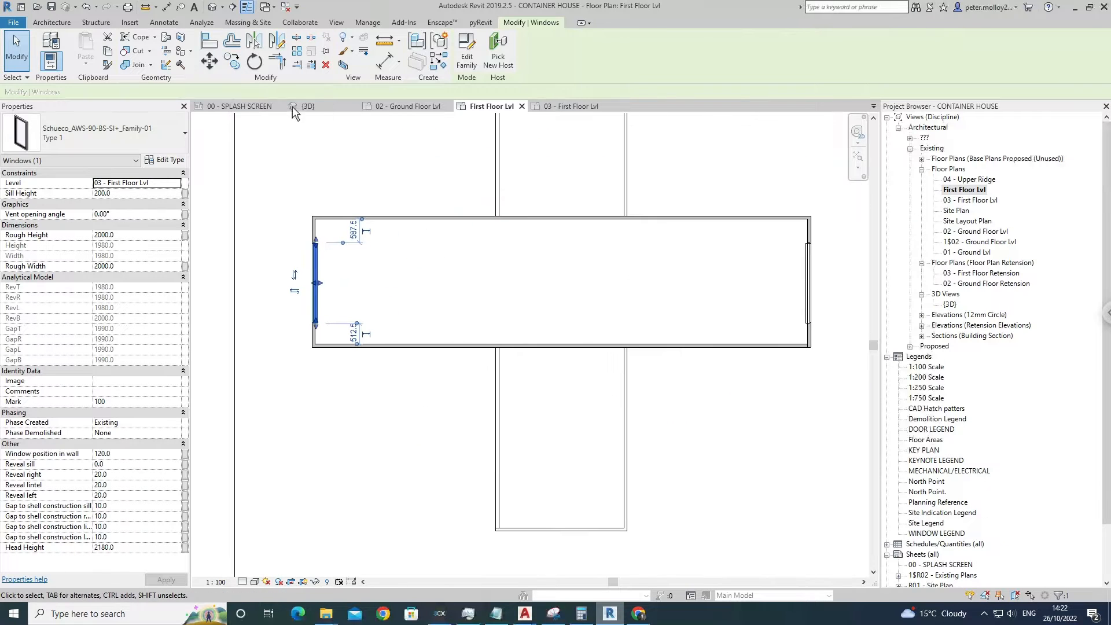
click(280, 48)
click(255, 40)
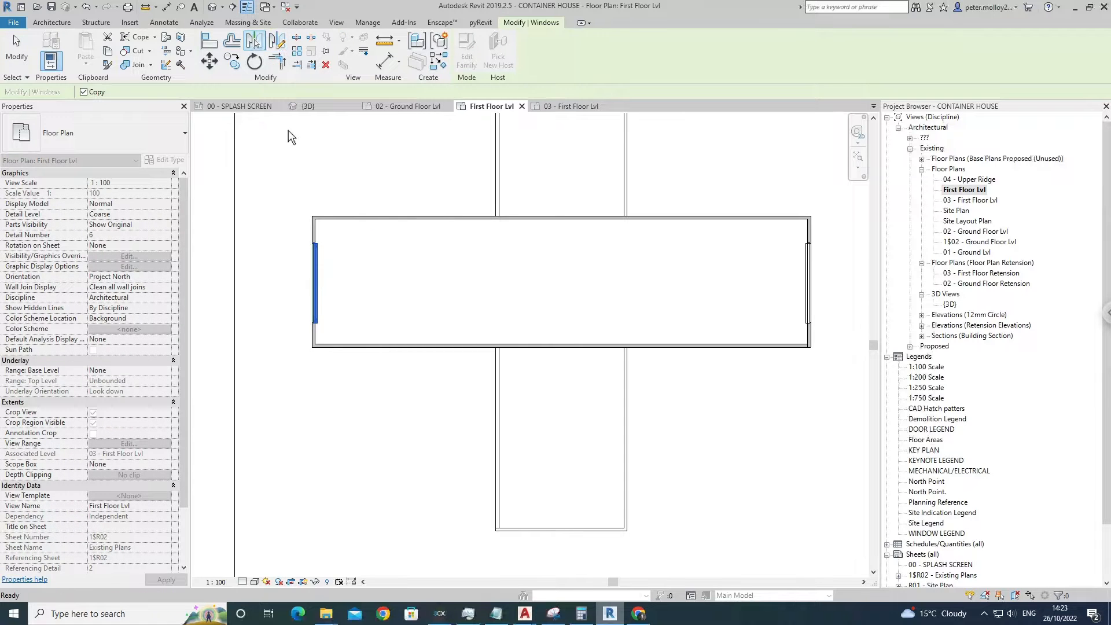
scroll(314, 232, up, 1)
scroll(309, 225, up, 1)
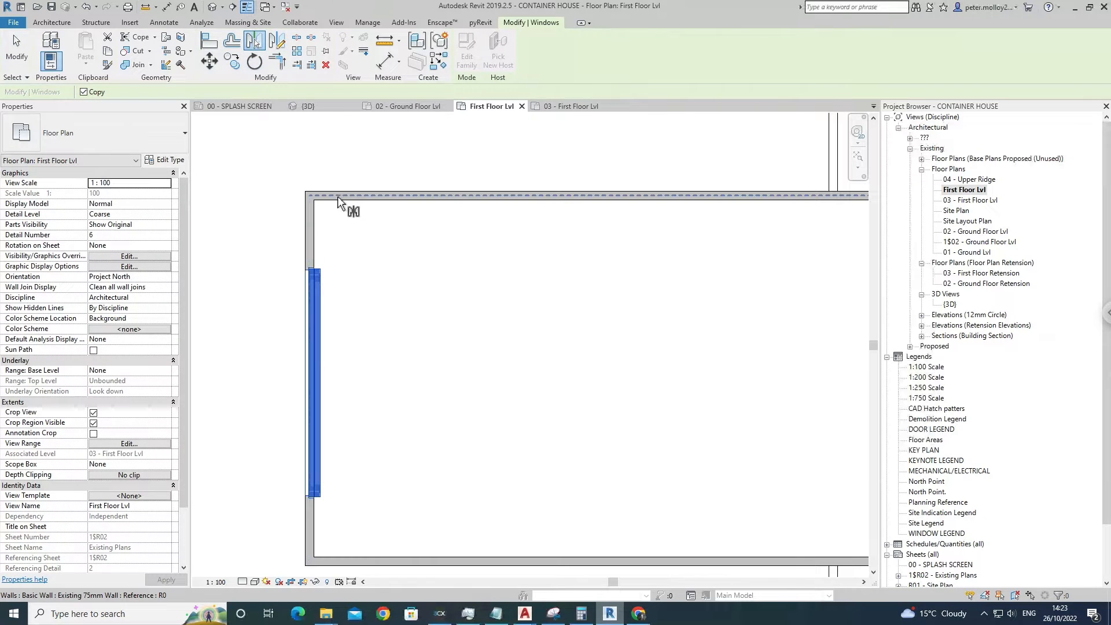
scroll(425, 196, down, 4)
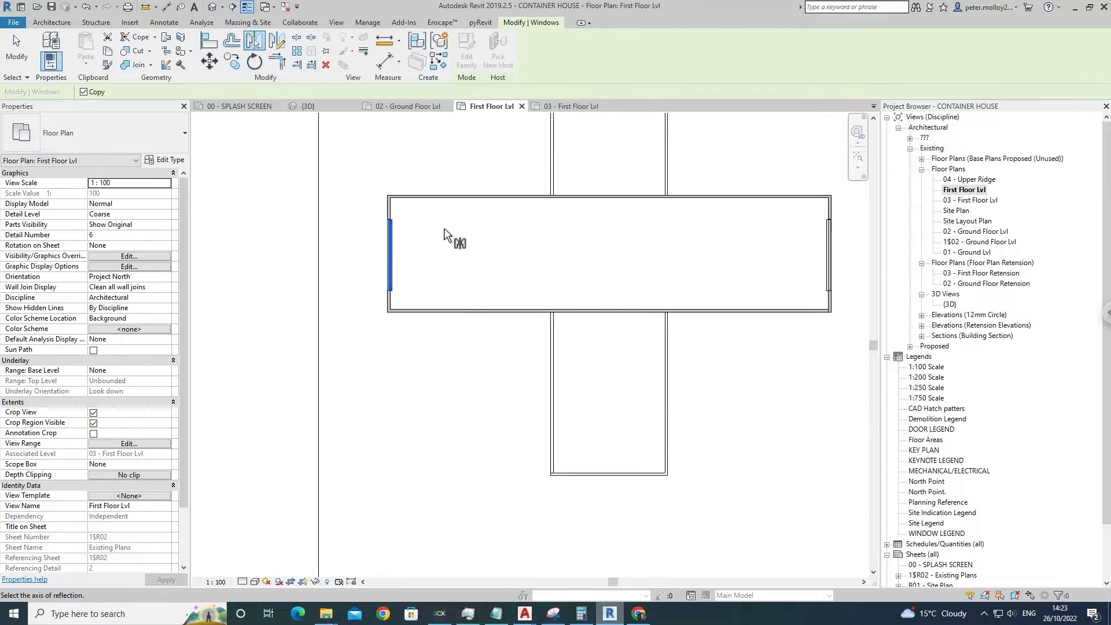
click(276, 40)
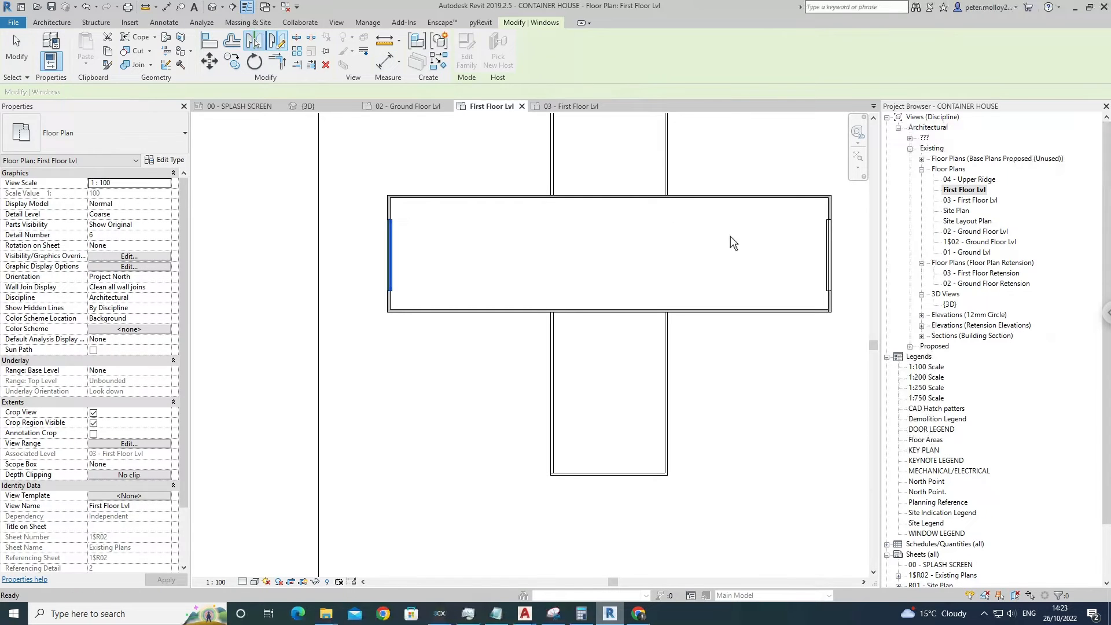
click(621, 209)
key(Escape)
key(Escape)
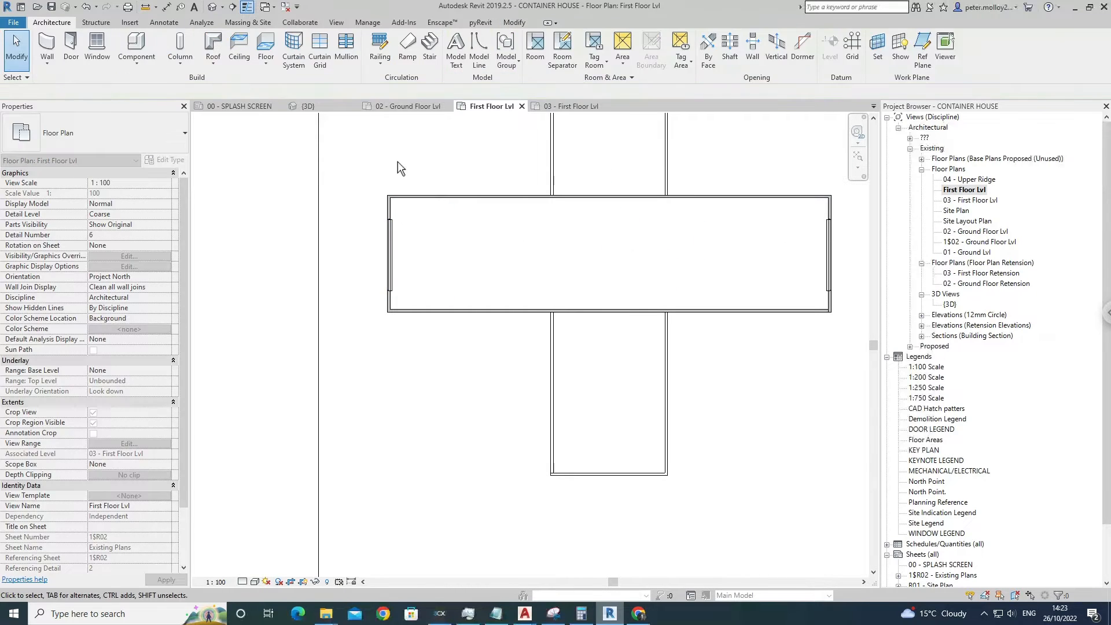
In the 02 - Ground Floor Lvl plan, mirror a copy of the lower container's window onto the opposite end wall about the side wall's midpoint.
scroll(572, 416, down, 3)
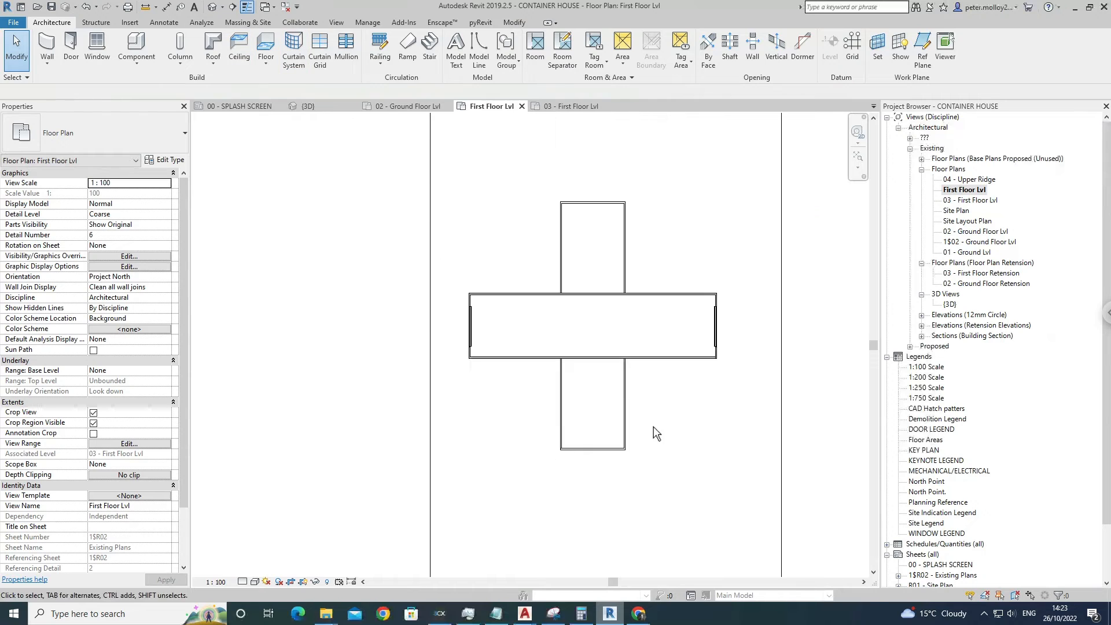
click(212, 7)
shift+middle_drag(627, 422, 781, 348)
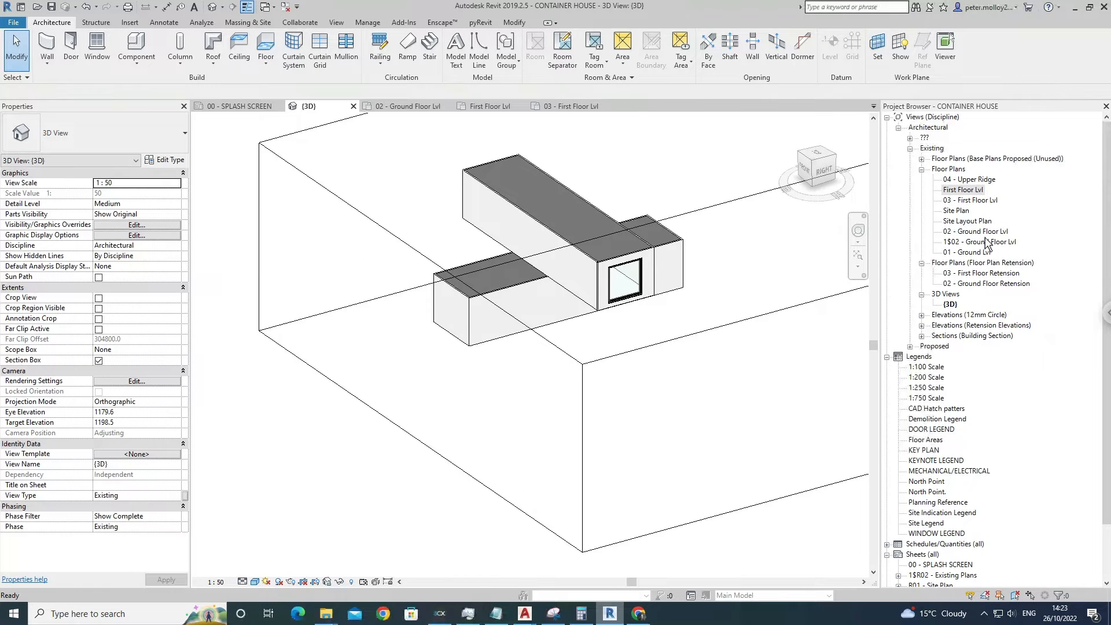
double_click(980, 232)
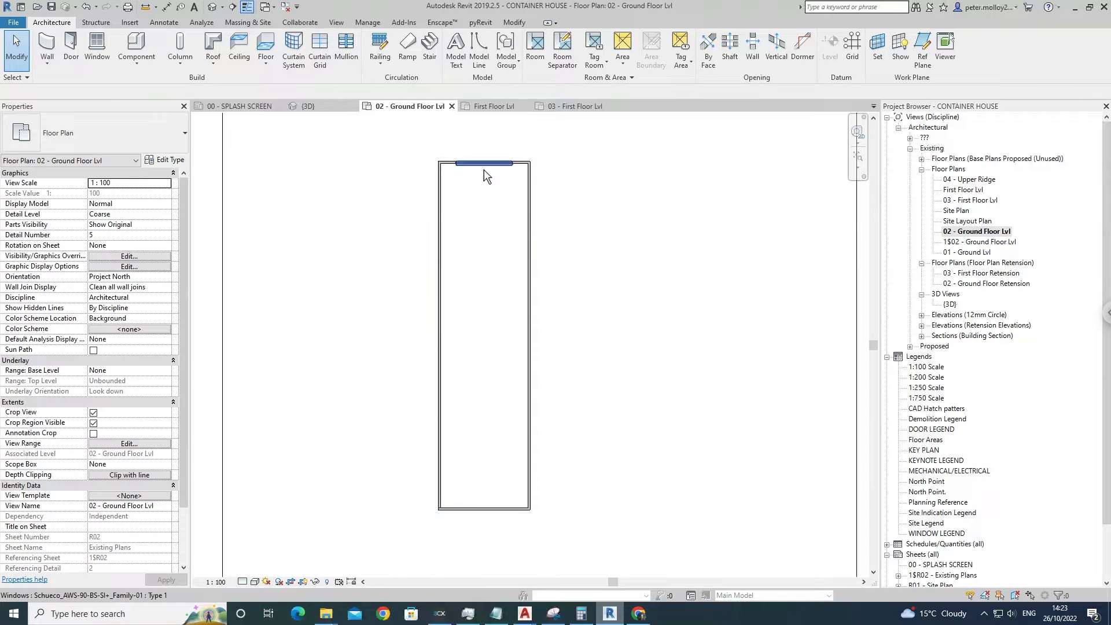
click(484, 168)
click(276, 40)
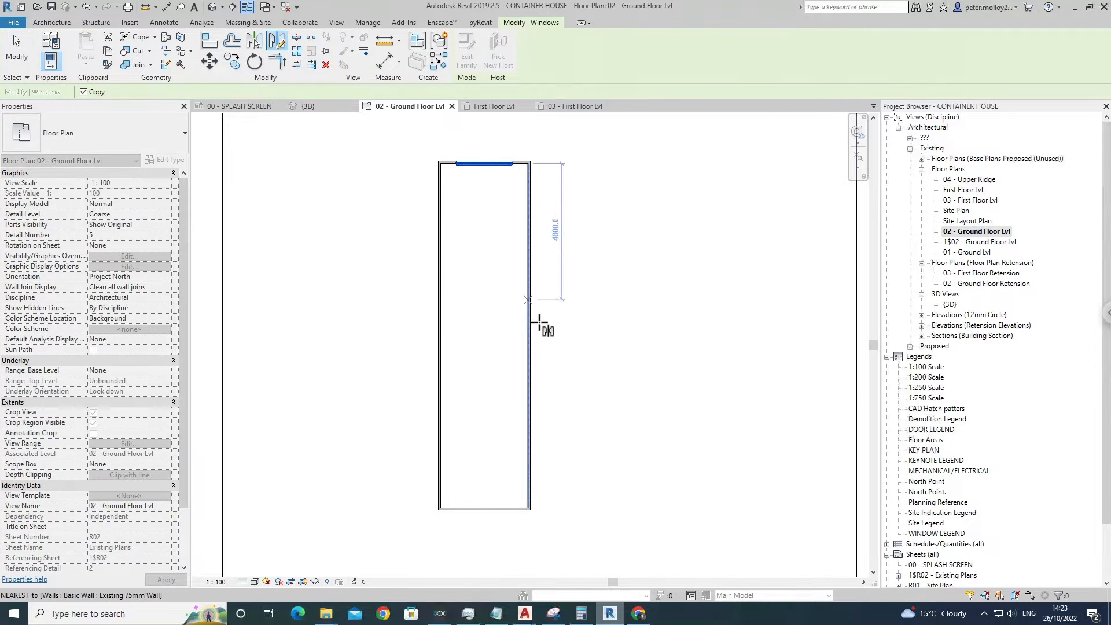
click(530, 337)
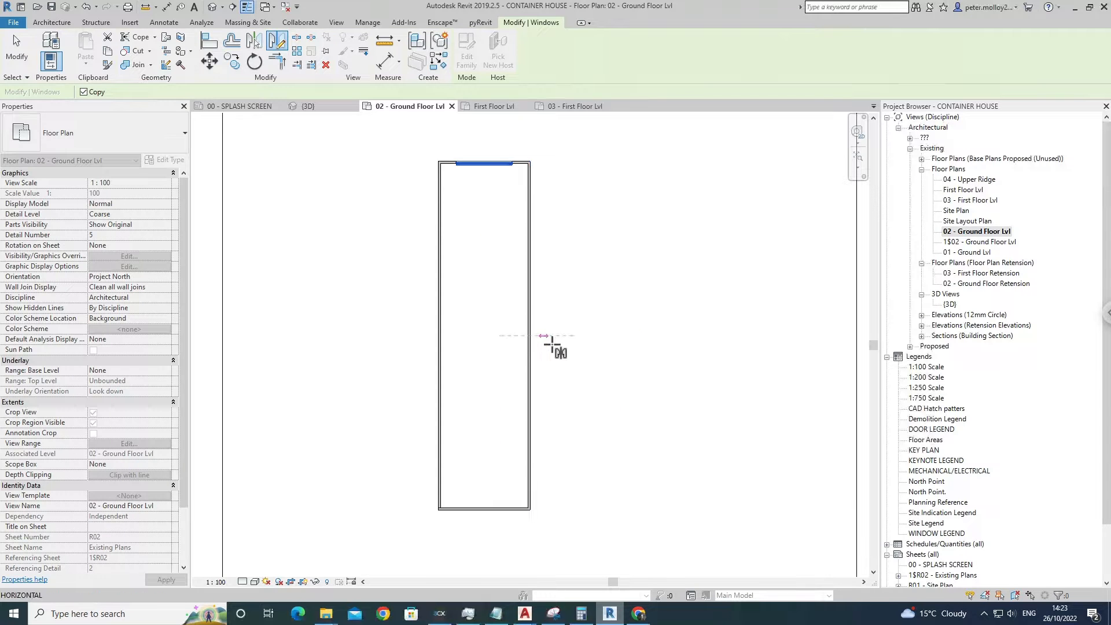
click(594, 337)
click(655, 301)
Check the lower container's mirrored end window in the plan and in the 3D view.
scroll(655, 301, down, 1)
scroll(654, 308, down, 2)
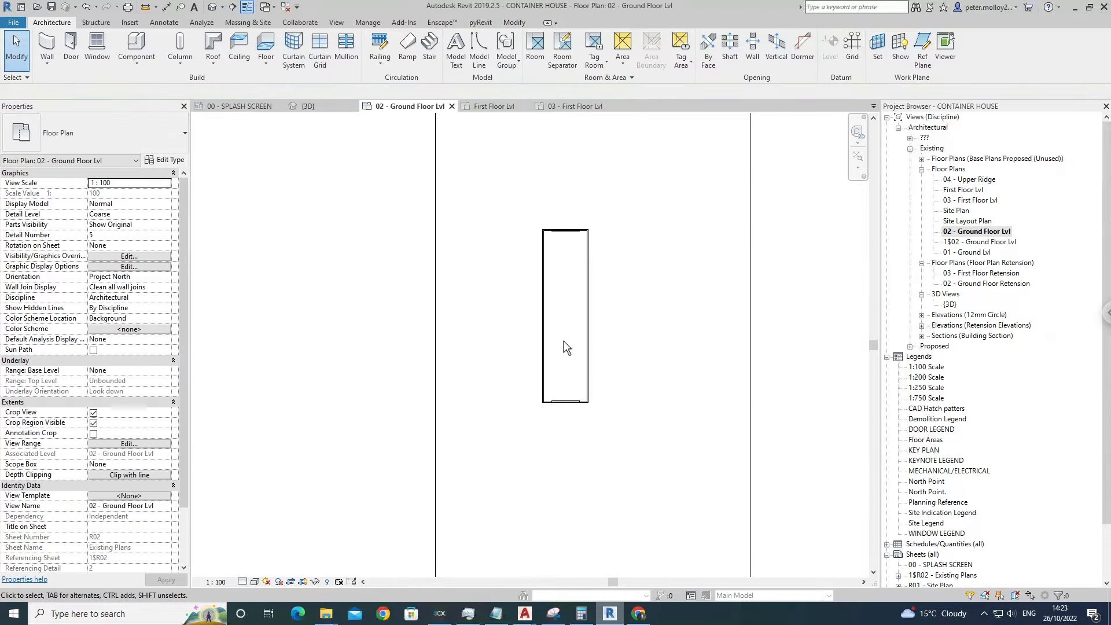
scroll(595, 378, up, 4)
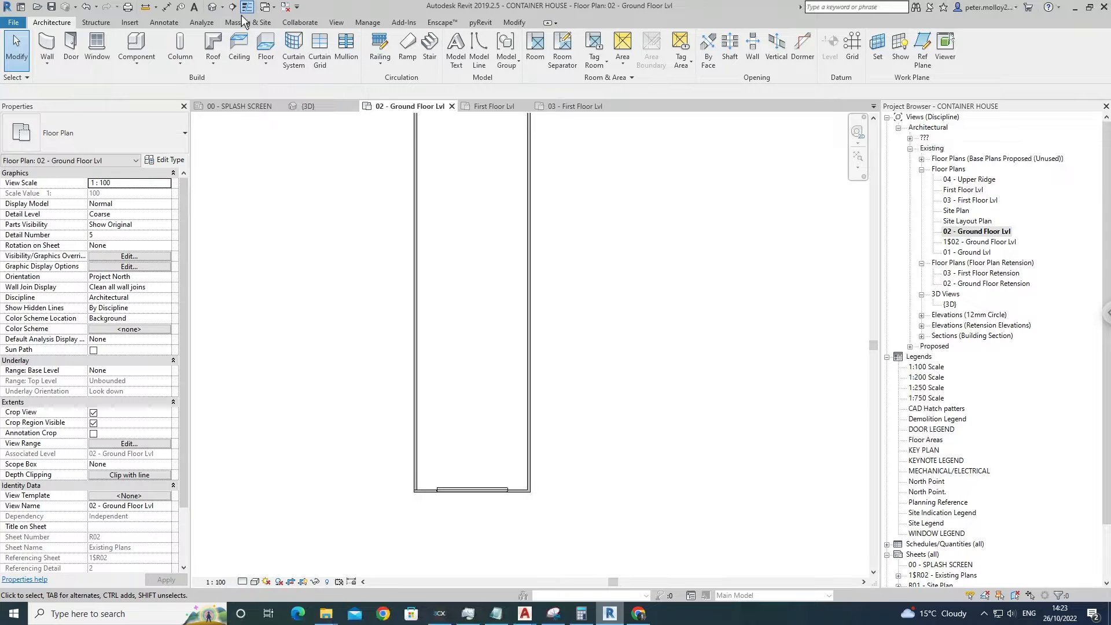
click(309, 106)
shift+middle_drag(491, 272, 475, 293)
scroll(476, 293, up, 2)
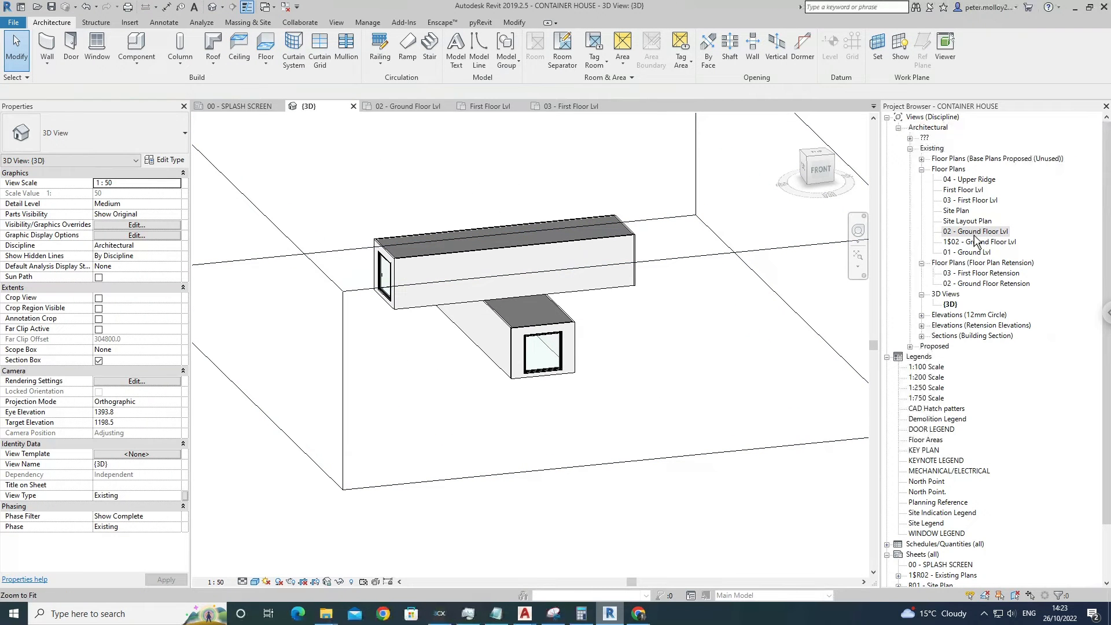
double_click(973, 232)
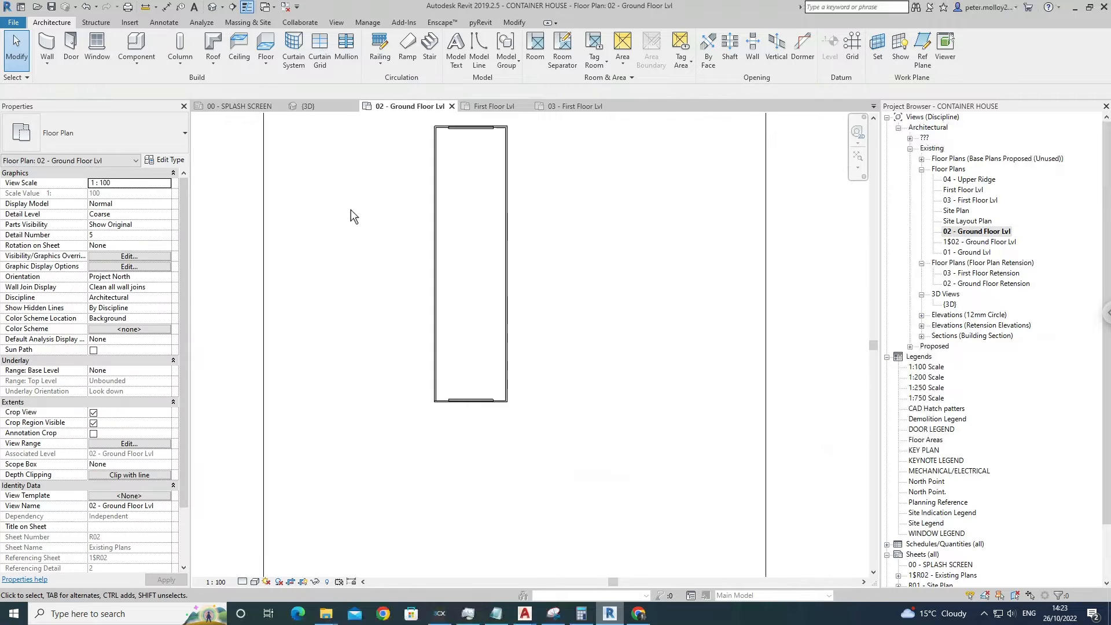
click(47, 45)
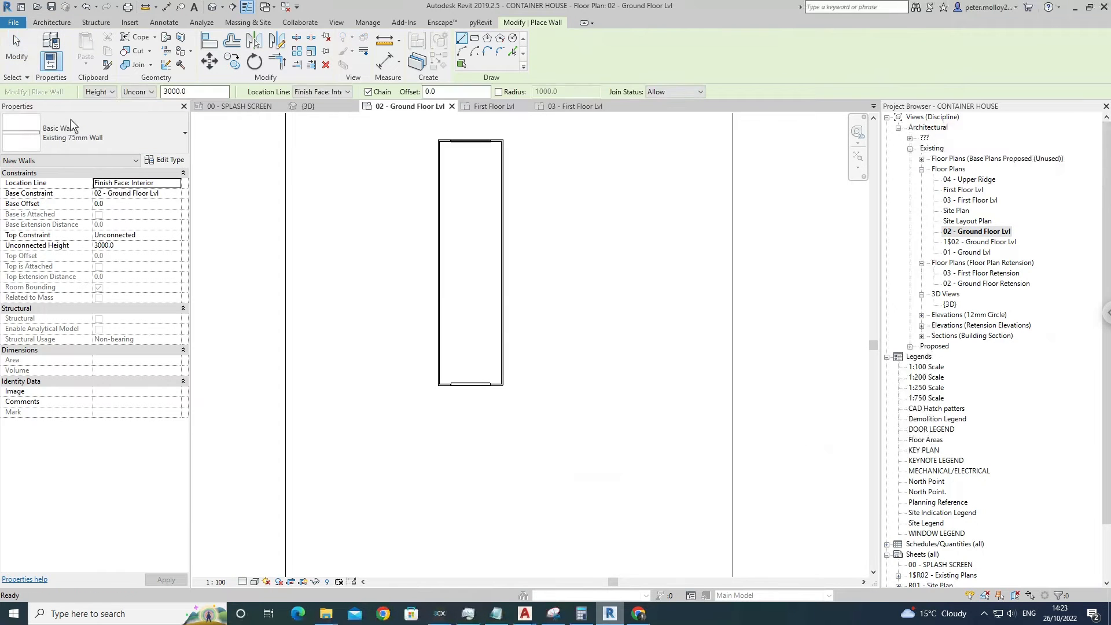
scroll(532, 346, up, 3)
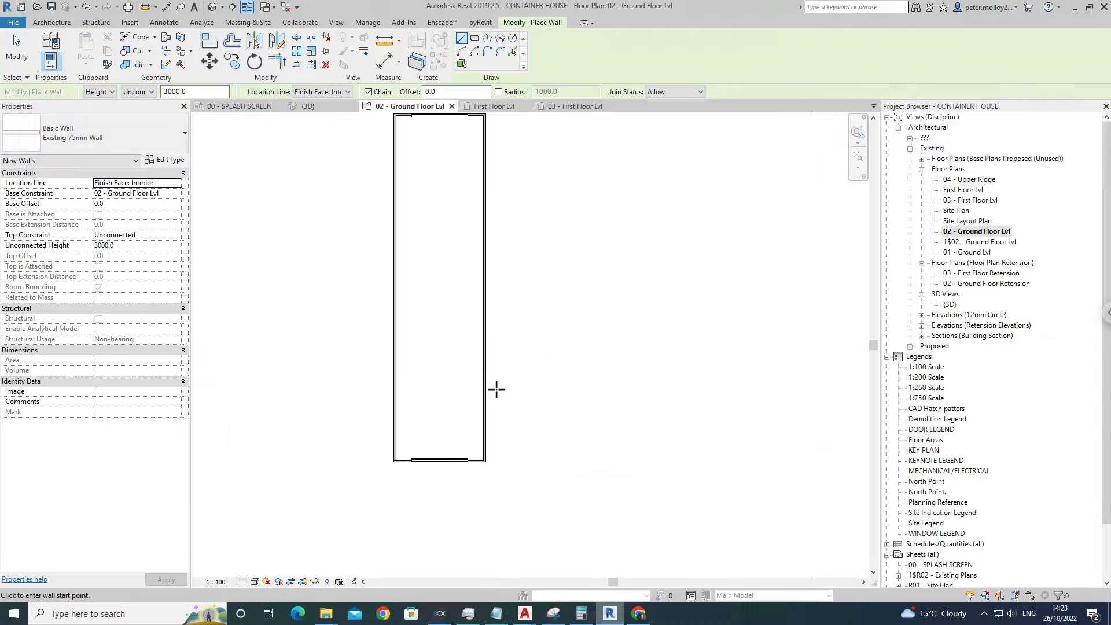
click(212, 7)
key(Escape)
shift+middle_drag(615, 305, 370, 275)
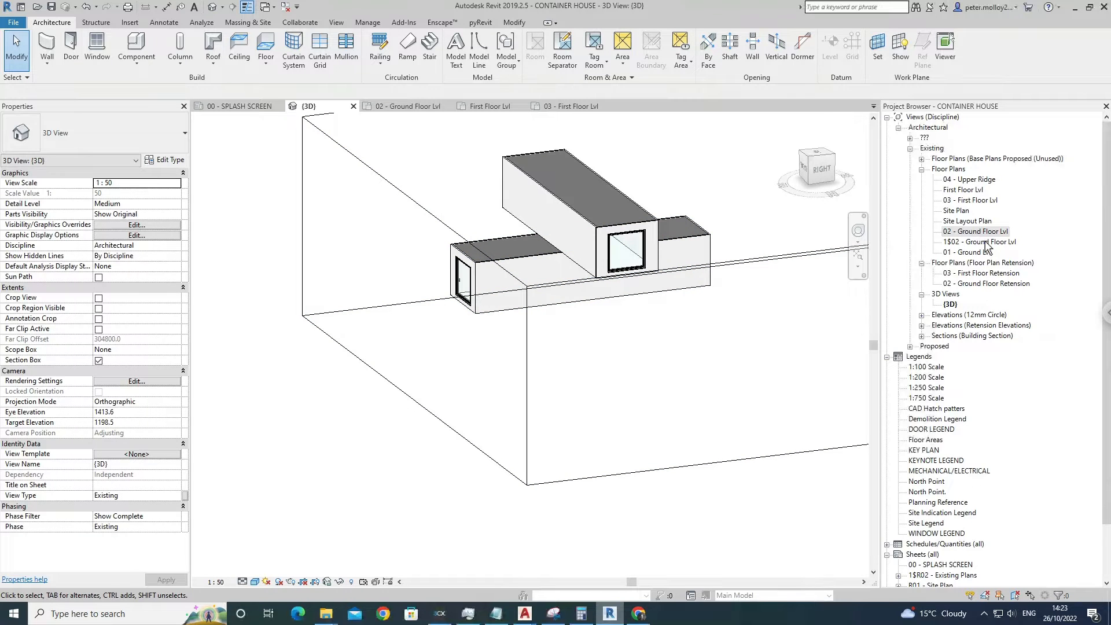
In the 02 - Ground Floor Lvl plan, draw an Existing 75mm Wall straight across the container's lower part, between both side walls.
double_click(978, 231)
click(47, 45)
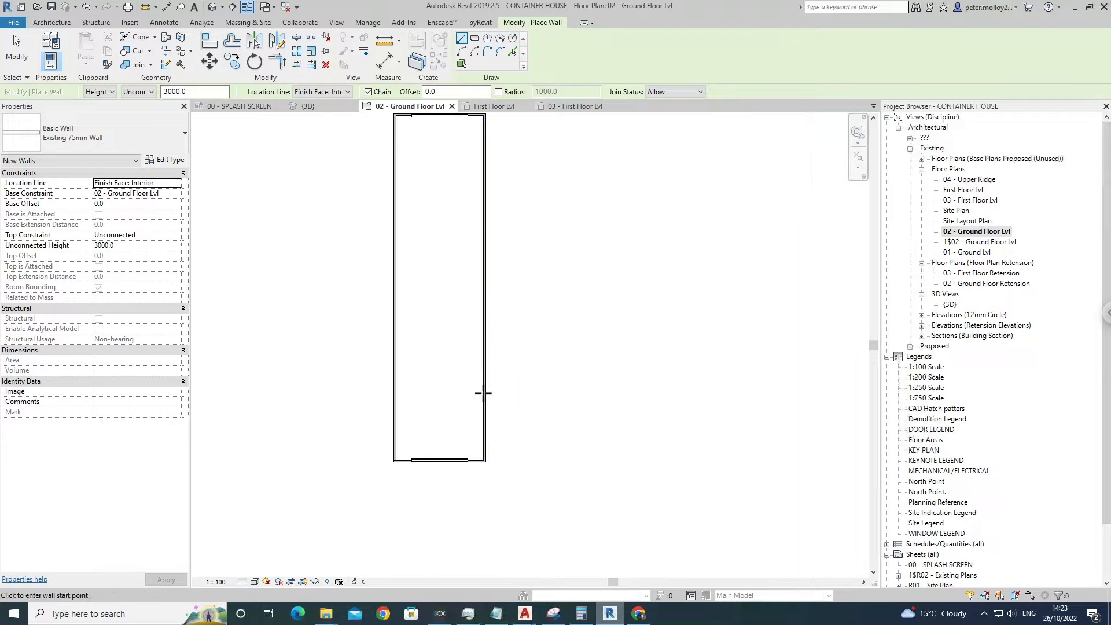
click(485, 348)
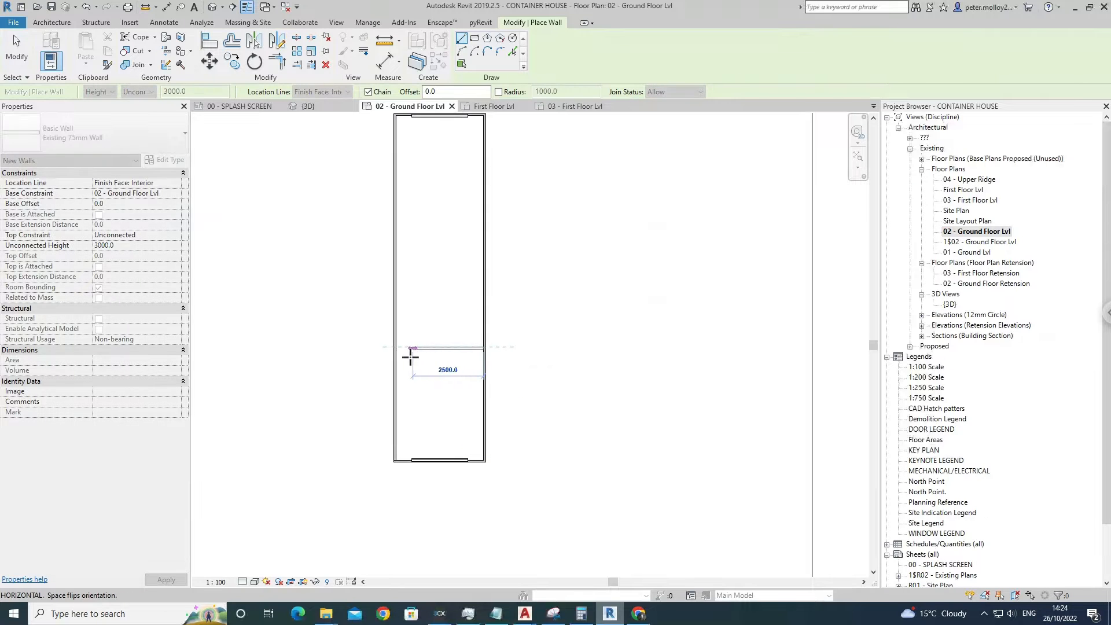
click(404, 355)
key(Escape)
Draw a lengthwise partition about 5000 mm up from the cross wall, turning into a wall about 2200 mm long to the right side wall.
middle_drag(419, 167, 415, 238)
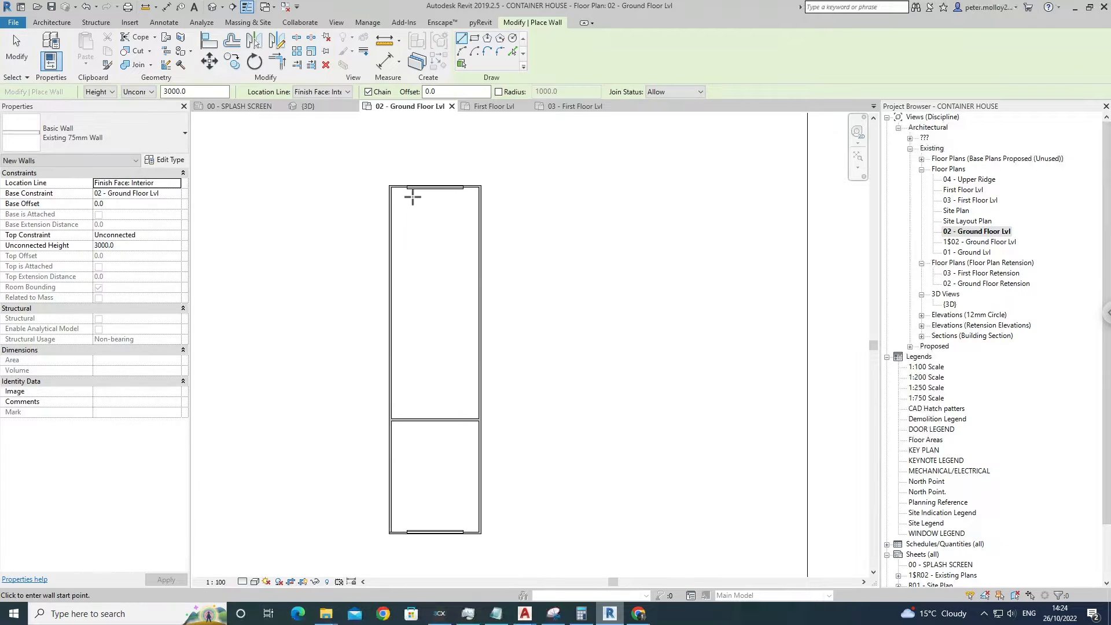
click(424, 426)
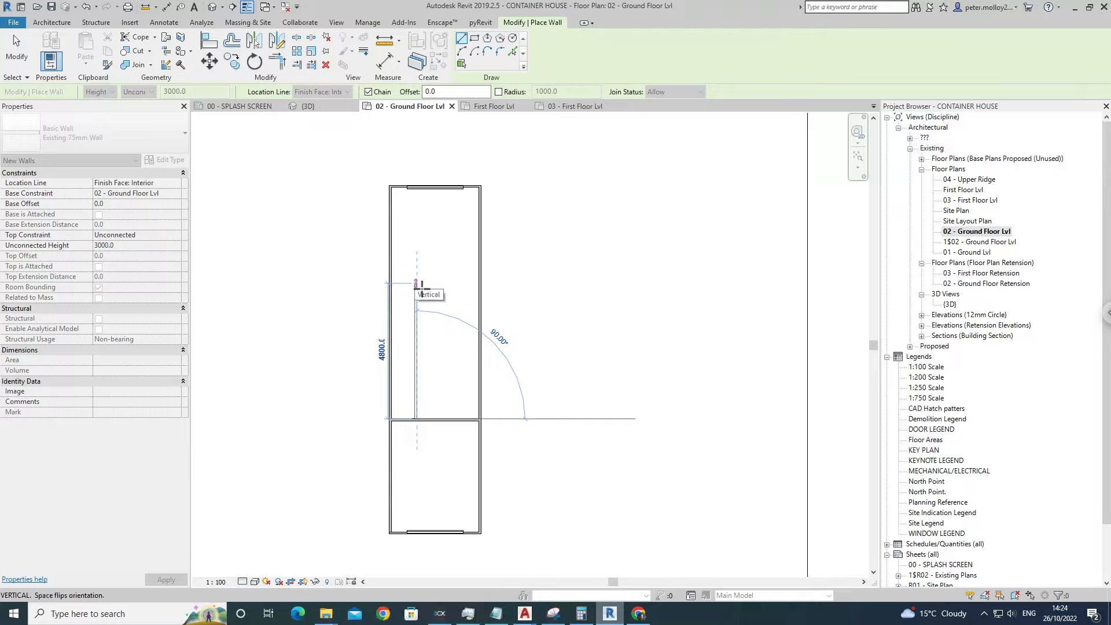
click(422, 283)
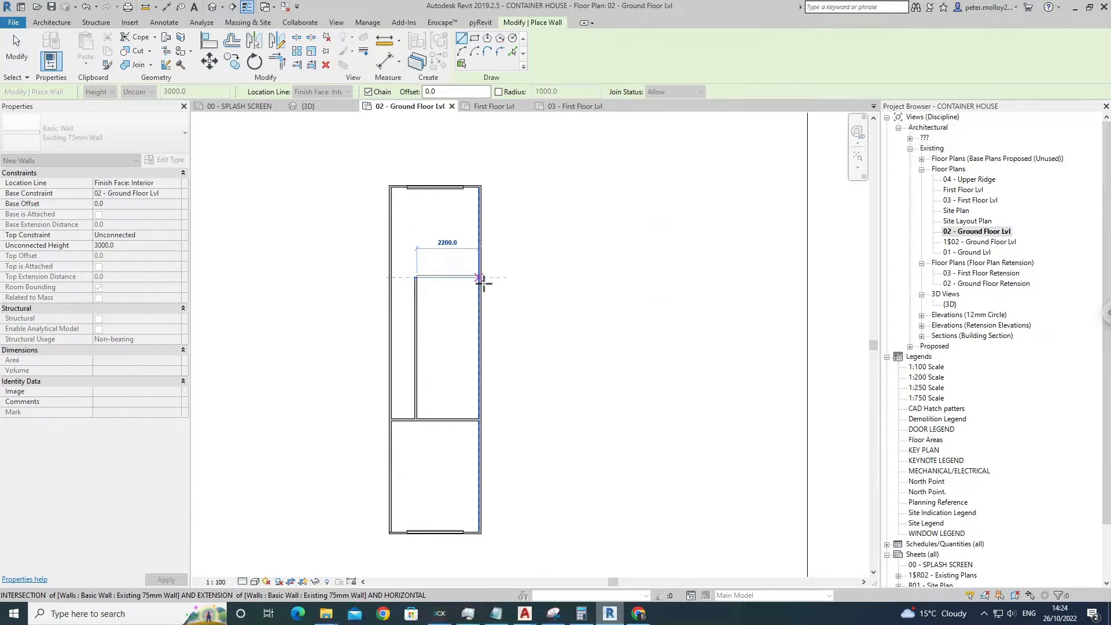
click(482, 279)
key(Escape)
key(Escape)
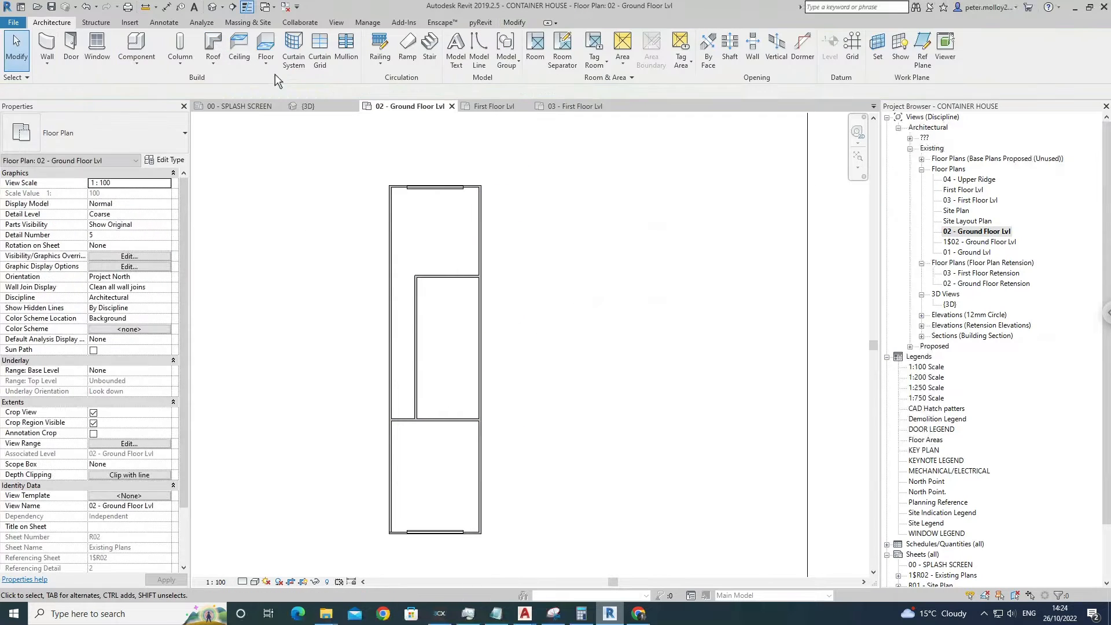
Extend the upper cross wall's left end to the container's left side wall, closing off the corridor.
click(423, 364)
scroll(426, 279, up, 3)
key(Escape)
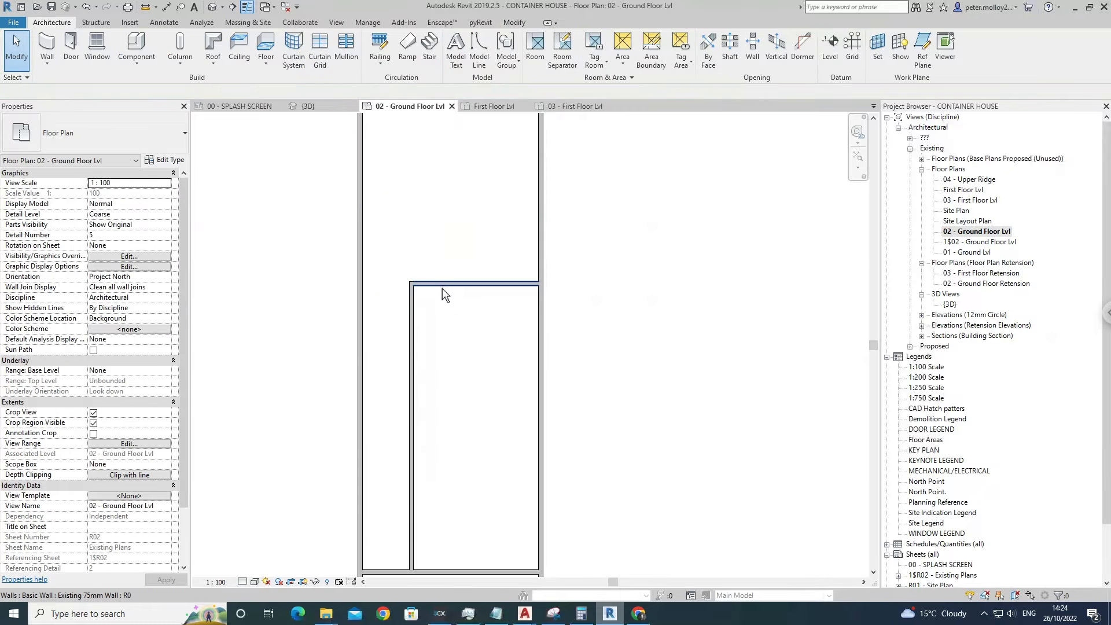
click(439, 290)
drag(412, 286, 361, 287)
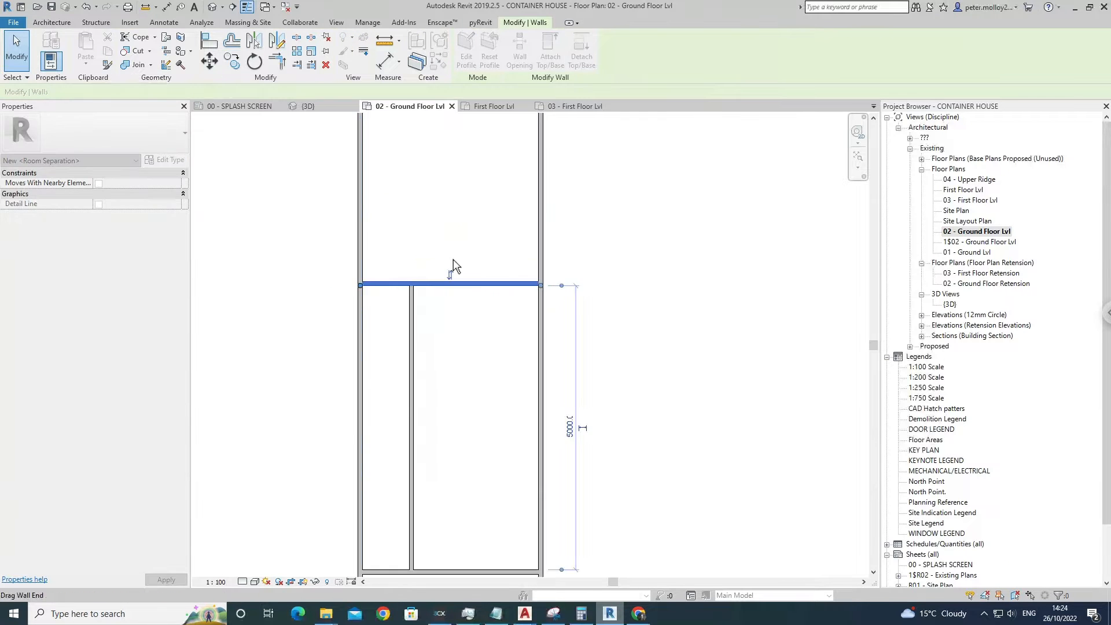
key(Escape)
scroll(454, 258, down, 3)
scroll(443, 315, up, 2)
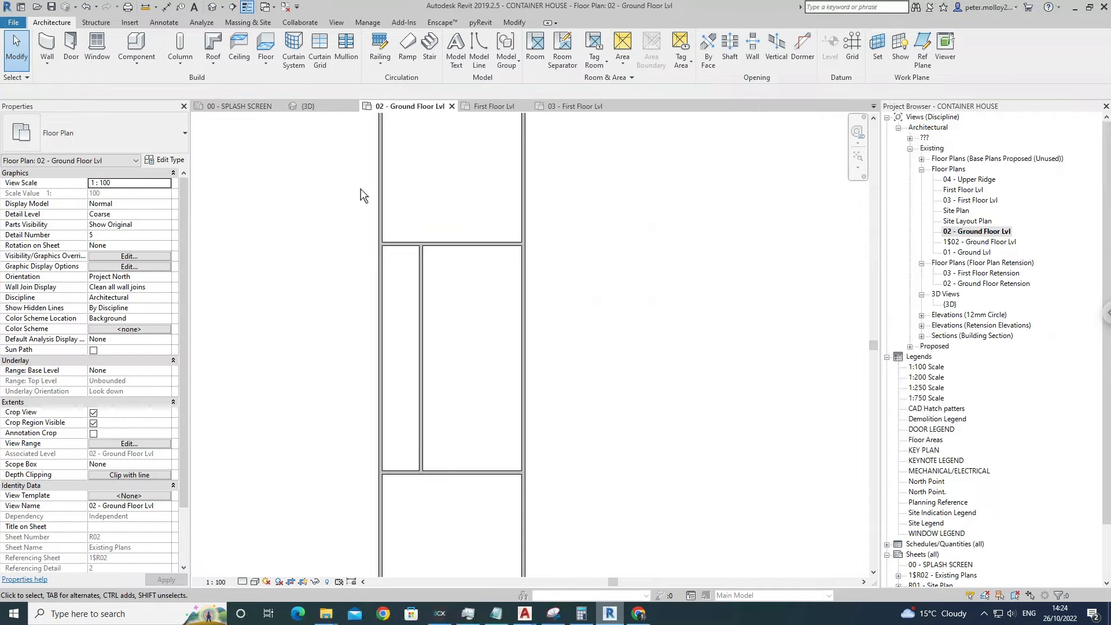
Duplicate the Doors_IntSgl 800 x 2000 door type as a new type named 700 x 2100.
click(71, 47)
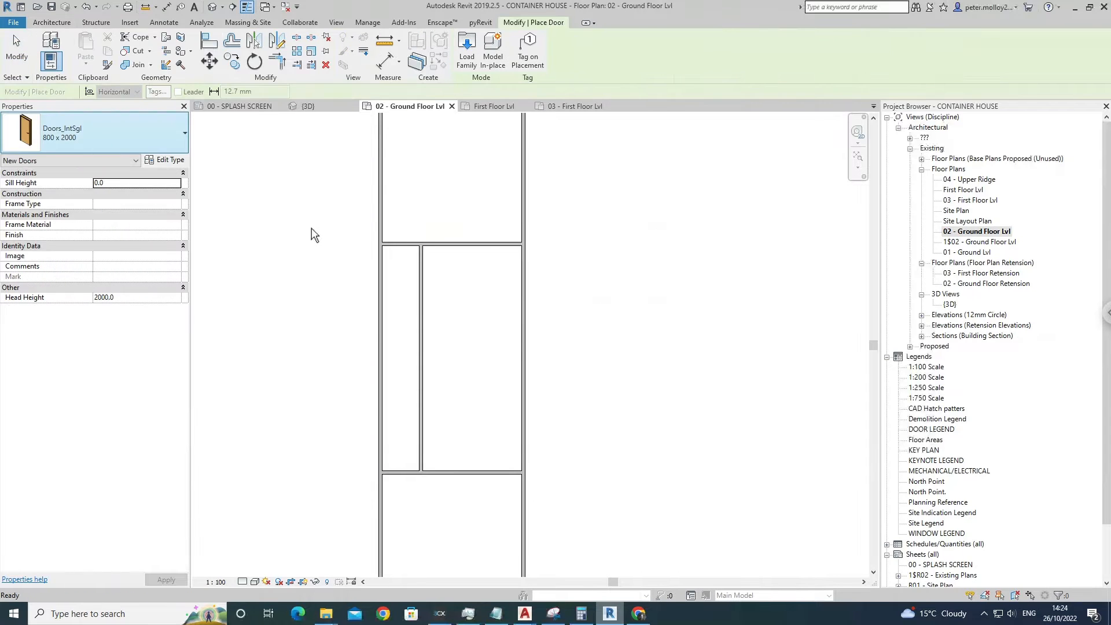
click(99, 131)
scroll(75, 284, down, 2)
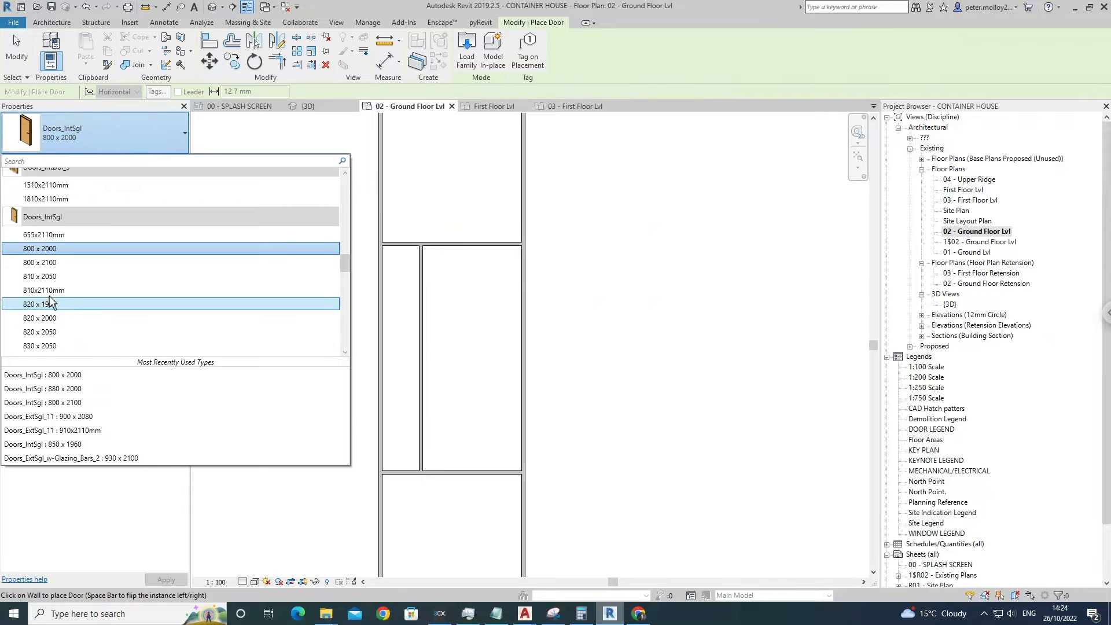
scroll(125, 307, down, 3)
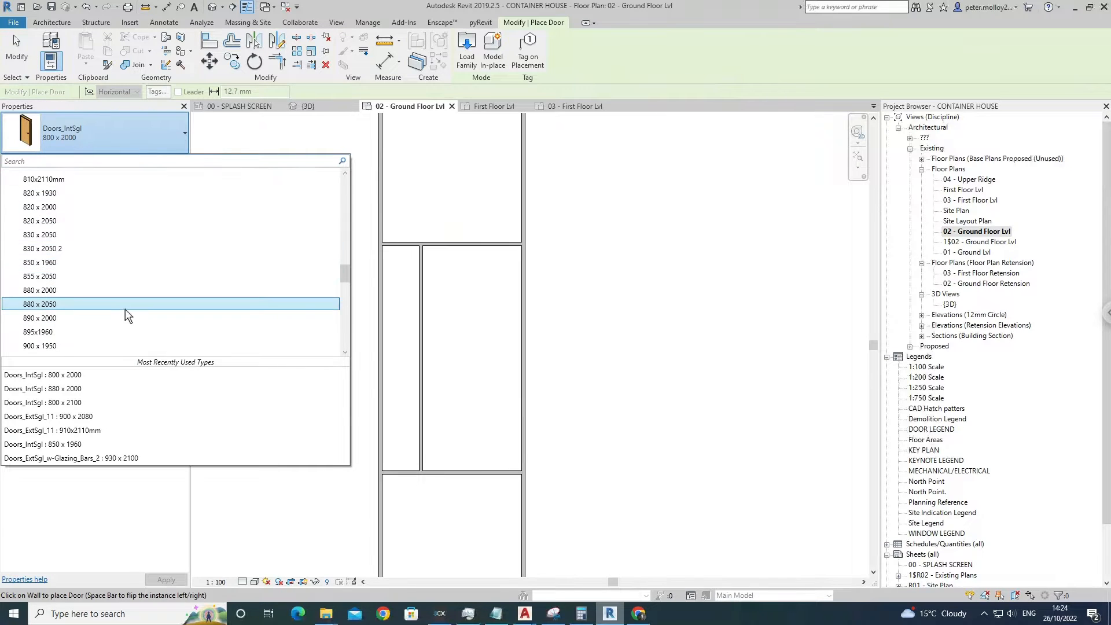
scroll(125, 309, up, 3)
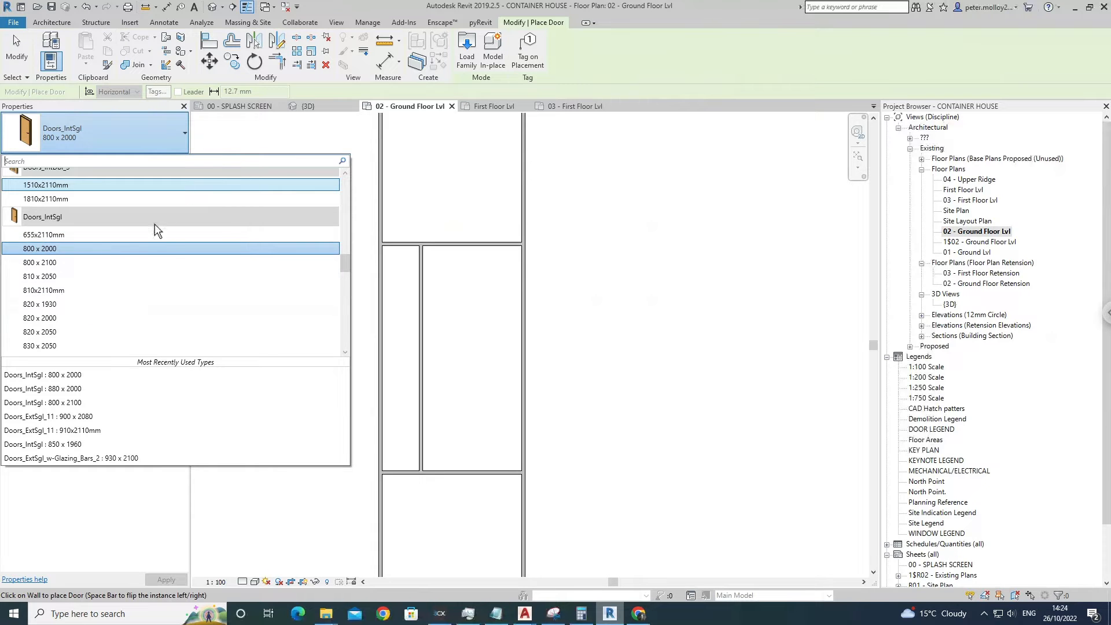
click(146, 248)
click(172, 164)
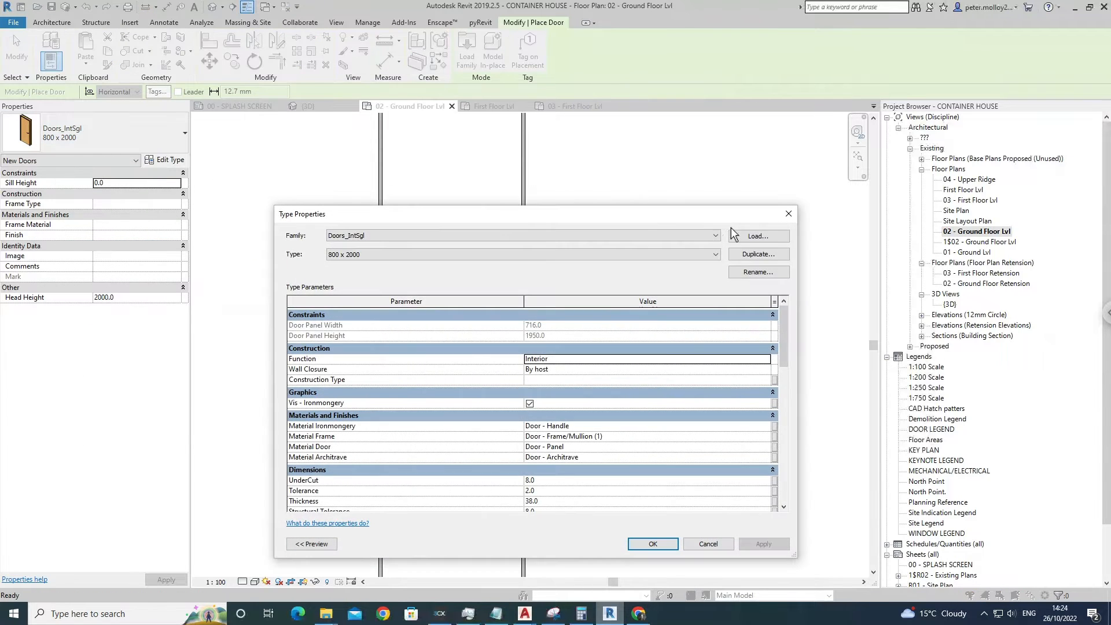
click(747, 256)
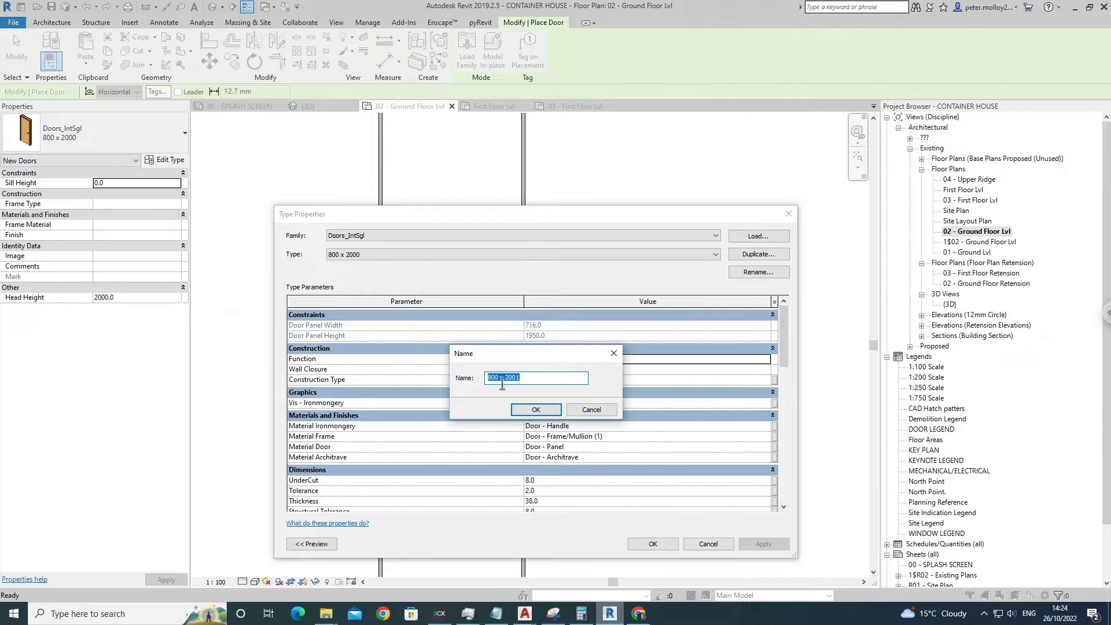
text(700 x 2100)
click(536, 409)
Set the new door type's rough width to 700 and resize the door to 700 mm wide by 2100 mm high.
scroll(602, 376, down, 5)
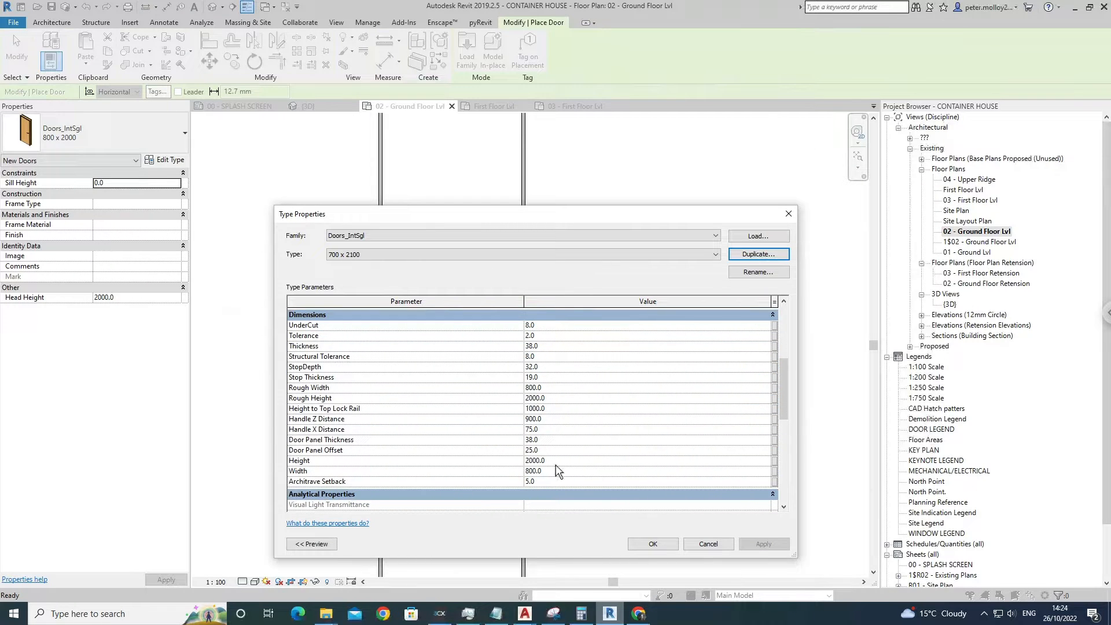
click(562, 388)
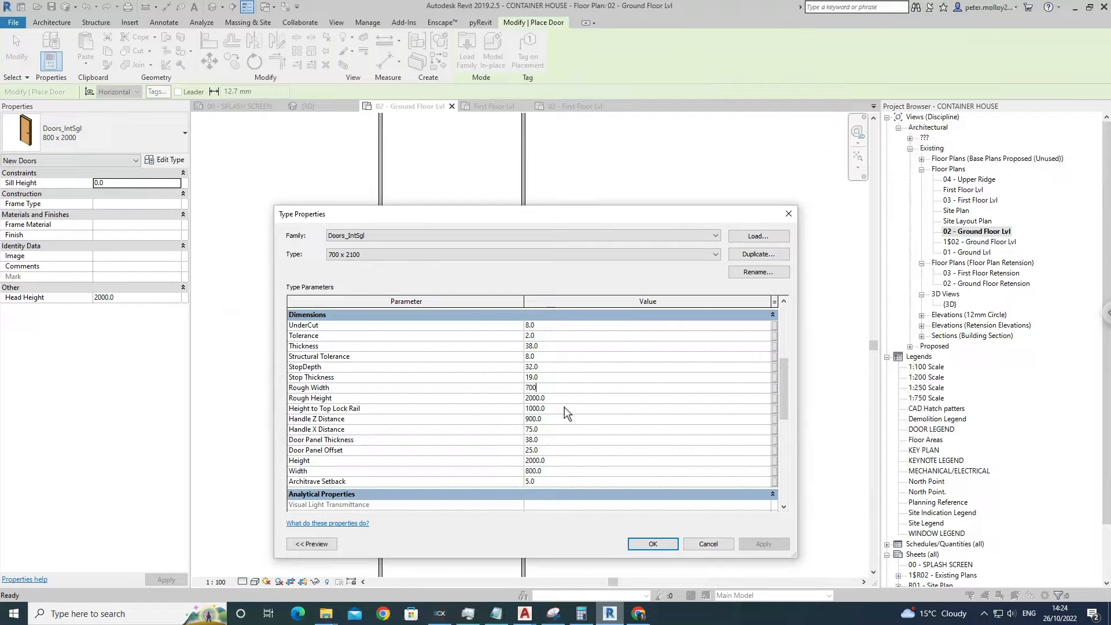
key(Tab)
click(666, 553)
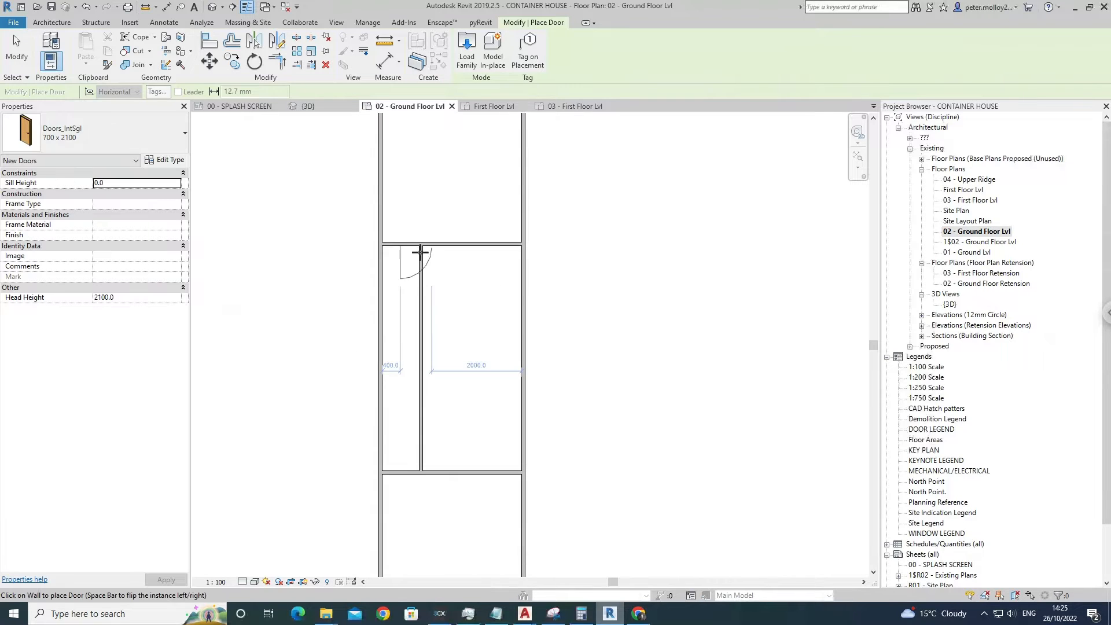
Place a 700 x 2100 door in the upper cross wall at the corridor's end and flip its hinge to the outer side wall.
scroll(411, 250, up, 2)
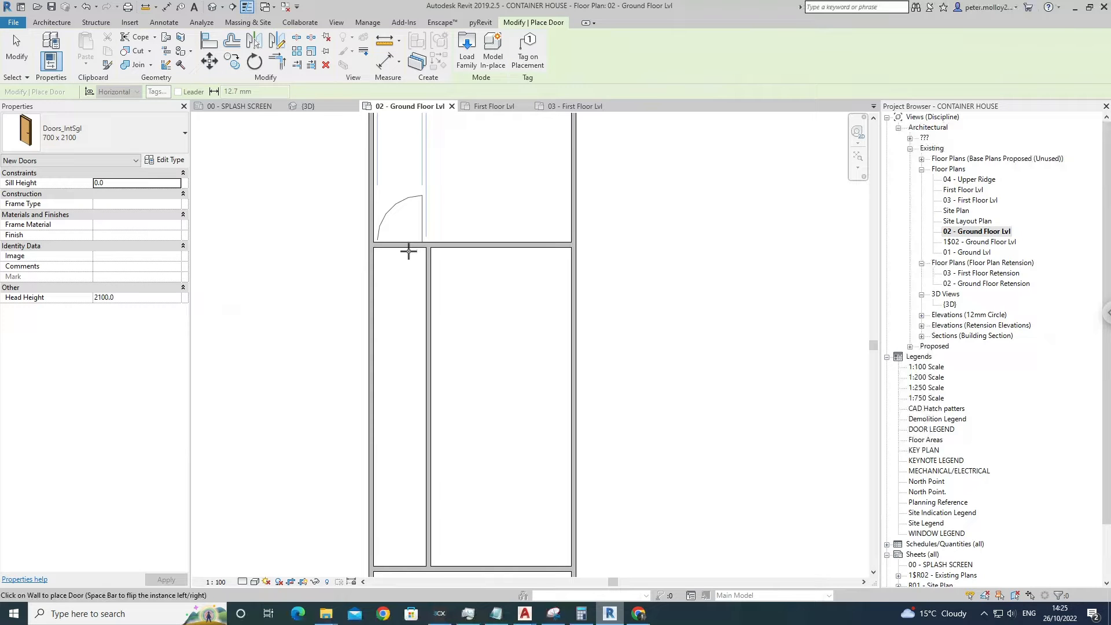
click(408, 246)
key(Escape)
key(Escape)
click(404, 220)
key(space)
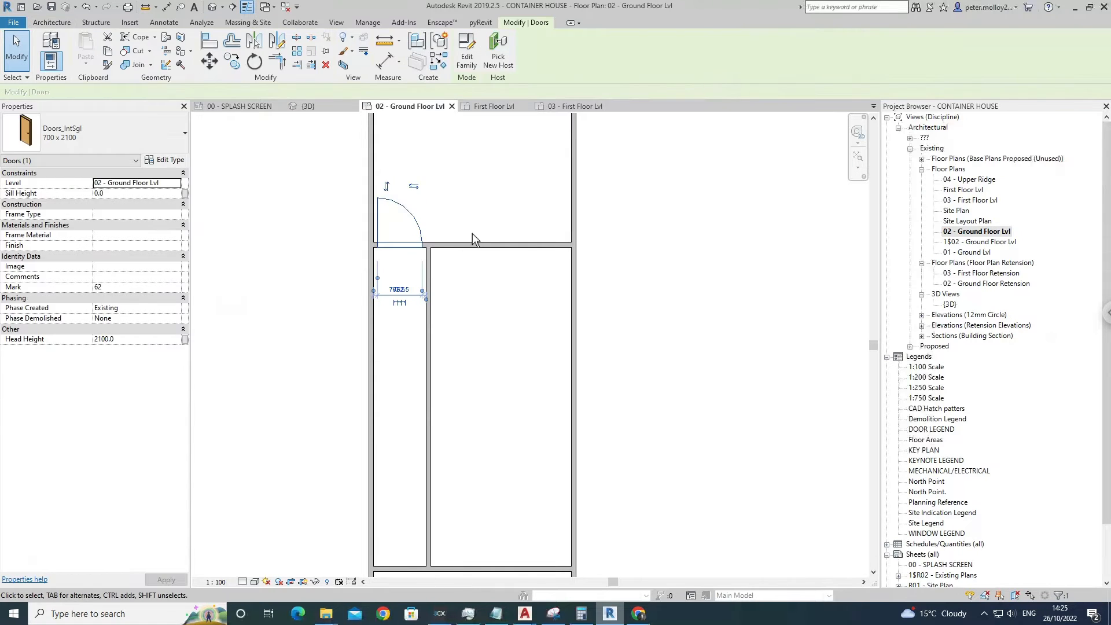
click(472, 234)
Place a second 700 x 2100 door in the lower cross wall at the corridor's end, hinged by the outer wall and opening into the lower room.
scroll(473, 233, down, 2)
middle_drag(470, 333, 463, 310)
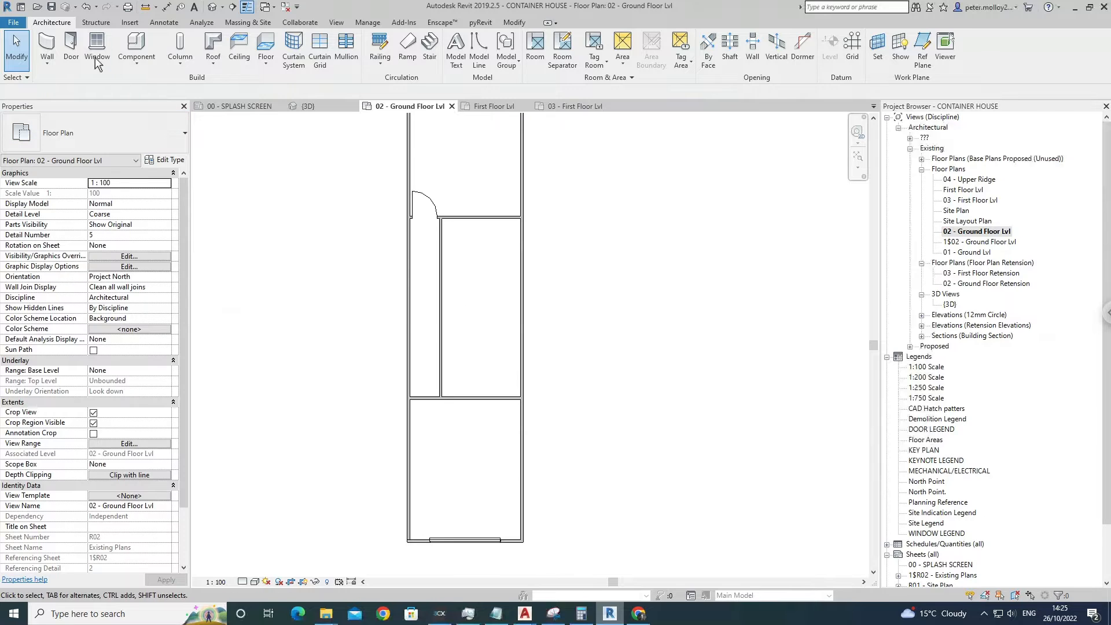
click(71, 47)
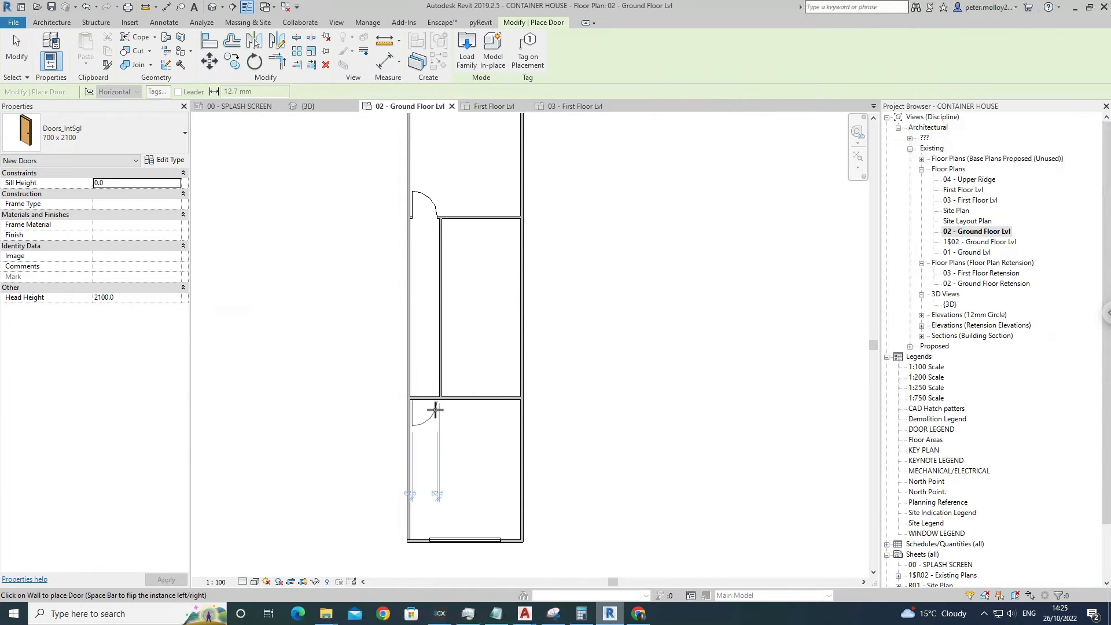
scroll(434, 404, up, 2)
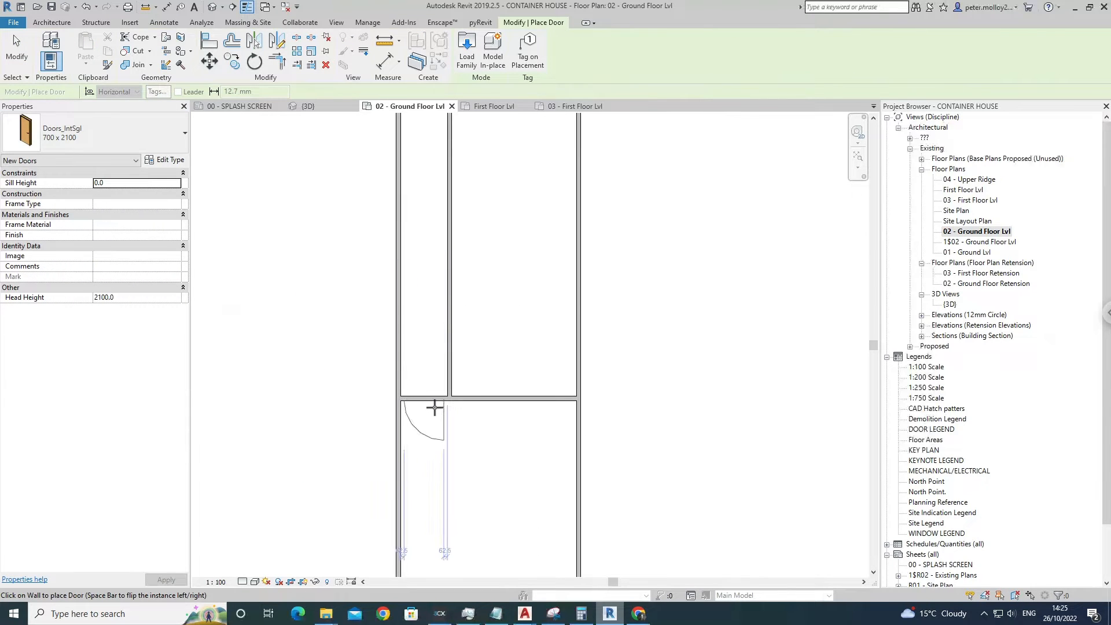
click(447, 395)
scroll(470, 371, down, 6)
key(Escape)
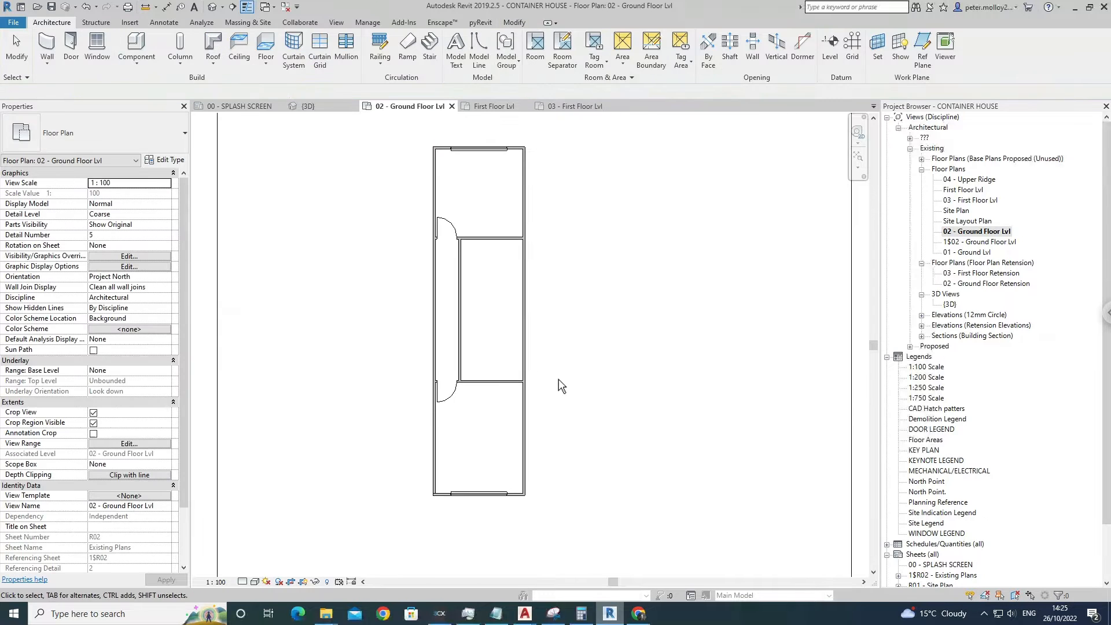
Review the ground floor layout in plan, and check the internal walls against the container roof in the 3D view.
middle_drag(564, 355, 468, 377)
middle_drag(395, 359, 396, 335)
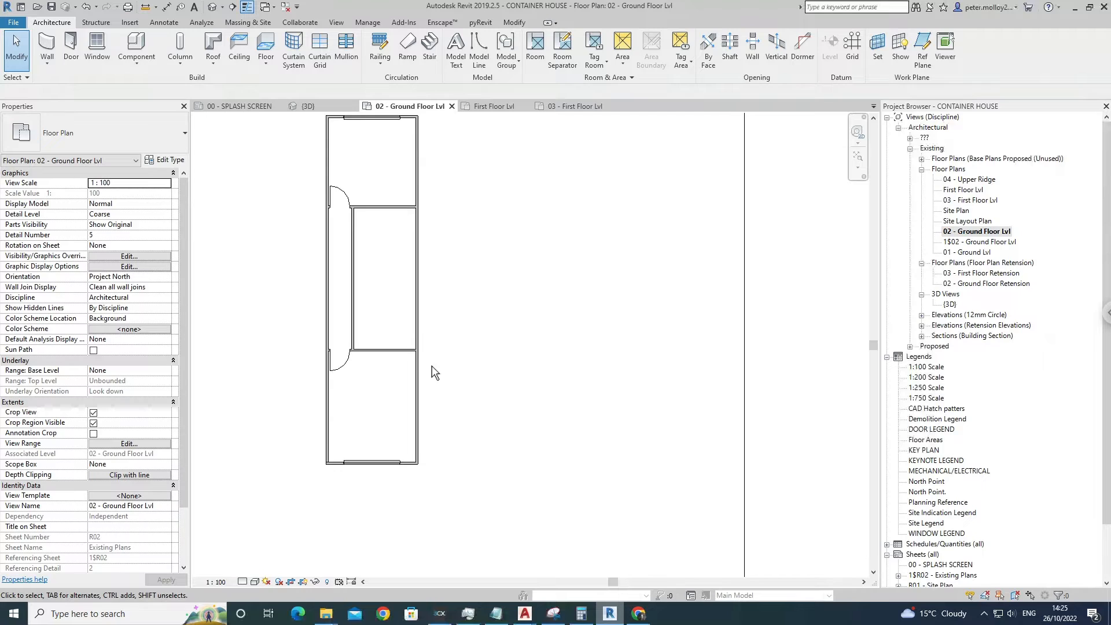
middle_drag(436, 372, 428, 367)
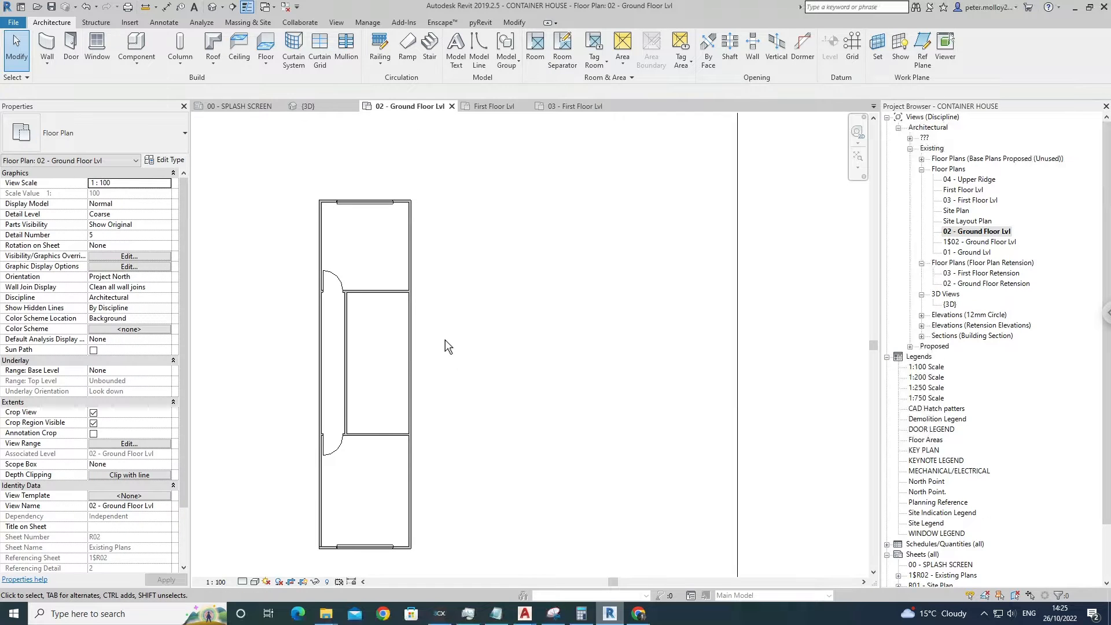
scroll(499, 248, down, 4)
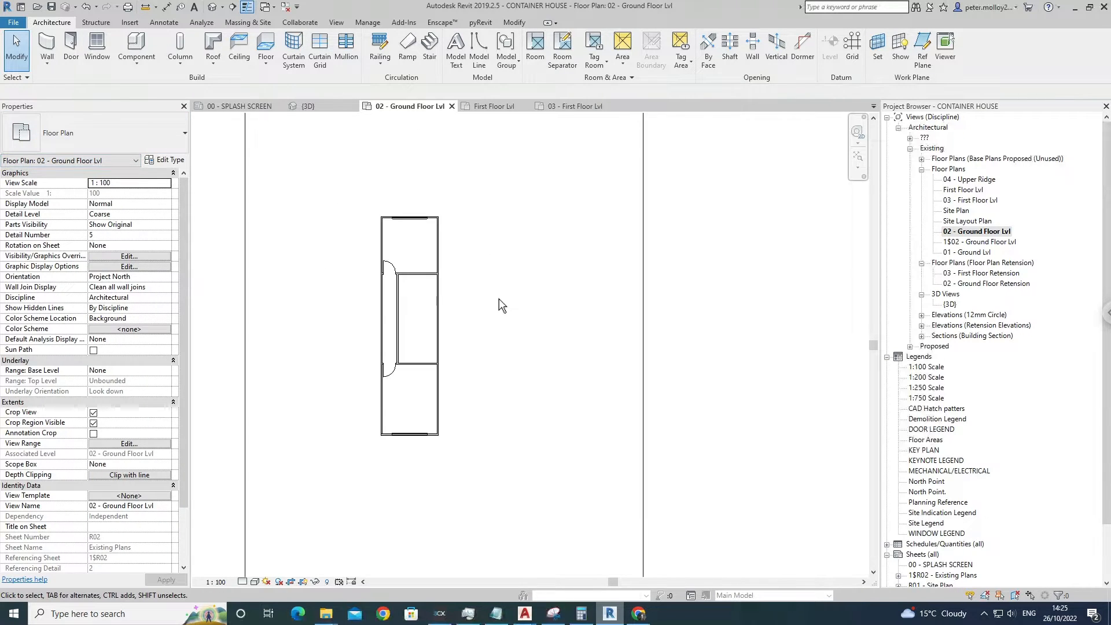
middle_drag(462, 266, 433, 266)
scroll(430, 262, up, 5)
middle_drag(569, 275, 556, 281)
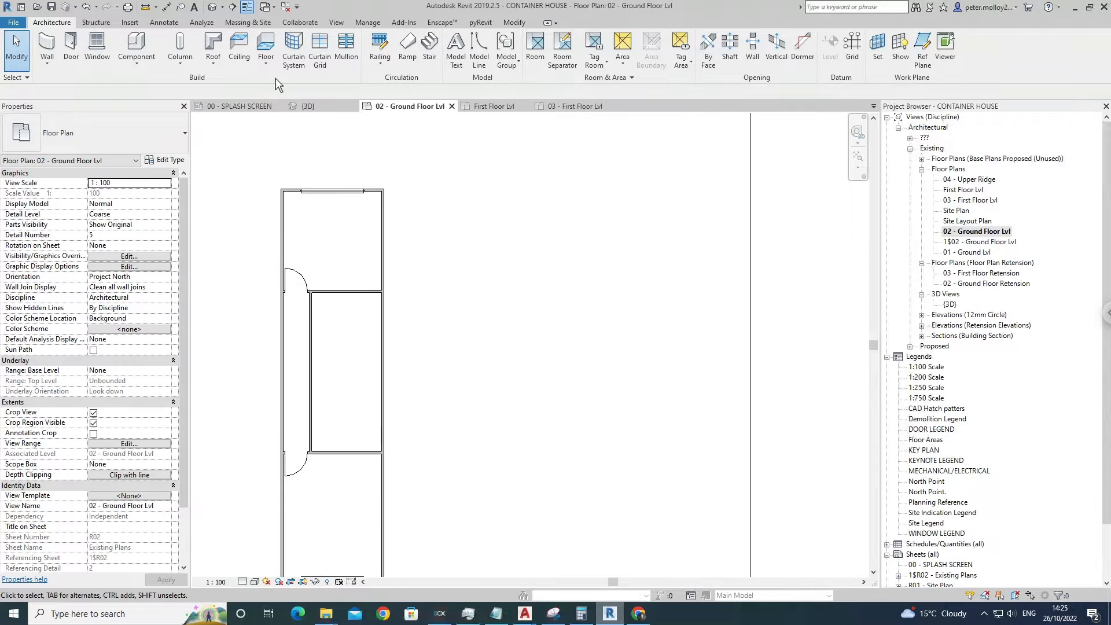
click(212, 6)
shift+middle_drag(519, 246, 705, 281)
scroll(519, 265, up, 3)
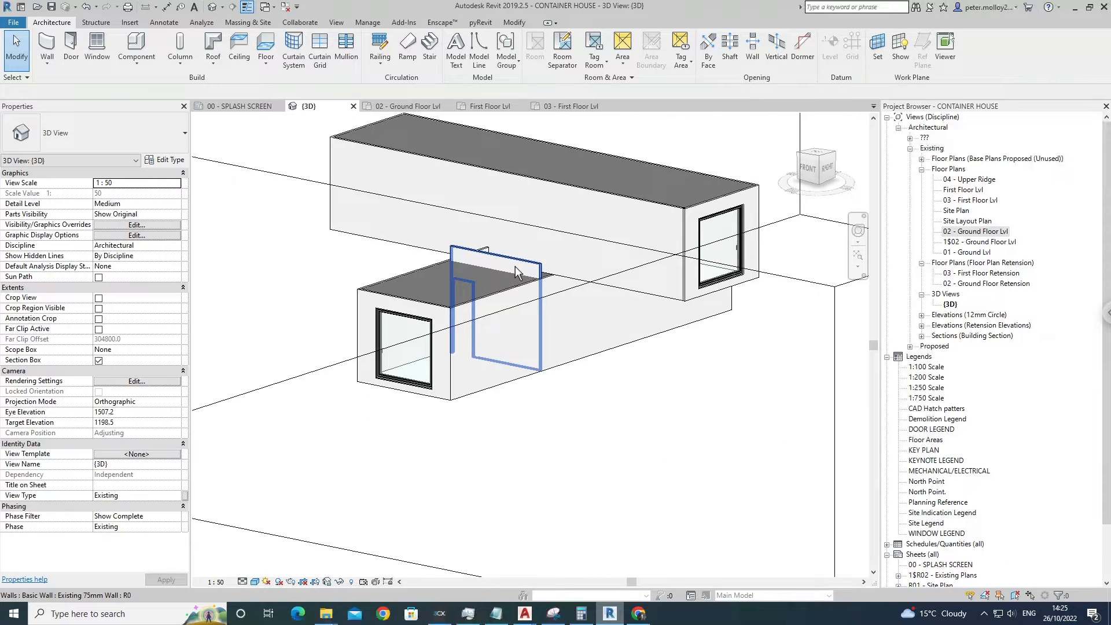
In the 02 - Ground Floor Lvl plan, select both cross walls and the lengthwise partition together.
double_click(976, 232)
click(343, 293)
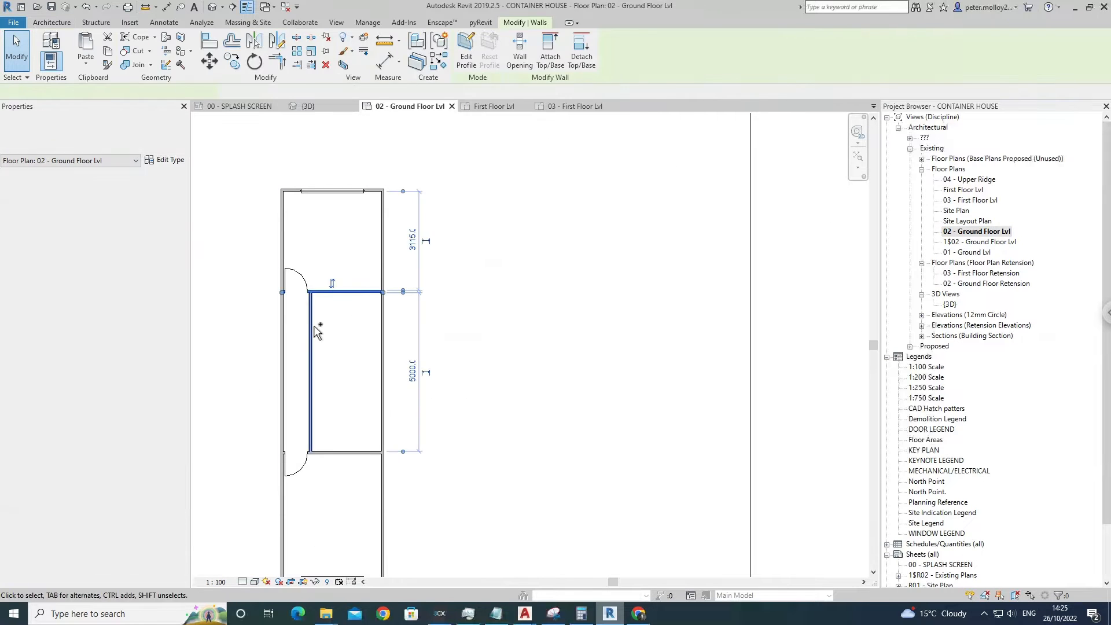
ctrl+click(314, 327)
ctrl+click(357, 455)
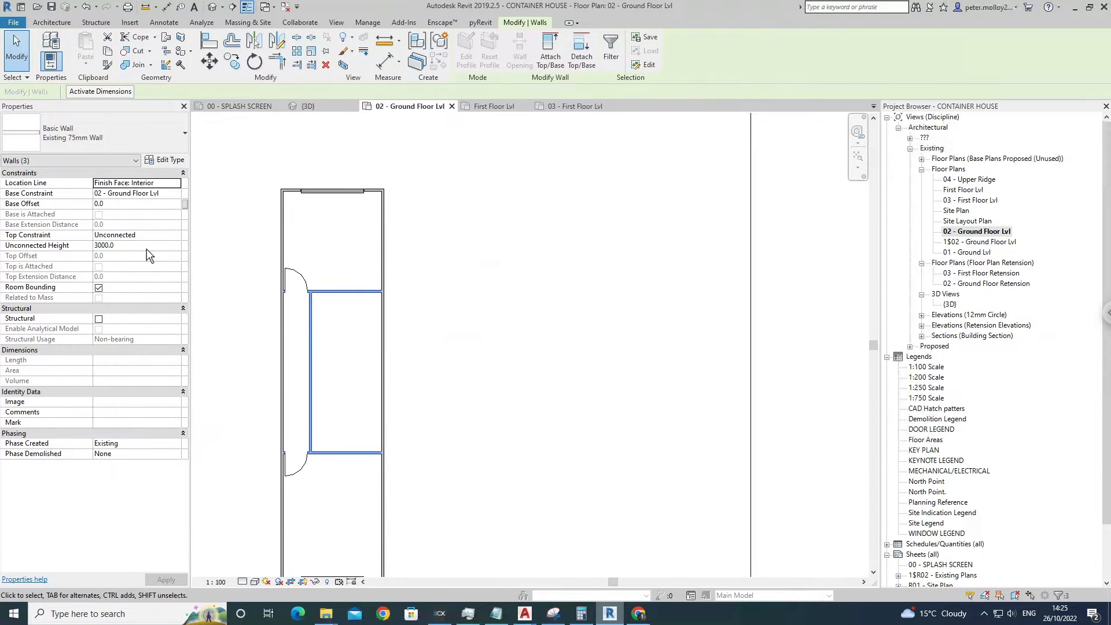
Inspect the side wall inside the CONTAINER model group in the ground floor plan and close the group edit.
key(Escape)
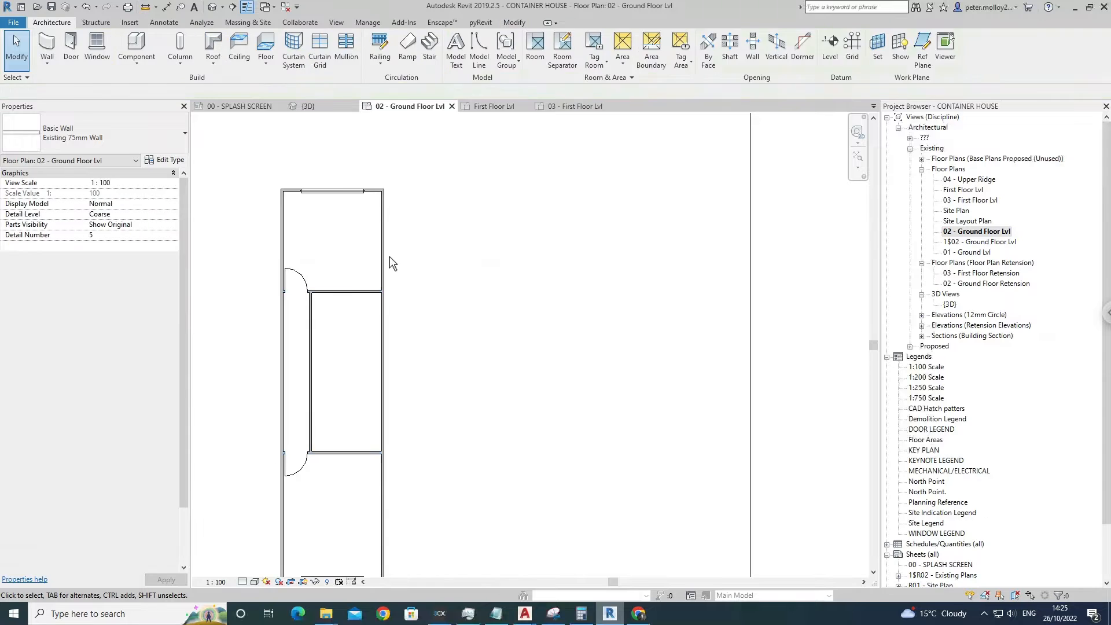
click(389, 259)
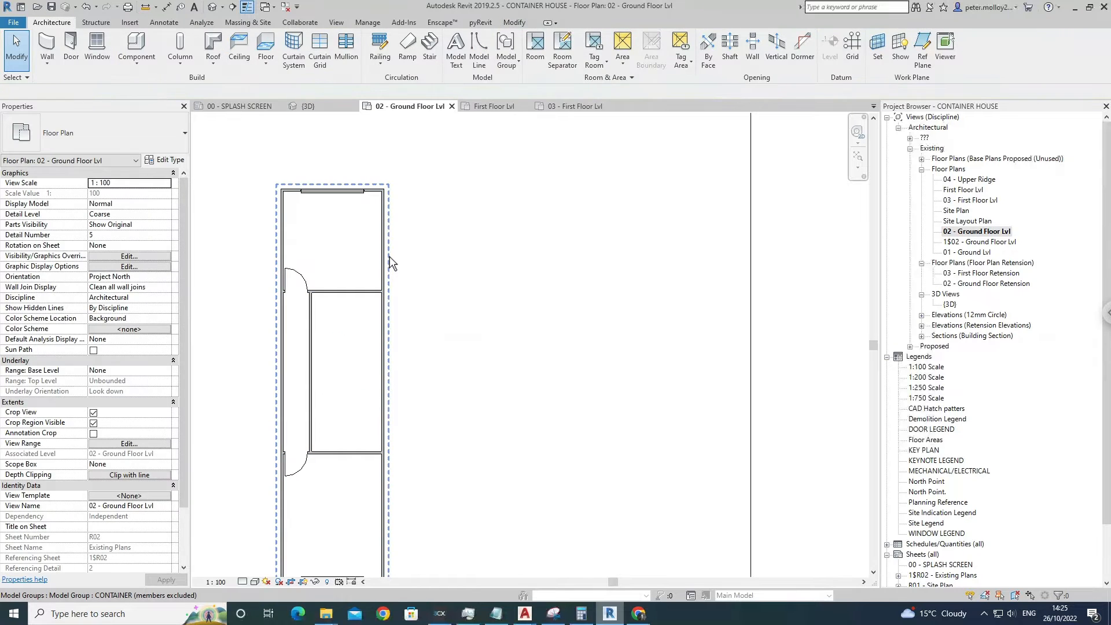
click(466, 56)
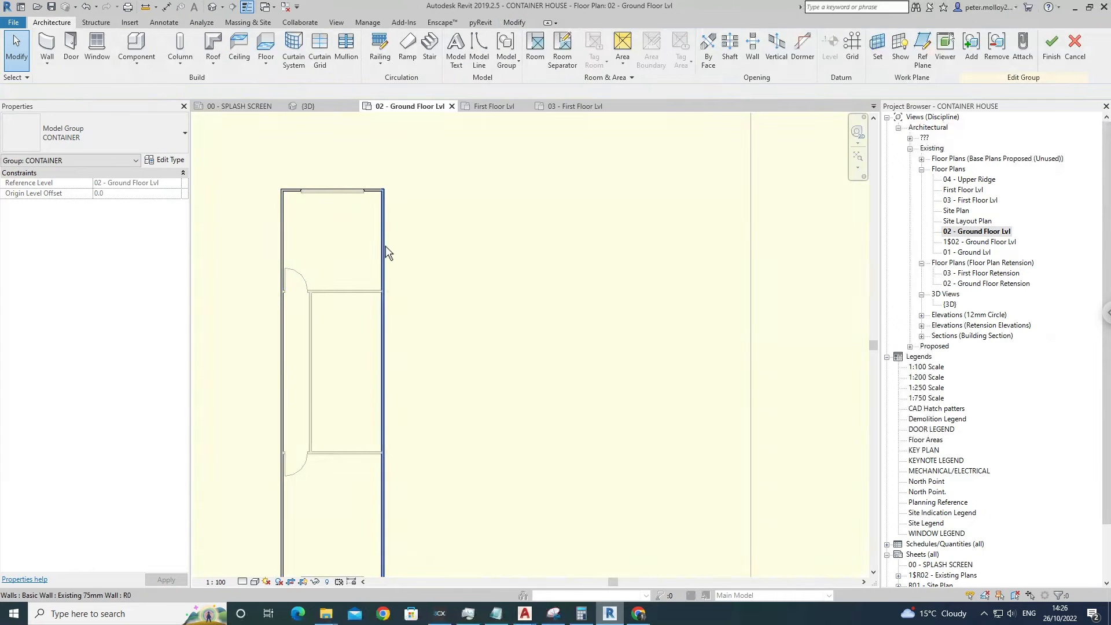
click(383, 246)
click(468, 155)
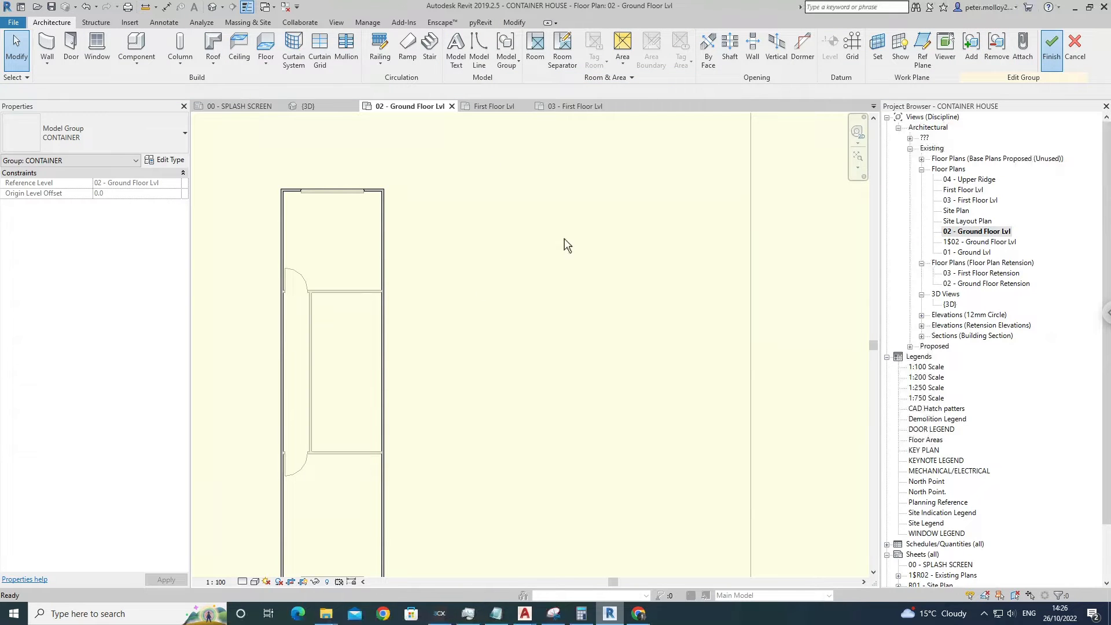
Set the unconnected height of the three internal partition walls in the ground floor plan to 2600.
click(355, 334)
click(314, 345)
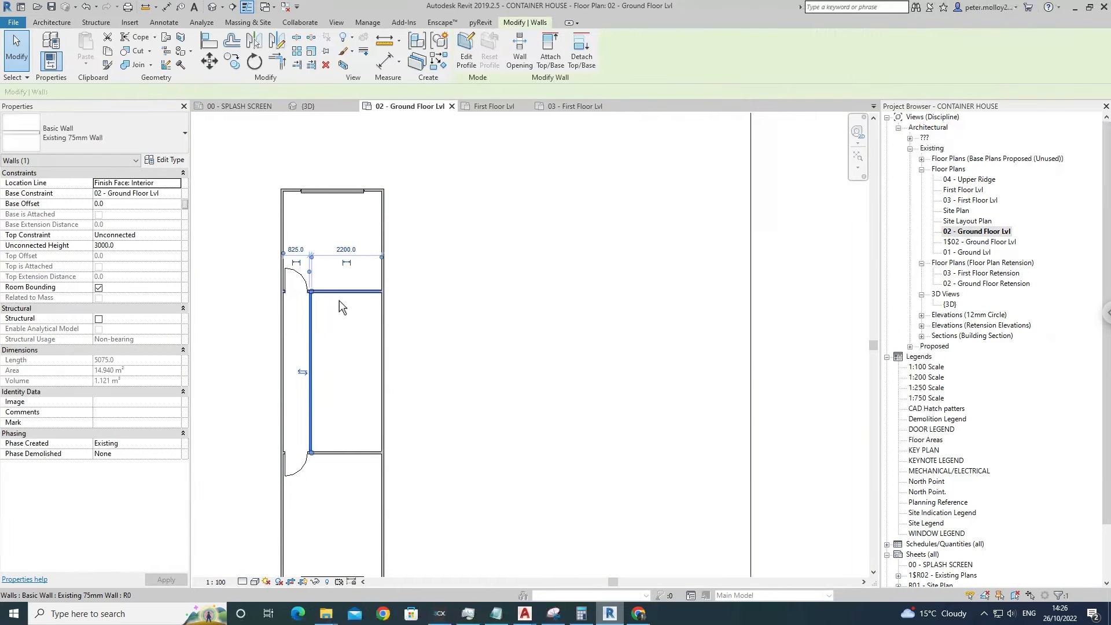
ctrl+click(342, 454)
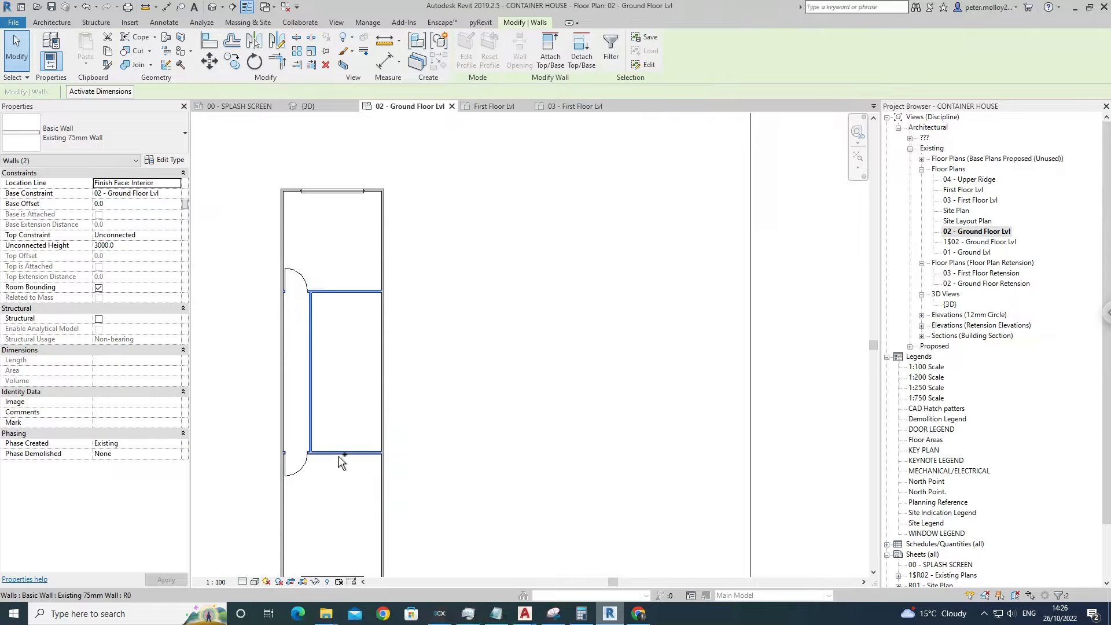
click(148, 249)
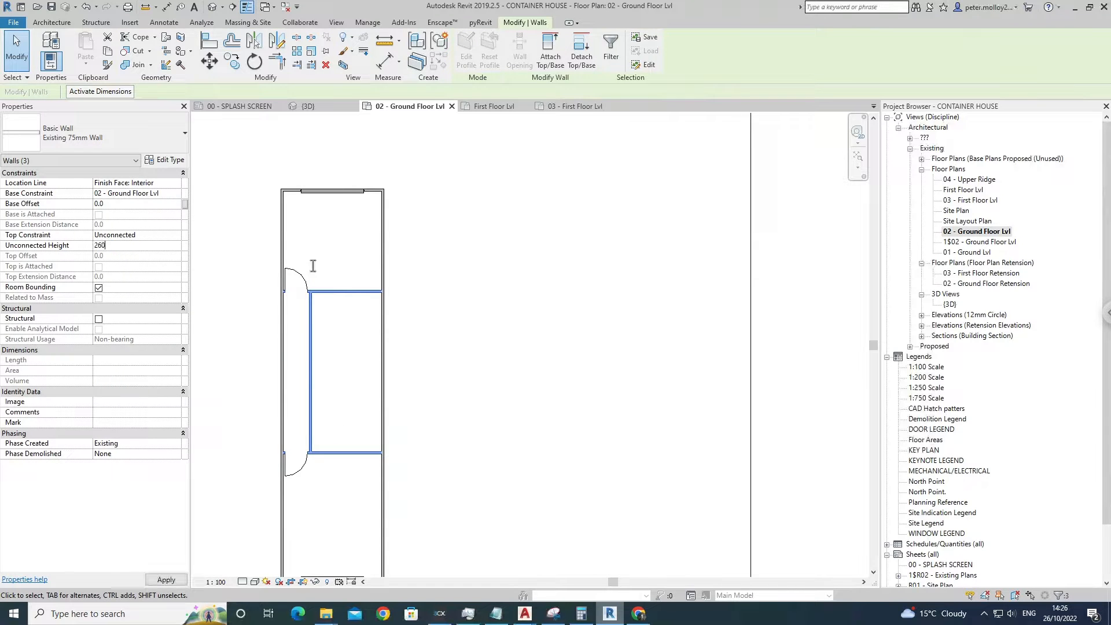
click(330, 127)
In the 3D view, attach the tops of the long corridor partition and the adjoining cross partition to the lower container's roof.
click(213, 6)
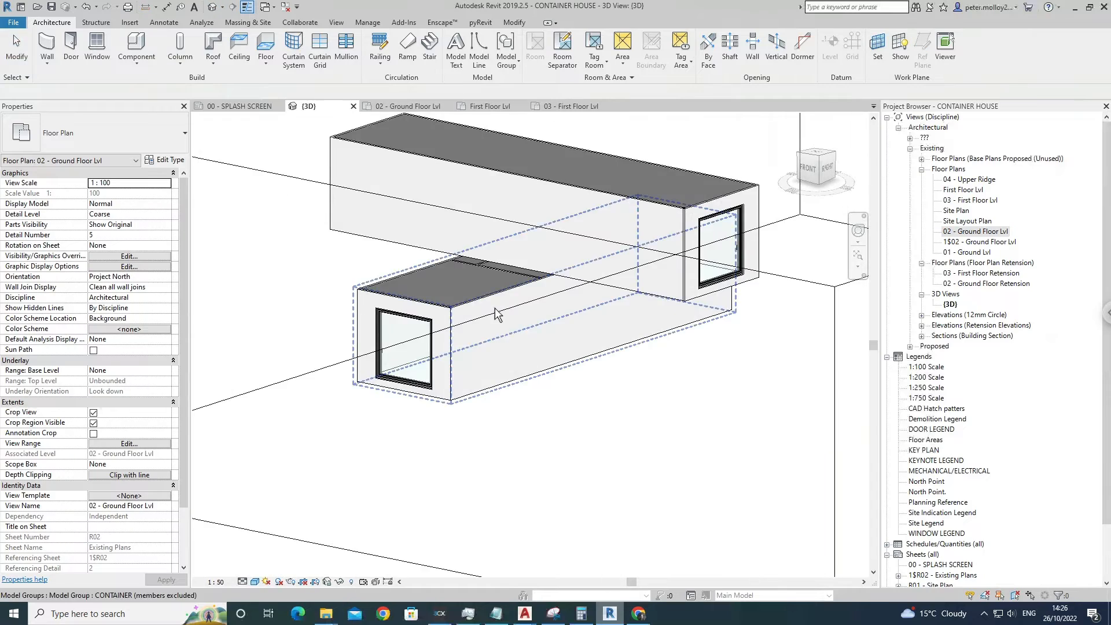
scroll(554, 278, up, 4)
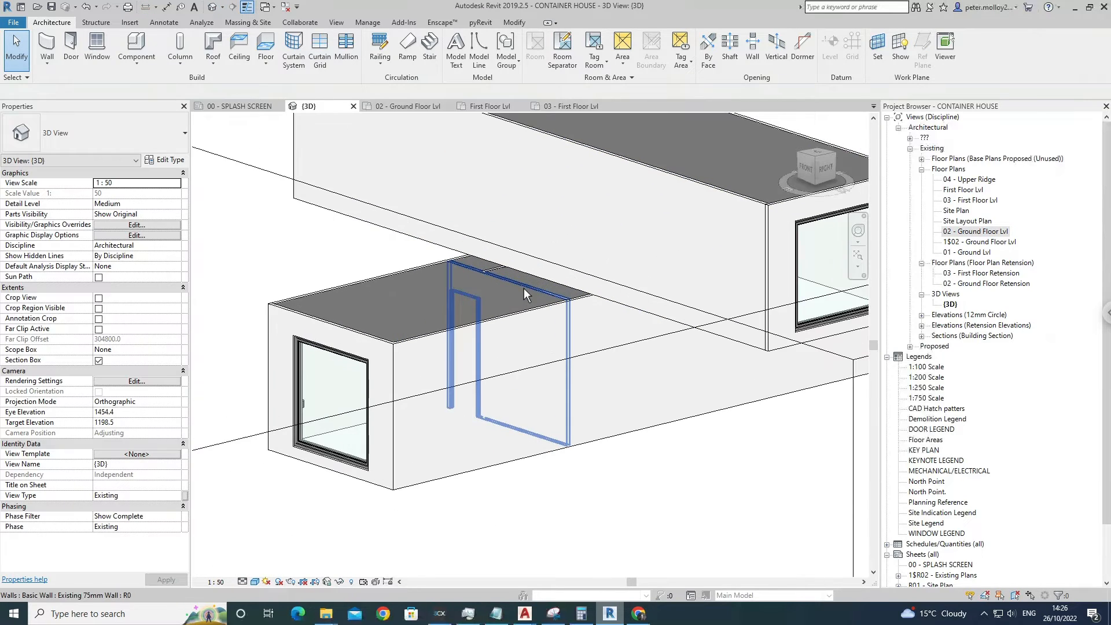
click(499, 273)
click(497, 271)
key(Escape)
scroll(496, 272, up, 2)
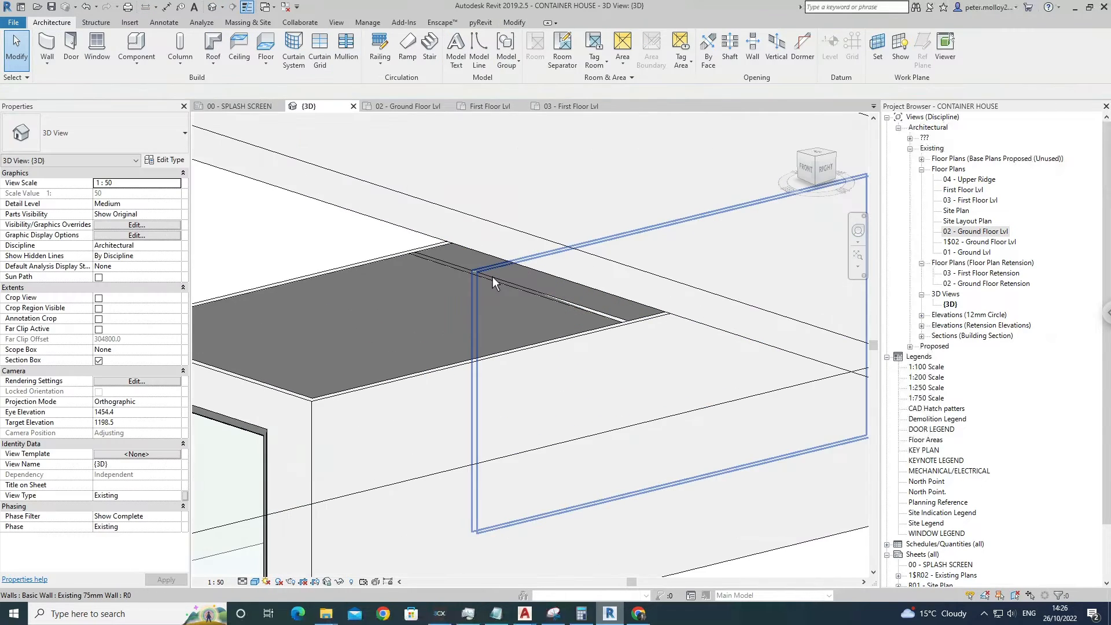
middle_drag(506, 289, 508, 290)
click(502, 287)
click(551, 52)
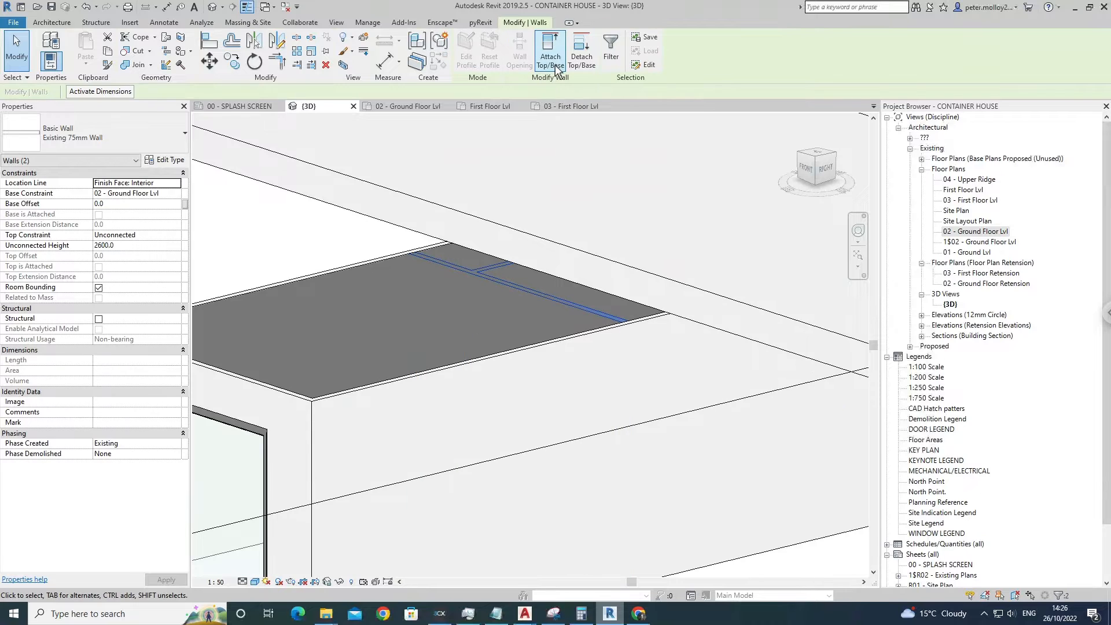
click(384, 277)
scroll(448, 425, down, 3)
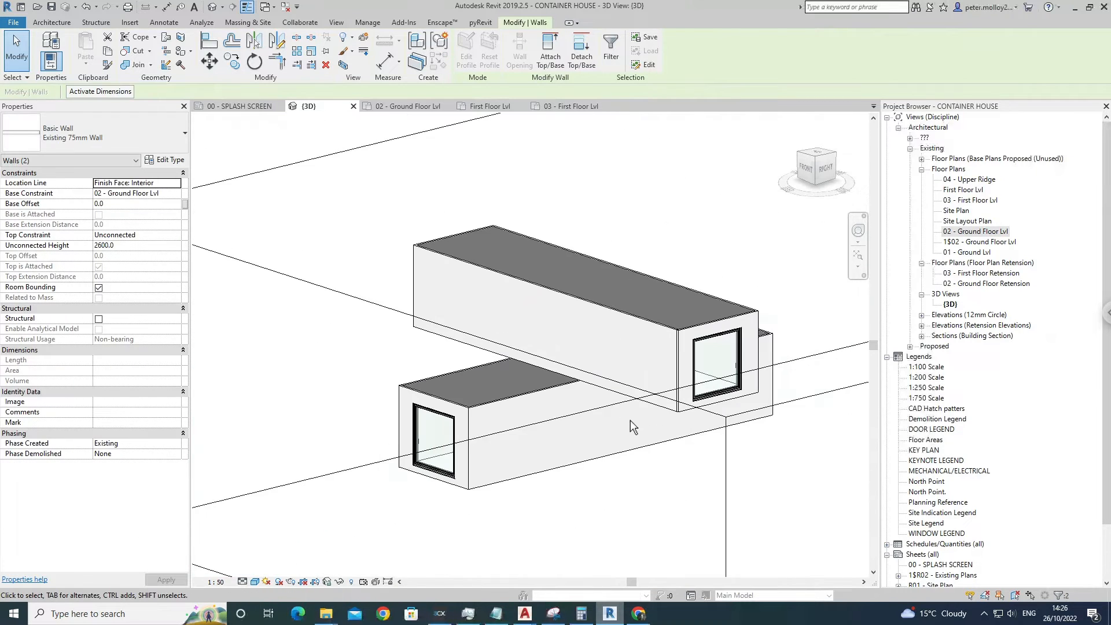
key(Escape)
Attach the top of the remaining cross partition at the lower container's opposite end to its roof.
shift+middle_drag(466, 431, 540, 408)
scroll(540, 408, up, 2)
click(514, 394)
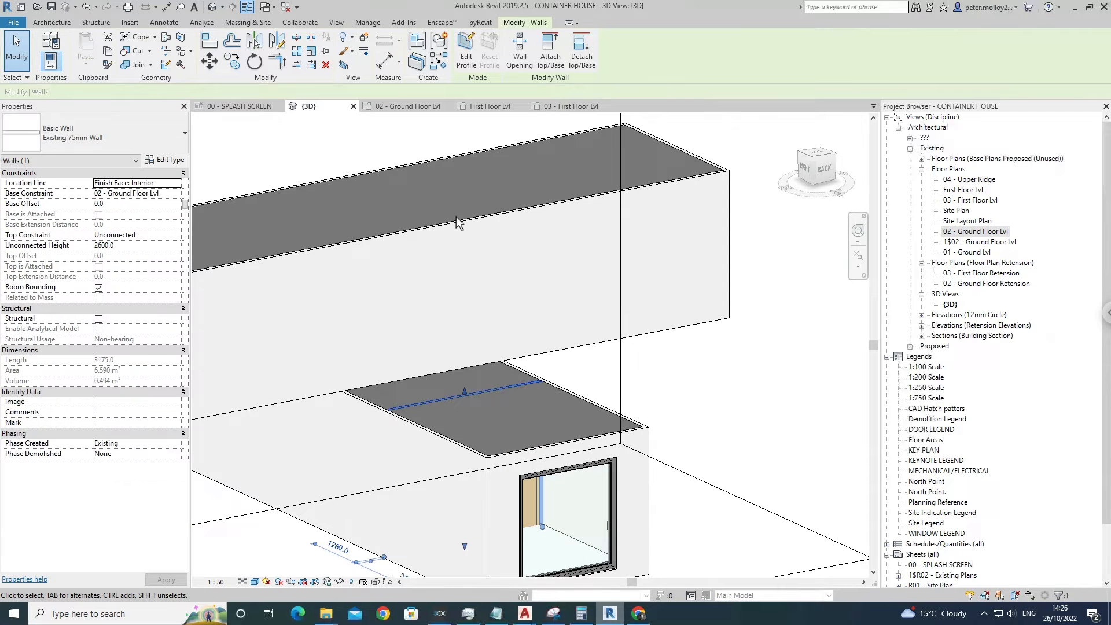
click(554, 67)
click(527, 376)
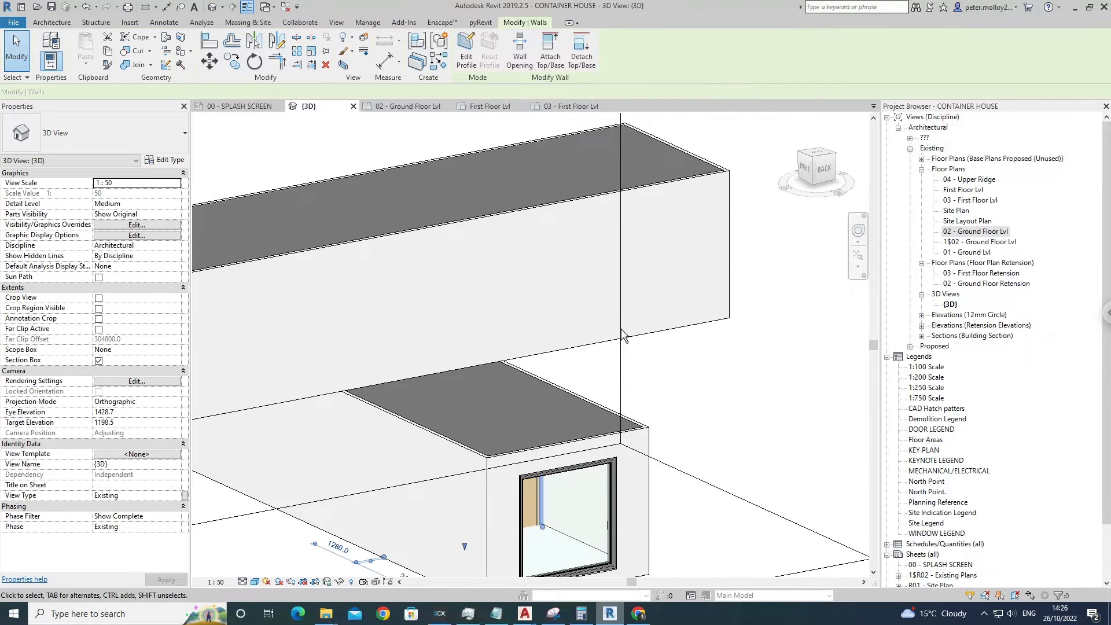
click(549, 372)
Set the sill height of the interior door seen through the lower container's end window to 75.
scroll(548, 373, down, 2)
shift+middle_drag(550, 433, 452, 366)
shift+middle_drag(512, 445, 540, 462)
click(538, 456)
shift+middle_drag(593, 432, 590, 465)
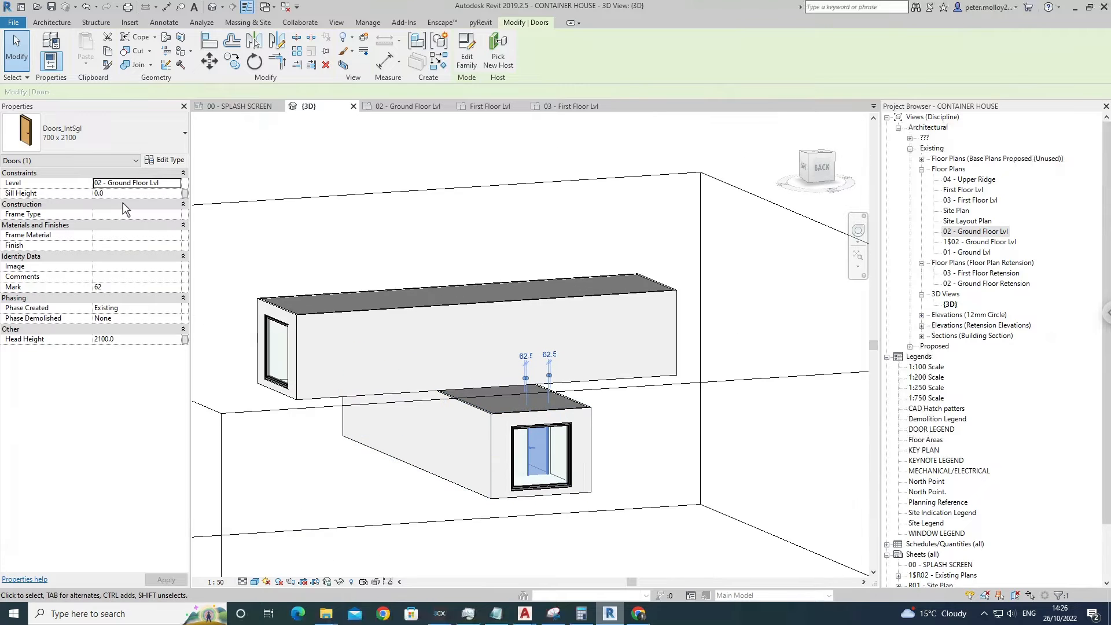
shift+middle_drag(488, 478, 449, 415)
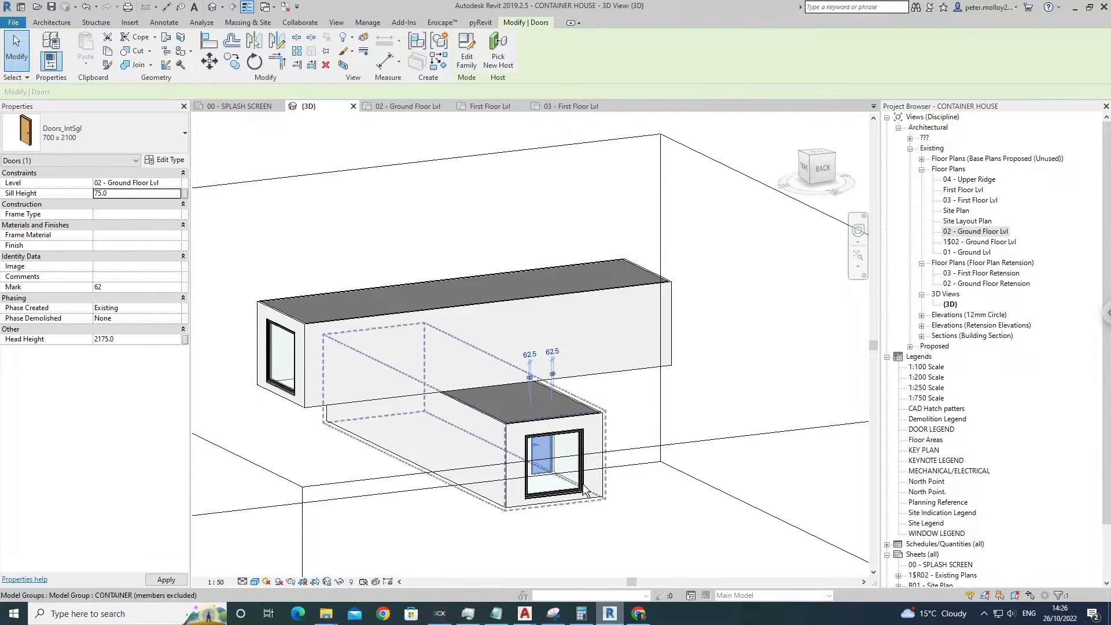
key(Escape)
scroll(539, 472, up, 4)
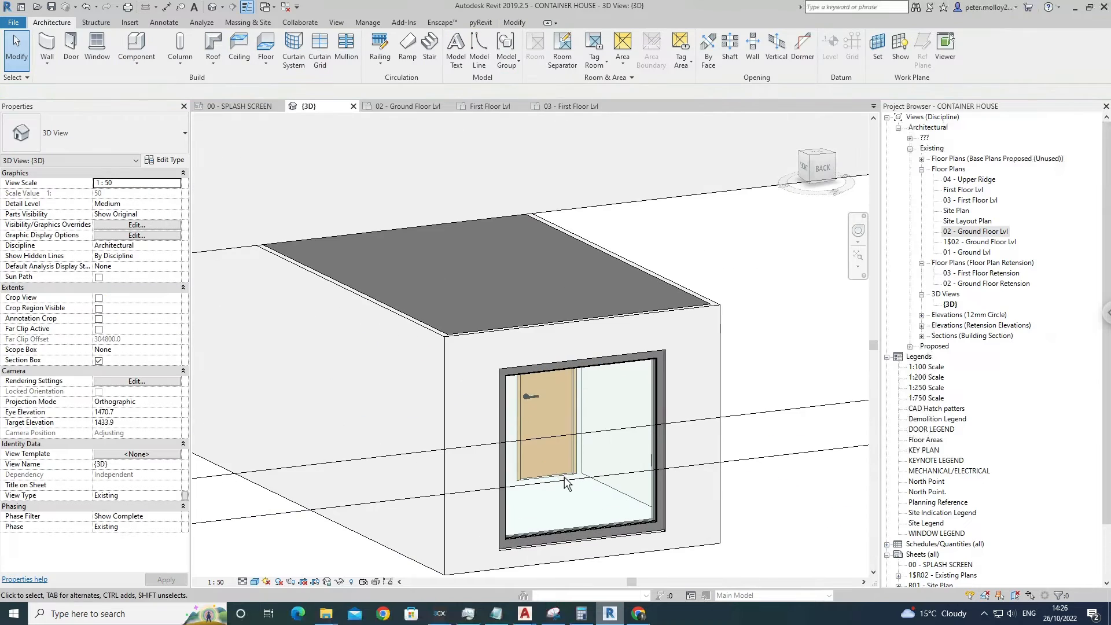
In the 02 - Ground Floor Lvl plan, give the other 700 x 2100 interior door the same 75 sill height.
double_click(976, 233)
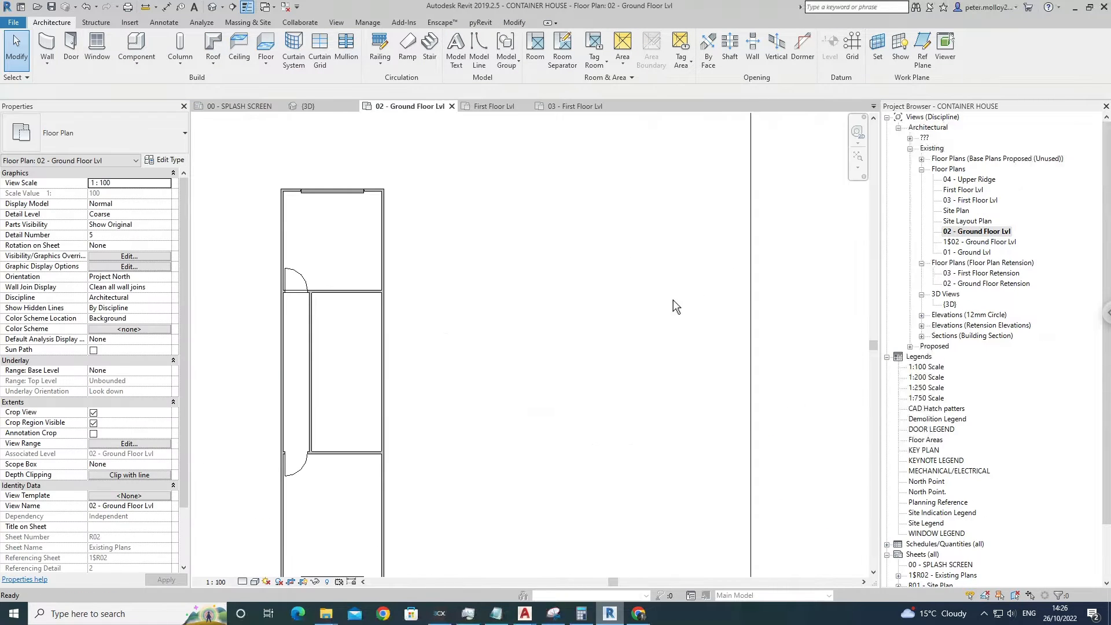
click(314, 419)
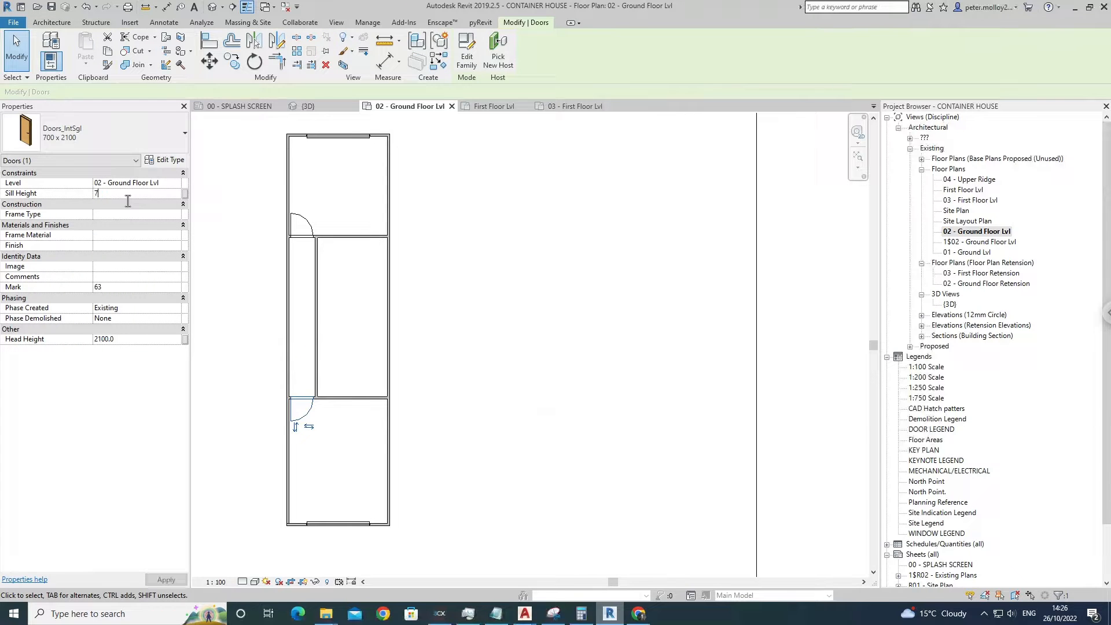
click(418, 457)
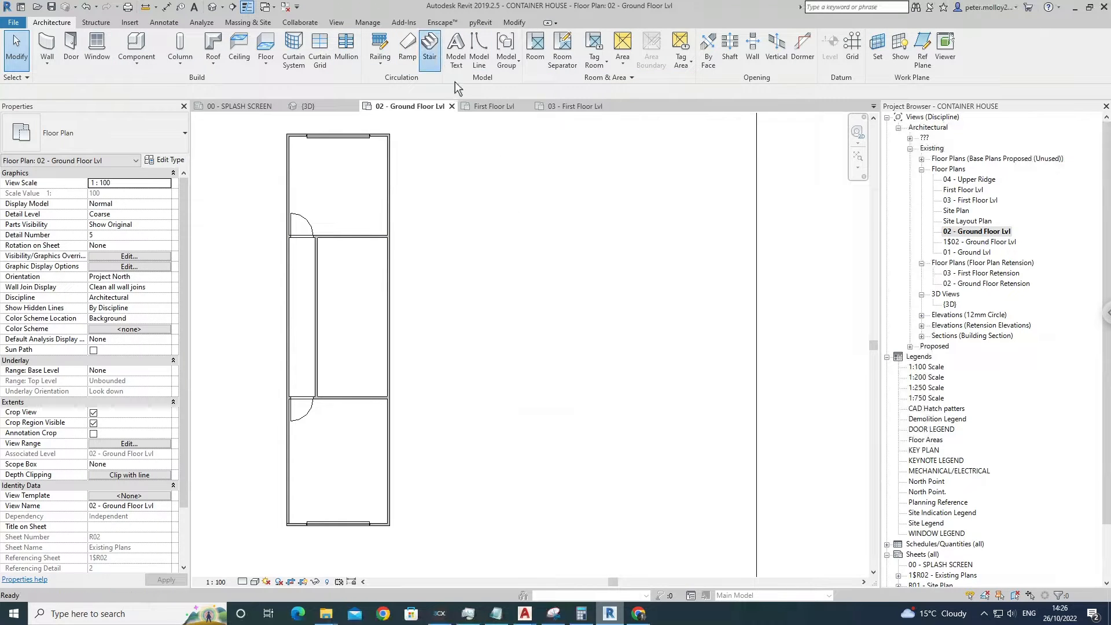
click(430, 45)
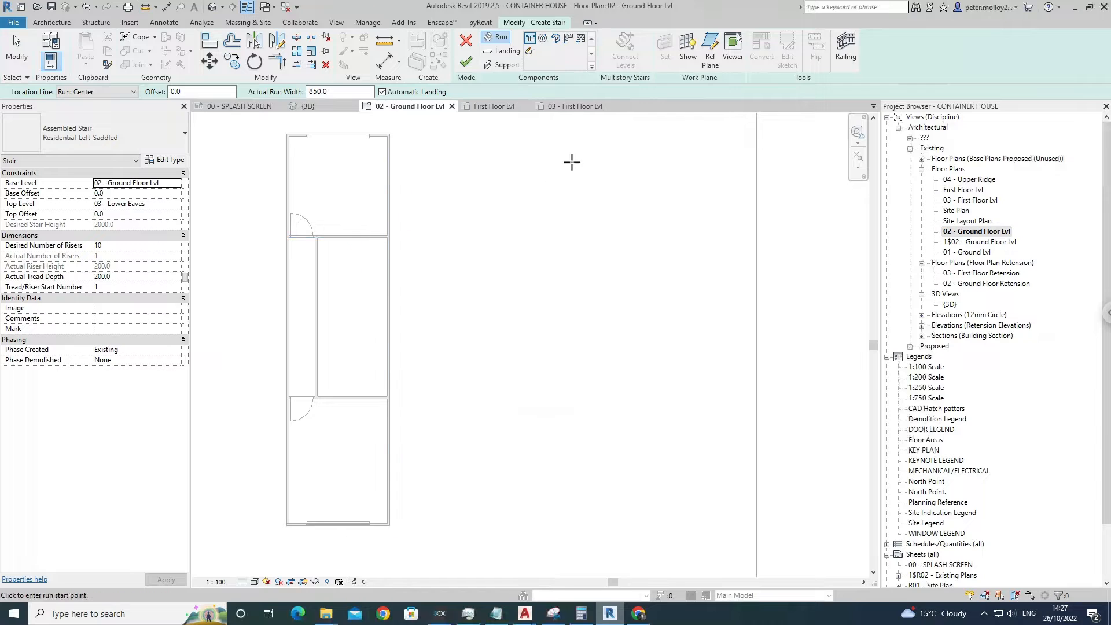
click(350, 370)
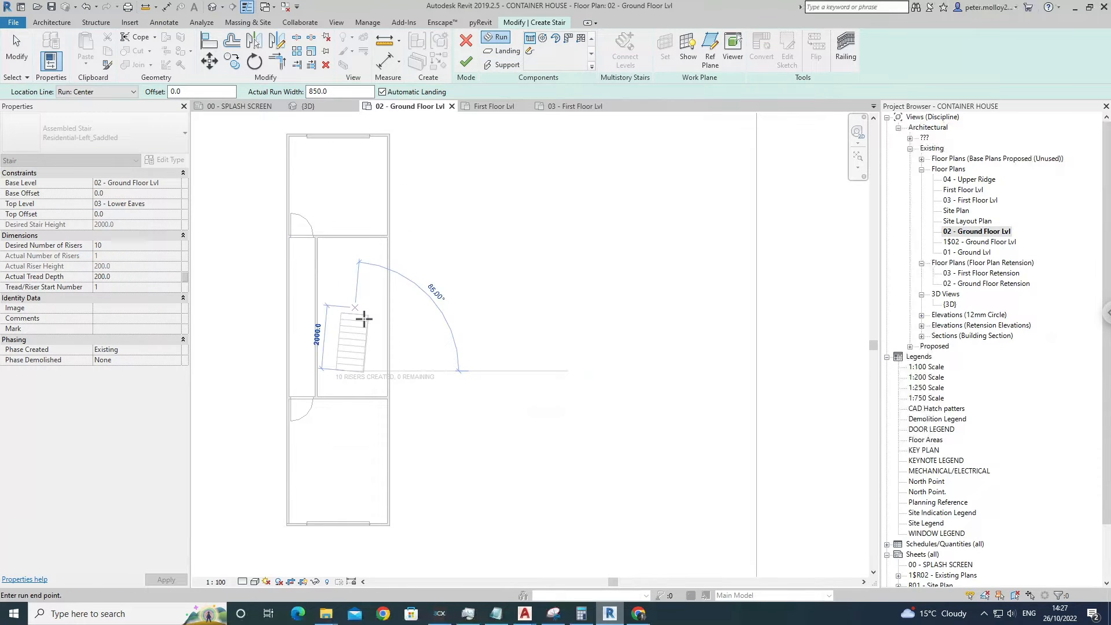
key(Escape)
click(177, 205)
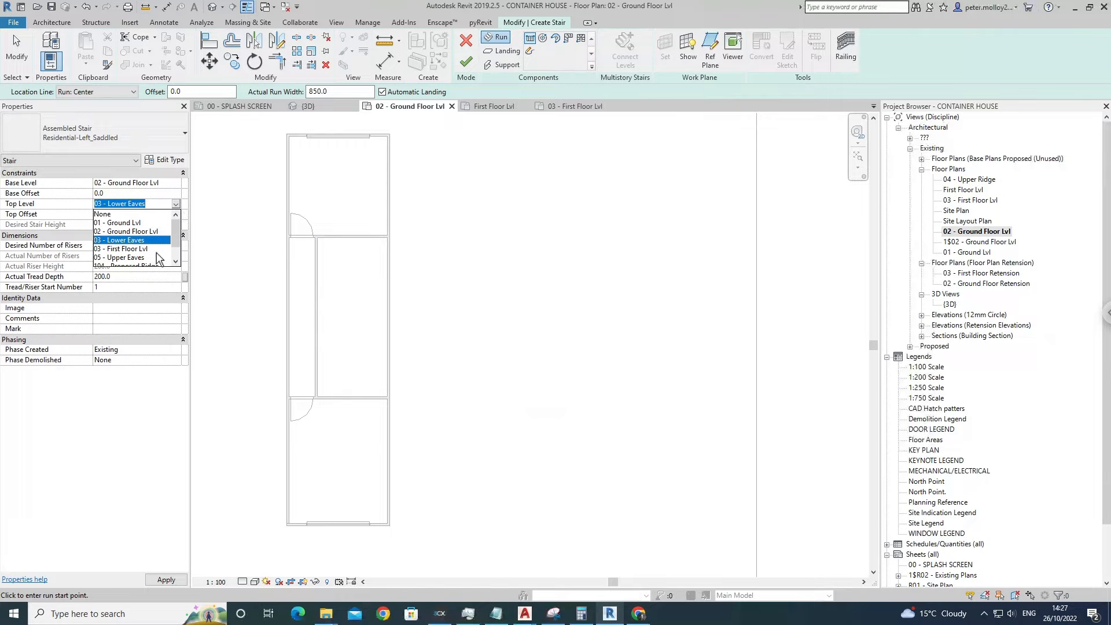
click(127, 249)
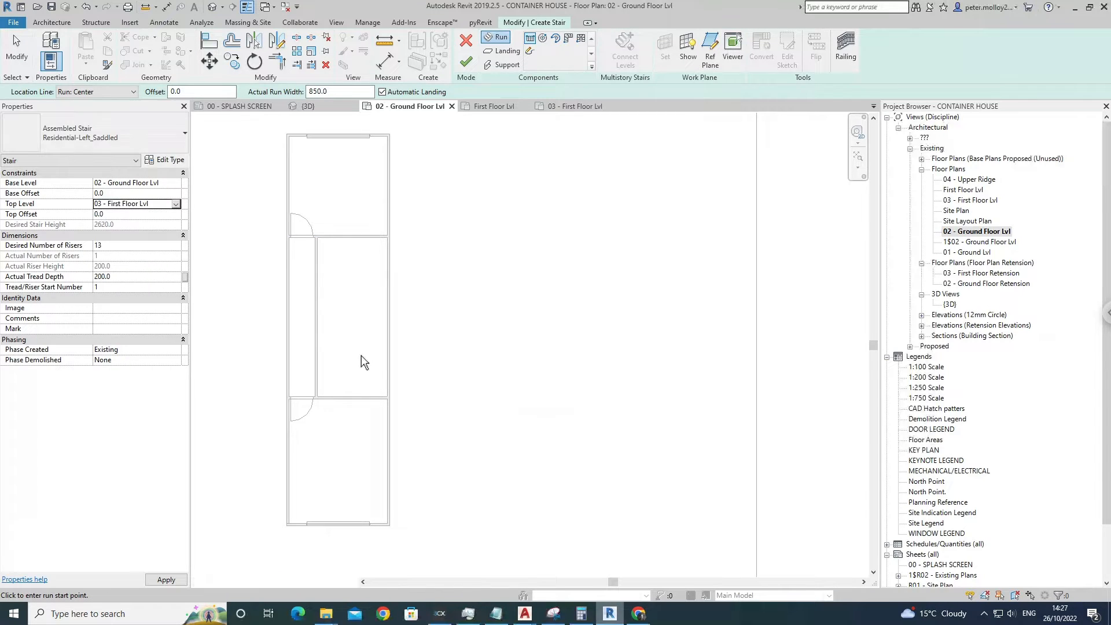
click(369, 363)
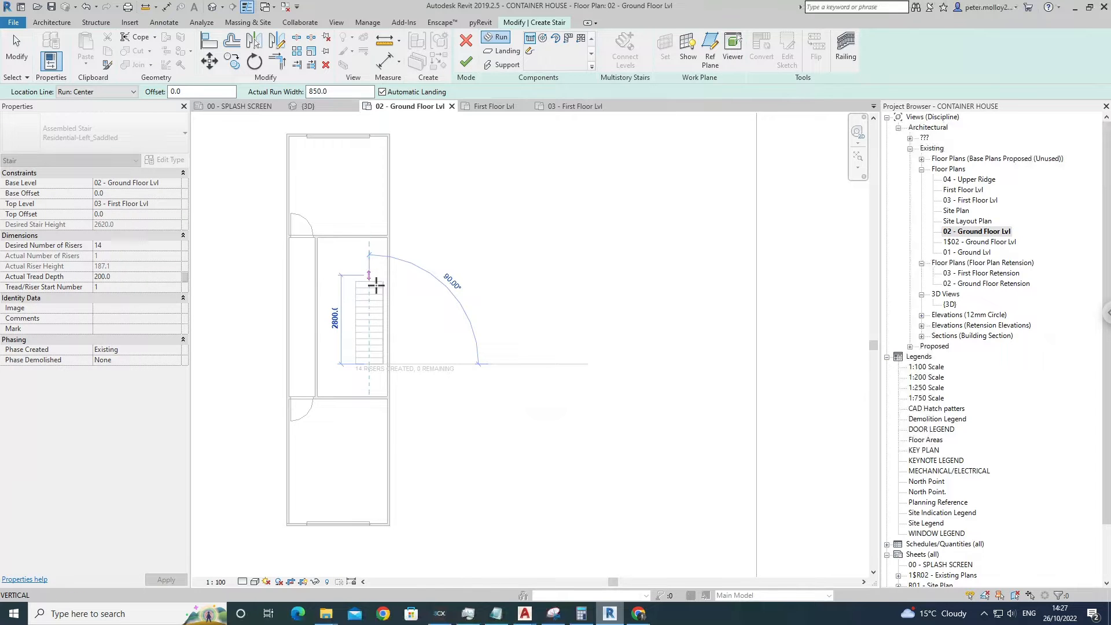
key(Escape)
key(Escape)
scroll(444, 266, down, 2)
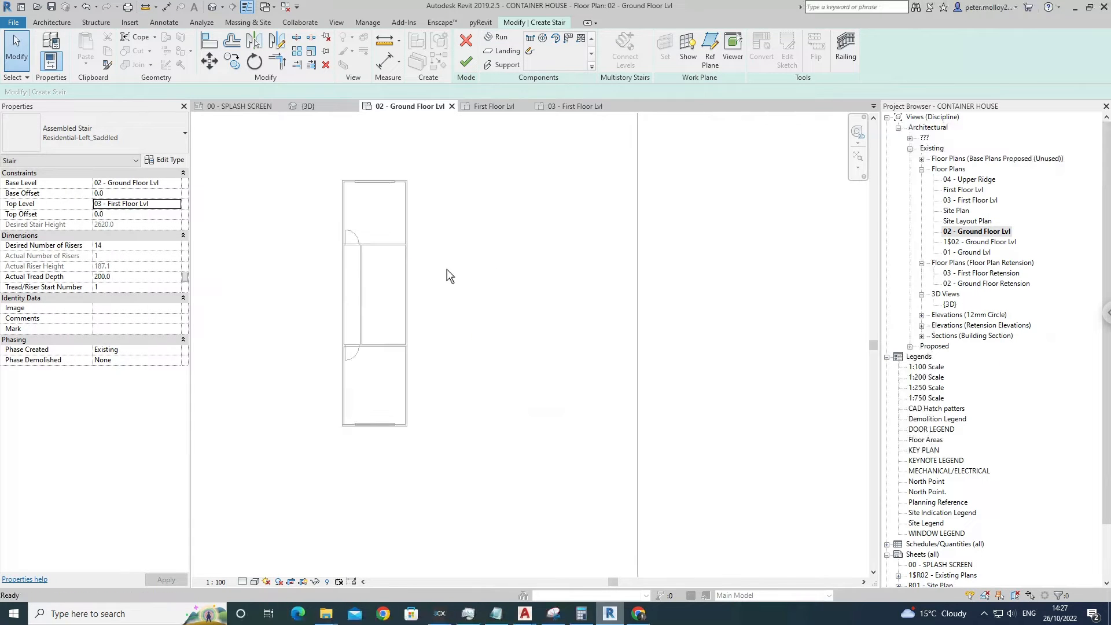
scroll(447, 269, down, 2)
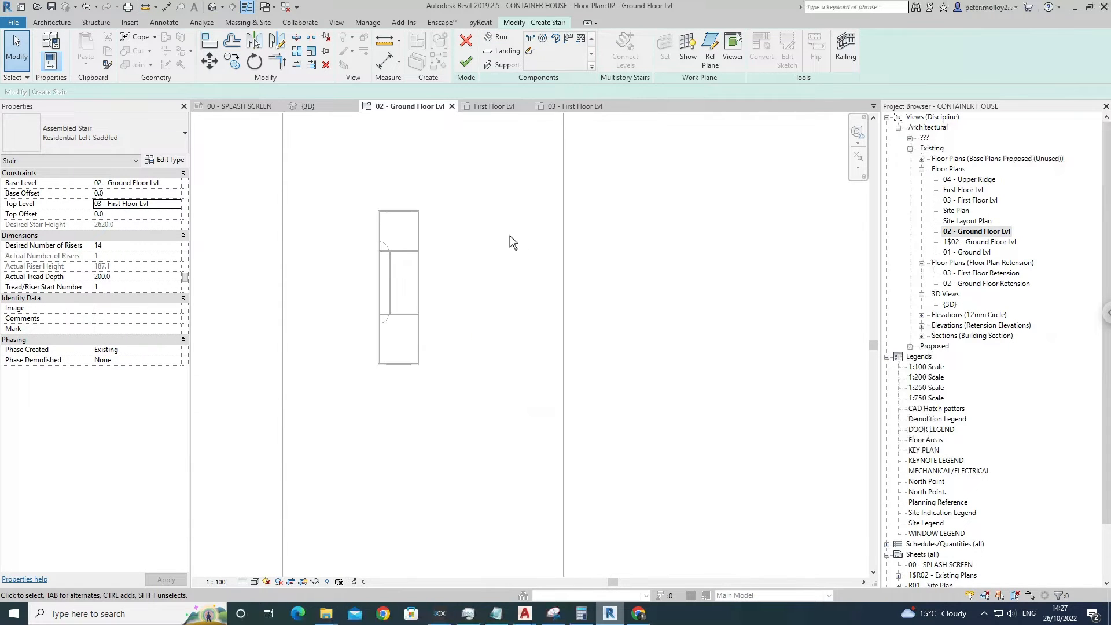
click(469, 64)
click(628, 314)
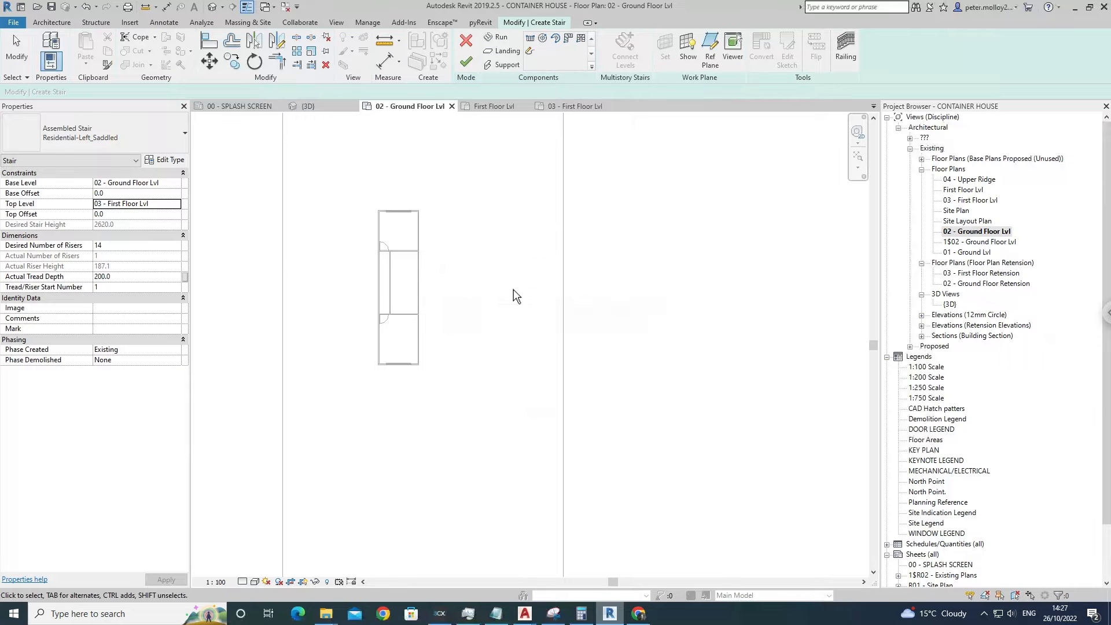
click(467, 40)
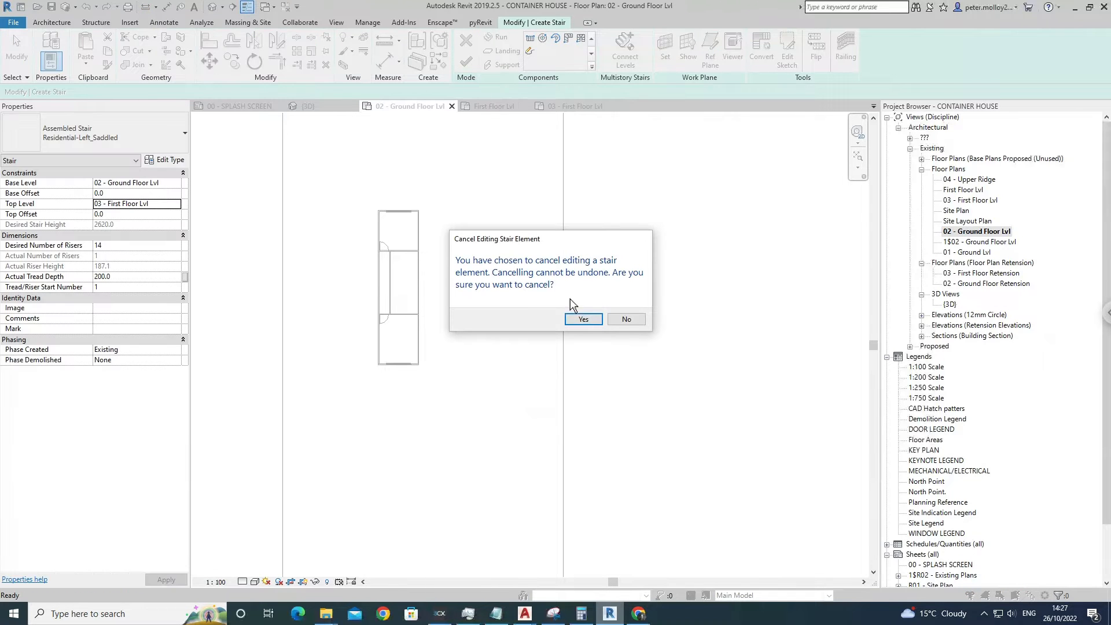
click(573, 319)
Draw a building section lengthwise through the middle of the container in the ground floor plan, extending past both ends.
scroll(459, 294, up, 5)
scroll(452, 293, down, 2)
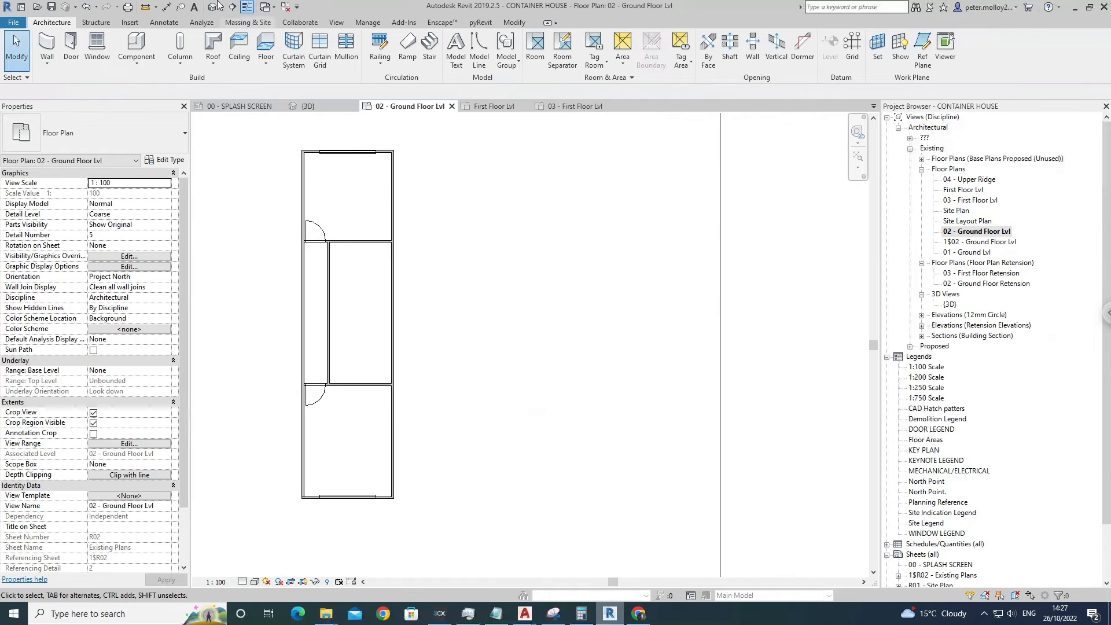
click(232, 6)
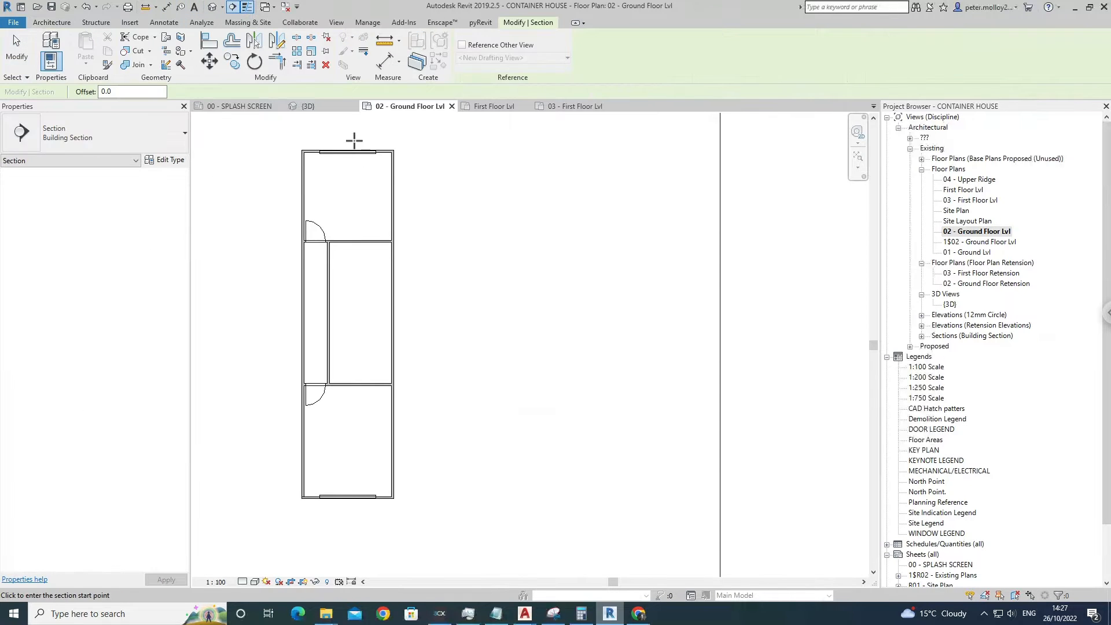
click(348, 119)
scroll(357, 310, down, 3)
click(355, 461)
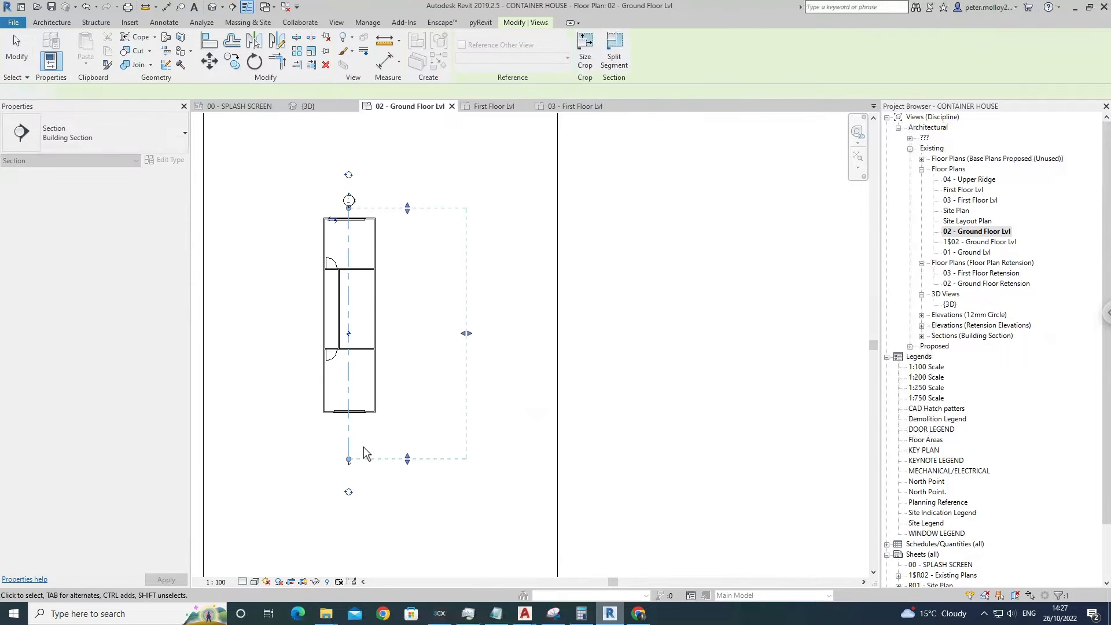
key(Escape)
key(Escape)
Open the new section's view and extend its crop region further out beyond the lower container's end.
right_click(349, 435)
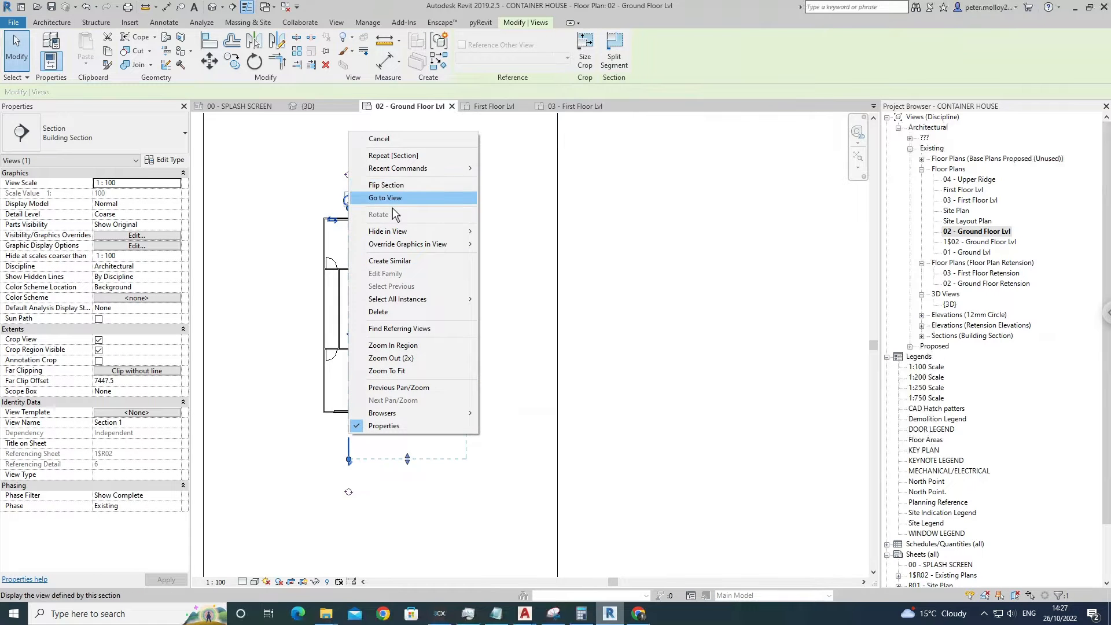
click(356, 198)
scroll(570, 265, down, 2)
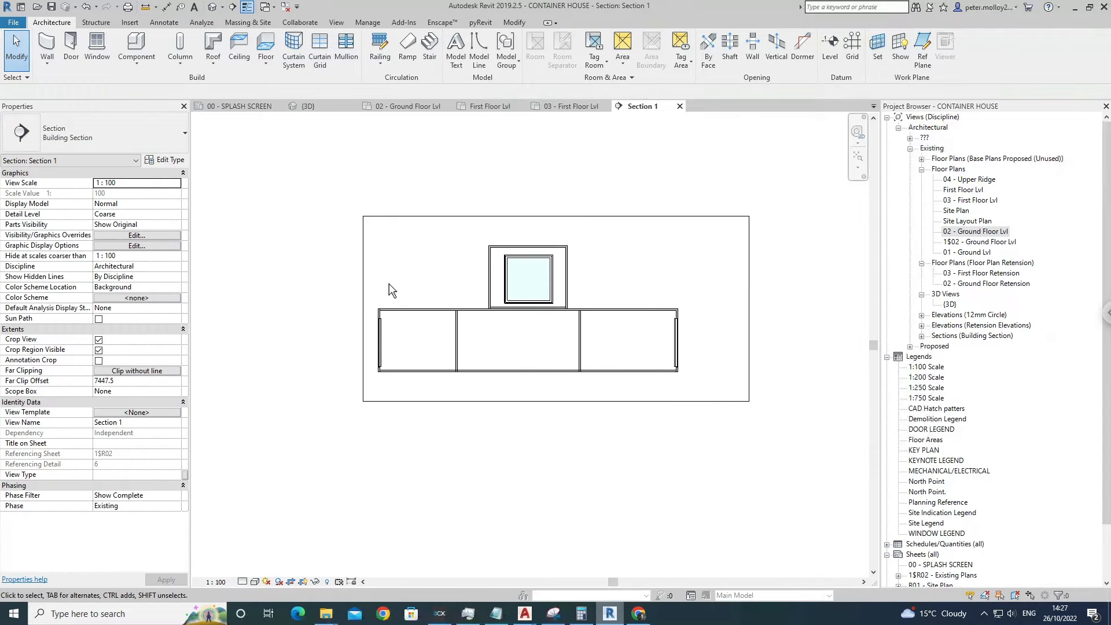
click(364, 298)
click(322, 318)
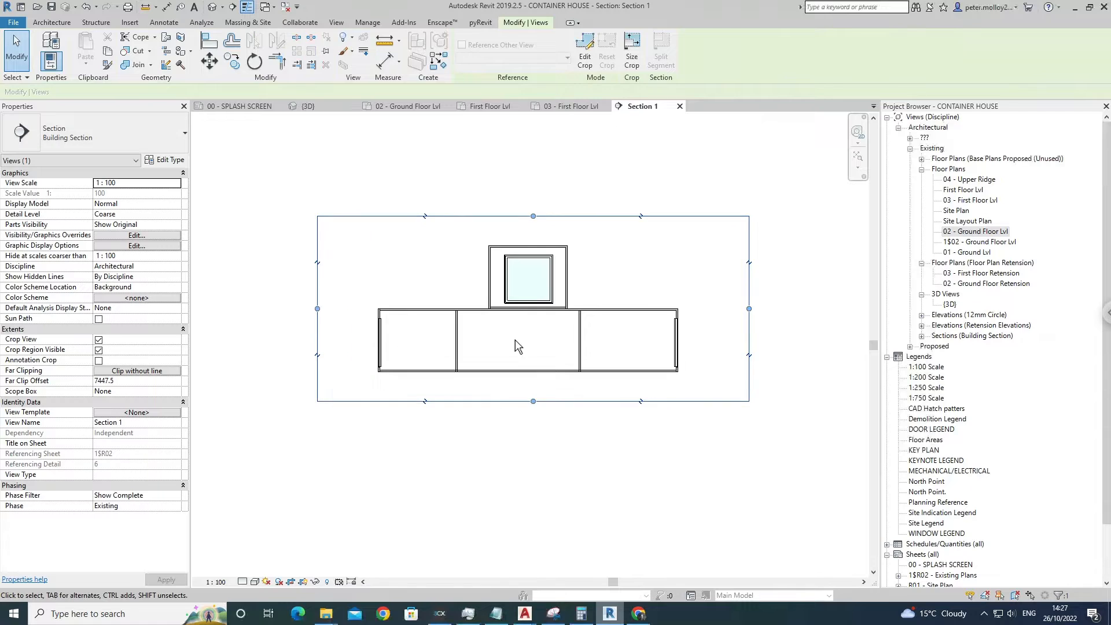
Dimension the vertical distance between the lower container's floor top and the upper container's floor top in the section.
scroll(515, 339, up, 4)
click(166, 6)
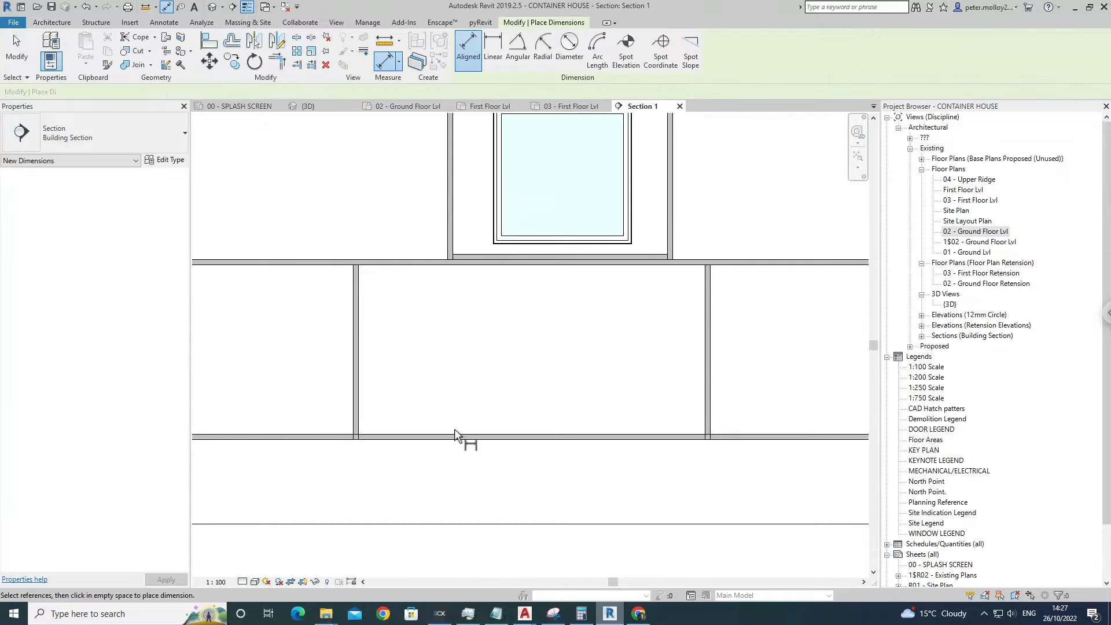
click(463, 435)
click(465, 253)
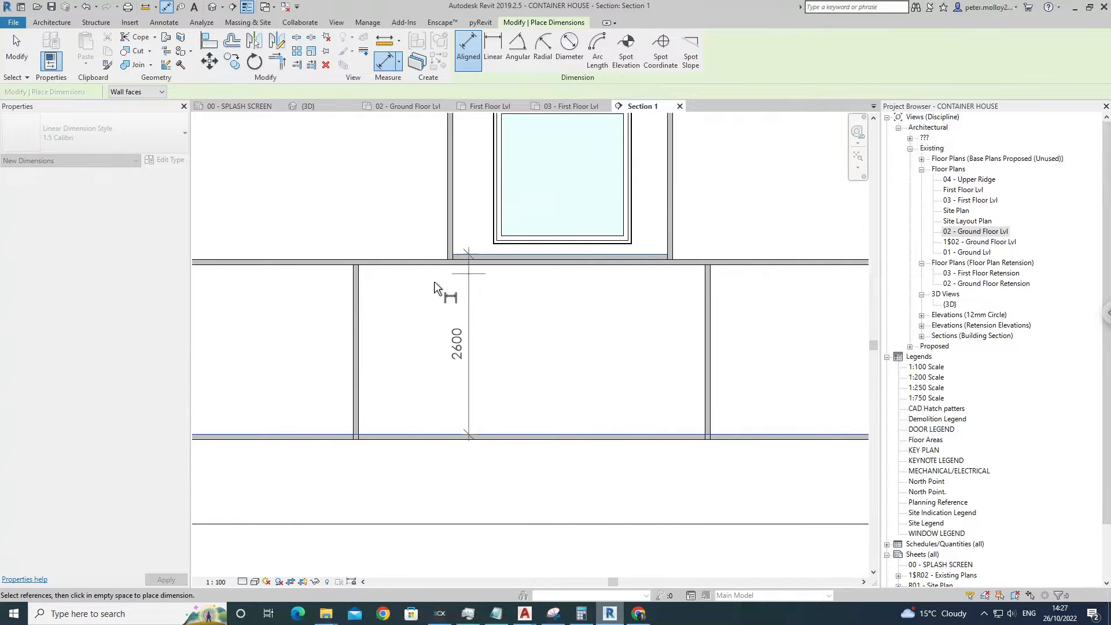
click(417, 321)
key(Escape)
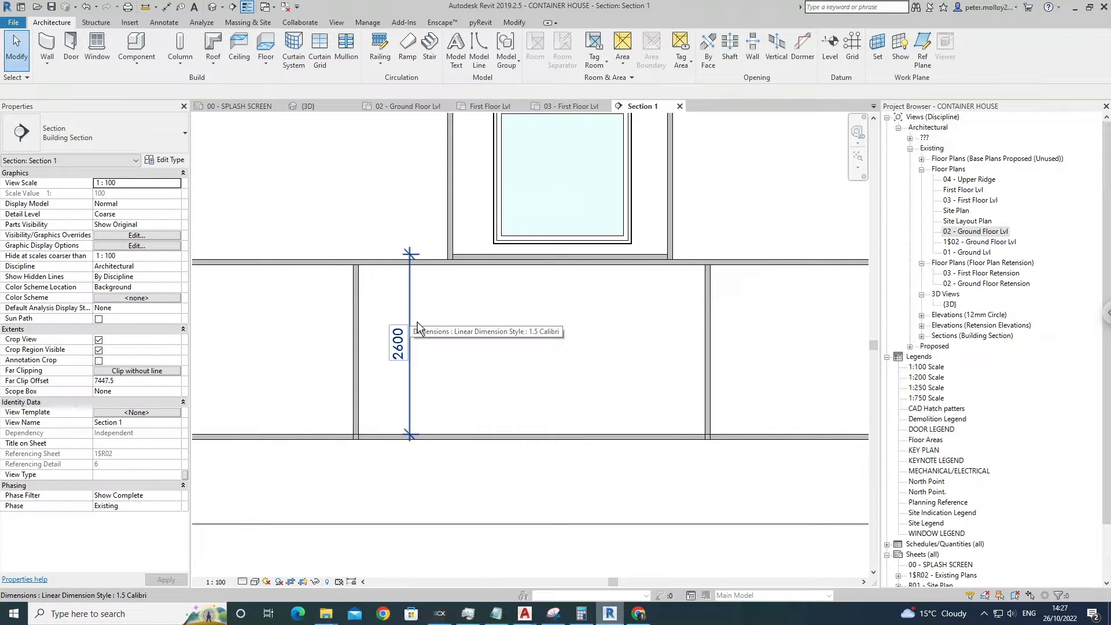
In the 02 - Ground Floor Lvl plan, start a stair with its top level set to None and a desired stair height of 2600.
scroll(418, 313, down, 3)
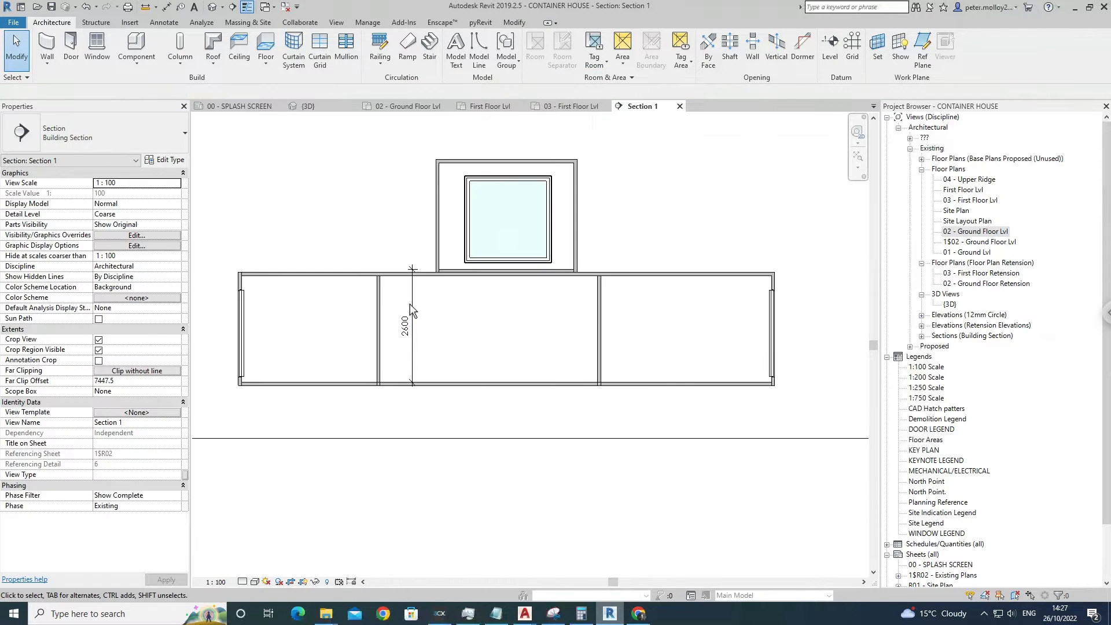
click(974, 235)
double_click(973, 235)
scroll(417, 316, down, 1)
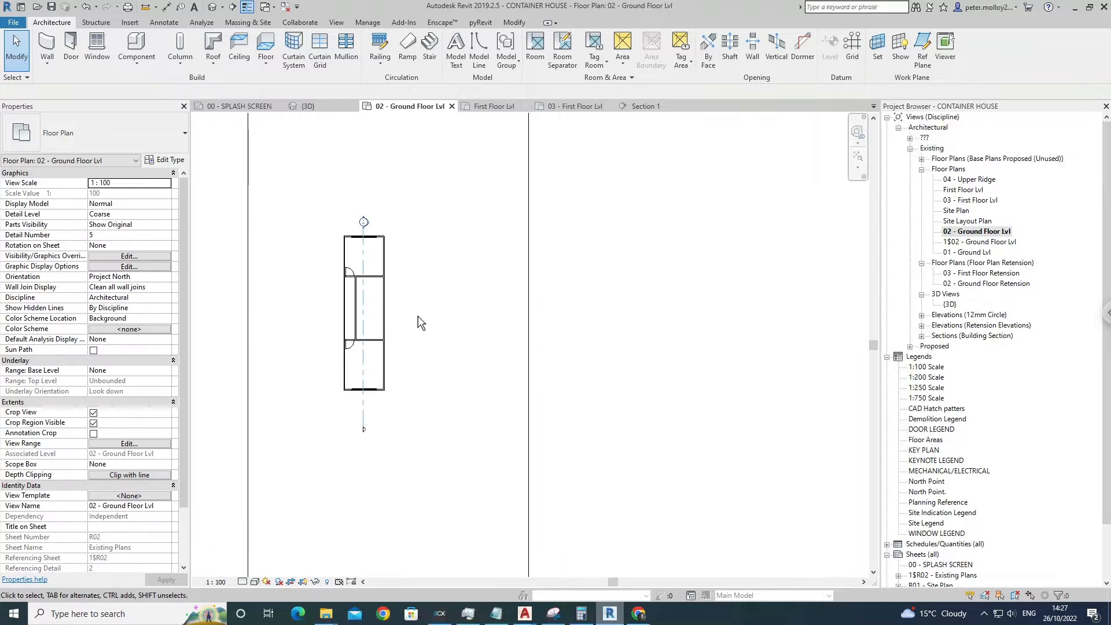
middle_drag(435, 320, 470, 303)
scroll(412, 323, up, 3)
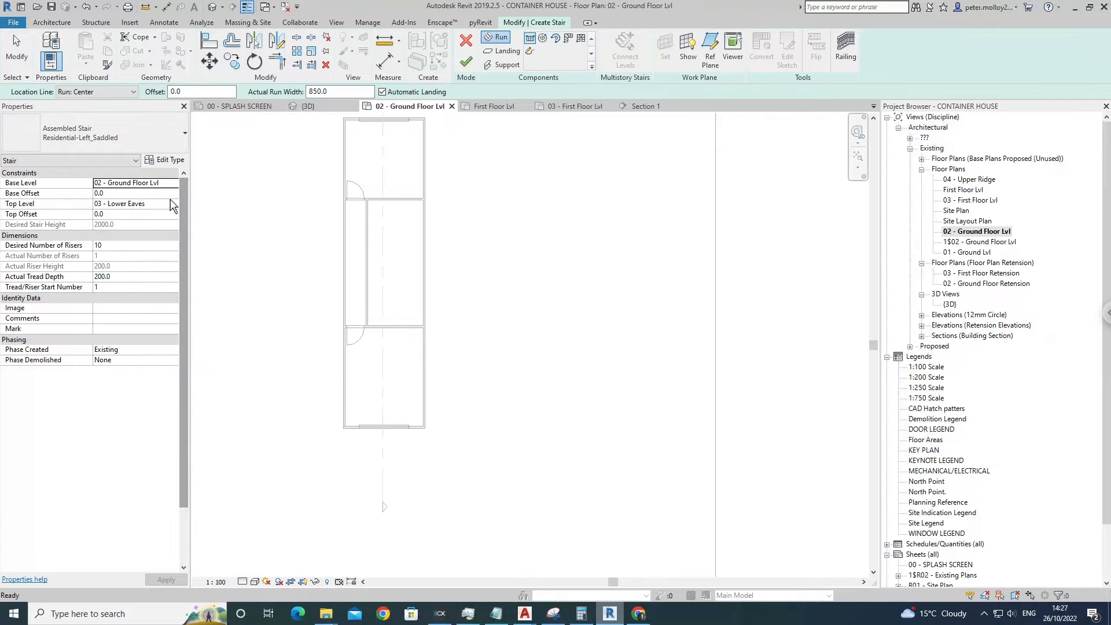
click(168, 204)
click(175, 204)
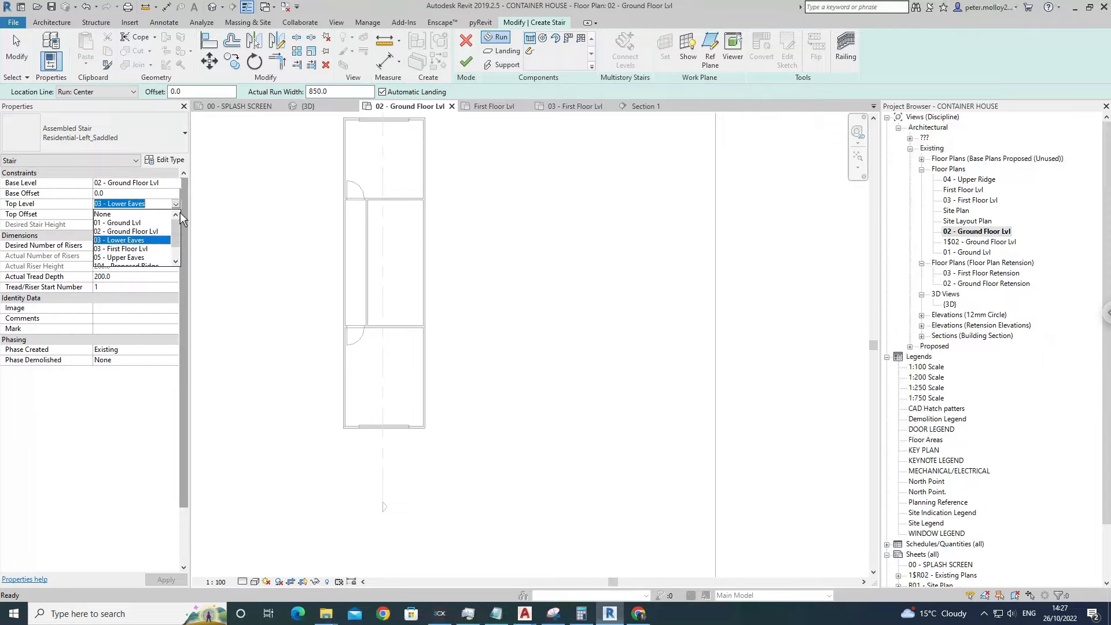
click(116, 215)
click(129, 224)
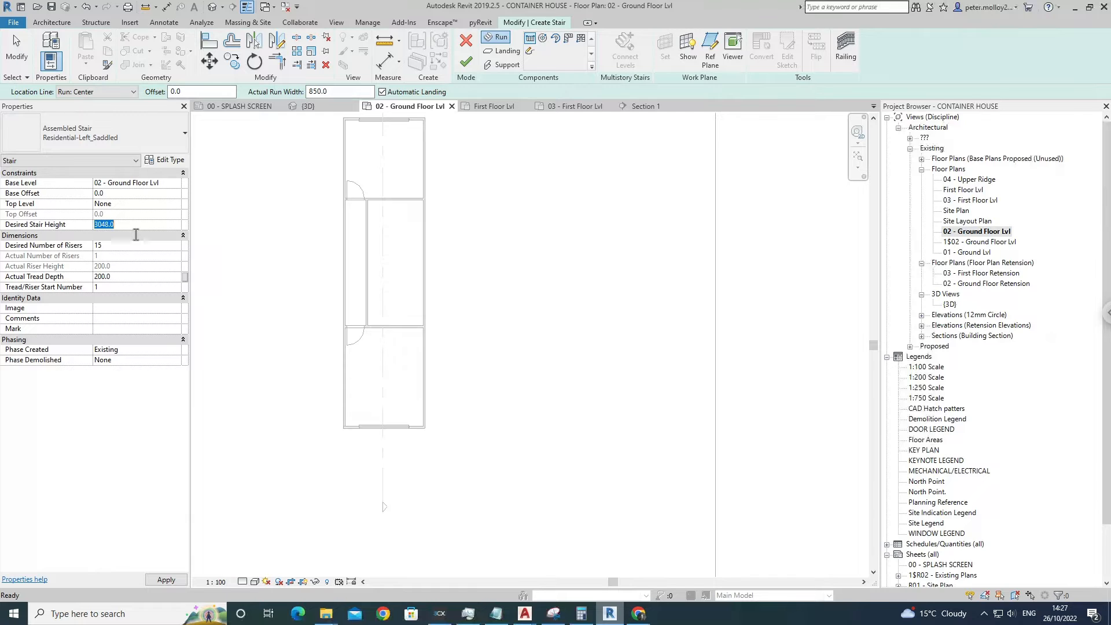
key(Return)
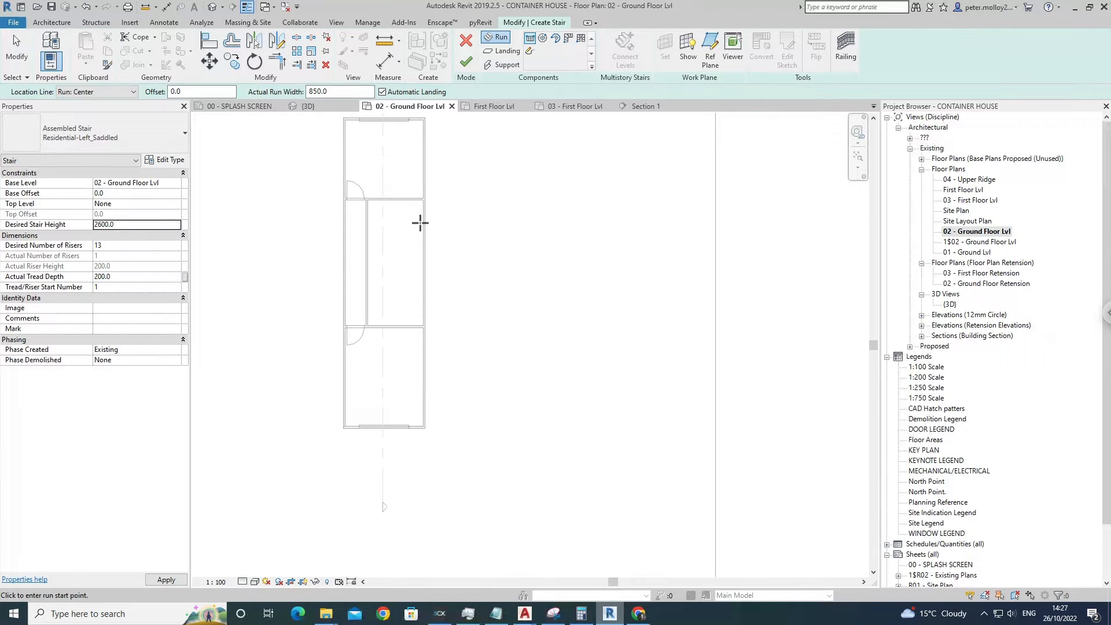
Draw a straight 13-riser stair run, 850 wide, lengthwise beside the middle room's outer wall, and finish the stair from the 3D view.
click(417, 289)
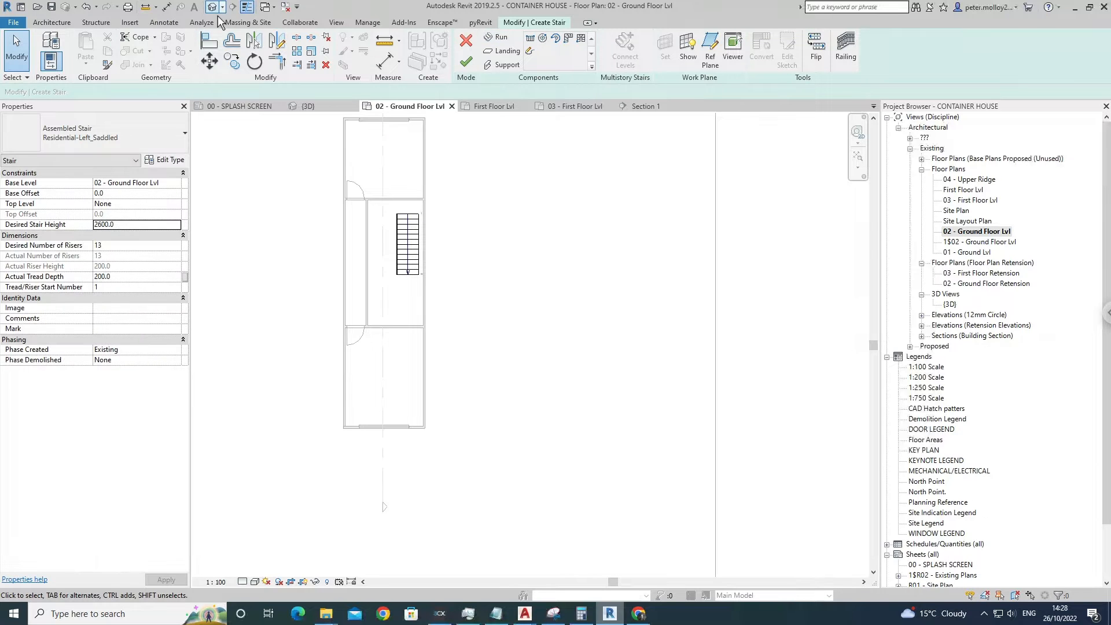
click(213, 7)
scroll(513, 368, down, 6)
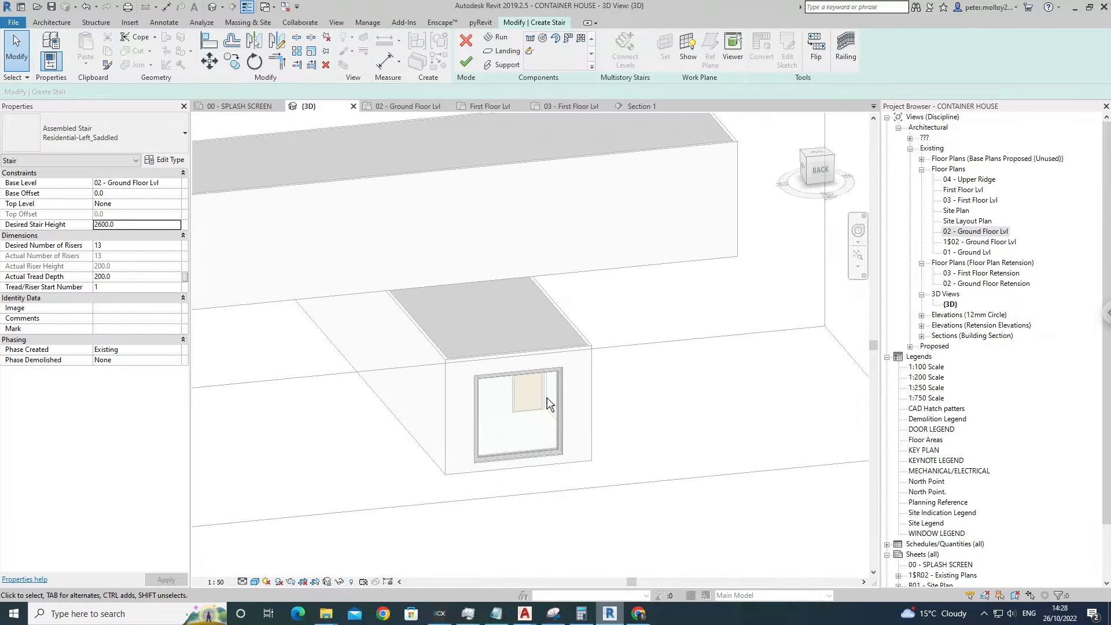
click(469, 65)
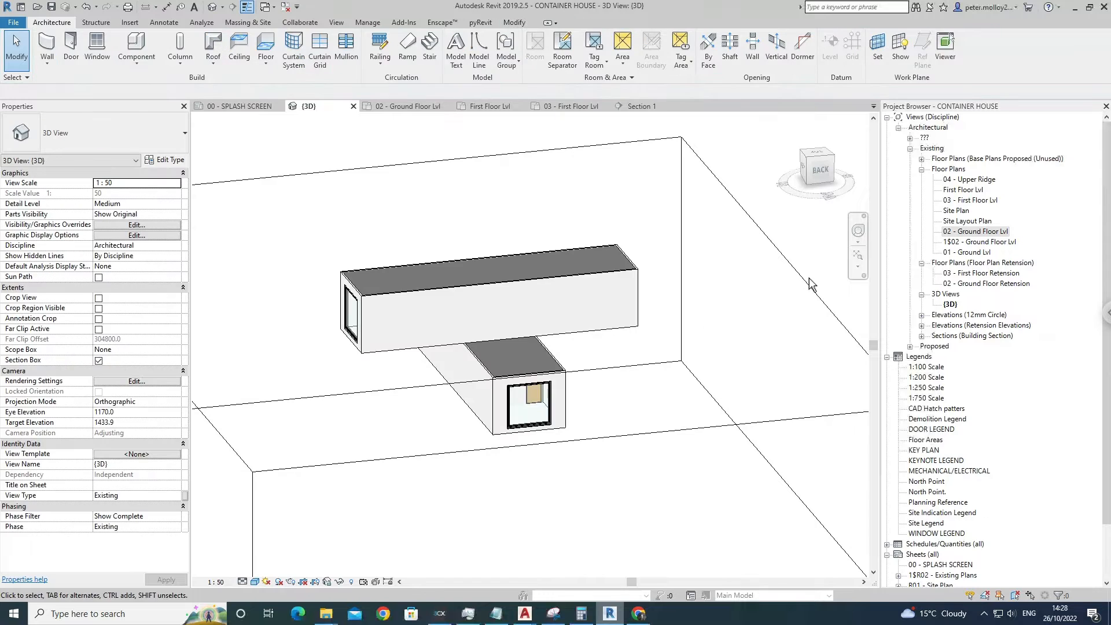
Orbit the 3D model to examine how the new stair rises from the lower container into the upper one.
click(683, 324)
shift+middle_drag(687, 325, 740, 264)
shift+middle_drag(739, 264, 416, 328)
click(418, 327)
scroll(497, 358, up, 5)
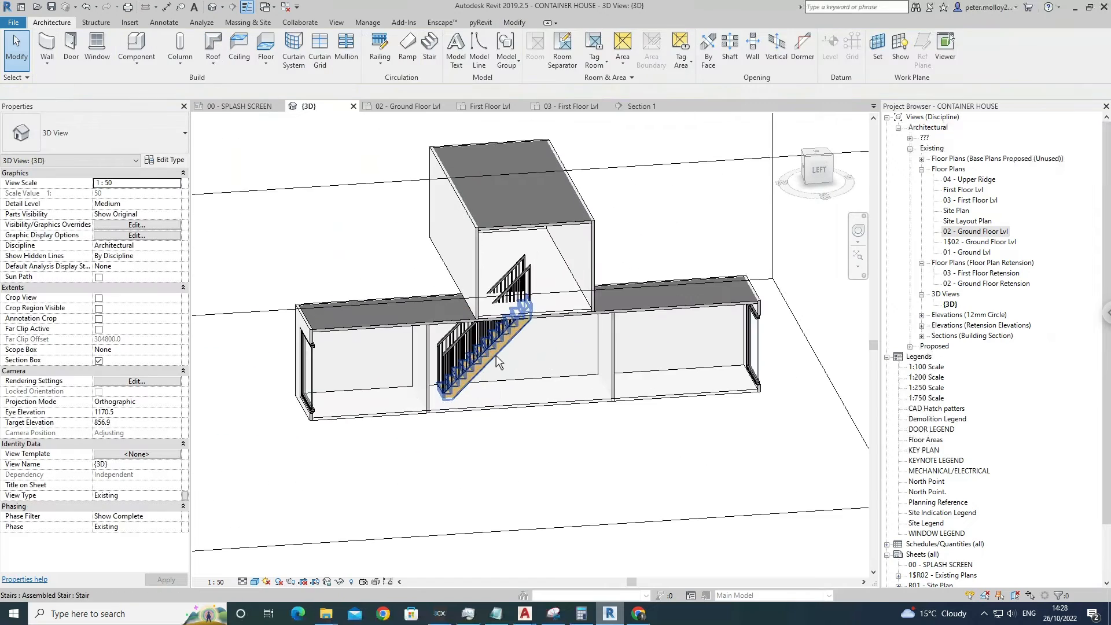
click(497, 356)
shift+middle_drag(568, 348, 571, 317)
key(Escape)
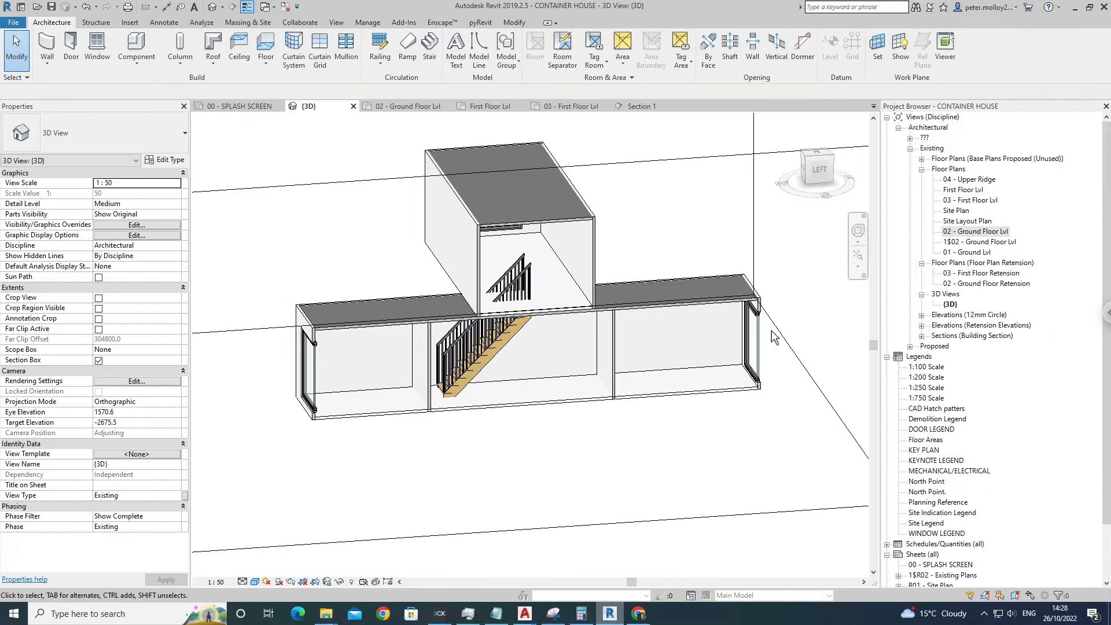
Check the stair's position against the nearby cross partition and outer wall in the 02 - Ground Floor Lvl plan.
double_click(975, 231)
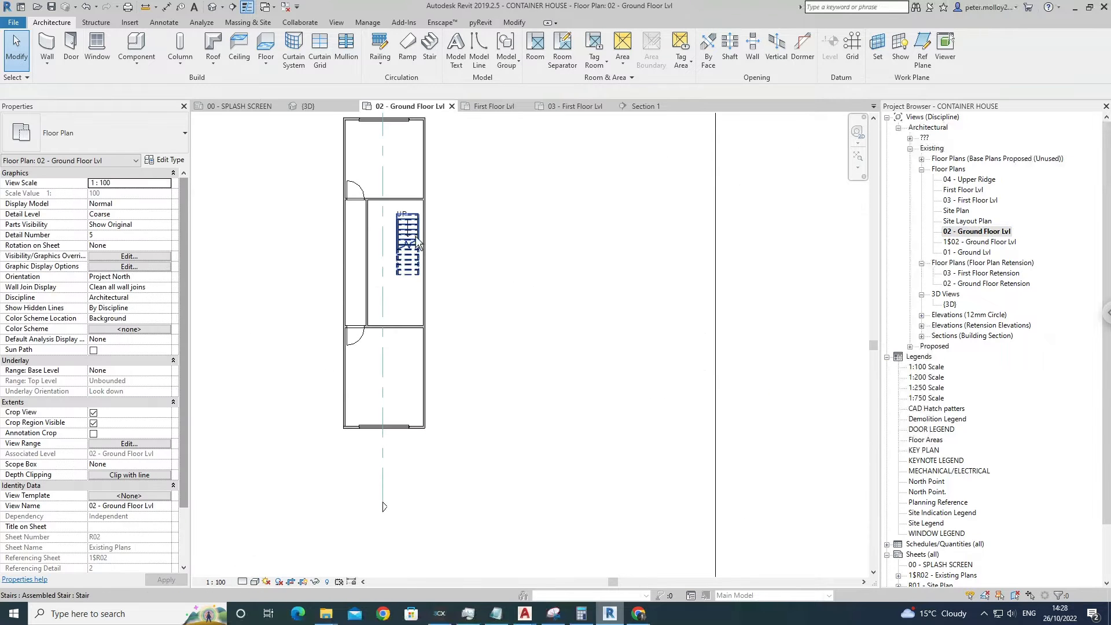
scroll(420, 196, up, 3)
click(430, 216)
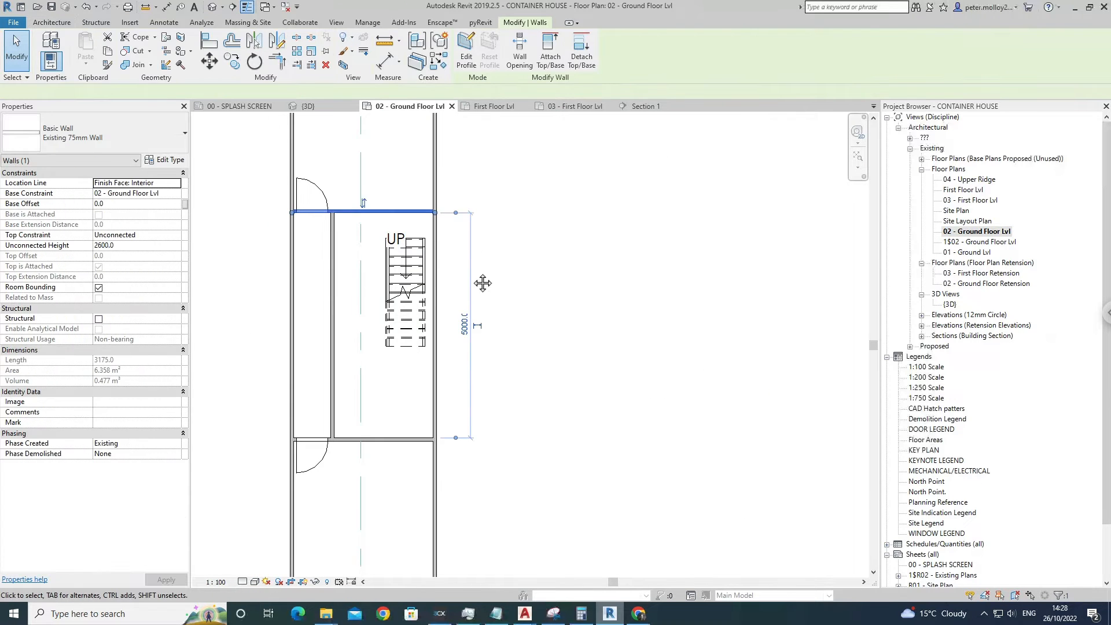
scroll(449, 275, up, 2)
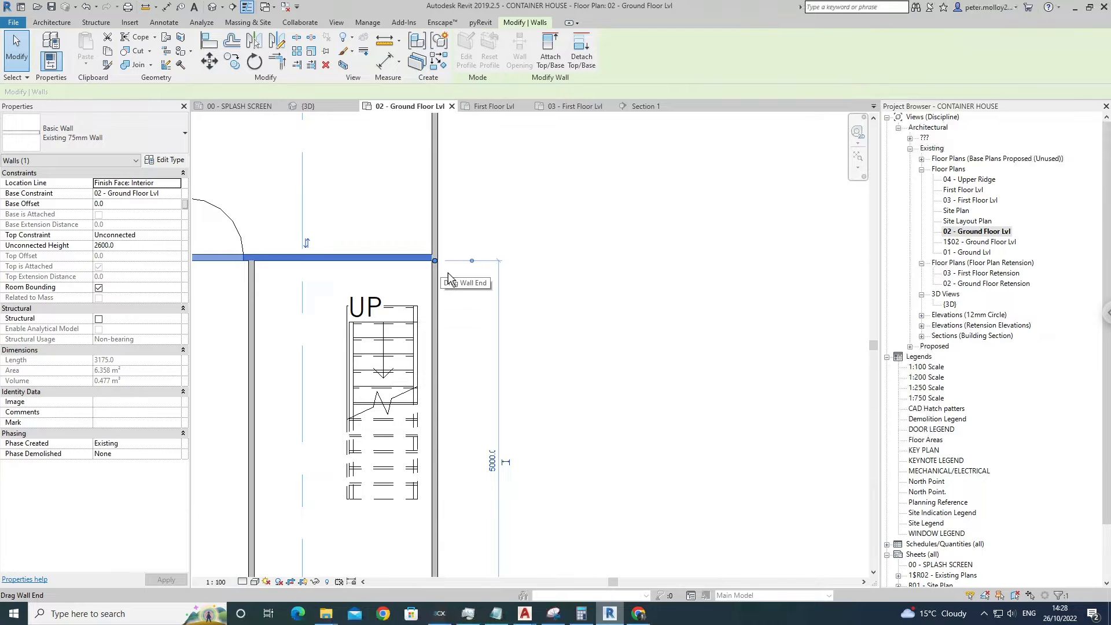
scroll(448, 273, down, 2)
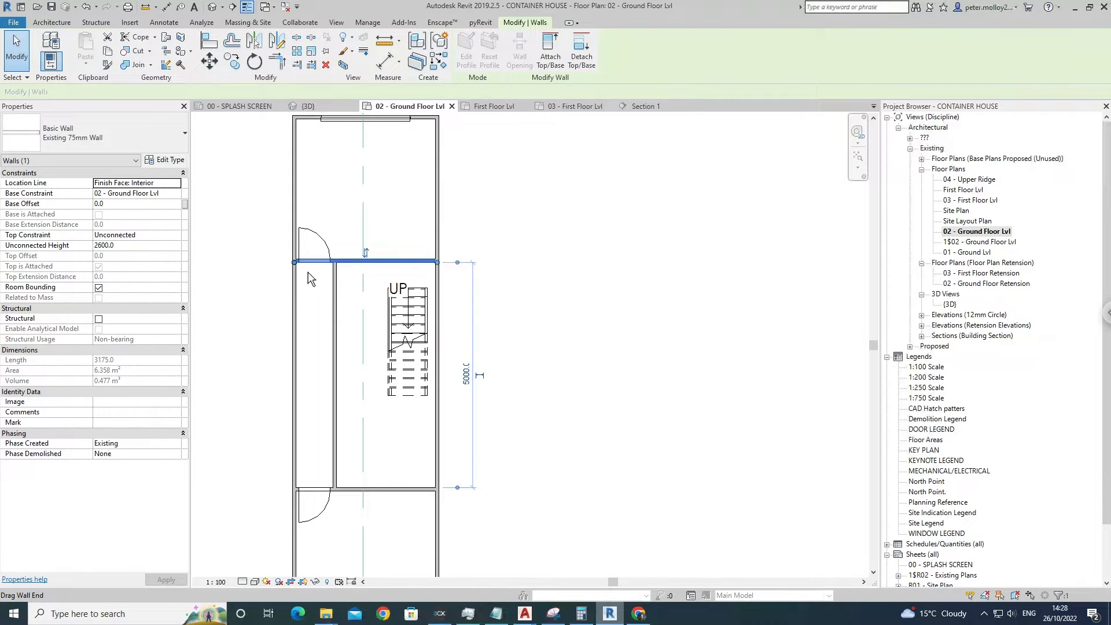
scroll(324, 295, down, 2)
click(416, 294)
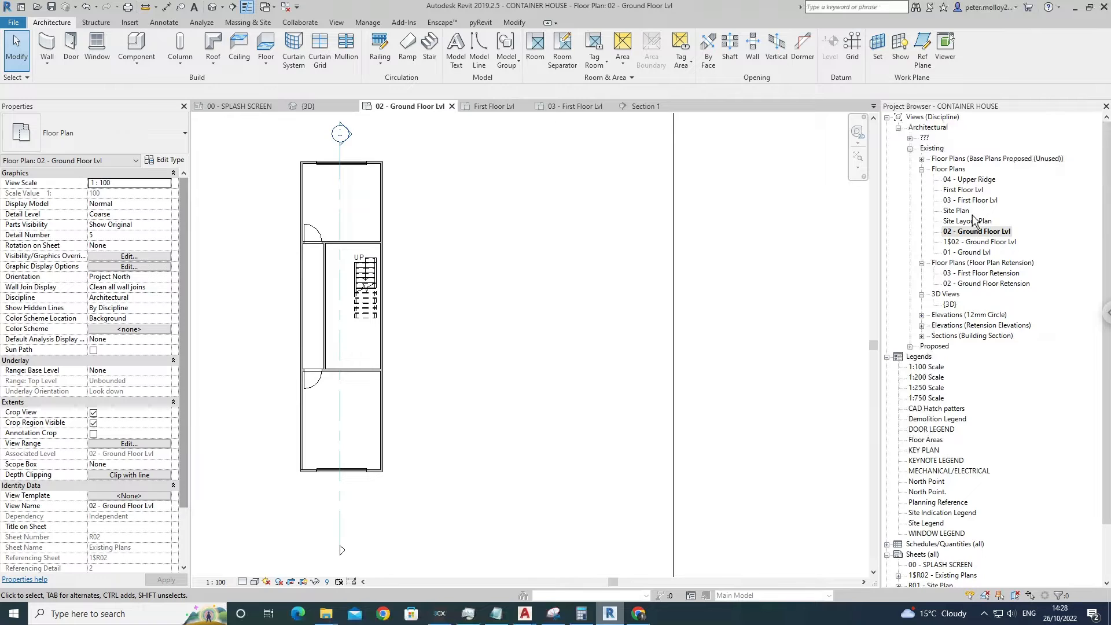
Open the First Floor Lvl plan and examine where the stair comes up through the upper container.
double_click(964, 190)
scroll(642, 324, up, 4)
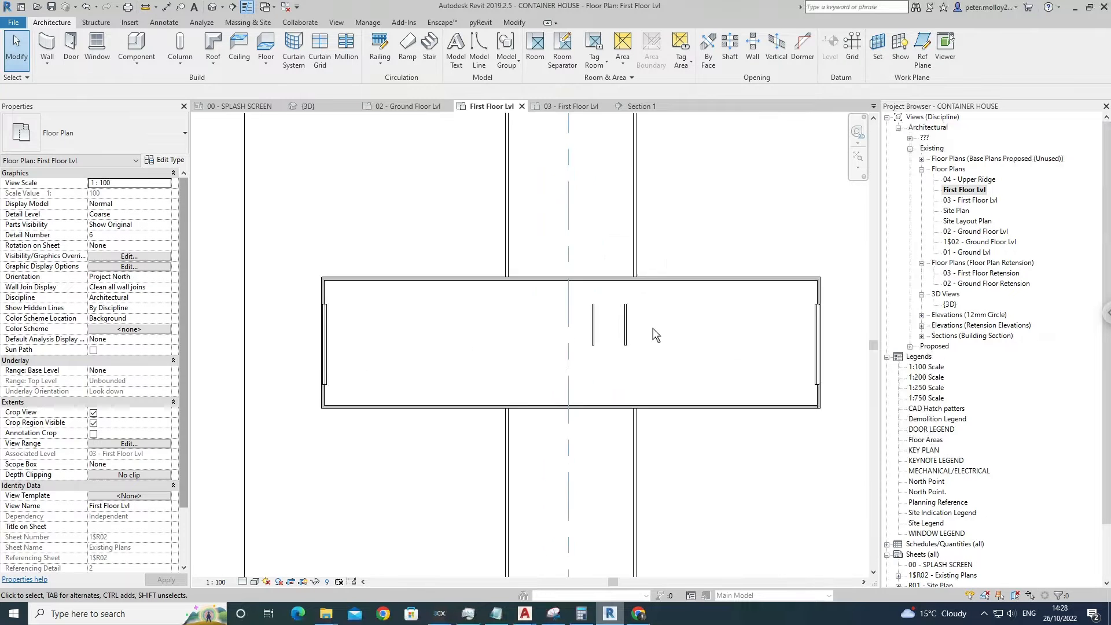
scroll(613, 294, down, 3)
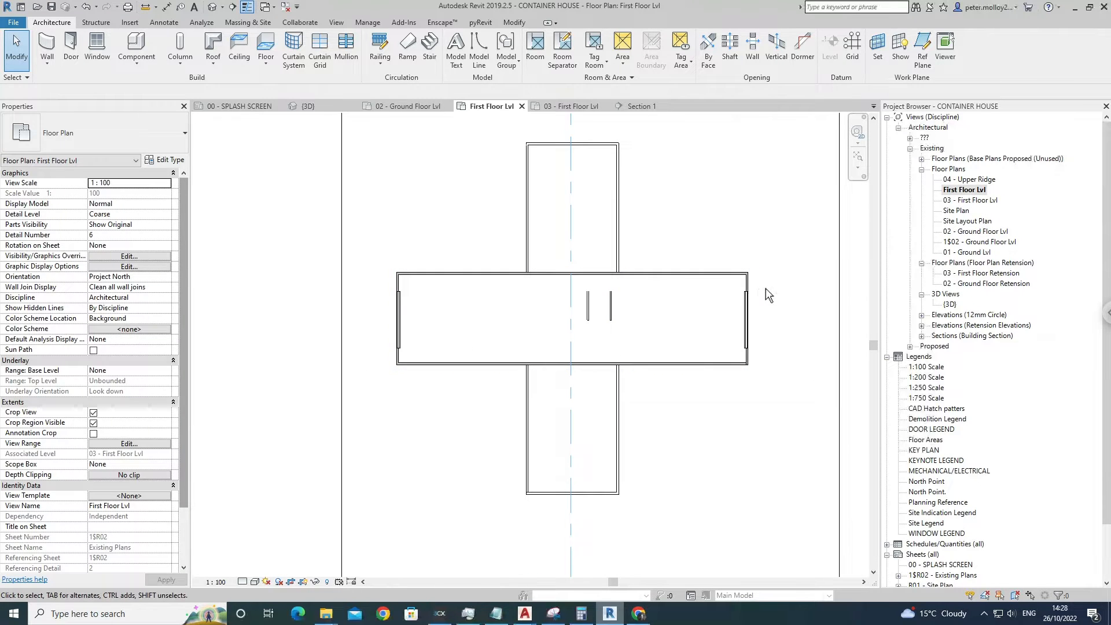
scroll(755, 295, up, 2)
key(Tab)
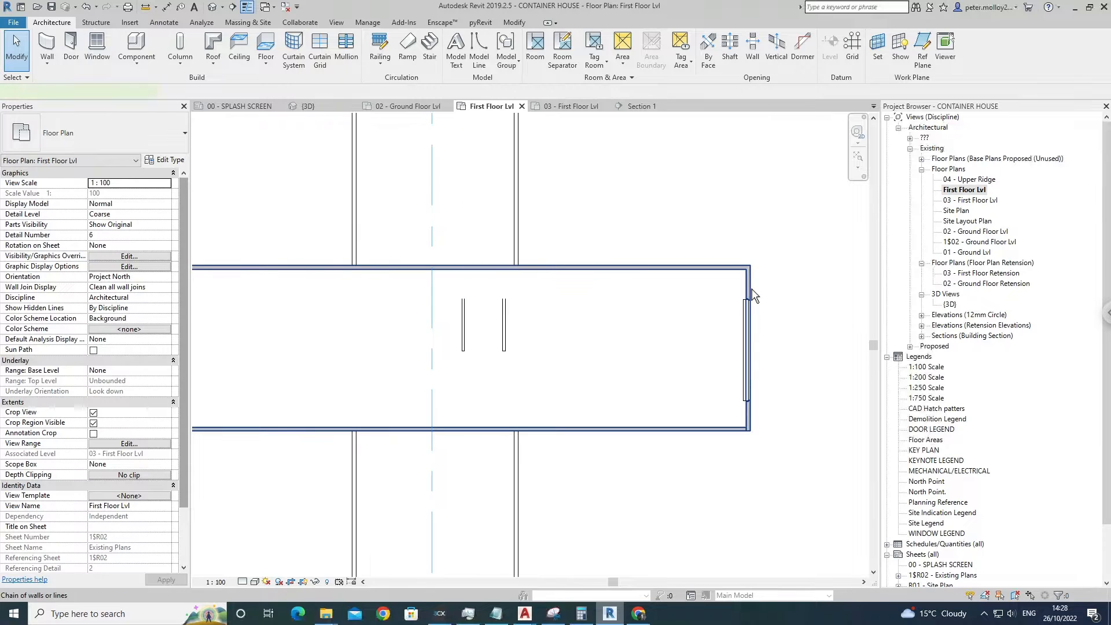
click(752, 295)
key(Escape)
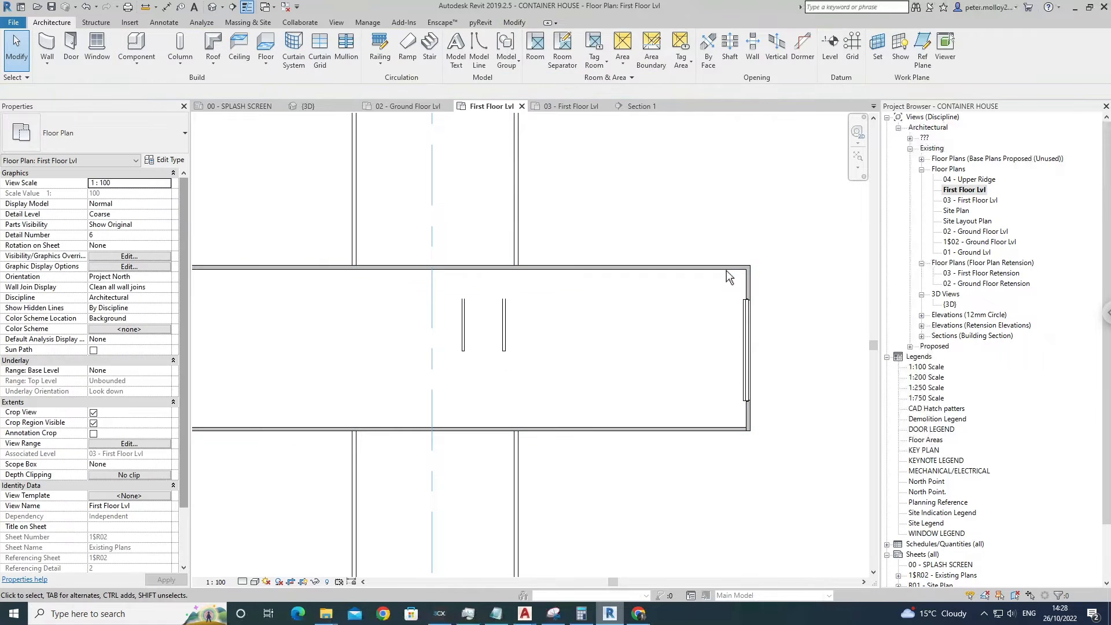
Duplicate the upper container's model group type as CONTAINER 2, resolving the error by deleting the instances that cut nothing.
click(728, 281)
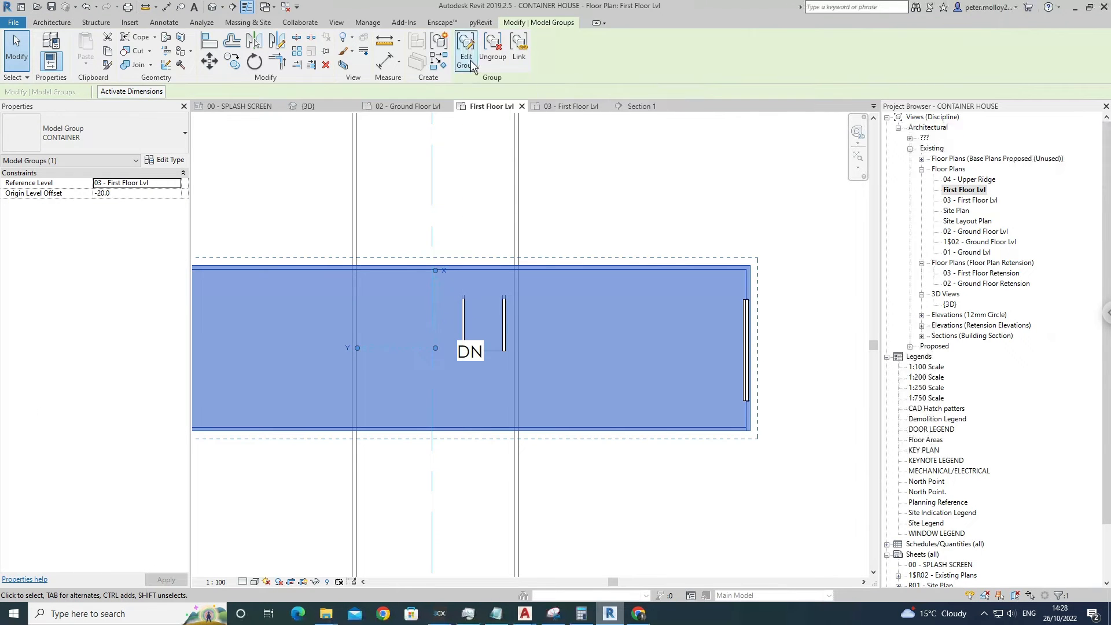
click(165, 160)
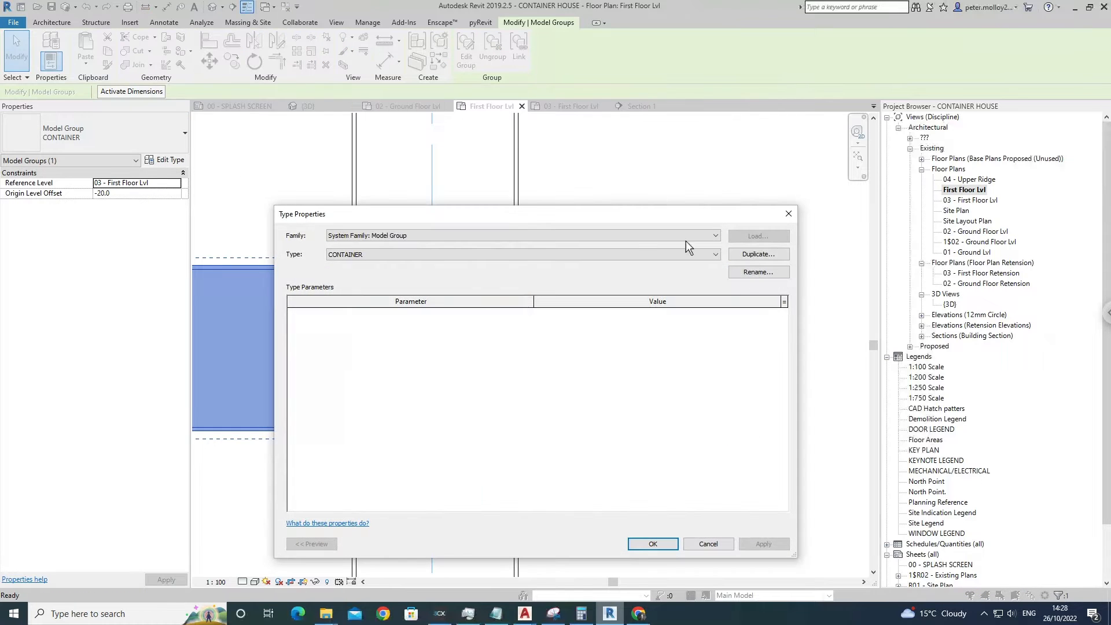
click(758, 255)
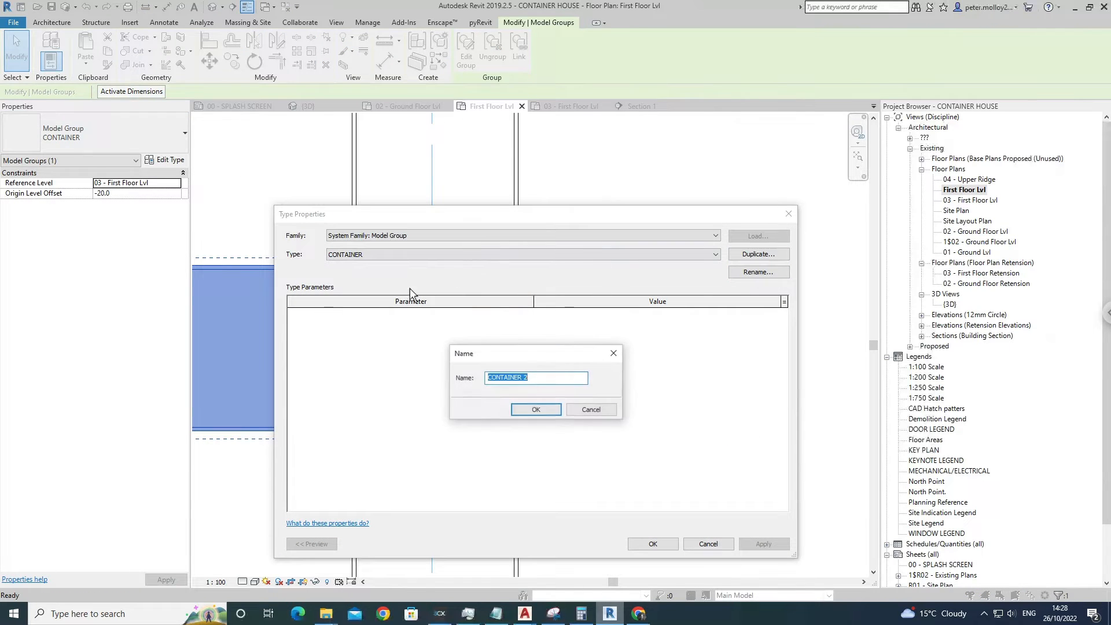
click(538, 415)
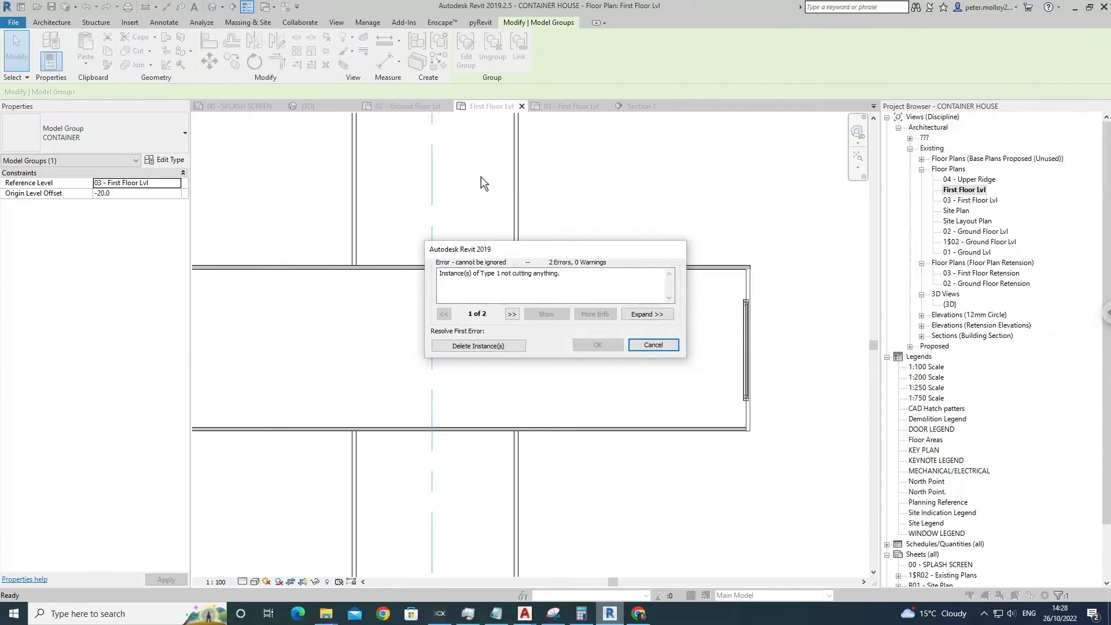
click(515, 349)
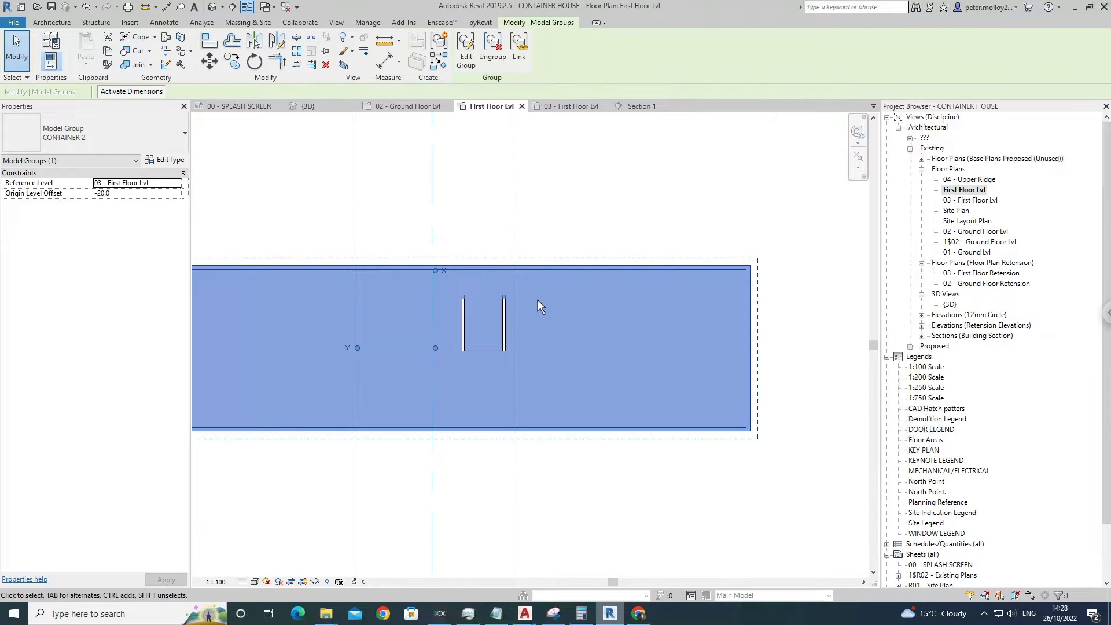
key(Escape)
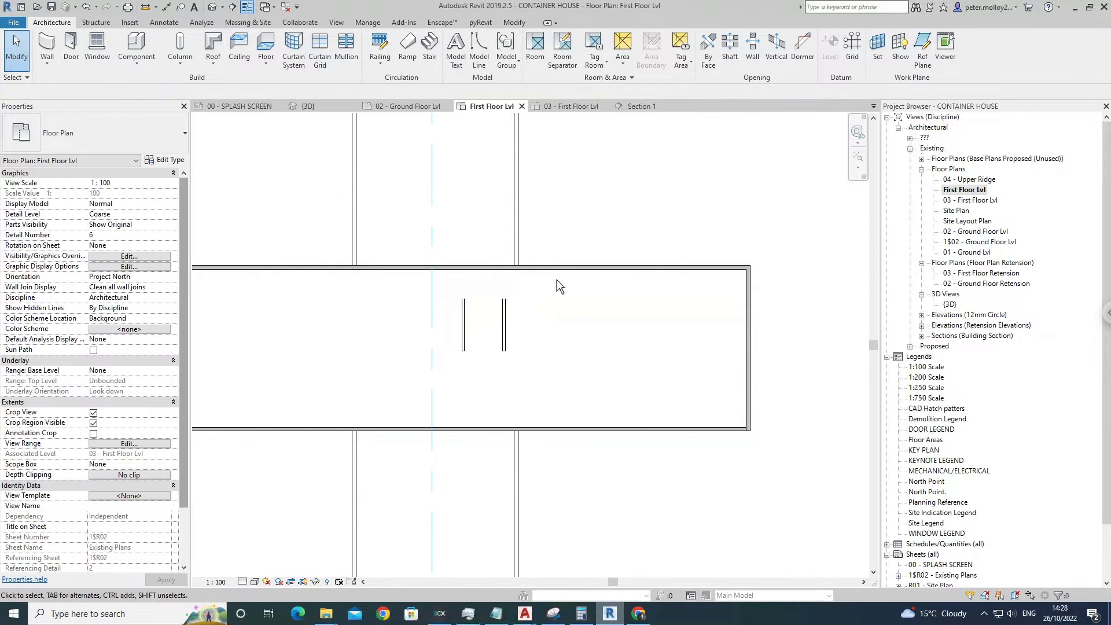
Edit the CONTAINER 2 group and open the boundary sketch of its 75mm STEEL floor.
click(557, 280)
click(468, 55)
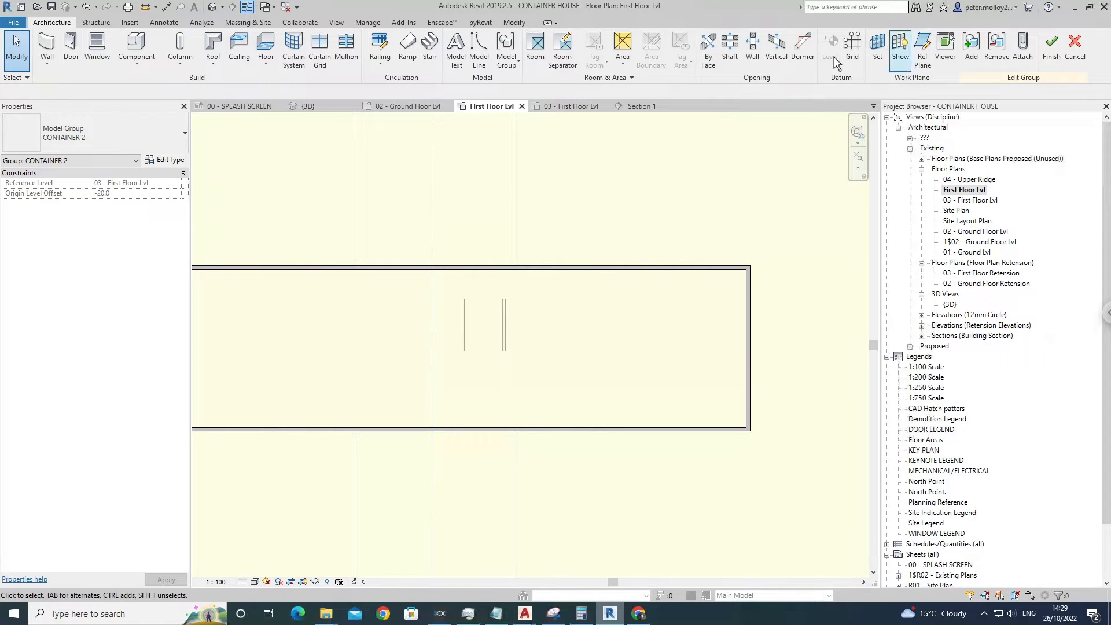
key(Tab)
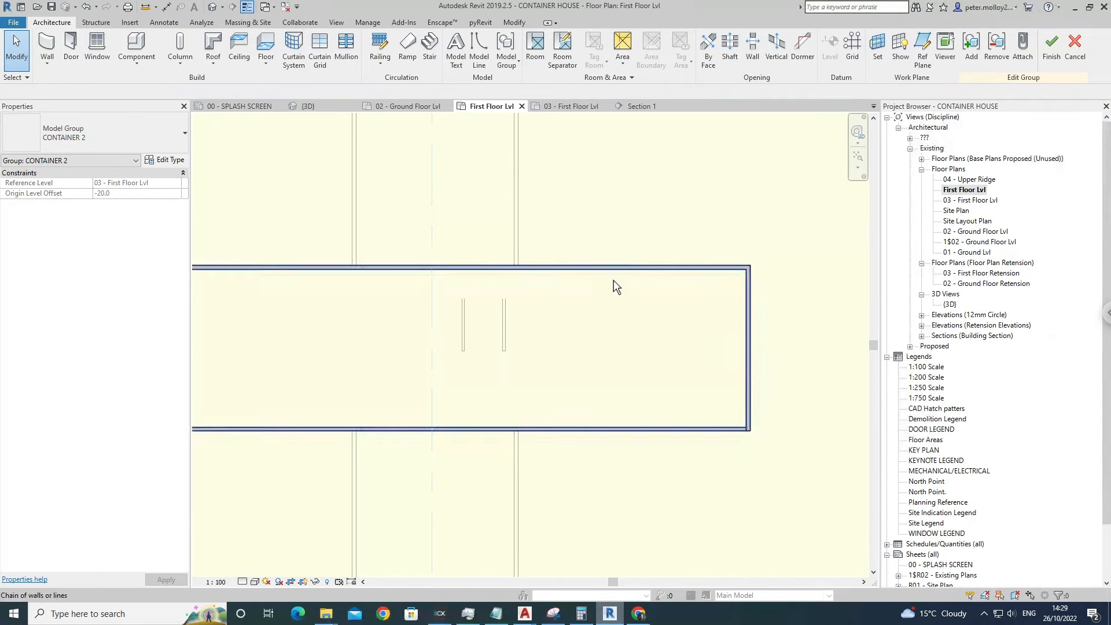
click(613, 280)
click(614, 280)
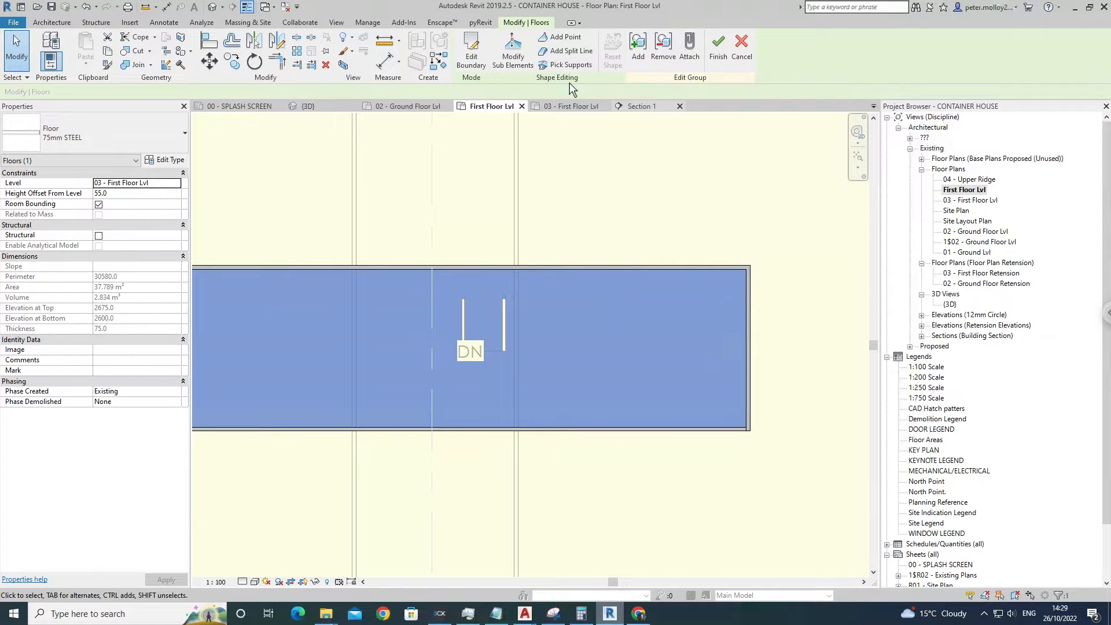
click(485, 64)
Draw a rectangular boundary about 1605 mm long from the stair railing's end to the floor's long edge.
scroll(515, 364, up, 4)
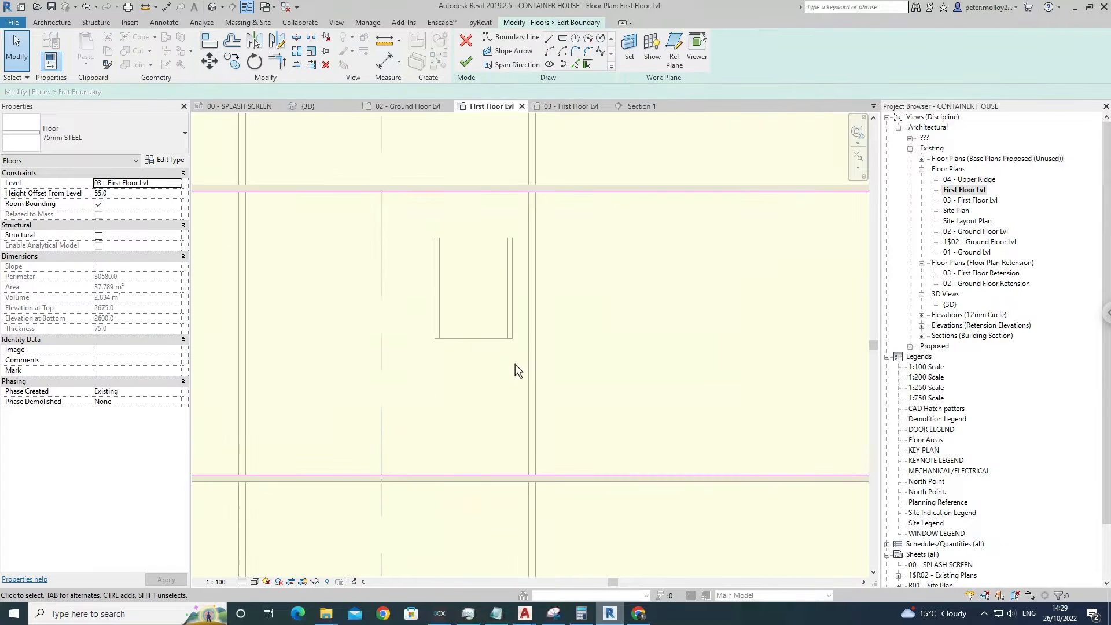
click(562, 38)
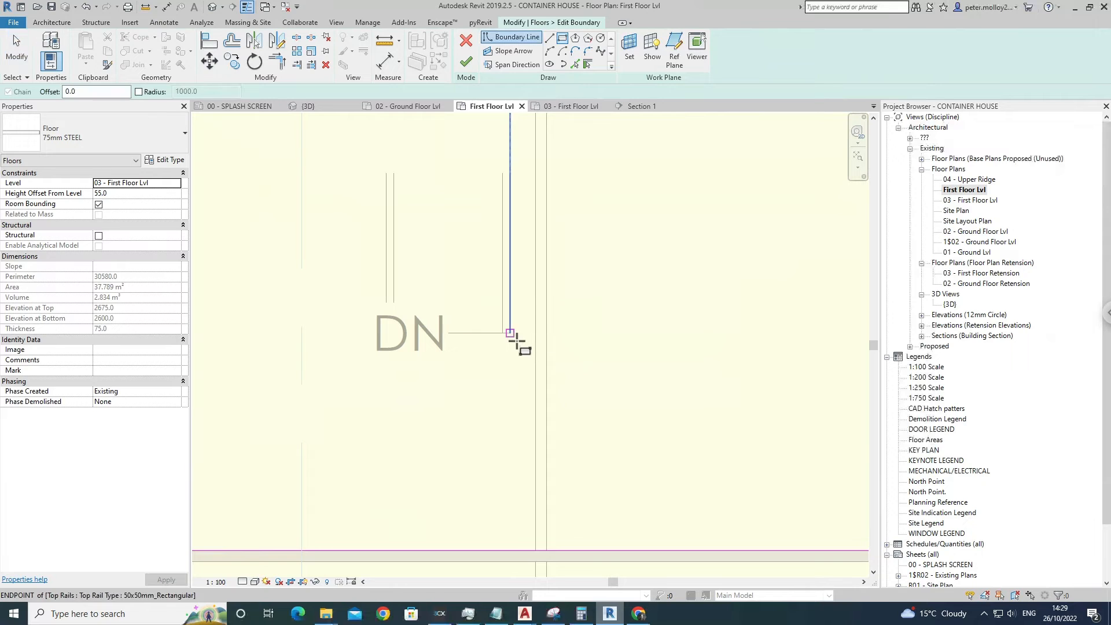
click(511, 333)
middle_drag(459, 280, 489, 444)
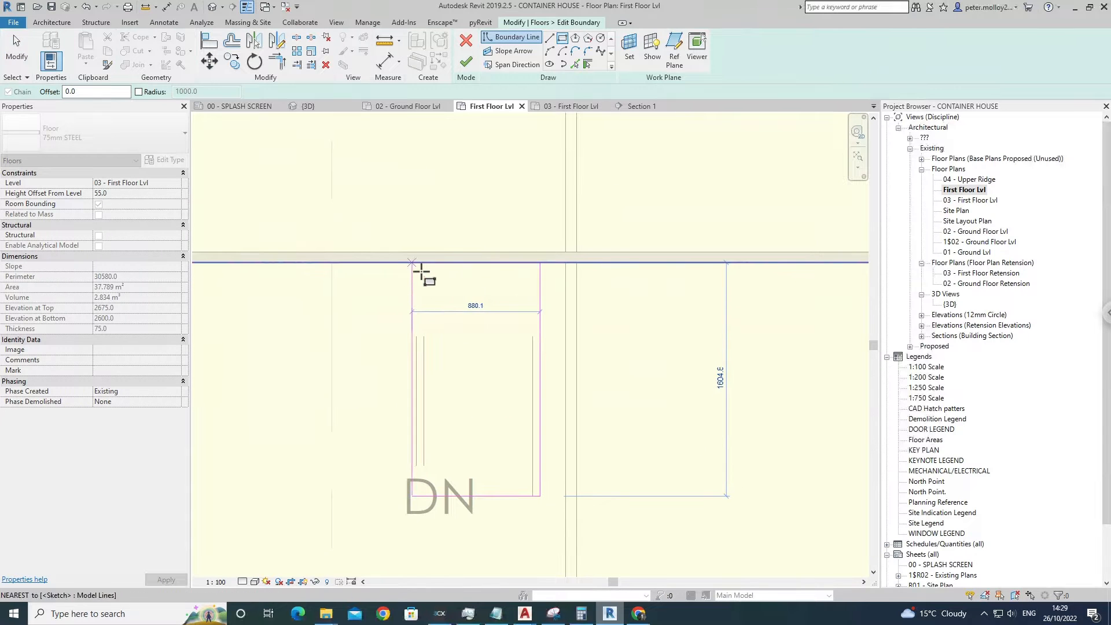
click(417, 264)
key(Escape)
key(Escape)
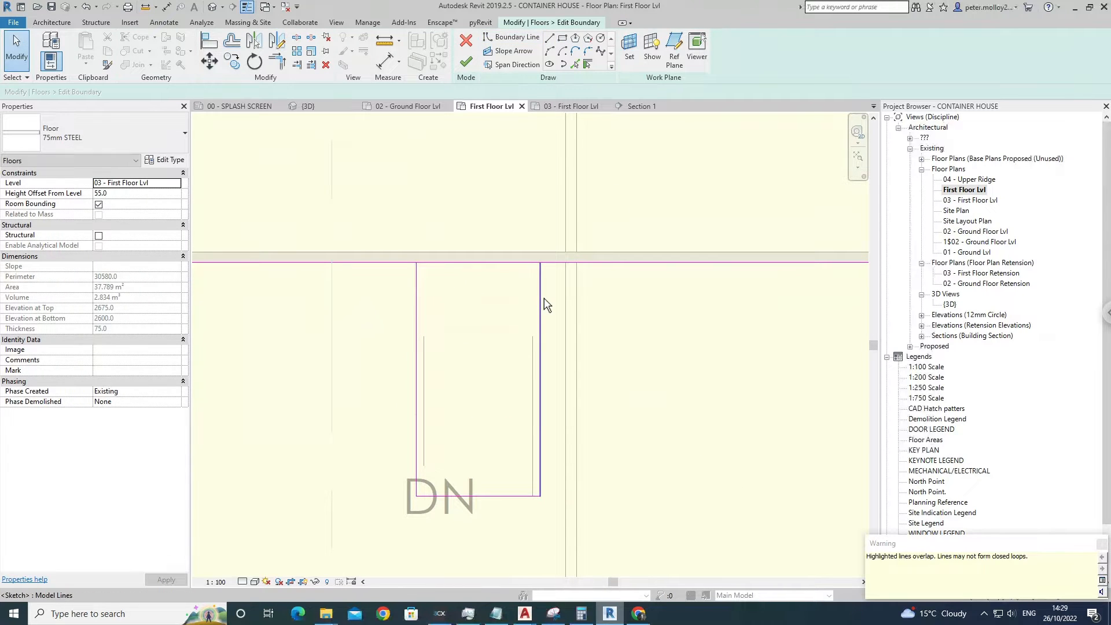
Move the rectangle about 177 mm sideways so its side meets the face of the lower container's outer wall.
click(548, 298)
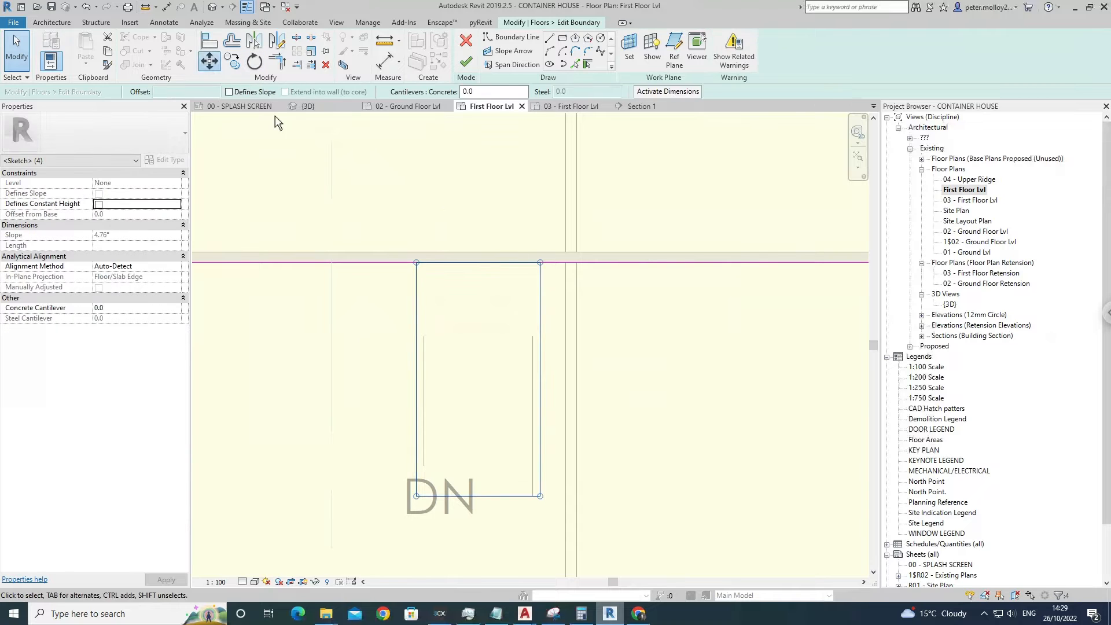
key(m)
key(v)
click(540, 263)
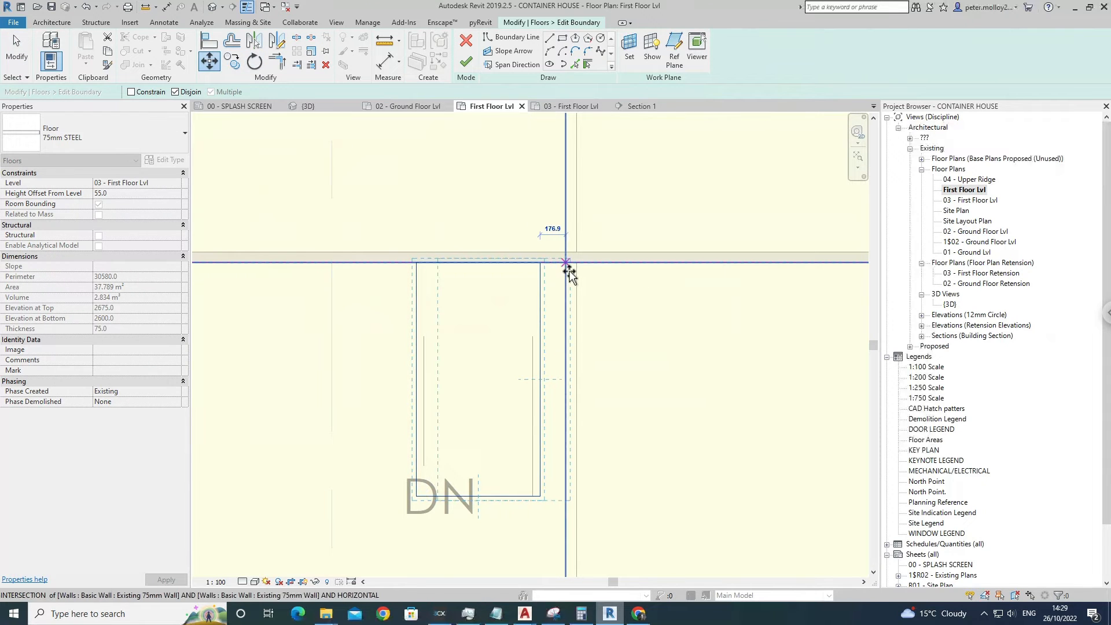
click(567, 264)
key(Escape)
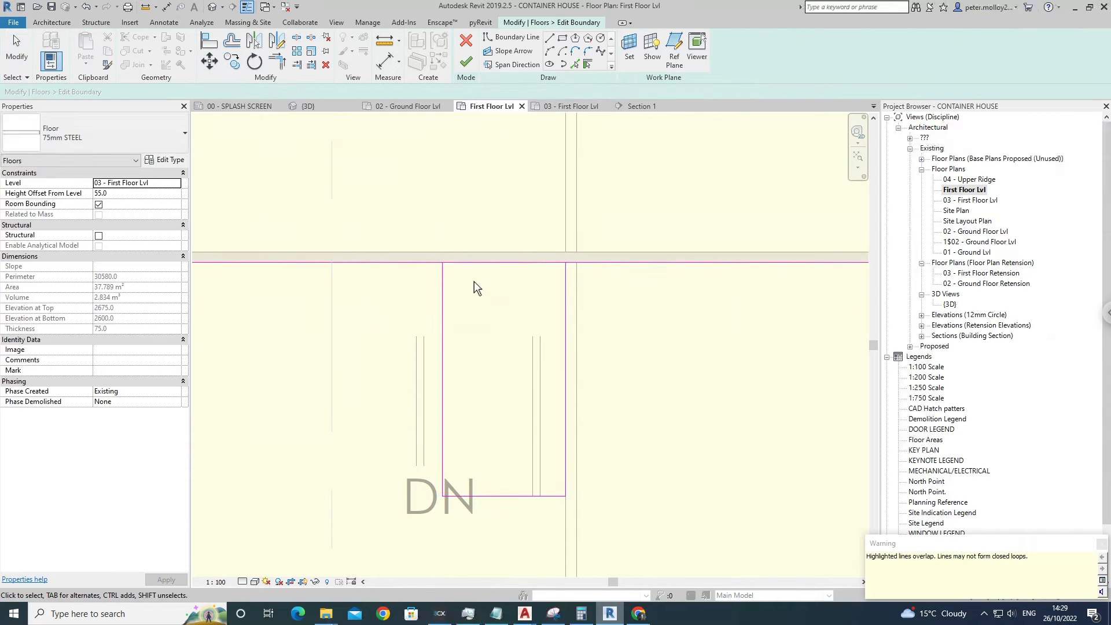
Split the floor's long boundary line within the stair opening and trim it to the opening's side.
click(311, 51)
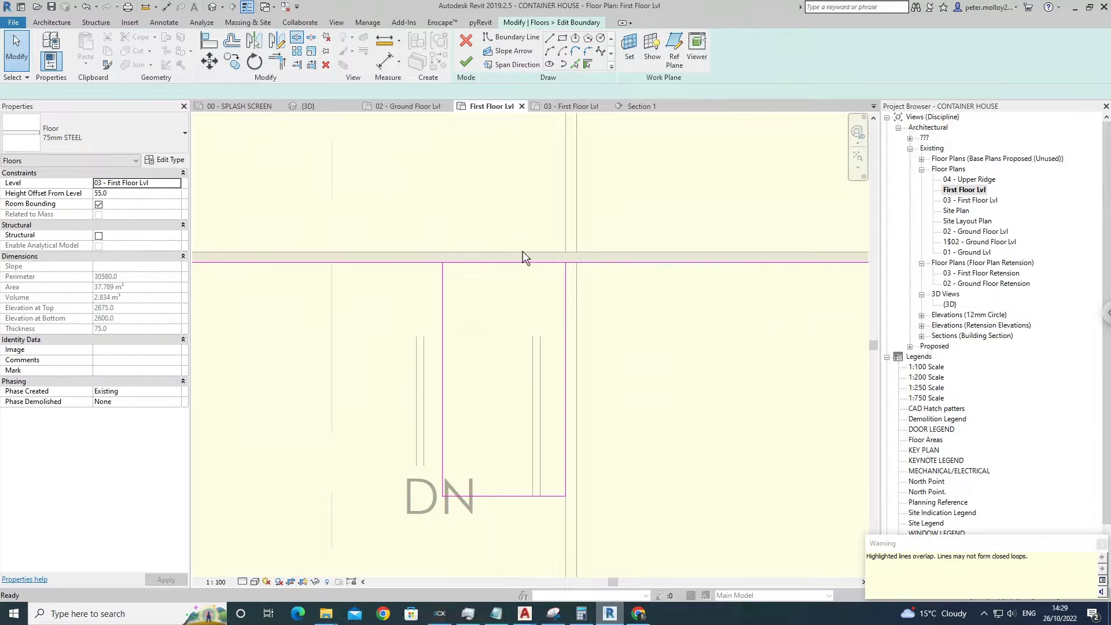
key(t)
key(r)
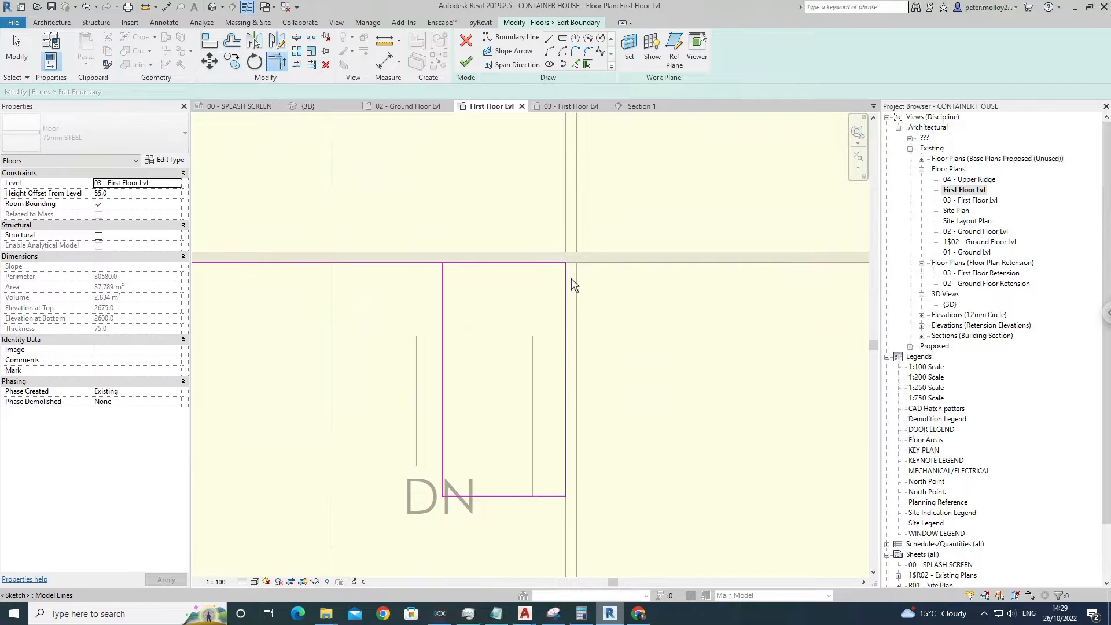
key(Escape)
middle_drag(572, 279, 391, 248)
Extend the remaining split segment along the long edge to meet the floor's end boundary line.
click(277, 60)
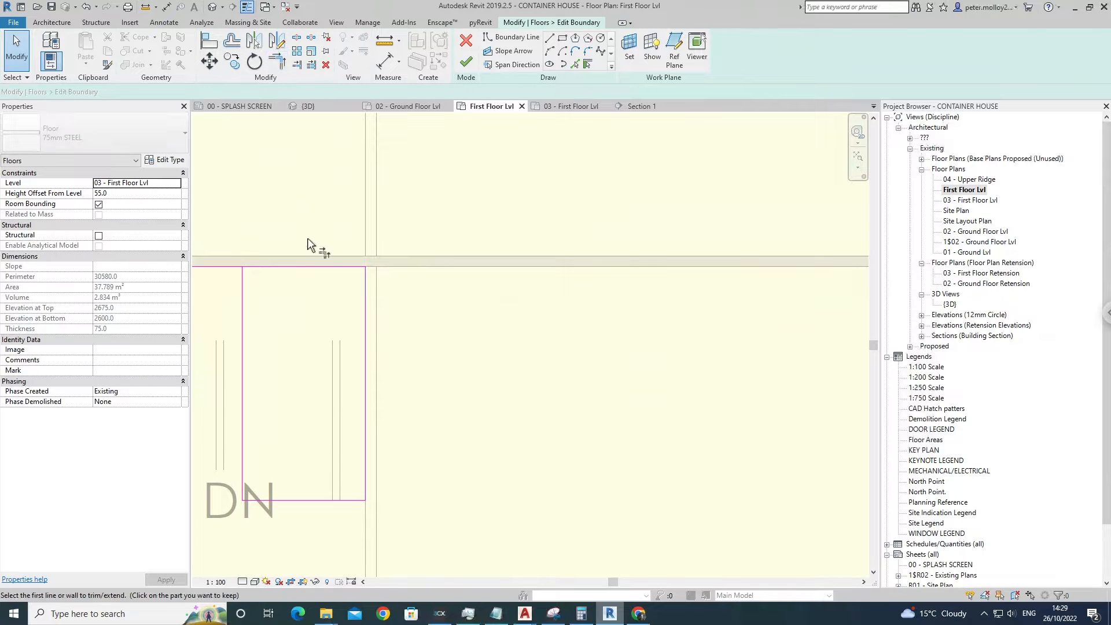
click(315, 266)
scroll(315, 266, down, 3)
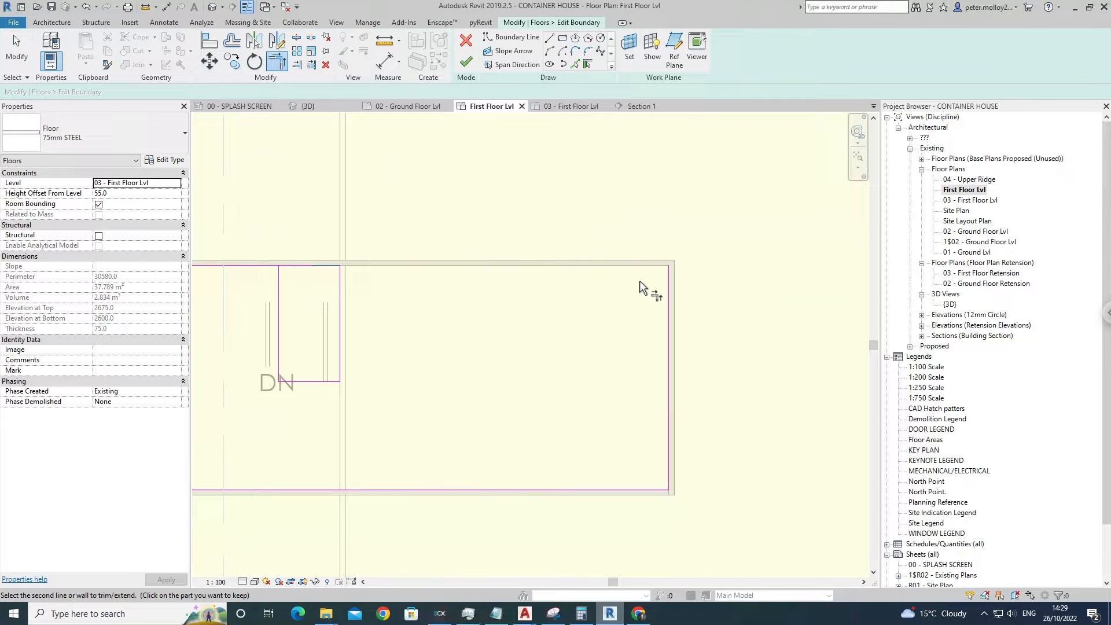
click(668, 300)
key(Escape)
Trim the long boundary line back to the opening's sides and delete the leftover segment across the opening.
click(301, 258)
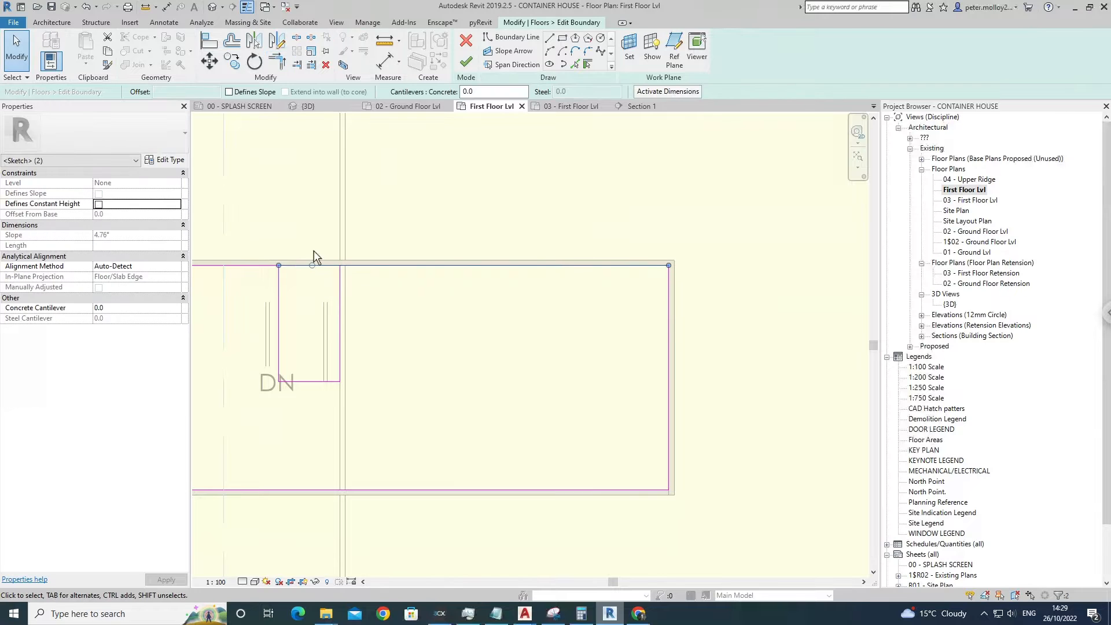
click(277, 60)
click(359, 277)
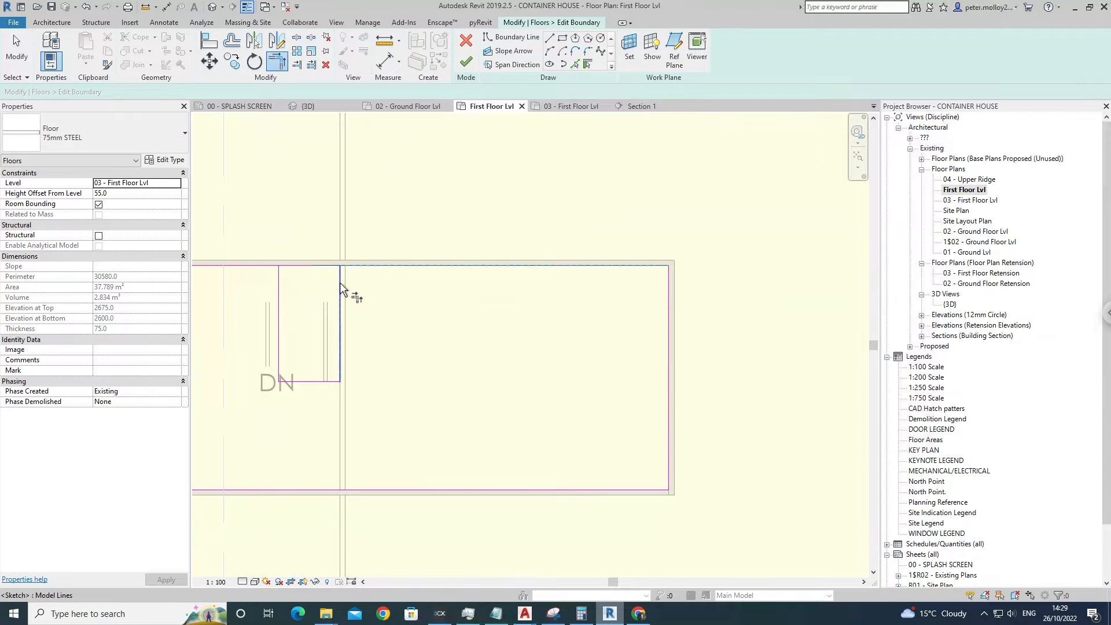
click(282, 285)
key(Escape)
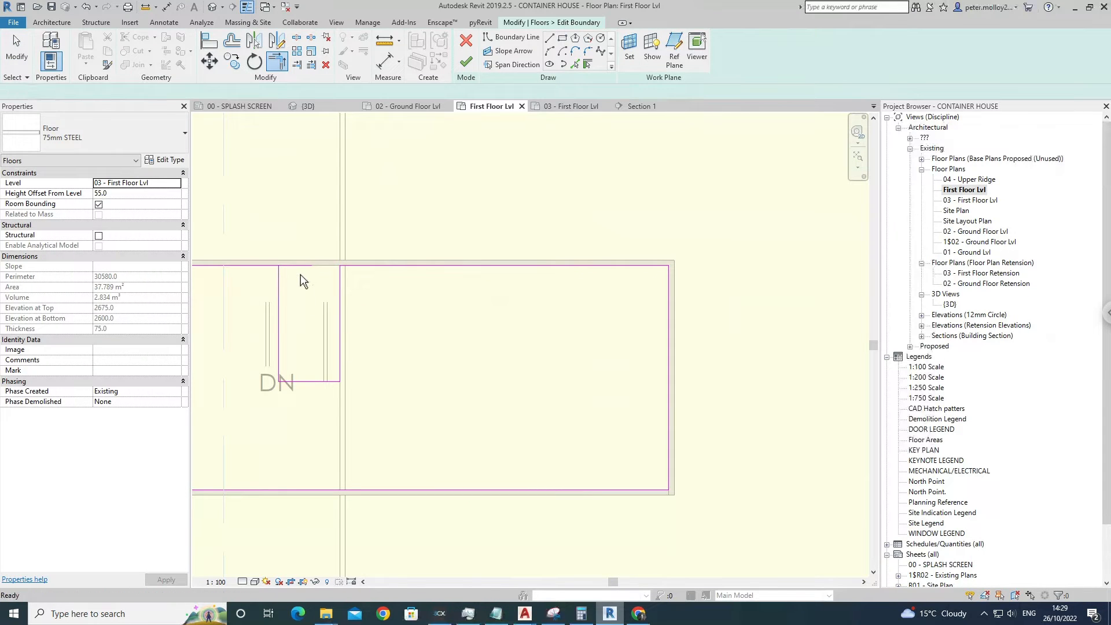
click(301, 273)
key(Delete)
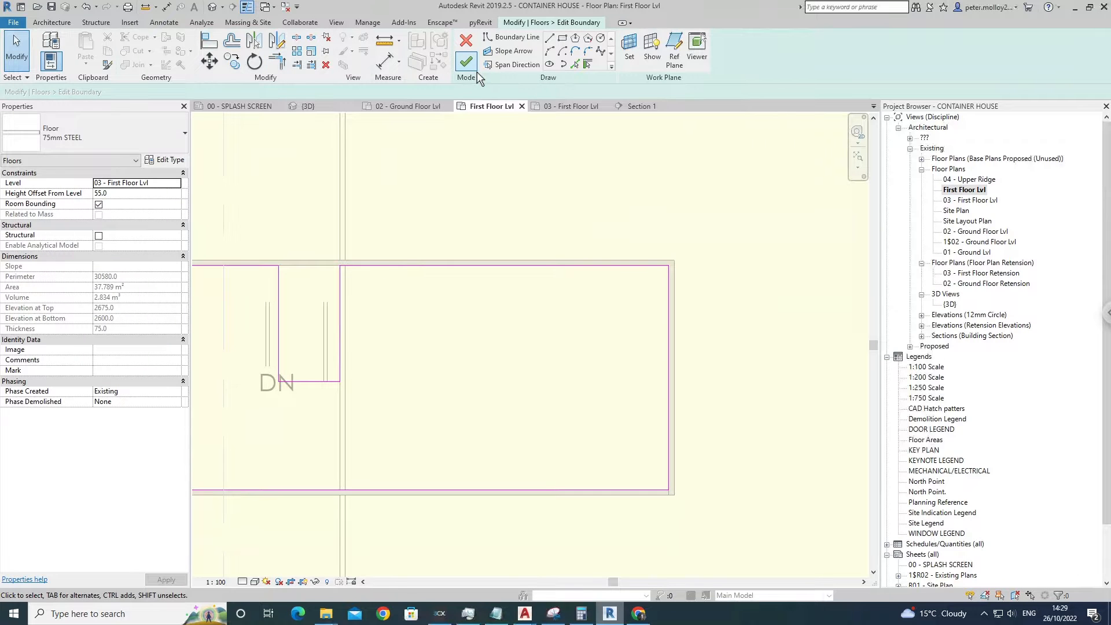
Finish the floor's boundary sketch and finish editing the CONTAINER 2 group.
click(474, 68)
click(334, 334)
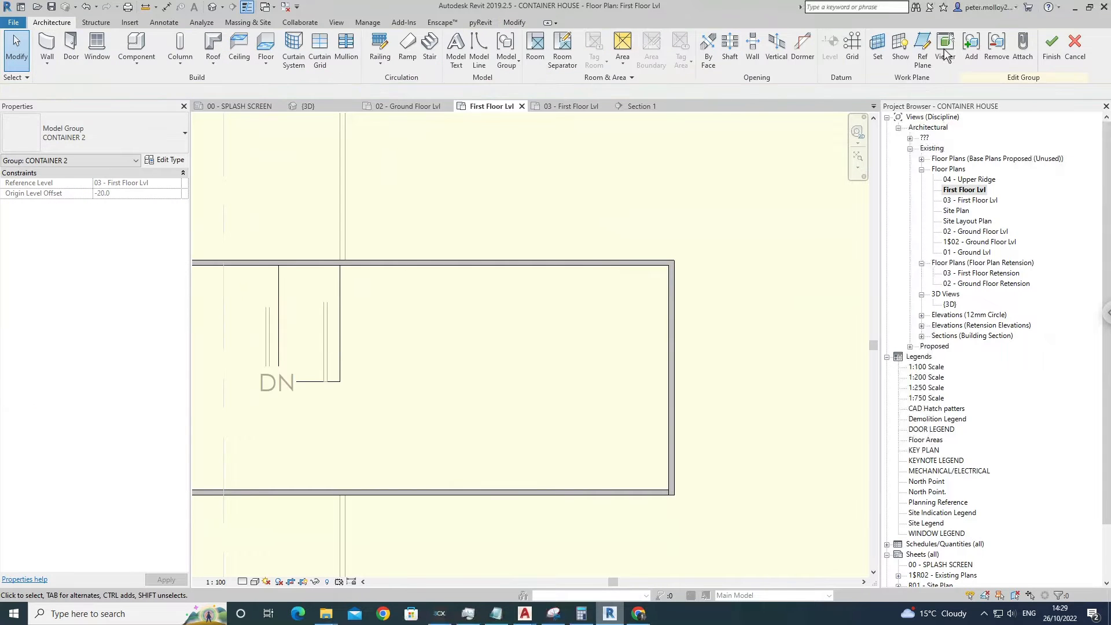
click(1052, 51)
click(324, 324)
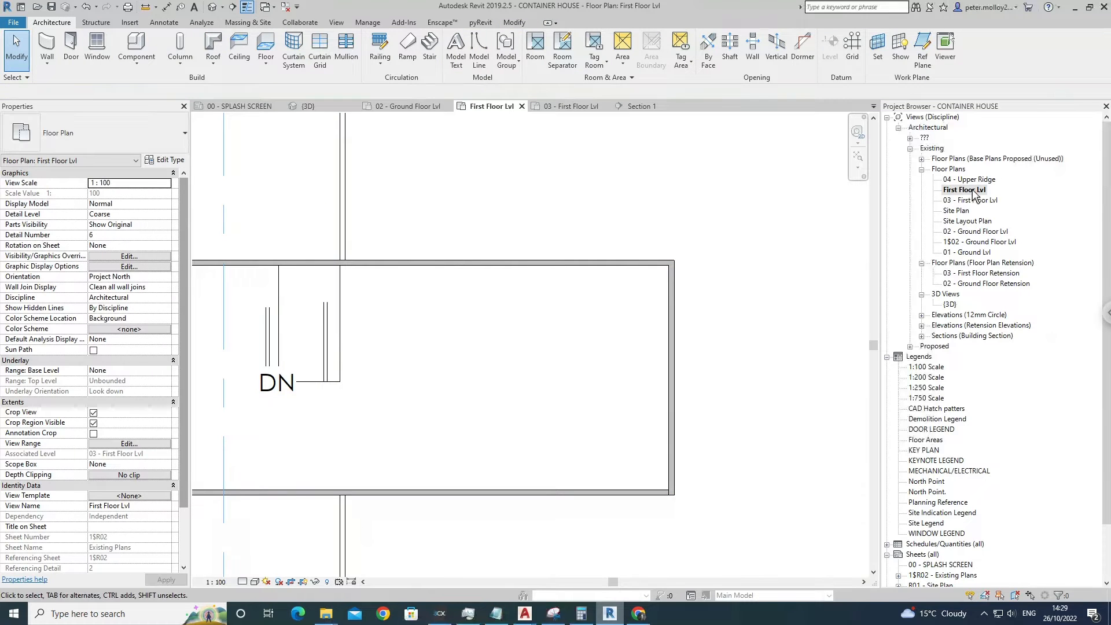
In the 02 - Ground Floor Lvl plan, move the stair horizontally against the container's outer wall, accepting the deletion of affected elements.
click(974, 232)
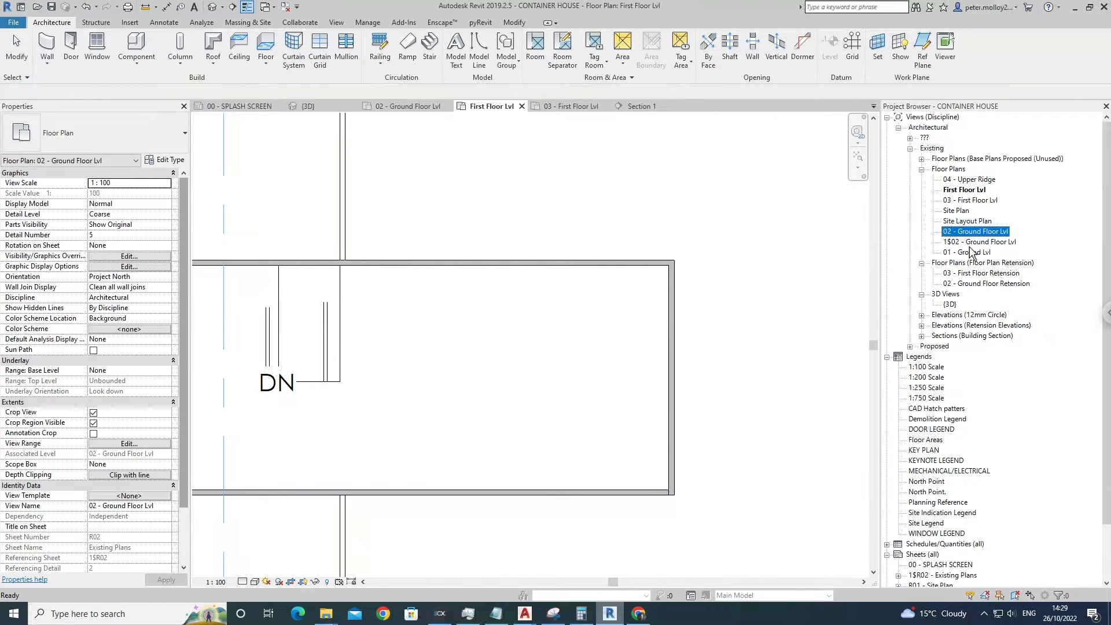
double_click(965, 232)
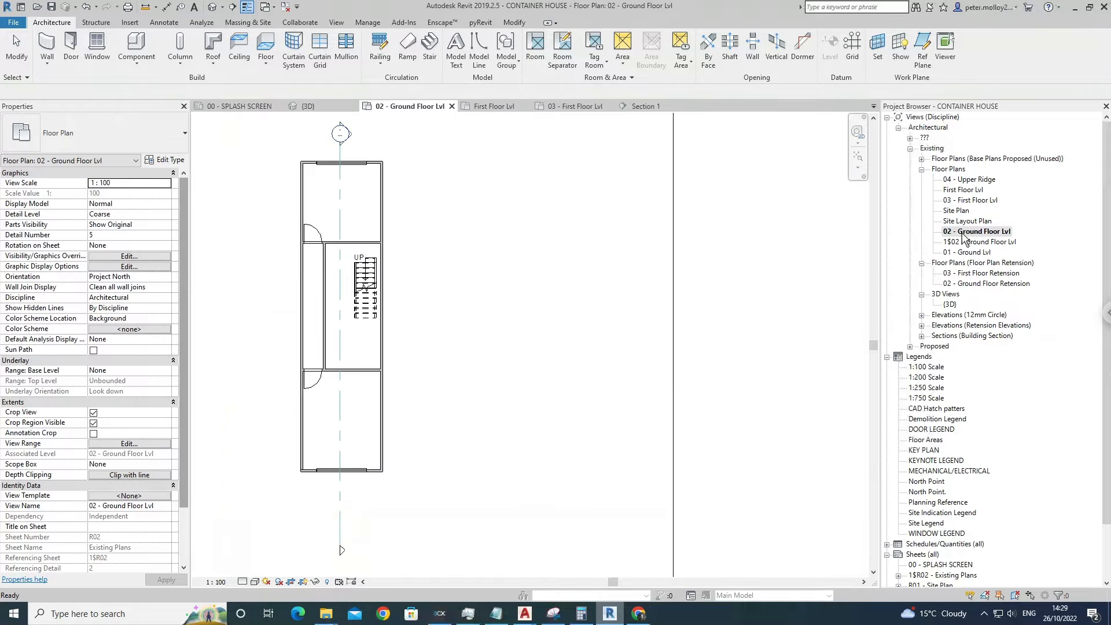
scroll(382, 284, up, 3)
click(371, 283)
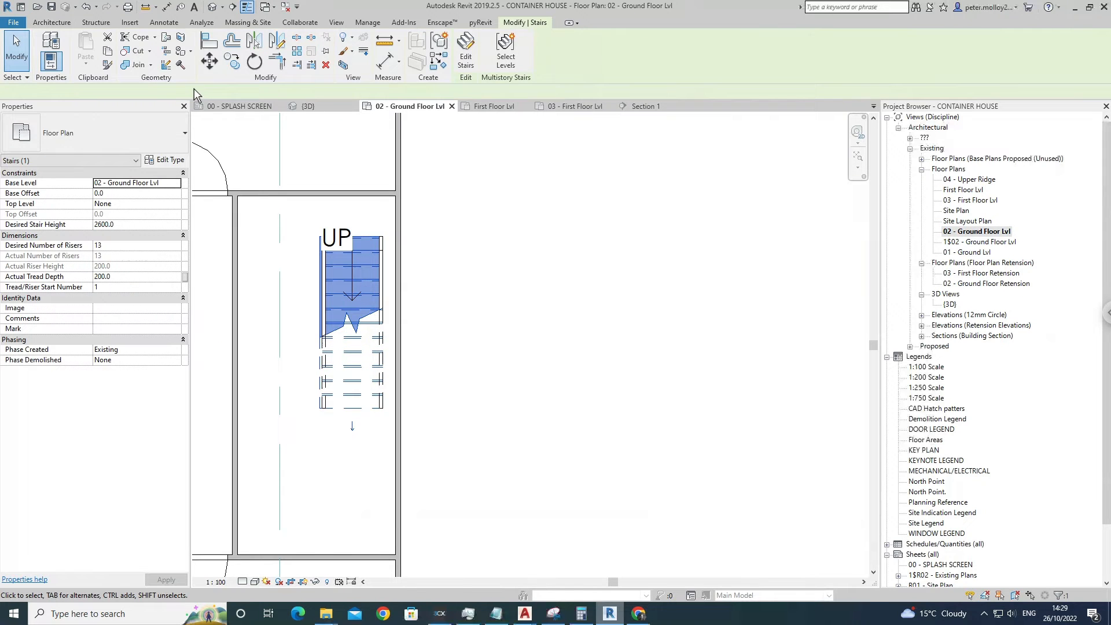
click(209, 60)
scroll(355, 254, up, 2)
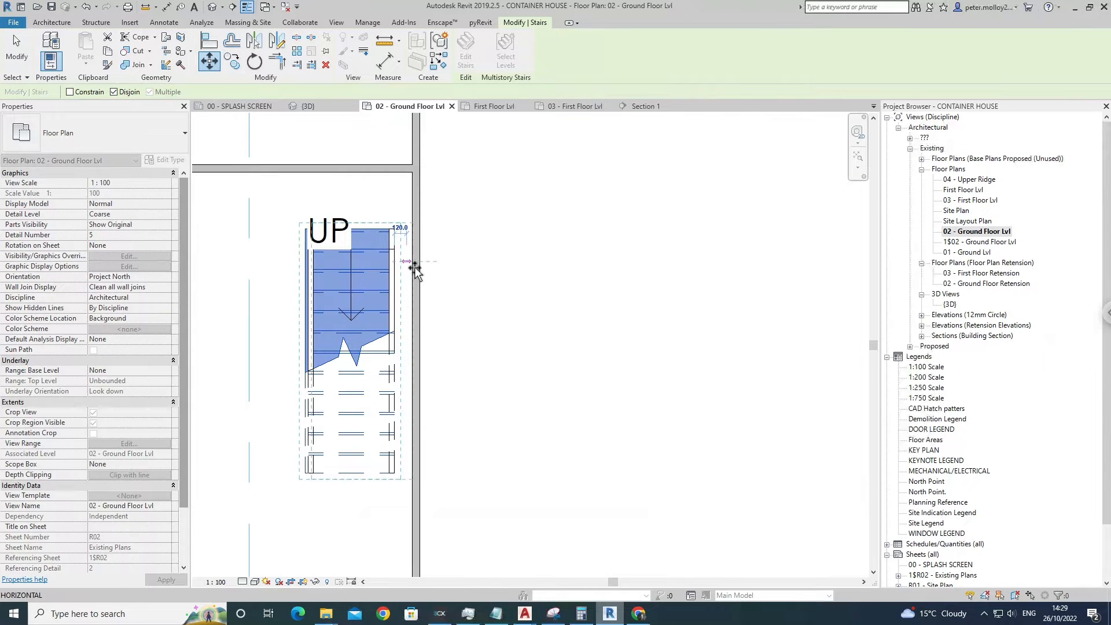
click(413, 265)
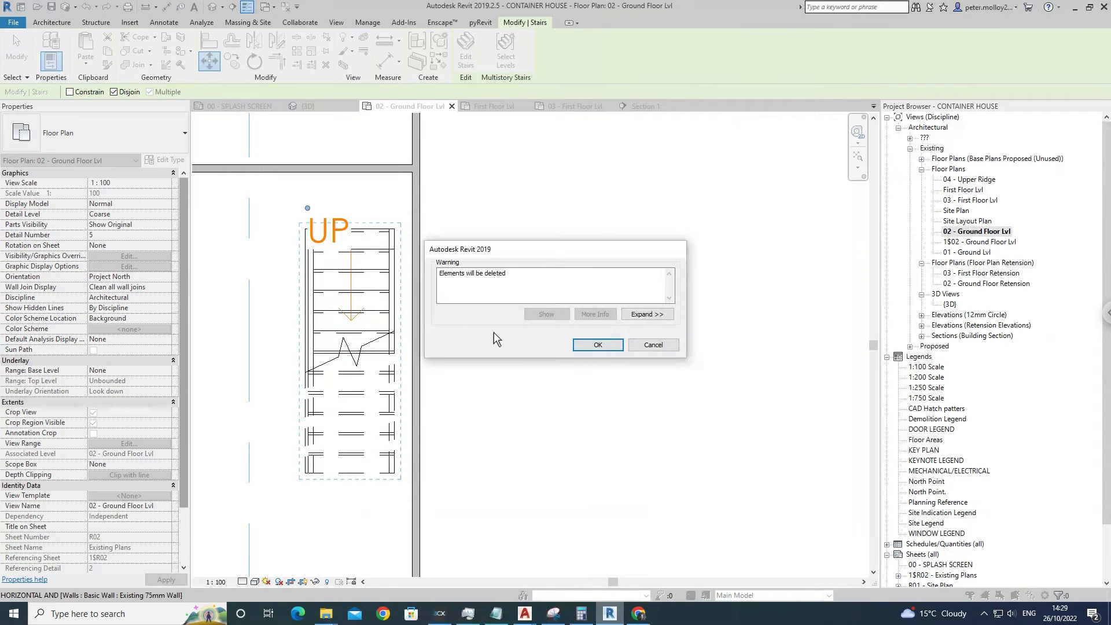
click(598, 346)
click(398, 192)
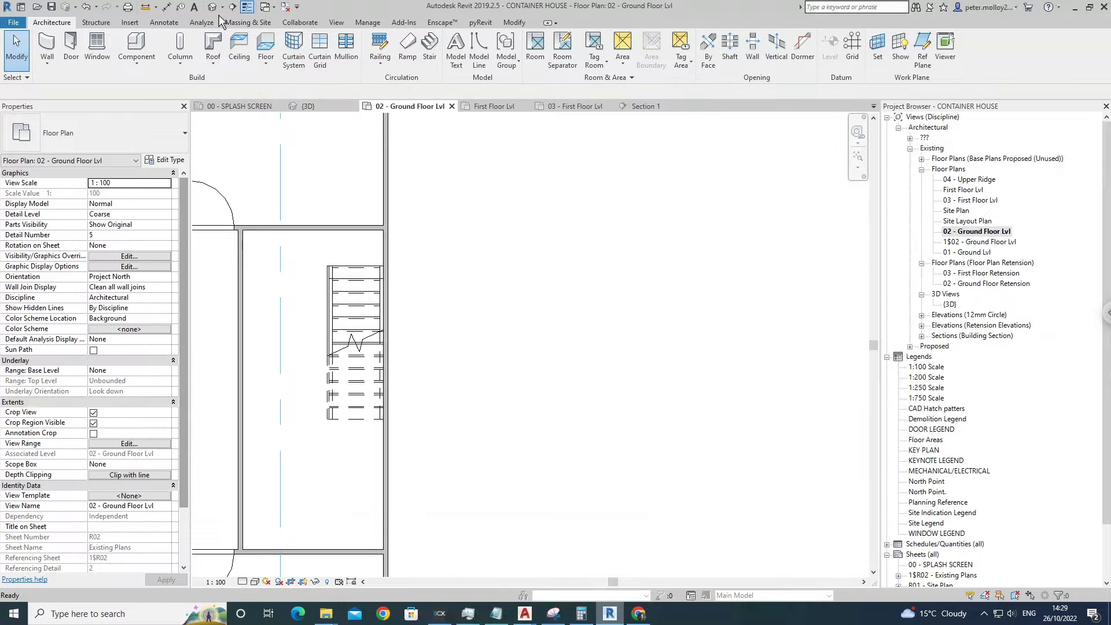
In the 3D view, edit the lower CONTAINER group and open the footprint sketch of its Existing 75mm flat roof STEEL.
click(306, 106)
shift+middle_drag(497, 272, 397, 287)
scroll(519, 314, up, 4)
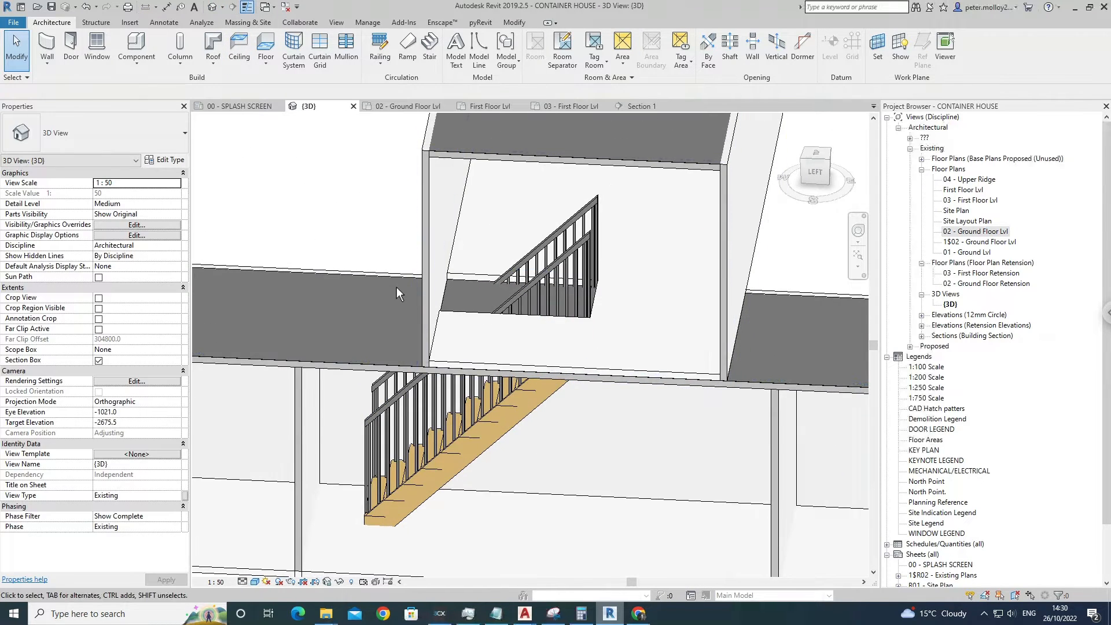
click(526, 306)
shift+middle_drag(551, 292, 574, 312)
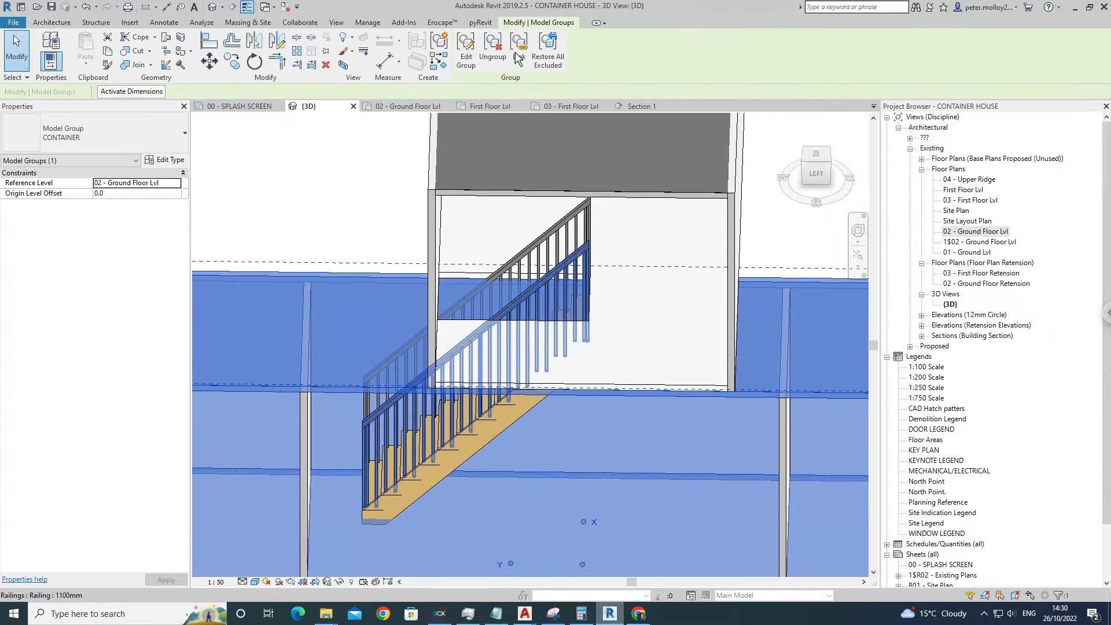
double_click(582, 207)
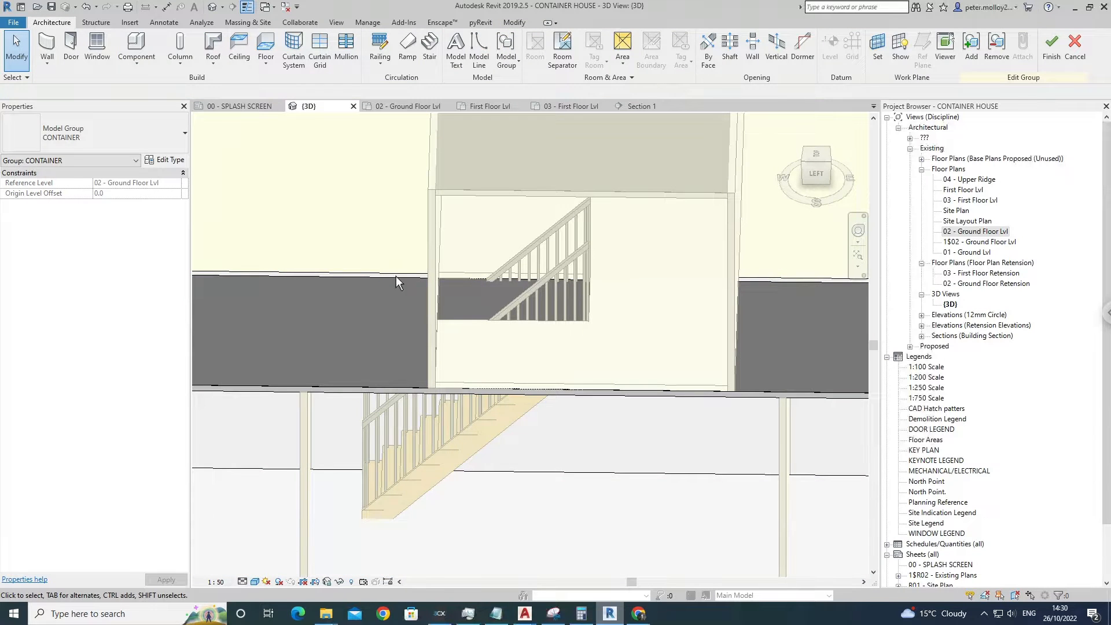
click(560, 214)
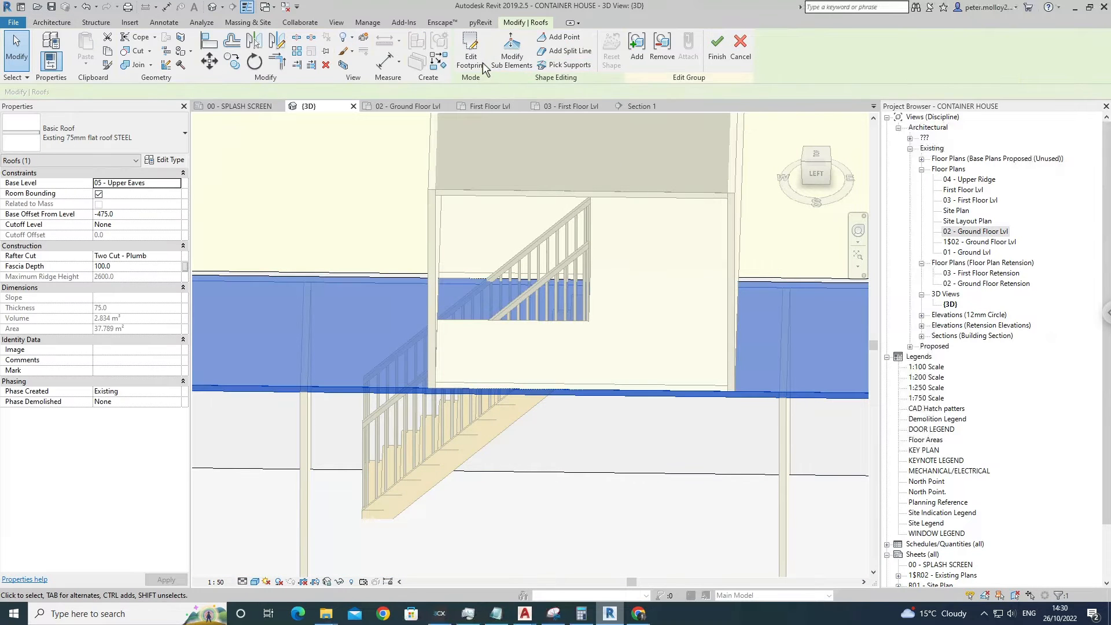
double_click(566, 236)
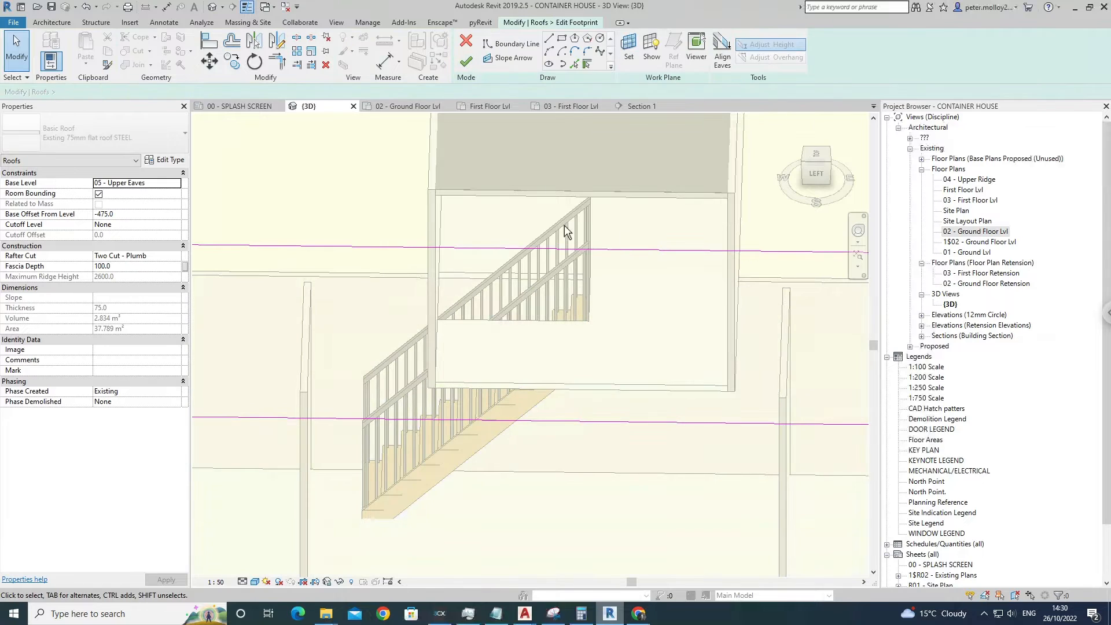
In the First Floor Lvl plan, draw a stair opening about 850 by 1605 mm and delete its side overlapping the roof edge.
double_click(963, 190)
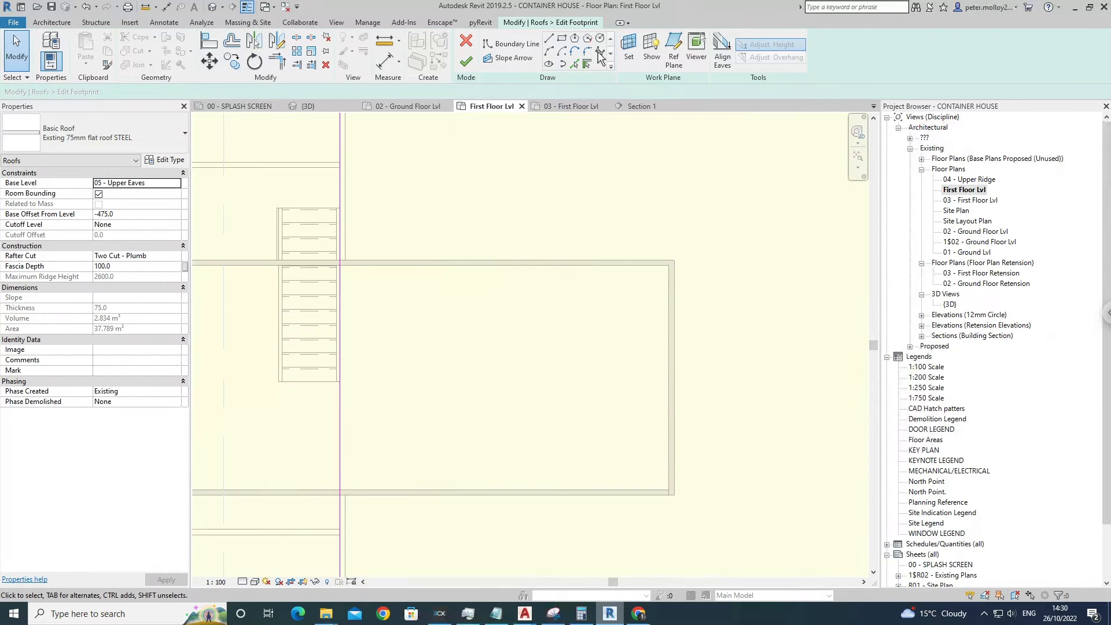
click(561, 38)
scroll(286, 399, up, 2)
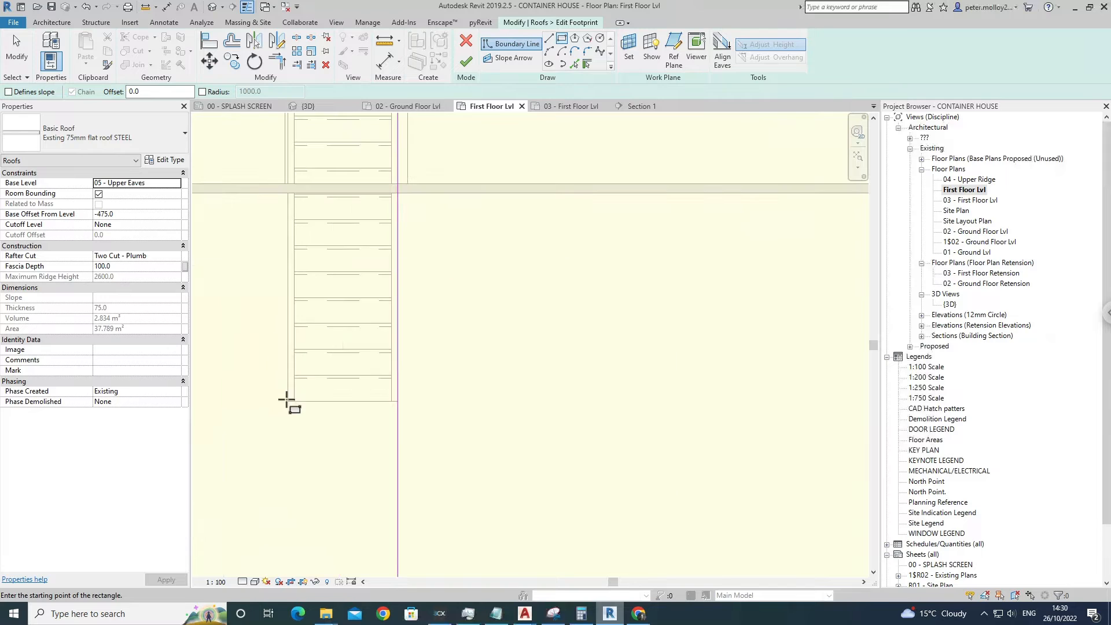
click(295, 410)
click(400, 196)
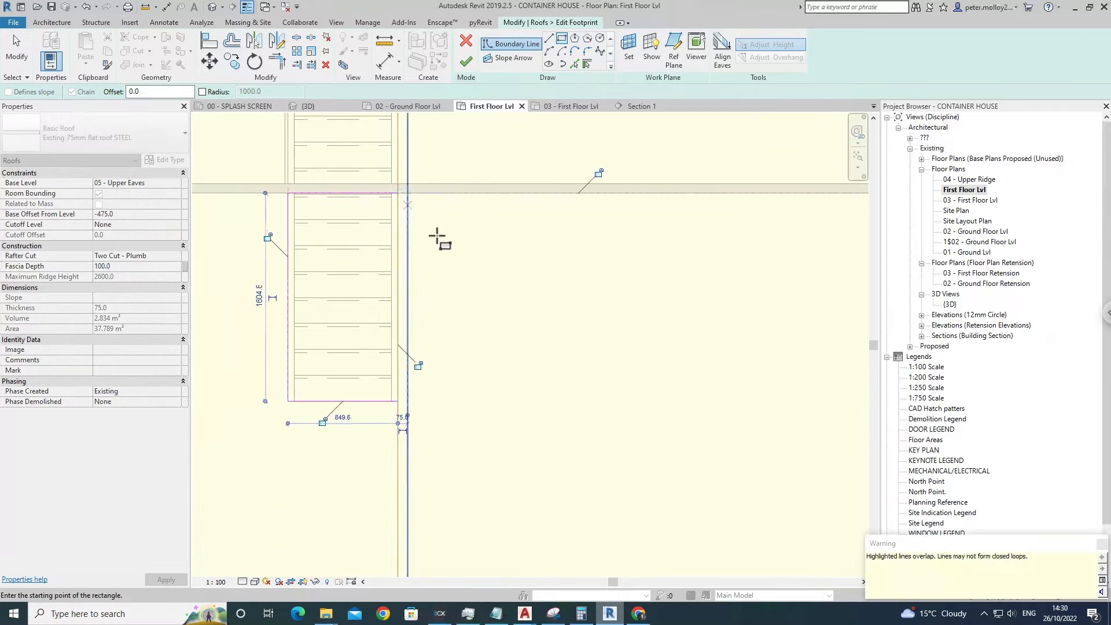
key(Escape)
key(Escape)
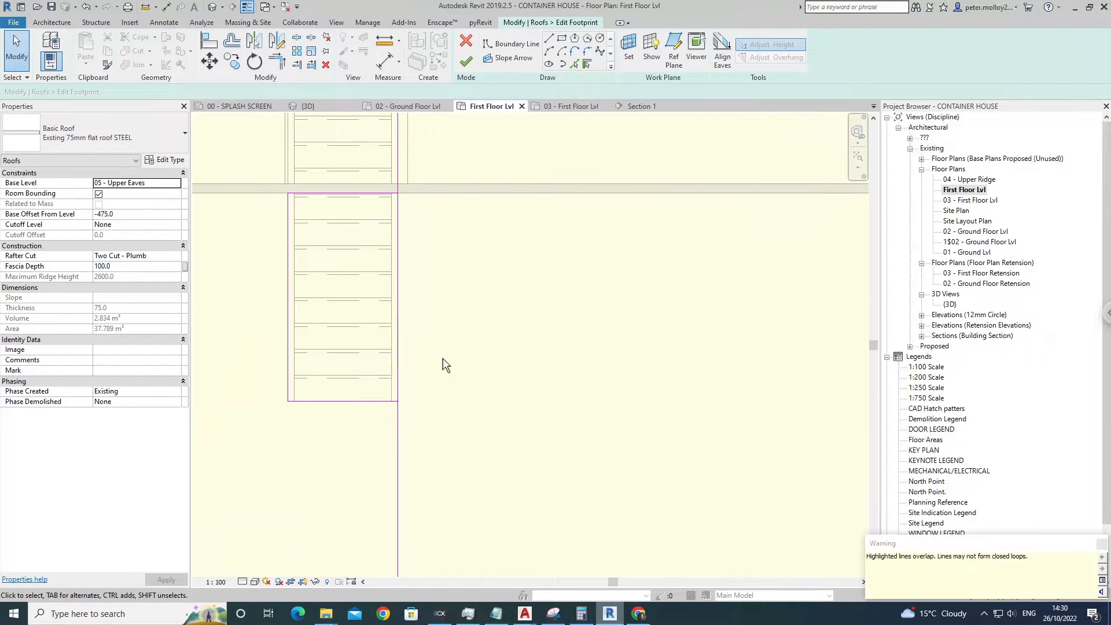
click(403, 334)
key(Delete)
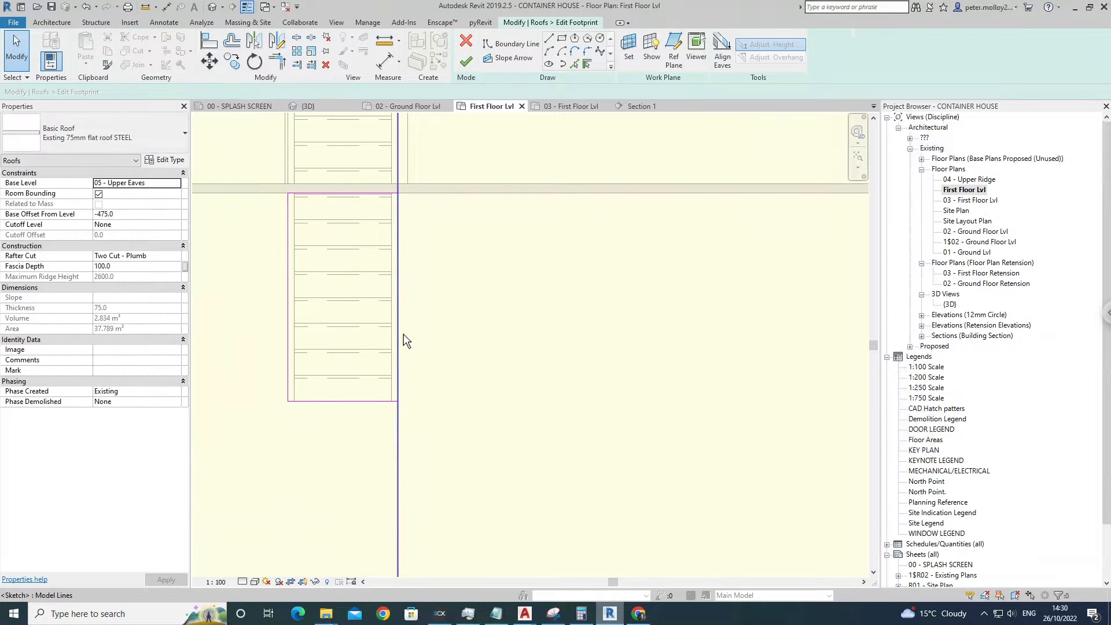
Split the roof's long edge line beside the stair opening and trim the pieces to the opening's ends.
scroll(429, 297, down, 2)
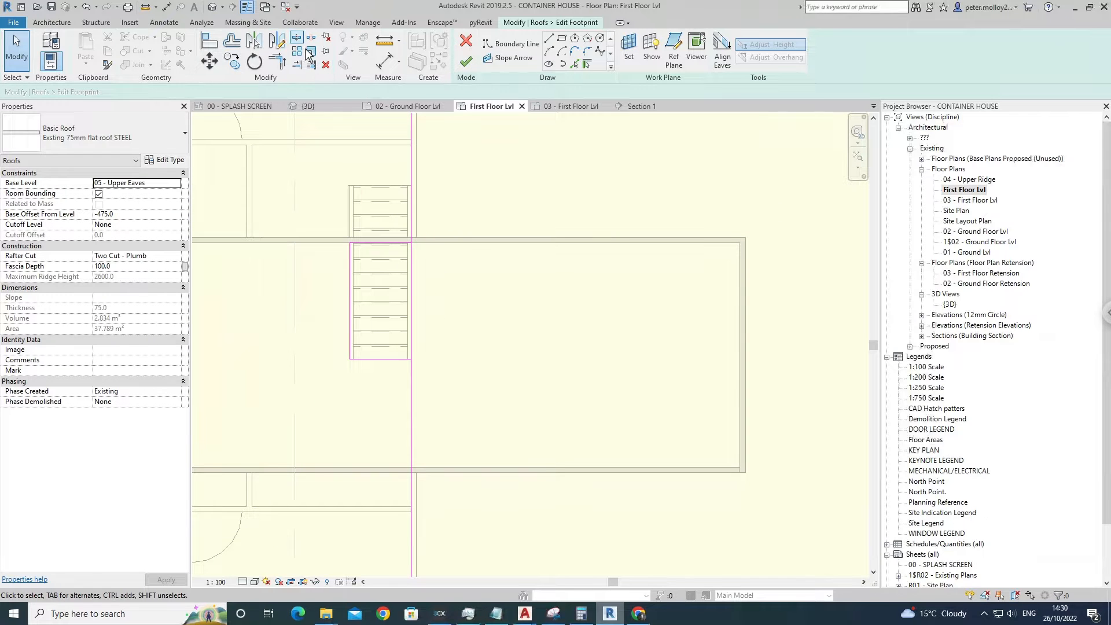
click(311, 53)
click(412, 292)
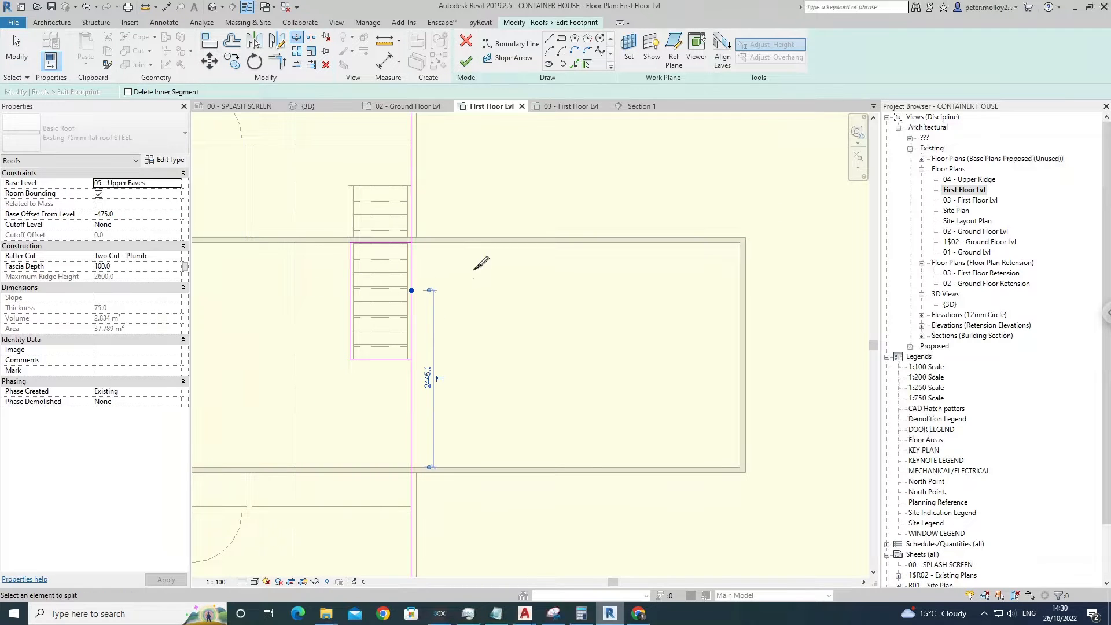
click(282, 65)
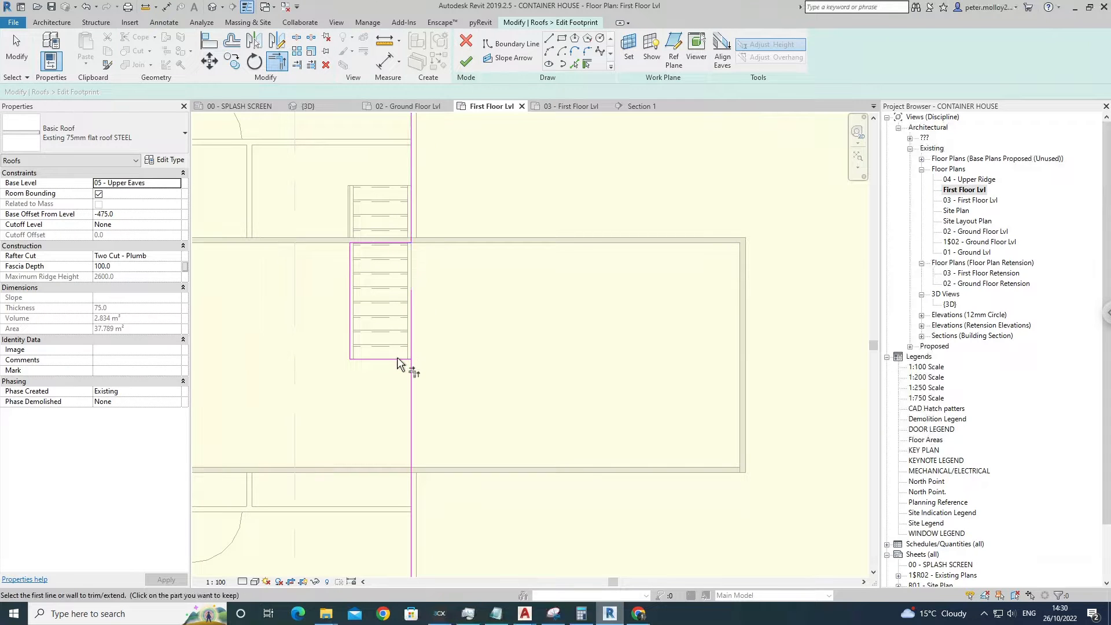
Finish the roof footprint sketch without attaching the highlighted walls and finish editing the CONTAINER group.
click(466, 60)
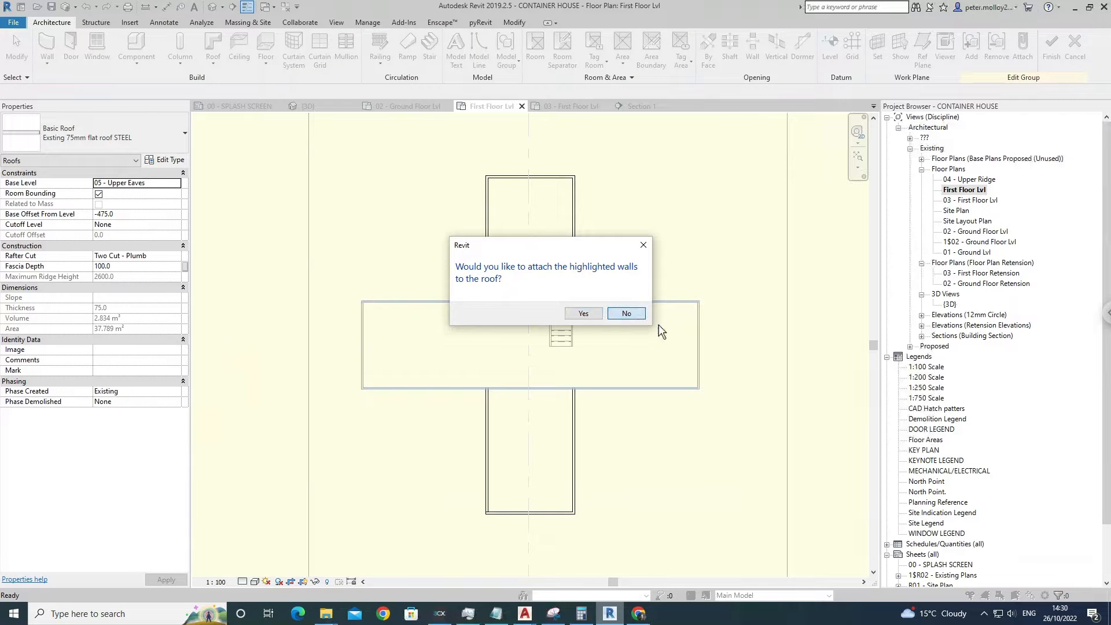
click(627, 314)
click(711, 198)
scroll(532, 178, down, 2)
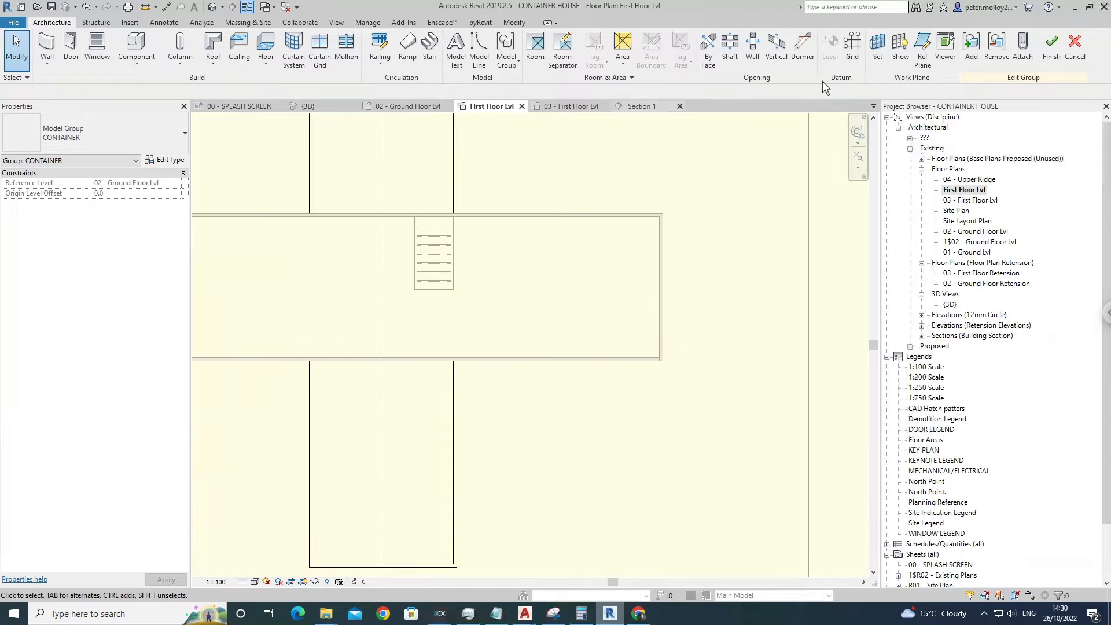
click(1047, 62)
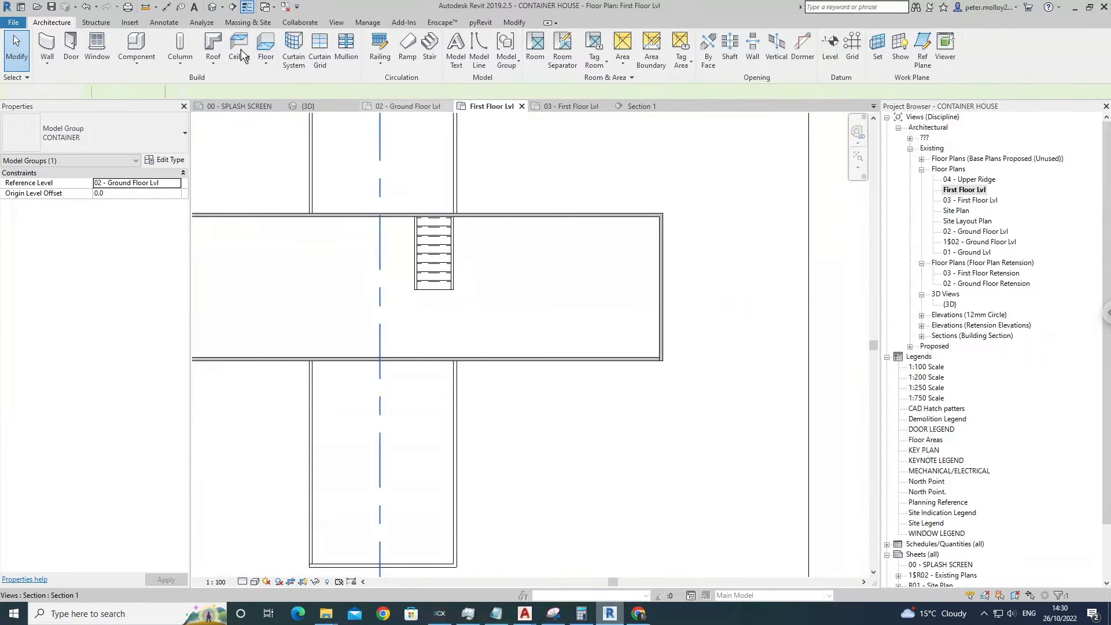
Examine in the 3D view how the stair passes through the roof and floor openings, and how the two containers sit together.
click(212, 7)
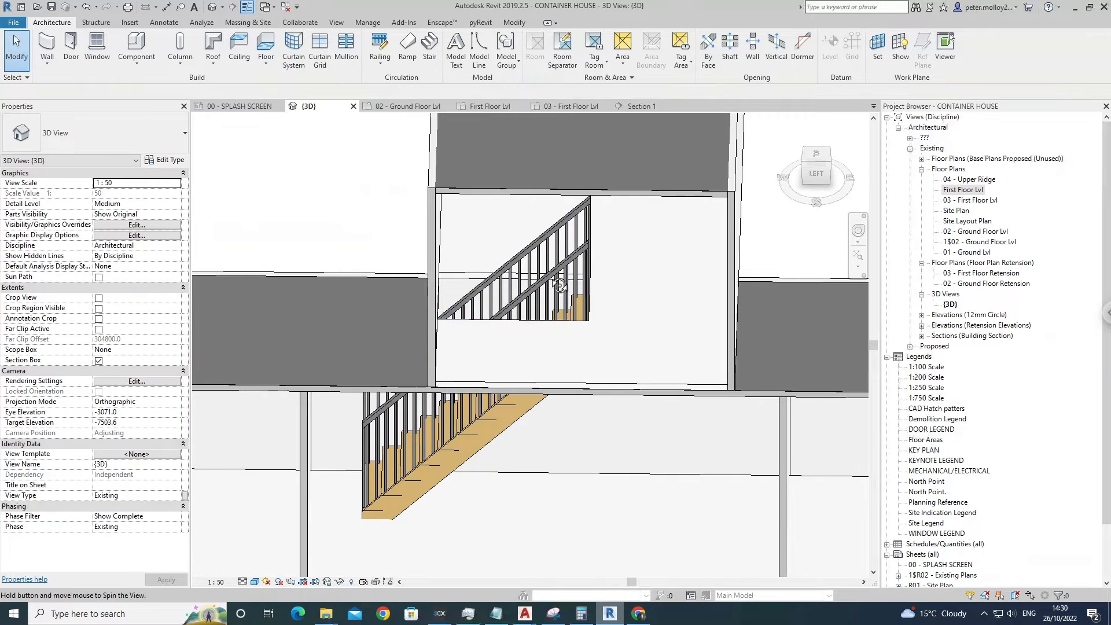
shift+middle_drag(480, 305, 591, 370)
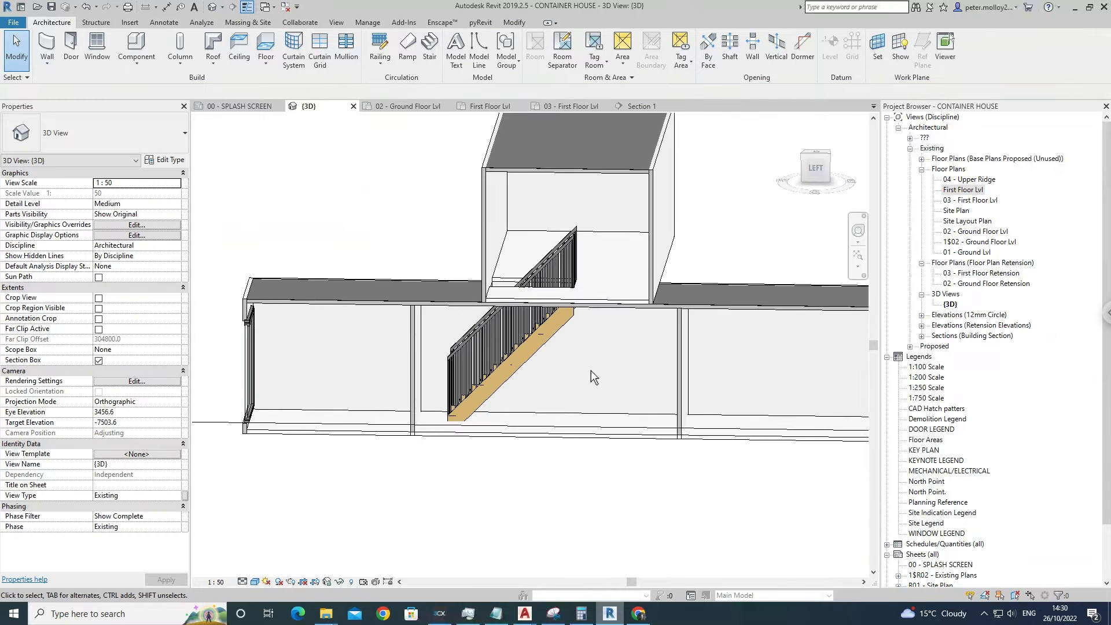
scroll(443, 408, down, 3)
shift+middle_drag(443, 407, 509, 402)
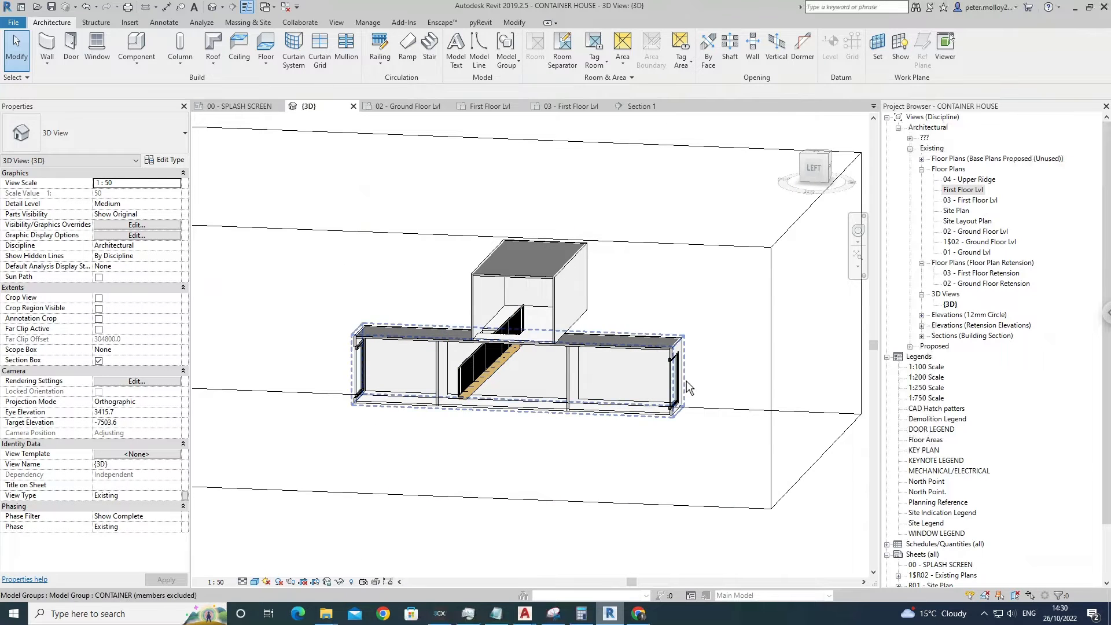
shift+middle_drag(761, 354, 833, 480)
scroll(561, 372, down, 2)
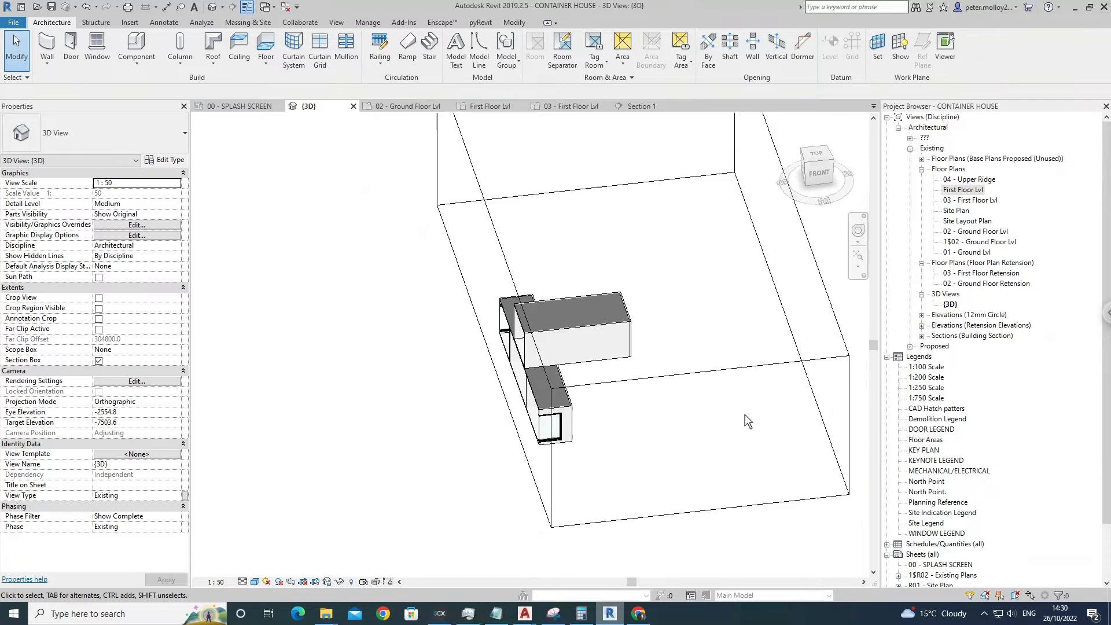
shift+middle_drag(747, 419, 685, 407)
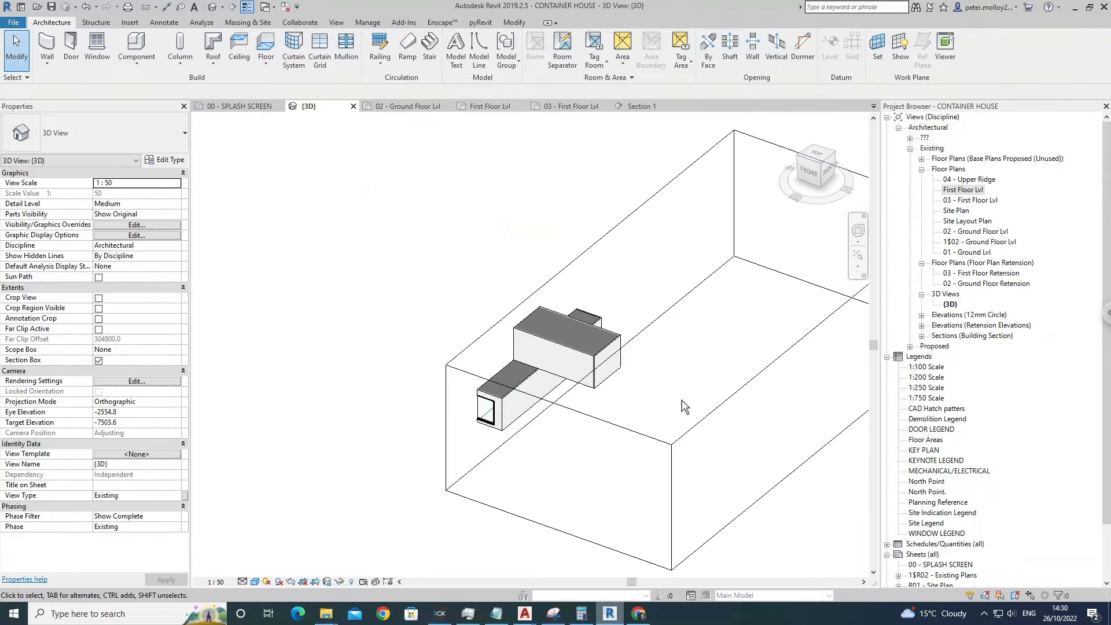
double_click(975, 193)
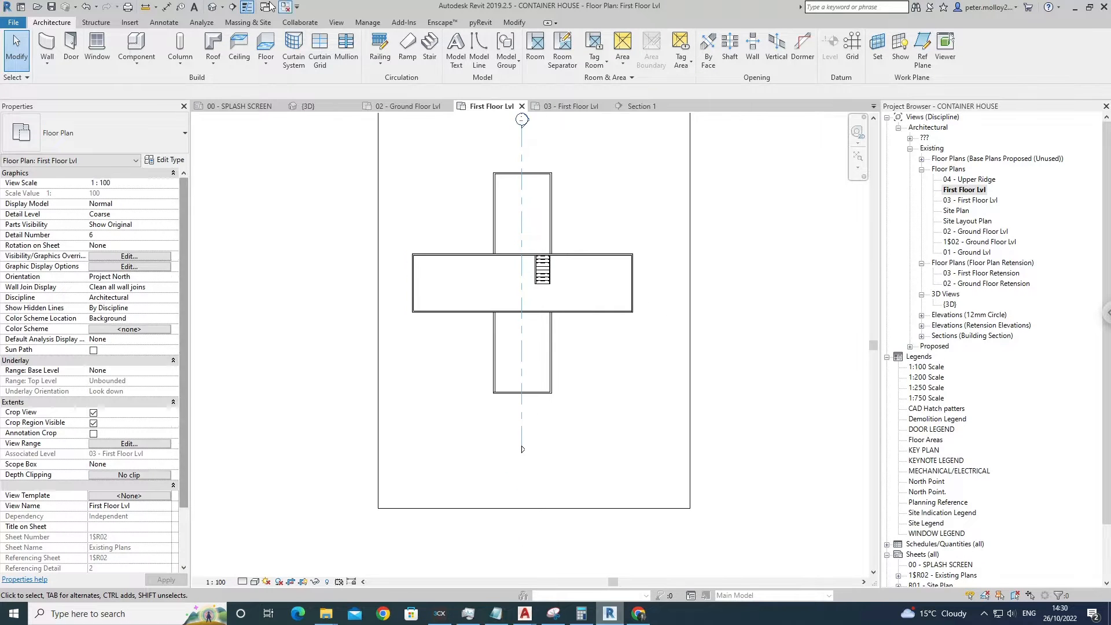
click(213, 6)
scroll(559, 334, down, 3)
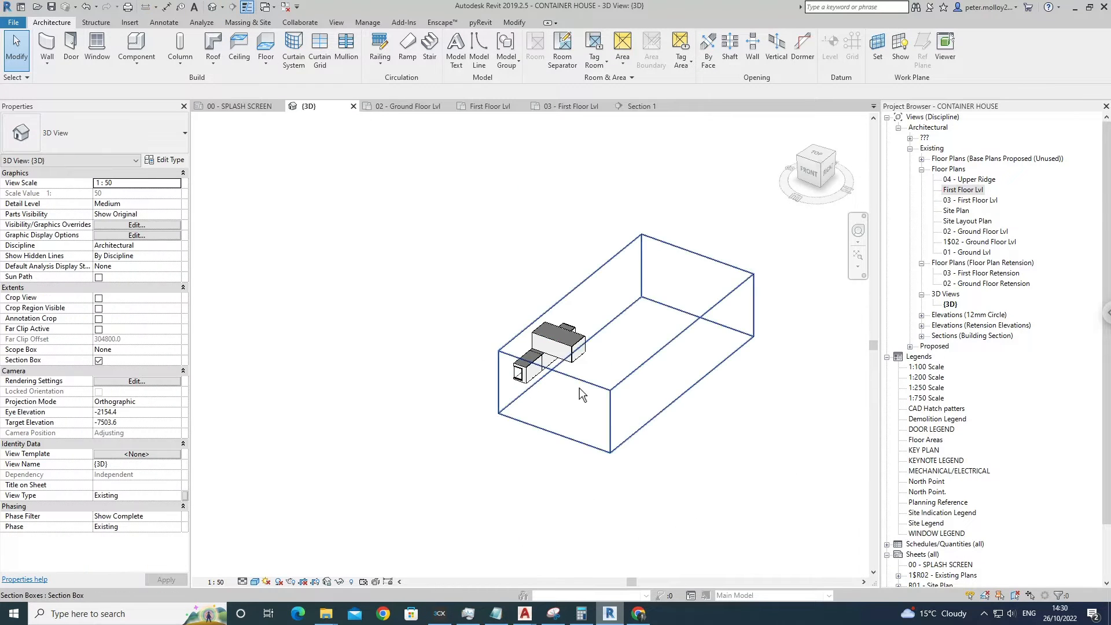
Ungroup the upper CONTAINER 2 model group in the 3D view.
click(557, 359)
shift+middle_drag(481, 332, 695, 316)
shift+middle_drag(601, 368, 318, 361)
key(Escape)
scroll(512, 327, up, 3)
click(581, 316)
shift+middle_drag(581, 316, 587, 260)
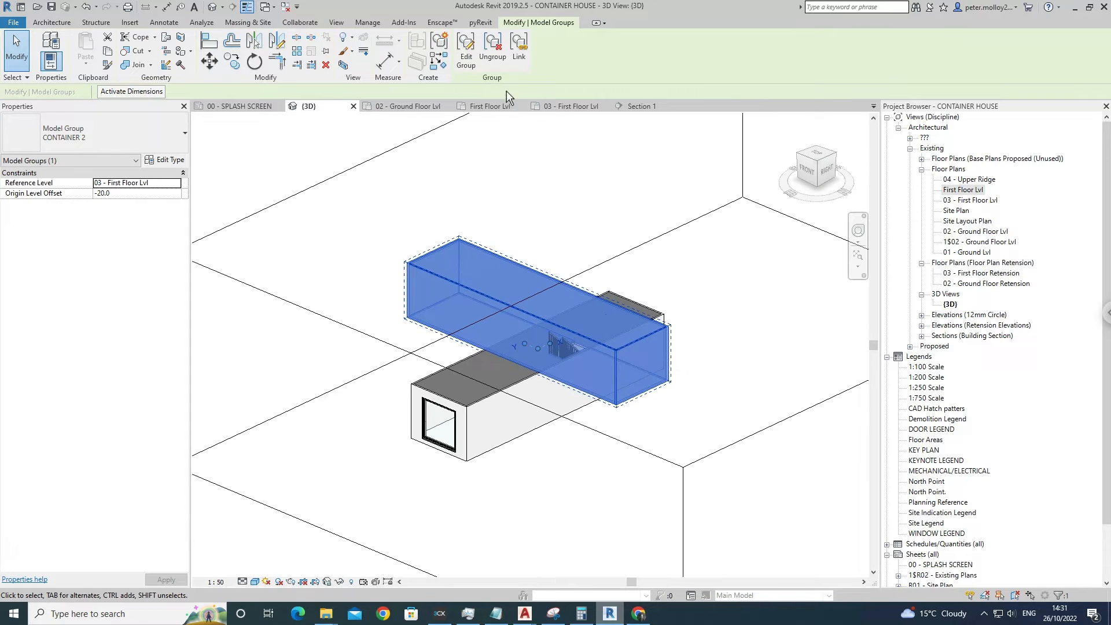
click(500, 67)
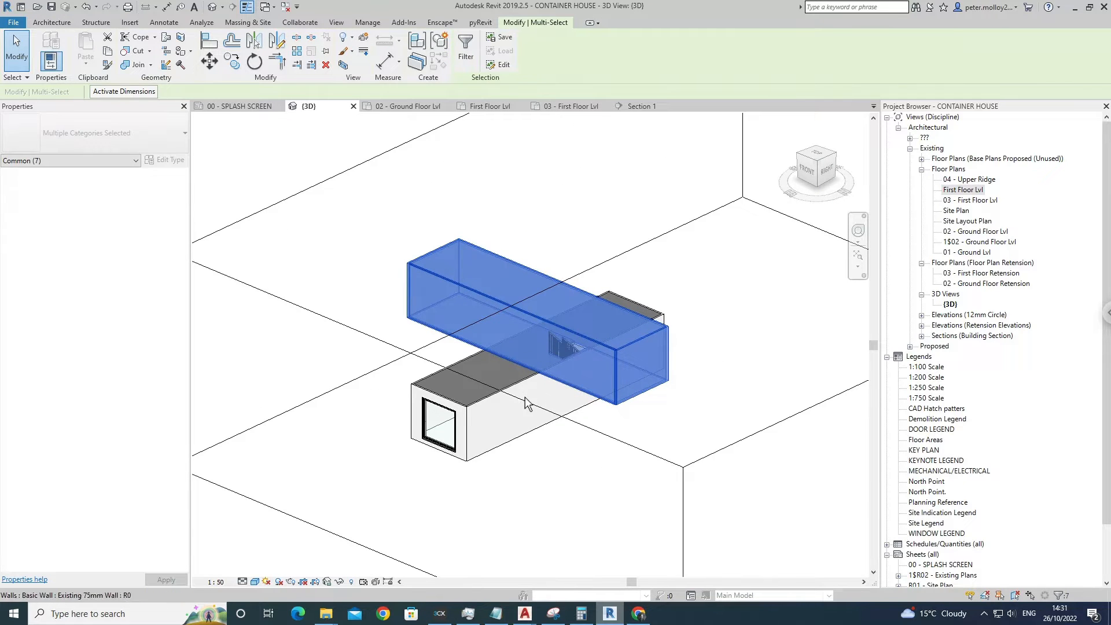
Ungroup the lower CONTAINER model group.
key(Escape)
click(616, 131)
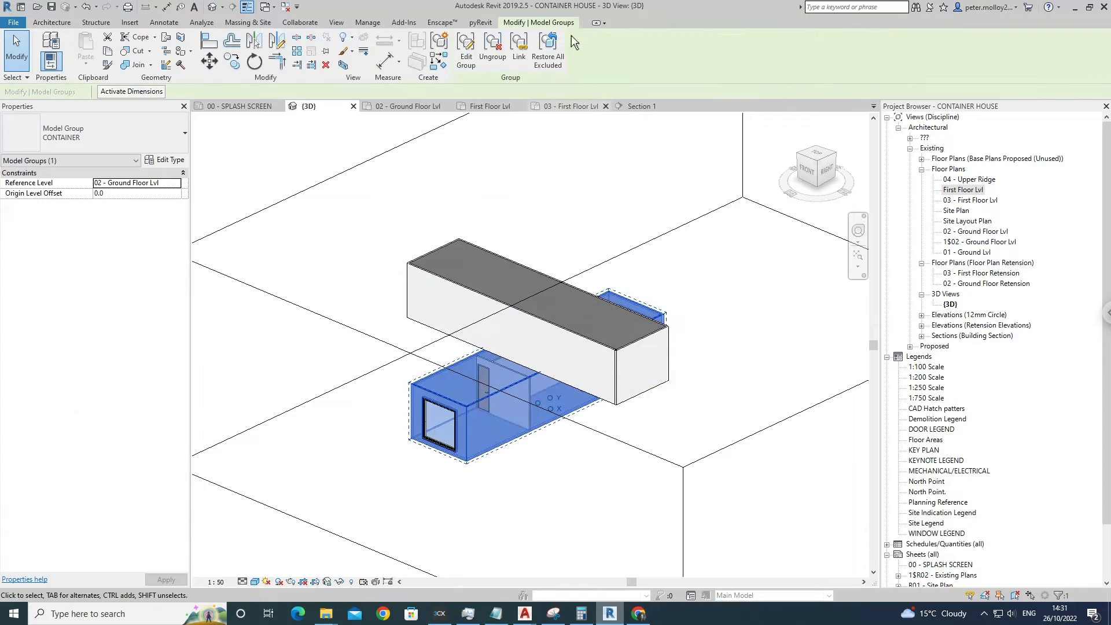
click(498, 60)
click(689, 329)
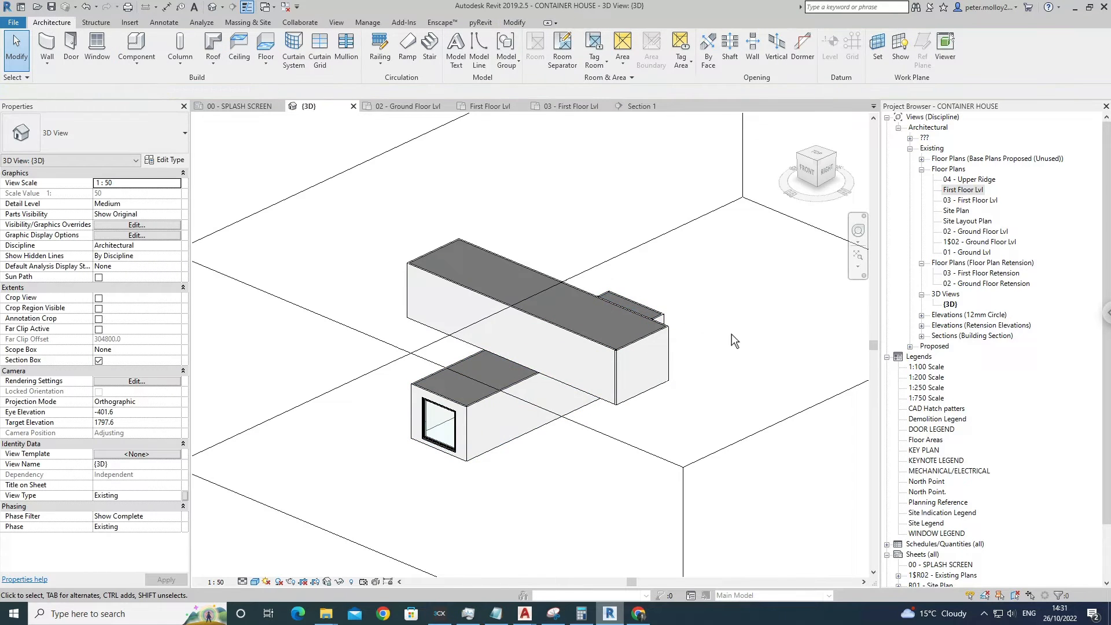
In the First Floor Lvl plan, place a Schueco_AWS-90-BS-SI+_Family-01 Type 1 window centred on each short end wall of the upper container.
middle_drag(732, 335, 564, 360)
click(546, 366)
click(673, 348)
shift+middle_drag(673, 349, 616, 358)
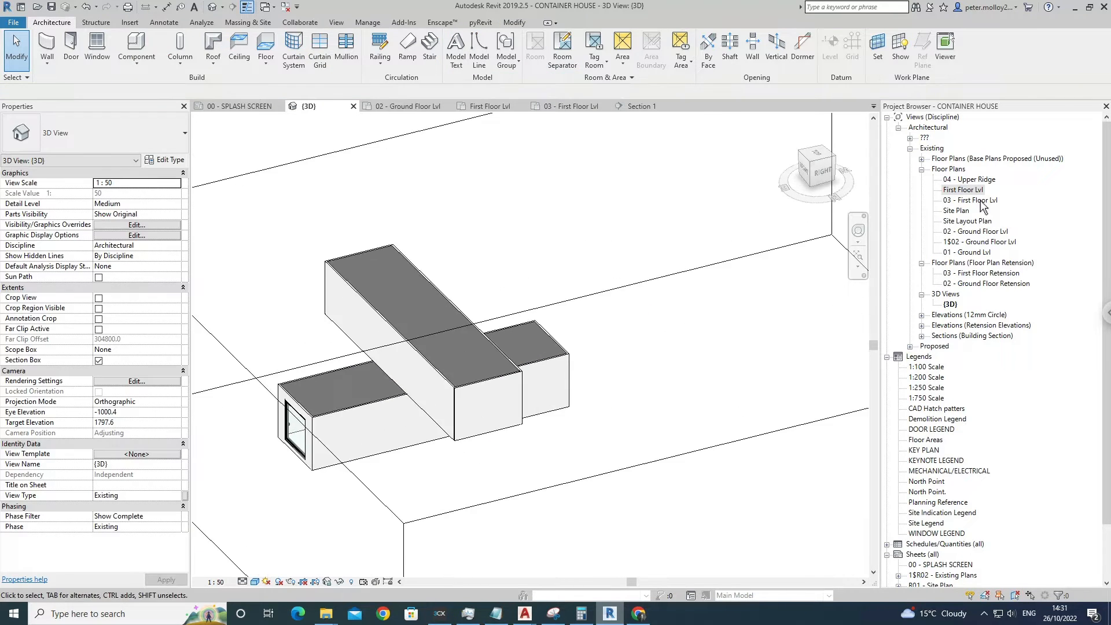
double_click(975, 191)
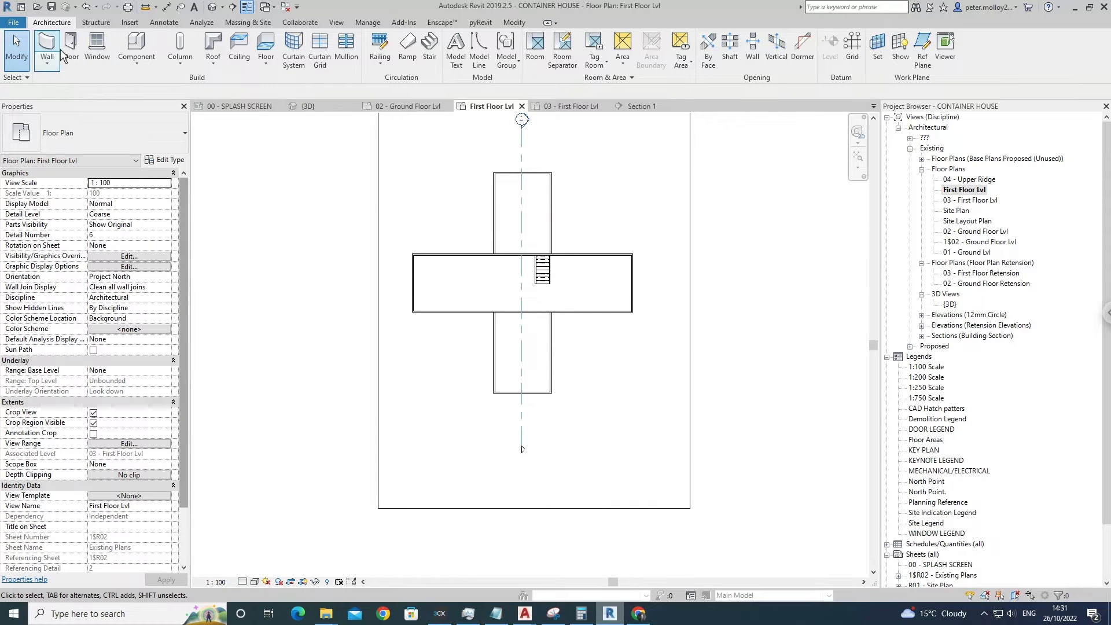
click(97, 47)
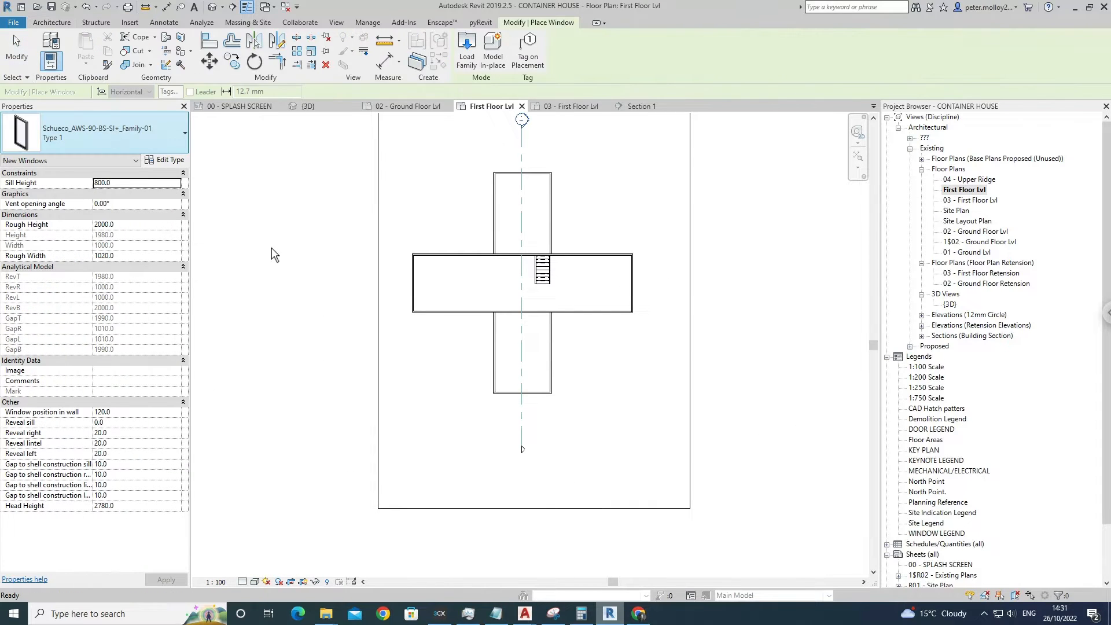
click(420, 289)
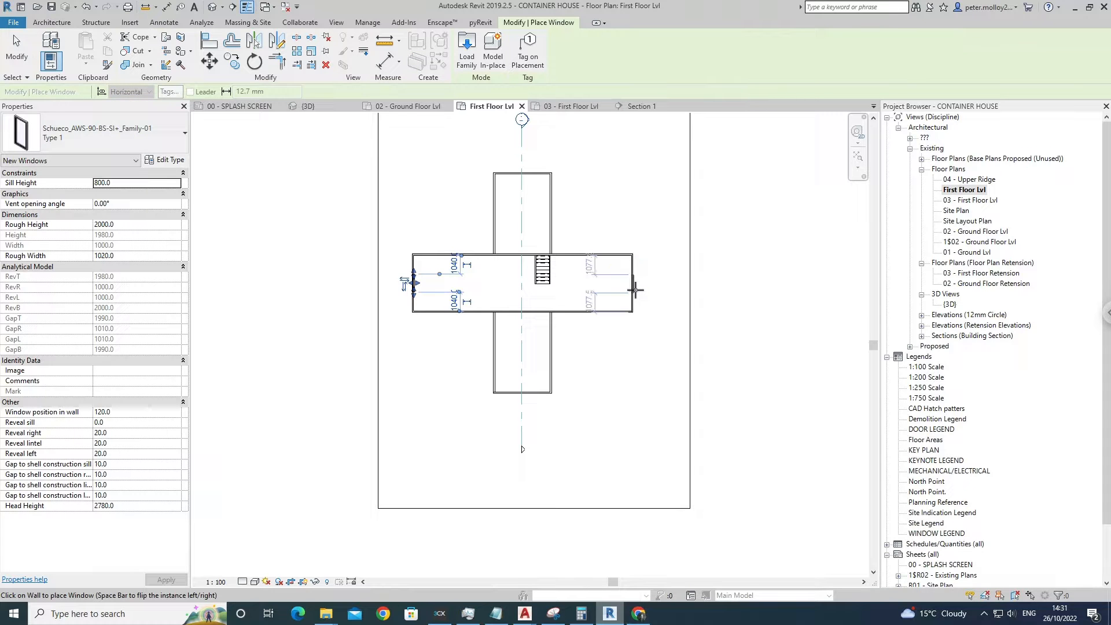
click(635, 290)
key(Escape)
key(Escape)
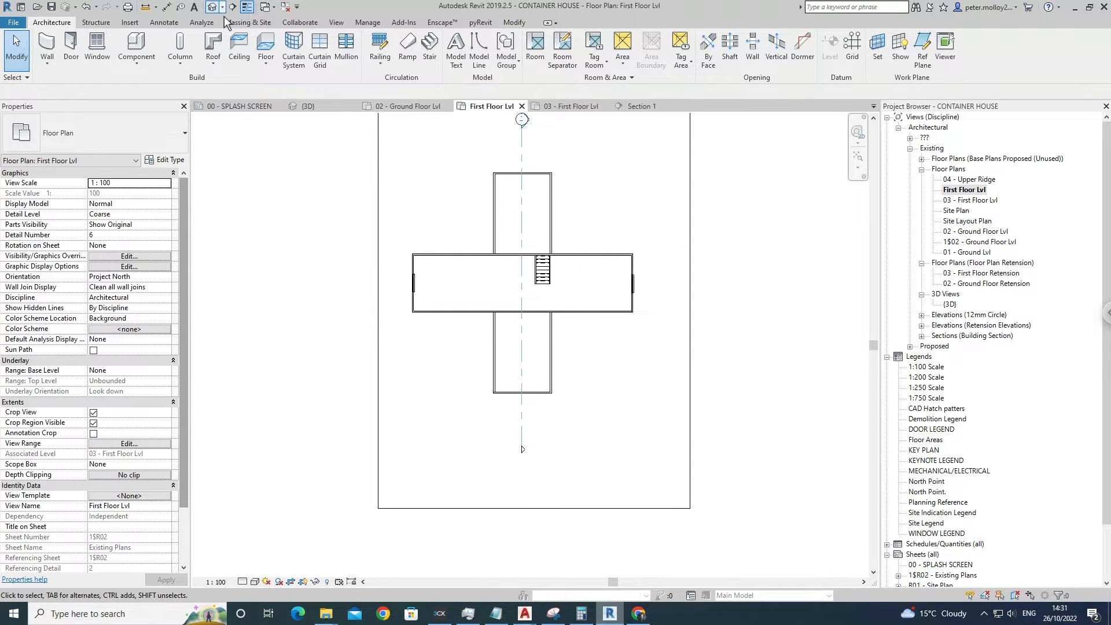
In the 3D view, set the rough width of the window in the upper container's right-hand end wall to 2000.
click(213, 7)
scroll(487, 405, up, 3)
click(480, 376)
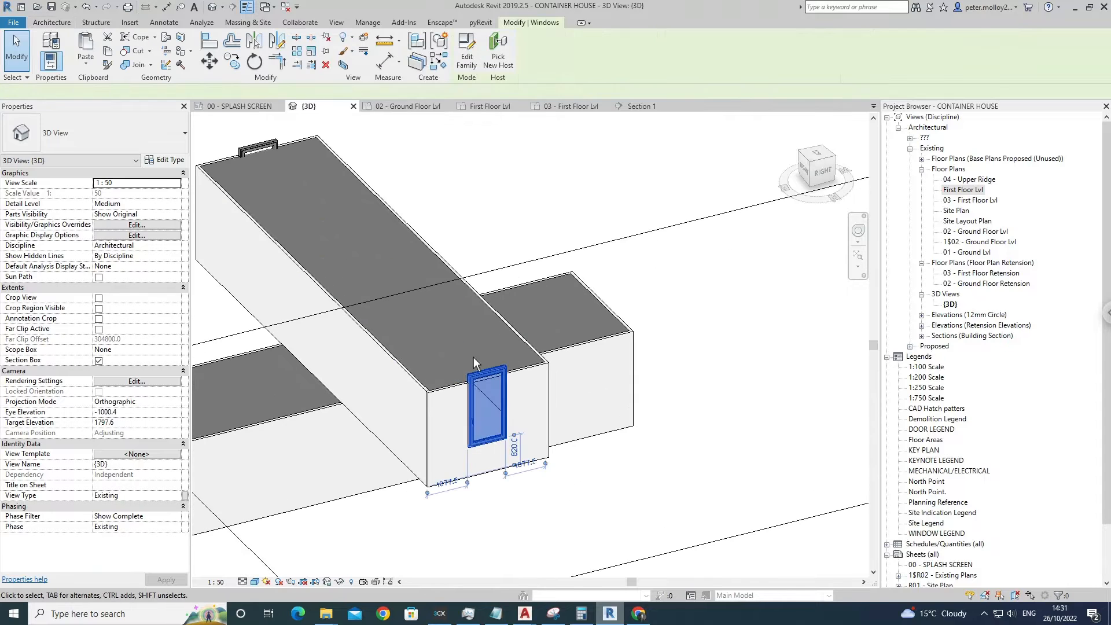
click(137, 267)
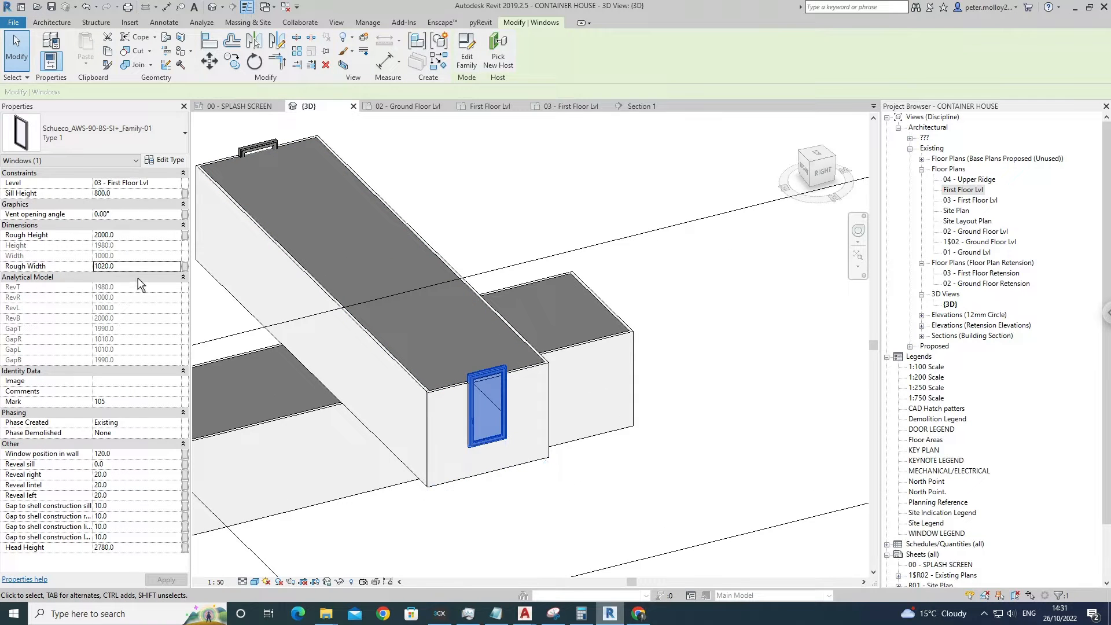
double_click(138, 270)
Set the rough width of the window at the upper container's opposite end to 2000.
scroll(464, 301, down, 4)
shift+middle_drag(746, 300, 843, 198)
click(445, 348)
click(459, 351)
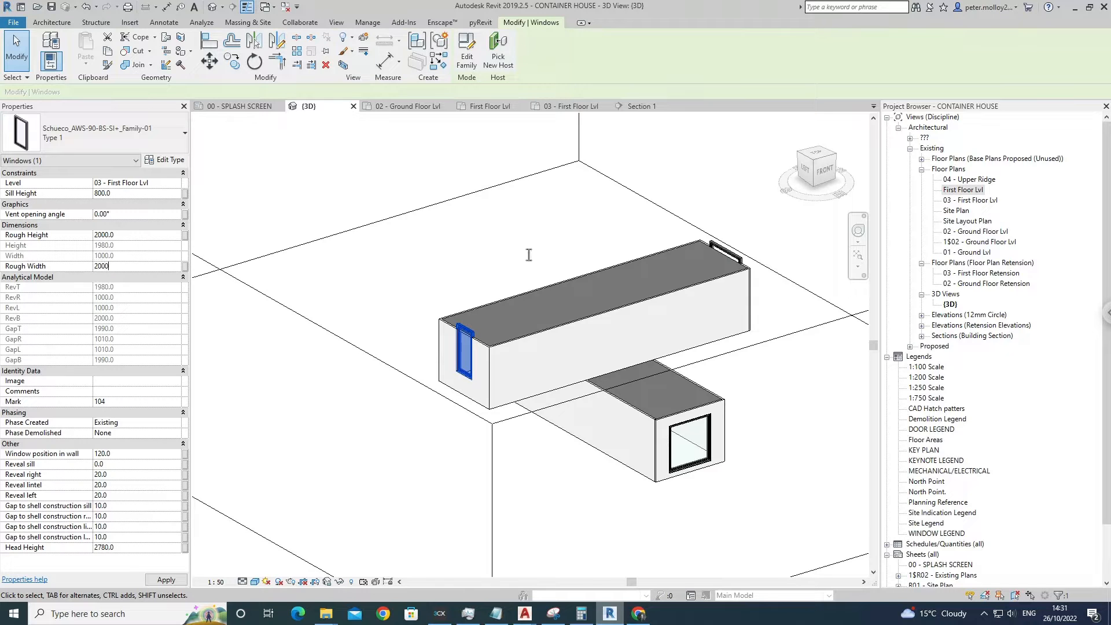
key(Escape)
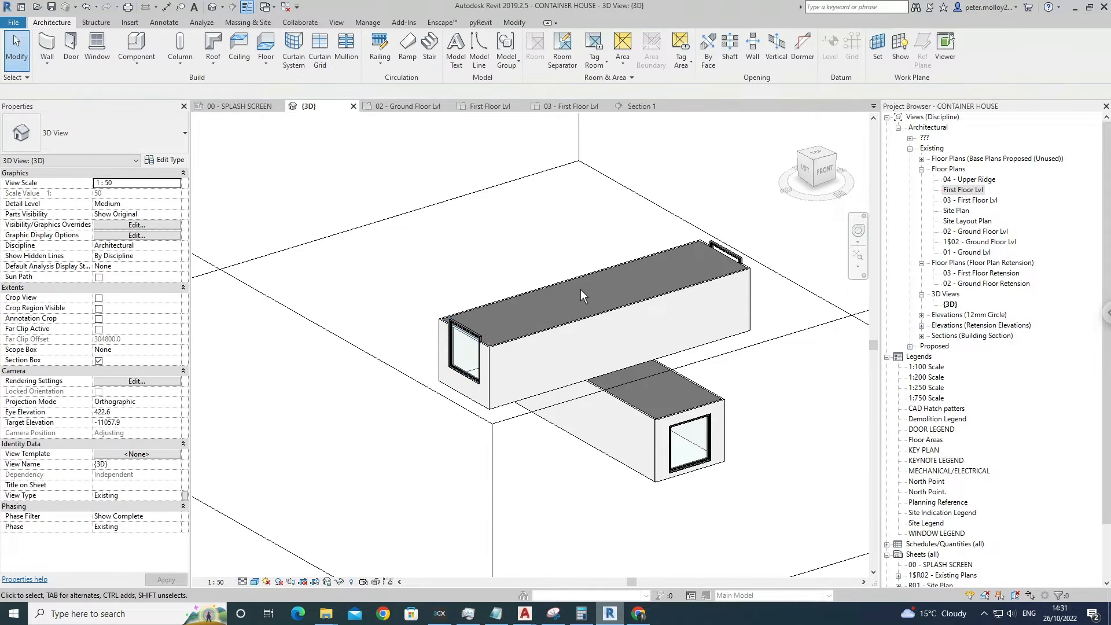
Select both end windows of the upper container and lower their sill height so they sit within the walls.
click(697, 428)
click(460, 329)
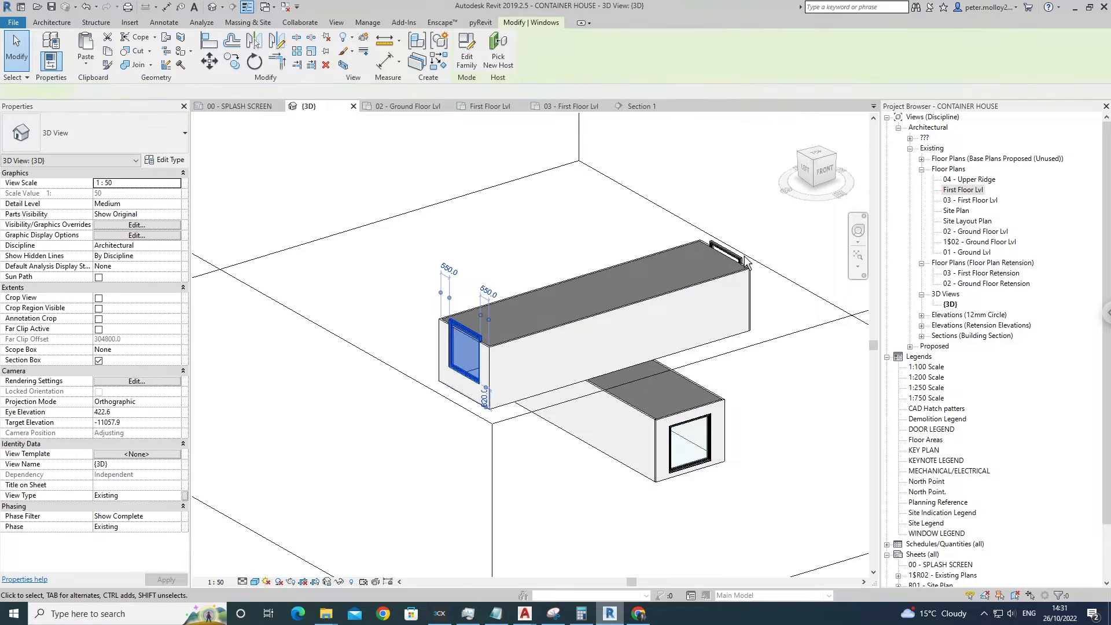
click(727, 259)
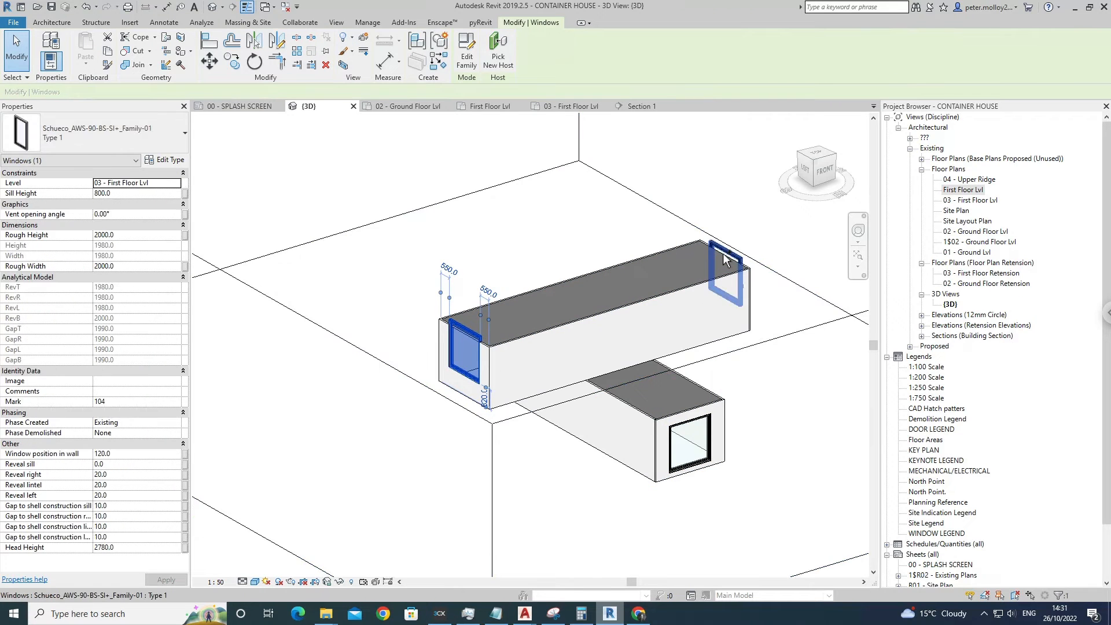
click(126, 195)
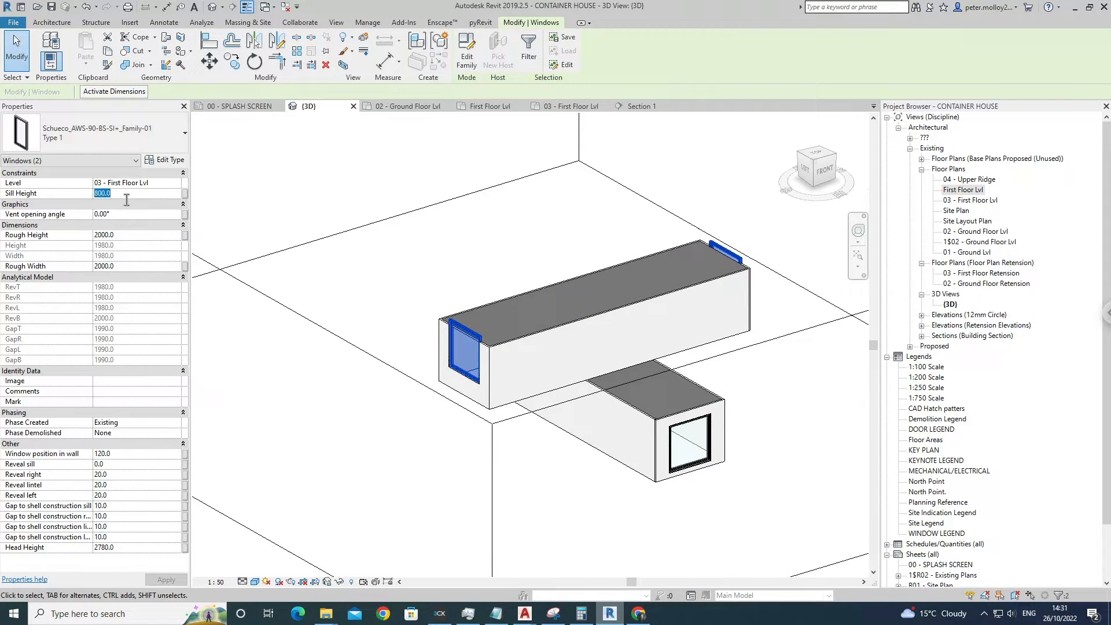
click(414, 265)
shift+middle_drag(413, 265, 993, 219)
scroll(608, 295, up, 5)
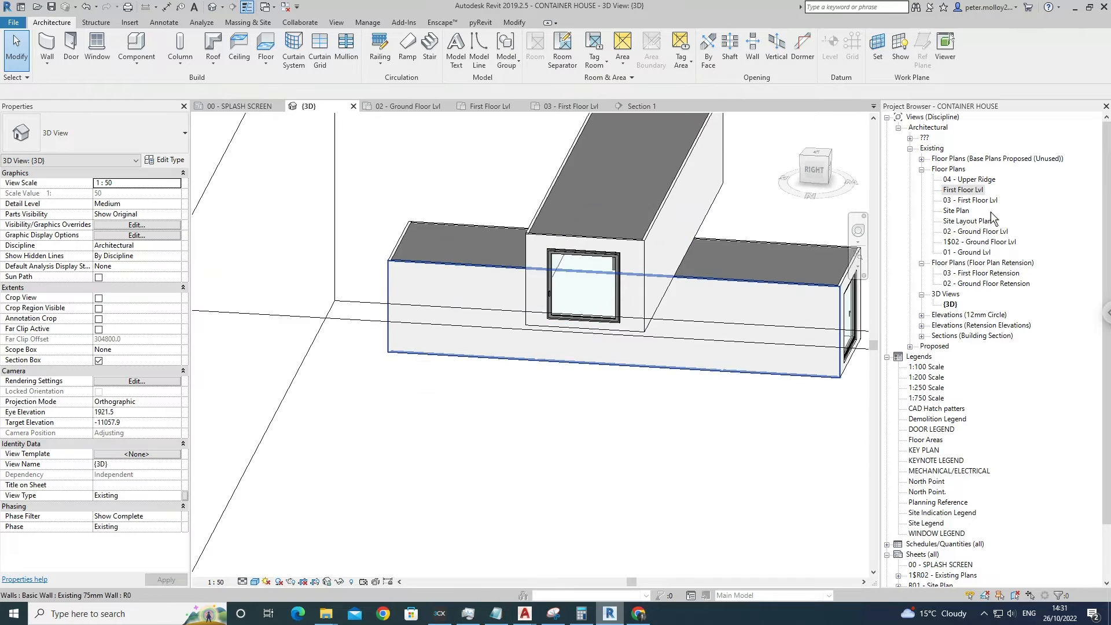
Examine the upper container's layout around the stair and end windows in the First Floor Lvl plan.
double_click(965, 194)
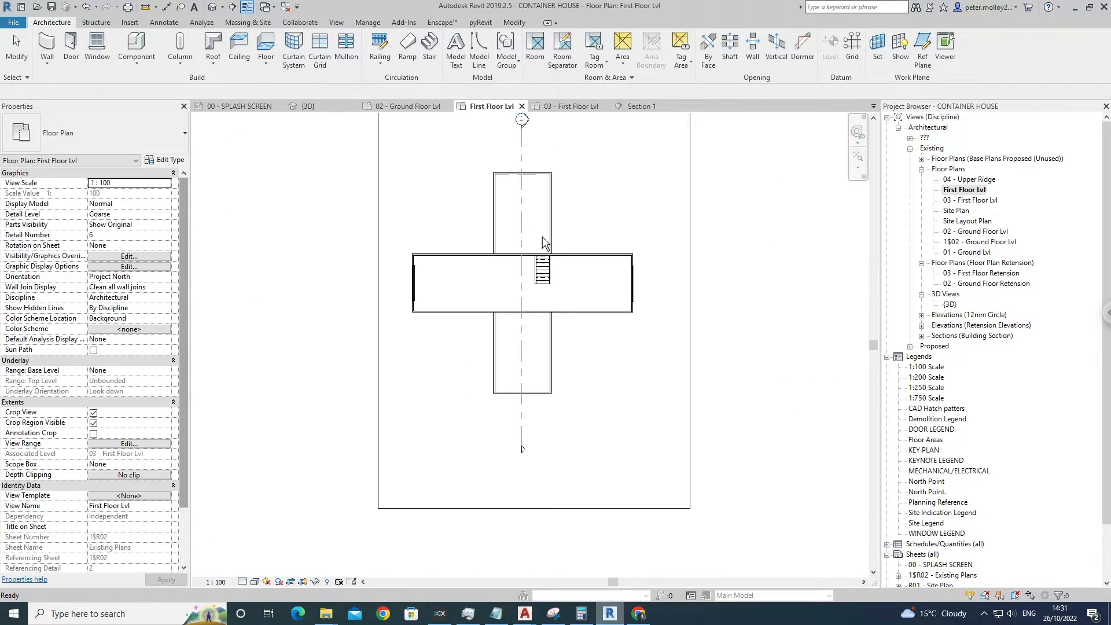
scroll(488, 225, up, 2)
scroll(500, 295, down, 3)
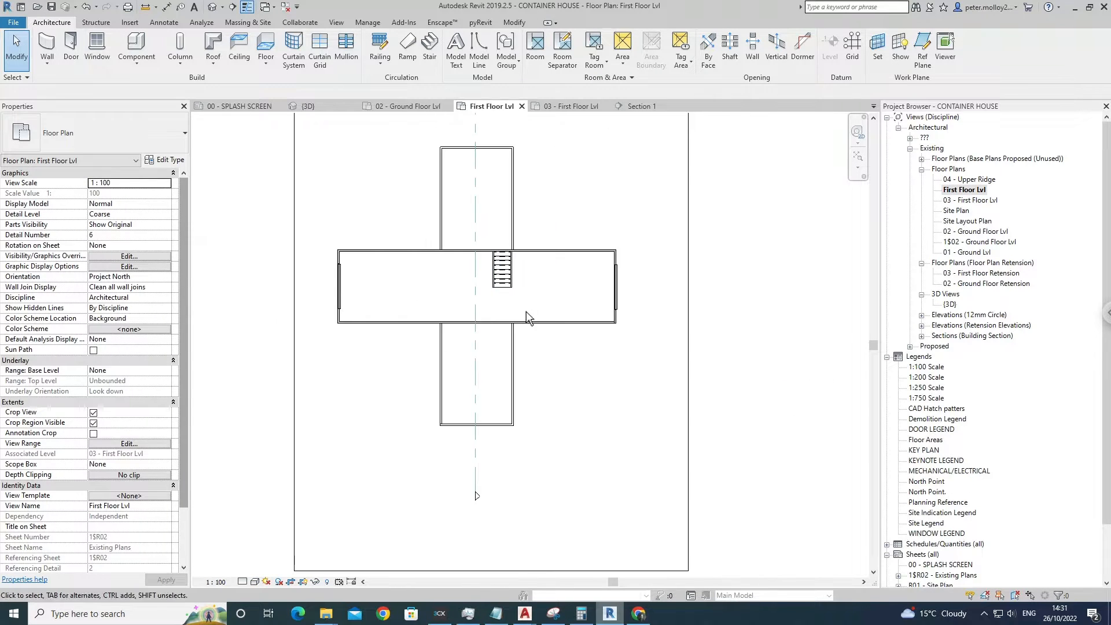
scroll(463, 316, up, 1)
middle_drag(455, 314, 485, 275)
scroll(486, 275, up, 5)
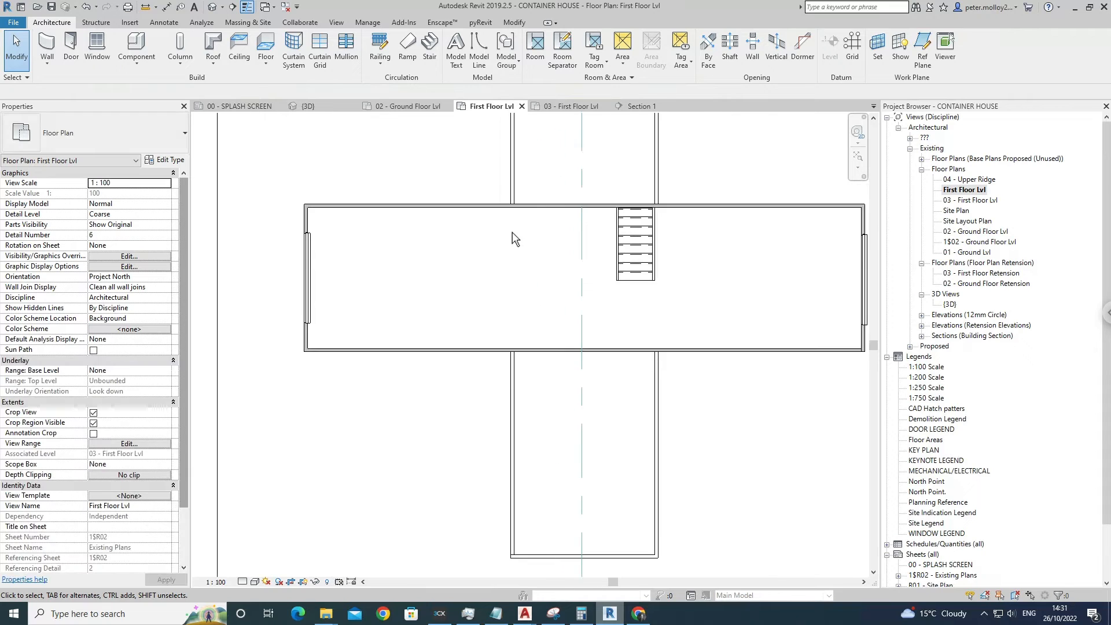
scroll(513, 231, down, 3)
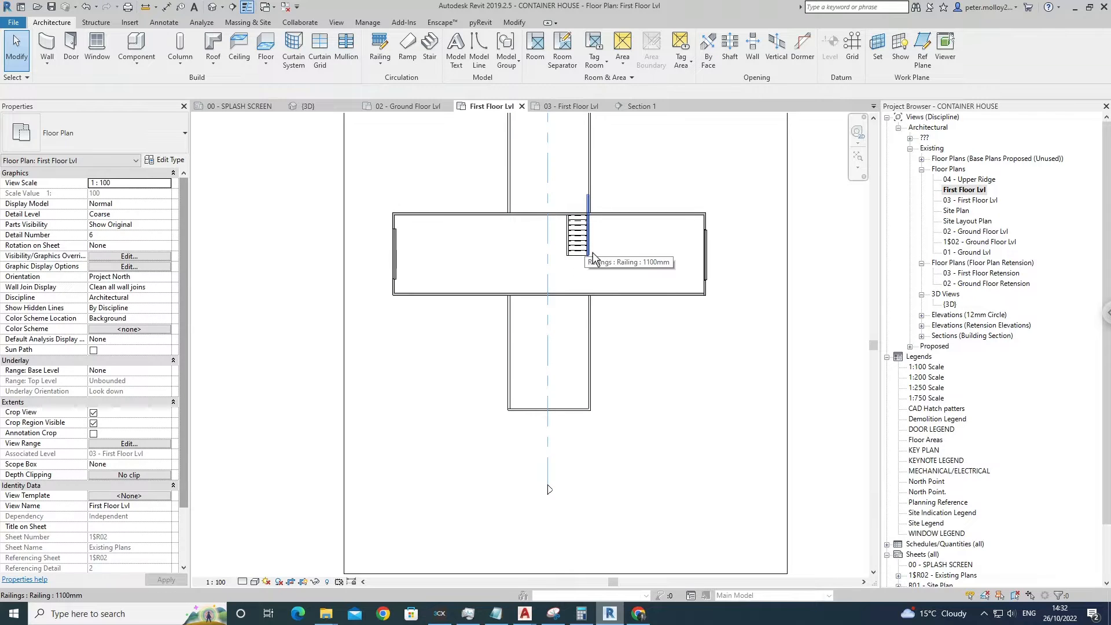
middle_drag(593, 253, 589, 265)
middle_drag(346, 212, 437, 241)
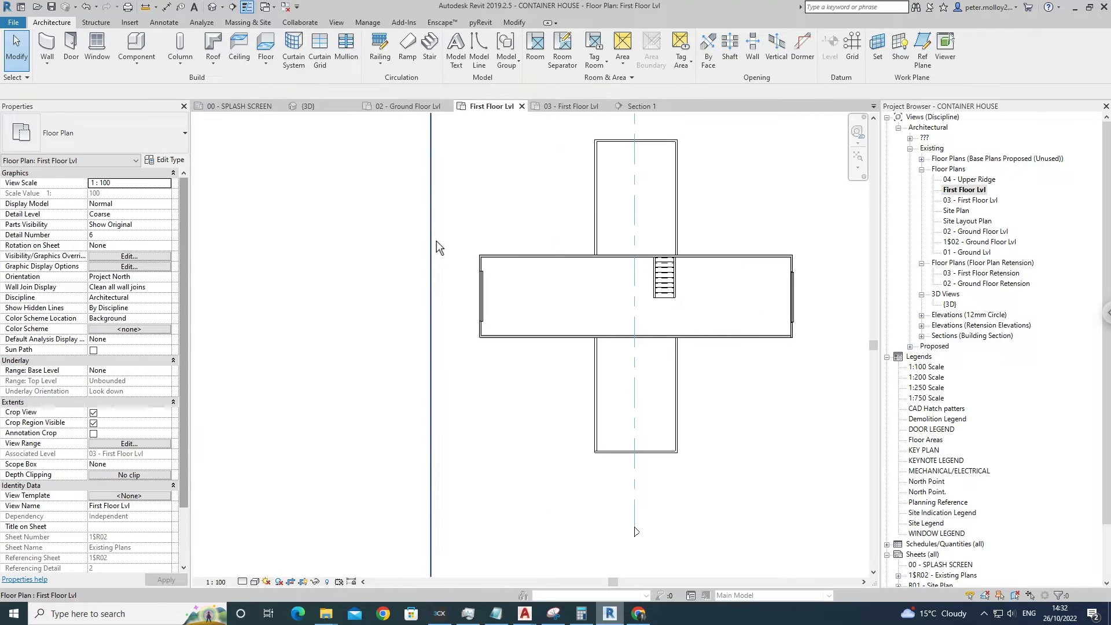
Extend the First Floor Lvl plan's crop region farther out beyond the upper container's left-hand end.
click(432, 296)
drag(431, 293, 366, 293)
click(492, 269)
middle_drag(492, 269, 509, 315)
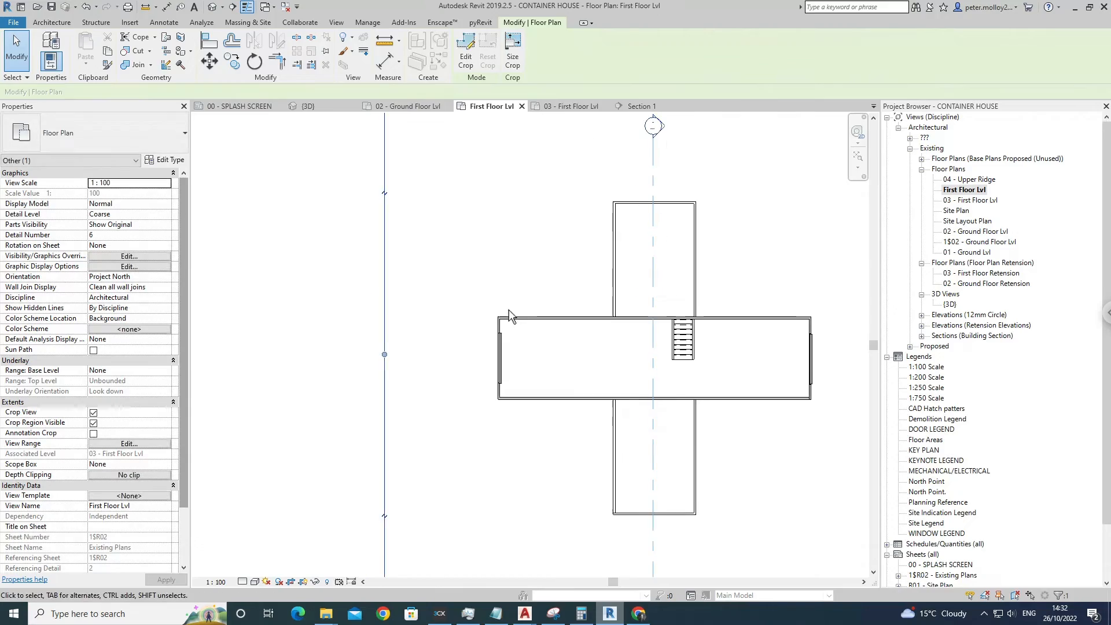
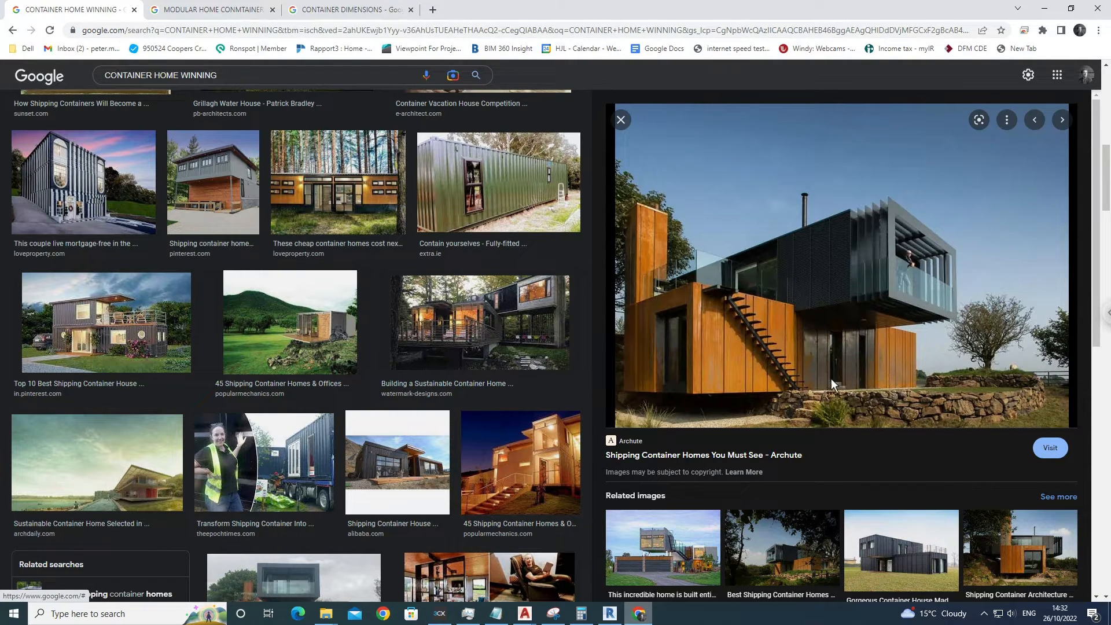
Back in Revit, draw an Existing 75mm Wall partition across the upper container beside the stair and set its unconnected height to 2600.
click(1047, 17)
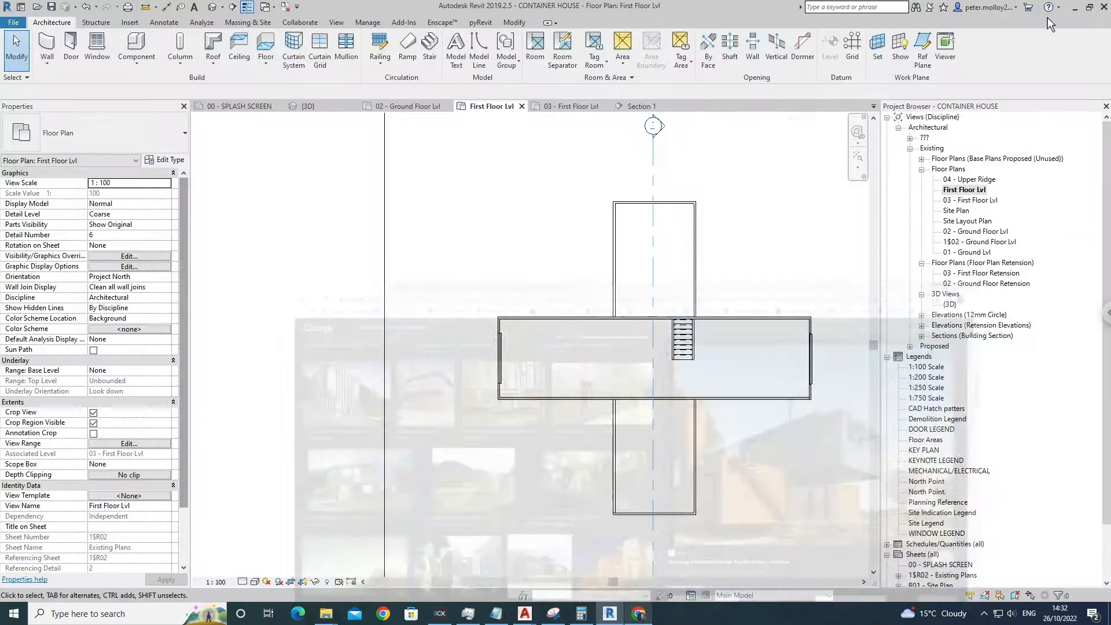
scroll(547, 363, up, 5)
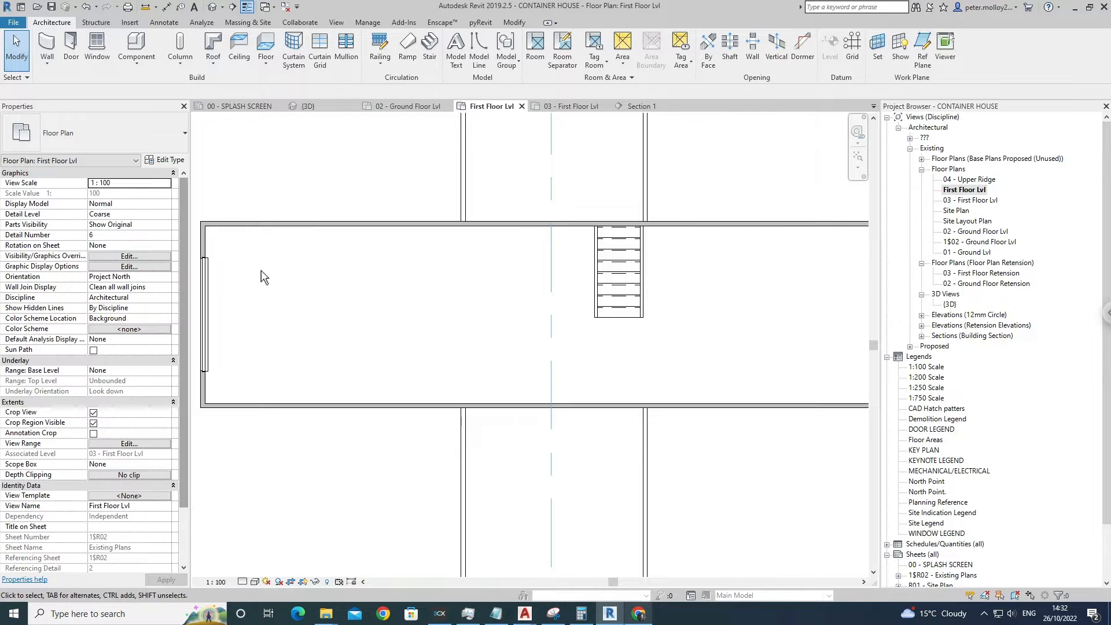
scroll(658, 308, down, 2)
middle_drag(658, 308, 482, 311)
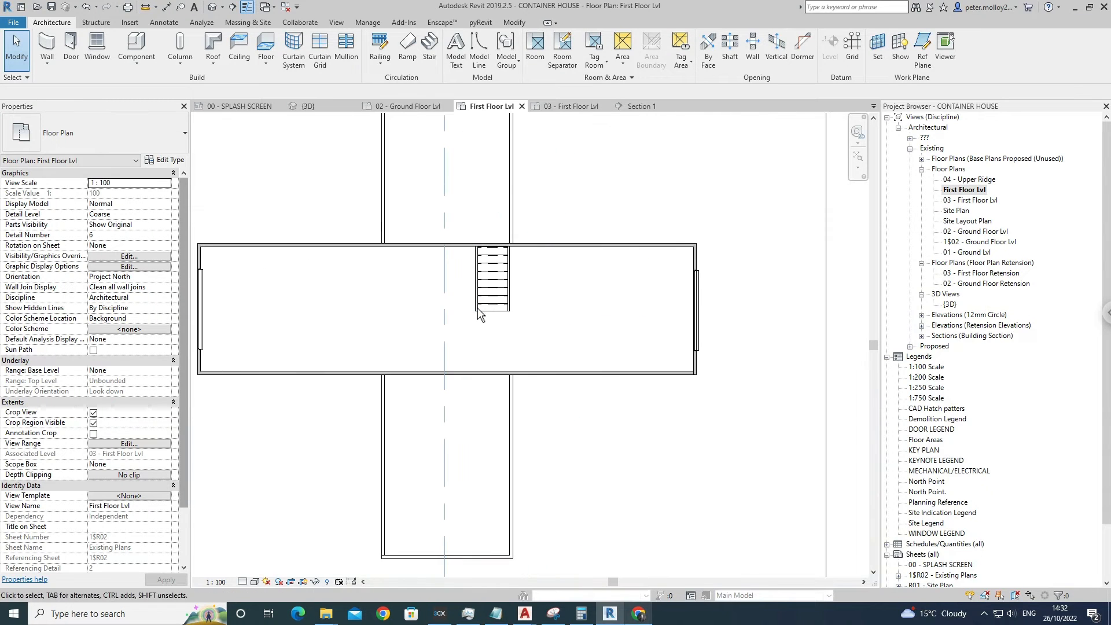
scroll(541, 326, up, 3)
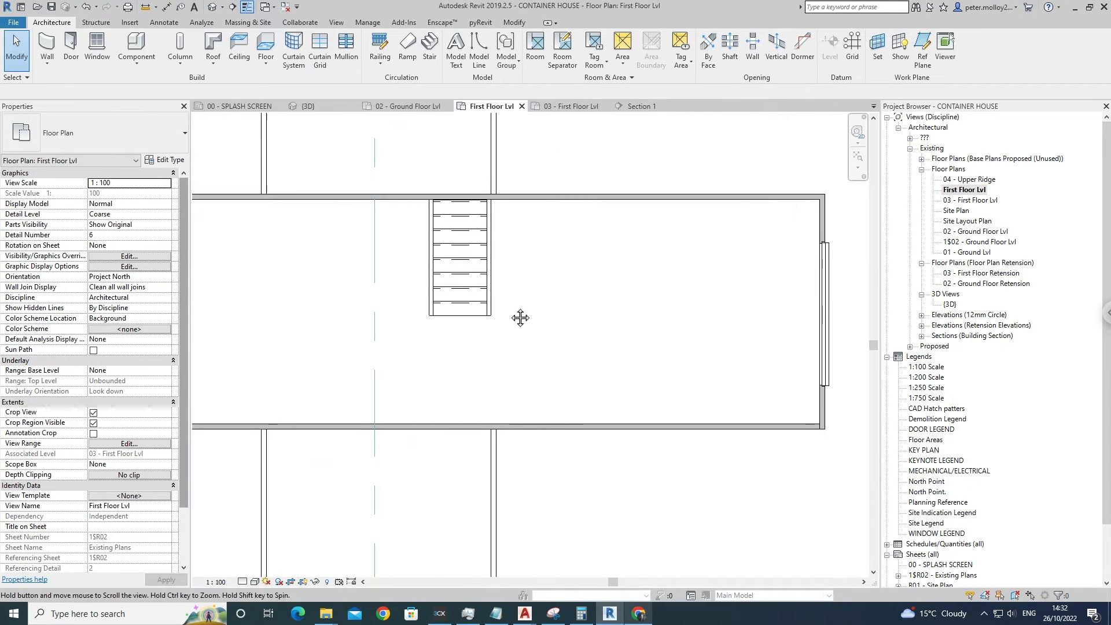
click(47, 49)
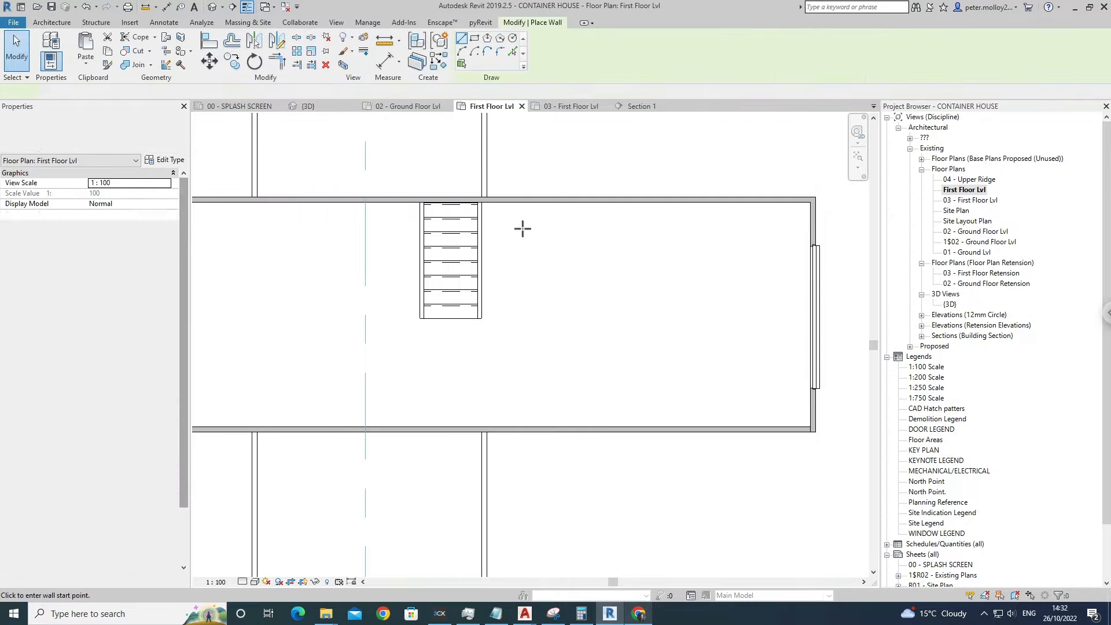
click(492, 216)
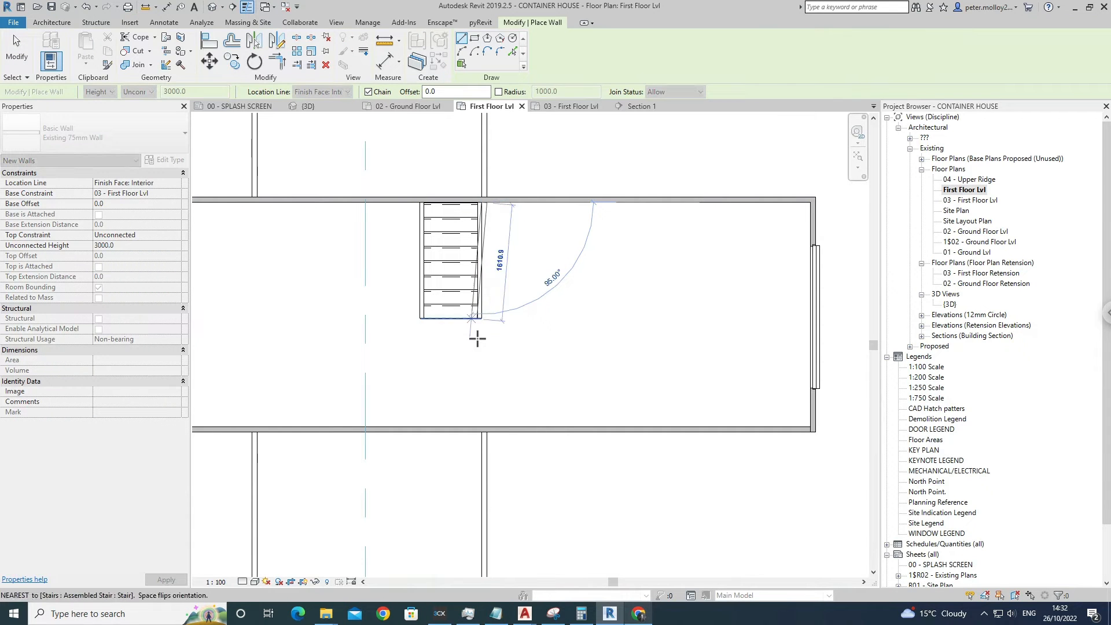
click(491, 431)
key(Escape)
key(Escape)
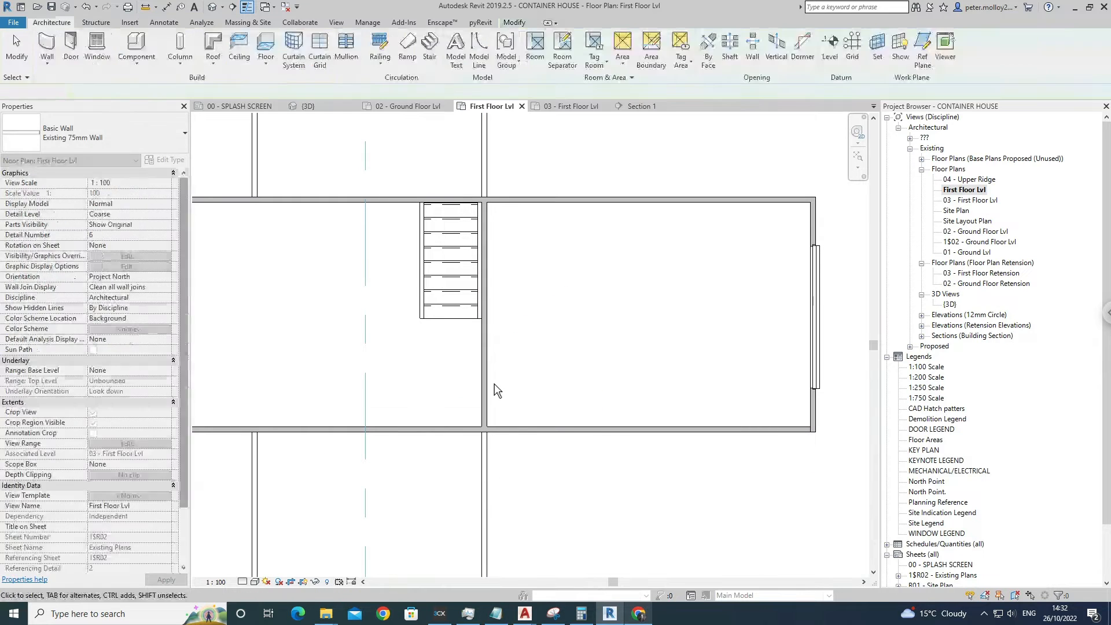
click(494, 384)
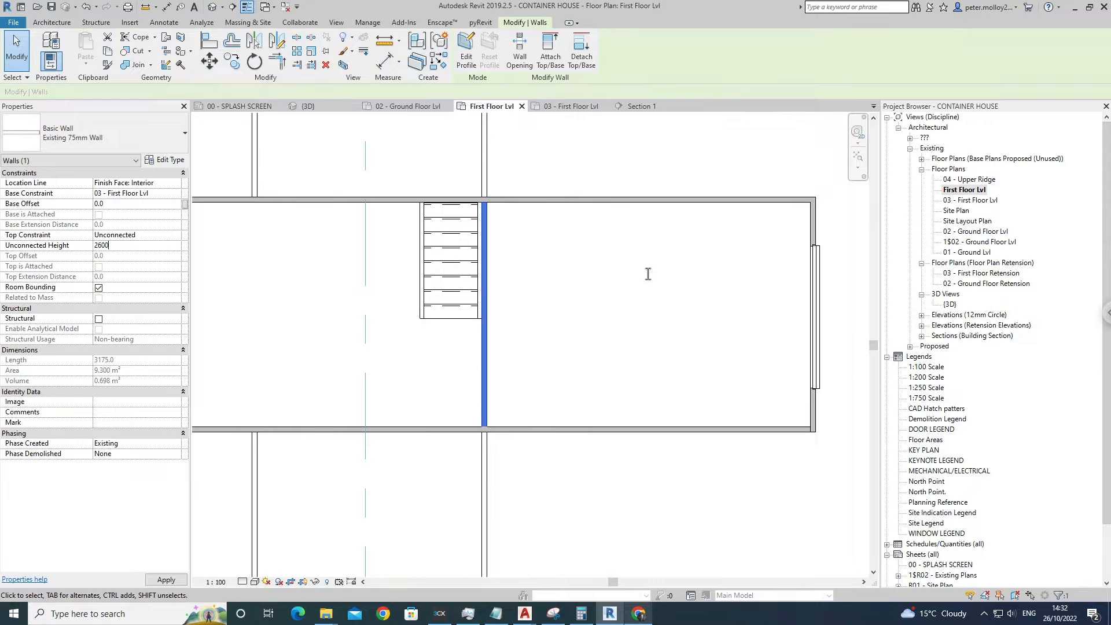
key(Escape)
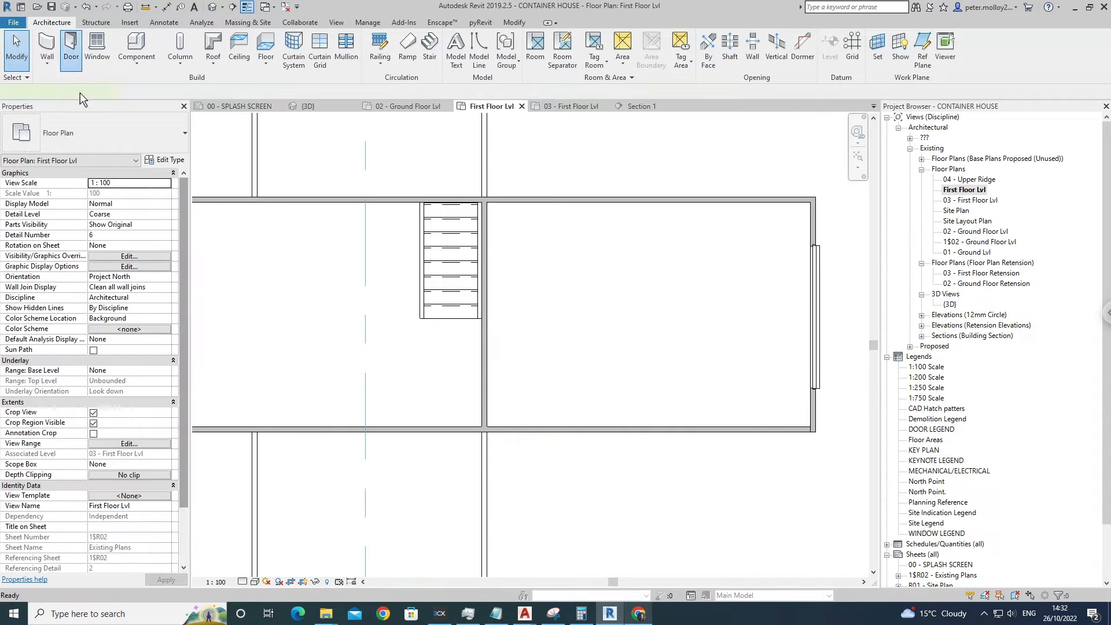
Place a 700 x 2100 Doors_IntSgl door in the partition between the stair's foot and the container's lower long wall, swinging away from the stair.
click(134, 193)
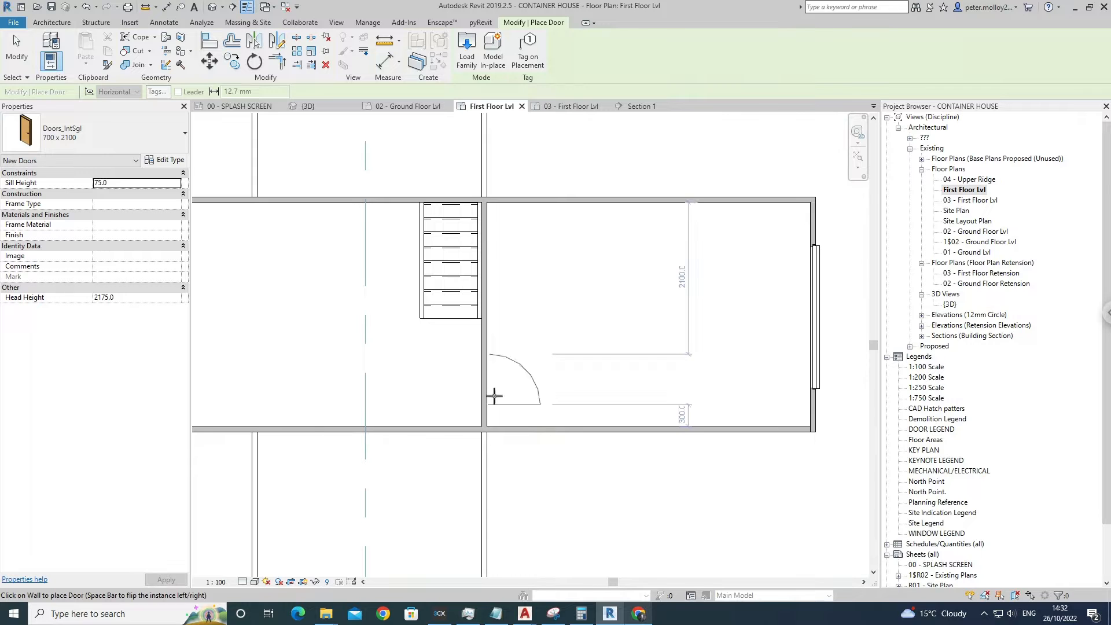
click(548, 364)
middle_drag(640, 290, 500, 315)
key(Escape)
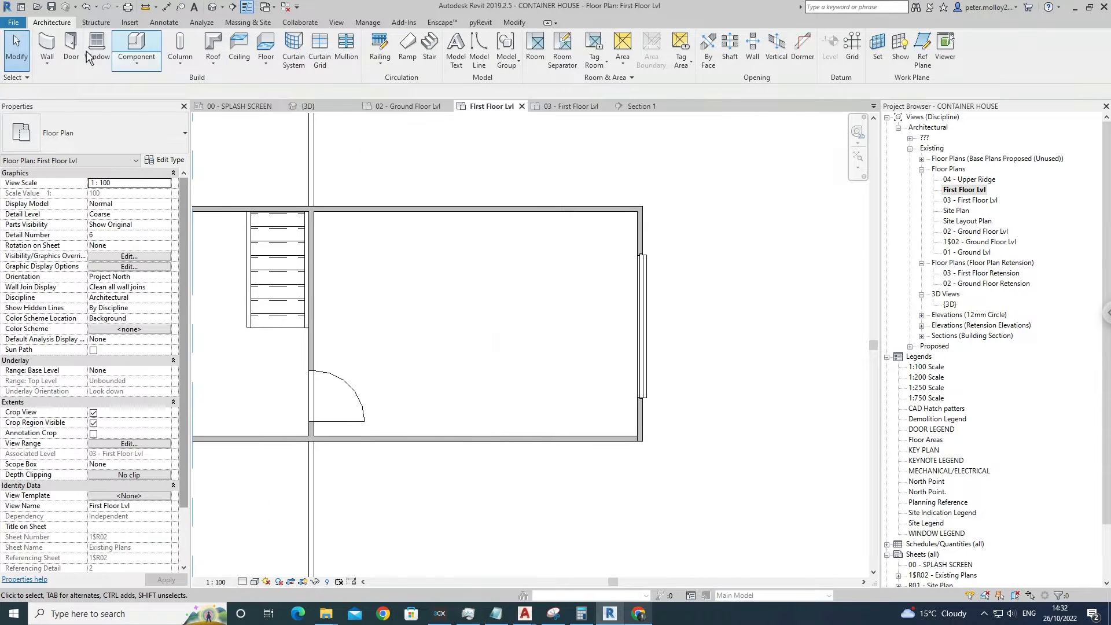
Enclose a small bathroom behind the stair partition with two Existing 75mm walls, the one parallel to the partition about 1900 mm long.
key(w)
key(a)
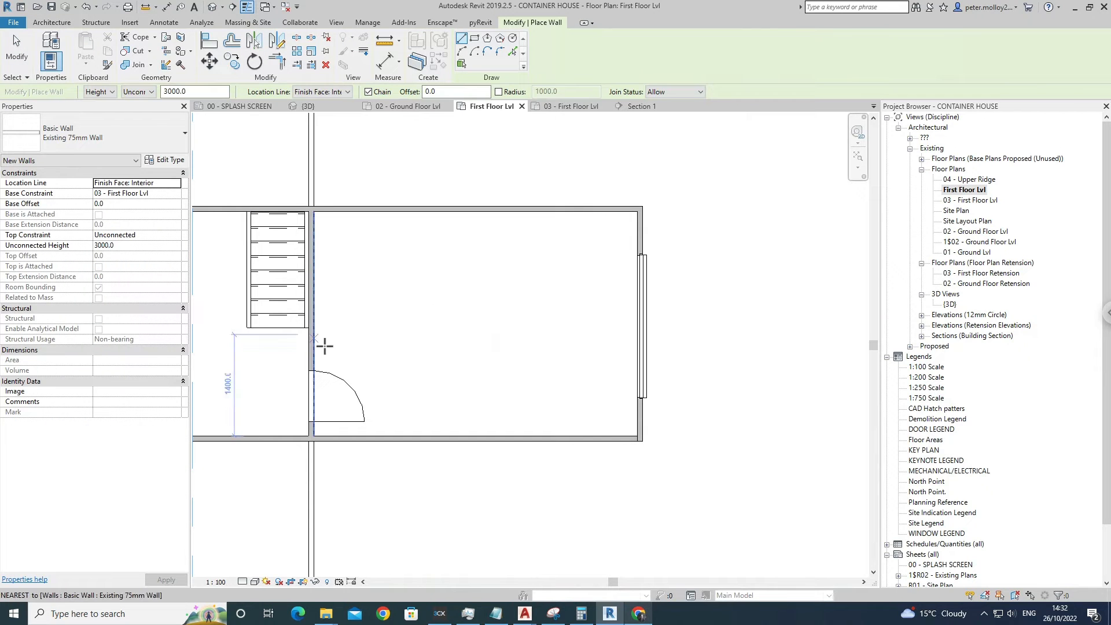
click(323, 354)
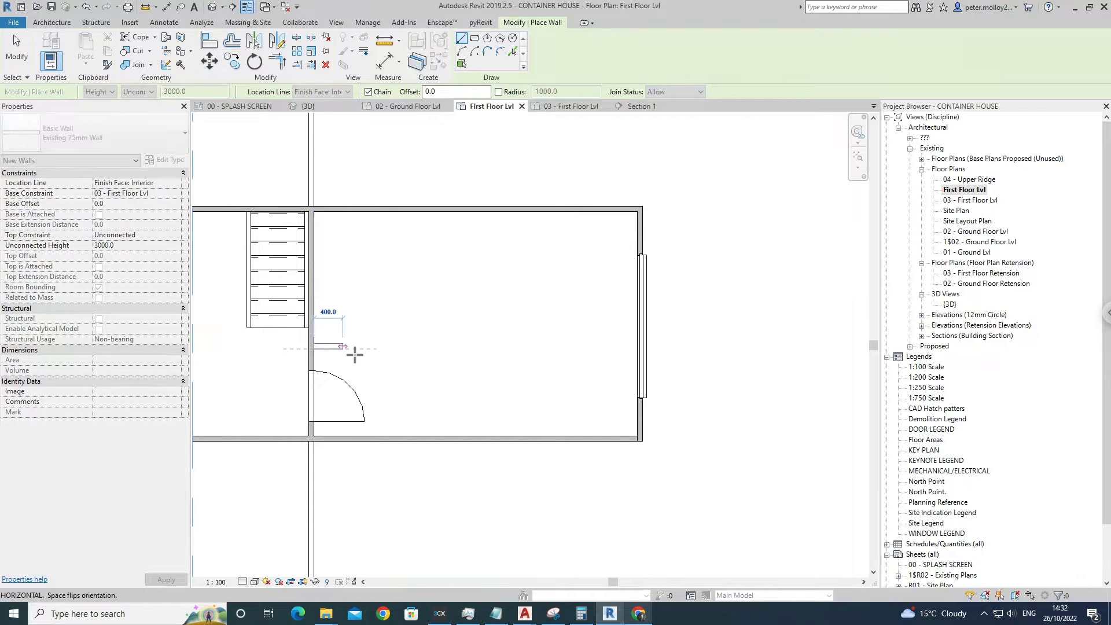
click(426, 355)
click(429, 218)
key(Escape)
key(Escape)
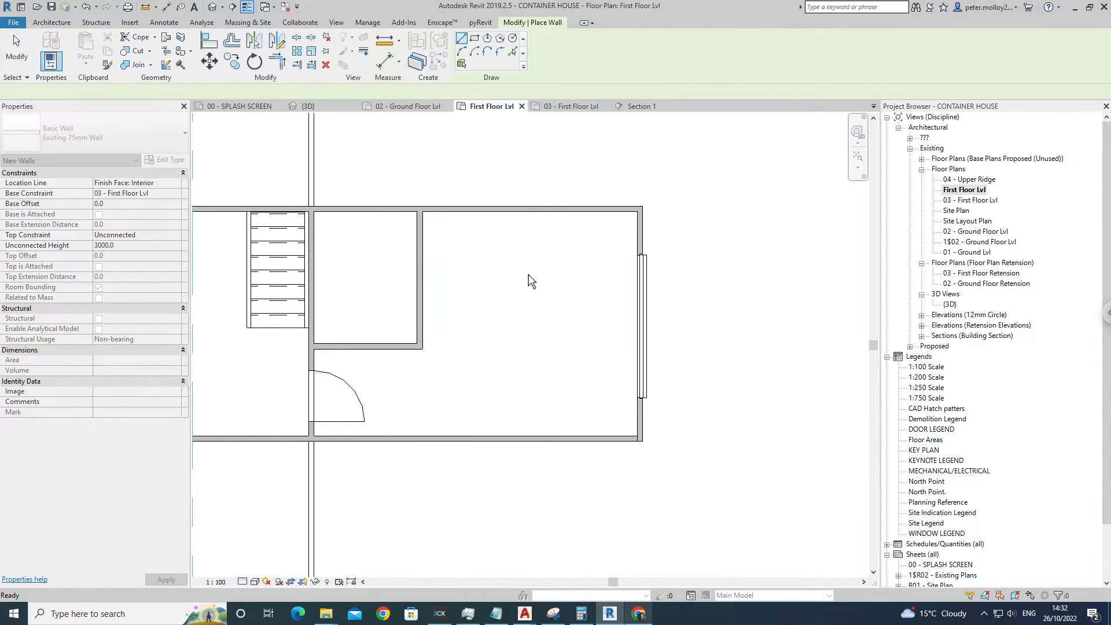
Dimension the clear distance from the bathroom's outer wall to the upper container's windowed end wall.
middle_drag(579, 279, 497, 280)
click(169, 7)
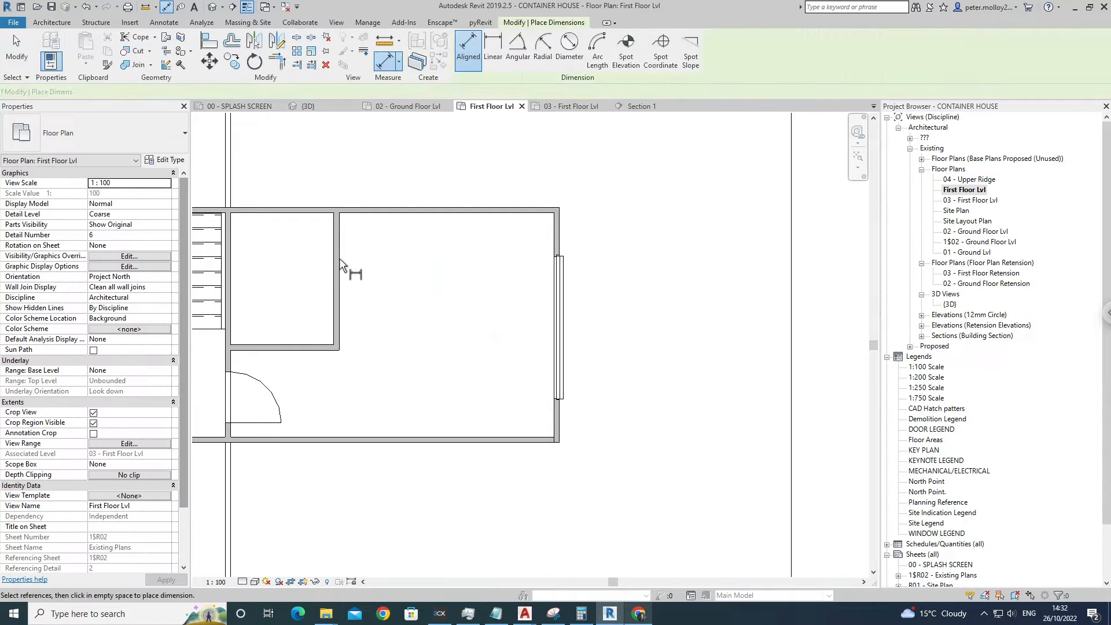
click(339, 258)
click(554, 236)
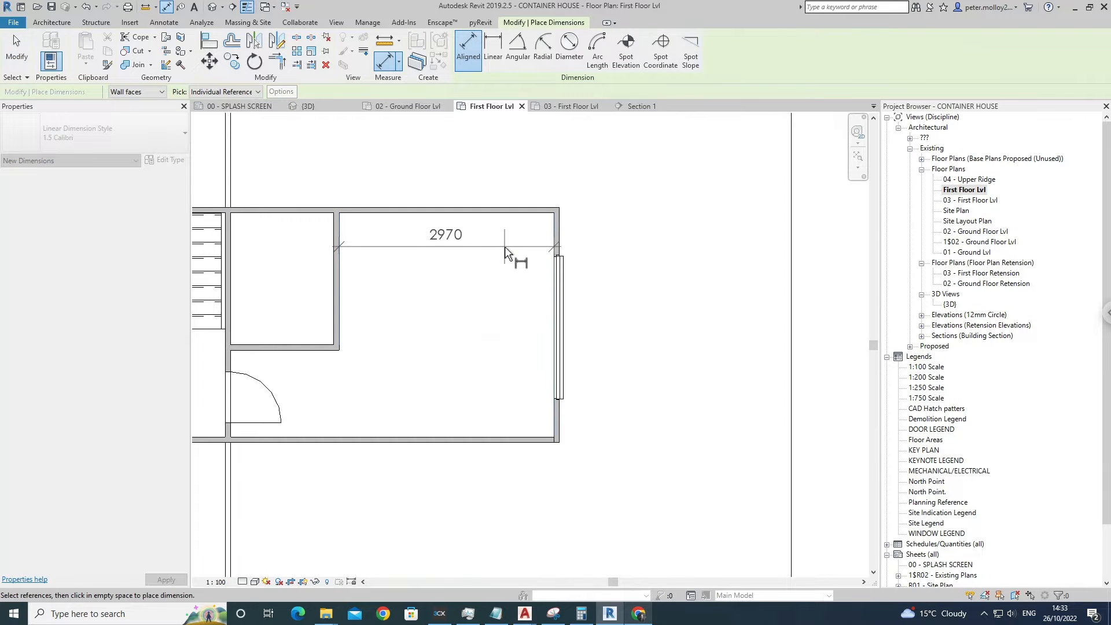
click(505, 247)
key(Escape)
key(Escape)
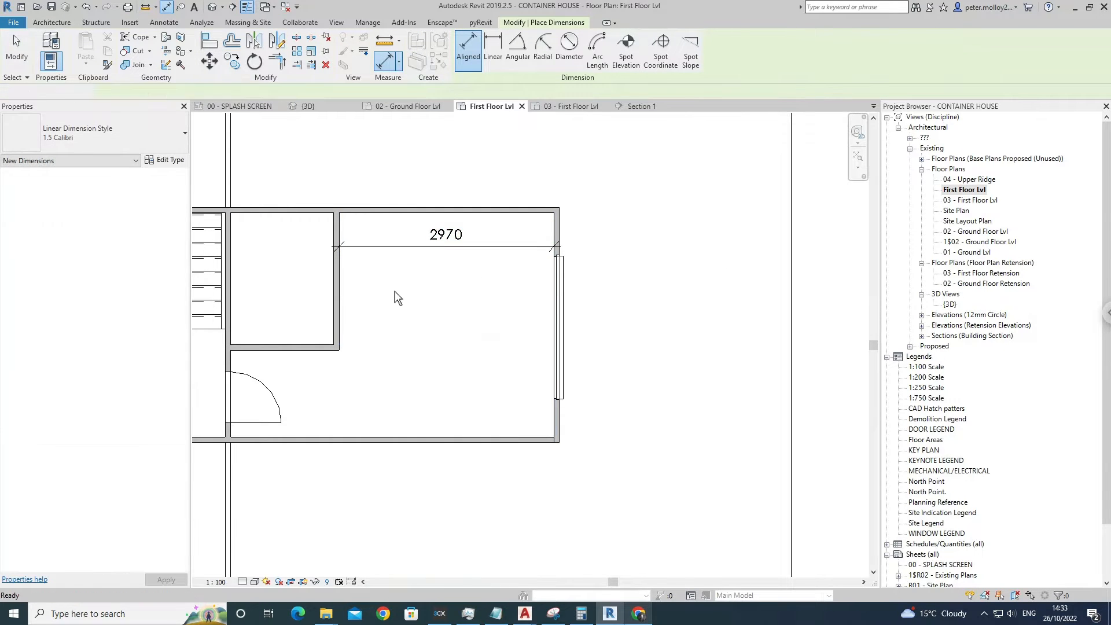
Move the bathroom wall that faces the end window 200 mm toward the stair.
click(343, 303)
click(209, 65)
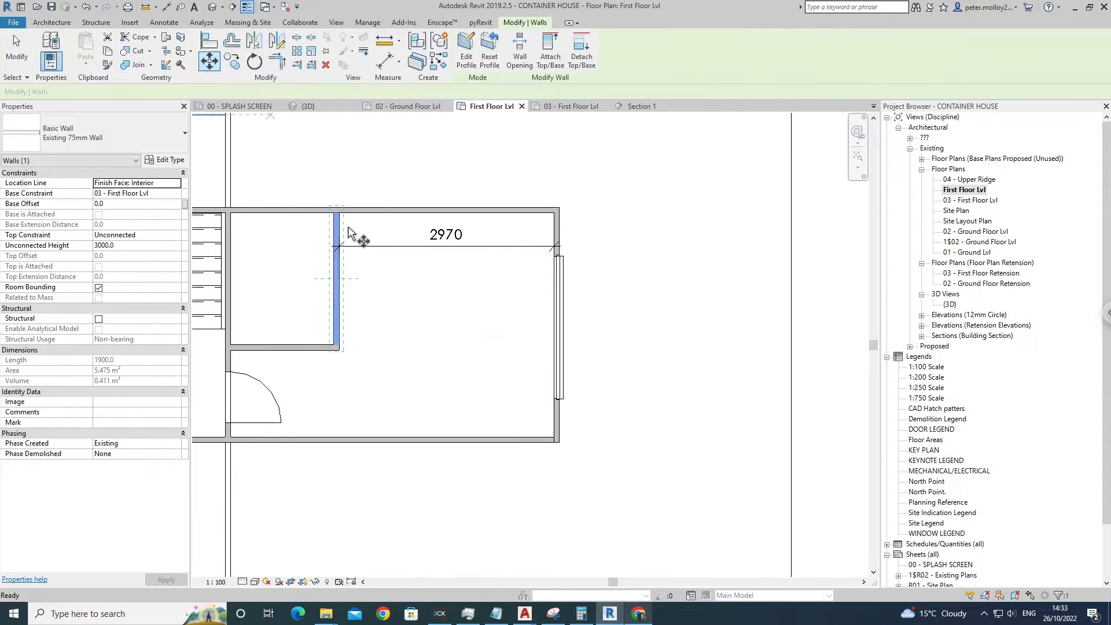
click(336, 249)
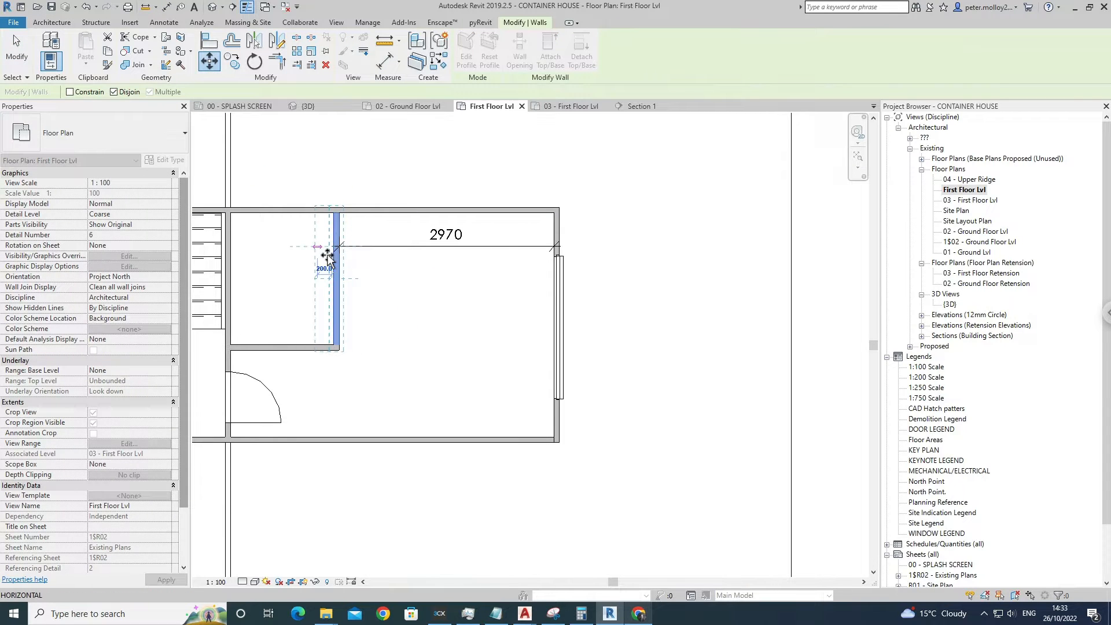
click(327, 257)
click(580, 343)
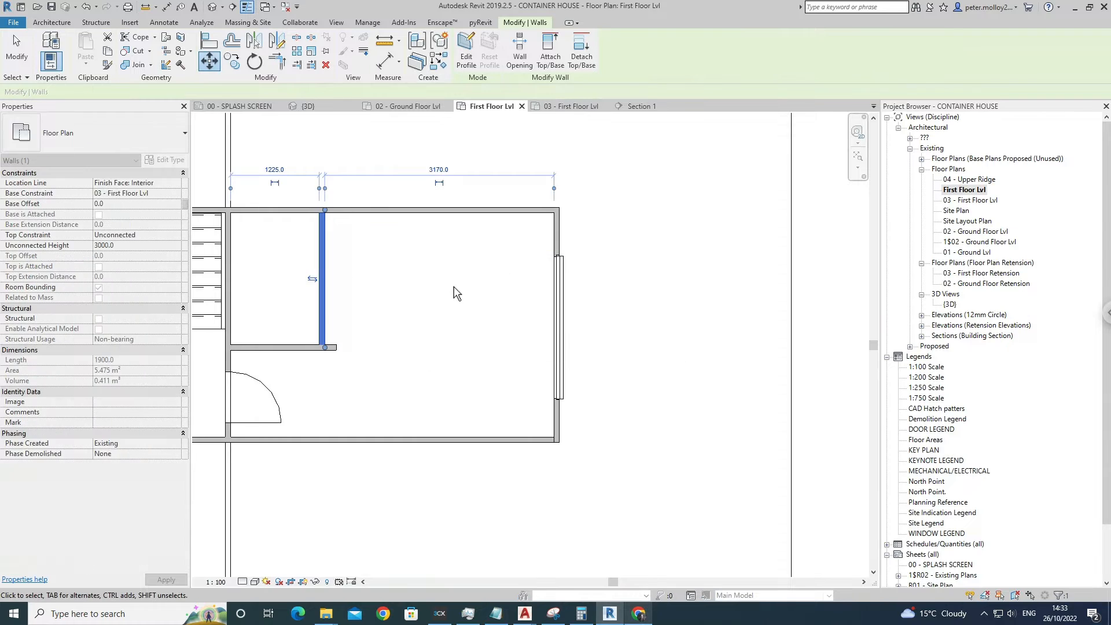
click(403, 257)
Shift the same bathroom wall back toward the end window so the bedroom is 3100 mm deep.
click(322, 266)
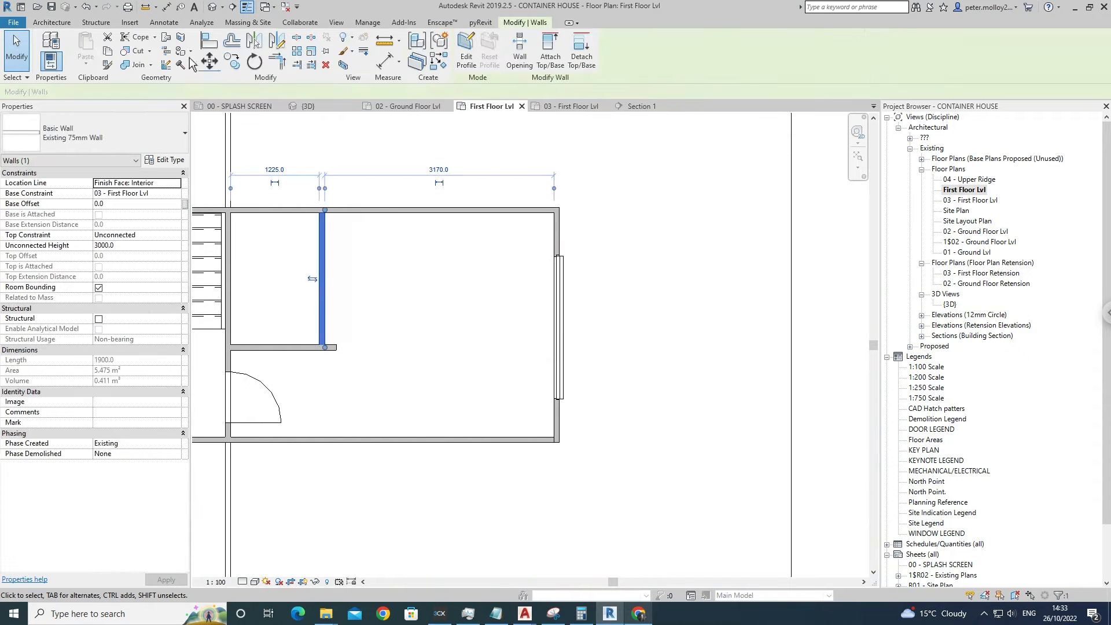
click(211, 67)
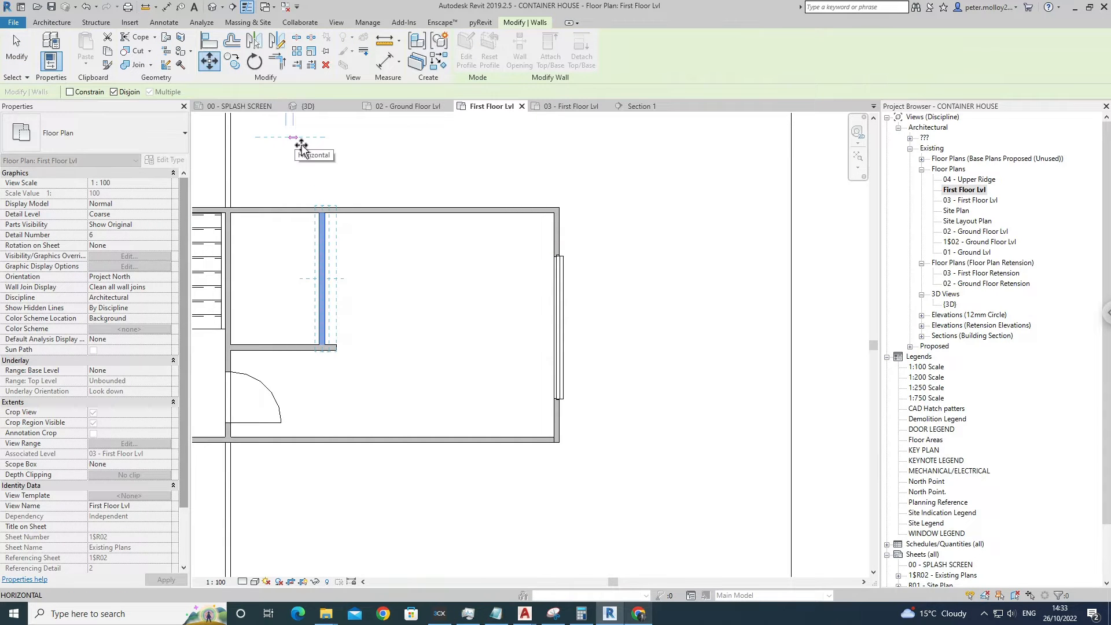
key(Return)
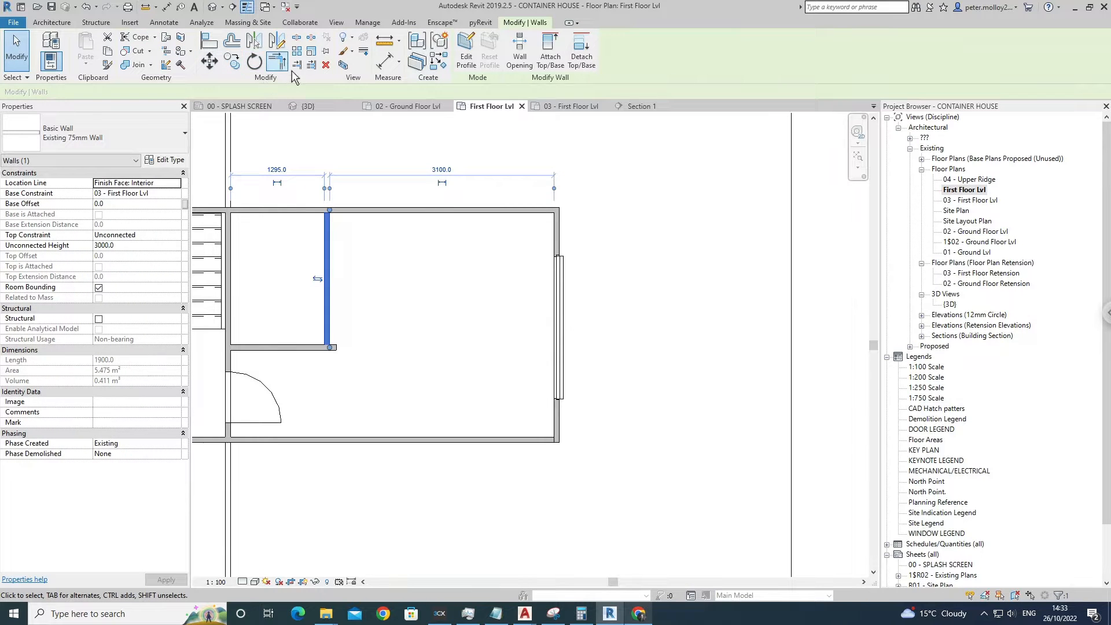
Trim the two bathroom walls to a clean corner, removing the overhanging wall end.
key(t)
key(r)
click(330, 332)
scroll(348, 290, down, 2)
middle_drag(347, 290, 439, 278)
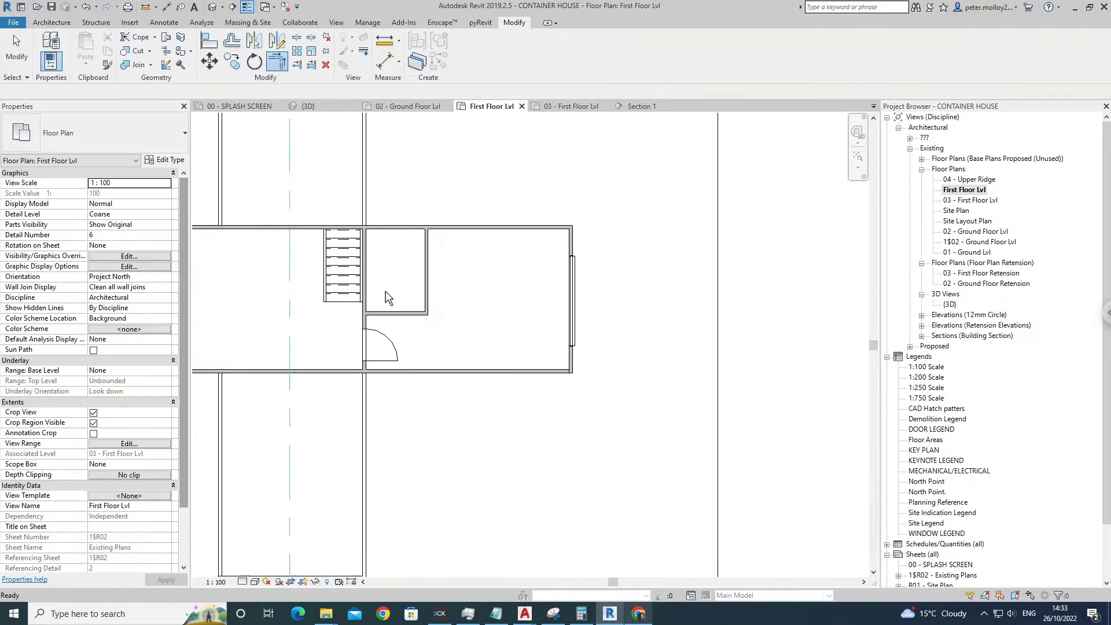
key(Escape)
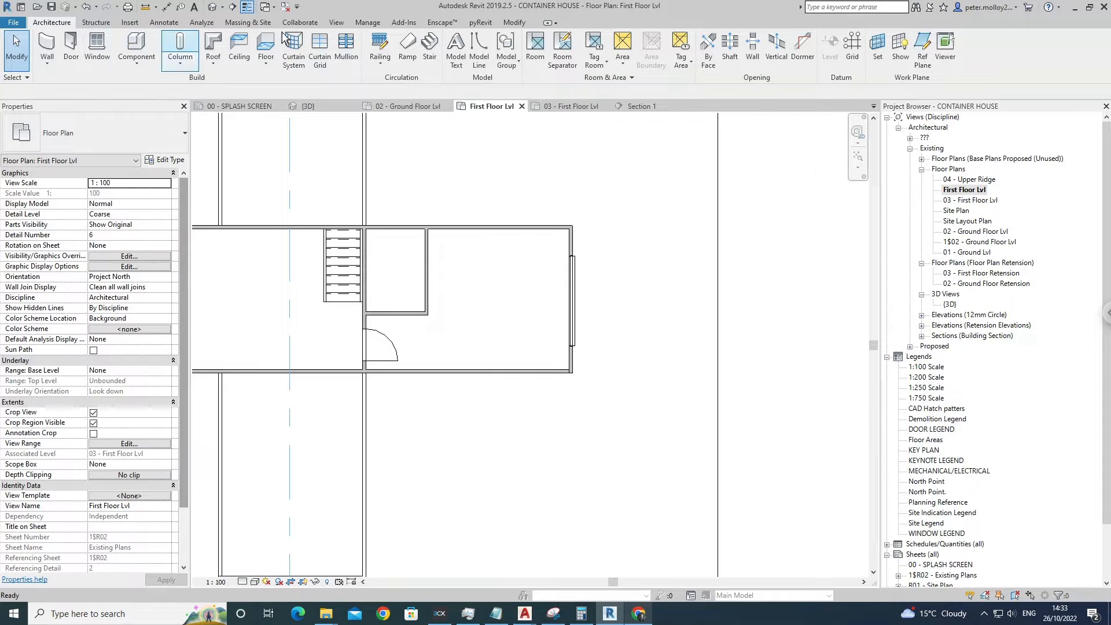
Place a 440 x 350mm MPMA_Plumbing_Fixtures_WC_Sink in the bathroom, with its back against the wall facing the bedroom.
click(138, 52)
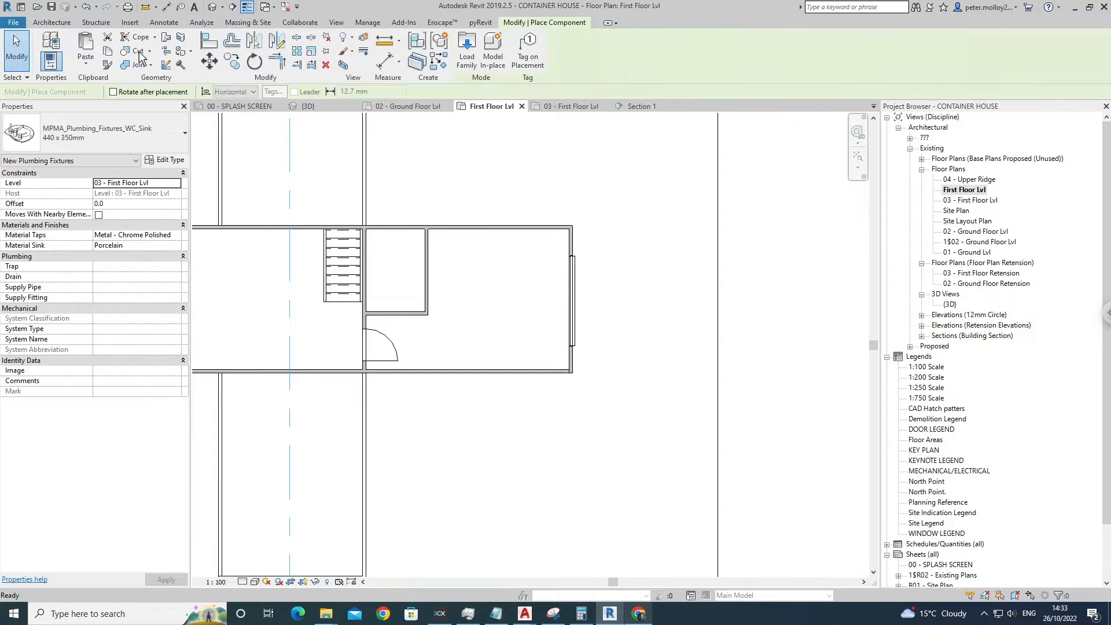
scroll(426, 255, up, 3)
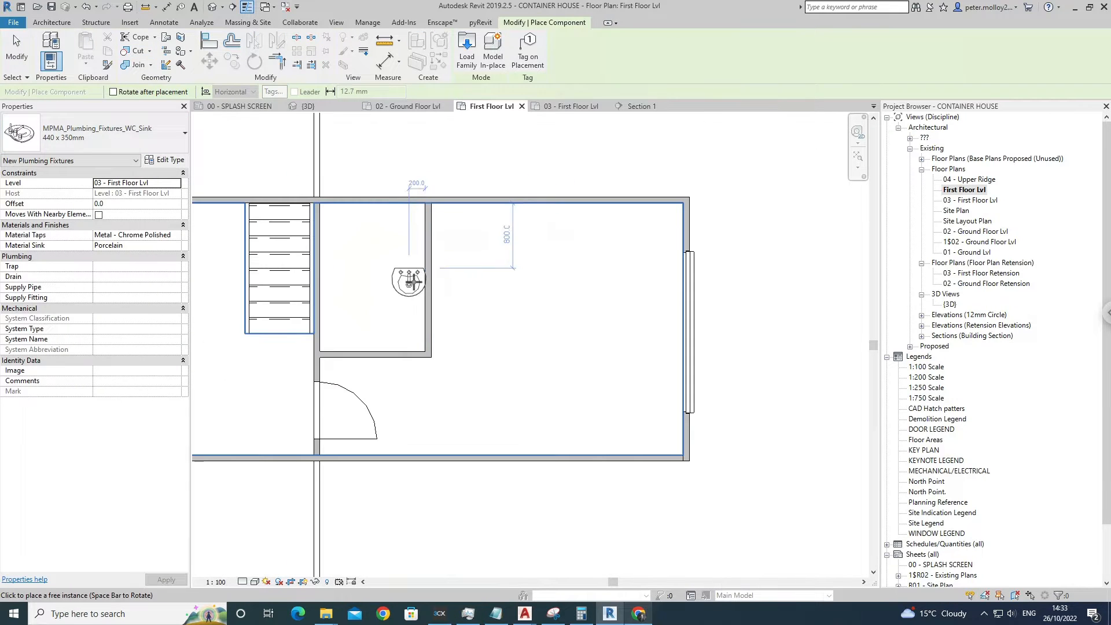
click(429, 318)
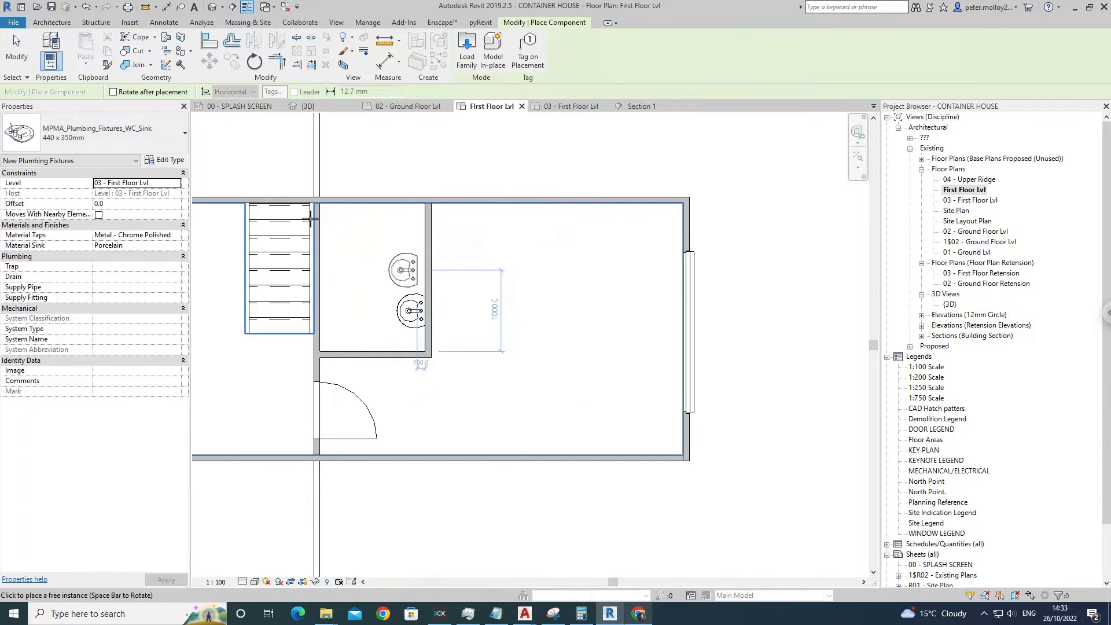
Place a 900x900mm Plumbing_Fixtures_Shower_Tray_Square in the bathroom corner between the stair partition and the container's long wall.
click(85, 123)
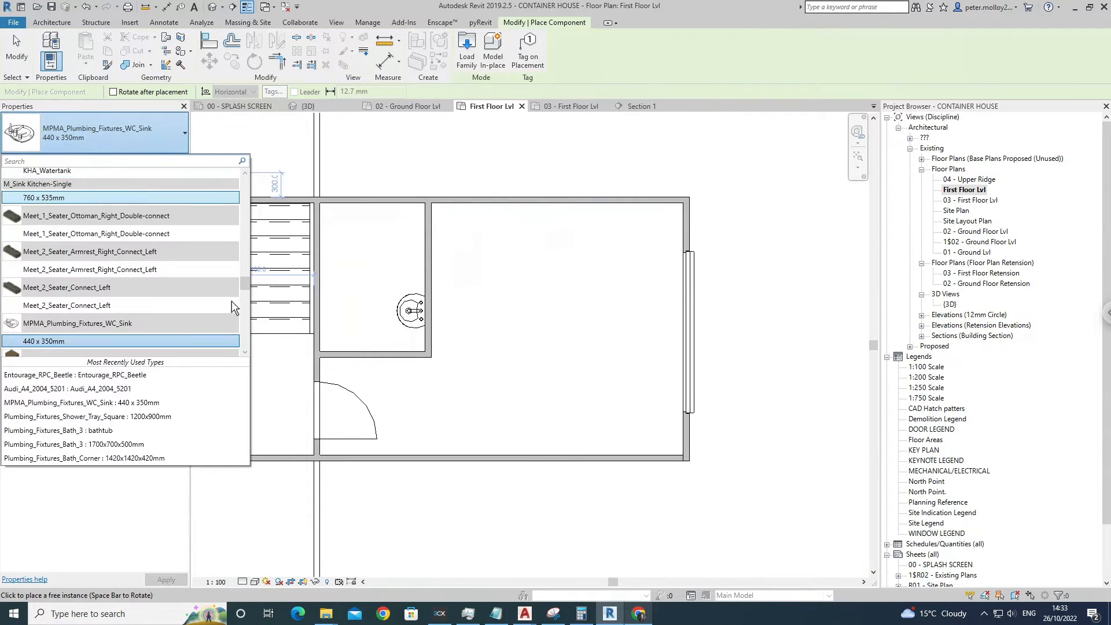
drag(246, 287, 248, 326)
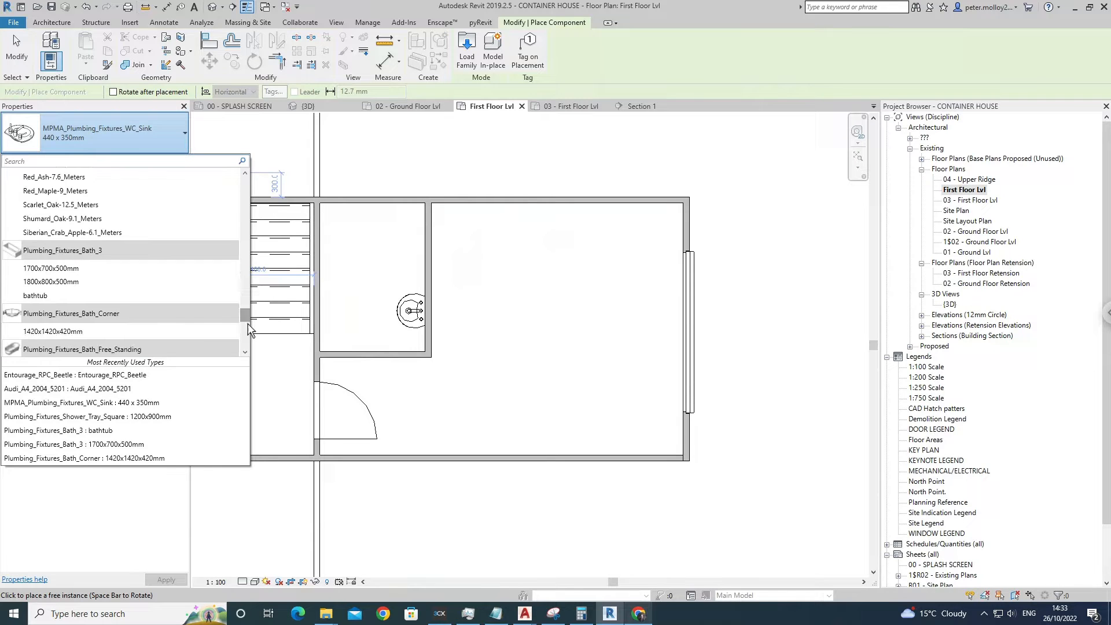
scroll(92, 328, down, 5)
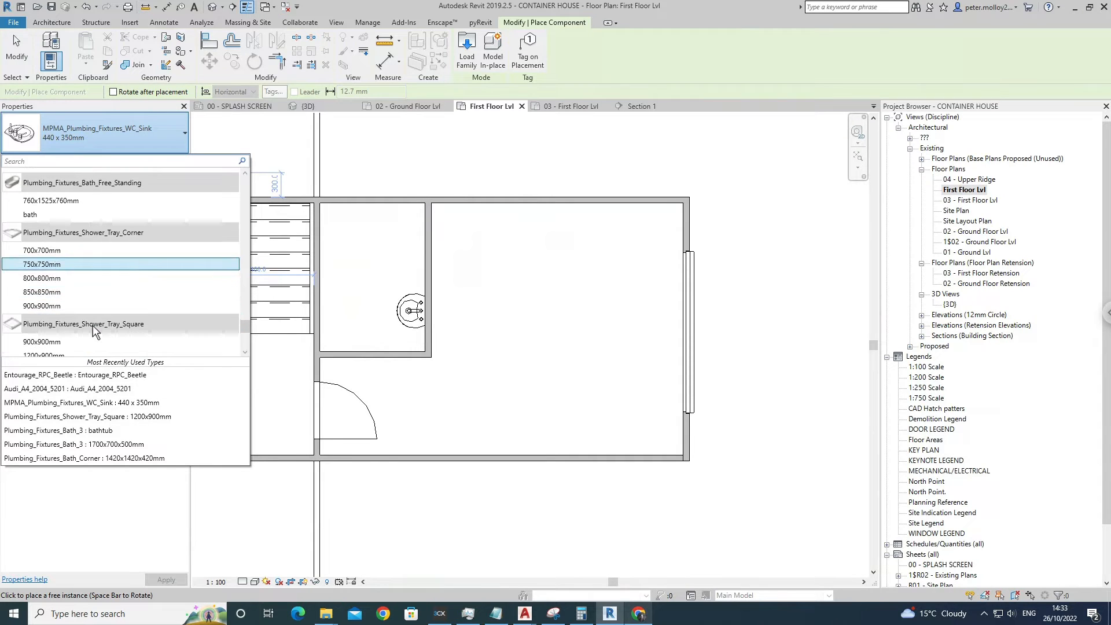
click(54, 342)
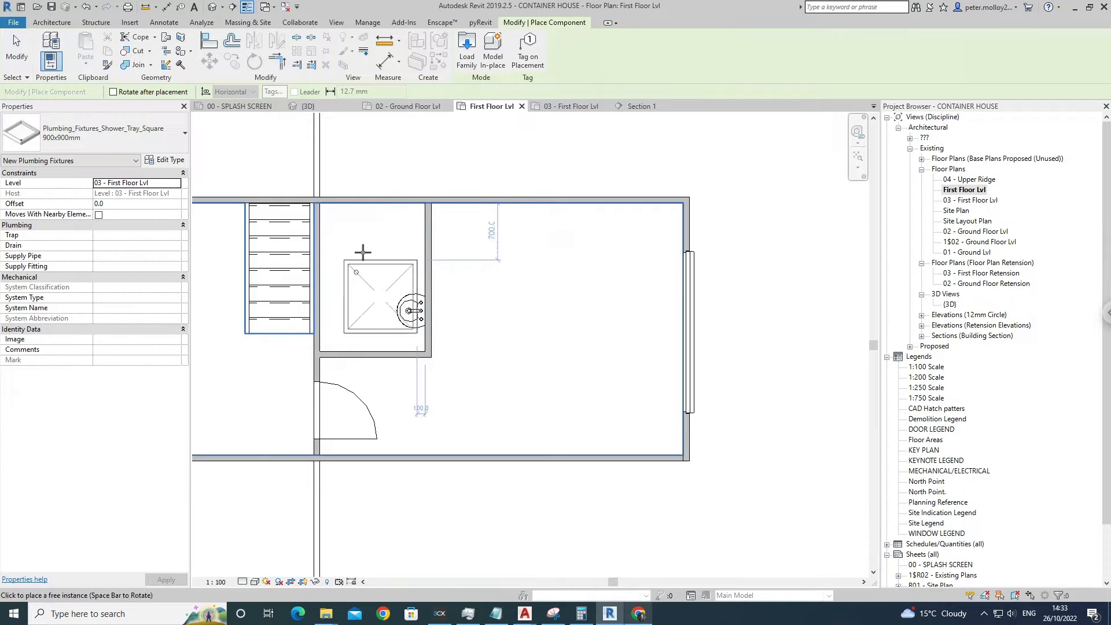
click(367, 244)
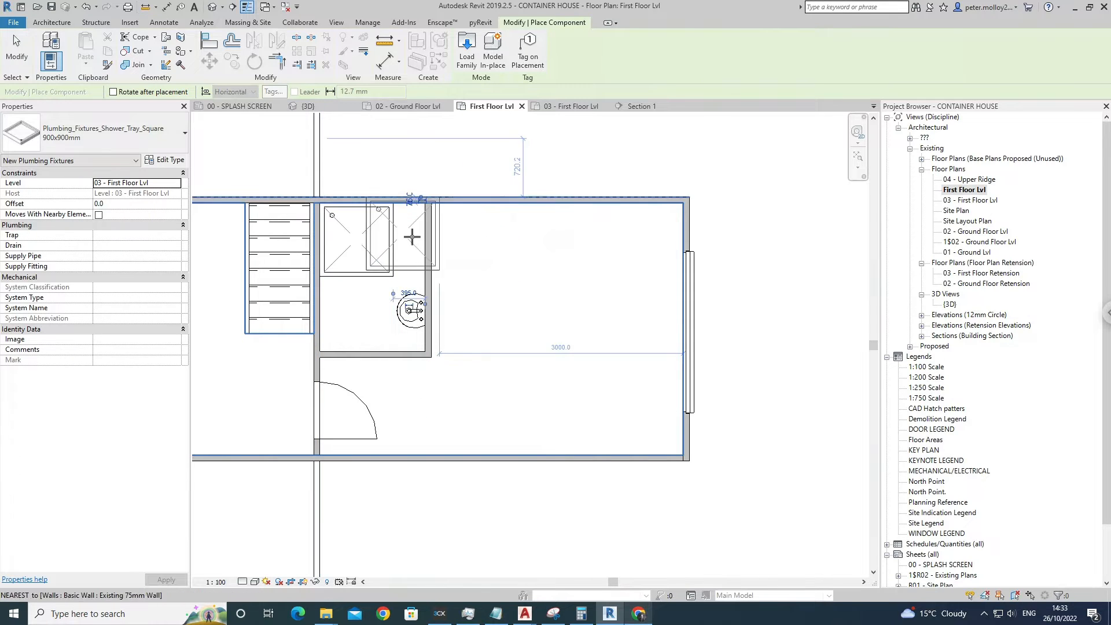
key(Escape)
key(Escape)
middle_drag(426, 245, 423, 214)
click(414, 277)
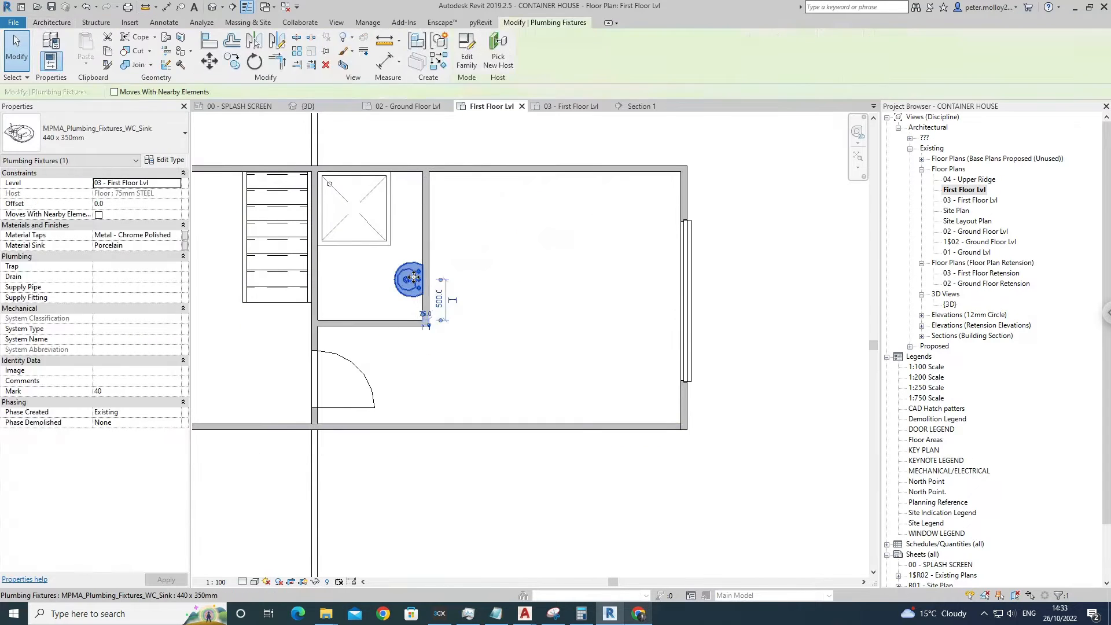
key(Escape)
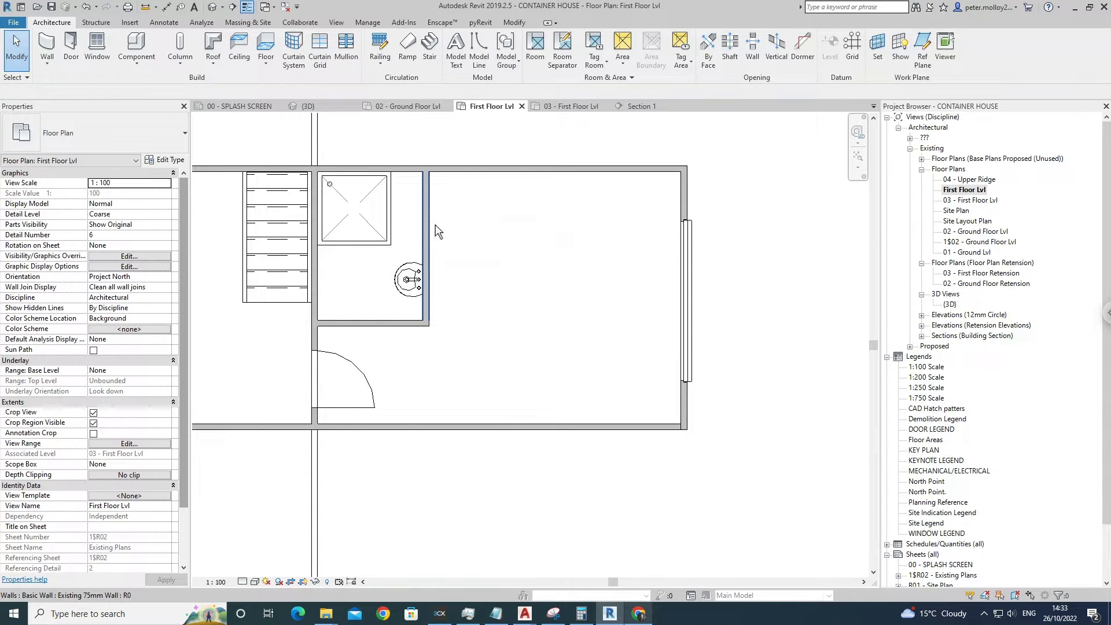
click(435, 225)
scroll(481, 241, down, 3)
key(Escape)
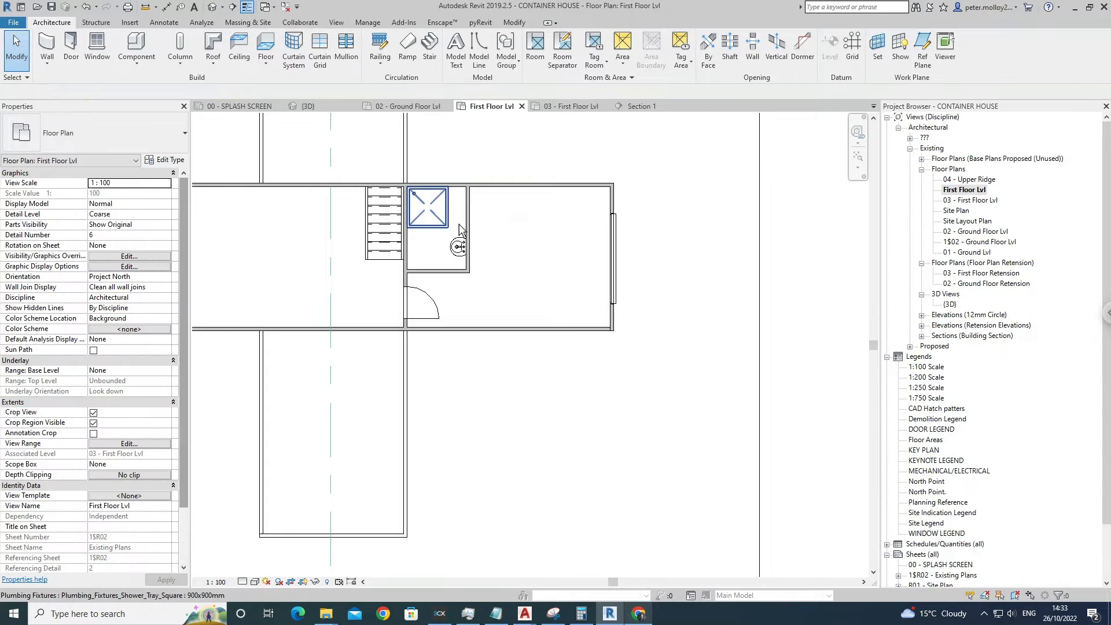
Swap the square shower tray for the Plumbing_Fixtures_Shower_Tray_Corner 700x700mm type.
click(461, 229)
scroll(445, 213, up, 3)
click(148, 137)
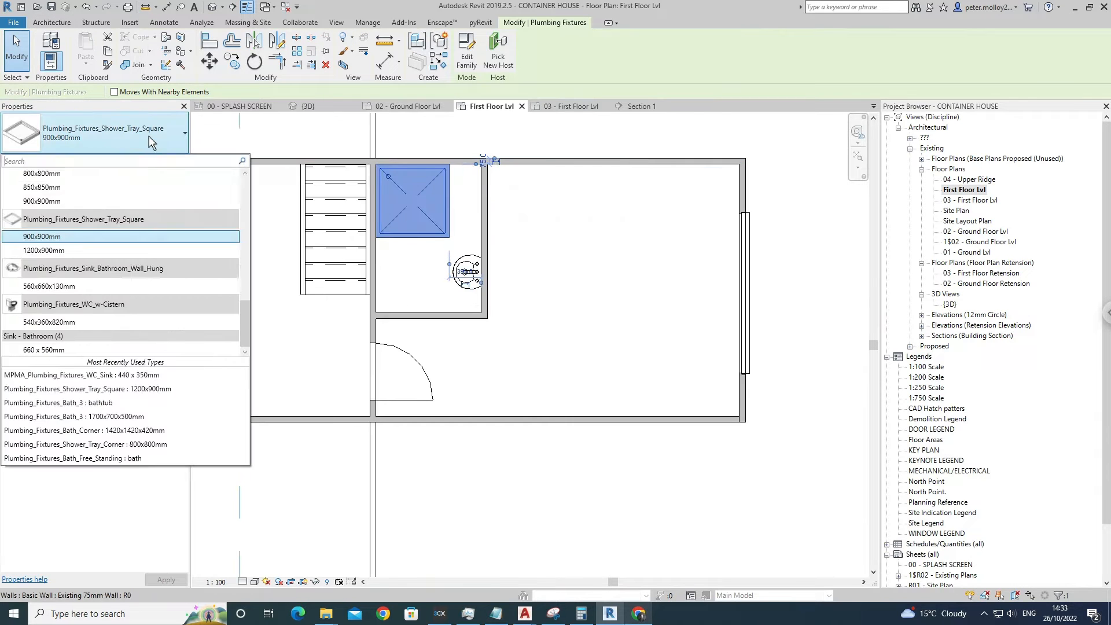
scroll(111, 249, up, 5)
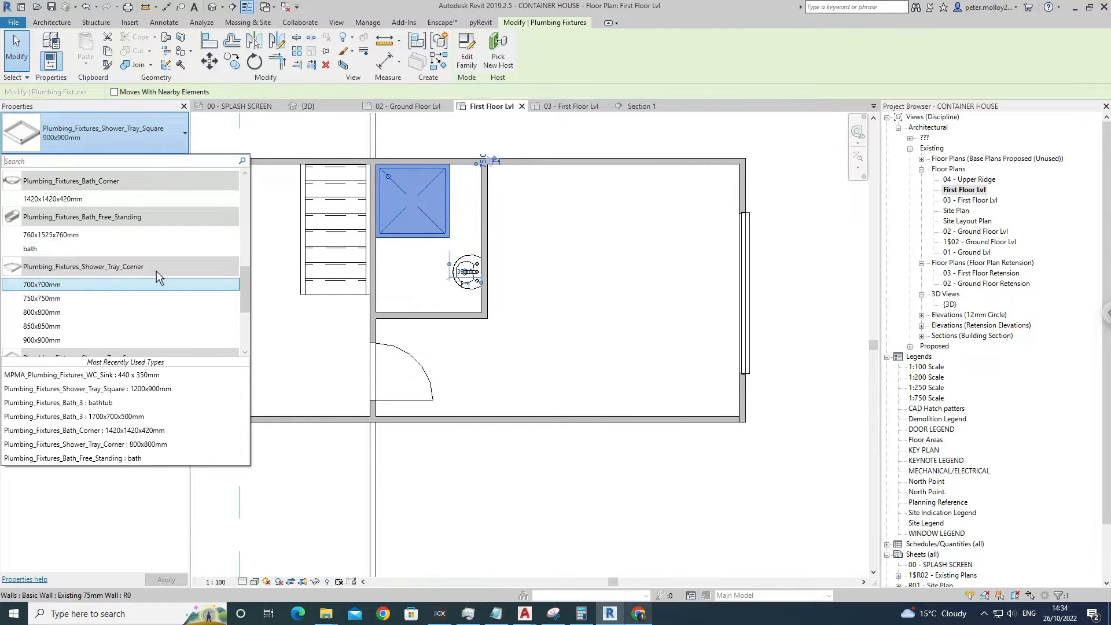
click(158, 284)
click(464, 217)
click(436, 211)
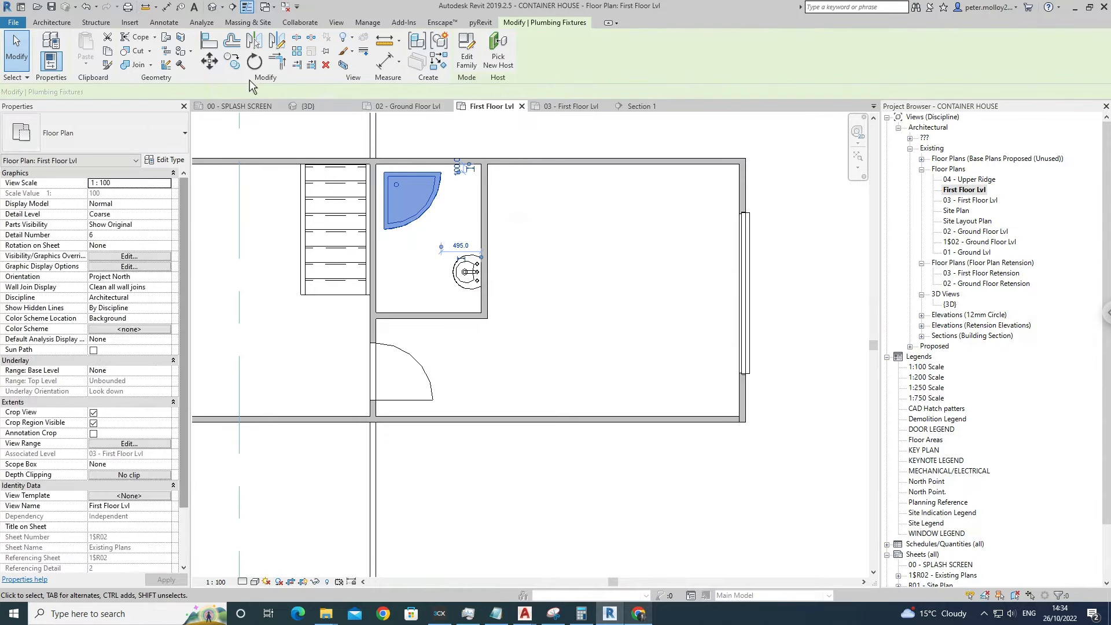
Move the 700x700mm corner tray tight into the corner between the stair partition and the container's long wall.
click(214, 64)
scroll(383, 171, up, 2)
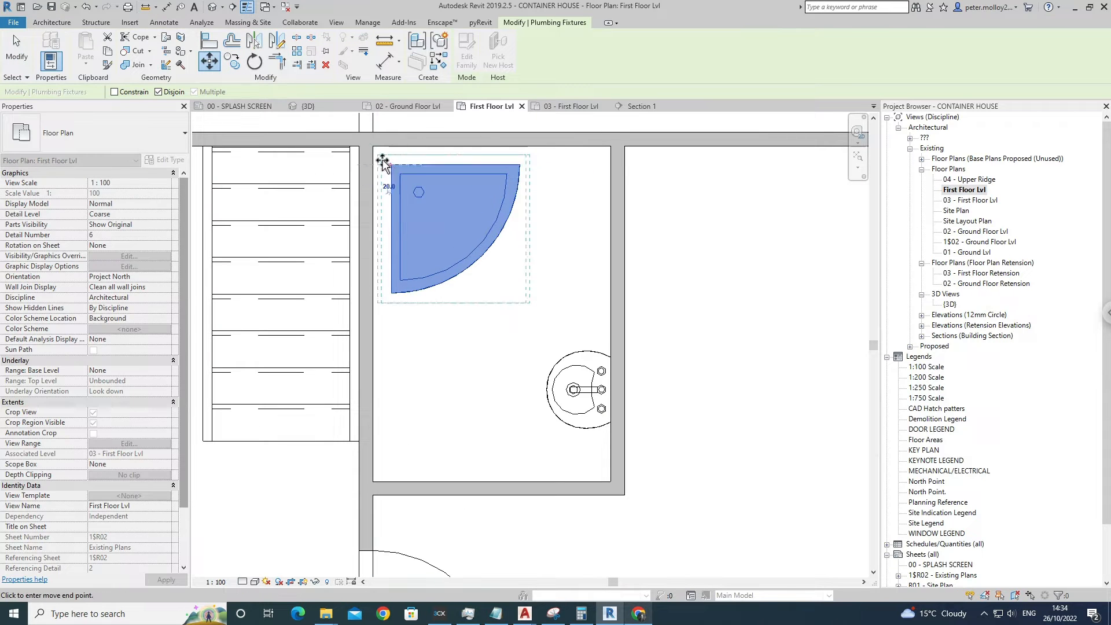
click(527, 239)
scroll(526, 239, down, 2)
key(Escape)
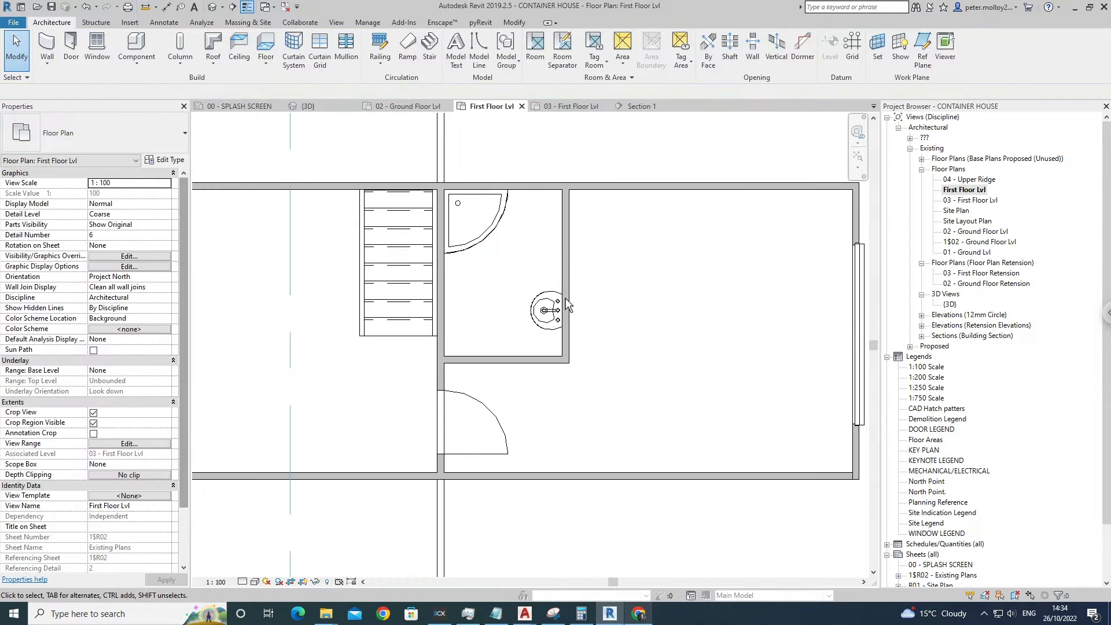
Change the bathroom's shower tray to the Plumbing_Fixtures_Shower_Tray_Corner 750x750mm type.
click(577, 389)
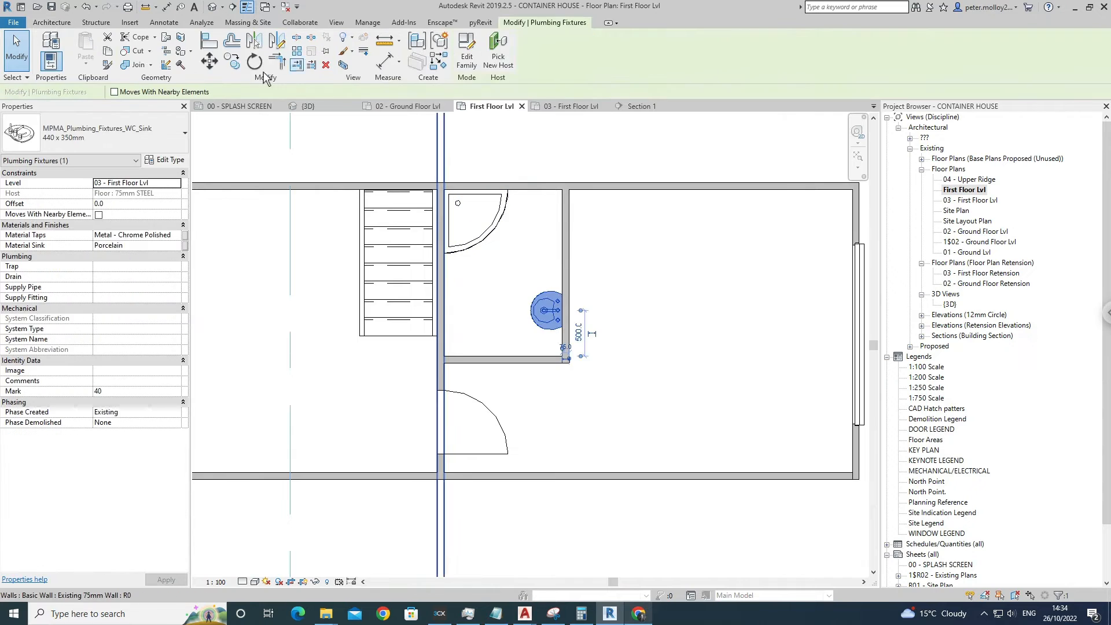
click(493, 235)
click(92, 140)
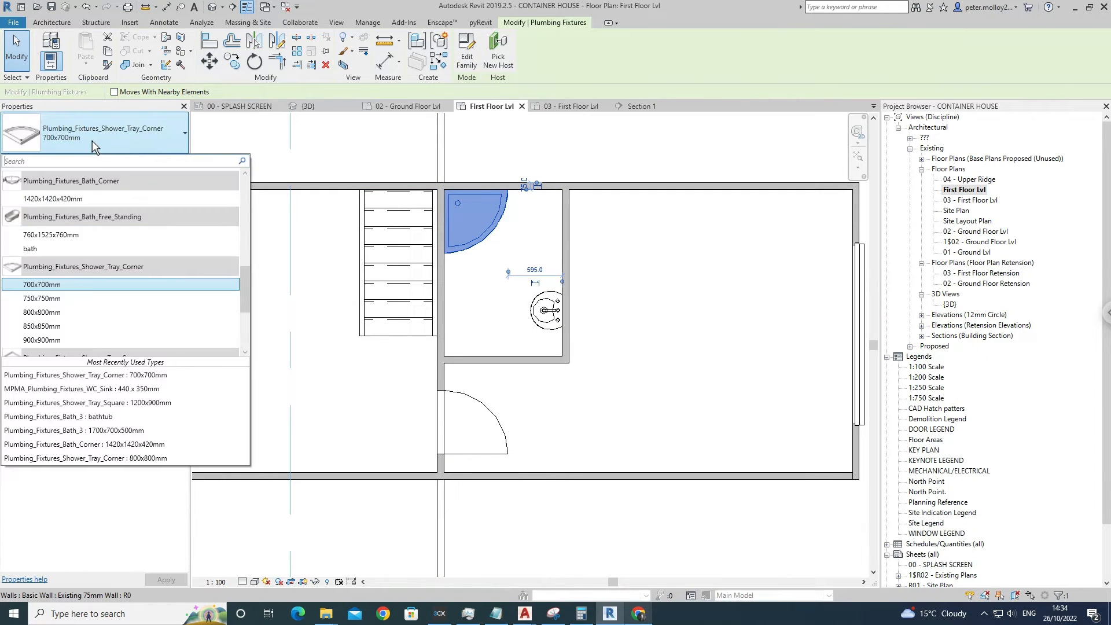
click(65, 299)
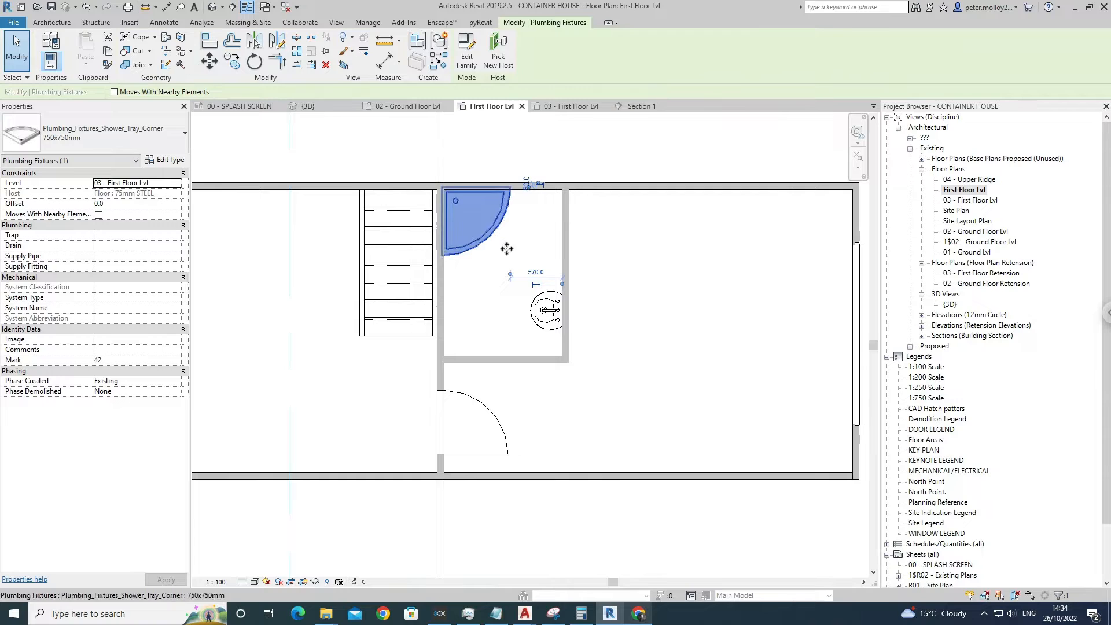
Pull the 750x750mm tray clear of the walls and move its square corner into the stair partition and long wall corner.
drag(493, 233, 507, 253)
click(210, 62)
scroll(493, 223, up, 2)
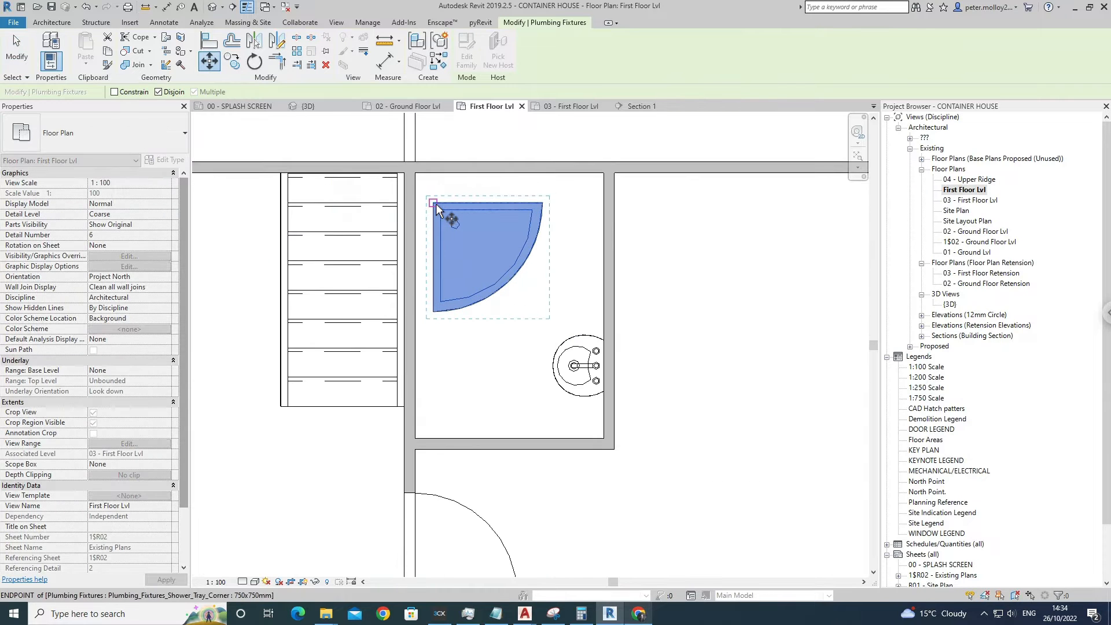
click(436, 204)
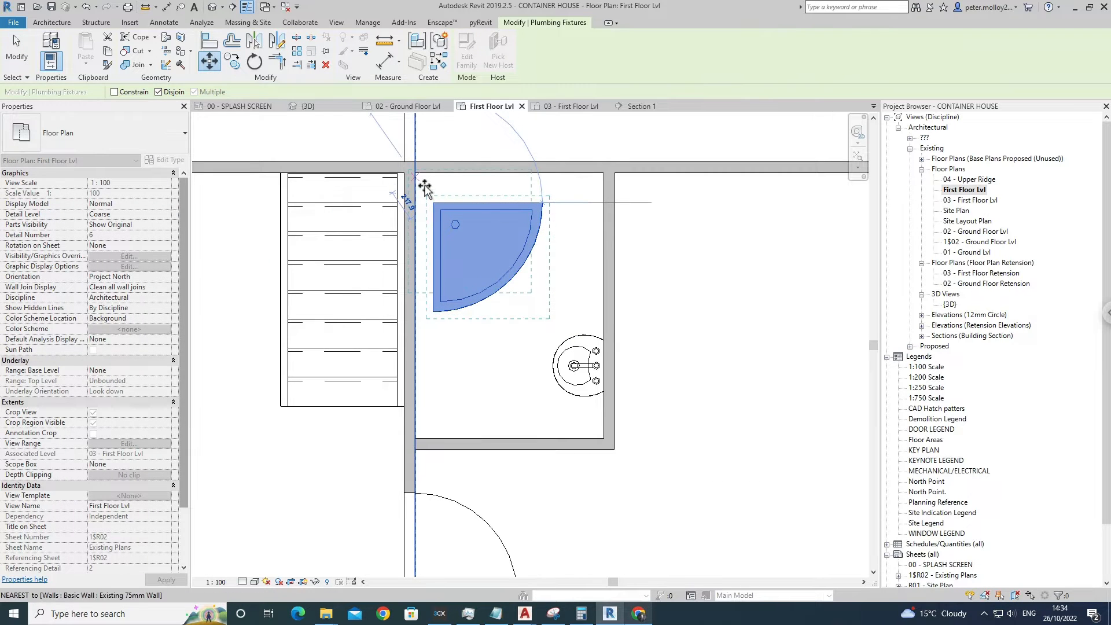
click(426, 187)
key(Escape)
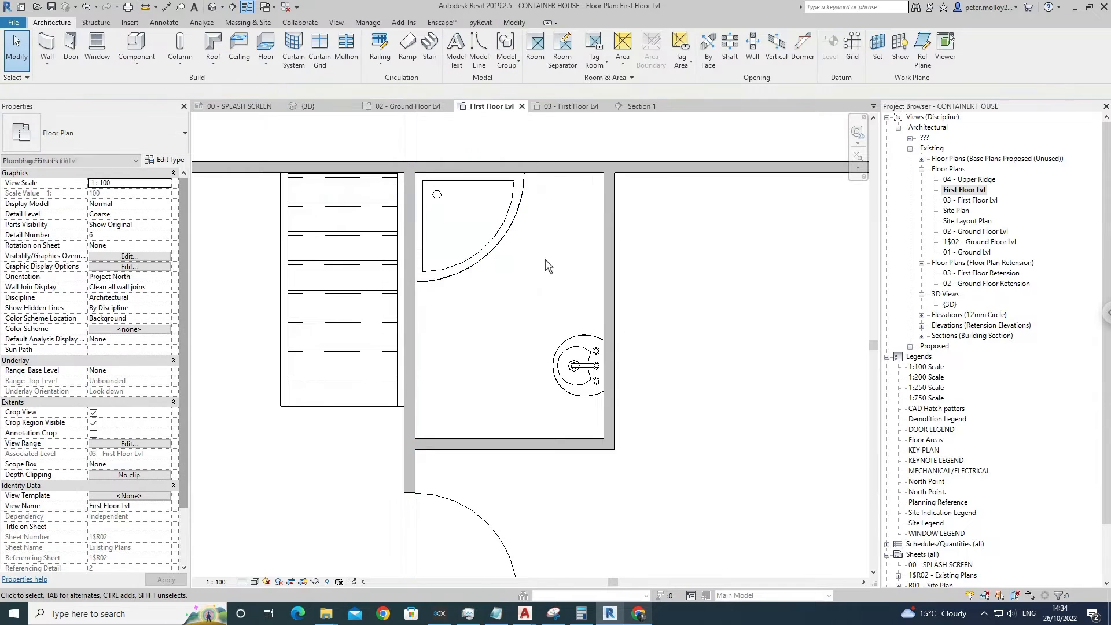
scroll(546, 260, down, 2)
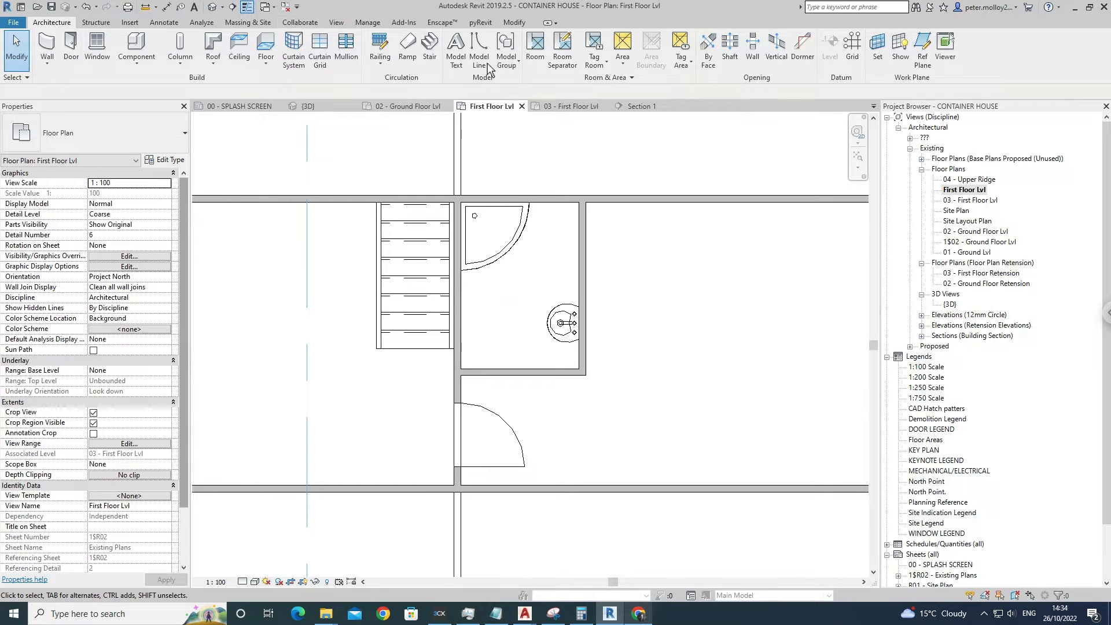
Browse the UK family library, including its Plumbing folder, for further bathroom fixtures without loading any.
click(130, 22)
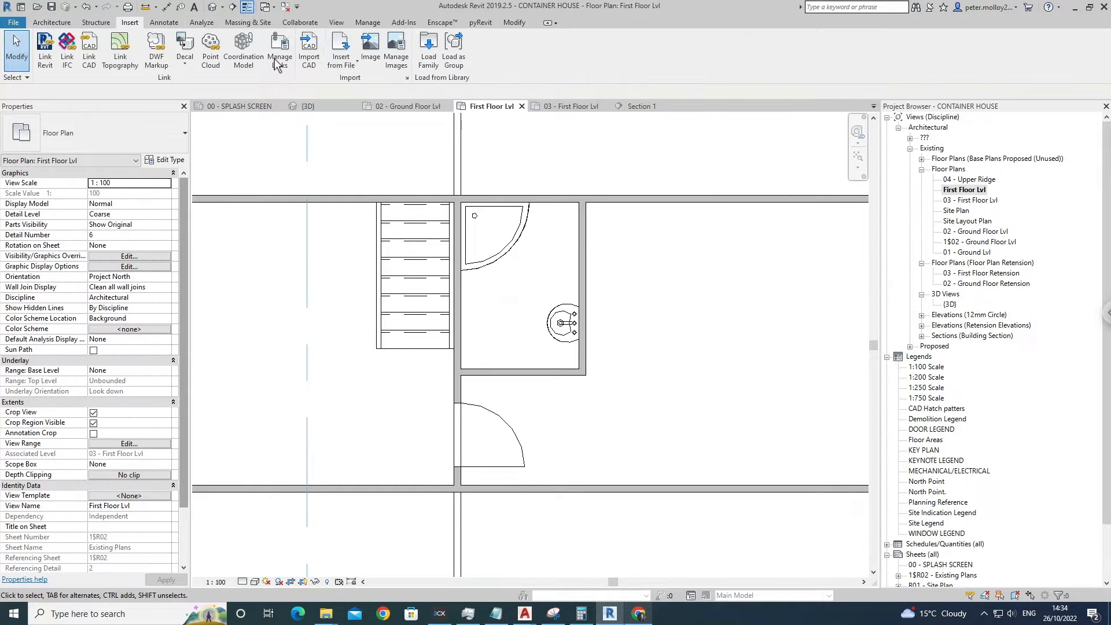
click(436, 57)
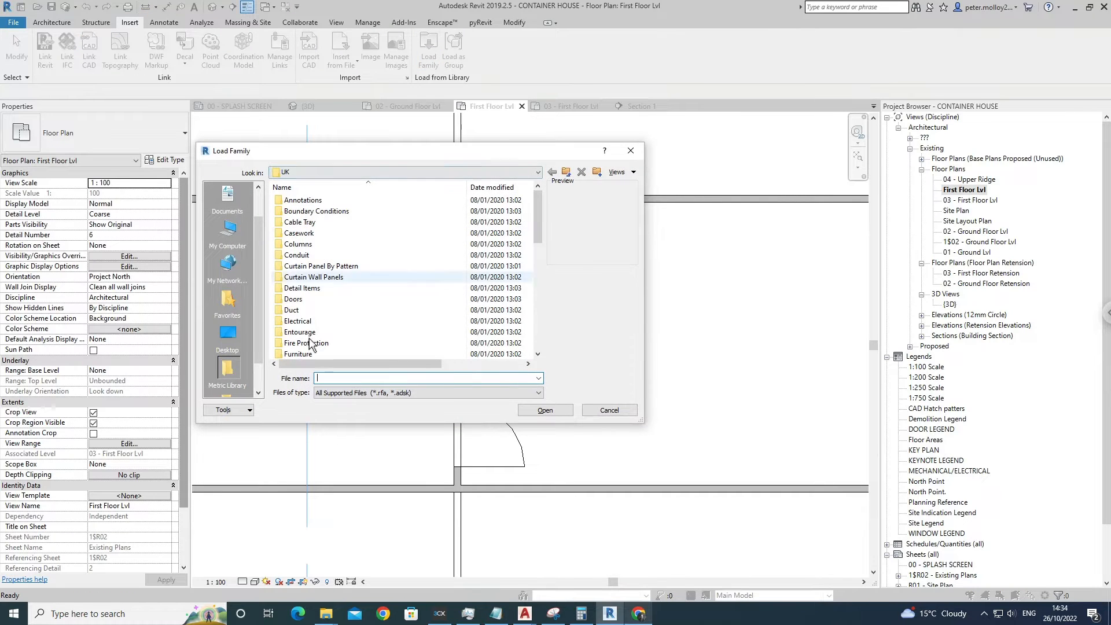
scroll(324, 333, down, 5)
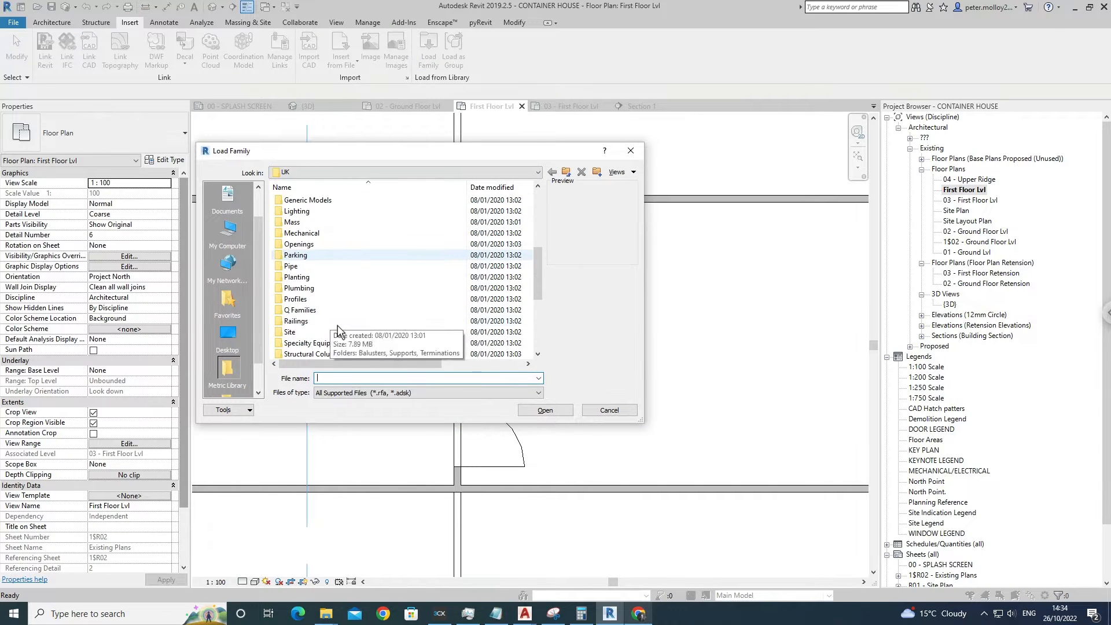
scroll(342, 323, down, 4)
scroll(347, 321, up, 8)
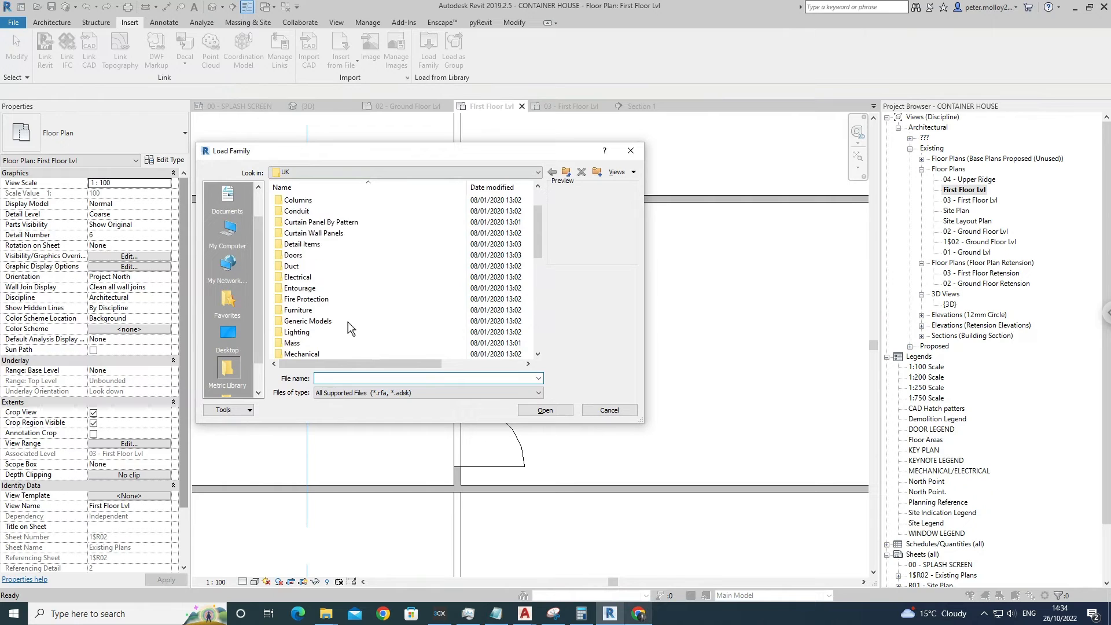
scroll(349, 322, down, 4)
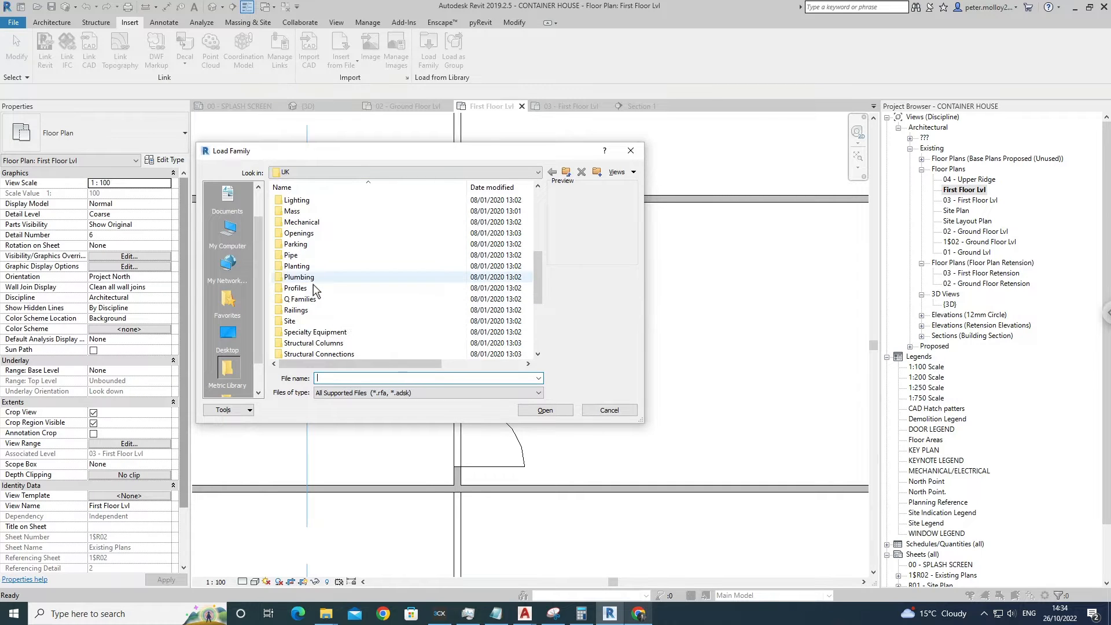
double_click(313, 281)
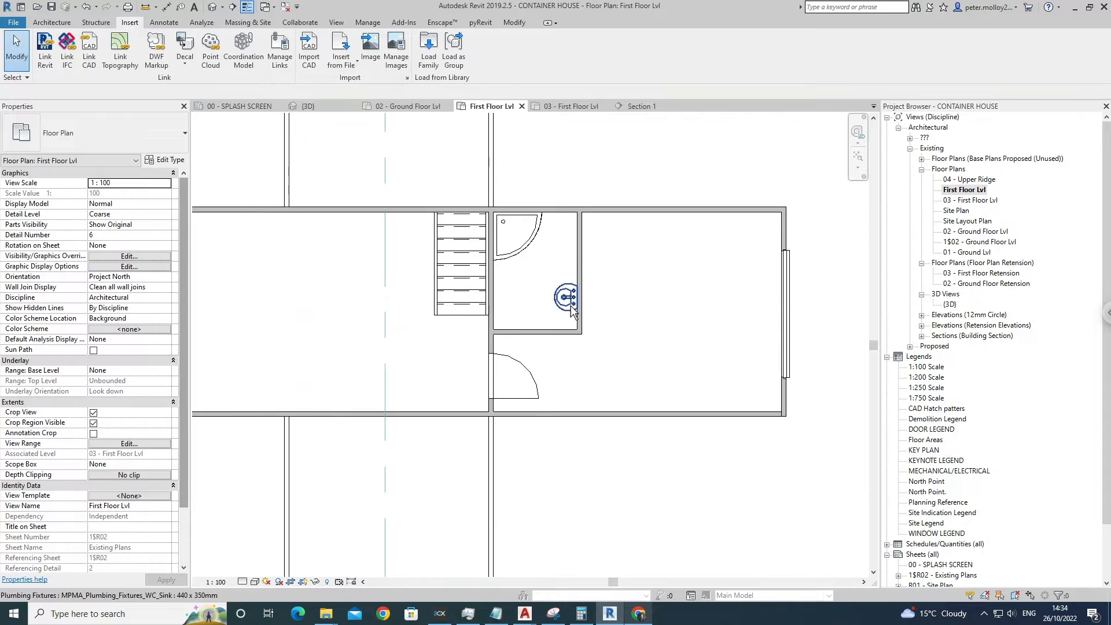
scroll(572, 311, up, 2)
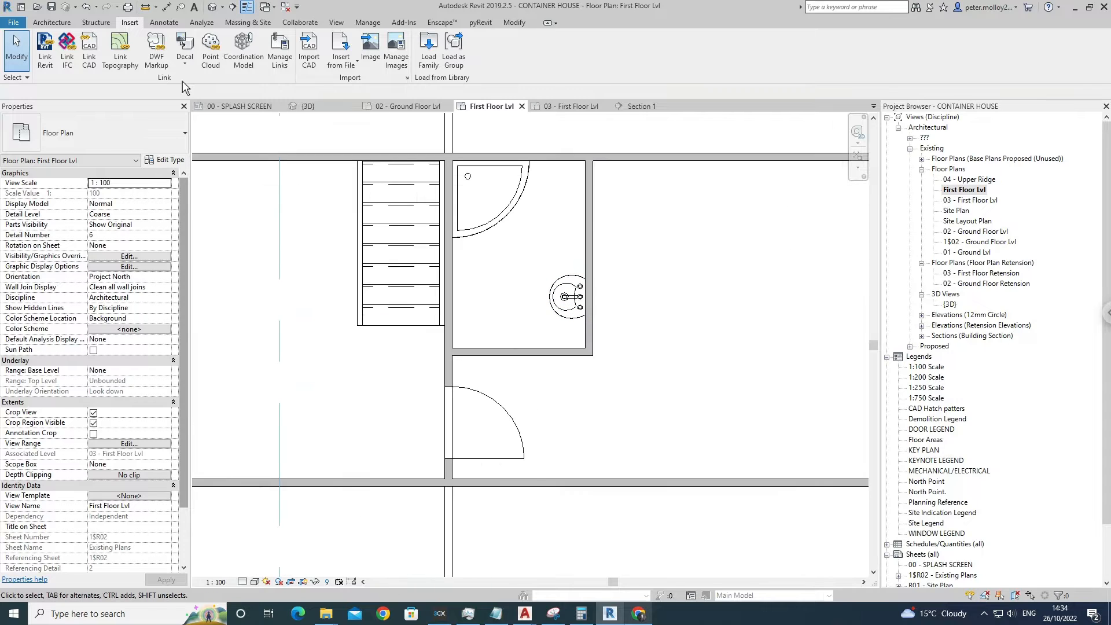
Look through the fixture types available for the sink and preview Plumbing_Fixtures_WC_w-Cistern 540x360x820mm, keeping the current type.
click(51, 23)
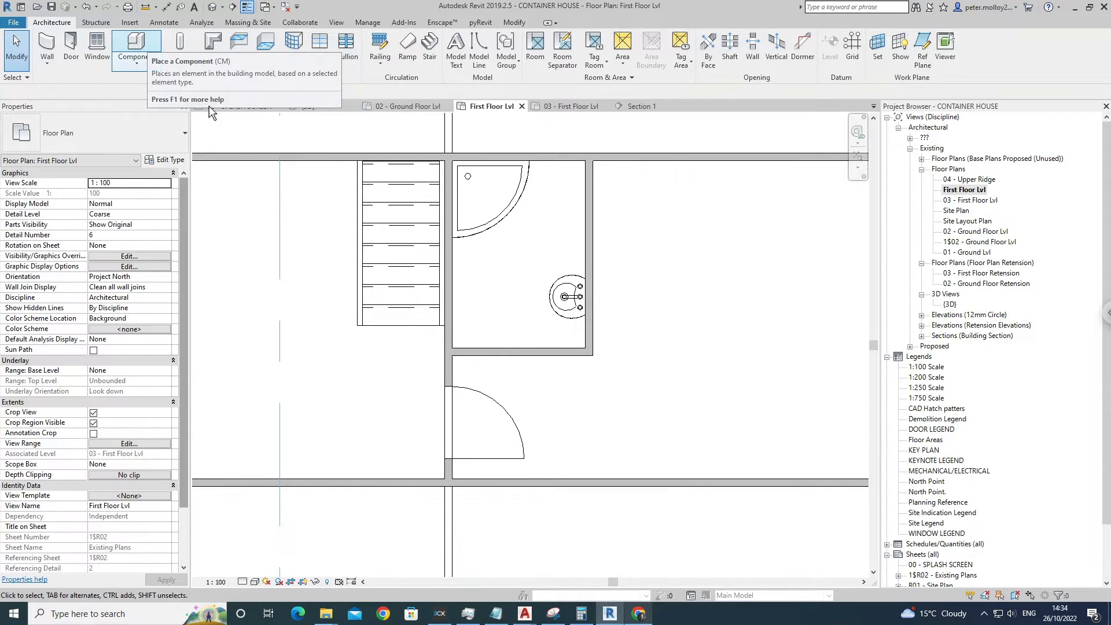
click(572, 297)
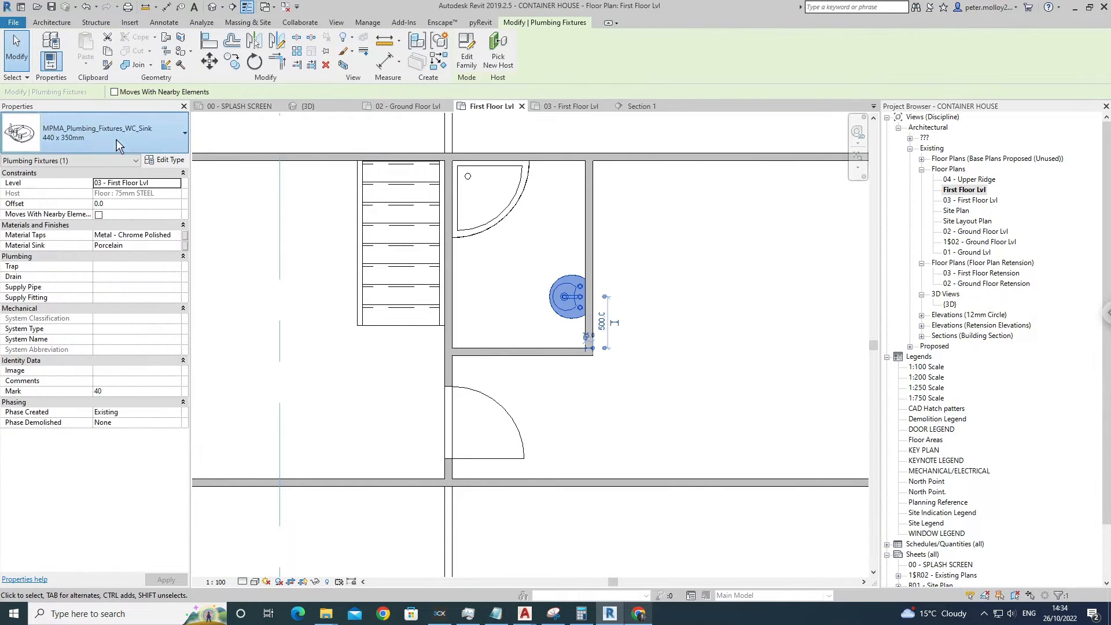
click(116, 140)
scroll(227, 314, up, 3)
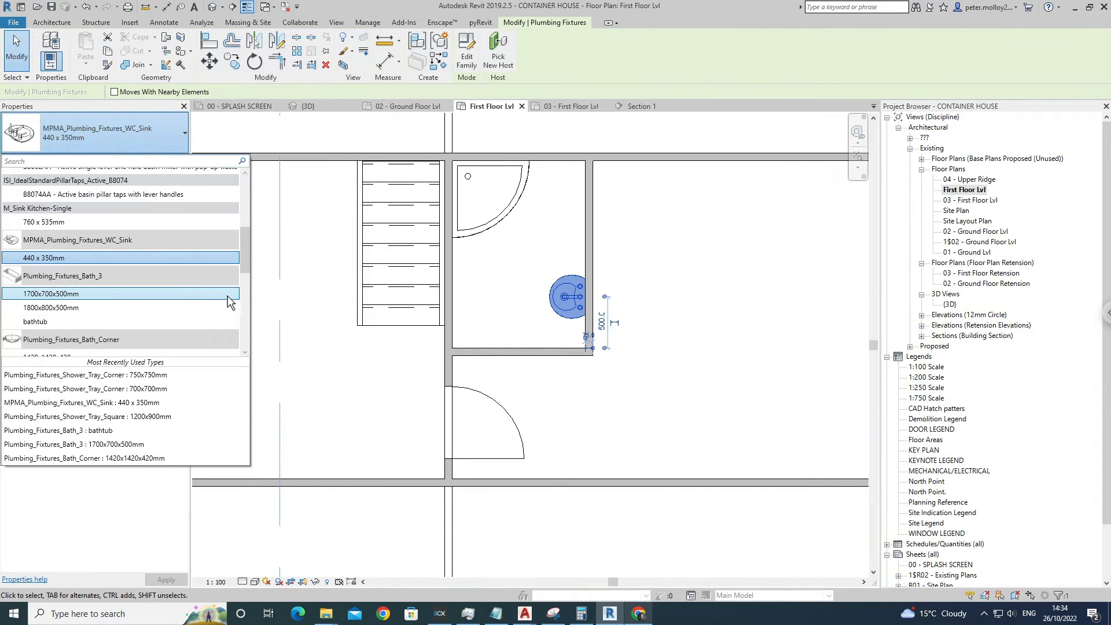
drag(249, 268, 258, 189)
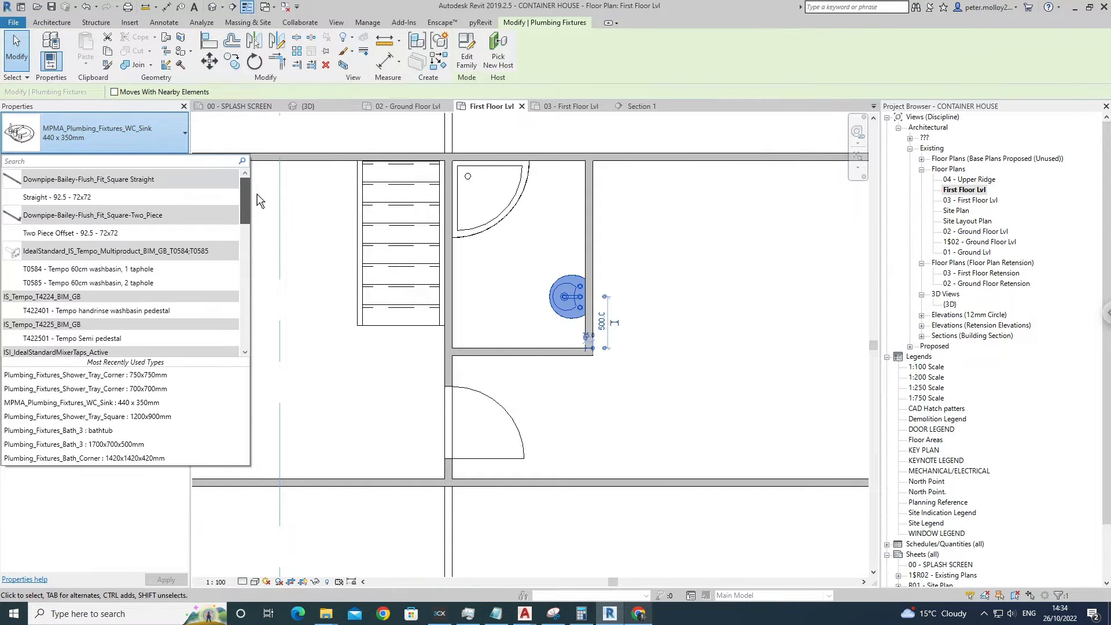
scroll(251, 255, down, 9)
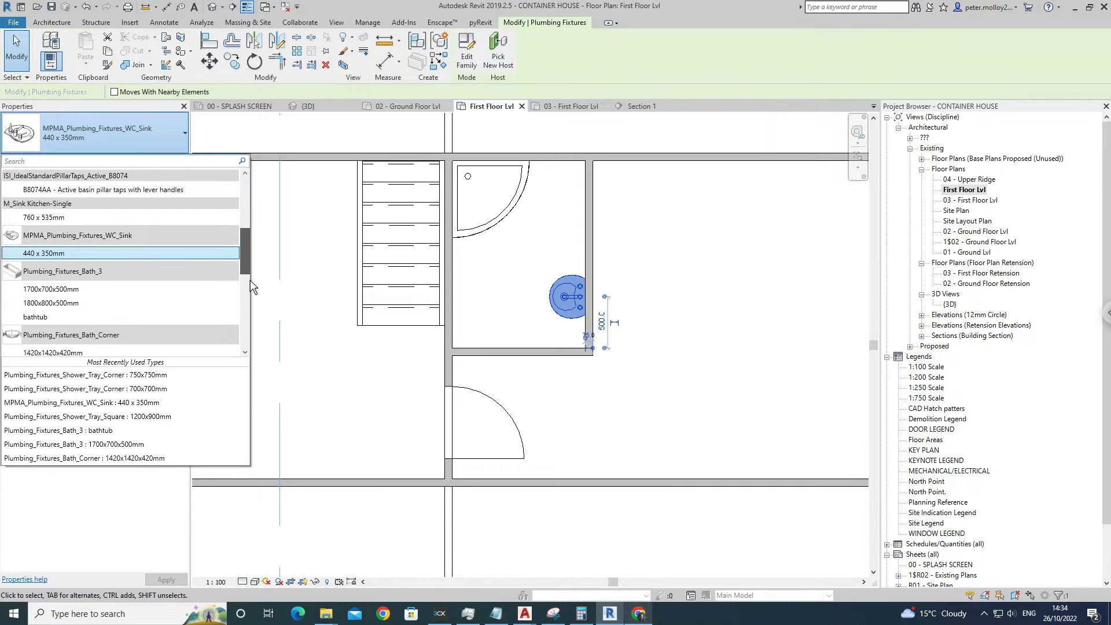
drag(250, 282, 249, 358)
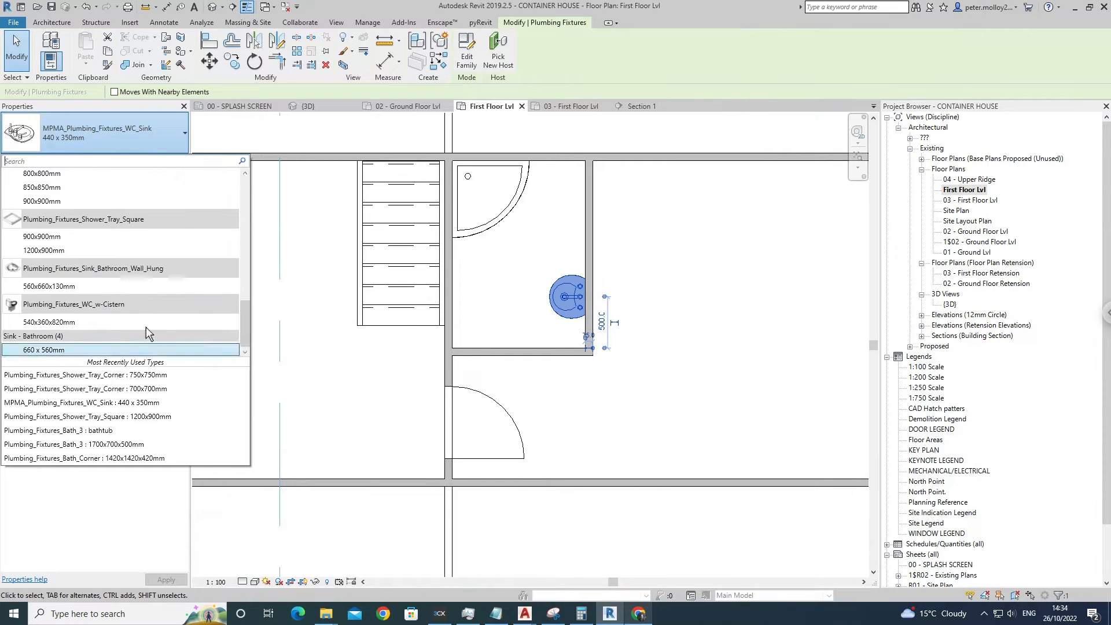
mouse_move(56, 328)
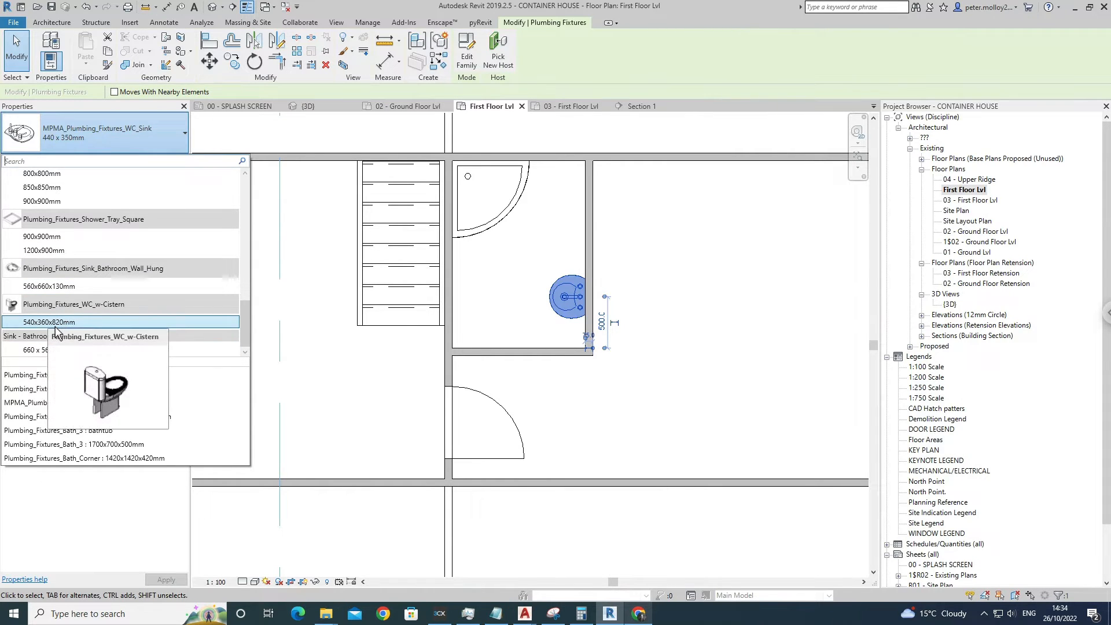
click(685, 235)
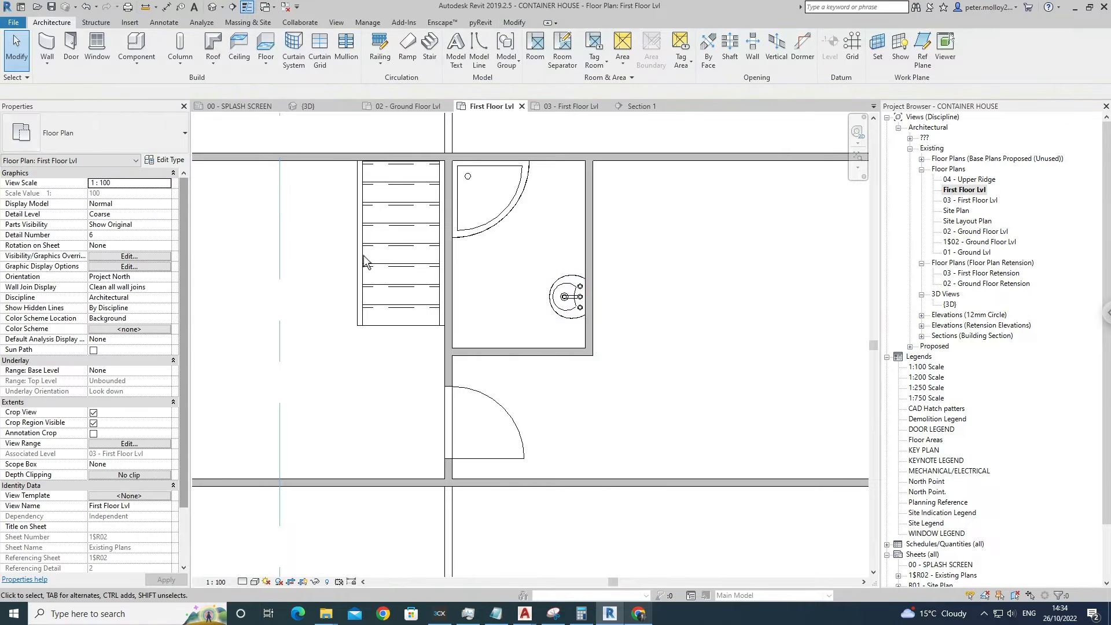
Place a Doors_IntSgl 700 x 2100 door in the bathroom wall facing the bedroom entrance, swinging into the bathroom.
click(70, 46)
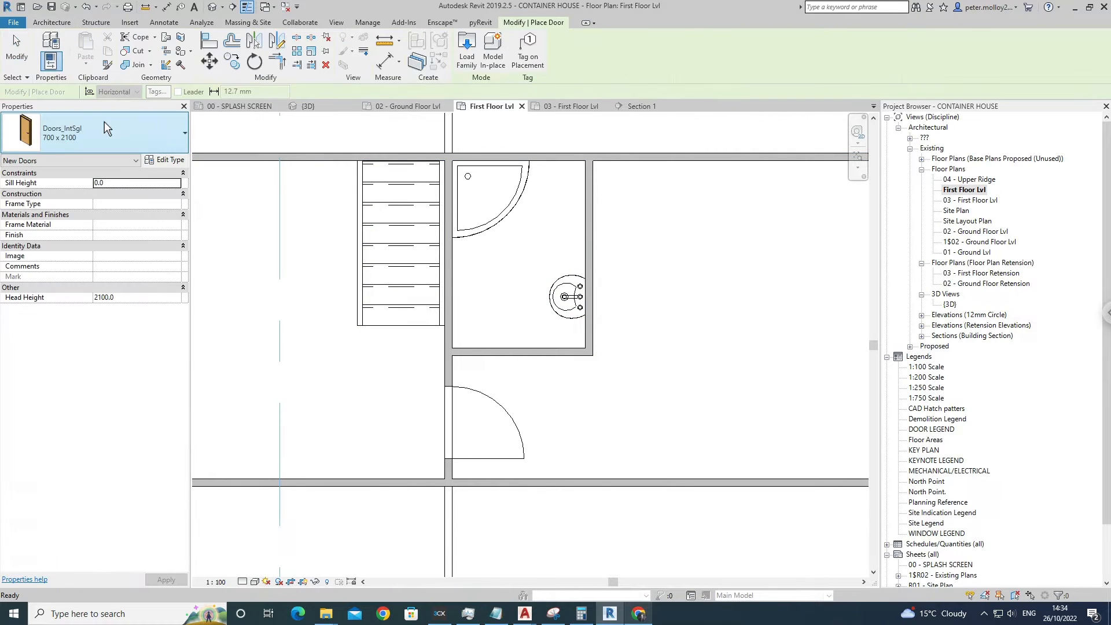
click(506, 355)
key(Escape)
key(Escape)
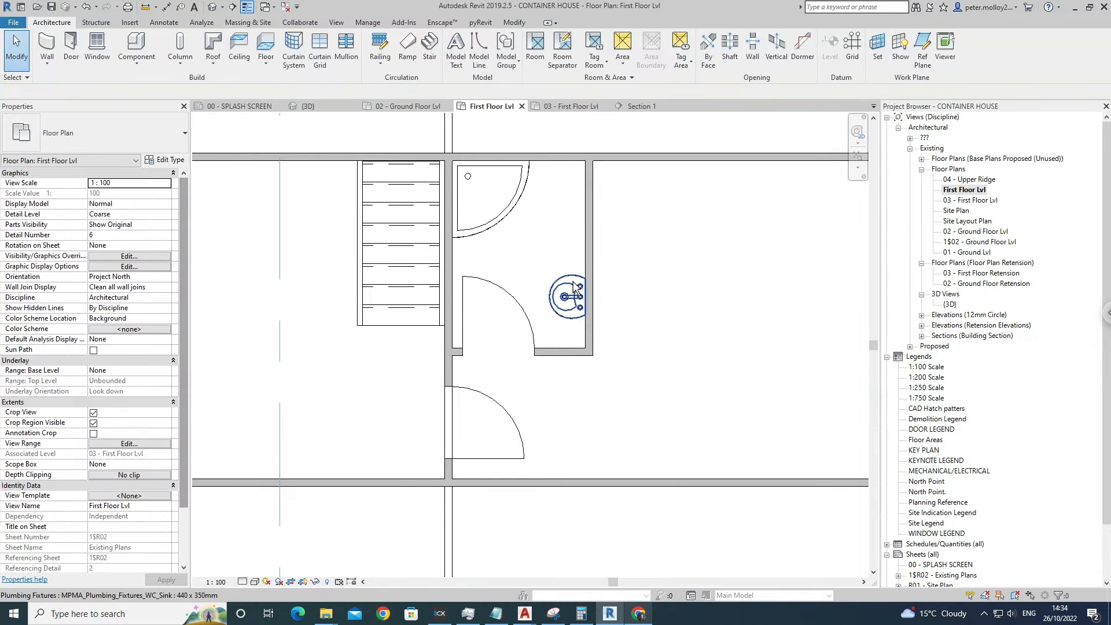
Move the sink up beside the corner shower tray and rotate it so its taps back onto the container's long wall.
click(575, 288)
key(m)
key(v)
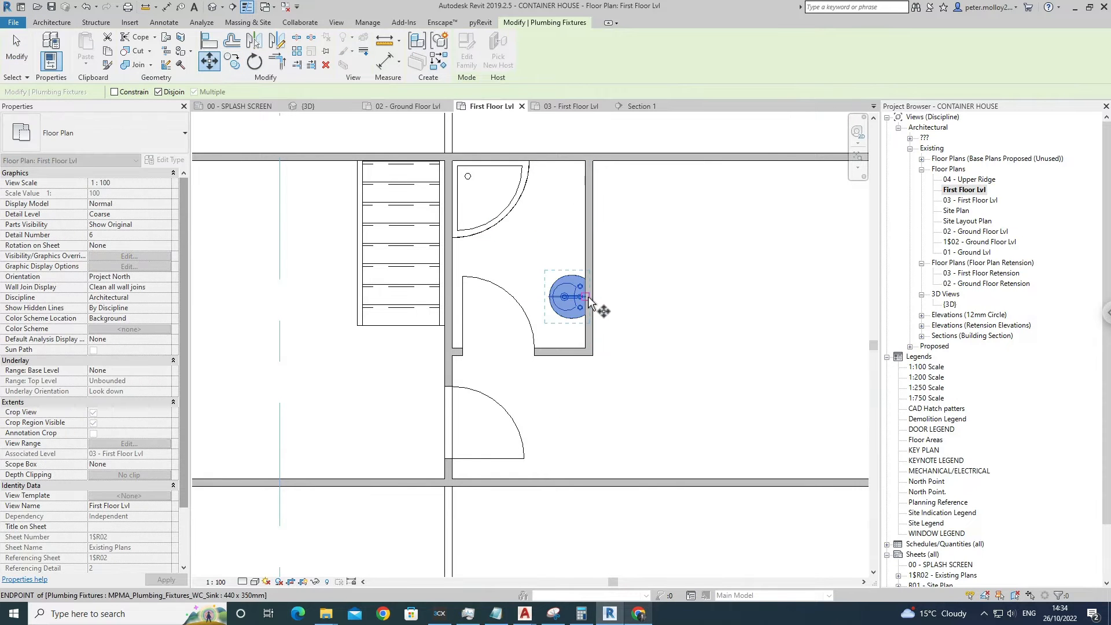
click(587, 297)
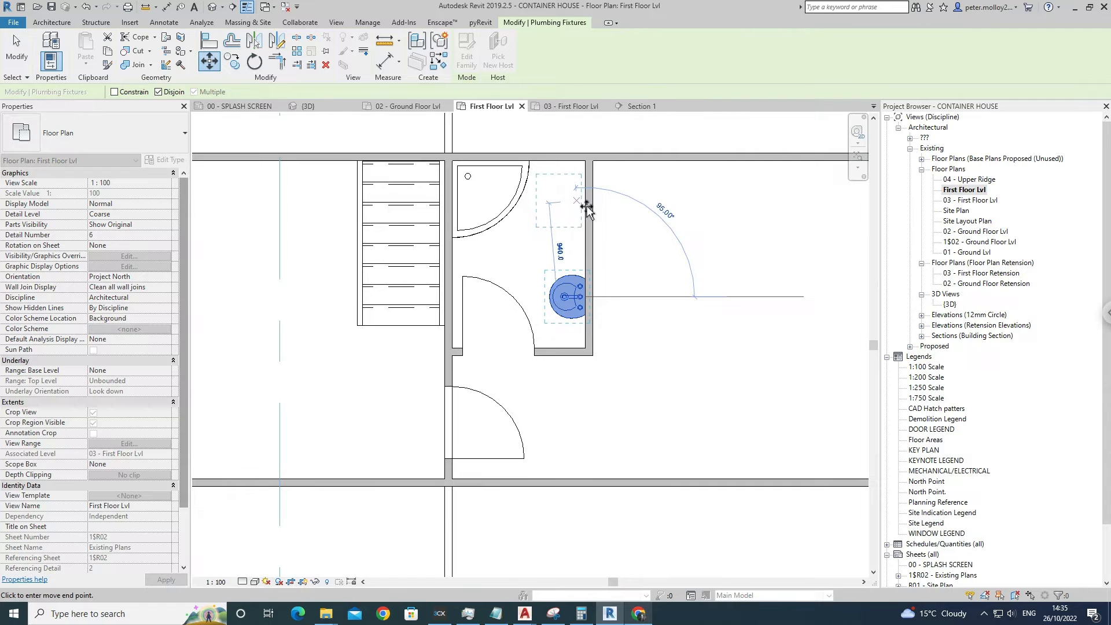
click(579, 206)
key(Escape)
click(577, 206)
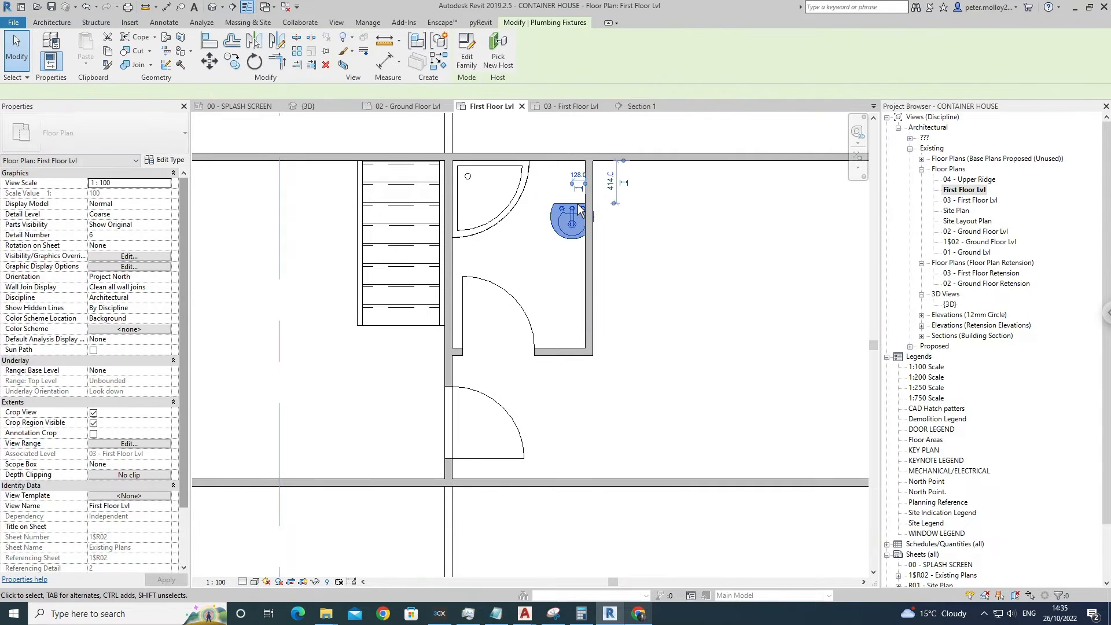
drag(576, 208, 562, 168)
click(675, 203)
Place a Plumbing_Fixtures_WC_w-Cistern 540x360x820mm against the bathroom side wall opposite the stair partition and shift it towards the door wall.
middle_drag(675, 204, 643, 224)
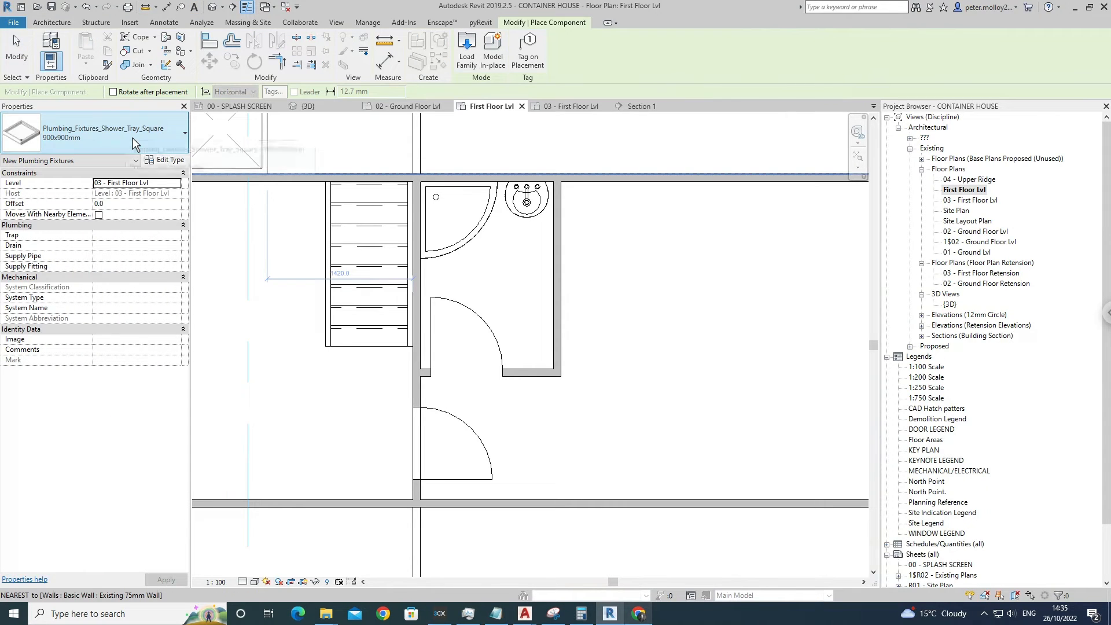
click(135, 144)
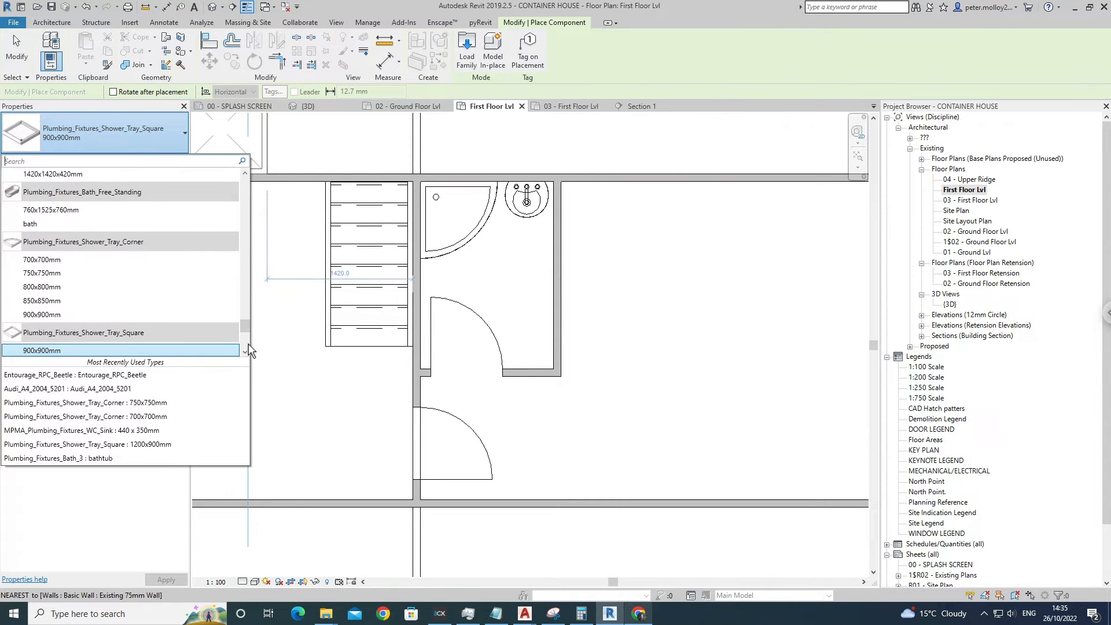
scroll(248, 343, down, 5)
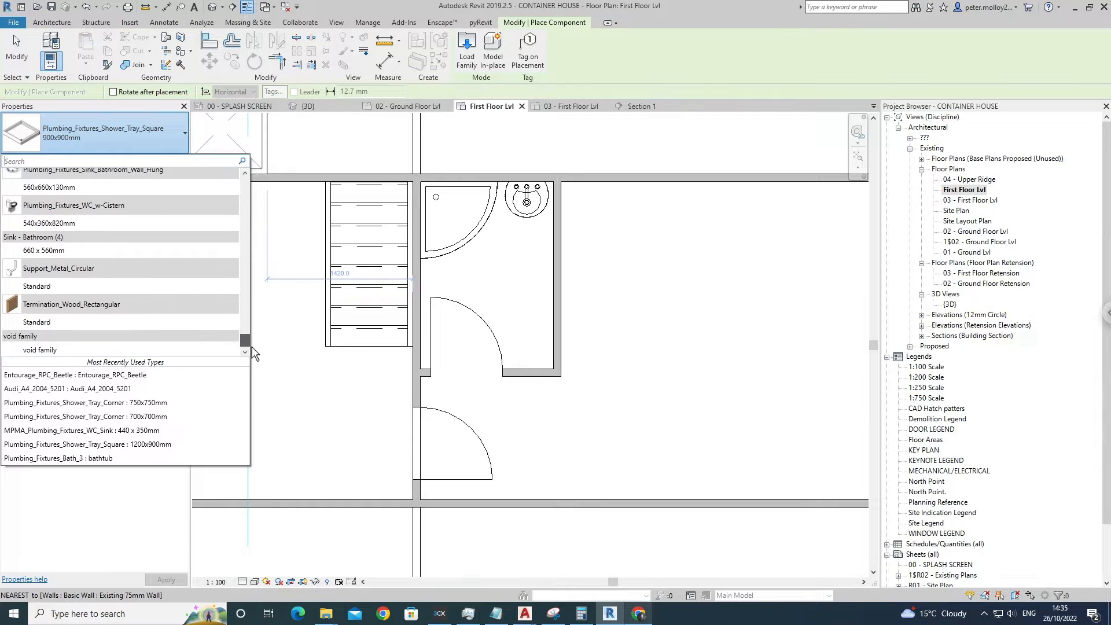
click(46, 225)
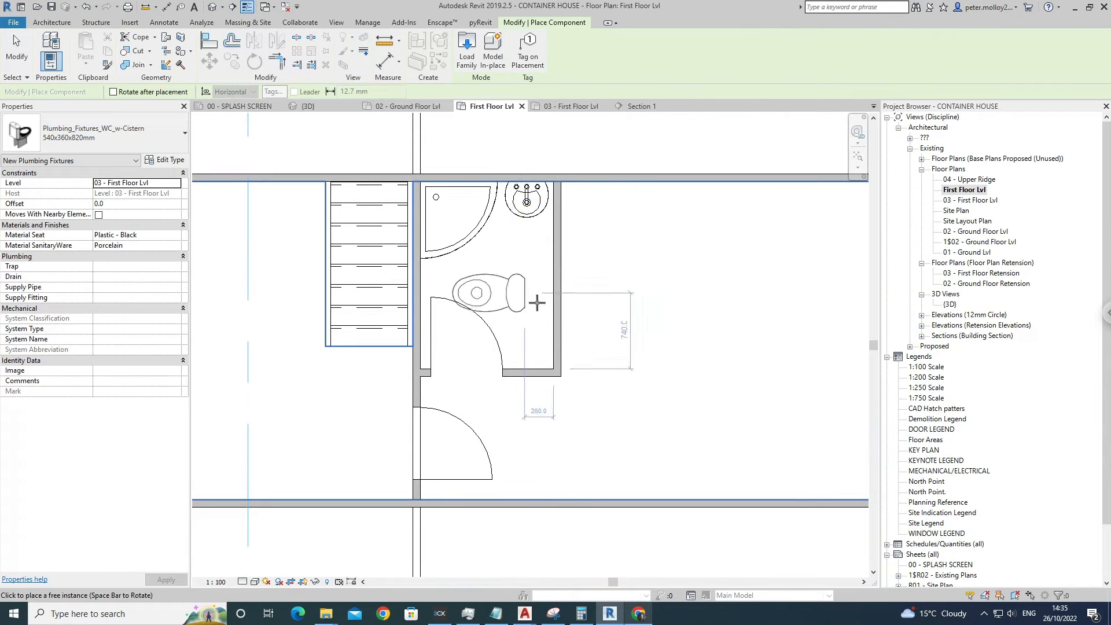
click(561, 304)
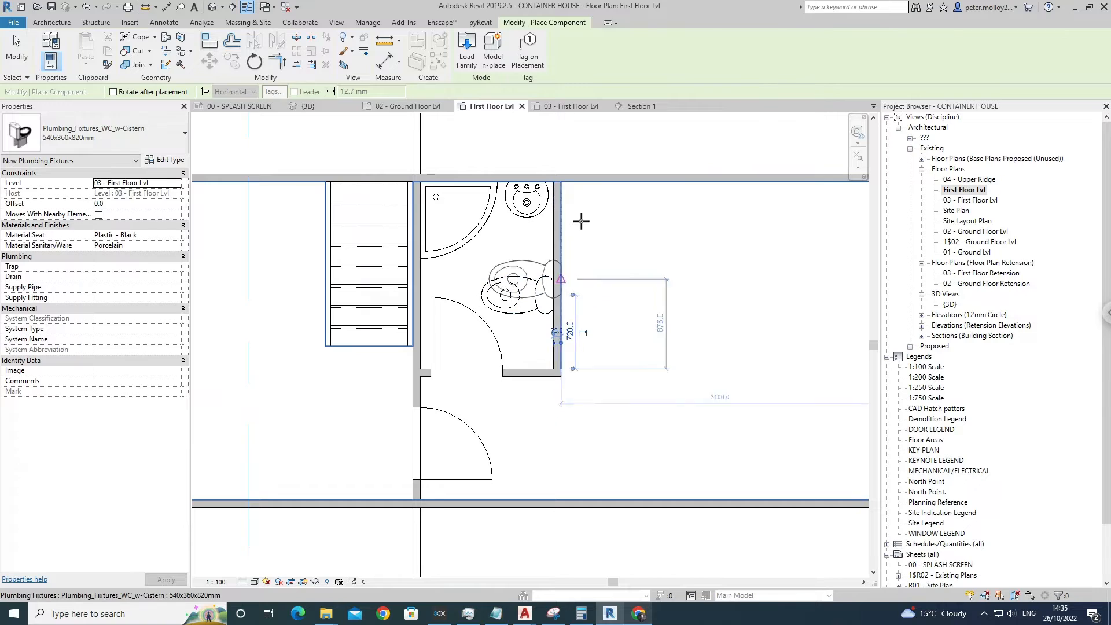
key(Escape)
key(Escape)
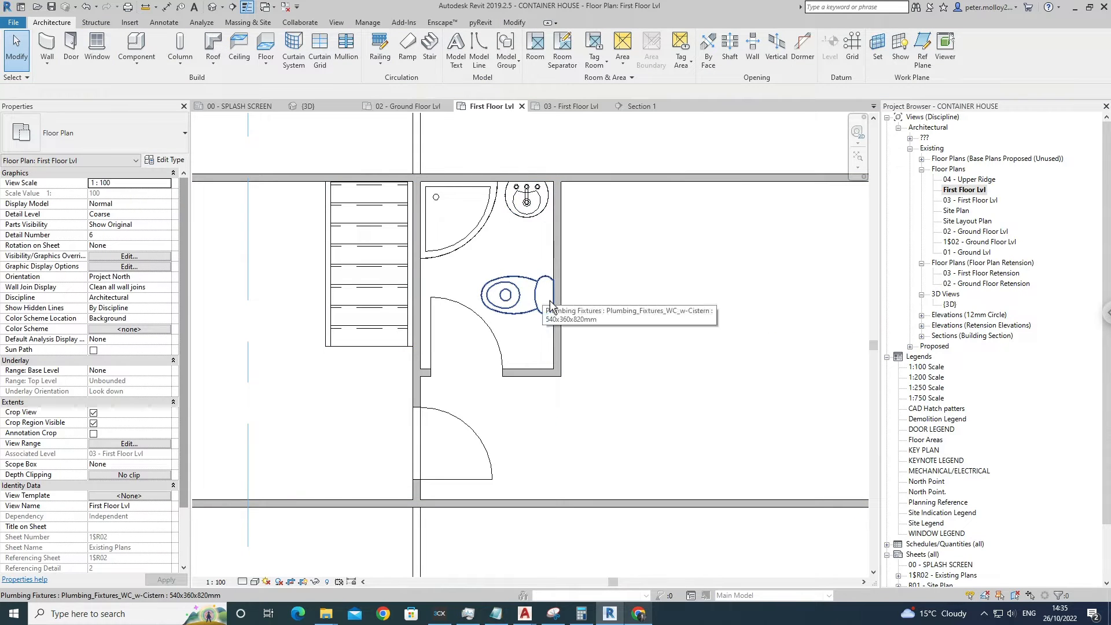
click(550, 300)
drag(550, 301, 547, 325)
key(Escape)
Set the bathroom door's offset from the stair partition to 50 mm.
scroll(466, 313, up, 2)
click(428, 398)
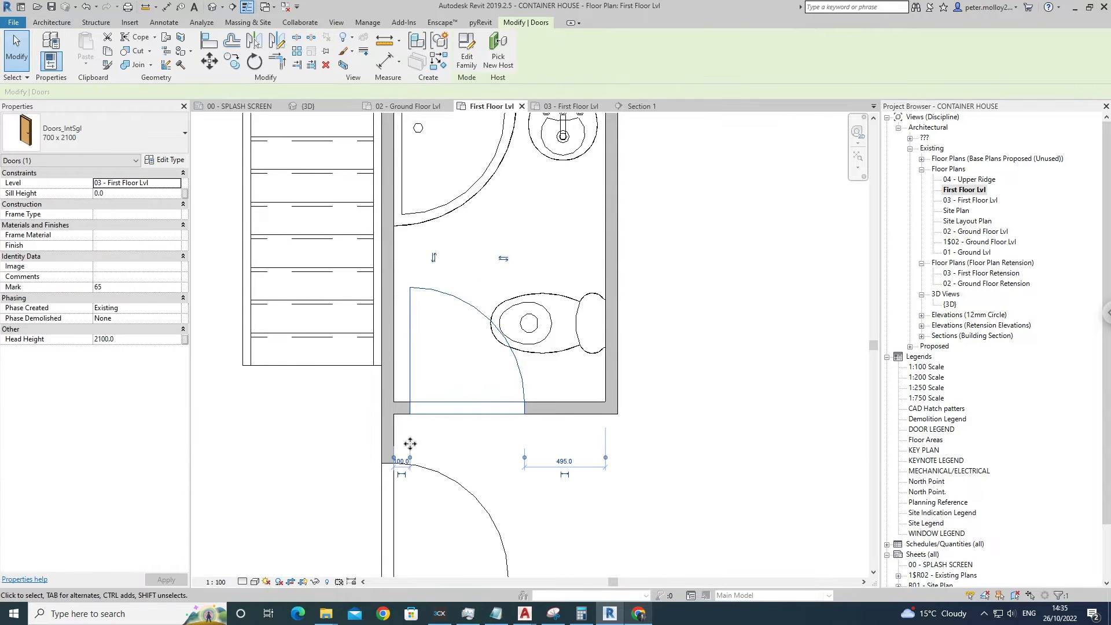
click(408, 467)
text(50)
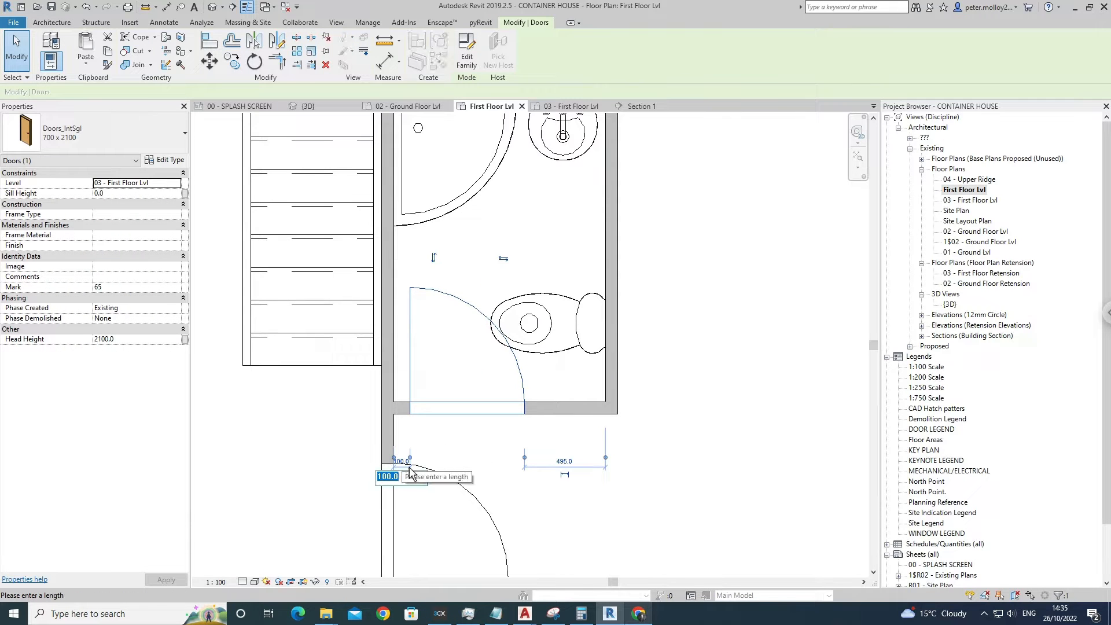
key(Return)
key(Escape)
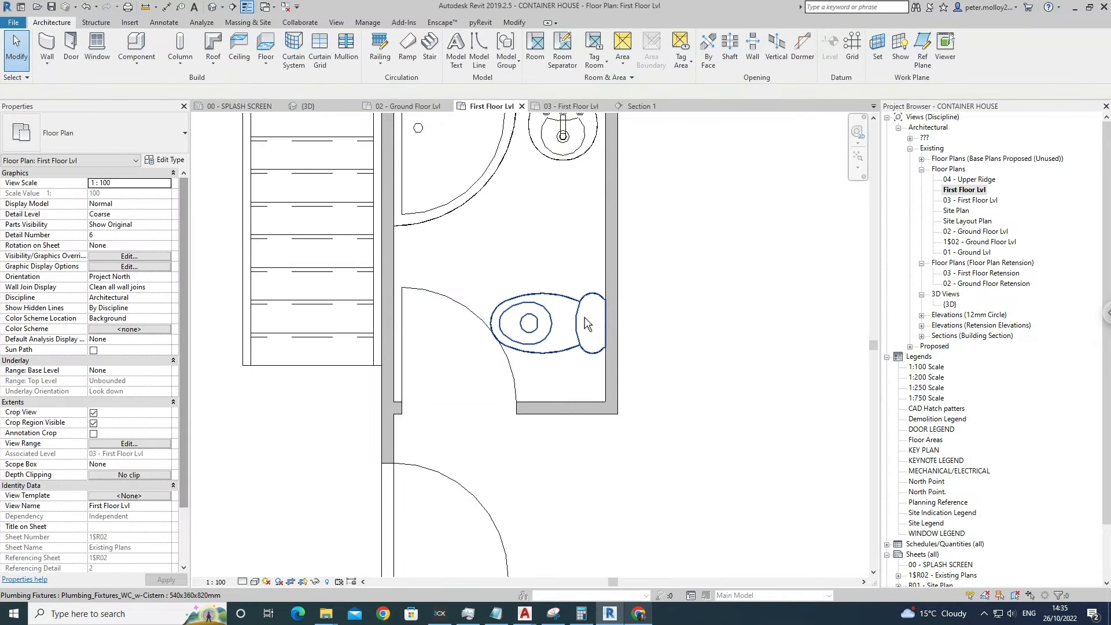
click(584, 305)
key(Escape)
Rotate the sink and move it onto the bathroom side wall opposite the shower, above the WC.
scroll(604, 376, down, 3)
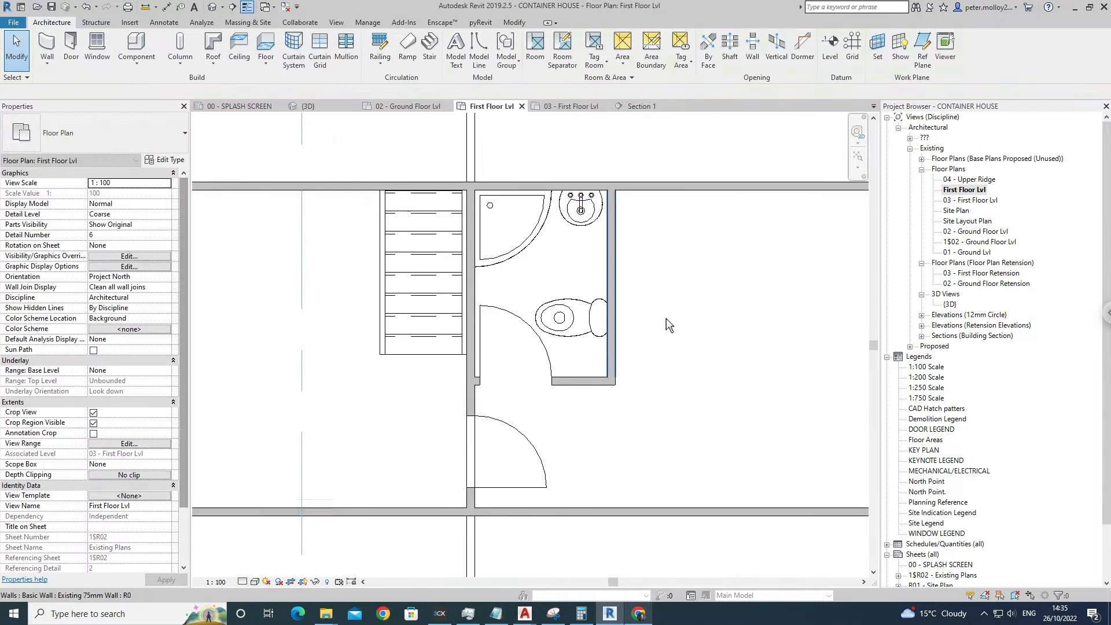
drag(598, 269, 613, 306)
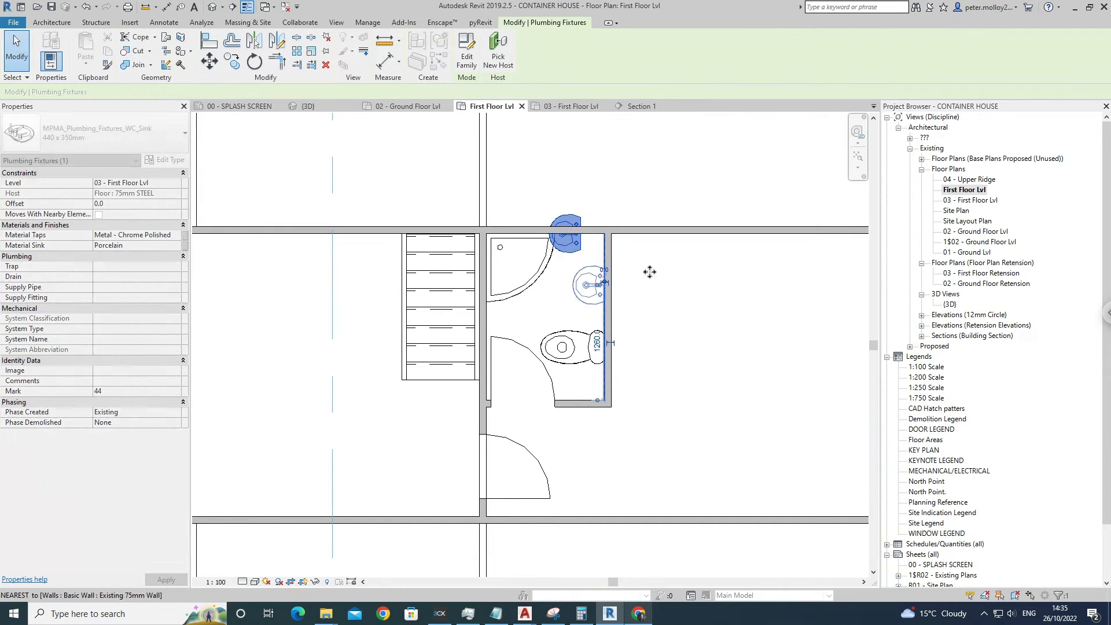
click(686, 300)
click(602, 290)
scroll(608, 306, up, 1)
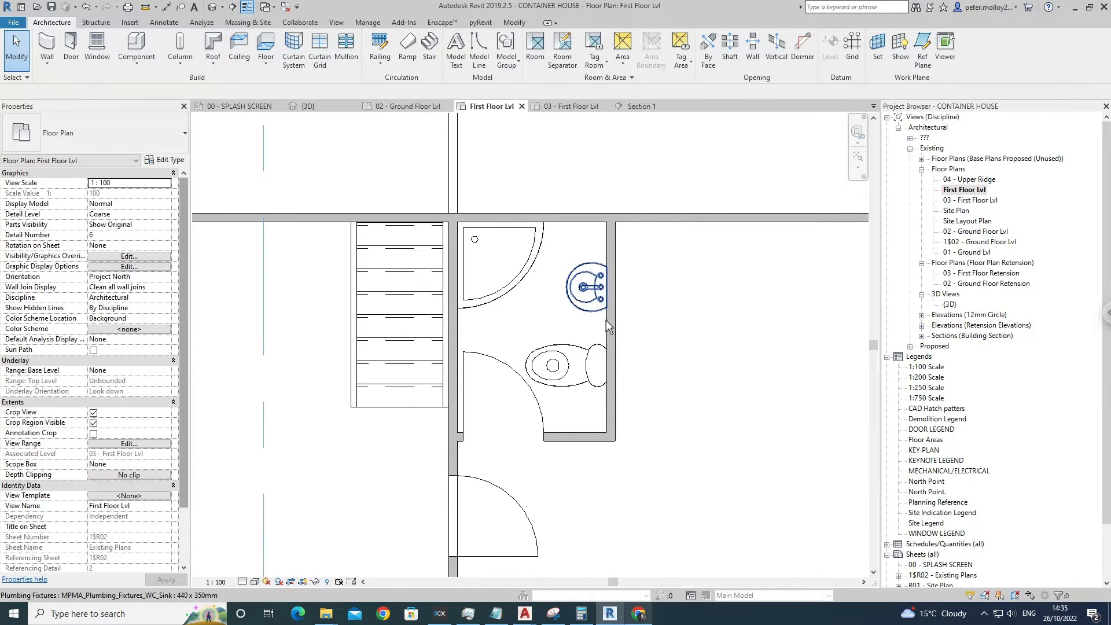
Rotate the WC and move it beside the bathroom door so its cistern backs onto the door wall.
click(593, 376)
key(space)
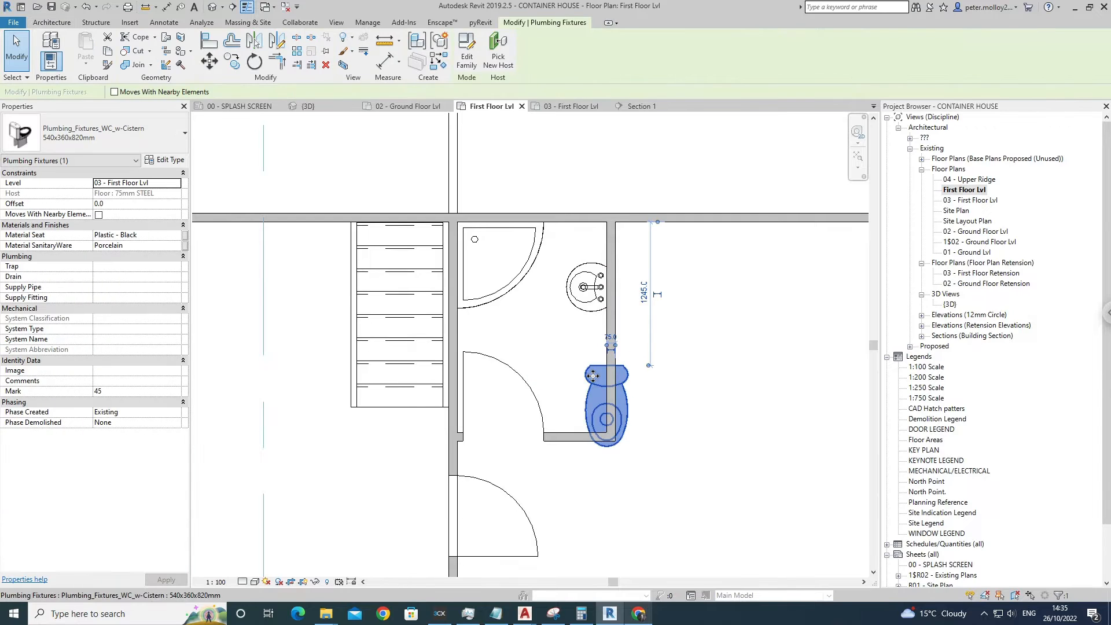
key(space)
key(space)
click(577, 392)
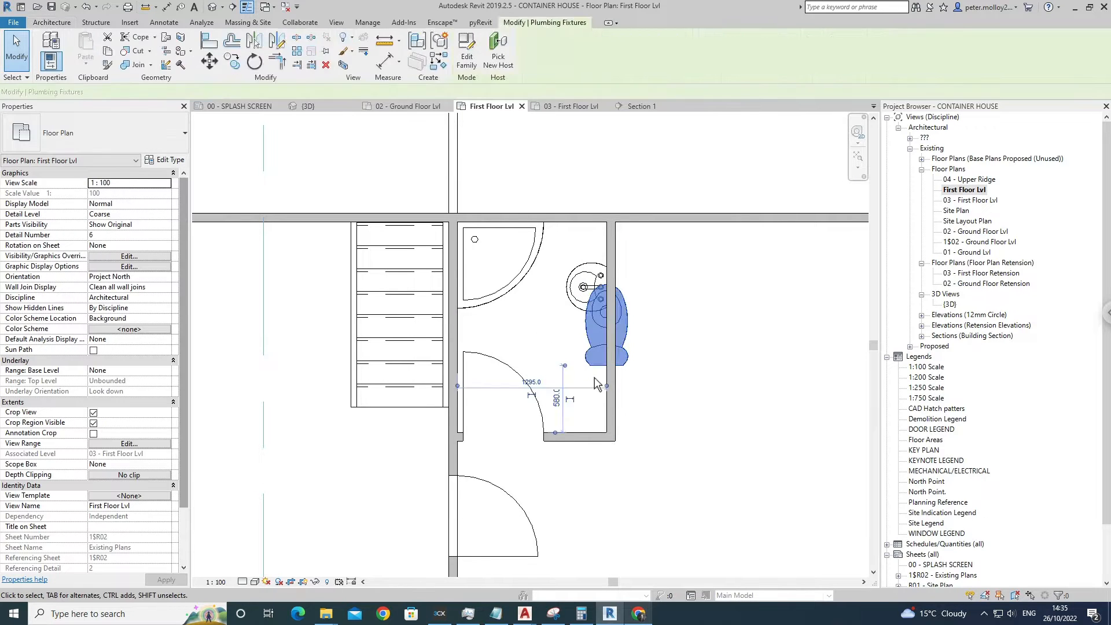
drag(602, 377, 561, 435)
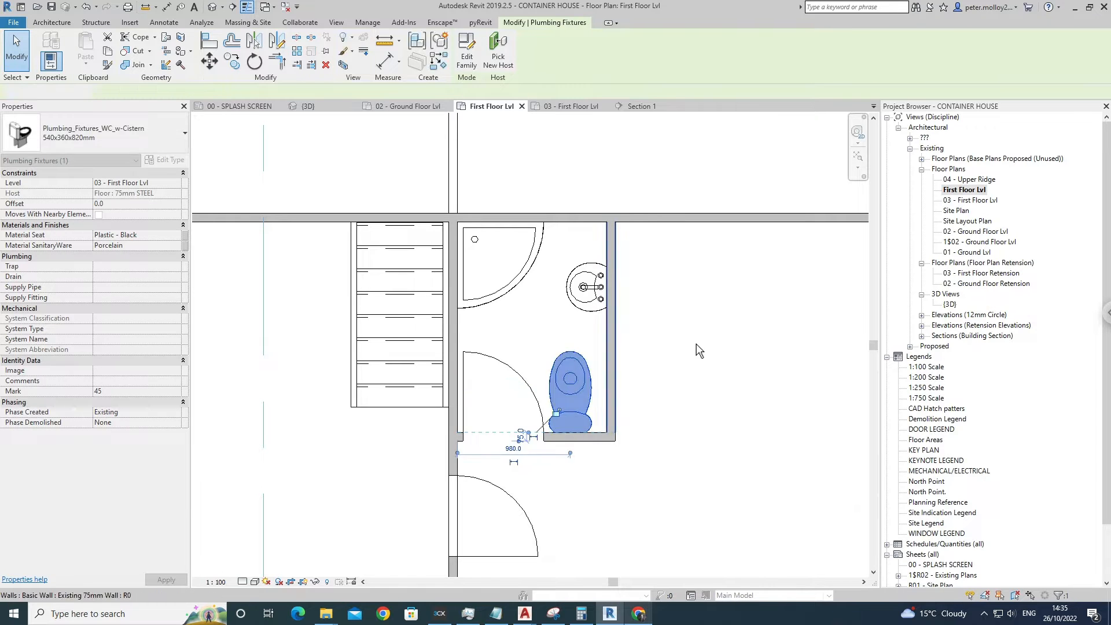
click(698, 344)
Place a Furniture_Bed_1 1346x1880x355mm-Double in the bedroom, rotated so its pillows face the end window.
middle_drag(706, 343, 663, 343)
scroll(664, 343, up, 1)
scroll(663, 343, down, 1)
scroll(634, 299, down, 3)
middle_drag(651, 285, 488, 258)
click(144, 52)
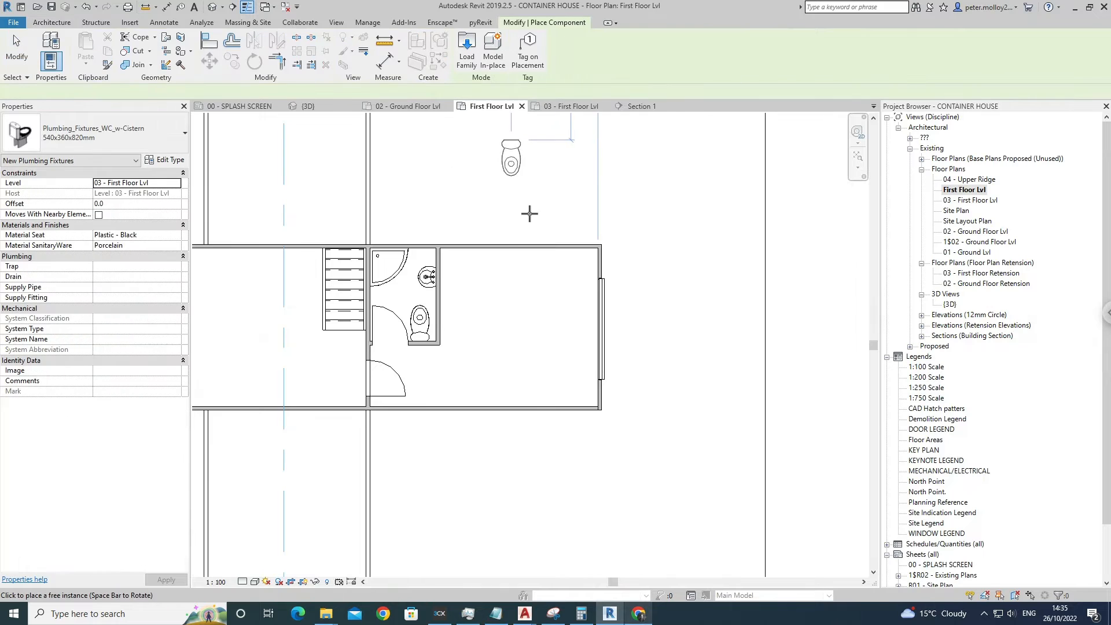
key(Escape)
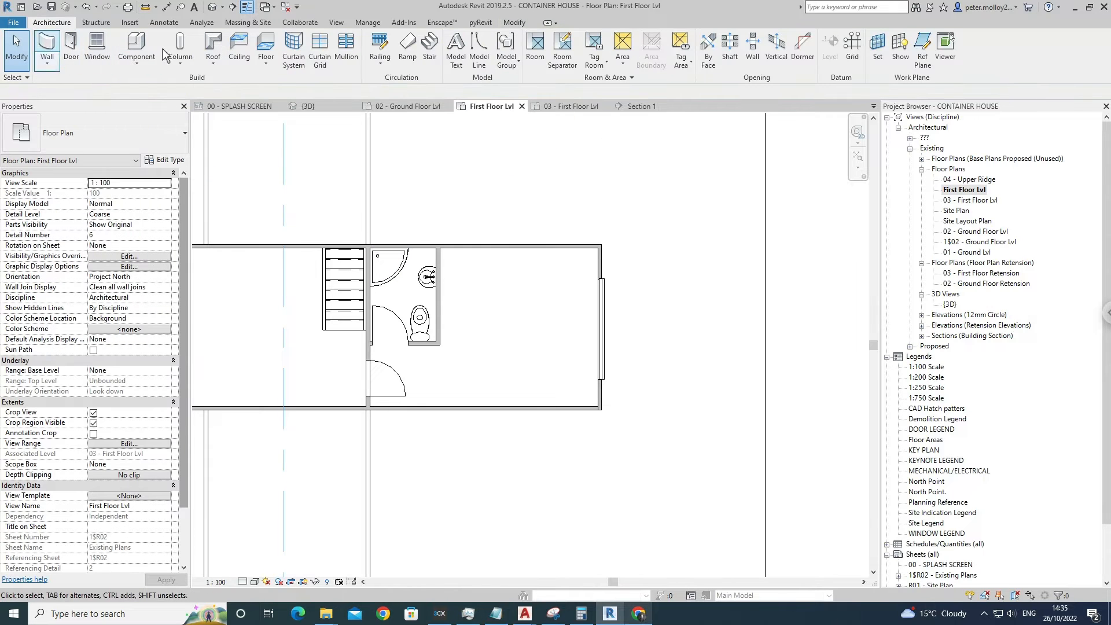
click(151, 53)
click(116, 139)
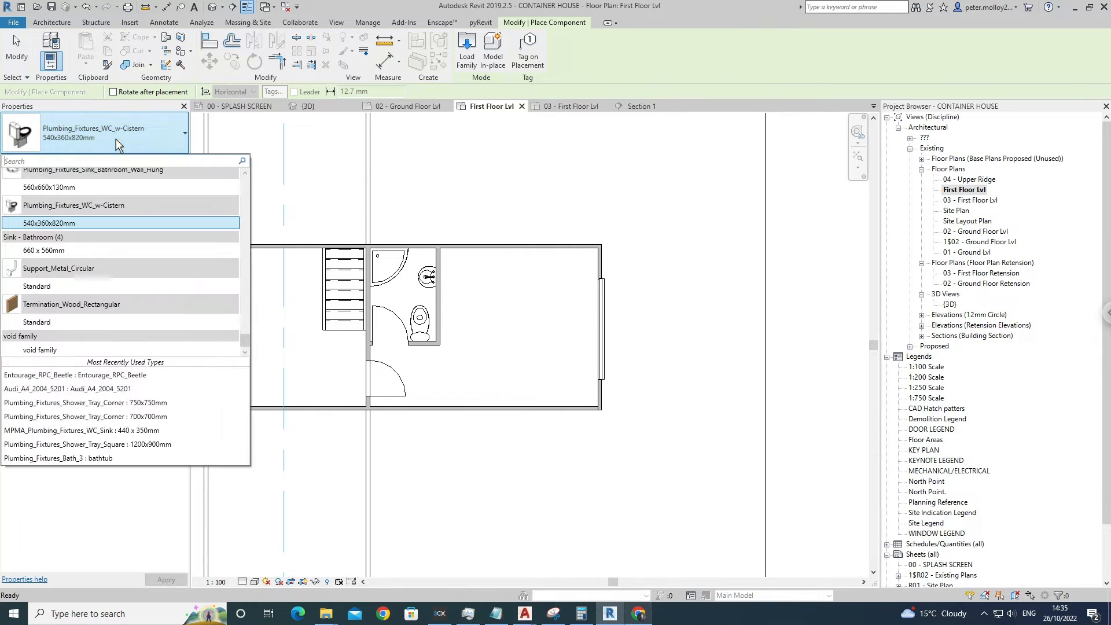
text(BED)
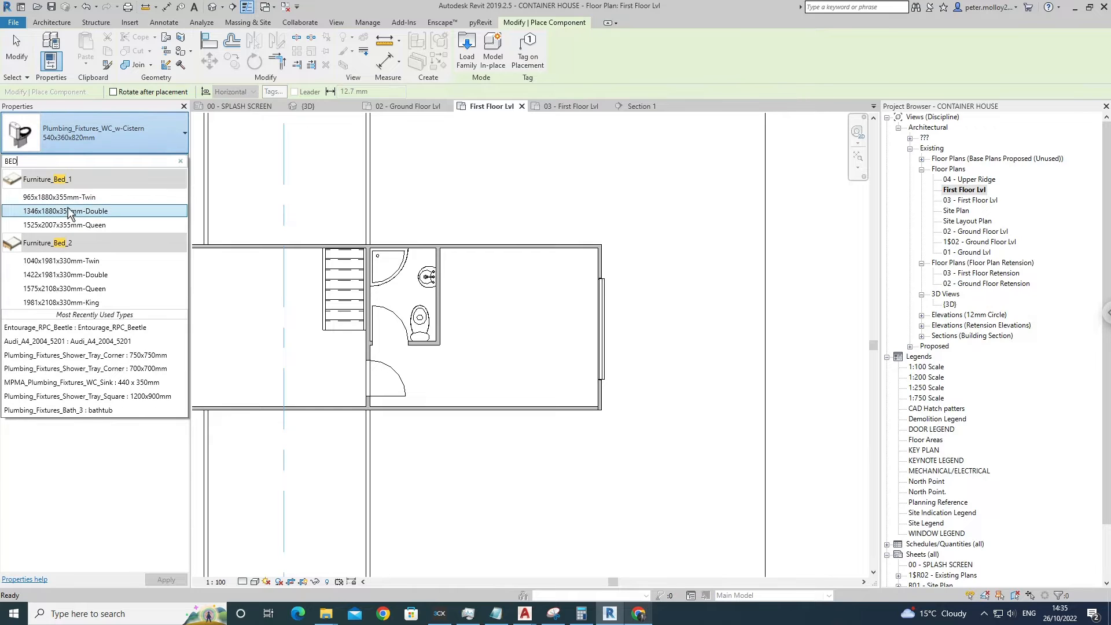
click(72, 211)
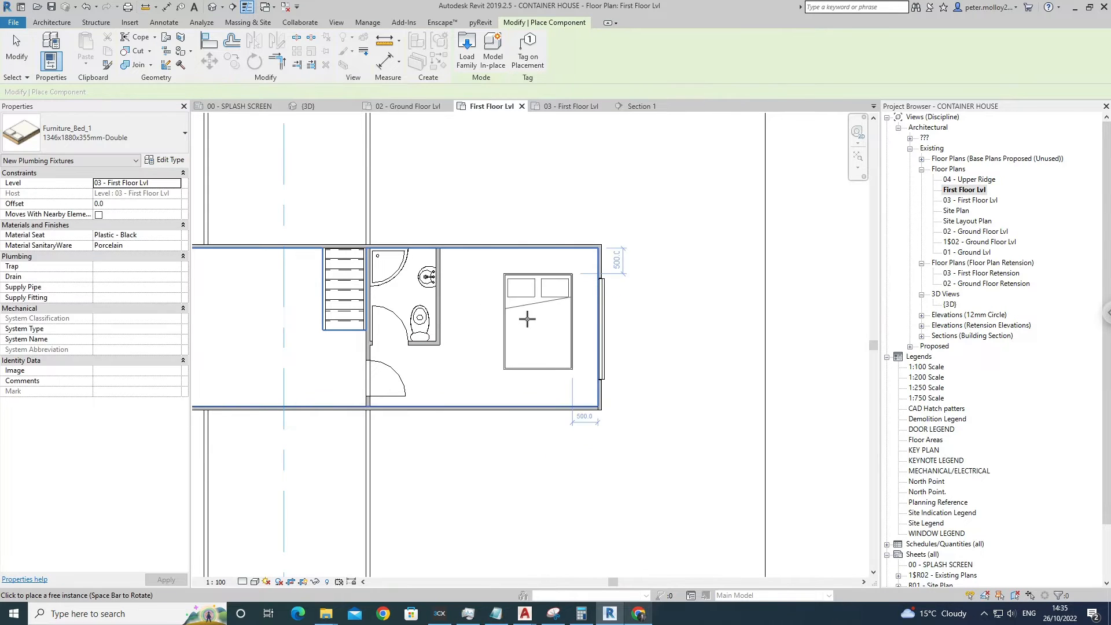
key(space)
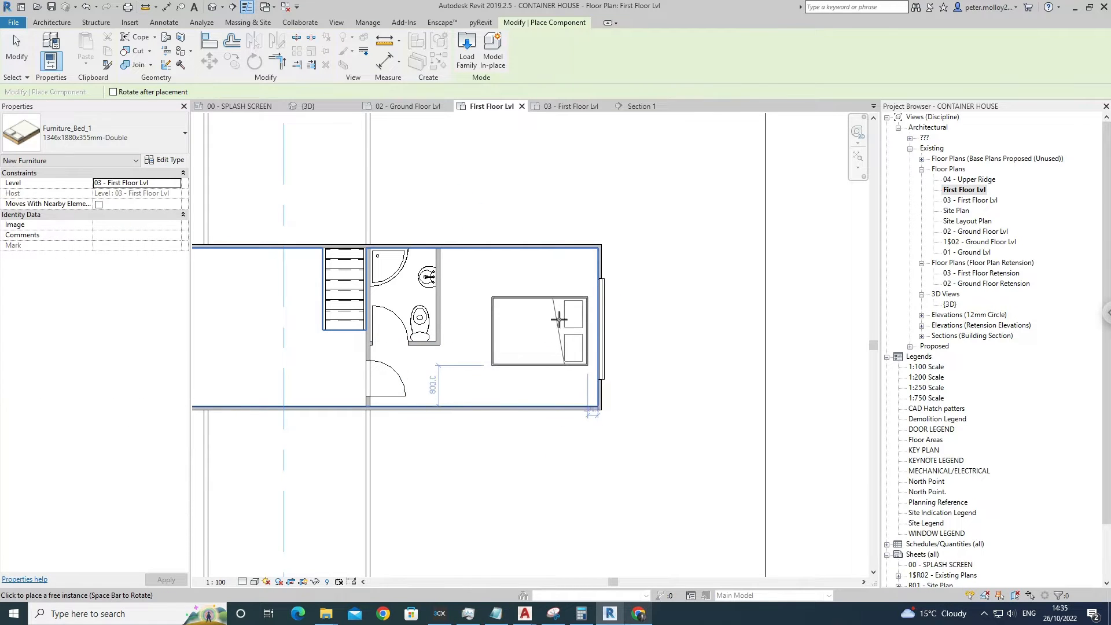
click(564, 320)
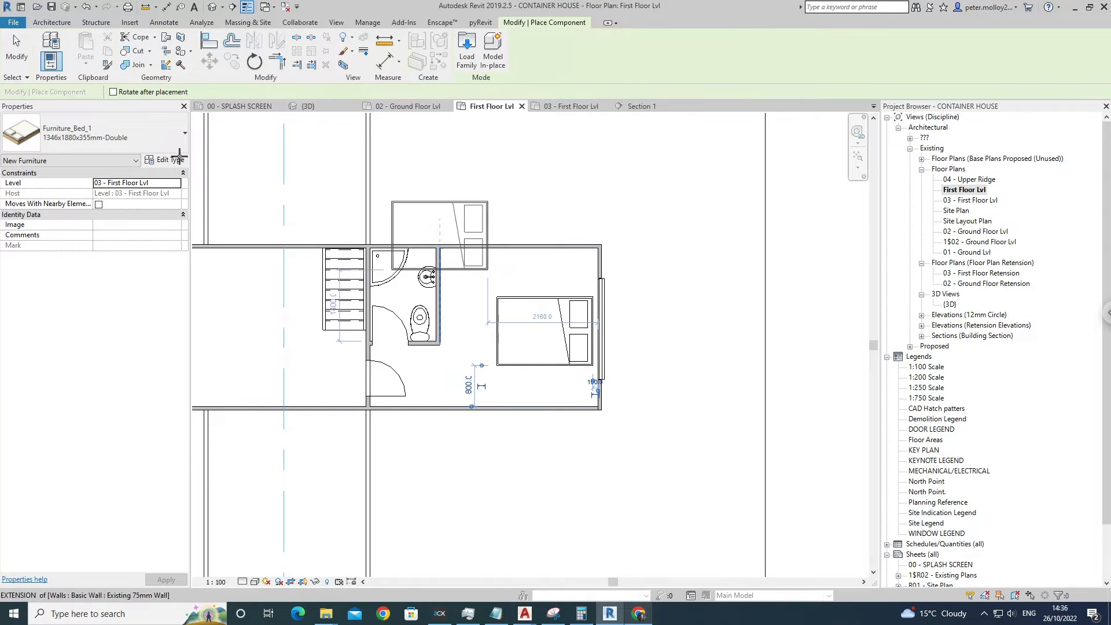
Search the loaded component types for "LOCKE" and leave component placement.
click(135, 144)
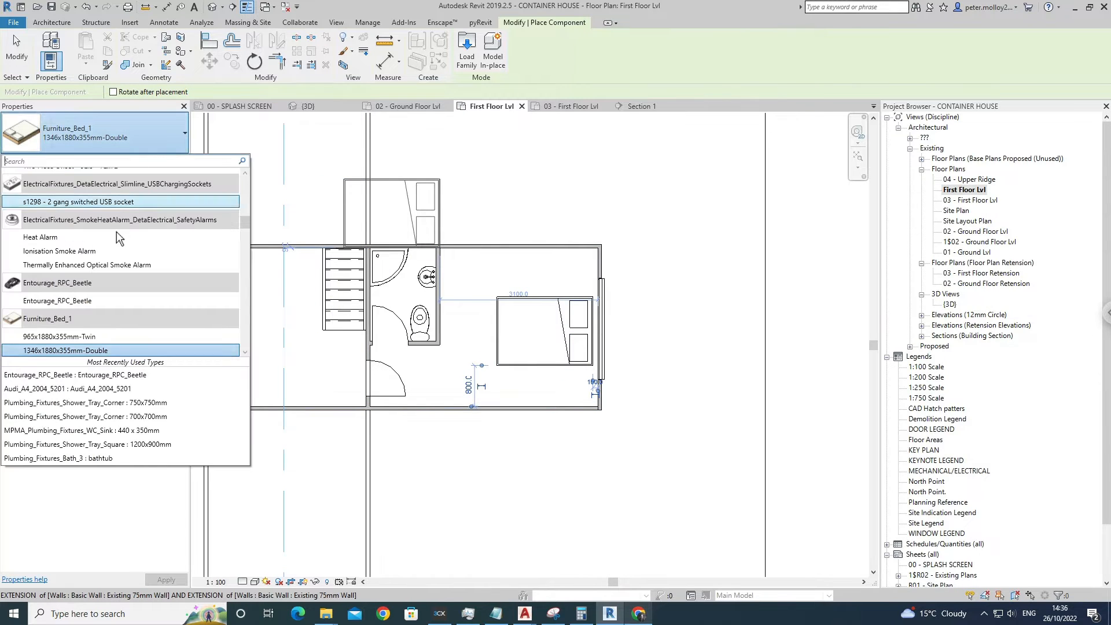
text(LOCKE)
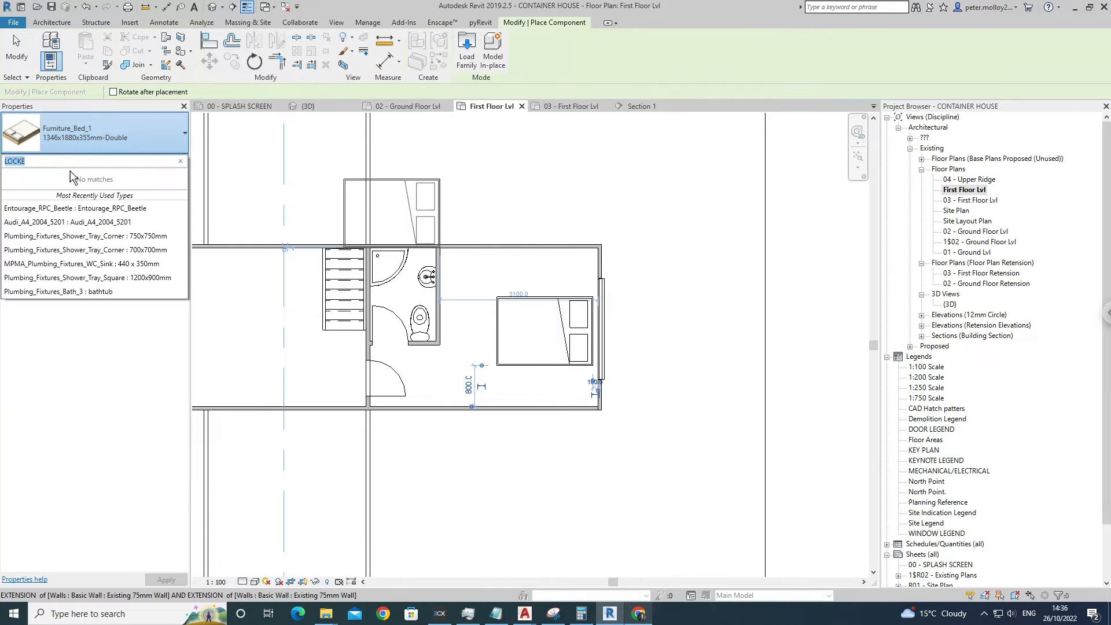
click(128, 139)
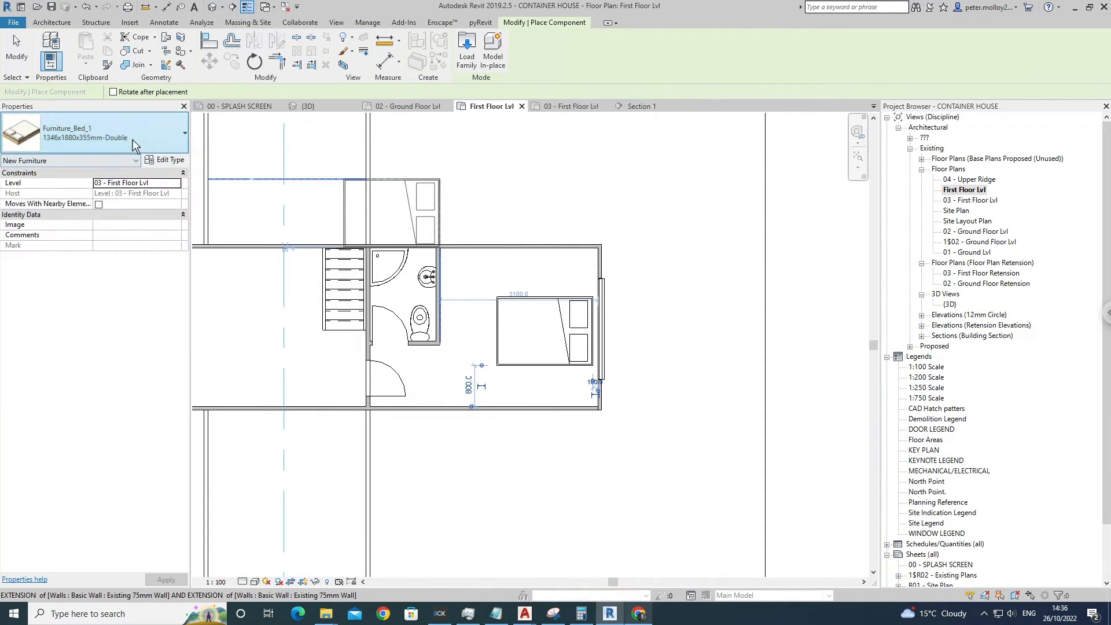
key(Escape)
key(Escape)
Browse the full list of loaded component types for further furniture without placing any.
scroll(466, 307, down, 3)
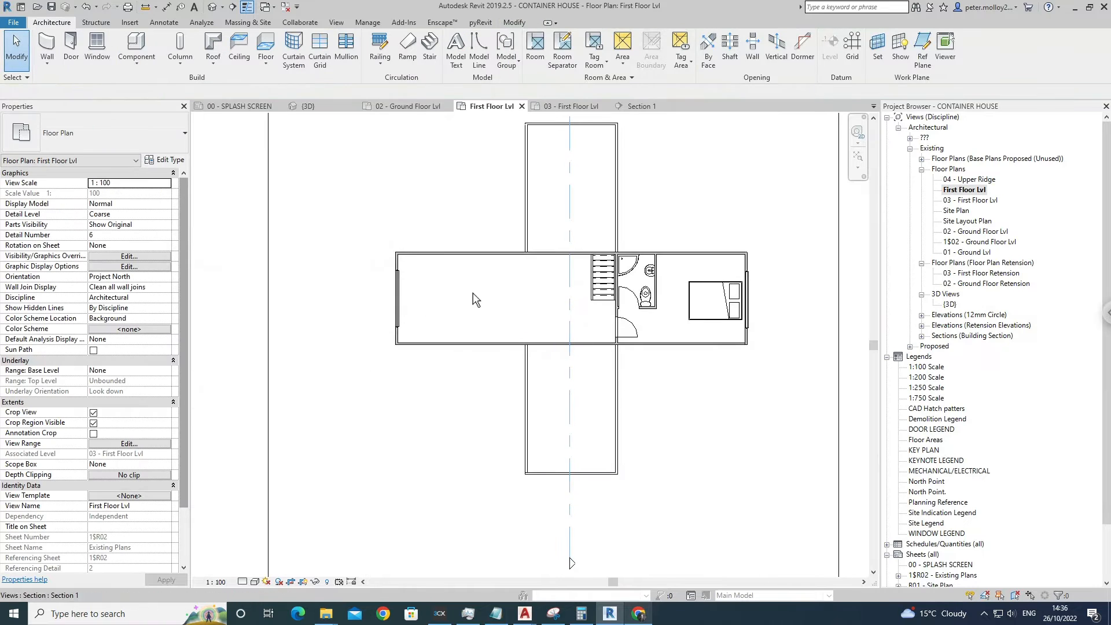
scroll(318, 185, up, 2)
click(141, 52)
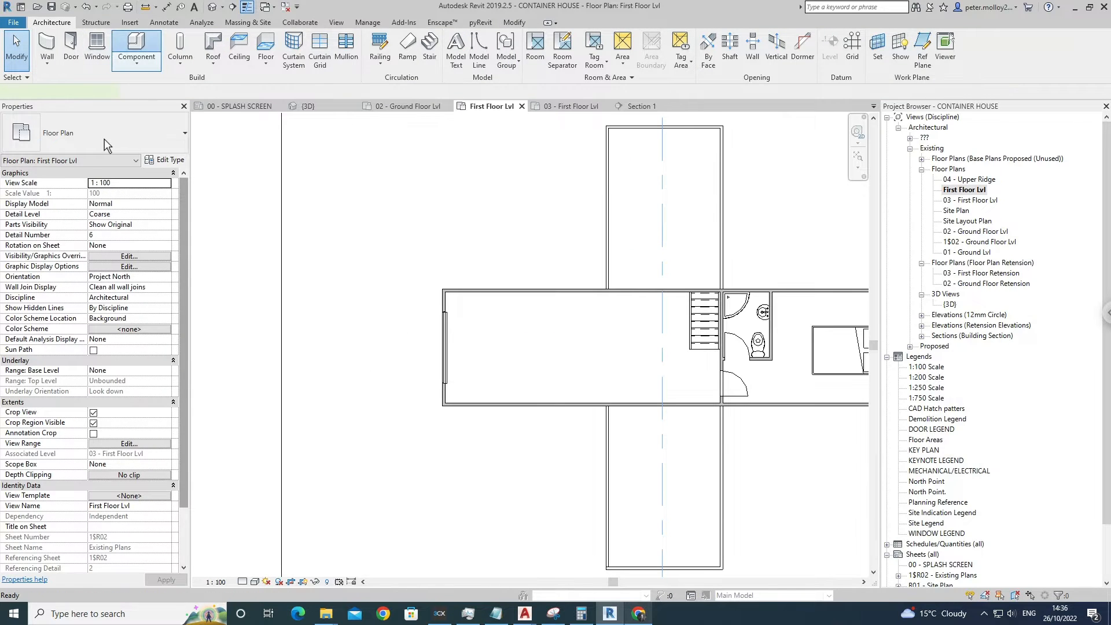
click(104, 141)
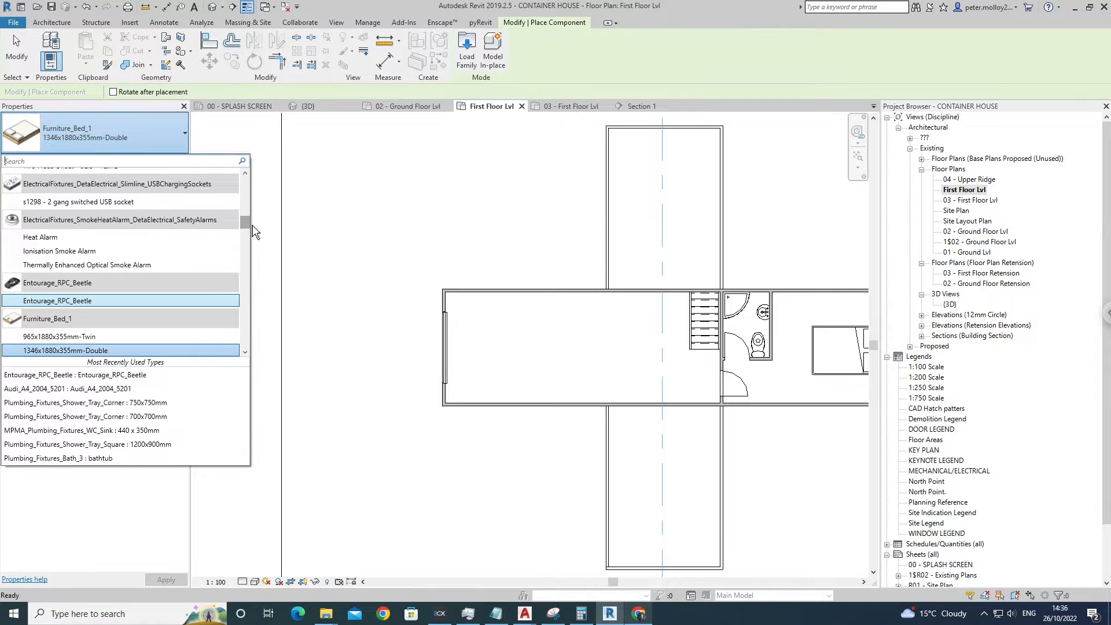
scroll(251, 214, up, 5)
drag(252, 215, 258, 352)
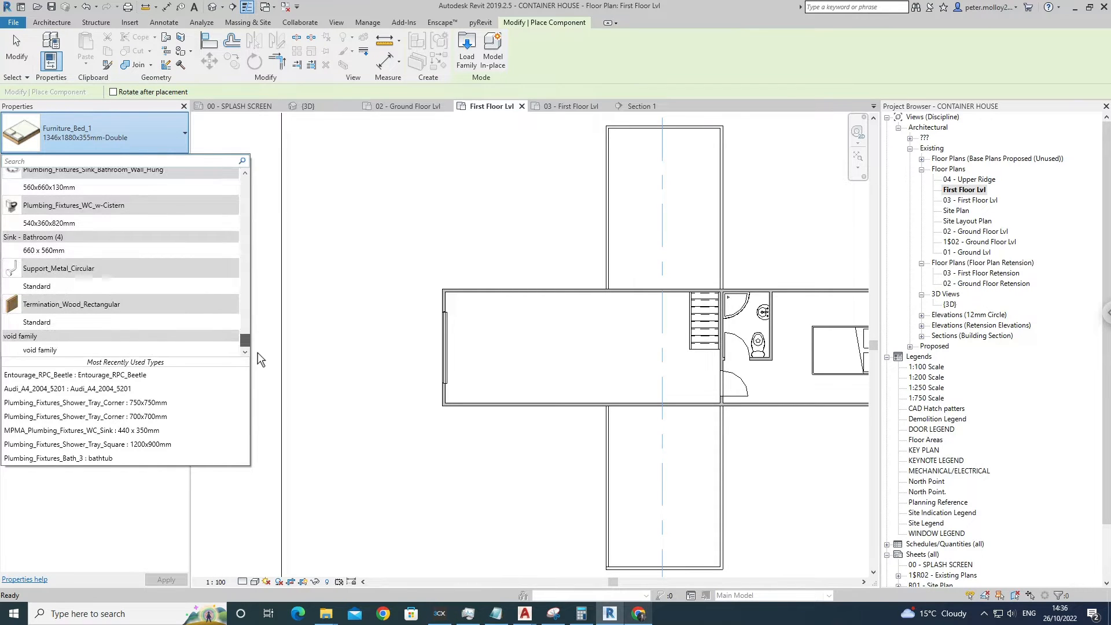
click(332, 228)
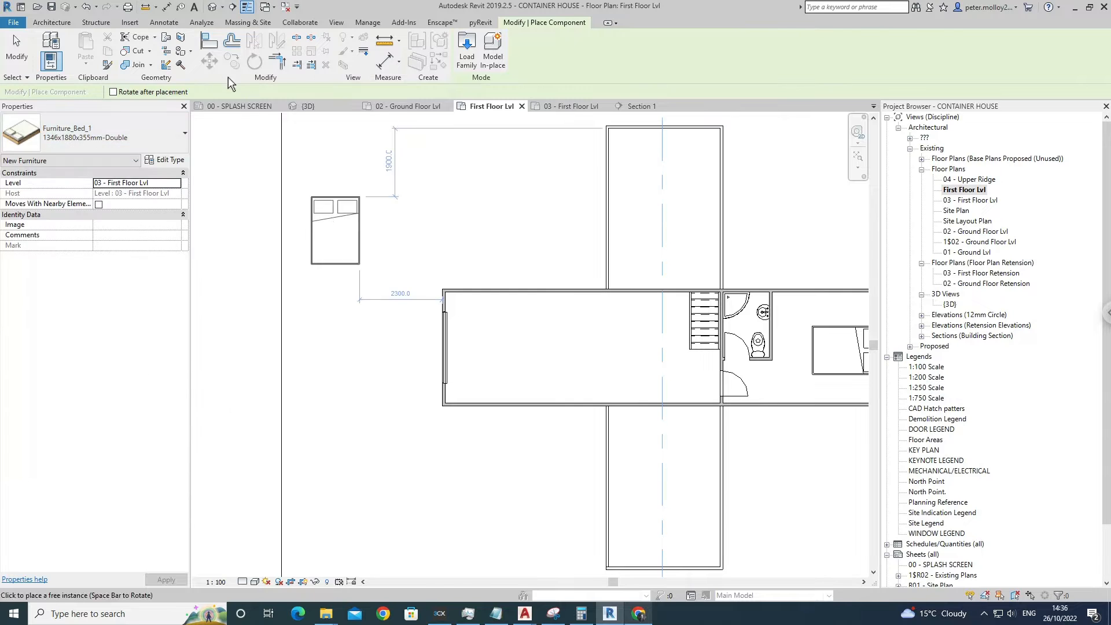
key(Escape)
Start loading a family and open the Seating folder within the Furniture folder of the UK library.
middle_drag(539, 271, 382, 267)
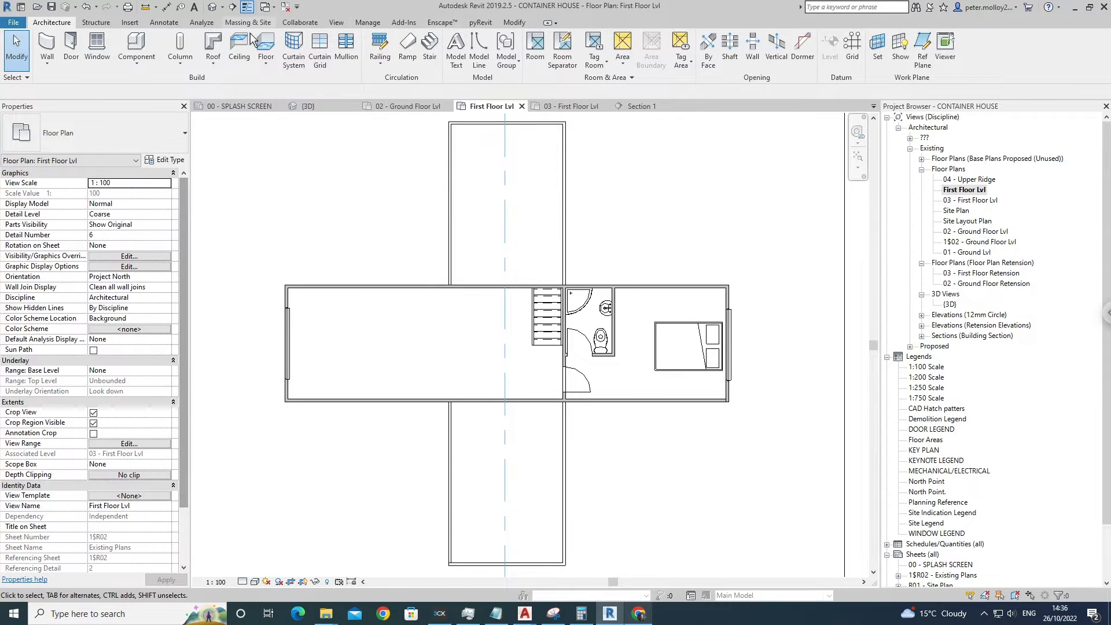
click(130, 22)
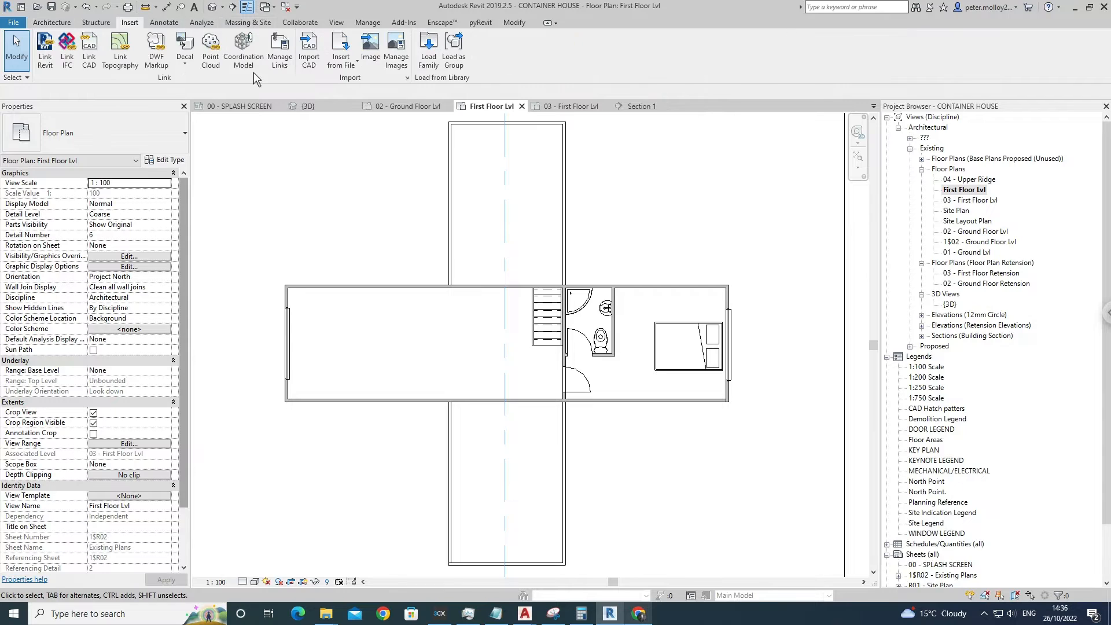
click(439, 54)
scroll(547, 213, down, 1)
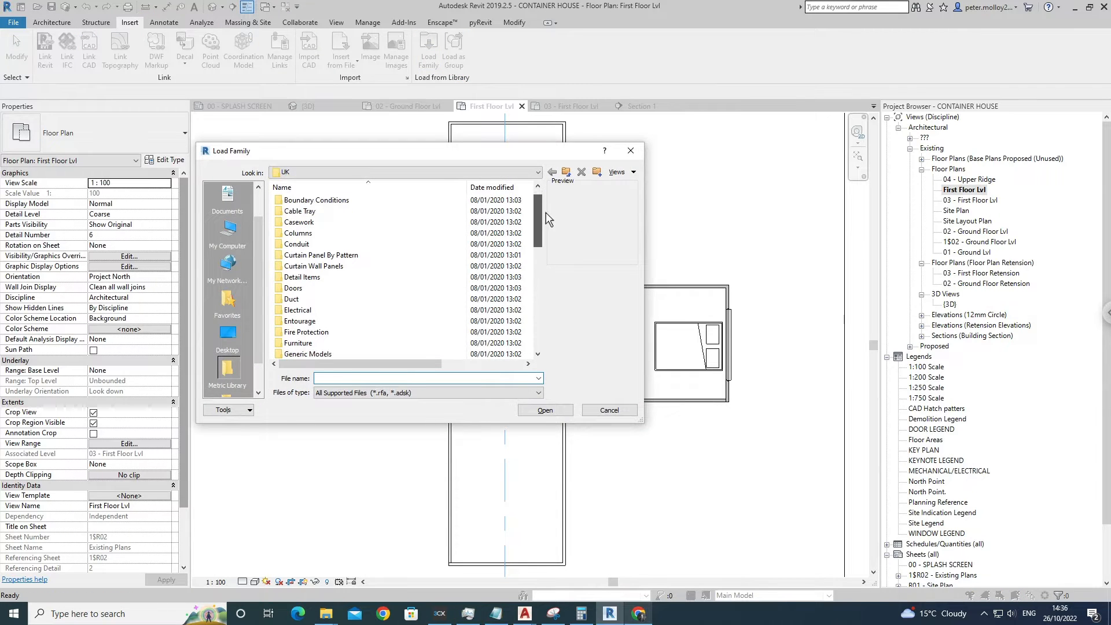
scroll(546, 218, down, 2)
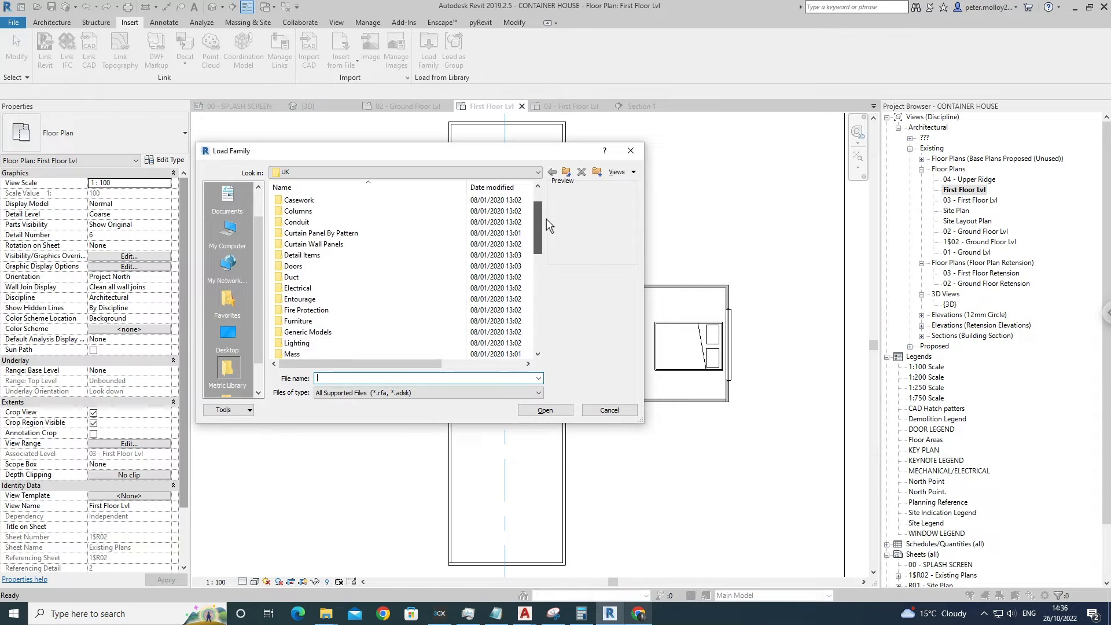
scroll(546, 223, down, 3)
double_click(322, 287)
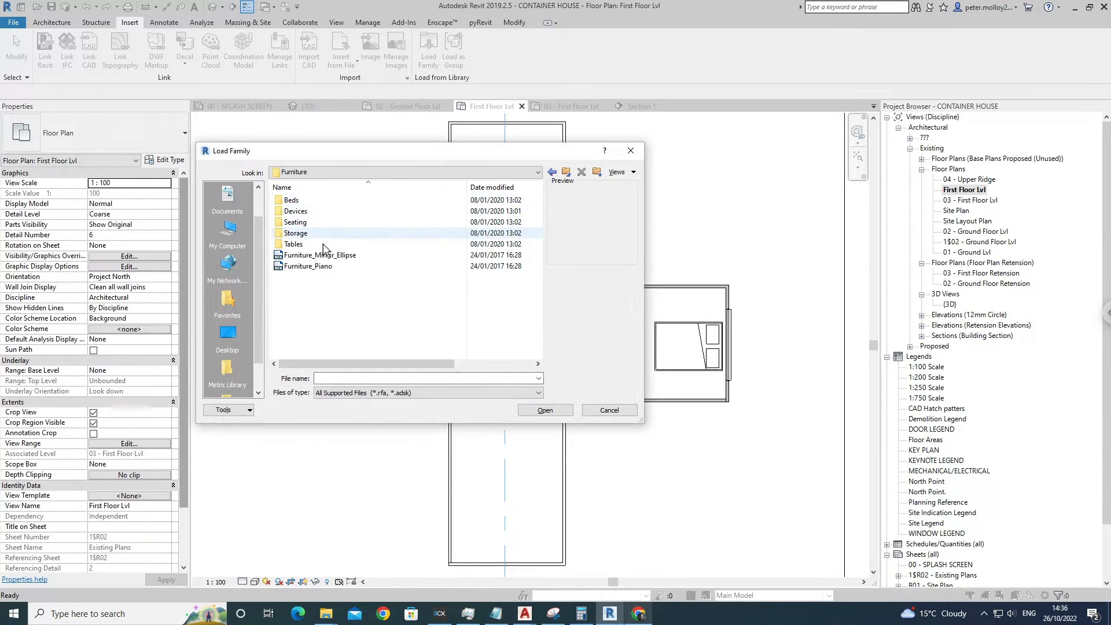
double_click(298, 222)
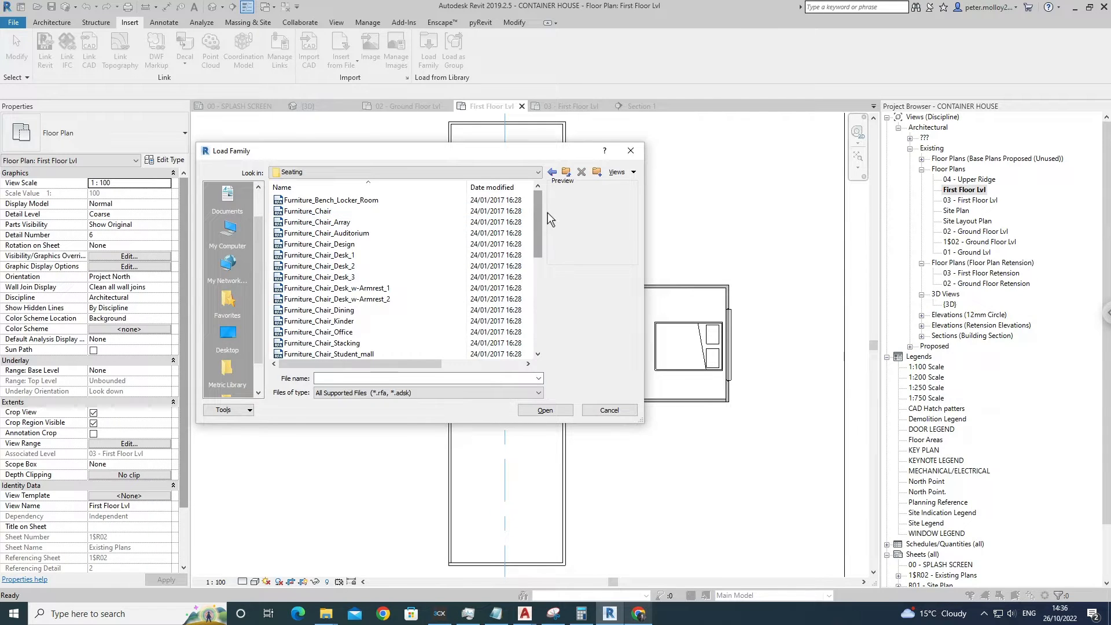
Preview the sofa and stool families in the Seating folder and load Furniture_Sofa_1 into the project.
drag(548, 213, 527, 280)
click(333, 321)
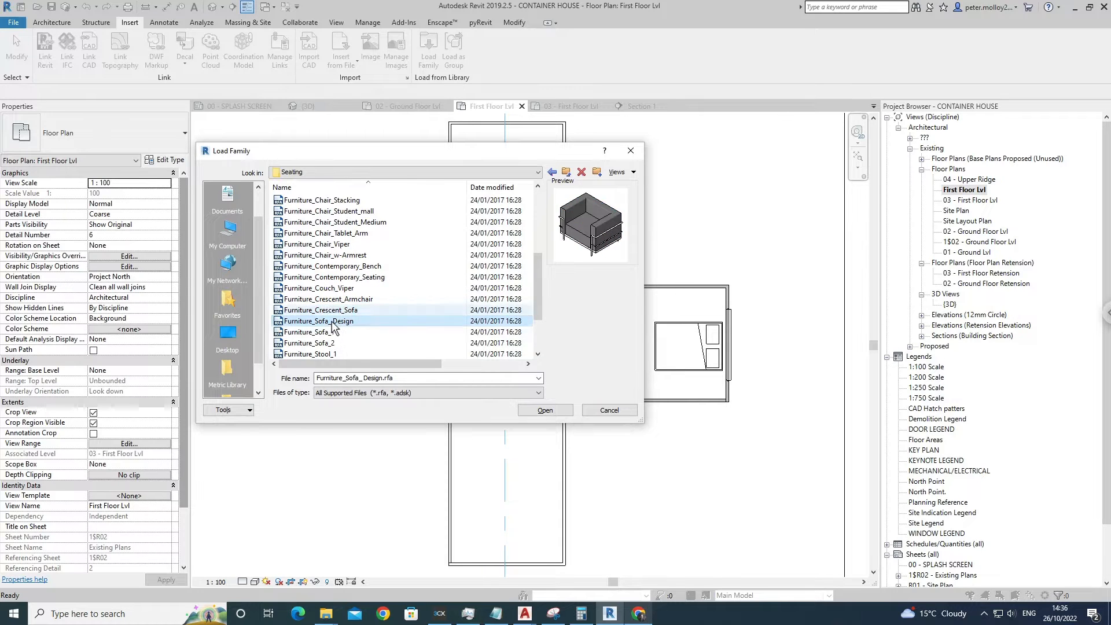
click(330, 333)
click(328, 344)
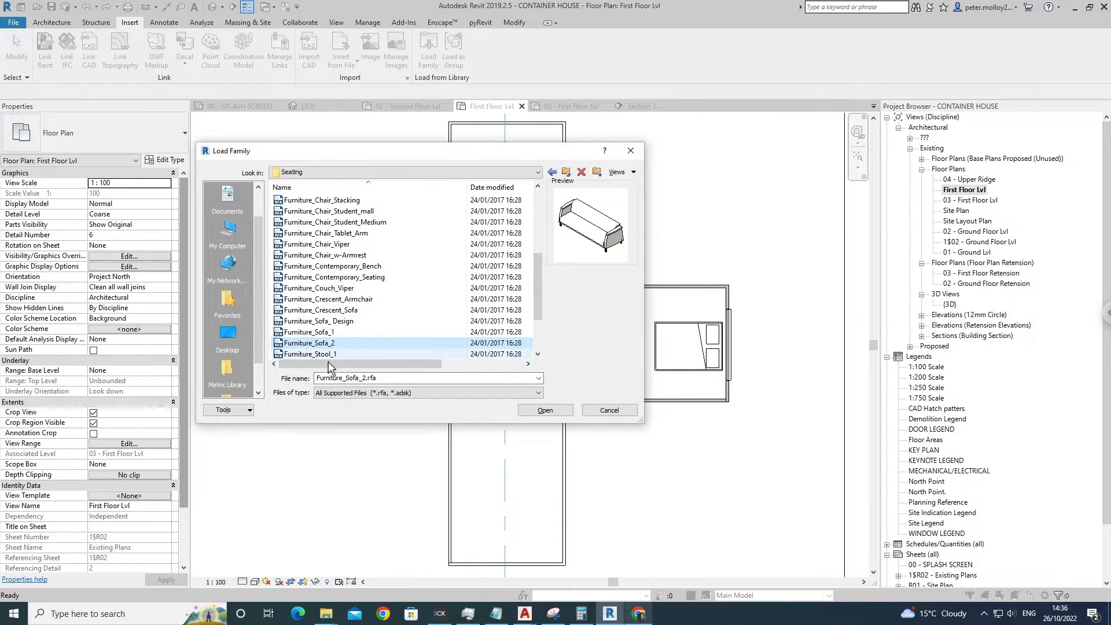
click(329, 354)
scroll(333, 324, down, 2)
click(335, 300)
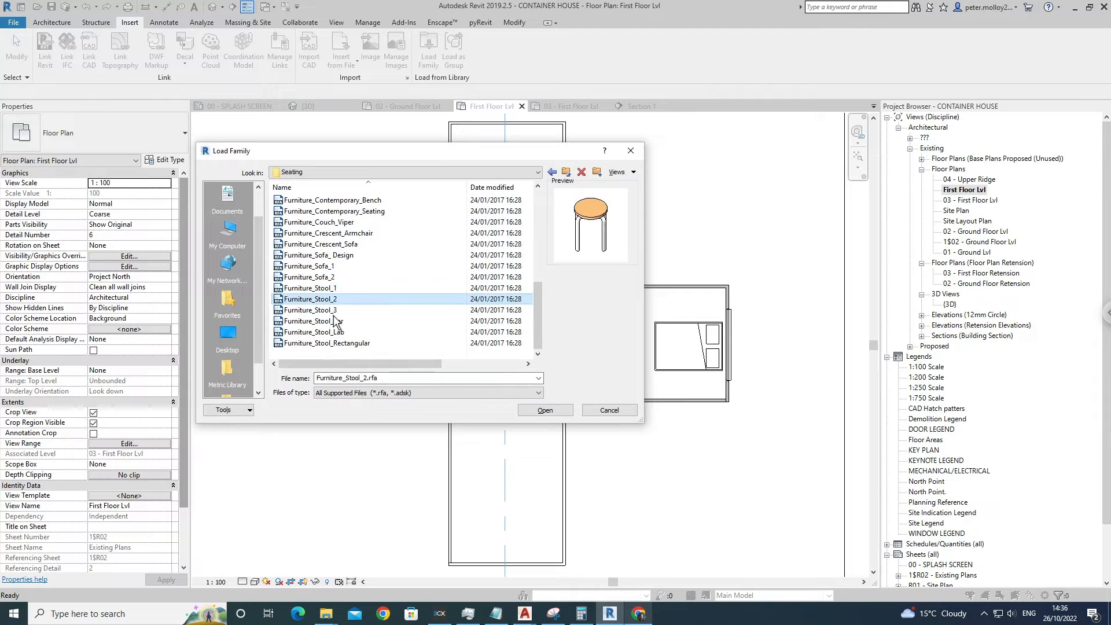
click(333, 313)
click(334, 299)
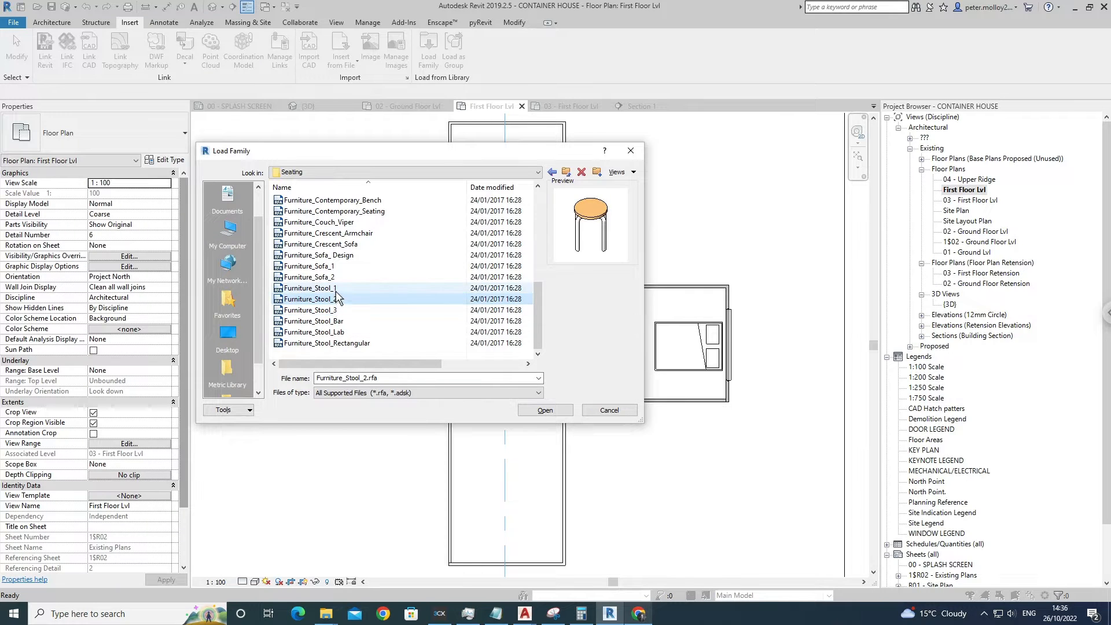
click(335, 288)
click(334, 277)
click(335, 266)
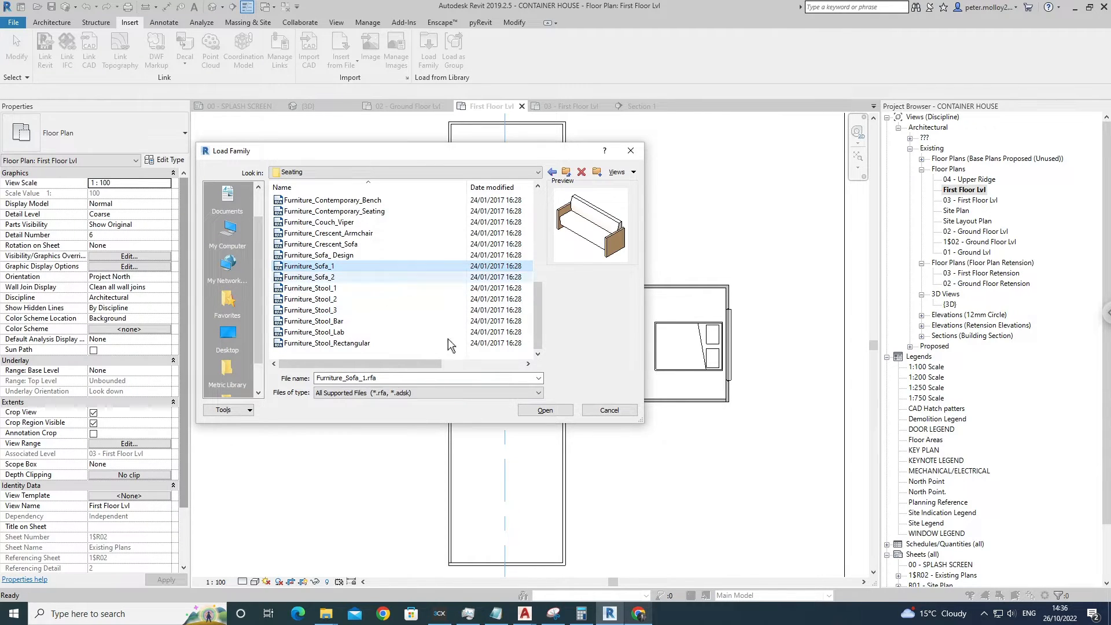
click(544, 411)
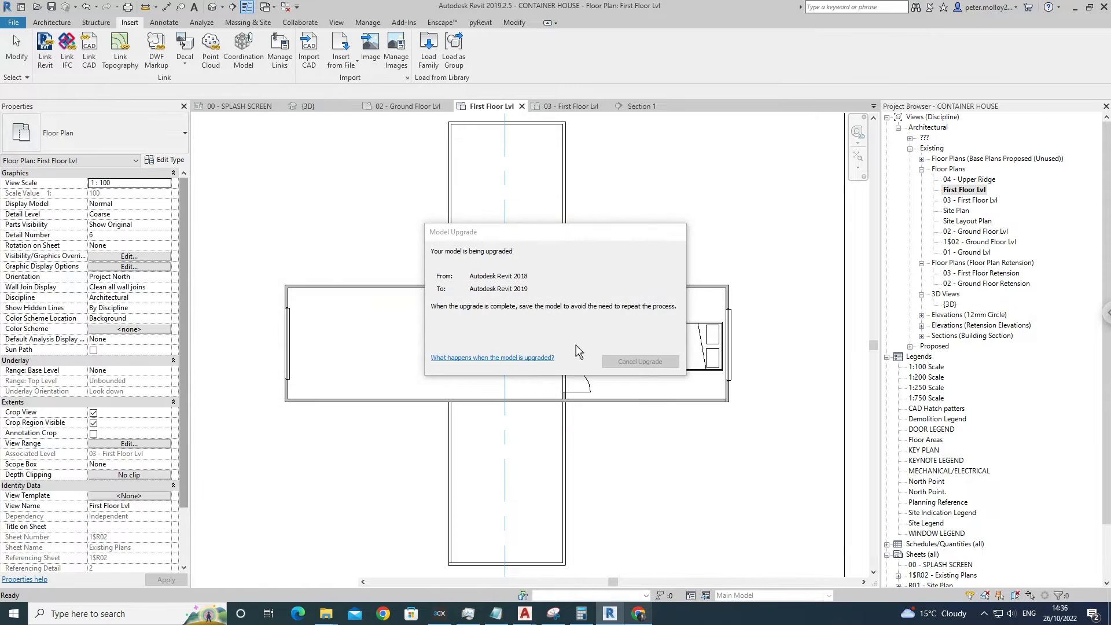
Place a Furniture_Sofa_1 1830x660x380mm crosswise in the living area, rotated to face the end window.
click(51, 22)
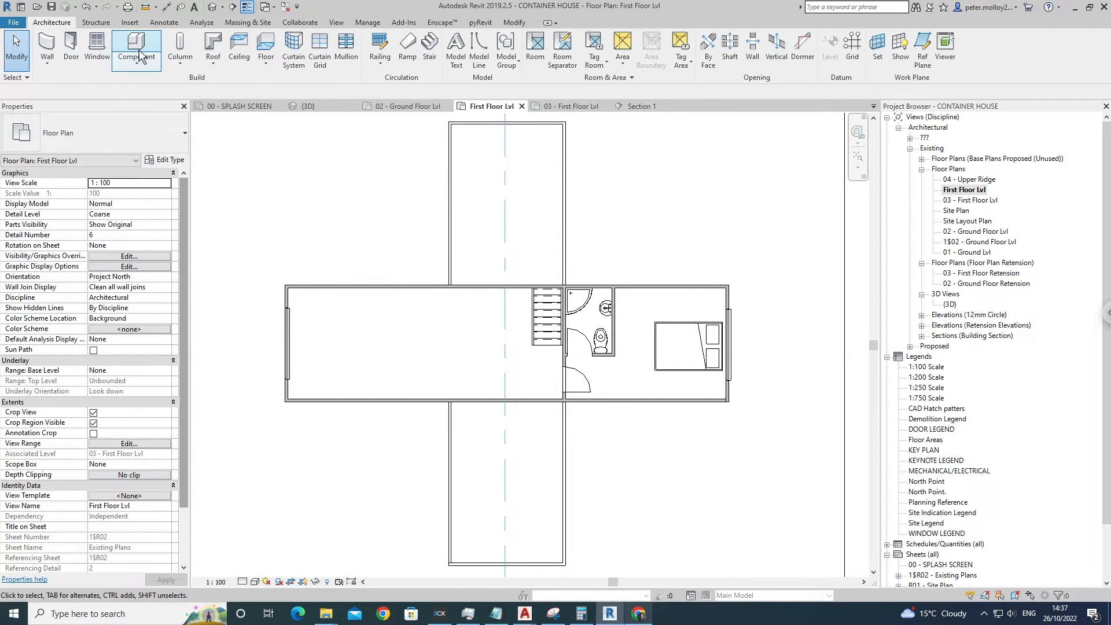
click(134, 45)
key(space)
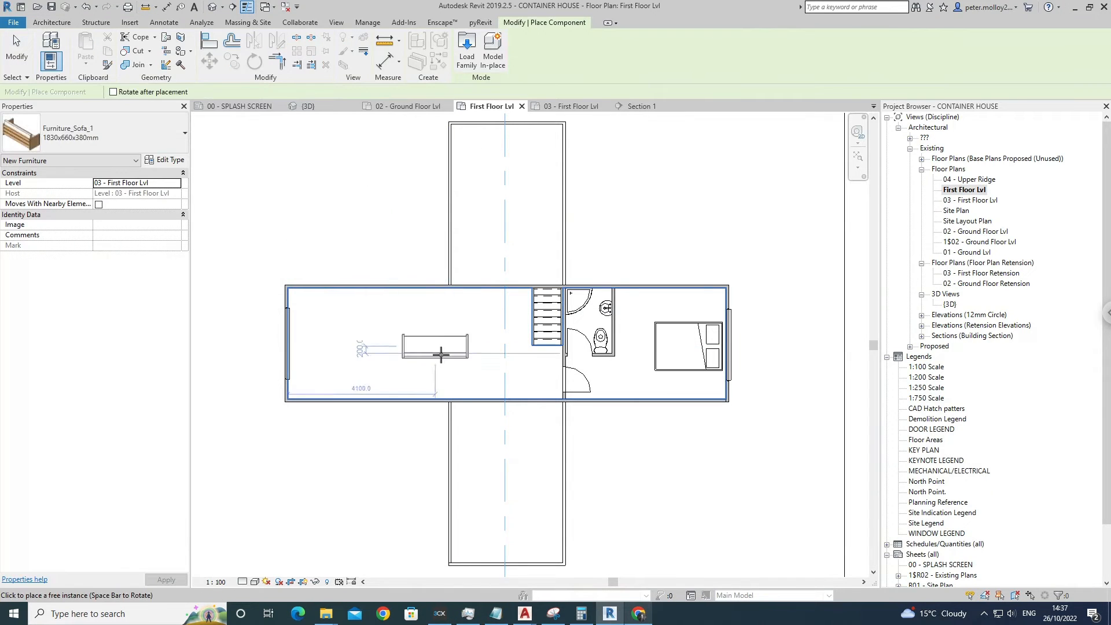
key(space)
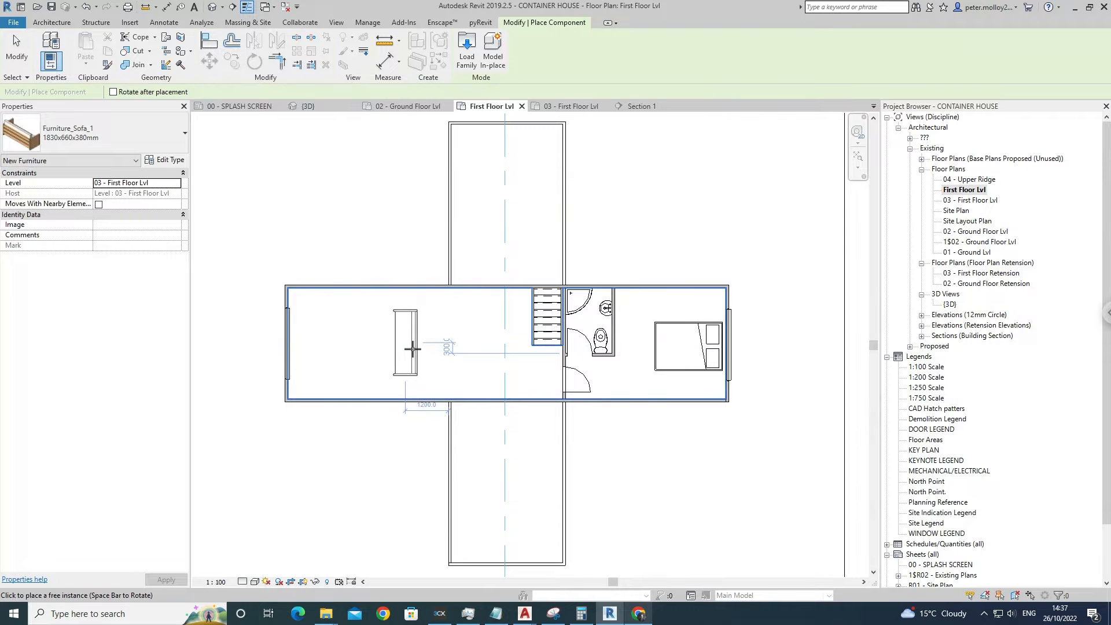
scroll(412, 348, up, 2)
click(411, 348)
Place a second Furniture_Sofa_1 lengthwise against the lower long wall near the end window and finish placement.
key(space)
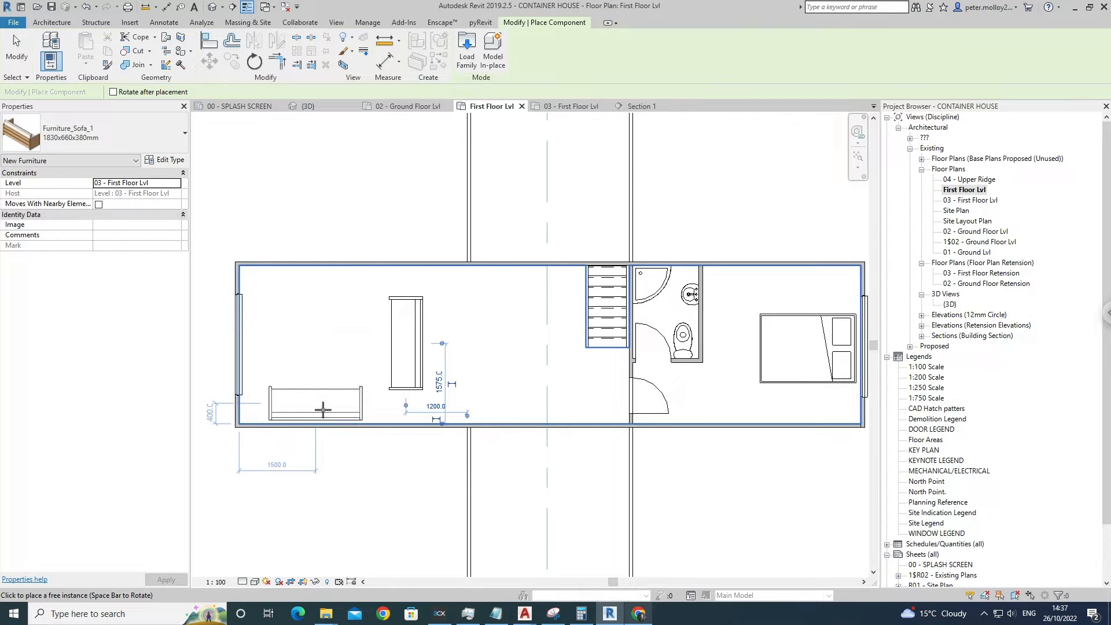
click(323, 407)
key(Escape)
key(Escape)
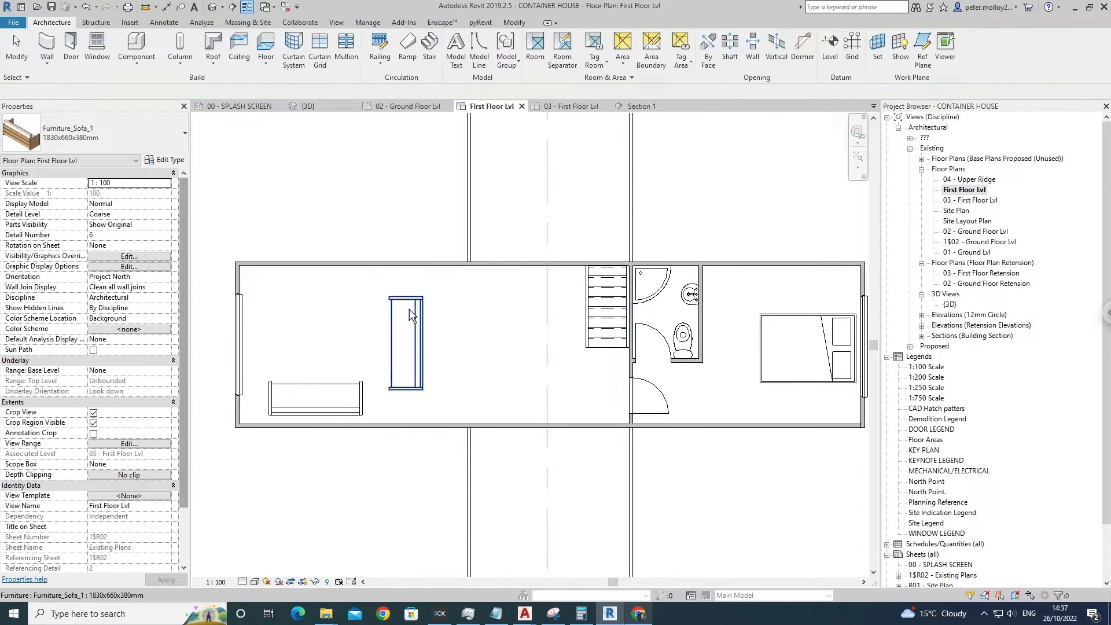
scroll(403, 359, up, 2)
click(407, 281)
key(Escape)
scroll(530, 332, down, 3)
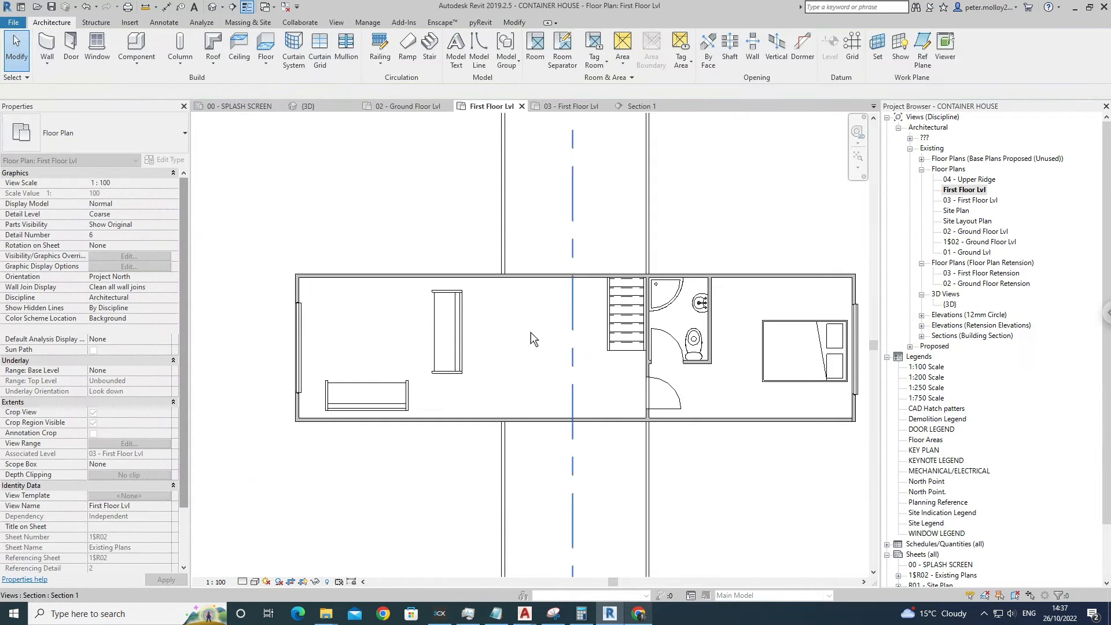
Place a Furniture_Table_Dining_w-Chairs_Rectangular 2000x1000x750mm_w-4_Seats crosswise between the sofa and the stair, rotated a quarter turn.
click(136, 46)
click(106, 143)
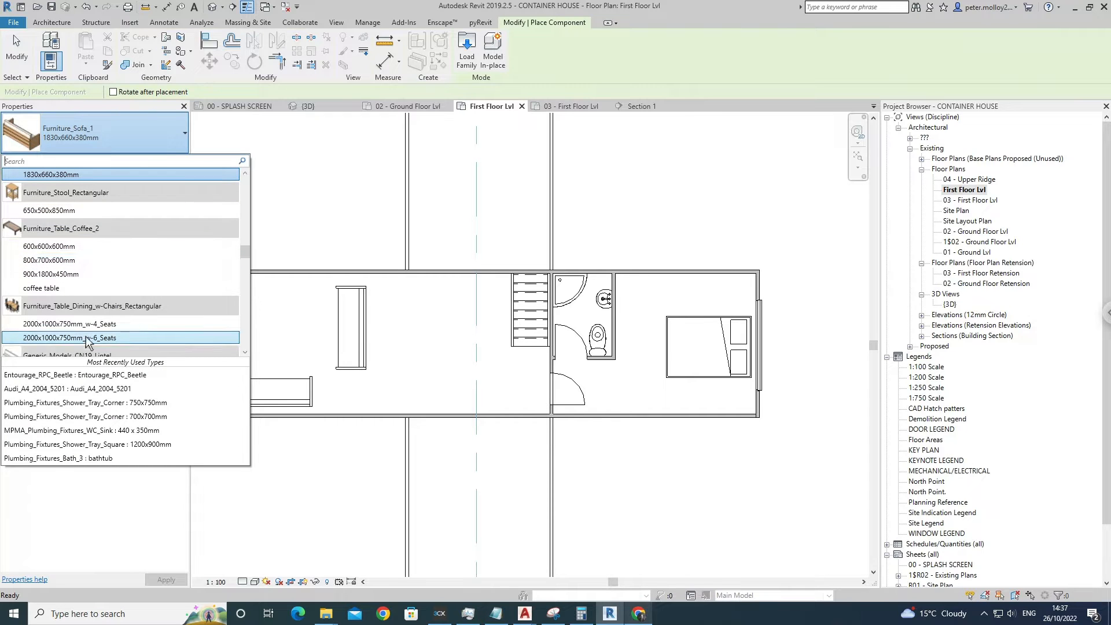
click(70, 324)
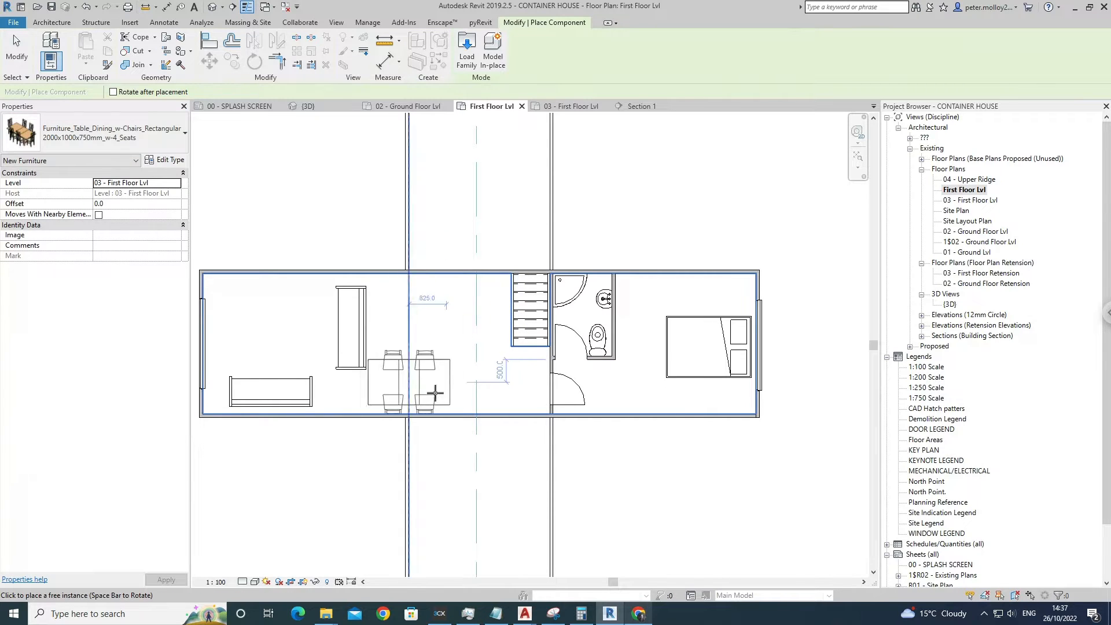
click(451, 387)
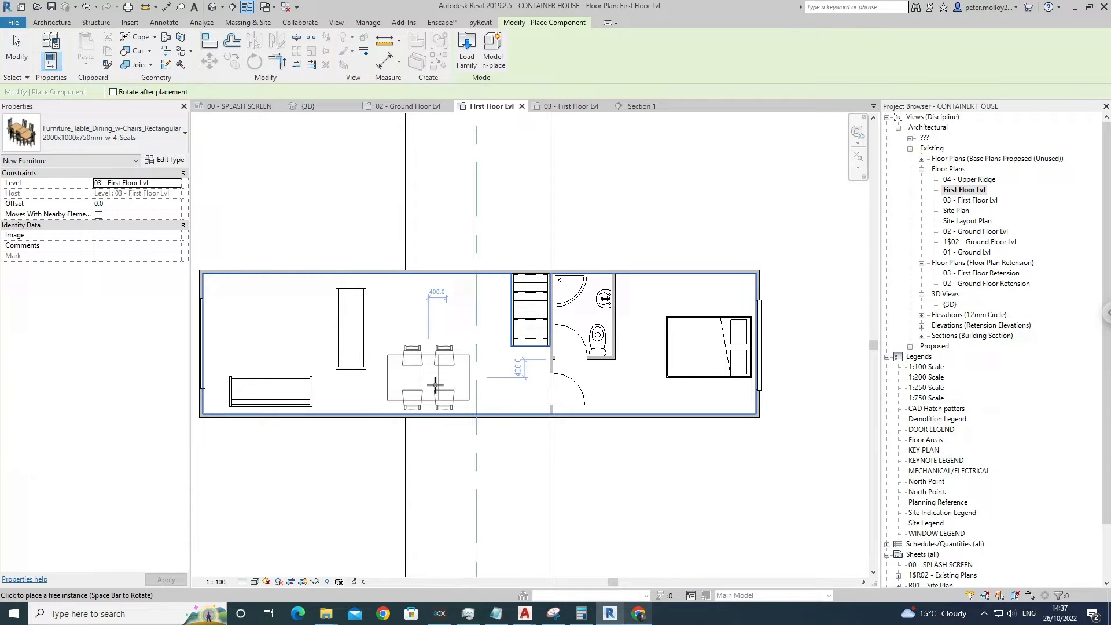
key(space)
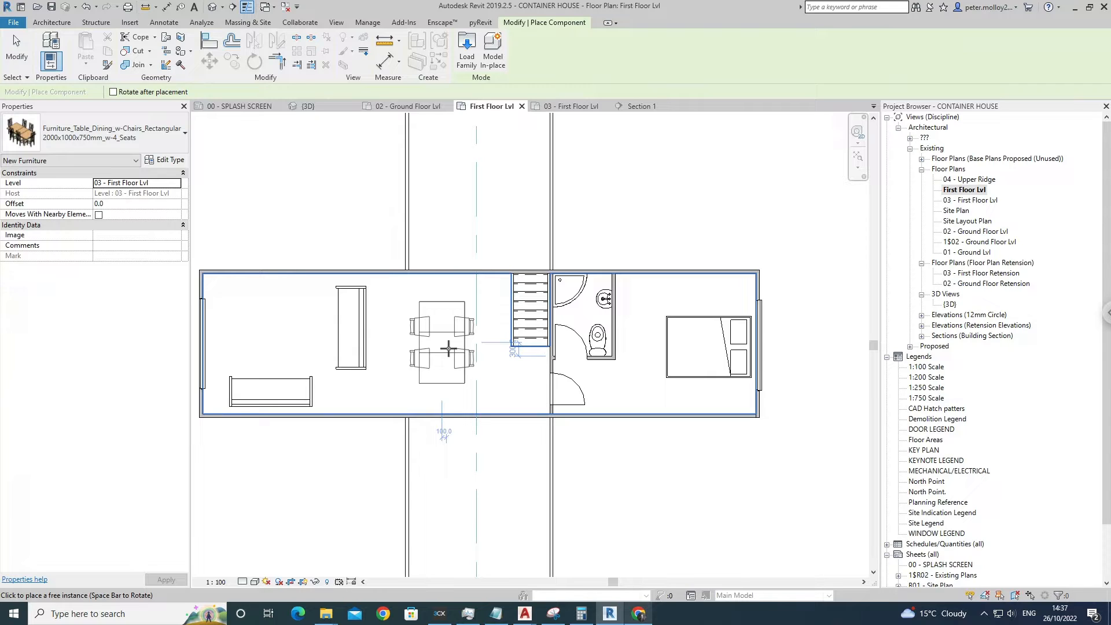
click(449, 348)
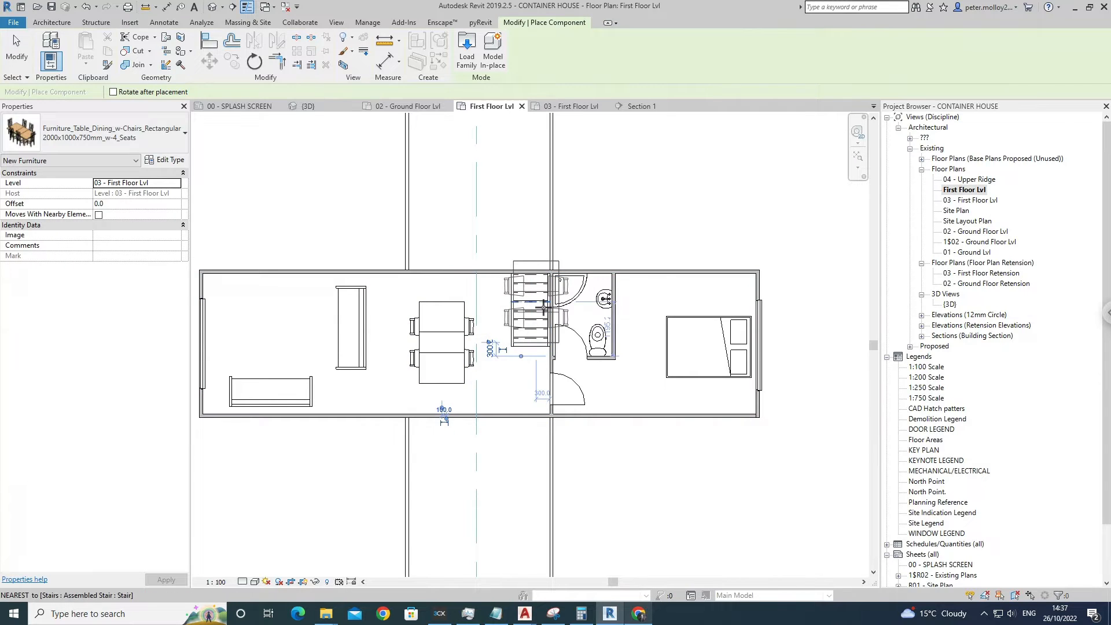
key(Escape)
key(Escape)
scroll(528, 302, down, 4)
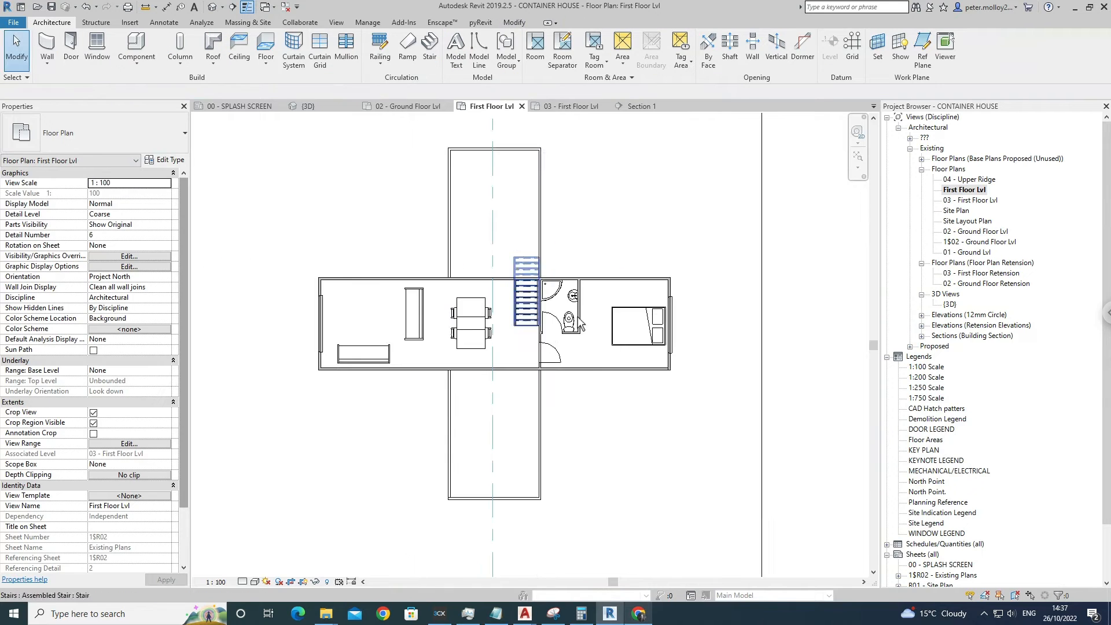
middle_drag(532, 340, 511, 349)
scroll(423, 316, up, 5)
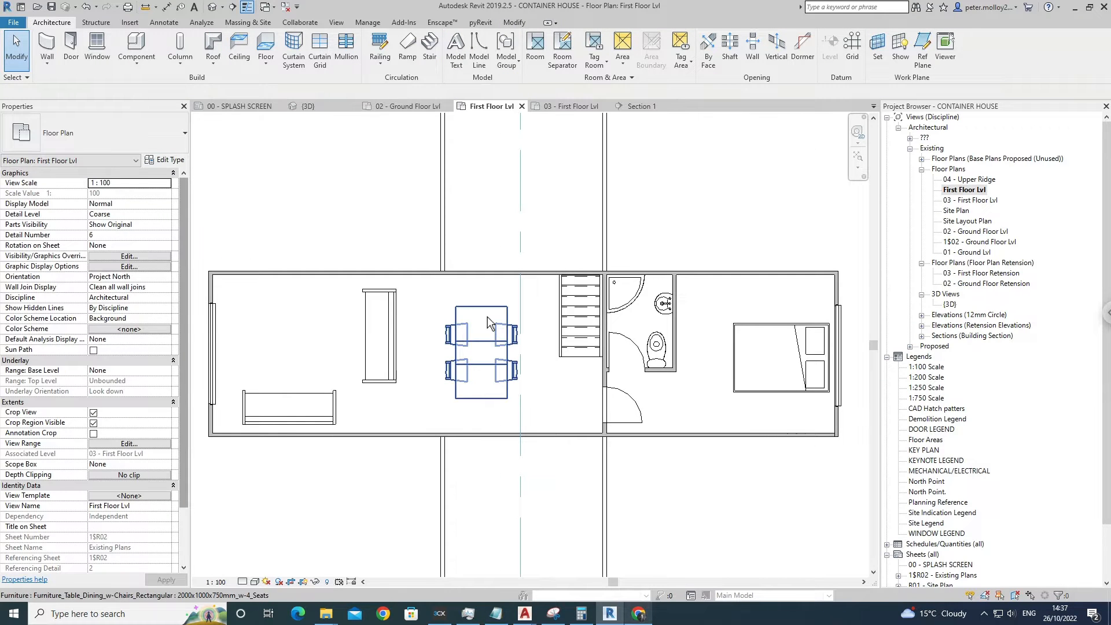
click(457, 324)
middle_drag(357, 321, 434, 306)
key(Escape)
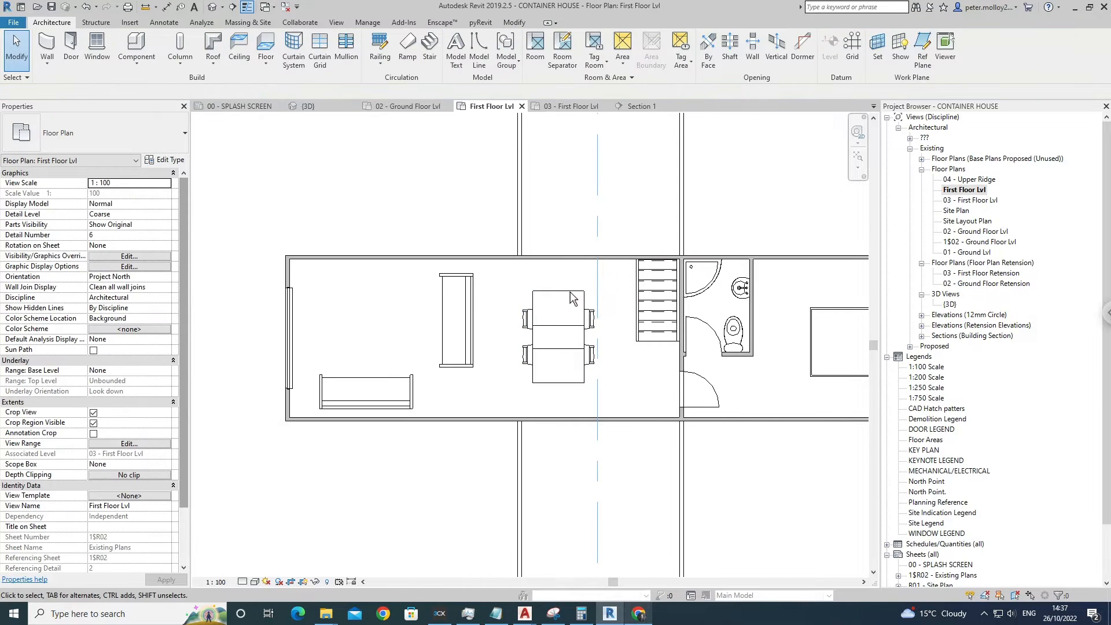
scroll(555, 312, down, 3)
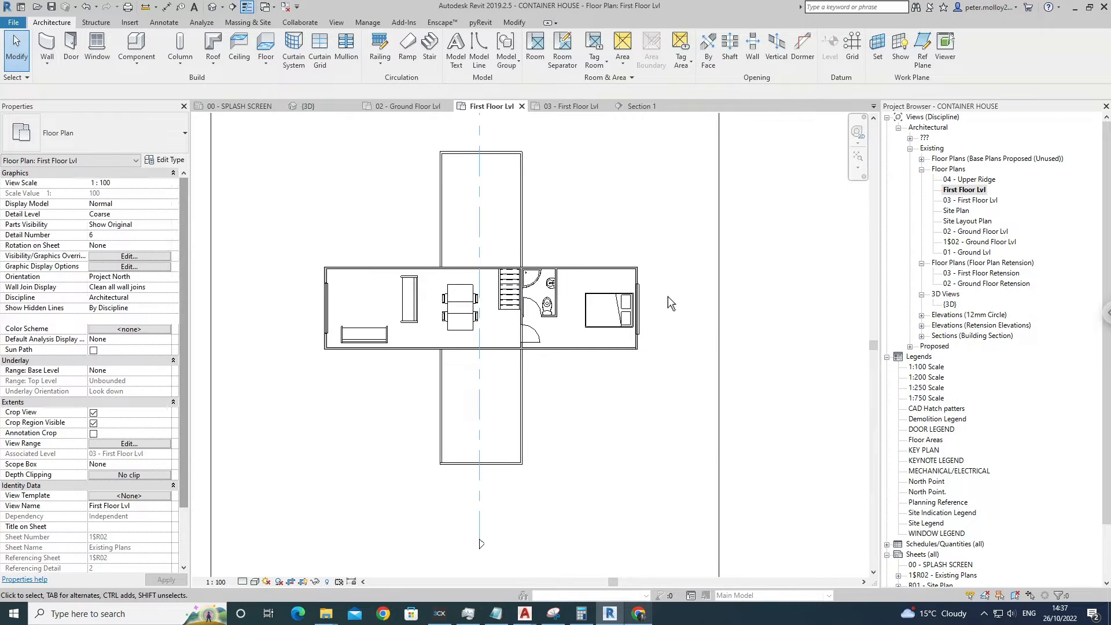
scroll(483, 315, up, 3)
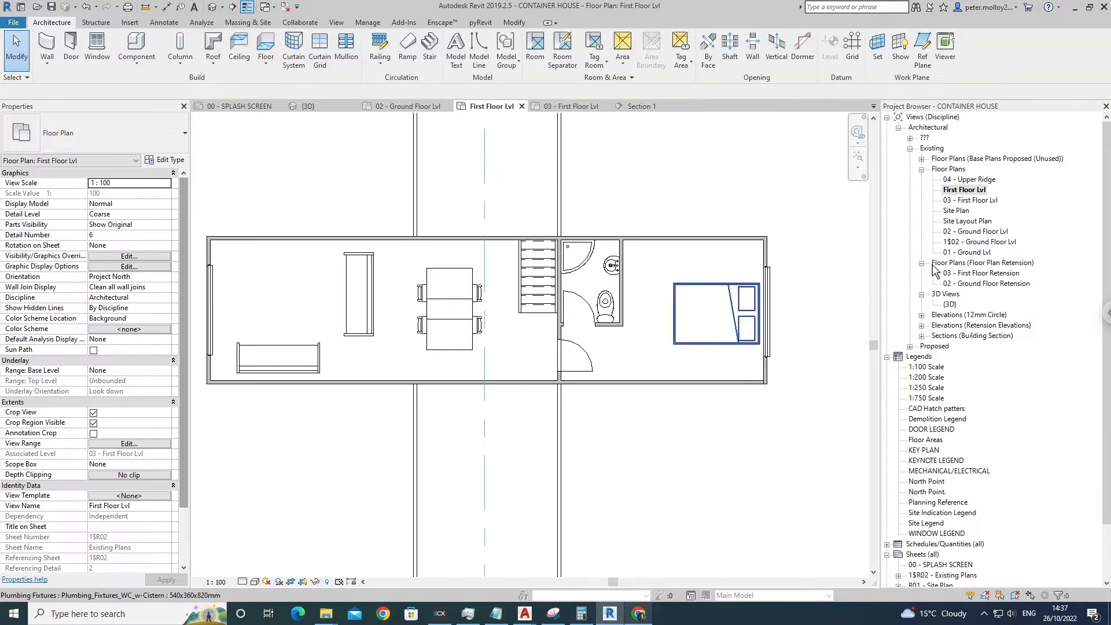
Open the 02 - Ground Floor Lvl plan and examine the partitions and doors around the stair.
double_click(976, 232)
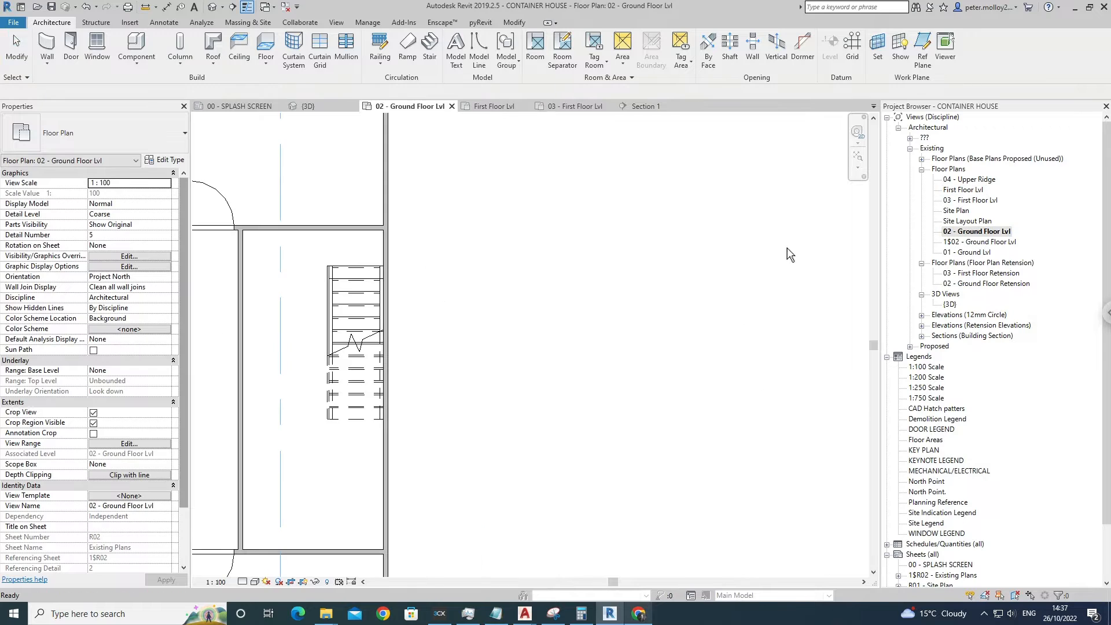
scroll(447, 299, down, 3)
scroll(492, 289, up, 2)
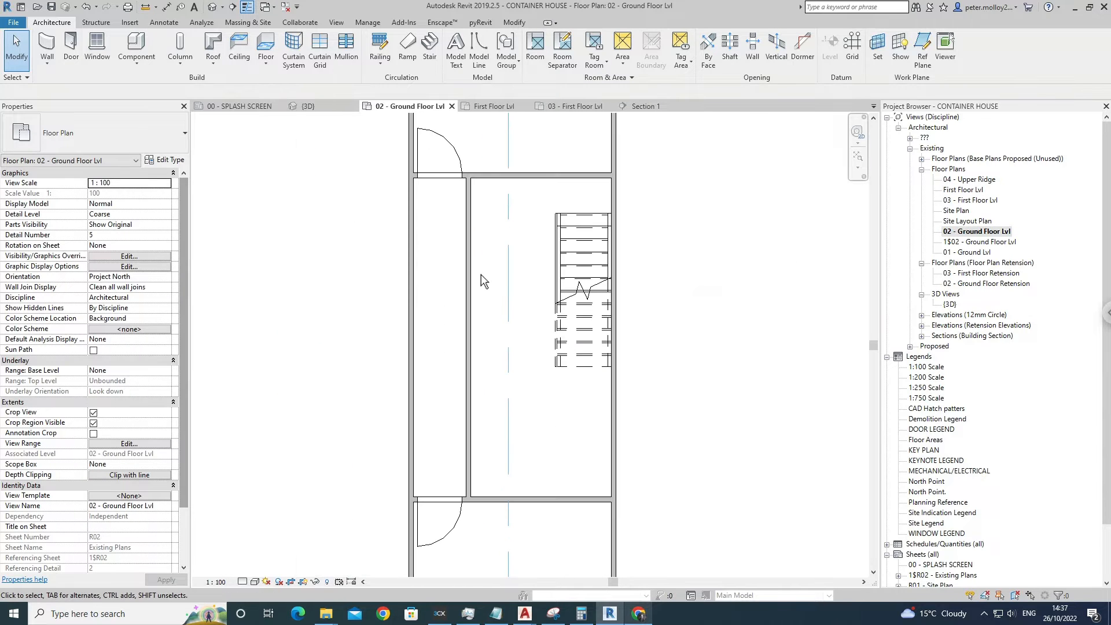
click(470, 271)
scroll(517, 258, down, 2)
middle_drag(526, 255, 523, 348)
click(540, 280)
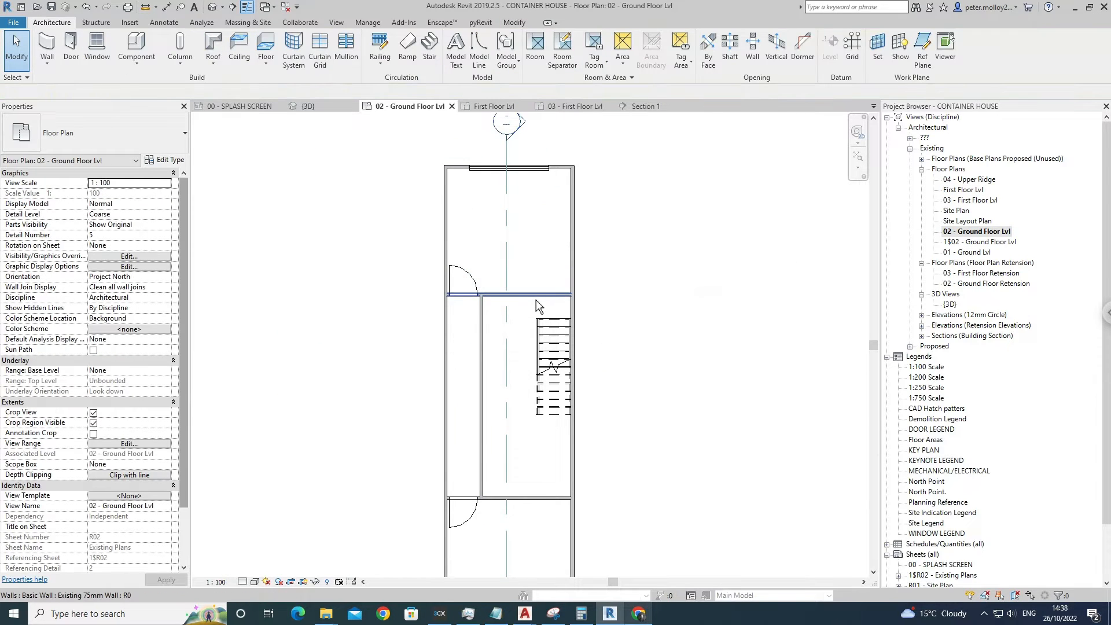
Attach the tops of the three upper-container partition walls that project above the roof to the roof in the 3D view.
click(212, 6)
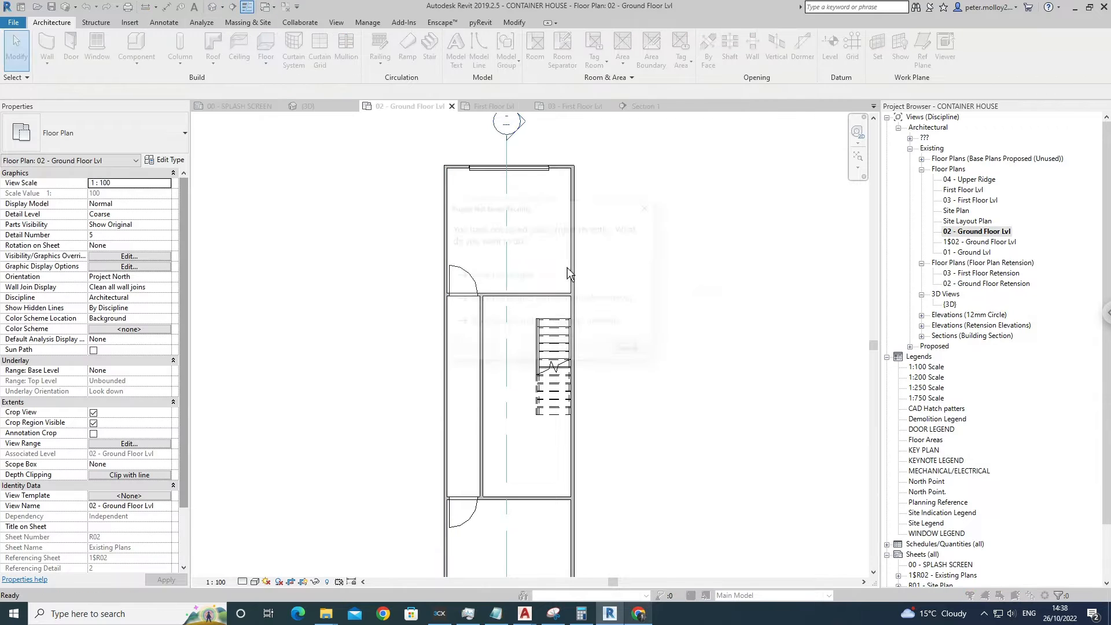
click(629, 356)
scroll(641, 276, down, 2)
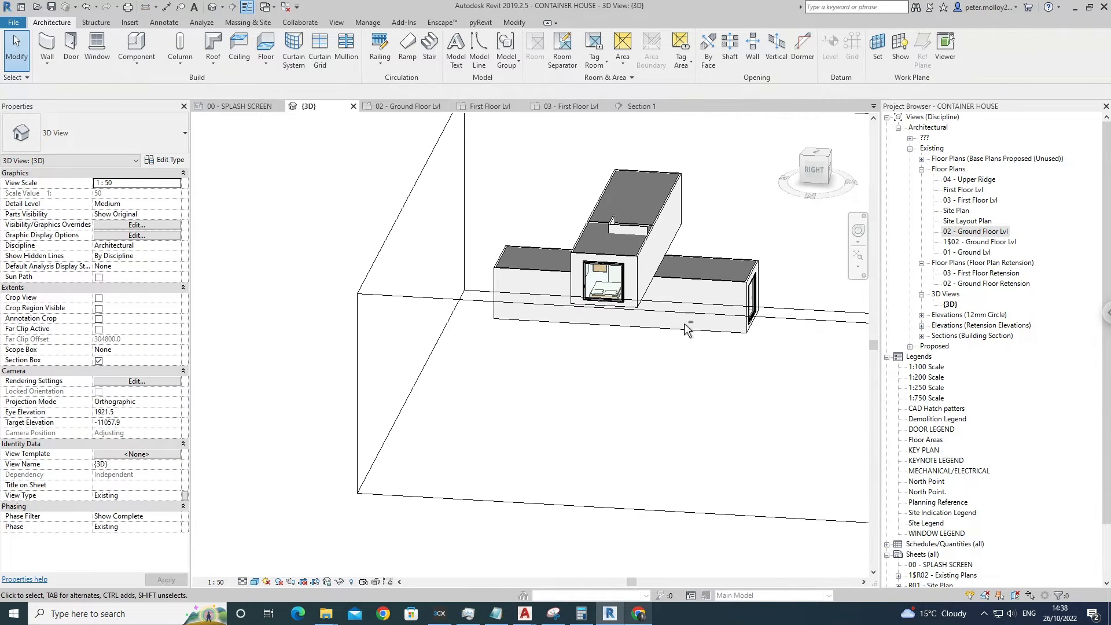
shift+middle_drag(689, 328, 642, 322)
scroll(652, 241, up, 4)
click(652, 241)
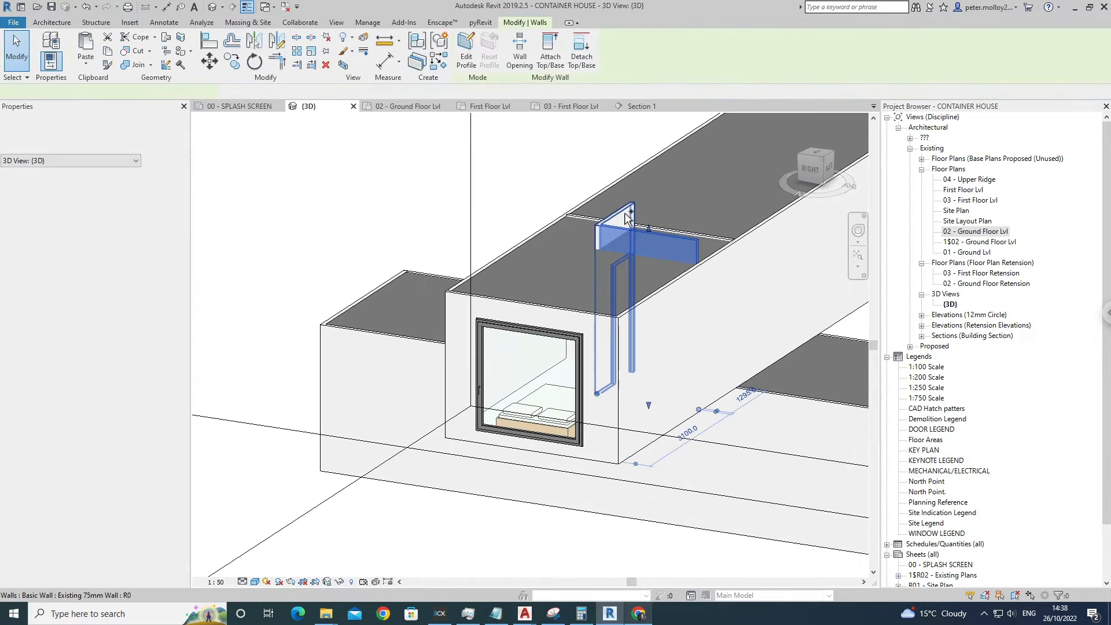
ctrl+click(700, 238)
ctrl+click(702, 237)
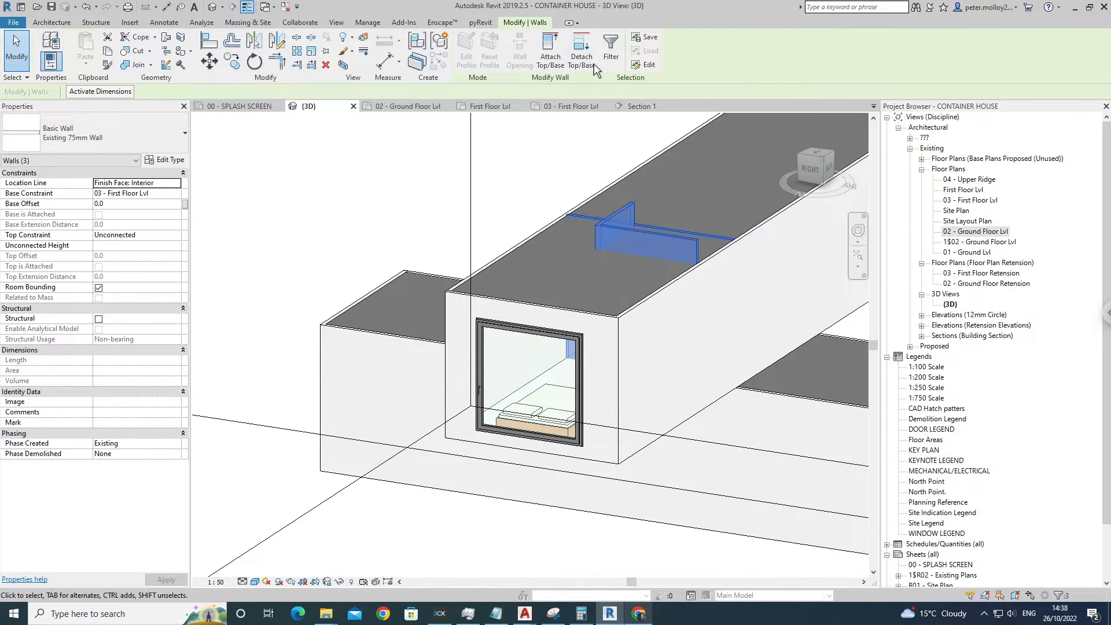
click(556, 61)
click(566, 242)
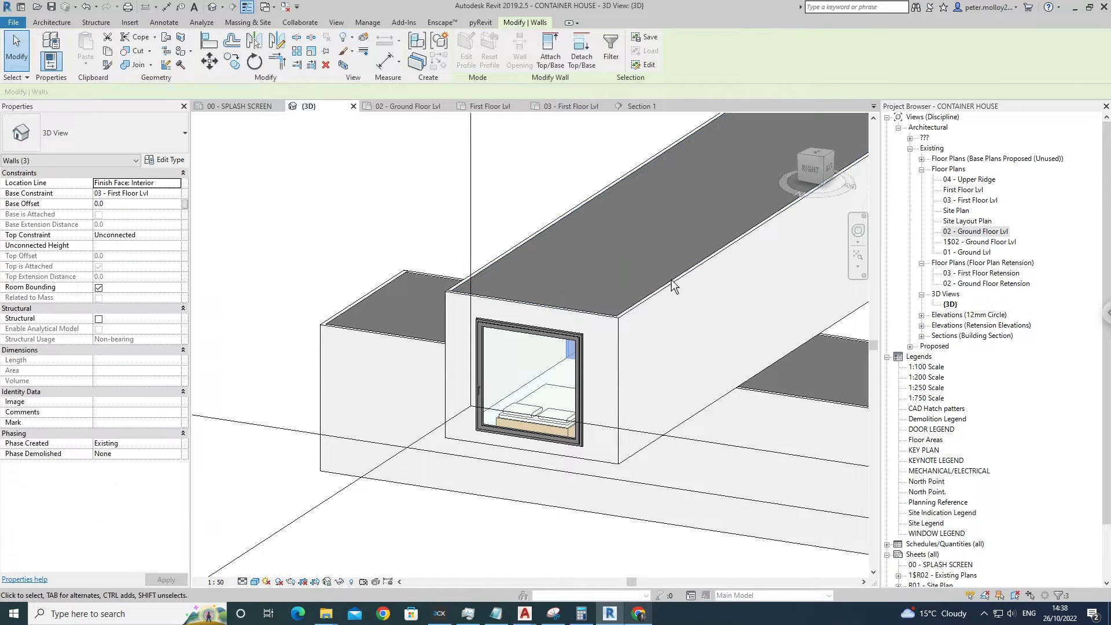
key(Escape)
Examine the container model in 3D and compare the ground and first floor plans around the stair.
scroll(584, 366, down, 2)
shift+middle_drag(584, 410, 861, 314)
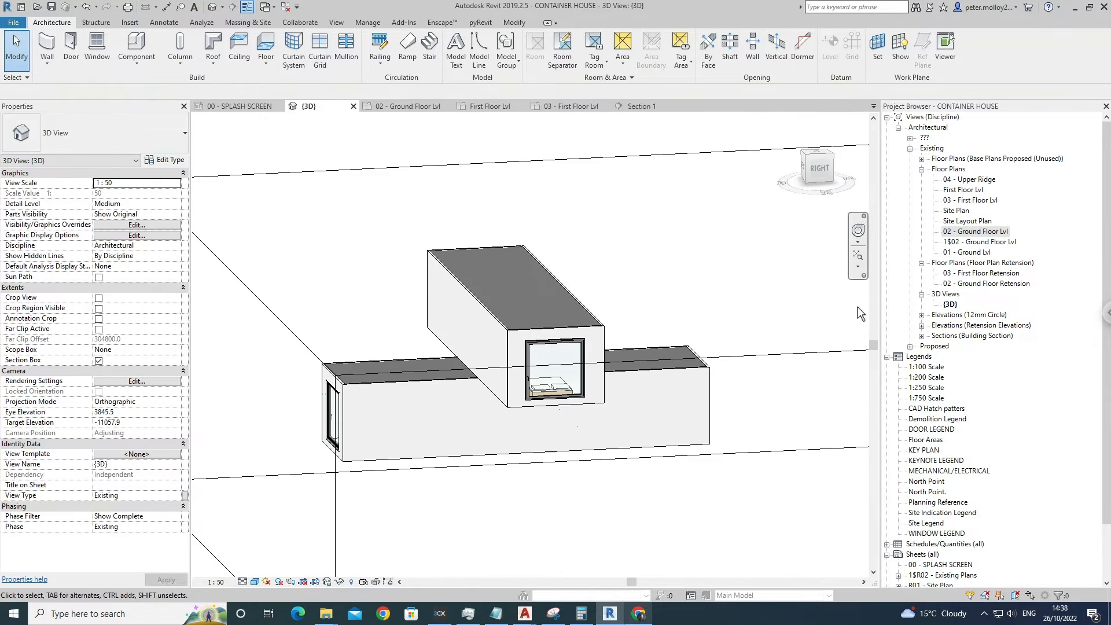
double_click(999, 233)
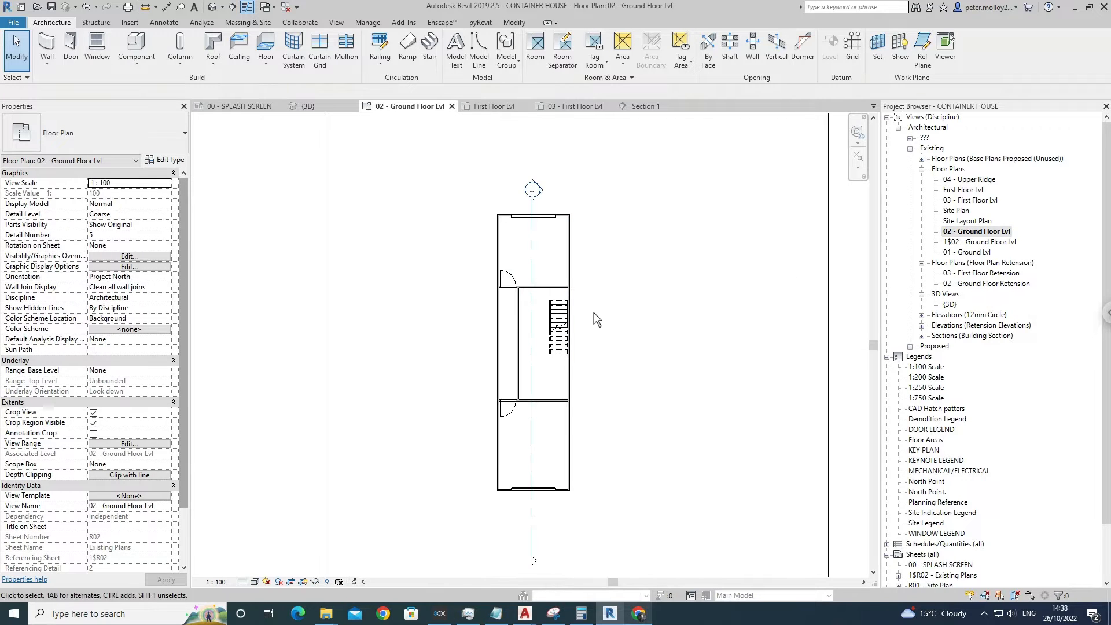
double_click(976, 201)
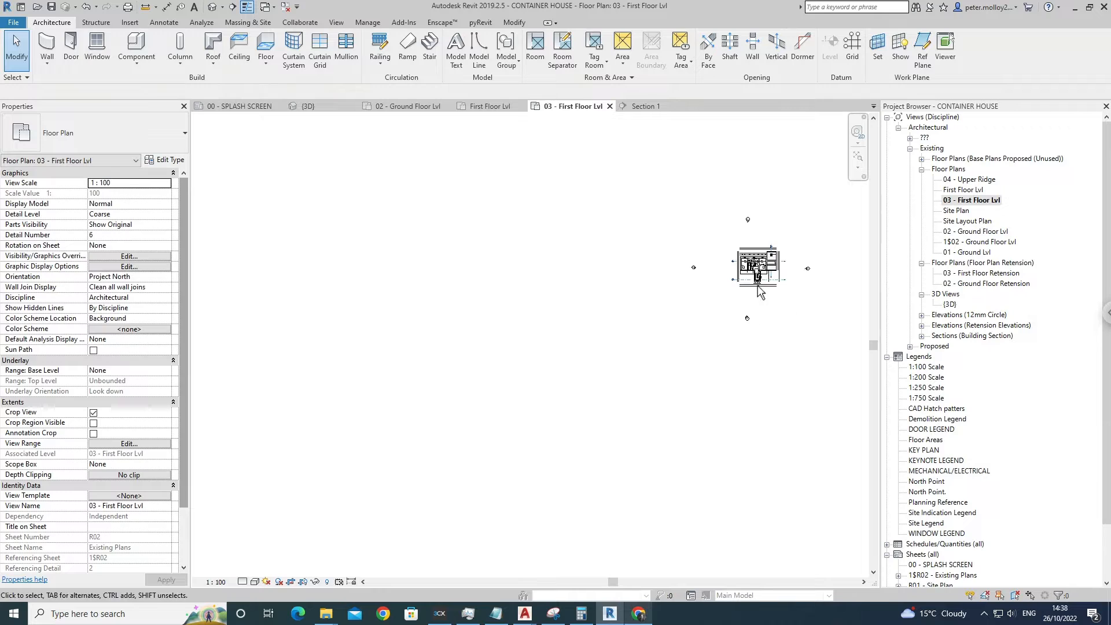
click(964, 190)
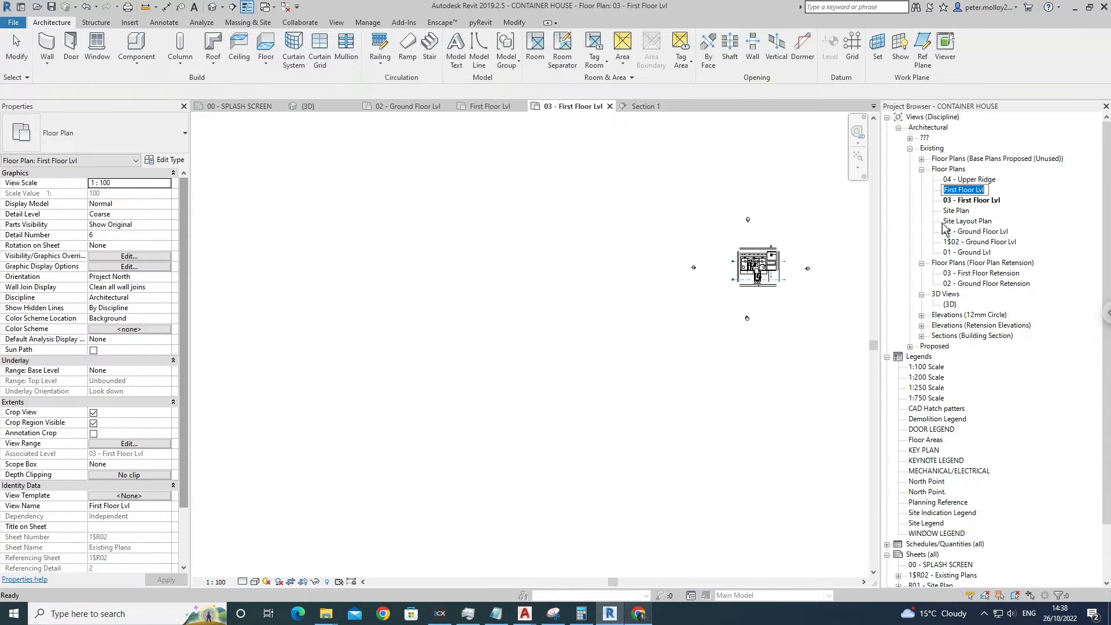
double_click(964, 190)
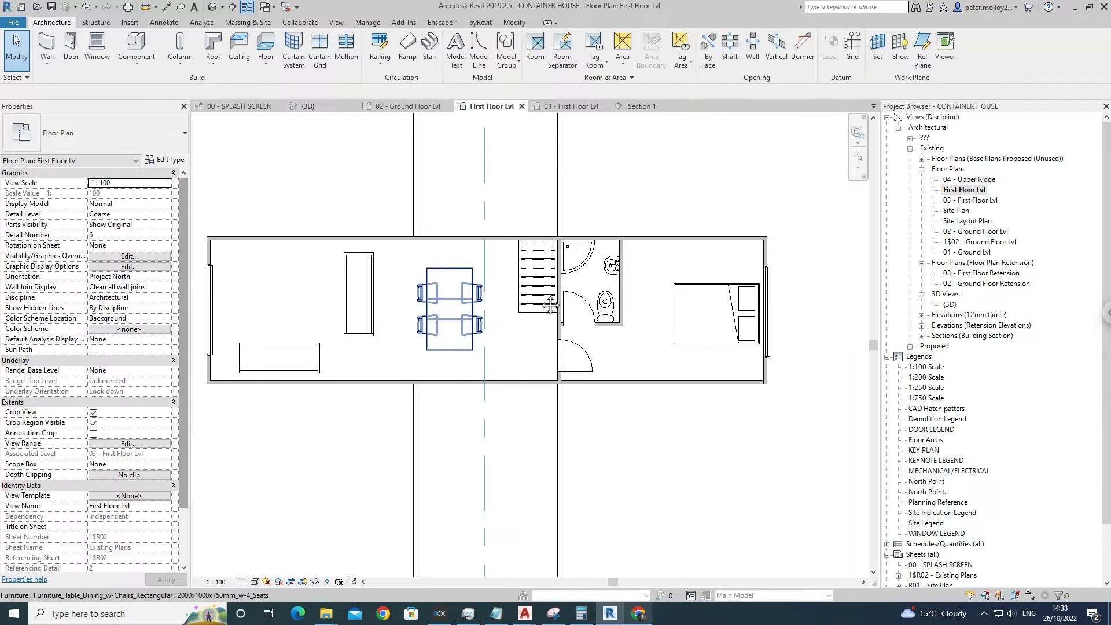
scroll(609, 306, down, 1)
middle_drag(609, 306, 585, 316)
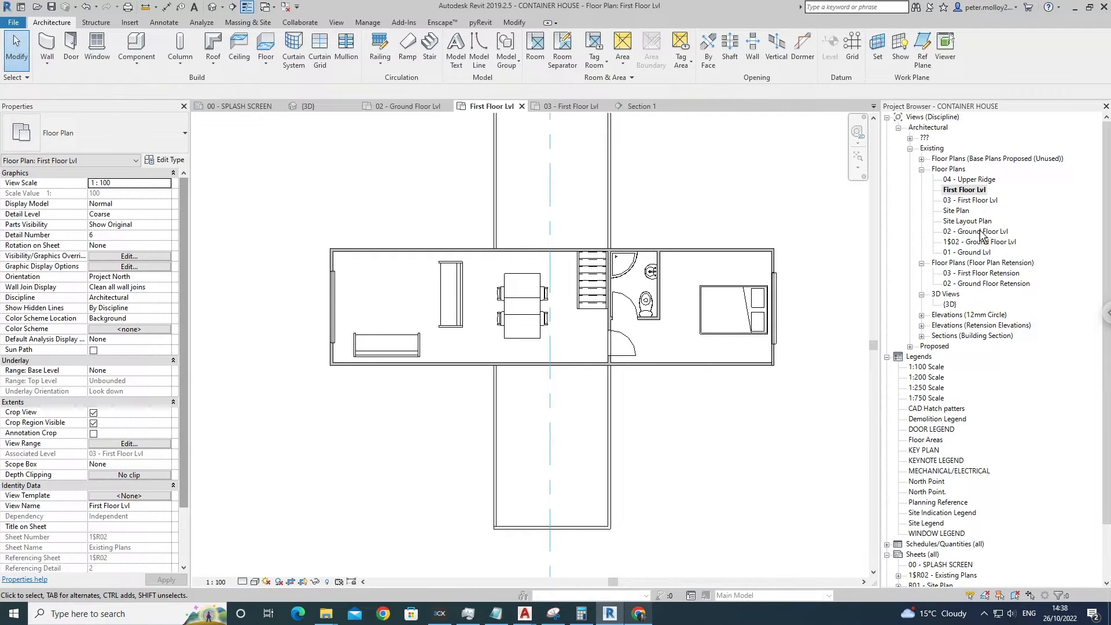
double_click(978, 235)
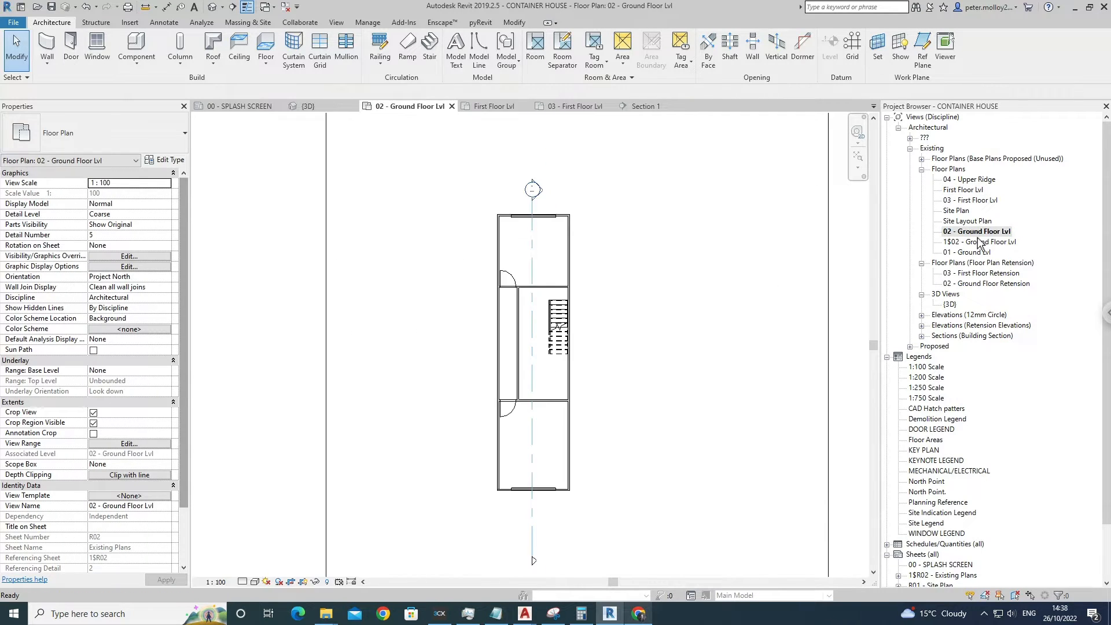
scroll(527, 384, up, 3)
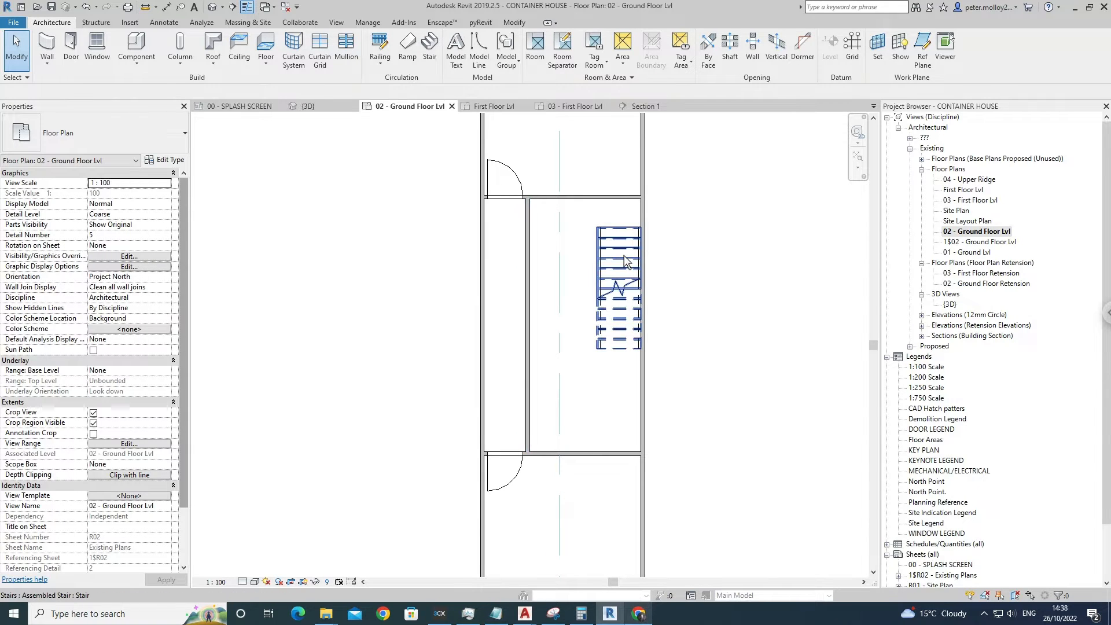
double_click(974, 195)
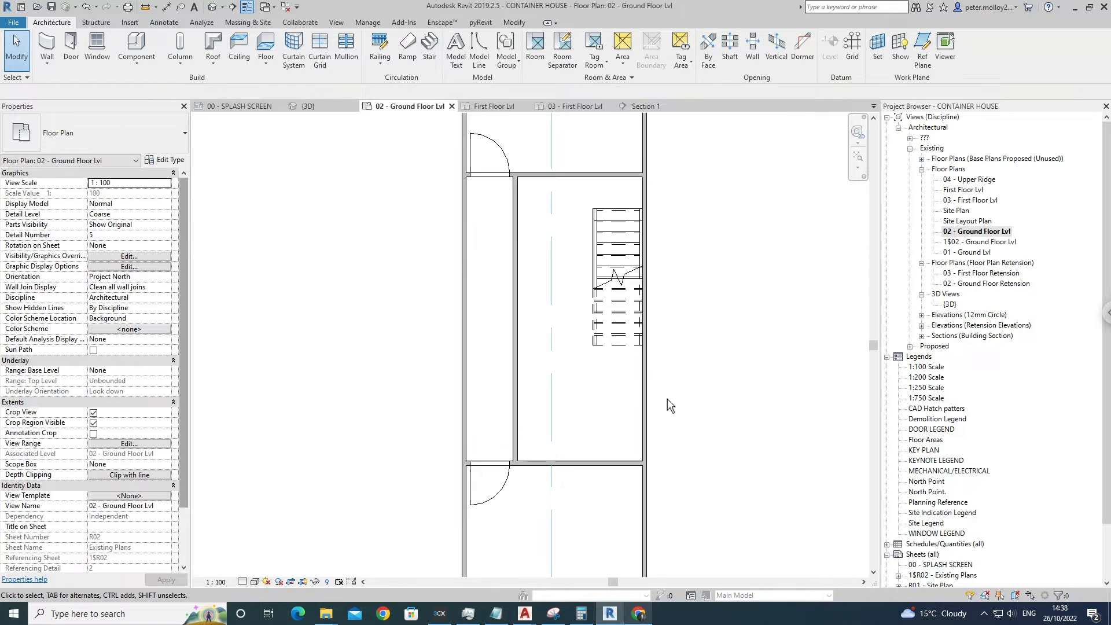
Place a Single_door_amp_Sidelight_15522 1300 x 2100 in the ground-floor outer wall just below the stair, about 500 mm from the lower partition.
scroll(470, 307, up, 2)
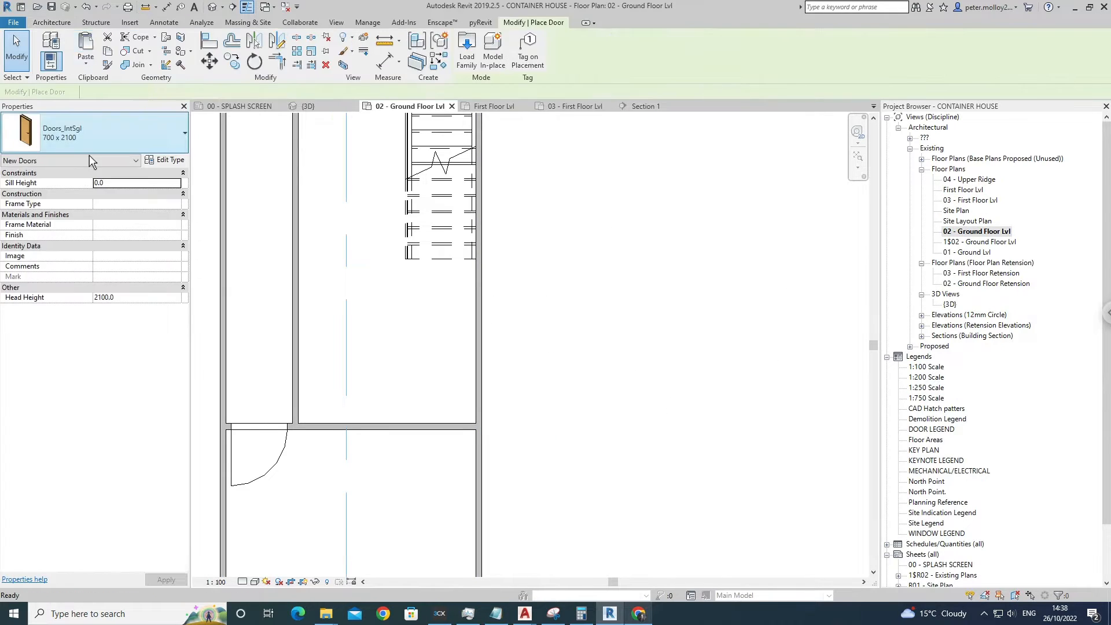
click(89, 151)
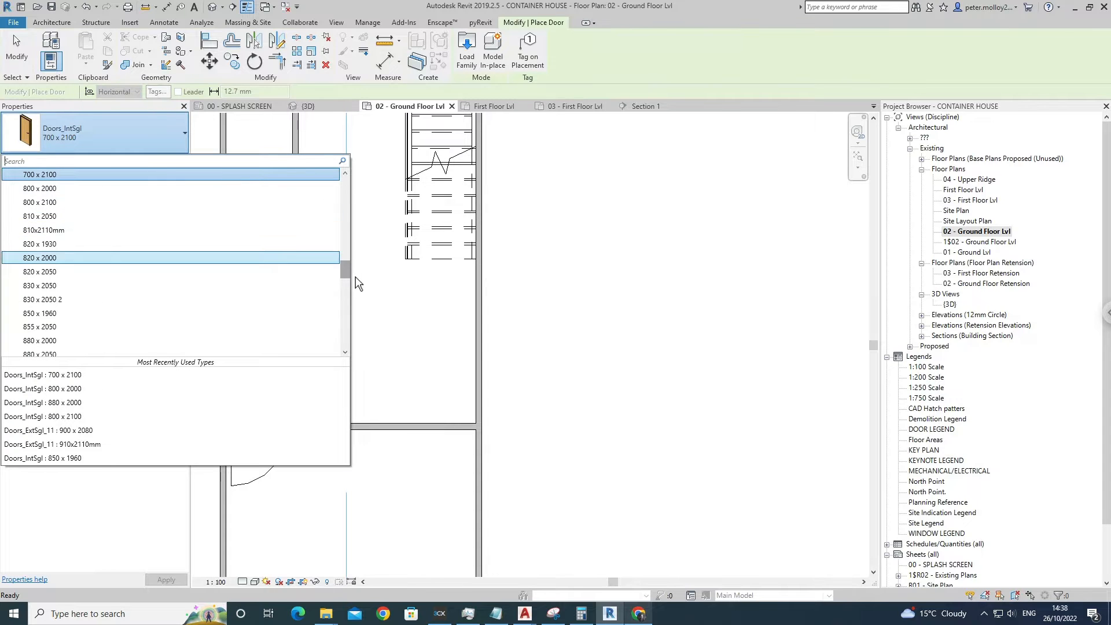
drag(346, 277, 347, 321)
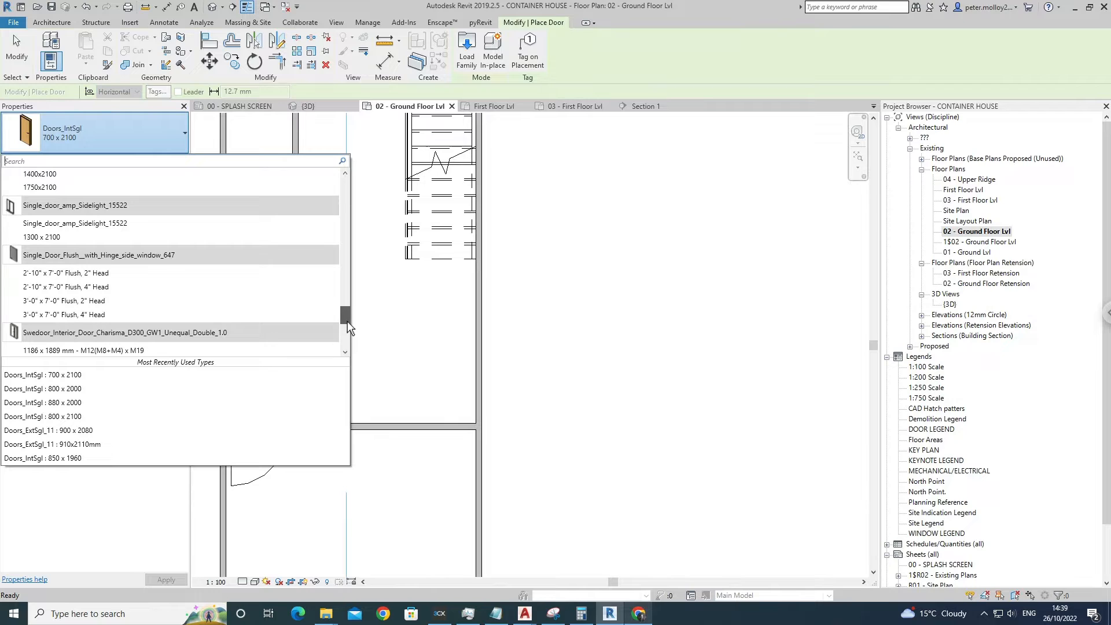
click(69, 238)
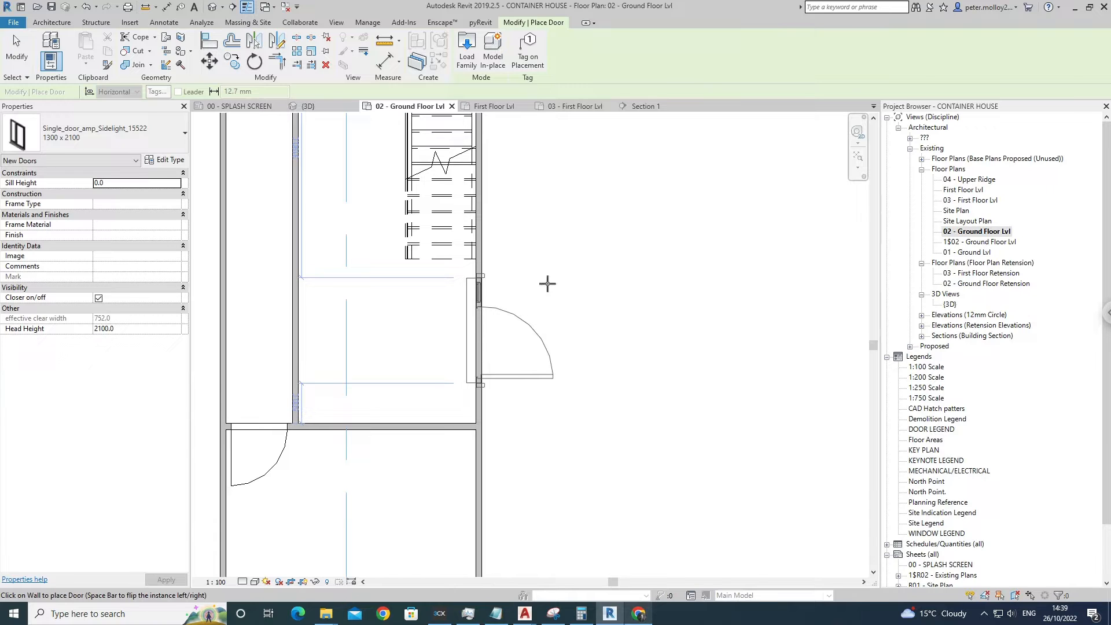
key(Escape)
key(Escape)
Check the new sidelight door from outside in the 3D view and reverse its orientation.
click(212, 7)
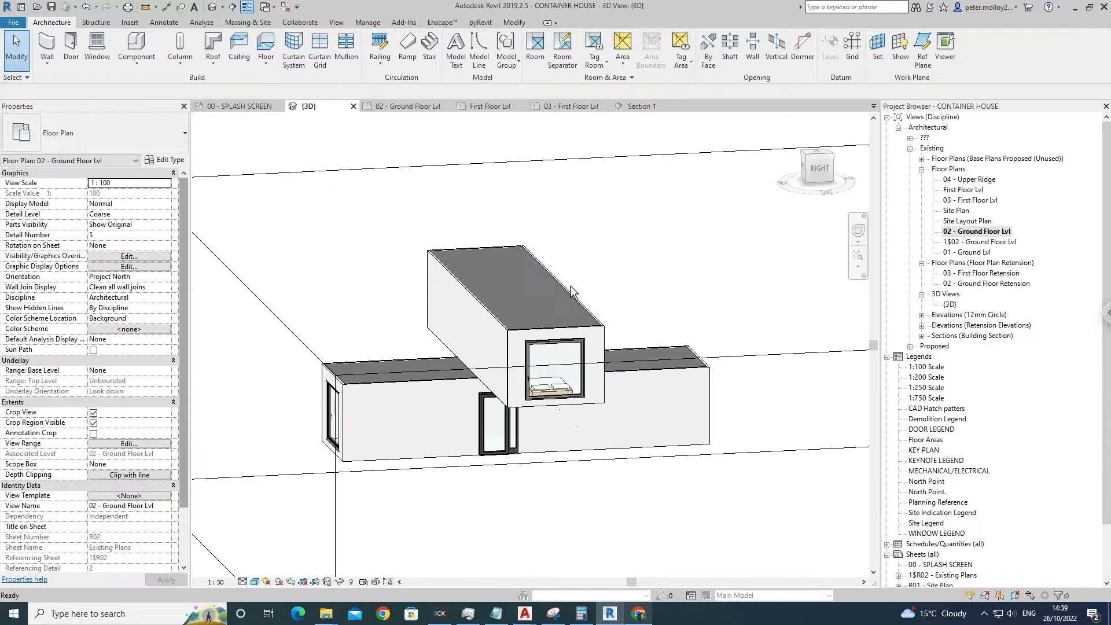
click(499, 425)
scroll(508, 436, up, 3)
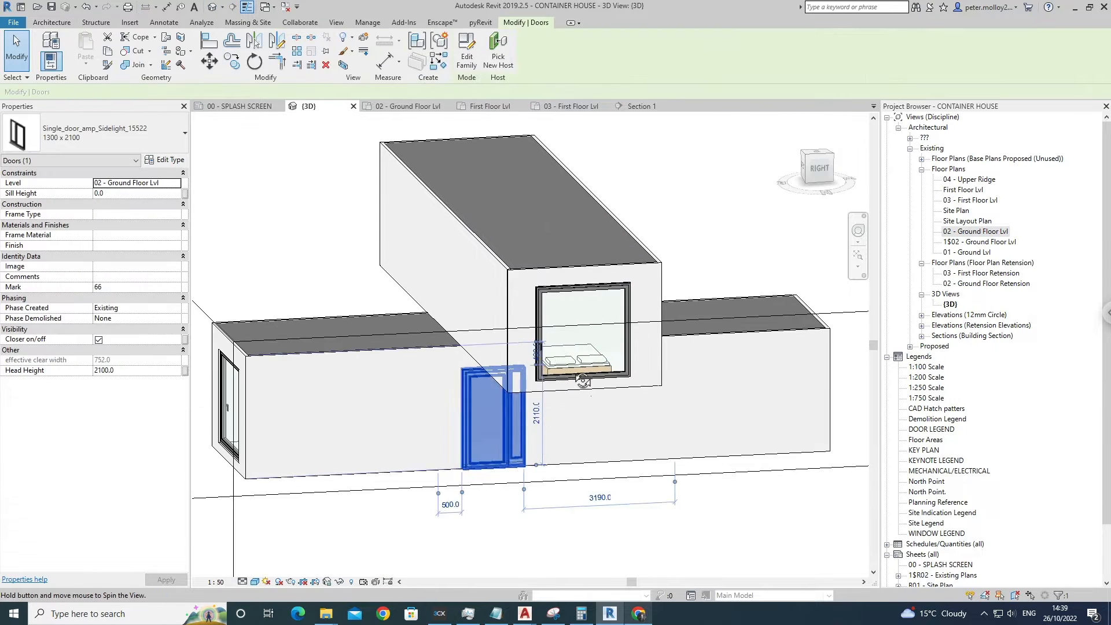
shift+middle_drag(583, 381, 588, 386)
click(792, 382)
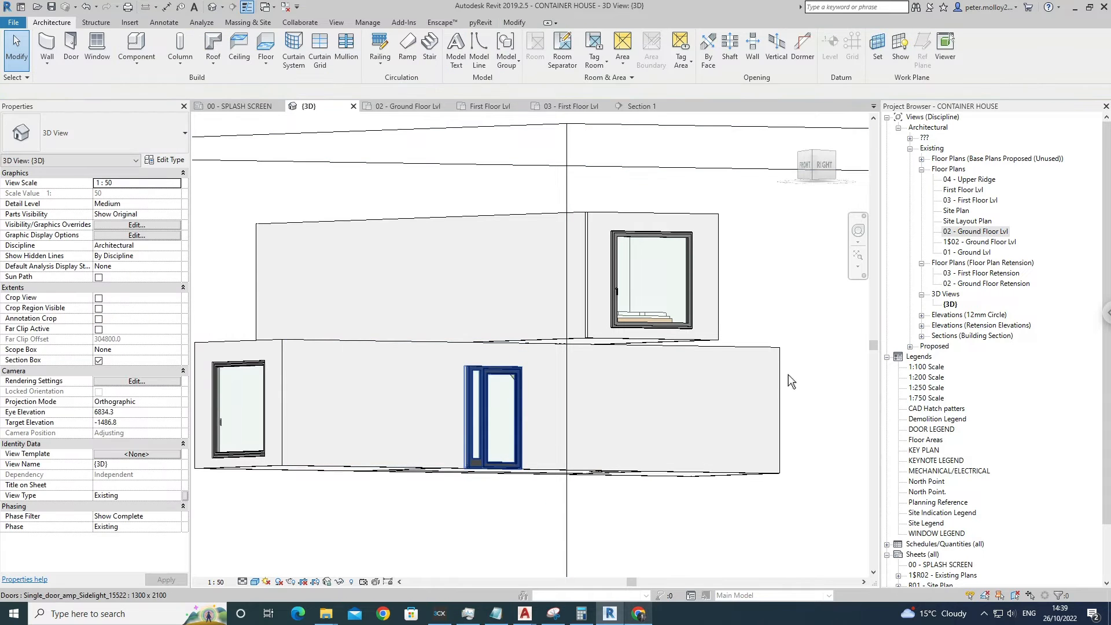
Try to adjust the sidelight door's frame dimensions in its type properties, and undo the change.
double_click(977, 231)
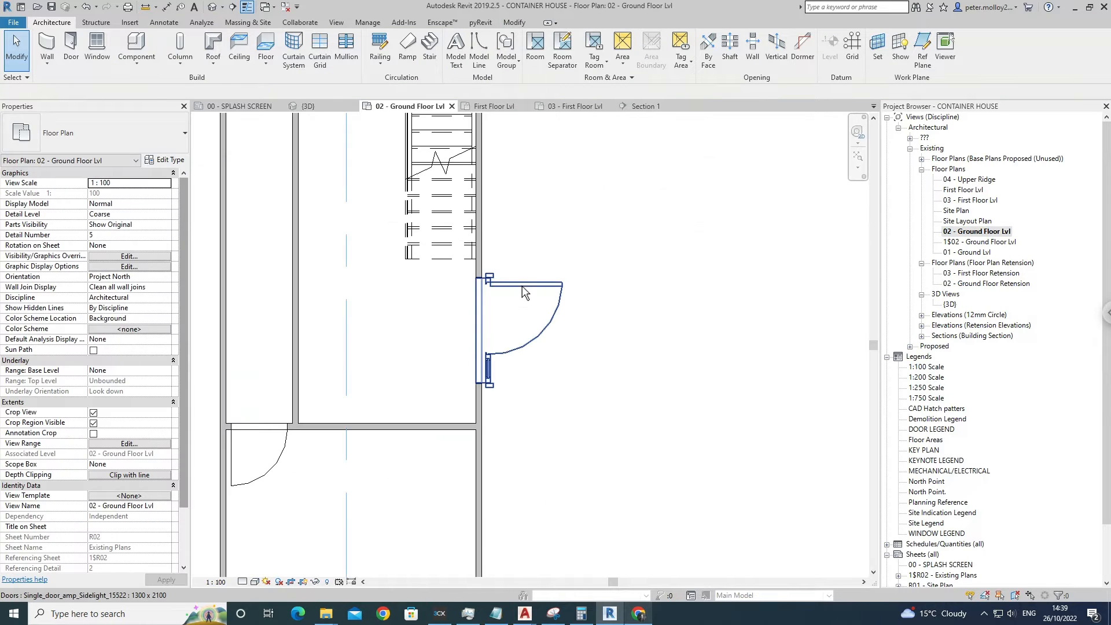
click(522, 286)
scroll(521, 288, up, 3)
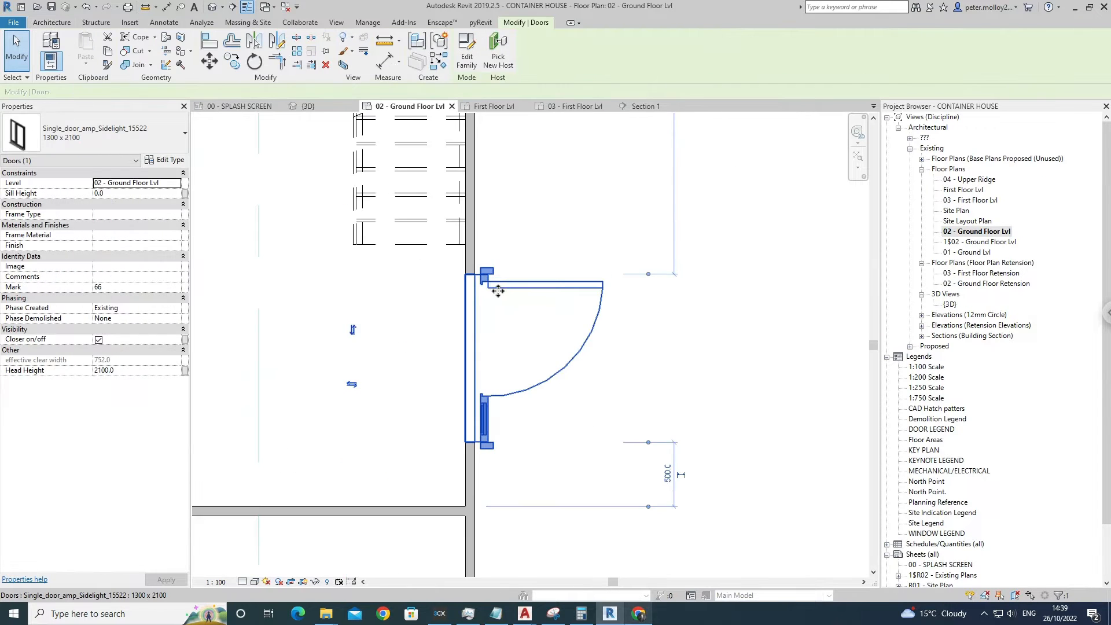
click(168, 161)
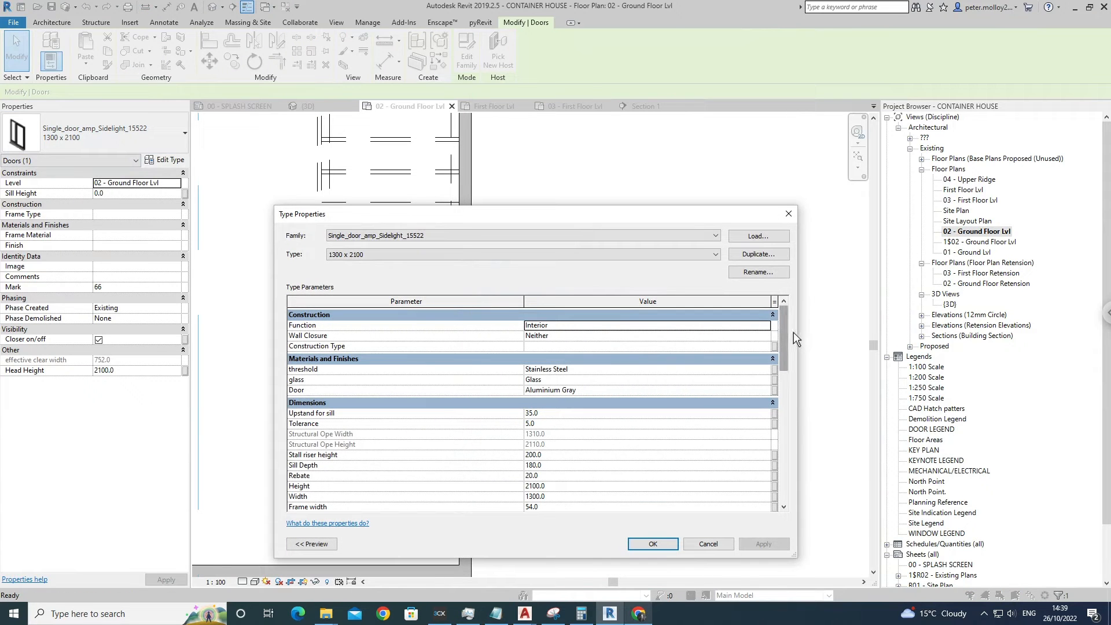
scroll(675, 405, down, 5)
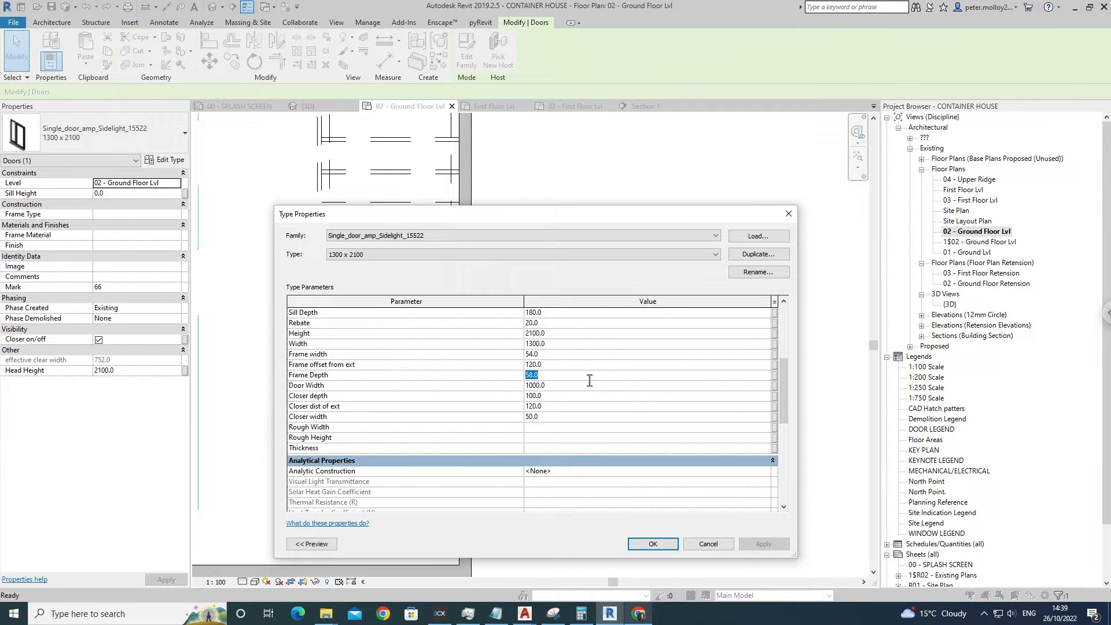
key(Return)
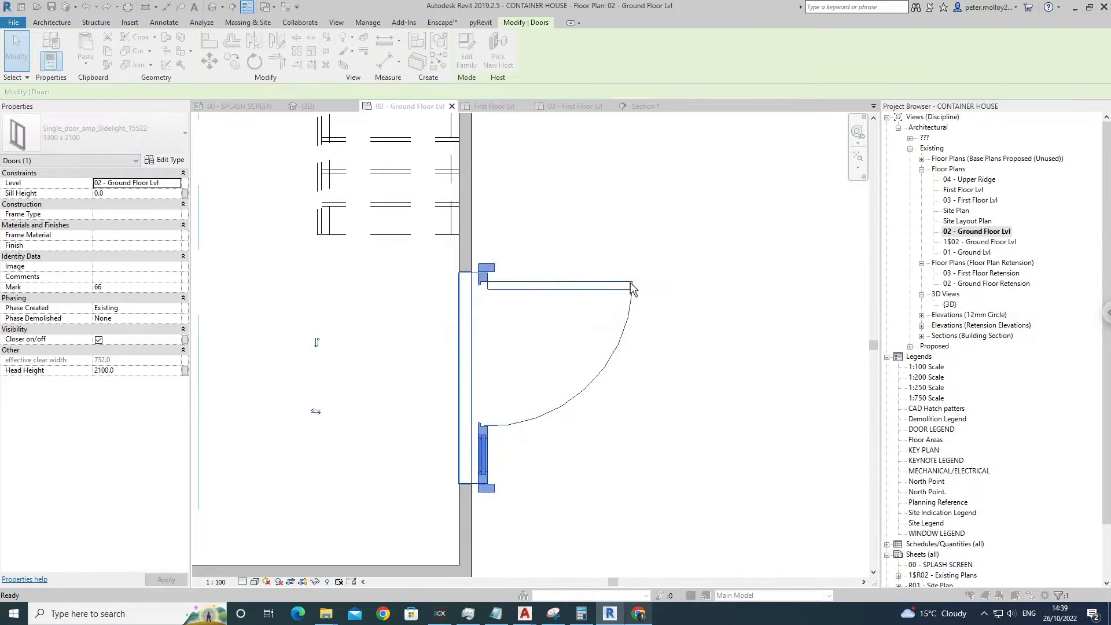
click(602, 347)
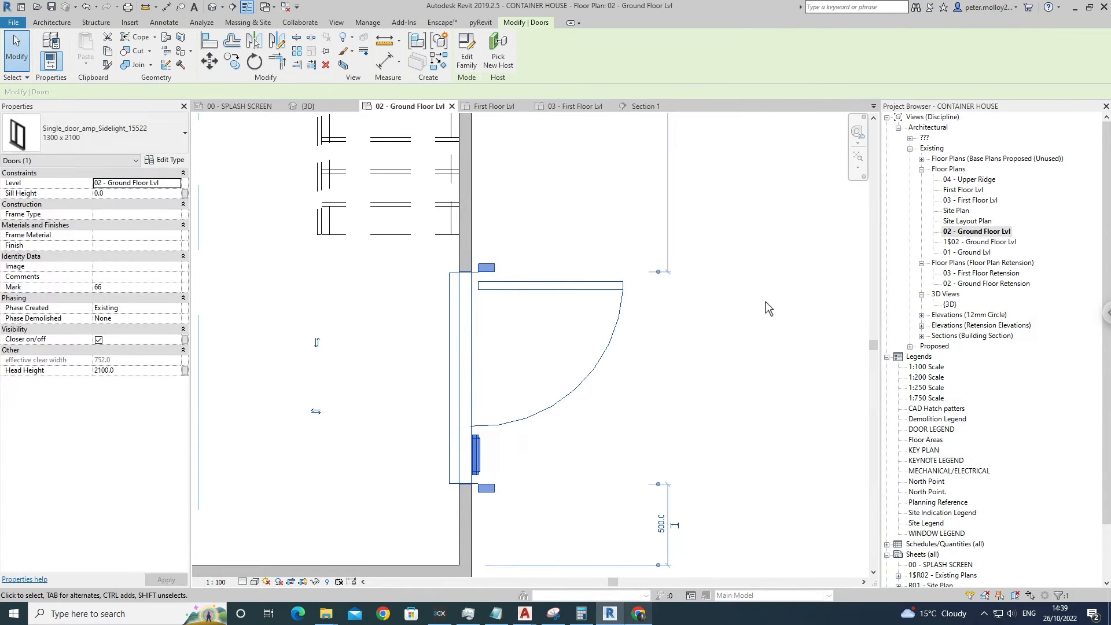
key(ctrl+z)
Change the entrance door's type to Single Door_Sidelight_IO 1400x2100 and flip its facing across the wall.
click(553, 291)
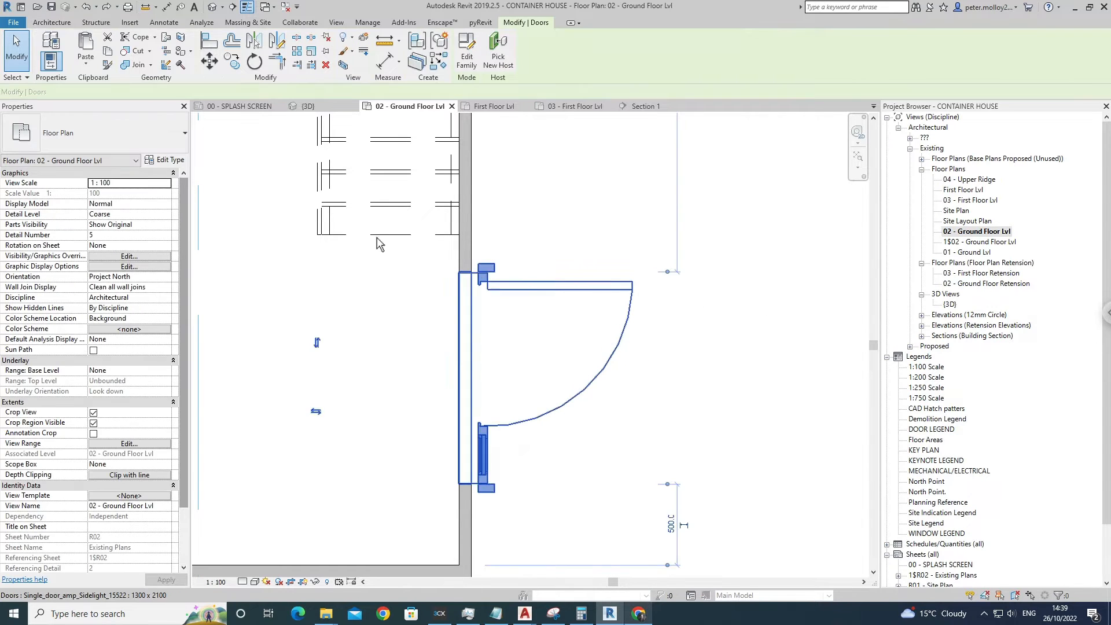
click(141, 133)
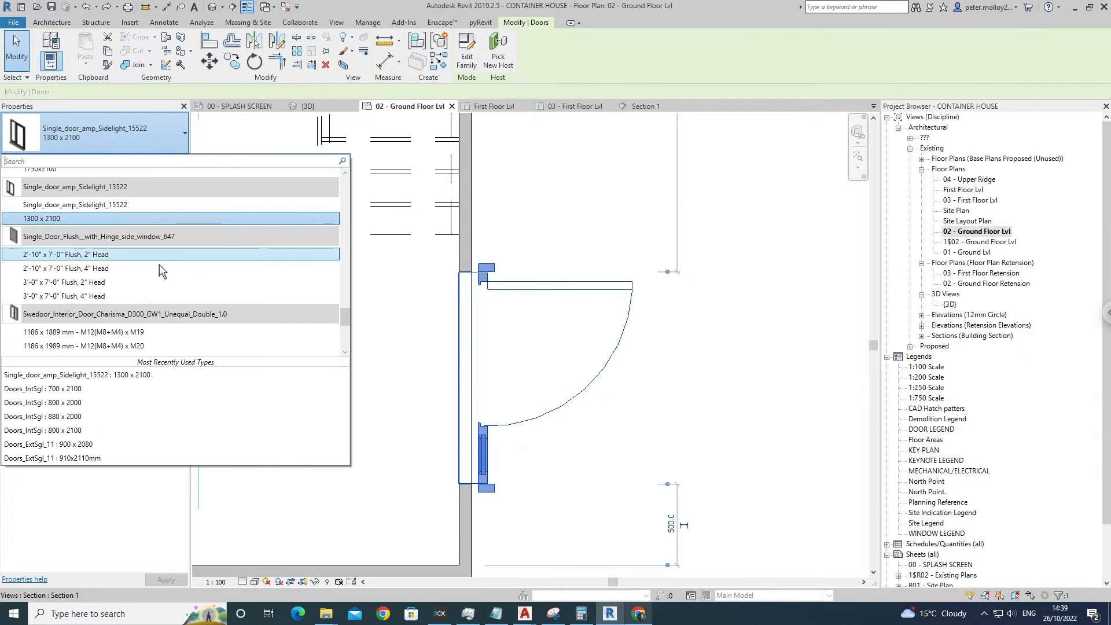
scroll(153, 272, up, 3)
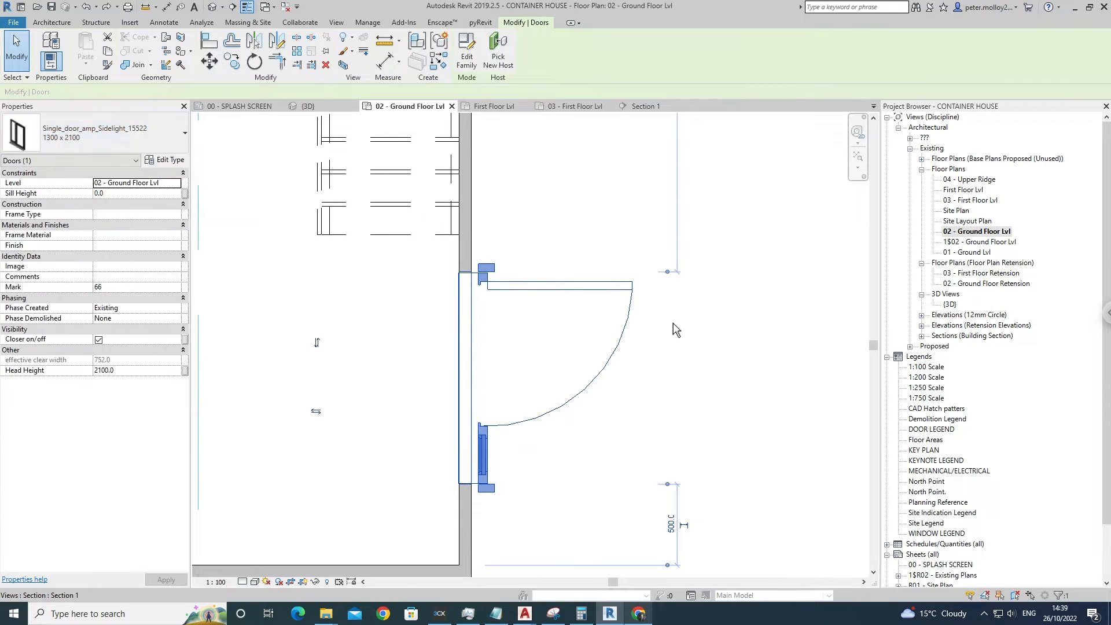
click(527, 303)
click(482, 324)
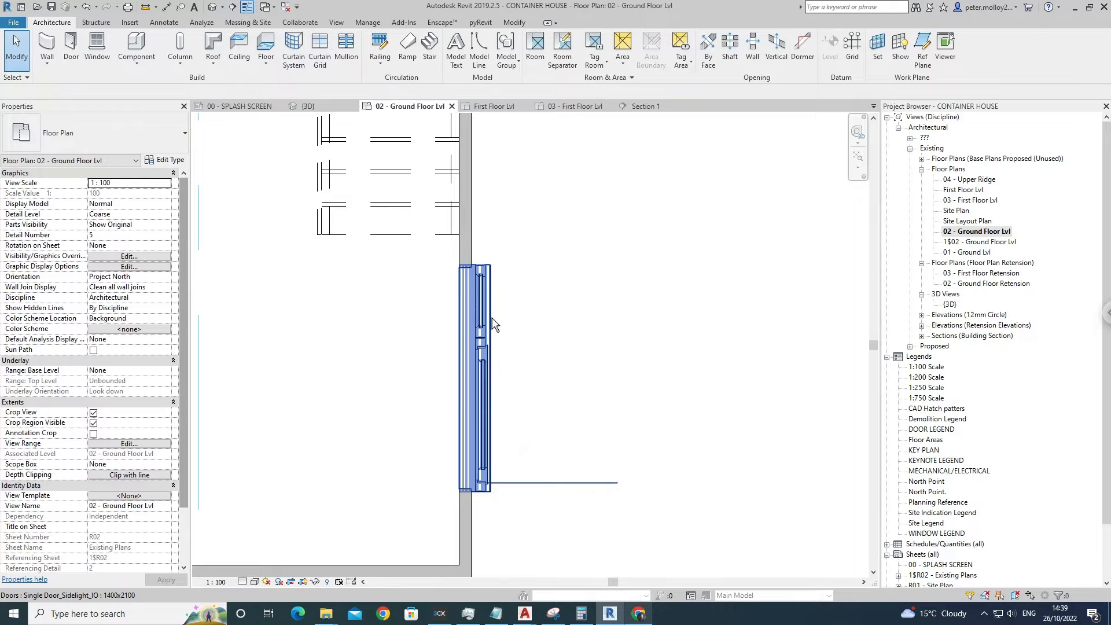
key(space)
click(526, 311)
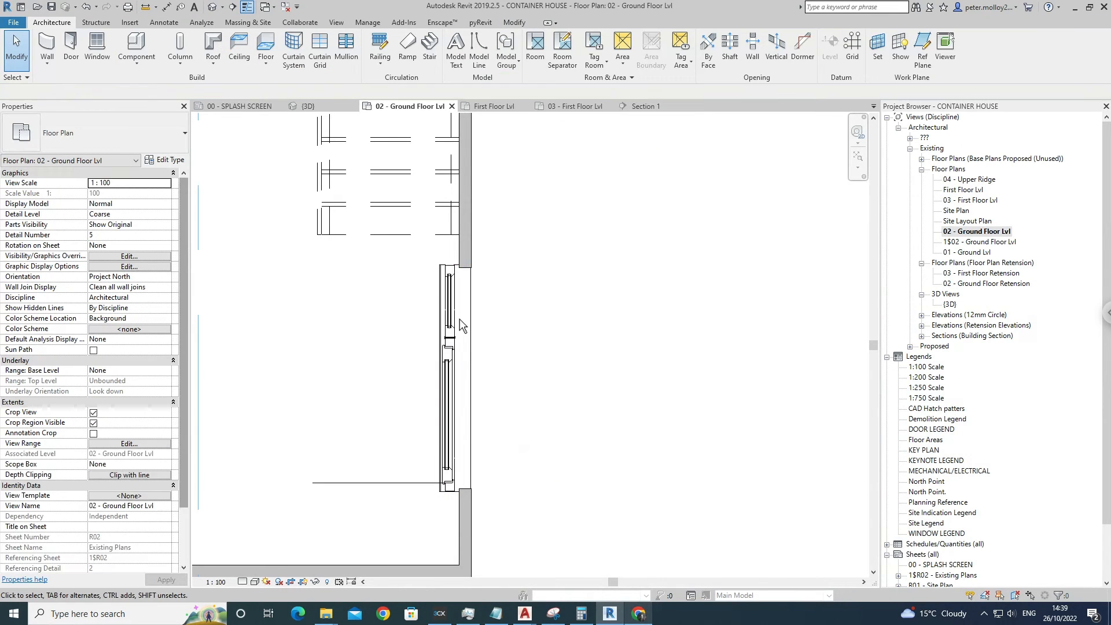
Change the entrance door's type to NTech Sliding Door 1630x2010mm.
click(463, 271)
scroll(464, 270, up, 1)
scroll(463, 270, up, 1)
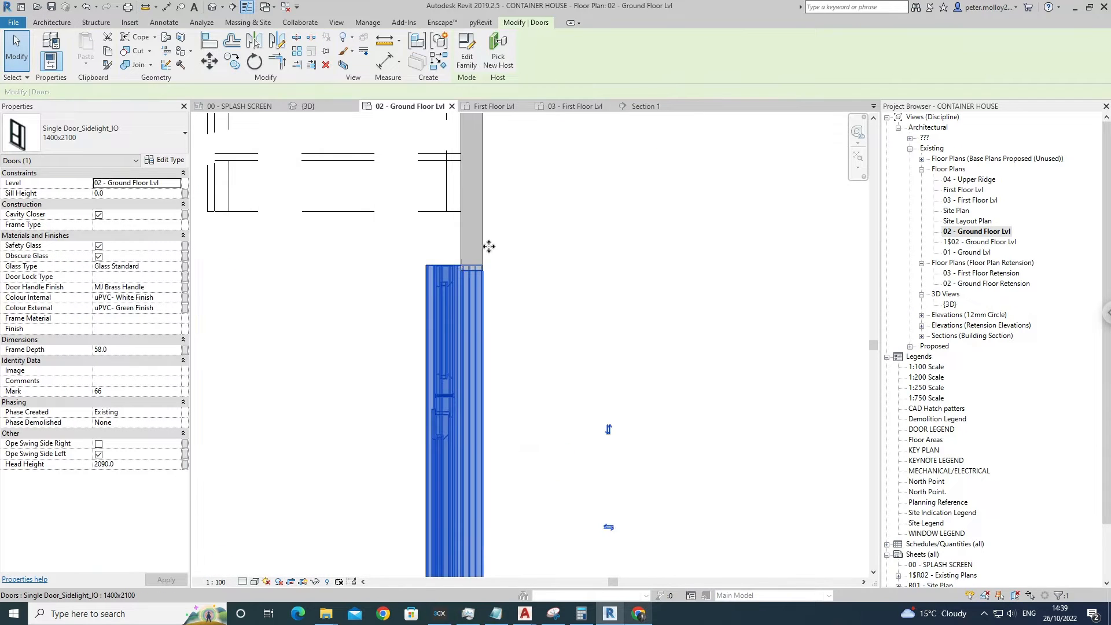
click(98, 133)
scroll(130, 280, up, 8)
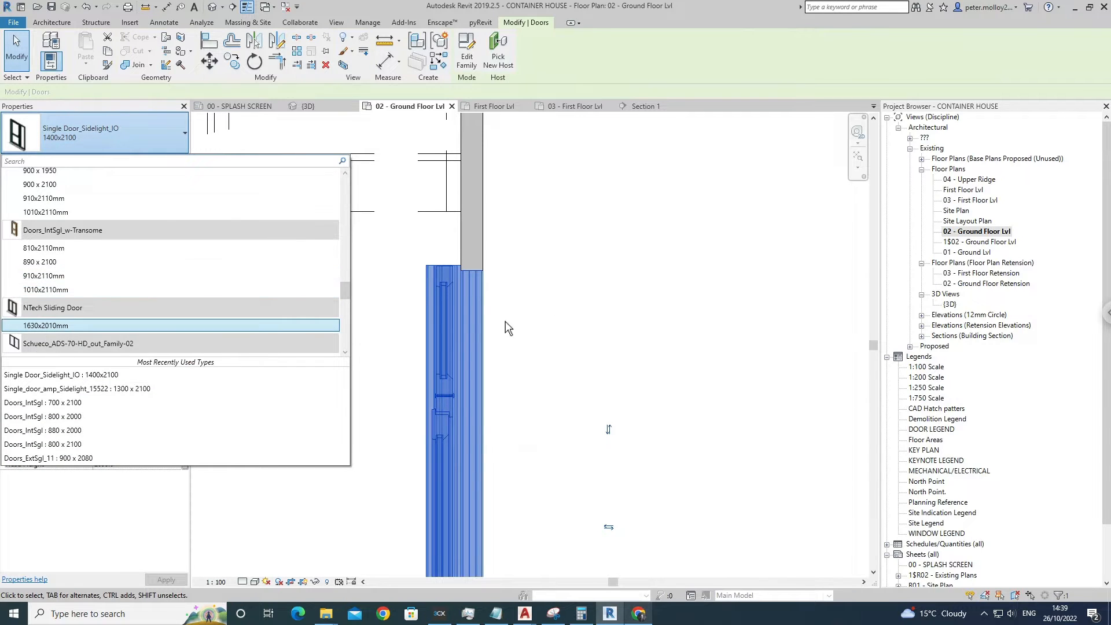
click(521, 317)
click(552, 308)
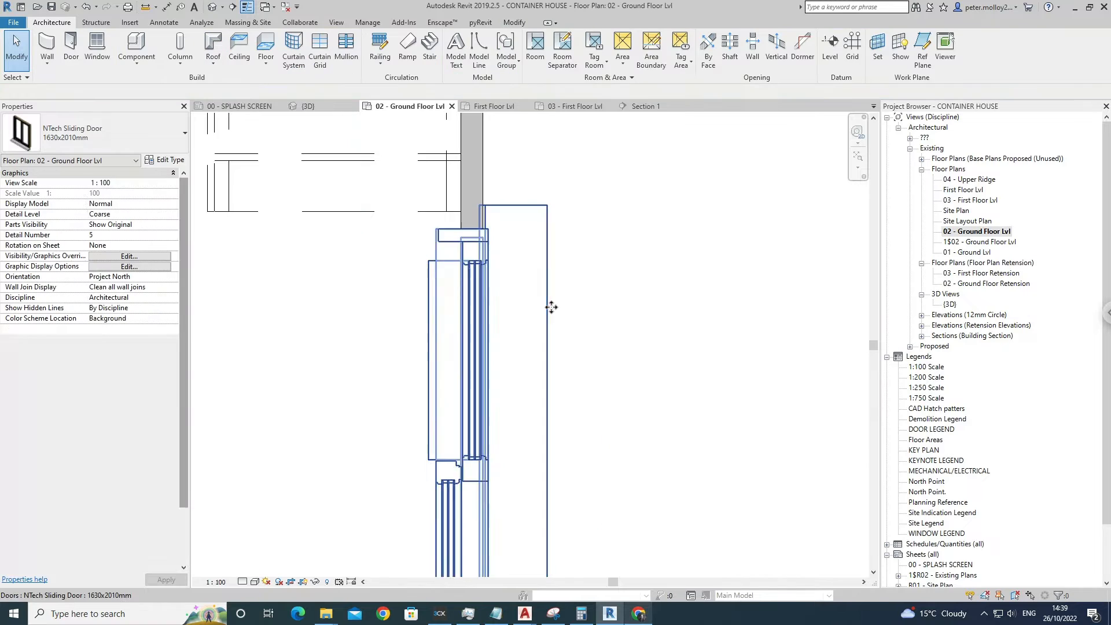
Change the entrance door's type to Doors_ExtSgl_1 1010x2110mm.
scroll(552, 306, down, 2)
scroll(630, 315, down, 2)
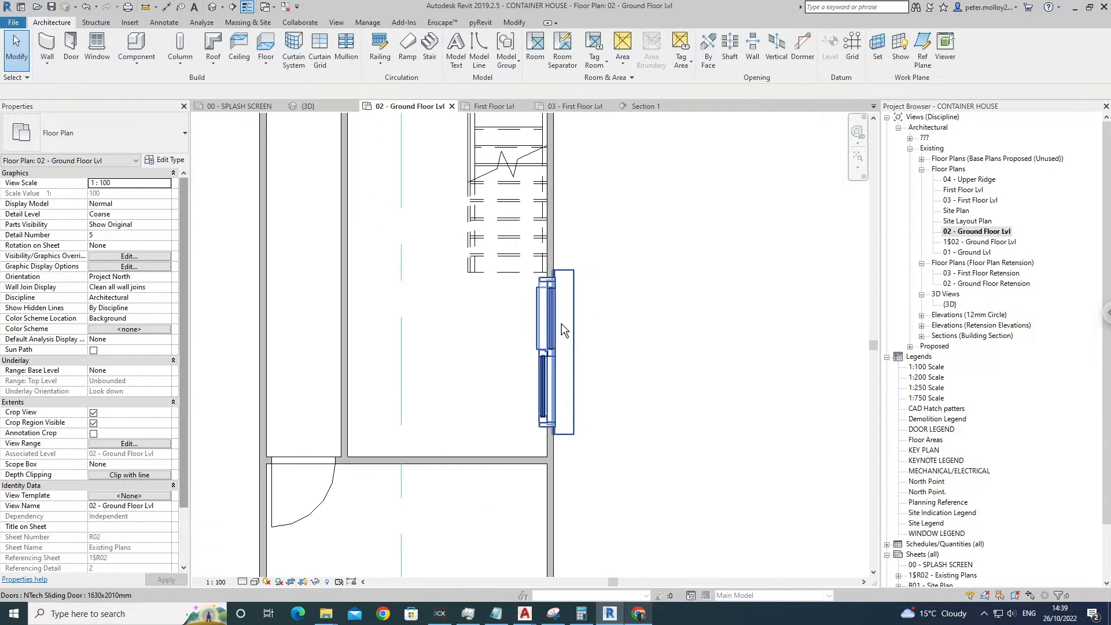
click(562, 324)
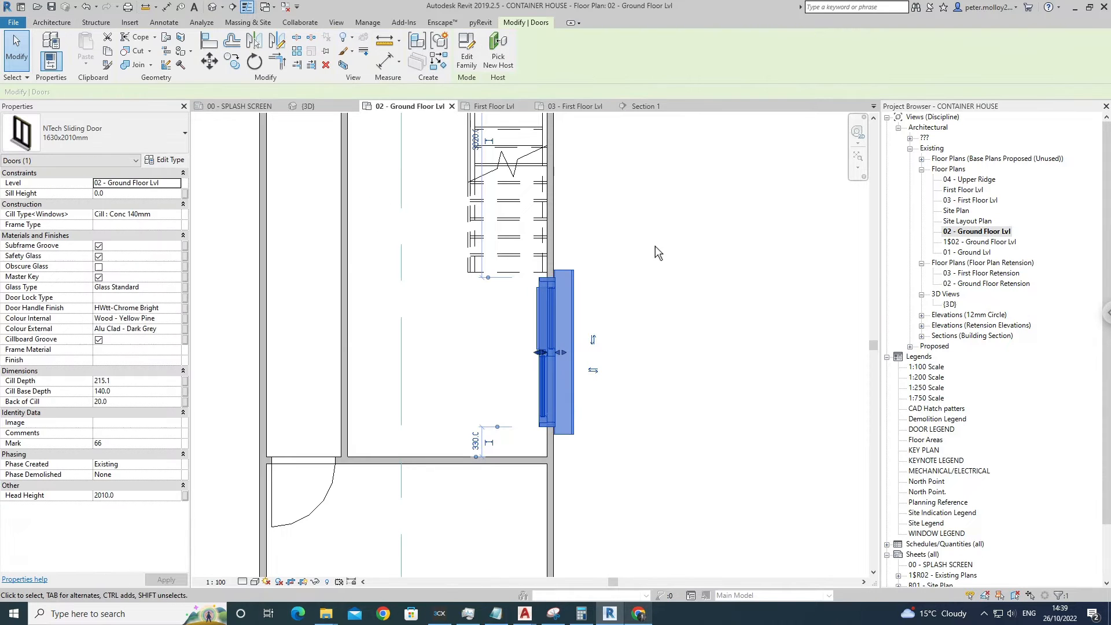
click(72, 142)
scroll(104, 242, up, 5)
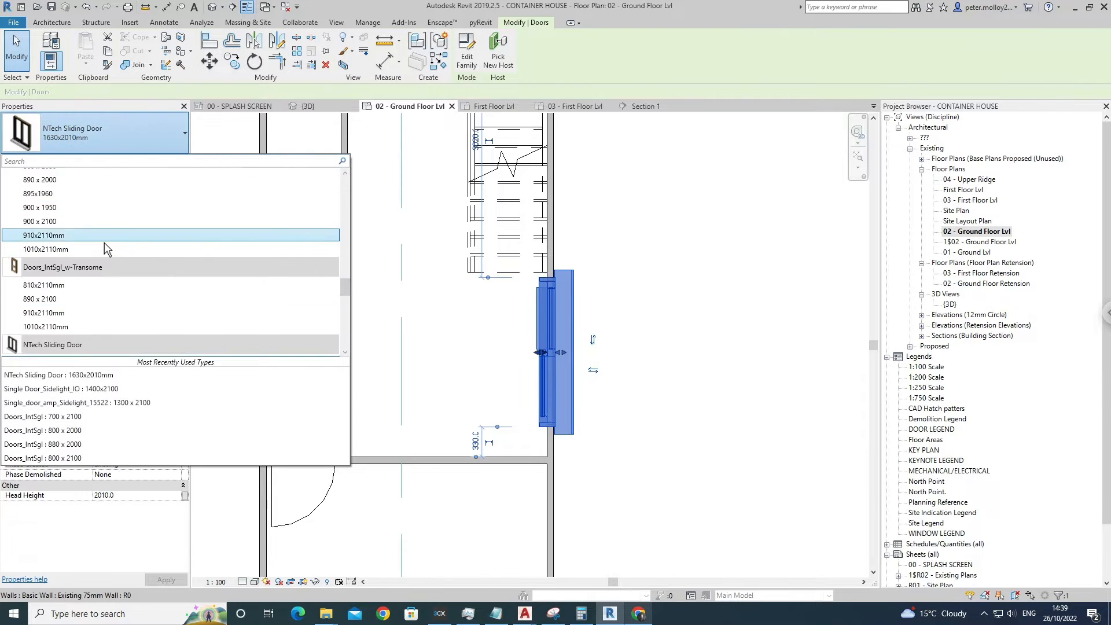
scroll(111, 252, up, 6)
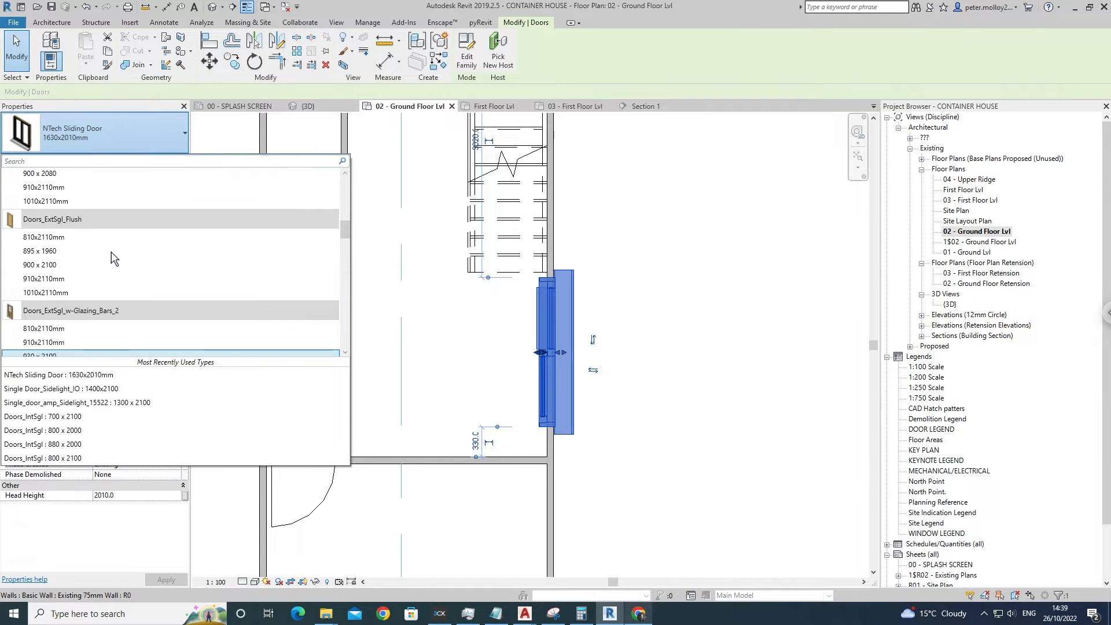
scroll(113, 253, up, 3)
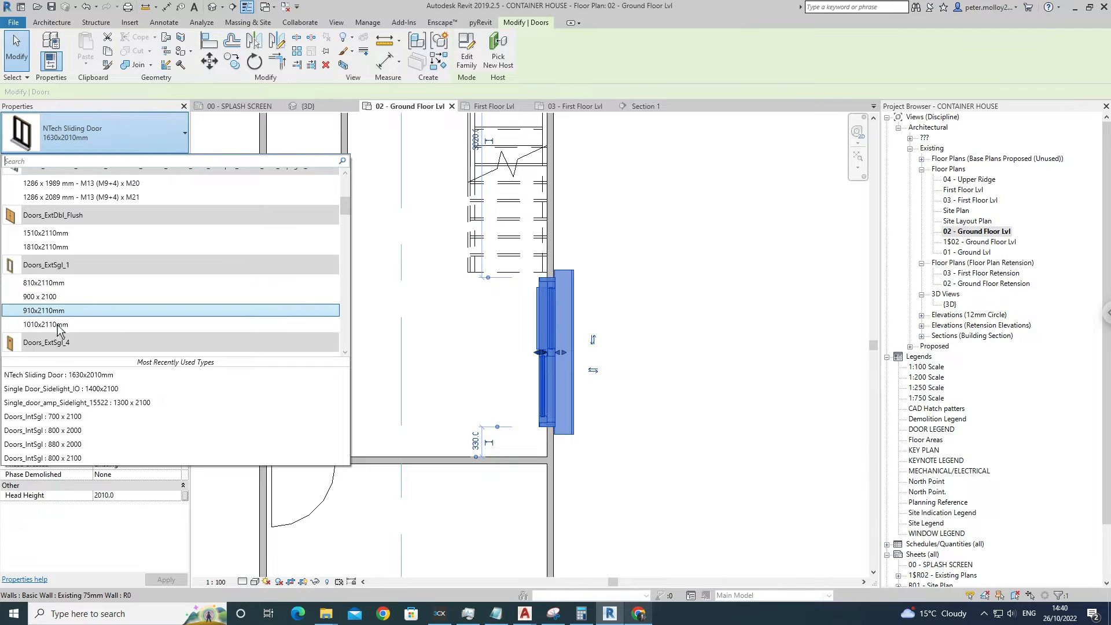
click(59, 325)
click(676, 265)
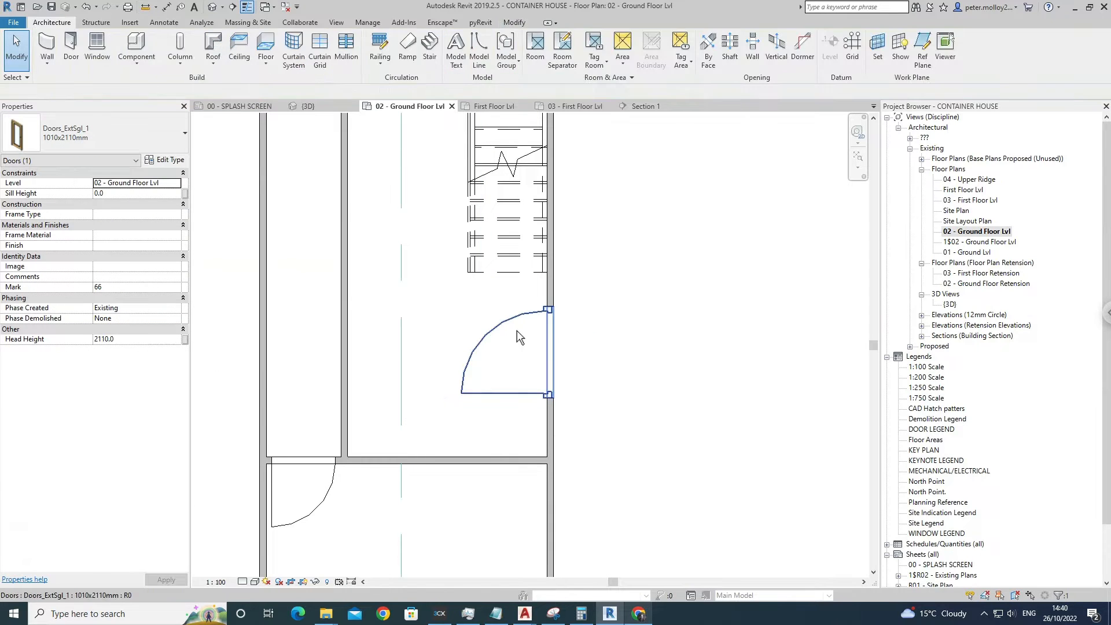
Set the external frame offset of the Doors_ExtSgl_1 1010x2110mm entrance door type to 0.
click(532, 323)
scroll(551, 317, up, 3)
middle_drag(614, 327, 559, 310)
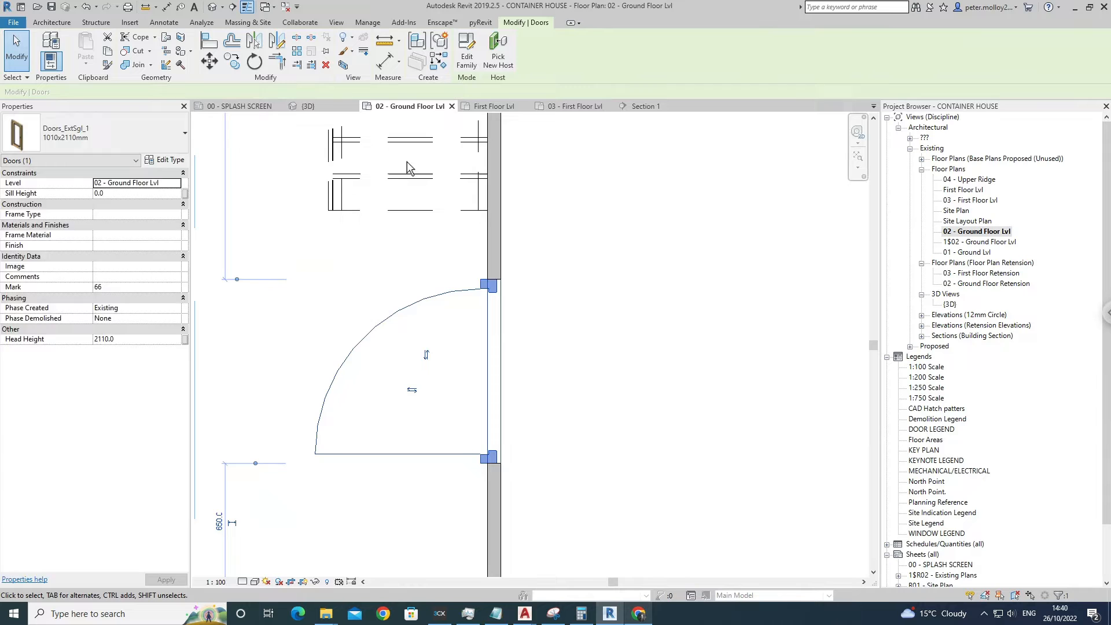
click(167, 160)
drag(790, 345, 795, 412)
scroll(345, 373, up, 3)
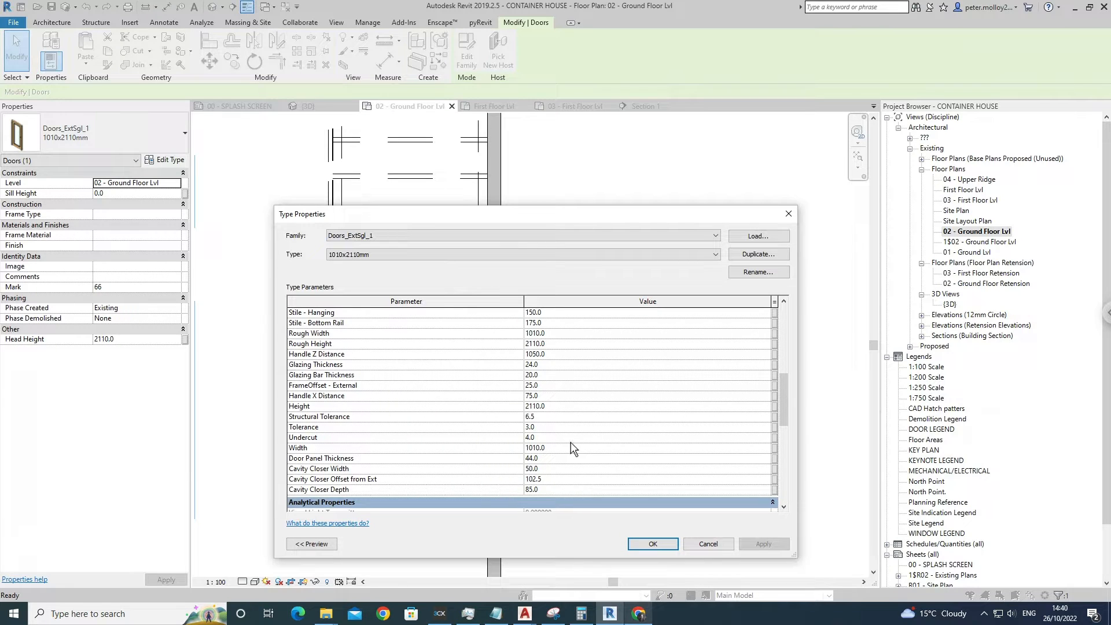
scroll(446, 433, up, 2)
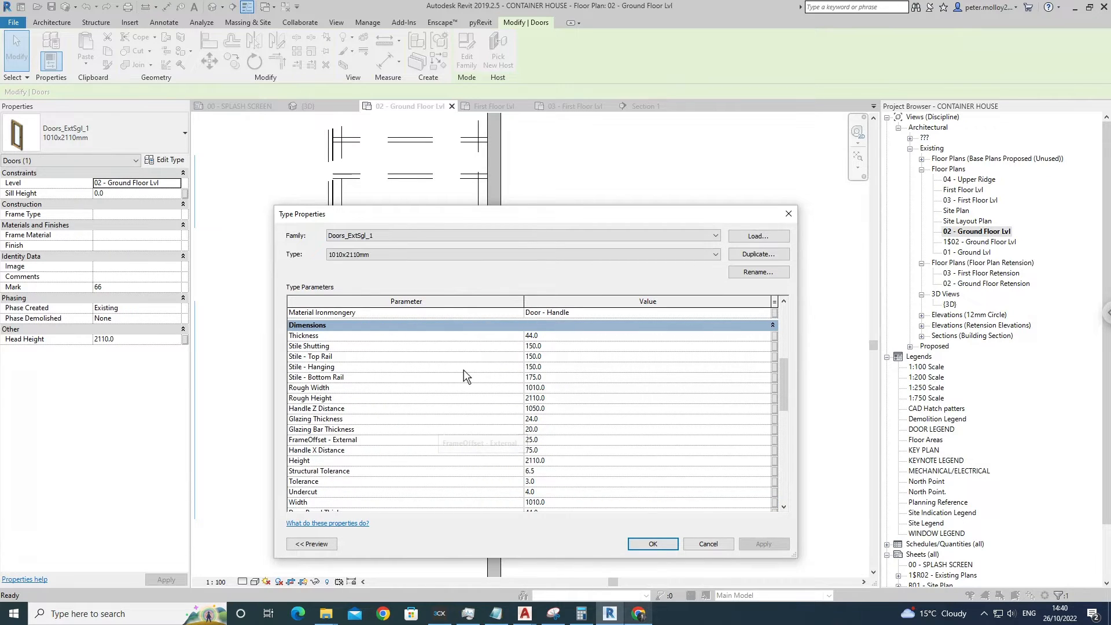
scroll(463, 371, down, 3)
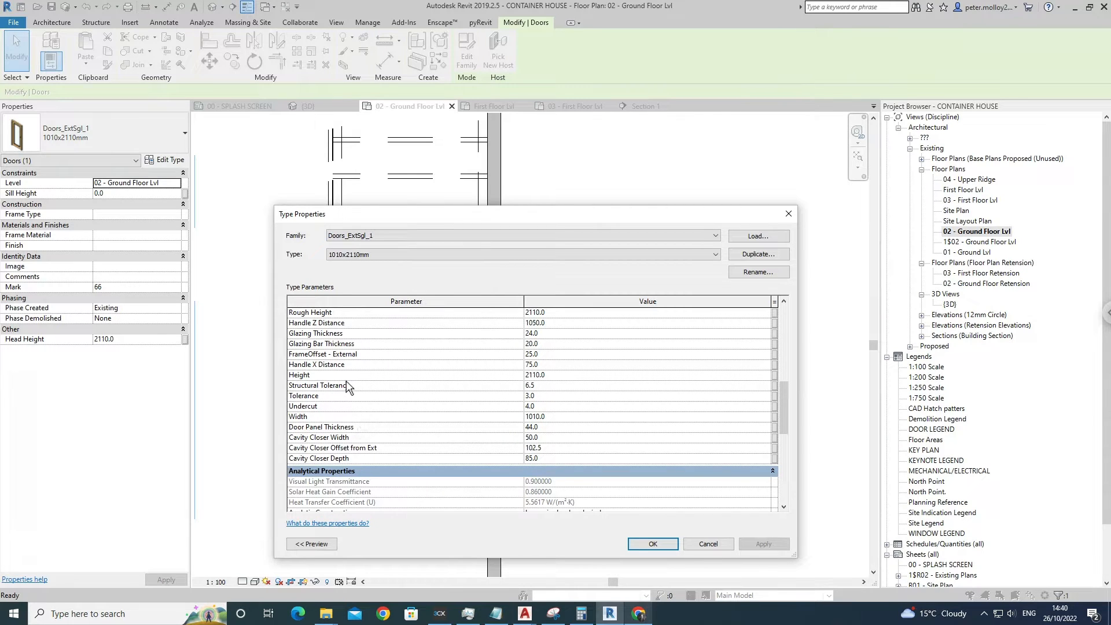
click(573, 358)
click(652, 544)
key(Escape)
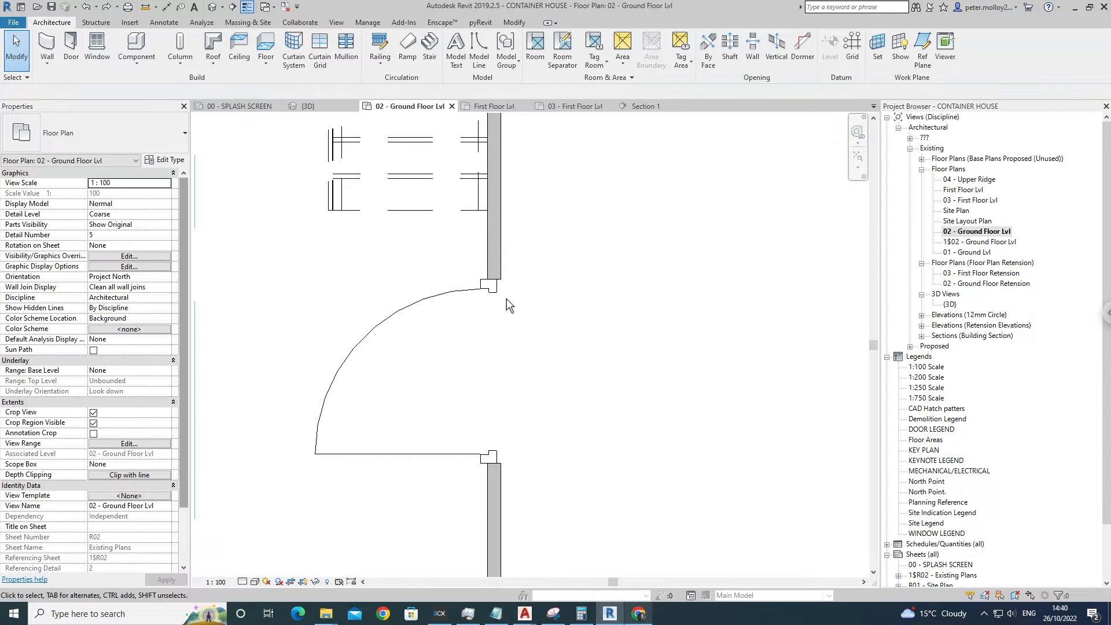
scroll(502, 295, up, 3)
click(109, 7)
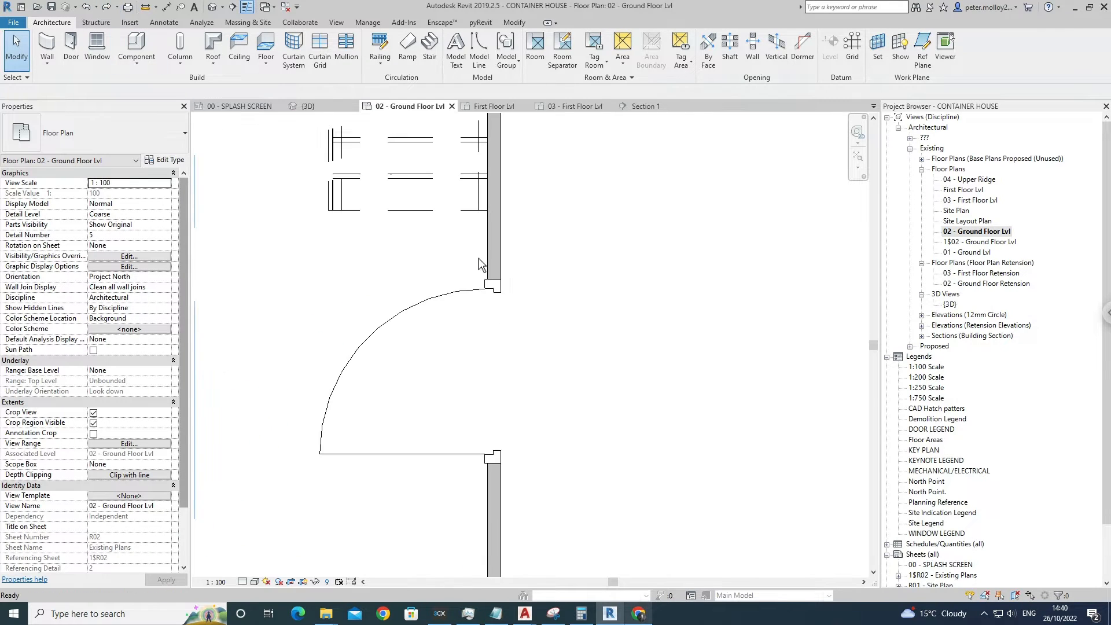
Review the entrance door's type dimensions and inspect the door from outside in the 3D view.
click(508, 304)
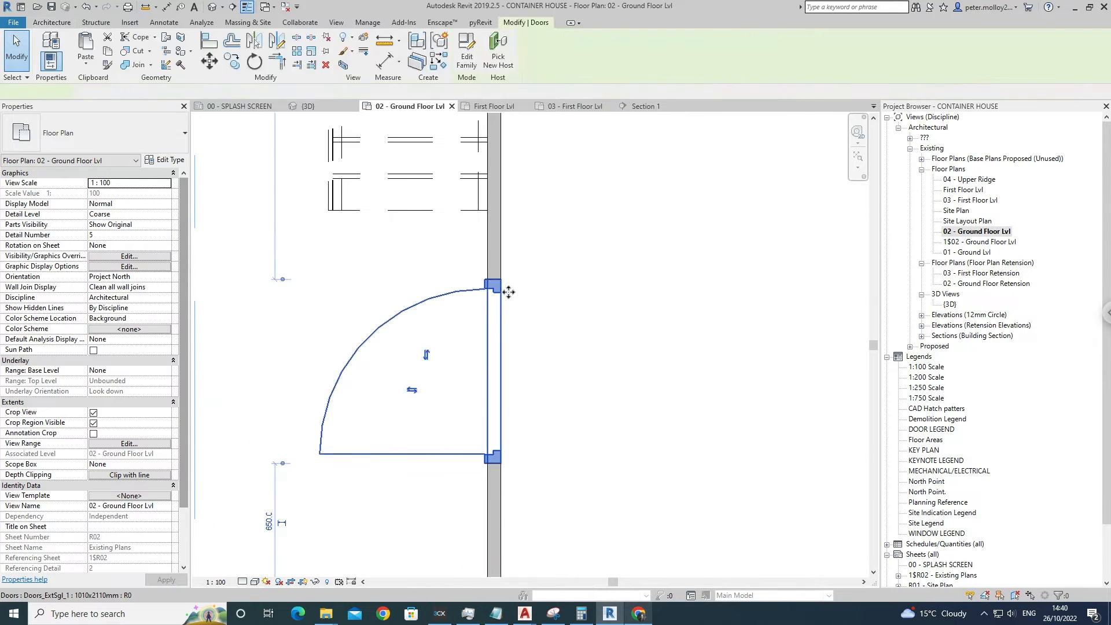
click(166, 160)
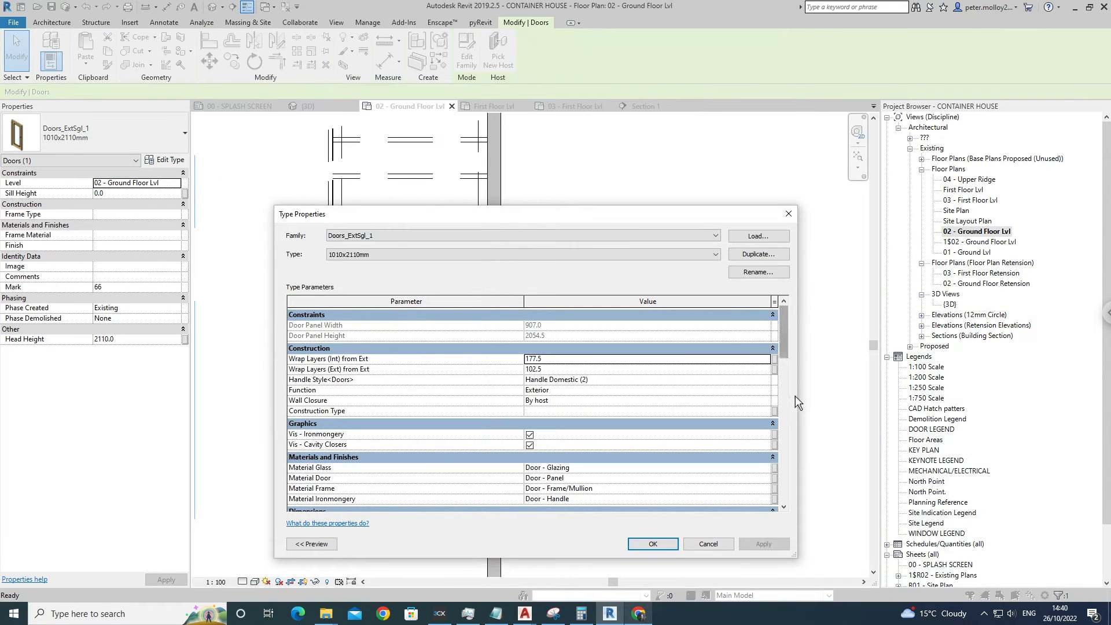
click(784, 396)
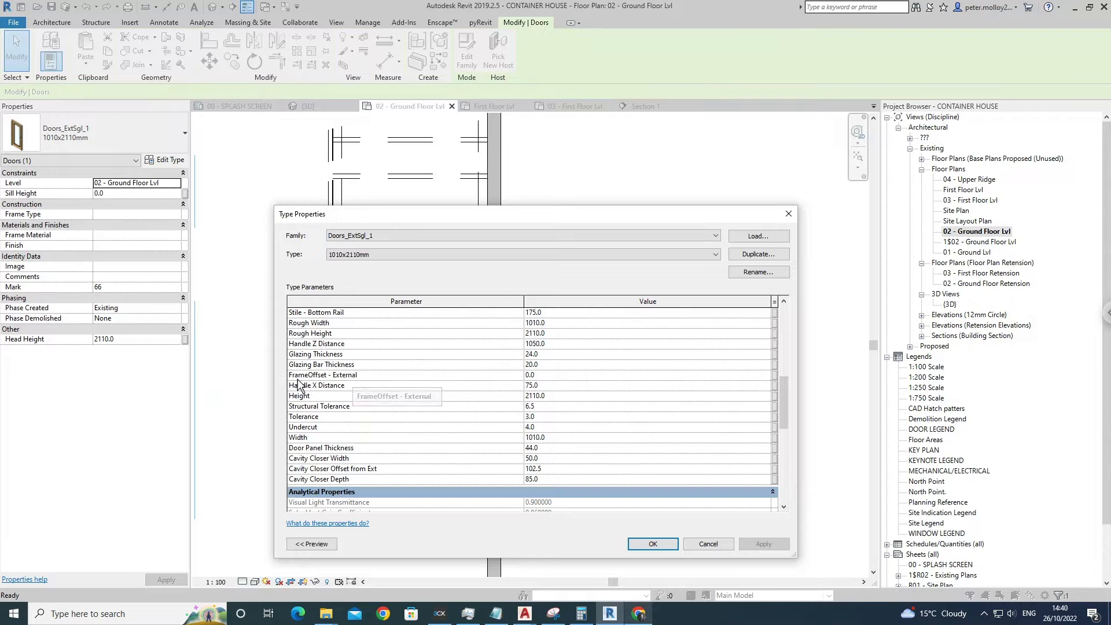
click(659, 547)
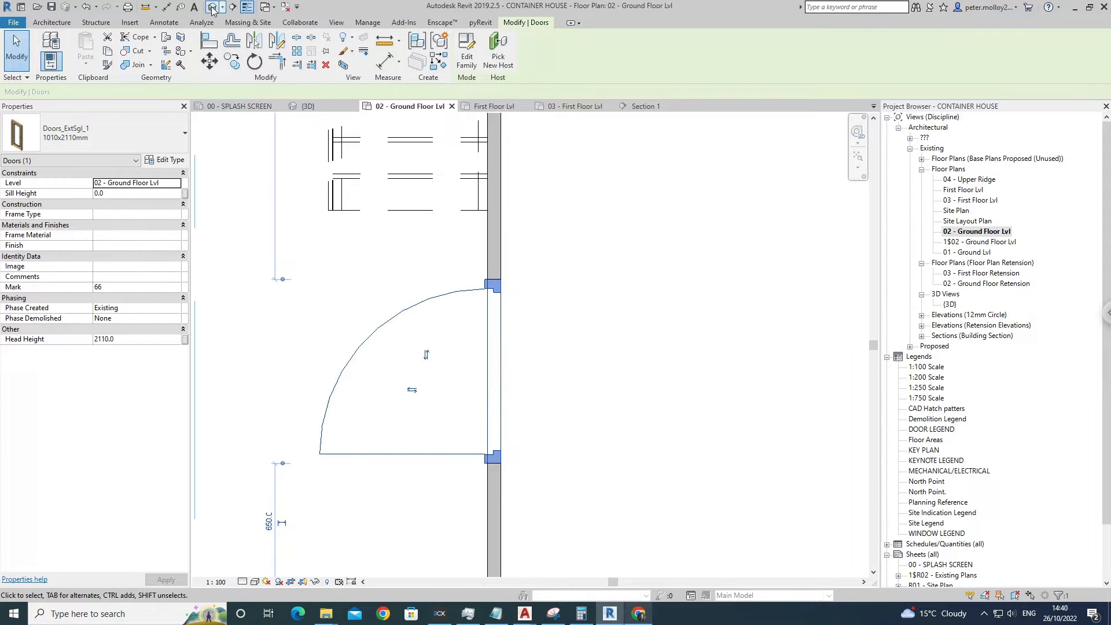
click(492, 379)
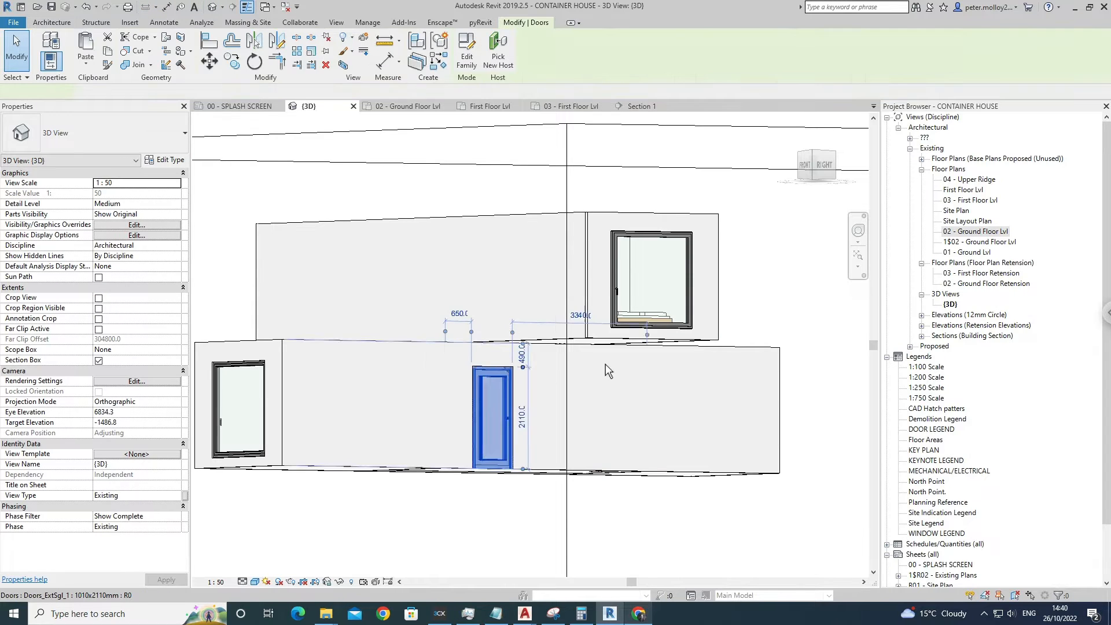
shift+middle_drag(604, 369, 537, 392)
key(Escape)
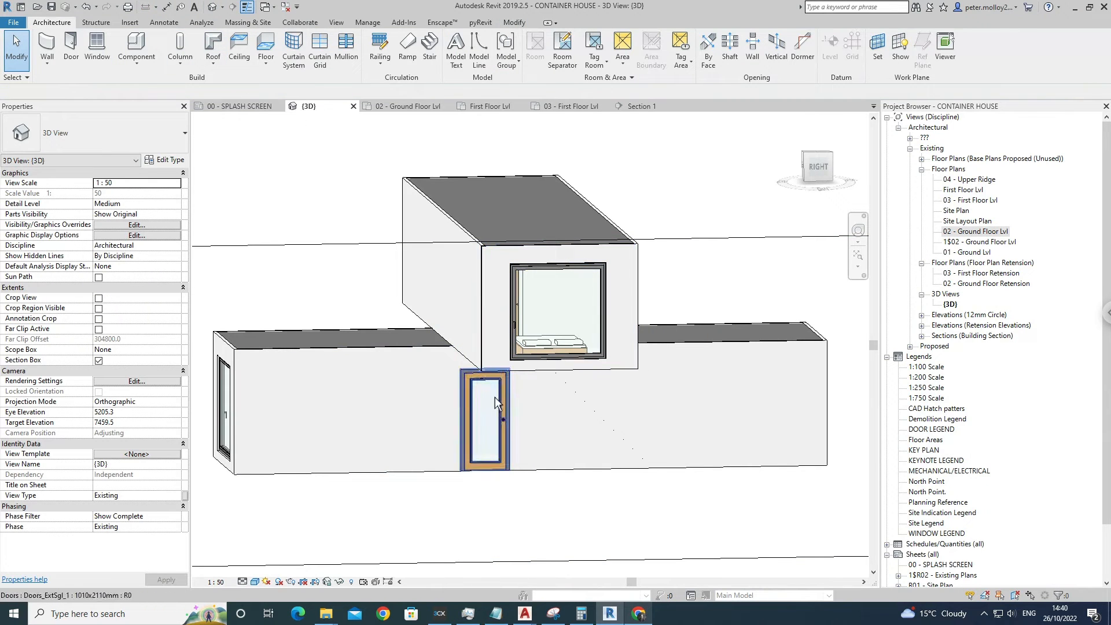
Align the entrance door's frame edge with the side edge of the upper container in the right-hand 3D view.
click(485, 397)
shift+middle_drag(489, 324, 465, 218)
click(209, 40)
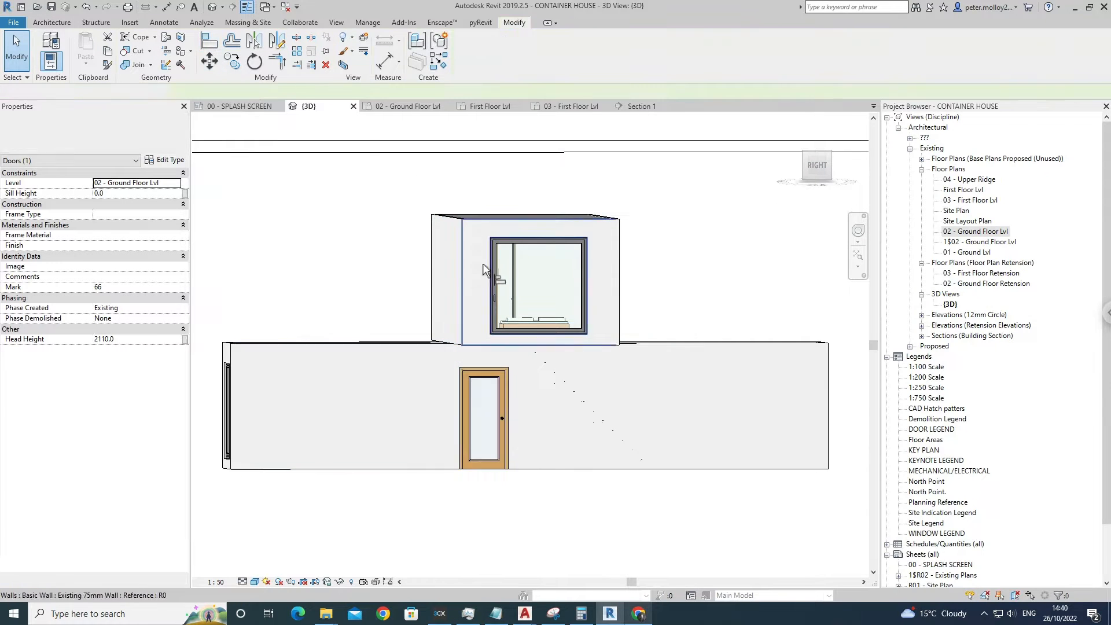
key(Tab)
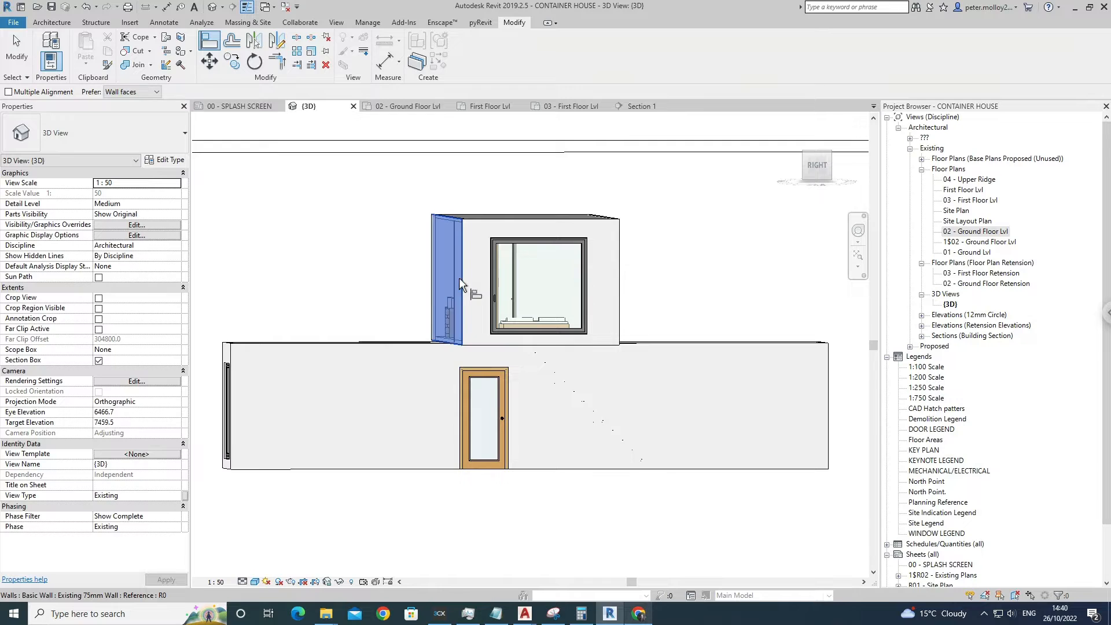
shift+middle_drag(481, 337, 461, 315)
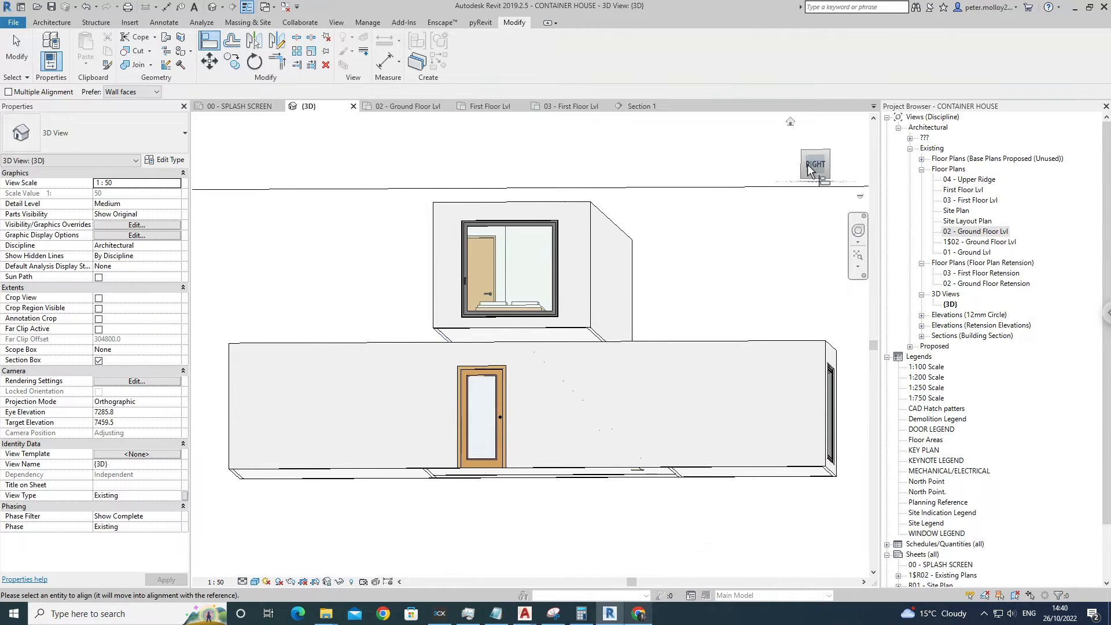
click(813, 165)
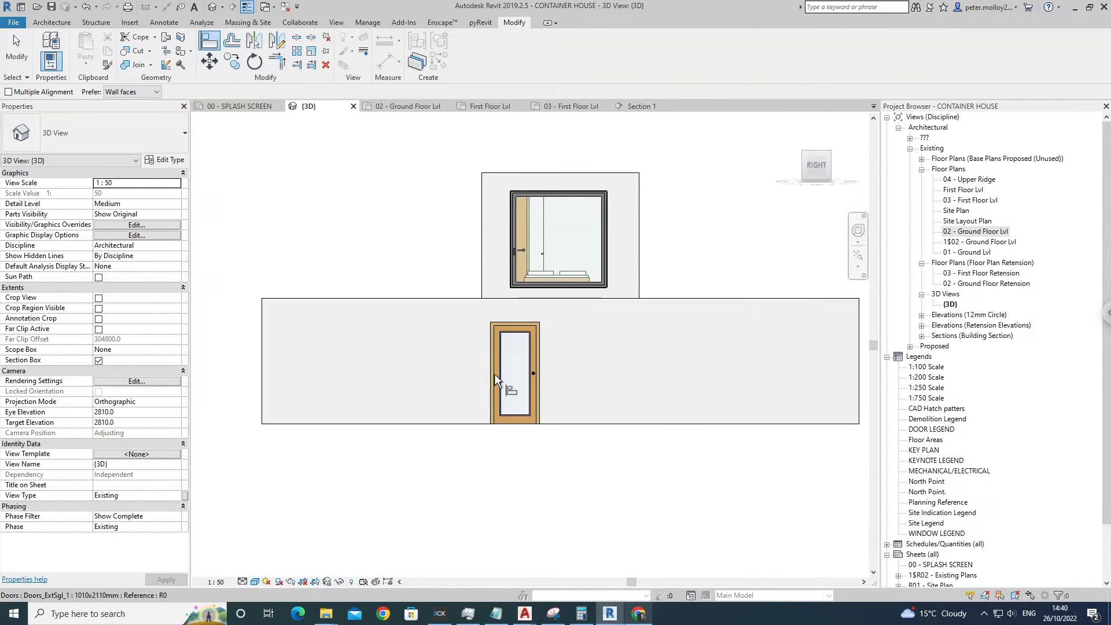
click(488, 346)
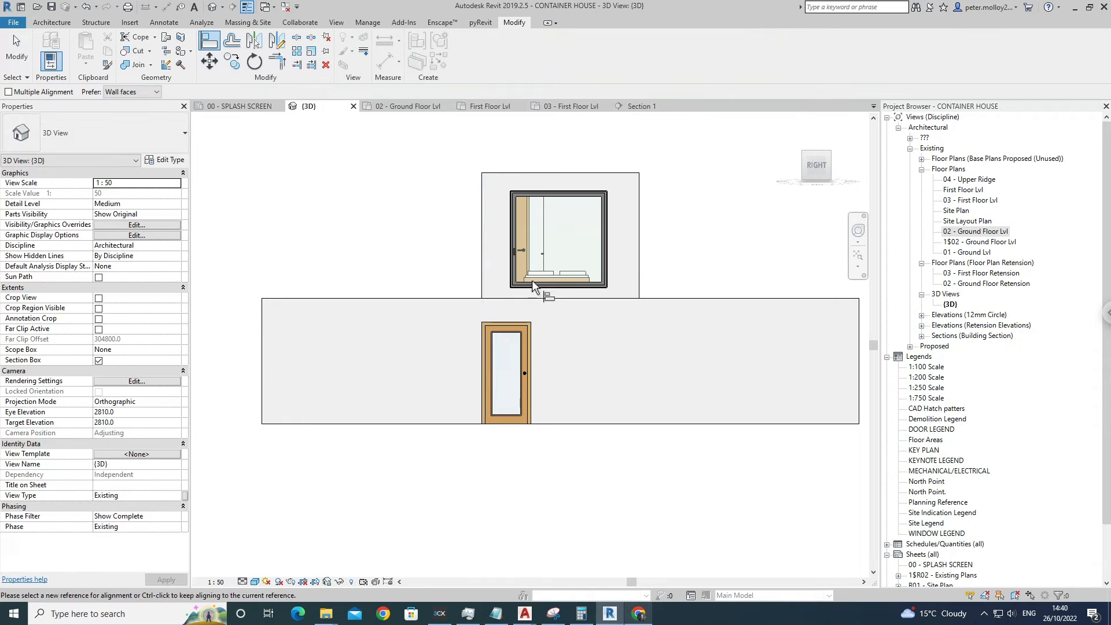
scroll(512, 234, up, 2)
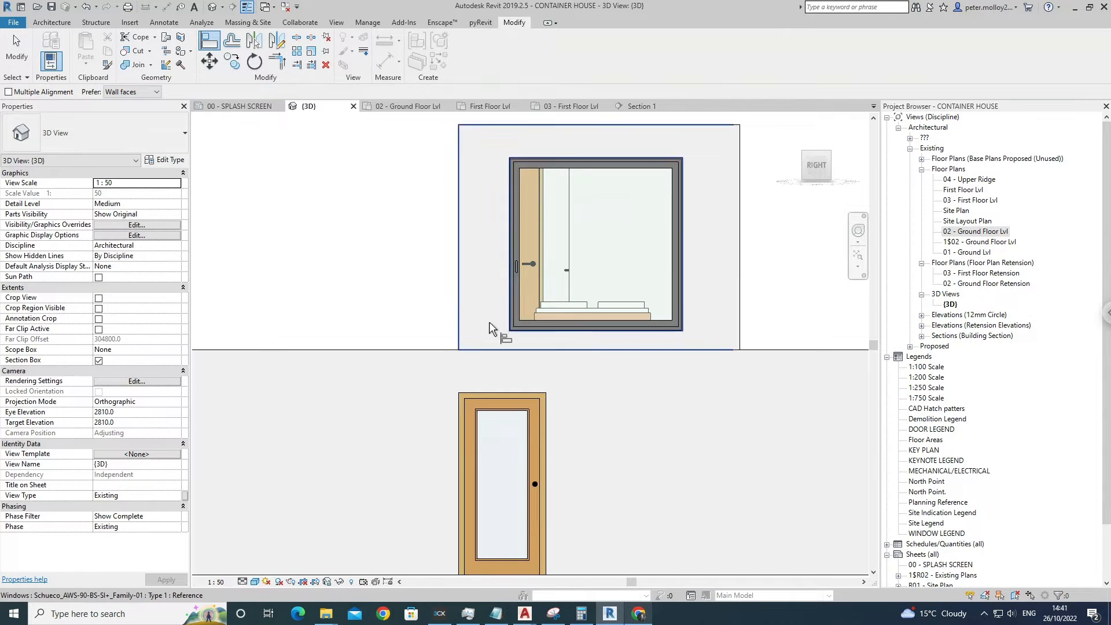
key(Escape)
Return to the 02 - Ground Floor Lvl plan and examine the long partition and rooms around the stair and entrance door.
scroll(490, 324, down, 2)
shift+middle_drag(501, 331, 381, 417)
double_click(983, 234)
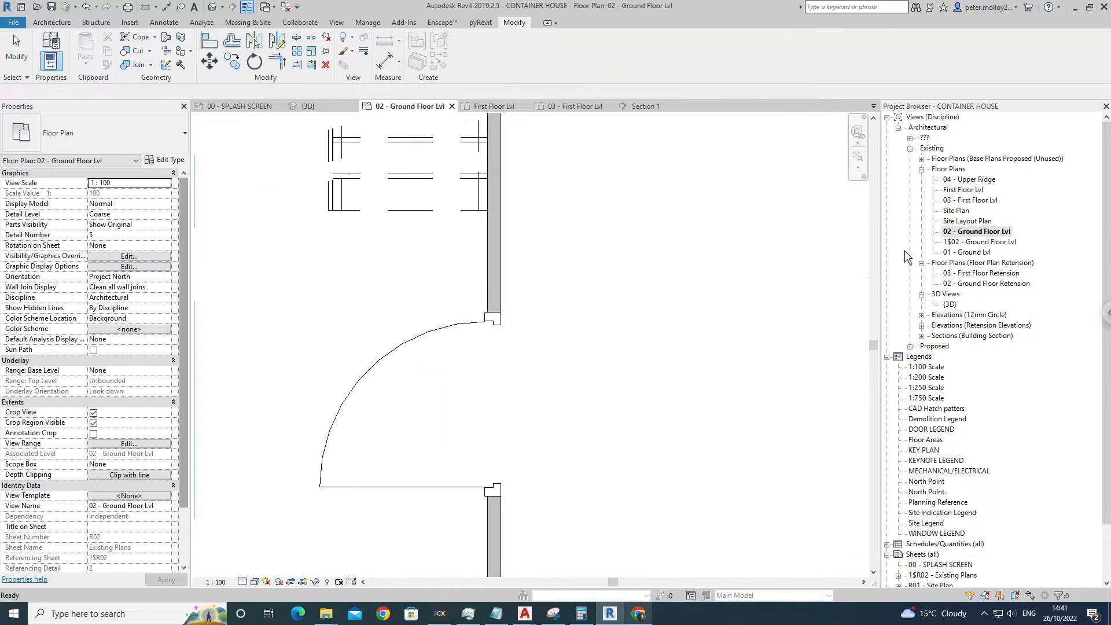
scroll(567, 282, down, 3)
middle_drag(550, 308, 604, 335)
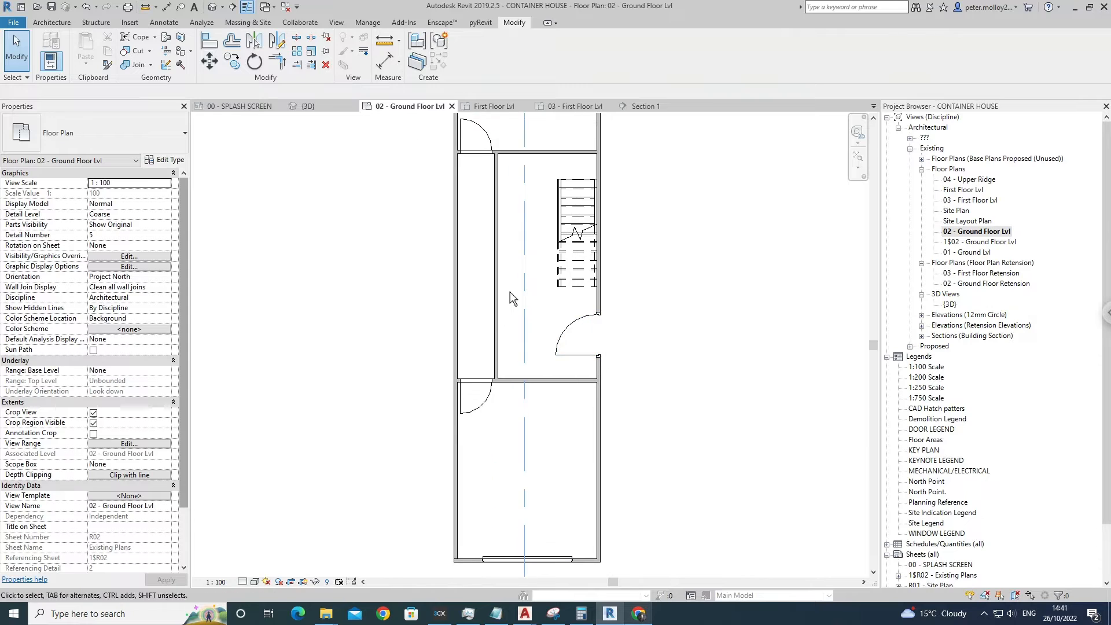
click(507, 287)
middle_drag(552, 308, 558, 356)
key(Escape)
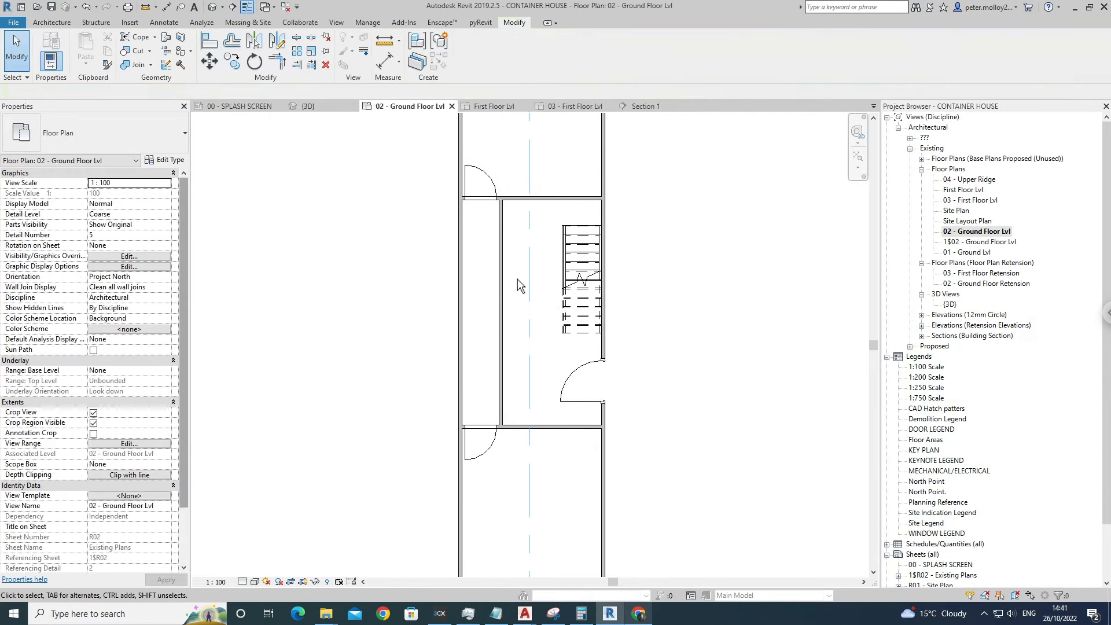
click(510, 276)
scroll(555, 304, up, 3)
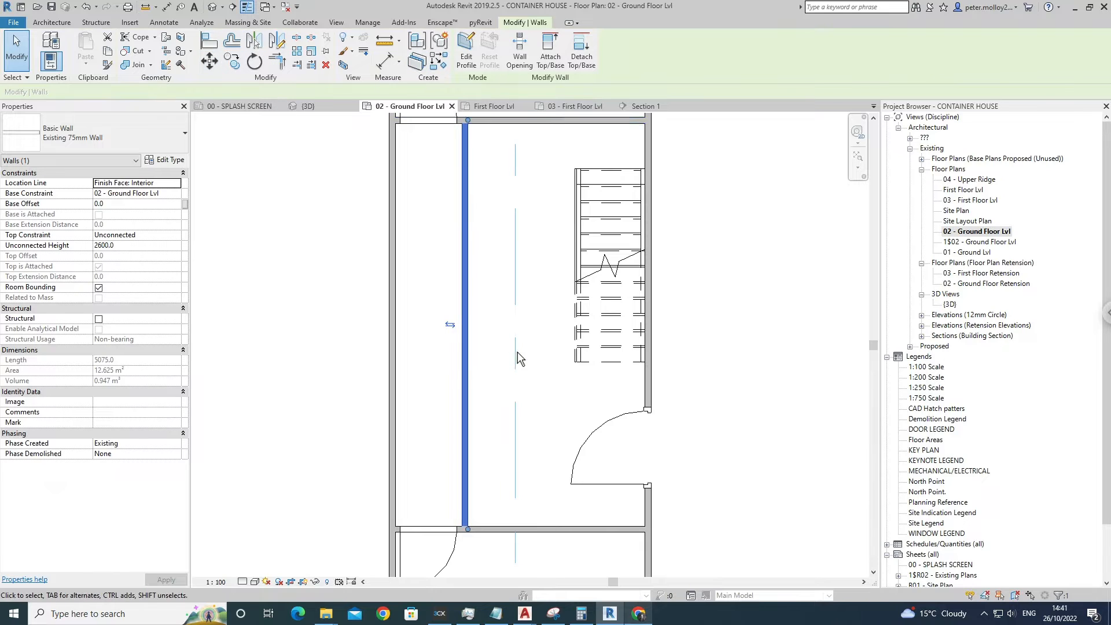
scroll(533, 365, down, 5)
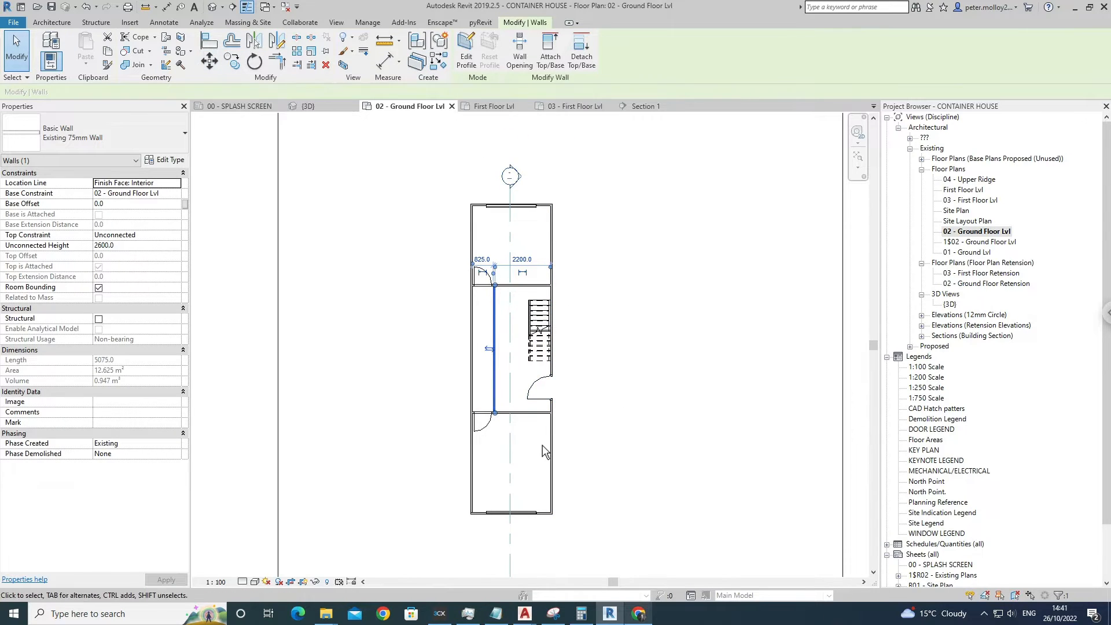
scroll(543, 447, up, 3)
scroll(543, 447, down, 2)
middle_drag(543, 446, 481, 351)
key(Escape)
Start placing a component on the ground floor and browse the loaded component types down to the plumbing fixtures.
click(60, 23)
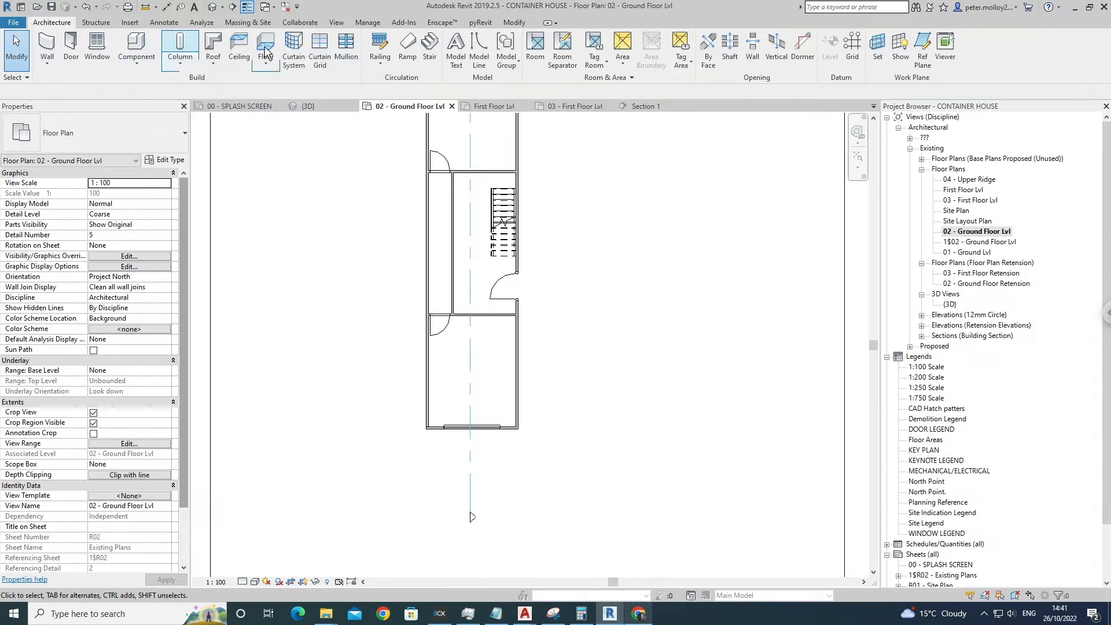
click(124, 49)
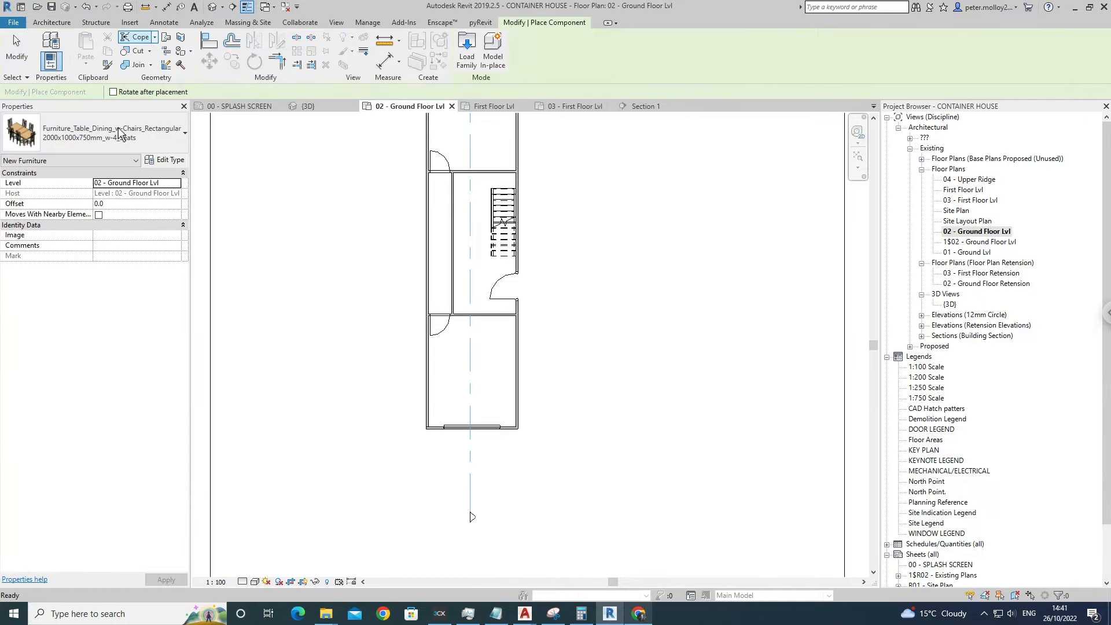
click(103, 145)
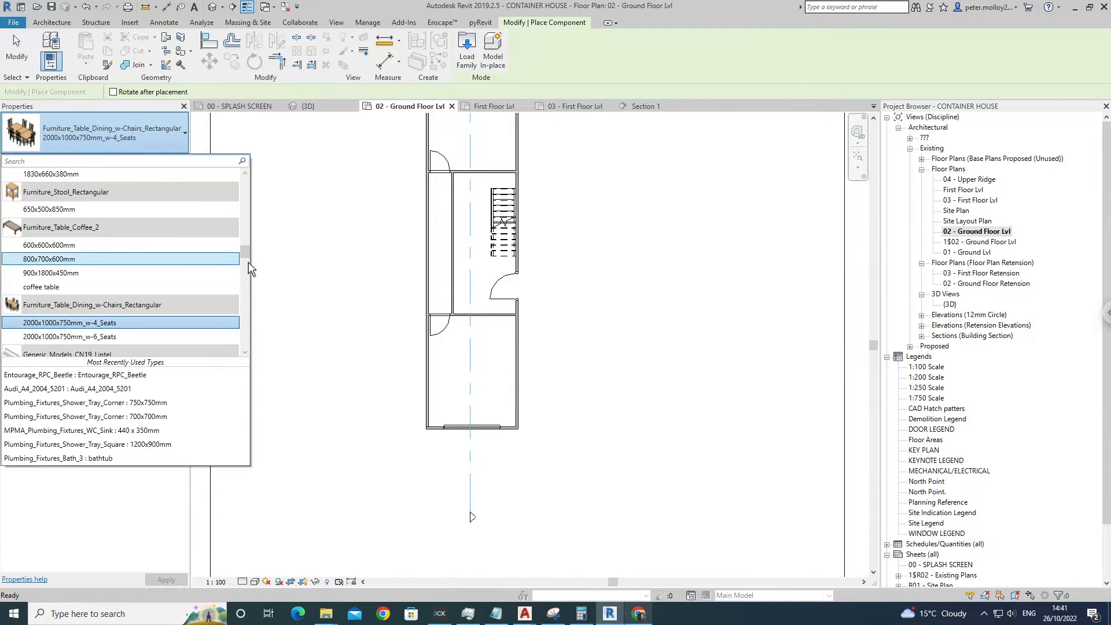
scroll(250, 290, down, 3)
scroll(250, 289, down, 10)
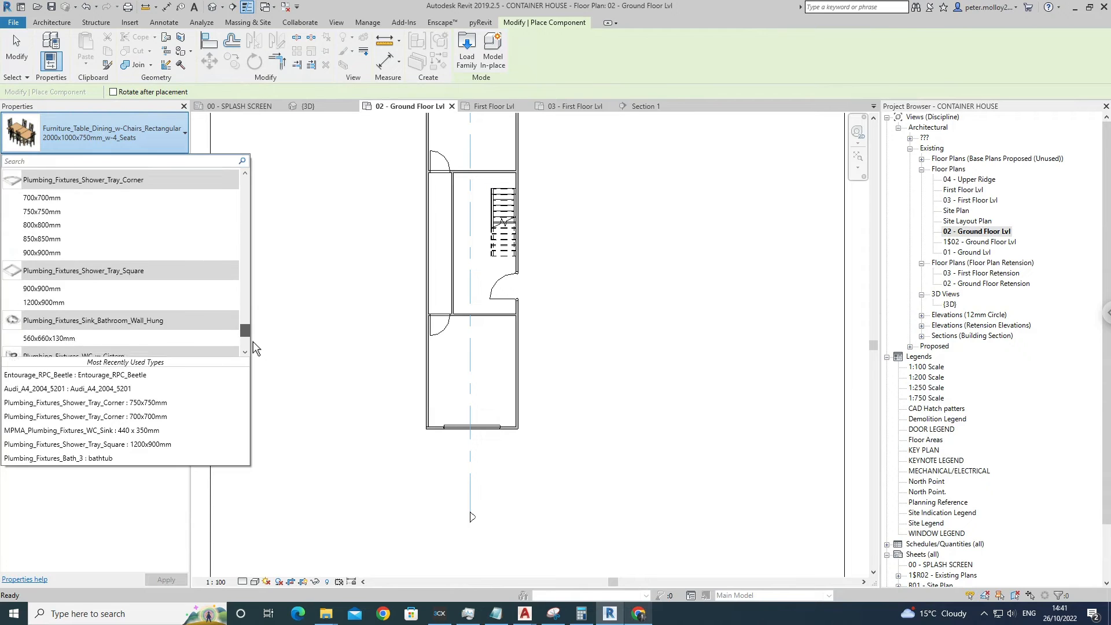
scroll(252, 352, down, 2)
click(99, 158)
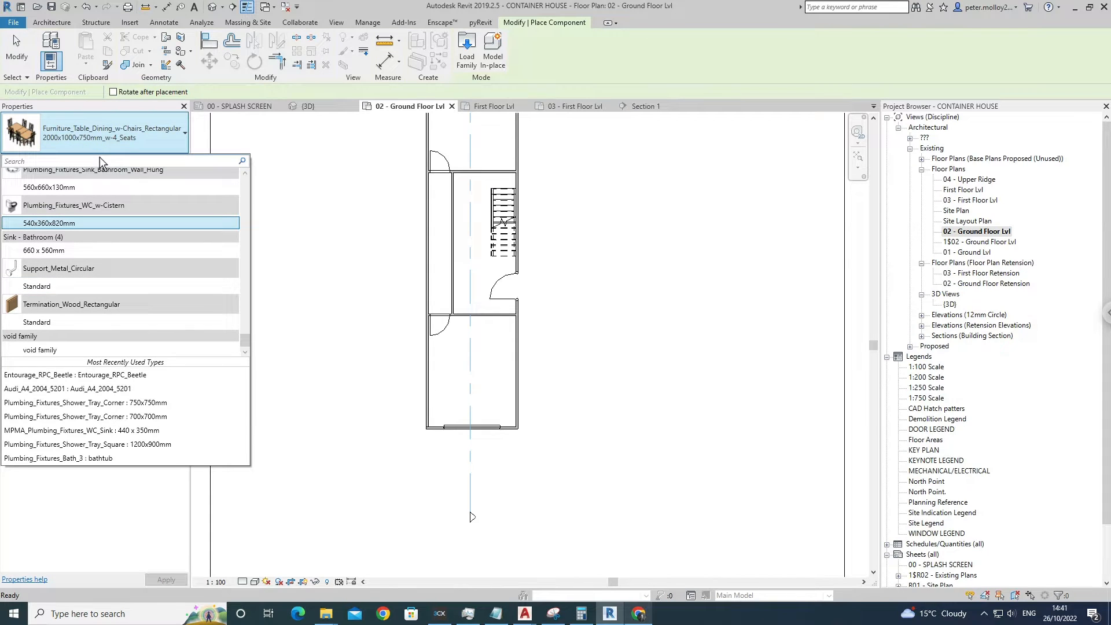
Place a 1346x1880x355mm-Double bed in the end bedroom of the ground floor plan, rotated with its pillows toward the window wall.
text(BED)
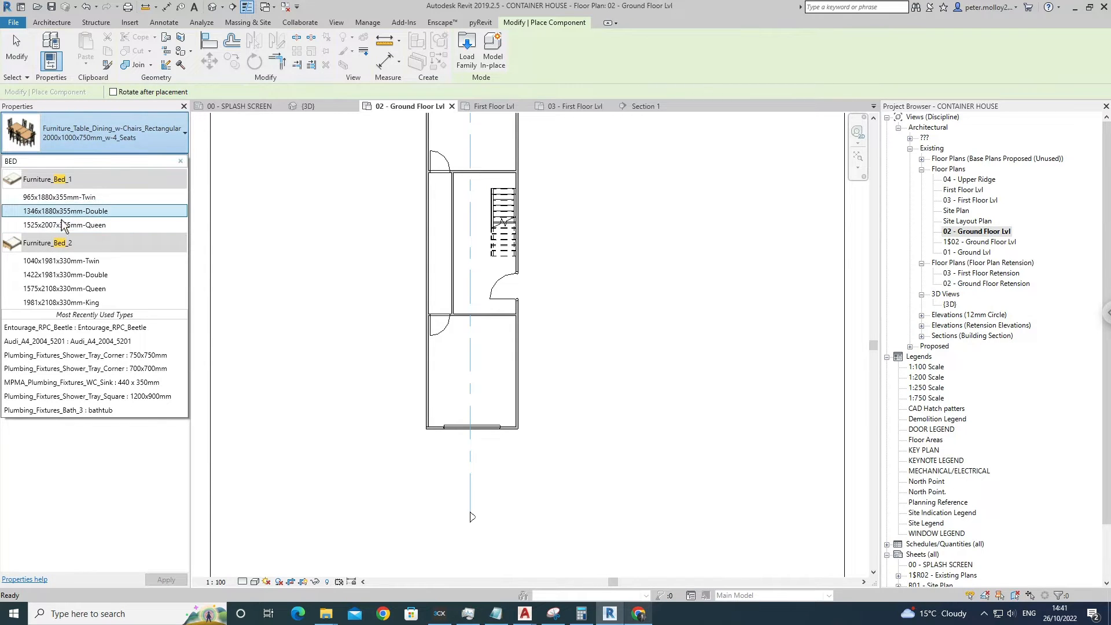
click(60, 212)
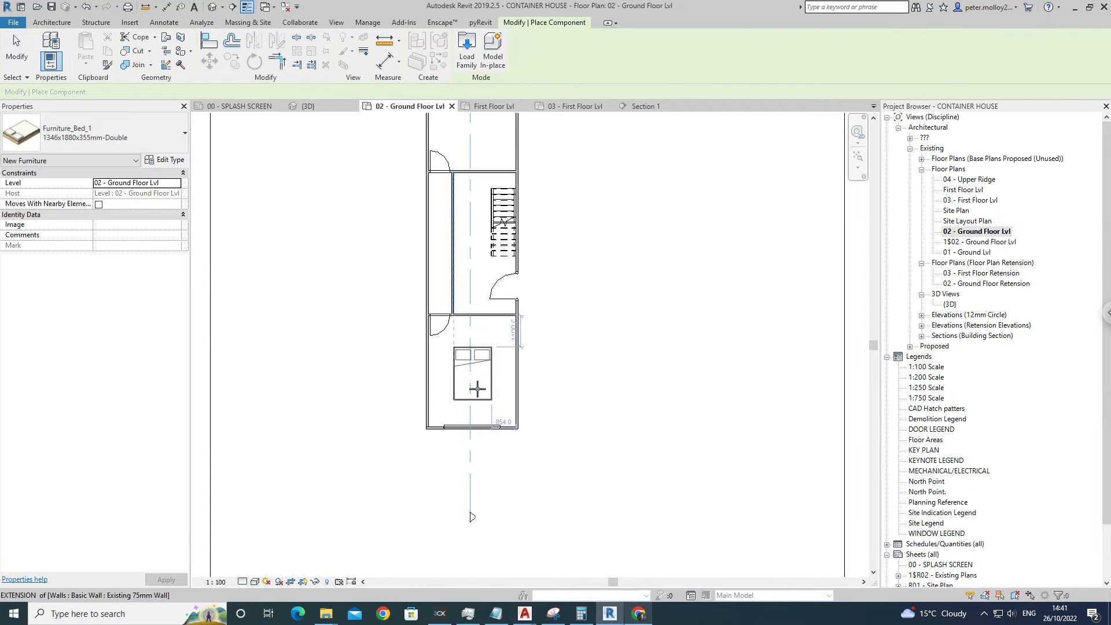
scroll(478, 397, up, 3)
key(space)
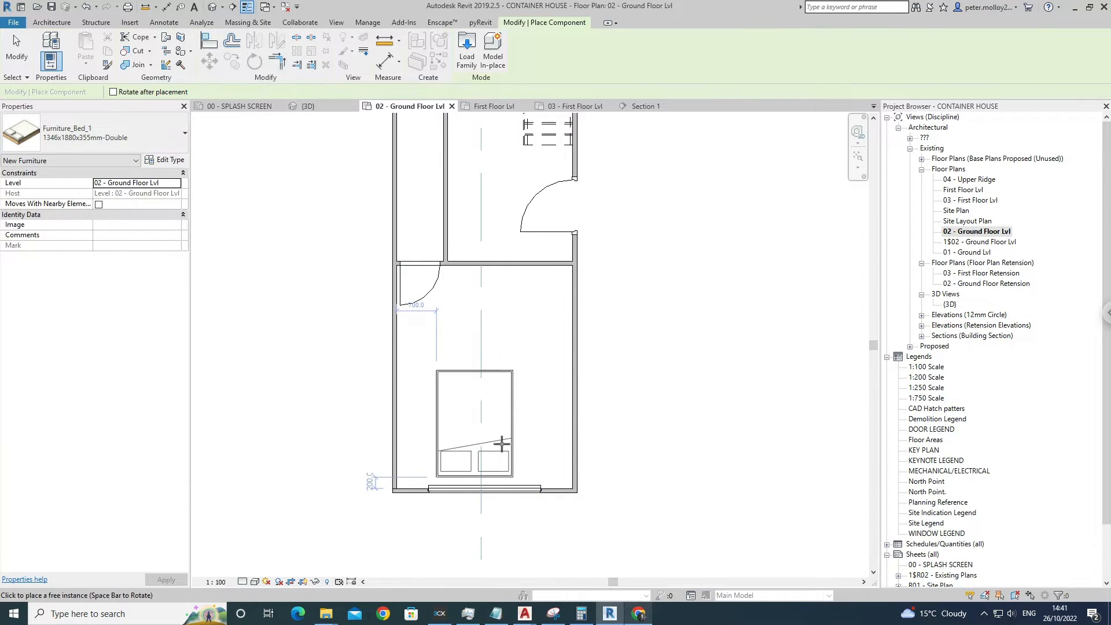
click(506, 443)
scroll(521, 405, down, 3)
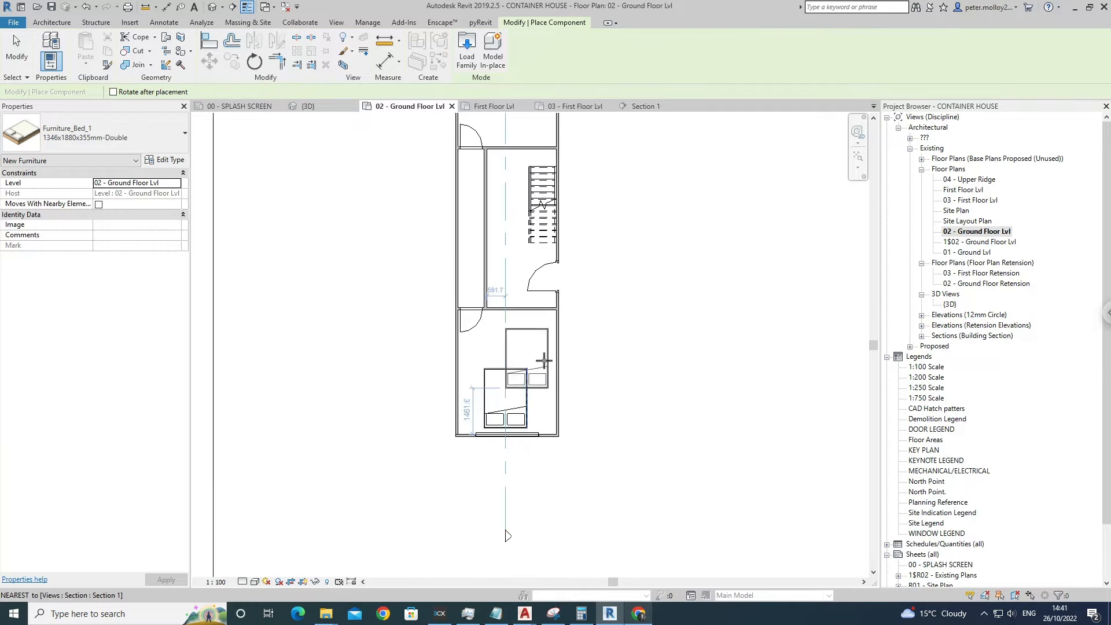
key(Escape)
key(Escape)
scroll(530, 344, up, 2)
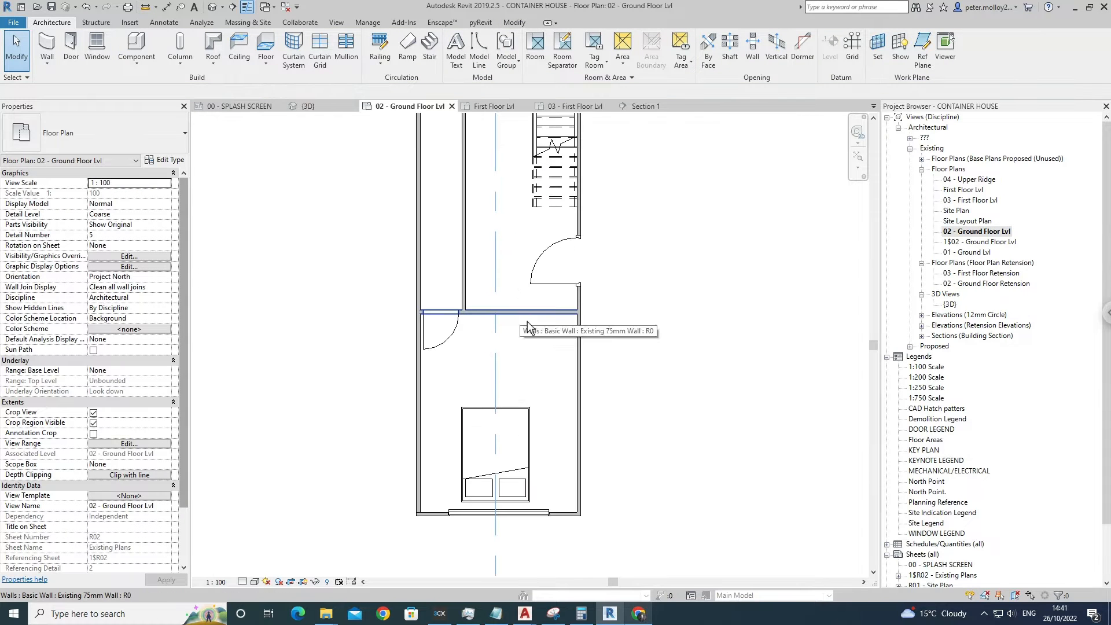
scroll(527, 321, up, 2)
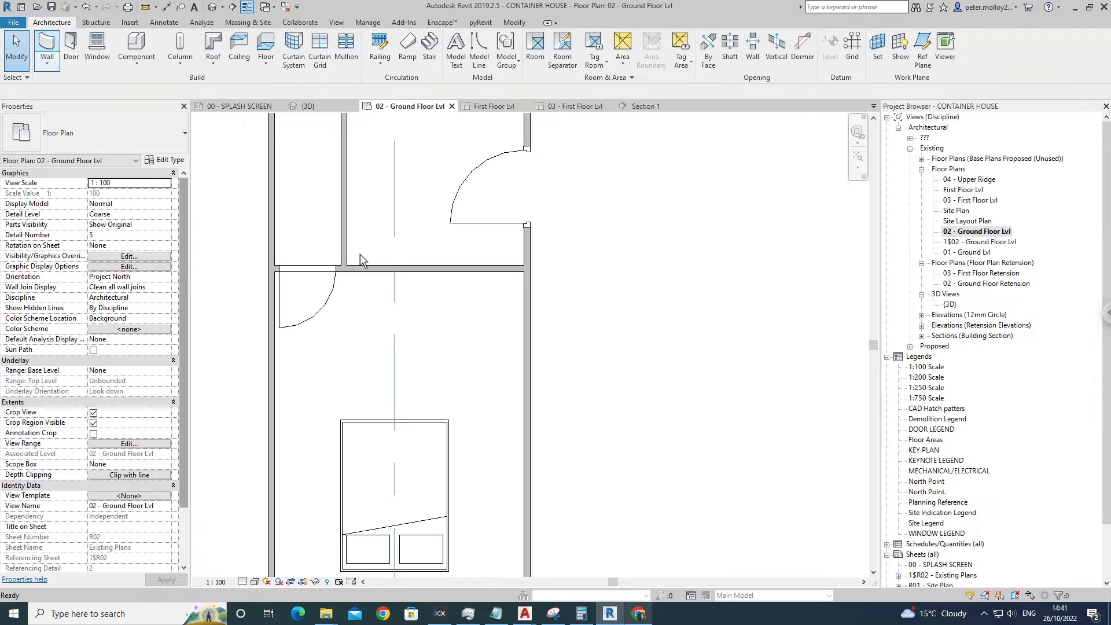
key(w)
key(a)
click(388, 270)
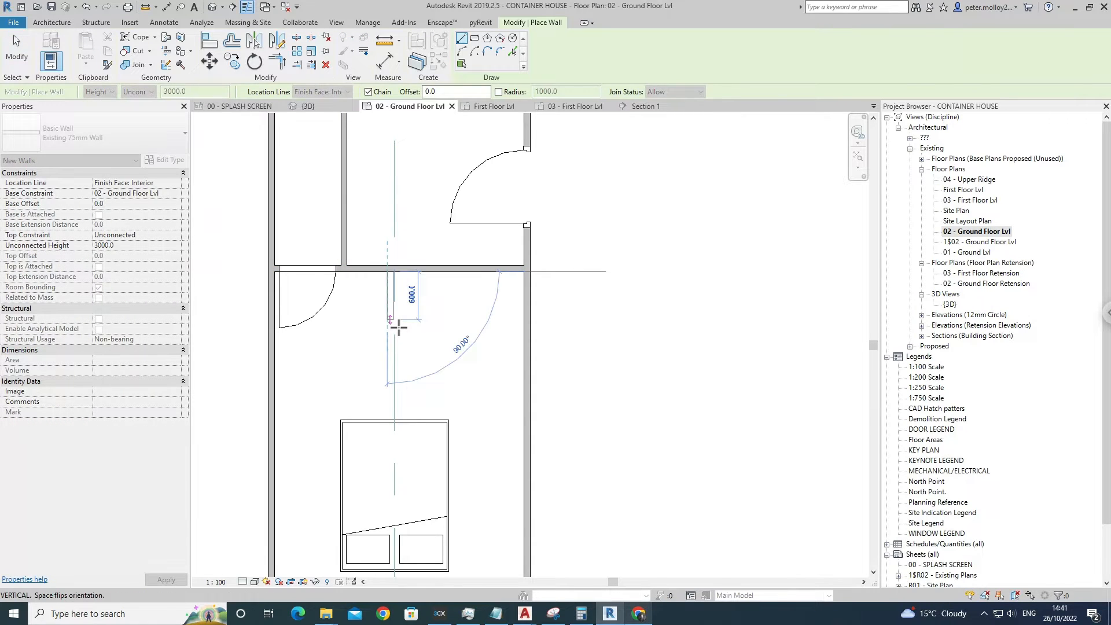
key(Escape)
scroll(399, 325, down, 2)
middle_drag(409, 305, 412, 385)
middle_drag(407, 346, 410, 481)
key(Escape)
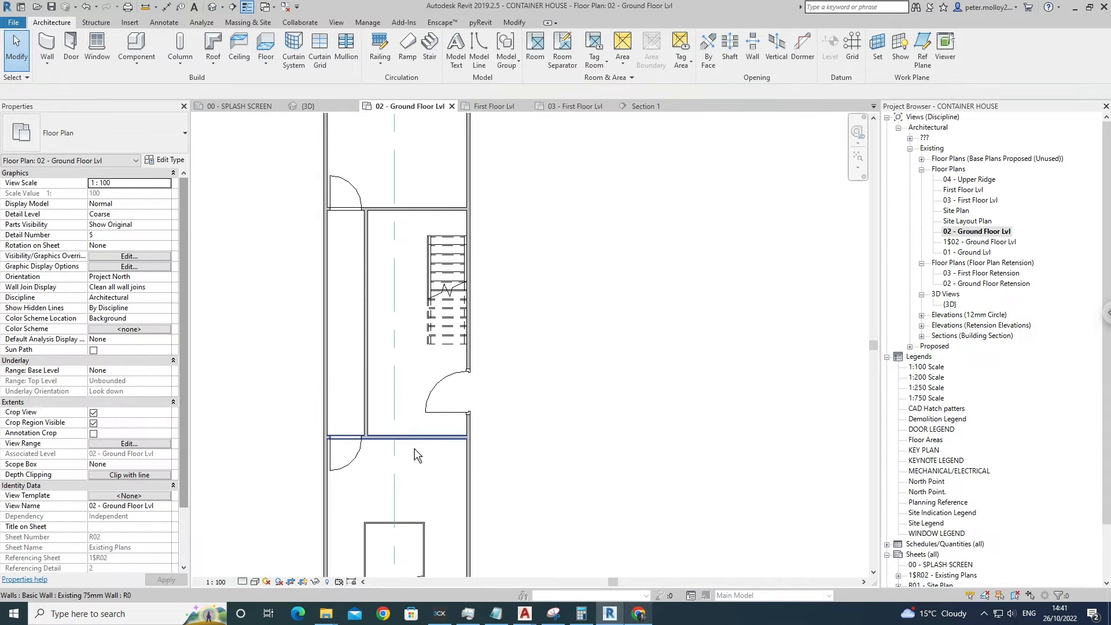
Move the partition wall between the bedroom and the stair area closer to the bed.
drag(415, 449, 410, 501)
middle_drag(410, 408, 397, 268)
key(Escape)
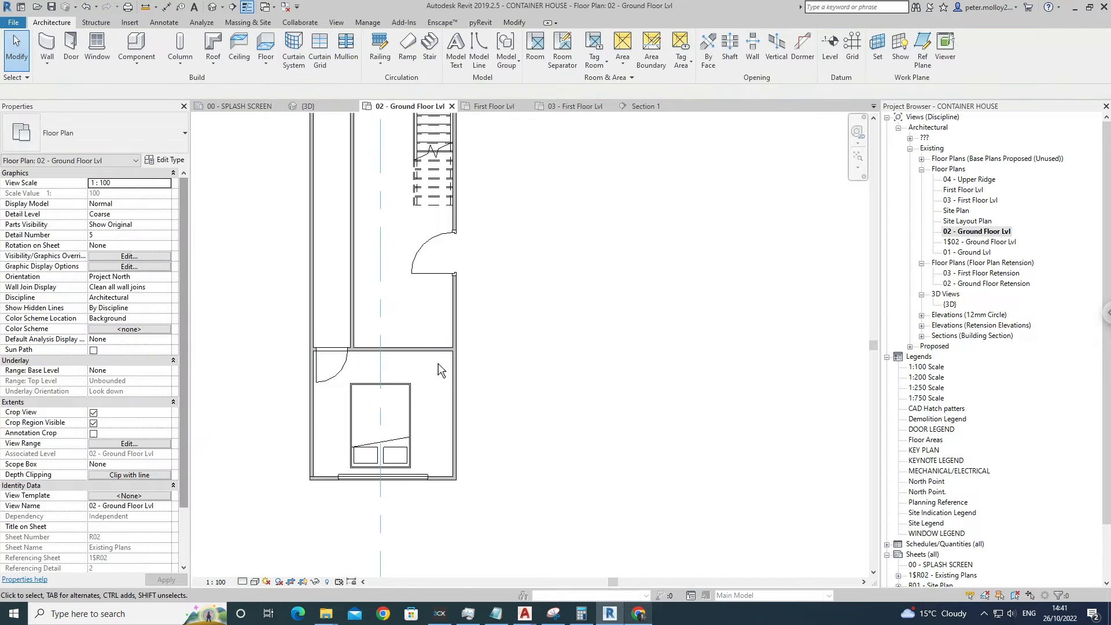
Delete the 700 x 2100 door in the bedroom partition and the long corridor wall beside the stairs.
middle_drag(439, 364, 423, 357)
scroll(328, 337, up, 2)
click(344, 365)
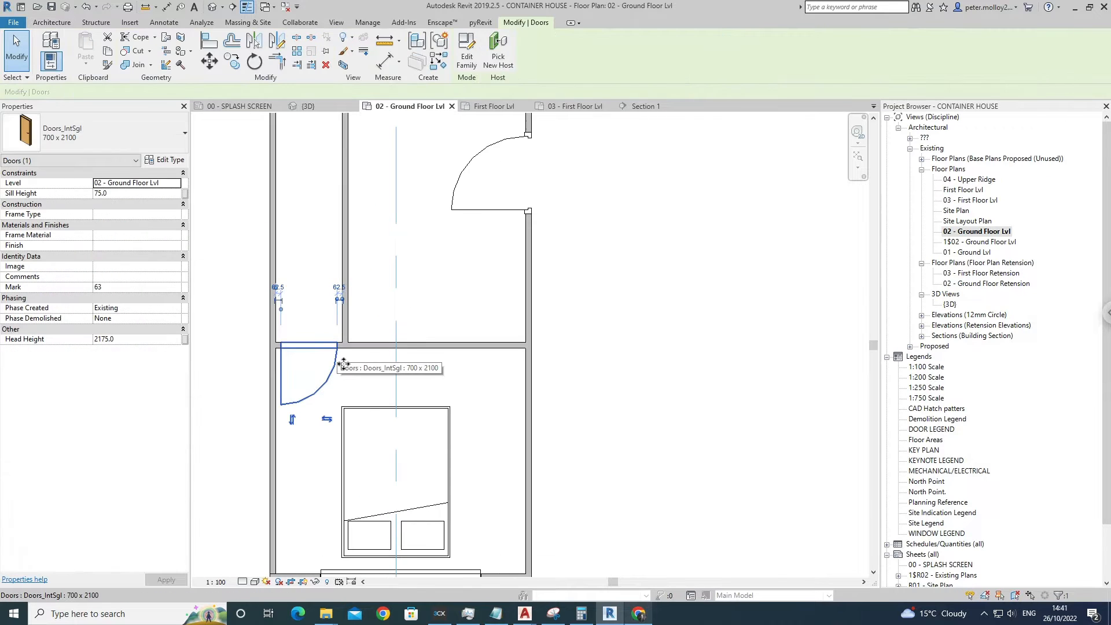
key(Delete)
scroll(427, 373, down, 3)
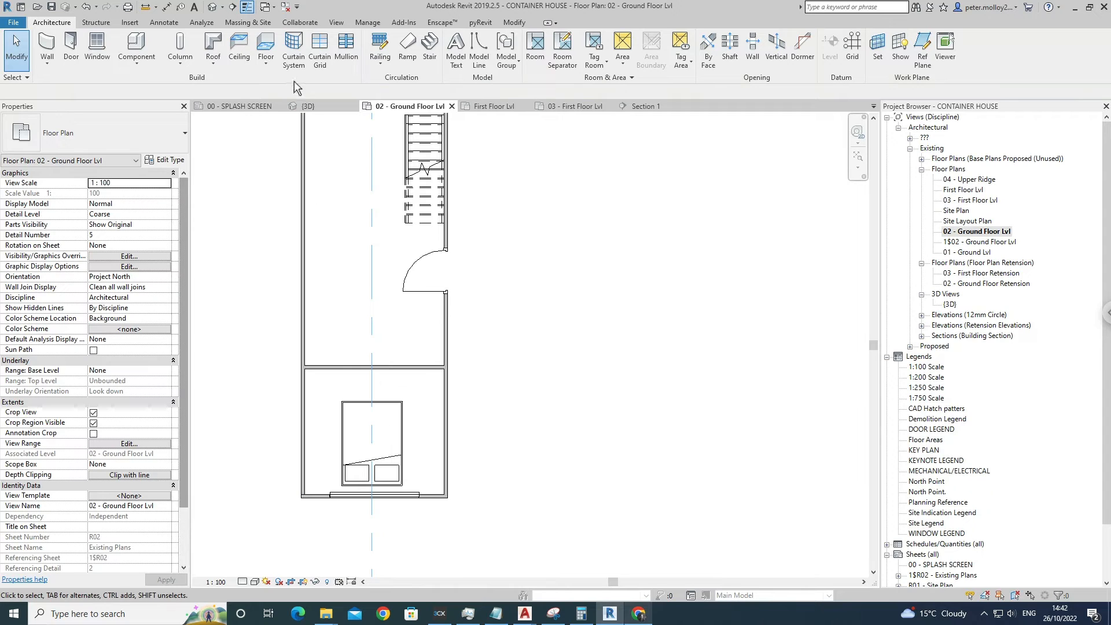
Draw Existing 75mm walls from the outer wall just below the entrance door, with a return about 1545 mm long to the bedroom partition.
key(w)
key(a)
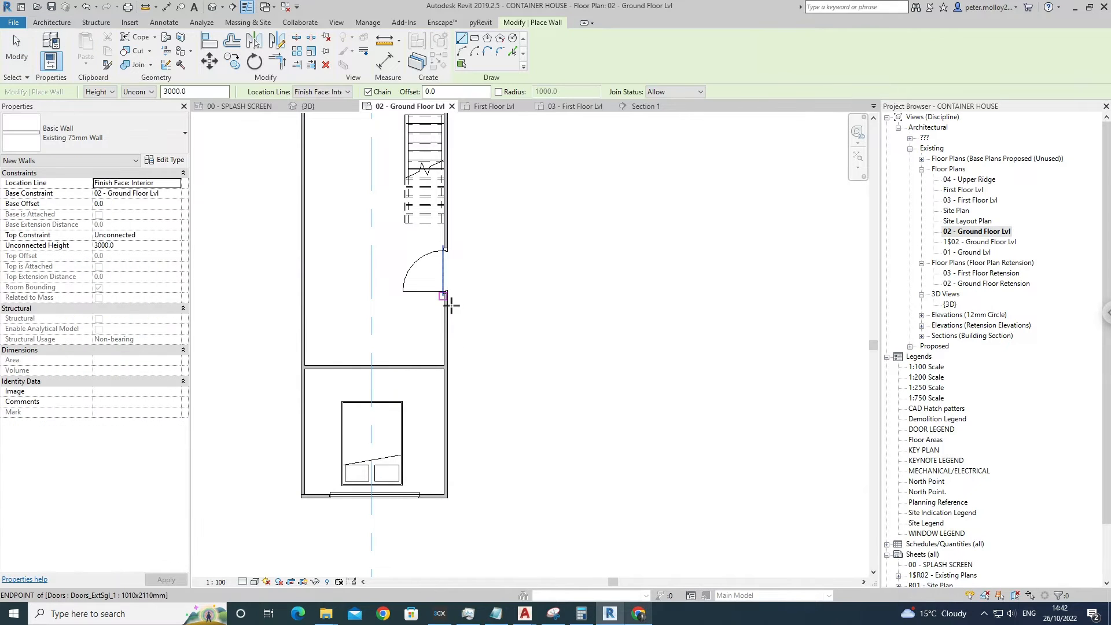
scroll(453, 304, up, 4)
click(454, 304)
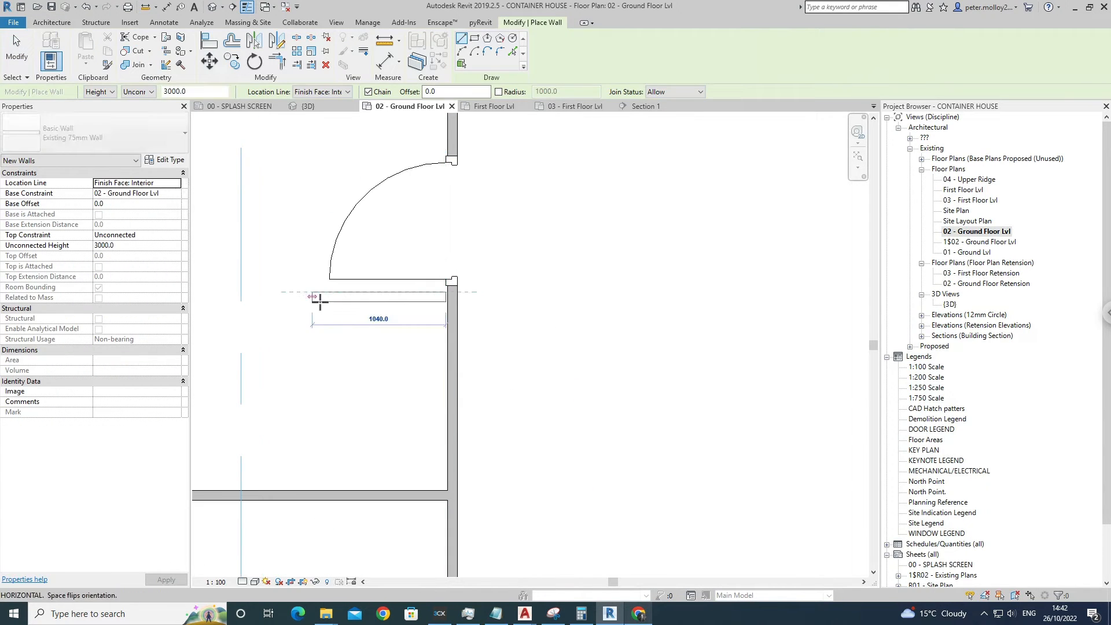
middle_drag(318, 300, 446, 298)
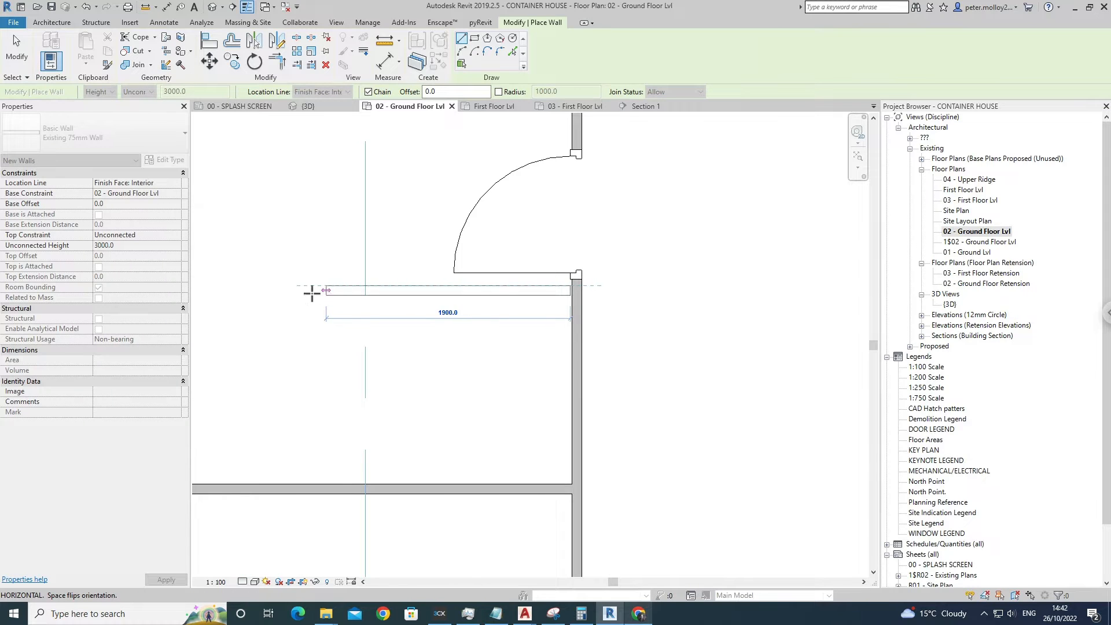
scroll(307, 293, down, 2)
click(300, 289)
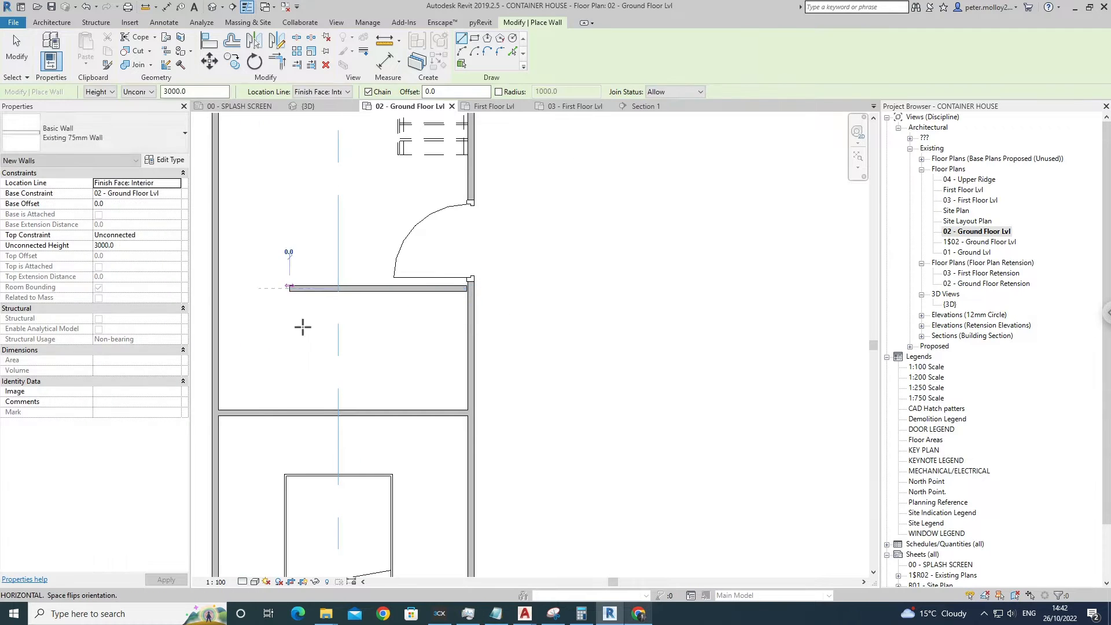
key(Escape)
key(Escape)
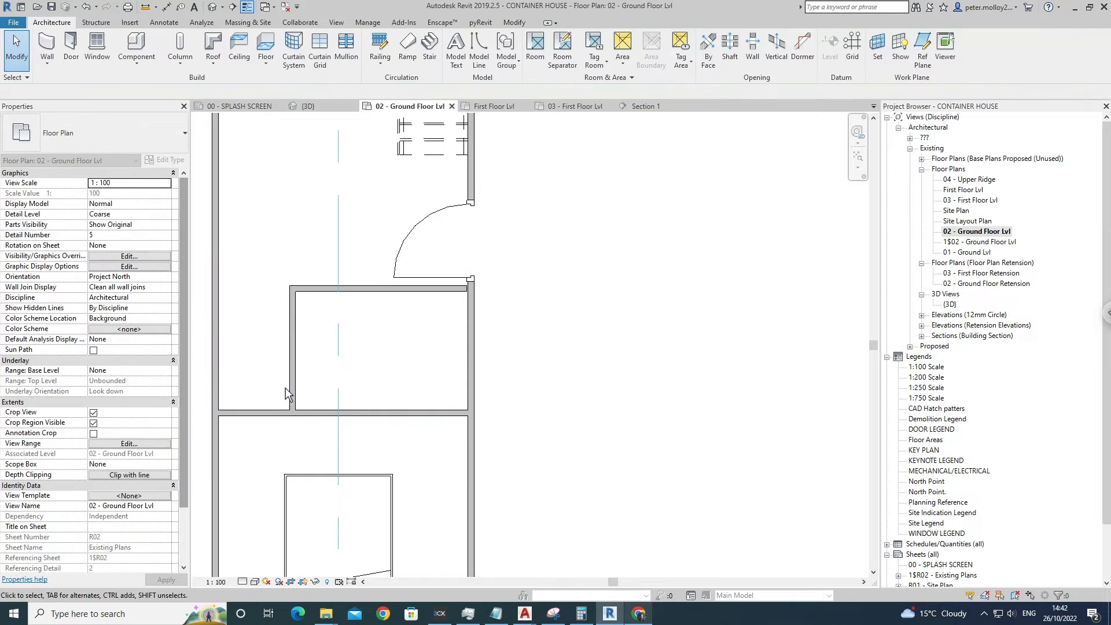
Set the clear distance between the new return wall and the opposite outer wall to 900 mm.
middle_drag(285, 363, 415, 370)
click(370, 347)
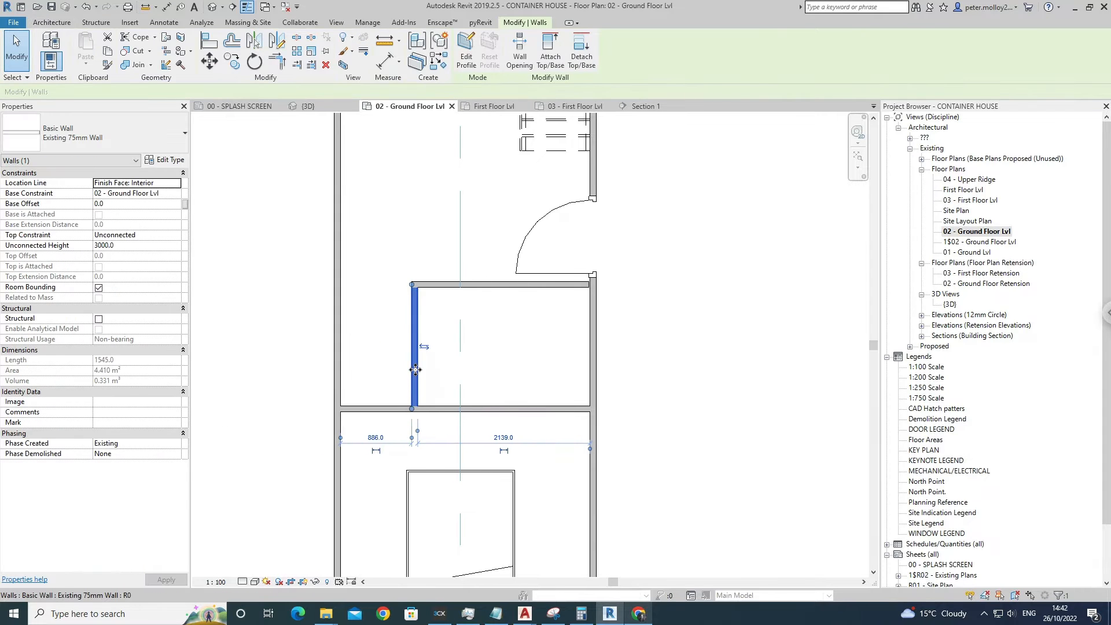
scroll(398, 463, up, 3)
click(376, 439)
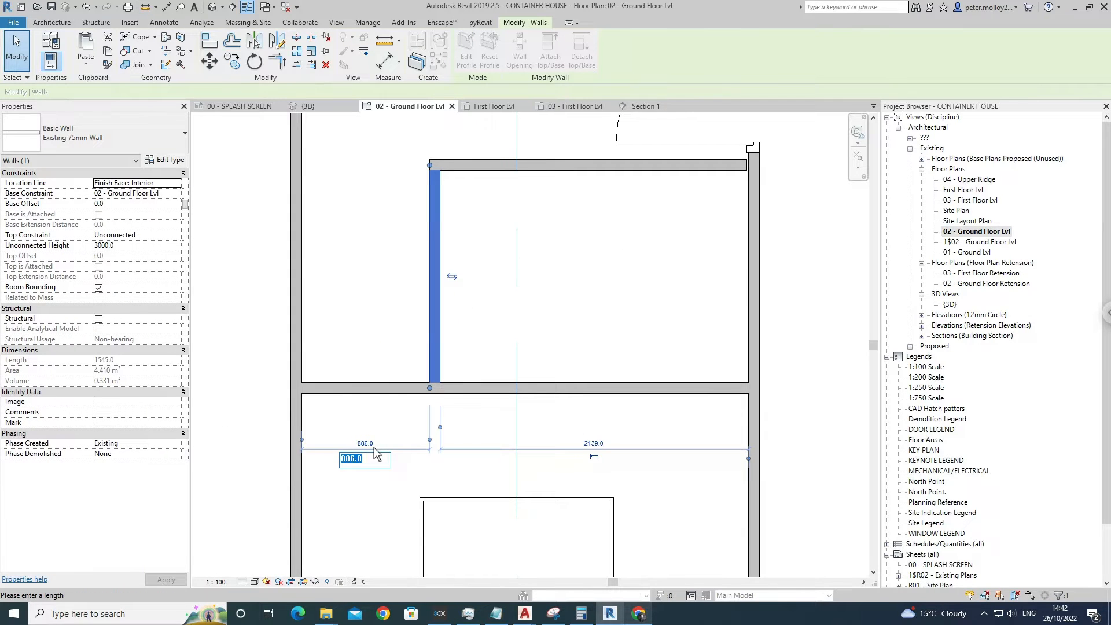
key(Return)
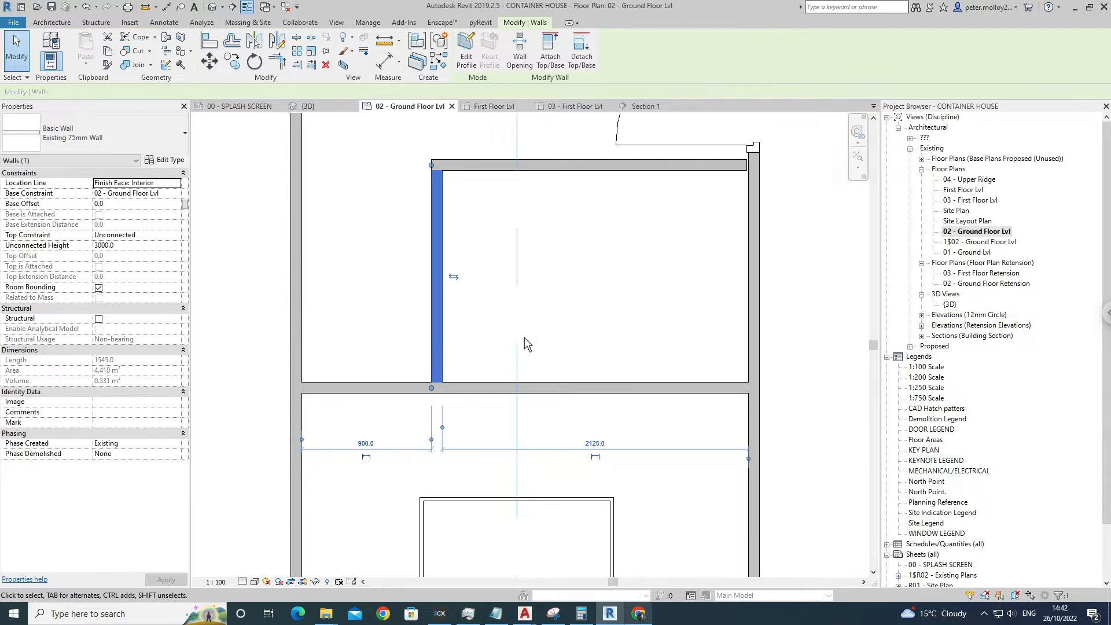
click(525, 338)
Copy the bathroom's corner shower tray, sink and WC from the First Floor Lvl plan, and reopen the 02 - Ground Floor Lvl plan.
scroll(524, 341, down, 2)
middle_drag(528, 345, 371, 356)
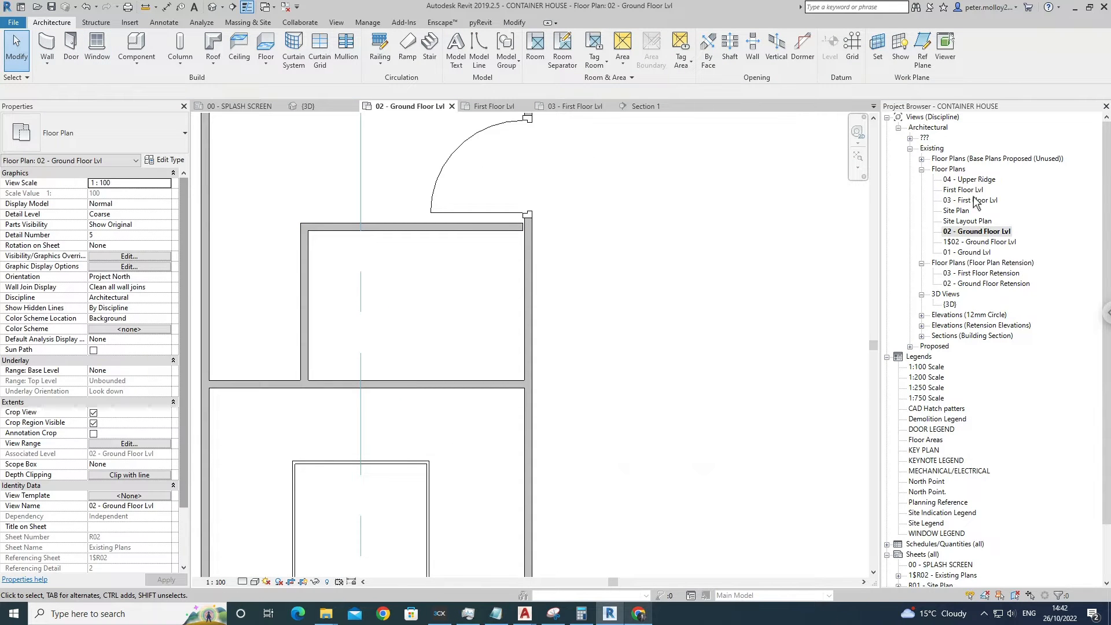
double_click(974, 192)
click(647, 277)
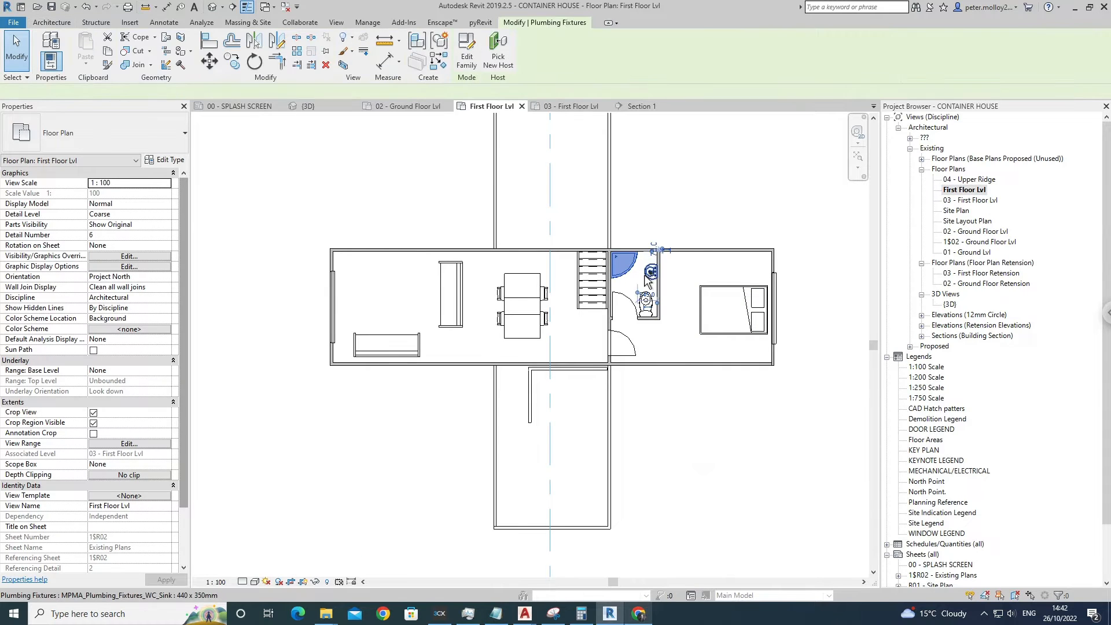
ctrl+click(651, 307)
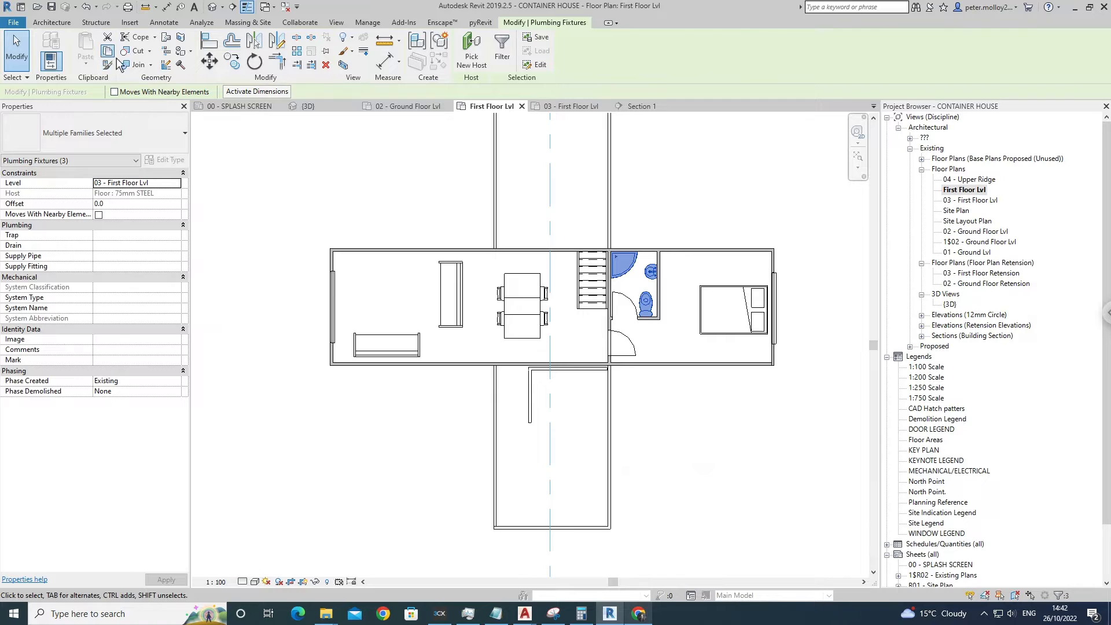
key(Escape)
double_click(988, 239)
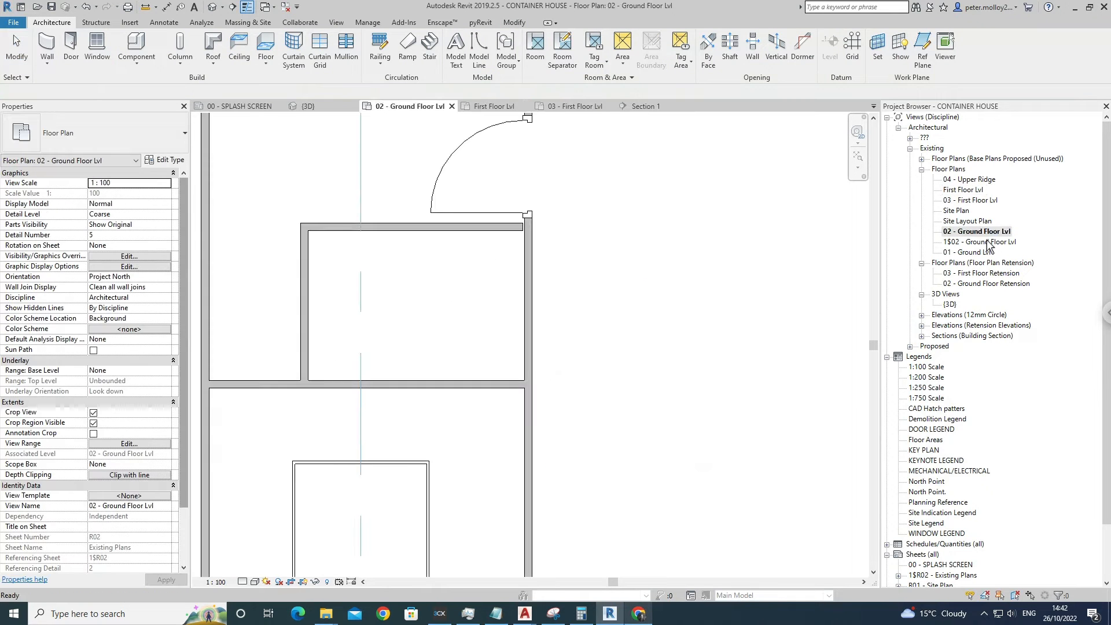
Extend the new room's wall beside the entrance door to meet the inner face of the outer wall.
scroll(406, 319, down, 2)
scroll(510, 261, up, 2)
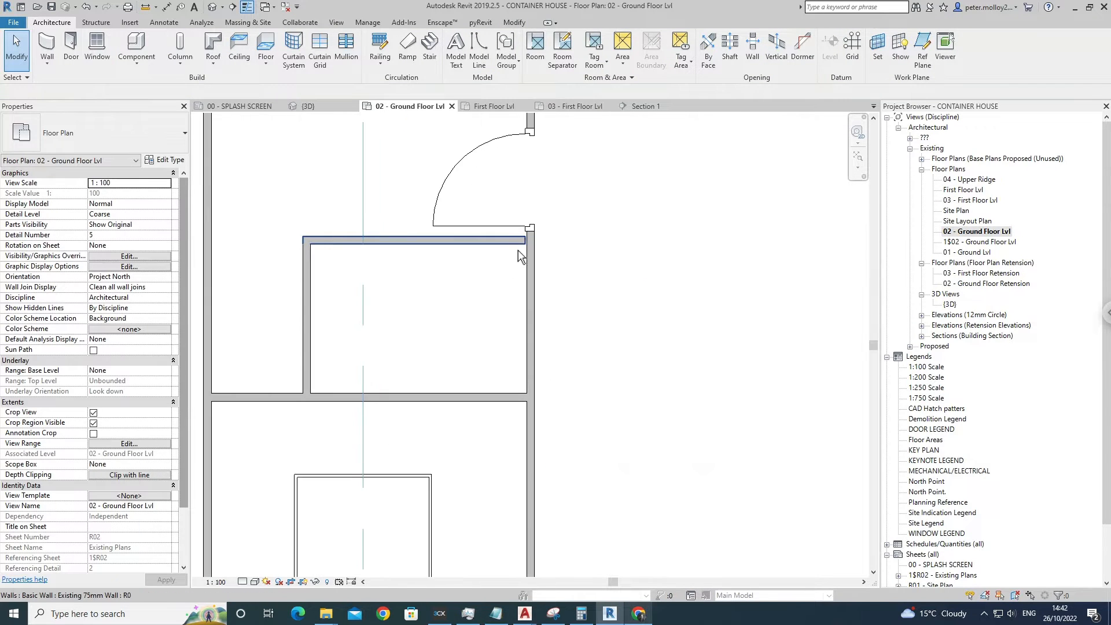
click(520, 250)
scroll(515, 248, up, 3)
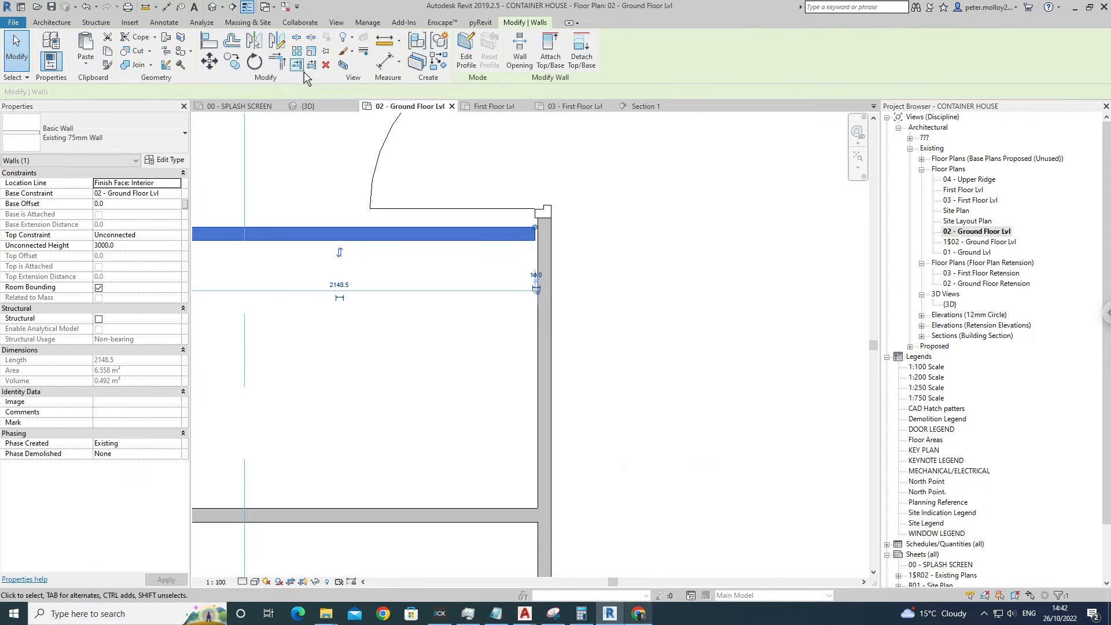
key(Escape)
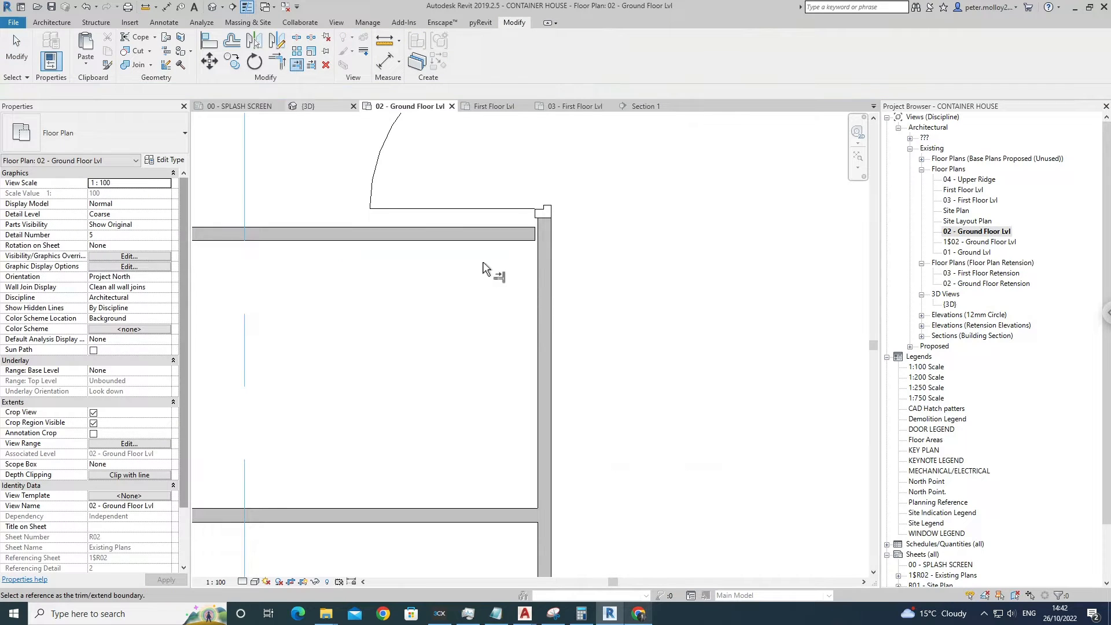
click(536, 267)
click(531, 235)
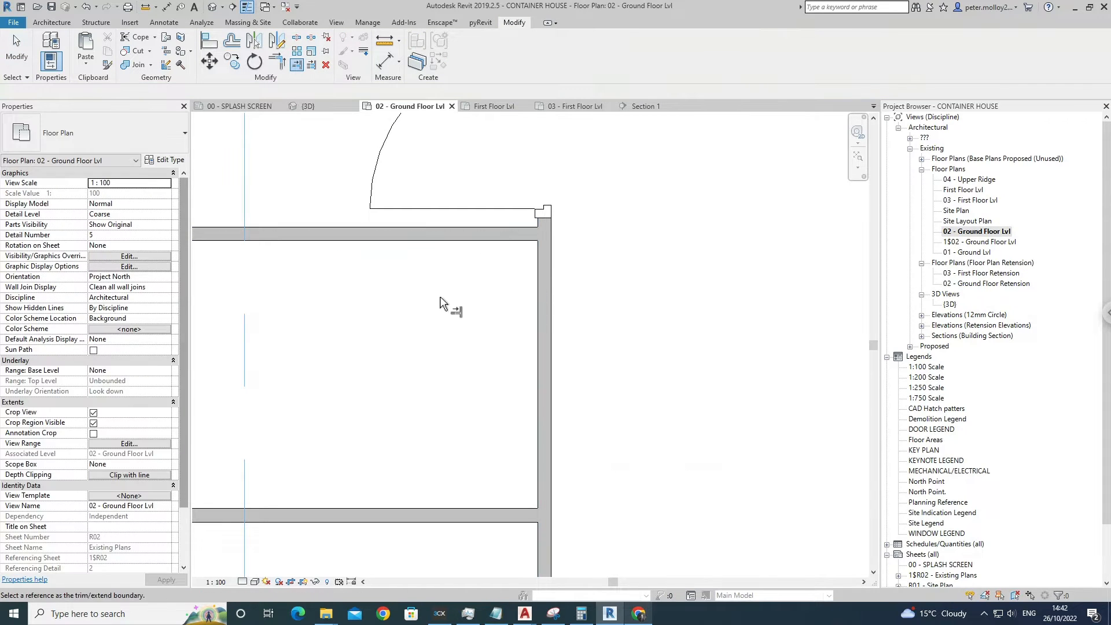
key(Escape)
Paste the copied shower tray, sink and WC into the ground floor plan at their aligned location.
scroll(443, 307, down, 2)
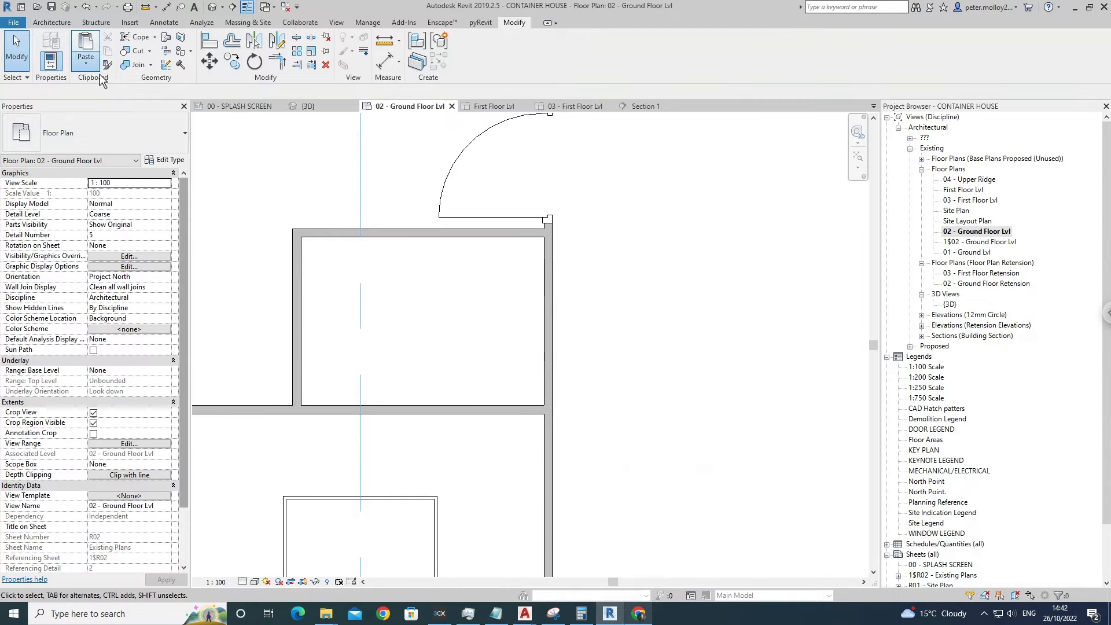
click(86, 64)
click(124, 152)
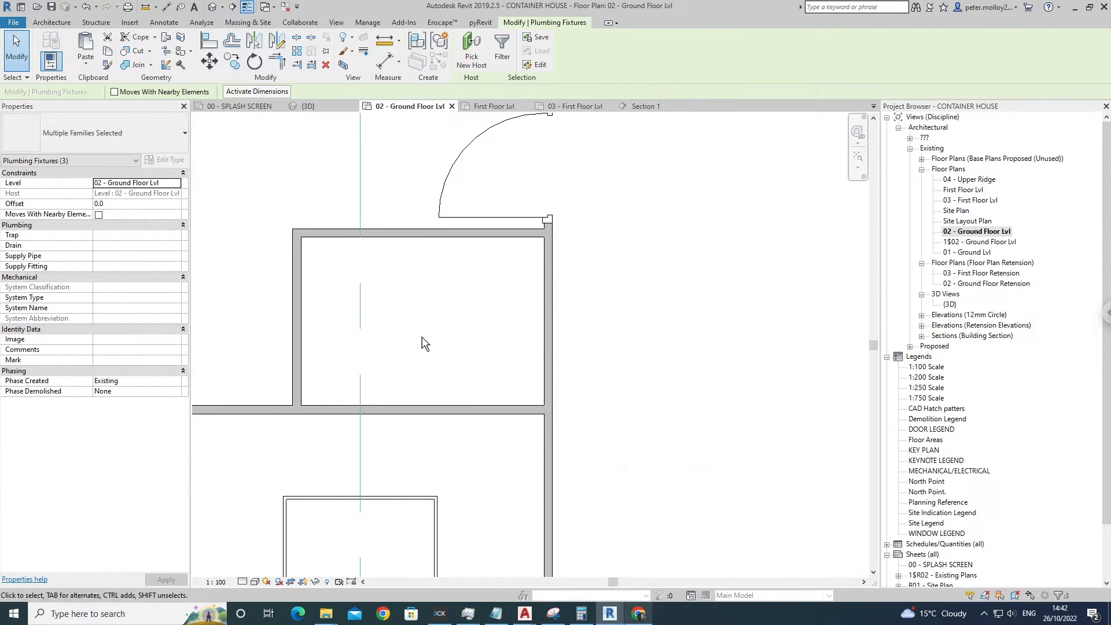
scroll(422, 337, down, 5)
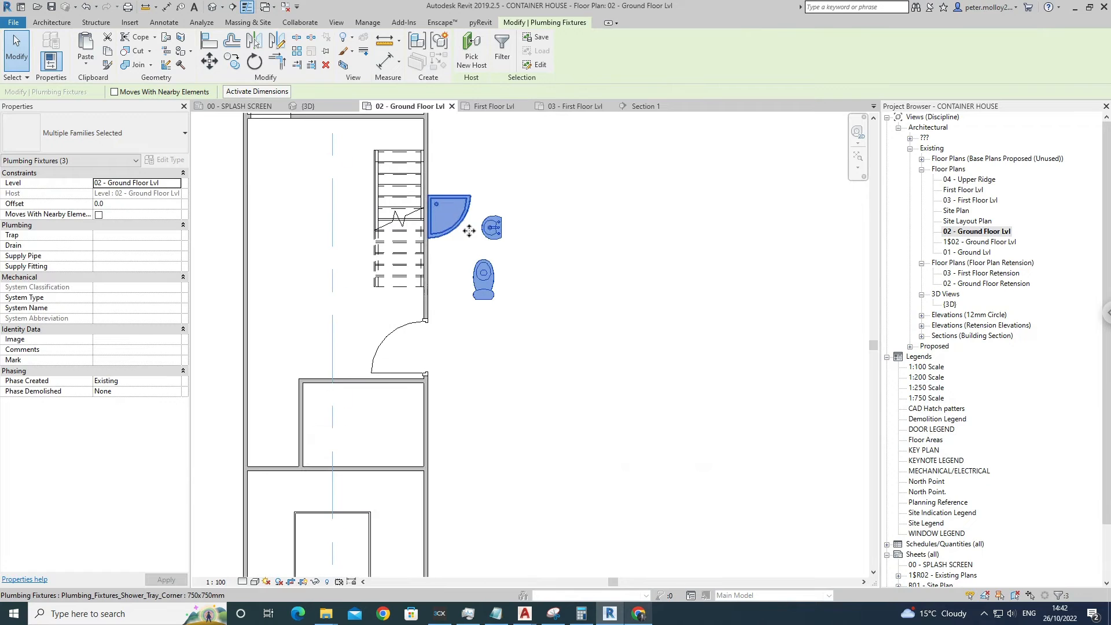
Rotate the pasted shower tray, sink and WC together 90 degrees clockwise.
key(m)
key(v)
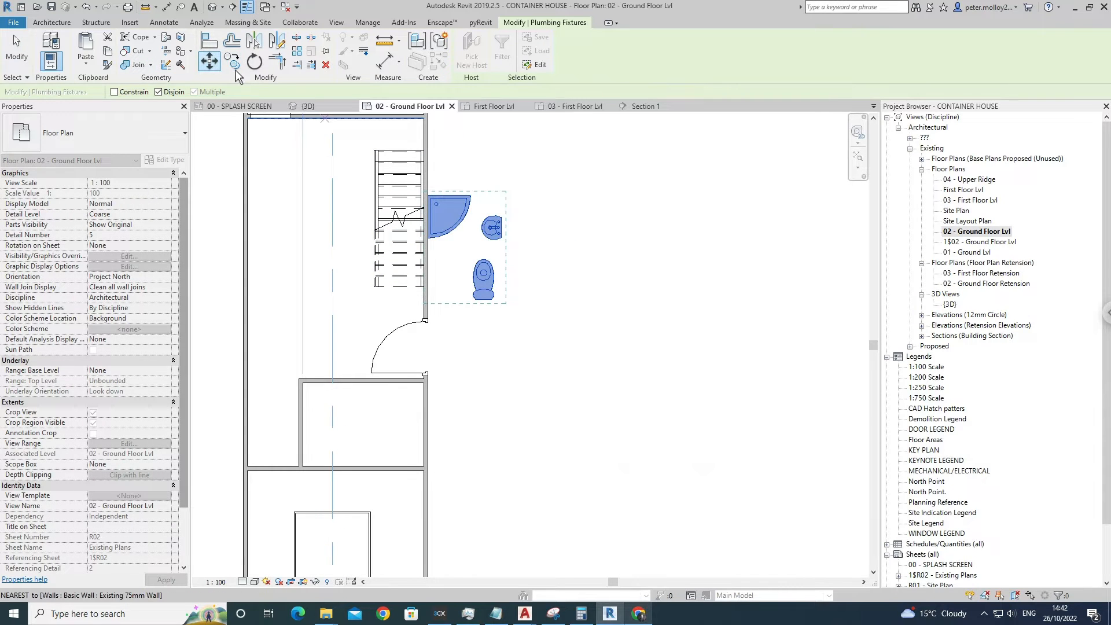
click(255, 61)
click(406, 152)
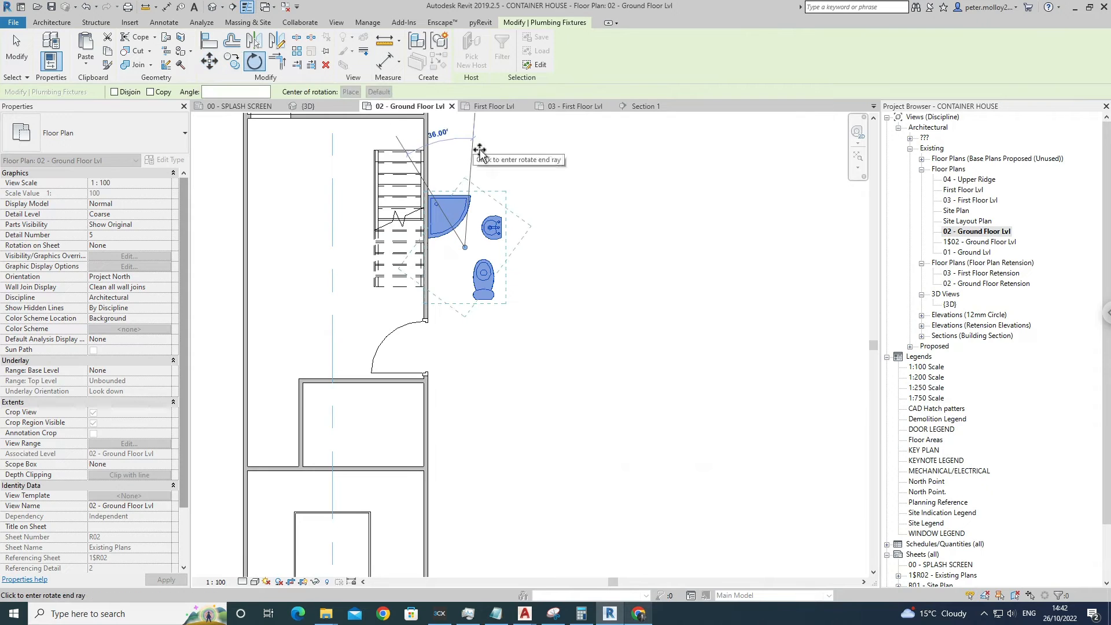
key(Return)
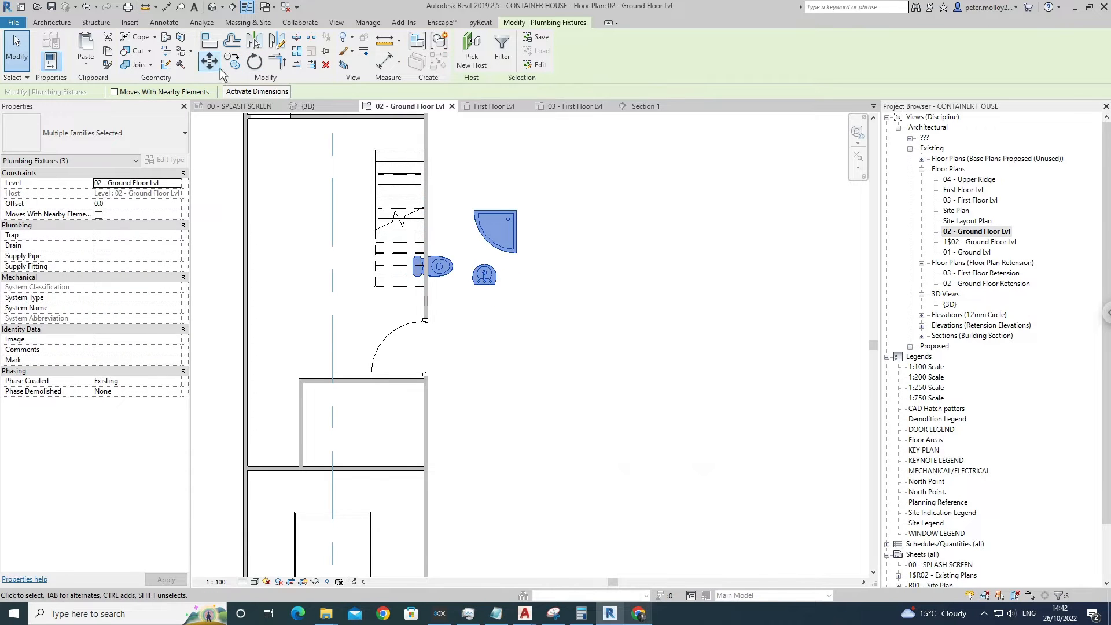
Move the three fixtures into the new bathroom, with the shower tray in the corner nearest the entrance door.
click(212, 62)
click(527, 218)
scroll(429, 397, up, 3)
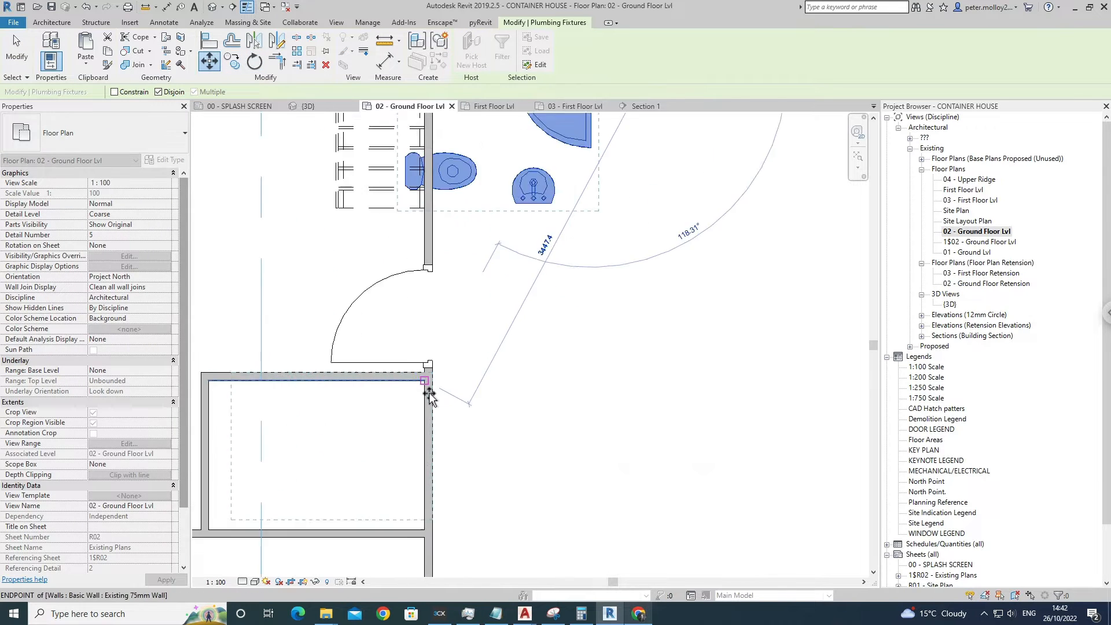
scroll(429, 394, up, 1)
click(429, 390)
scroll(427, 383, down, 3)
scroll(432, 376, up, 5)
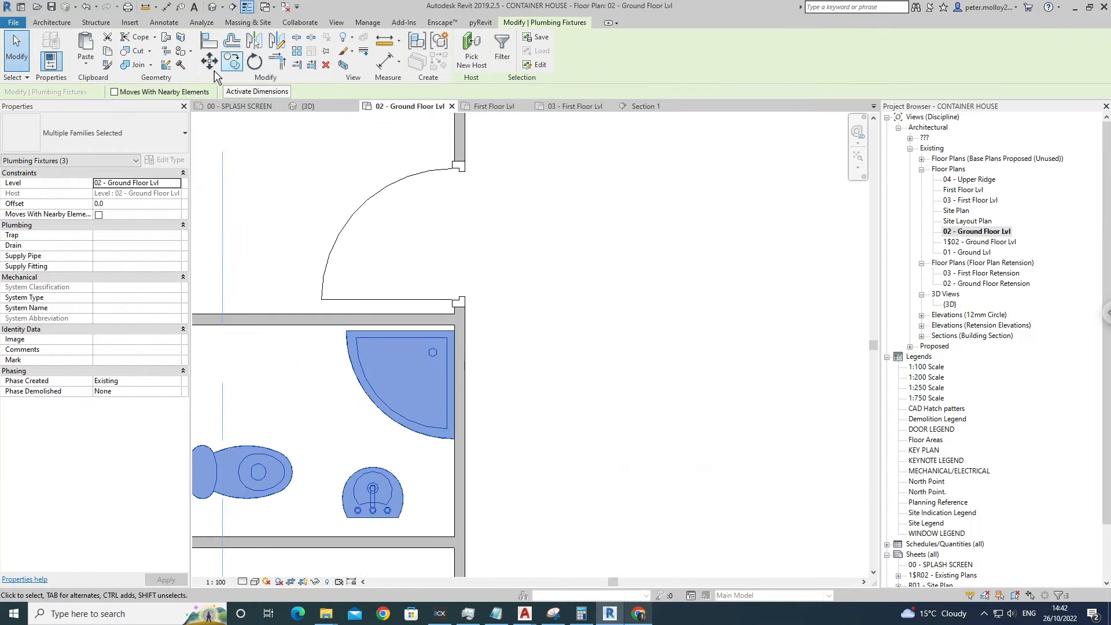
Move the shower tray, sink and WC together until the tray touches the inner face of the bathroom wall nearest the entrance door.
click(212, 65)
scroll(458, 309, up, 3)
click(450, 356)
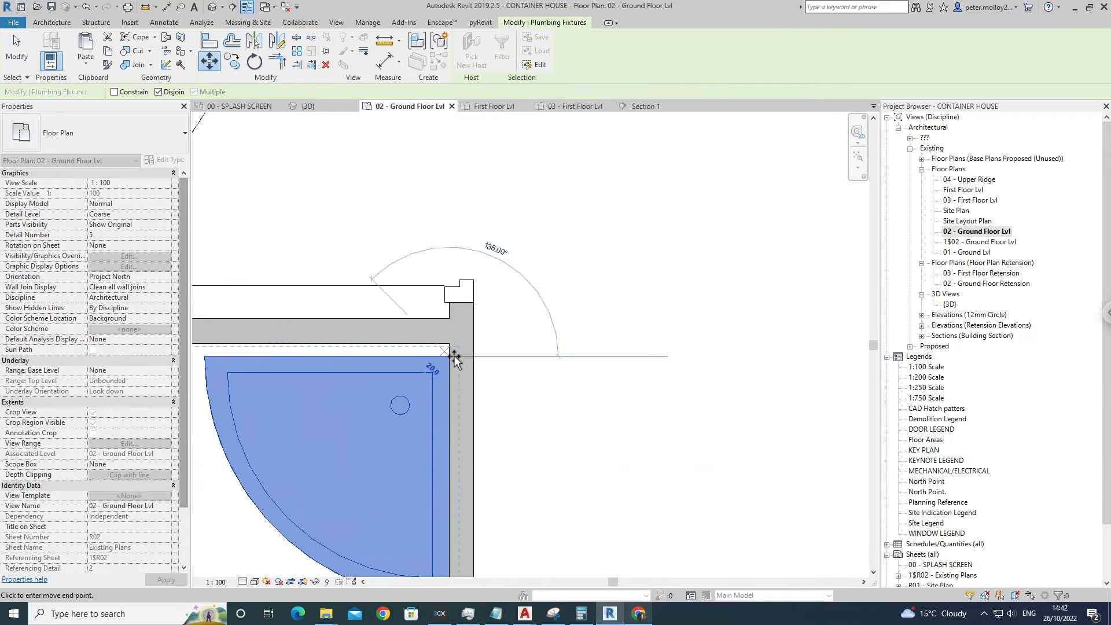
click(454, 354)
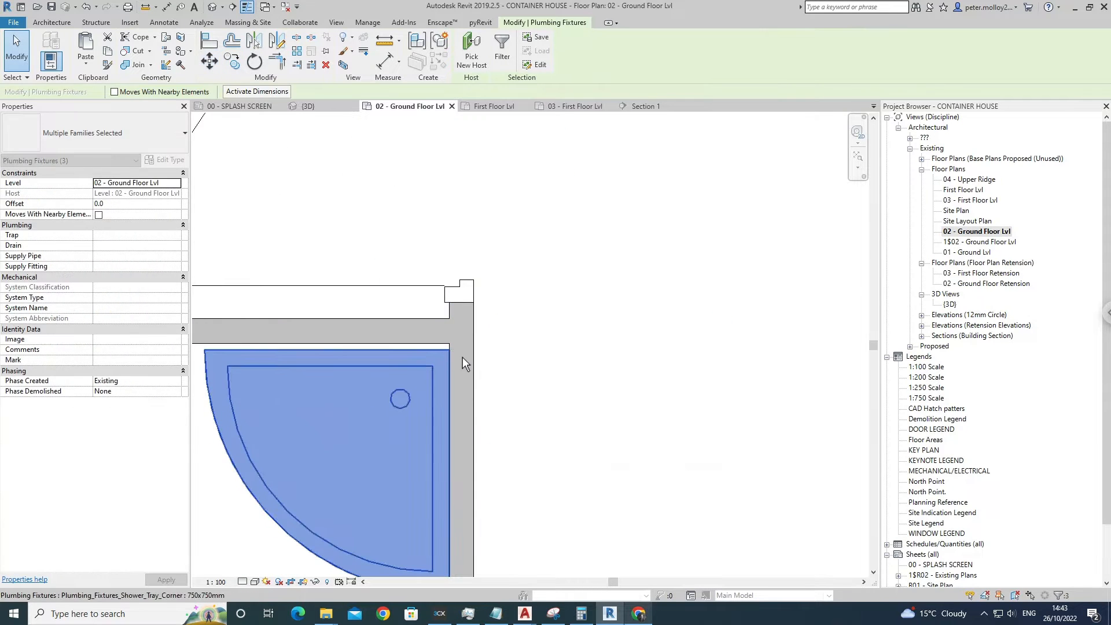
click(210, 60)
scroll(293, 346, up, 3)
click(292, 347)
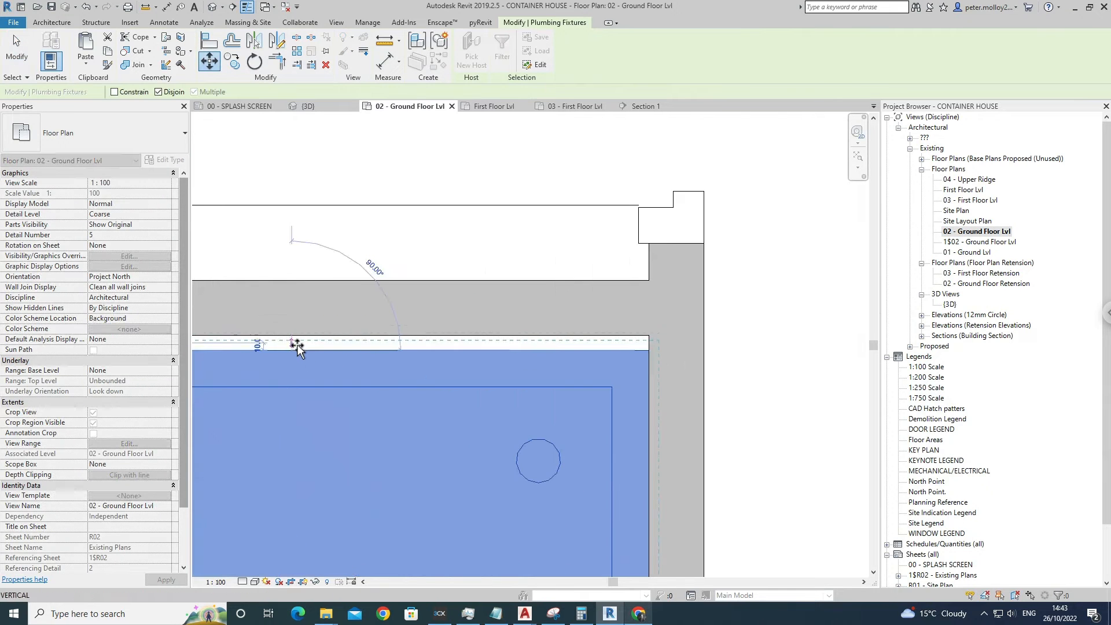
click(293, 337)
scroll(313, 325, down, 4)
middle_drag(338, 315, 454, 248)
scroll(454, 242, down, 2)
key(Escape)
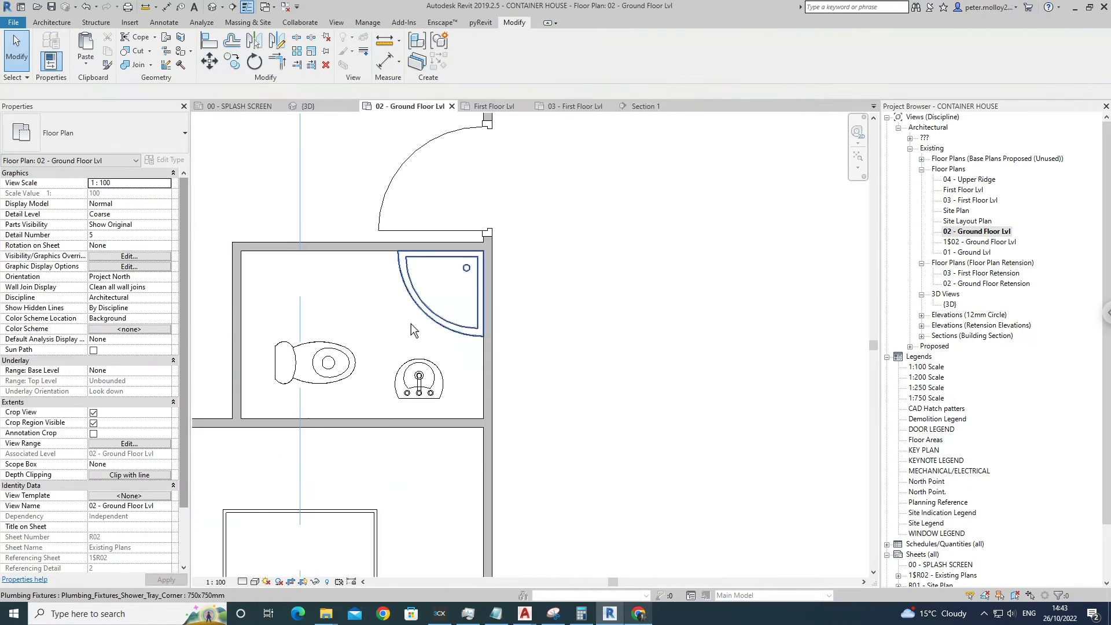
Move the sink back against the wall between the bathroom and the bedroom.
scroll(422, 360, up, 2)
click(421, 387)
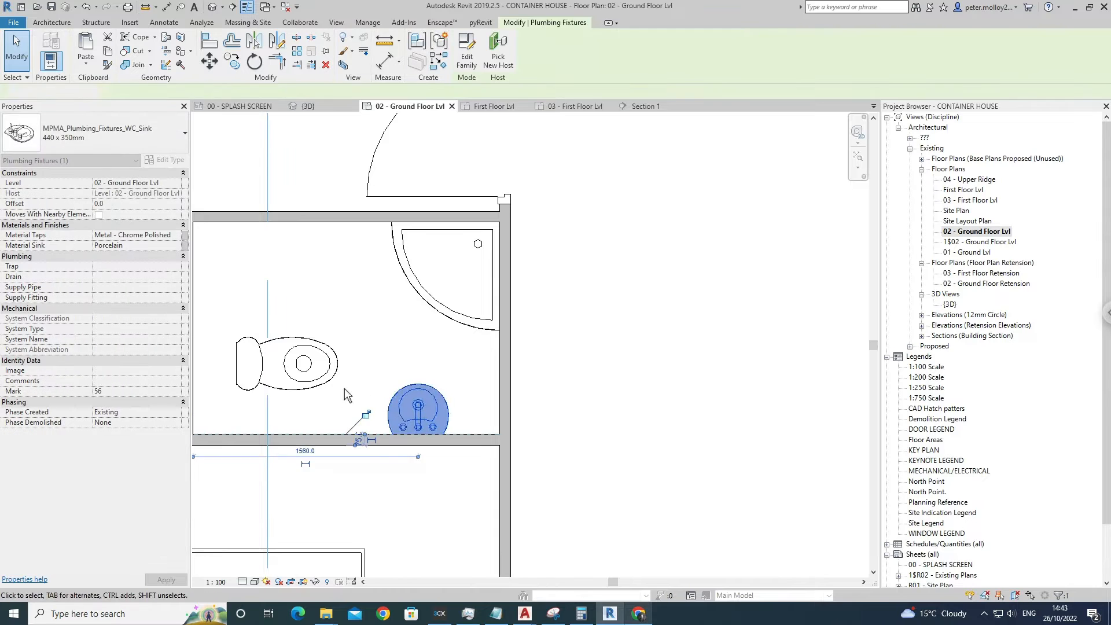
click(347, 396)
Rotate the WC so its cistern faces the bedroom wall and place it against that wall beside the sink.
middle_drag(324, 391, 451, 371)
click(425, 365)
key(space)
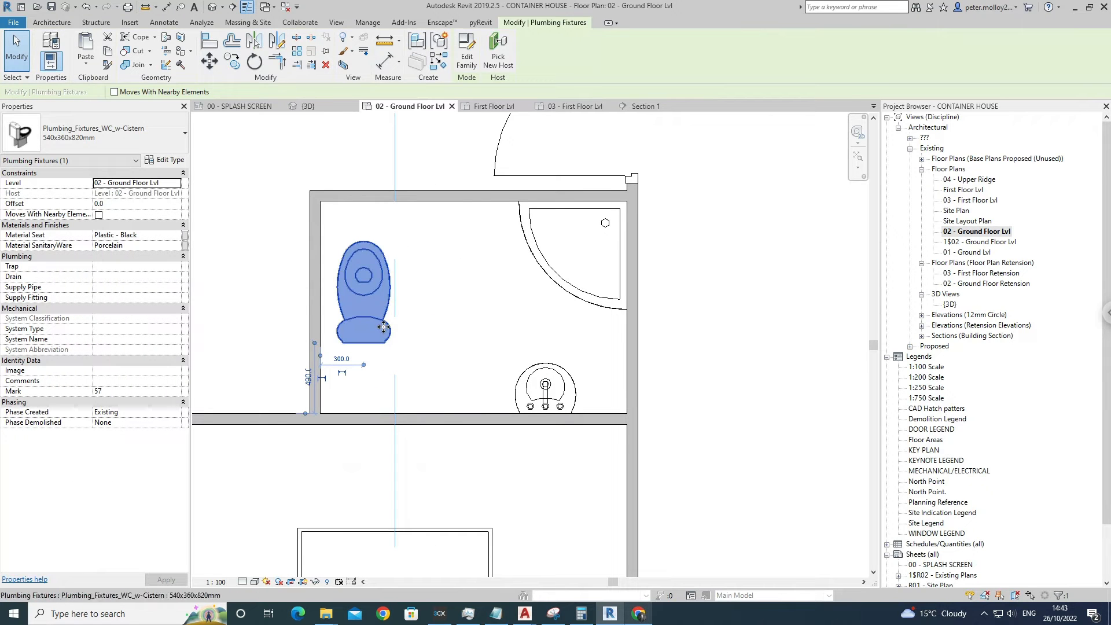
drag(384, 327, 438, 400)
click(477, 352)
scroll(492, 347, down, 3)
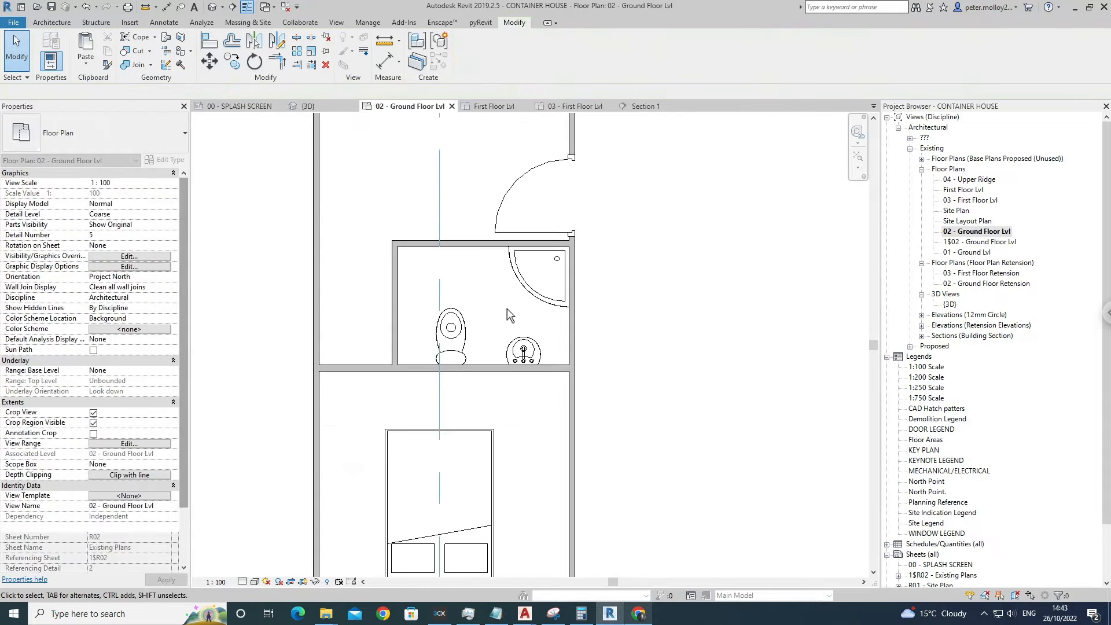
Place two Doors_IntSgl 700 x 2100 doors with a sill height of 75, one into the bathroom and one from the corridor into the bedroom.
click(52, 22)
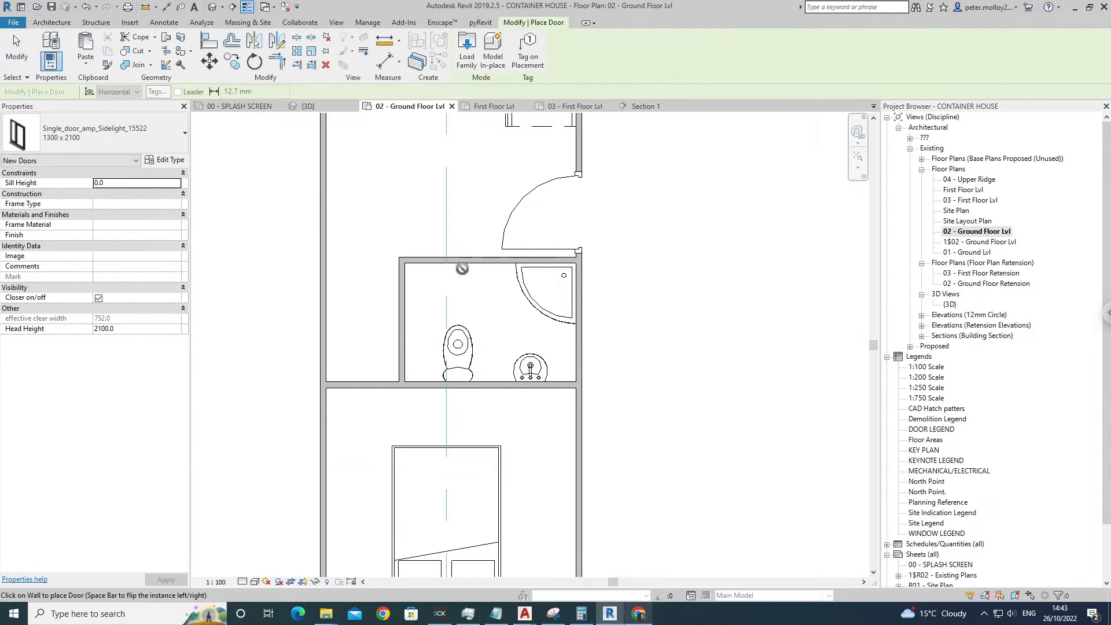
click(132, 148)
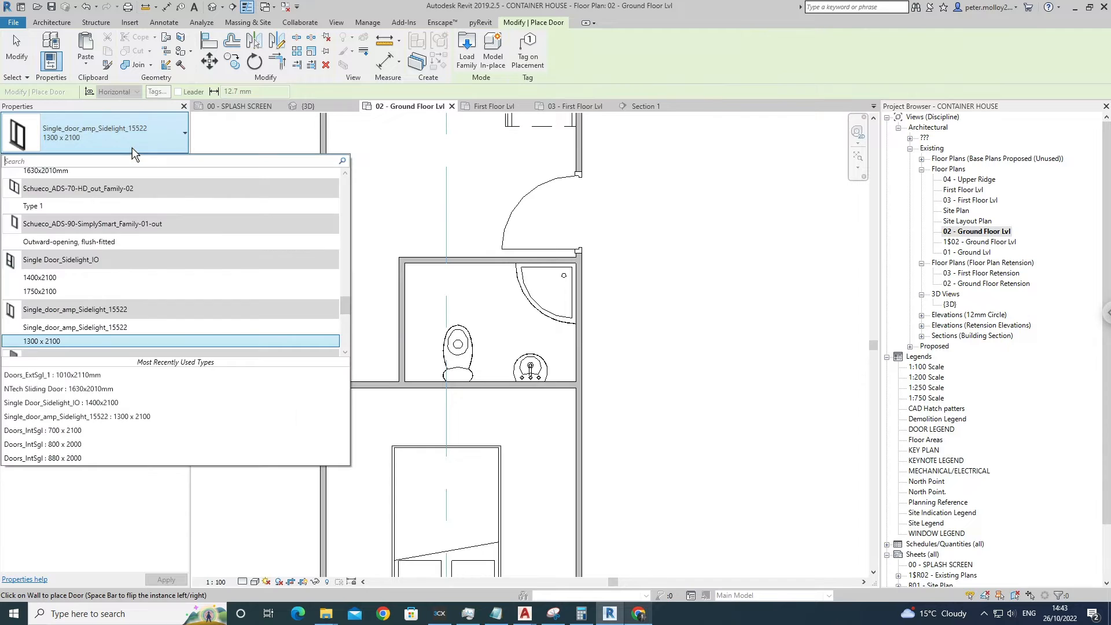
drag(352, 315, 347, 272)
click(78, 243)
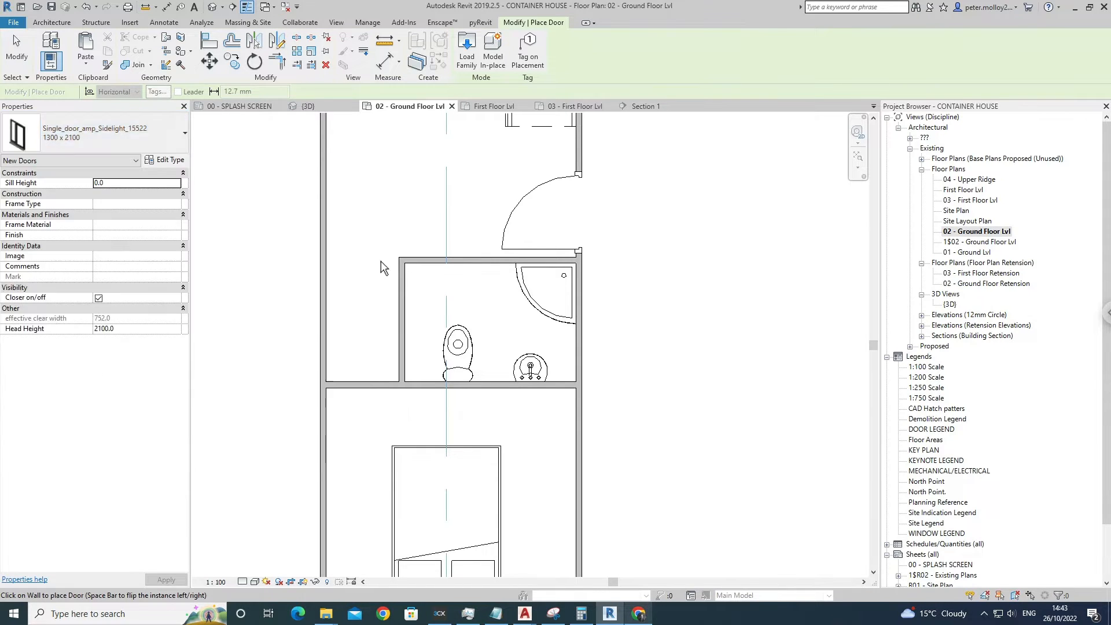
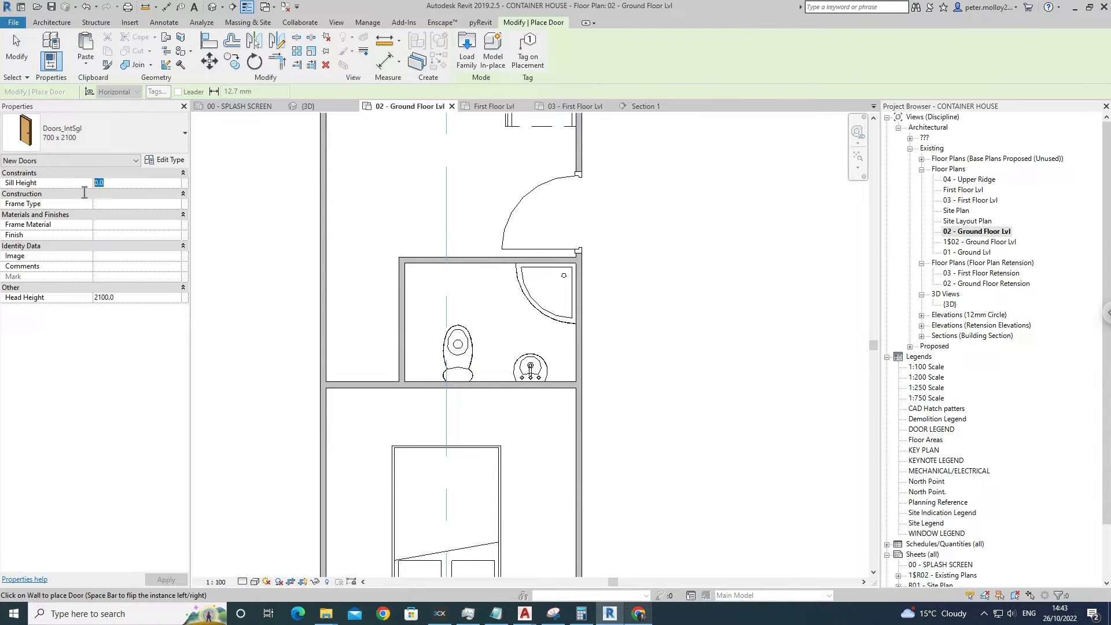
text(75)
key(Return)
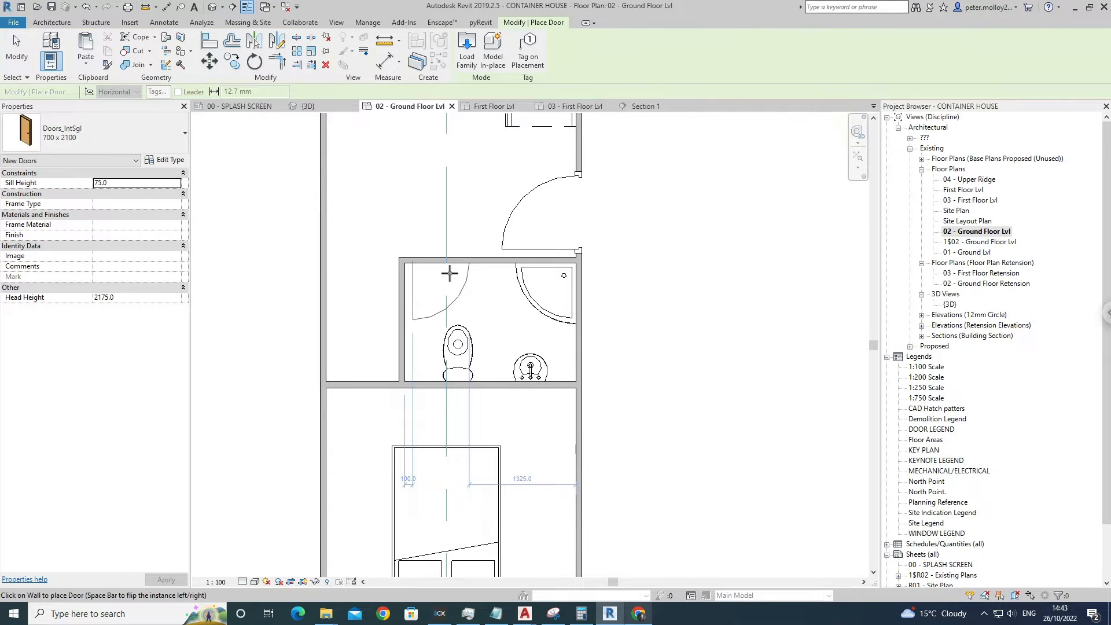
click(450, 273)
click(376, 394)
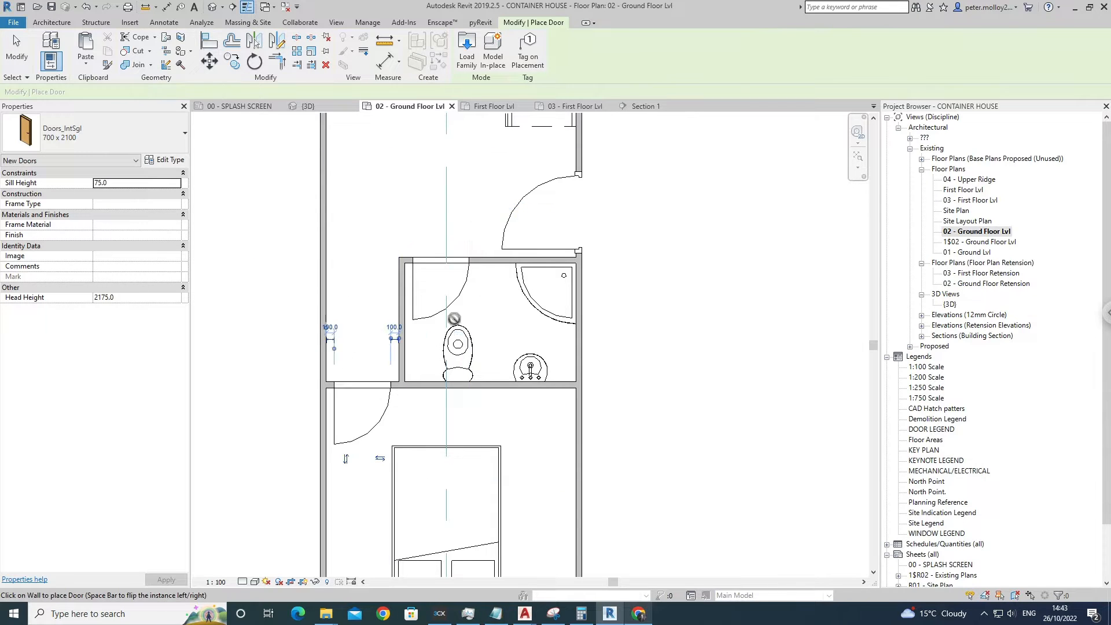
scroll(442, 309, down, 3)
key(Escape)
middle_drag(601, 324, 579, 331)
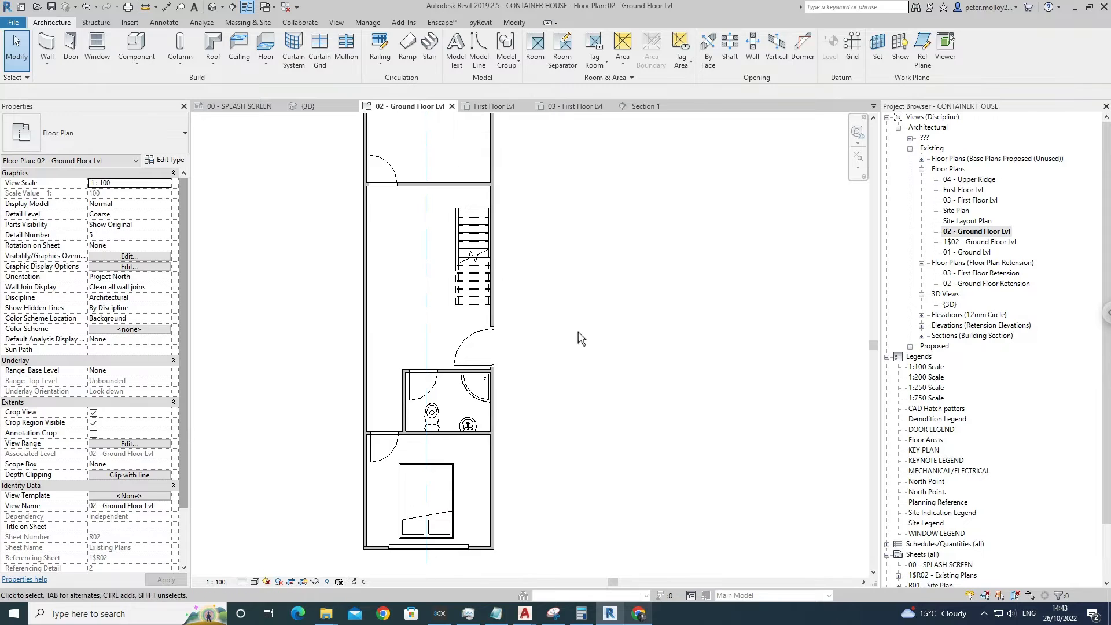
scroll(455, 242, up, 2)
scroll(453, 241, up, 1)
scroll(469, 302, down, 2)
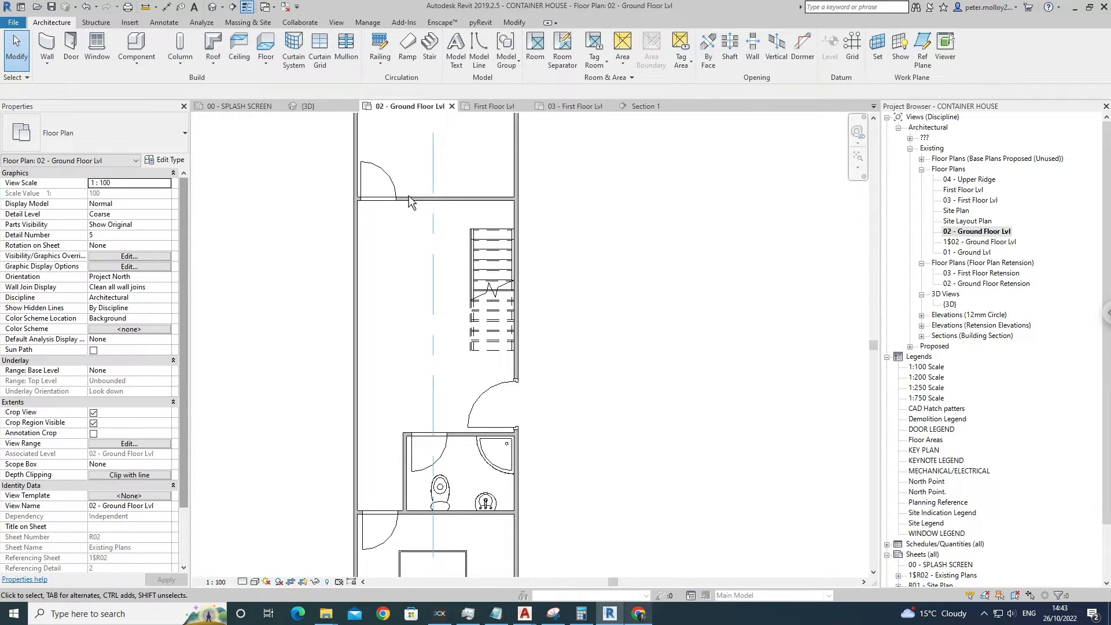
middle_drag(472, 258, 471, 263)
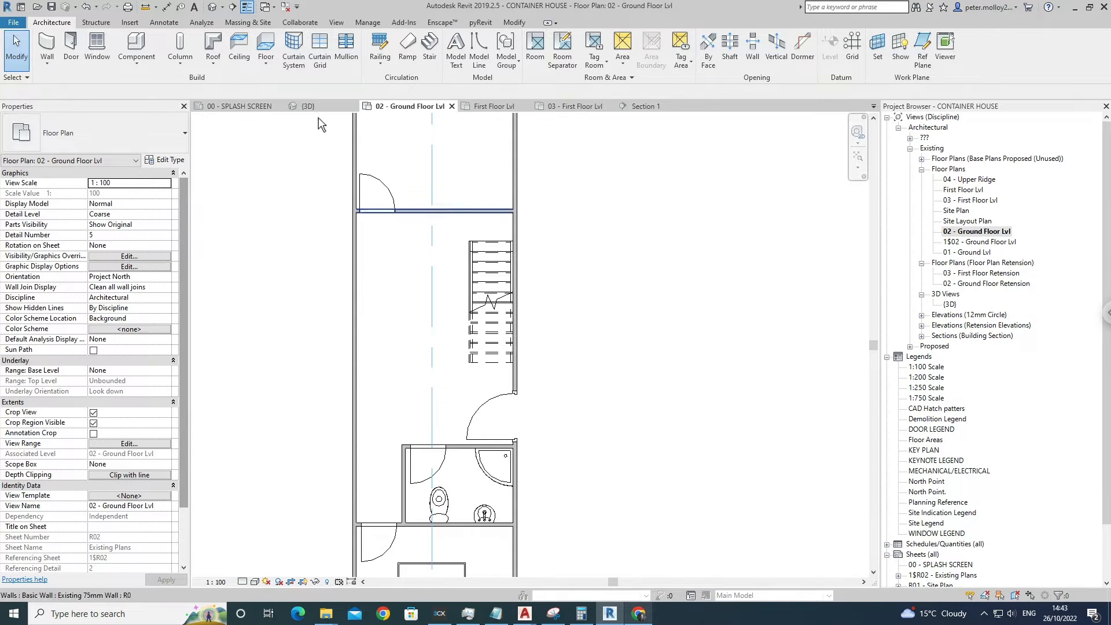
click(398, 202)
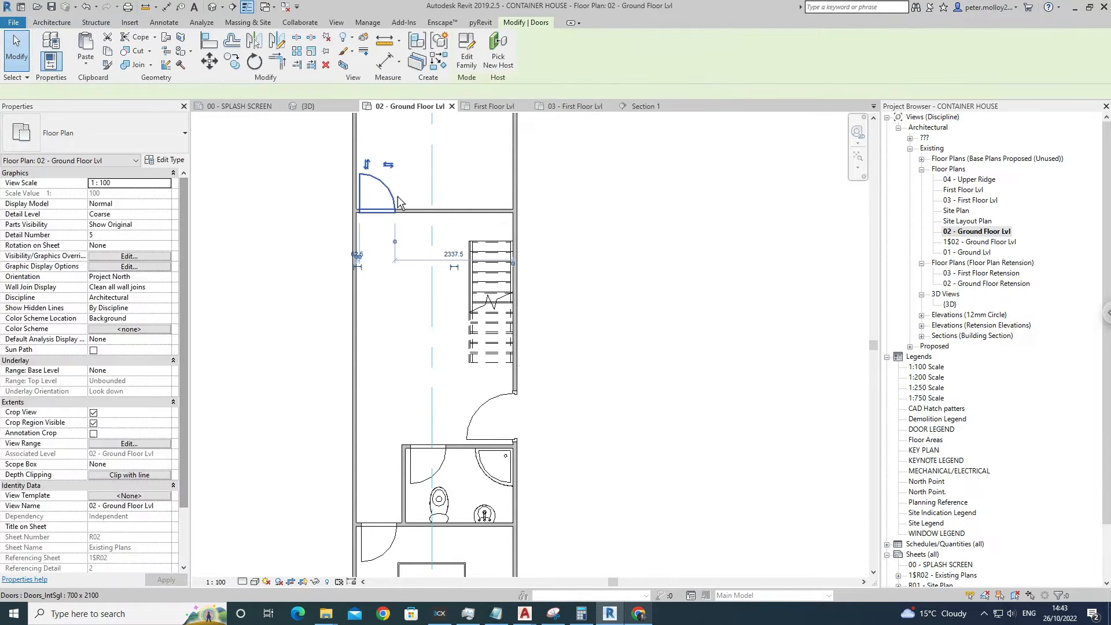
key(Delete)
key(ctrl+z)
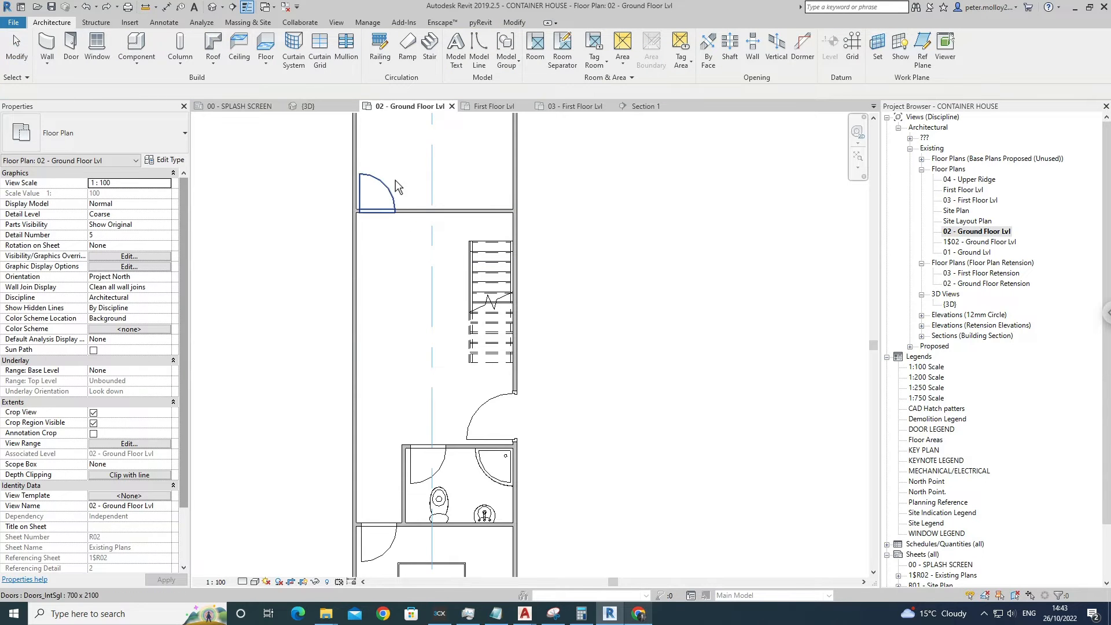
Add an Existing 75mm Wall, 3000 mm high, parallel to the staircase by picking the stair's open edge with a 900 mm offset.
key(w)
key(a)
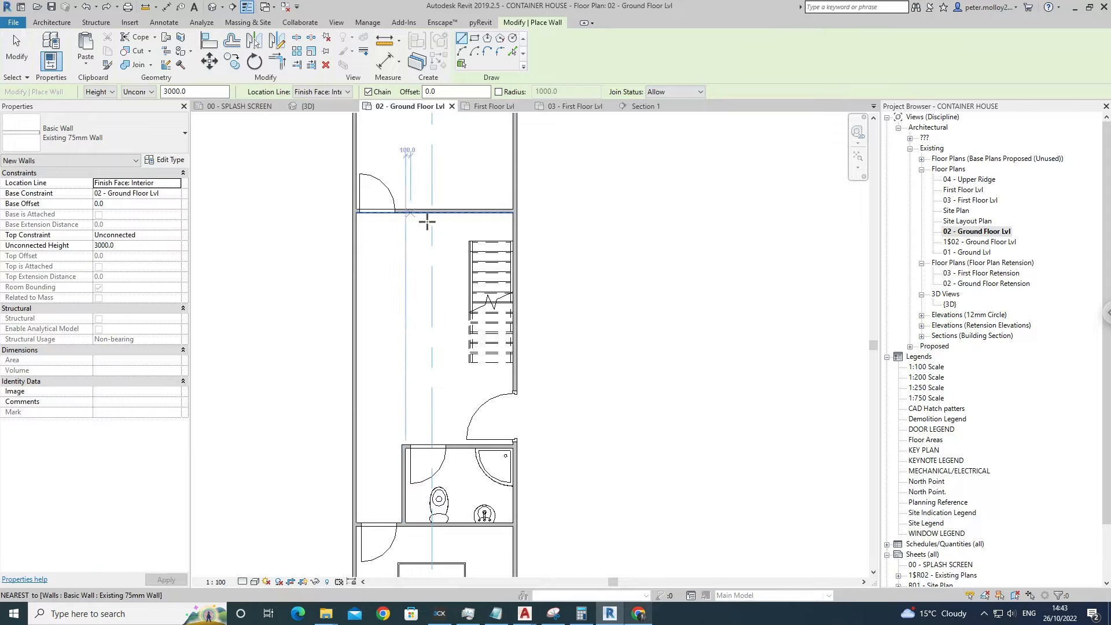
click(448, 221)
scroll(470, 271, up, 5)
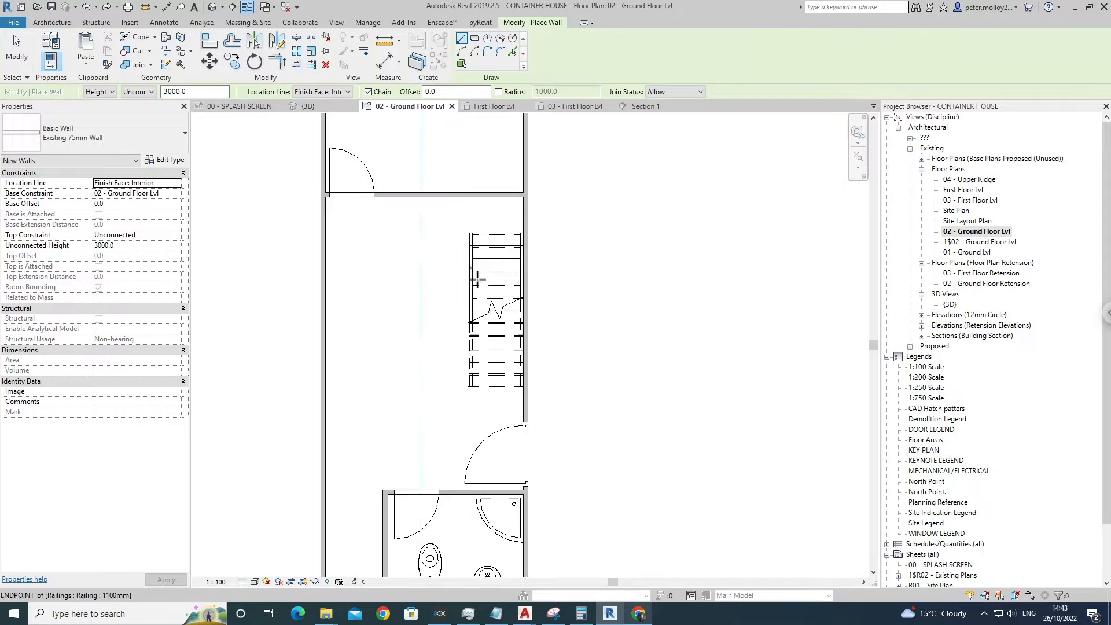
scroll(470, 276, up, 1)
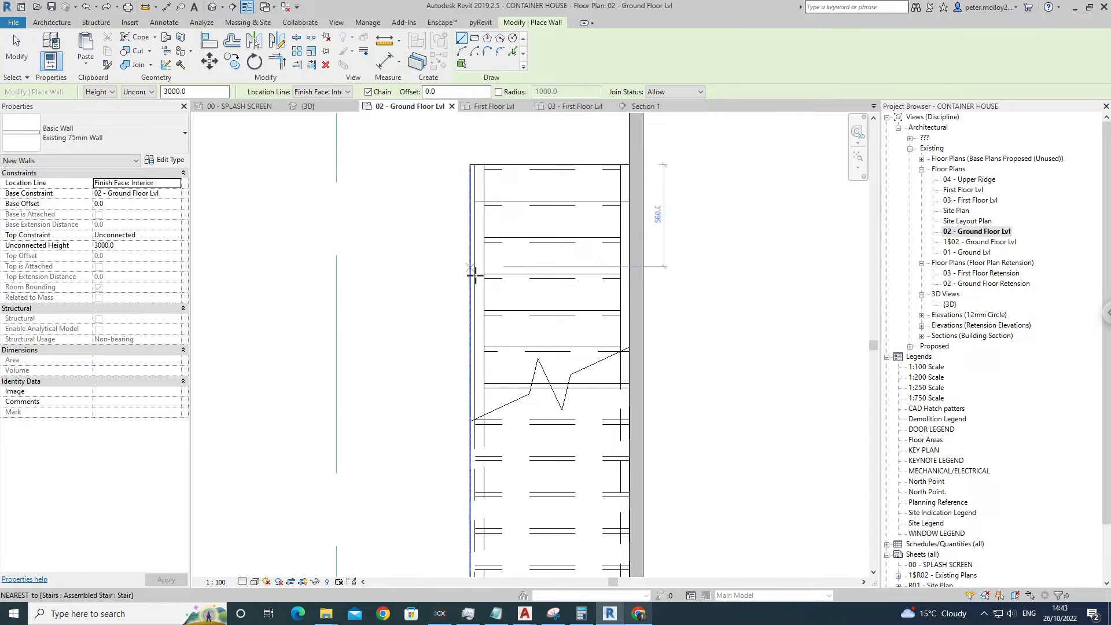
key(Escape)
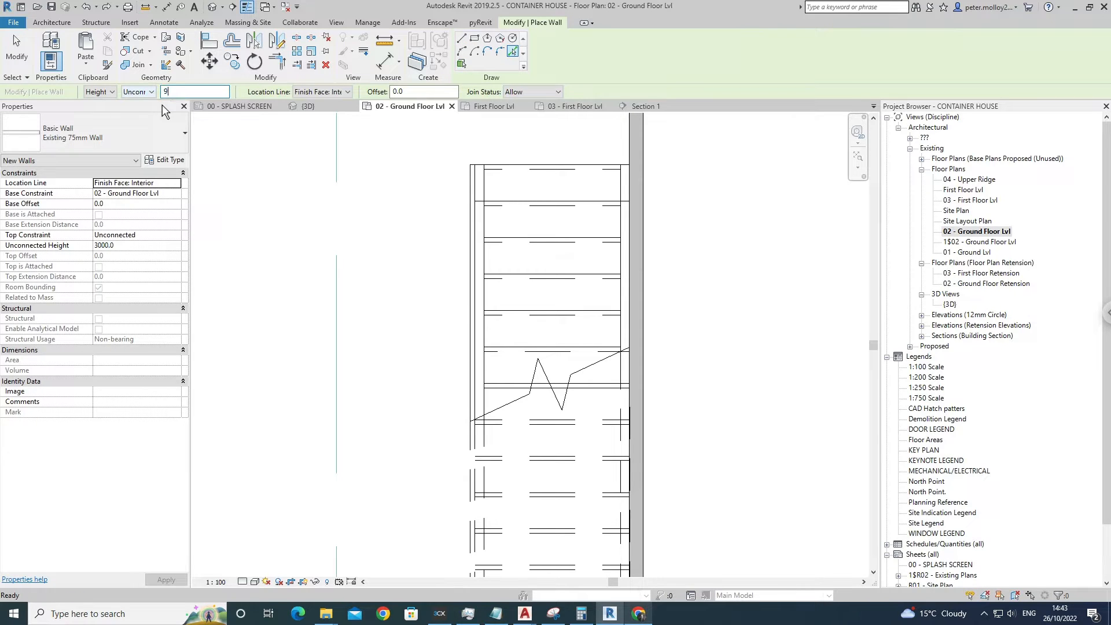
text(00)
key(Return)
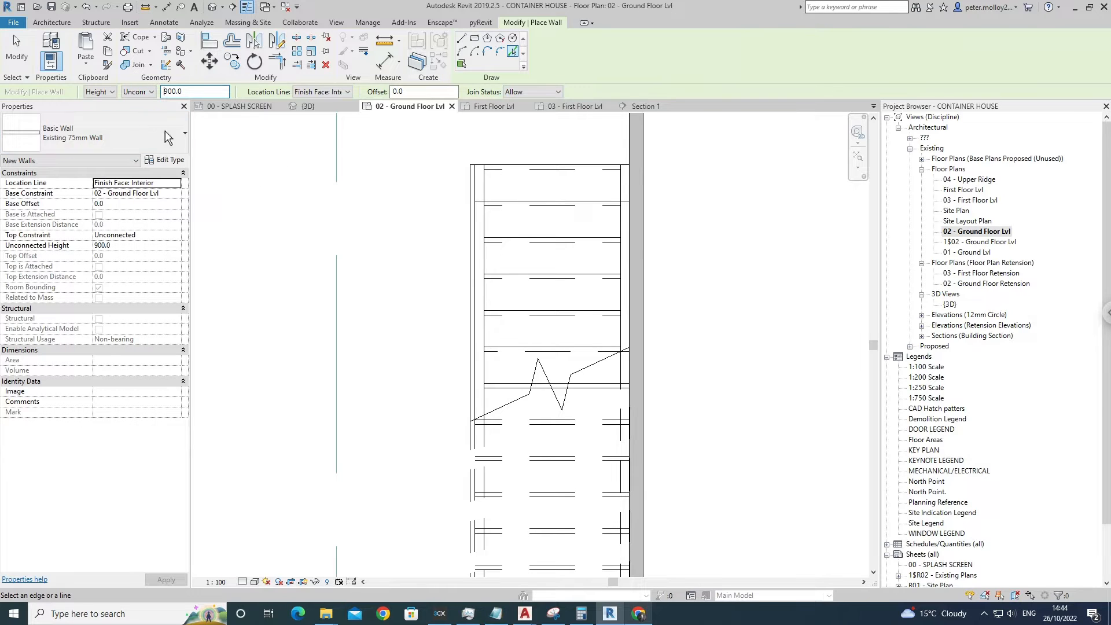
click(88, 9)
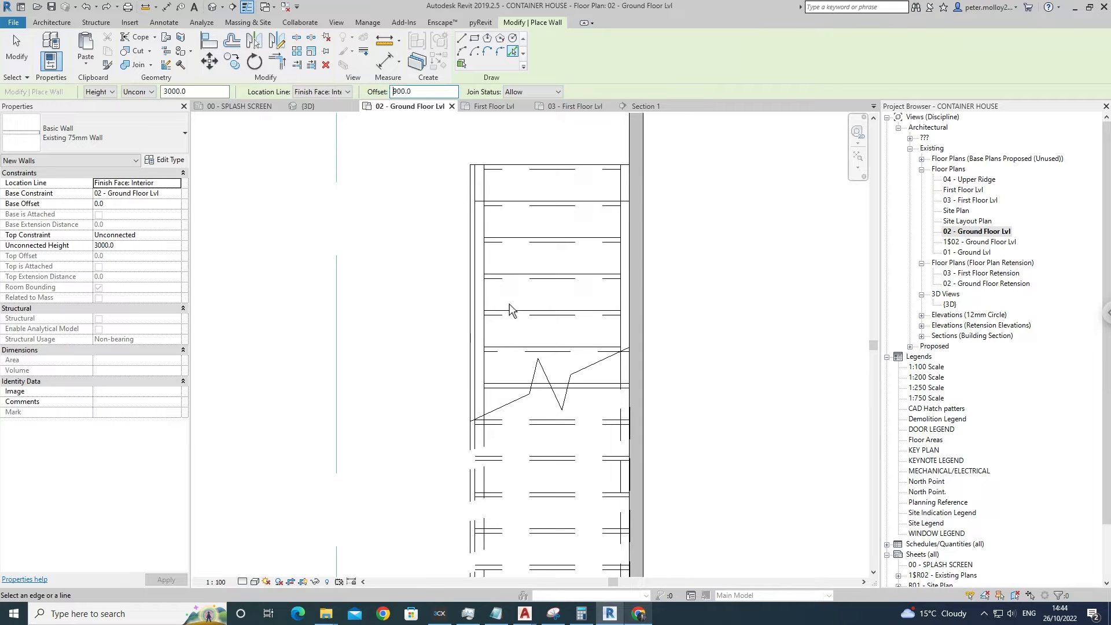
click(477, 320)
scroll(463, 315, down, 5)
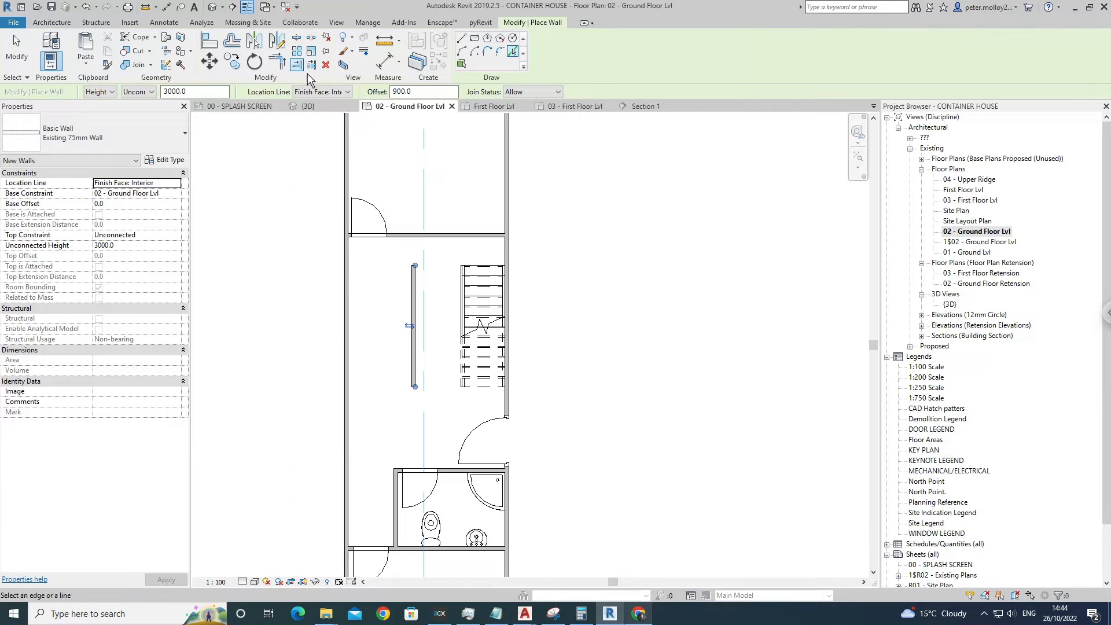
Extend the new wall beside the staircase to meet the cross wall beyond the top of the stairs.
key(Escape)
key(Escape)
click(435, 240)
click(415, 269)
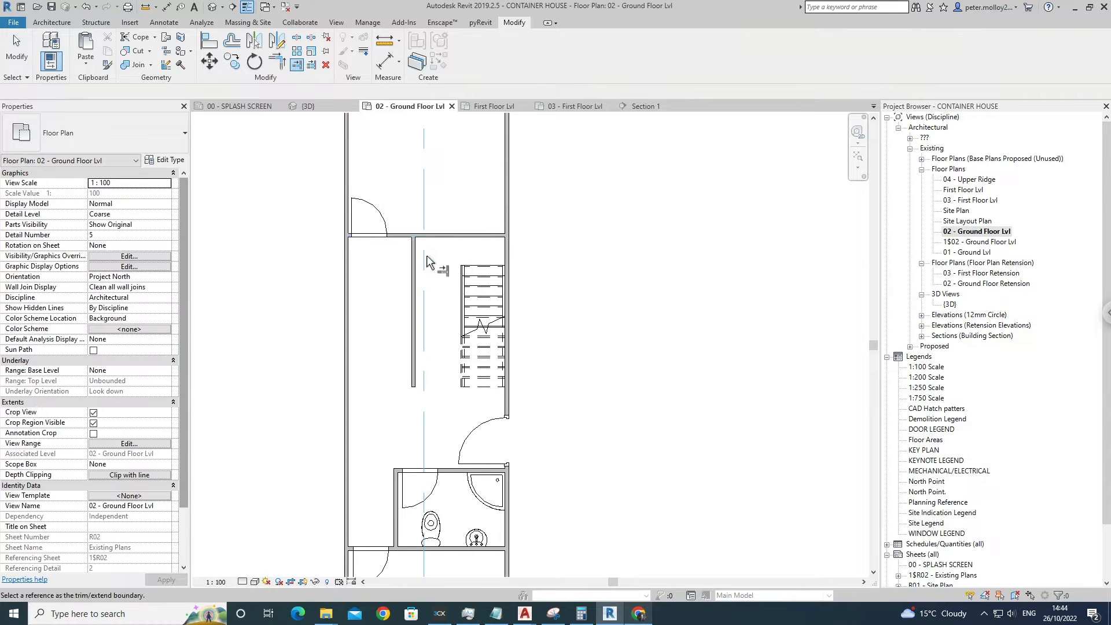
middle_drag(439, 266, 437, 283)
key(Escape)
scroll(478, 299, up, 2)
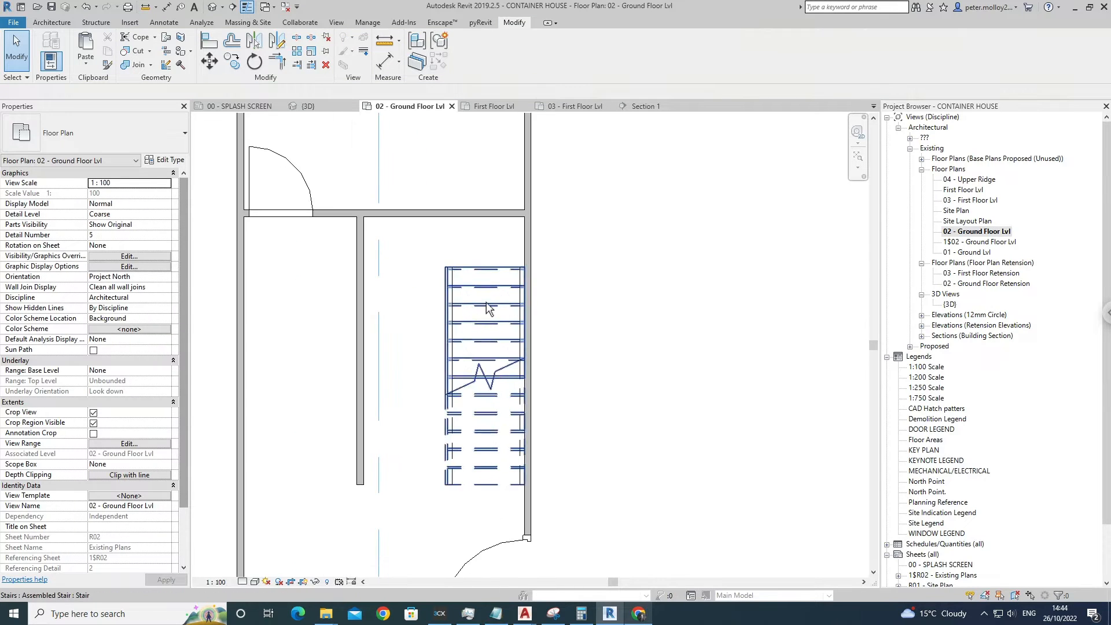
Draw a 900 mm thin detail line from the stair's end edge, perpendicular to the cross wall and passing through it.
click(475, 213)
key(Escape)
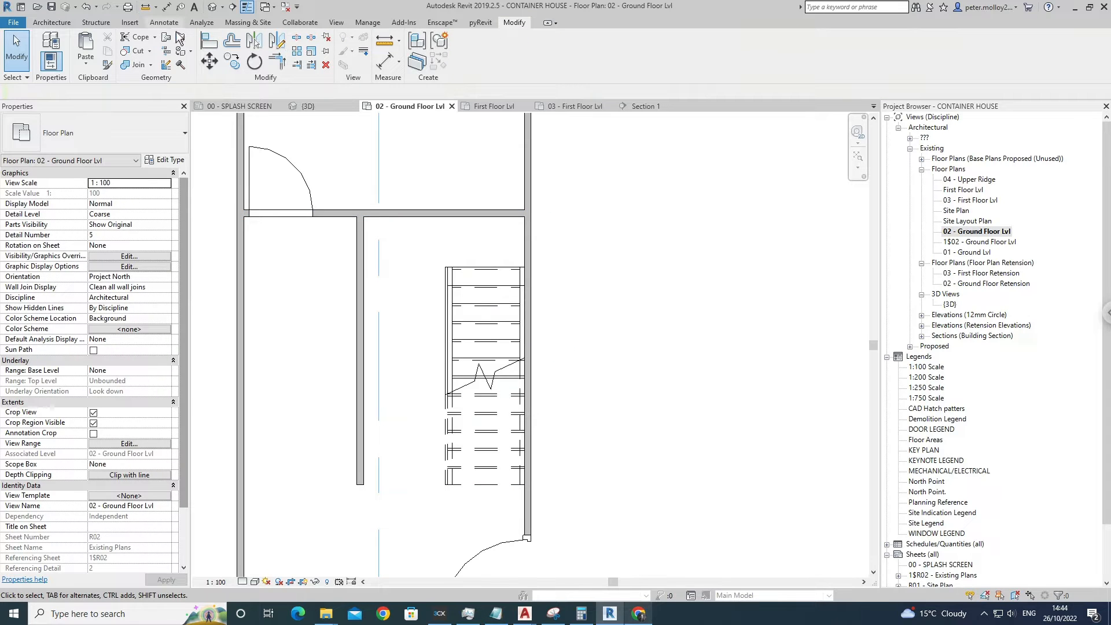
click(164, 22)
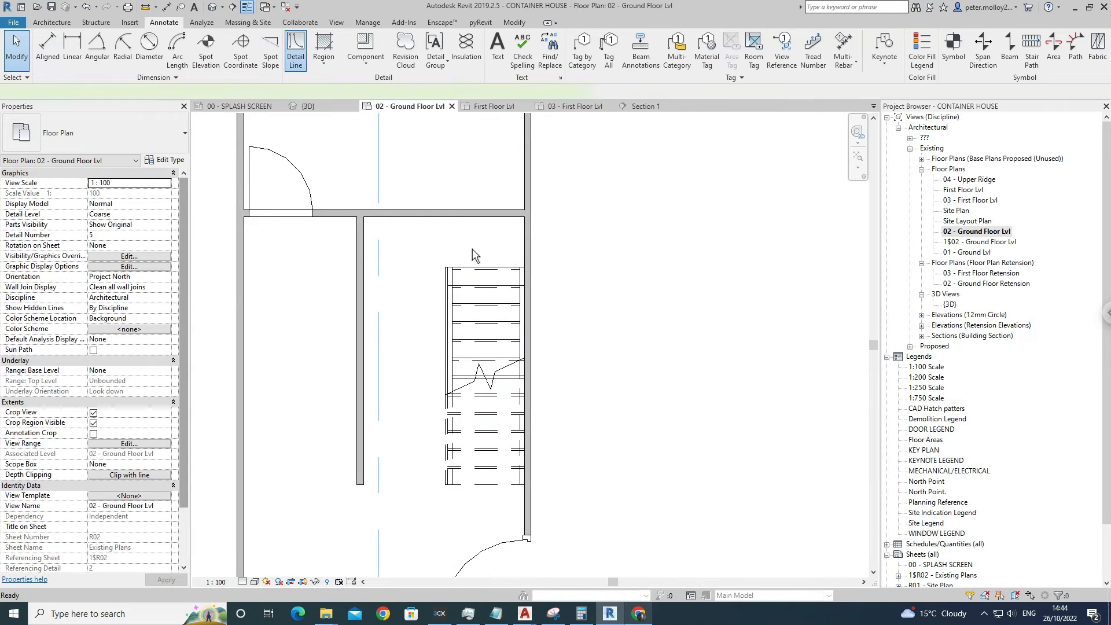
scroll(473, 254, up, 2)
click(465, 280)
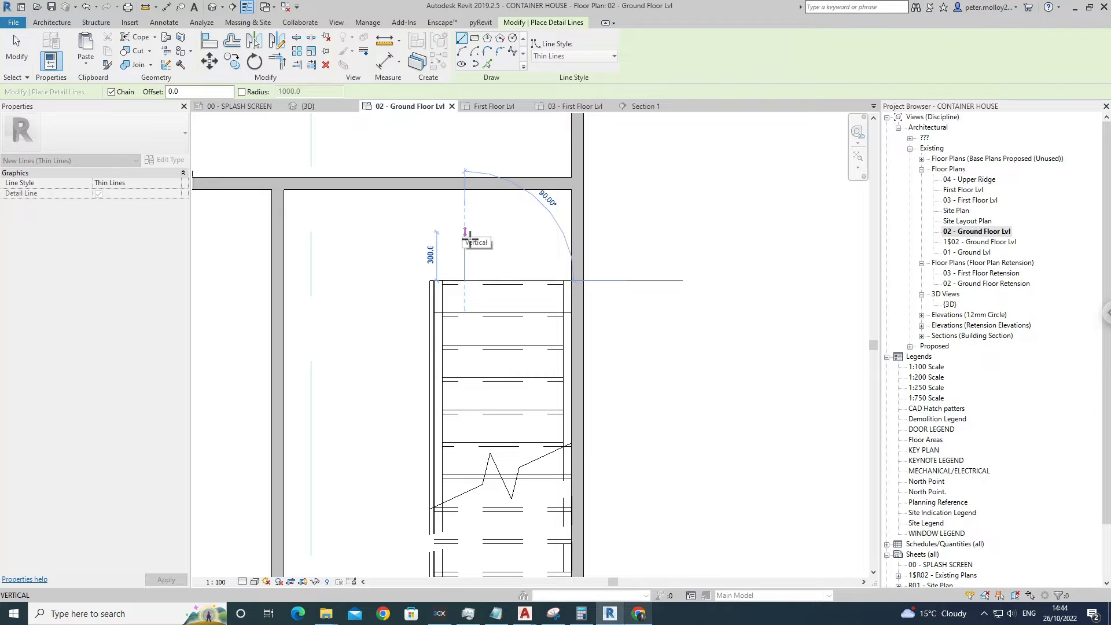
text(900)
key(Return)
middle_drag(449, 125, 447, 172)
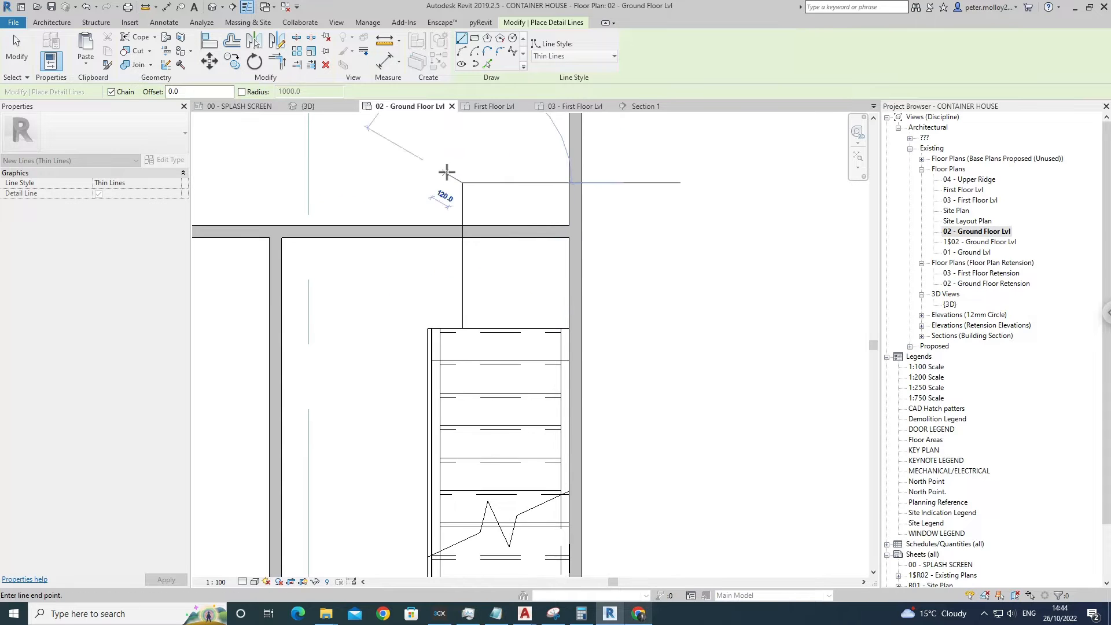
key(Escape)
key(Escape)
Move the cross wall away from the stairs to the end of the 900 mm detail line.
click(488, 233)
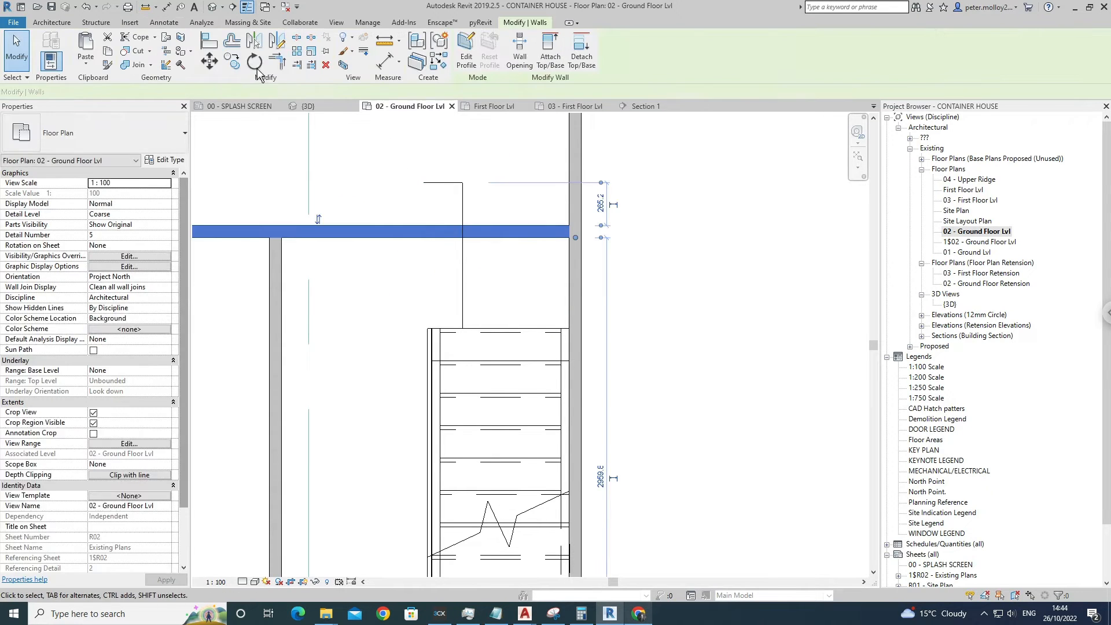
click(209, 60)
click(434, 235)
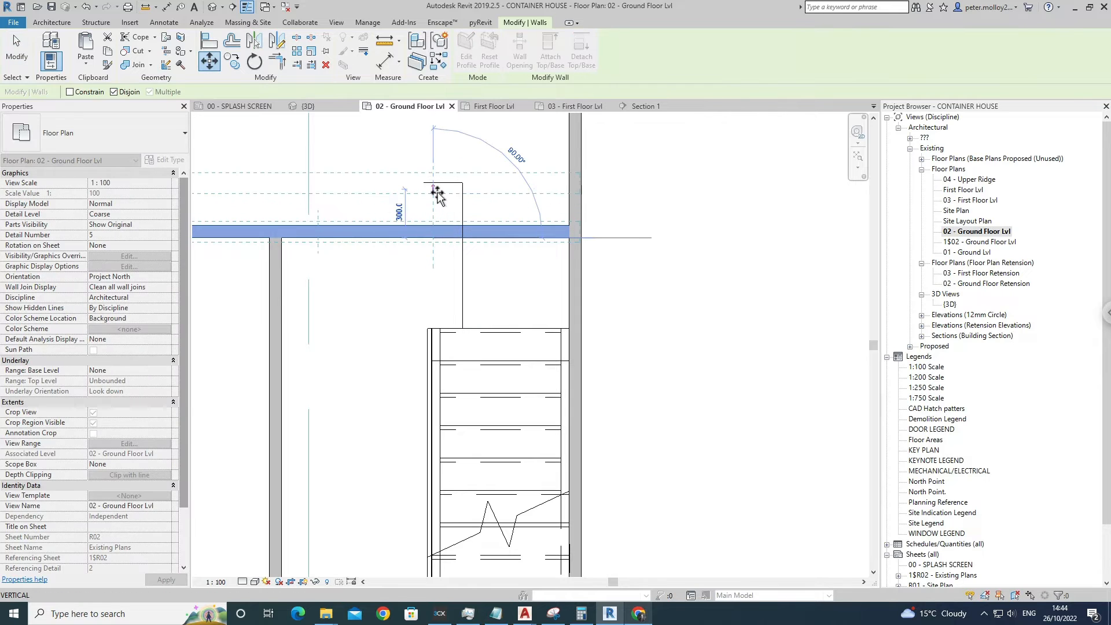
scroll(444, 324, down, 4)
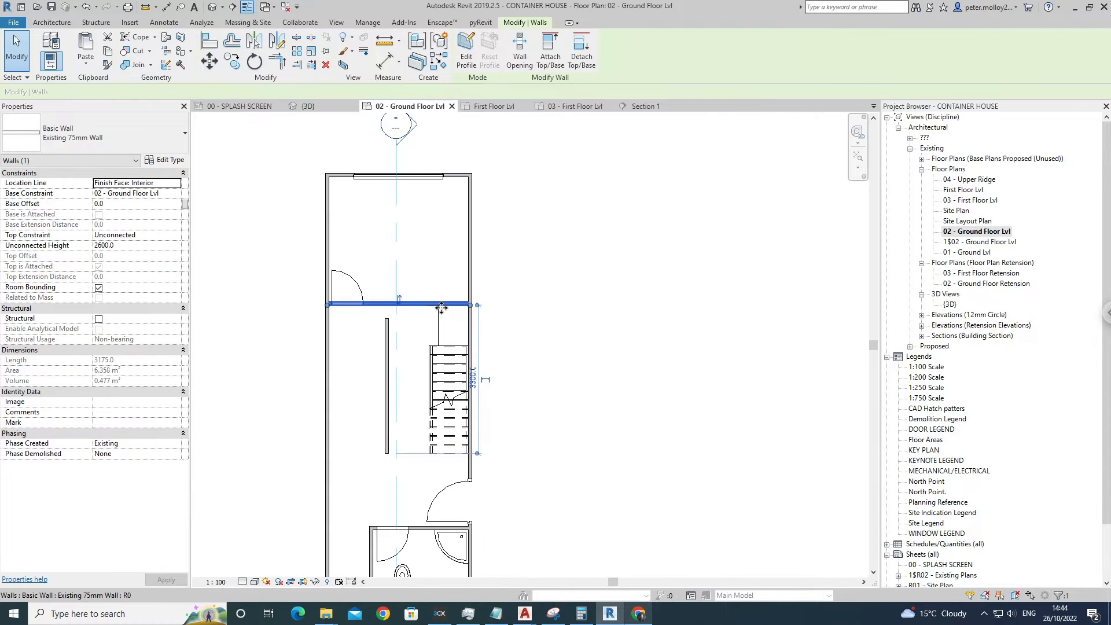
key(Escape)
Delete the detail line used as a guide between the stairs and the cross wall.
scroll(445, 325, up, 2)
click(442, 323)
key(Delete)
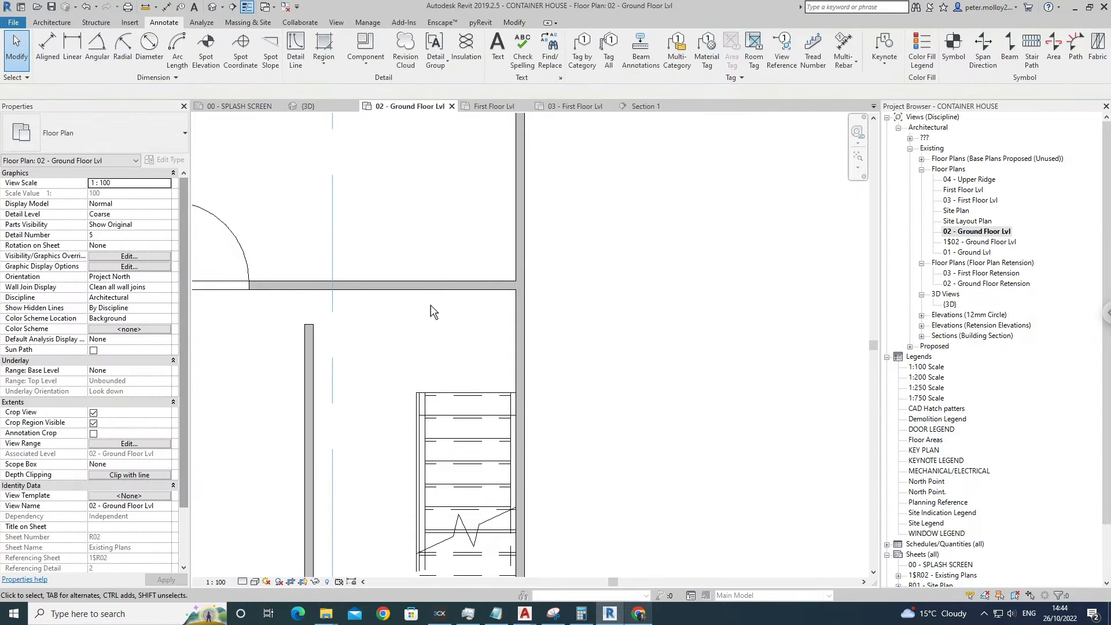
Trim the cross wall and the wall beside the staircase to form a clean corner beyond the stairs.
middle_drag(428, 326, 468, 301)
click(453, 283)
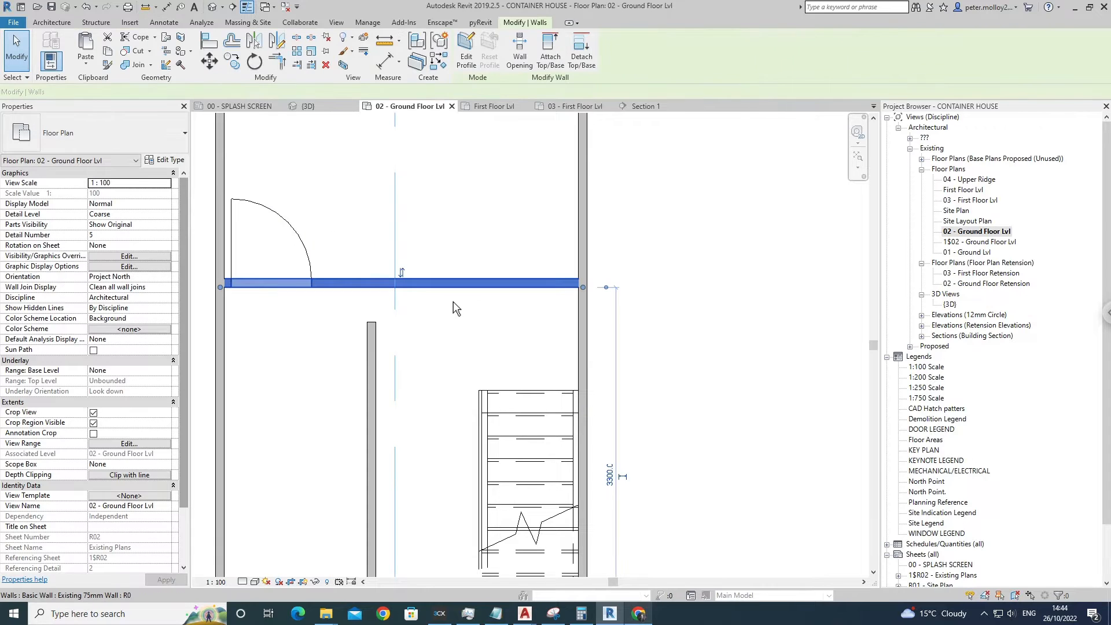
click(284, 64)
click(372, 337)
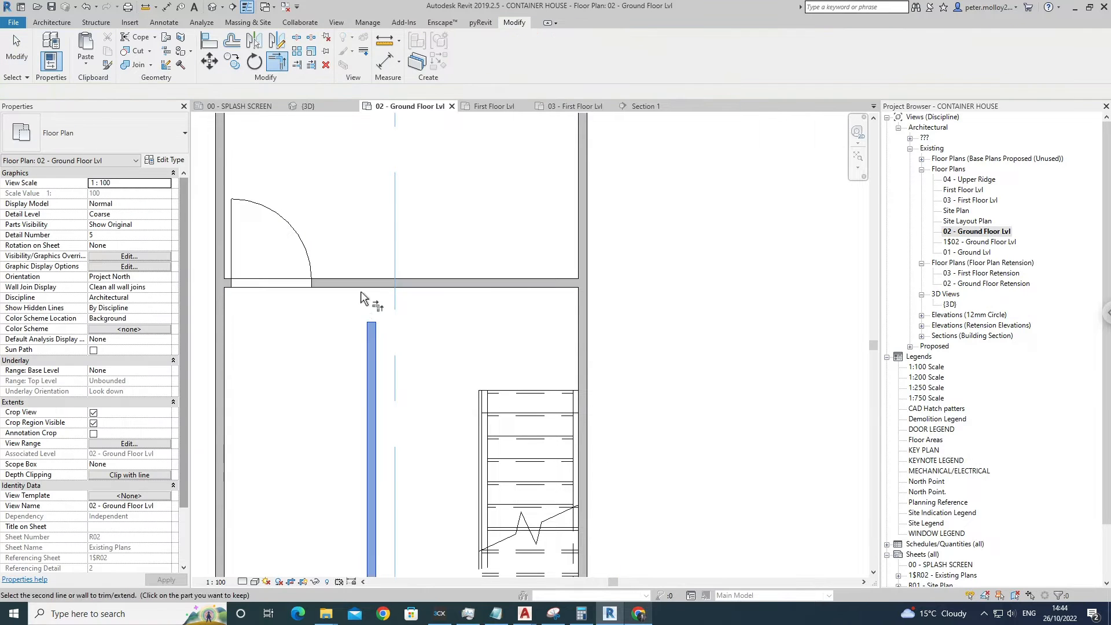
click(354, 284)
scroll(462, 301, down, 3)
scroll(453, 363, down, 3)
scroll(422, 235, up, 3)
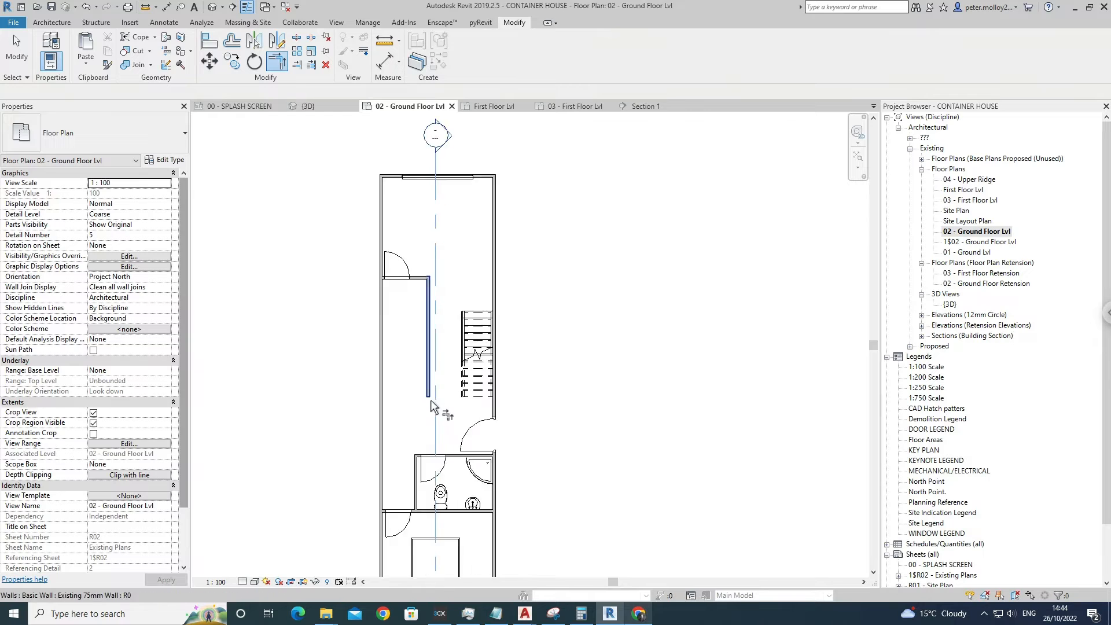
key(Escape)
Draw a wall from the free end of the staircase-side wall straight across to the opposite outer wall.
scroll(446, 358, up, 2)
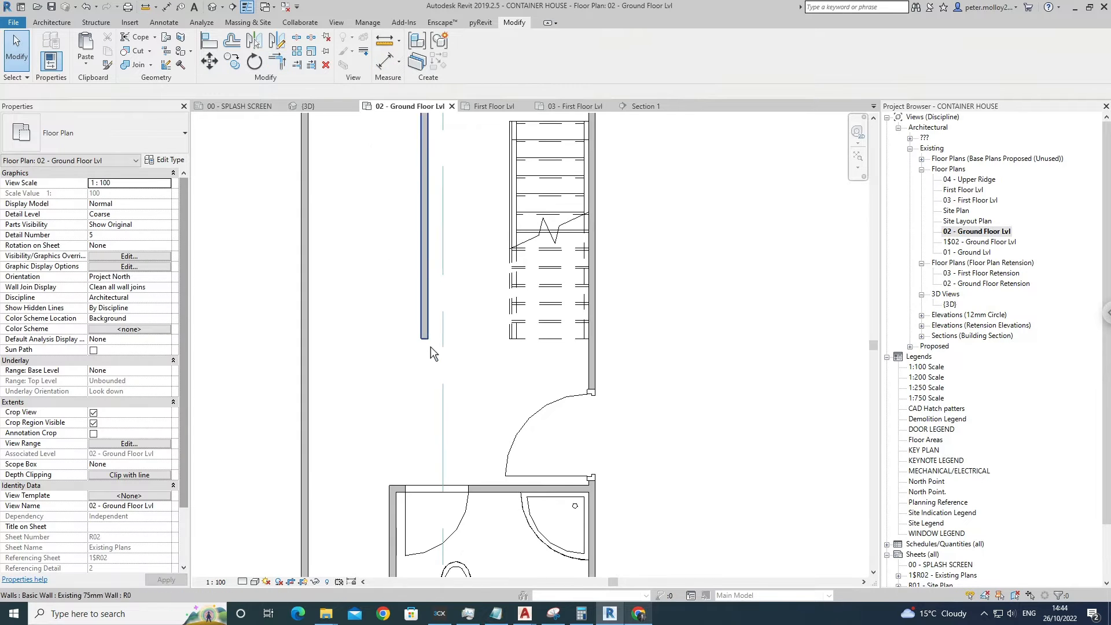
click(428, 342)
click(65, 25)
click(73, 47)
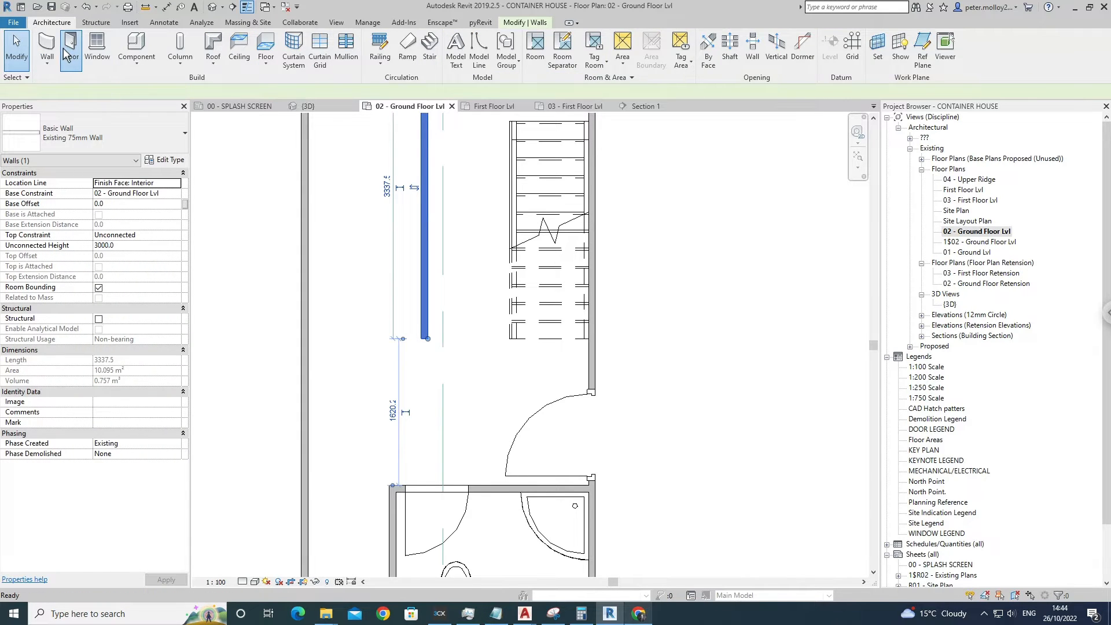
key(Escape)
scroll(299, 332, down, 3)
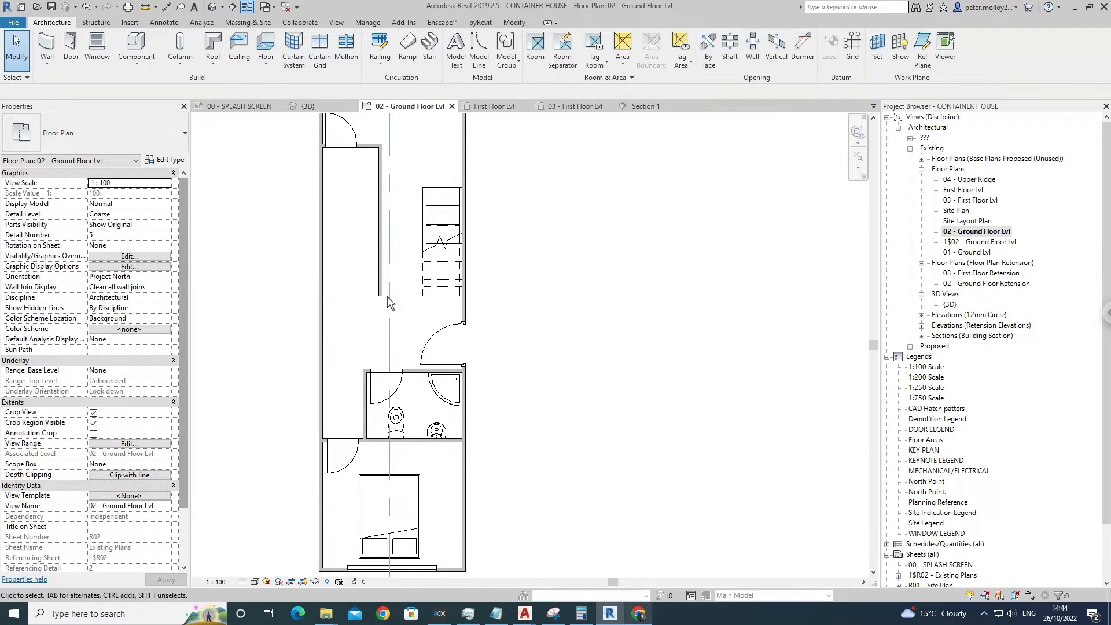
middle_drag(384, 326, 383, 302)
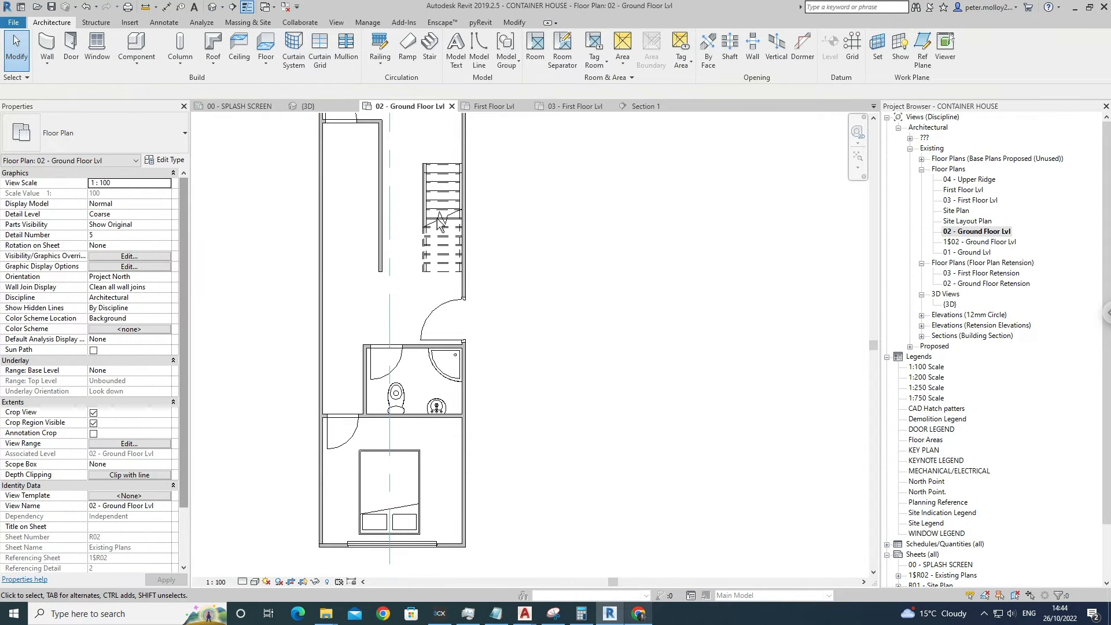
click(47, 47)
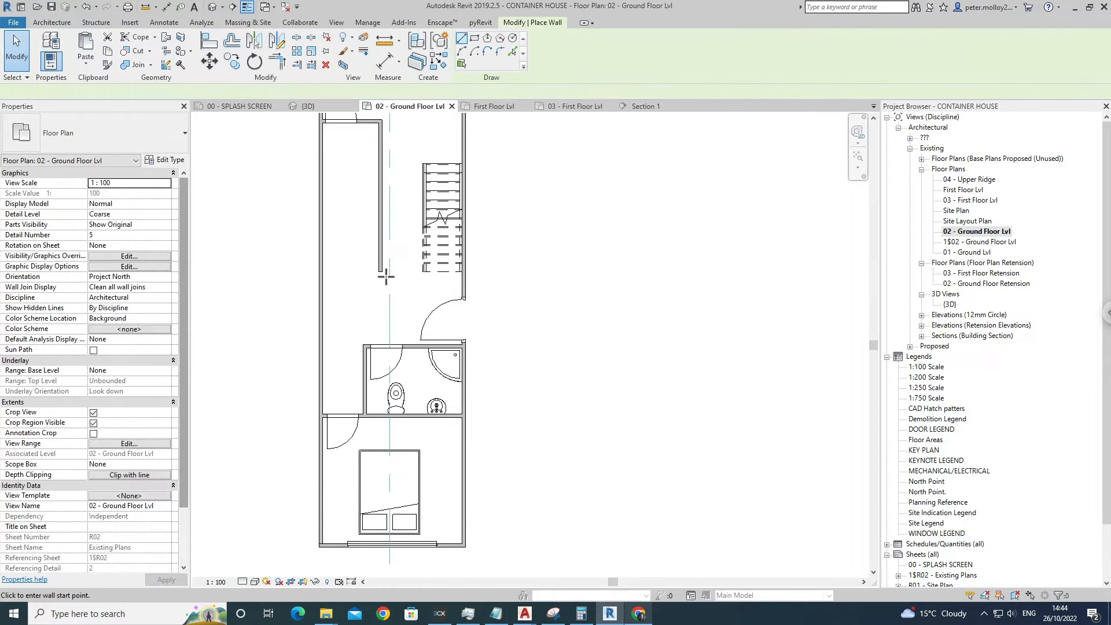
key(Escape)
key(Escape)
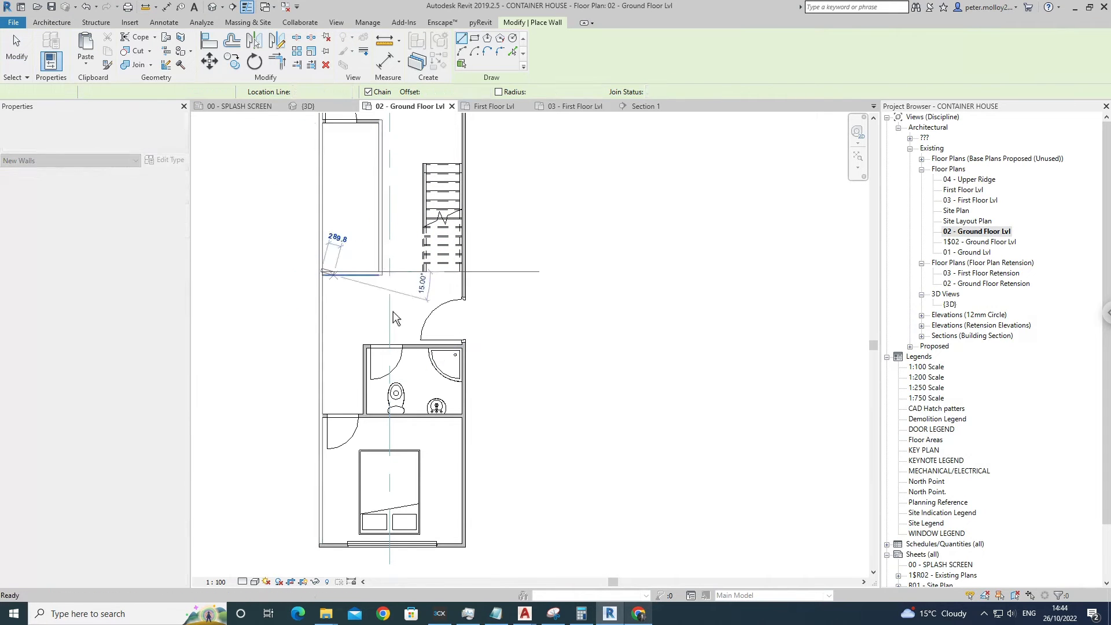
Delete the bathroom's side wall that separates it from the passage to the bedroom.
scroll(414, 360, up, 3)
click(425, 377)
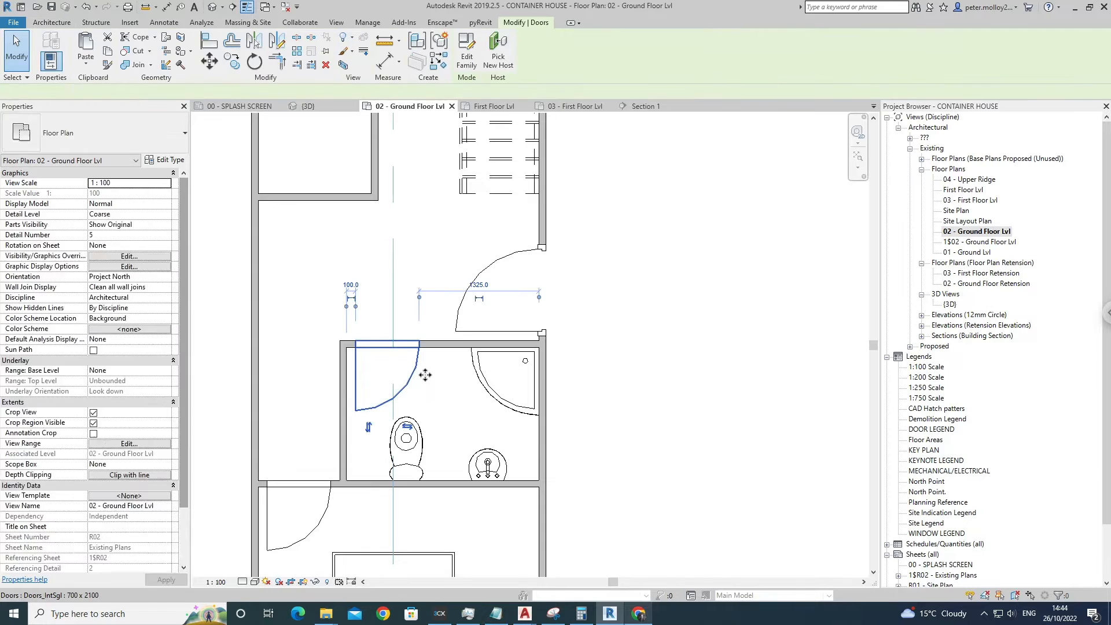
key(Escape)
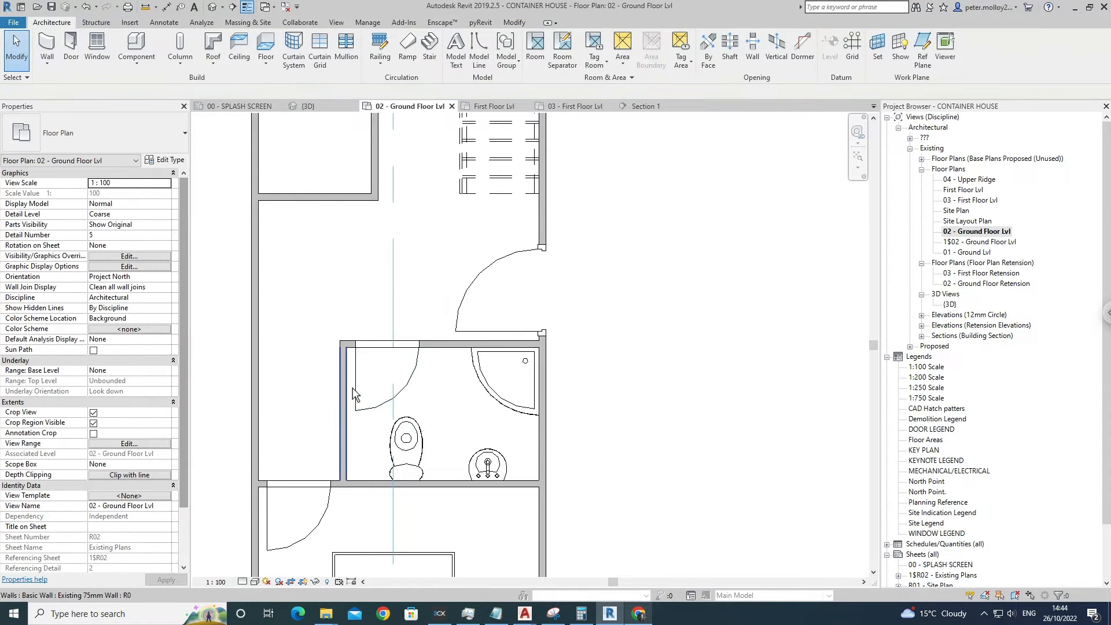
click(350, 386)
key(Delete)
Mirror the corner shower tray, WC and basin towards the opposite outer wall, using a drawn axis.
click(488, 392)
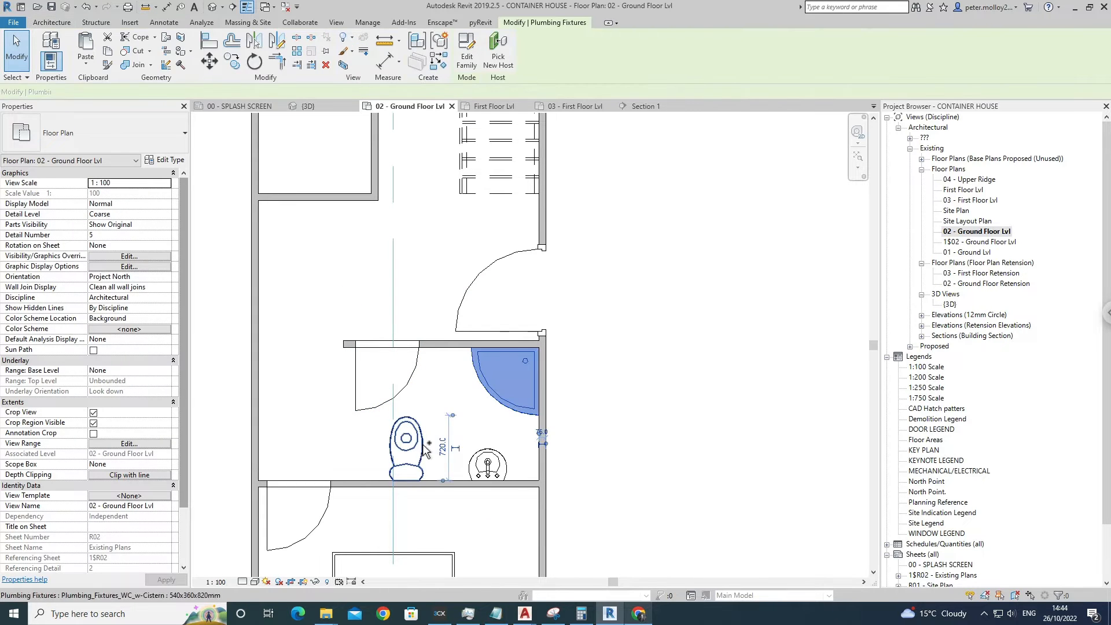
ctrl+click(406, 449)
ctrl+click(488, 466)
click(278, 41)
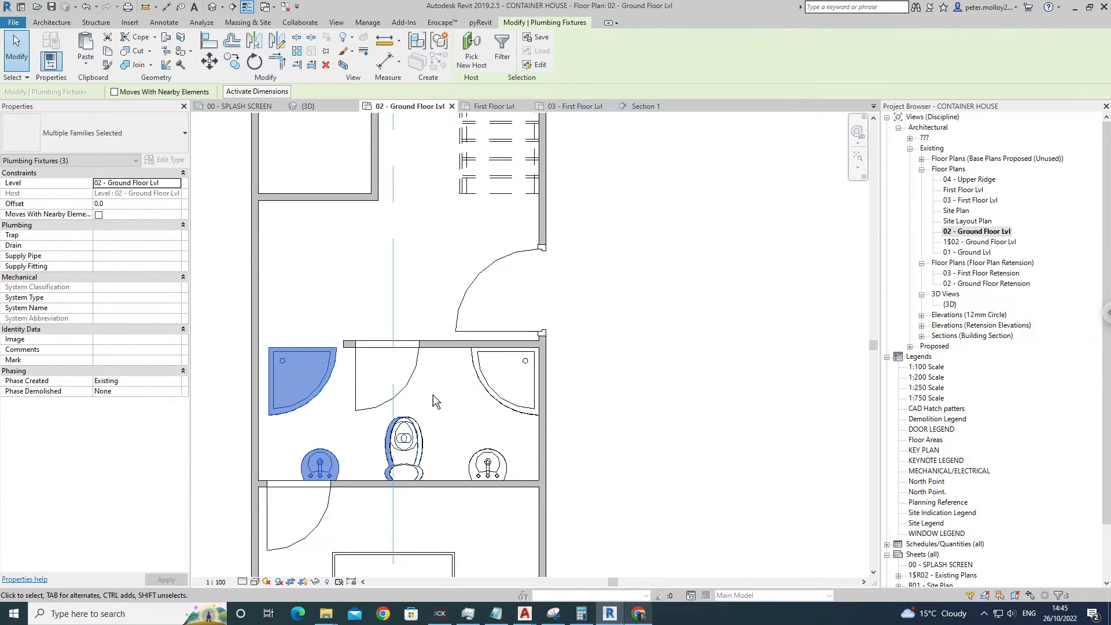
key(Escape)
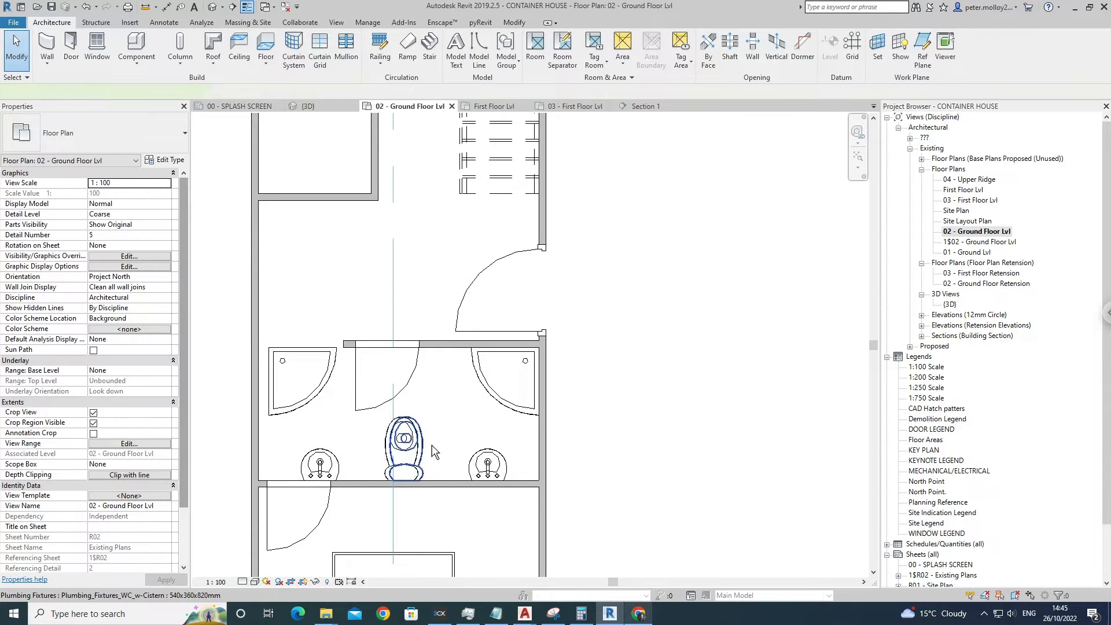
Delete the original WC, basin and corner shower tray, leaving only the mirrored set of fixtures.
click(432, 446)
key(Delete)
key(Delete)
click(488, 464)
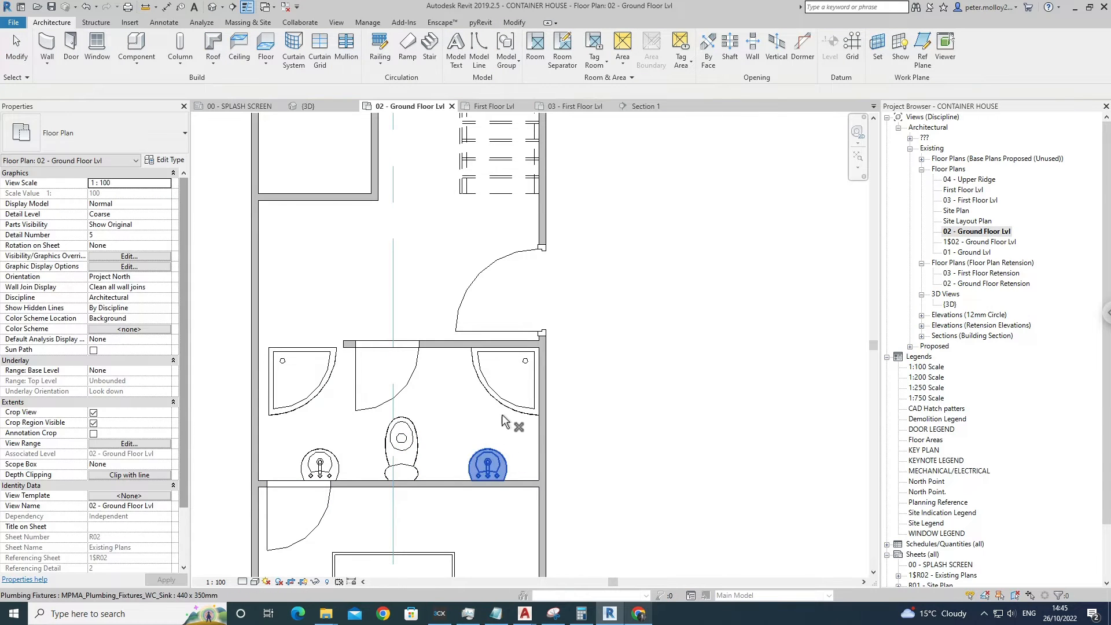
key(Return)
click(507, 405)
key(Delete)
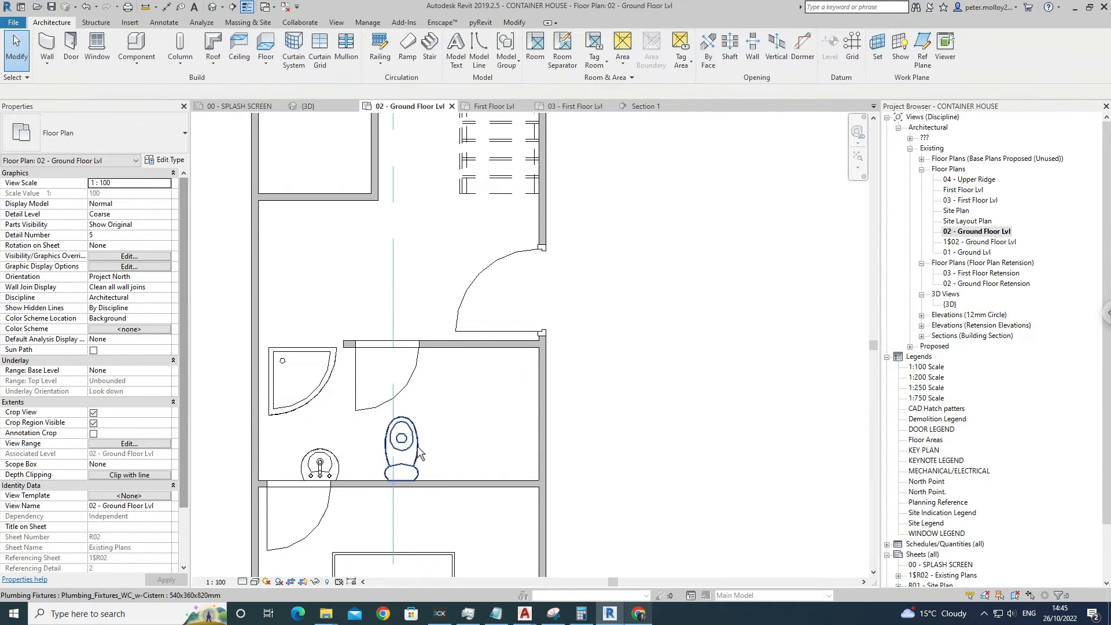
Move the mirrored shower tray, basin and WC together so that the tray sits against the outer wall.
click(402, 443)
ctrl+click(320, 466)
ctrl+click(307, 410)
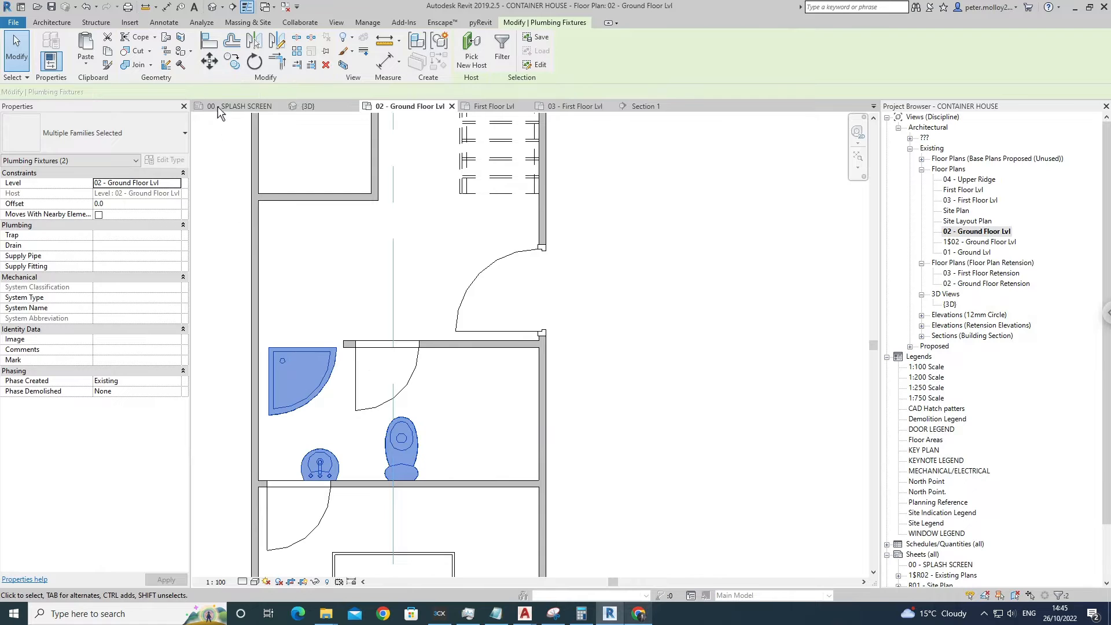
click(216, 70)
scroll(266, 379, up, 3)
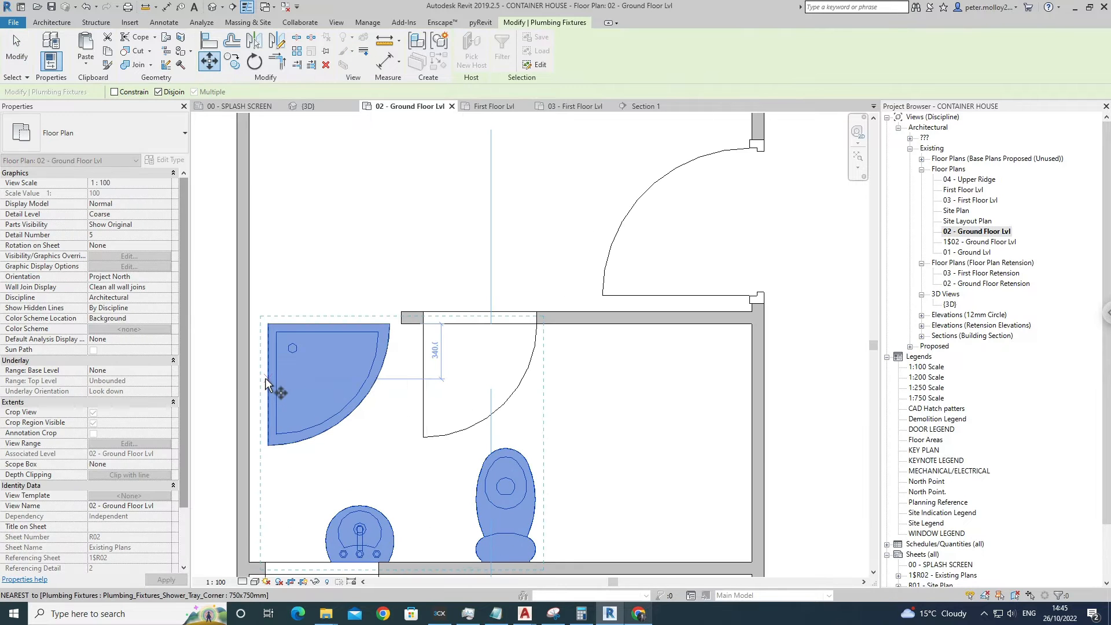
key(Escape)
key(Escape)
scroll(453, 345, down, 2)
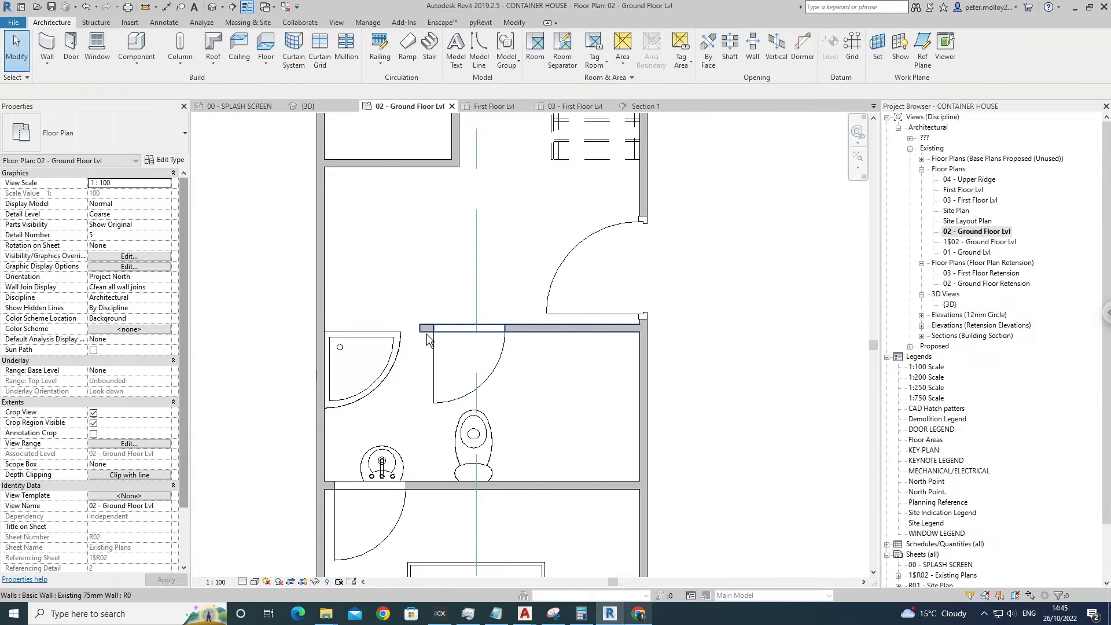
Delete the bedroom door and the bathroom door from their walls.
click(458, 328)
key(Escape)
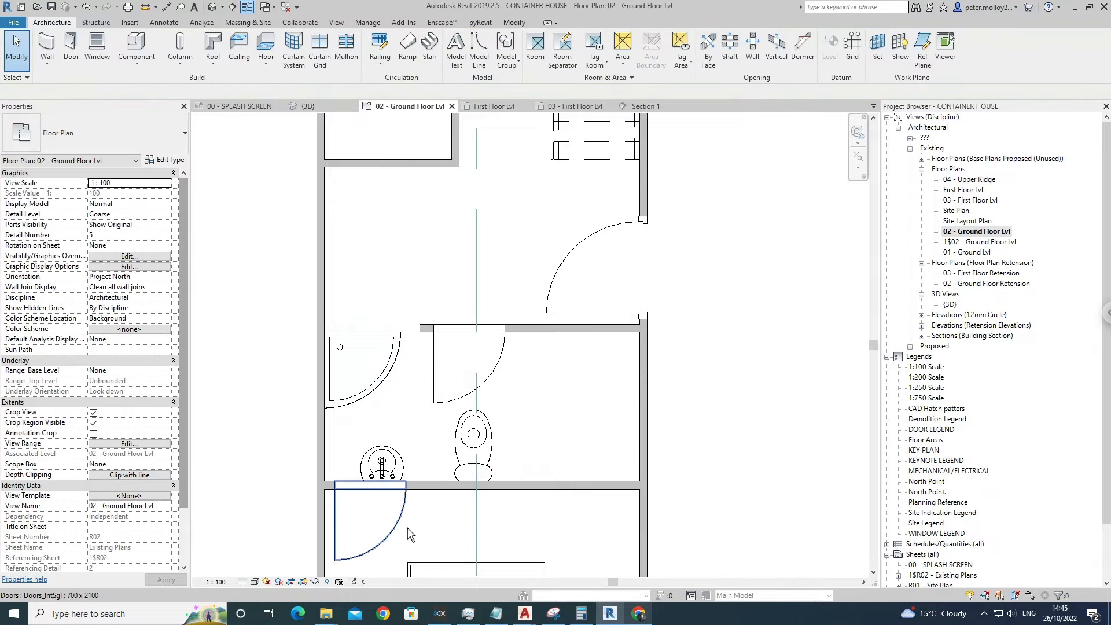
click(406, 523)
key(Escape)
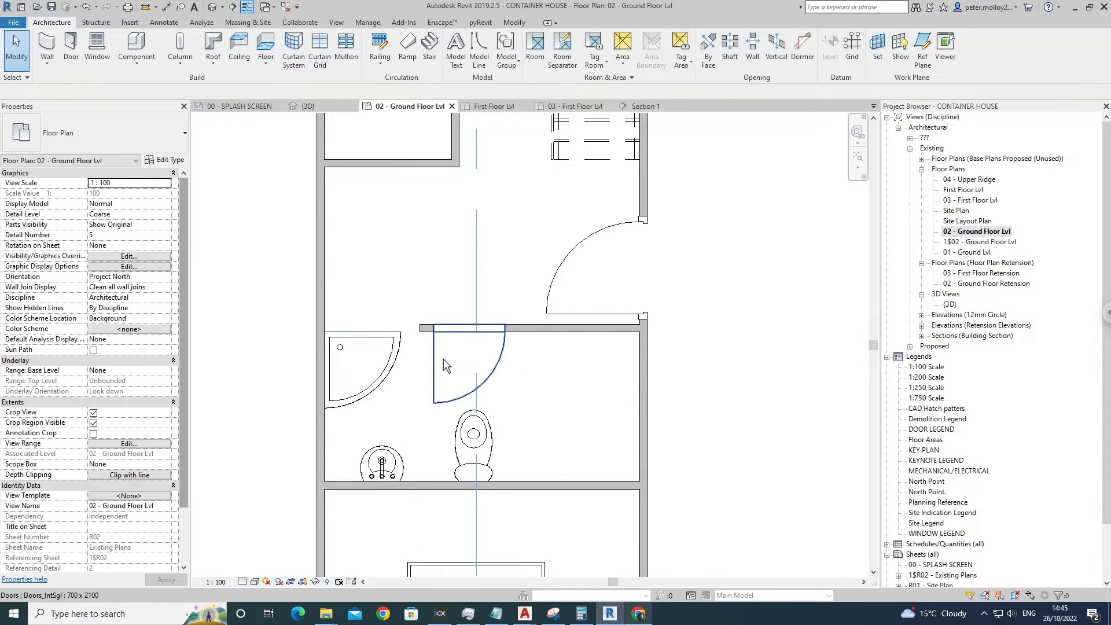
click(430, 335)
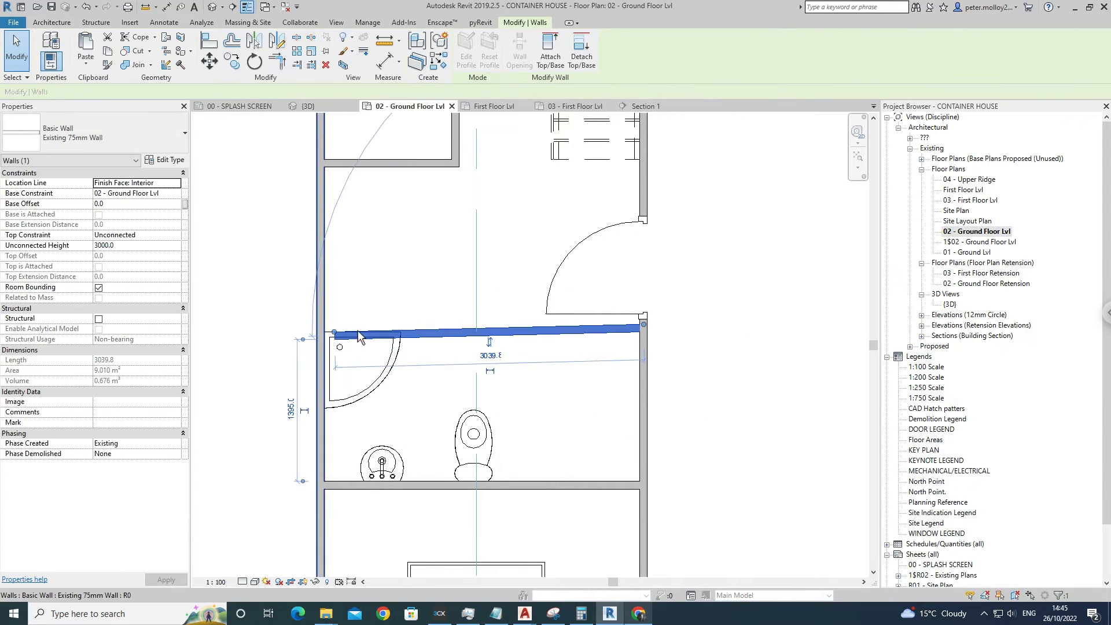
Extend the bathroom wall above the shower tray to meet the outer wall.
key(Escape)
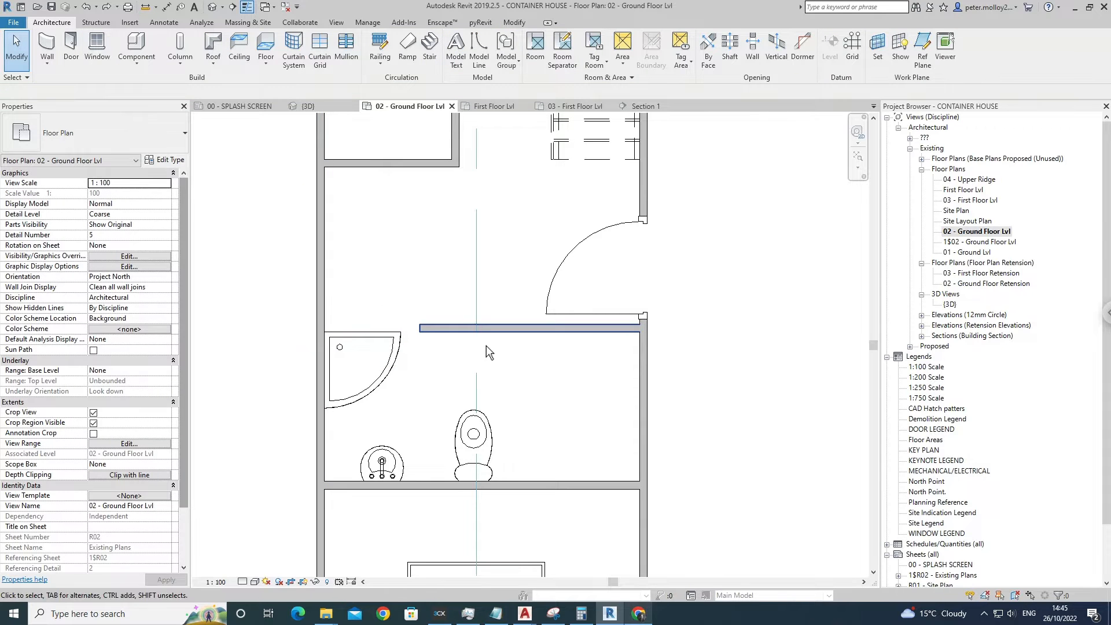
click(461, 320)
key(t)
key(r)
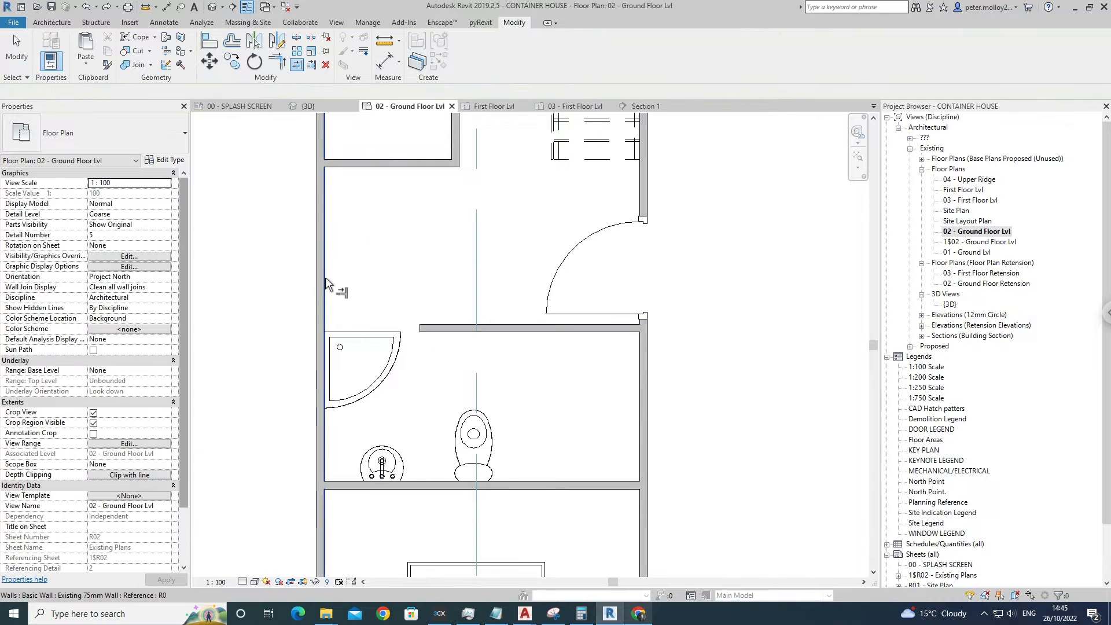
click(423, 327)
middle_drag(431, 272, 317, 229)
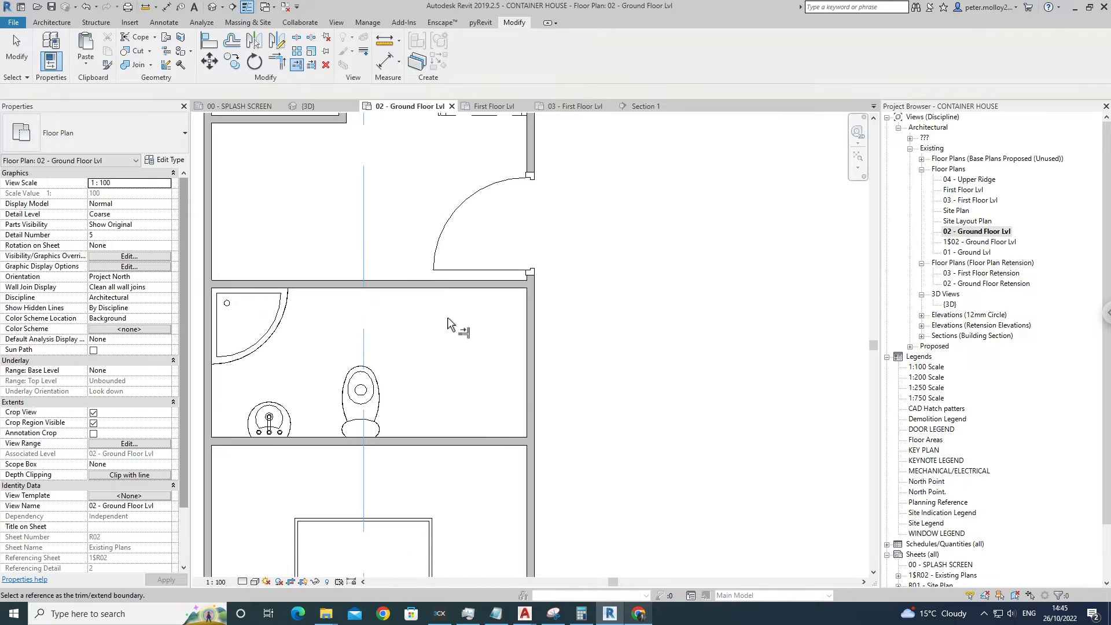
key(Escape)
Shorten the bathroom wall to 2000 mm by pulling back its end beside the entrance door.
click(447, 292)
drag(531, 286, 425, 290)
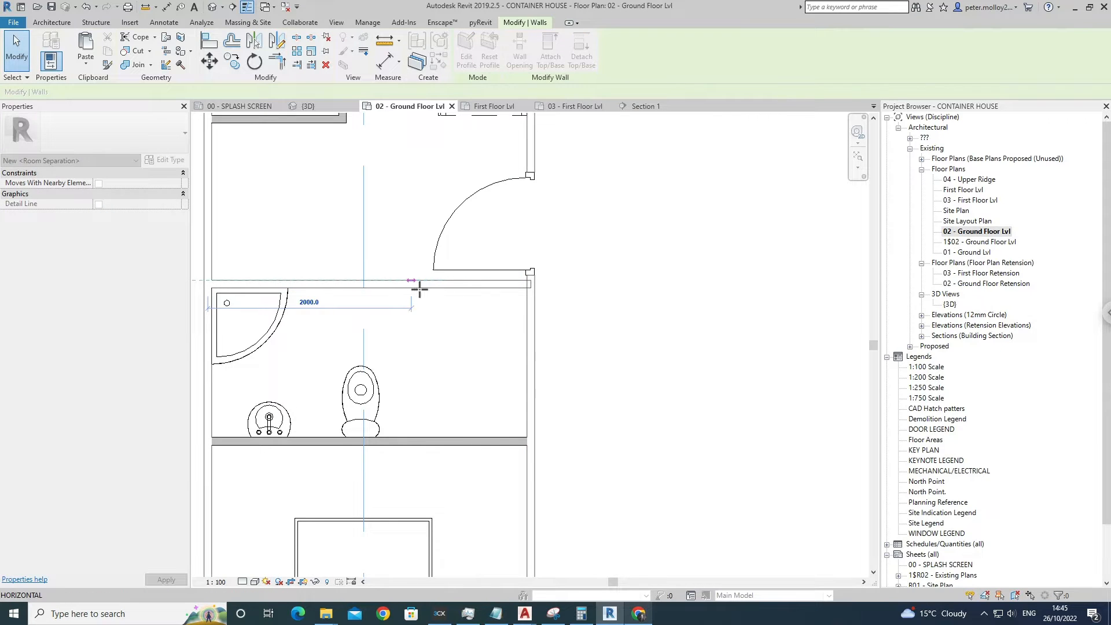
drag(464, 224, 464, 223)
Draw a wall from the shortened bathroom wall's end, perpendicular to the bedroom wall, to enclose the bathroom.
click(52, 22)
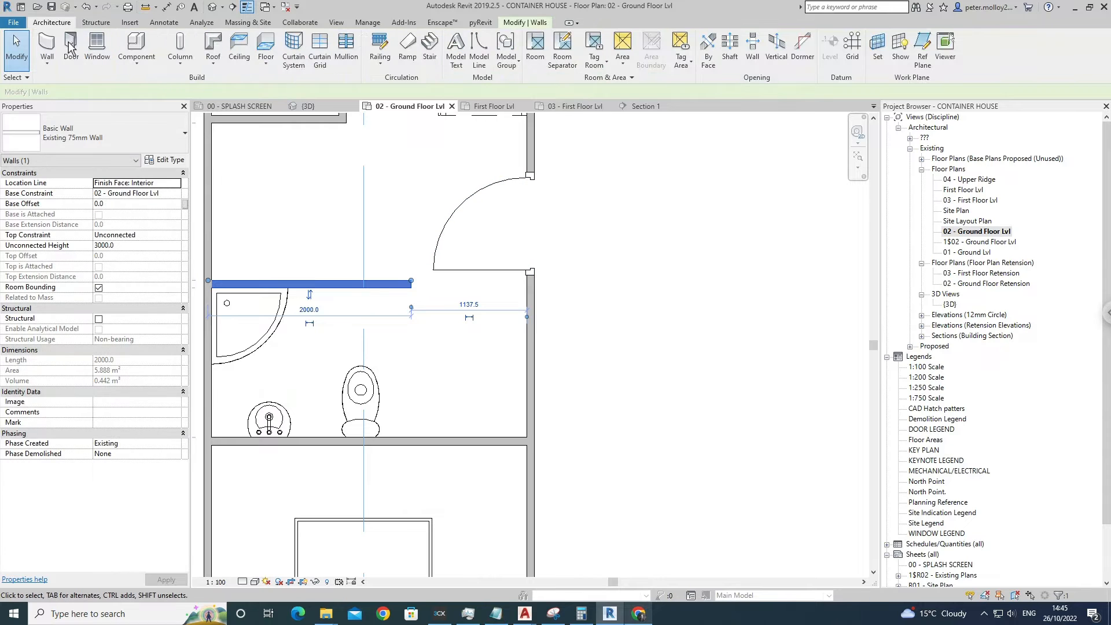
click(418, 290)
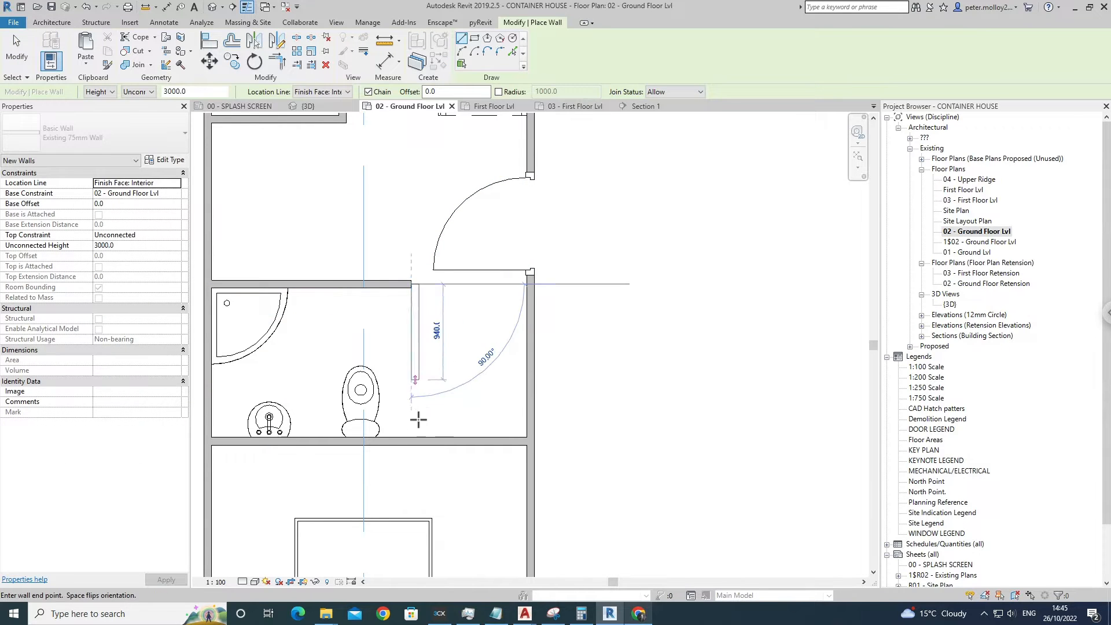
click(424, 393)
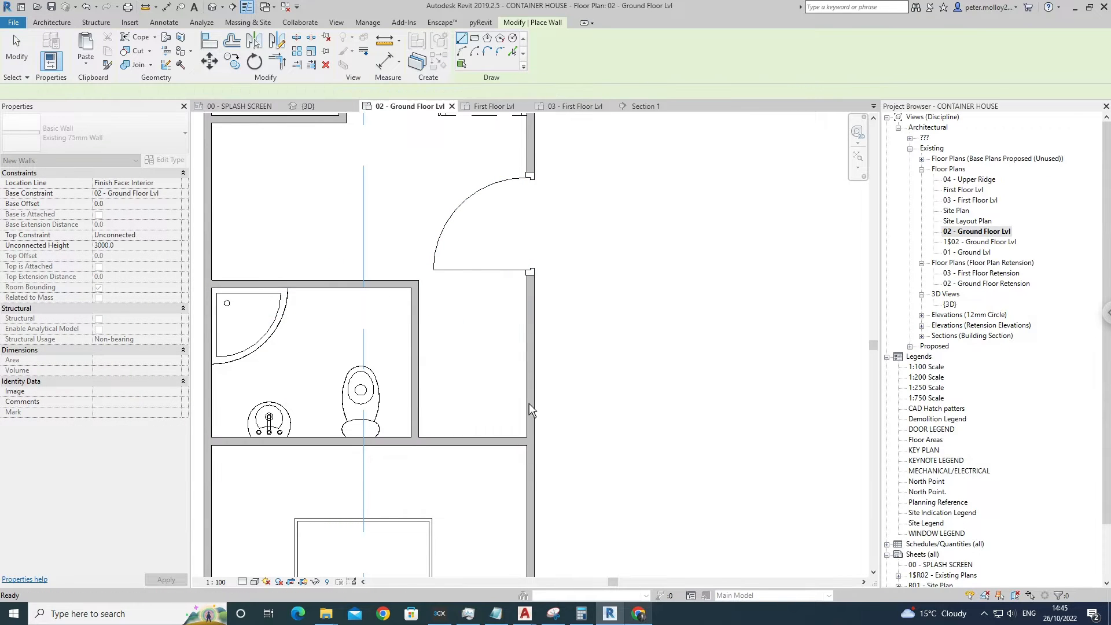
key(Escape)
key(Escape)
Delete the short cross wall near the foot of the stairs and extend the staircase-side wall to the bathroom wall.
scroll(529, 404, down, 3)
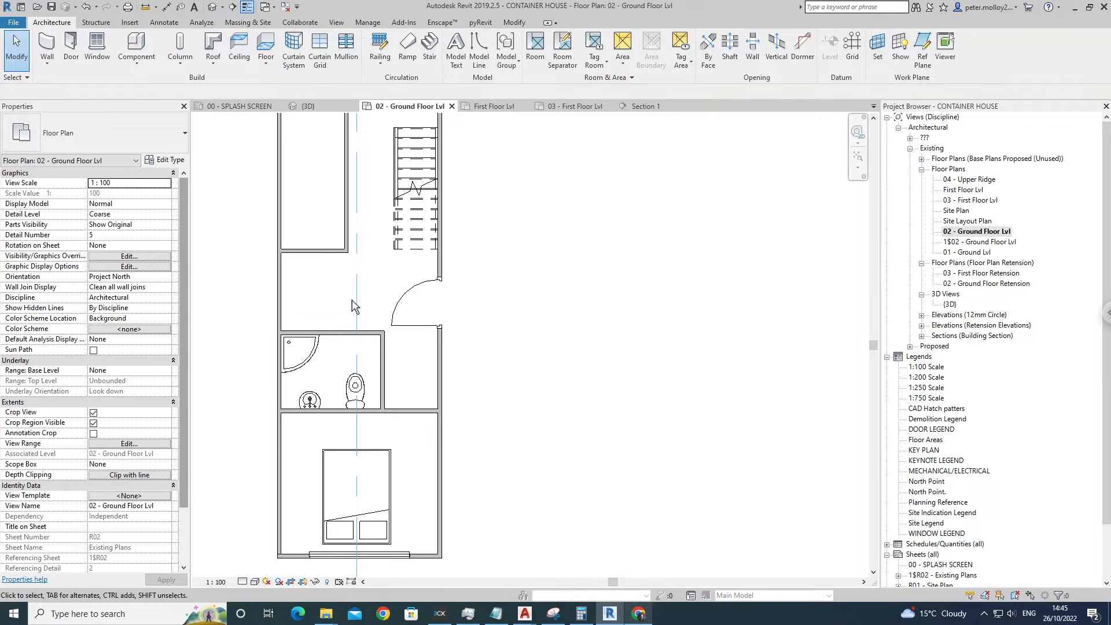
scroll(353, 300, up, 1)
scroll(352, 300, down, 2)
click(335, 266)
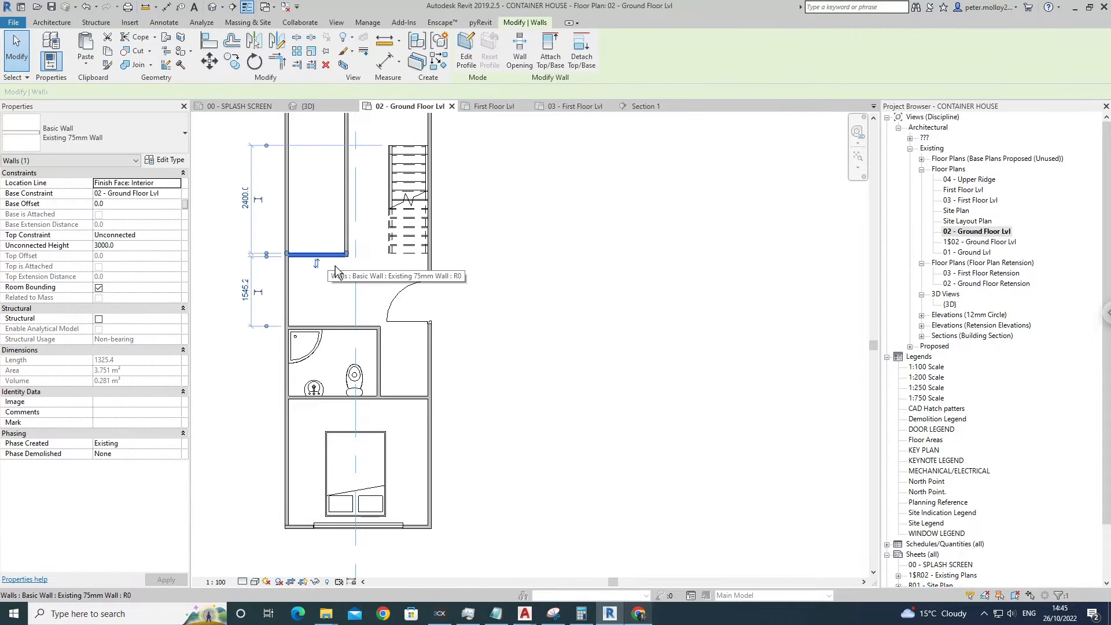
key(Delete)
click(354, 265)
drag(348, 255, 353, 329)
click(470, 349)
Examine the revised ground floor layout around the bathroom, entrance door, staircase and bedroom.
middle_drag(345, 398, 332, 394)
scroll(332, 393, up, 2)
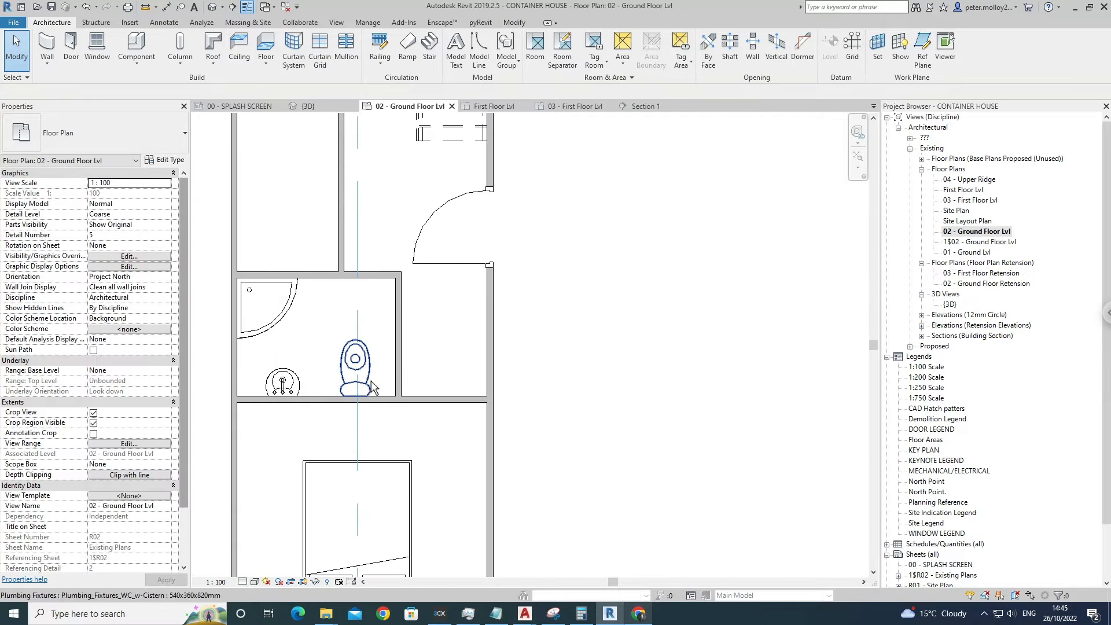
scroll(371, 377, down, 2)
middle_drag(405, 327, 396, 351)
scroll(445, 356, down, 4)
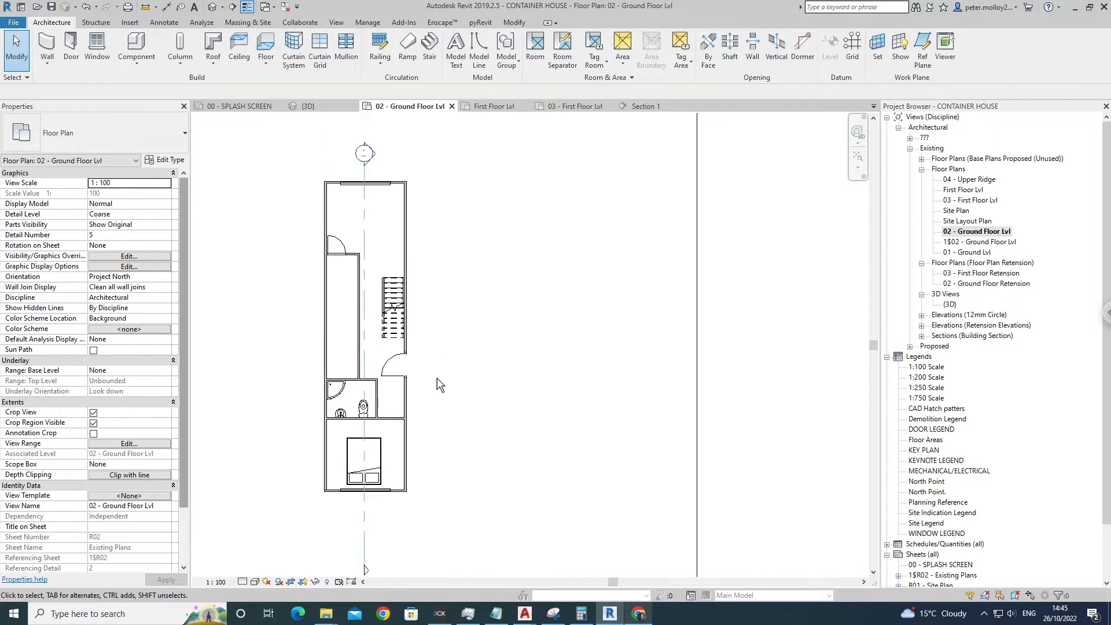
scroll(440, 371, up, 2)
middle_drag(414, 417, 405, 374)
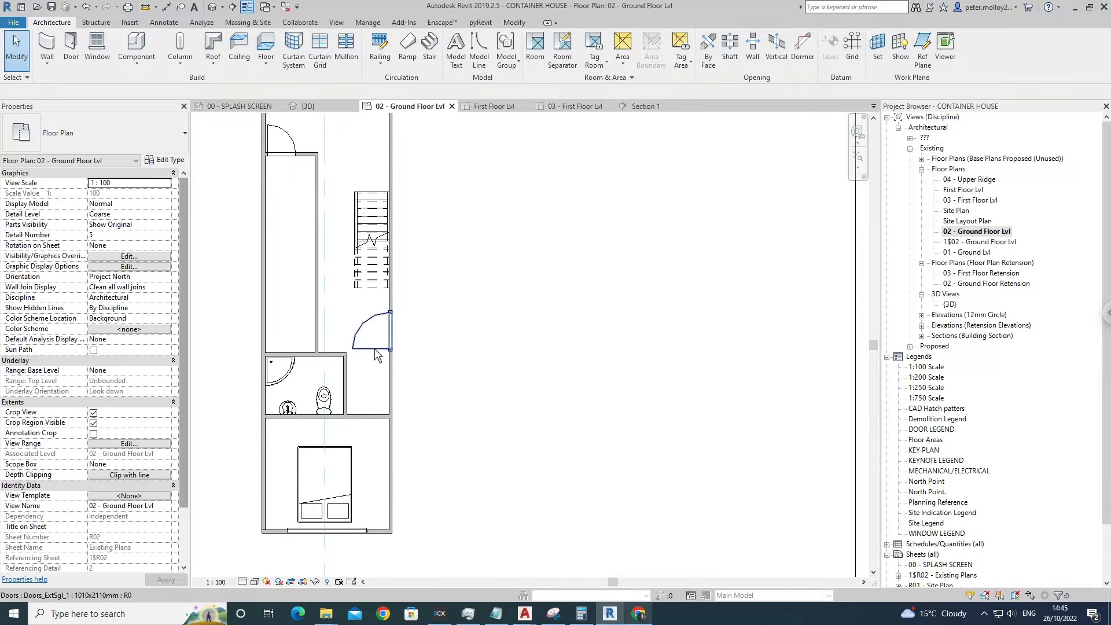
scroll(359, 352, up, 2)
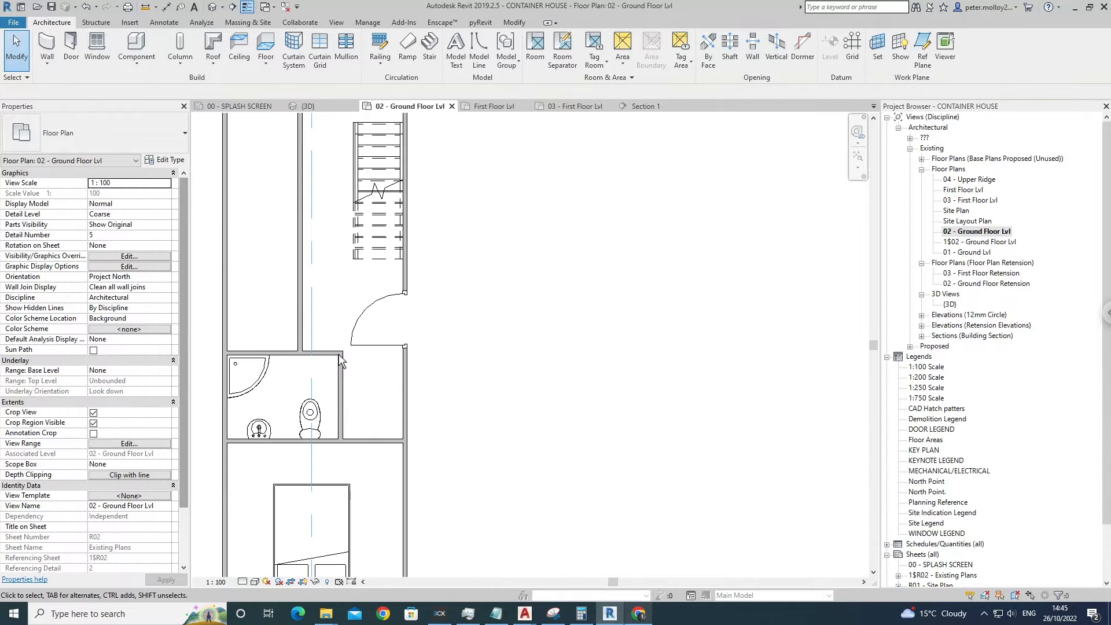
Place a 700 x 2100 Doors_IntSgl door in the new bathroom wall facing the entrance passage, opening into the bathroom.
click(313, 353)
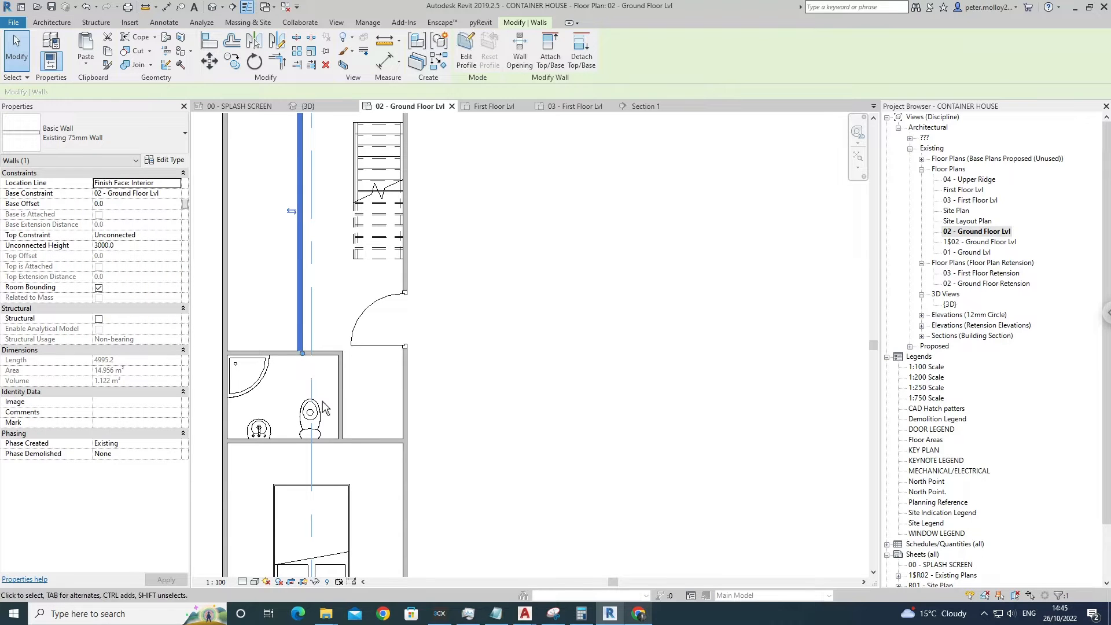
key(Escape)
click(317, 421)
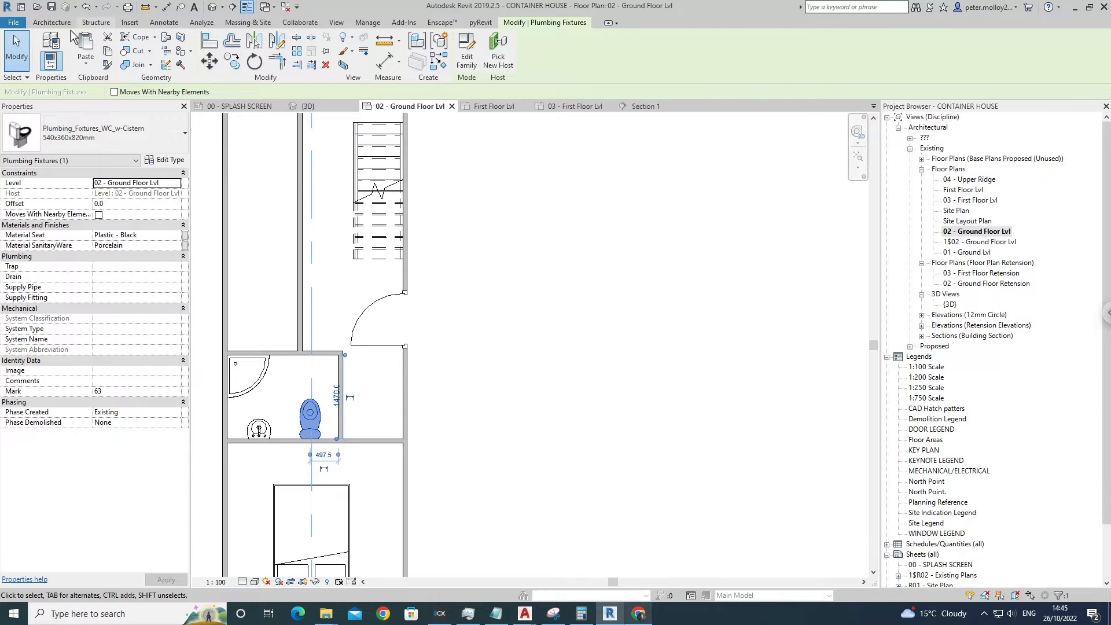
key(Escape)
key(d)
key(r)
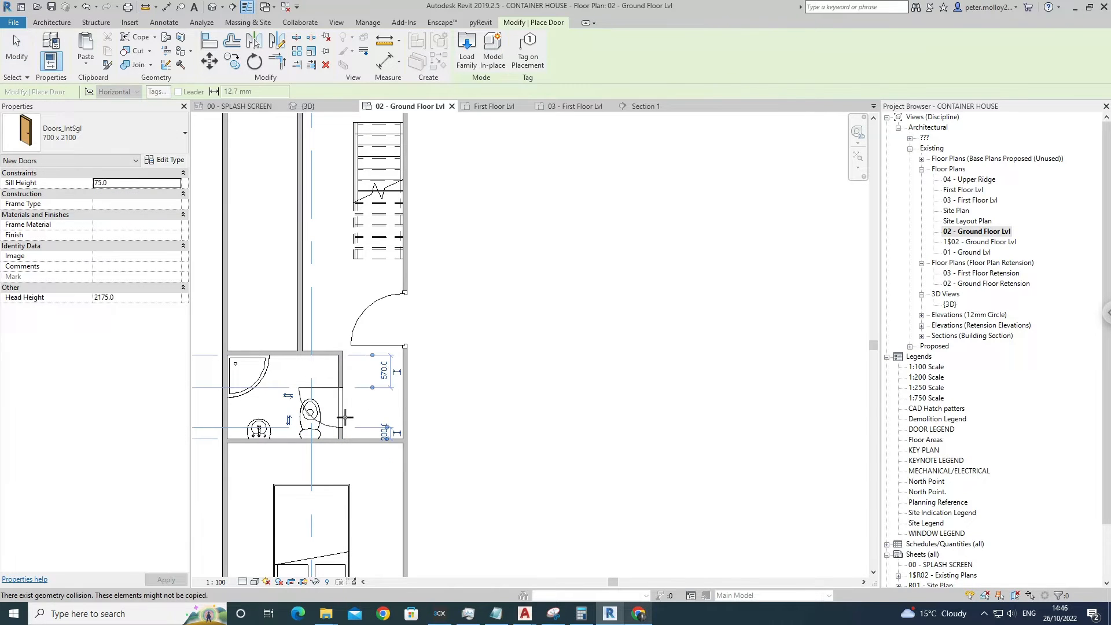
click(345, 414)
key(Escape)
key(Escape)
click(336, 398)
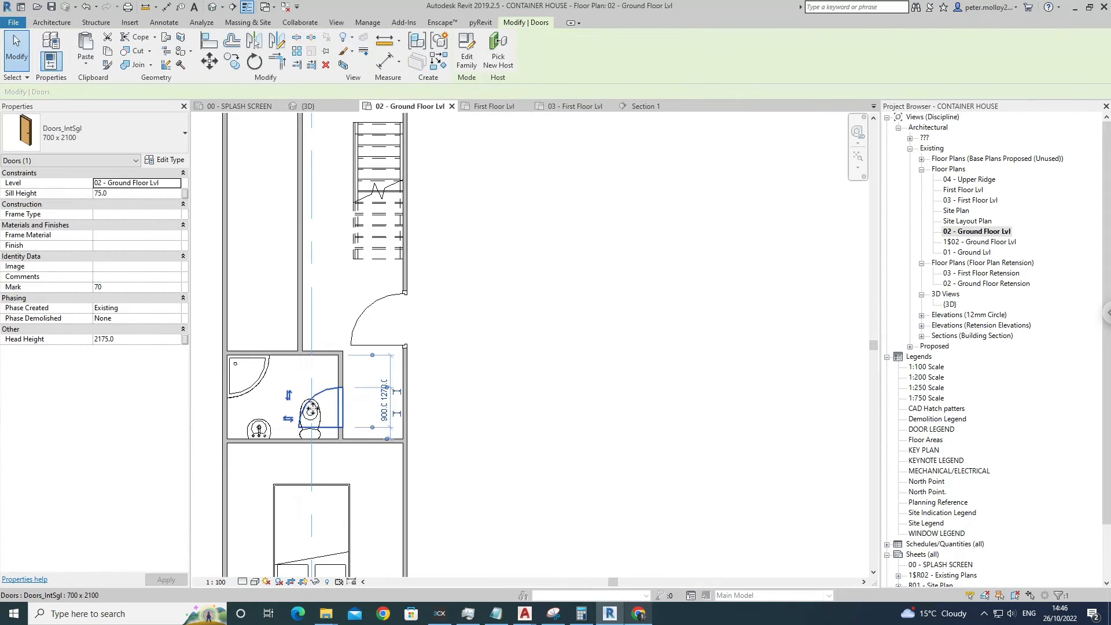
key(Escape)
Turn the toilet around and move it against the bathroom wall opposite the bedroom, beside the corner shower.
scroll(313, 416, up, 3)
click(309, 415)
drag(310, 416, 320, 344)
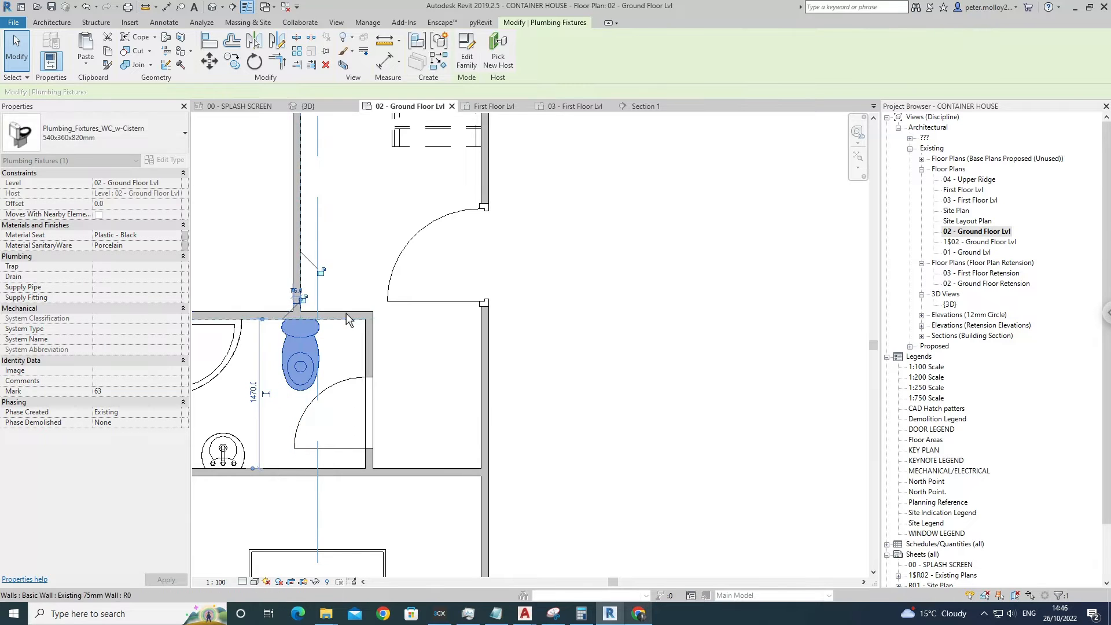
key(Escape)
middle_drag(329, 376, 436, 337)
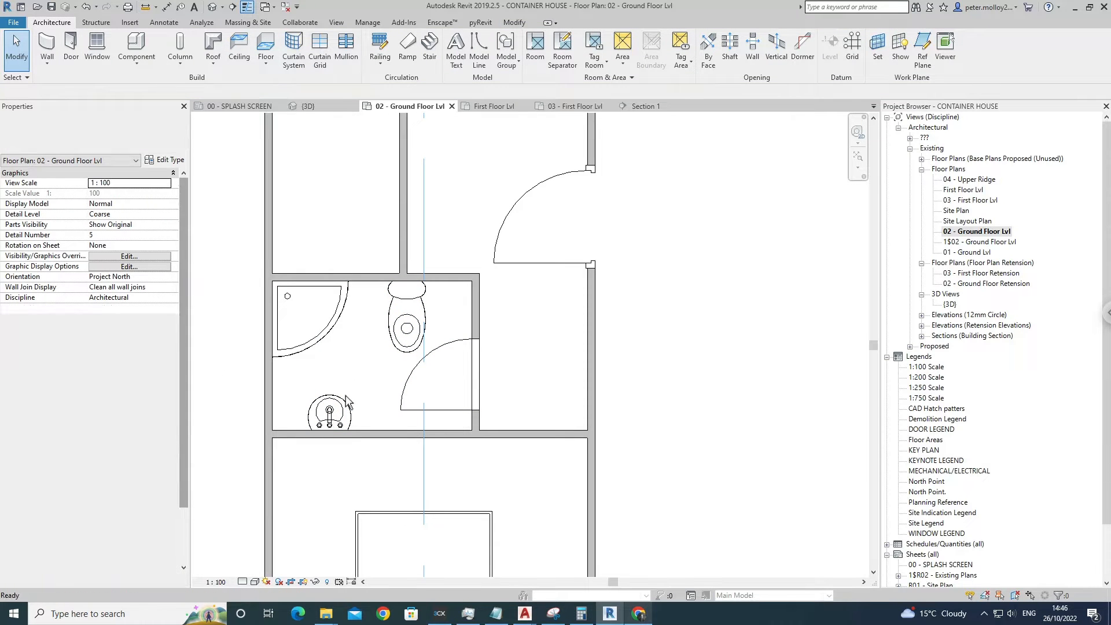
Move the bathroom door along its wall slightly closer to the bedroom wall.
click(444, 352)
click(209, 61)
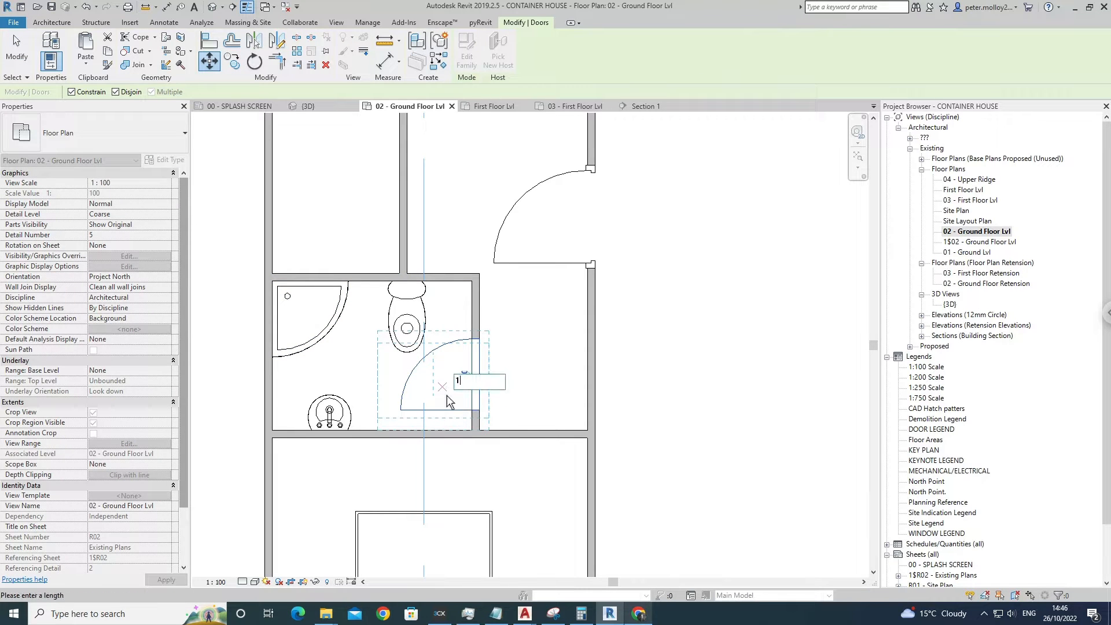
key(Return)
key(Escape)
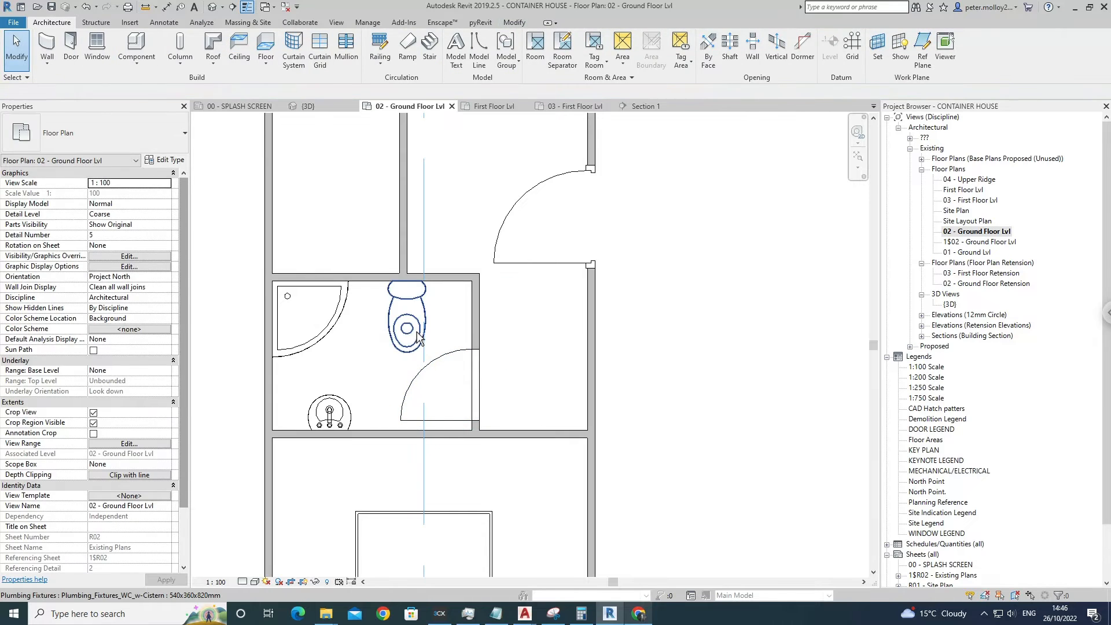
Move the basin off the bedroom wall into the middle of the bathroom floor.
click(416, 332)
middle_drag(402, 407, 480, 395)
key(Escape)
scroll(482, 402, down, 2)
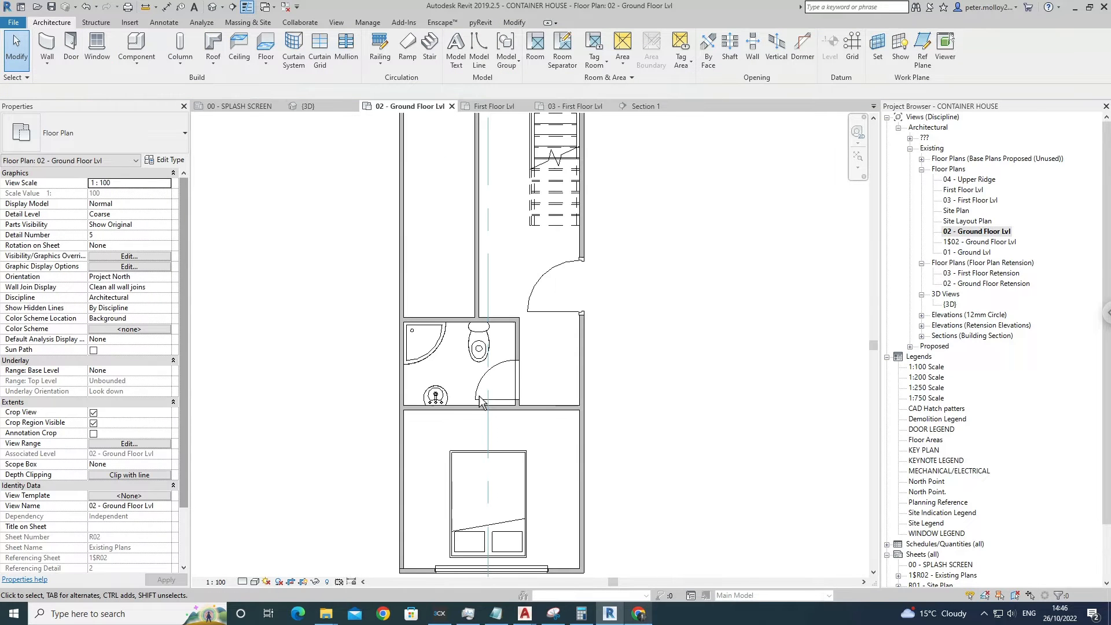
click(445, 398)
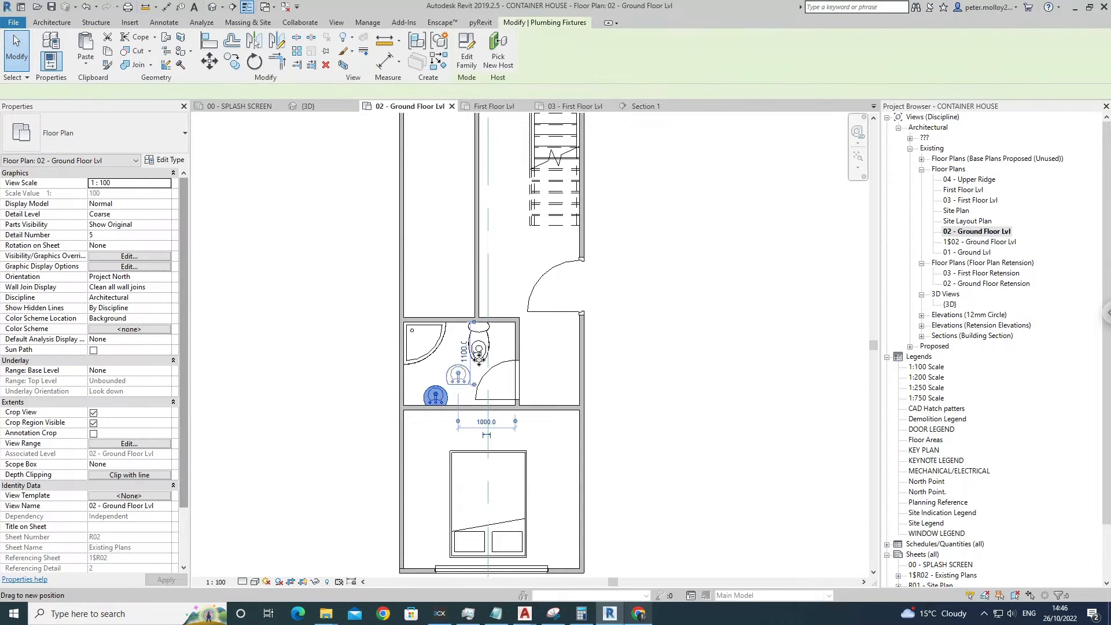
drag(445, 398, 468, 378)
key(Escape)
Rotate and reposition the fixtures so the toilet backs onto the outer wall and the basin onto the wall beside the shower.
click(479, 344)
key(space)
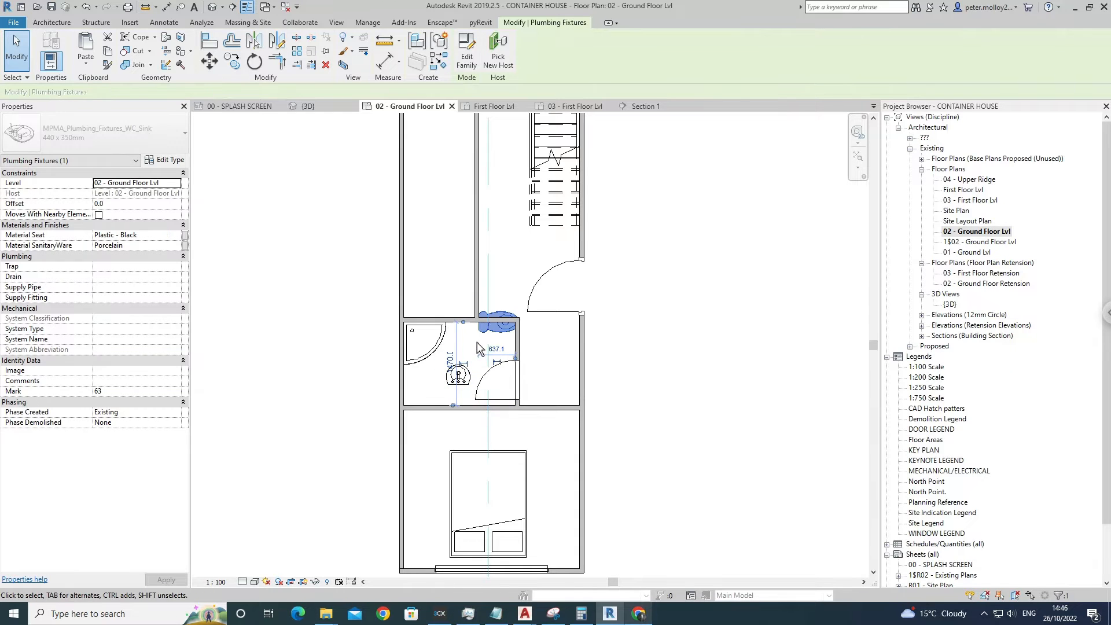
drag(490, 329, 516, 350)
key(Escape)
scroll(458, 374, up, 2)
click(460, 379)
key(space)
key(space)
key(Escape)
scroll(513, 354, down, 2)
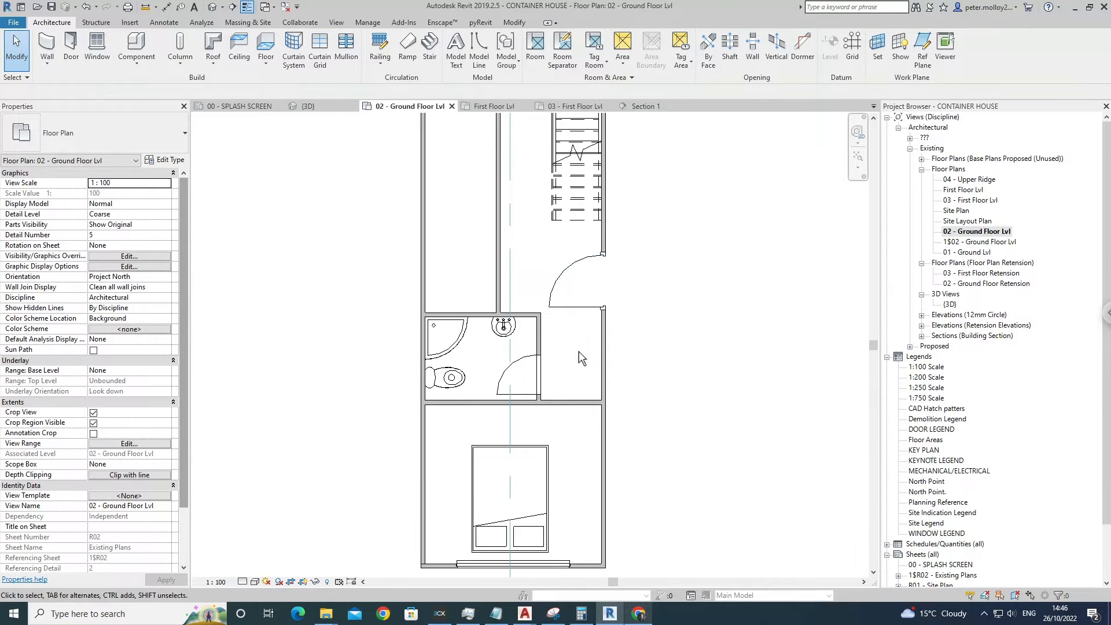
Place a 700 x 2100 Doors_IntSgl door in the bedroom wall at the end of the passage, opening into the bedroom.
middle_drag(579, 352, 342, 284)
key(d)
key(r)
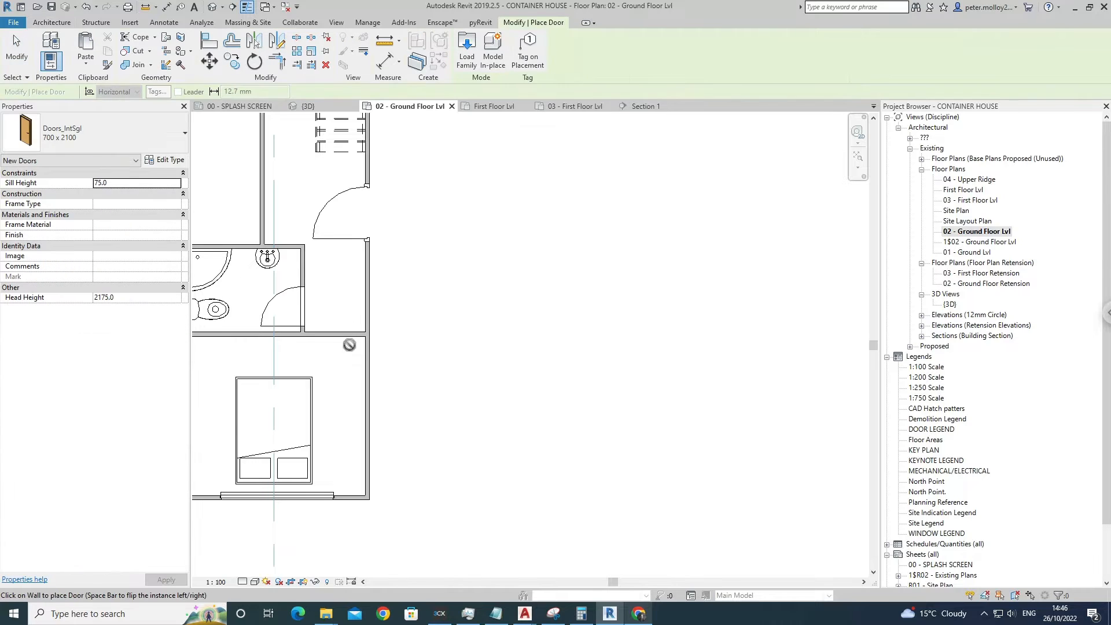
click(347, 344)
key(Escape)
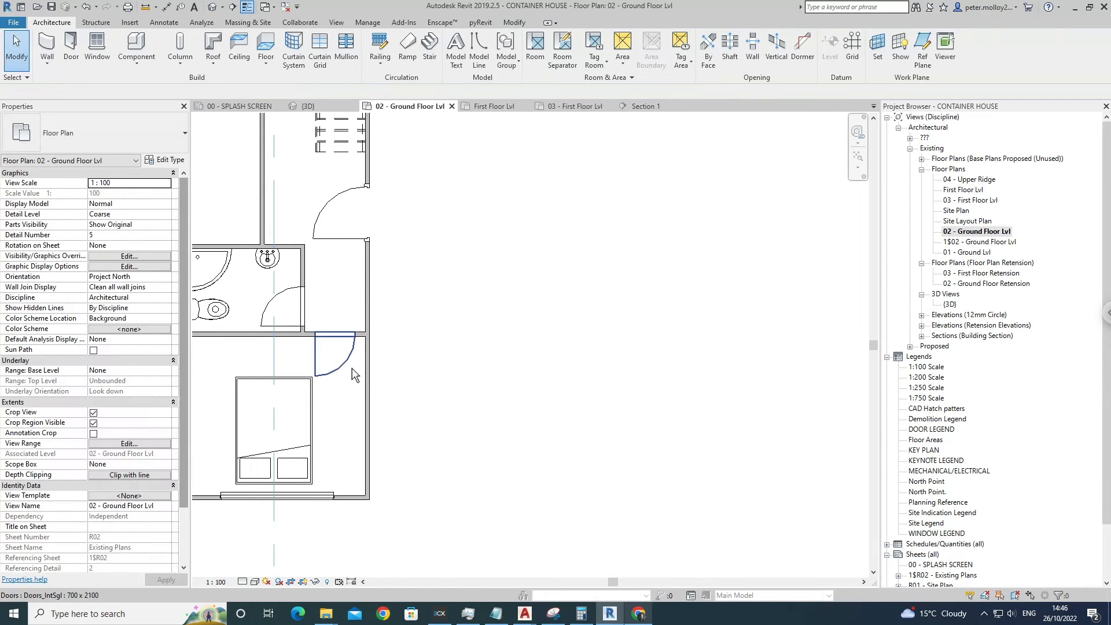
key(Escape)
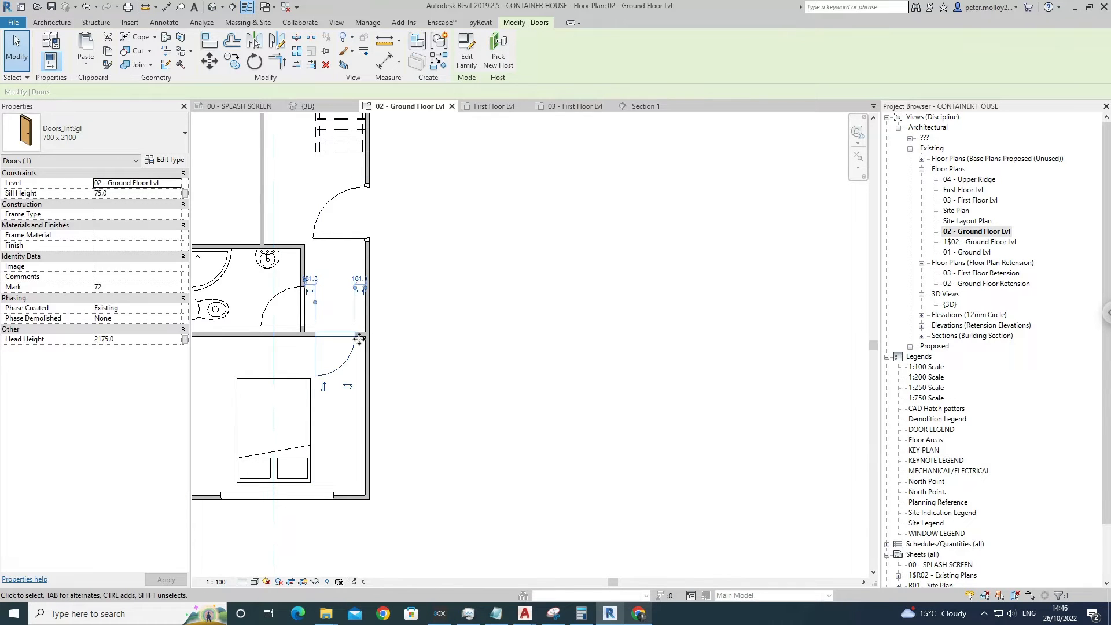
Nudge the double bed slightly closer to the bedroom window.
middle_drag(358, 340, 411, 324)
click(349, 394)
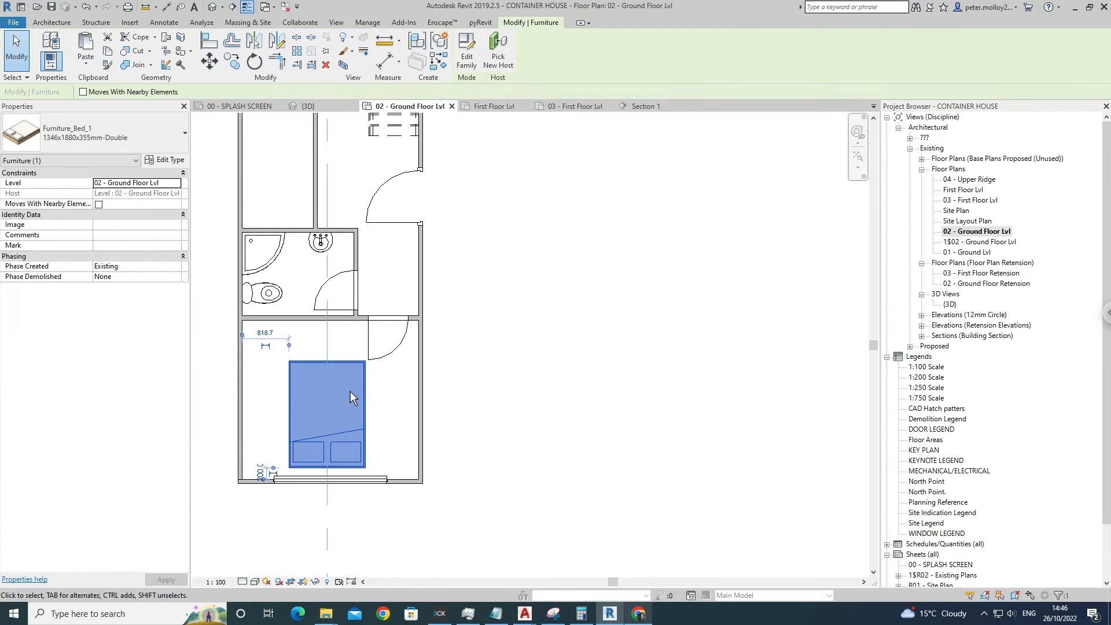
key(Down)
key(Down)
key(Up)
click(396, 395)
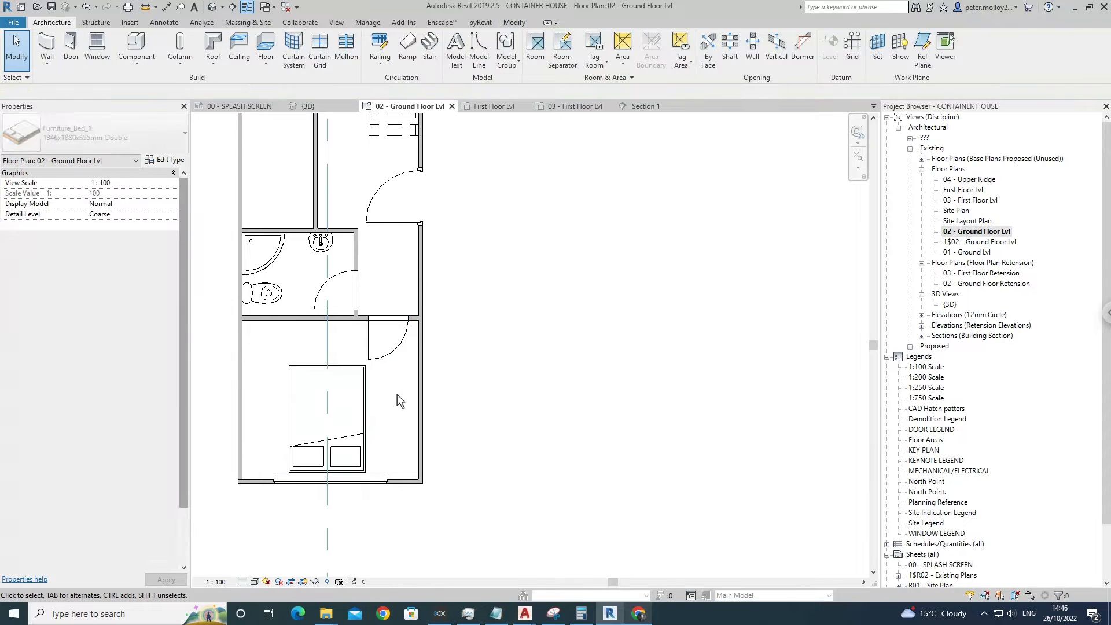
Flip the bedroom door's hinge side so it swings against the outer wall.
click(391, 355)
key(space)
click(498, 335)
scroll(384, 375, up, 3)
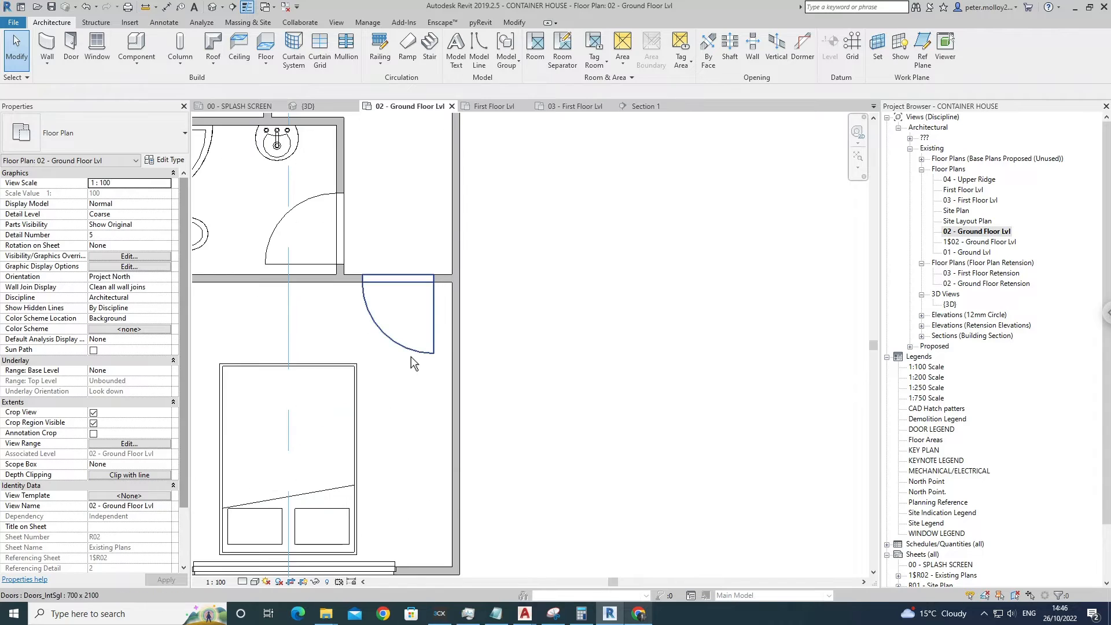
click(446, 351)
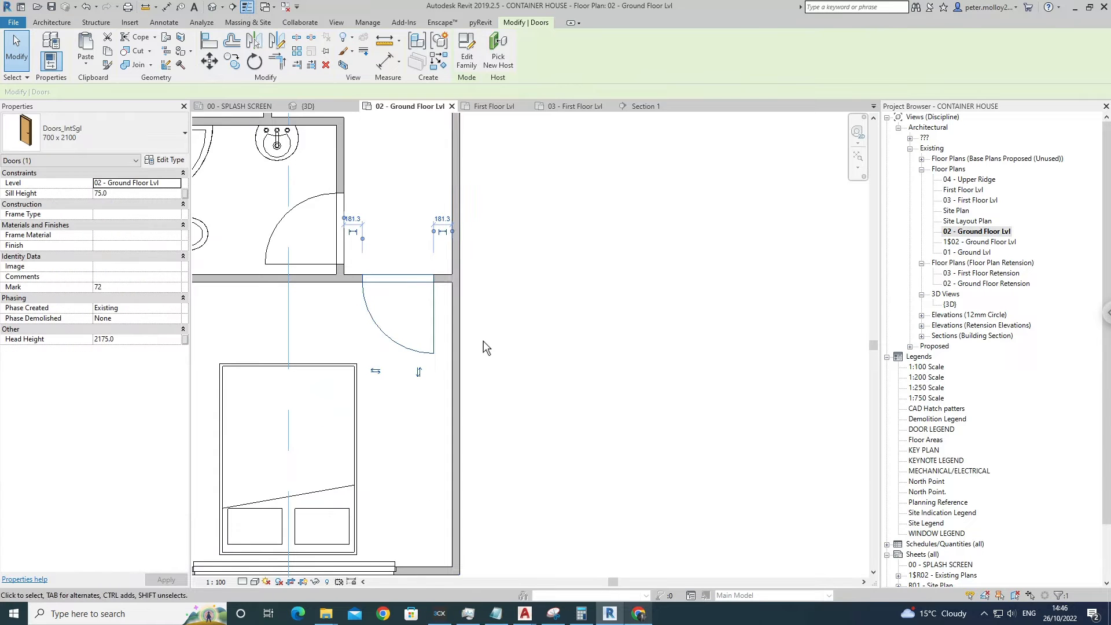
scroll(523, 319, down, 2)
click(522, 318)
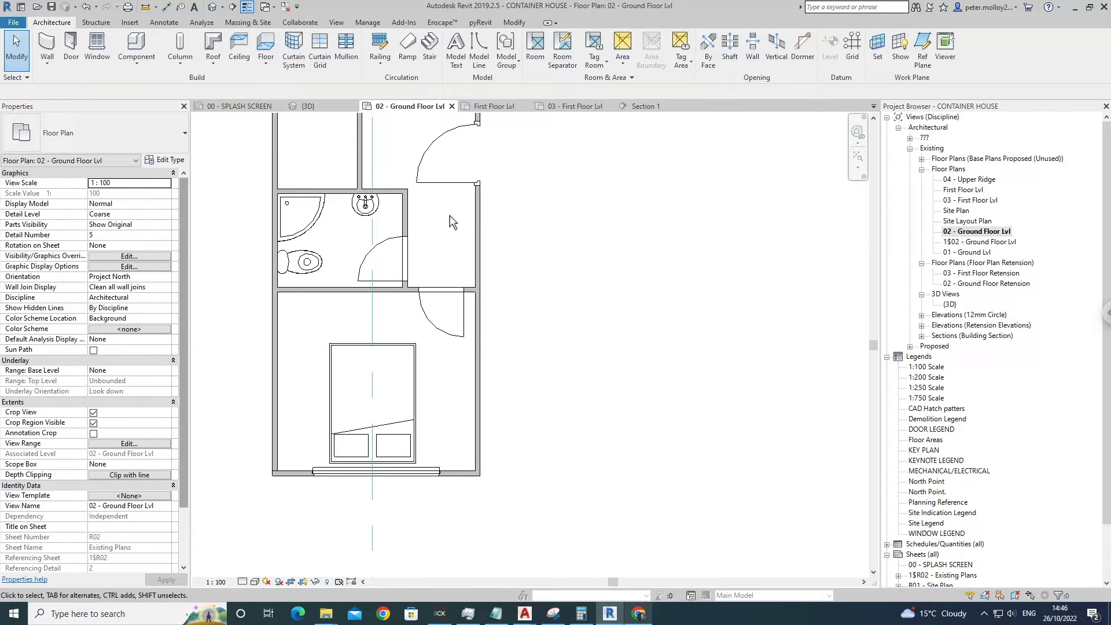
Draw an Existing 75mm Wall across the long narrow room beside the staircase to divide it into two compartments.
middle_drag(454, 342, 450, 479)
middle_drag(544, 302, 543, 347)
scroll(443, 389, down, 2)
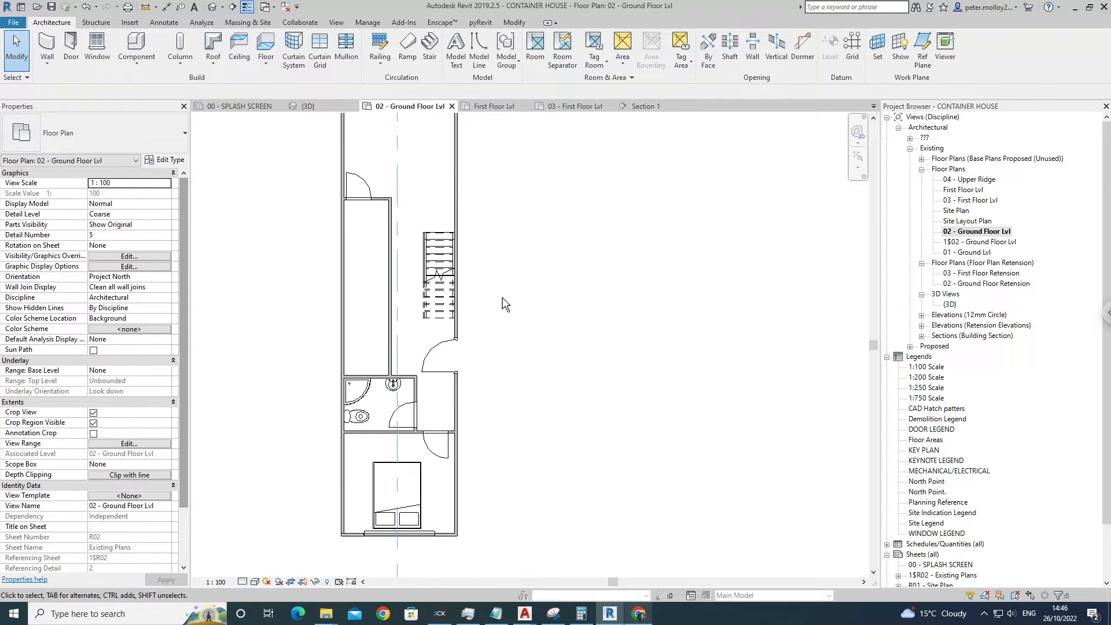
scroll(516, 322, down, 2)
scroll(379, 320, up, 2)
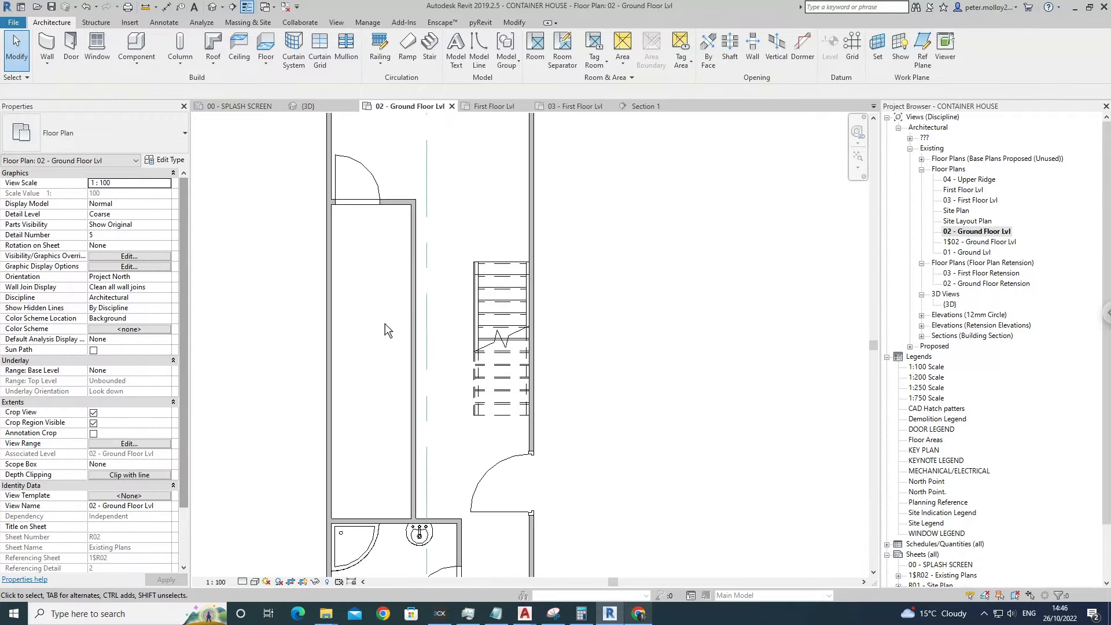
click(49, 58)
click(409, 389)
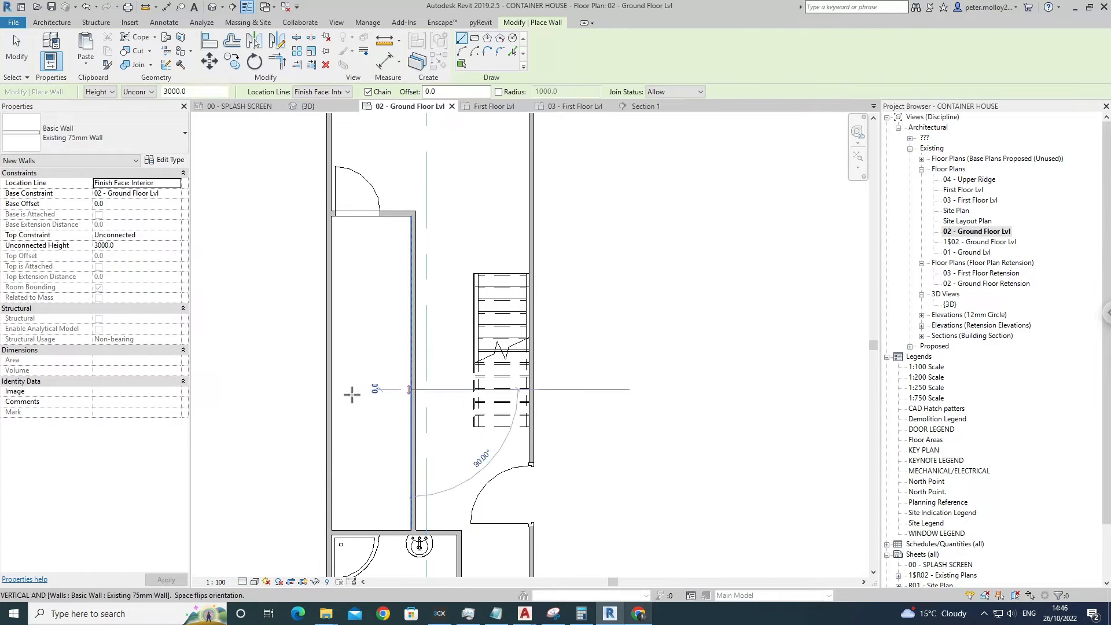
click(343, 394)
key(Escape)
key(Escape)
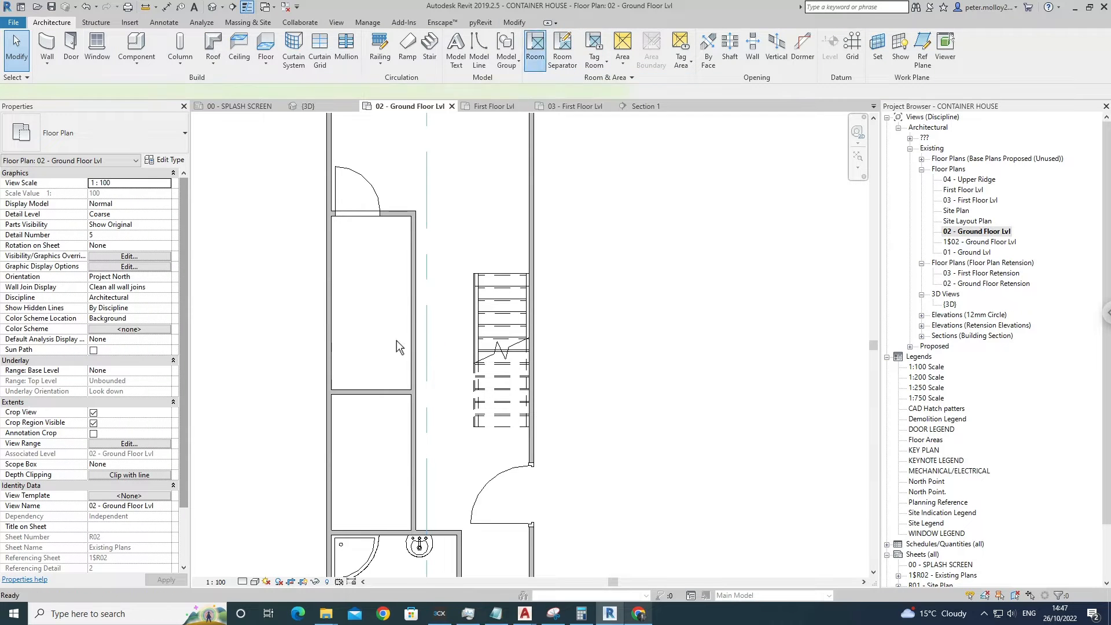
Place a room with a name-only tag in the compartment with the door, and delete both the tag and the room.
click(377, 321)
key(Escape)
key(Escape)
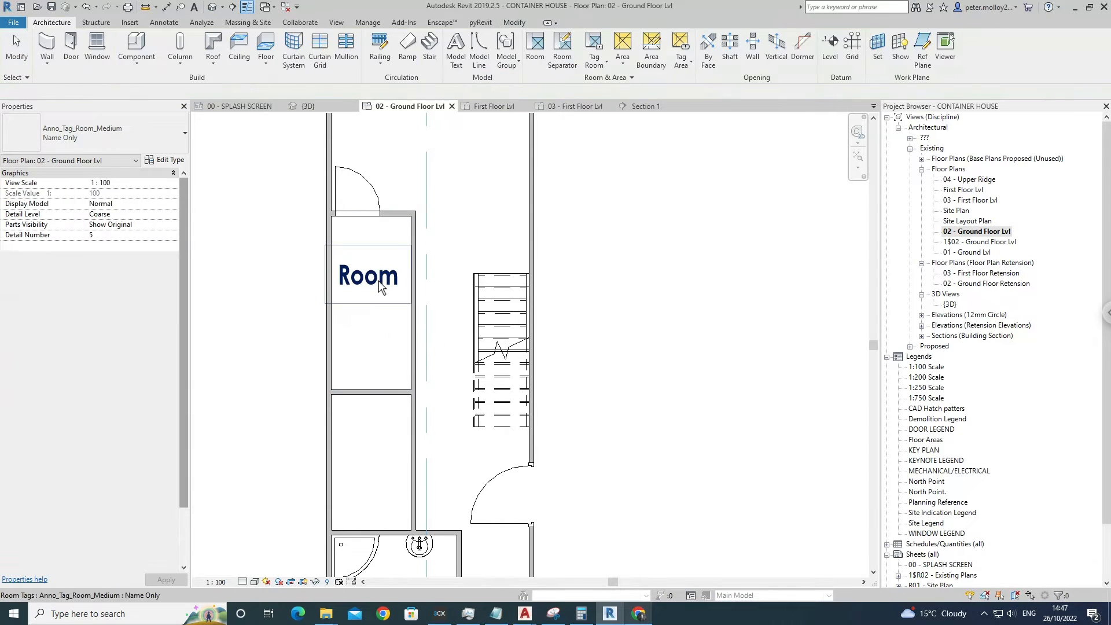
click(382, 288)
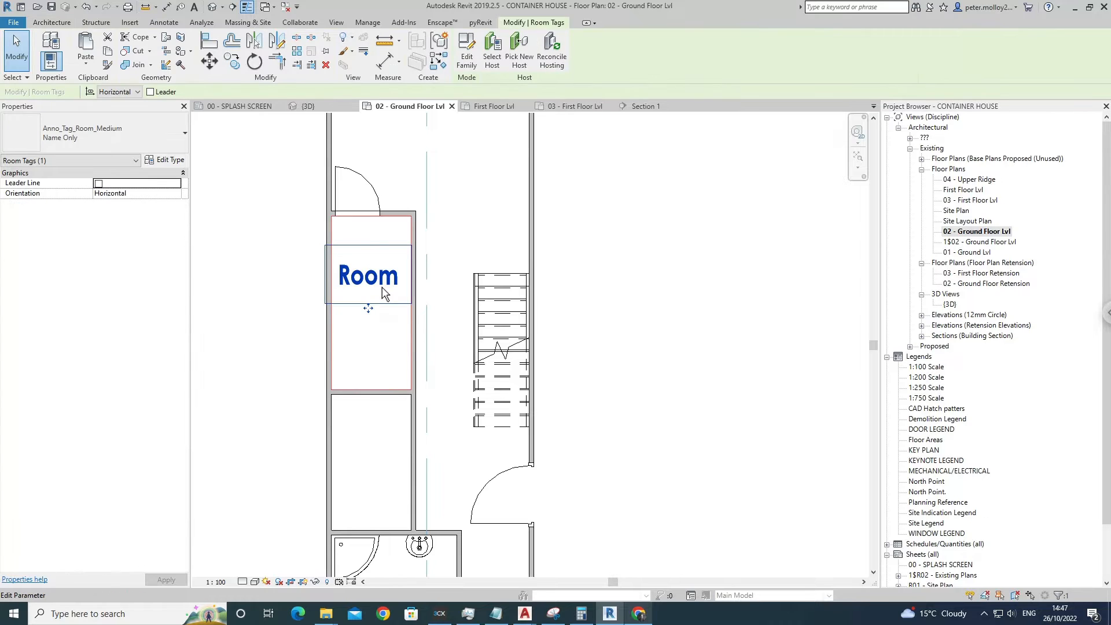
key(Delete)
click(395, 333)
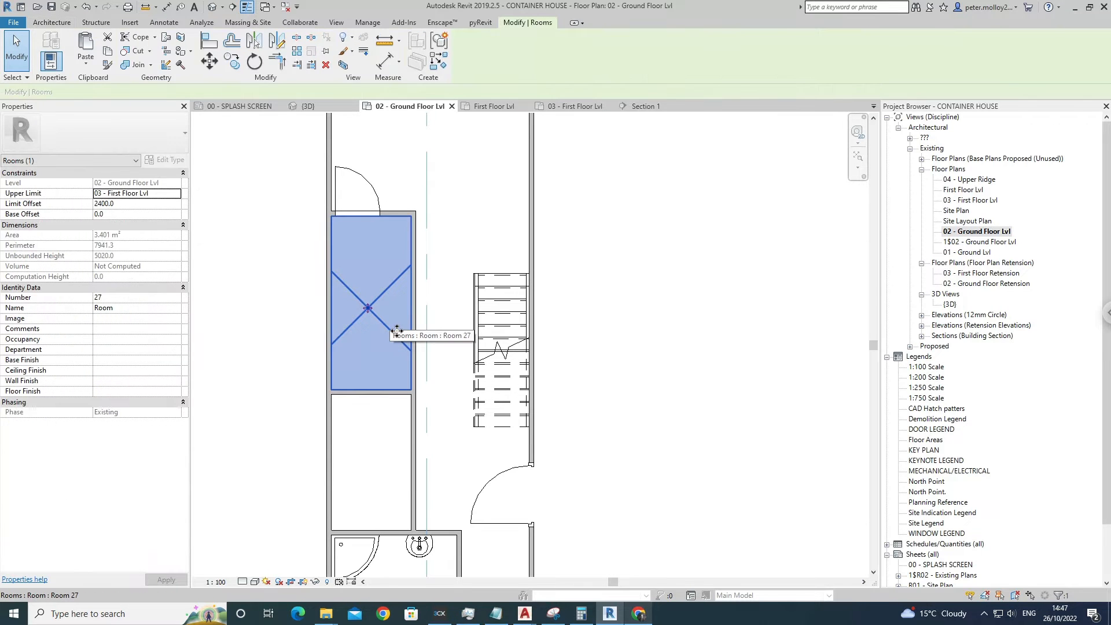
key(Delete)
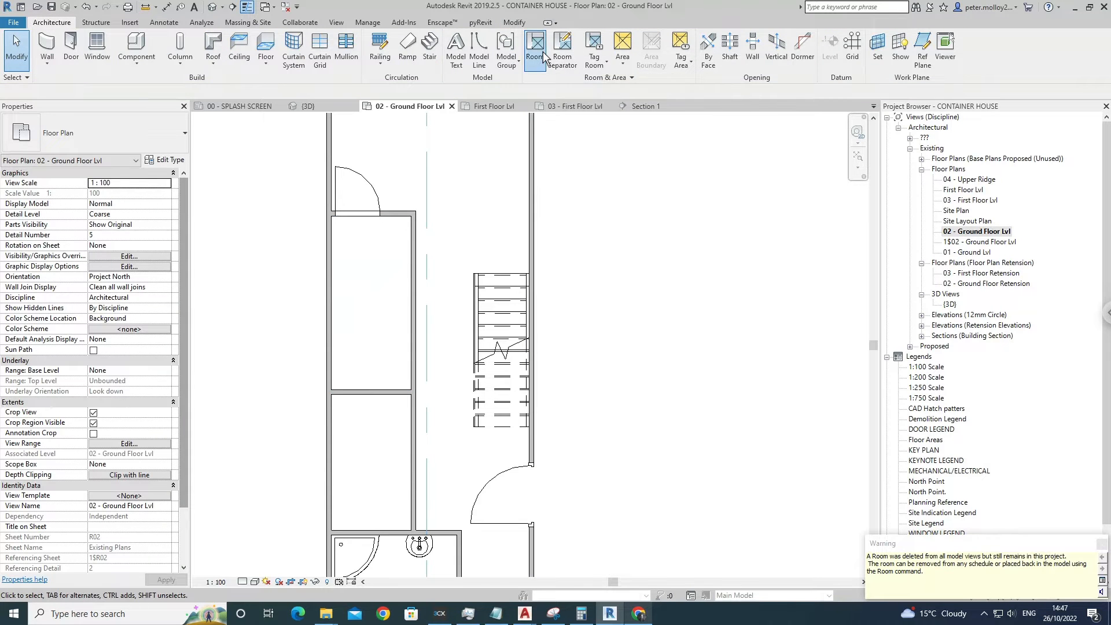
Place a room in the compartment with the door, using the Anno_Tag_Room_Medium Name and Number tag.
click(544, 56)
click(141, 137)
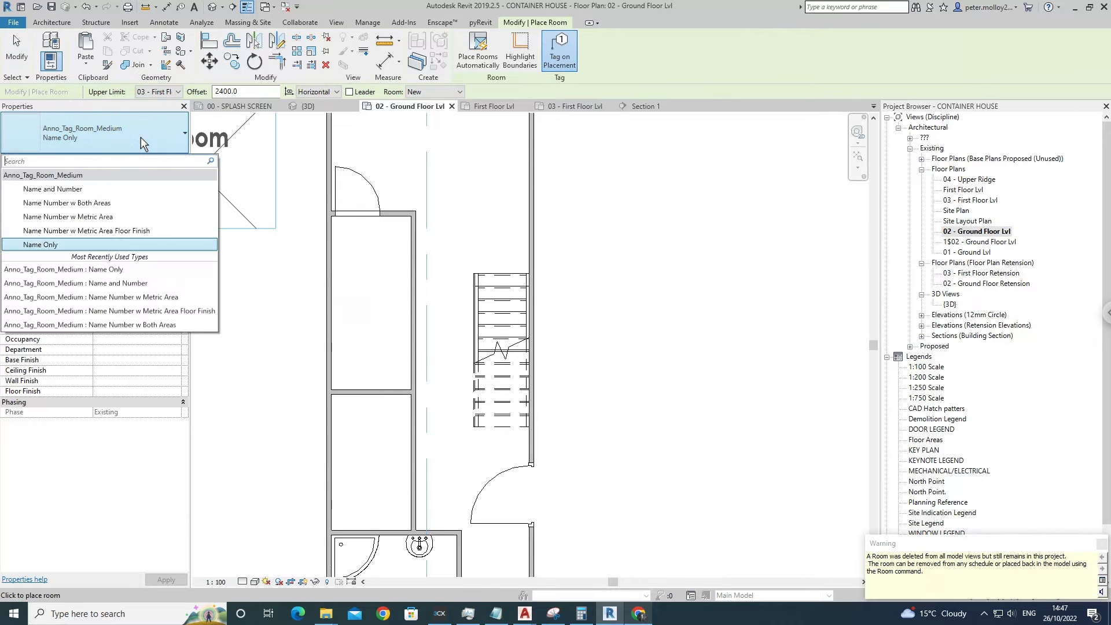
click(52, 189)
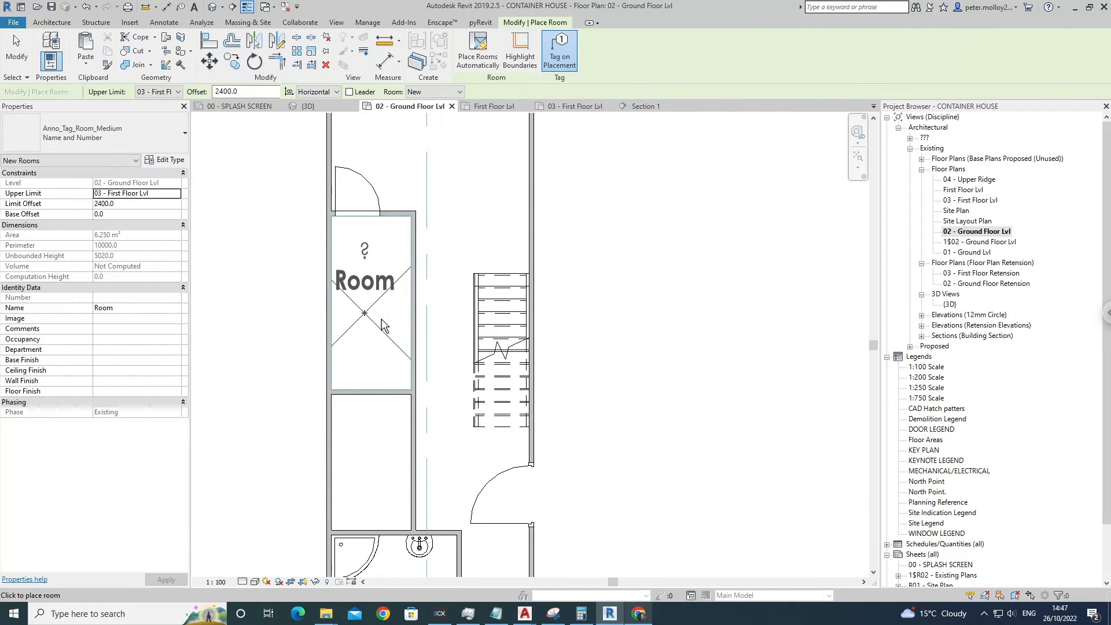
click(132, 134)
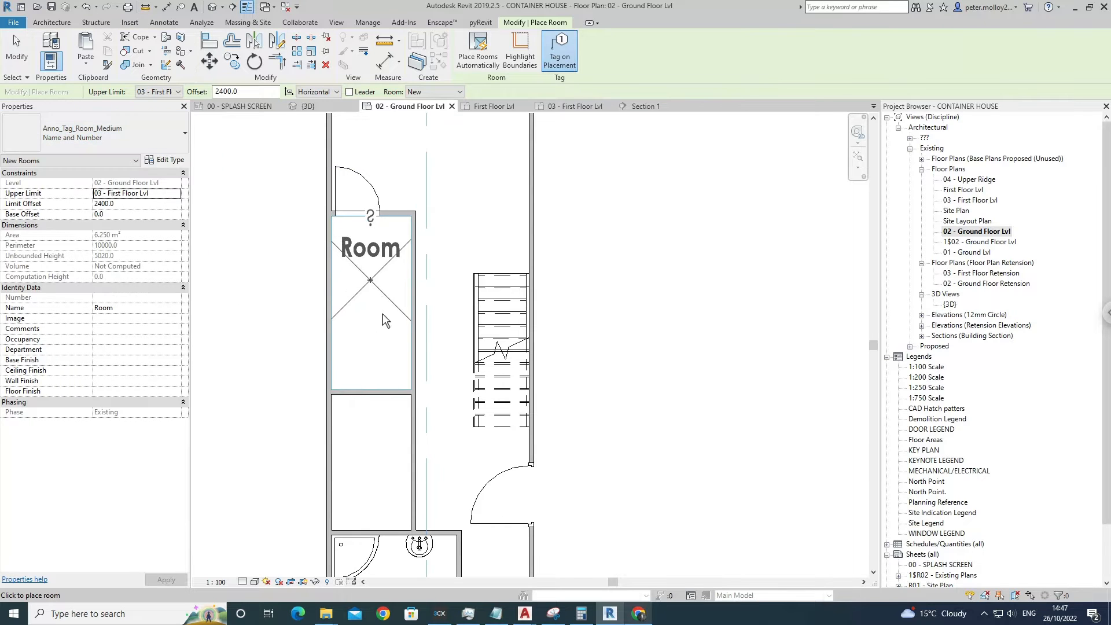
click(382, 296)
key(Escape)
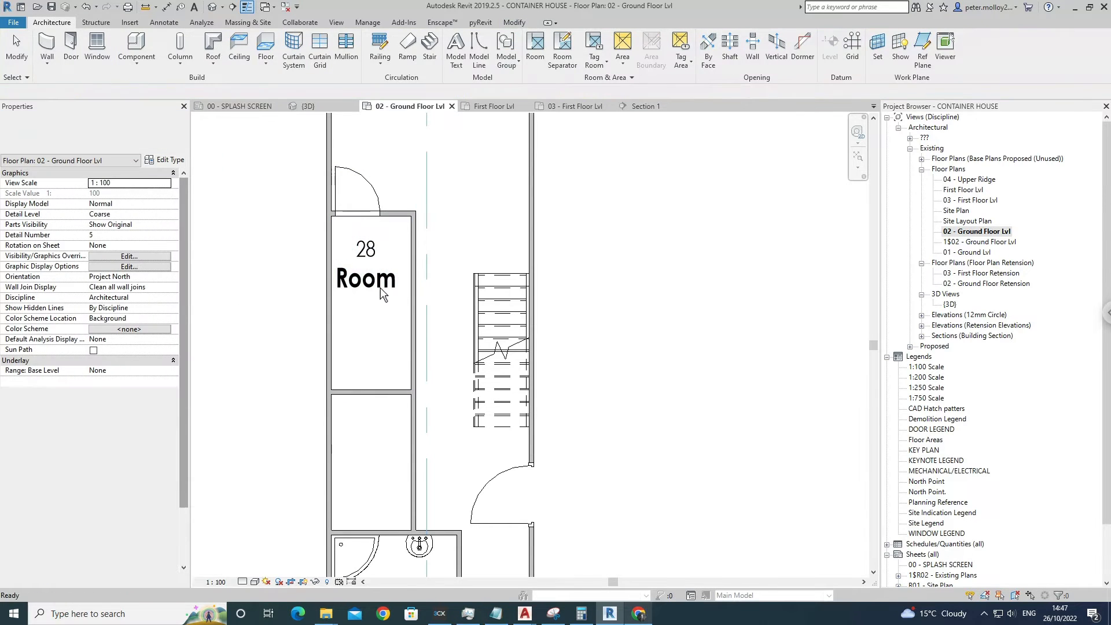
Delete the tagged room from the compartment with the door.
scroll(379, 295, up, 2)
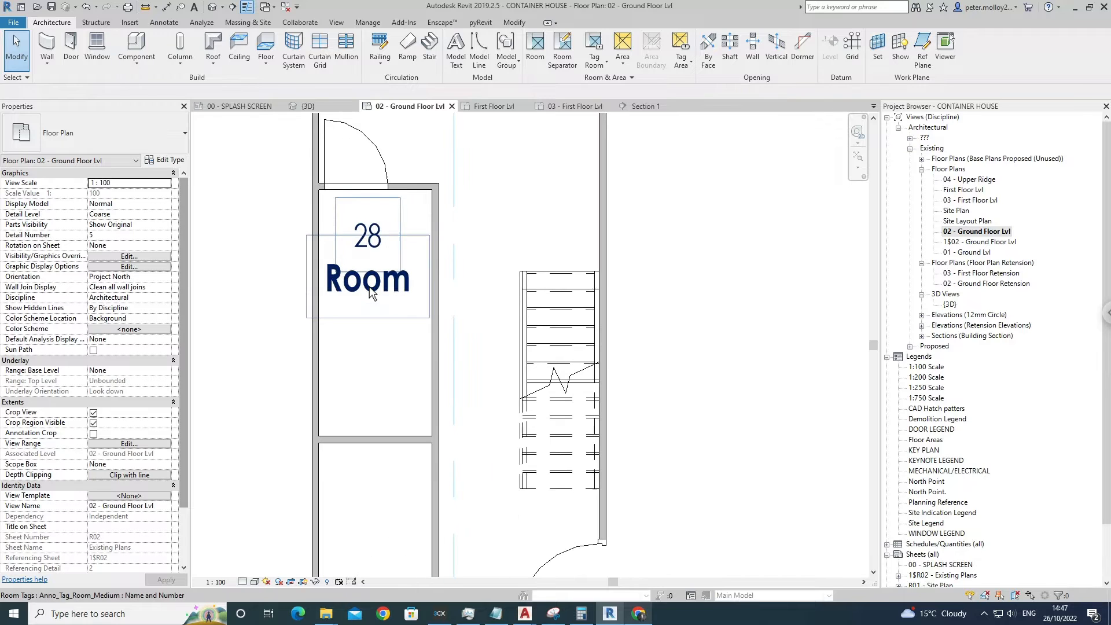
click(366, 283)
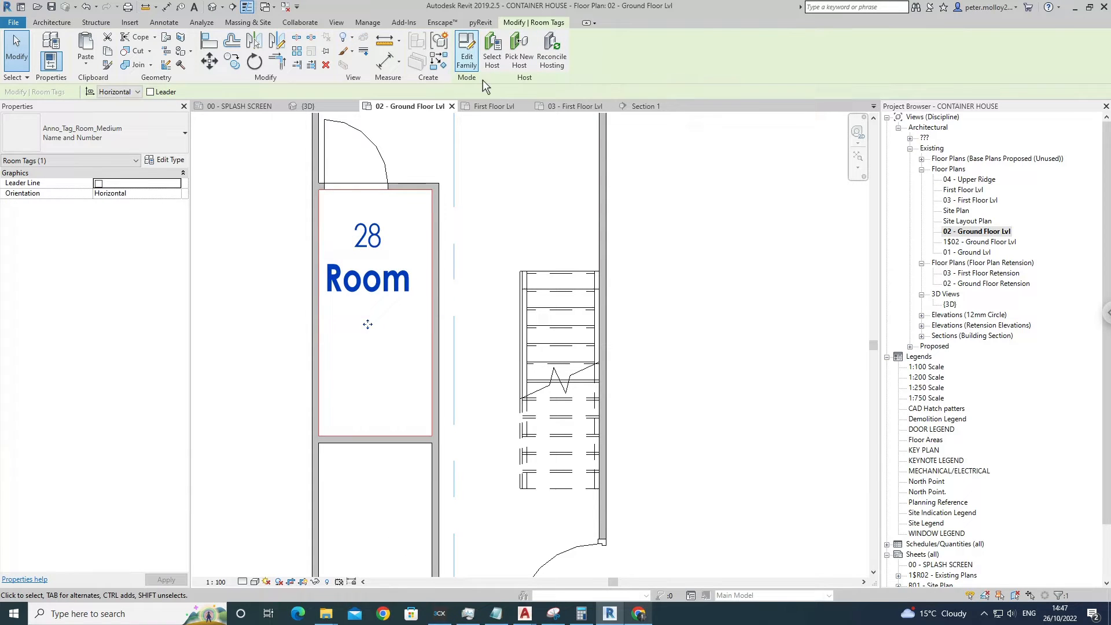
key(Escape)
click(394, 294)
key(Escape)
scroll(373, 267, down, 2)
click(388, 286)
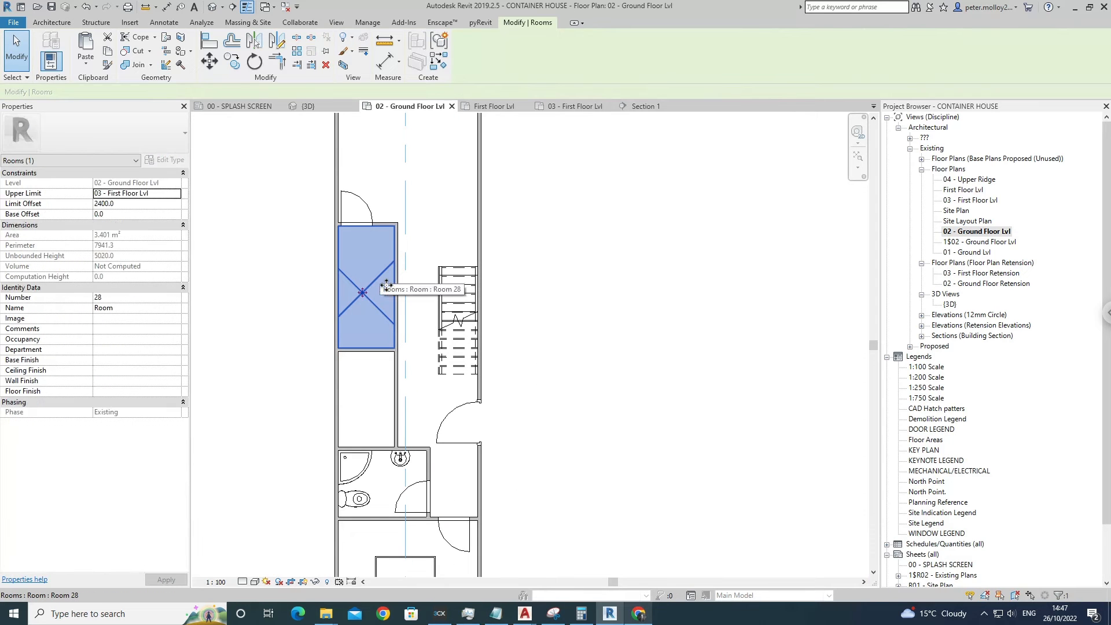
key(Delete)
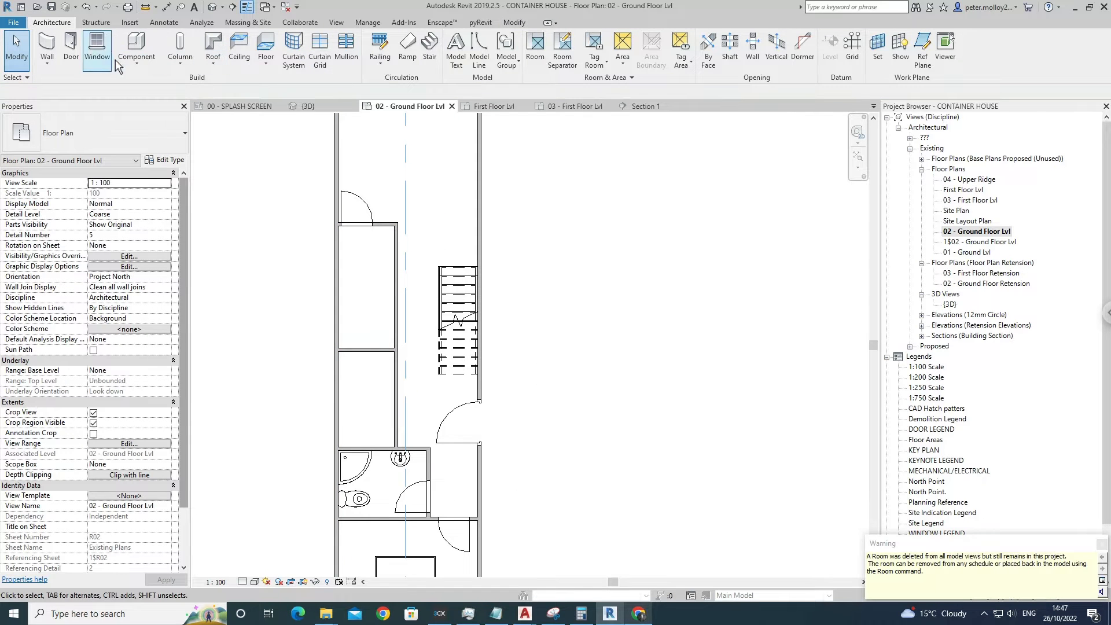
Add a 1.8mm Century Gothic text note reading WASH ROOM at the compartment with the door.
click(195, 7)
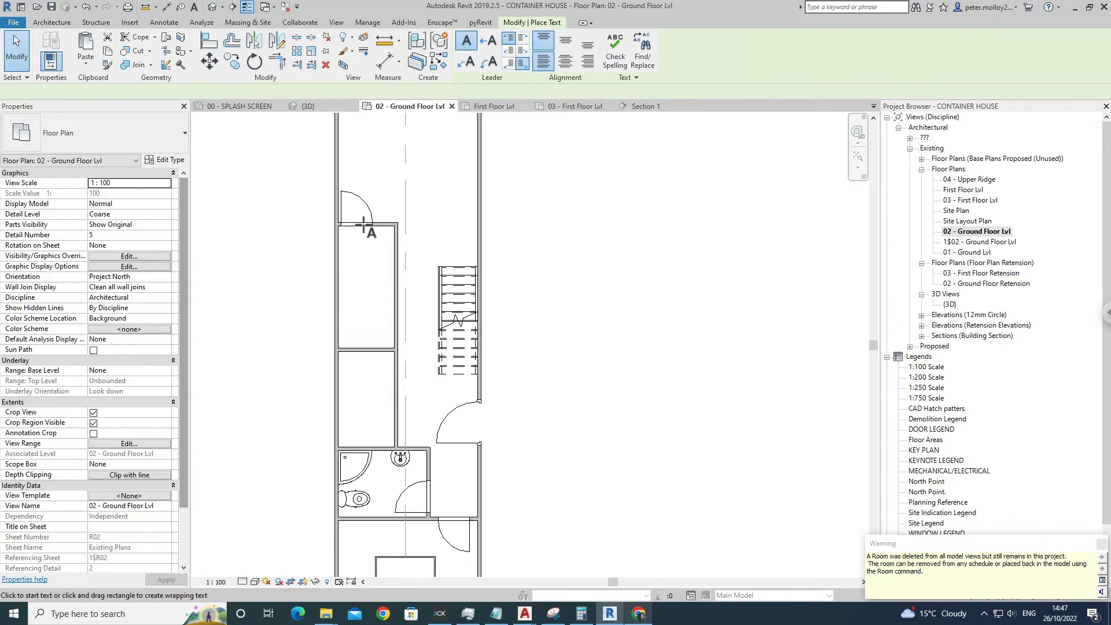
click(373, 280)
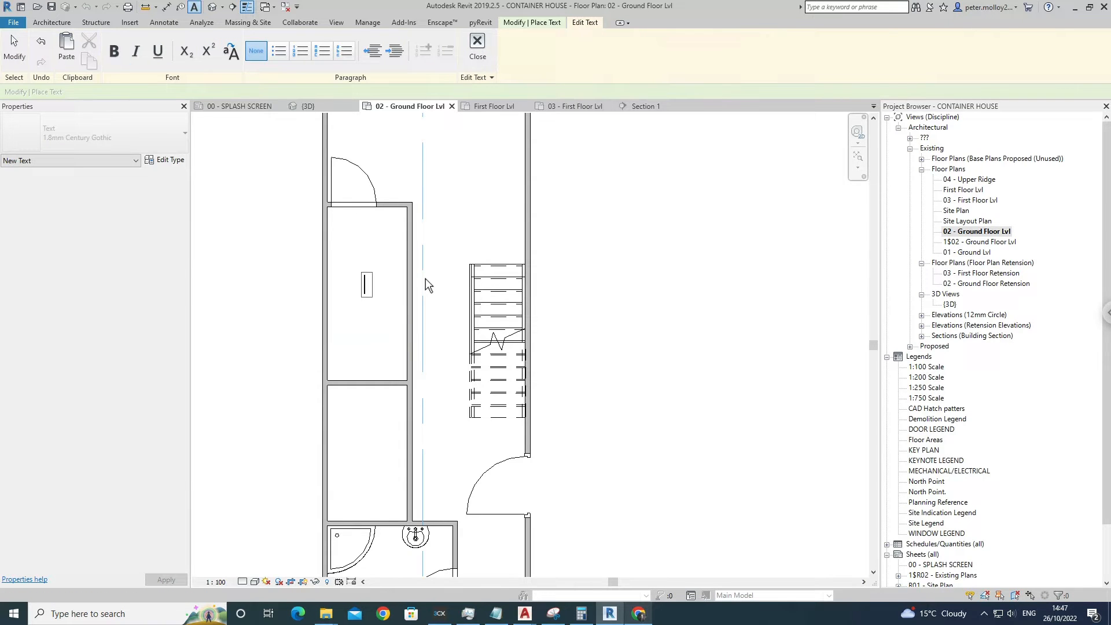
text(WAHS)
key(BackSpace)
key(BackSpace)
key(BackSpace)
key(BackSpace)
text(WAS)
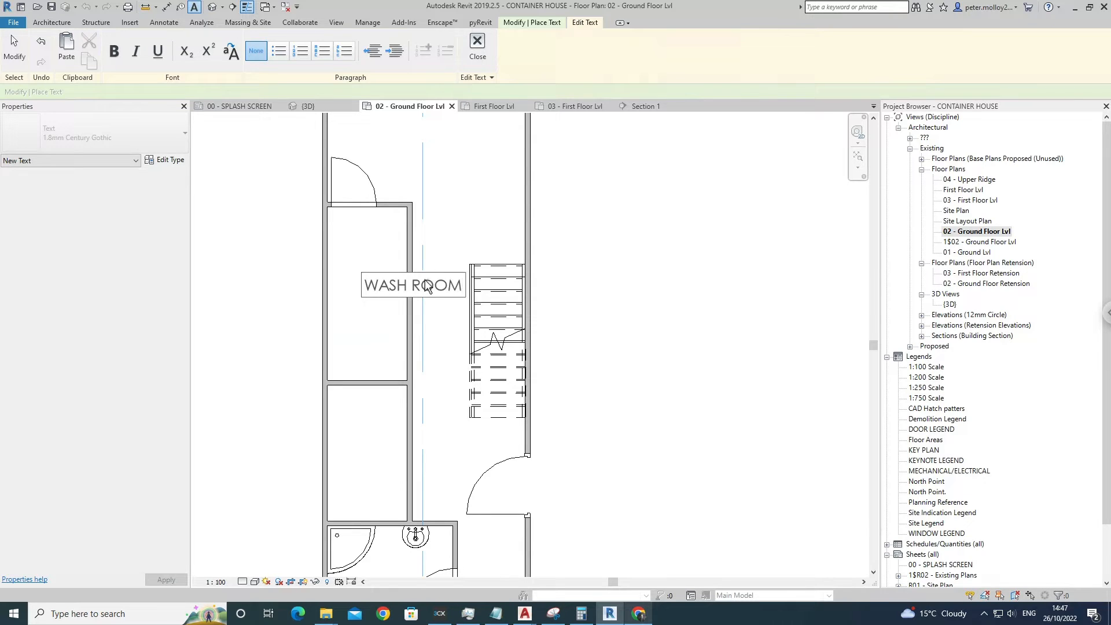
click(481, 239)
key(Escape)
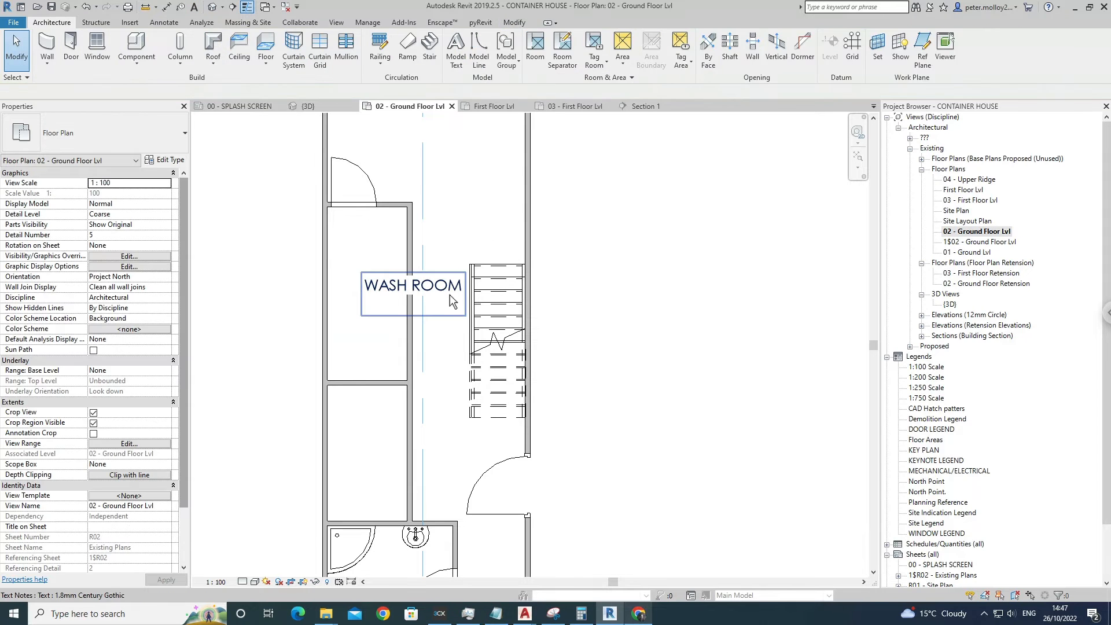
Rotate the WASH ROOM note to read vertically and move it inside its compartment.
click(450, 294)
click(451, 308)
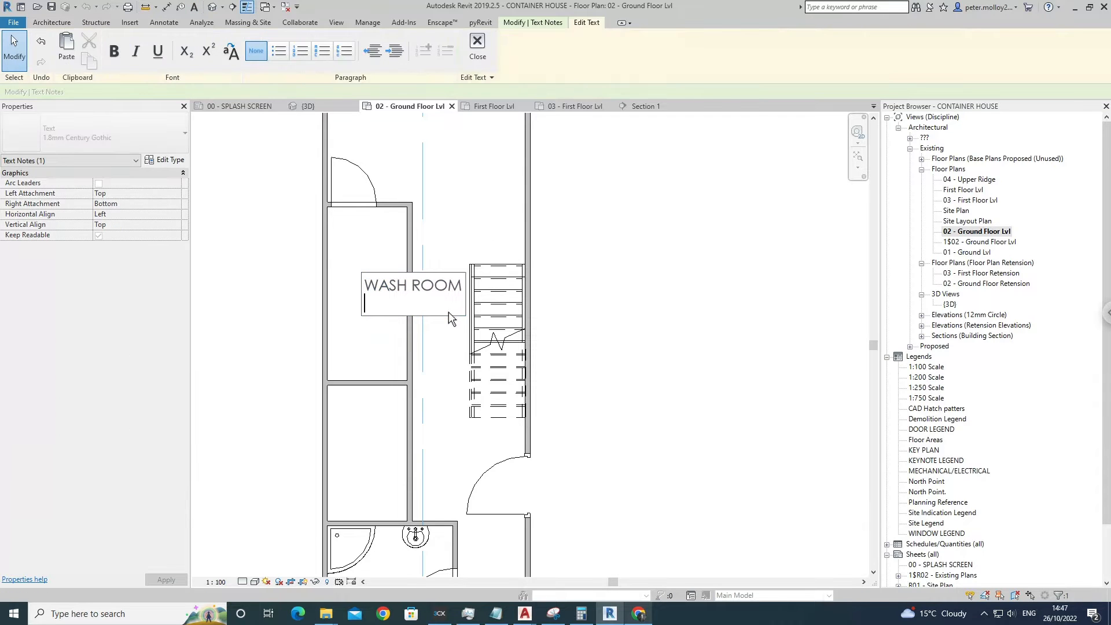
click(461, 225)
drag(473, 282, 404, 204)
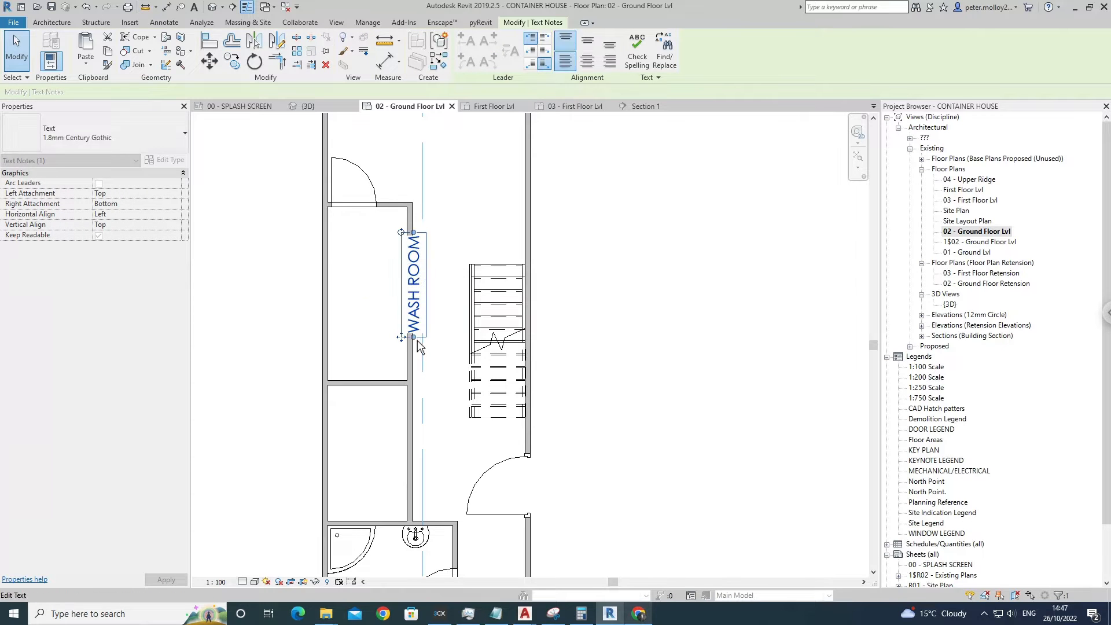
drag(402, 338, 355, 346)
click(396, 381)
Place an inward-opening door in the long side wall of the empty compartment, near the bathroom.
middle_drag(398, 387, 370, 321)
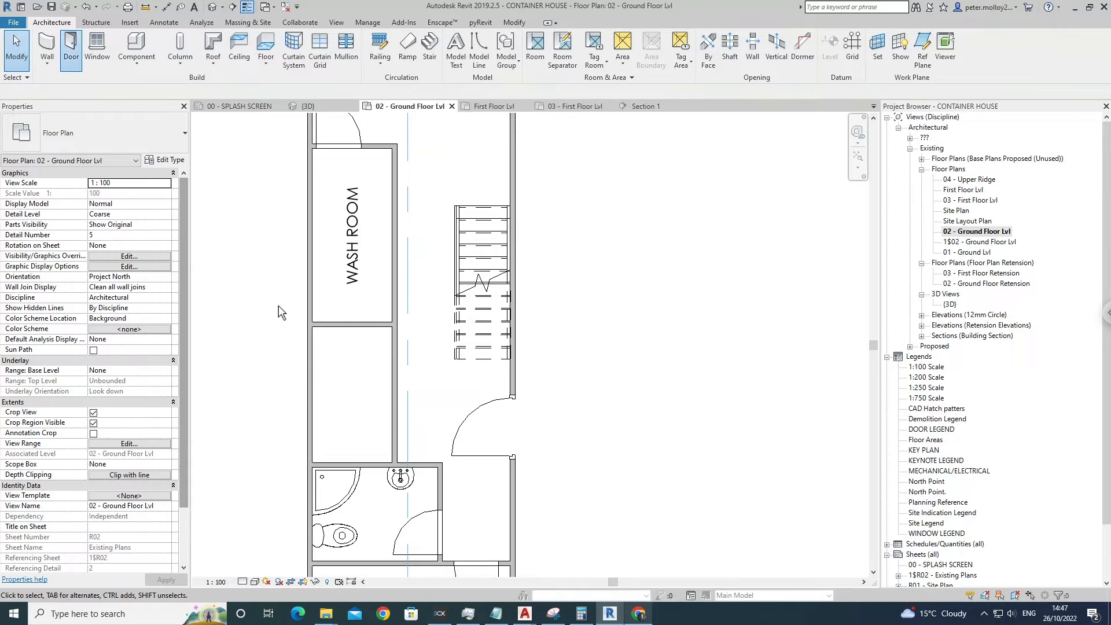
key(c)
key(o)
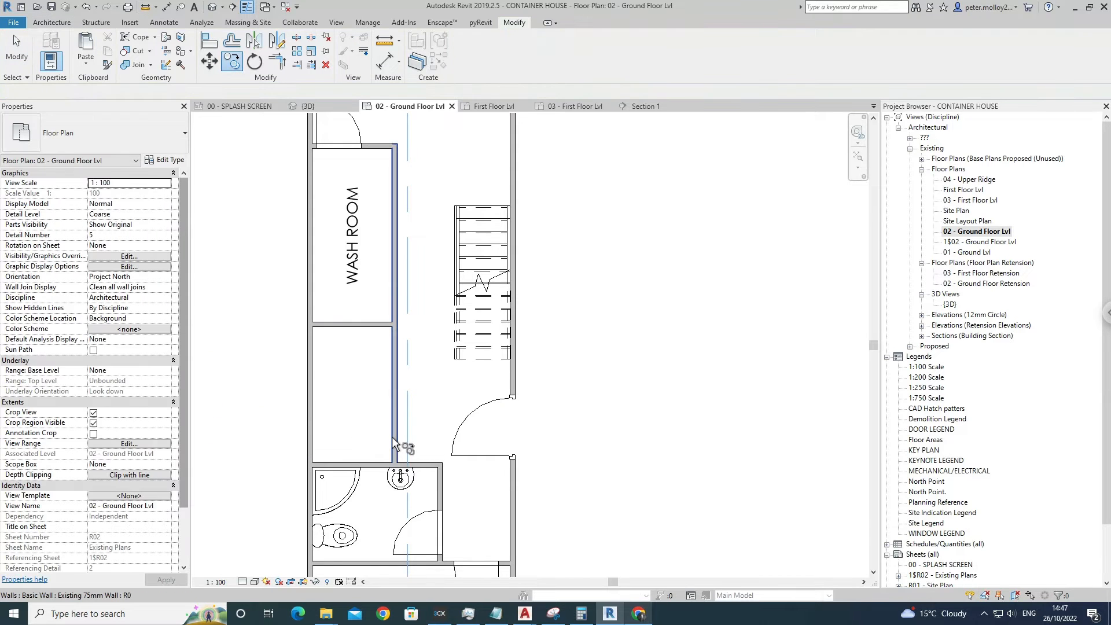
click(51, 22)
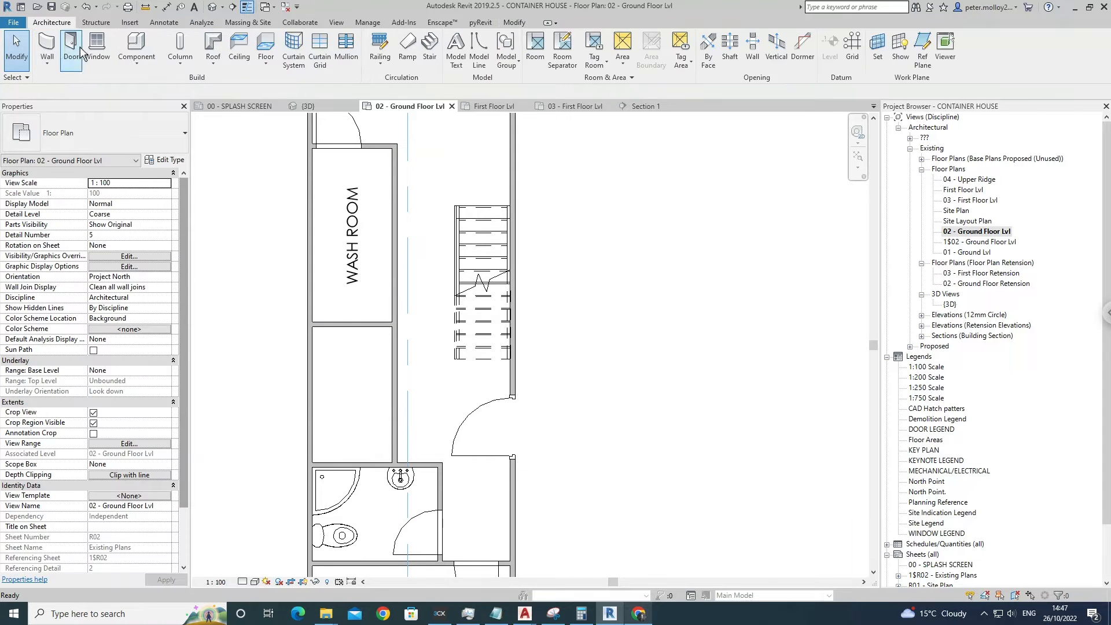
click(80, 51)
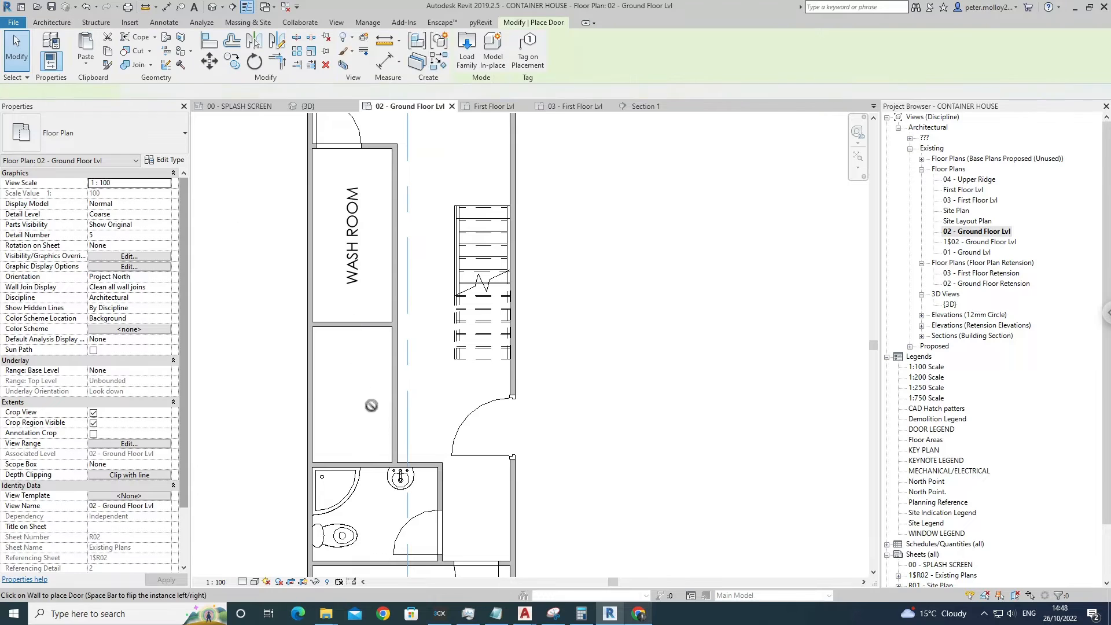
click(400, 441)
key(Escape)
key(Escape)
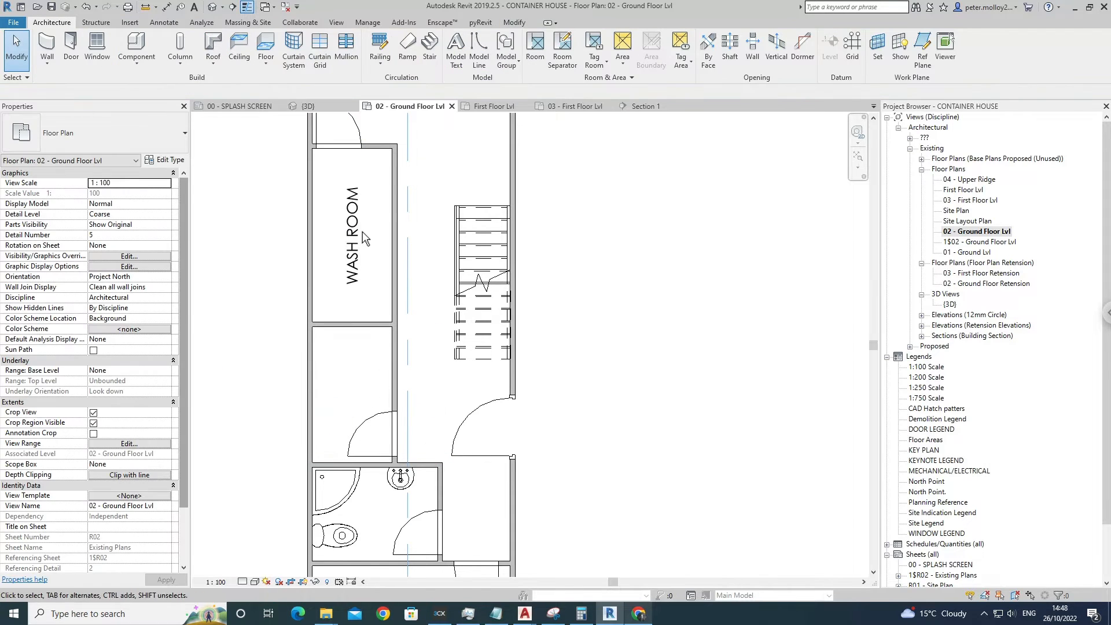
Copy the WASH ROOM note straight down into the compartment beside the bathroom.
click(364, 244)
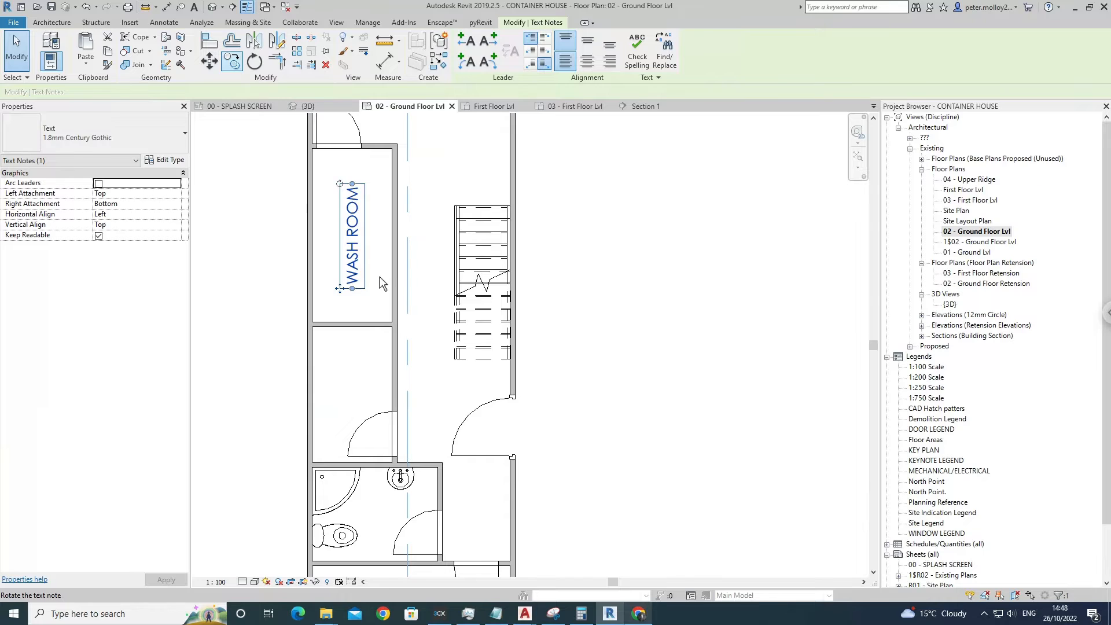
click(365, 248)
click(364, 394)
key(Escape)
key(Escape)
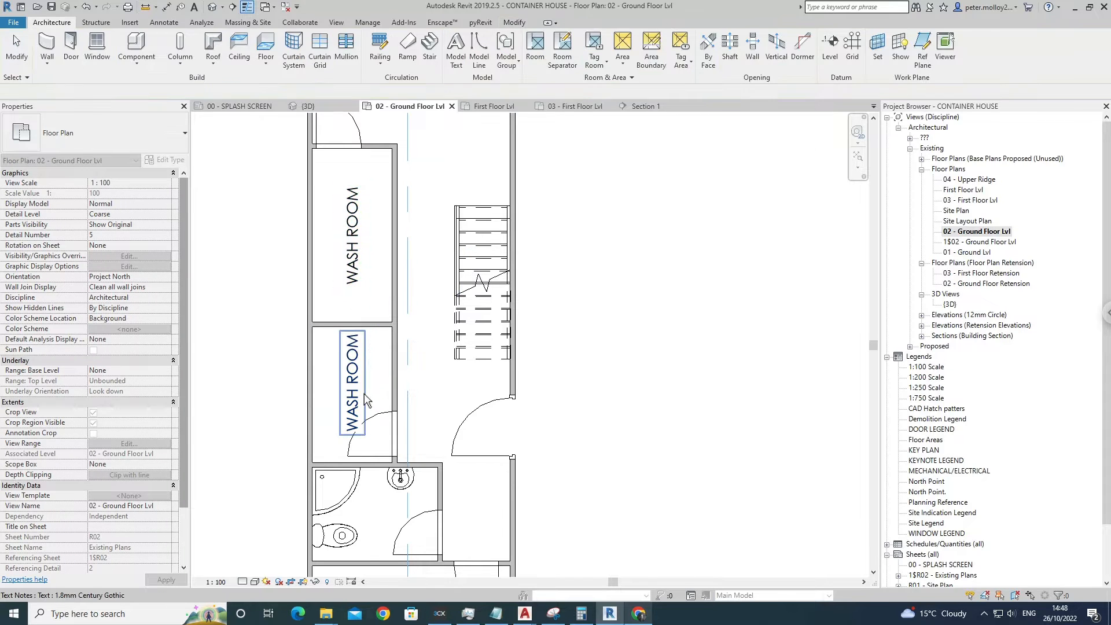
Change the copied note to STORAGE and move it up clear of the door swing.
click(365, 394)
click(365, 379)
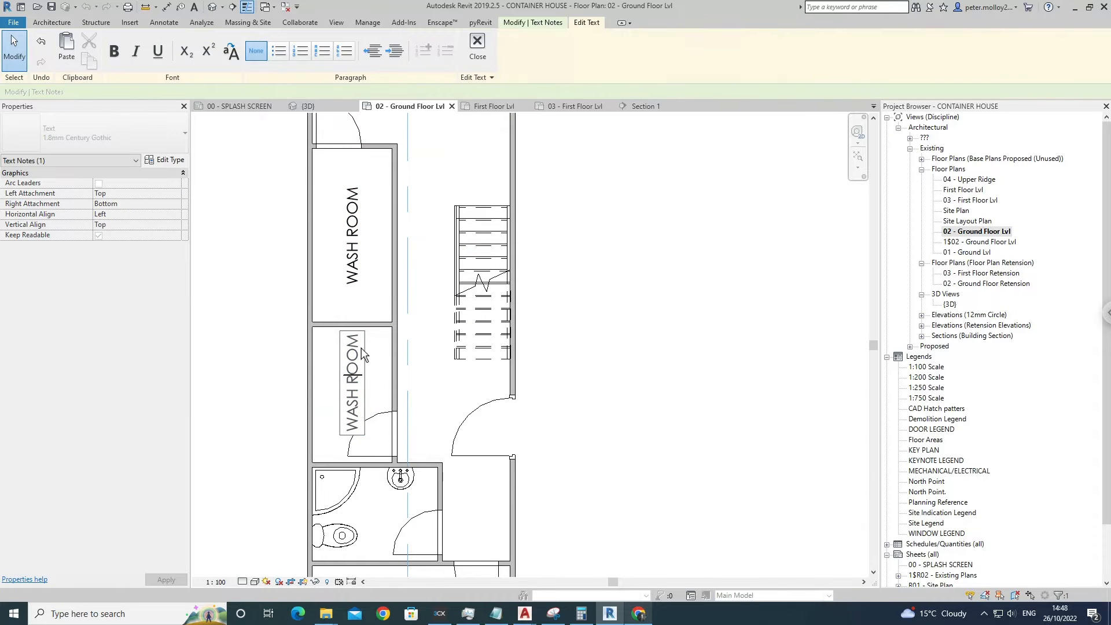
key(ctrl+a)
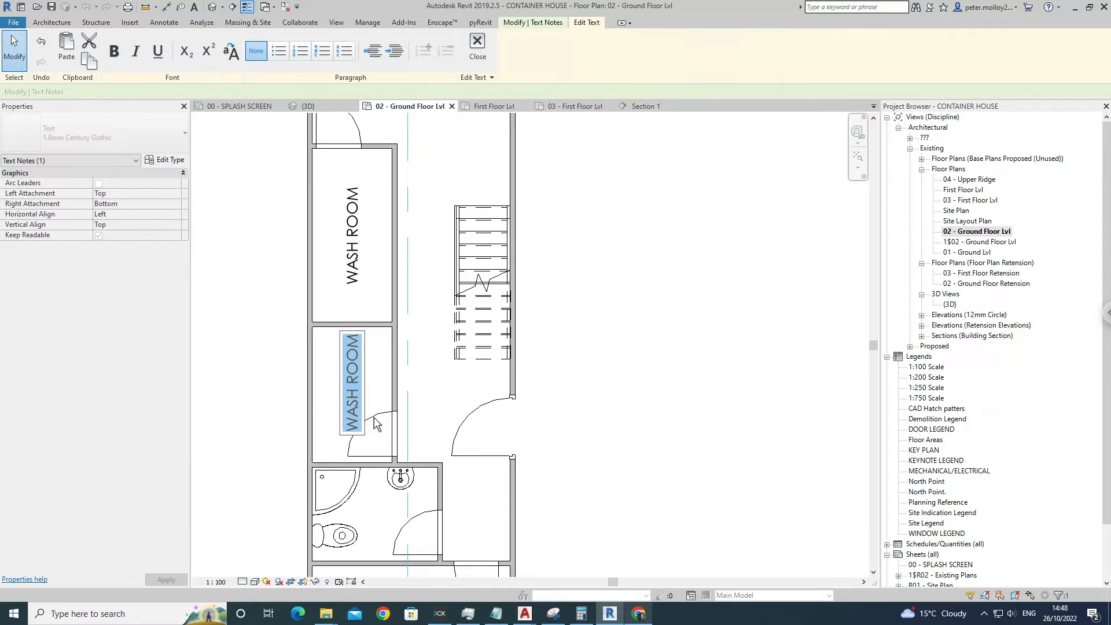
text(STORAGE)
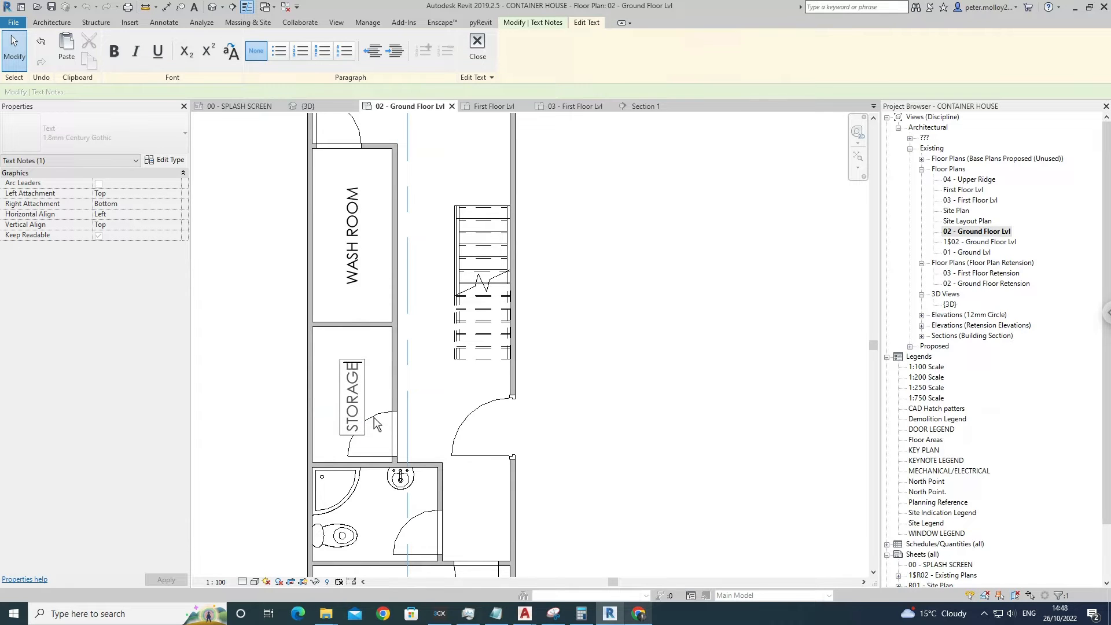
click(266, 364)
click(267, 364)
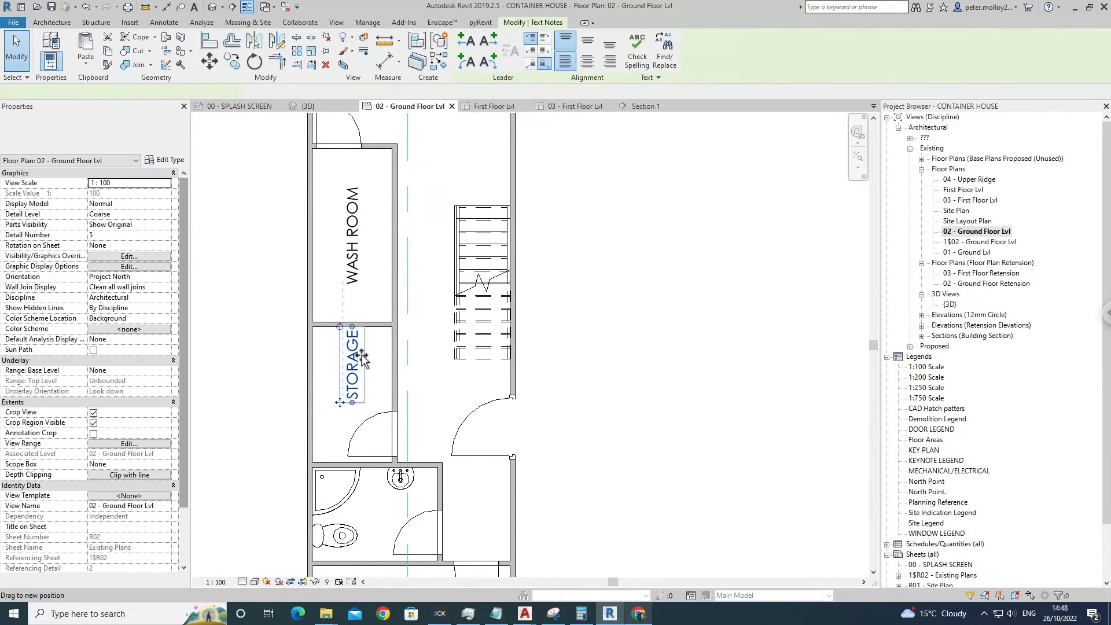
click(363, 367)
click(441, 328)
Add a text note reading KITCHEN in the open area at the window end of the plan.
scroll(441, 328, down, 3)
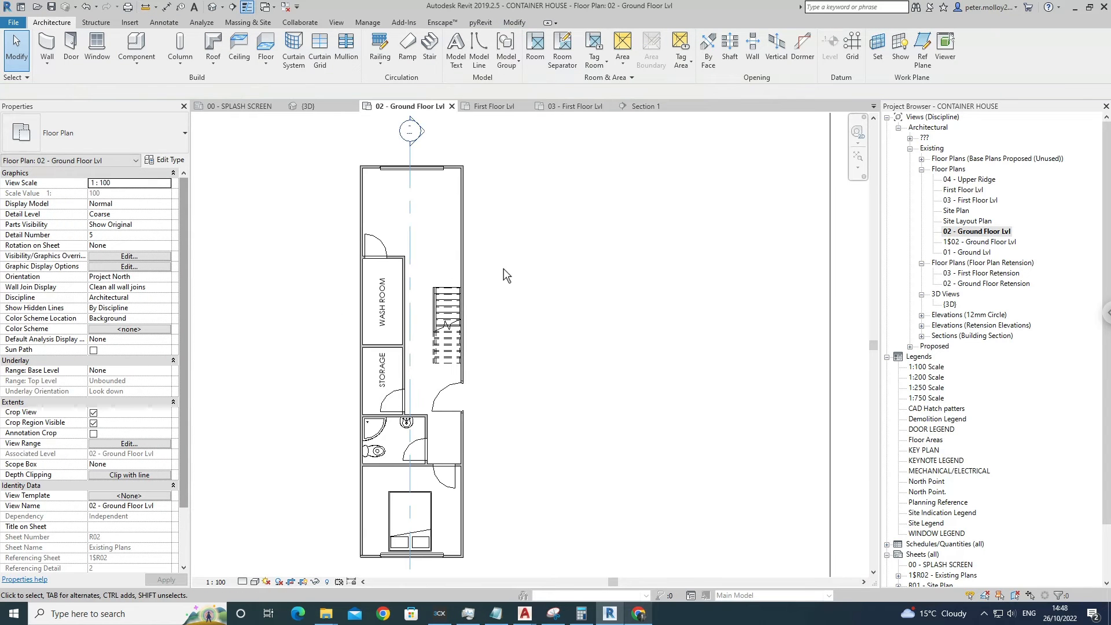
scroll(422, 207, up, 2)
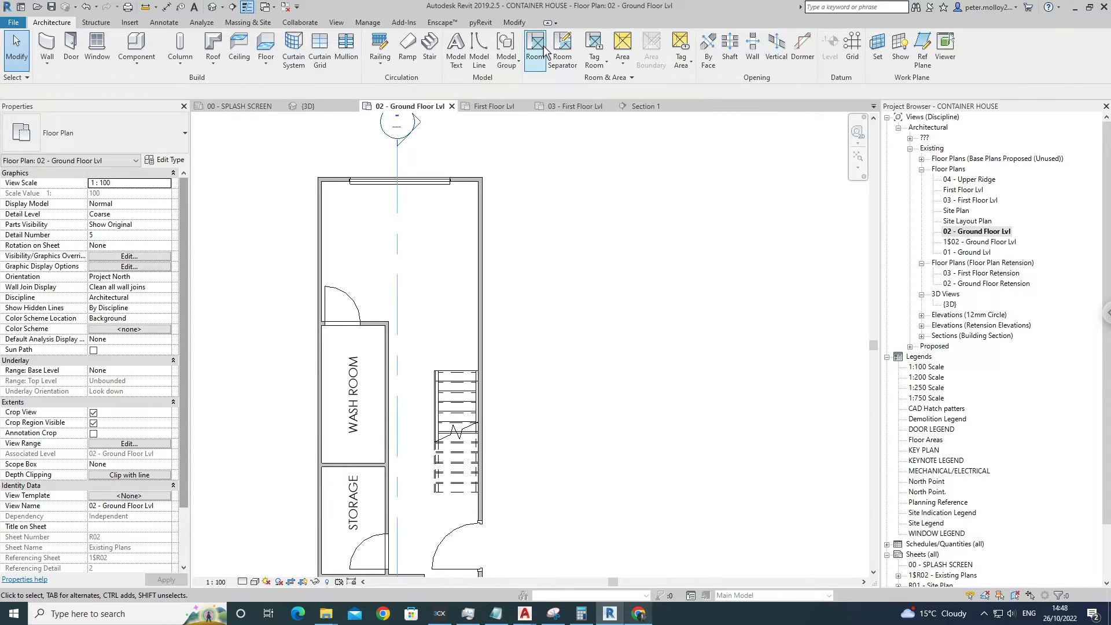
click(195, 6)
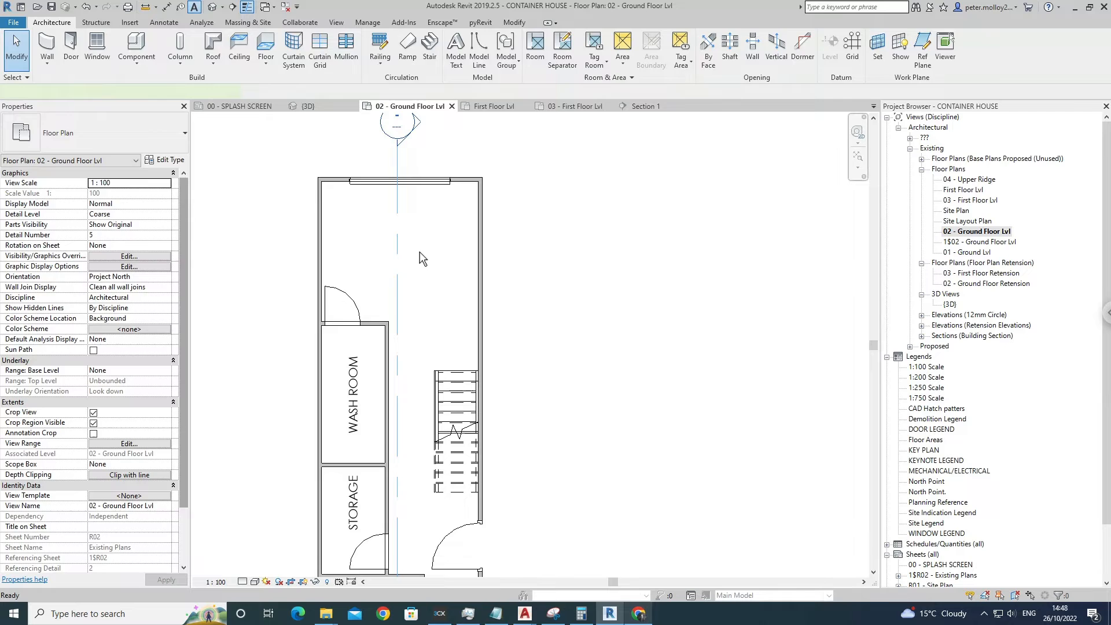
click(376, 246)
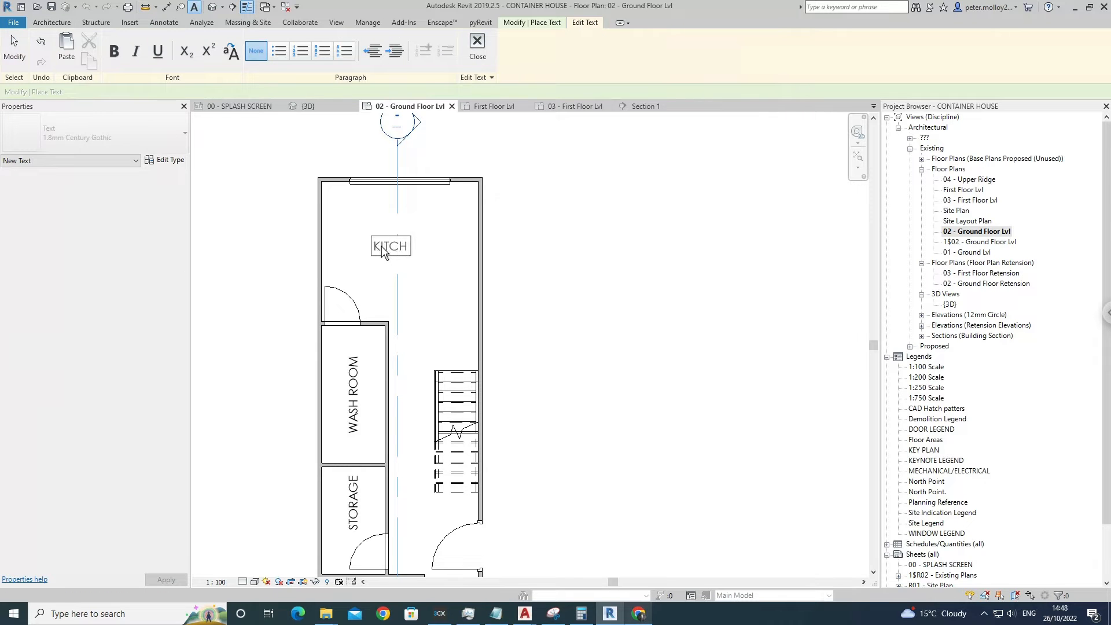
key(Escape)
key(Escape)
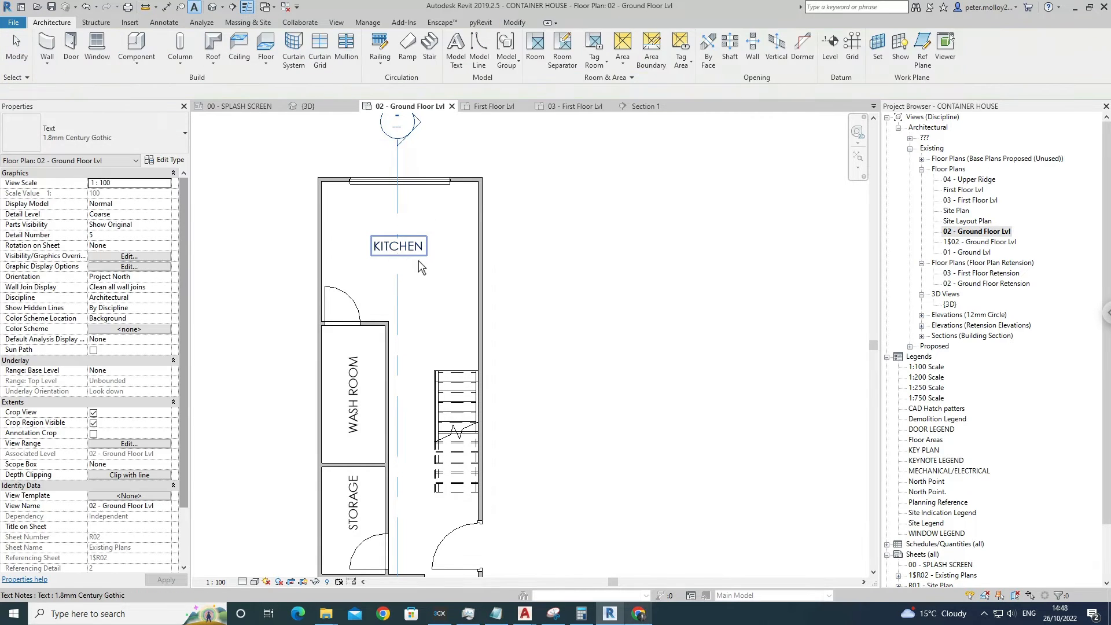
Place a Casework_Counter_Top_Corner_w-Sink 625mm_Depth in the kitchen corner, with the sink under the window.
scroll(422, 266, up, 3)
click(156, 46)
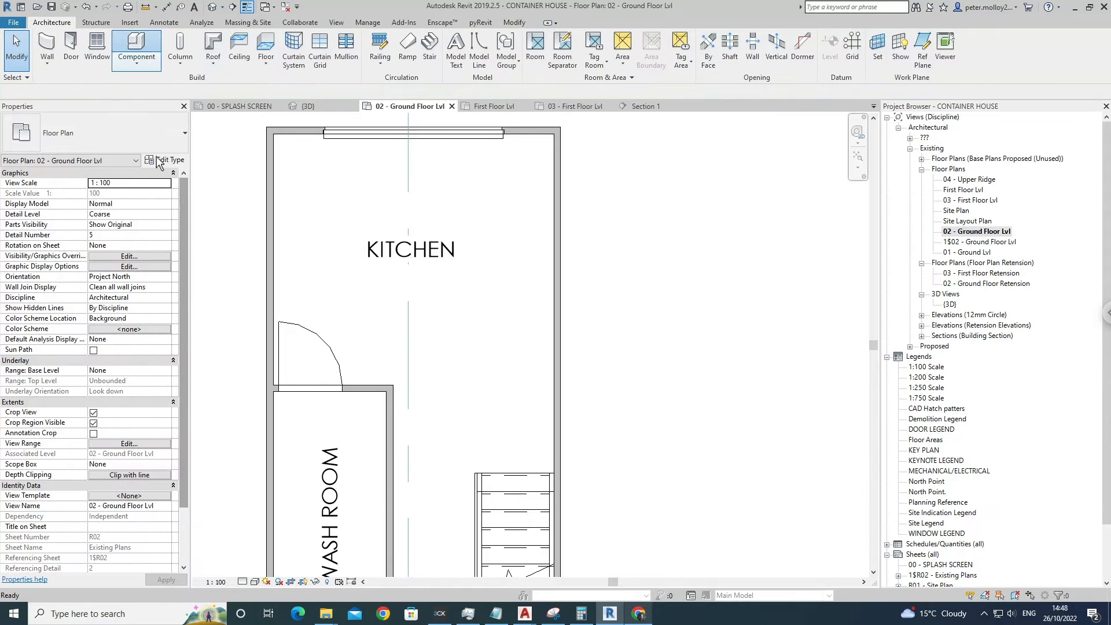
click(122, 140)
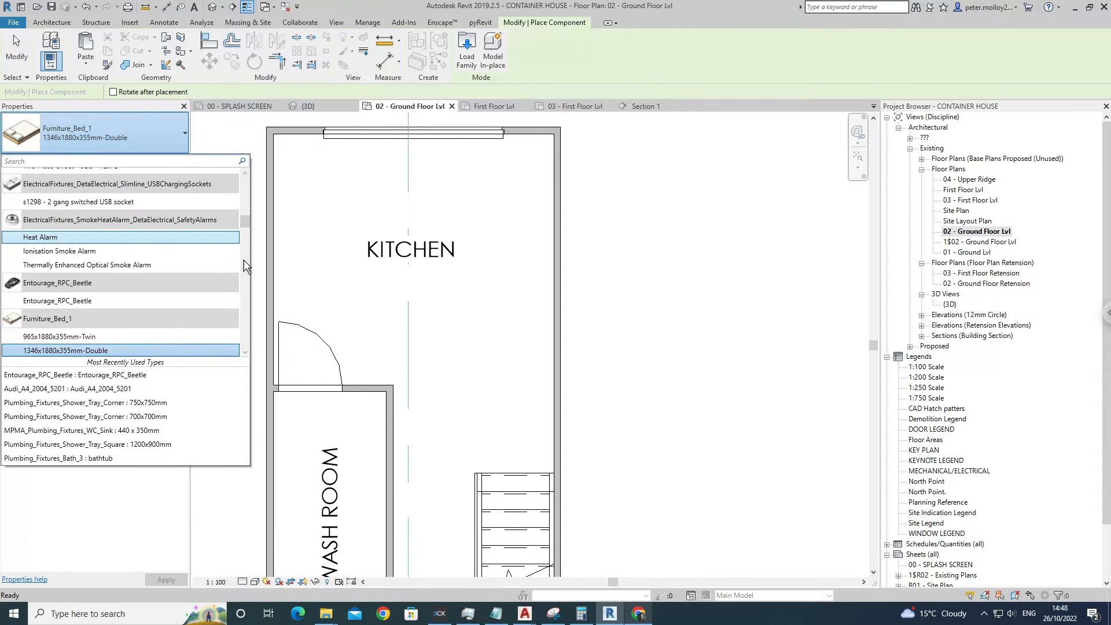
mouse_move(245, 223)
mouse_down()
mouse_move(259, 356)
mouse_move(240, 202)
mouse_up()
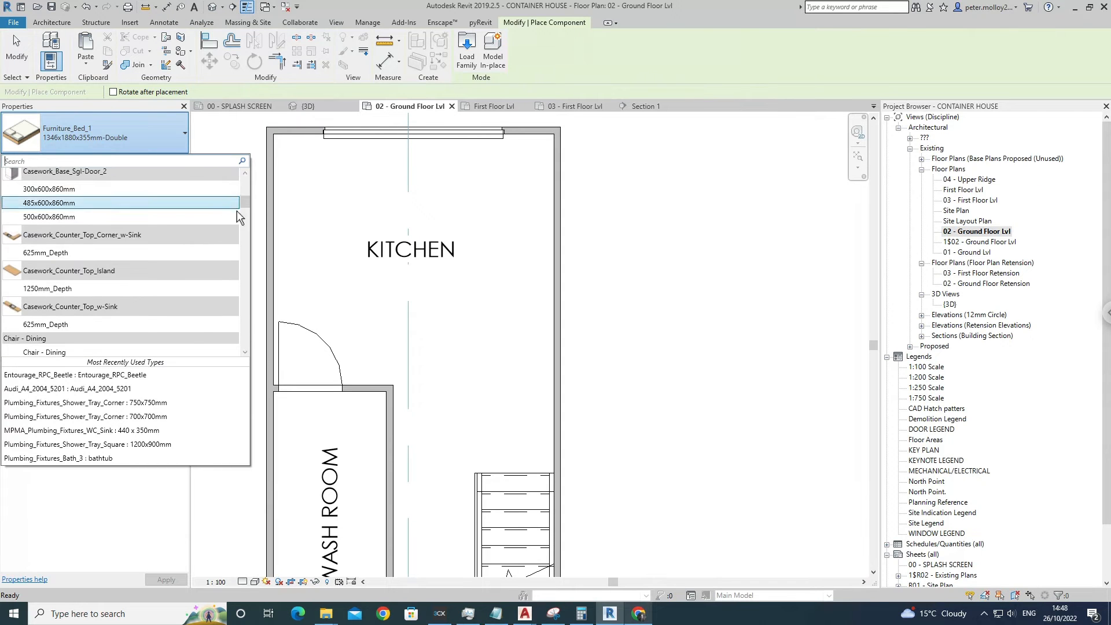
click(59, 255)
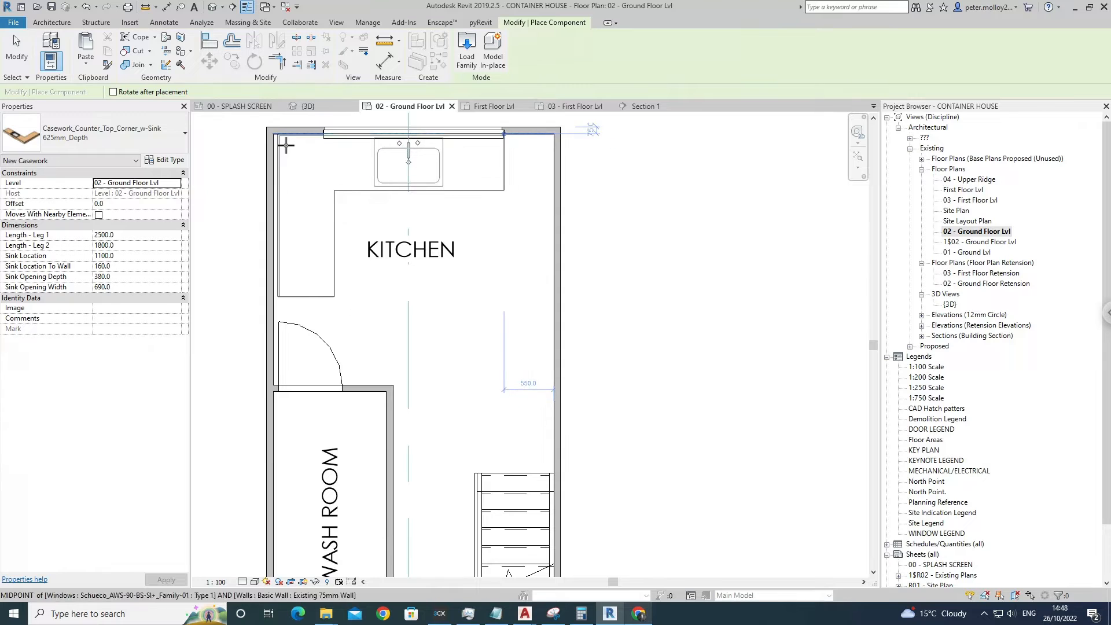
click(349, 161)
key(Escape)
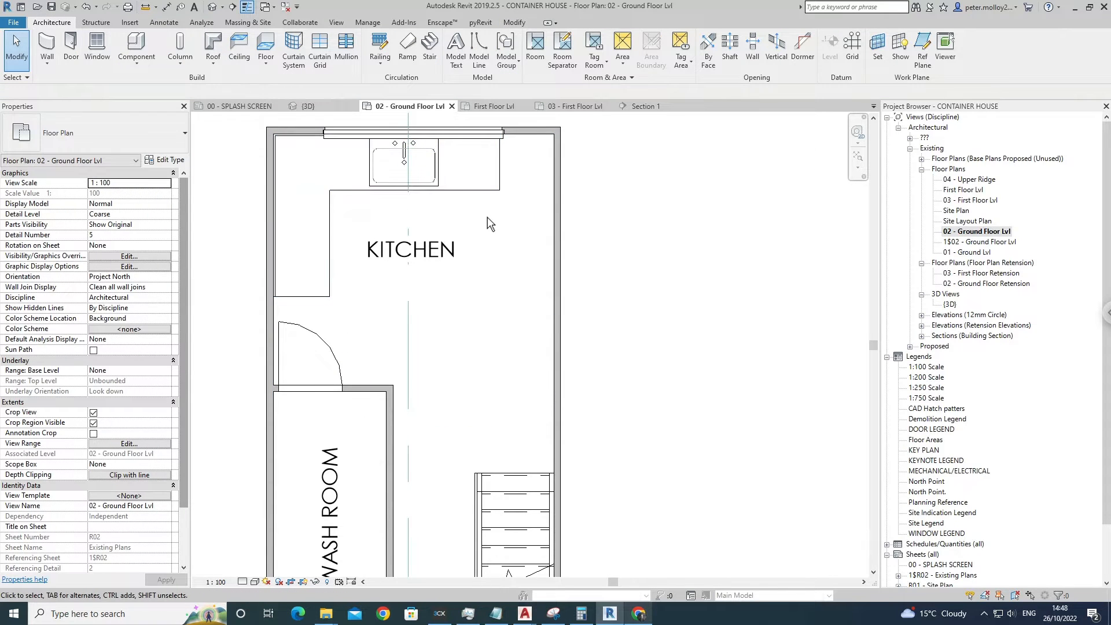
Stretch the counter's sink leg along the window wall until it meets the opposite side wall.
scroll(487, 217, down, 2)
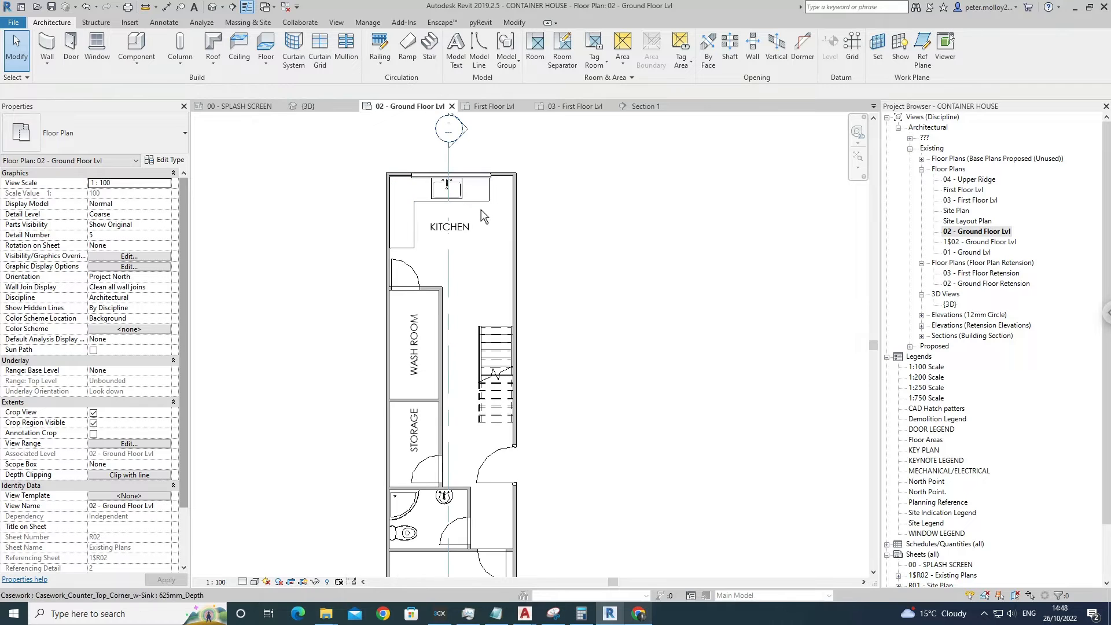
click(487, 195)
scroll(508, 201, up, 2)
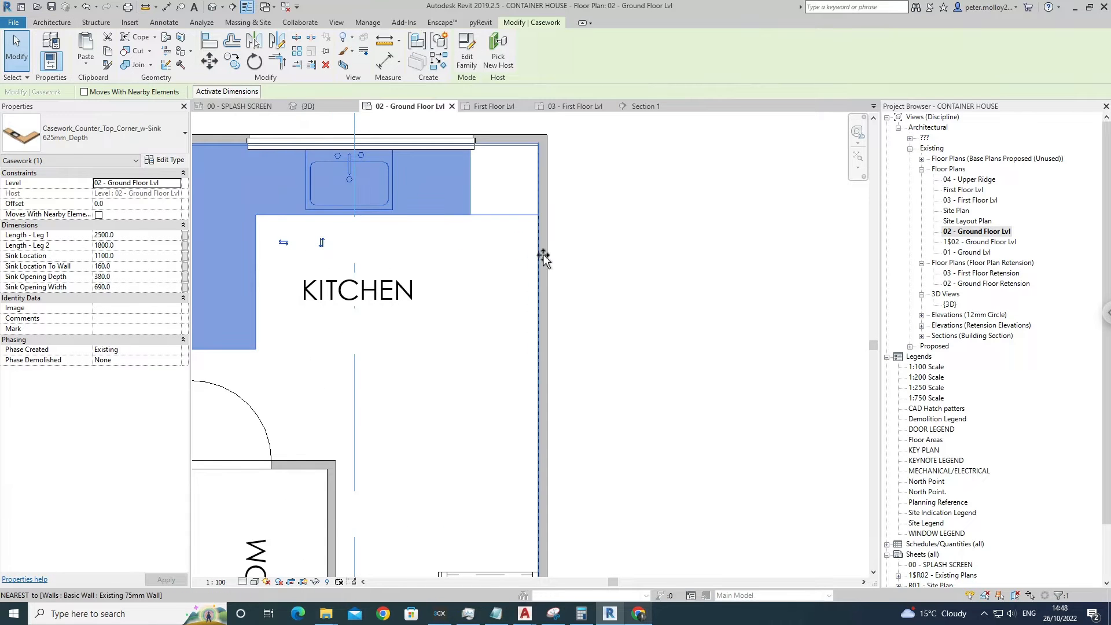
click(515, 251)
scroll(515, 252, down, 2)
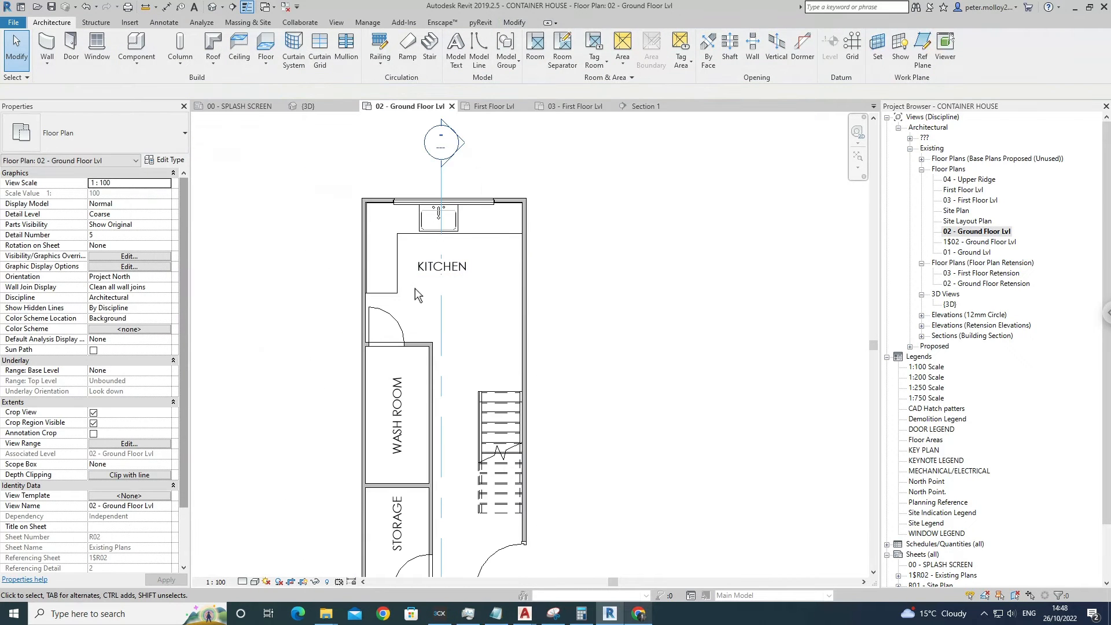
middle_drag(418, 295, 357, 191)
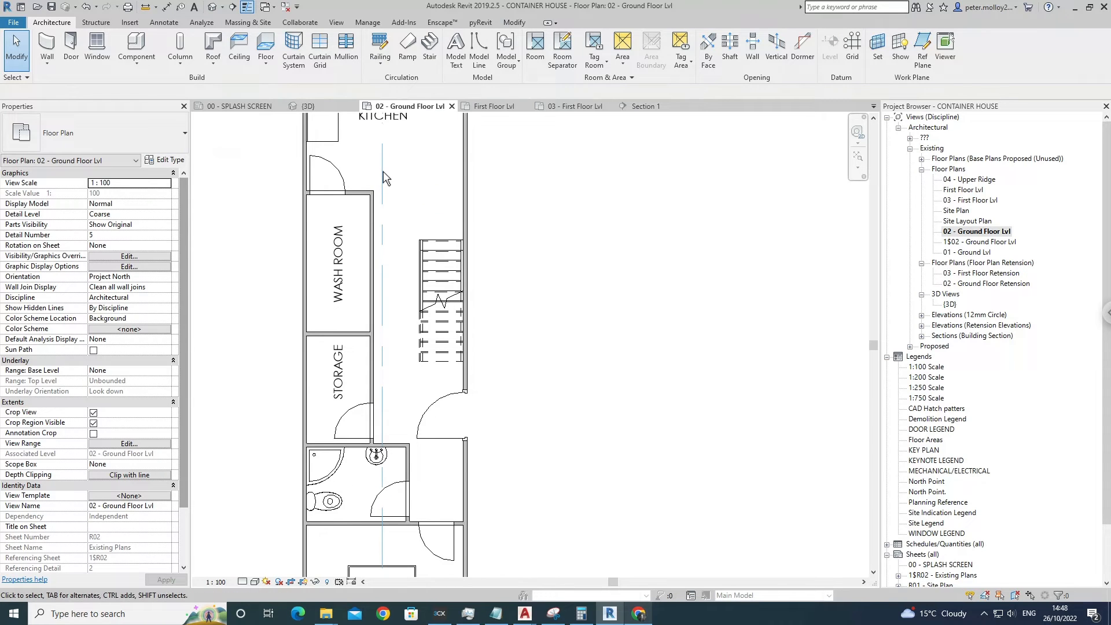
Delete the door in the wash room's kitchen-side wall and stretch the counter's side leg until it meets that wall.
click(353, 190)
key(Escape)
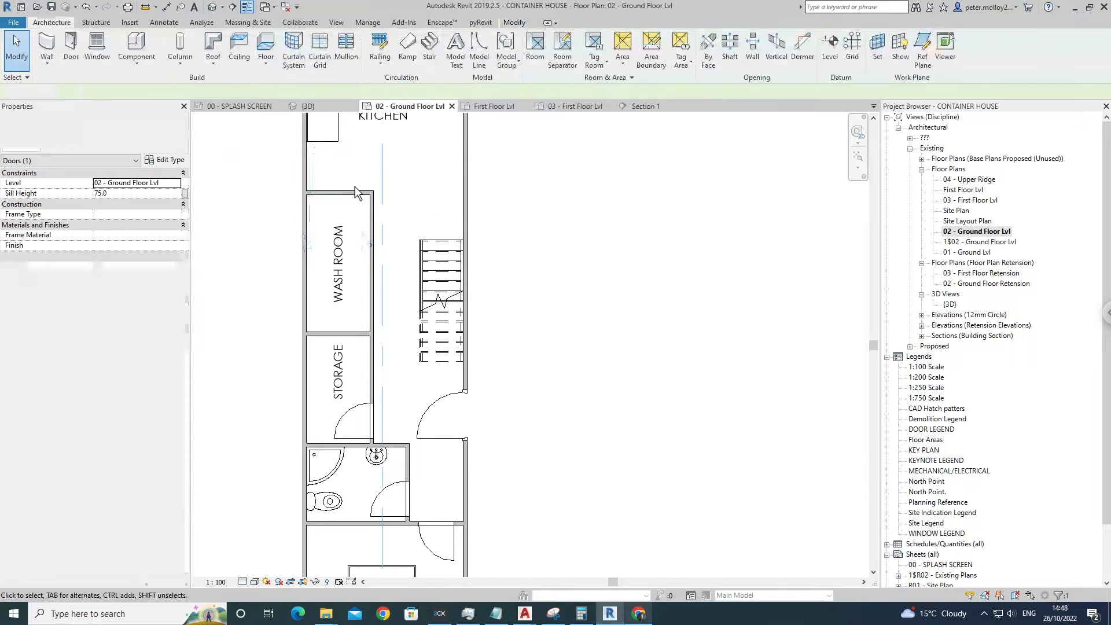
scroll(335, 147, up, 2)
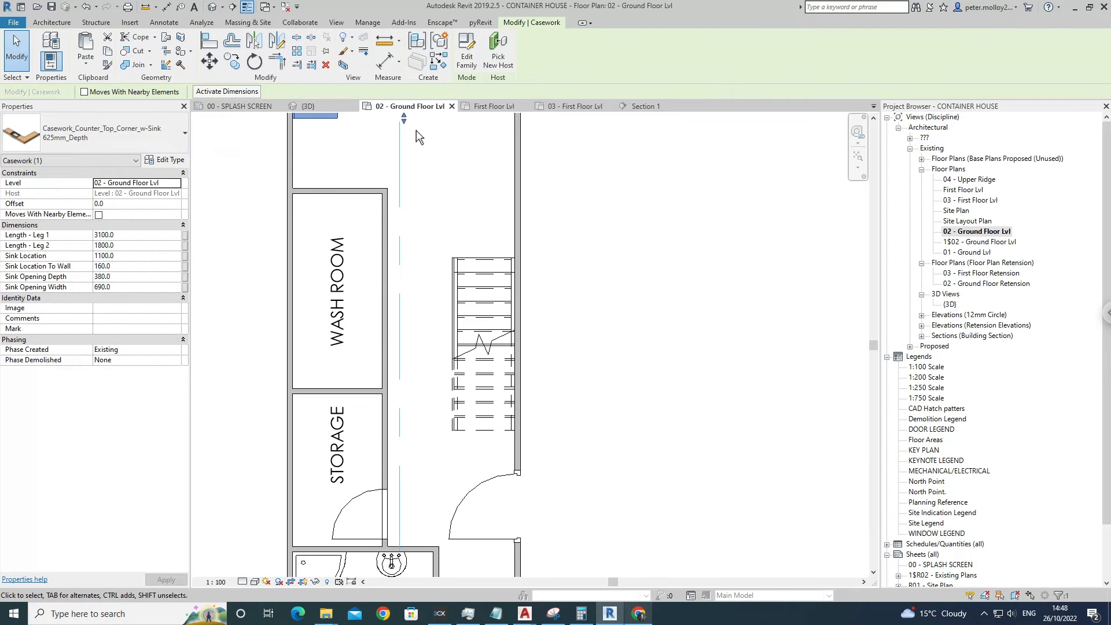
drag(415, 130, 408, 201)
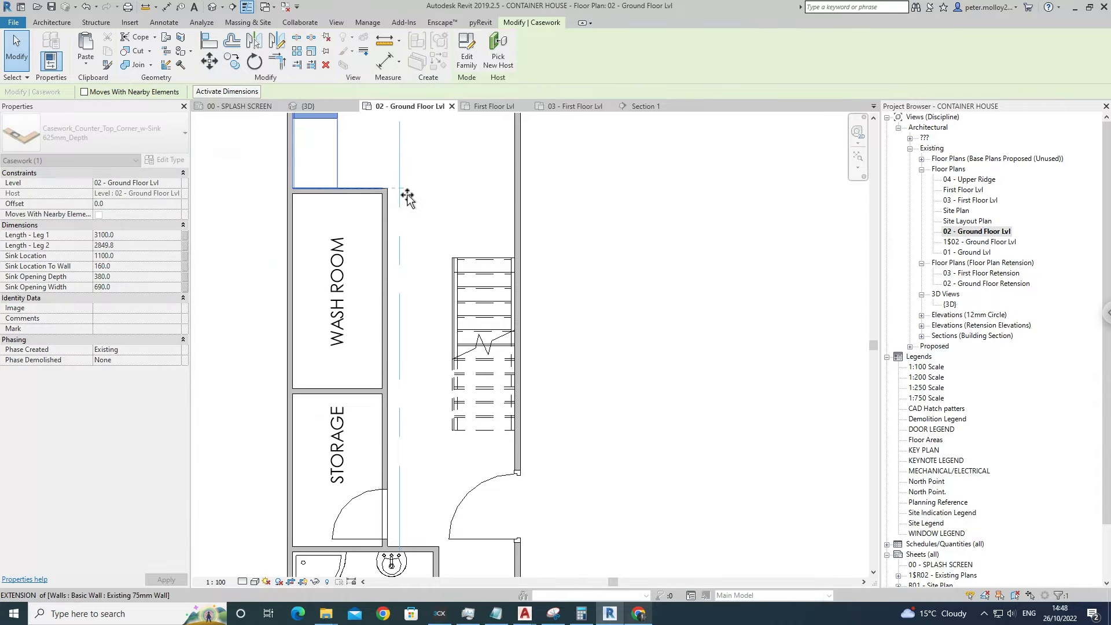
click(400, 225)
scroll(402, 217, down, 3)
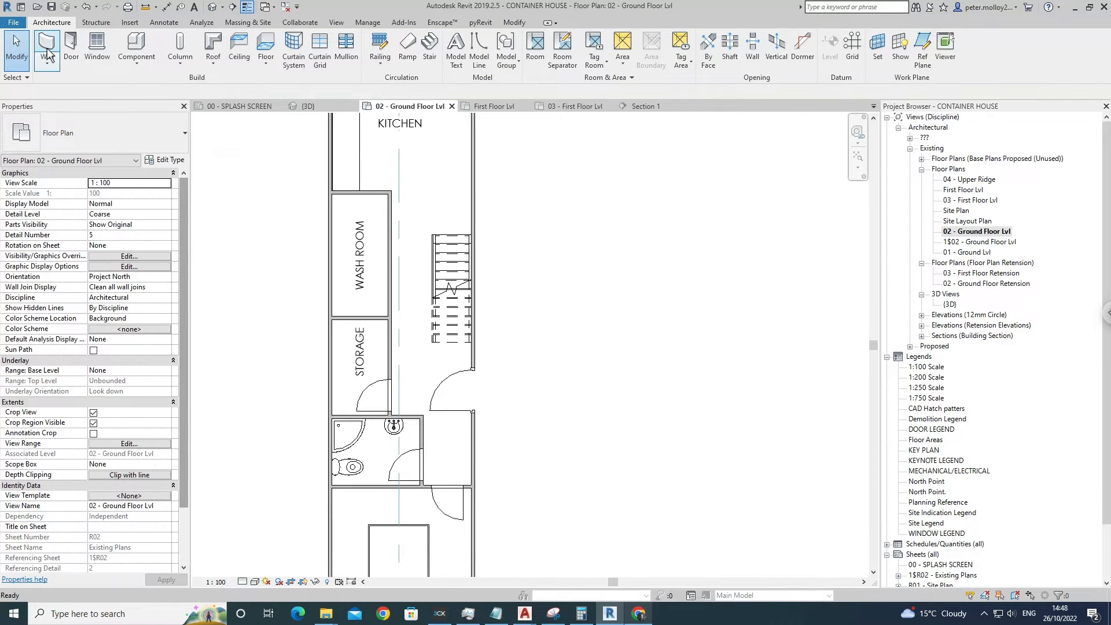
key(w)
key(a)
key(Escape)
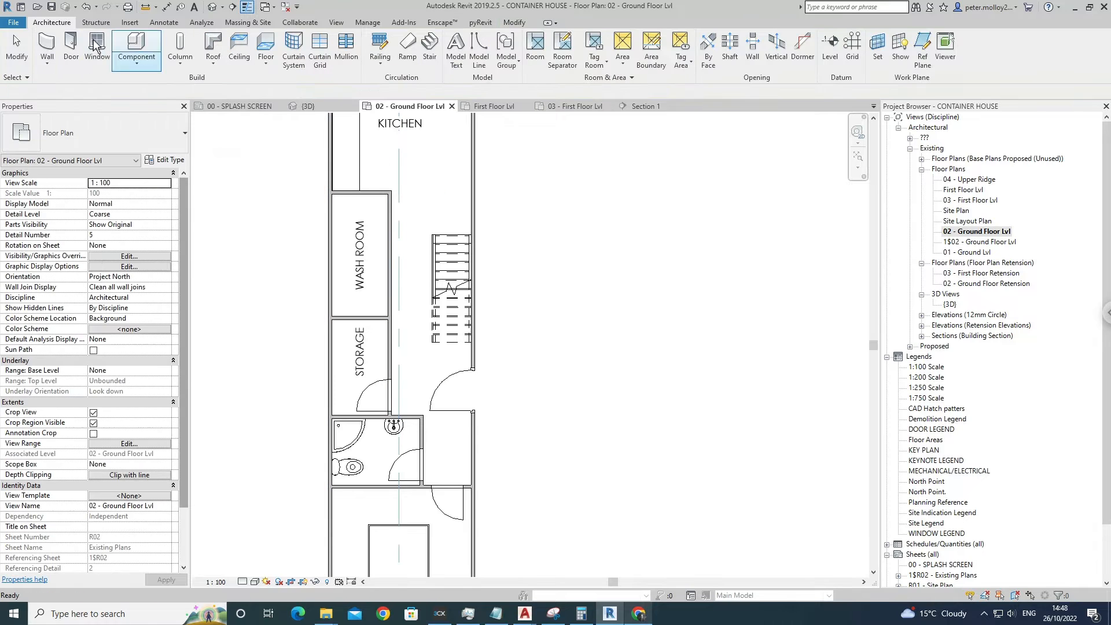
Place a 700 x 2100 Doors_IntSgl door with sill height 75 in the wash room's corridor wall, near the kitchen end.
click(71, 50)
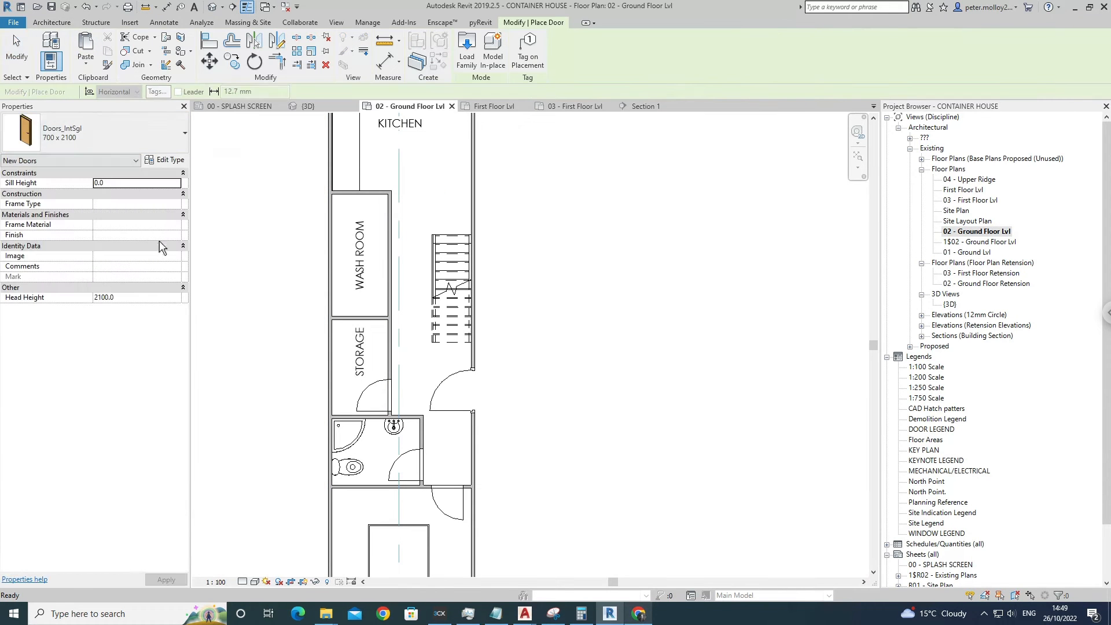
click(126, 186)
text(75)
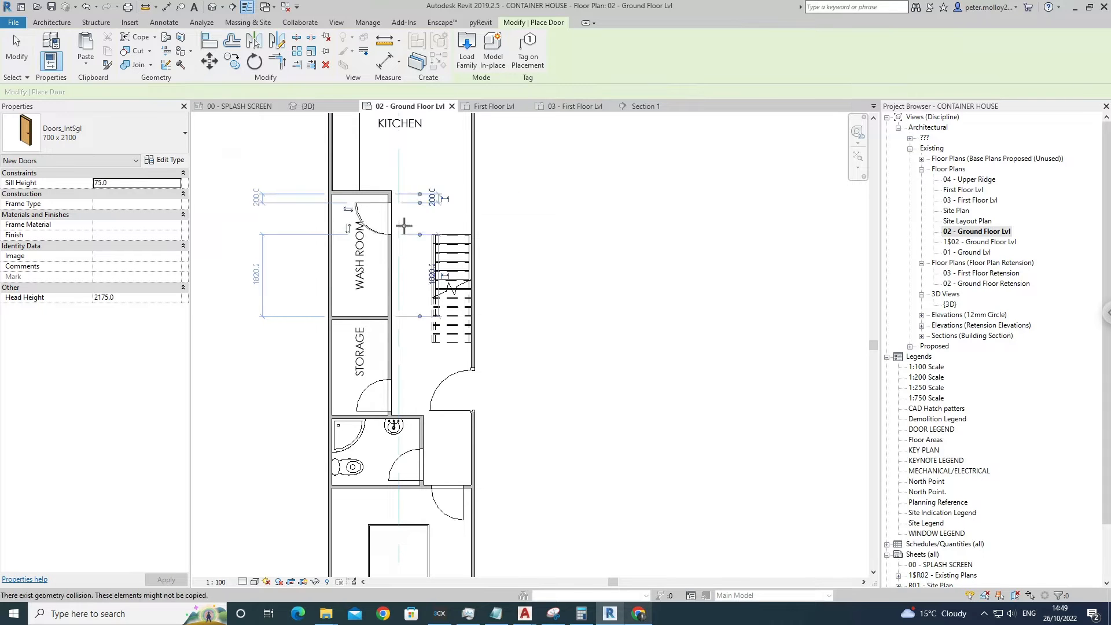
click(394, 226)
key(Escape)
key(Escape)
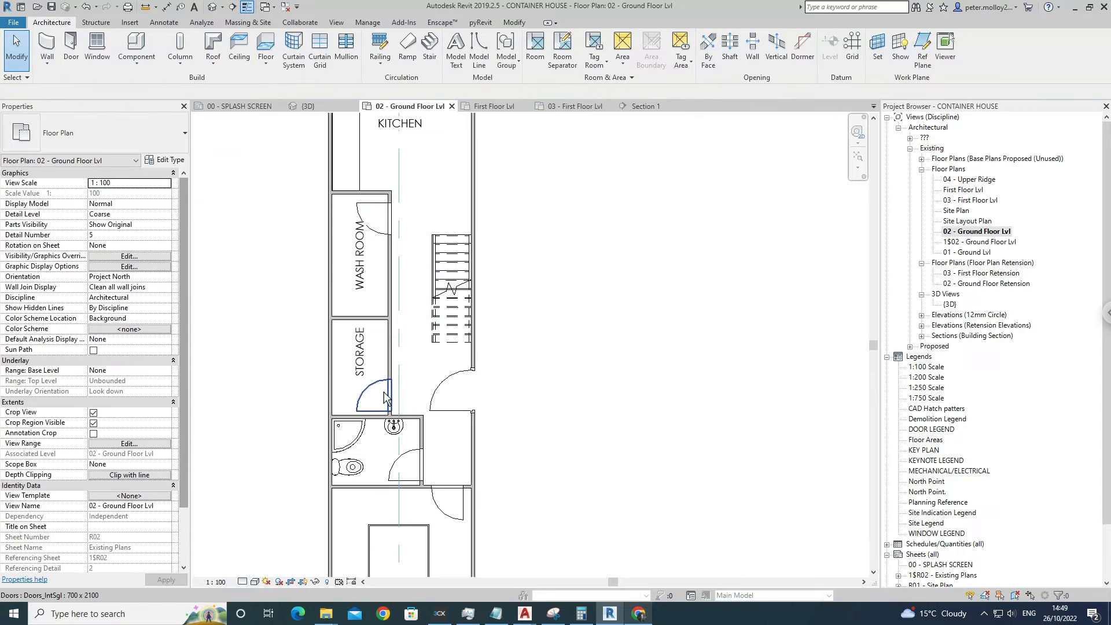
Check the storage door's offset from the bathroom wall and remove the dimension made while checking.
click(391, 404)
scroll(387, 413, up, 3)
scroll(496, 429, up, 4)
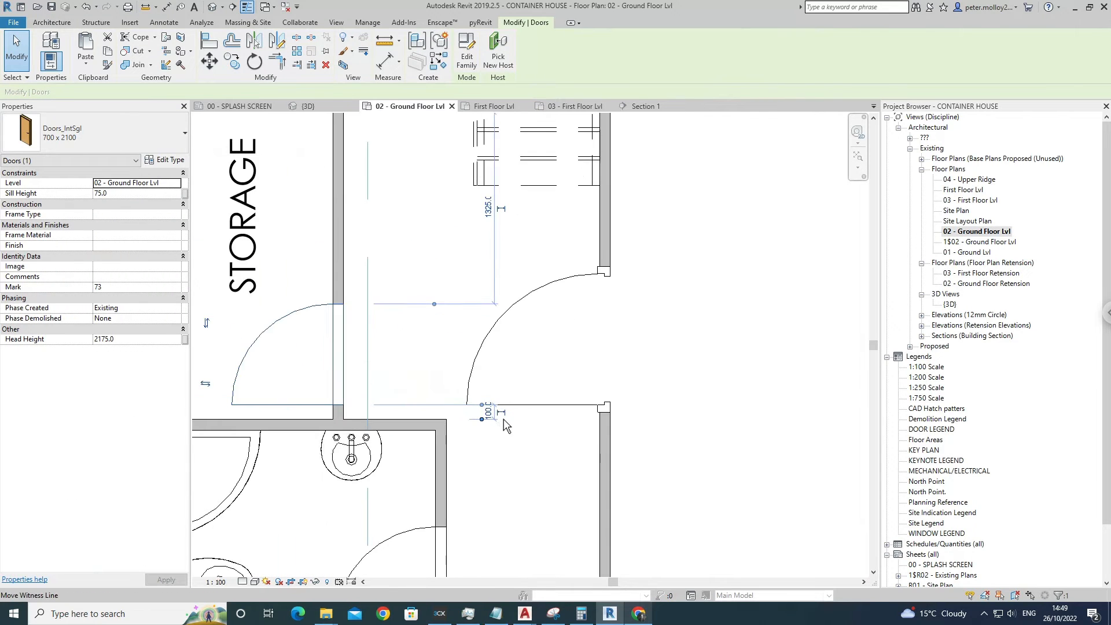
click(542, 437)
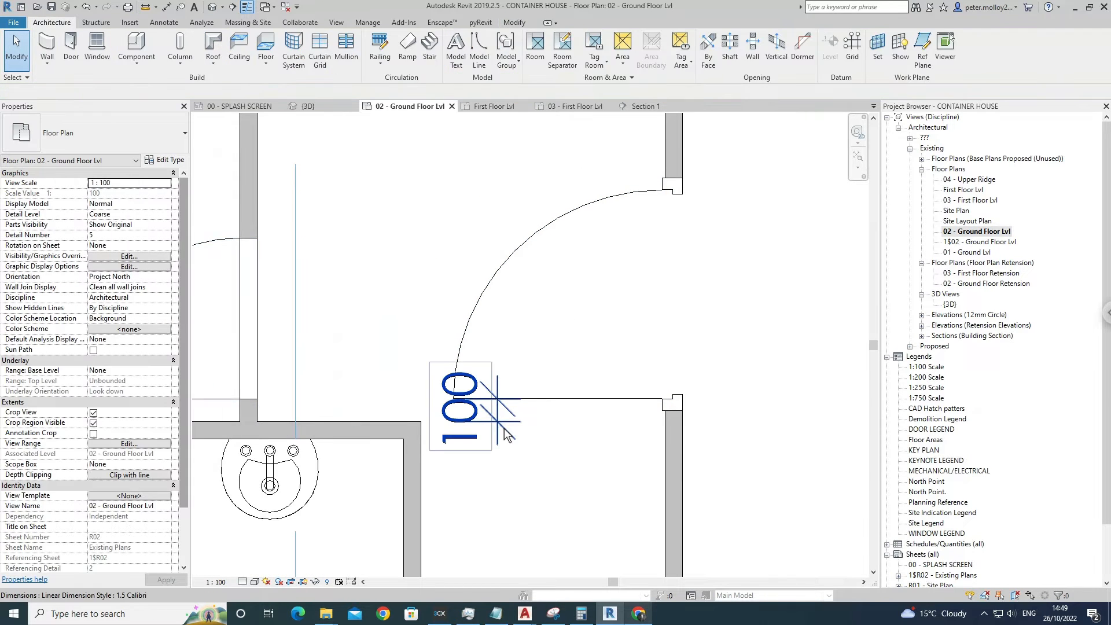
click(505, 428)
key(Escape)
scroll(534, 401, down, 6)
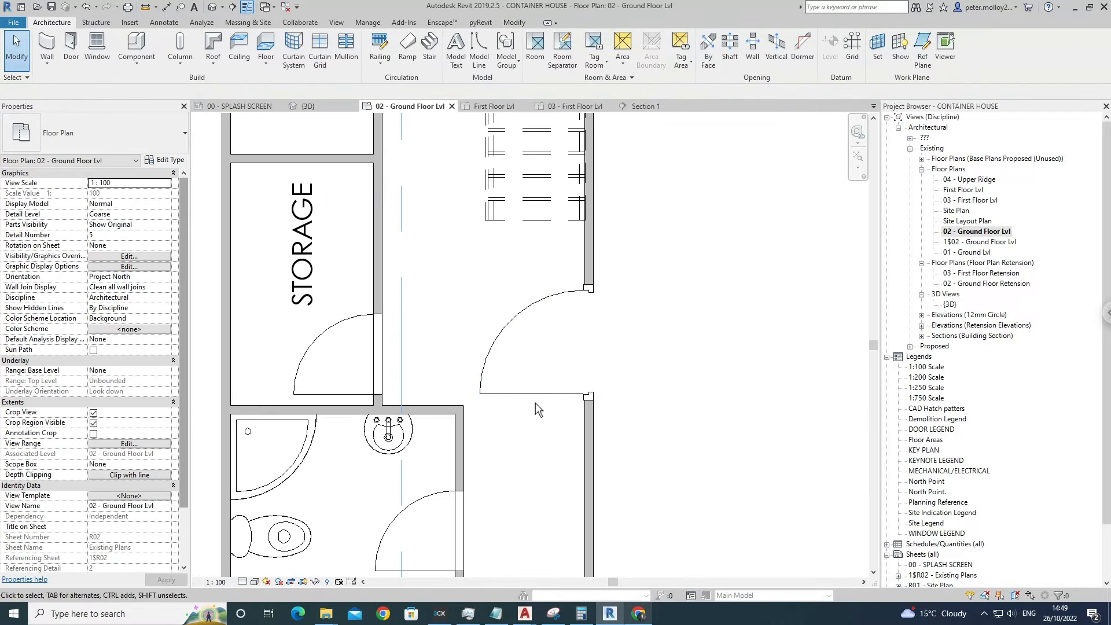
scroll(445, 307, down, 1)
scroll(443, 203, up, 1)
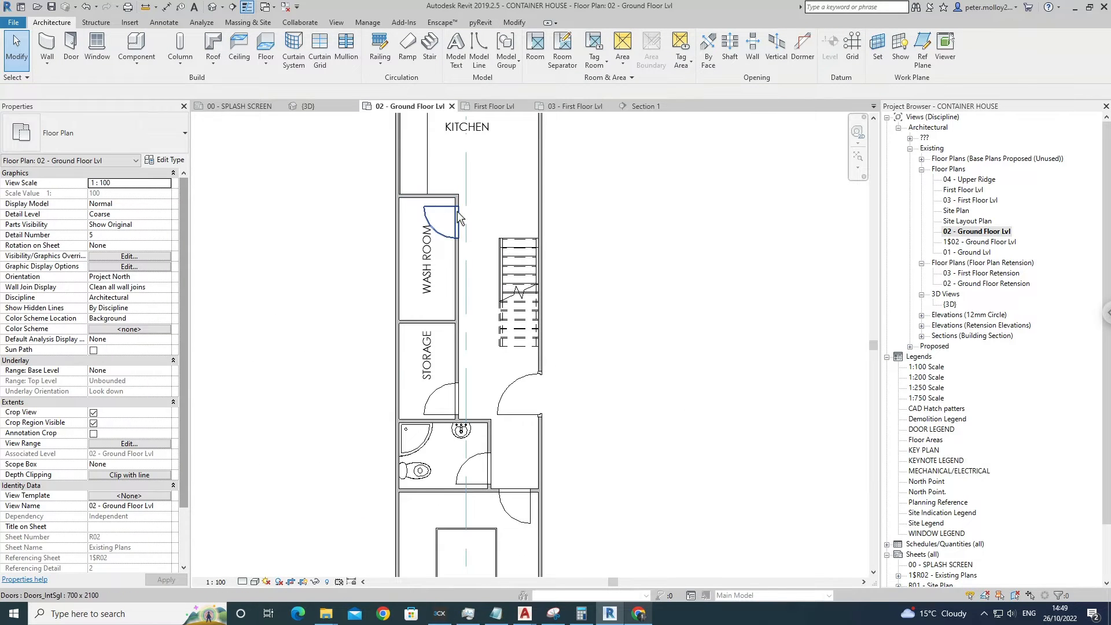
Set the wash room door's offset from the kitchen-side wall to 100 mm.
click(457, 219)
scroll(492, 214, up, 3)
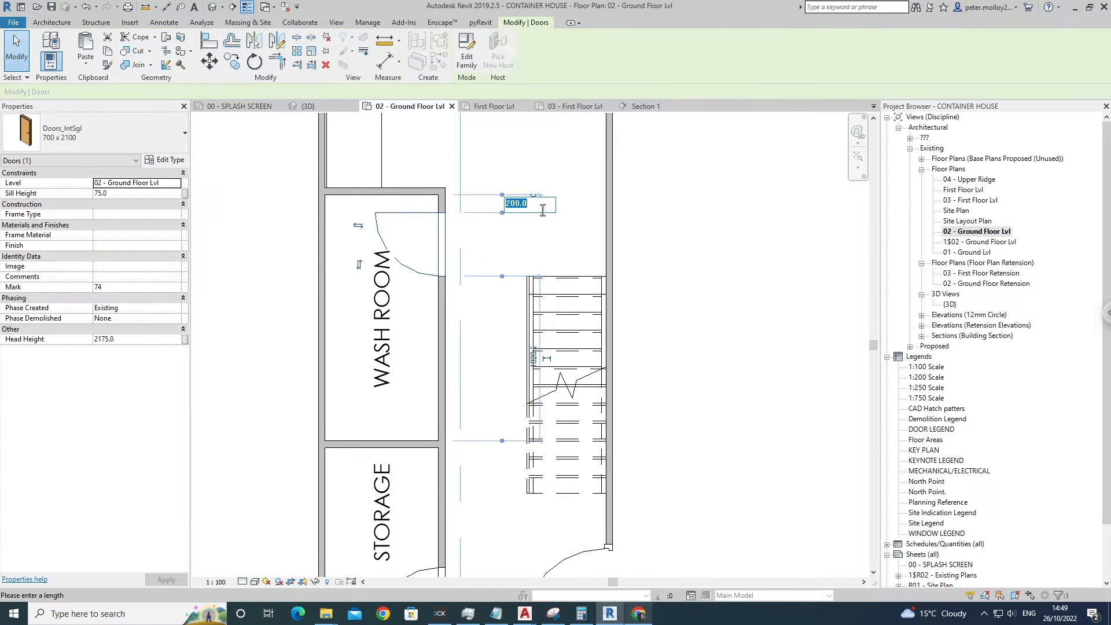
text(0)
key(Return)
scroll(446, 281, down, 2)
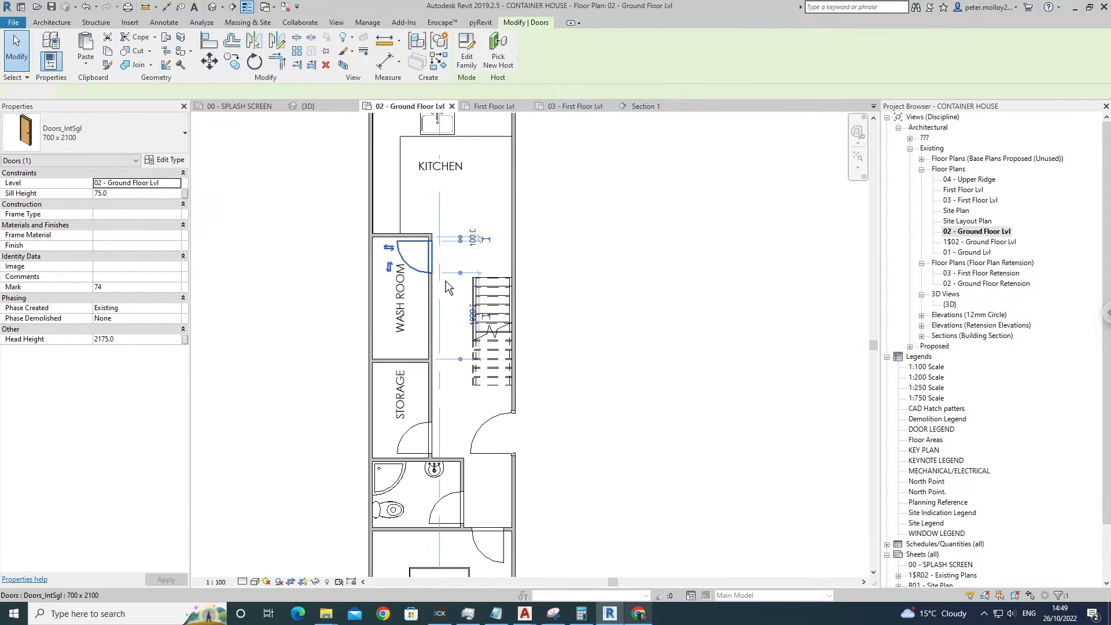
key(Escape)
scroll(499, 290, down, 2)
scroll(466, 443, up, 3)
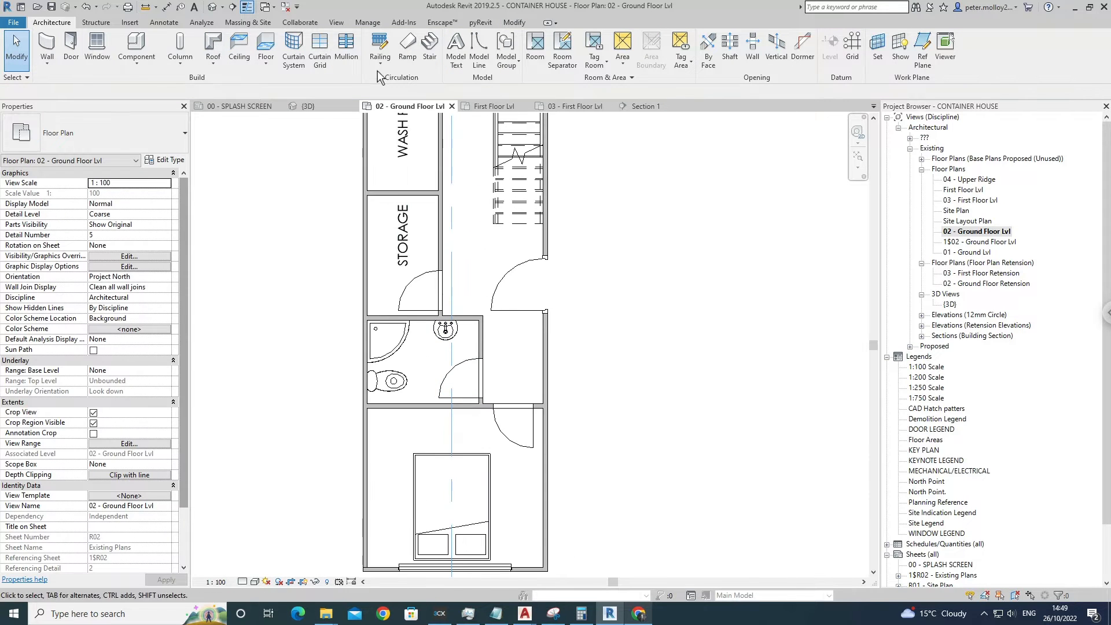
Add a text note reading WC in the ground floor bathroom, between the toilet and the door swing.
click(195, 7)
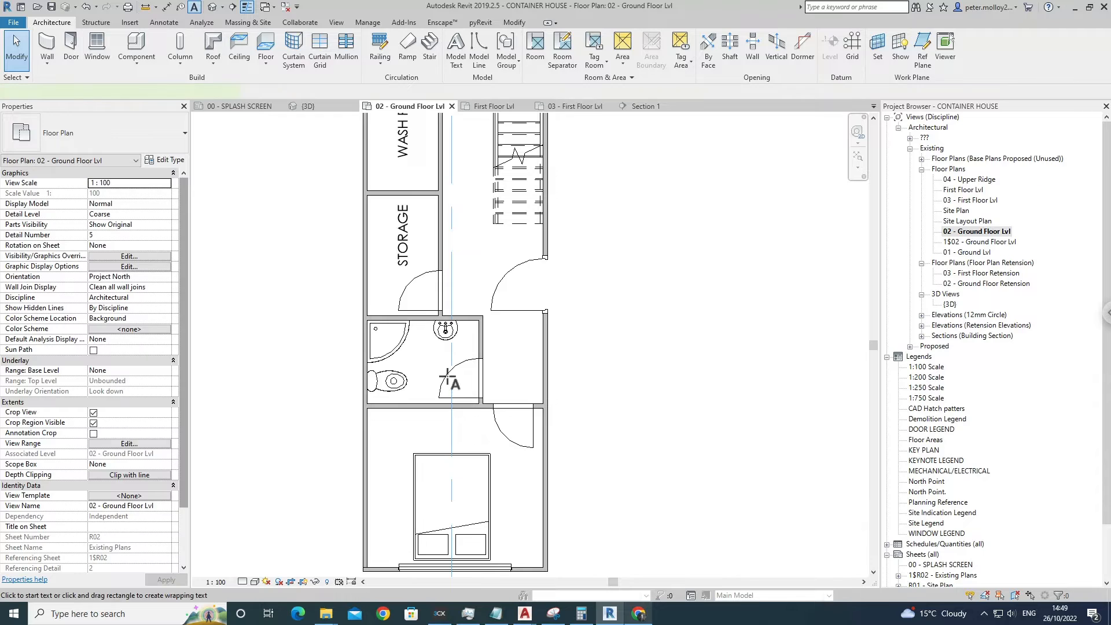
scroll(440, 371, up, 2)
click(407, 350)
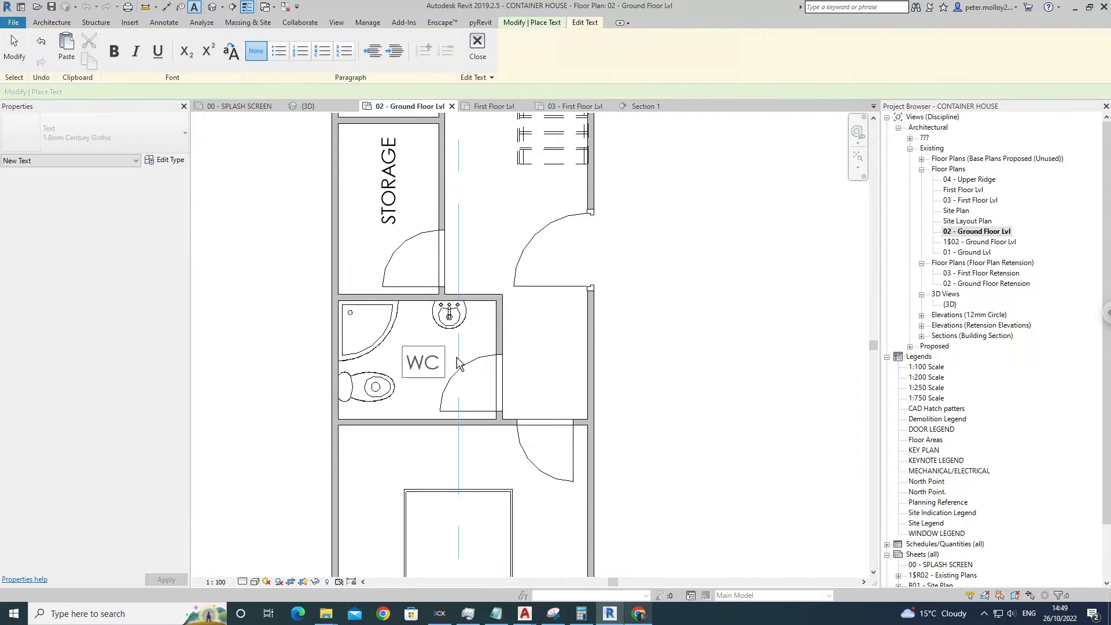
click(436, 445)
Add a text note reading BR 1 over the bed in the ground floor bedroom.
middle_drag(438, 438, 288, 191)
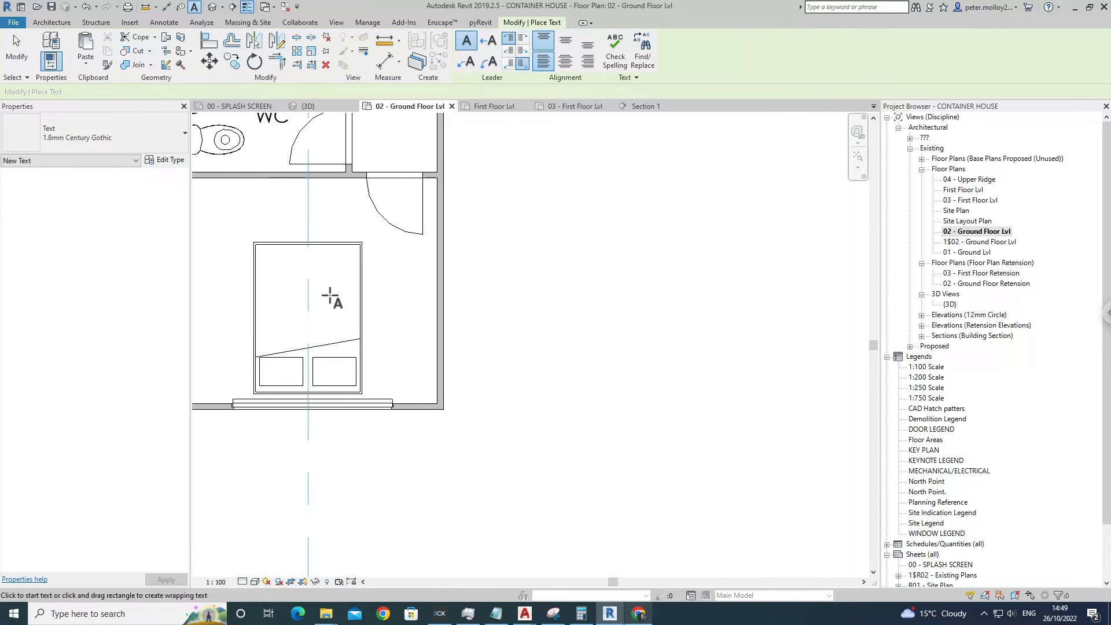
click(362, 282)
text(BR 1)
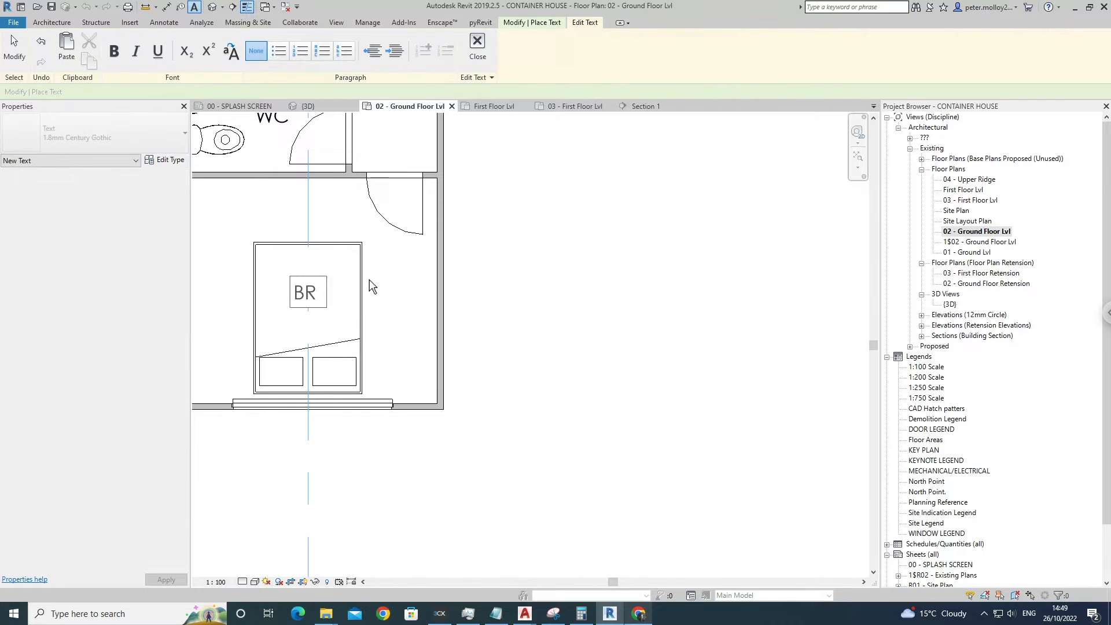
click(407, 282)
key(Escape)
key(Escape)
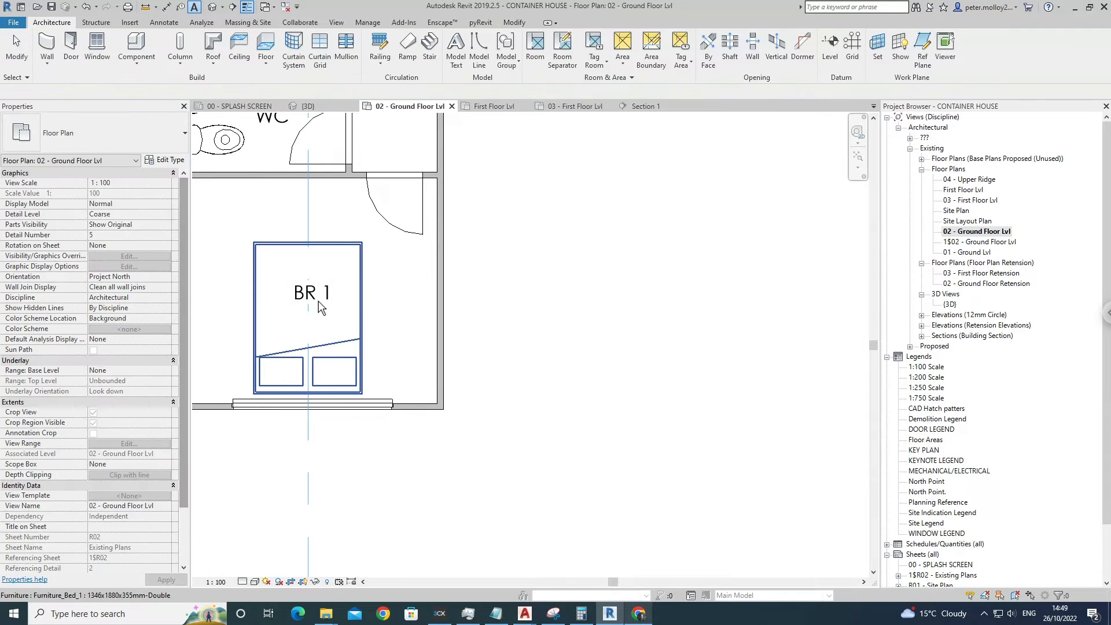
Undo the first move of the BR 1 note and nudge it slightly to centre it on the bed.
drag(317, 298, 307, 291)
key(ctrl+z)
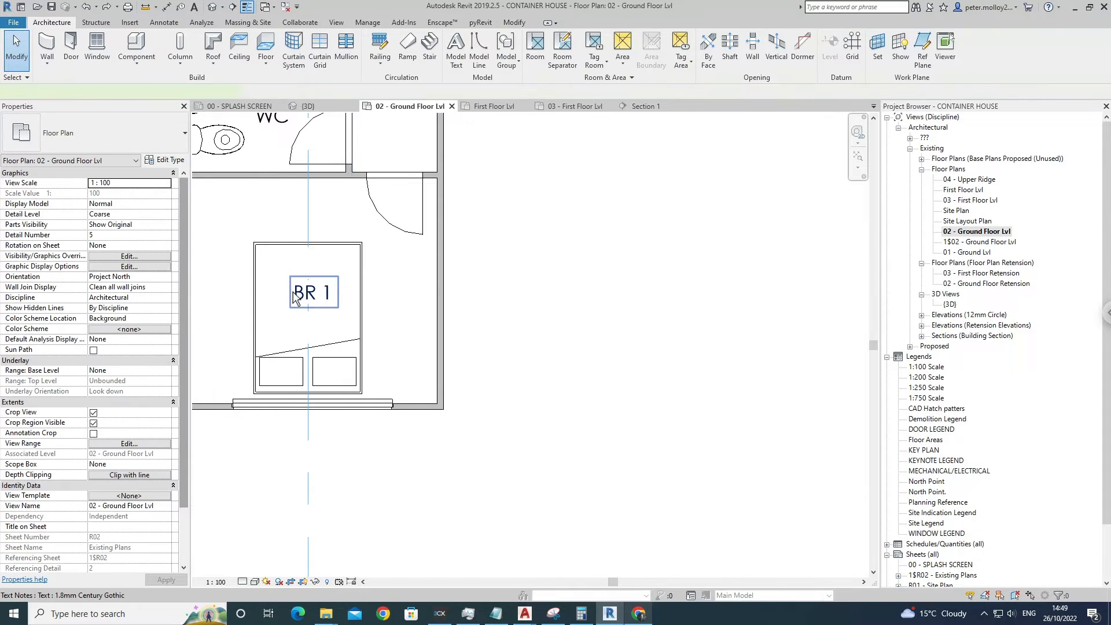
click(296, 292)
key(Escape)
scroll(378, 269, down, 5)
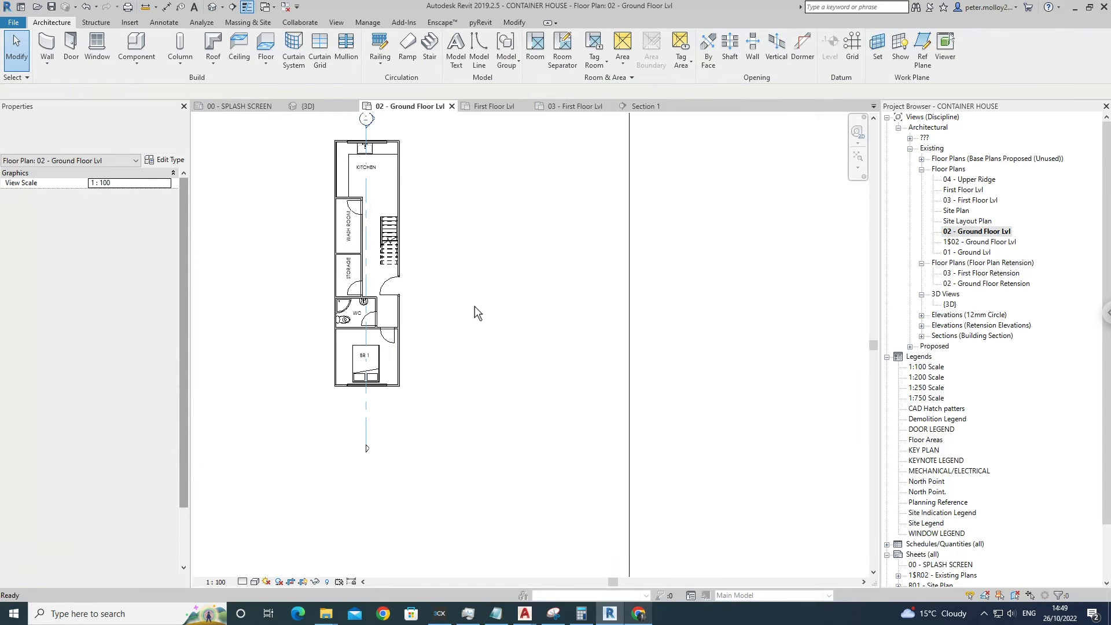
Open the First Floor Lvl plan and attach the top of the 75 mm partition beside the dining table to the lower container's structure.
scroll(377, 340, up, 2)
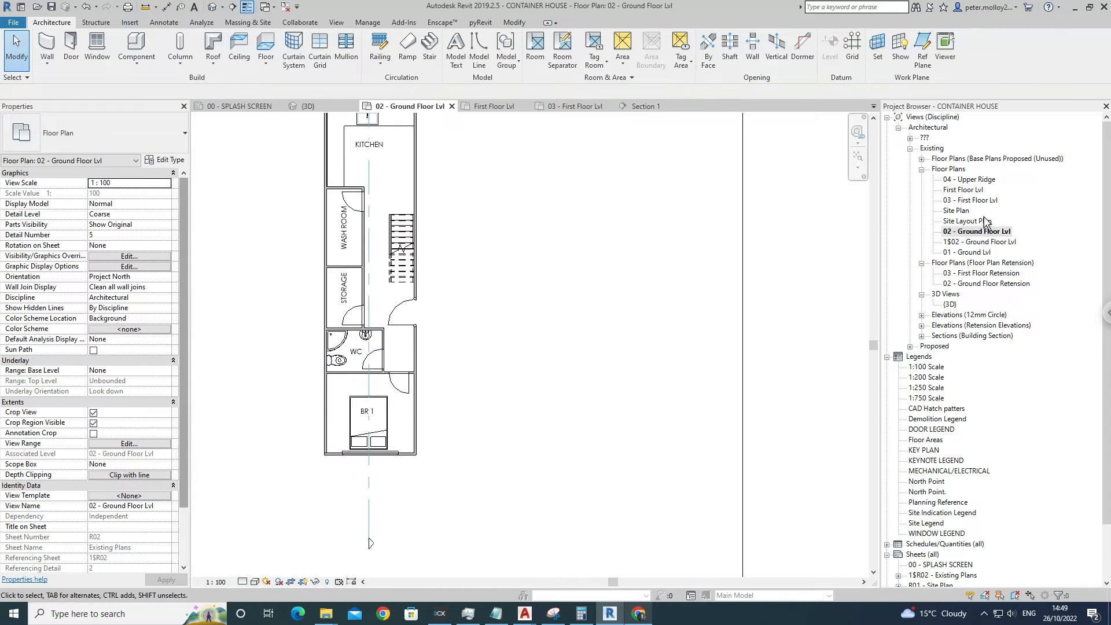
double_click(964, 190)
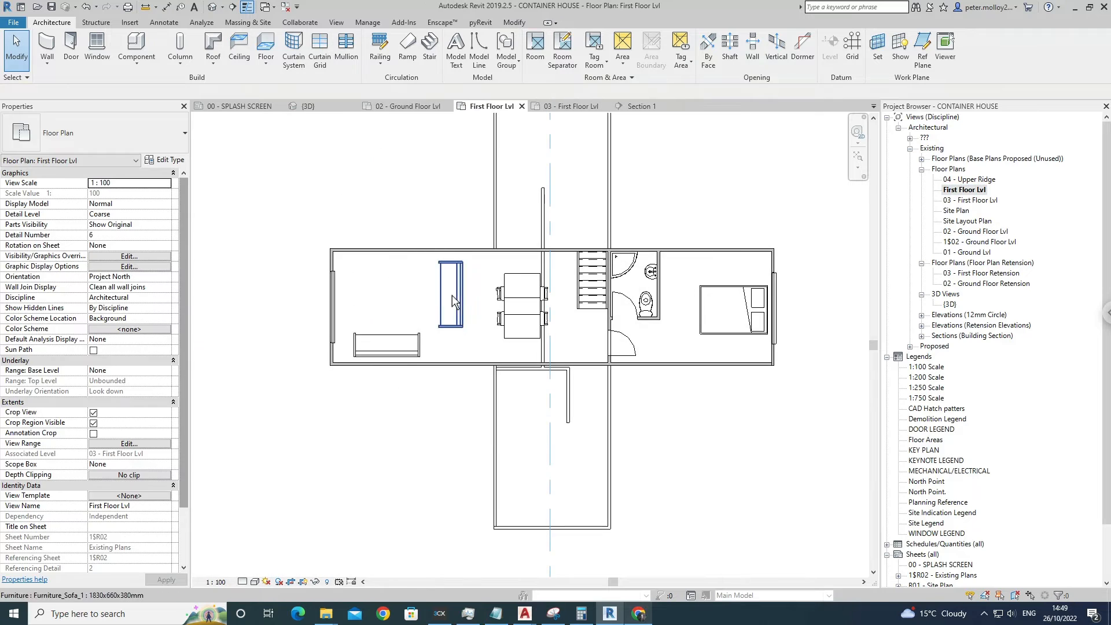
scroll(414, 208, up, 4)
scroll(465, 241, down, 2)
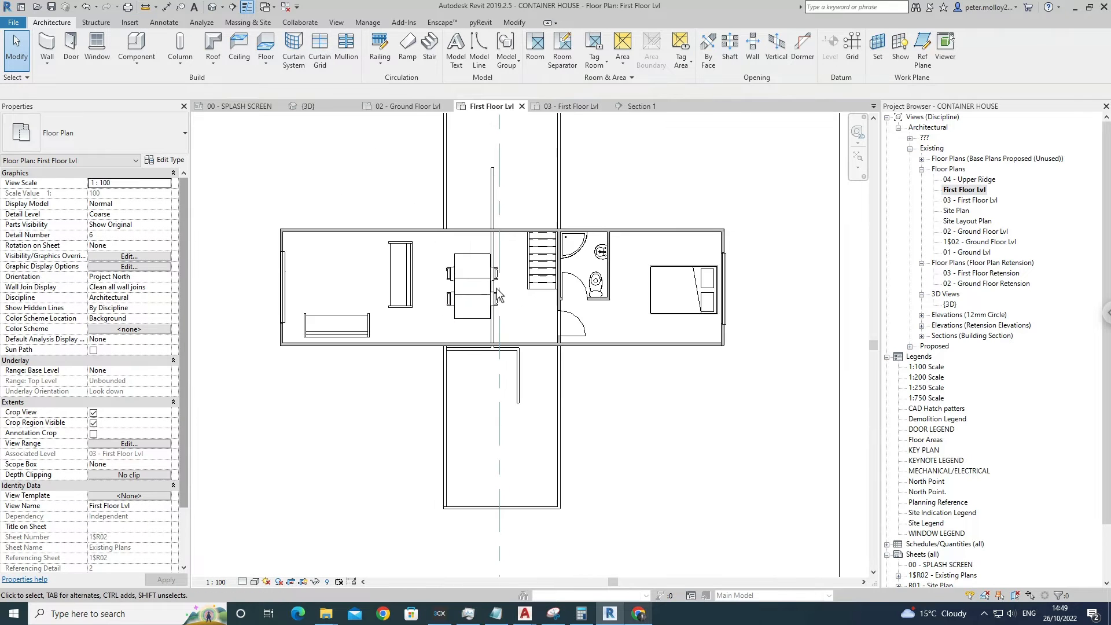
click(499, 213)
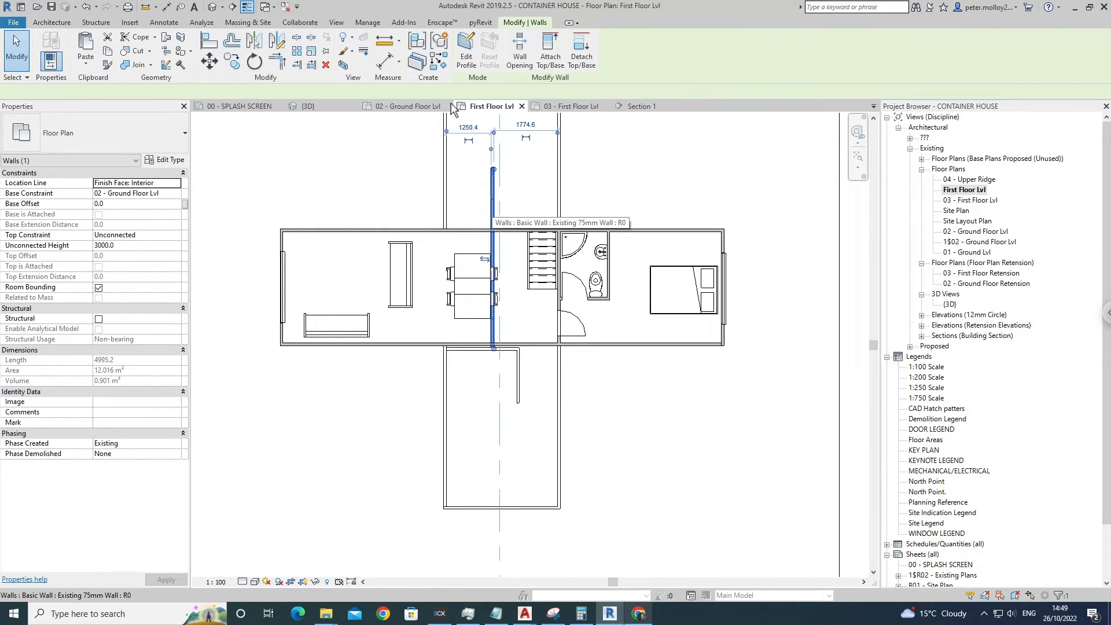
click(550, 52)
click(456, 169)
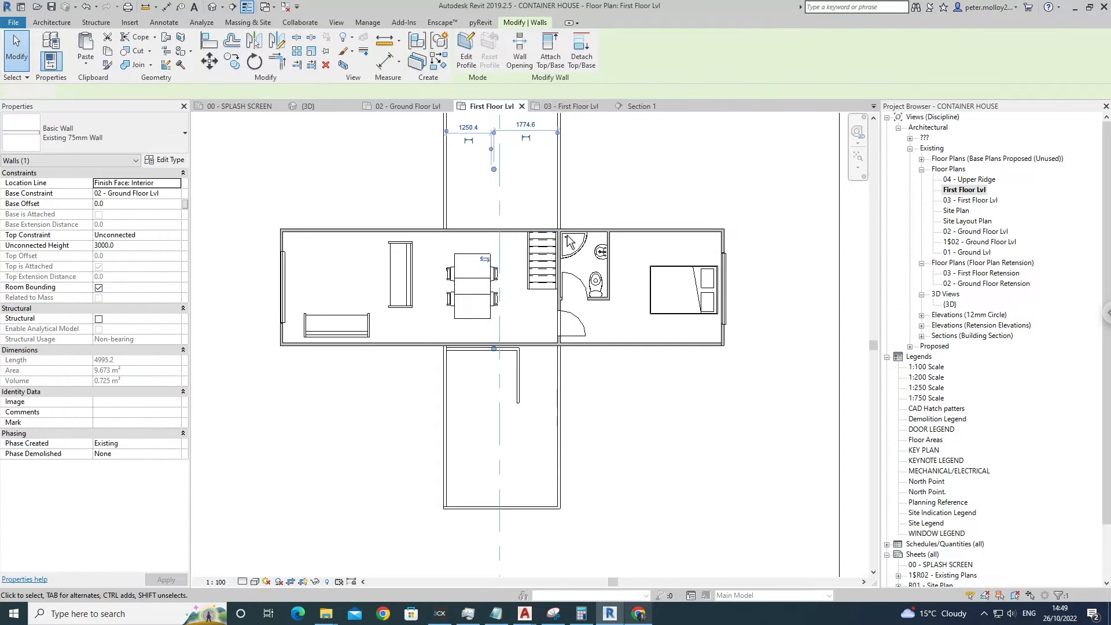
key(Escape)
Add a text note reading BR 2 over the bed in the first floor bedroom.
middle_drag(590, 119, 470, 116)
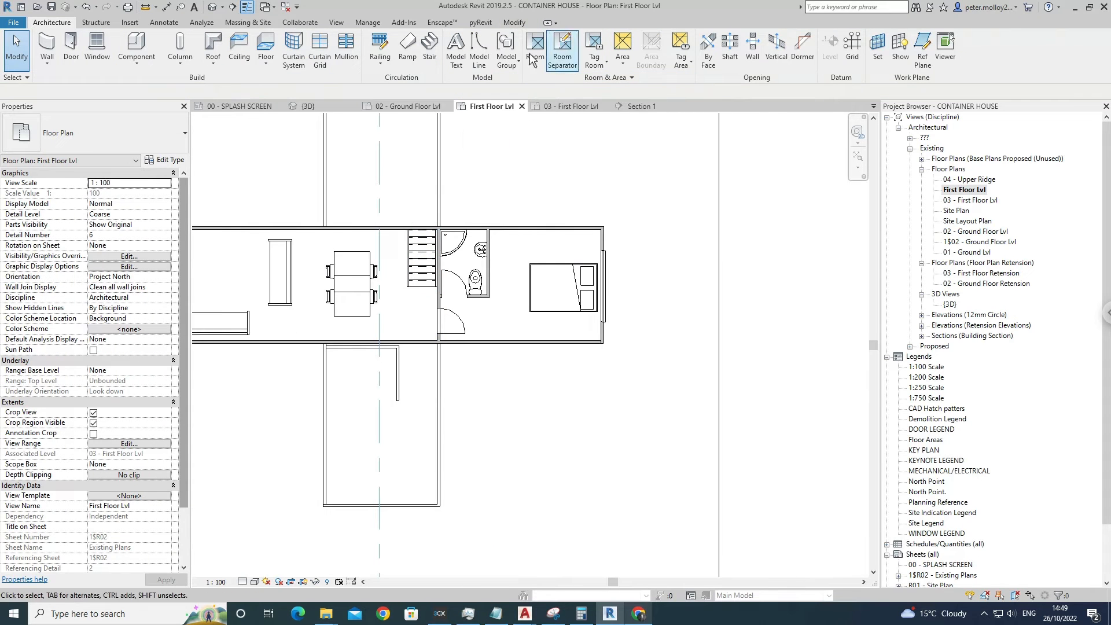
click(194, 6)
scroll(591, 269, up, 2)
click(528, 298)
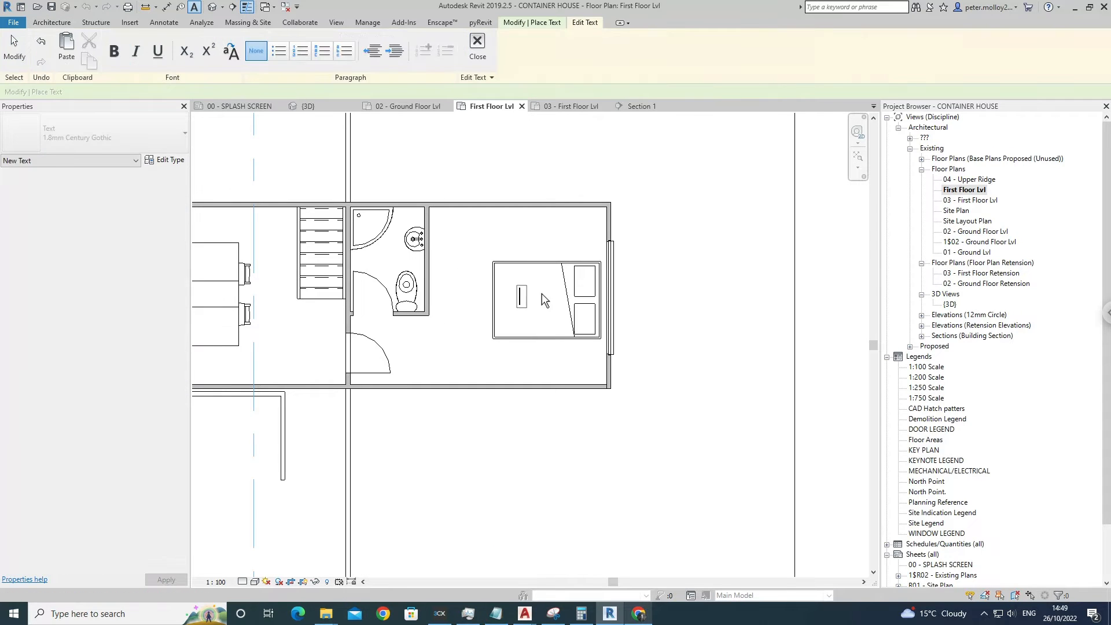
text(BR 2)
click(485, 207)
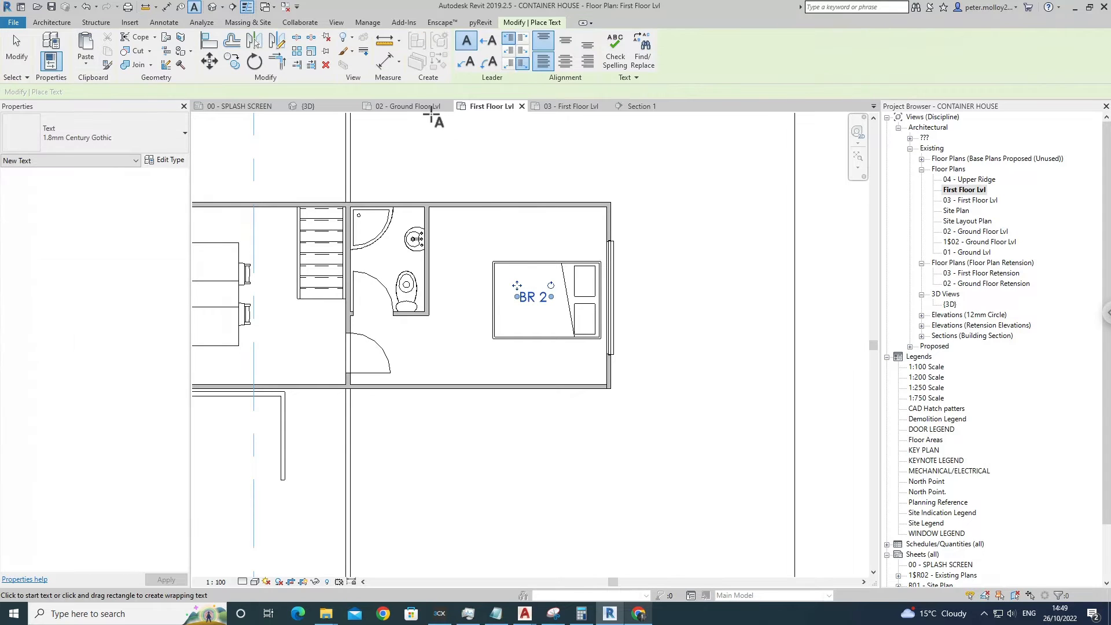
Add a text note reading WC in the first floor bathroom and shift it clear of the toilet.
click(431, 263)
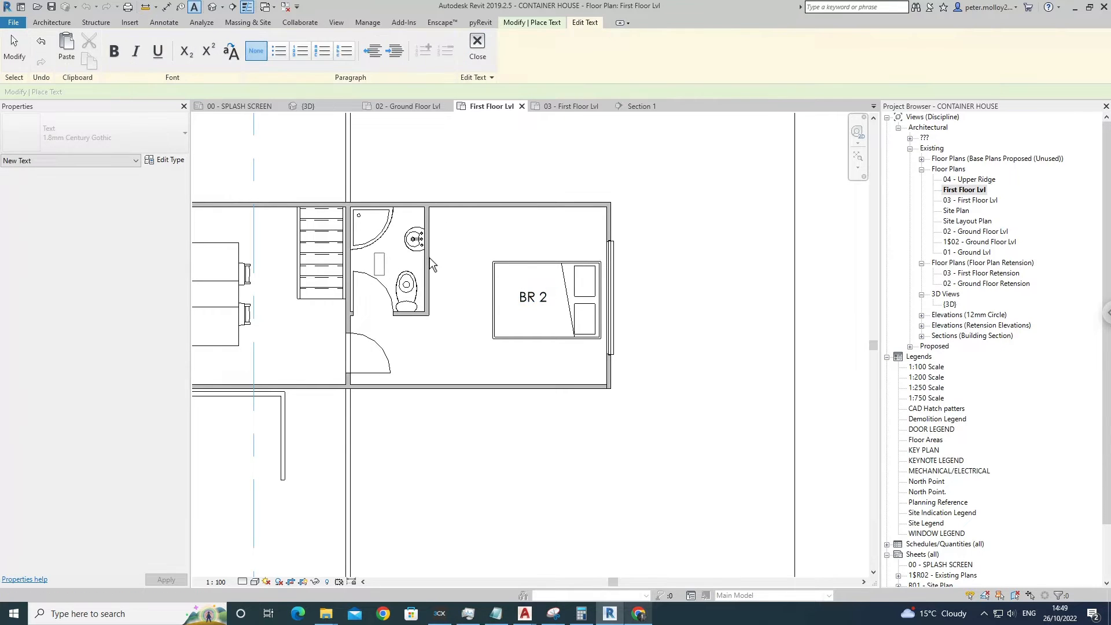
click(493, 243)
key(Escape)
key(Escape)
scroll(383, 260, up, 2)
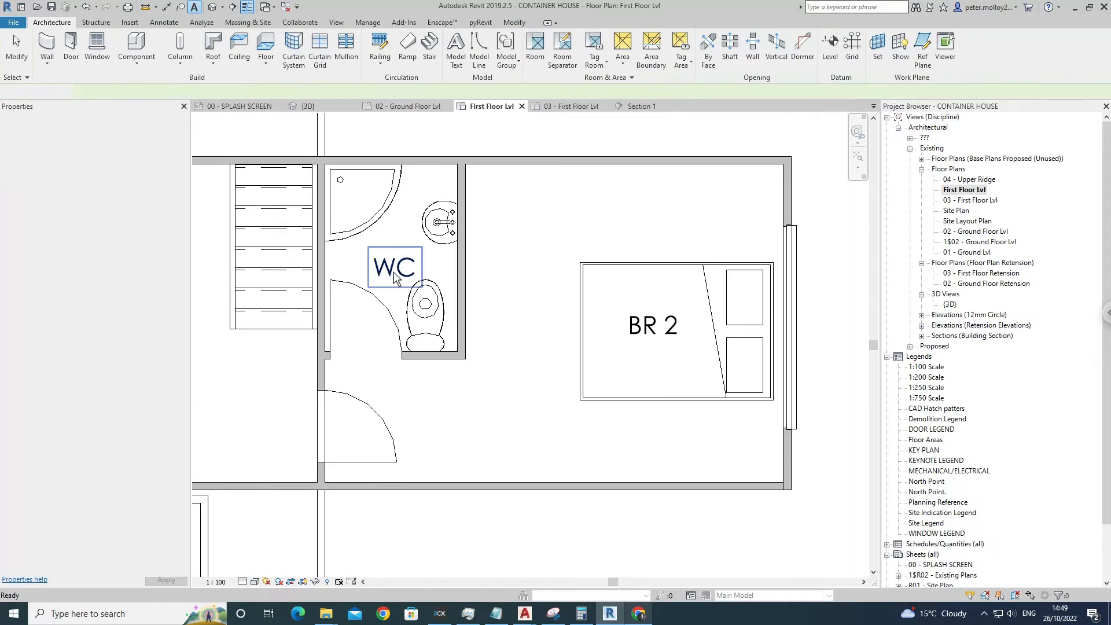
drag(389, 270, 379, 257)
key(Escape)
scroll(728, 260, down, 3)
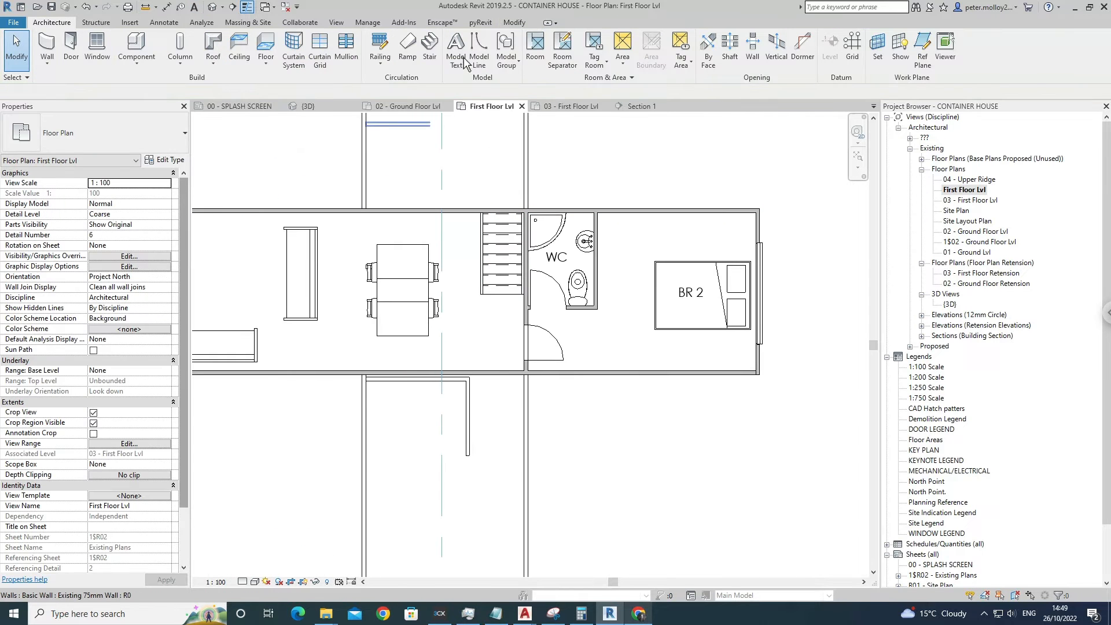
Add a text note reading DINING just above the dining table on the first floor plan.
click(164, 22)
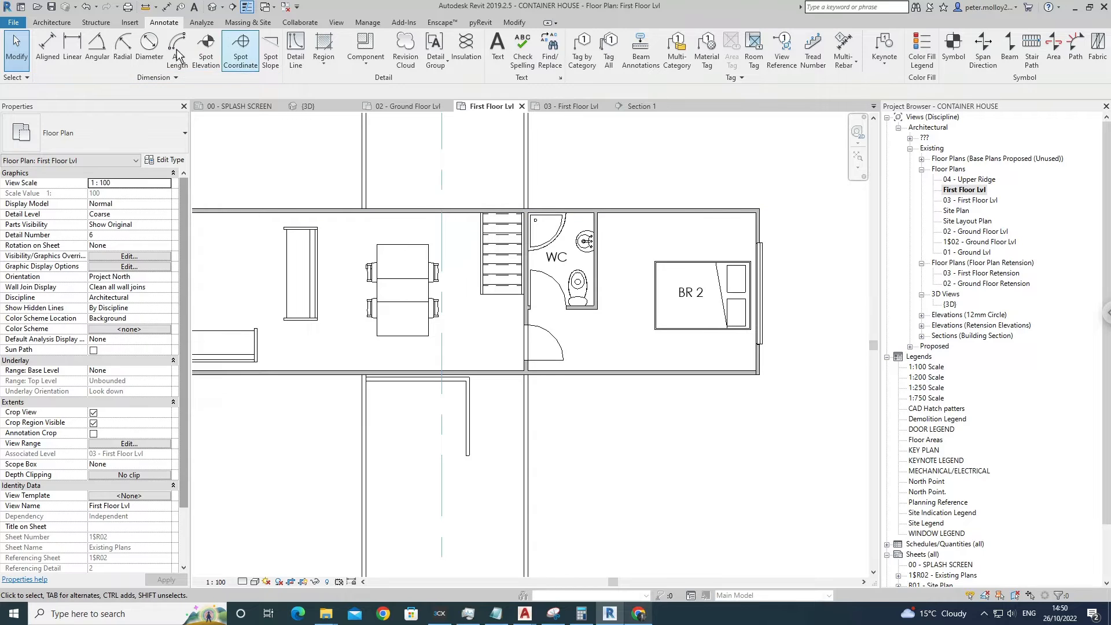
click(381, 227)
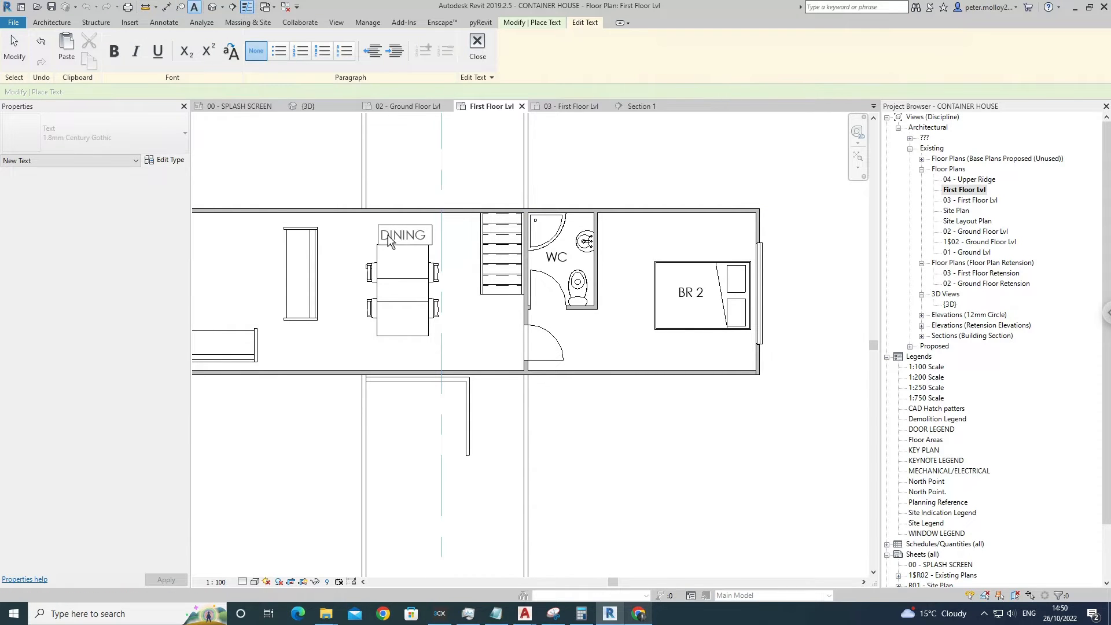
click(404, 290)
scroll(401, 237, up, 5)
key(Escape)
Move the DINING note down onto the upper part of the dining table, discarding any text edits.
double_click(411, 243)
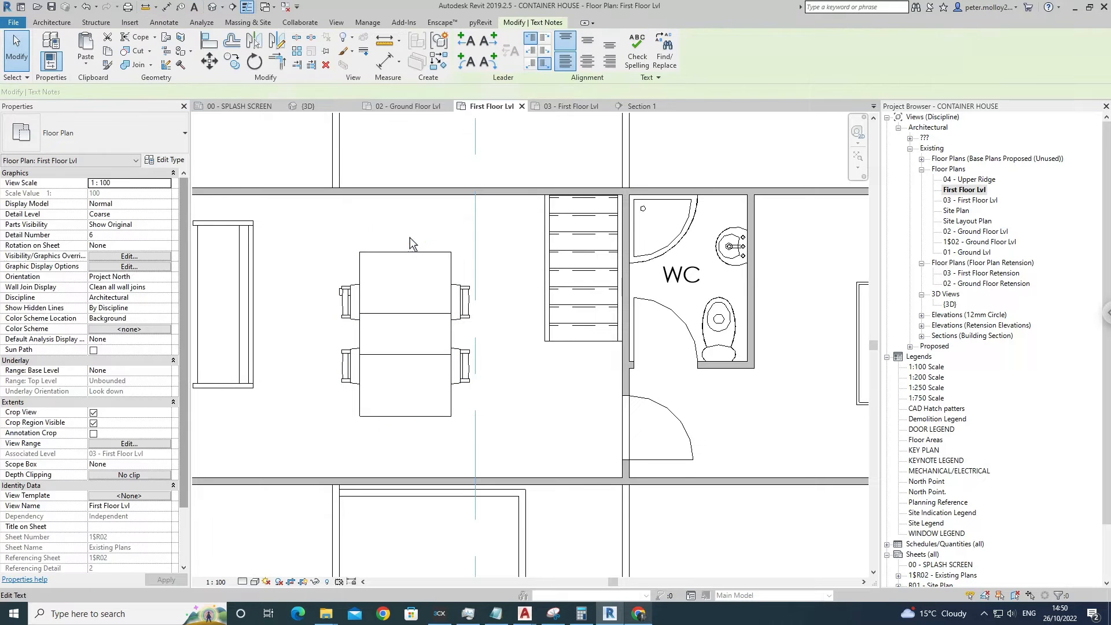
key(Escape)
click(579, 308)
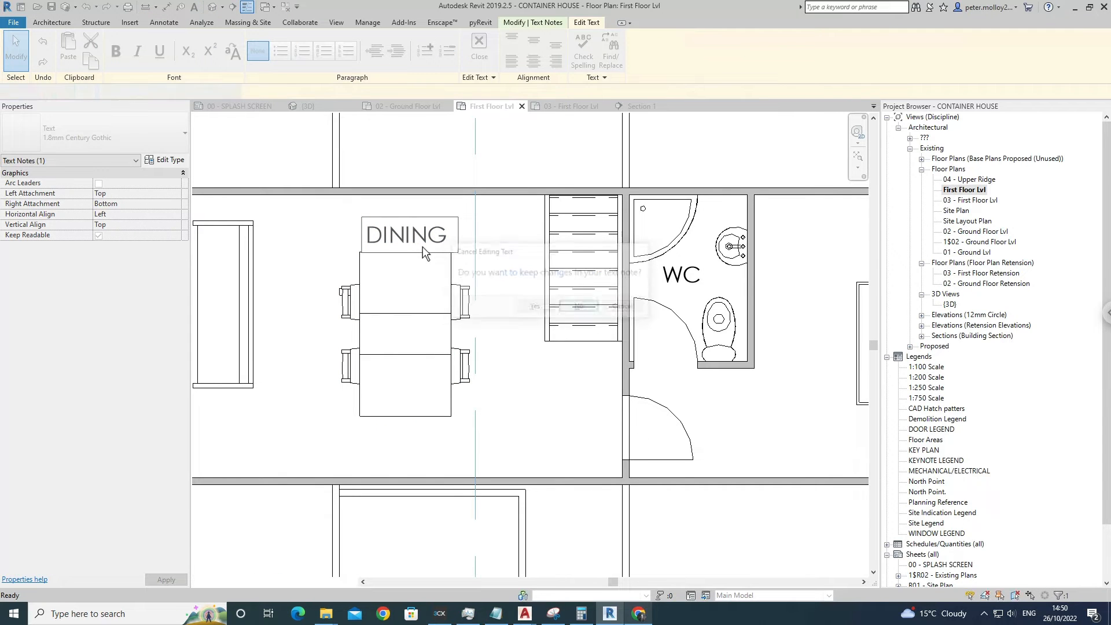
drag(409, 243, 403, 292)
click(338, 323)
scroll(484, 311, down, 4)
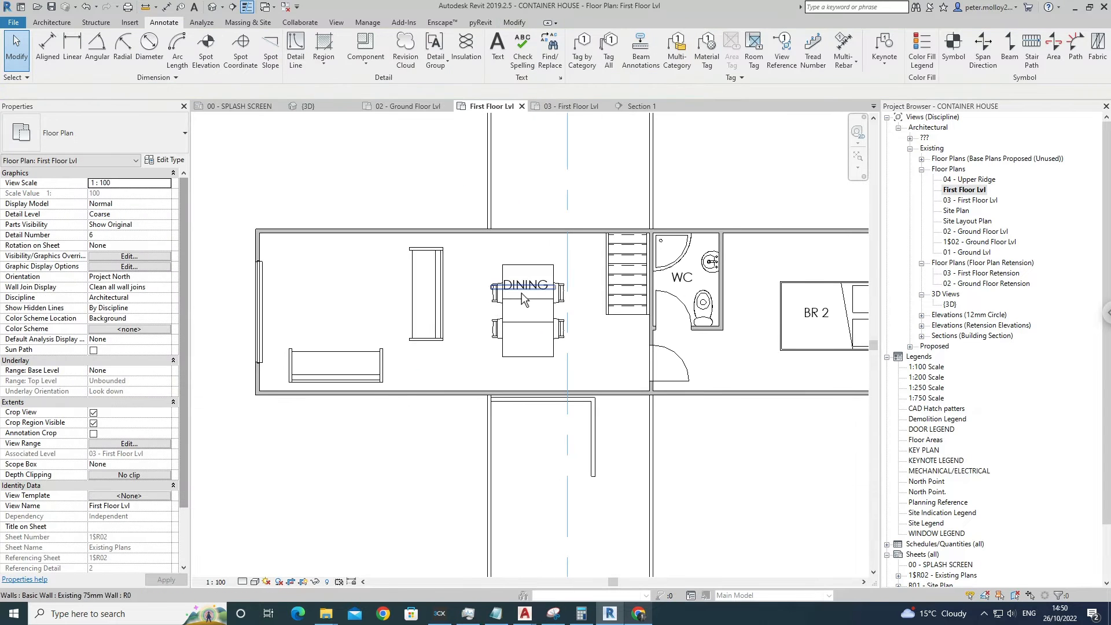
Copy the DINING note into the living area between the window and the two sofas.
click(528, 298)
click(242, 69)
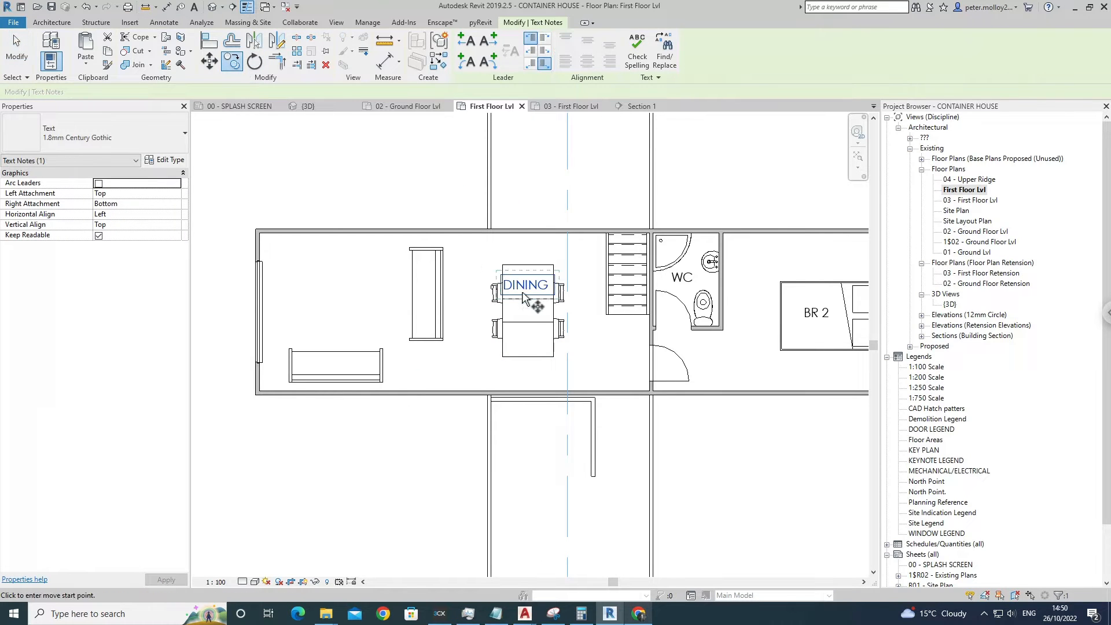
click(514, 286)
click(320, 295)
key(Escape)
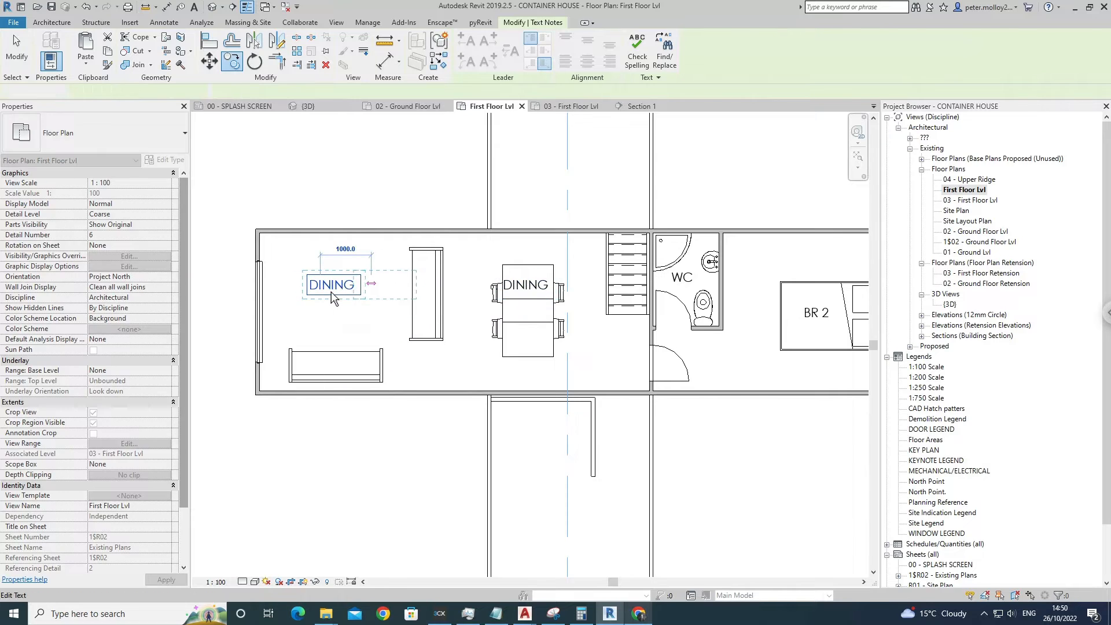
Change the text of the copied note in the living area to SITTING.
scroll(335, 290, up, 3)
double_click(335, 291)
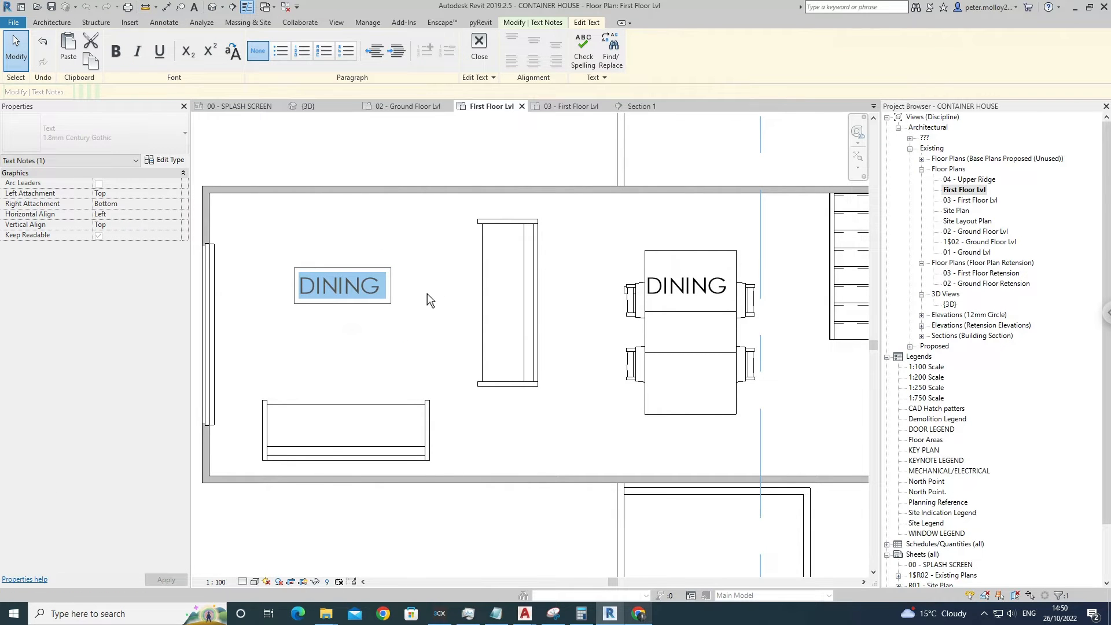
key(BackSpace)
text(SITTI)
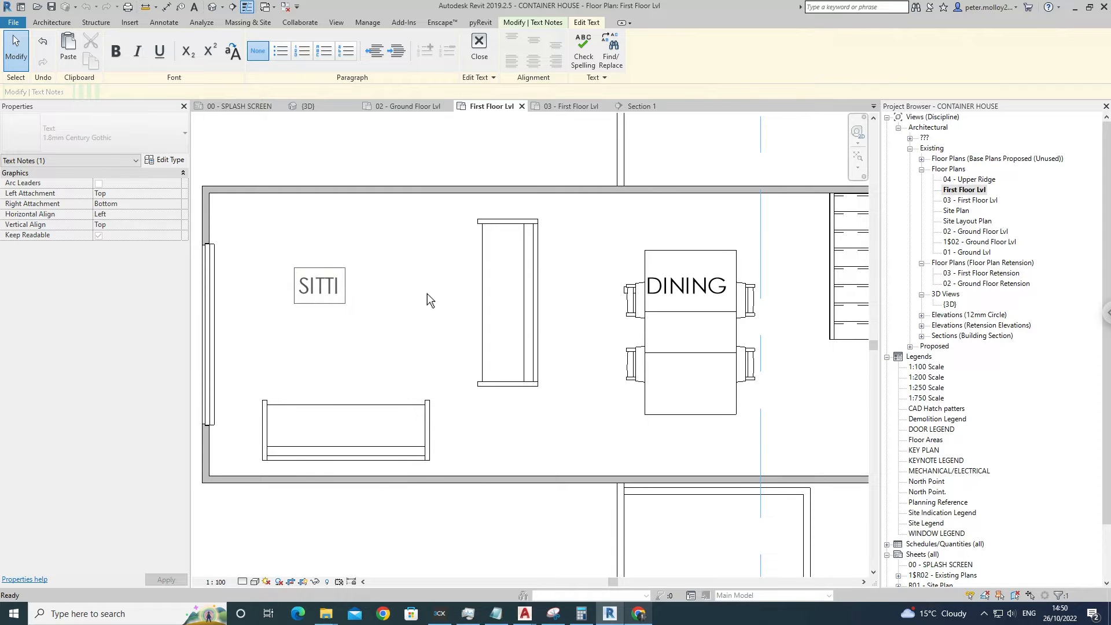
text(NG)
click(429, 293)
scroll(494, 312, down, 2)
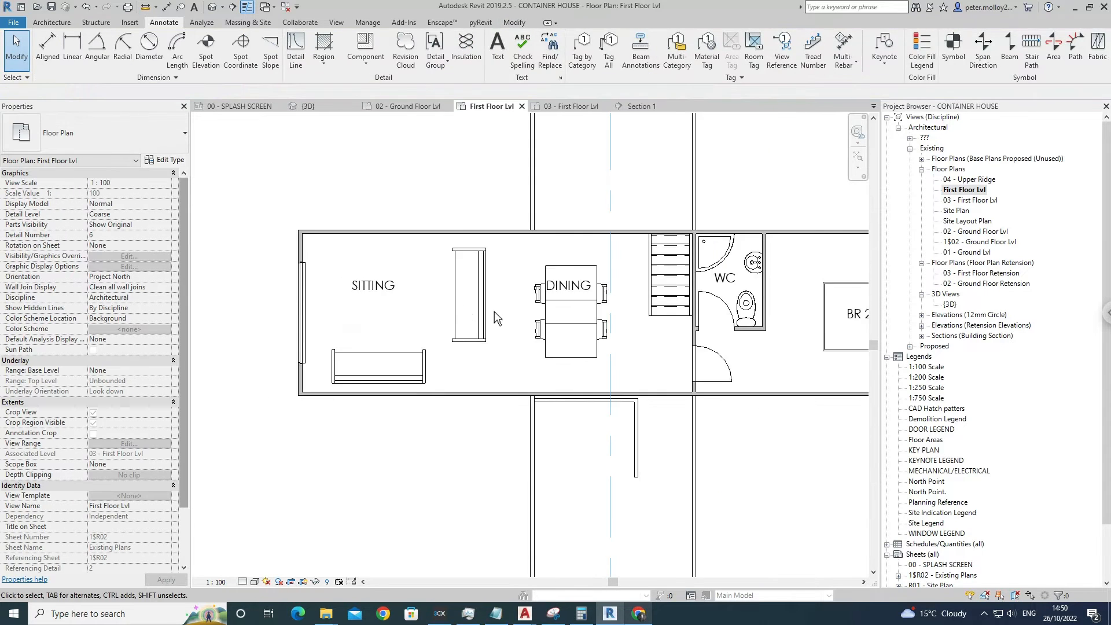
Try to attach the tops of the two 75 mm partitions south of the dining area to the lower container.
scroll(494, 312, down, 2)
scroll(452, 363, up, 3)
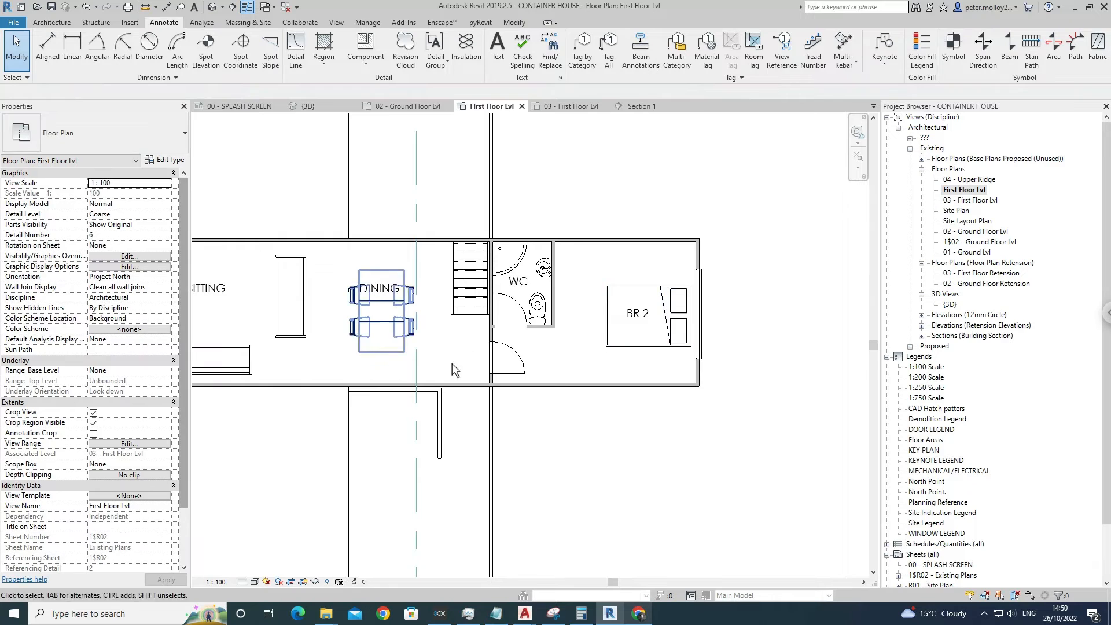
scroll(513, 356, down, 3)
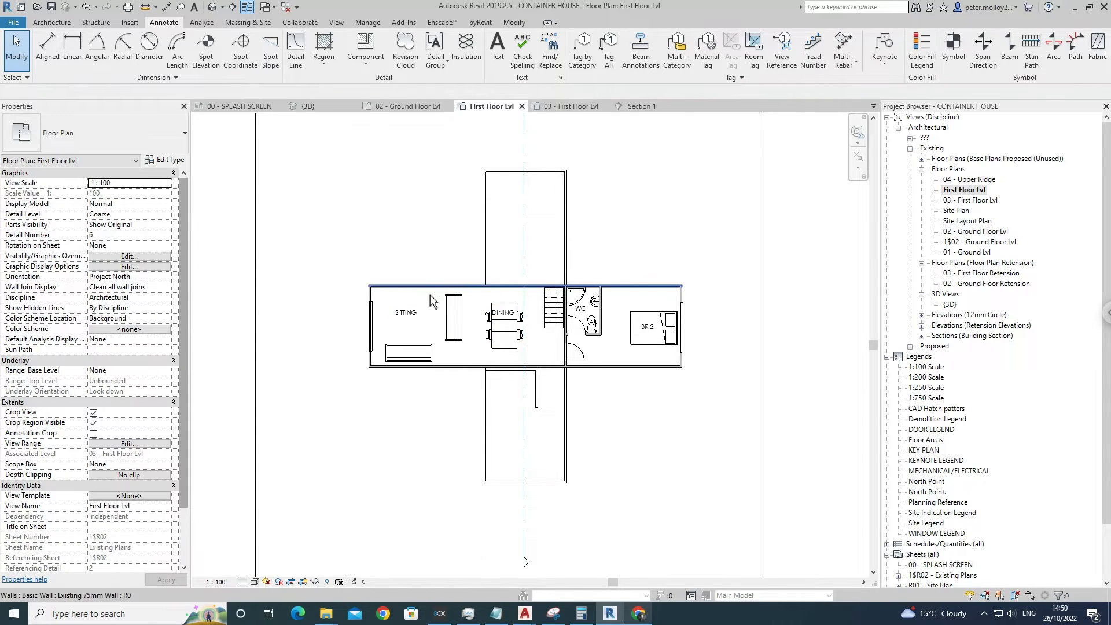
middle_drag(429, 294, 353, 287)
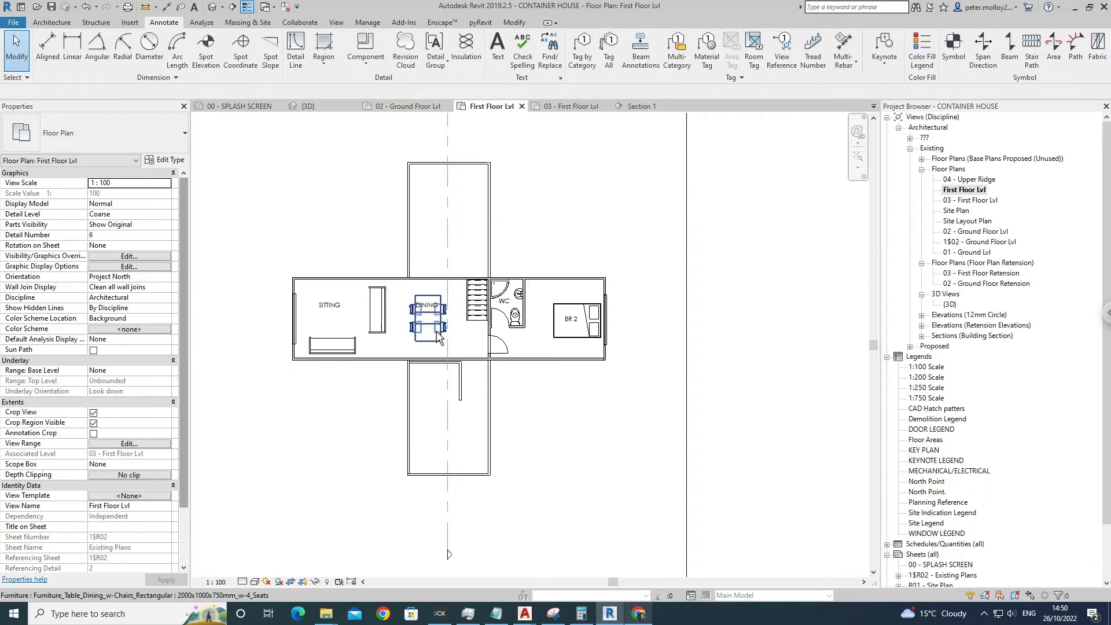
scroll(455, 376, up, 2)
click(460, 377)
click(450, 366)
scroll(450, 364, up, 3)
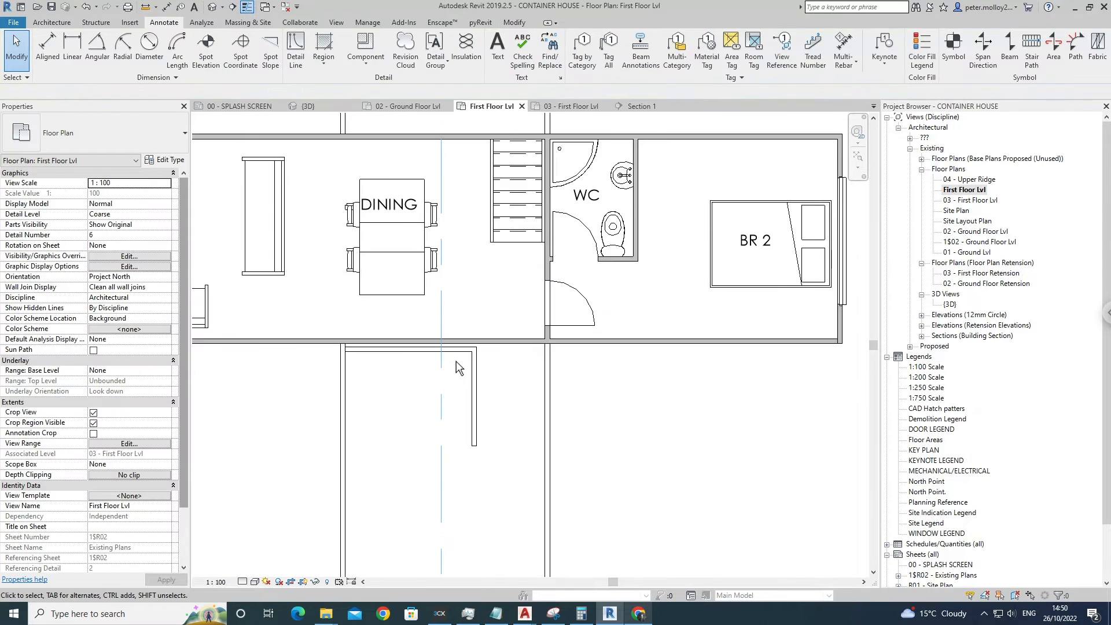
click(453, 349)
ctrl+click(483, 382)
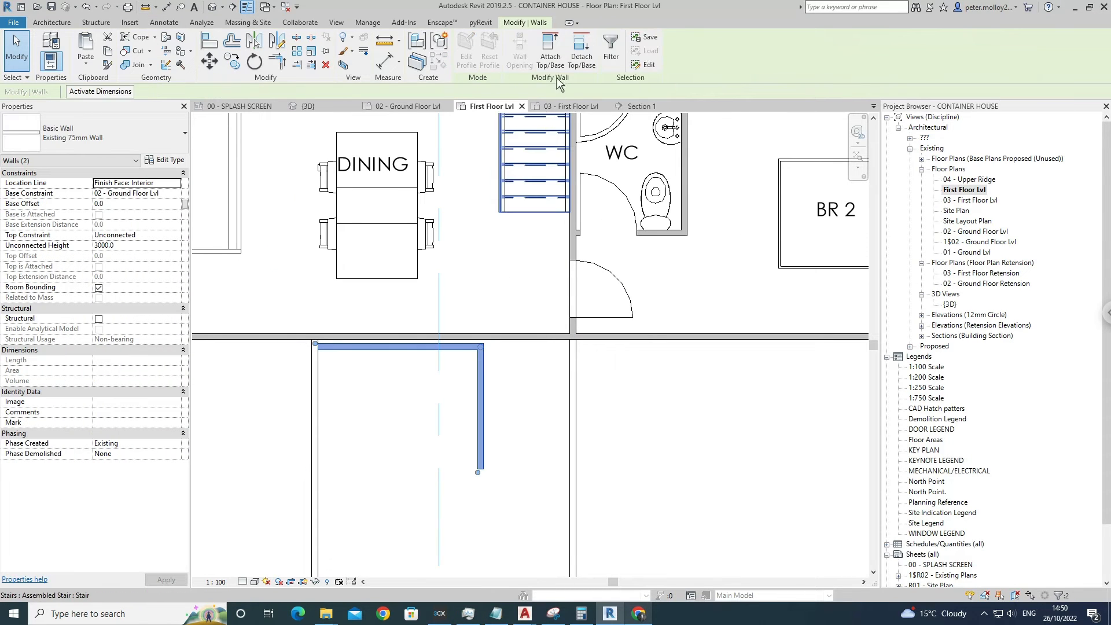
click(552, 57)
click(581, 444)
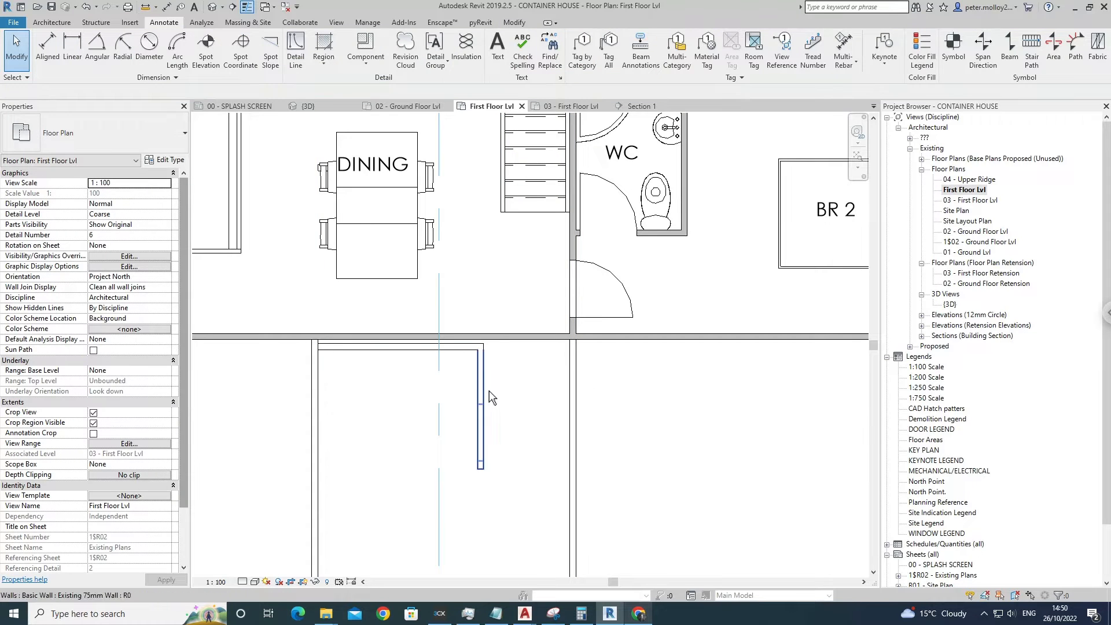
Reselect both 75 mm partitions south of the dining area and attach their tops to the lower container's structure.
click(481, 405)
ctrl+click(457, 347)
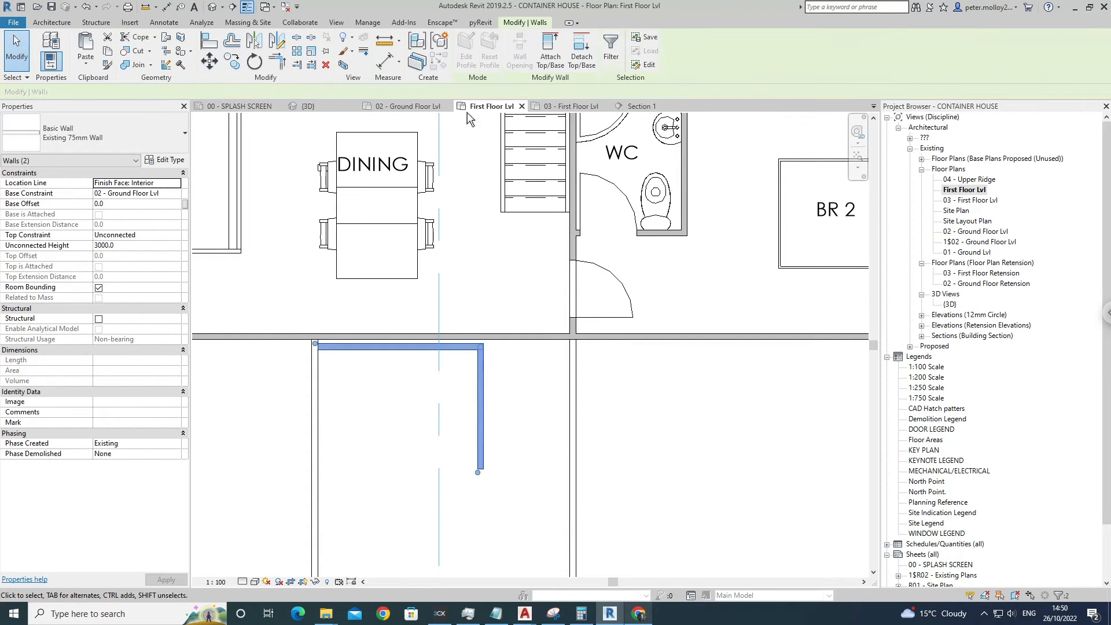
click(549, 67)
click(574, 373)
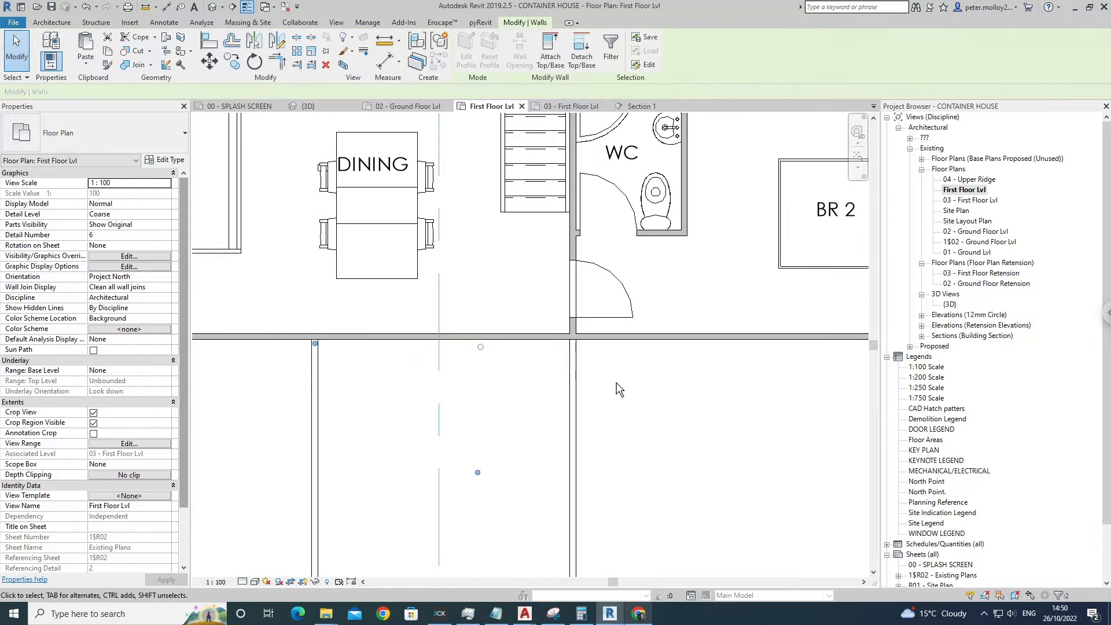
scroll(617, 383, down, 5)
scroll(620, 362, up, 3)
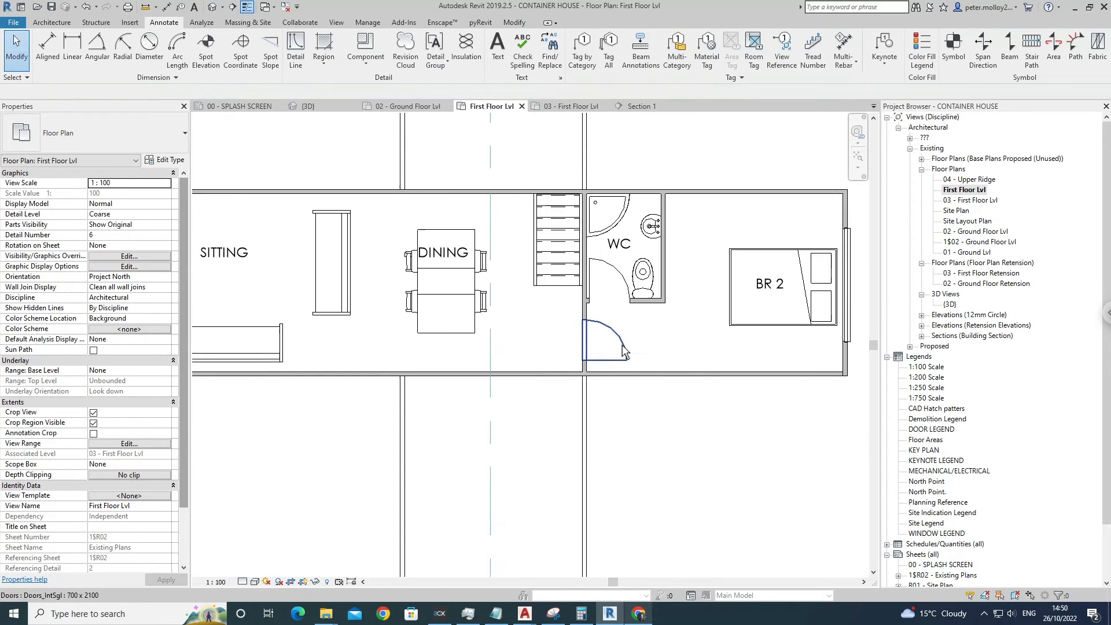
Set the sill height of both first floor internal doors, to the WC and to BR 2, to 75.
click(626, 346)
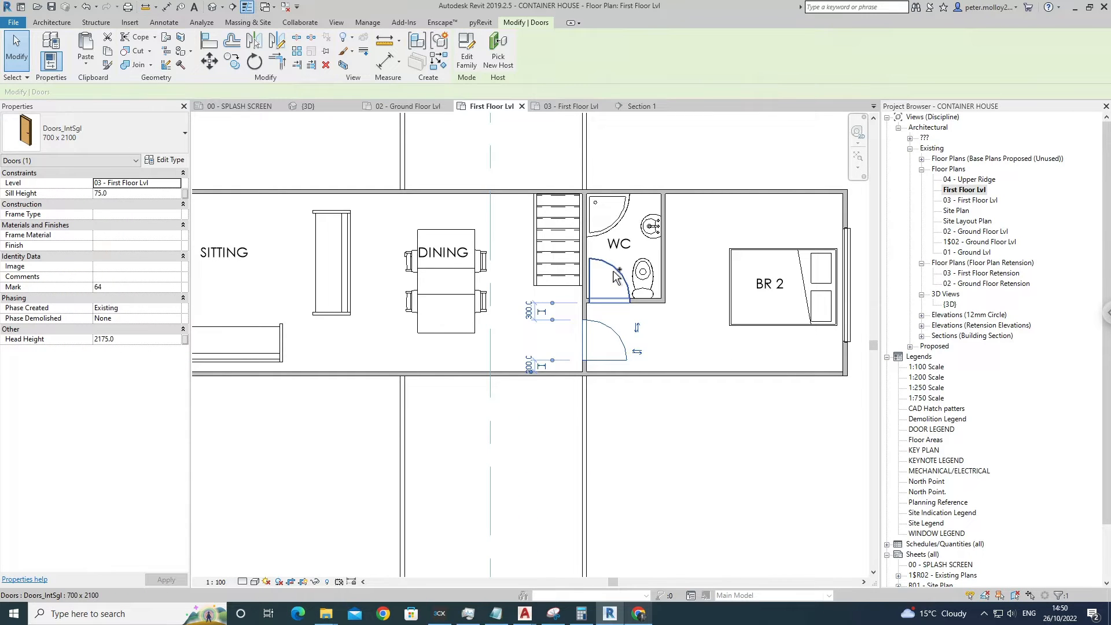
ctrl+click(615, 277)
scroll(615, 277, down, 3)
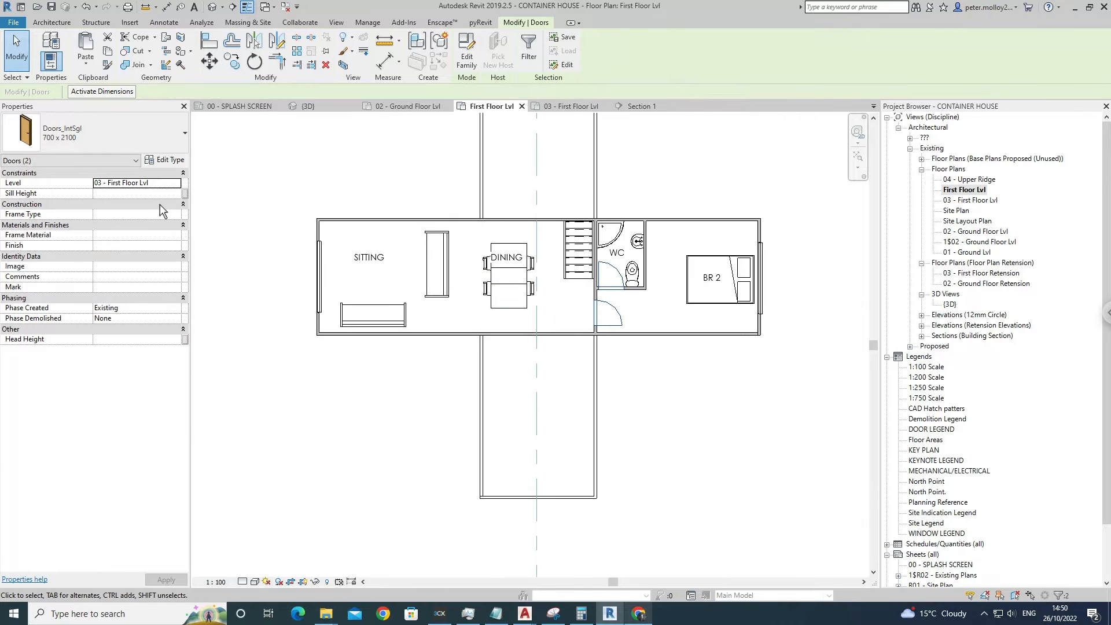
click(649, 353)
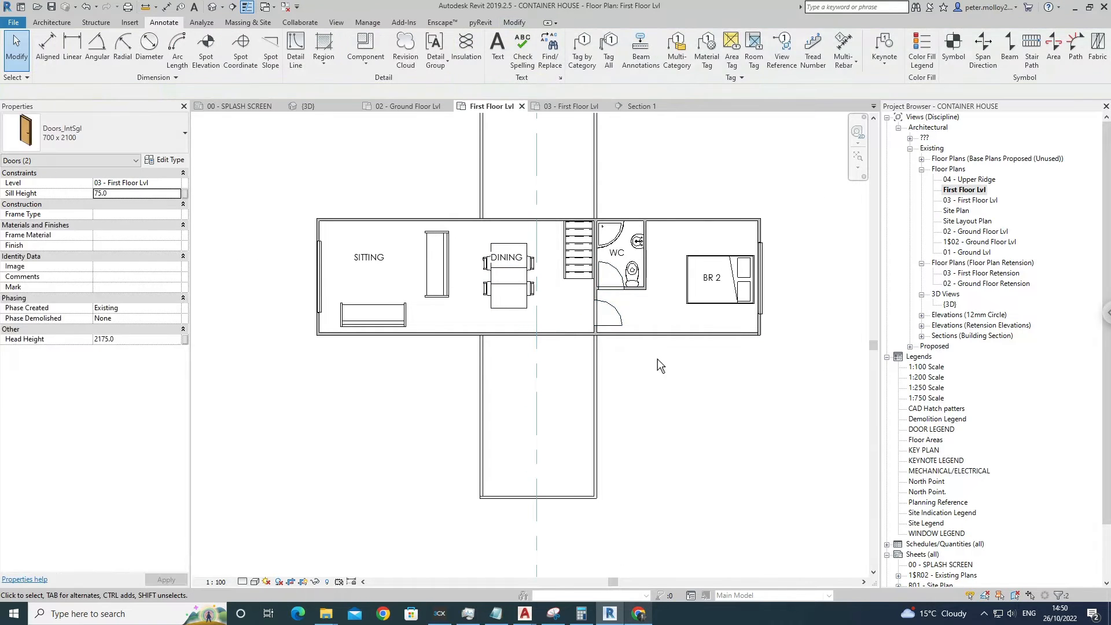
Open the 02 - Ground Floor Lvl plan and set the sill height of all its 700 x 2100 internal doors to 0.
double_click(977, 231)
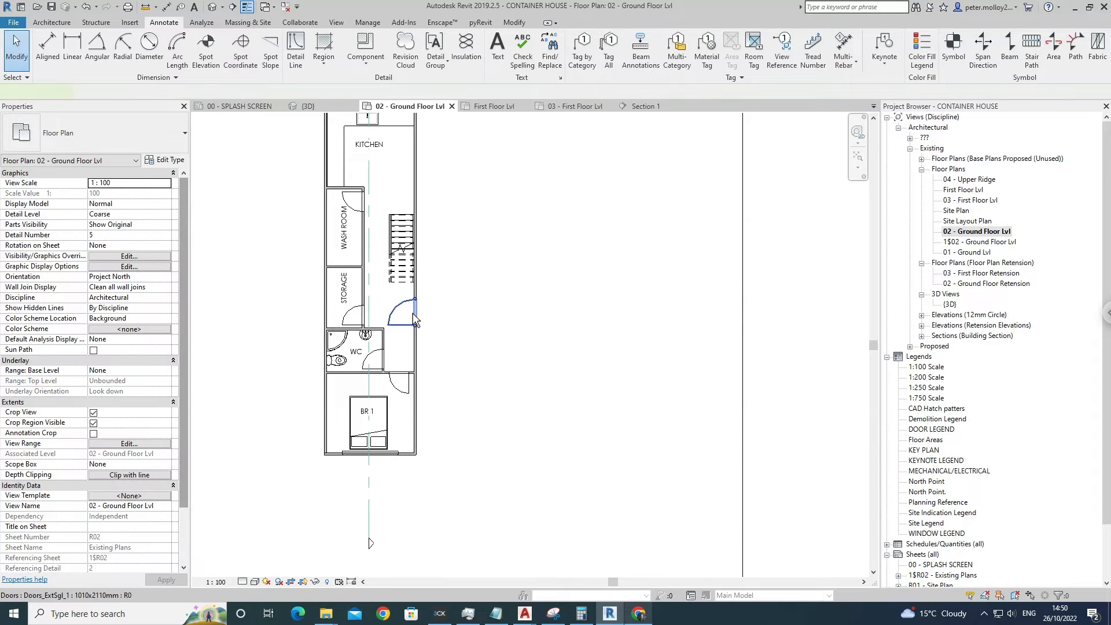
click(412, 313)
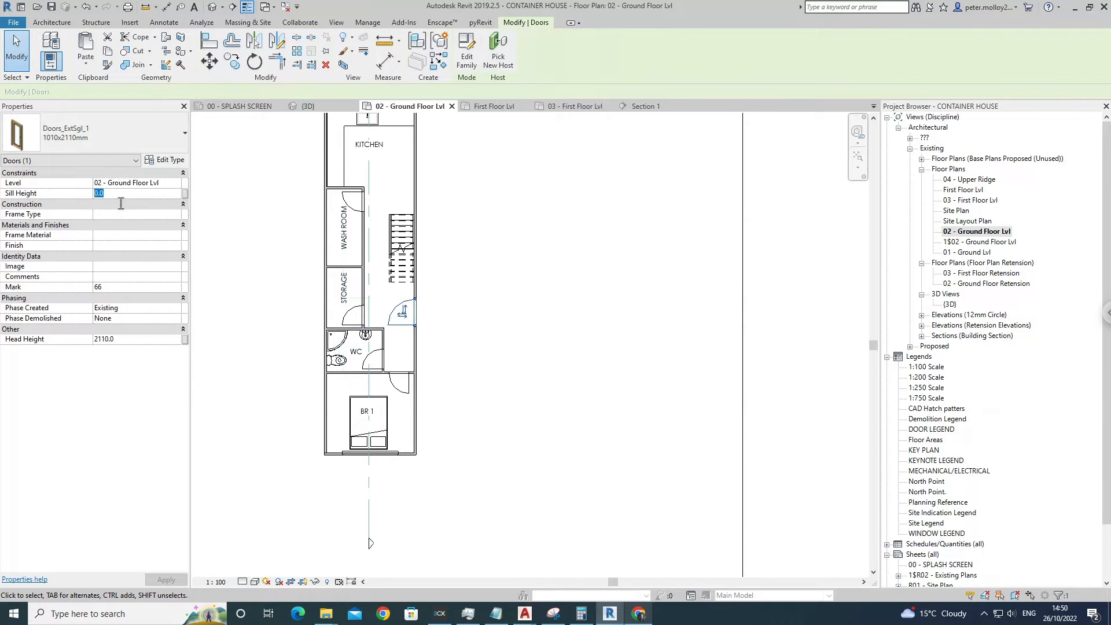
right_click(392, 380)
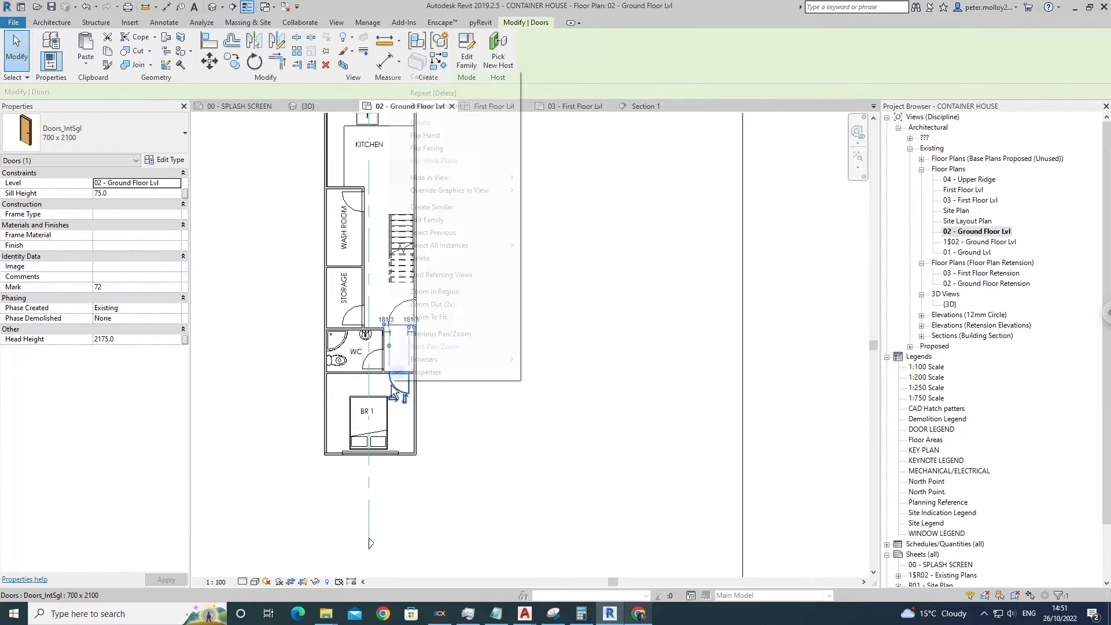
click(407, 414)
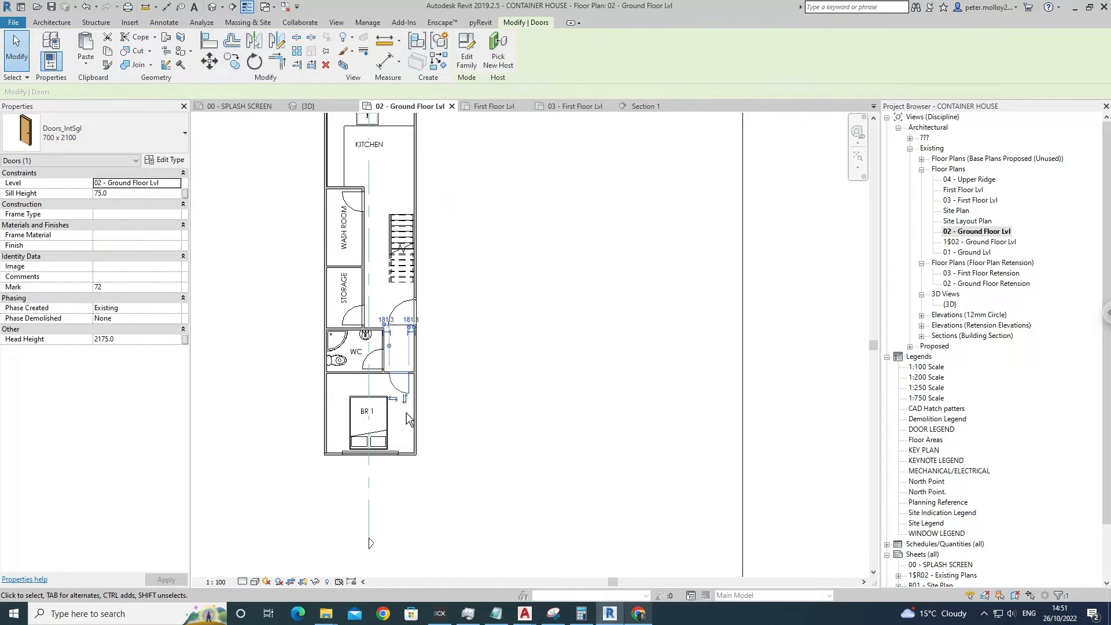
scroll(396, 387, up, 4)
right_click(396, 387)
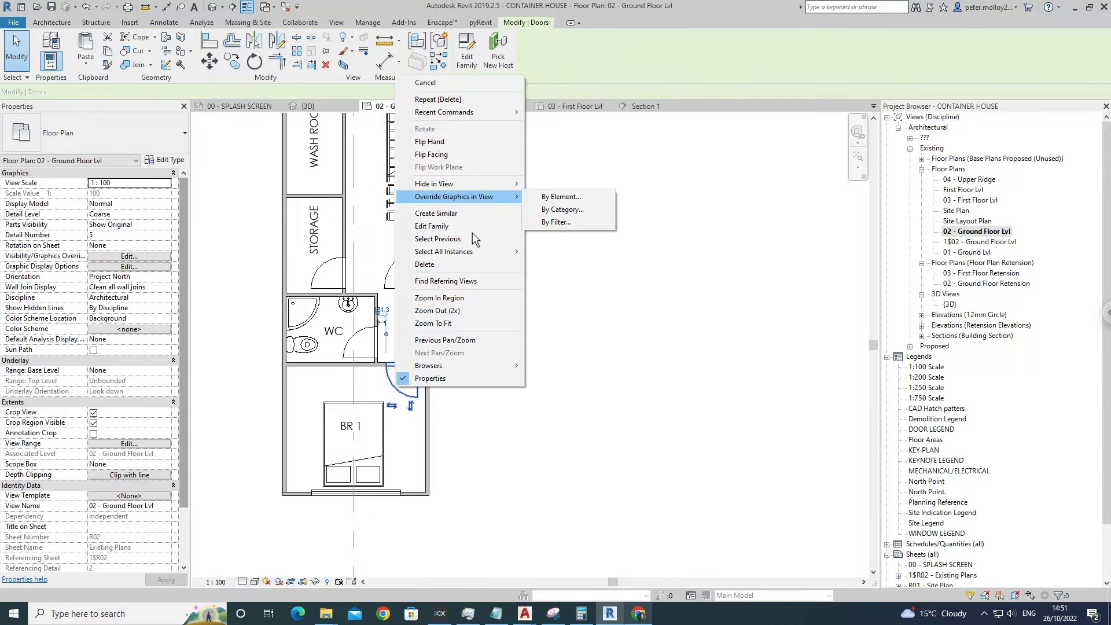
click(564, 251)
scroll(449, 264, down, 2)
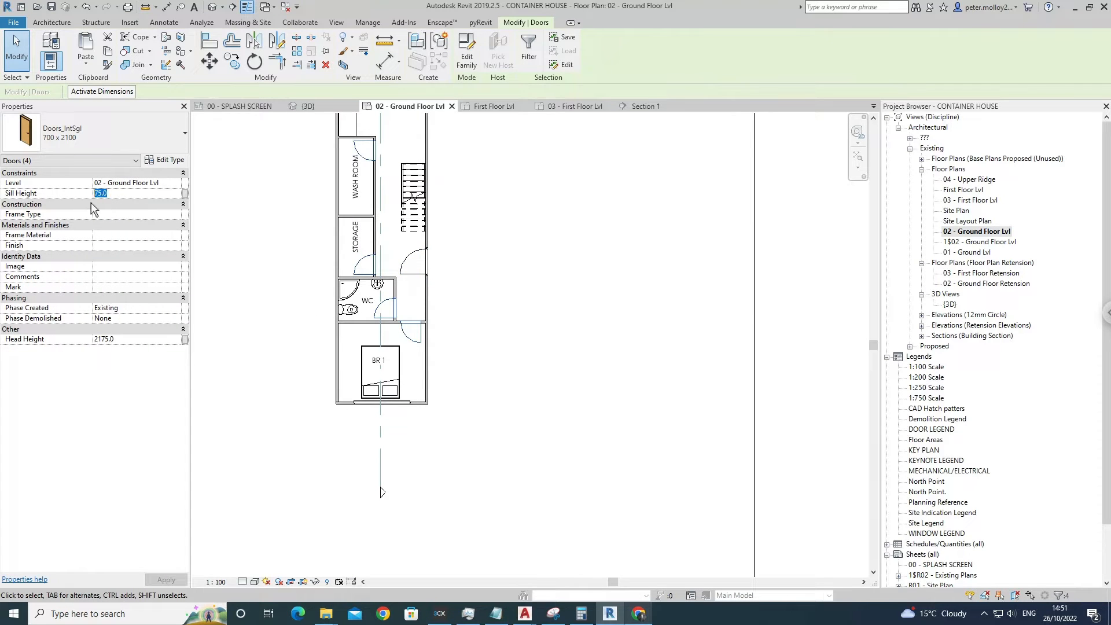
text(0)
click(586, 291)
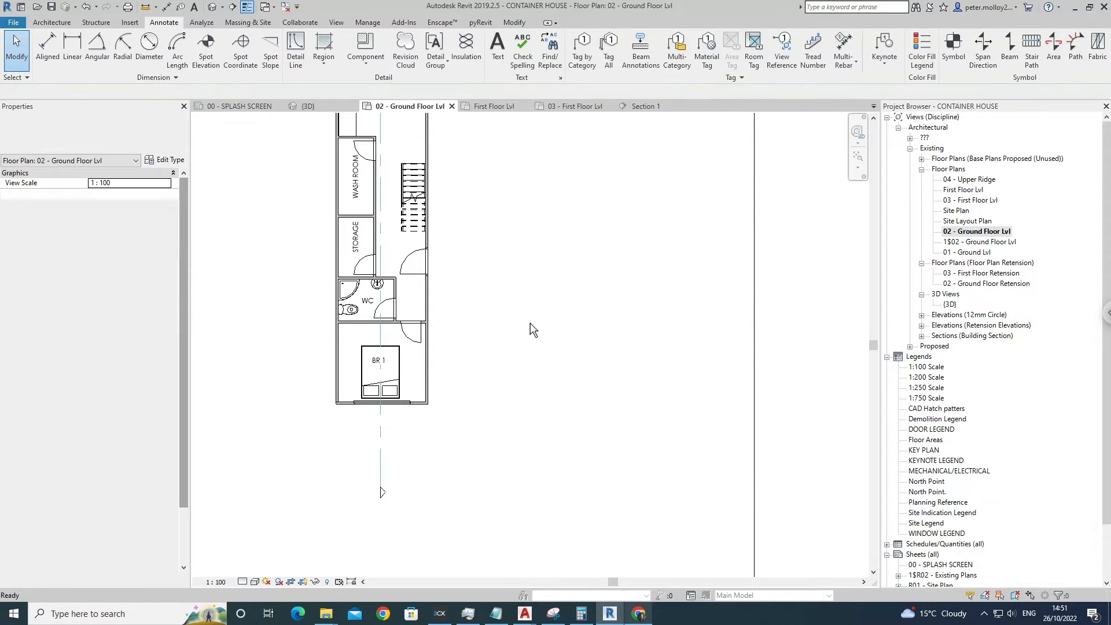
In the 3D view, place a Schueco_AWS-90-BS-SI+_Family-01 window about 980 mm from the bedroom-end corner of the lower container's entrance wall and select it.
middle_drag(497, 351, 496, 433)
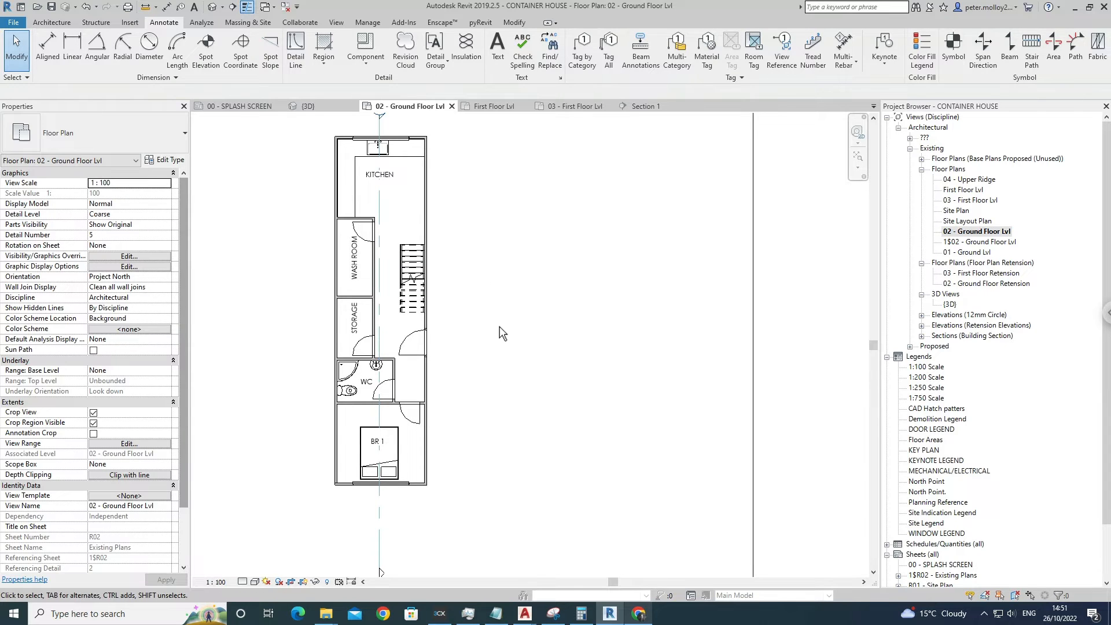
middle_drag(503, 323, 497, 353)
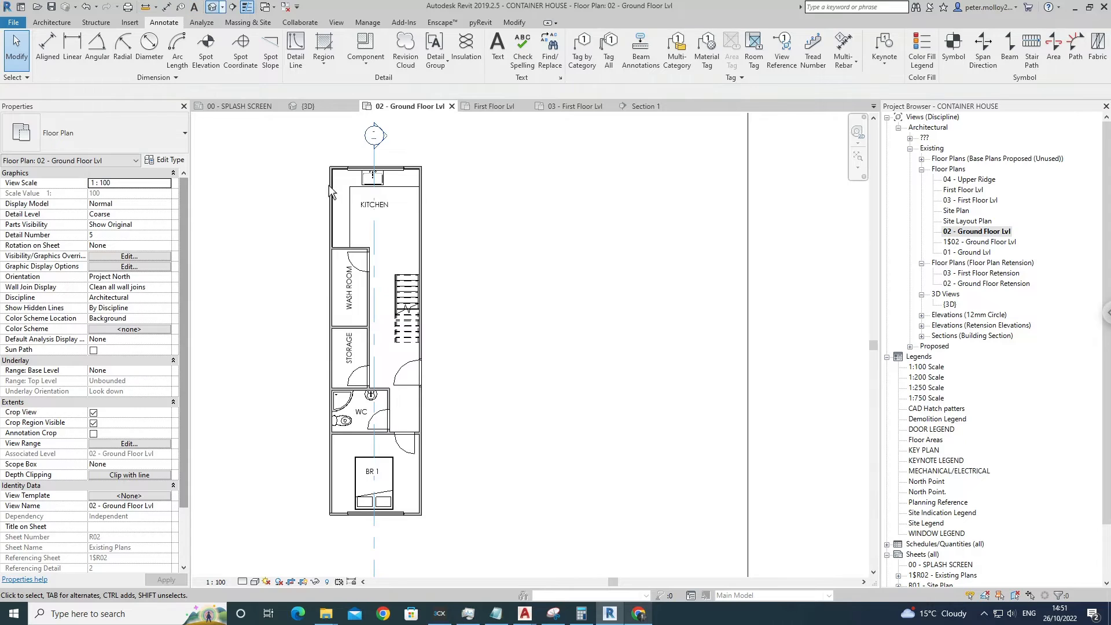
shift+middle_drag(503, 415, 531, 426)
scroll(575, 425, up, 1)
scroll(575, 425, down, 1)
scroll(516, 422, up, 5)
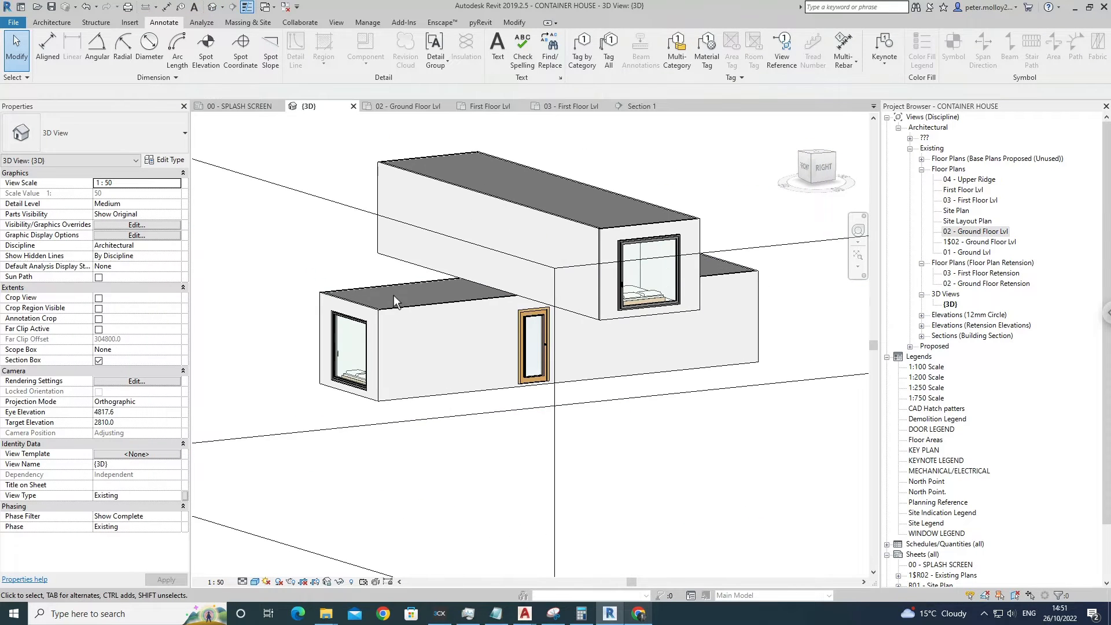
click(57, 23)
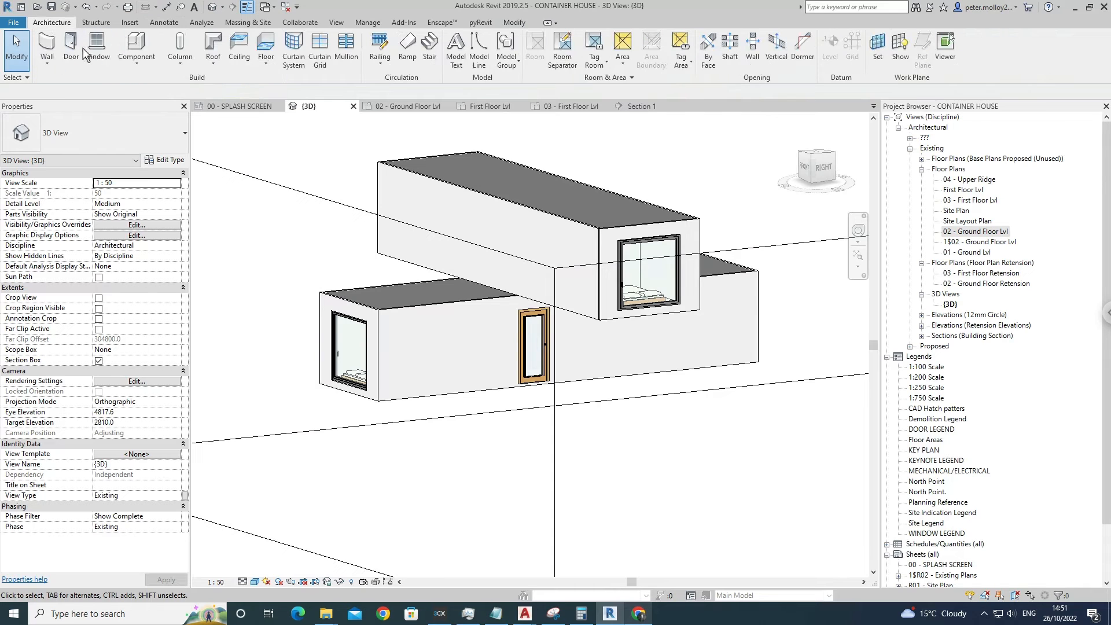
click(99, 50)
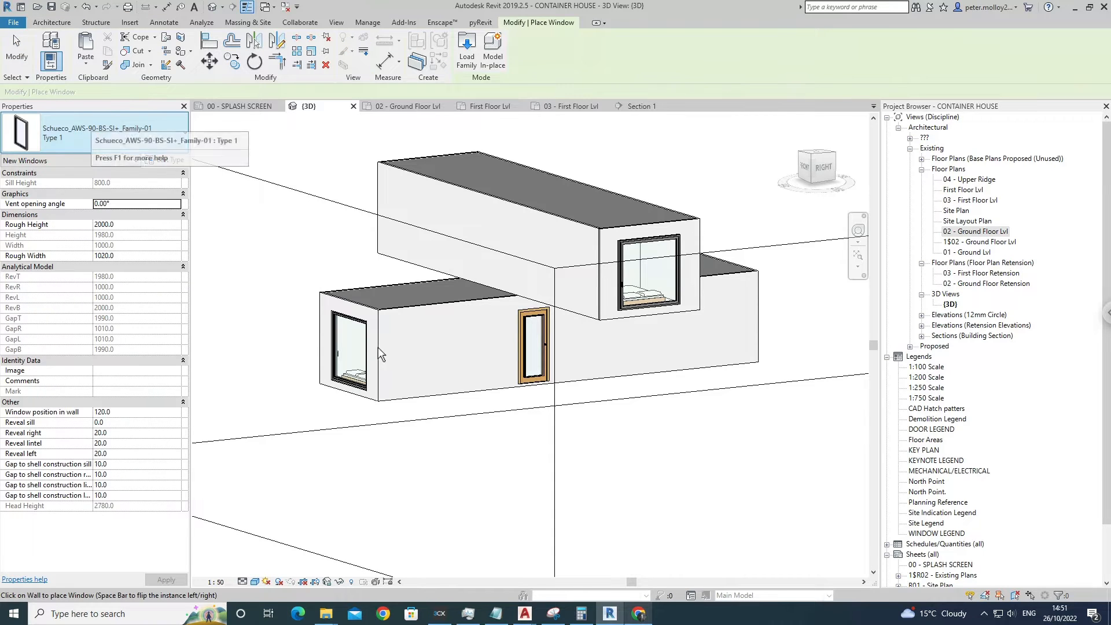
click(435, 363)
key(Escape)
key(Escape)
click(447, 358)
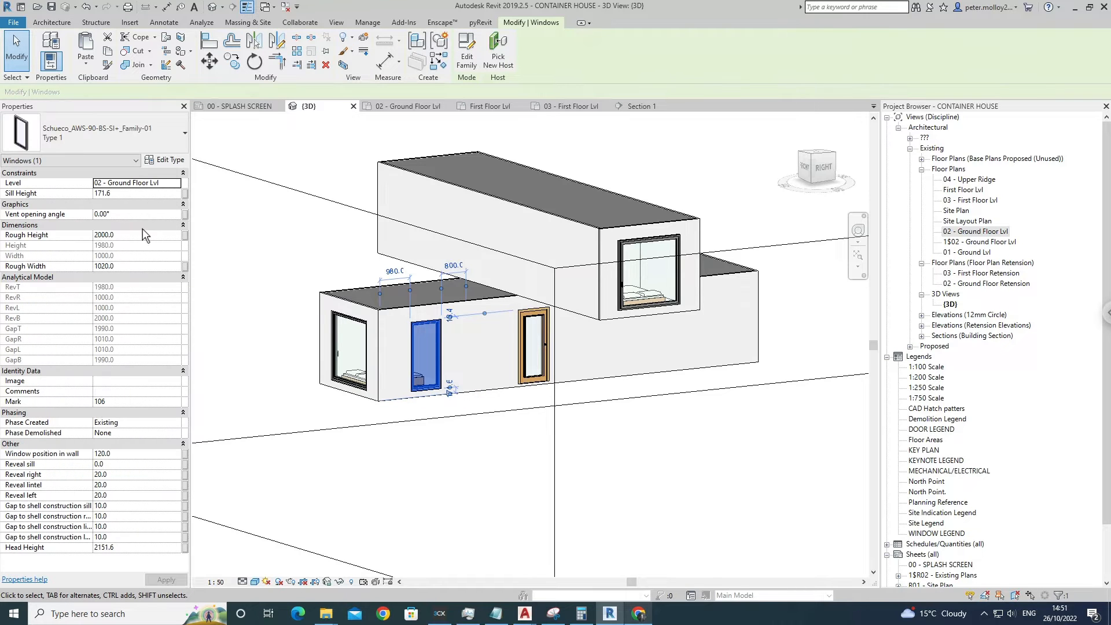
Set the new entrance-wall window's sill height to 200 and its rough width to 600.
click(133, 198)
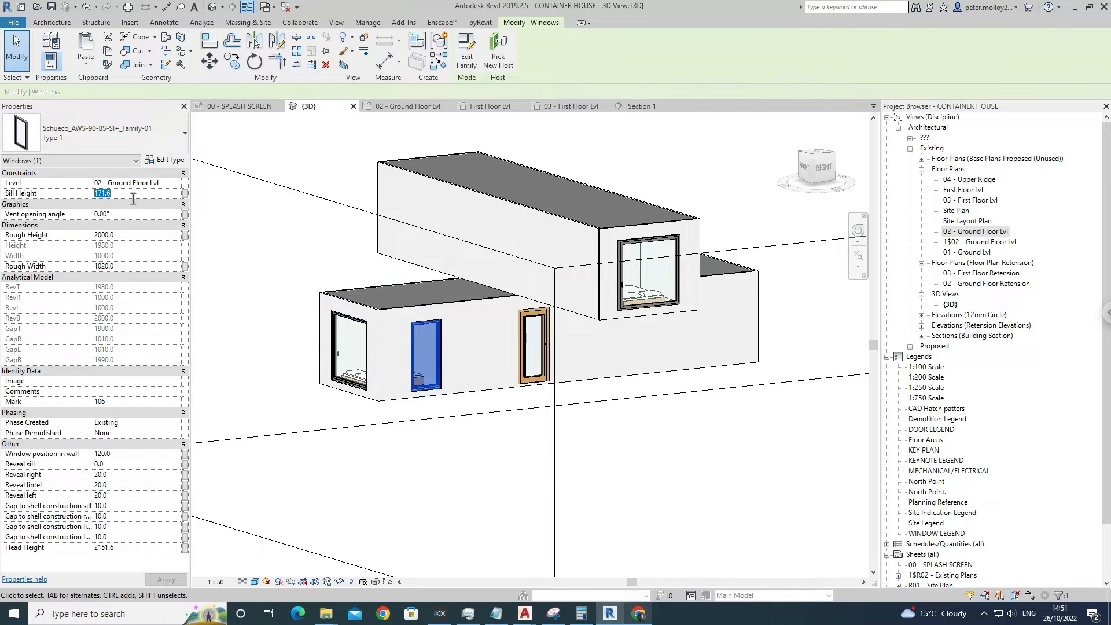
text(200)
key(Return)
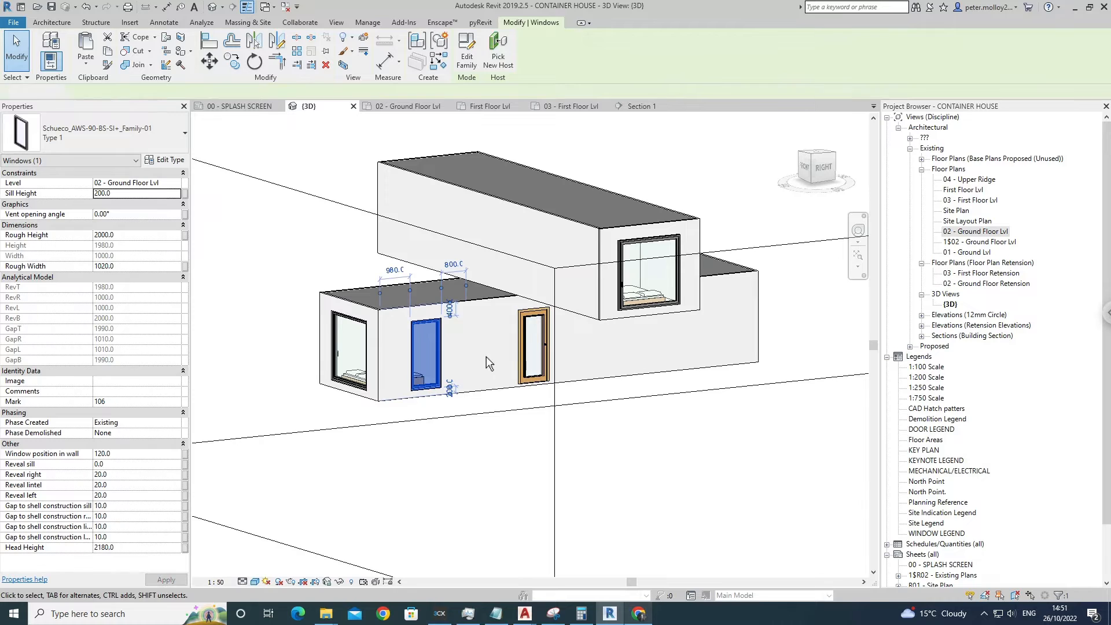
click(489, 362)
click(429, 330)
click(141, 272)
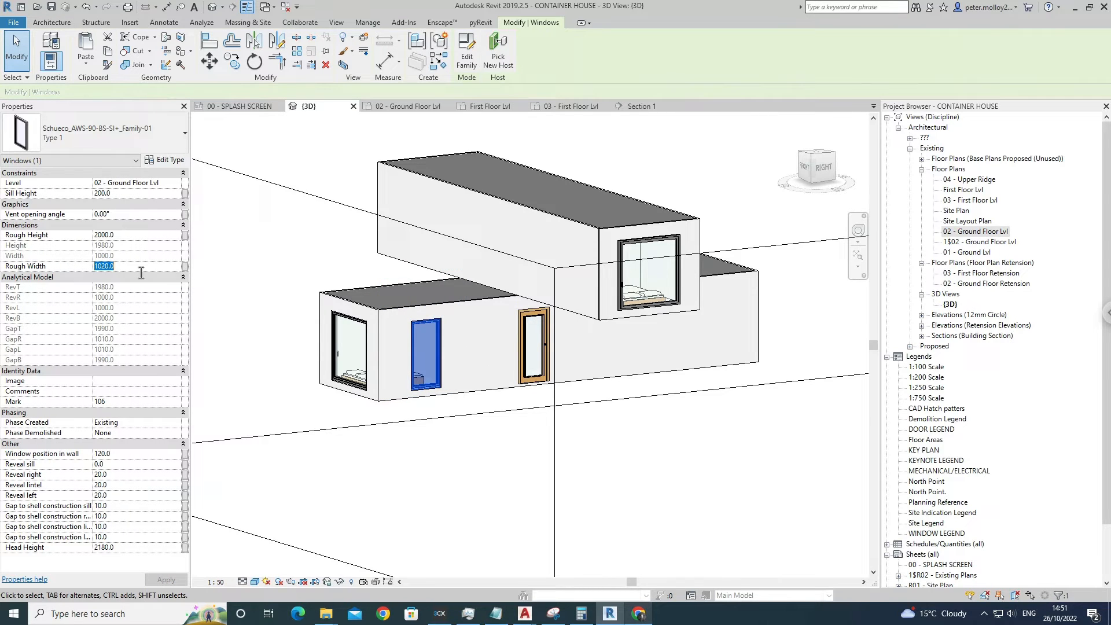
click(464, 378)
Open the 02 - Ground Floor Lvl plan and try to set the BR 1 side window's distance from the bedroom partition to 1000.
double_click(979, 231)
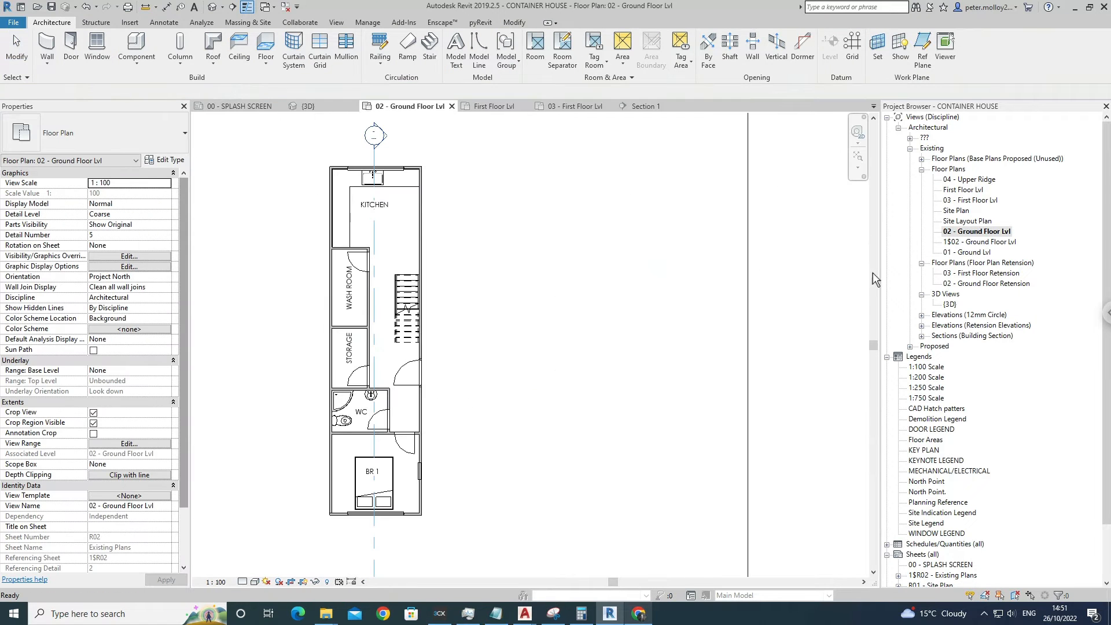
scroll(428, 475, up, 4)
click(416, 478)
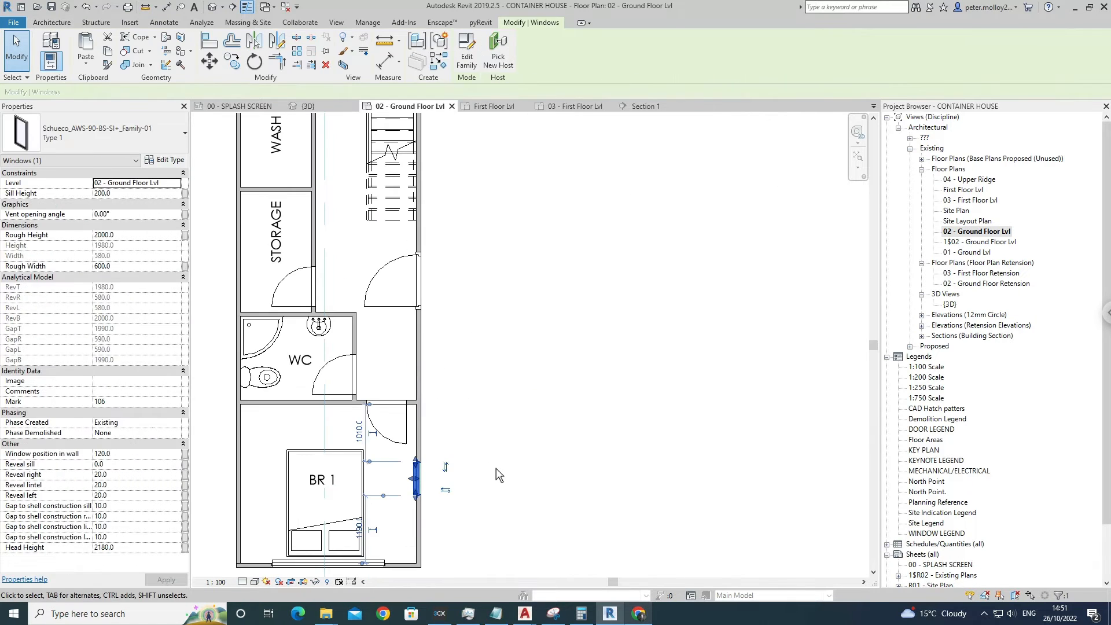
middle_drag(496, 471, 497, 422)
click(366, 389)
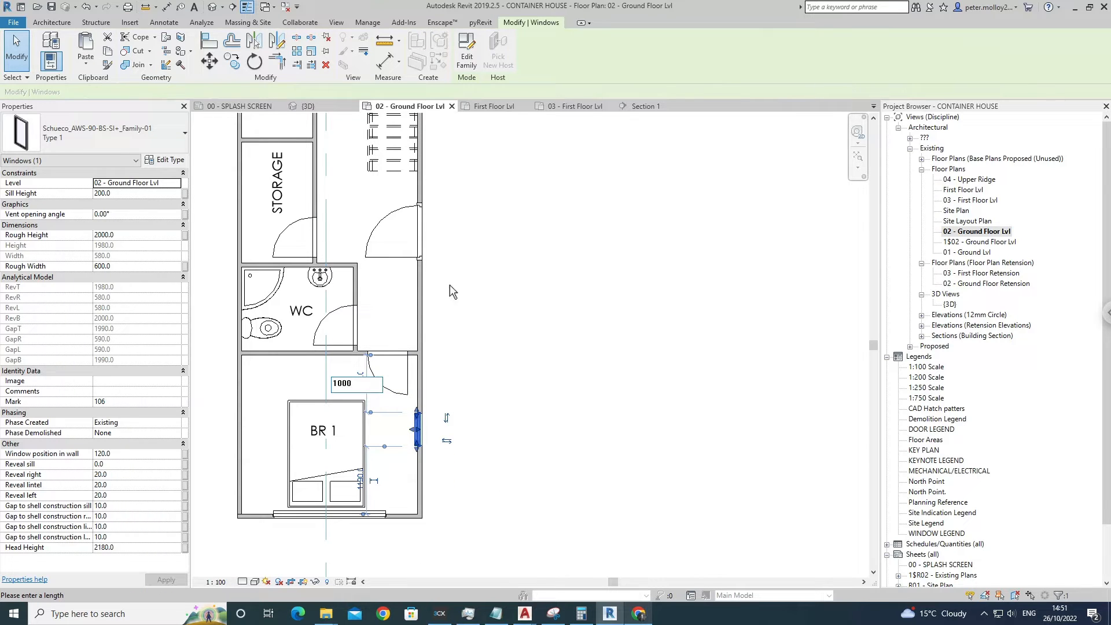
Copy the BR 1 side window 2000 mm north along the entrance wall, into the hallway beside the WC.
click(233, 61)
click(418, 426)
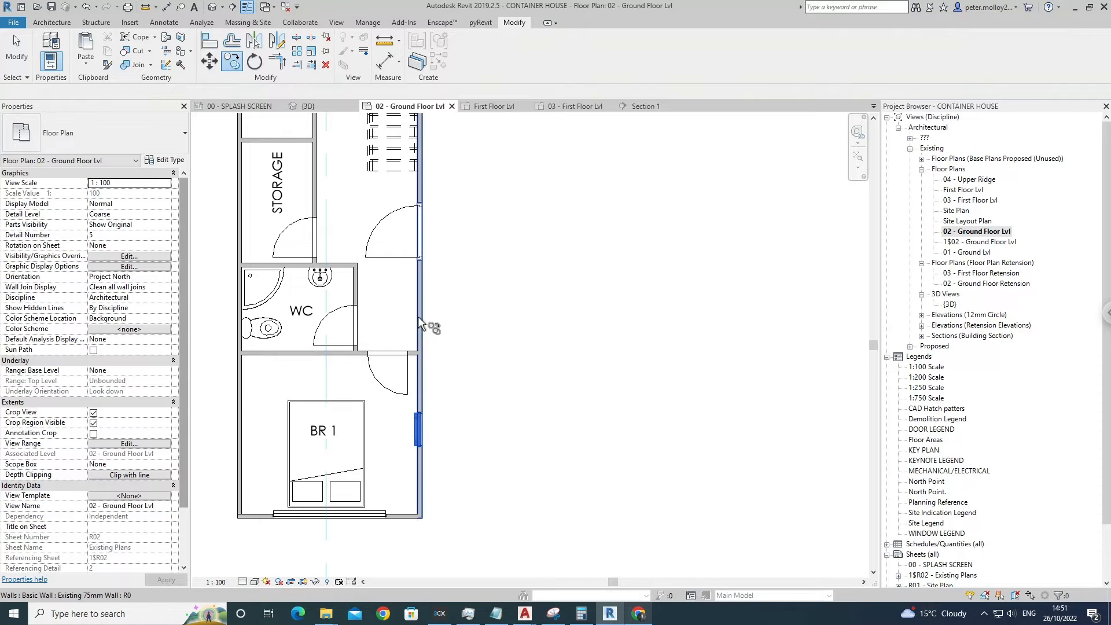
click(418, 431)
scroll(422, 434, up, 2)
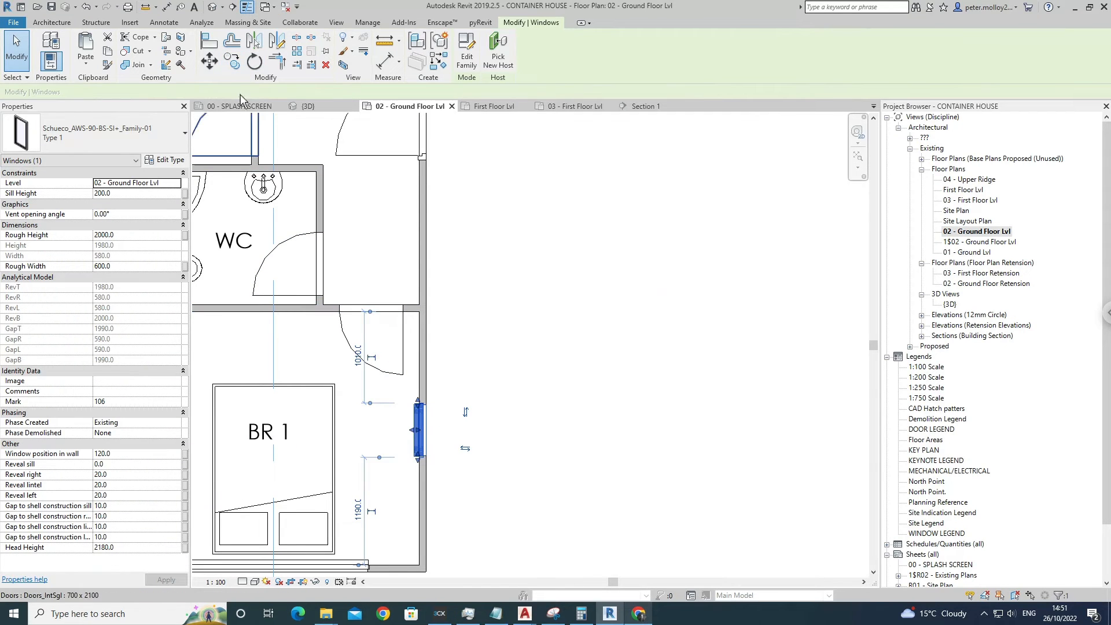
click(233, 61)
click(419, 437)
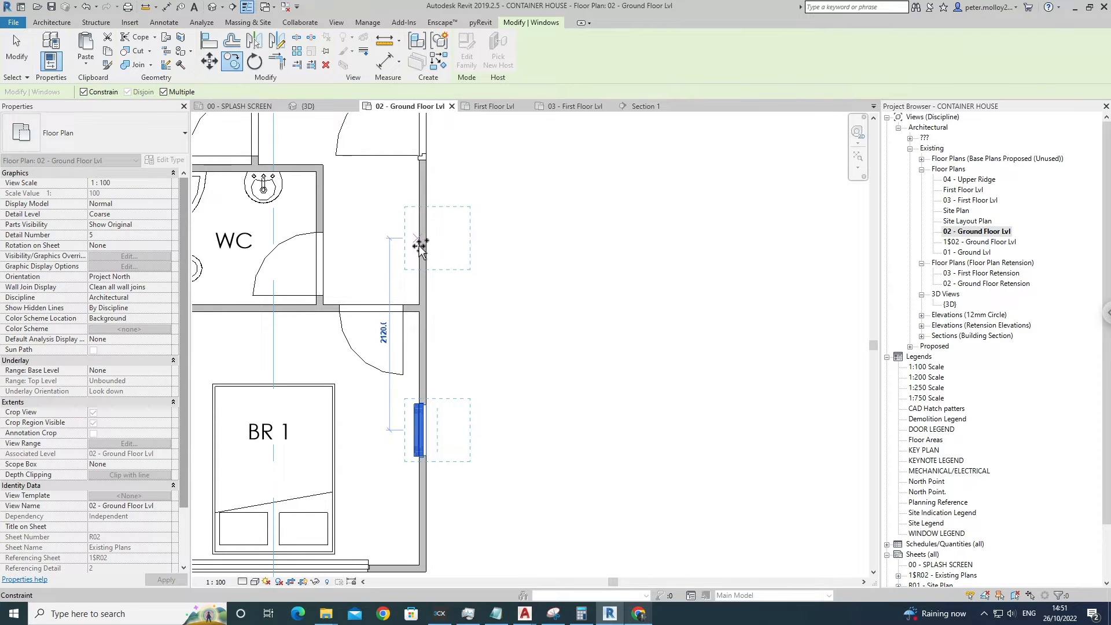
text(2000)
key(Return)
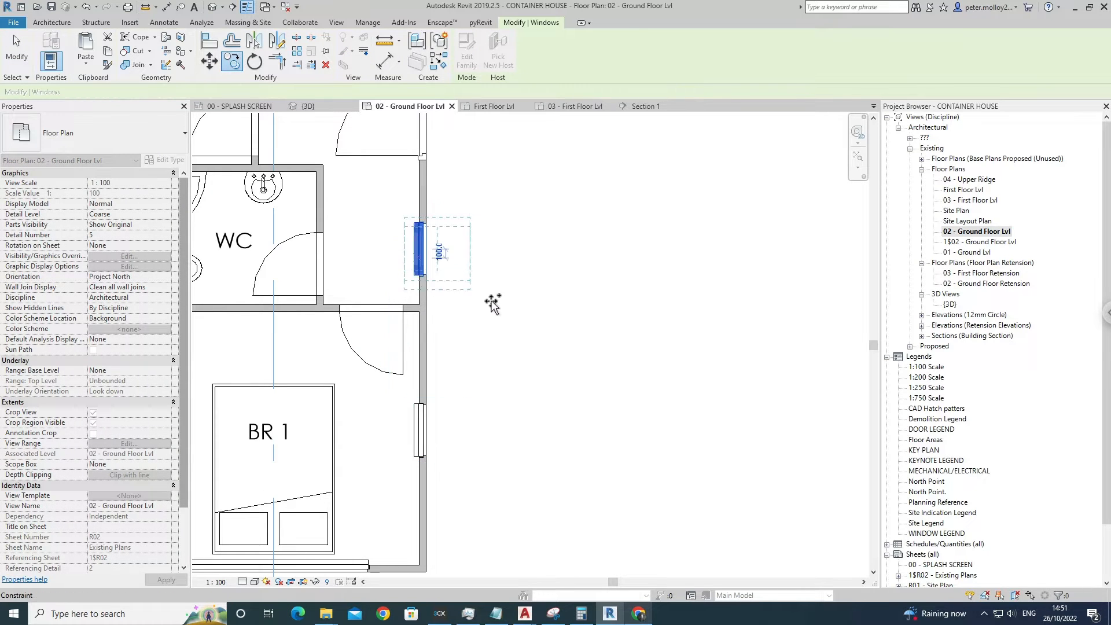
Place another copy of the window on the same wall north of the stairs, about 2700 mm from the kitchen end wall.
scroll(498, 298, down, 3)
middle_drag(499, 419, 501, 517)
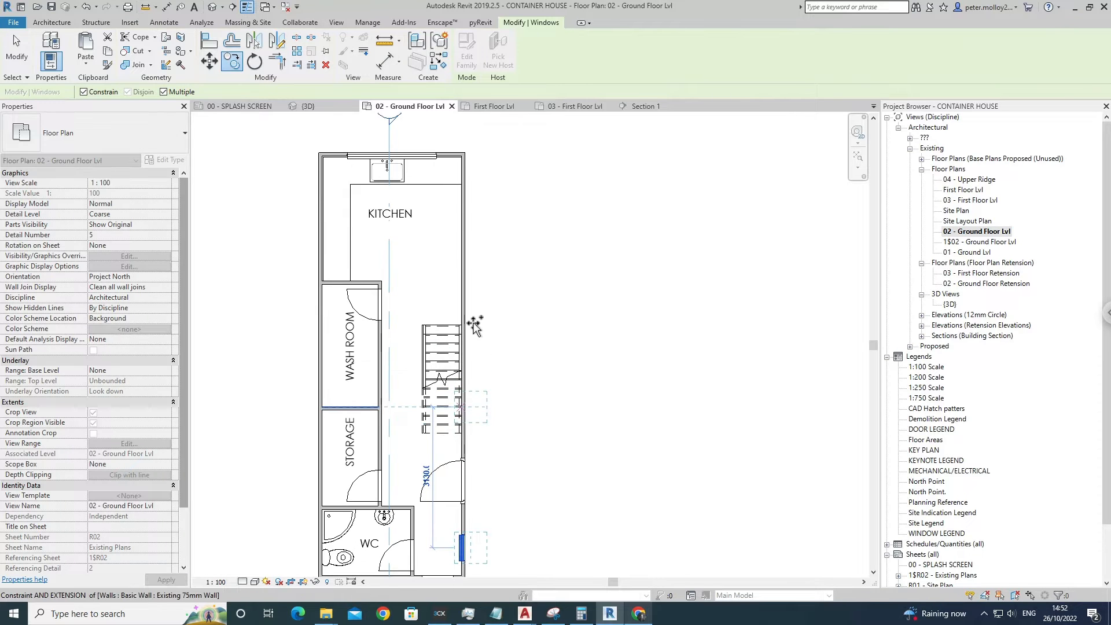
click(471, 301)
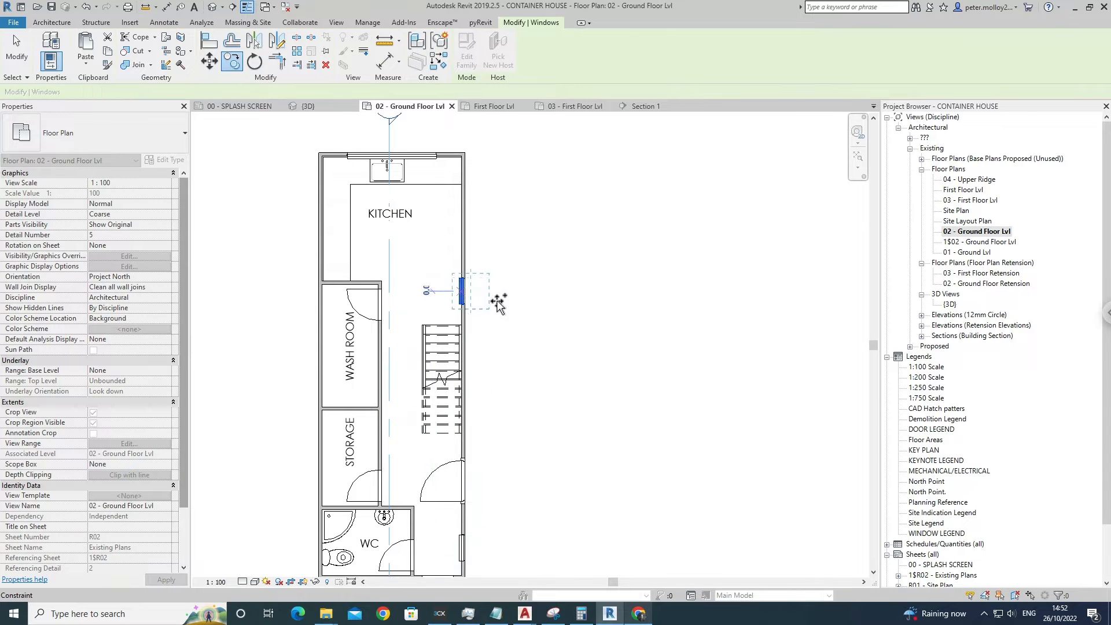
scroll(474, 306, up, 2)
key(Escape)
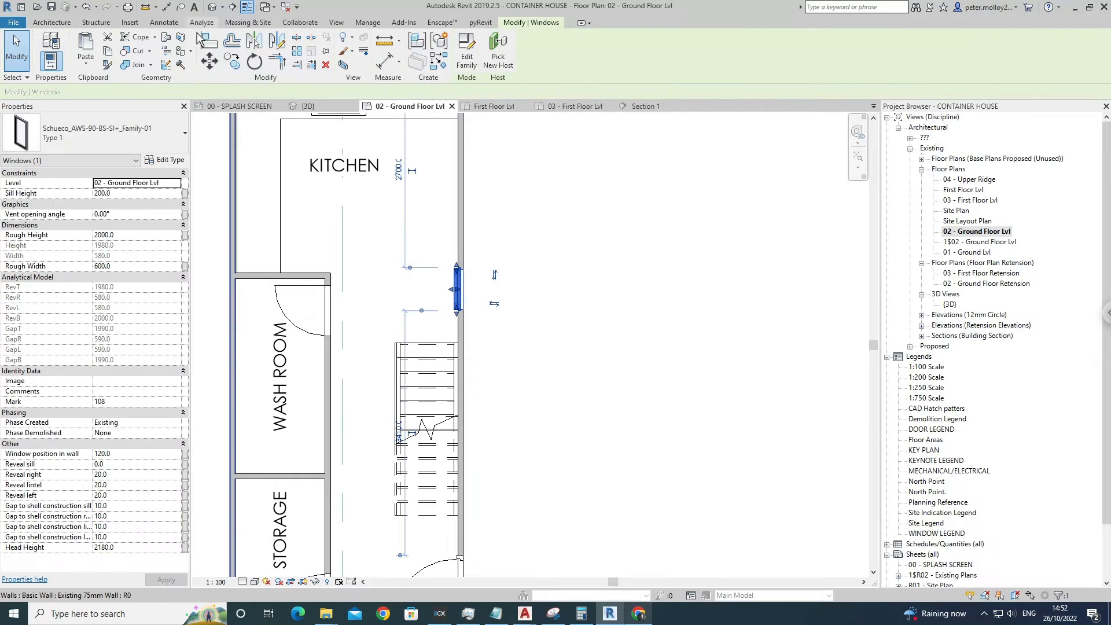
Try to align the edge of the window north of the stairs with the wash room partition's kitchen face, and undo the alignment.
click(209, 40)
scroll(485, 272, up, 2)
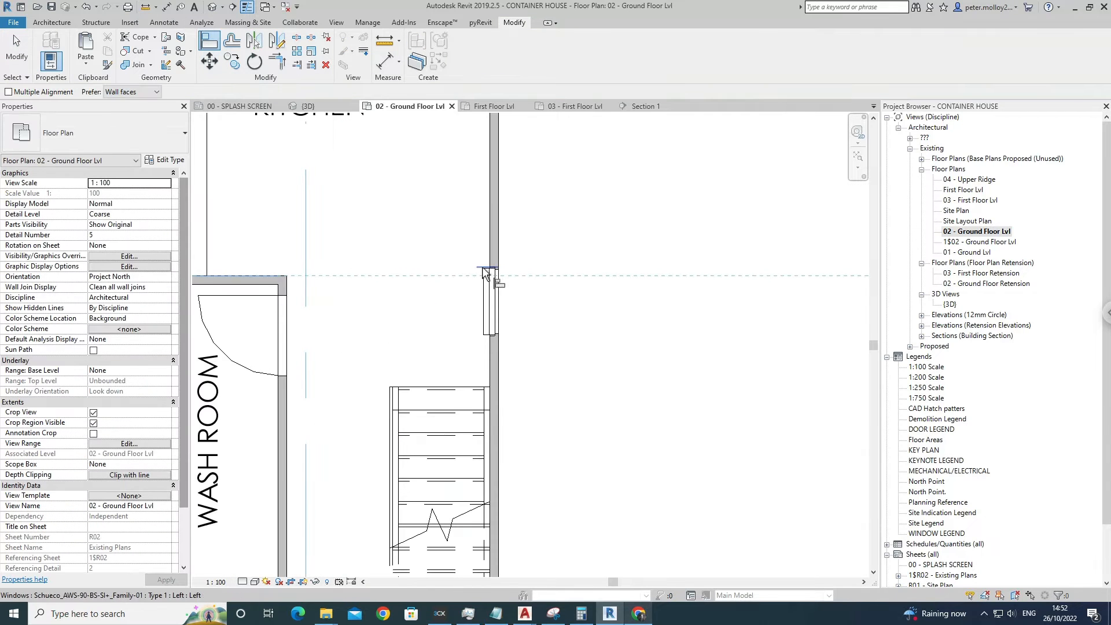
click(462, 290)
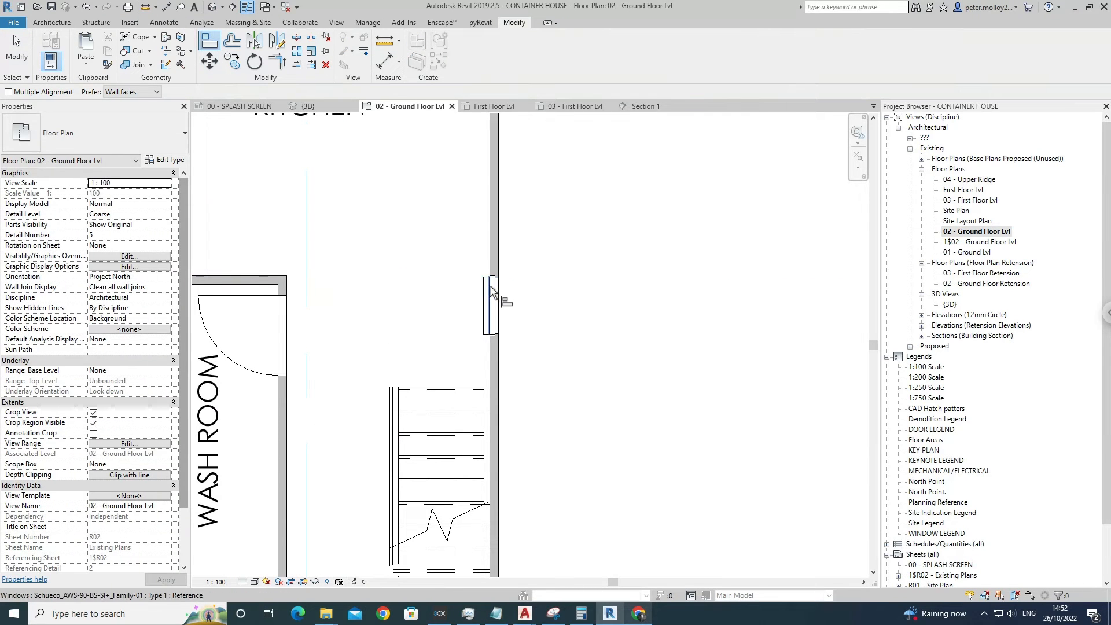
key(ctrl+z)
key(Escape)
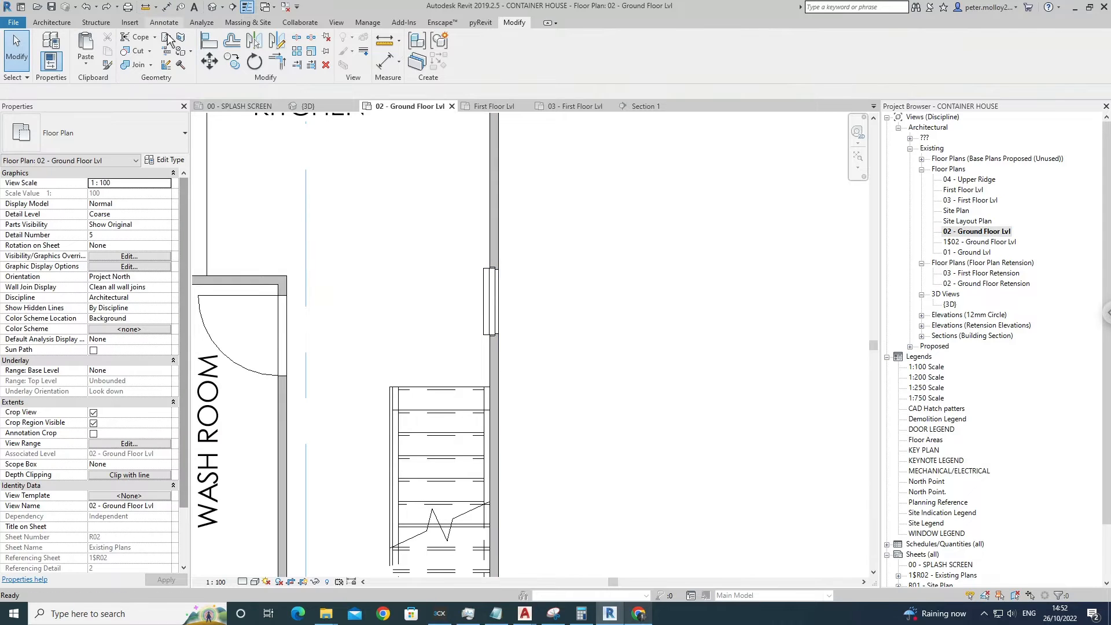
Draw a Greem Guide Line detail line about 2160 mm long from the wash room partition's kitchen-side corner across the entrance wall.
click(164, 22)
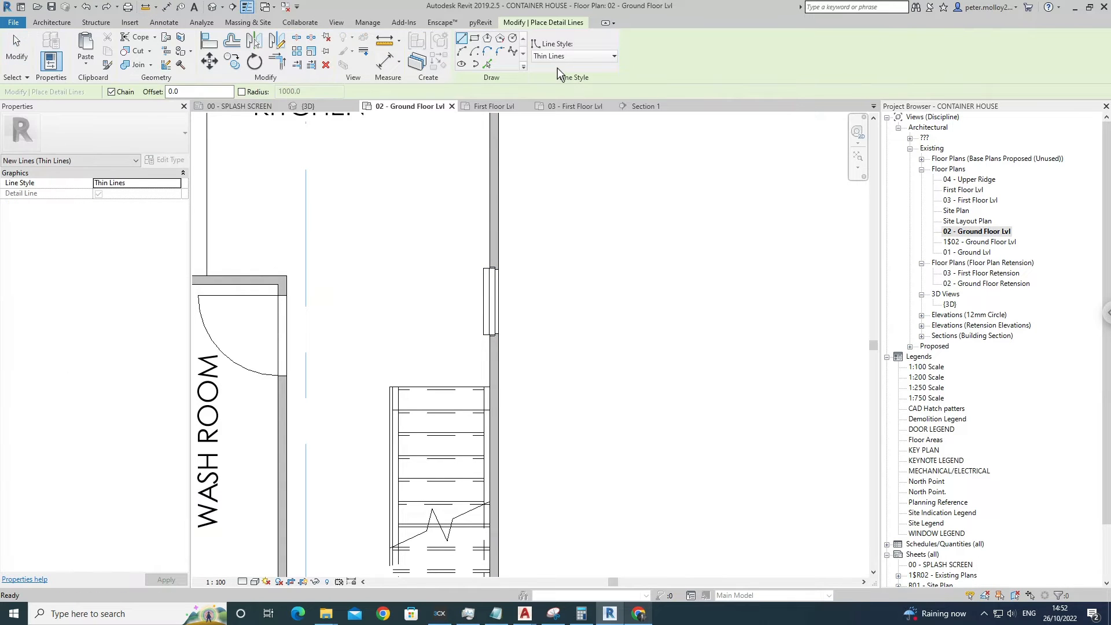
click(557, 62)
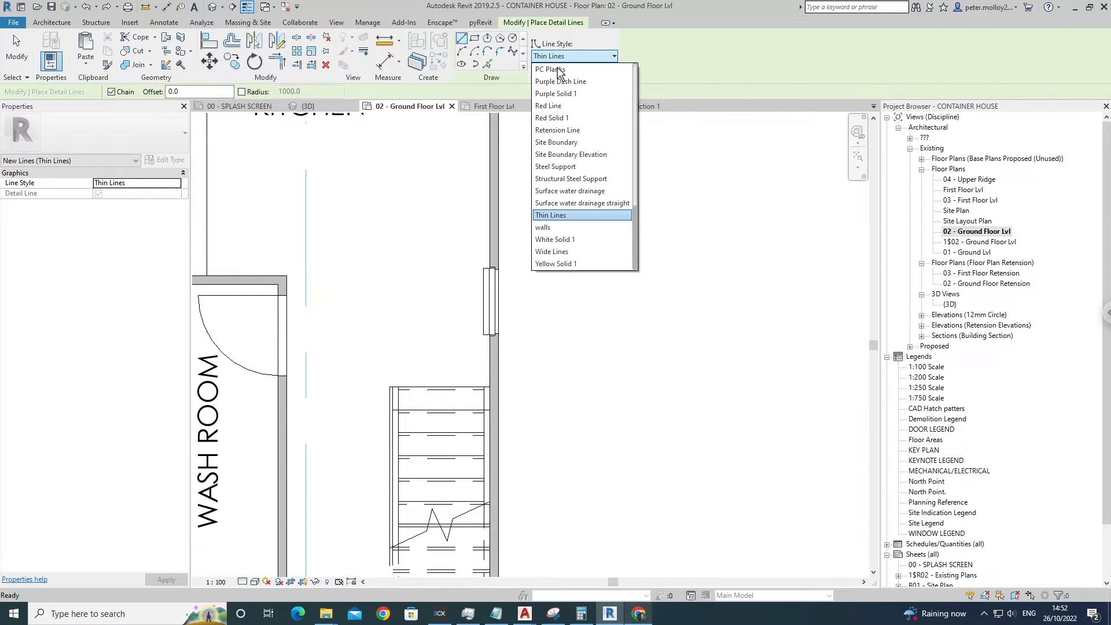
scroll(559, 70, up, 5)
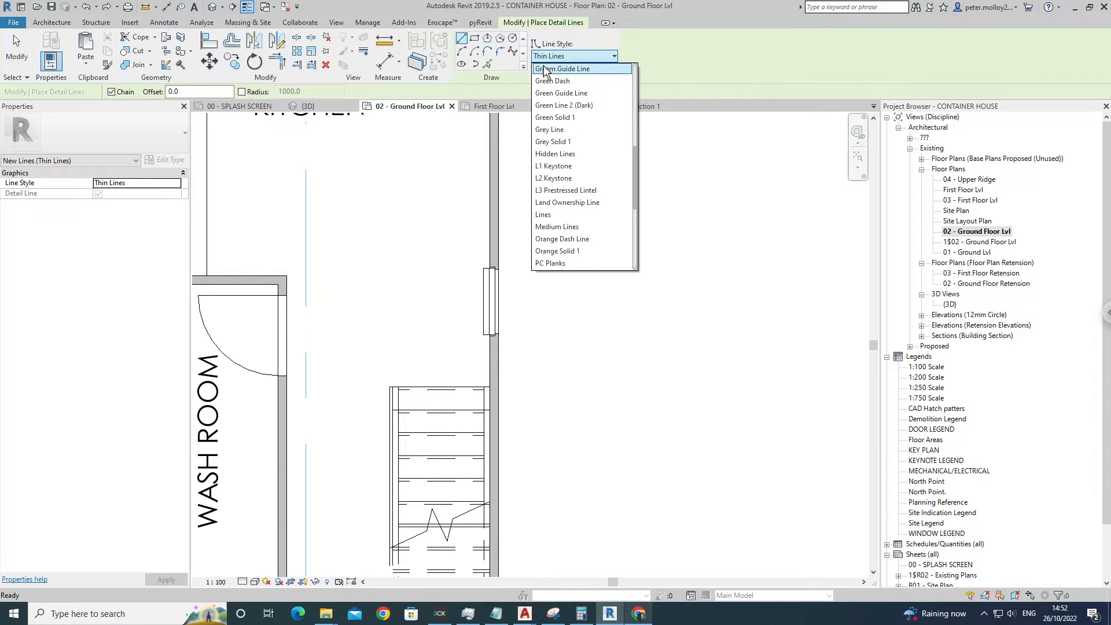
click(563, 71)
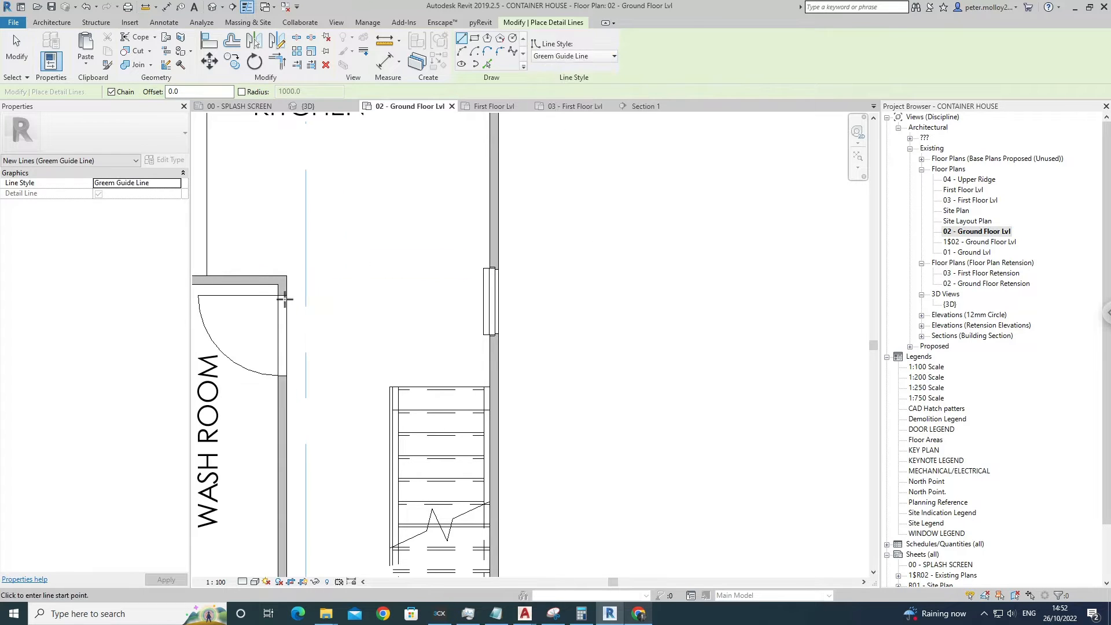
click(286, 276)
click(534, 276)
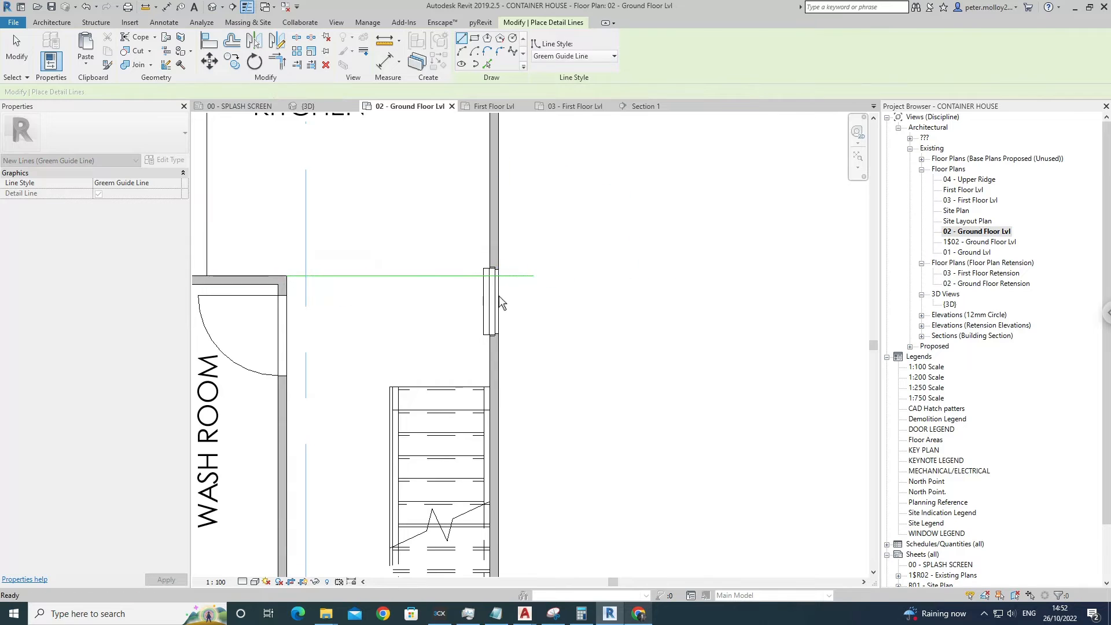
key(Escape)
Move the window north of the stairs so its kitchen-side edge meets the guide line, and delete the guide line.
scroll(486, 291, up, 3)
click(498, 296)
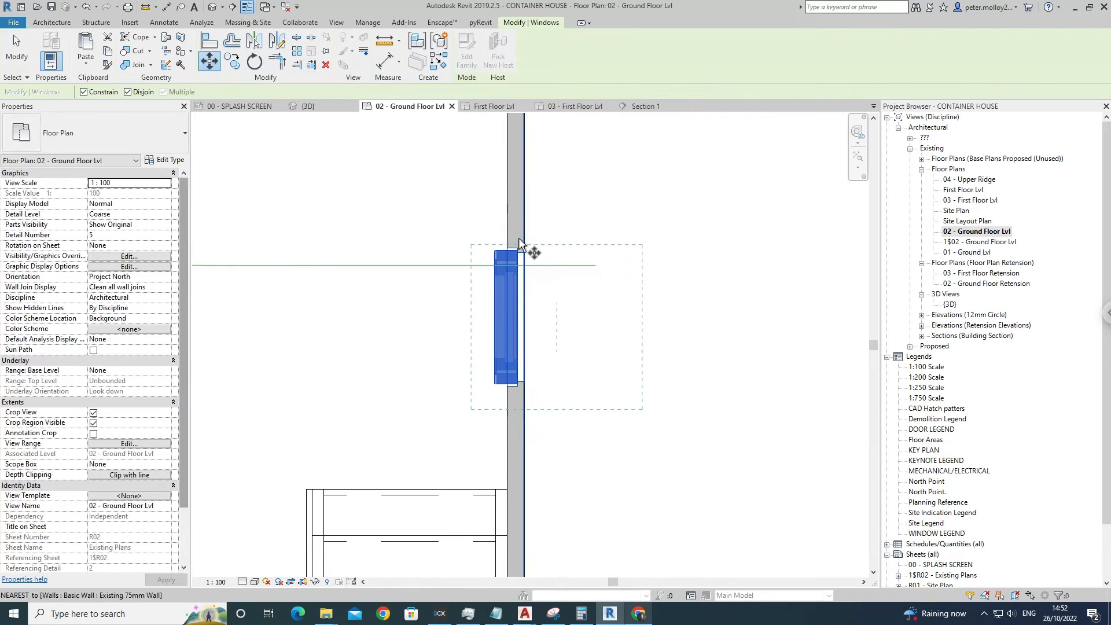
scroll(528, 238, up, 2)
click(505, 297)
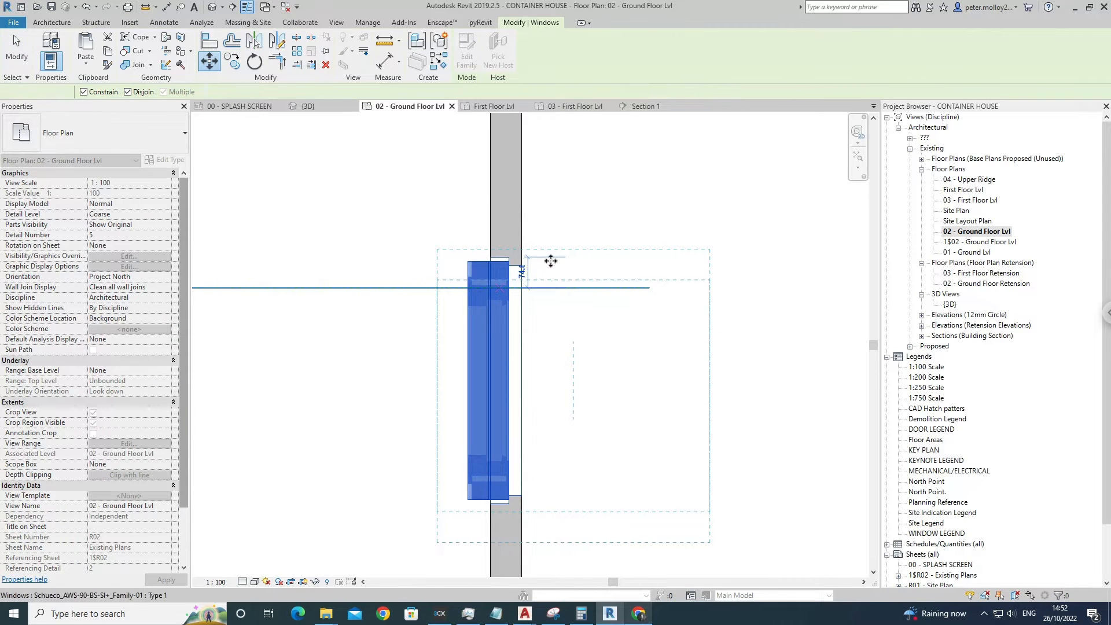
scroll(550, 259, down, 4)
key(Escape)
click(566, 264)
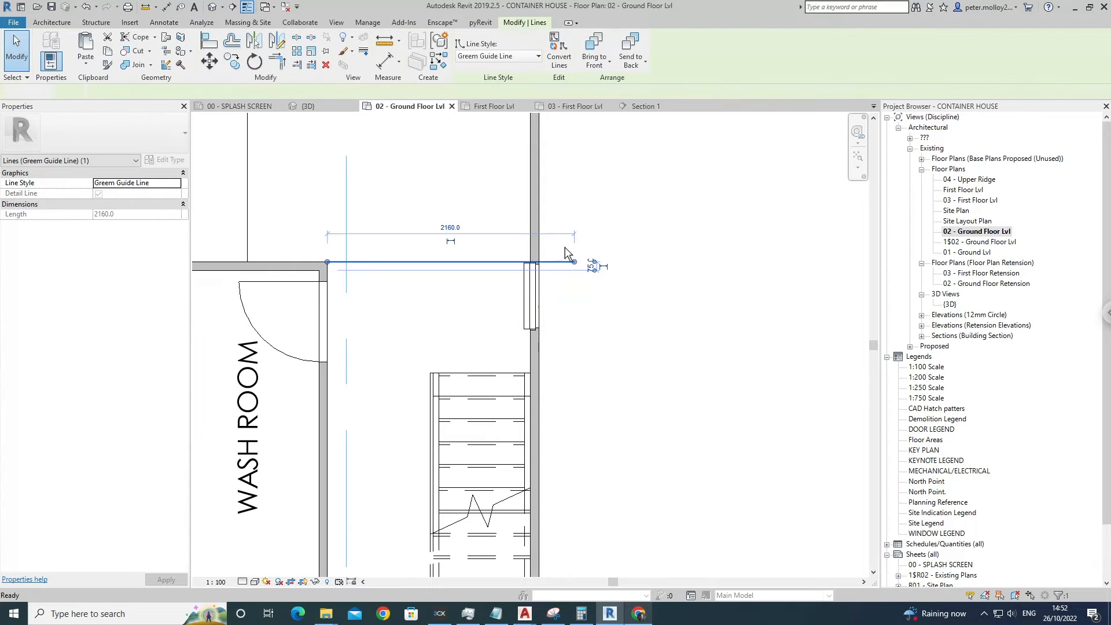
key(Delete)
Copy the window north of the stairs 2000 mm towards the kitchen end wall and review the entrance-wall windows in the 3D view.
middle_drag(591, 266, 536, 322)
click(519, 326)
scroll(513, 320, down, 2)
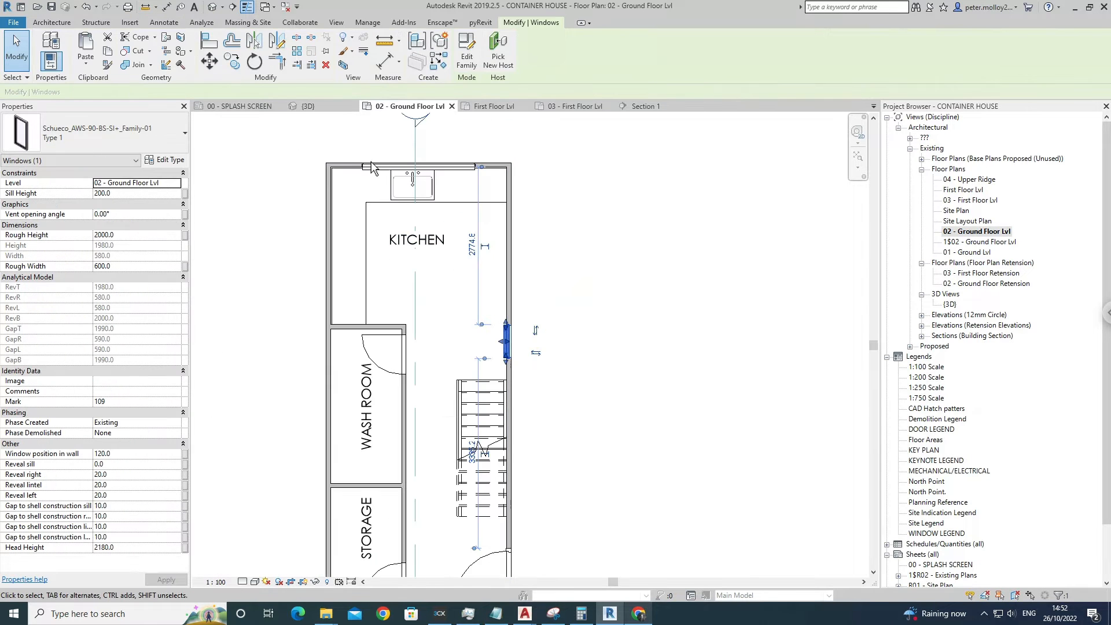
click(231, 61)
scroll(509, 334, up, 2)
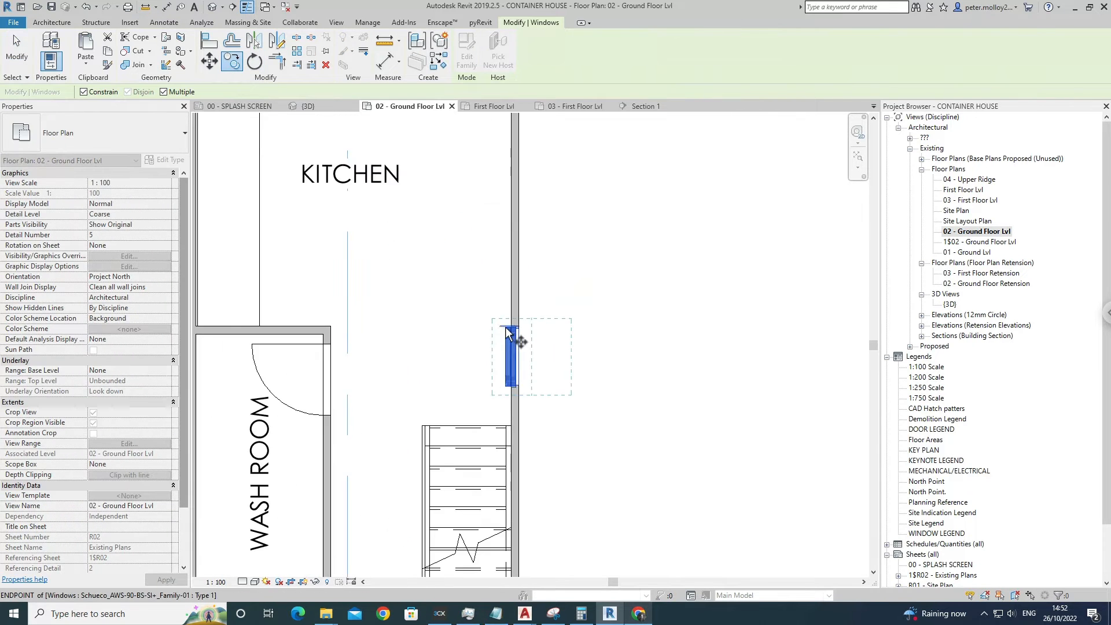
click(507, 329)
middle_drag(518, 215, 531, 330)
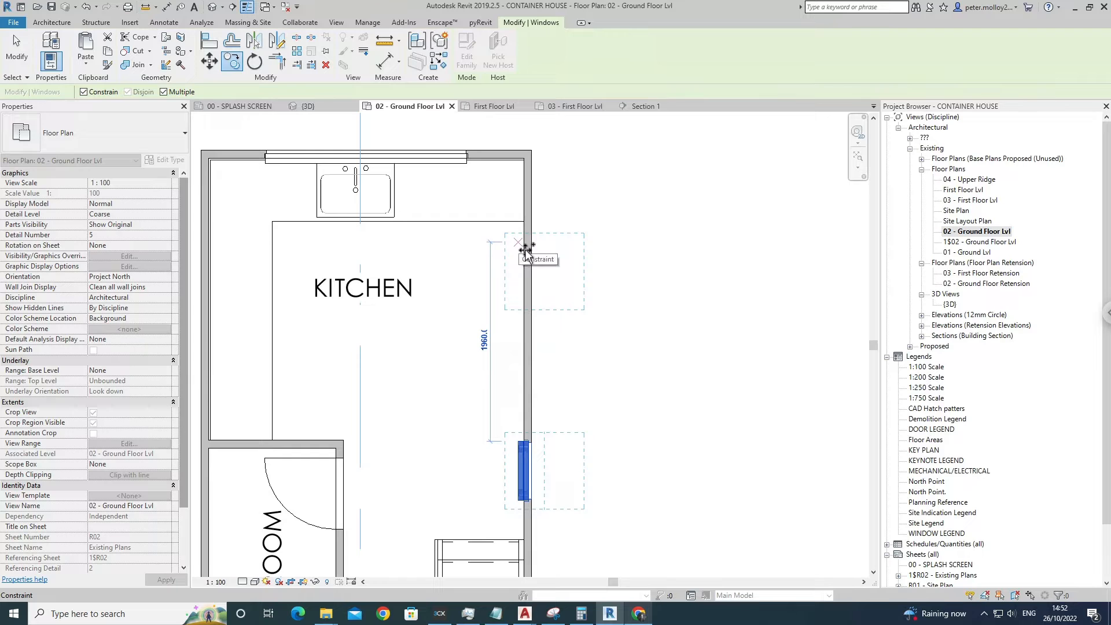
text(2000)
key(Return)
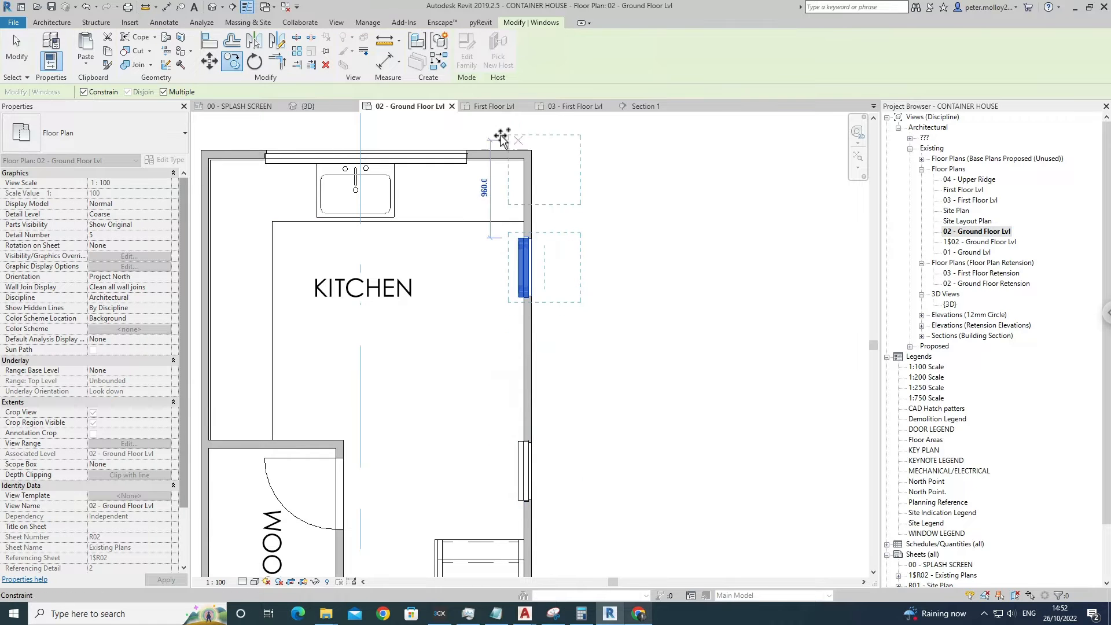
key(Escape)
key(Escape)
click(308, 106)
shift+middle_drag(509, 301, 534, 376)
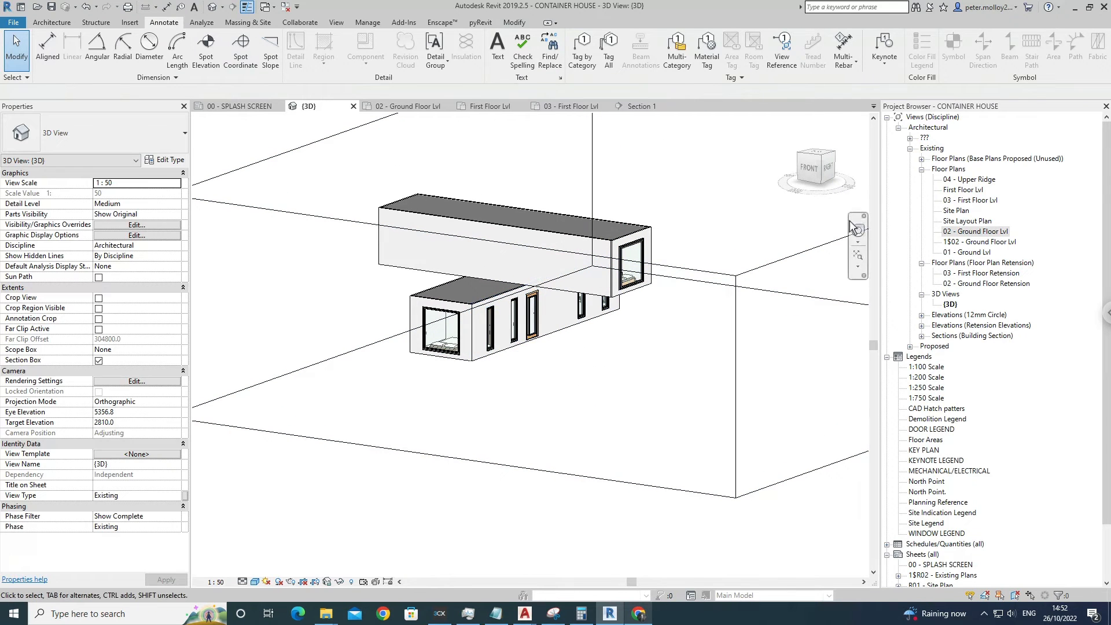
Open the First Floor Lvl floor plan and bring the BR 2 end of the upper container into view.
double_click(973, 202)
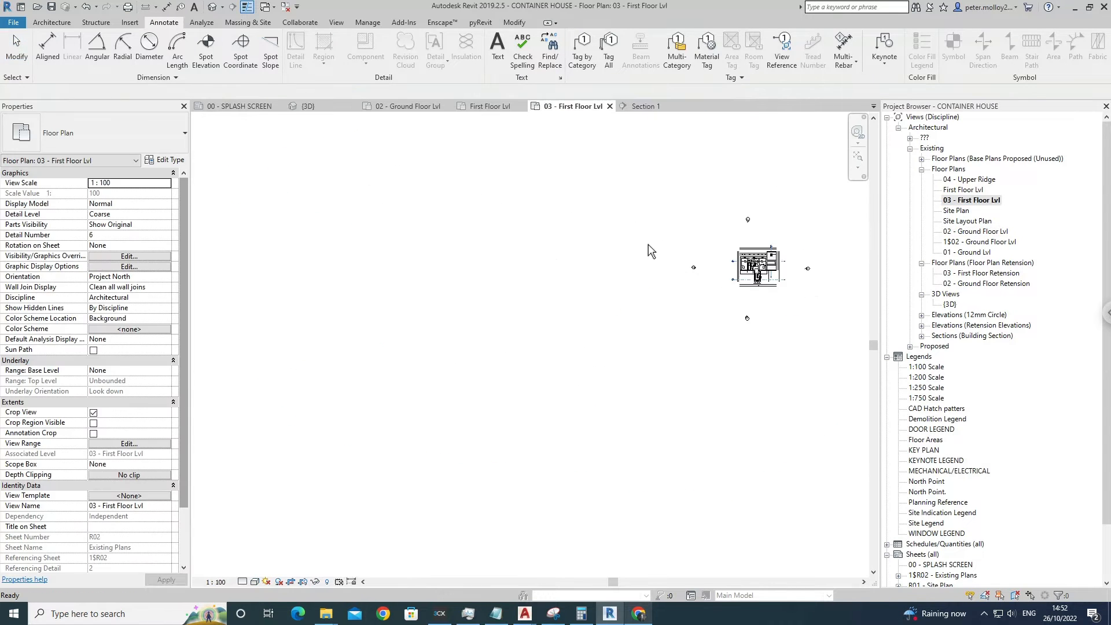
double_click(964, 191)
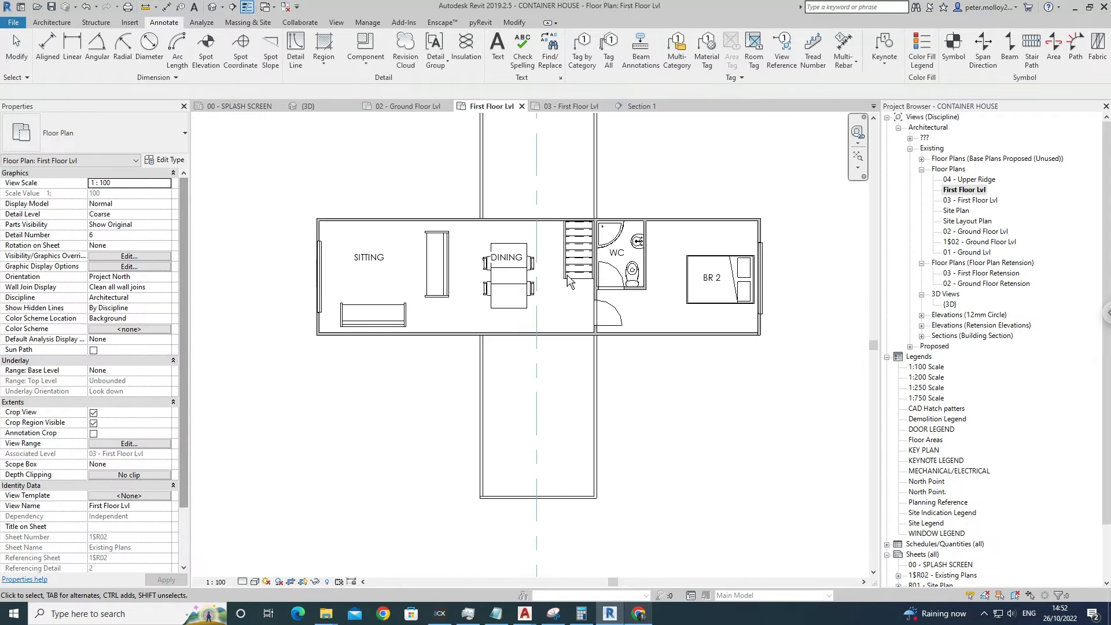
scroll(505, 250, down, 3)
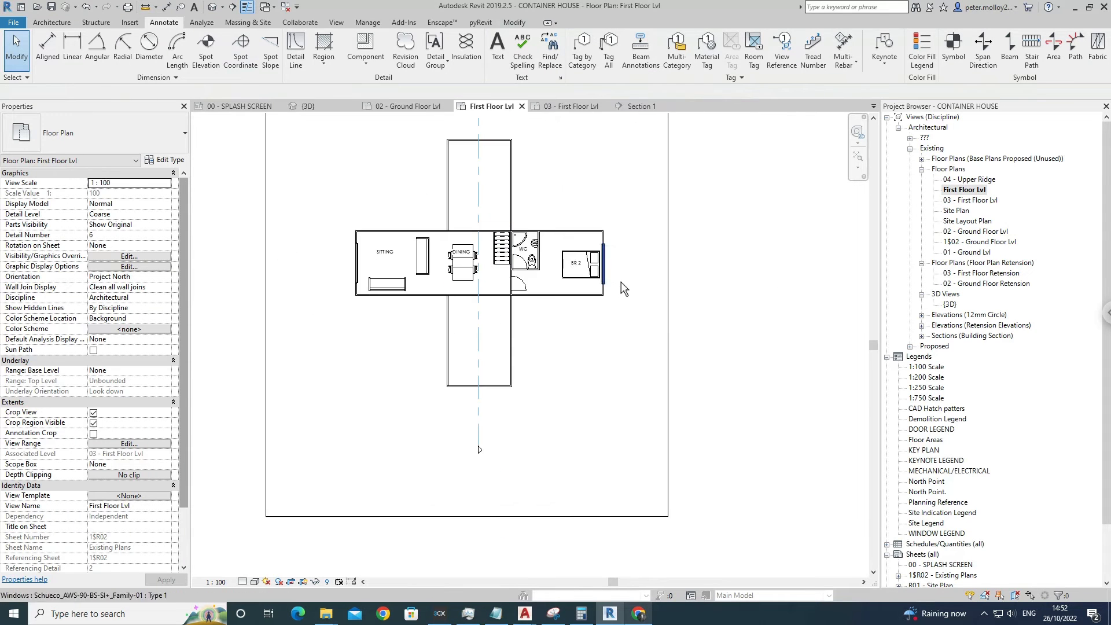
scroll(621, 283, up, 3)
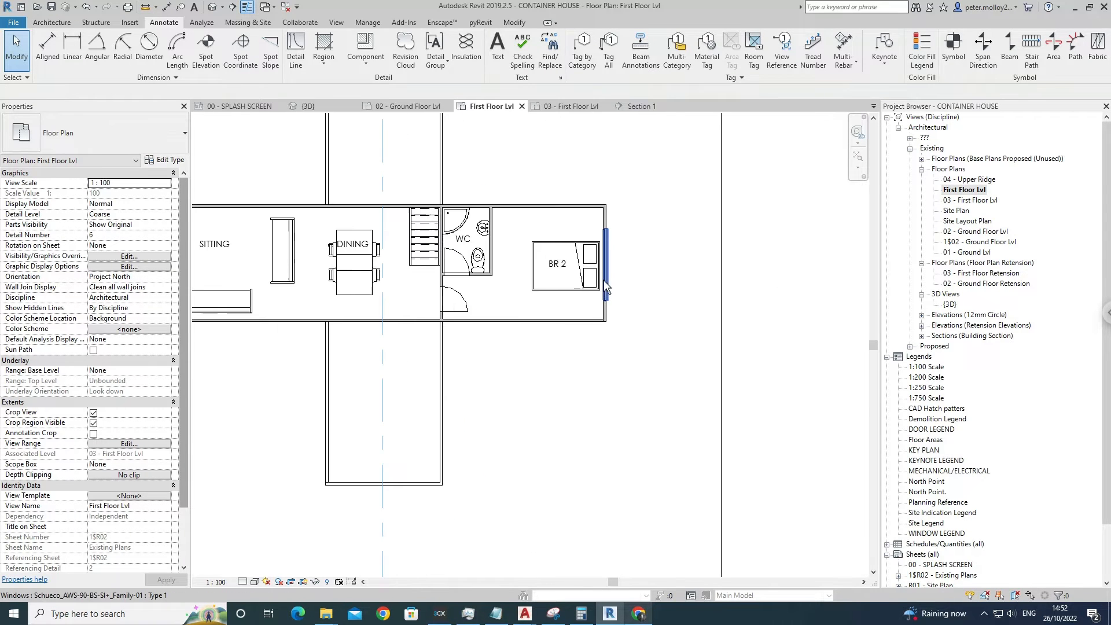
Place a Schueco window with 600 mm rough width and 220 mm sill height in BR 2's north wall, midway between the WC partition and end wall.
click(54, 23)
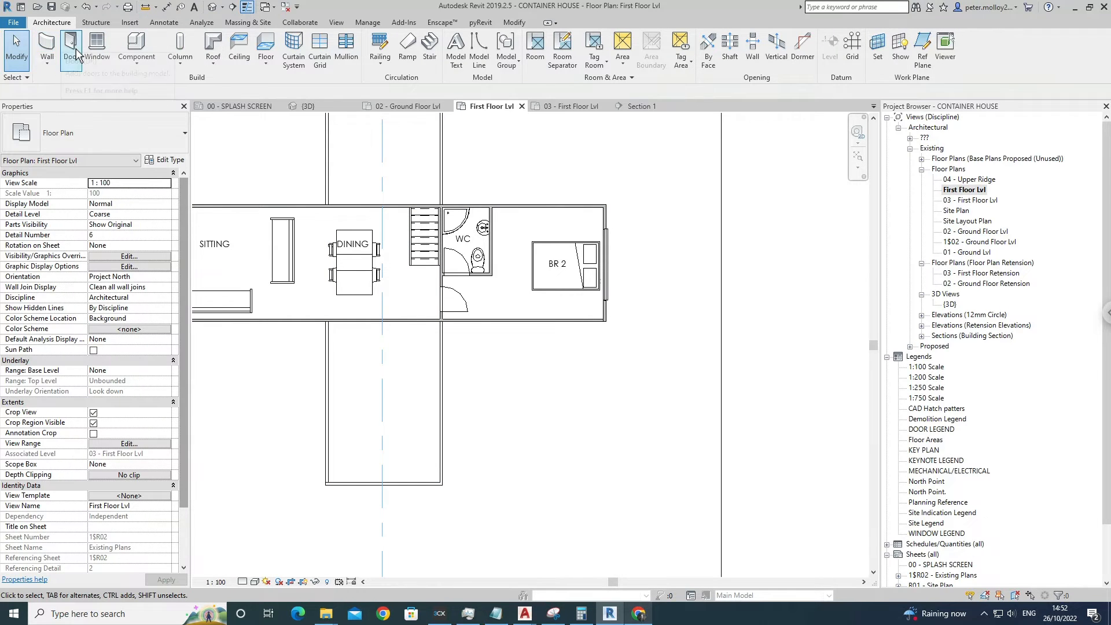
click(97, 56)
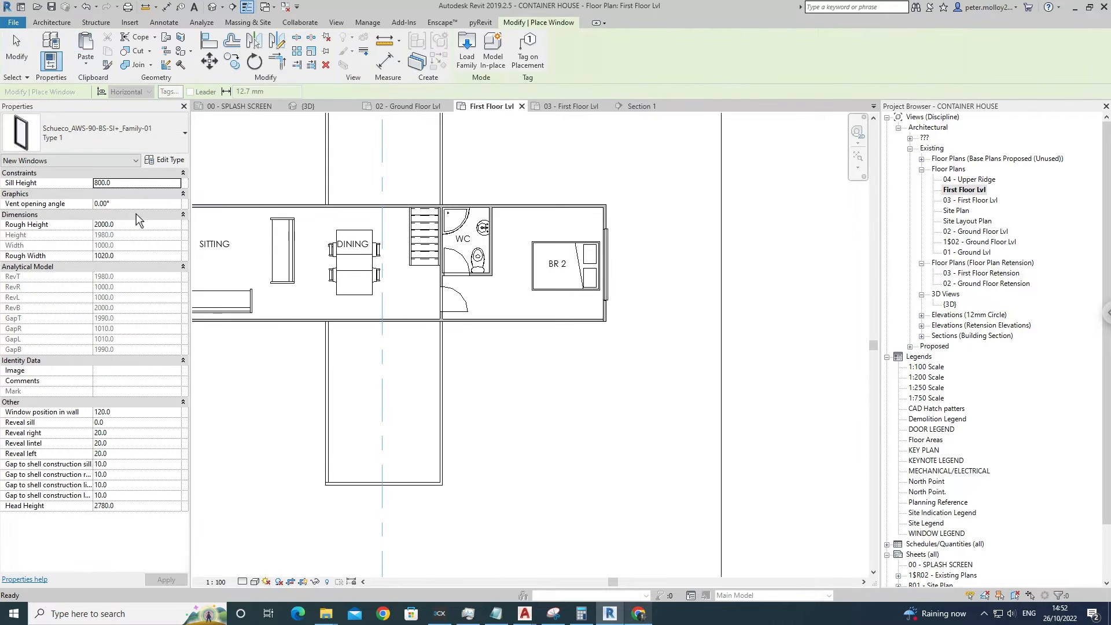
click(130, 262)
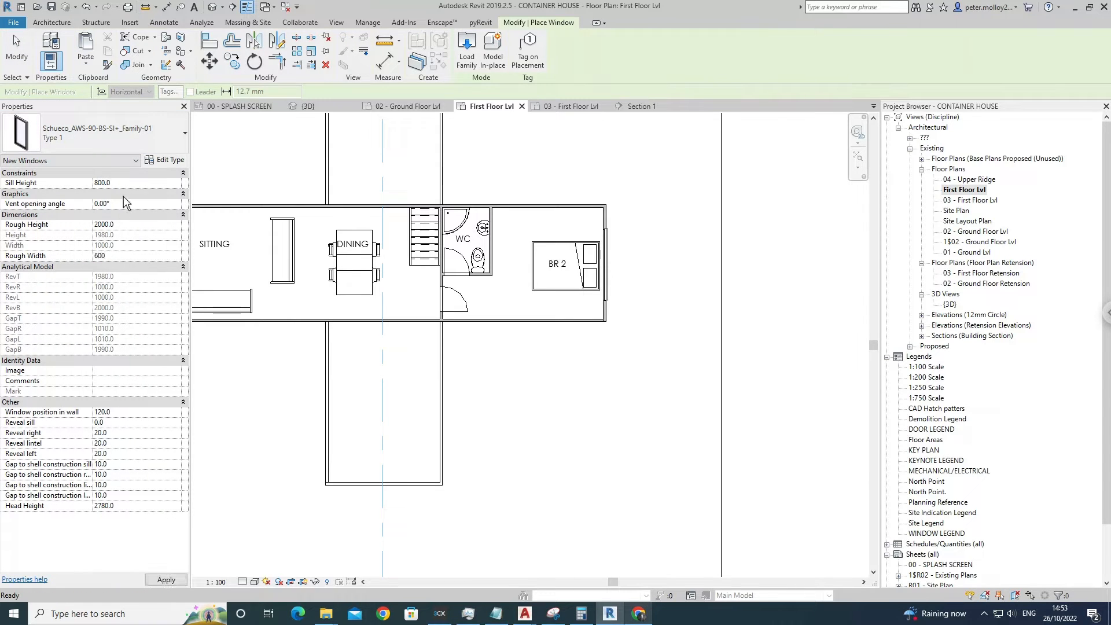
text(22)
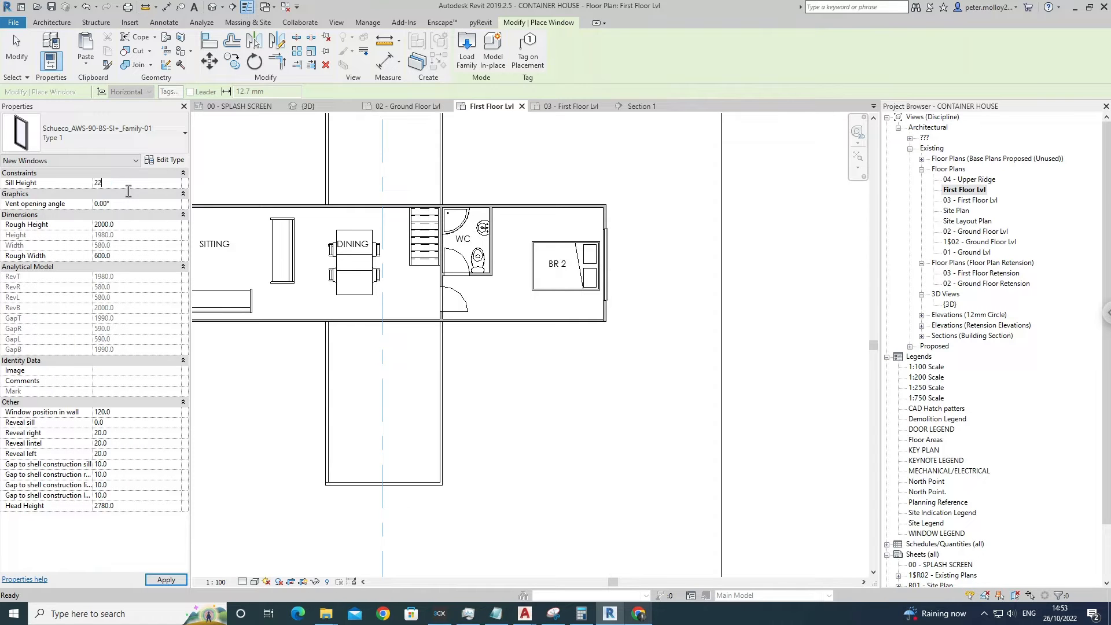
text(0)
key(Return)
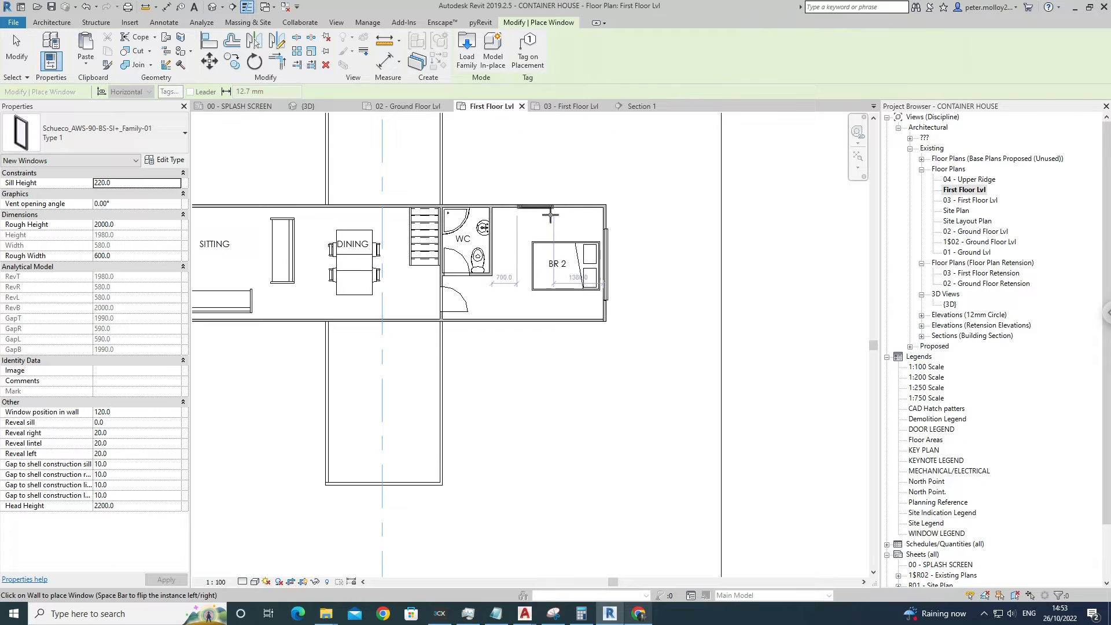
click(553, 212)
key(Escape)
key(Escape)
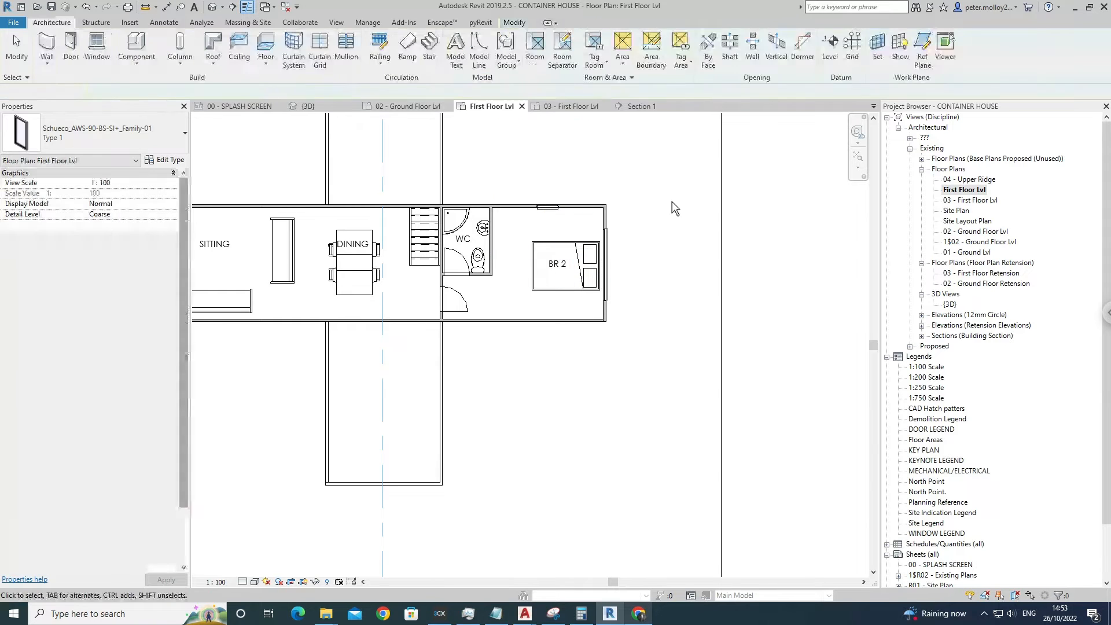
Examine the BR 2 window's orientation and its distances to the WC partition and the end wall.
scroll(561, 217, up, 3)
click(549, 211)
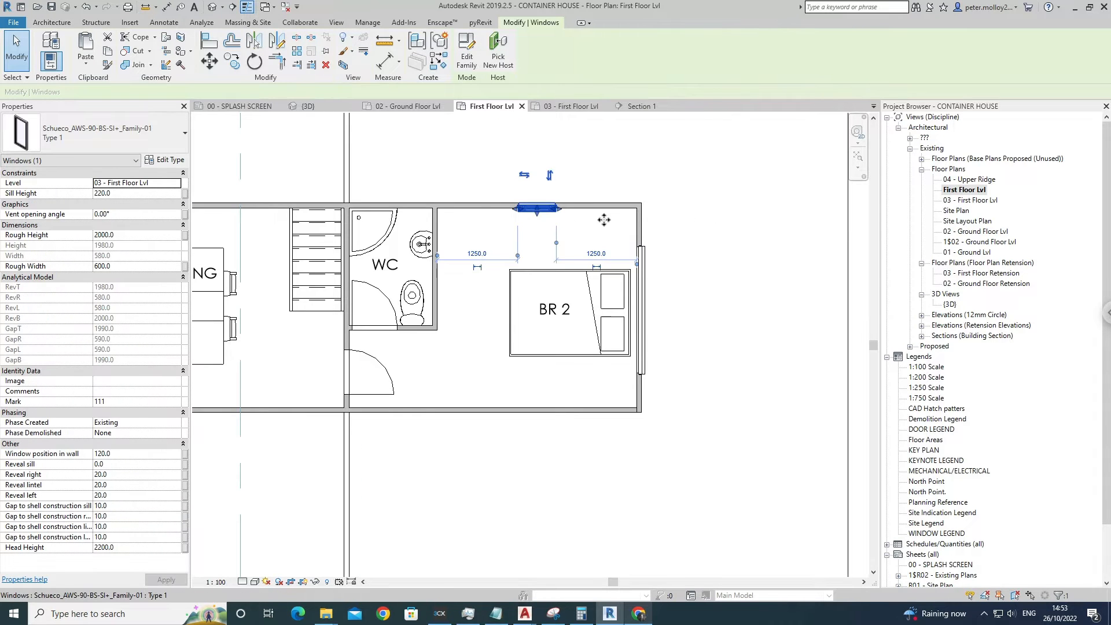
key(Escape)
click(540, 211)
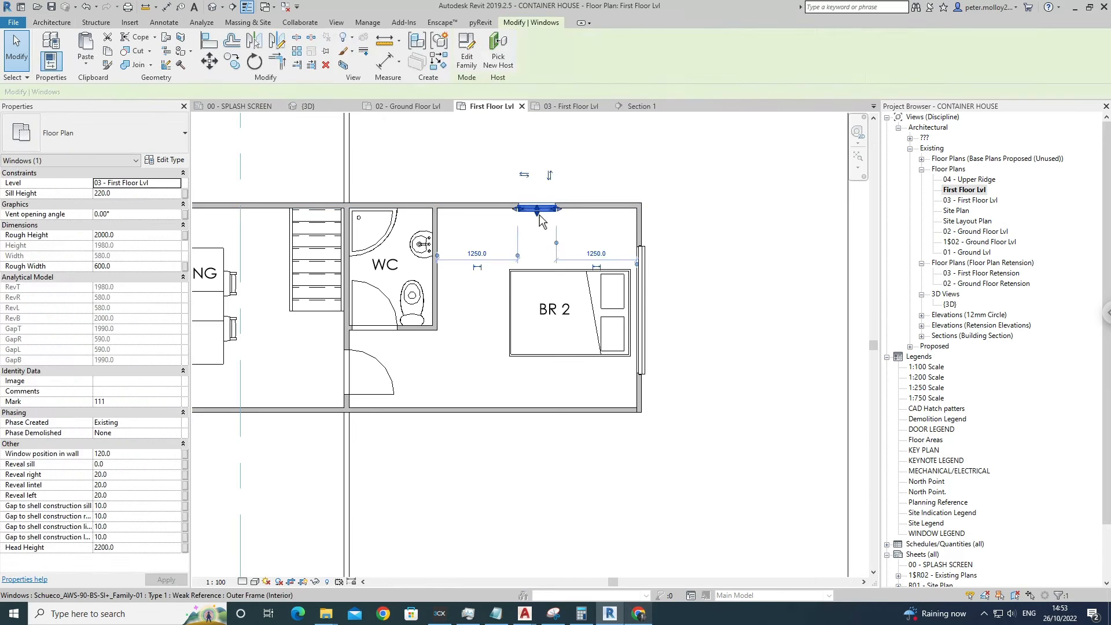
scroll(549, 220, up, 4)
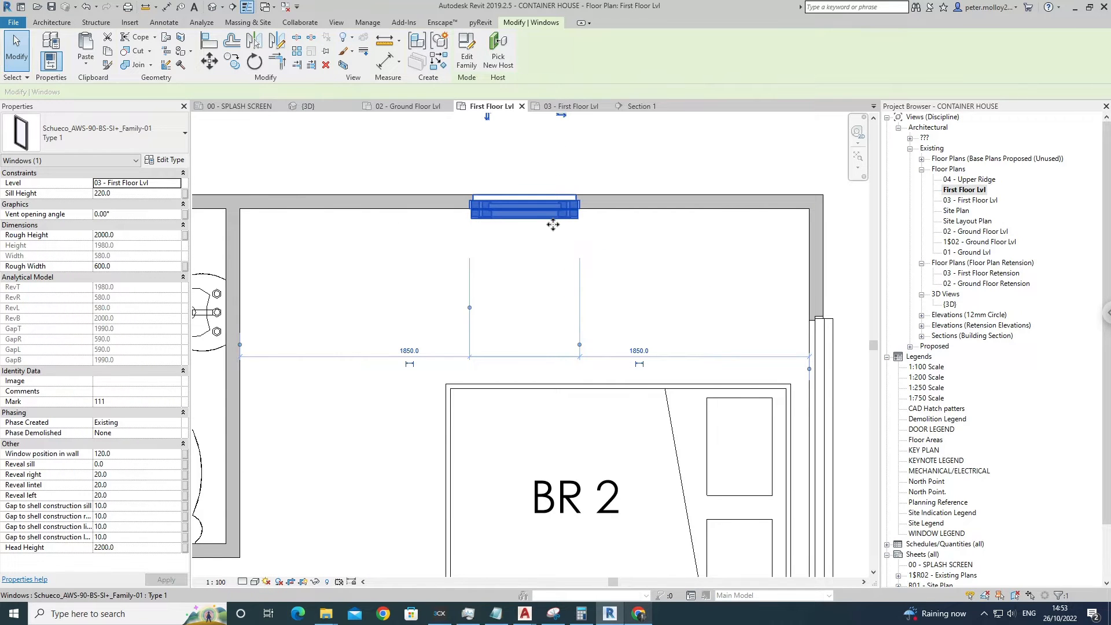
scroll(554, 226, down, 3)
key(Escape)
Copy the BR 2 window about 1900 mm along the north wall into the WC.
click(547, 224)
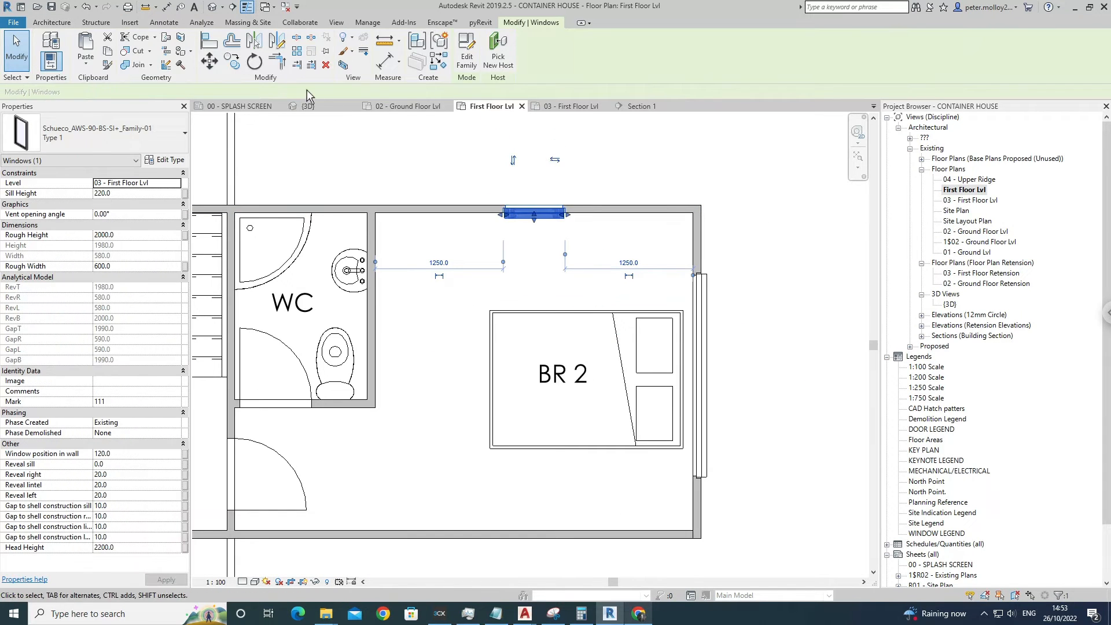
click(232, 61)
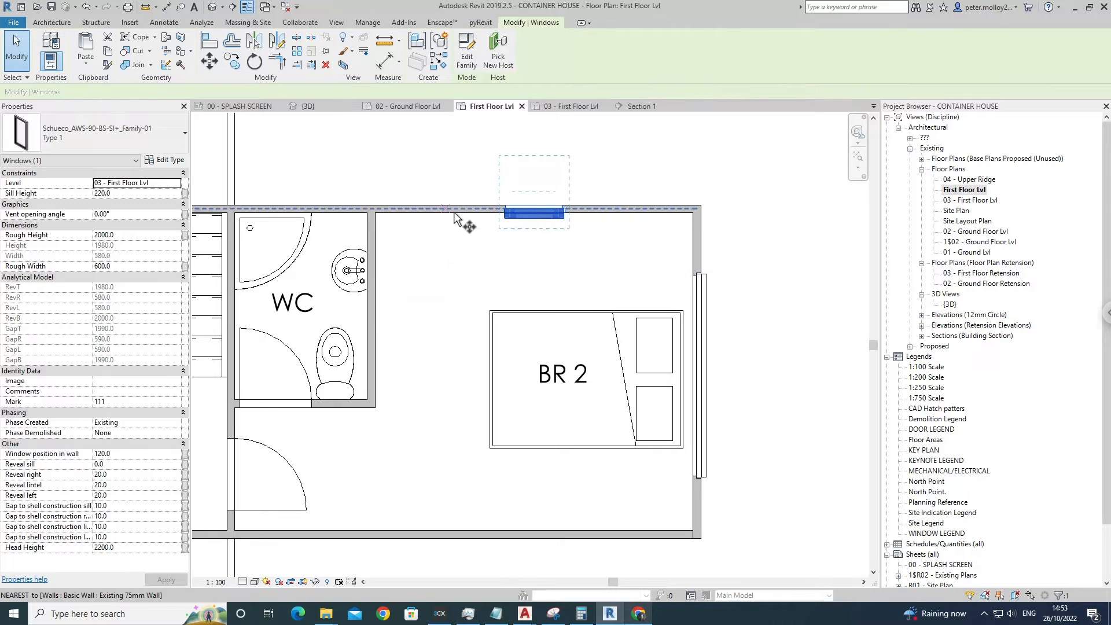
click(534, 212)
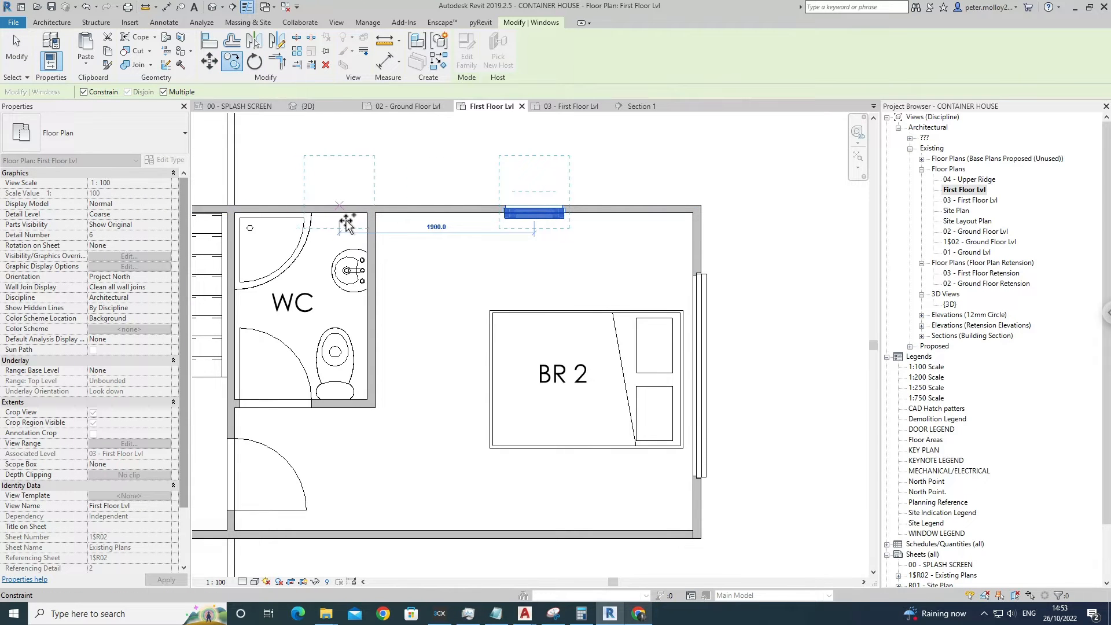
click(348, 224)
key(Escape)
key(Escape)
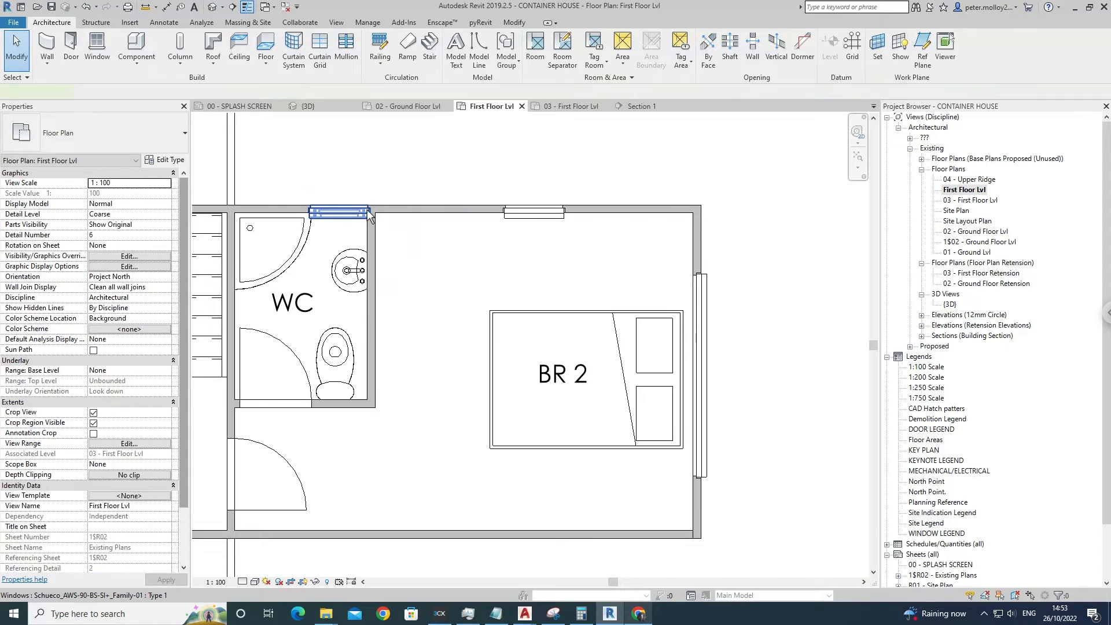
Set the WC window's rough width to 400 mm.
click(370, 216)
click(128, 266)
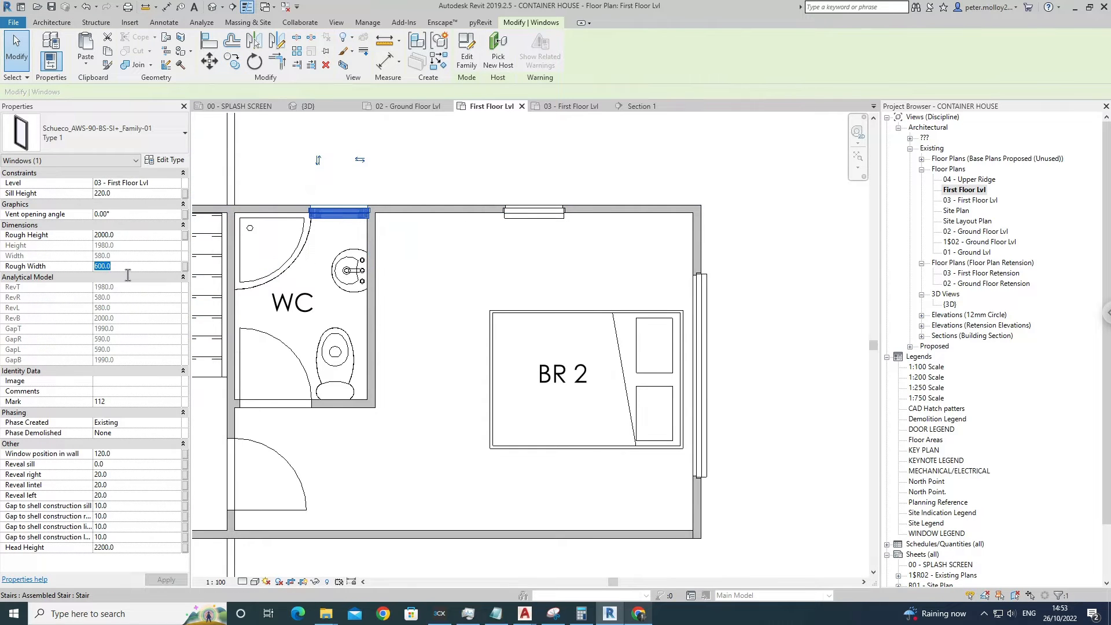
key(Return)
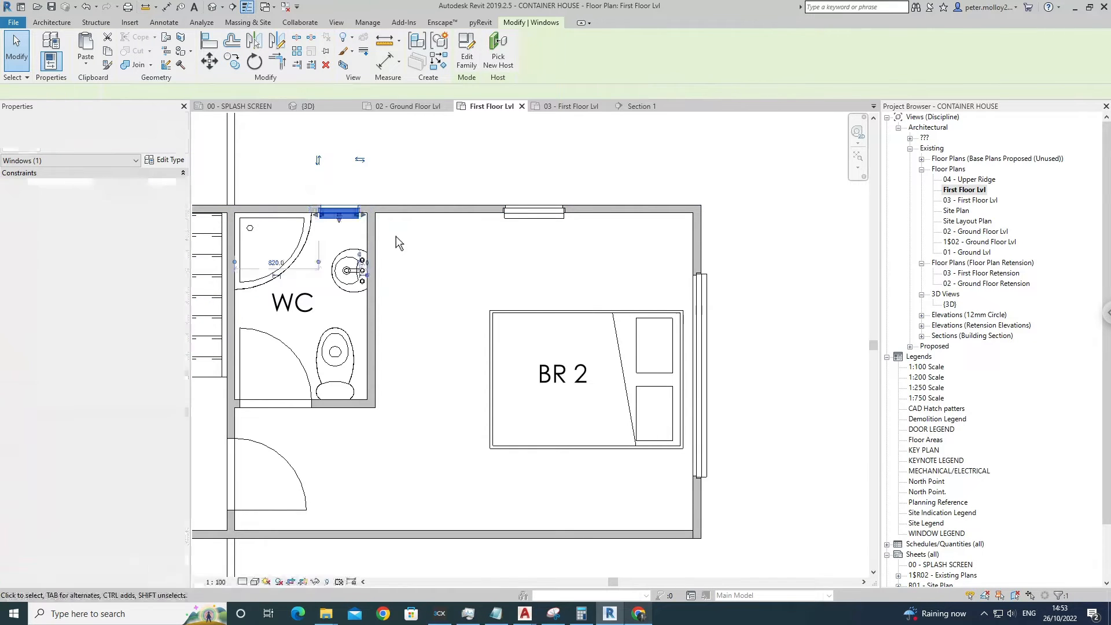
scroll(383, 215, up, 3)
click(388, 209)
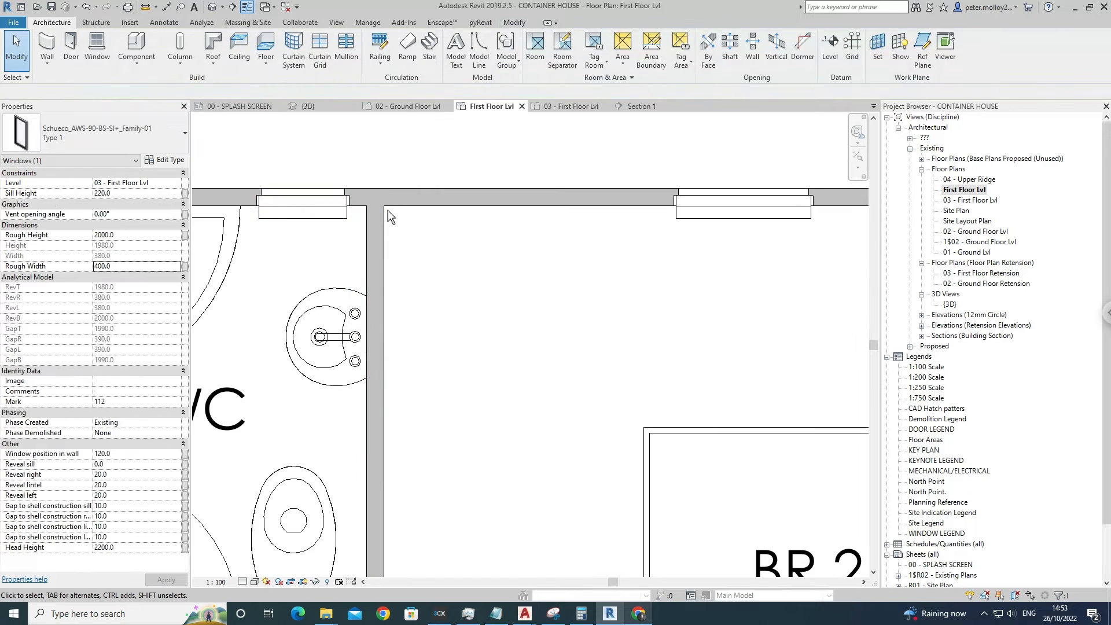
scroll(434, 244, down, 4)
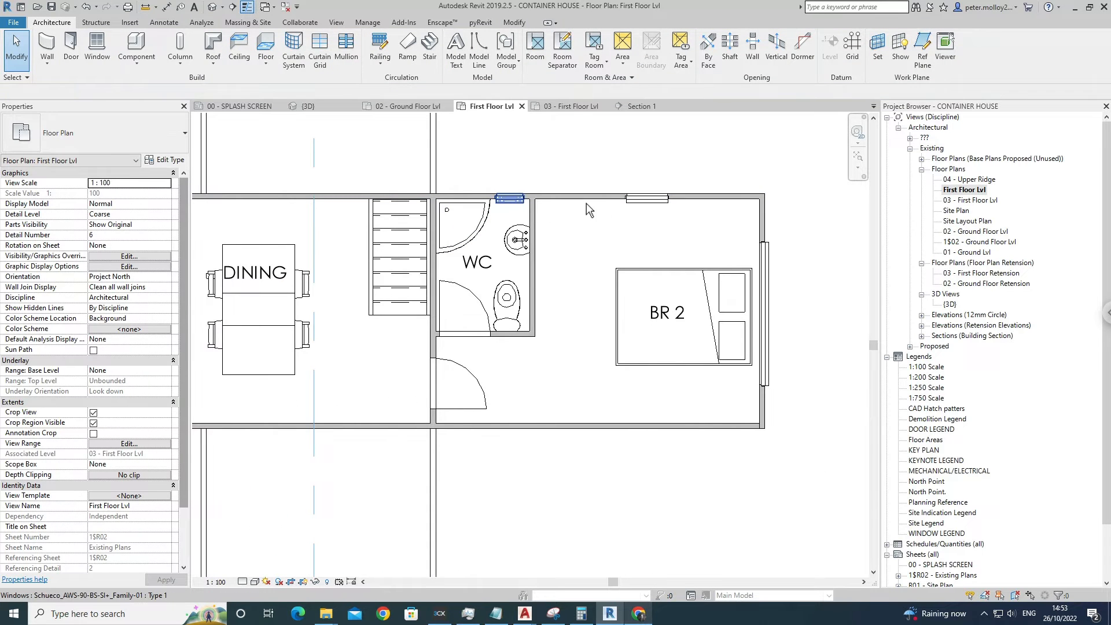
Try to copy the BR 2 window along the north wall towards the dining area, and undo the copy.
click(648, 207)
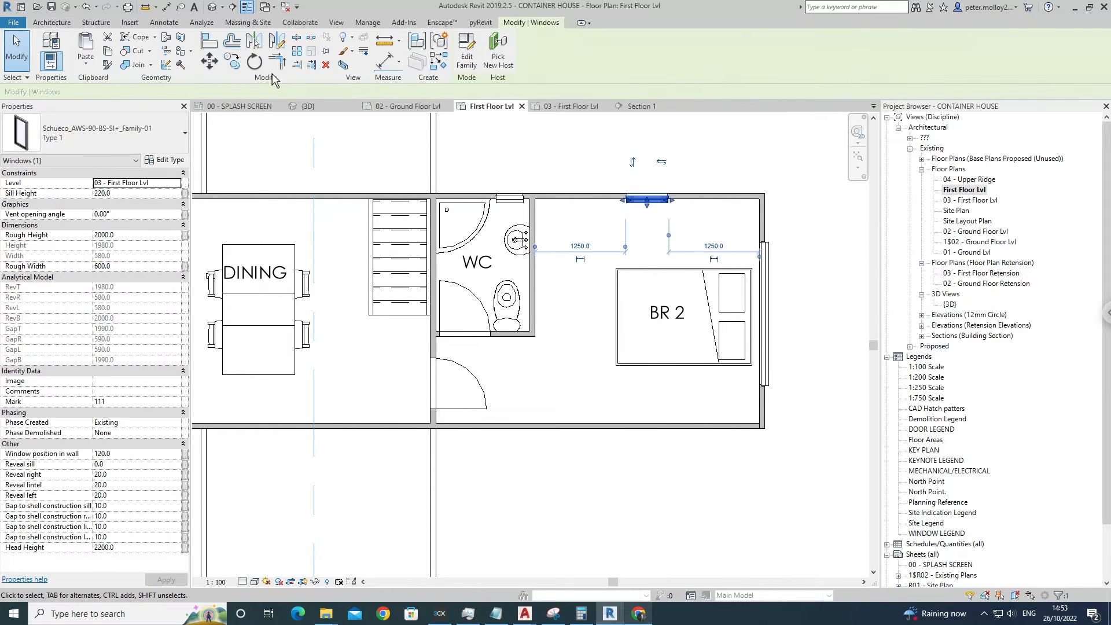
click(234, 64)
click(648, 203)
middle_drag(304, 216, 443, 213)
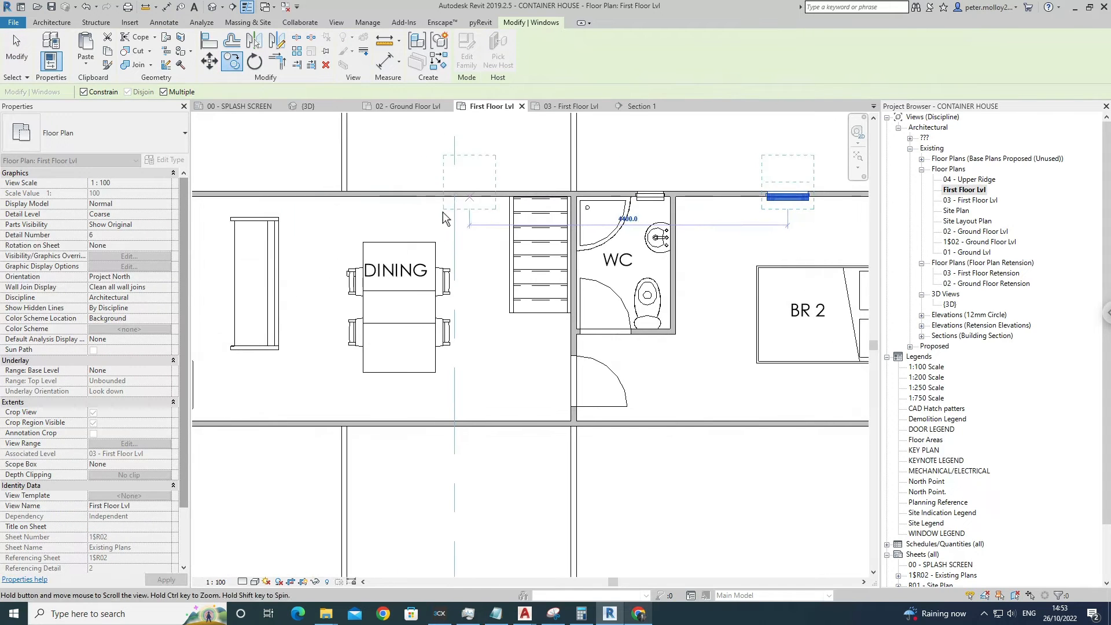
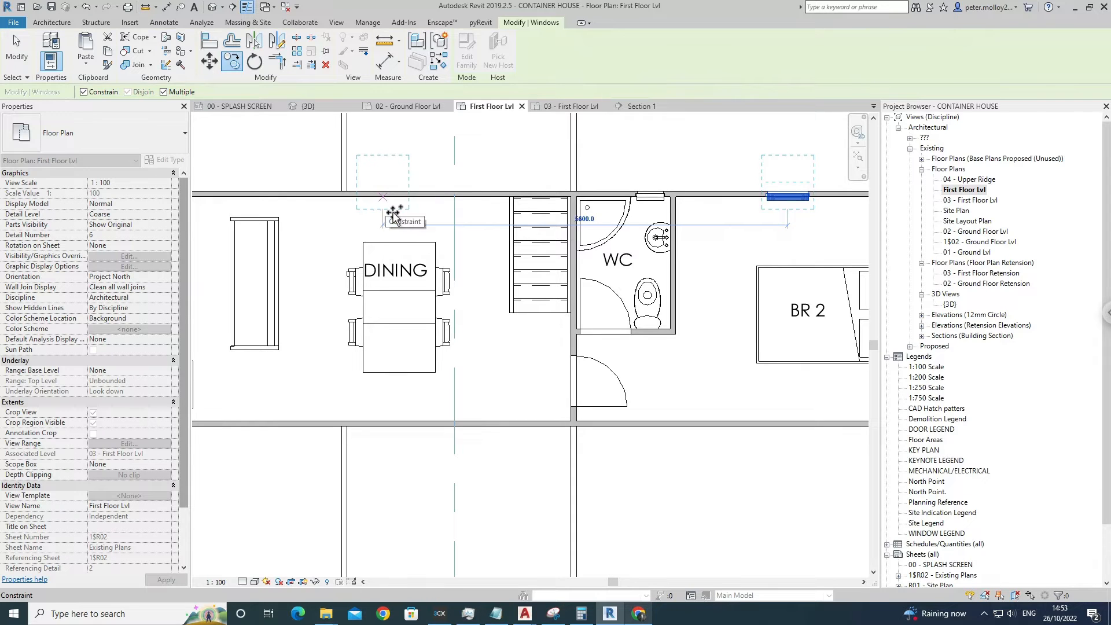
text(6000)
key(Return)
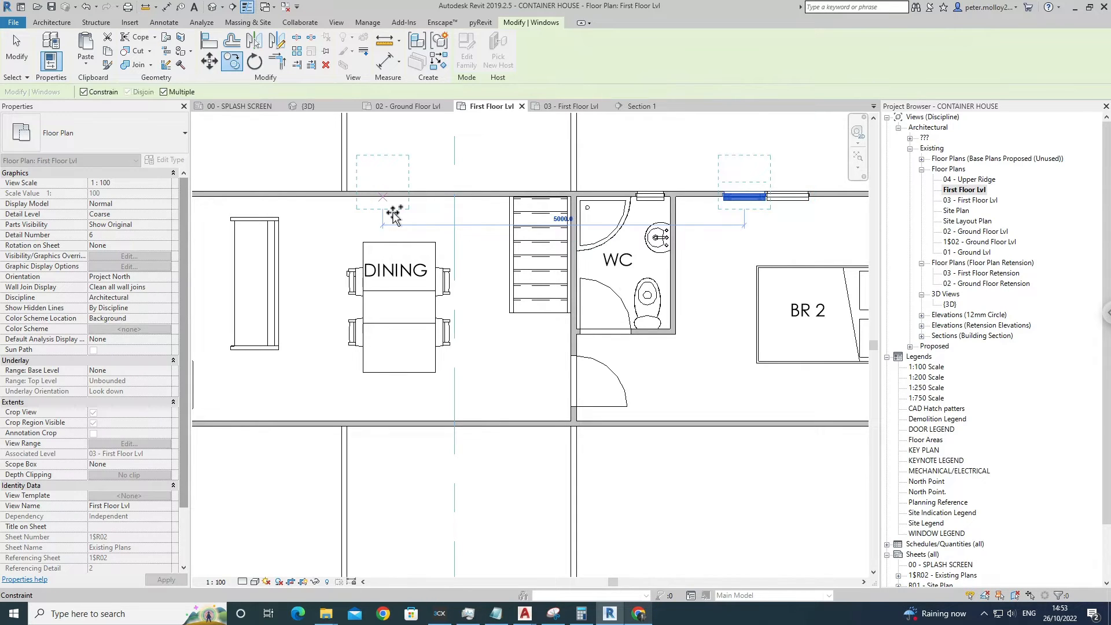
key(Escape)
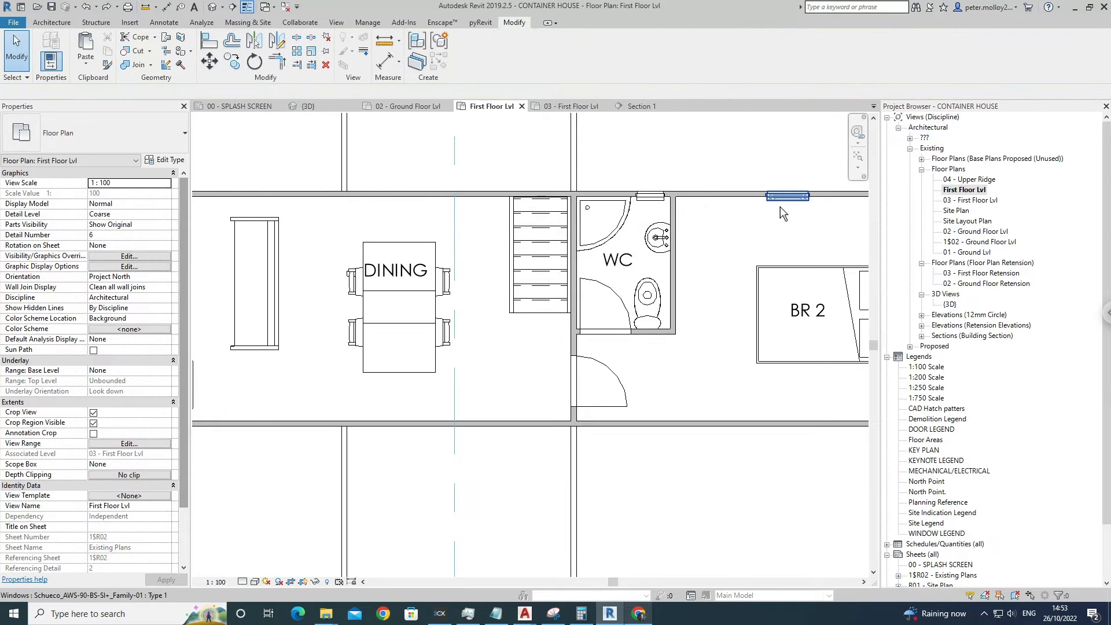
Copy the BR 2 window 6000 mm along the north wall to the dining area.
click(780, 201)
click(239, 66)
click(614, 147)
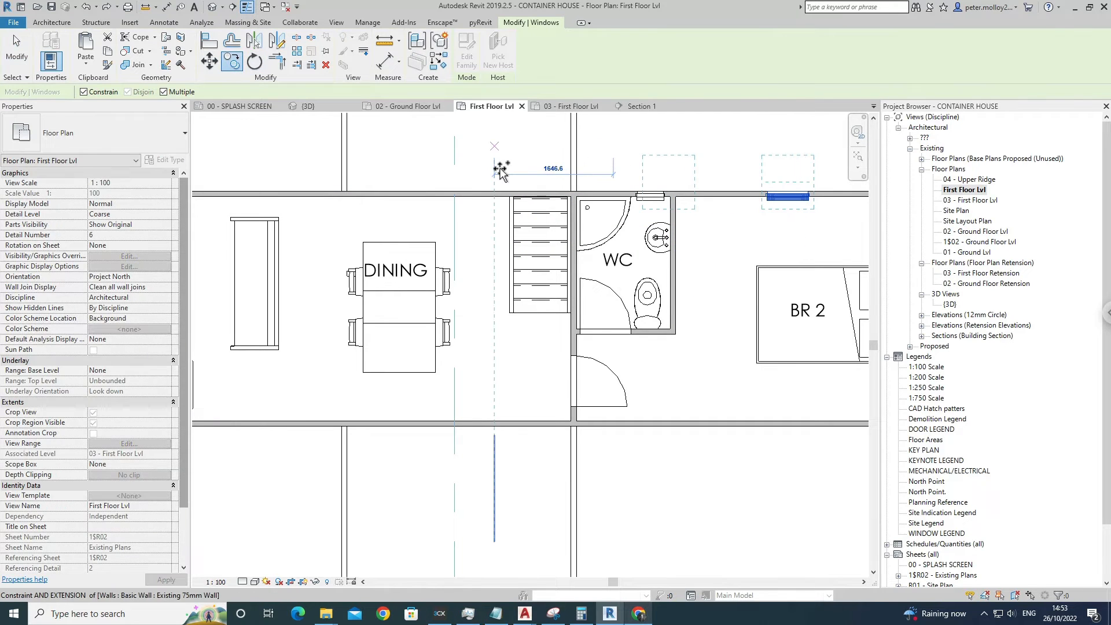
text(6000)
key(Return)
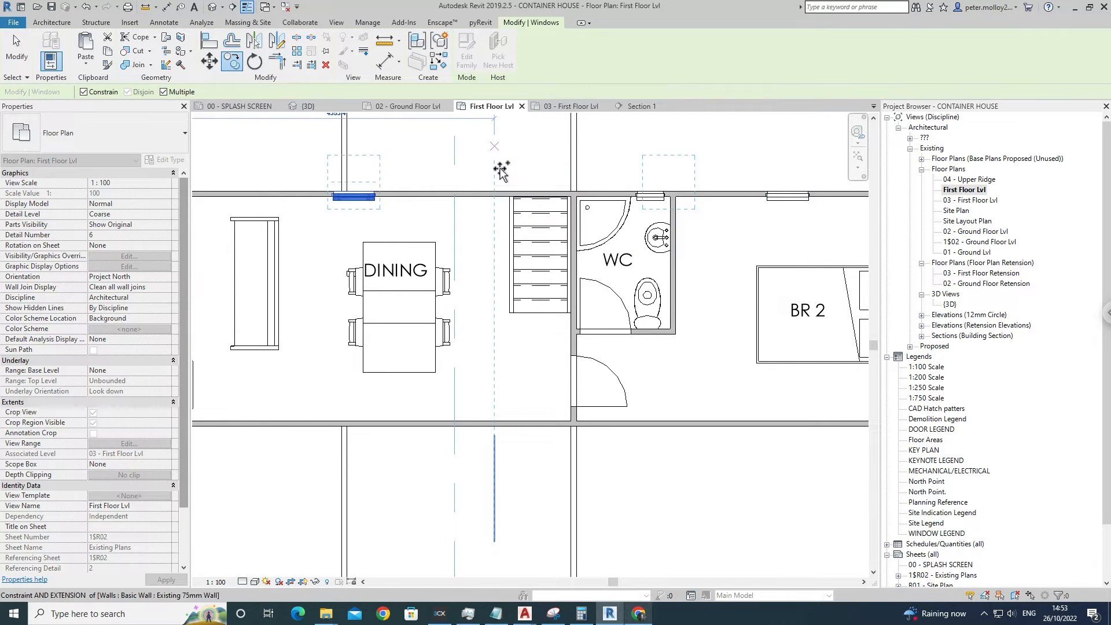
key(Escape)
Move the dining window so its sitting-side edge lines up with the outer face of the lower container's wall.
scroll(367, 207, up, 3)
click(362, 200)
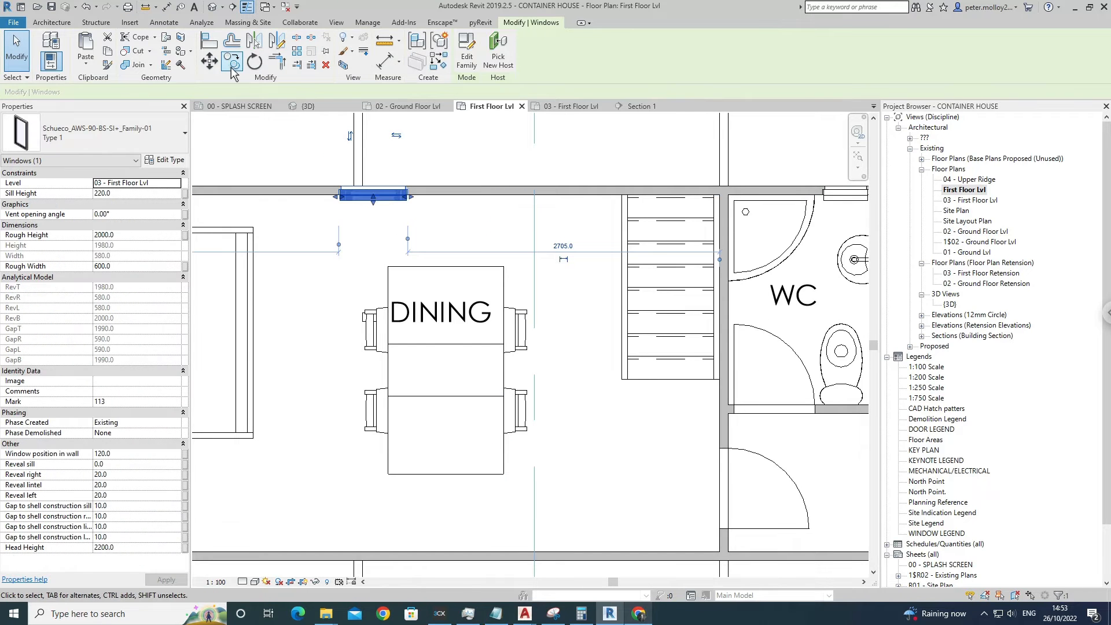
key(m)
key(v)
scroll(405, 194, up, 2)
click(289, 193)
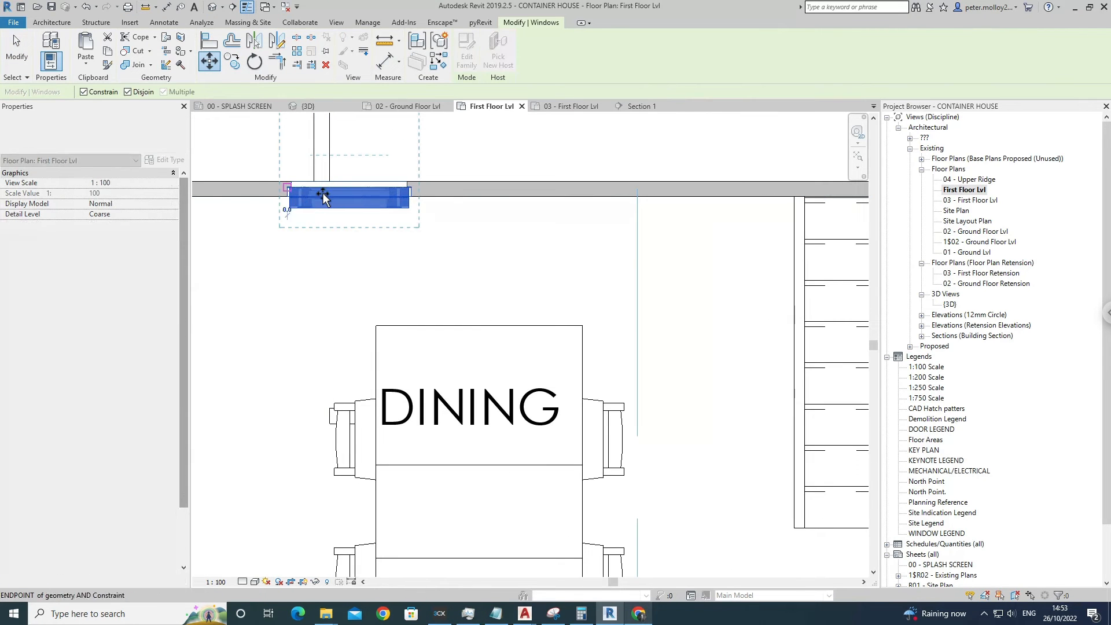
click(367, 198)
scroll(385, 223, down, 4)
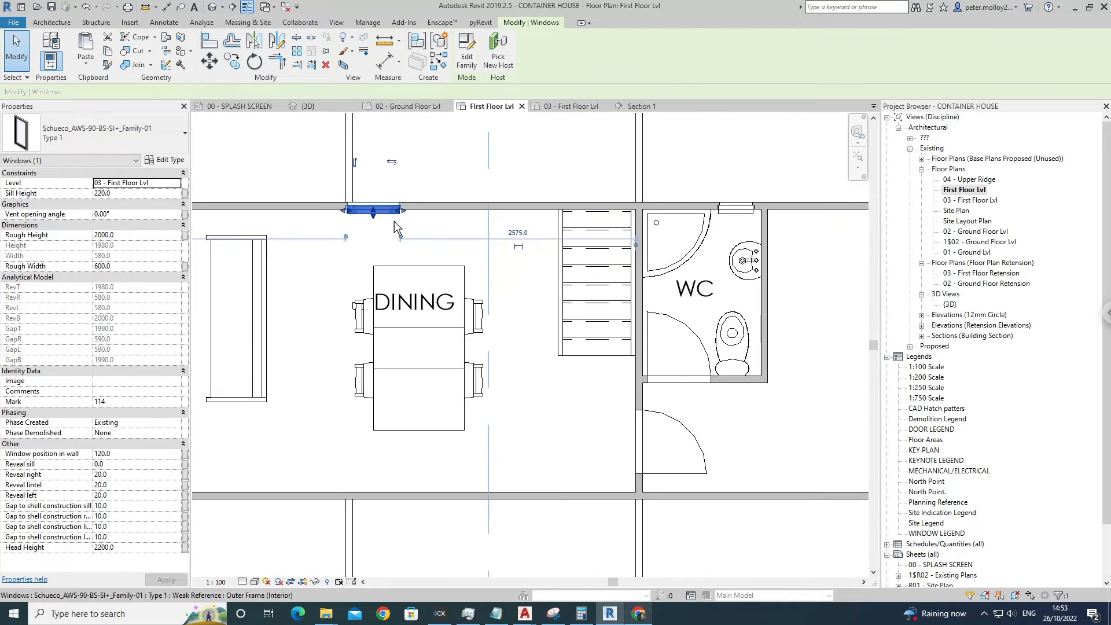
Copy the dining window 3000 mm along the north wall into the sitting area.
key(c)
key(o)
click(368, 200)
middle_drag(300, 215, 418, 216)
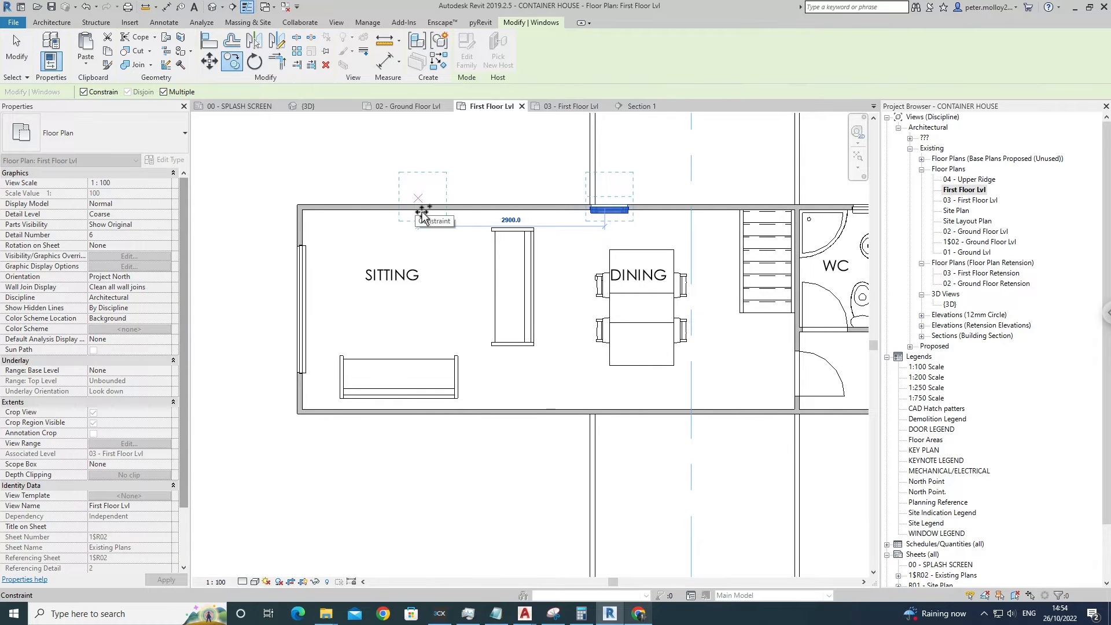
text(3)
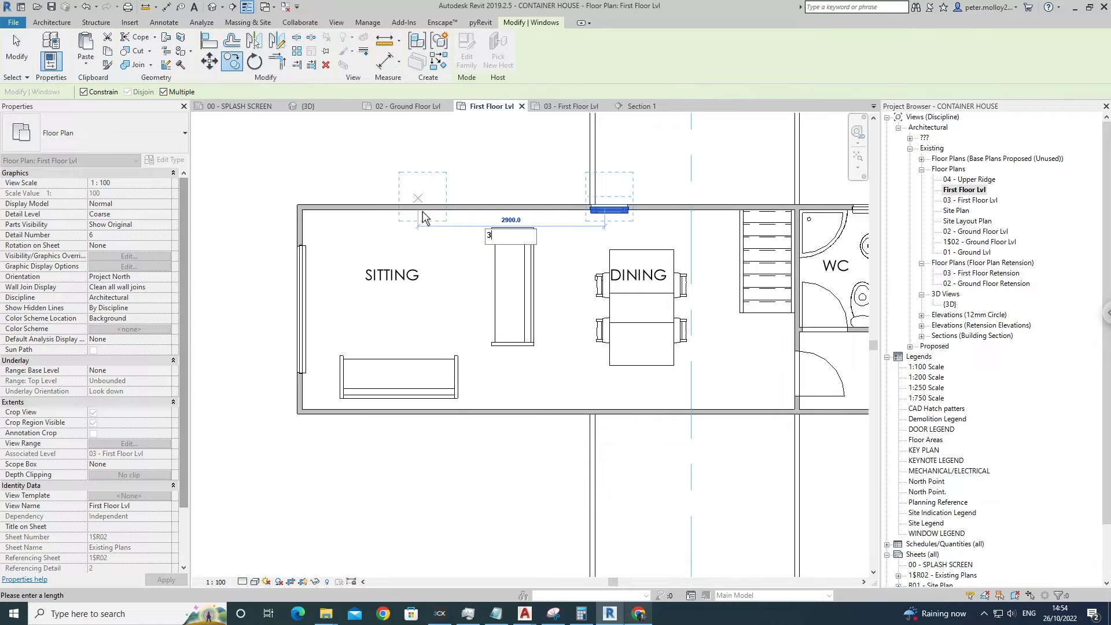
text(000)
key(Return)
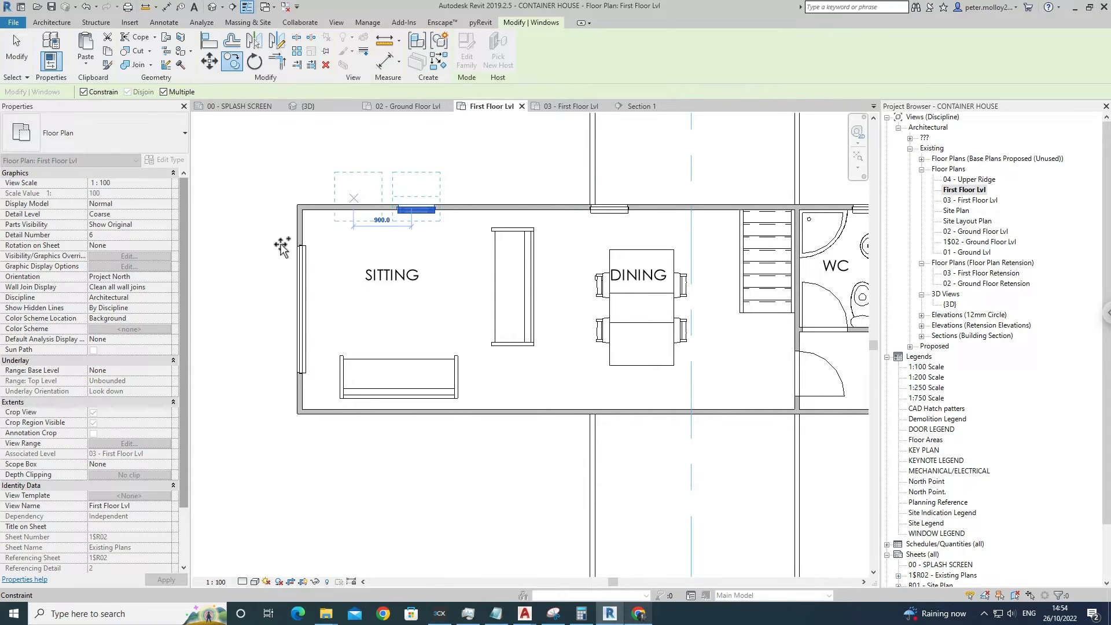
key(Escape)
scroll(427, 221, down, 2)
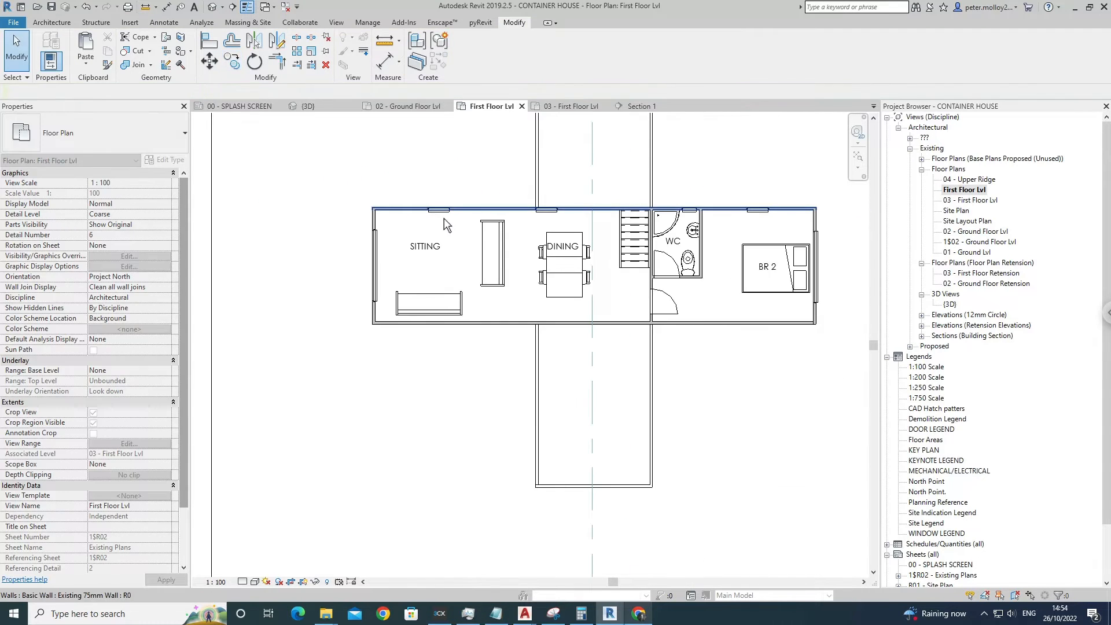
Try to mirror the sitting, dining and BR 2 north wall windows onto the south wall about a horizontal axis through the middle of BR 2.
click(450, 228)
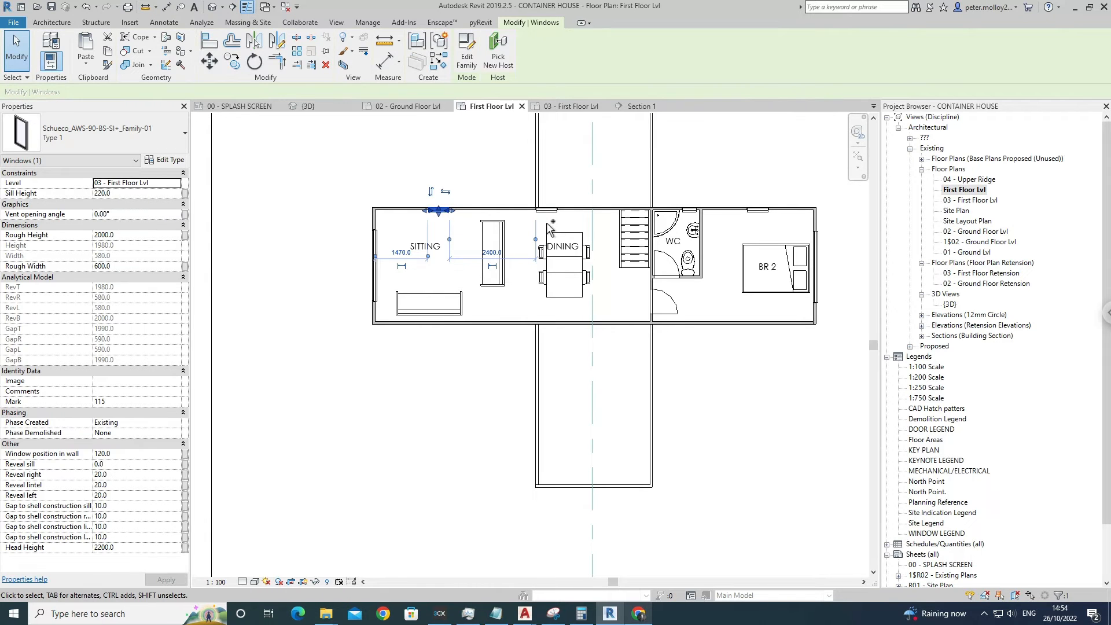
click(559, 225)
click(557, 215)
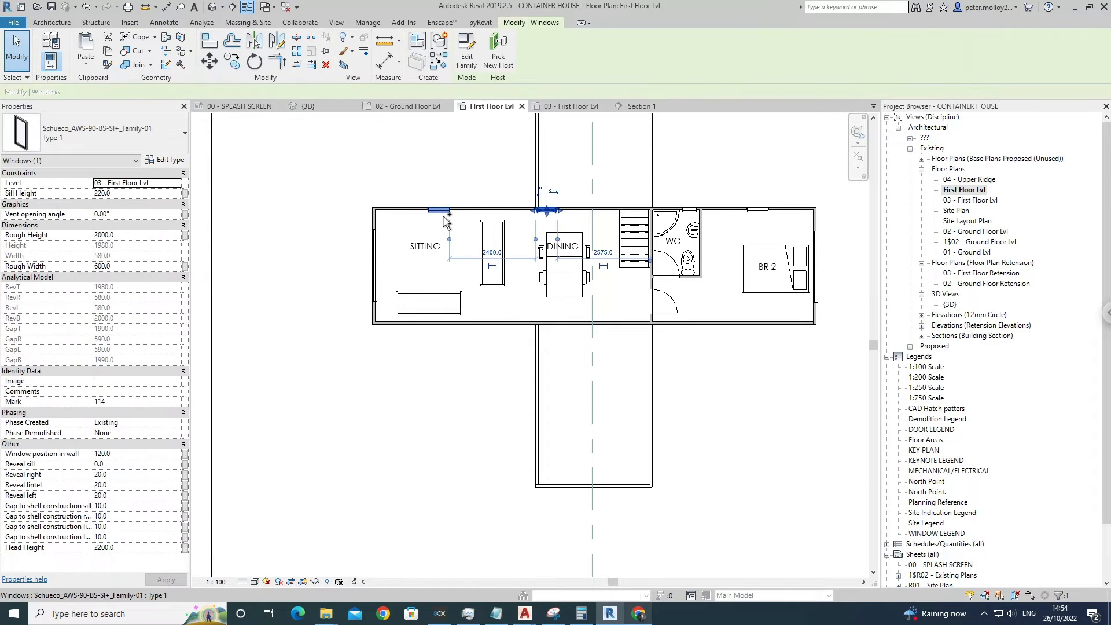
ctrl+click(444, 212)
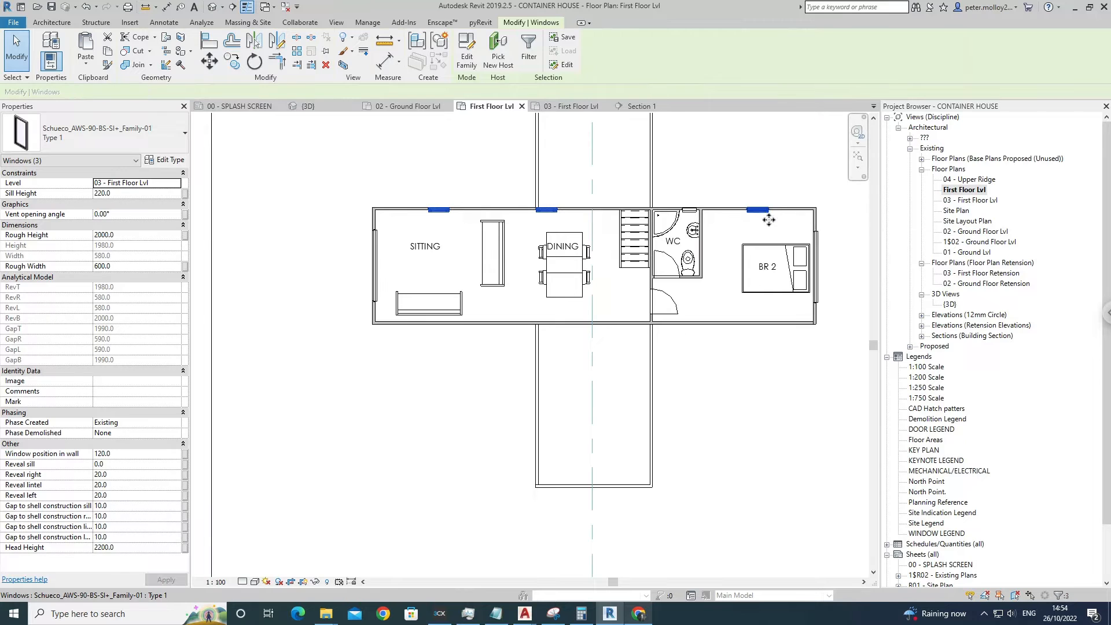
click(283, 50)
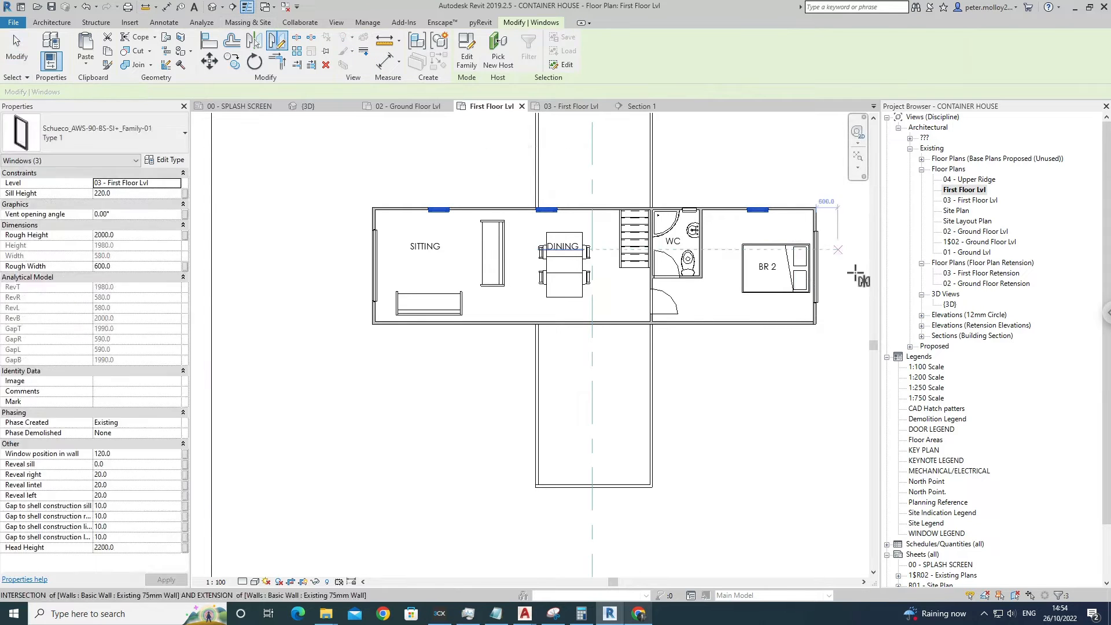
click(829, 276)
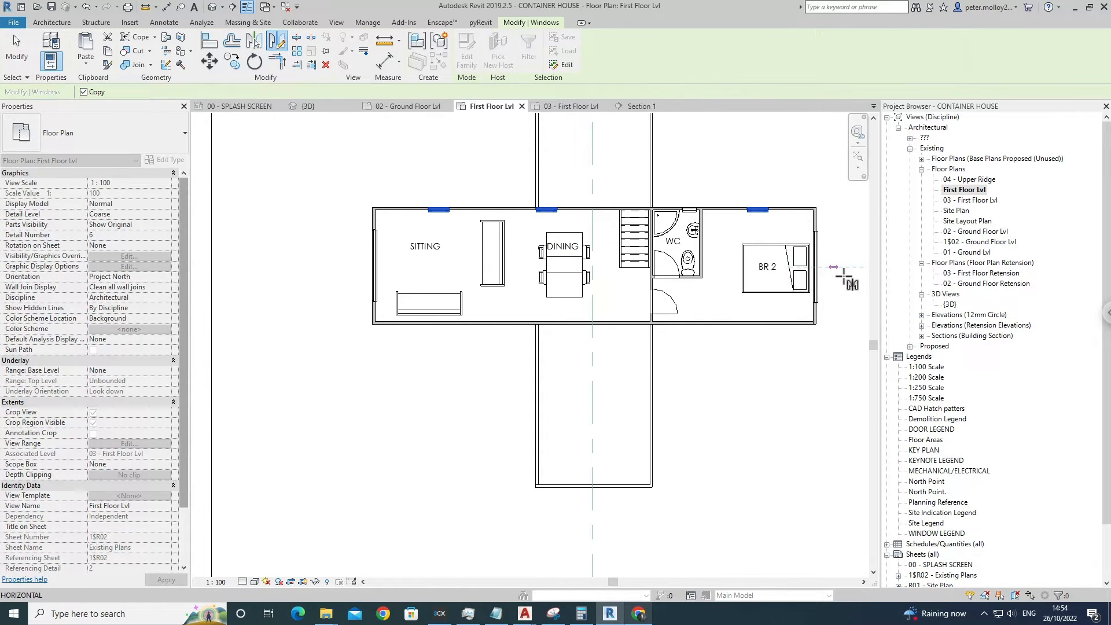
click(841, 272)
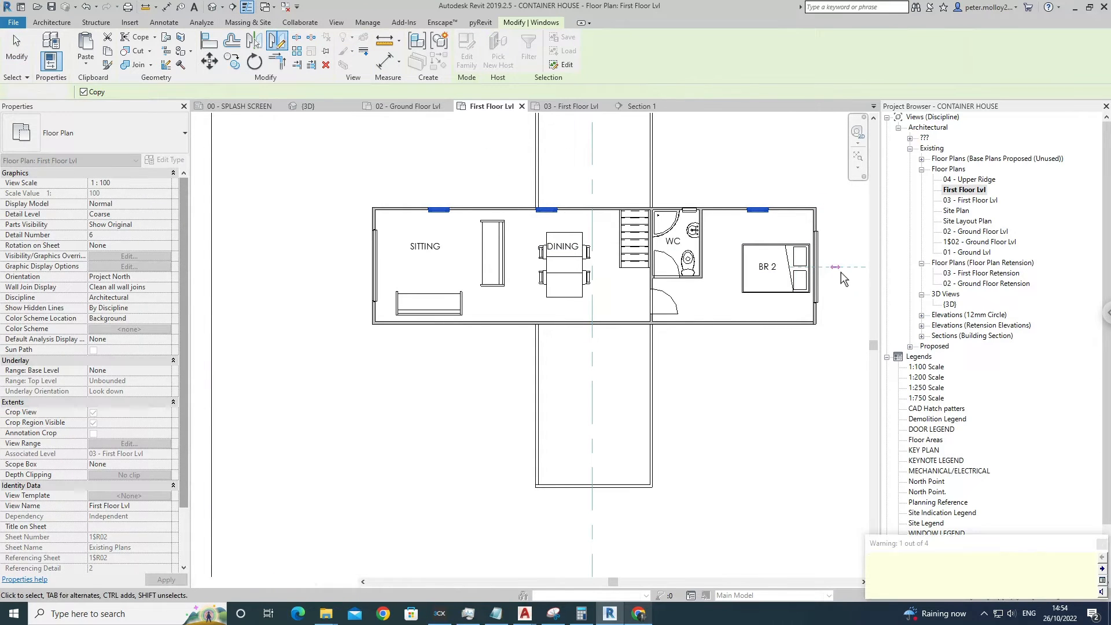
Mirror copies of the sitting, dining, WC and BR 2 north wall windows onto the south wall about a horizontal axis at the container's mid-width.
click(446, 217)
ctrl+click(553, 211)
ctrl+click(691, 212)
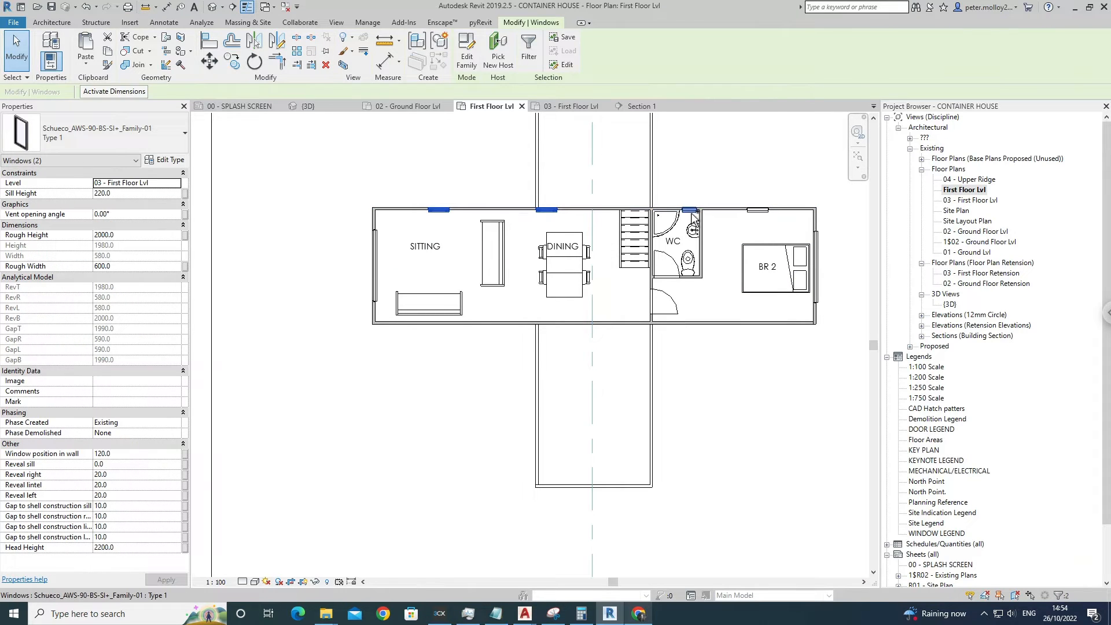
ctrl+click(759, 219)
scroll(666, 252, up, 2)
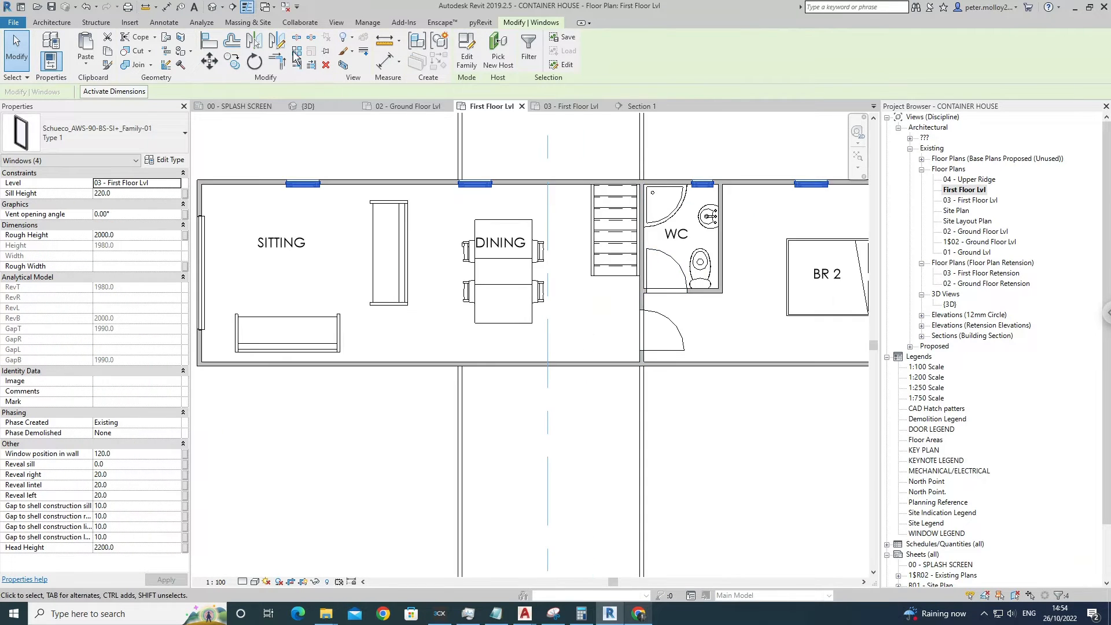
click(276, 41)
scroll(651, 278, up, 3)
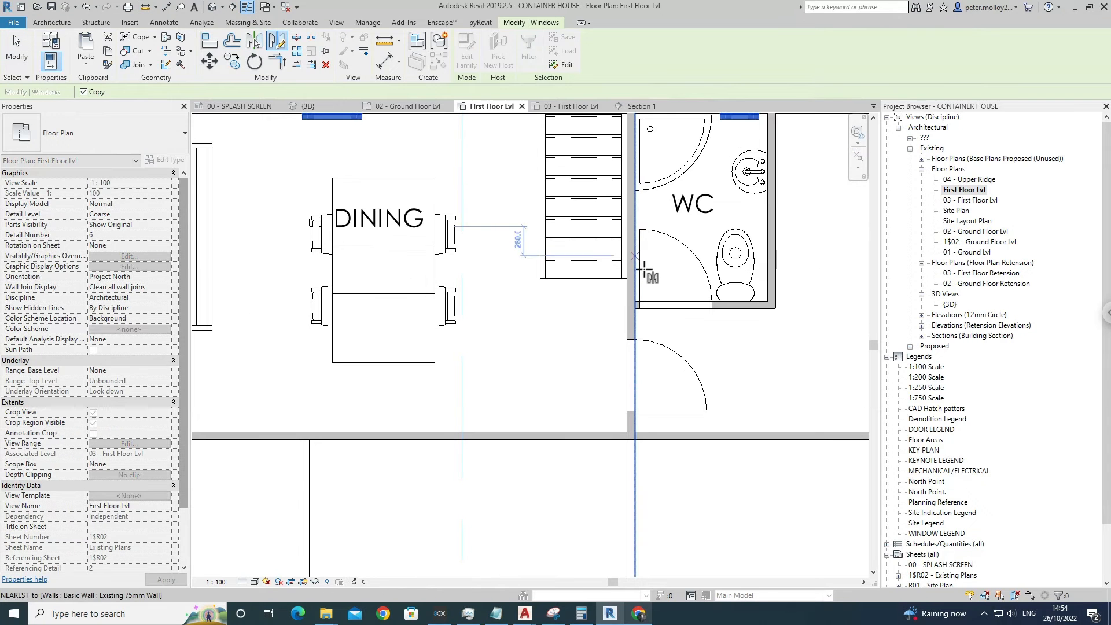
click(643, 282)
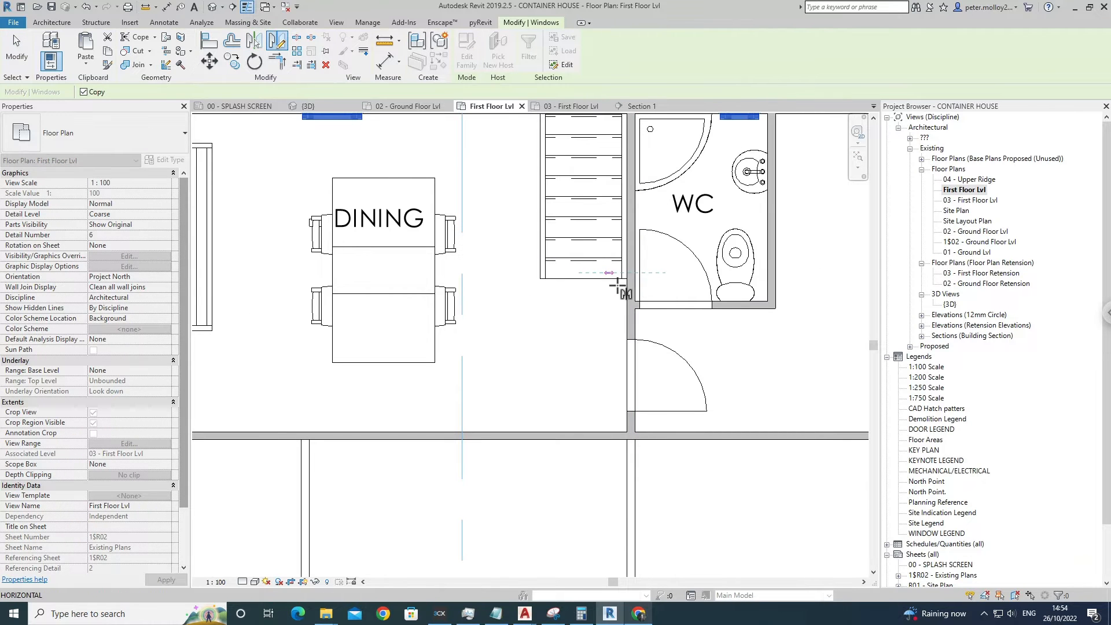
click(625, 250)
scroll(619, 243, down, 3)
key(Escape)
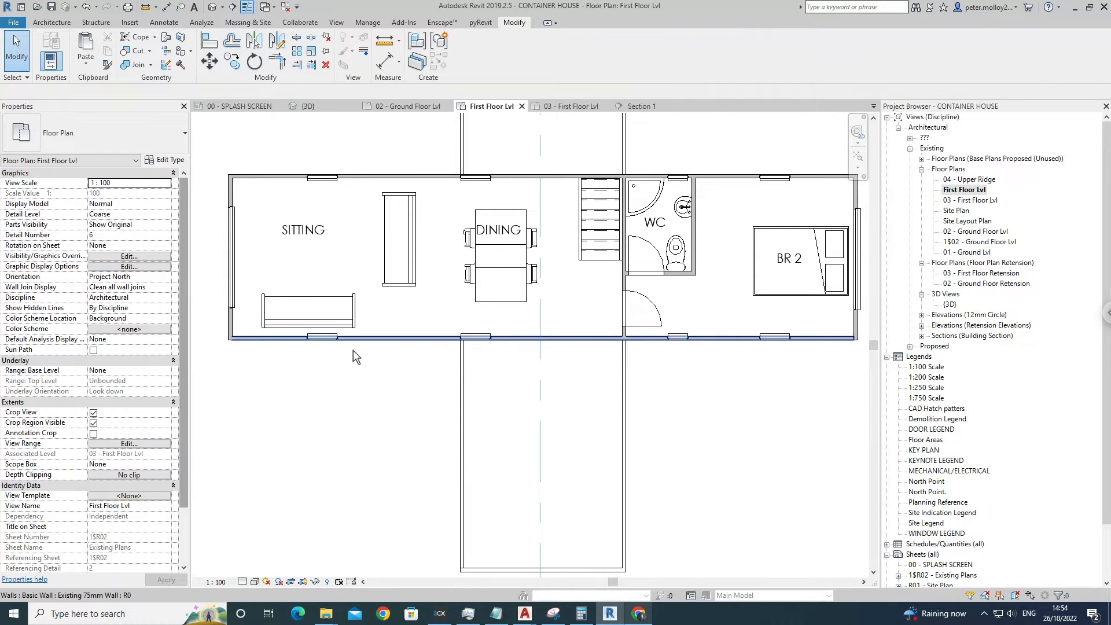
Check the mirrored south wall windows in the first floor plan and from several sides in the 3D view.
scroll(353, 347, up, 2)
middle_drag(579, 328, 258, 323)
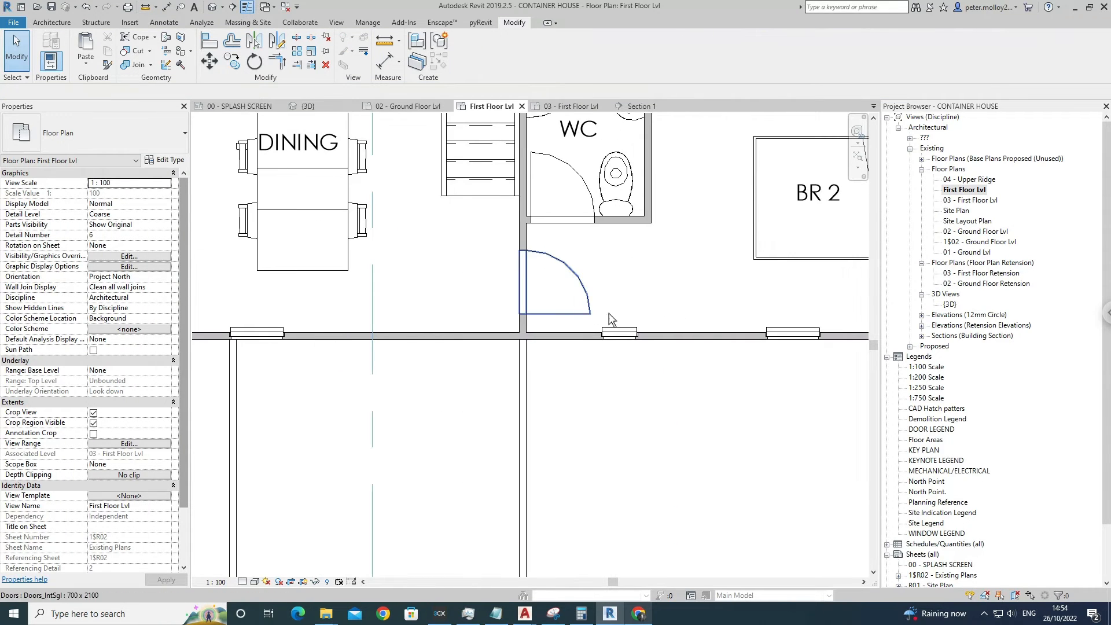
click(620, 333)
scroll(635, 331, down, 3)
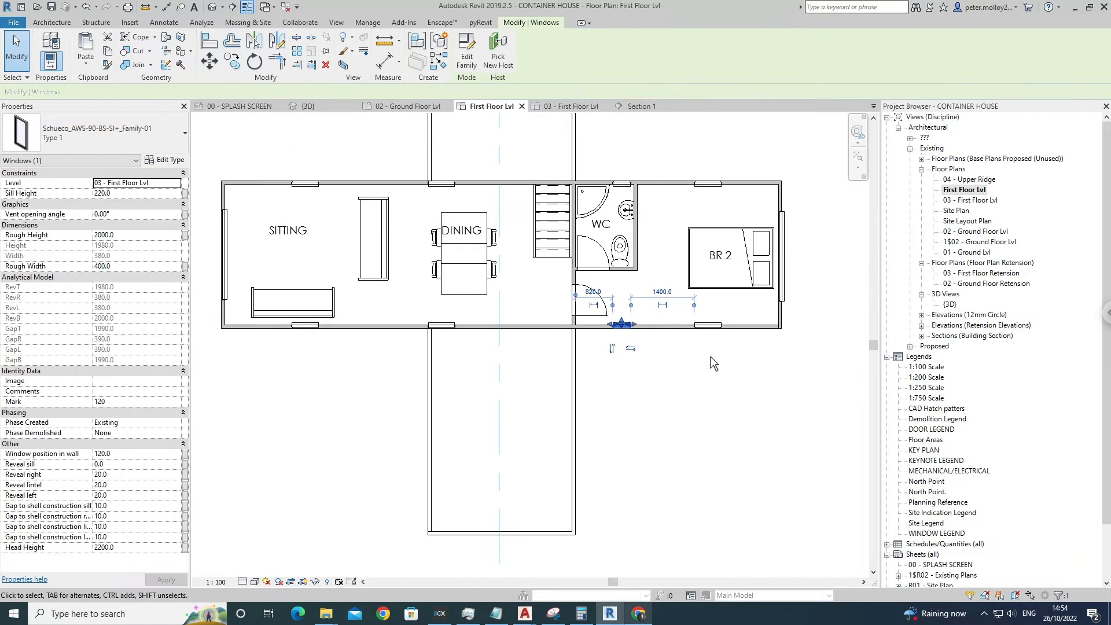
click(213, 6)
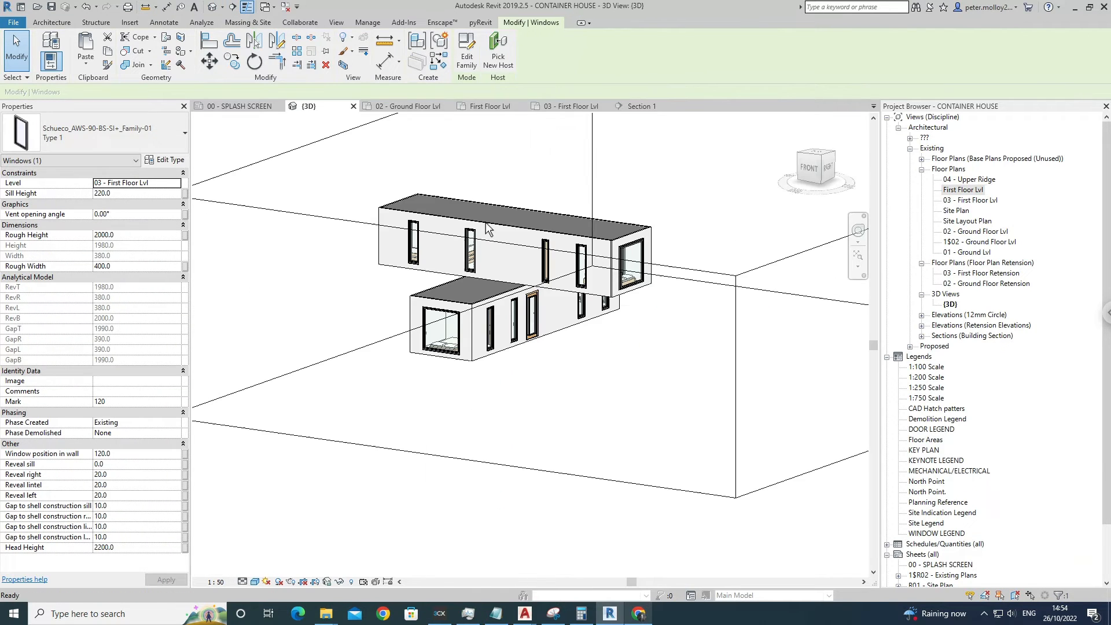
shift+middle_drag(440, 313, 861, 275)
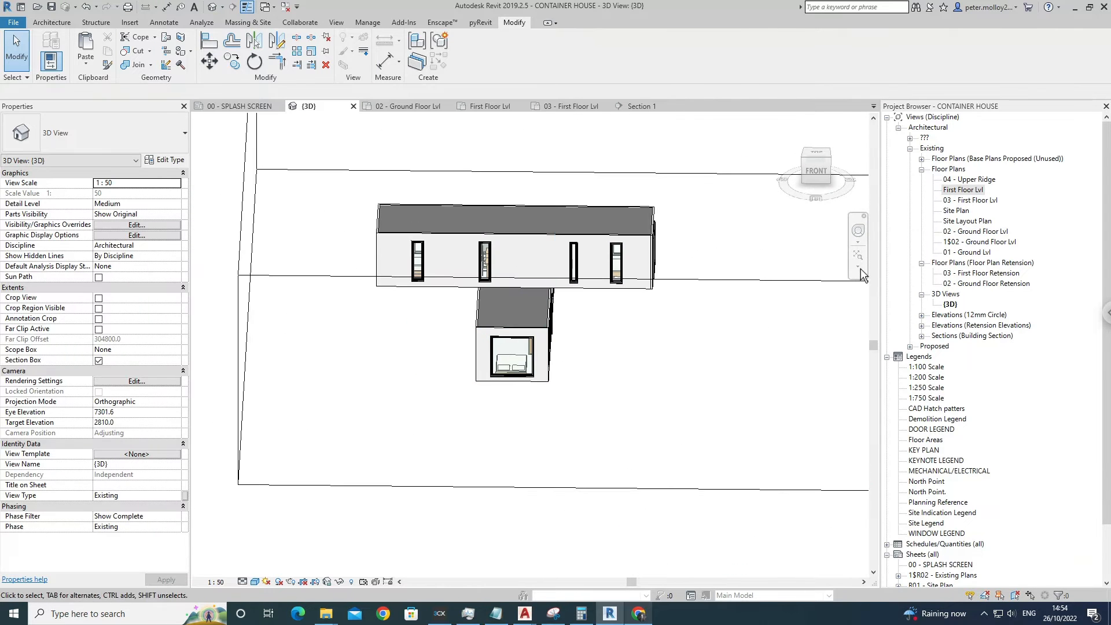
shift+middle_drag(697, 245, 667, 373)
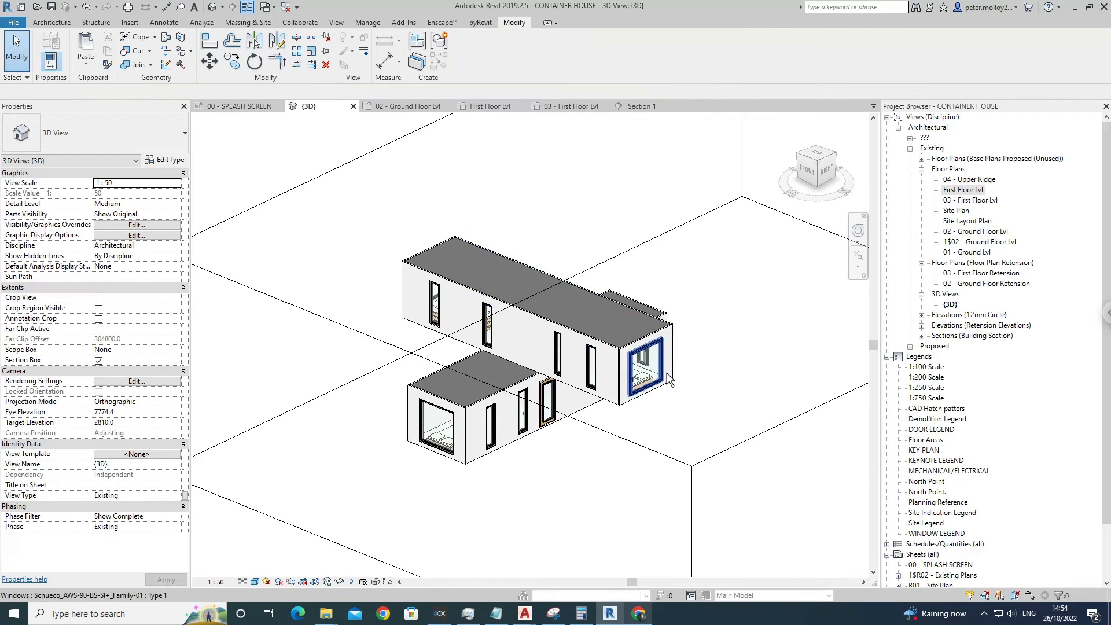
Pull the north face of the 3D view's section box in closer to the house.
click(624, 412)
shift+middle_drag(624, 413, 446, 355)
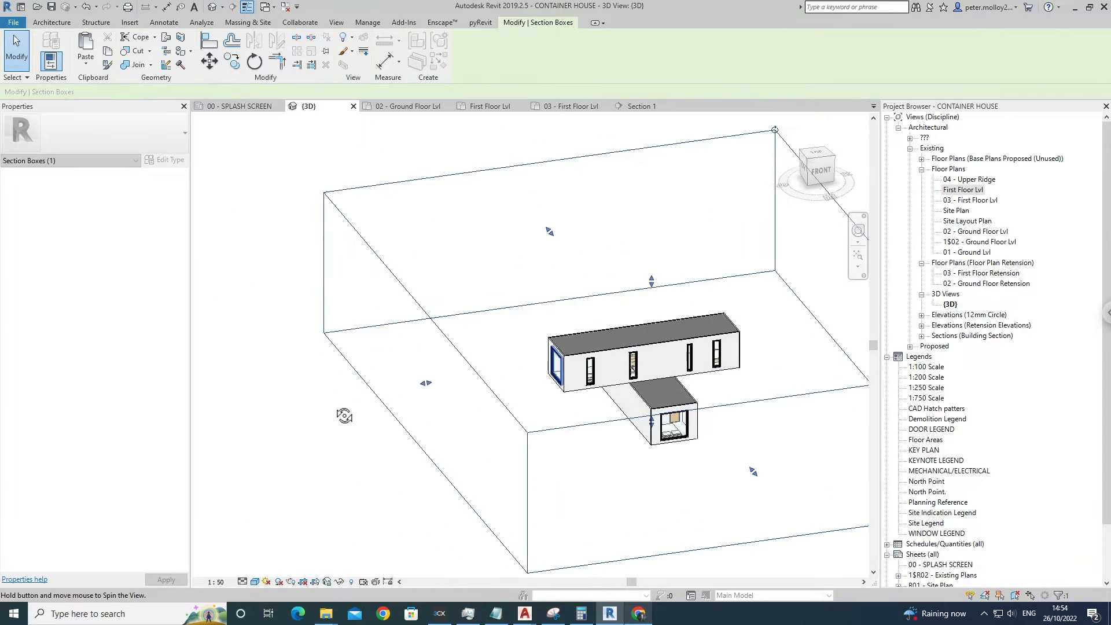
shift+middle_drag(444, 400, 829, 330)
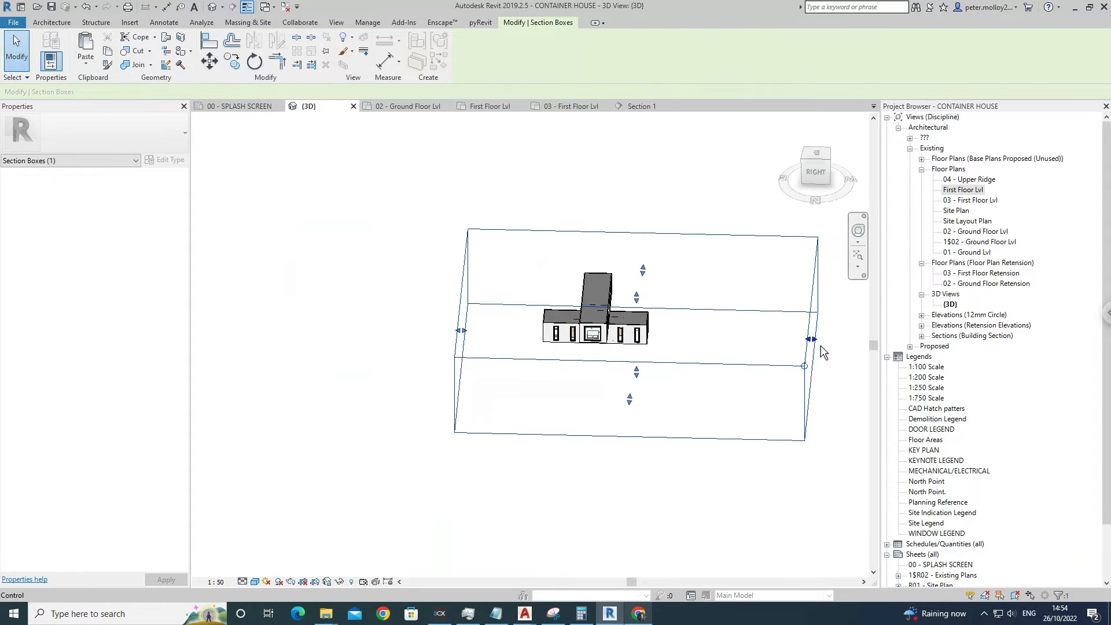
drag(814, 340, 734, 358)
shift+middle_drag(731, 358, 810, 371)
click(802, 374)
scroll(562, 362, up, 5)
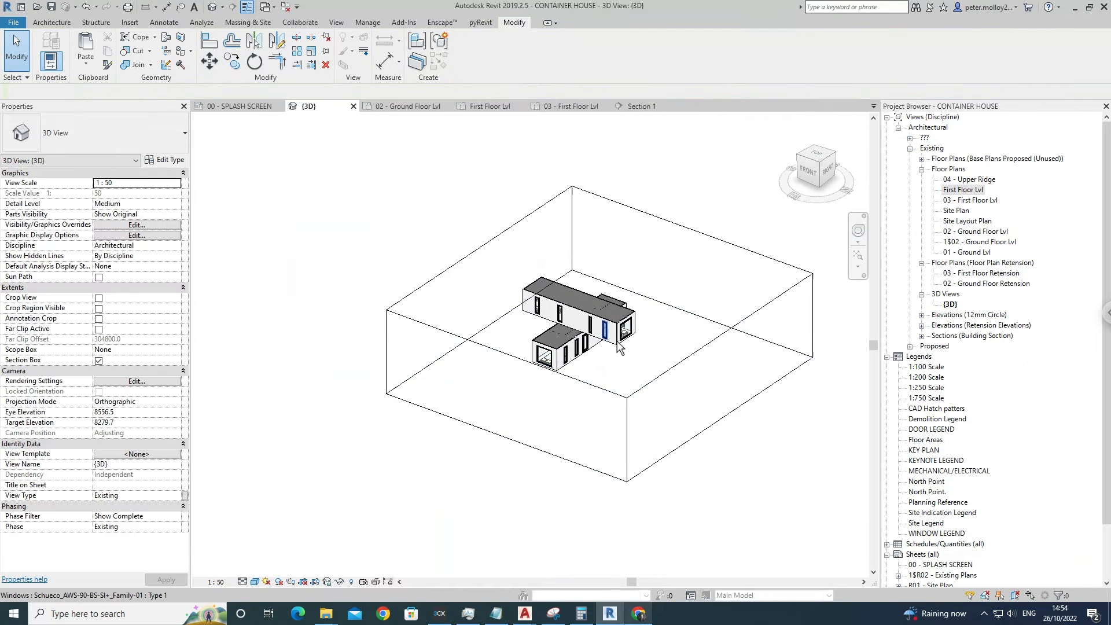
shift+middle_drag(563, 364, 578, 376)
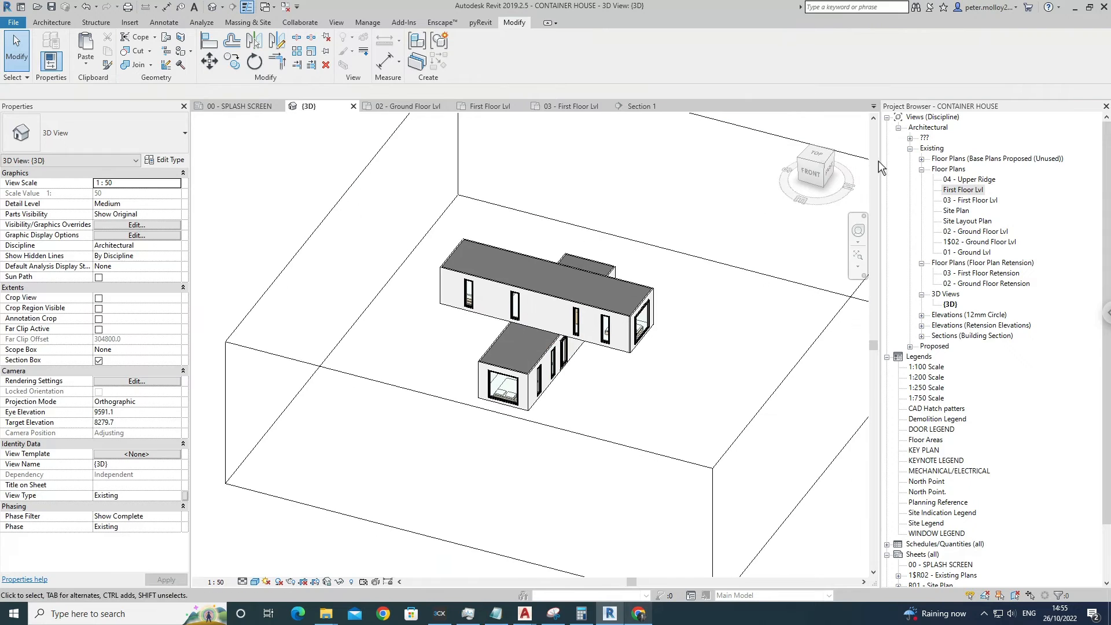
In the top view, start a toposurface and place four corner points around the house at absolute elevation 0.0.
click(815, 155)
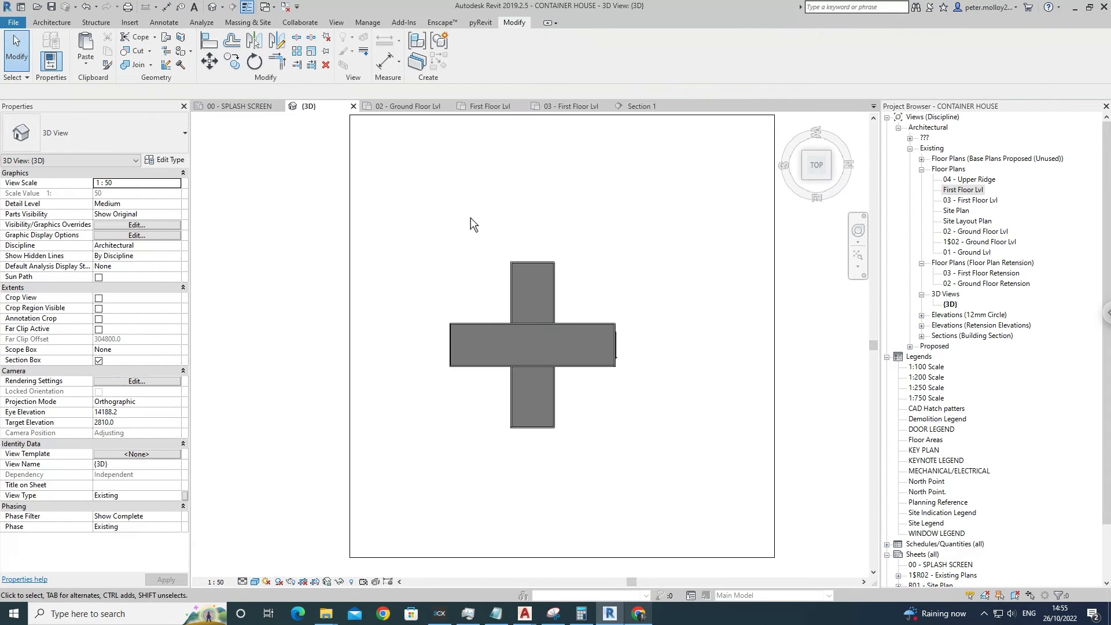
click(62, 23)
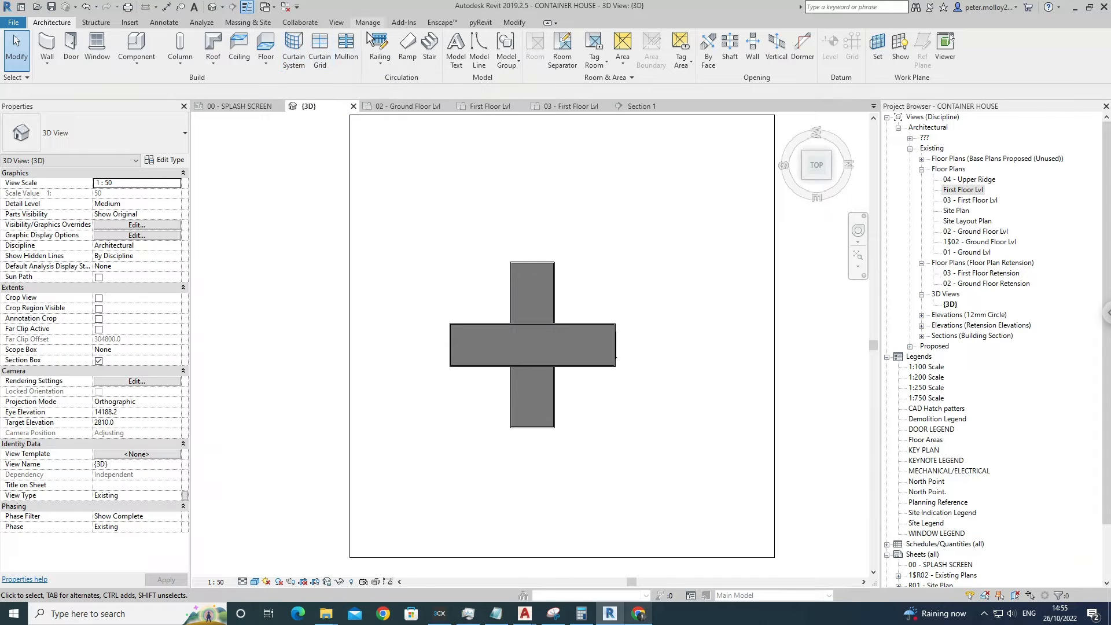
click(255, 23)
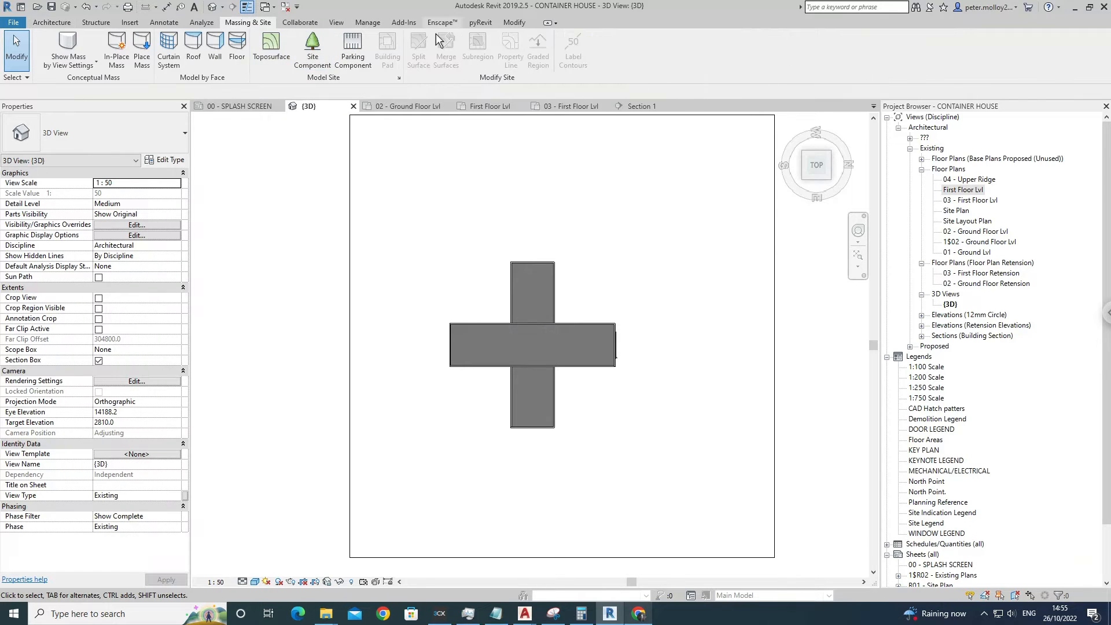
click(271, 47)
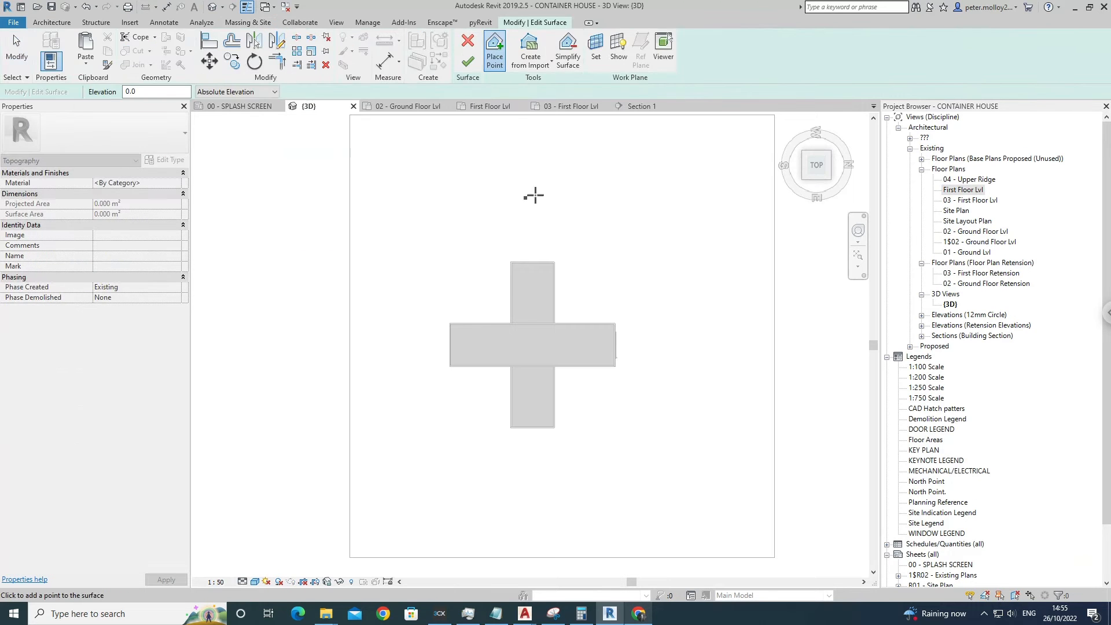
click(693, 169)
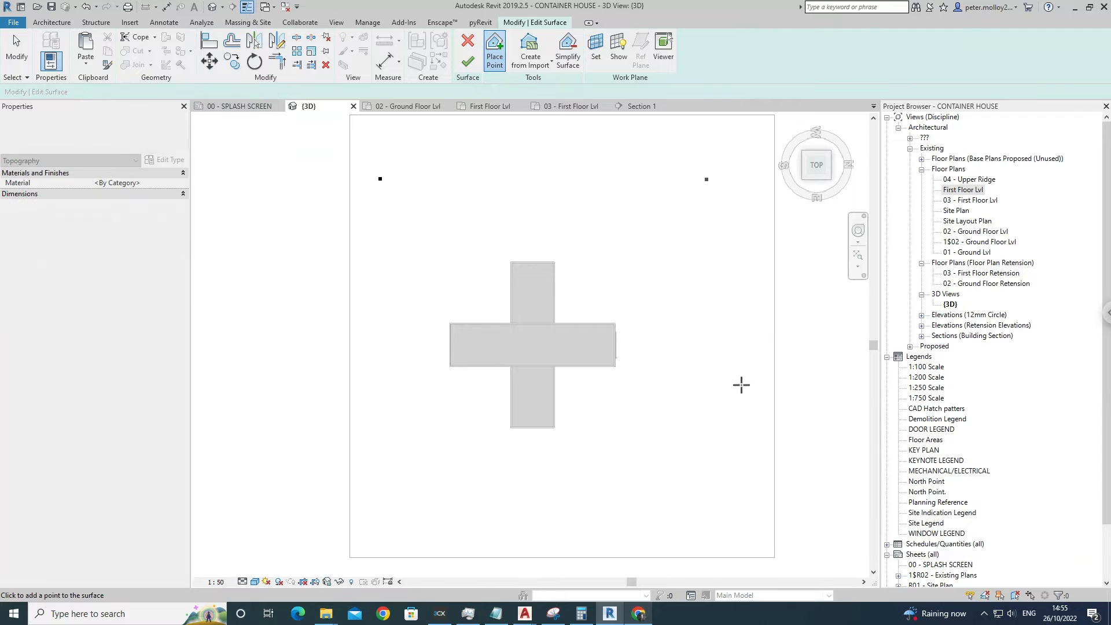
click(705, 459)
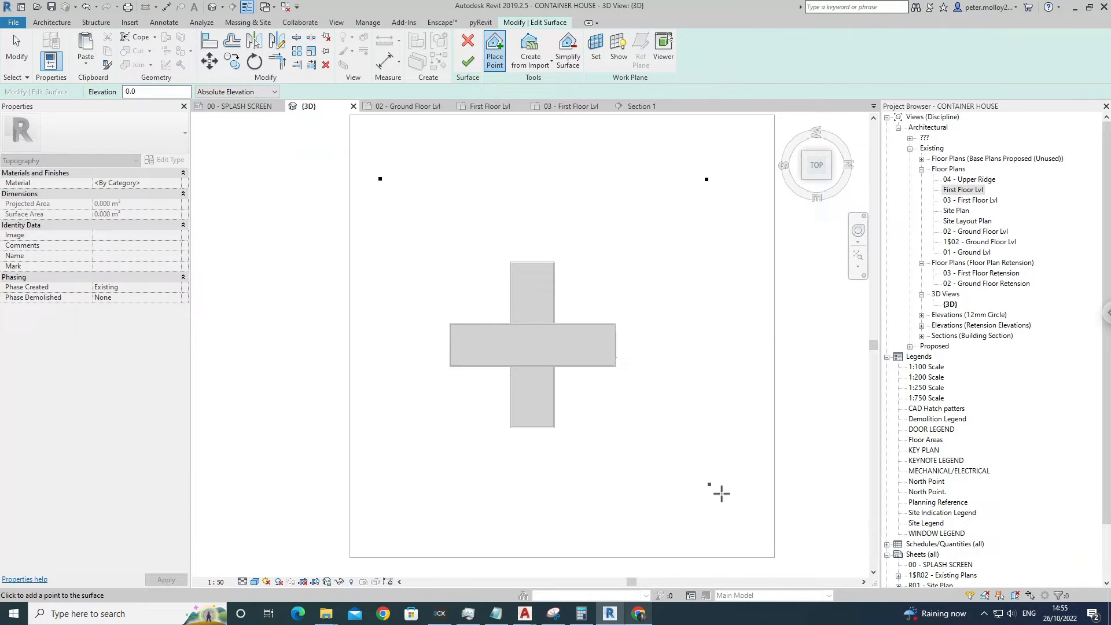
click(522, 491)
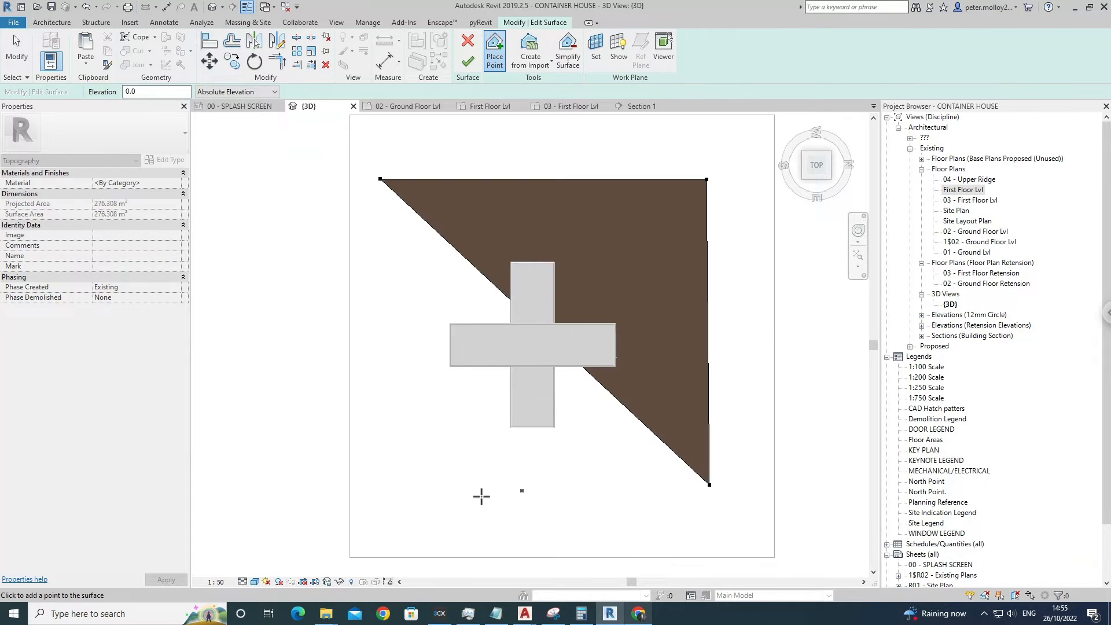
click(374, 495)
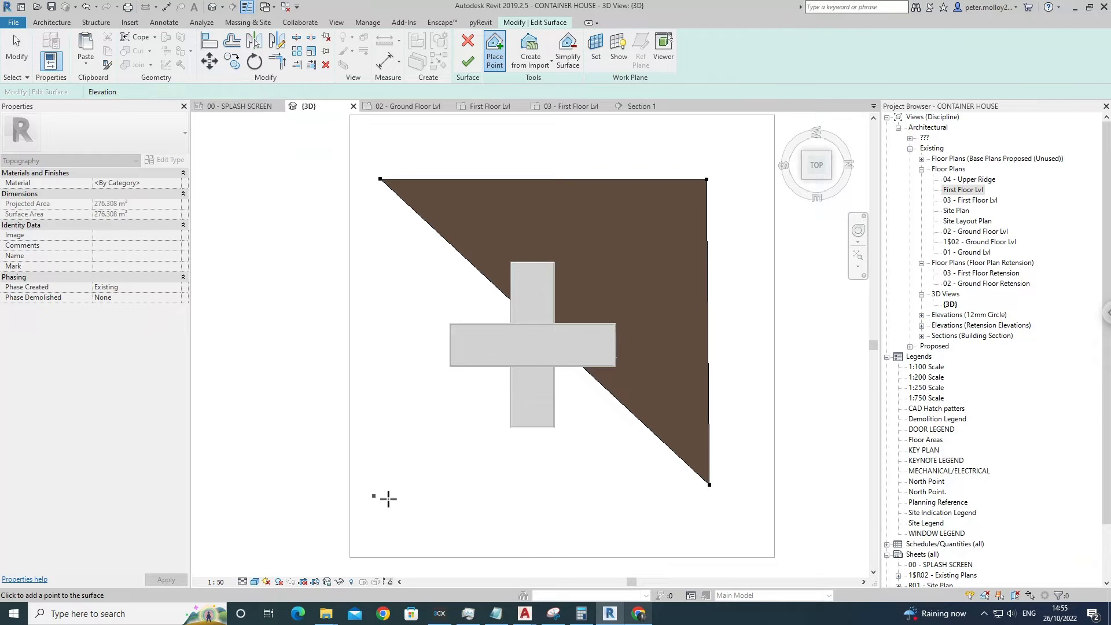
key(Escape)
Align the toposurface's southwest corner point with the neighbouring corners, and finish the surface.
scroll(371, 500, up, 1)
mouse_move(376, 497)
mouse_down()
mouse_move(394, 485)
mouse_move(380, 485)
mouse_up()
click(459, 445)
click(456, 432)
shift+middle_drag(456, 438, 556, 249)
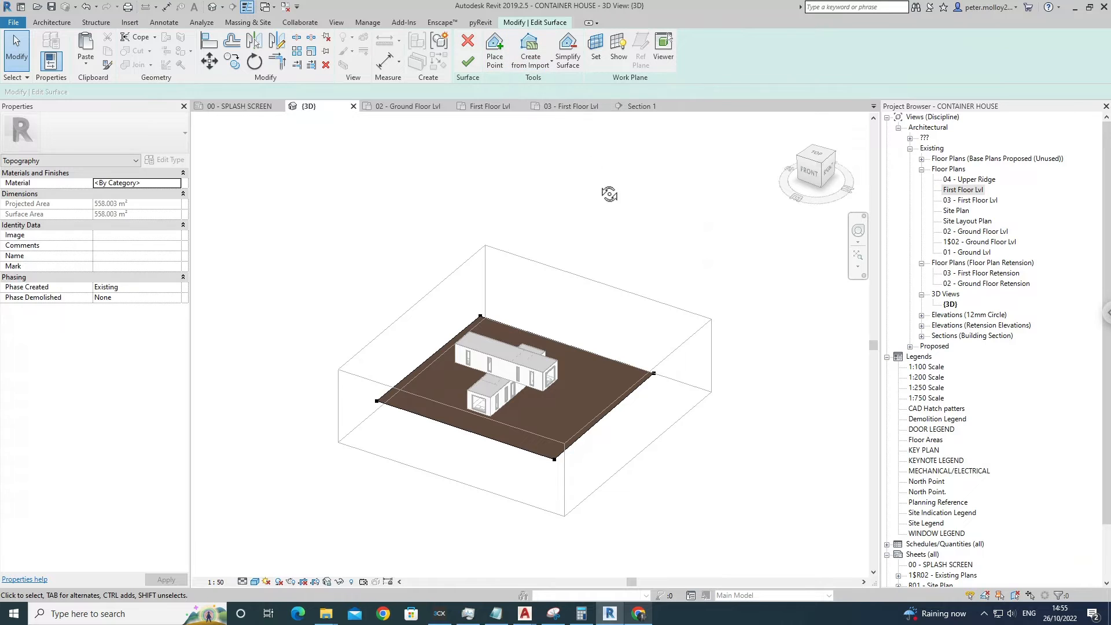
shift+middle_drag(610, 194, 615, 113)
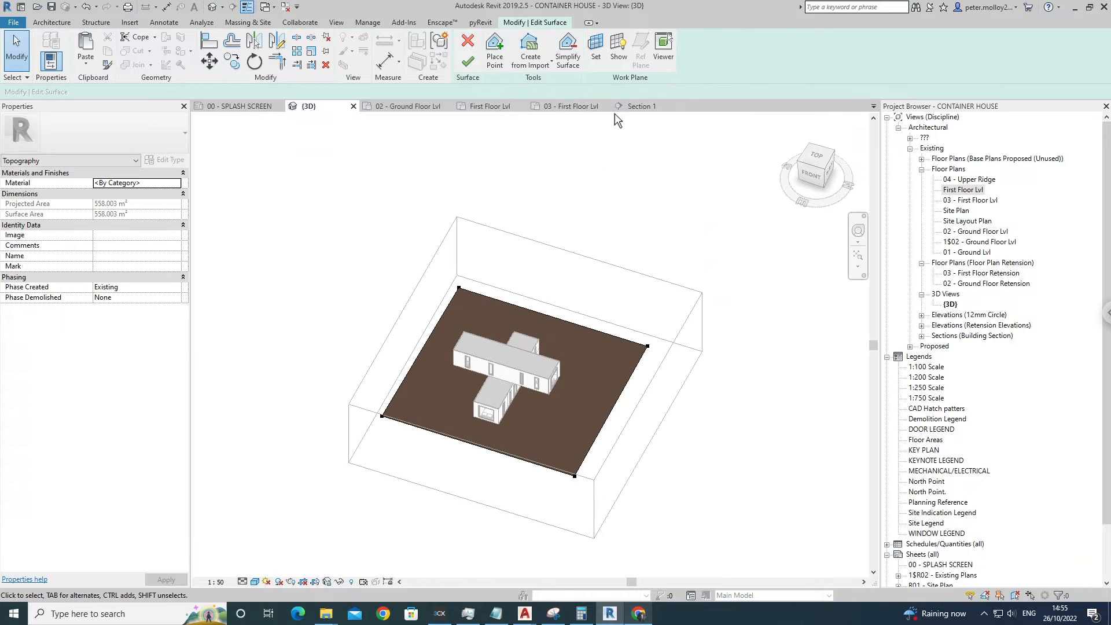
click(478, 67)
click(611, 331)
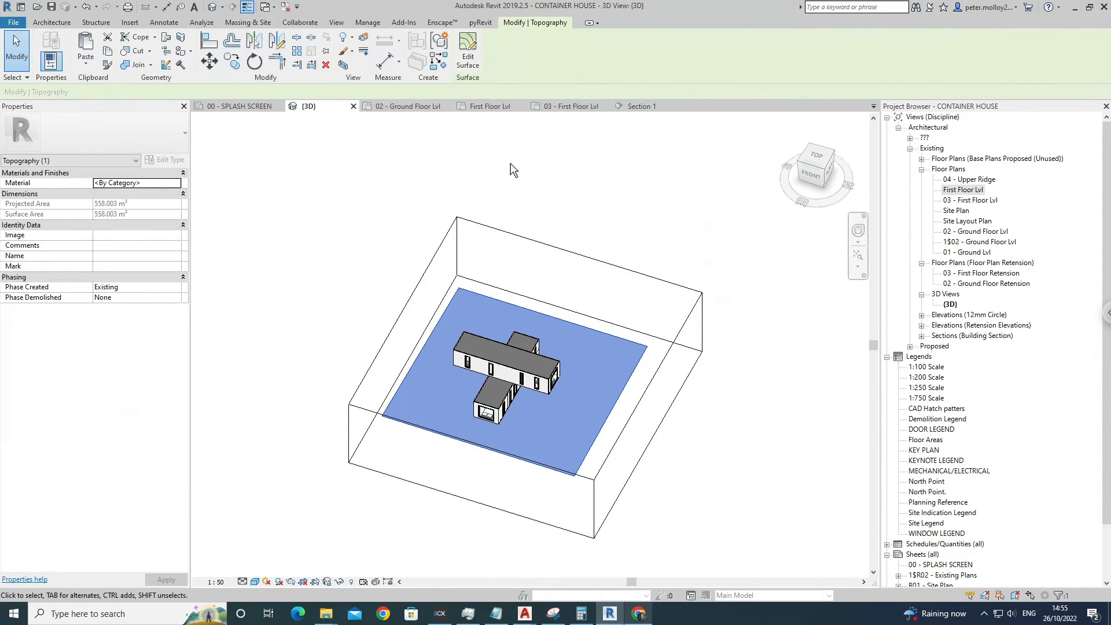
click(510, 163)
click(484, 62)
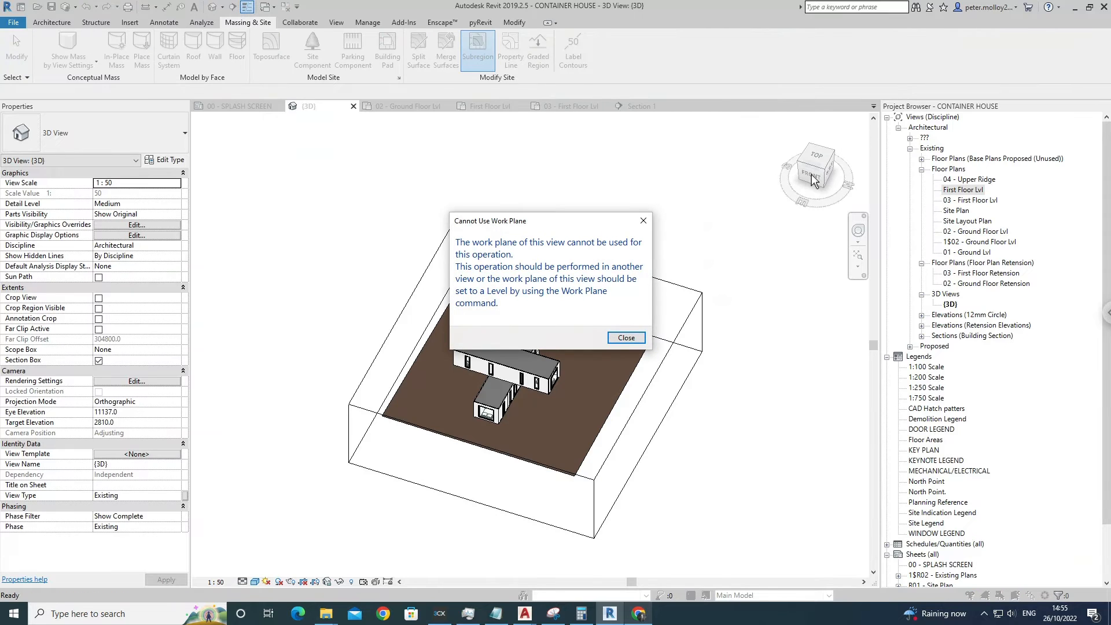
click(627, 338)
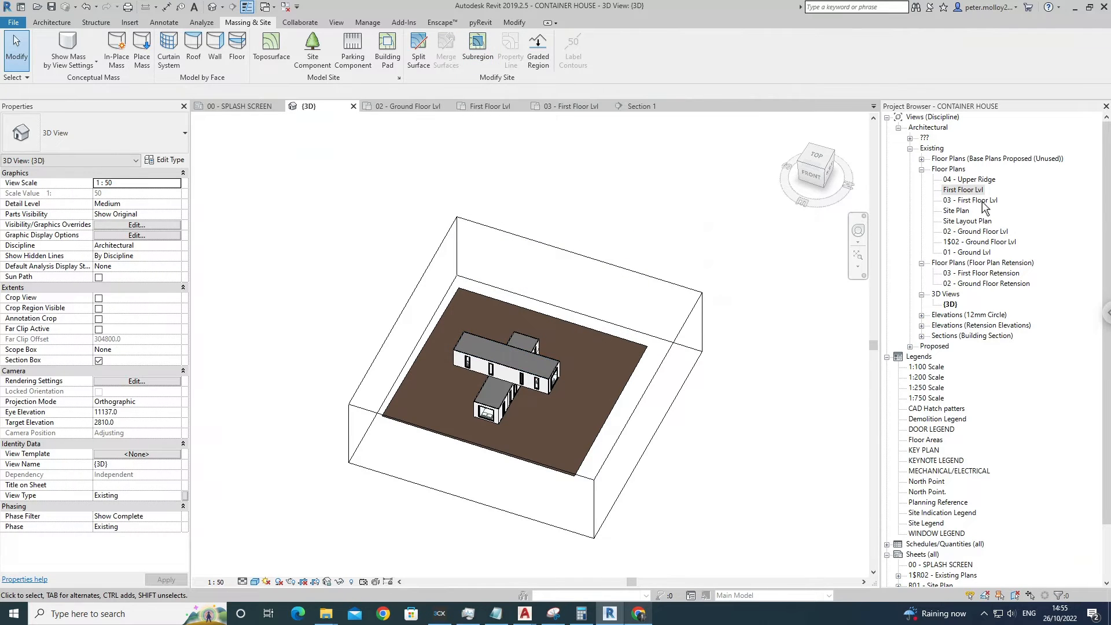
In the First Floor Lvl plan, create a rectangular topography subregion about 3250 by 12340 mm around the long lower container's footprint.
double_click(963, 191)
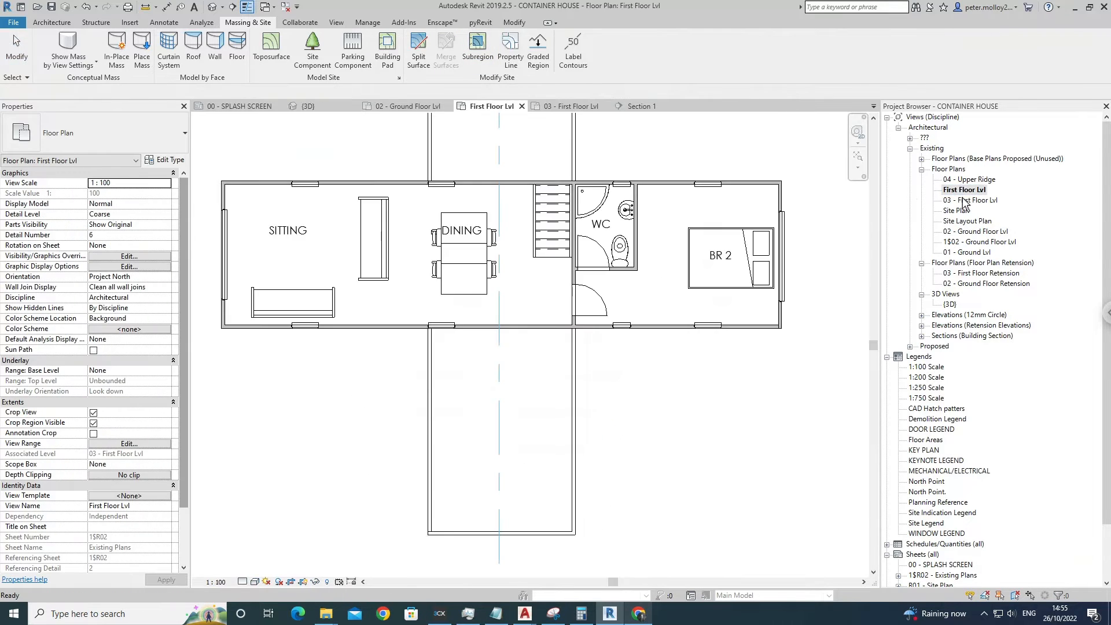
click(477, 53)
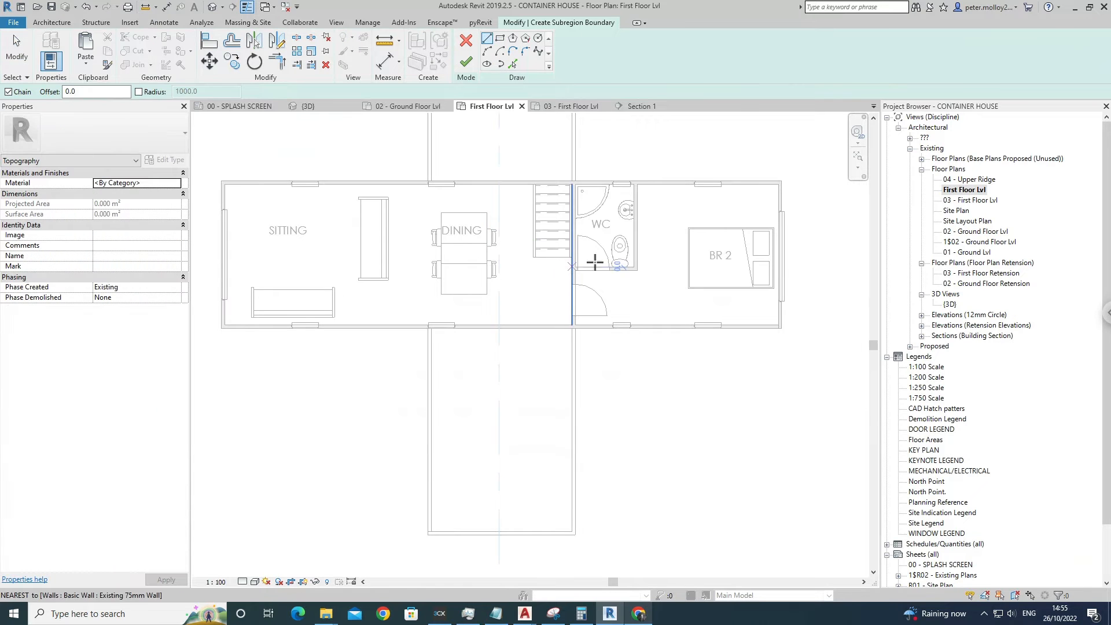
scroll(566, 157, down, 3)
click(500, 39)
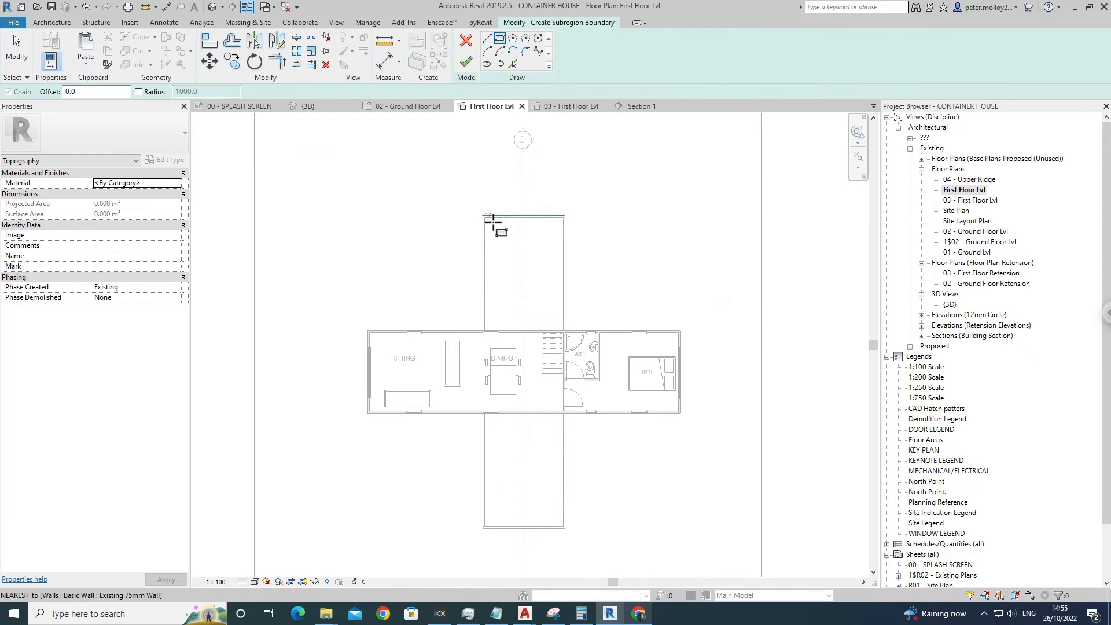
click(484, 216)
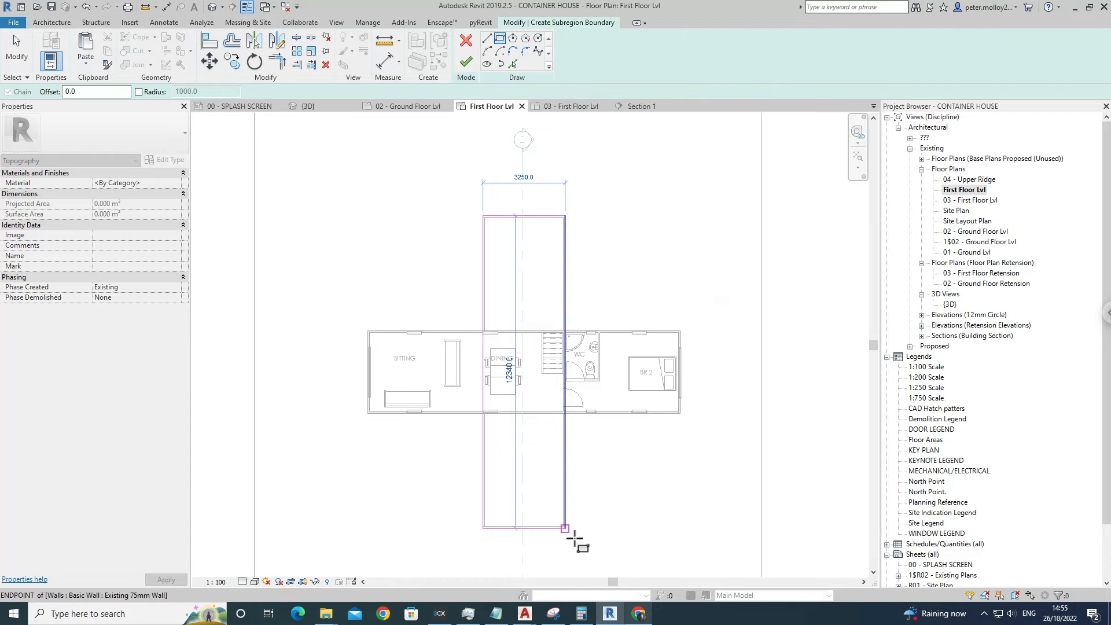
click(575, 537)
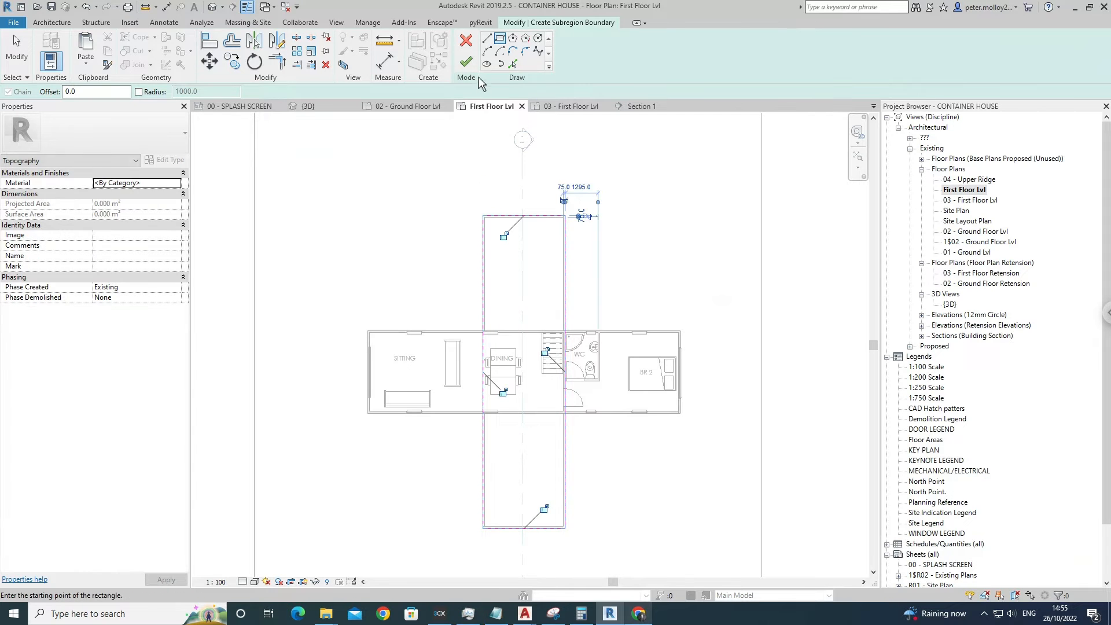
click(466, 61)
key(Escape)
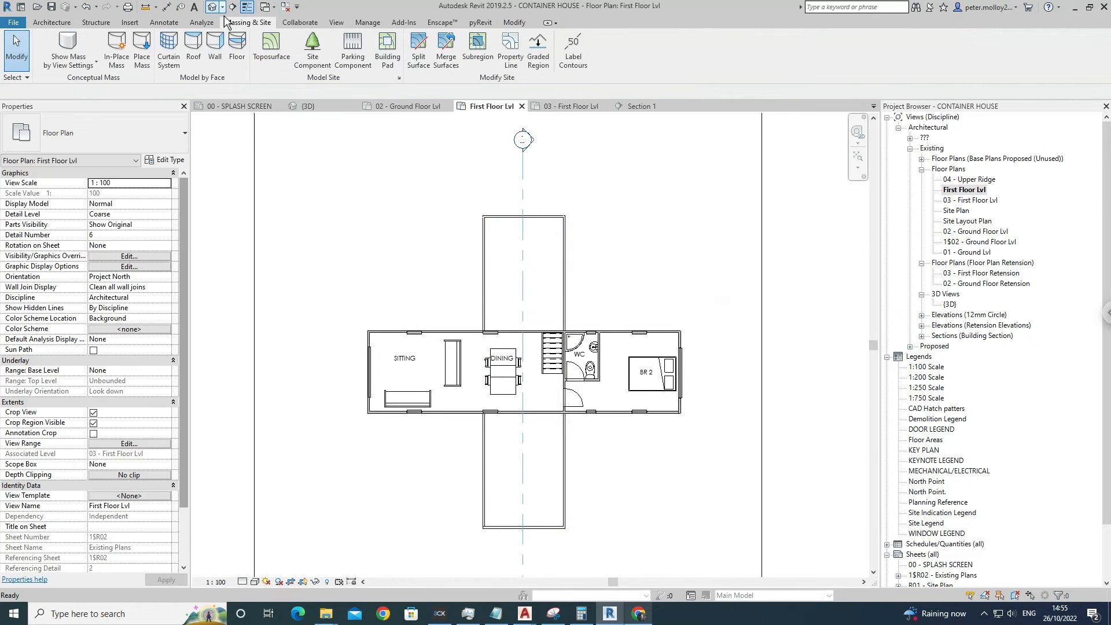
Return to the 3D view and pull the section box's front face inward until it cuts through the terrain and lower container.
click(213, 7)
shift+middle_drag(551, 271, 524, 232)
scroll(553, 385, up, 2)
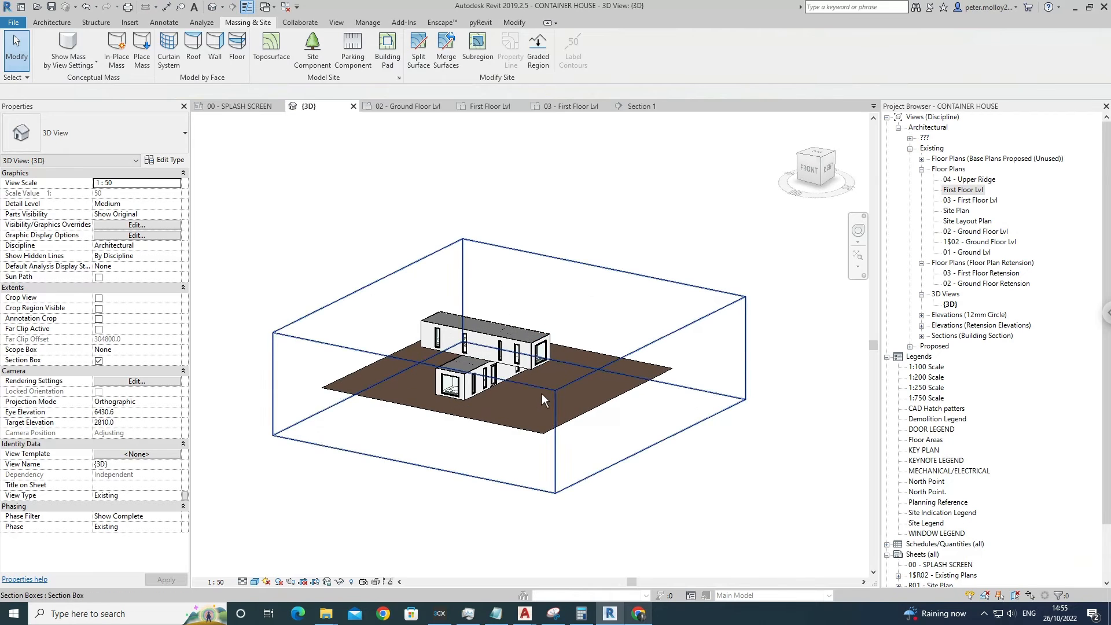
click(542, 394)
shift+middle_drag(538, 396, 396, 419)
shift+middle_drag(461, 404, 632, 412)
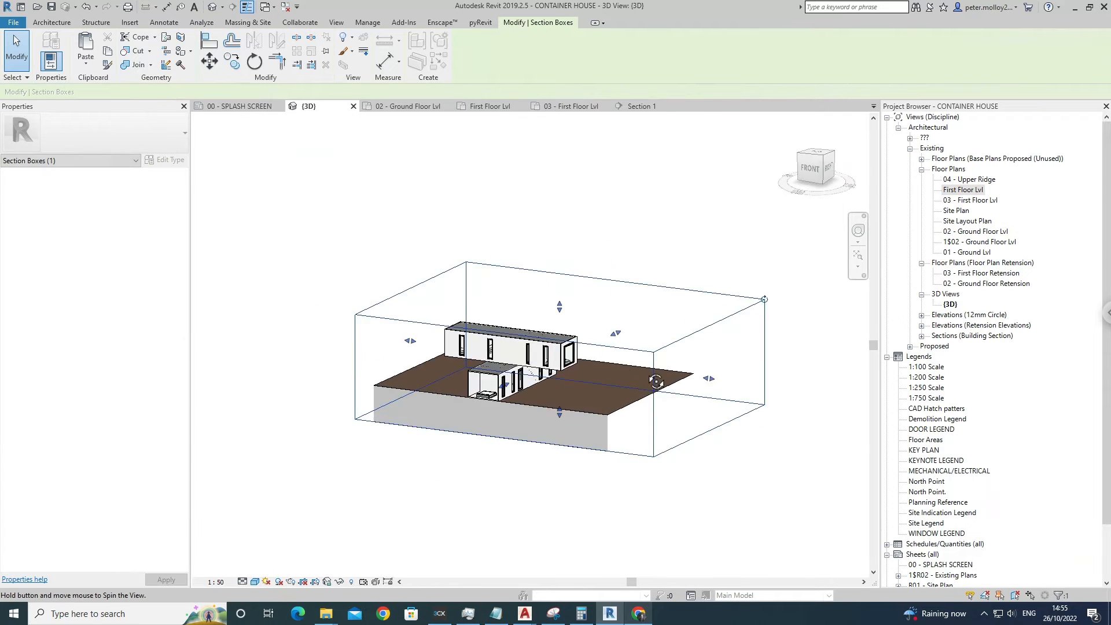
scroll(632, 412, up, 5)
key(Escape)
Examine how the terrain meets the lower container at the section cut.
shift+middle_drag(717, 373, 583, 327)
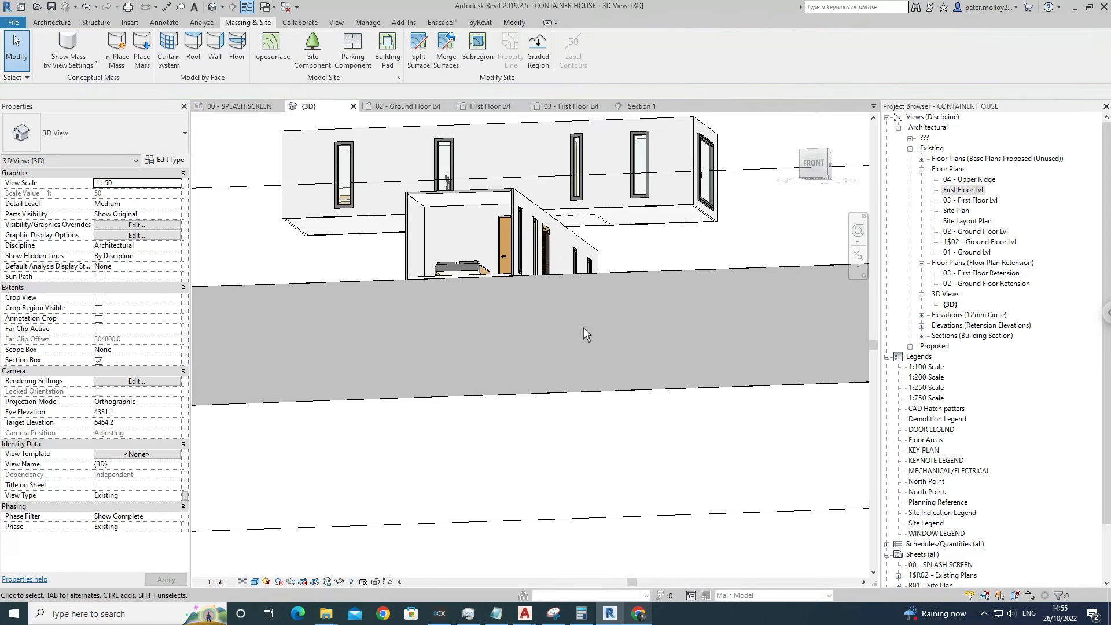
shift+middle_drag(598, 285, 629, 407)
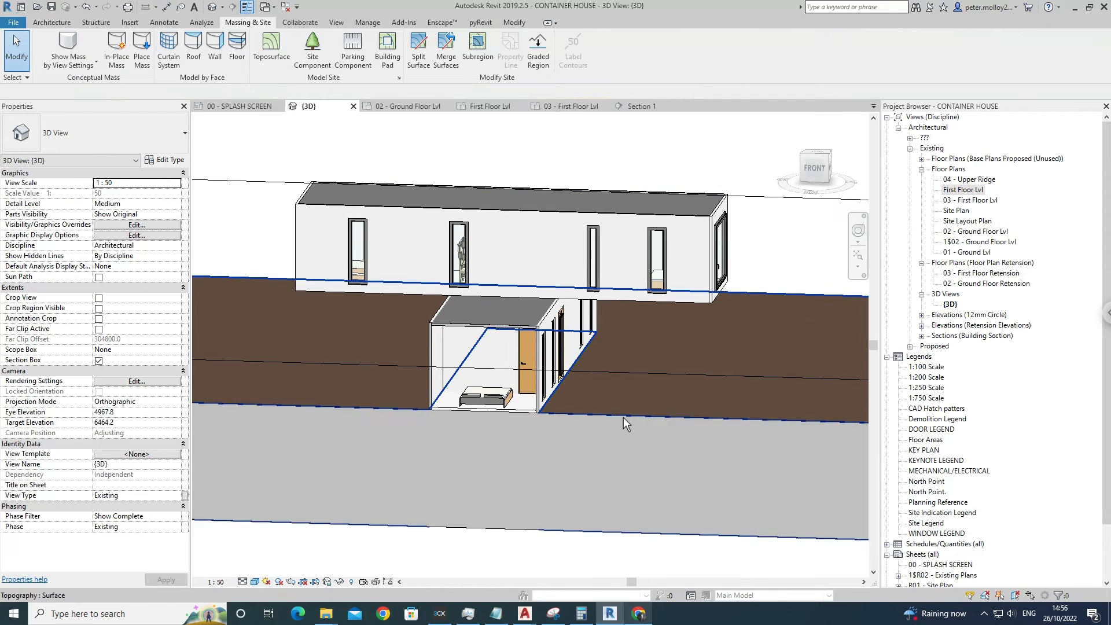
click(623, 417)
scroll(625, 409, down, 3)
key(Escape)
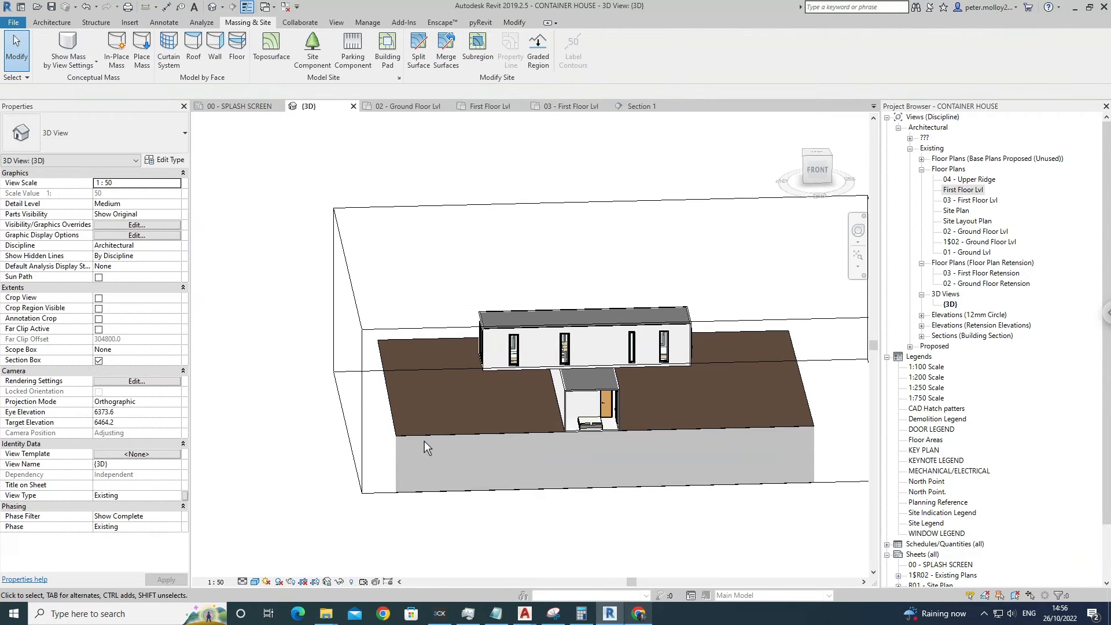
click(425, 442)
shift+middle_drag(425, 441, 478, 299)
key(Escape)
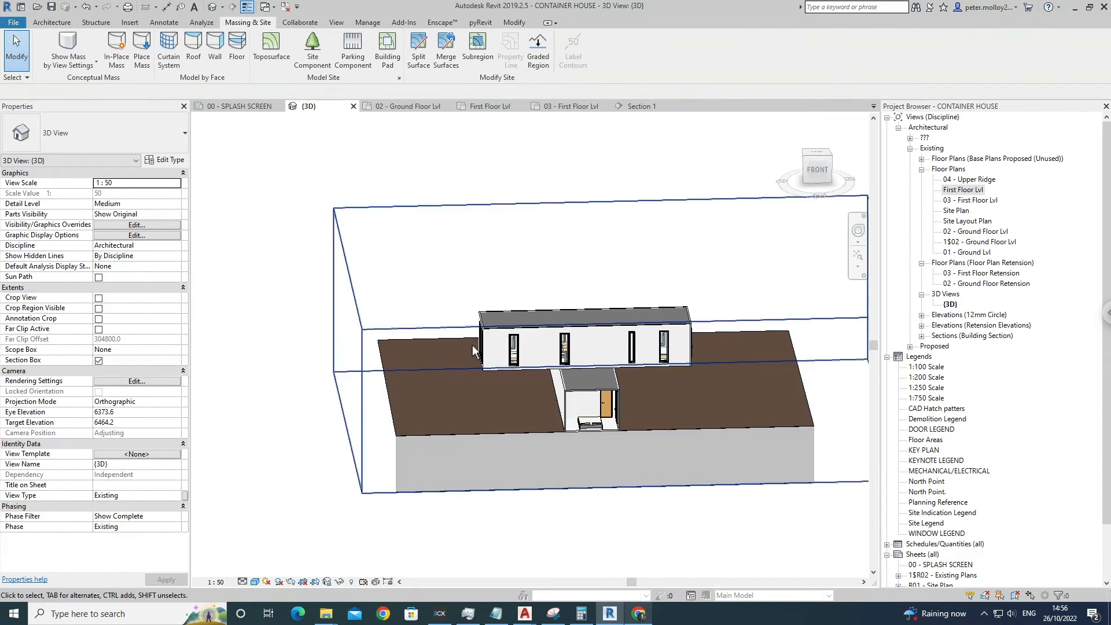
scroll(518, 195, down, 3)
shift+middle_drag(518, 196, 482, 360)
Extend the section box's front face back out beyond the terrain's front edge.
click(481, 356)
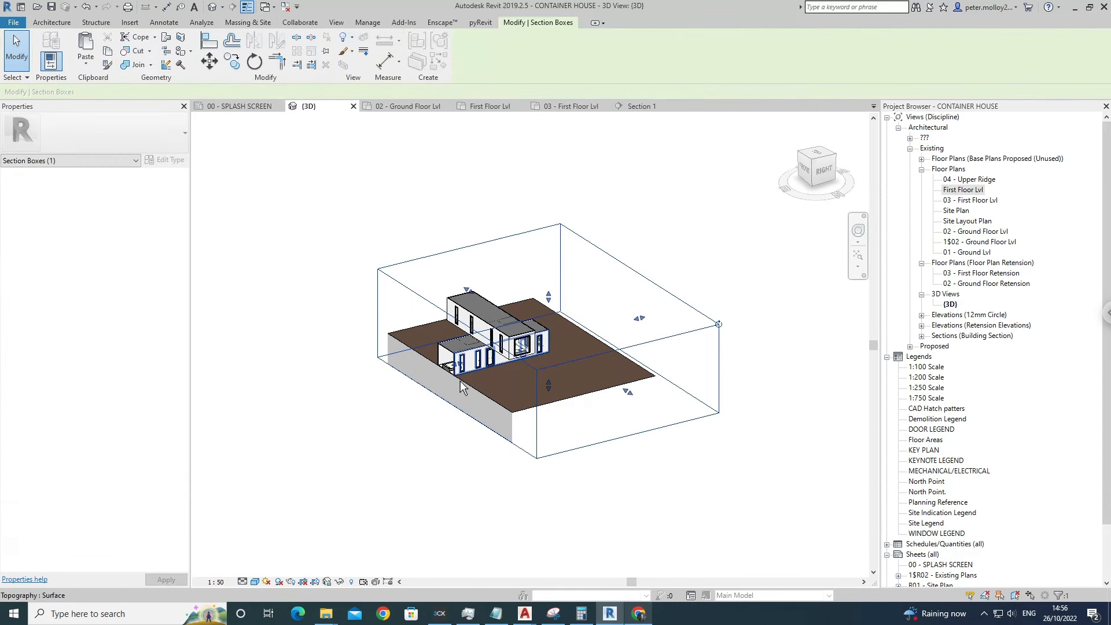
drag(457, 364, 379, 385)
shift+middle_drag(550, 402, 431, 404)
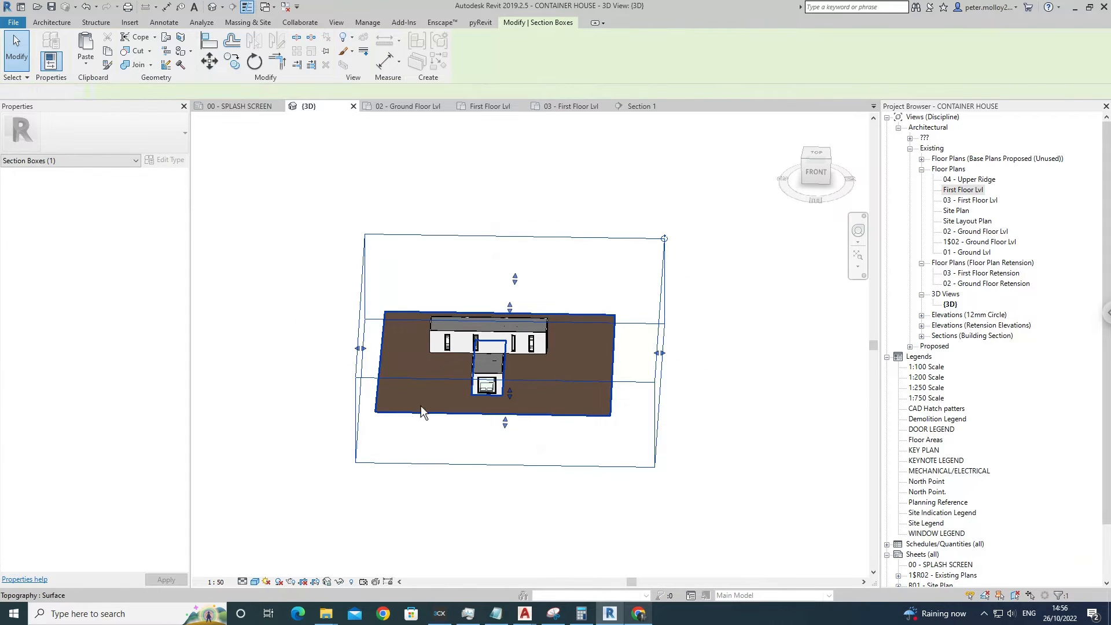
Edit the topography surface and raise both corner points on its left side, seen from the front, to an elevation of 2600.
click(422, 405)
click(468, 58)
scroll(377, 440, up, 2)
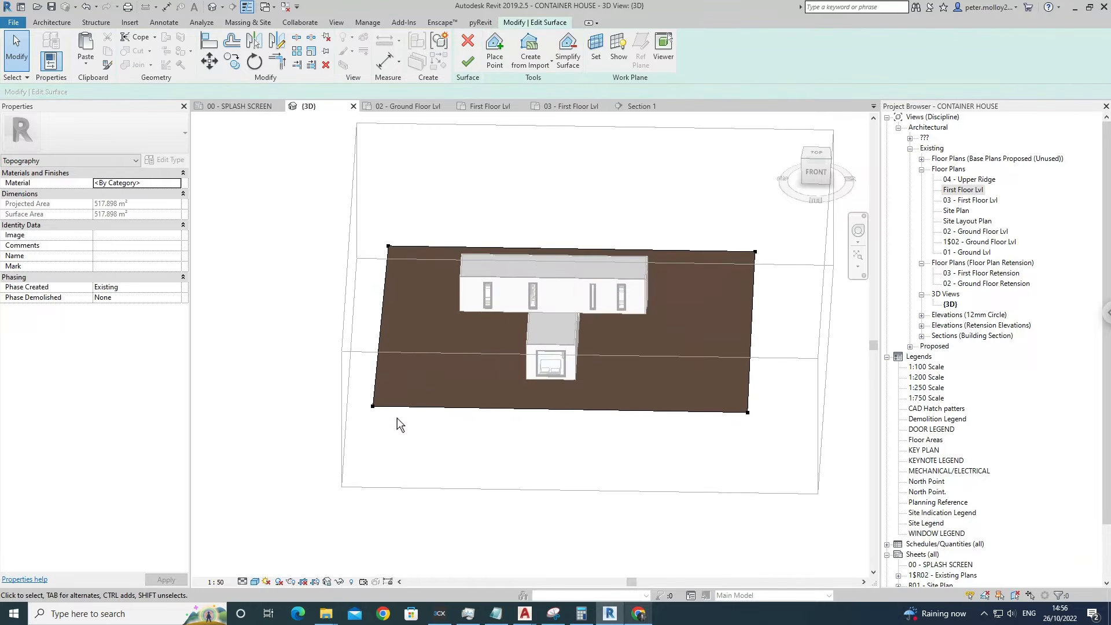
click(380, 415)
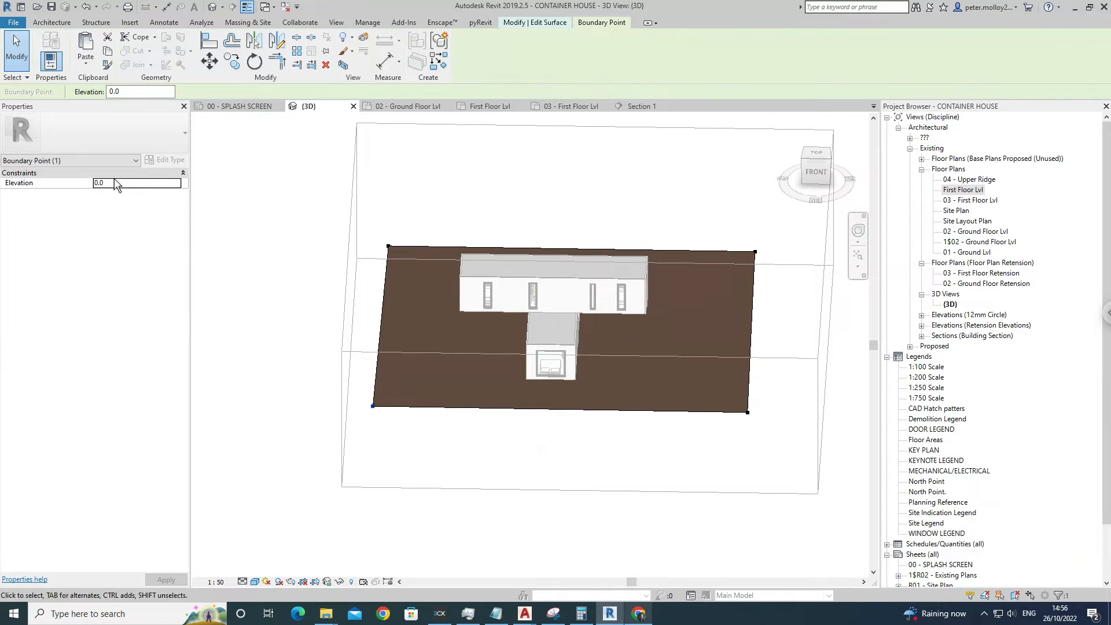
click(816, 220)
click(816, 174)
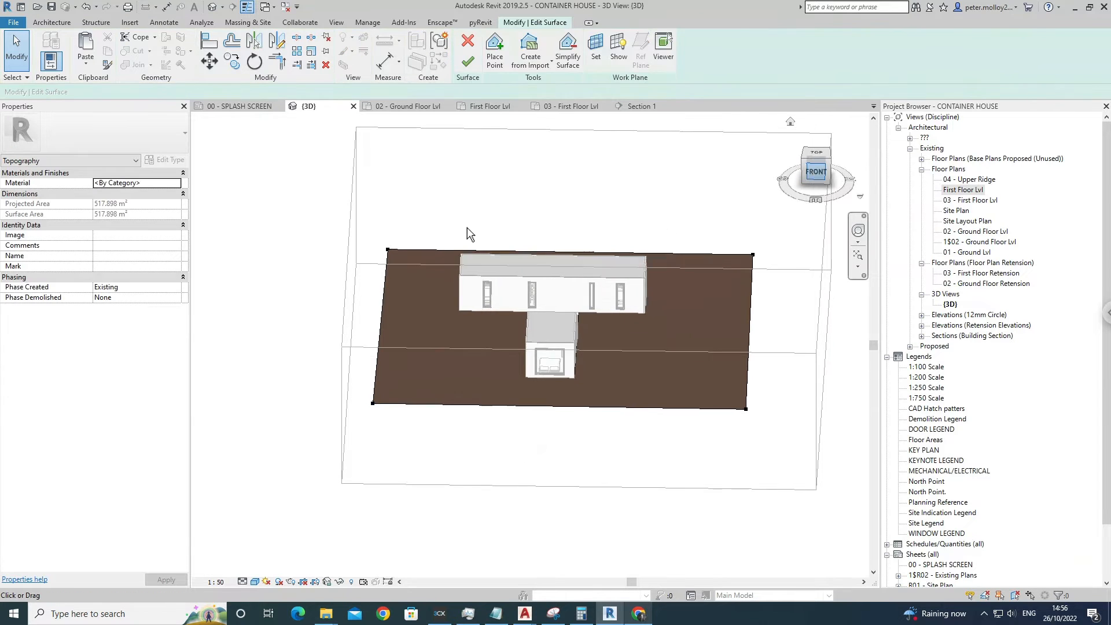
middle_drag(392, 305, 372, 385)
scroll(364, 394, up, 3)
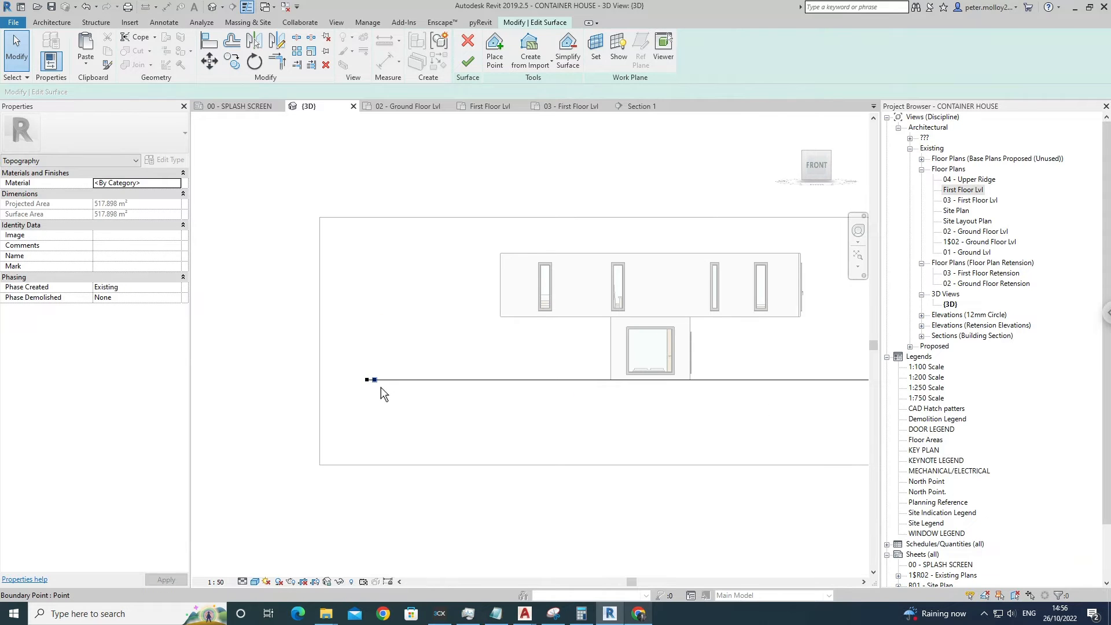
drag(375, 380, 379, 325)
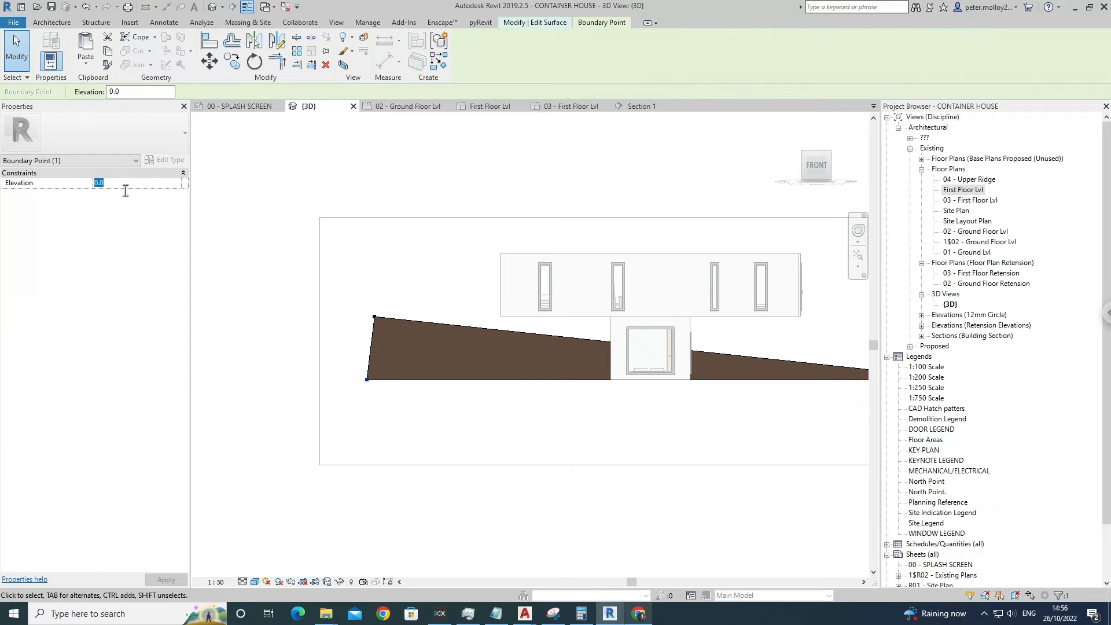
key(Return)
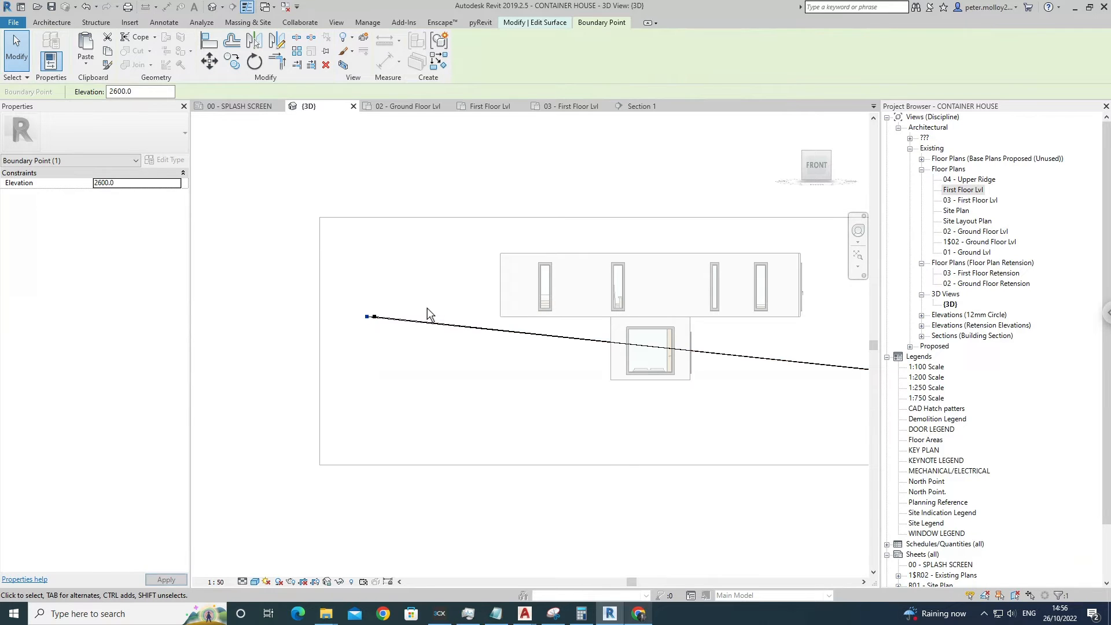
shift+middle_drag(429, 315, 421, 357)
key(Escape)
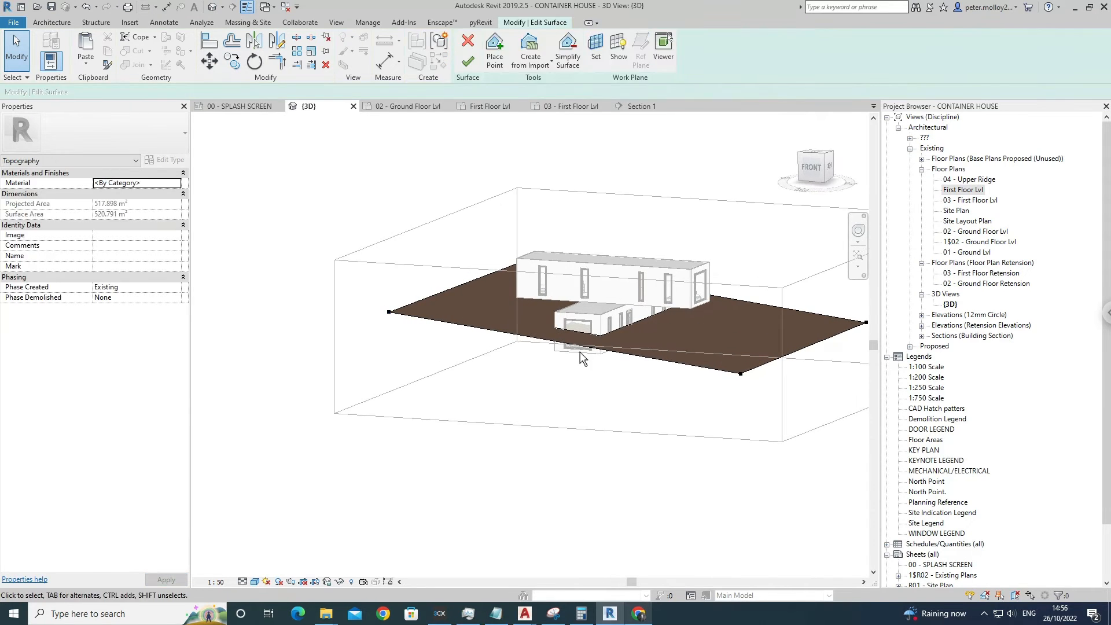
Place four surface points at elevation 0.0: two at the lower container's right-side corners and two in line on the terrain's front and back edges.
shift+middle_drag(624, 372, 749, 387)
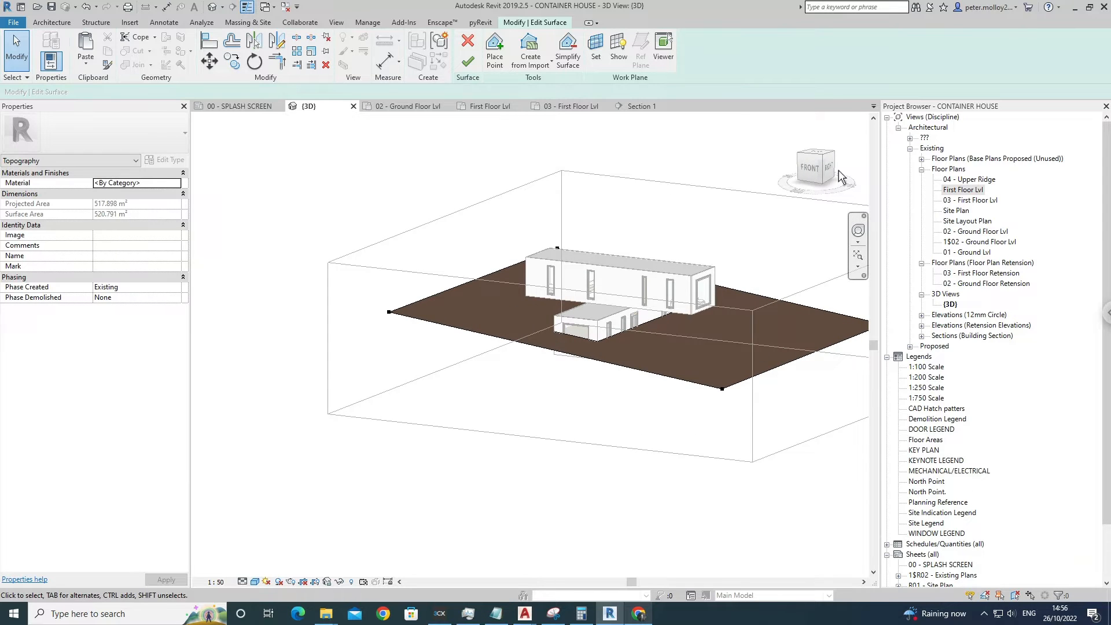
click(812, 168)
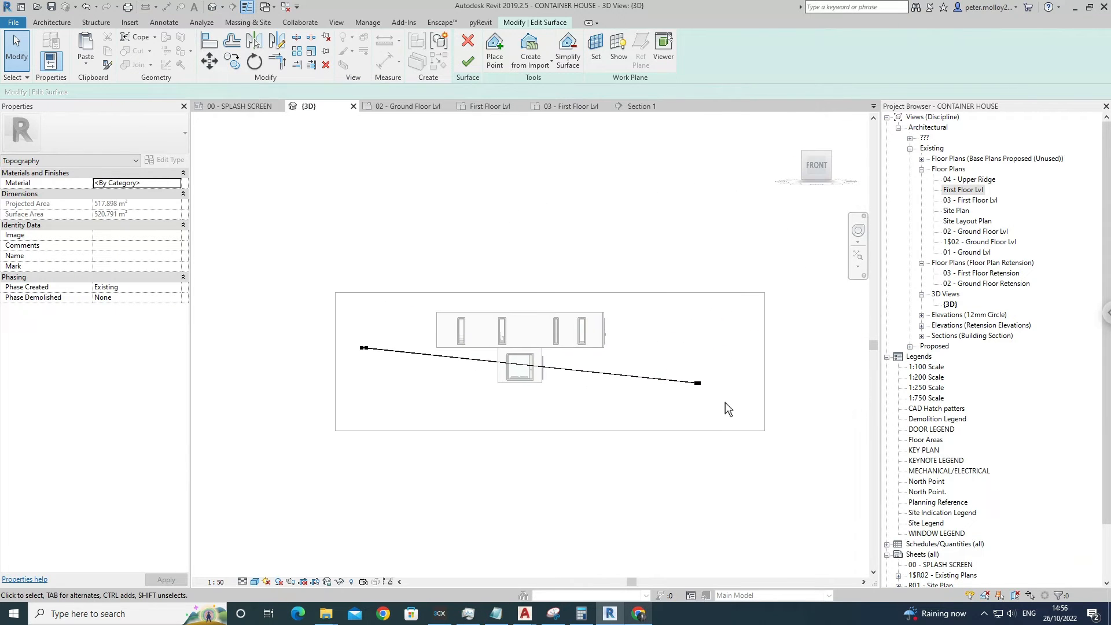
shift+middle_drag(707, 372, 703, 297)
shift+middle_drag(688, 356, 745, 349)
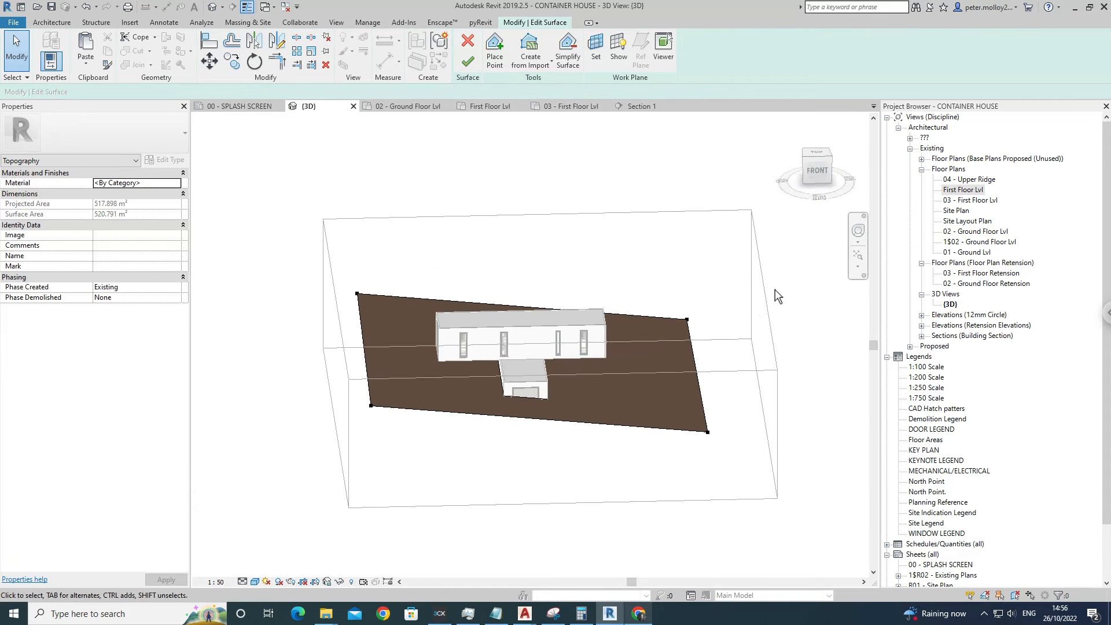
click(821, 161)
click(819, 155)
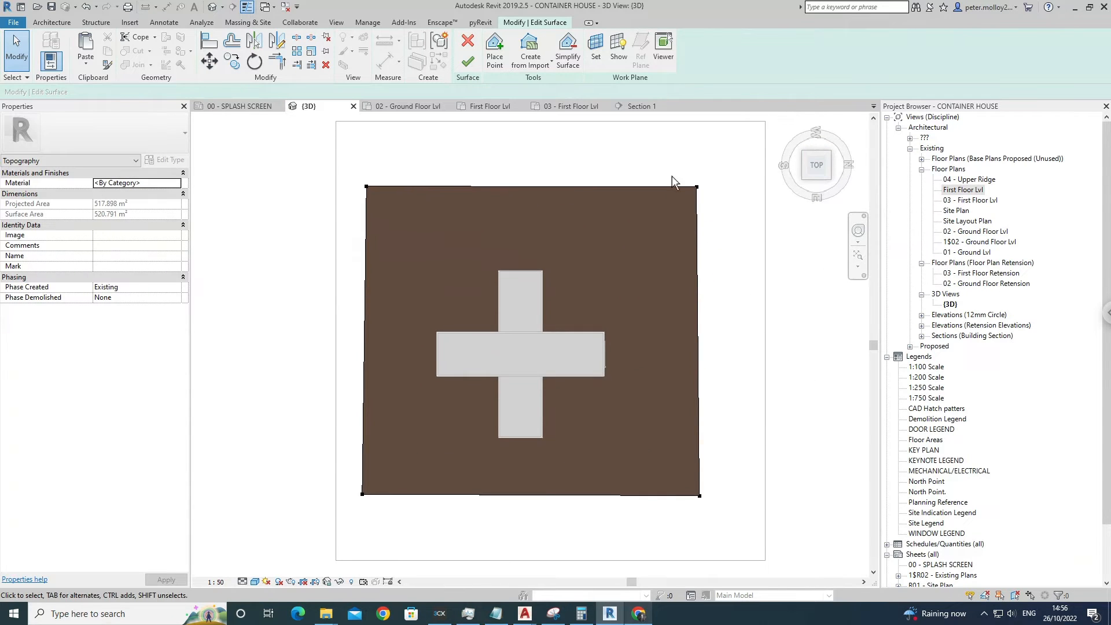
shift+middle_drag(596, 290, 585, 166)
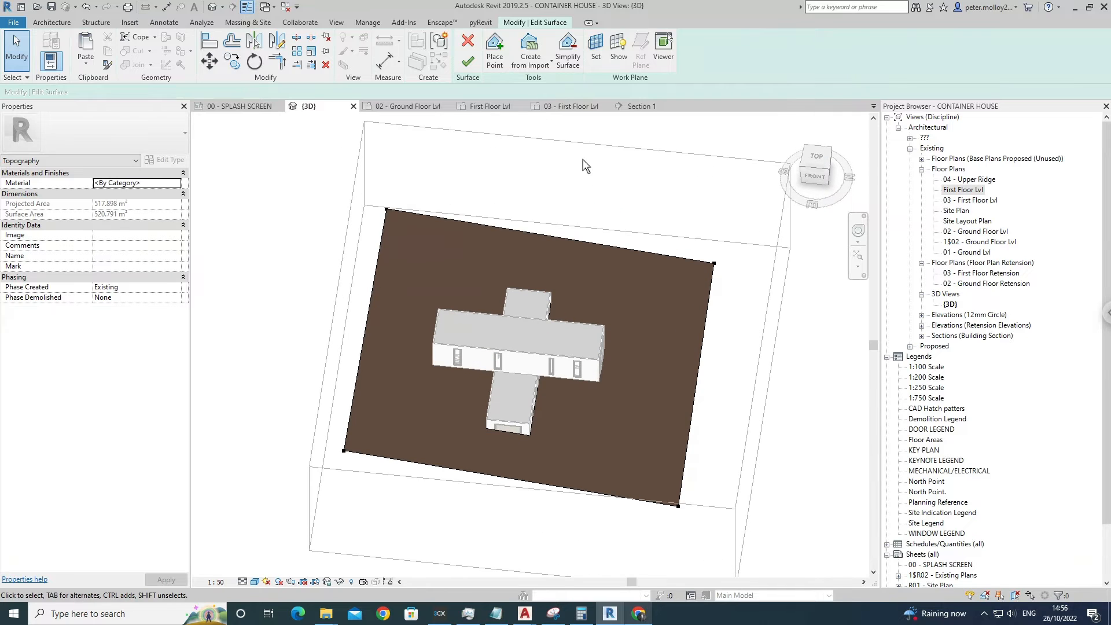
click(827, 165)
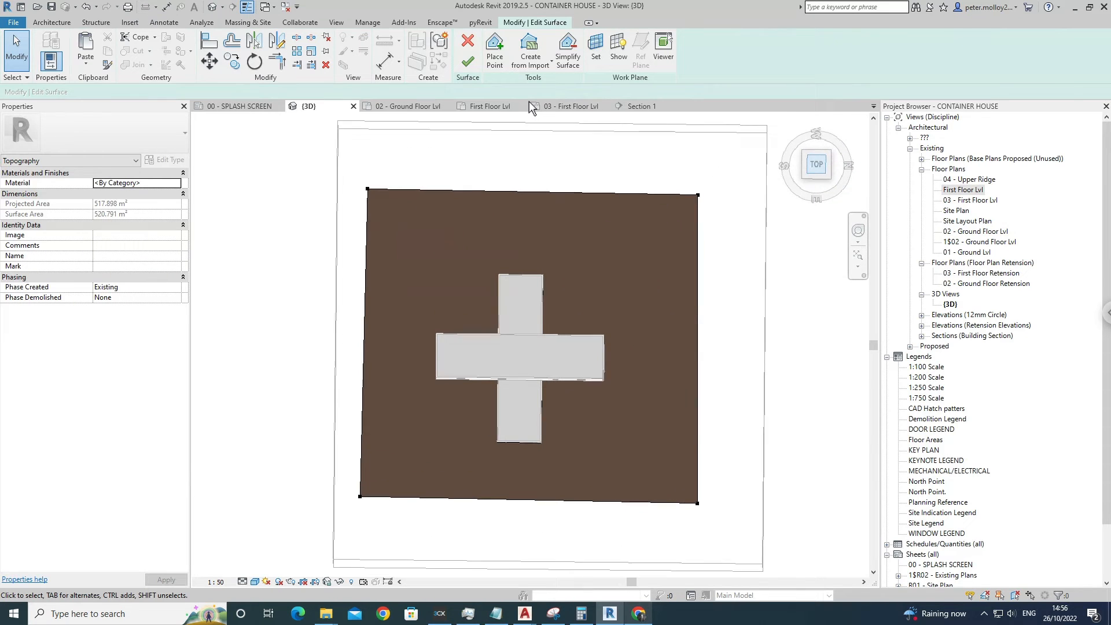
click(502, 61)
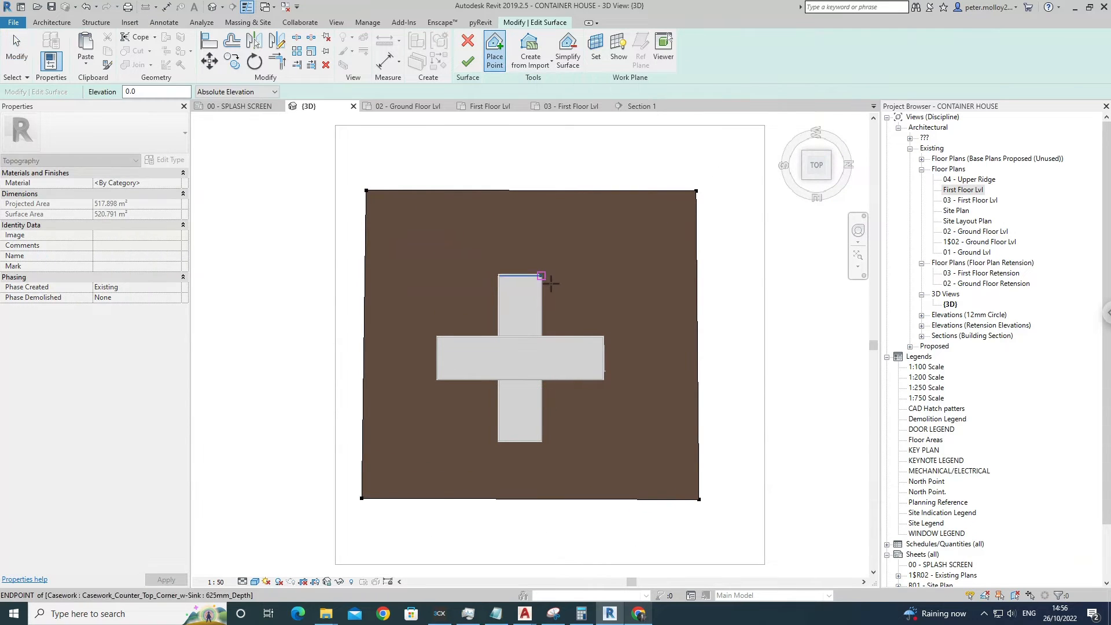
click(542, 274)
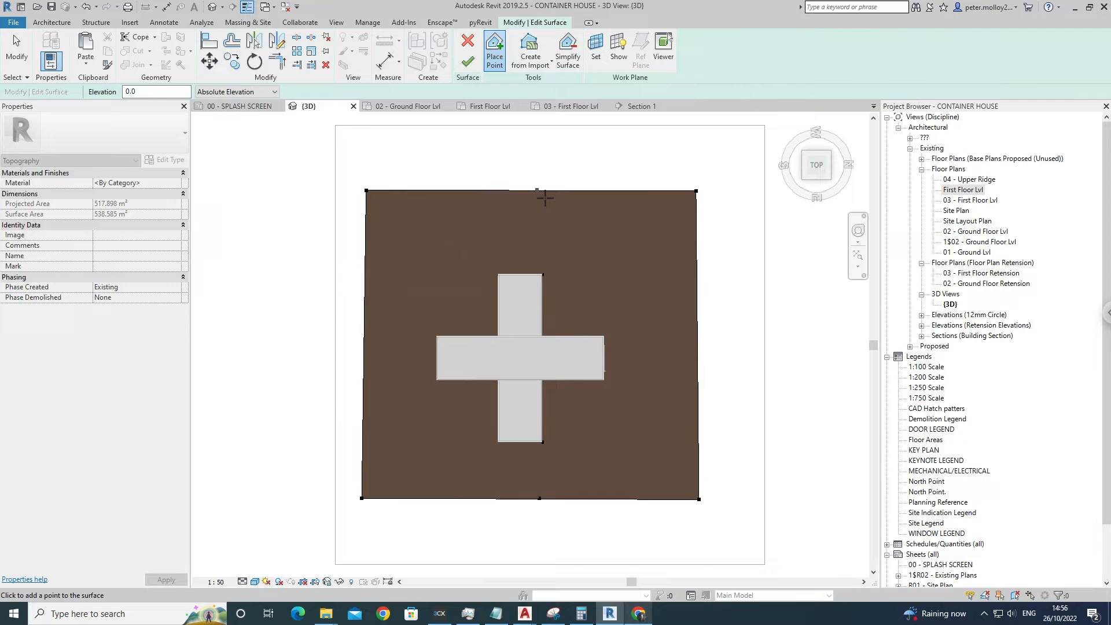
key(Escape)
Select the four new interior points and check their elevation.
drag(566, 549, 523, 175)
click(148, 191)
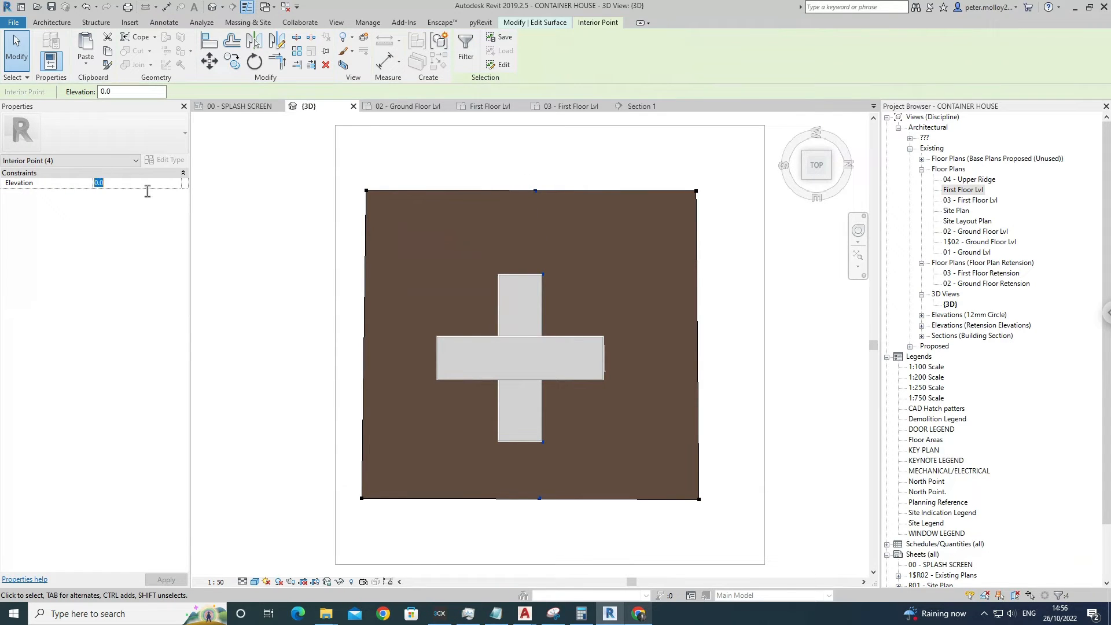
mouse_move(566, 517)
shift+middle_down()
mouse_move(553, 363)
mouse_move(480, 406)
mouse_move(339, 431)
shift+middle_up()
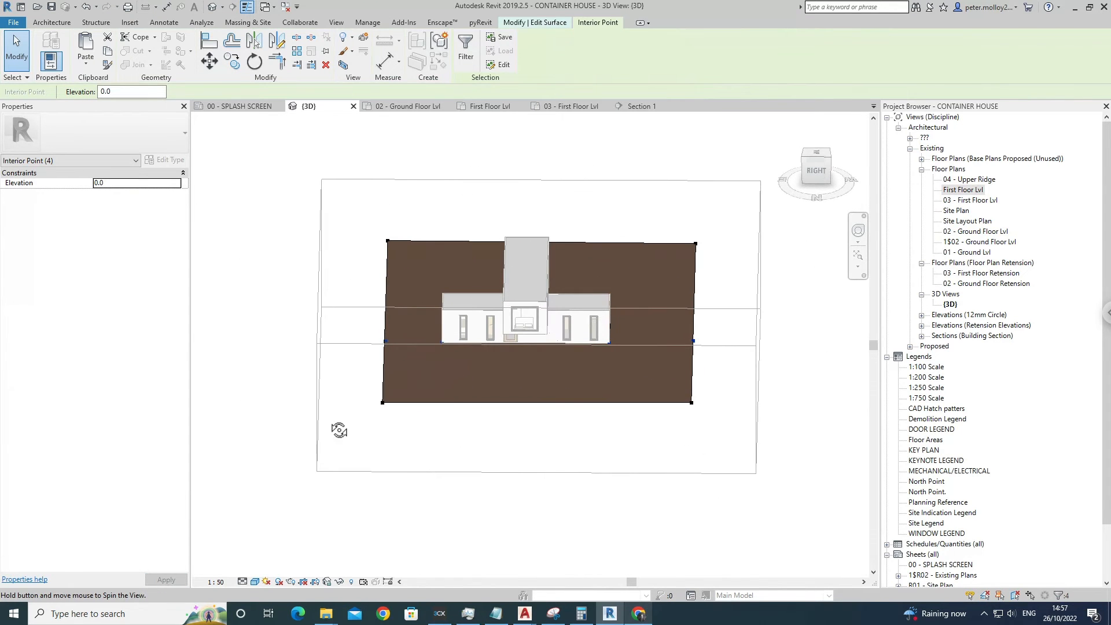
Move the new point near the terrain's front edge outward past the boundary, in line with the container's side.
click(817, 154)
scroll(312, 352, up, 1)
scroll(303, 355, up, 3)
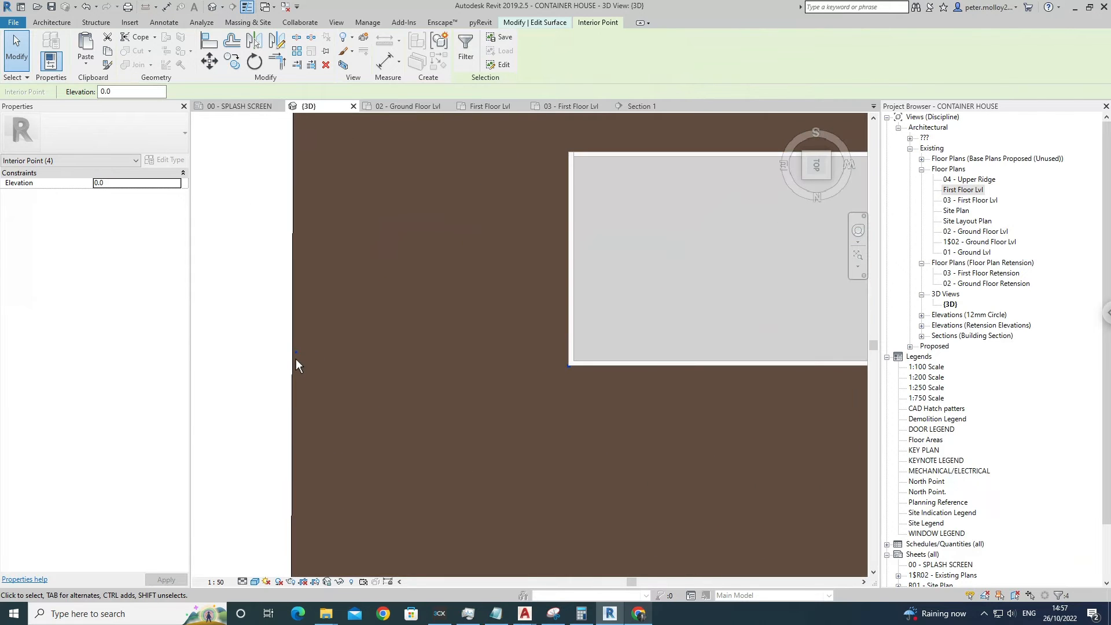
click(295, 359)
drag(295, 359, 260, 359)
scroll(270, 356, down, 5)
shift+middle_drag(380, 377, 565, 351)
shift+middle_drag(462, 347, 363, 358)
click(818, 152)
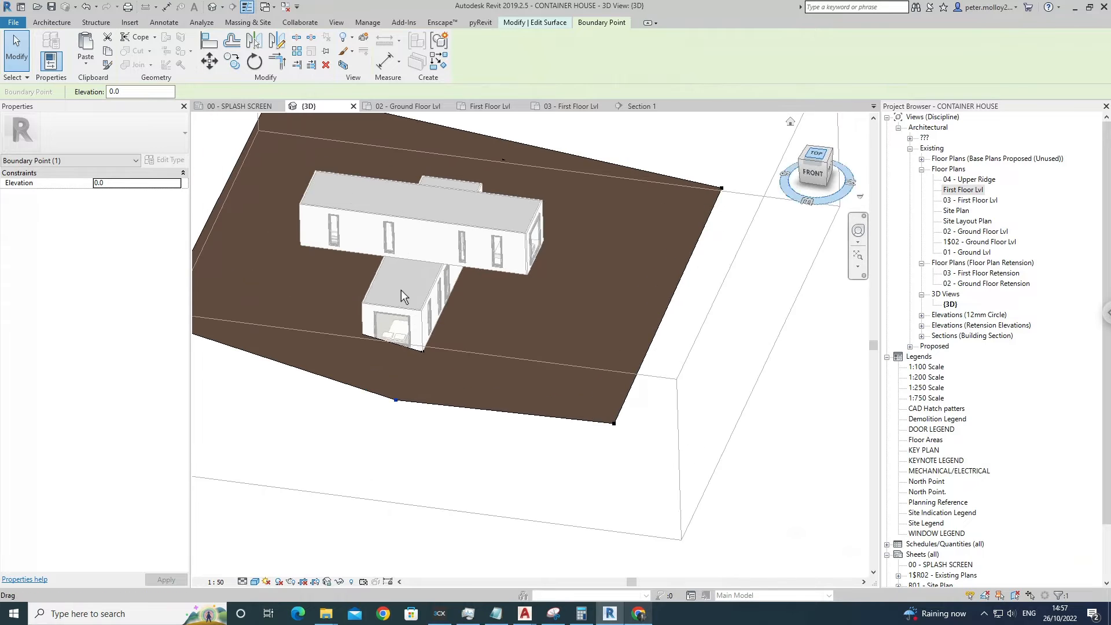
Copy the surface point at the lower container's front right corner across to its front left corner.
scroll(545, 287, up, 4)
click(526, 290)
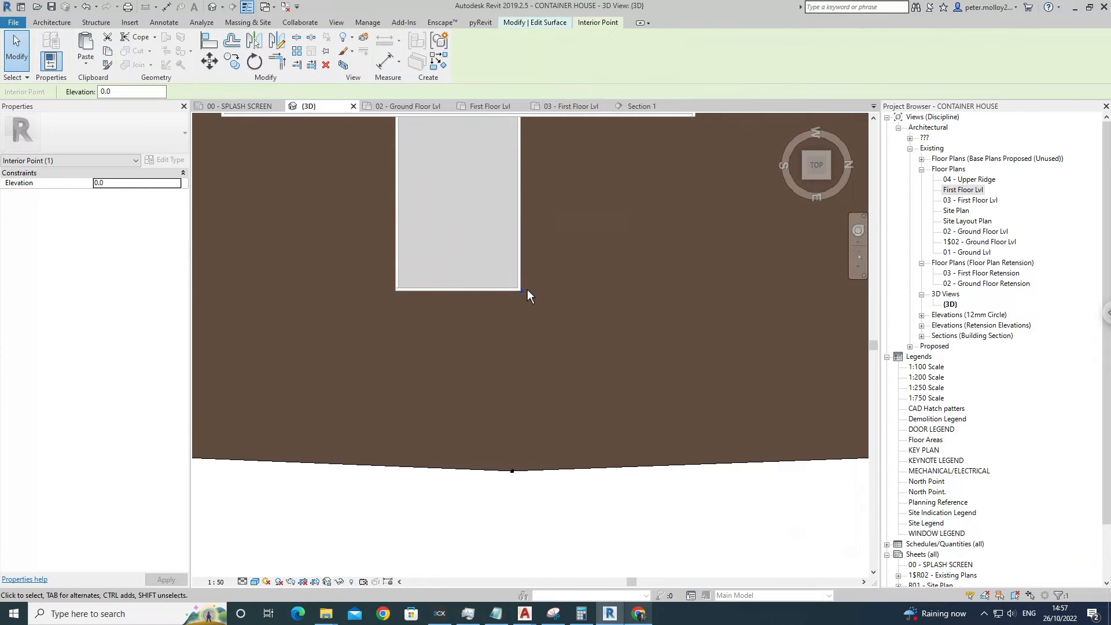
click(232, 61)
click(522, 292)
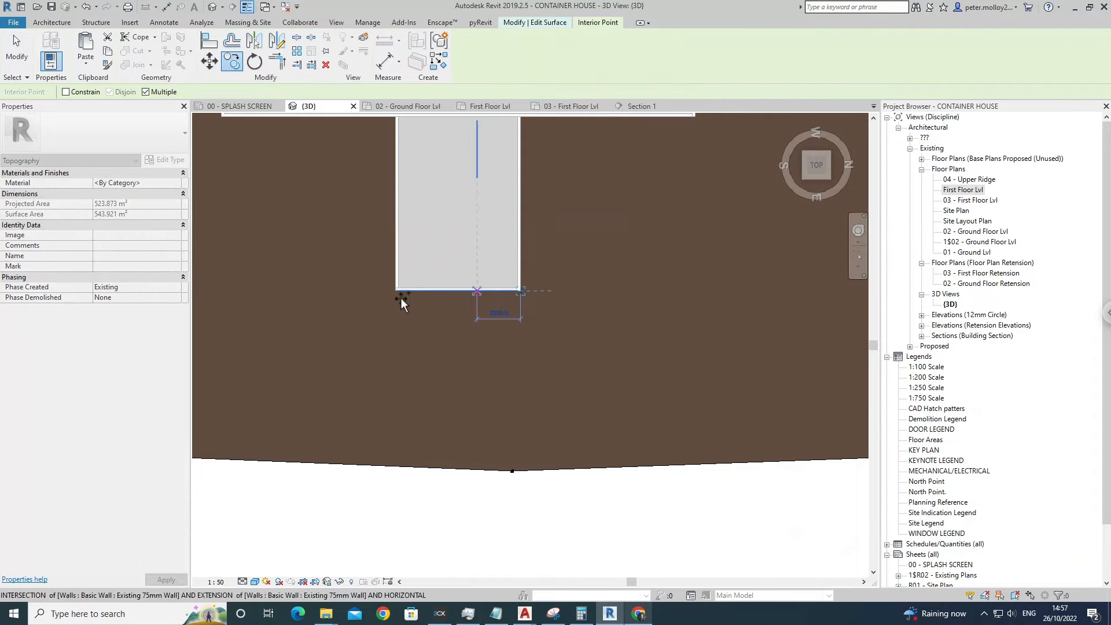
click(399, 297)
scroll(559, 321, down, 4)
shift+middle_drag(558, 321, 470, 176)
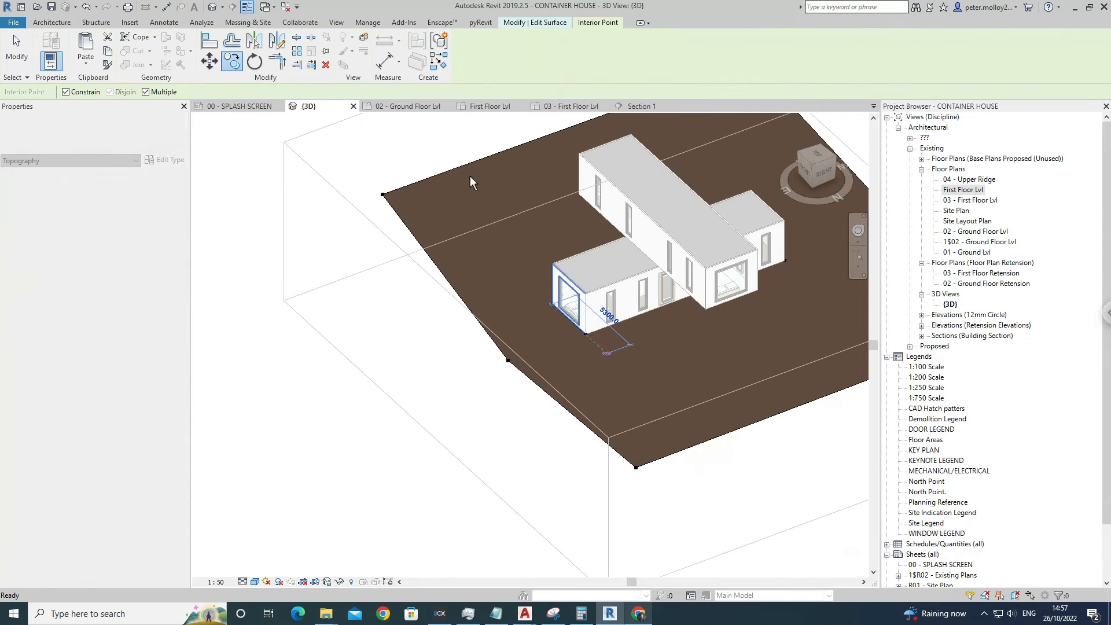
middle_drag(282, 231, 244, 226)
shift+middle_drag(340, 206, 312, 174)
key(Escape)
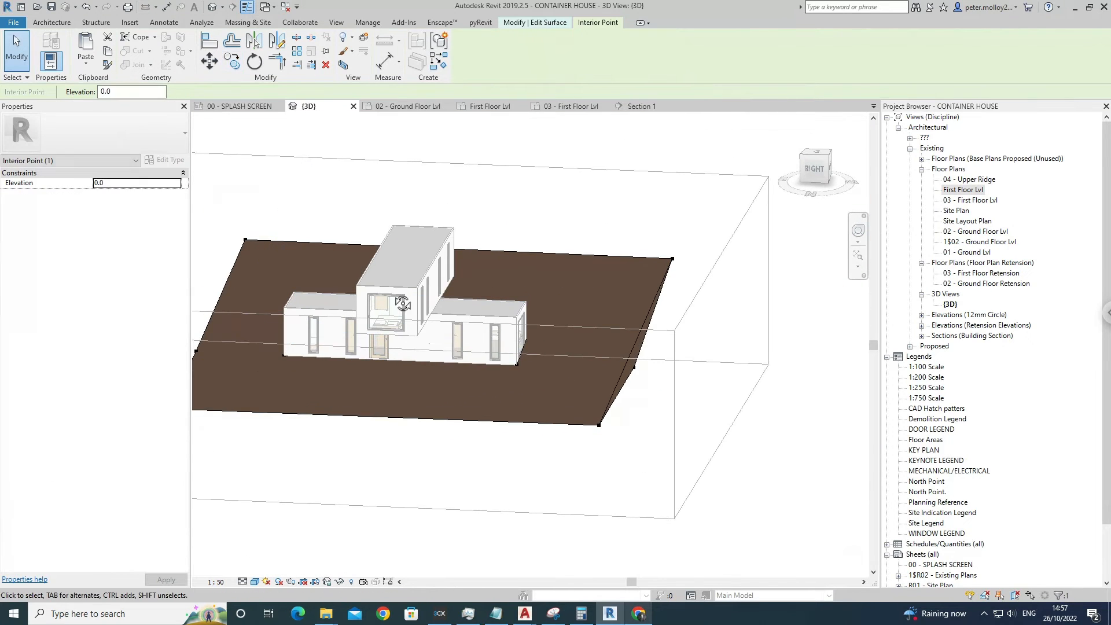
Set the elevation of the copied point at the lower container's front left corner to 200.
shift+middle_drag(402, 303, 436, 336)
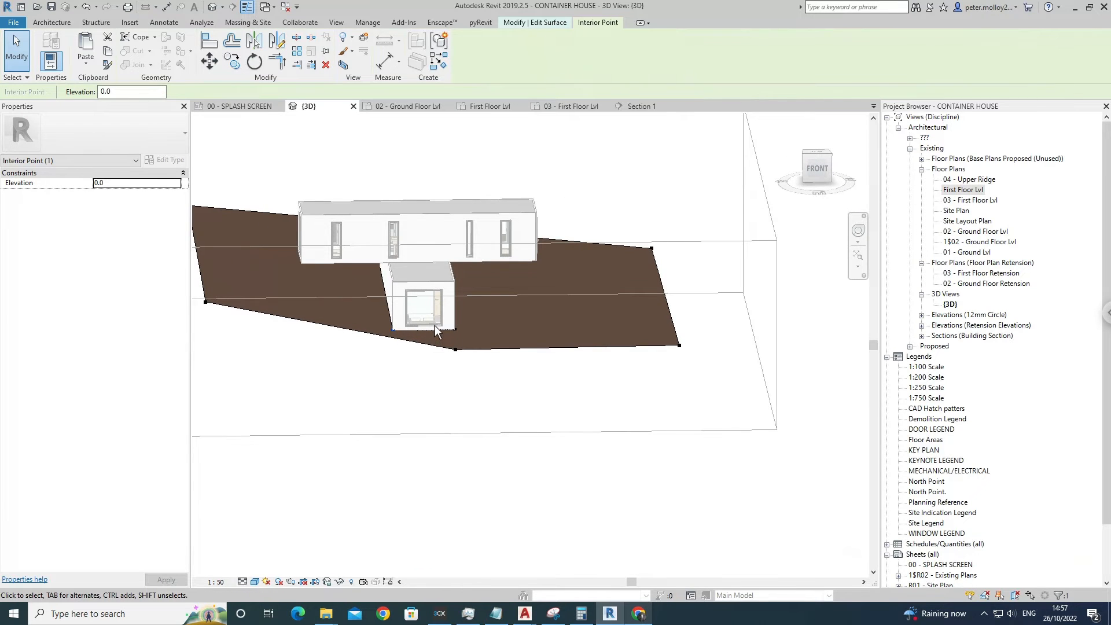
scroll(405, 340, up, 5)
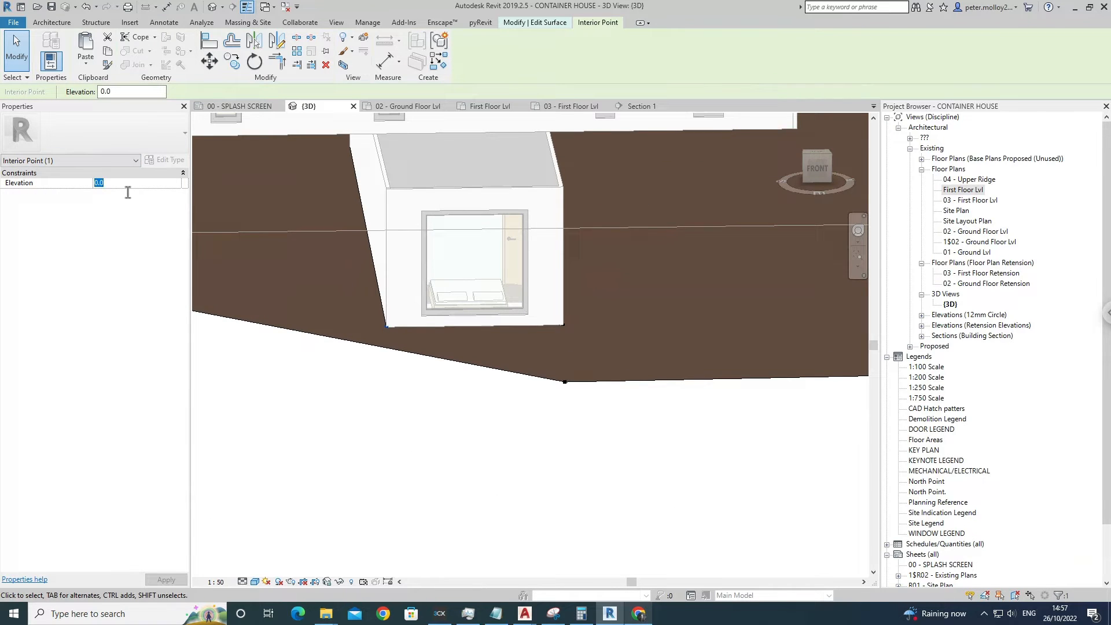
text(200)
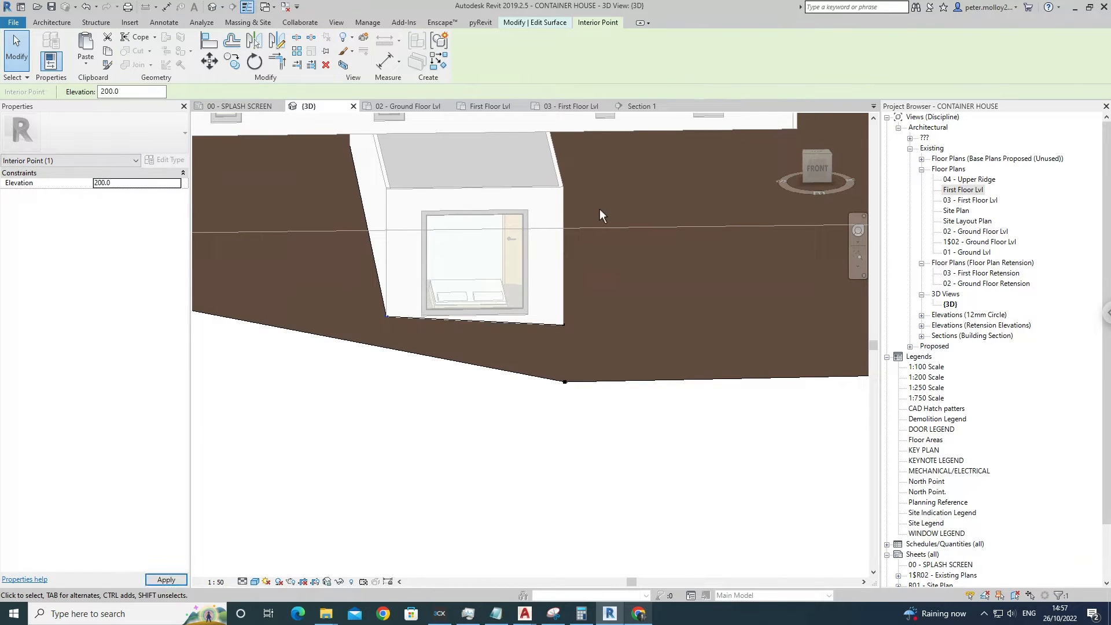
click(599, 210)
Place a surface point at the lower container's rear left corner and set its elevation to 200.
scroll(599, 210, down, 3)
shift+middle_drag(683, 244, 592, 196)
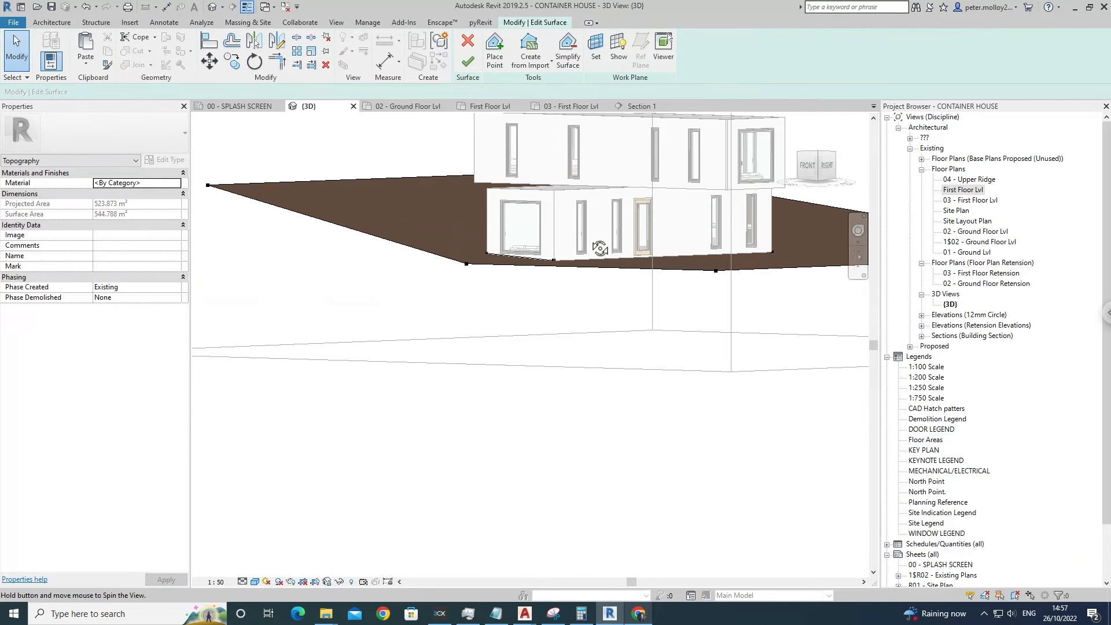
shift+middle_drag(595, 237, 541, 324)
shift+middle_drag(408, 360, 342, 430)
click(813, 156)
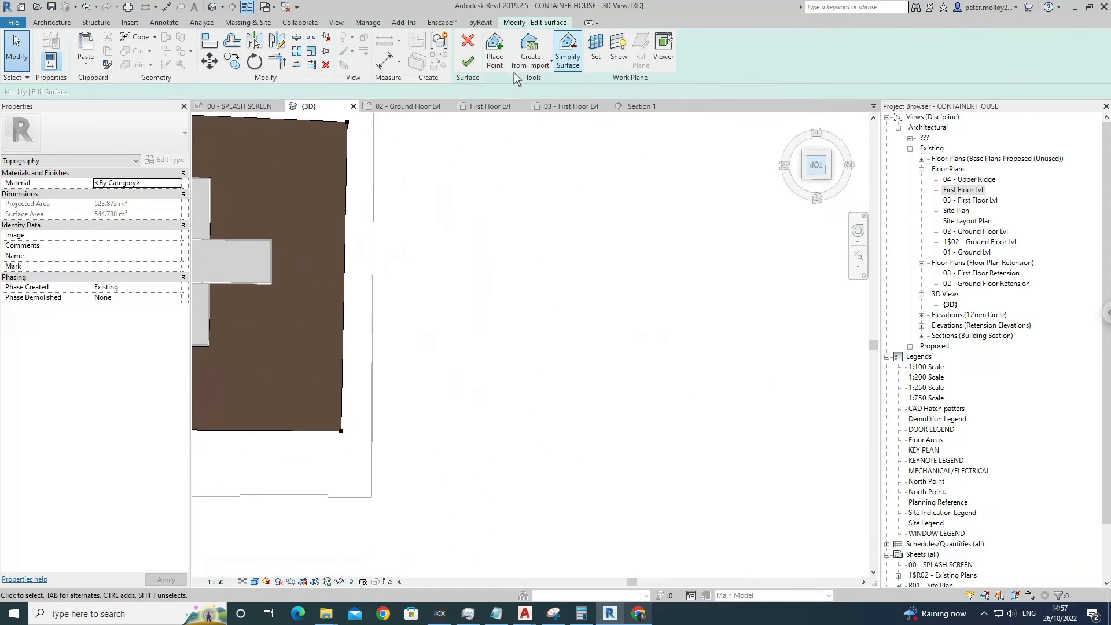
click(495, 52)
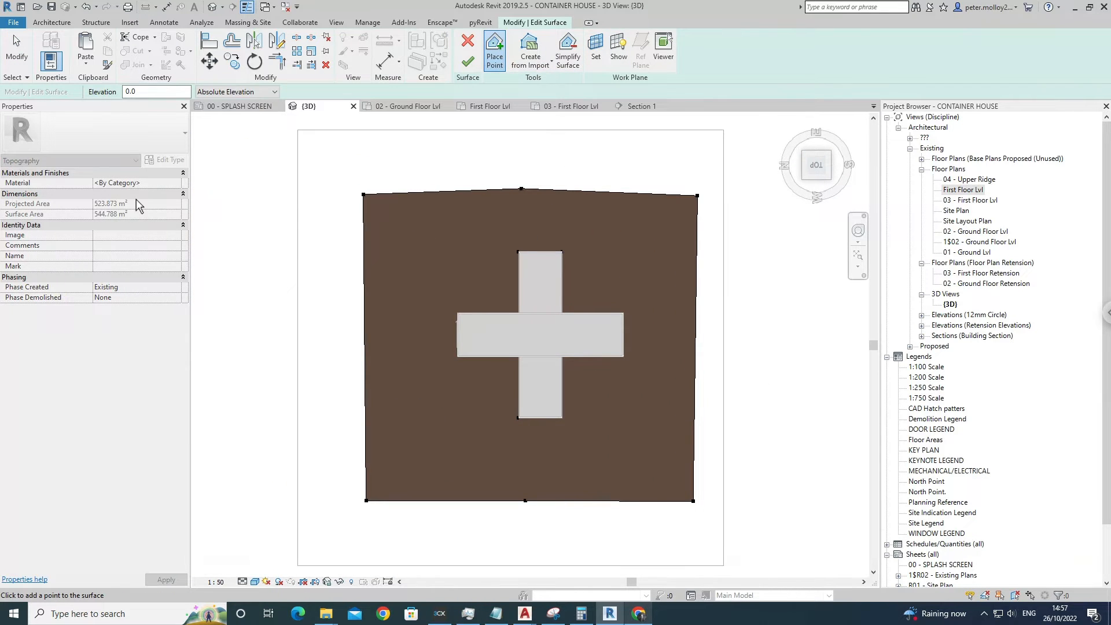
scroll(561, 421, up, 3)
key(Escape)
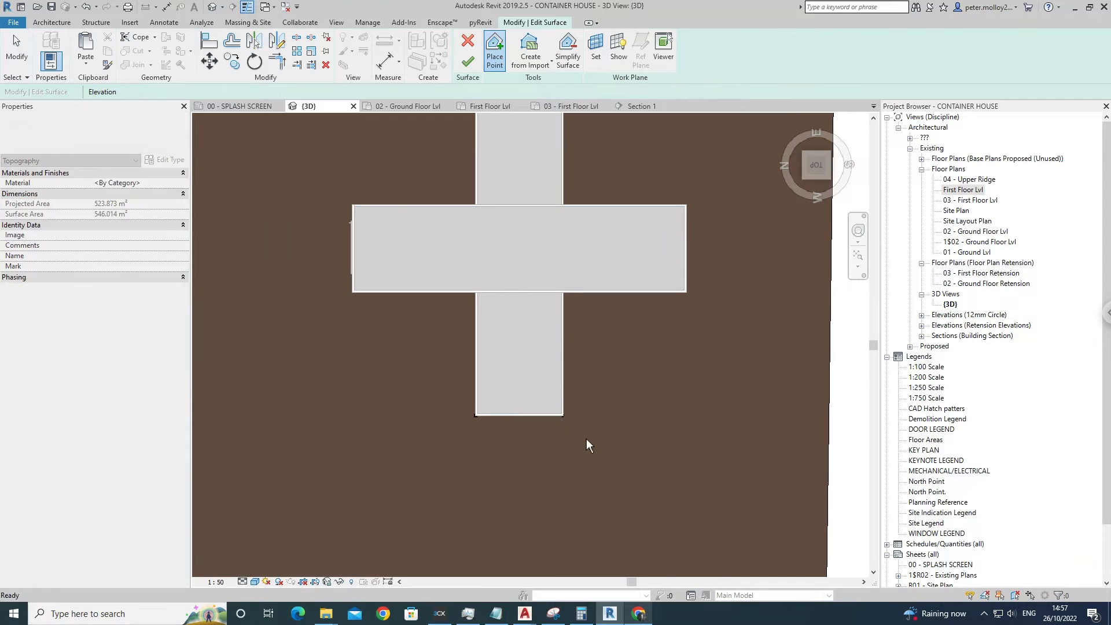
drag(586, 439, 547, 407)
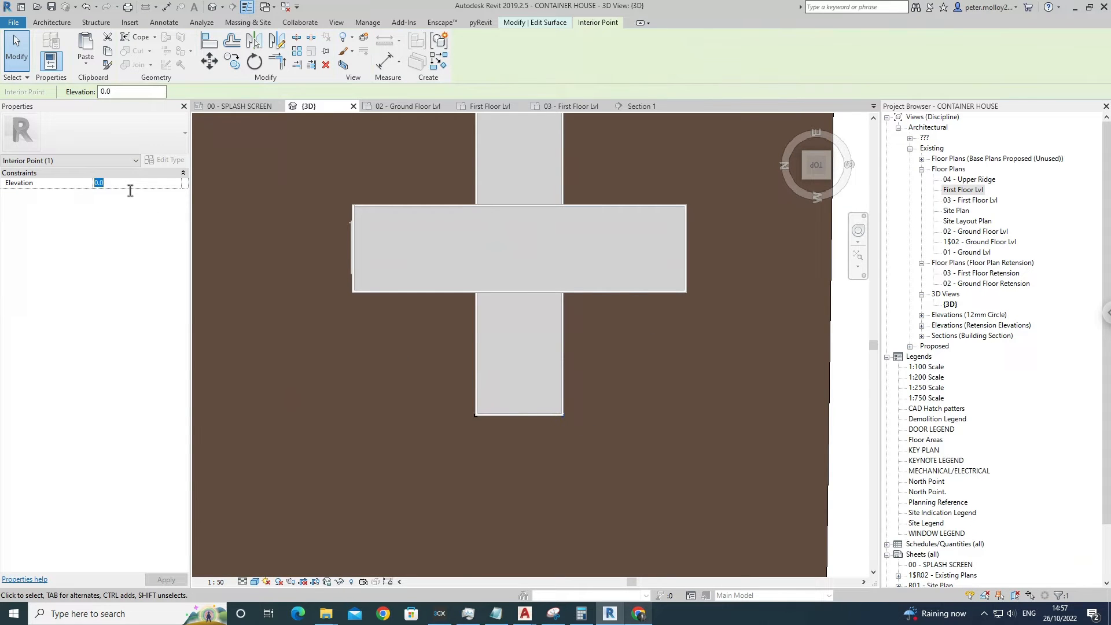
Move the middle point on the terrain's back edge outward past the boundary and finish the surface edit.
shift+middle_drag(538, 431, 663, 412)
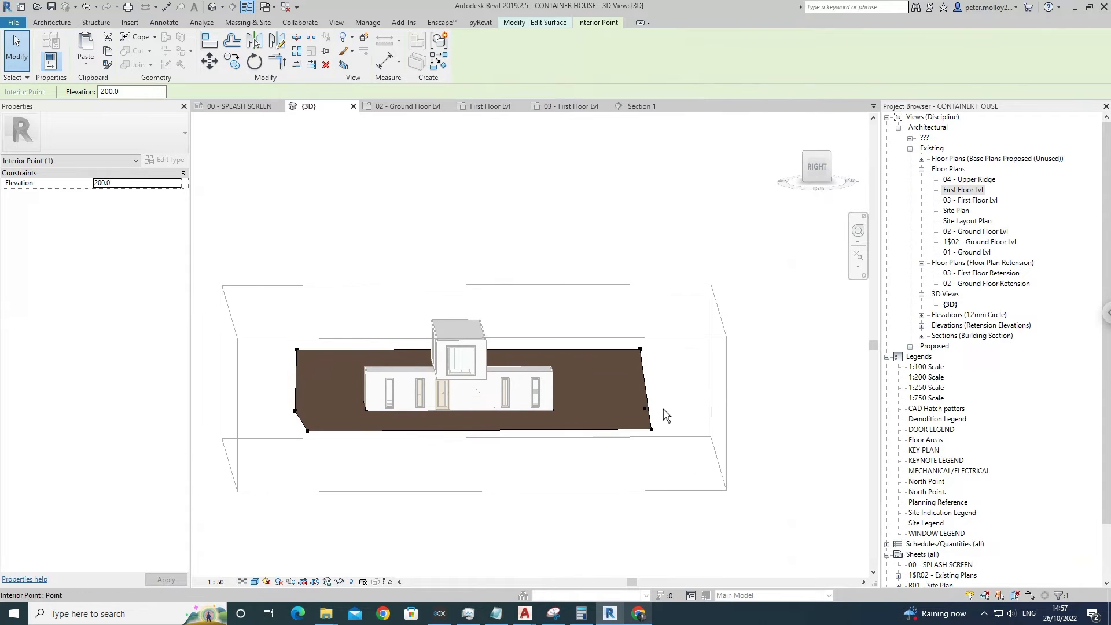
click(648, 410)
mouse_move(646, 410)
mouse_down()
mouse_move(673, 417)
mouse_move(650, 429)
mouse_up()
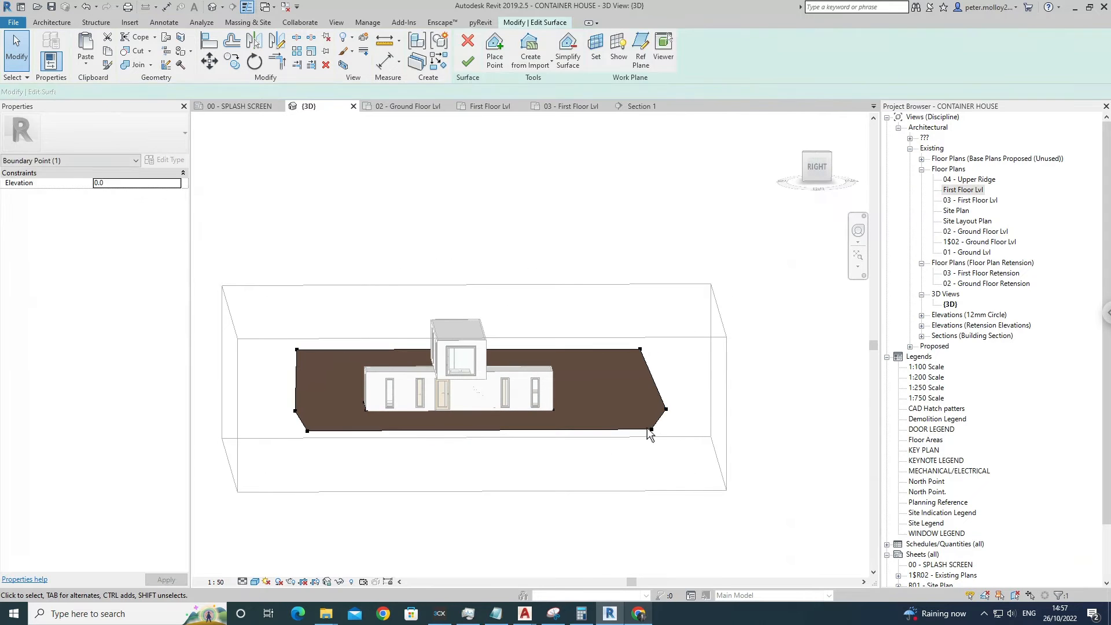
mouse_move(598, 447)
shift+middle_down()
mouse_move(626, 464)
mouse_move(556, 495)
mouse_move(583, 447)
shift+middle_up()
click(467, 61)
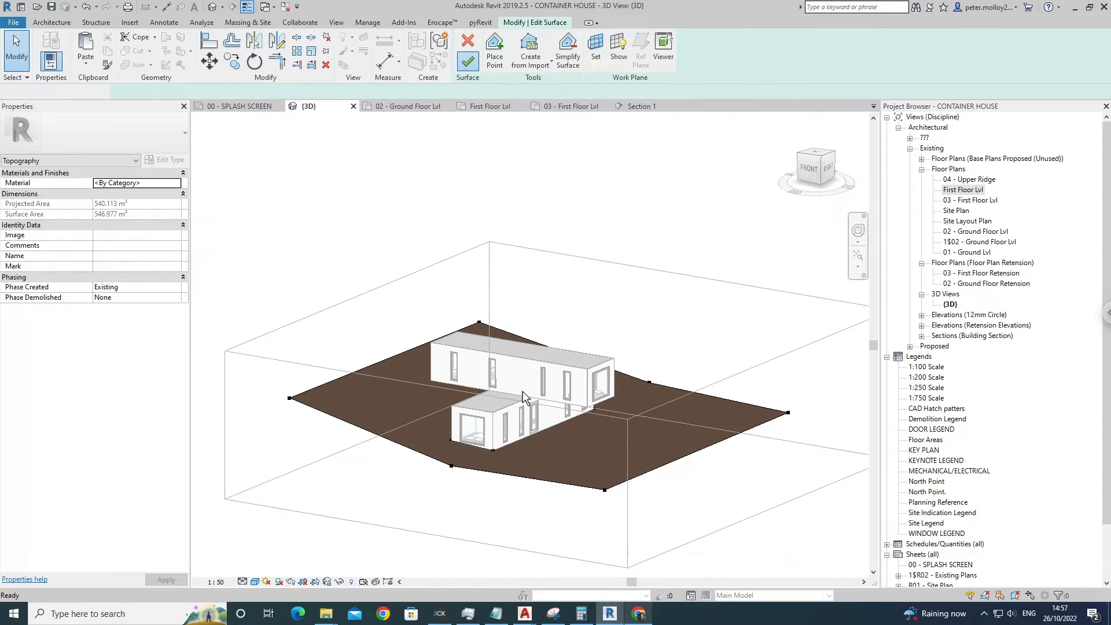
Assign the Site - Grass material to the topography, finding it by searching the project materials for GRASS.
click(404, 384)
shift+middle_drag(416, 448, 364, 450)
click(360, 404)
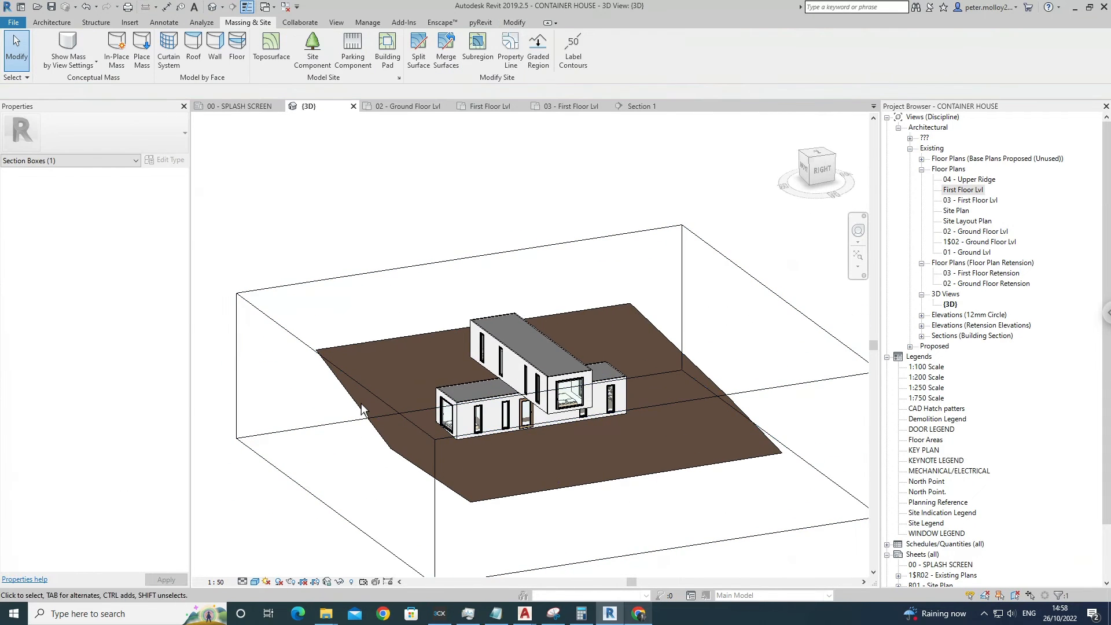
click(360, 404)
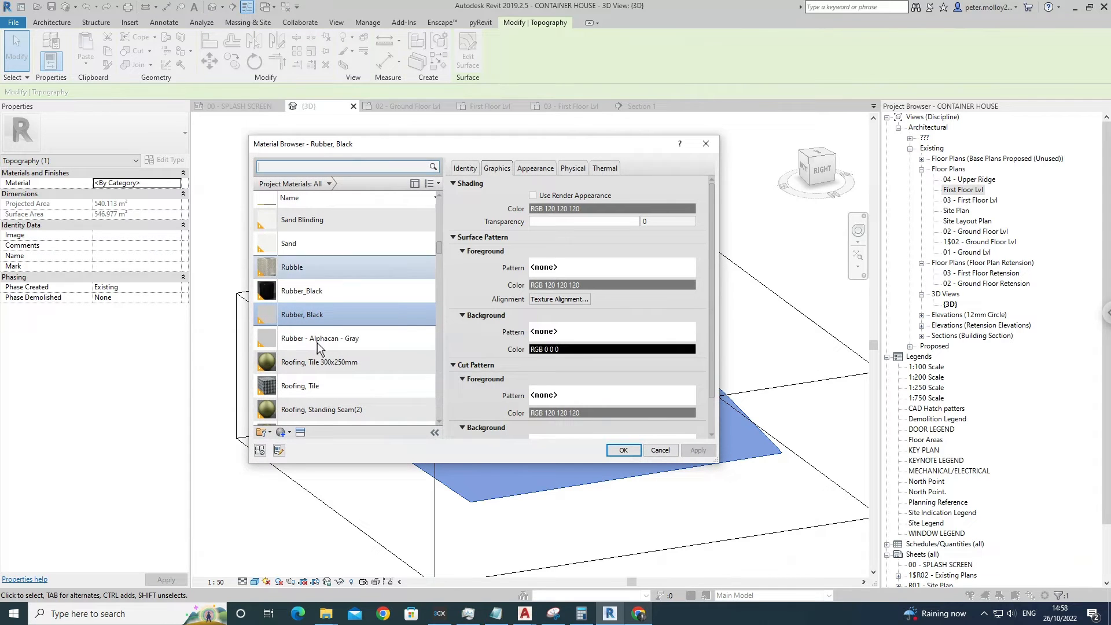
click(305, 173)
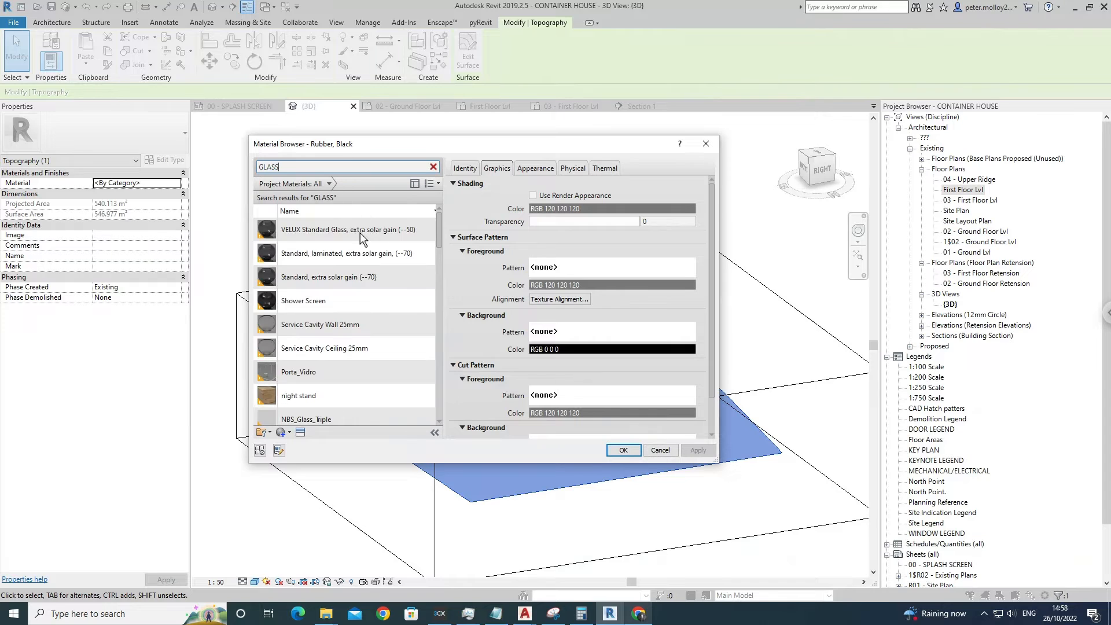
scroll(364, 362, down, 5)
scroll(365, 363, down, 10)
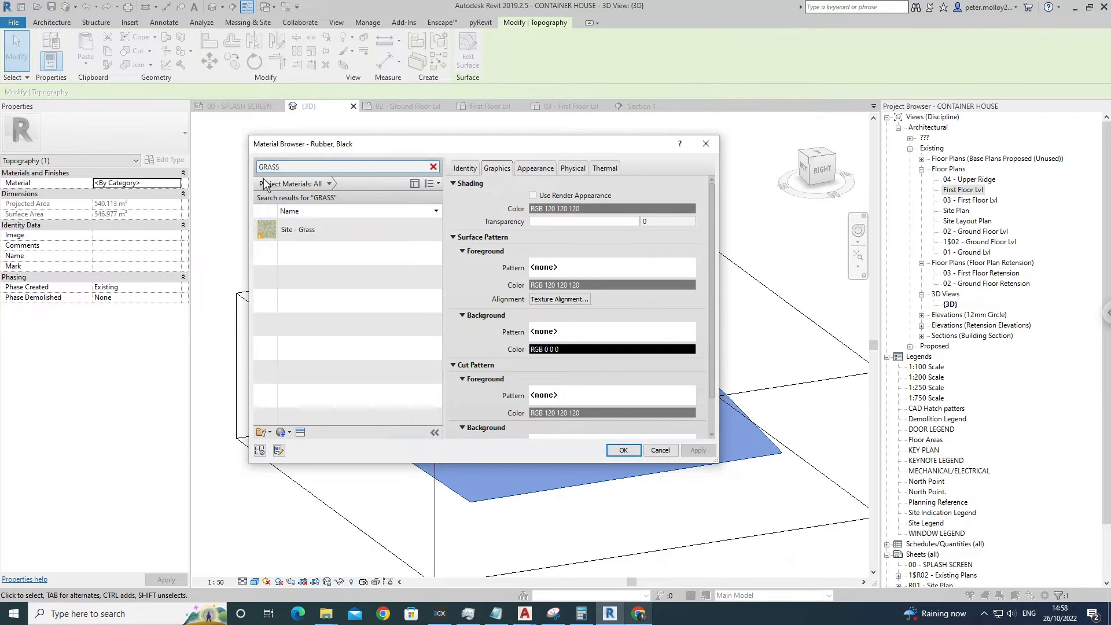
click(299, 229)
click(624, 451)
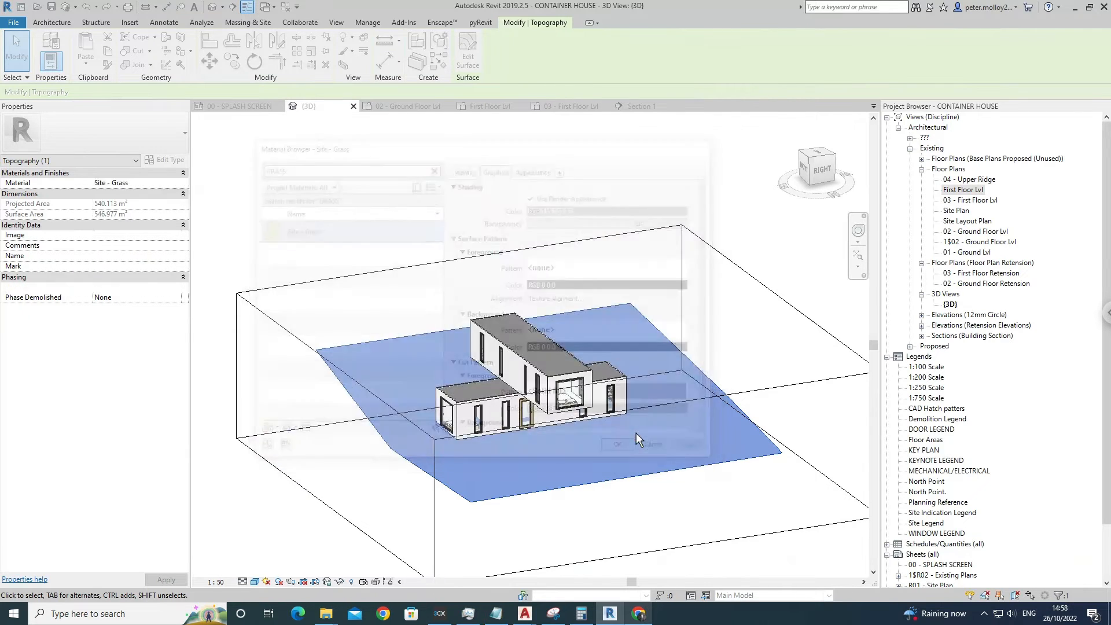
key(Escape)
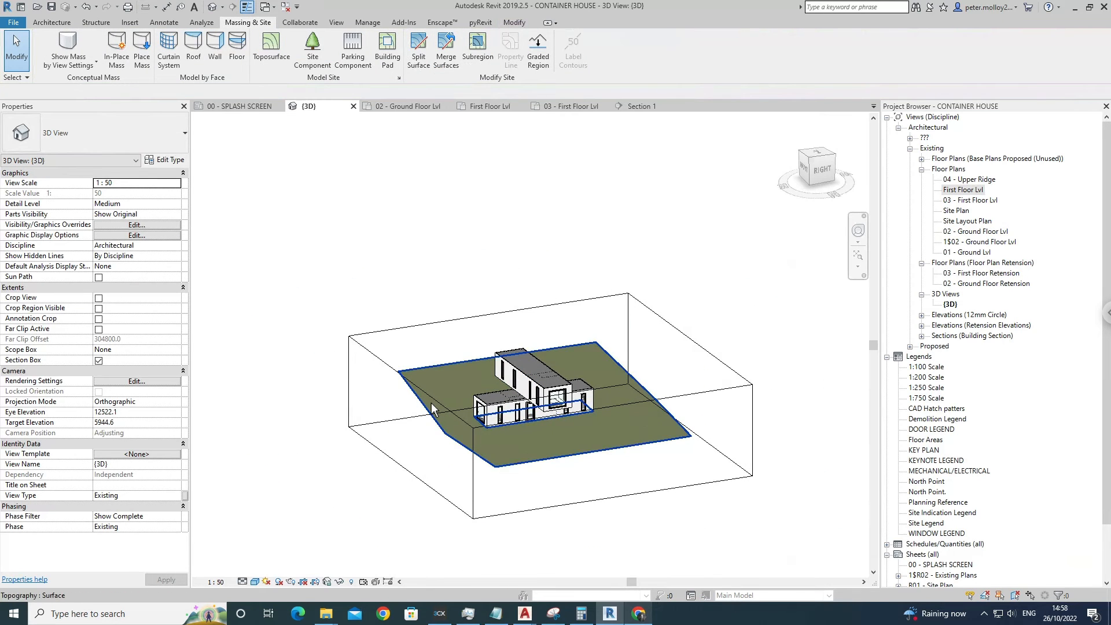
Pull two faces of the section box inward past the terrain's edges, front face first, to cut through the ground, and inspect the slope.
click(470, 428)
drag(469, 428, 521, 421)
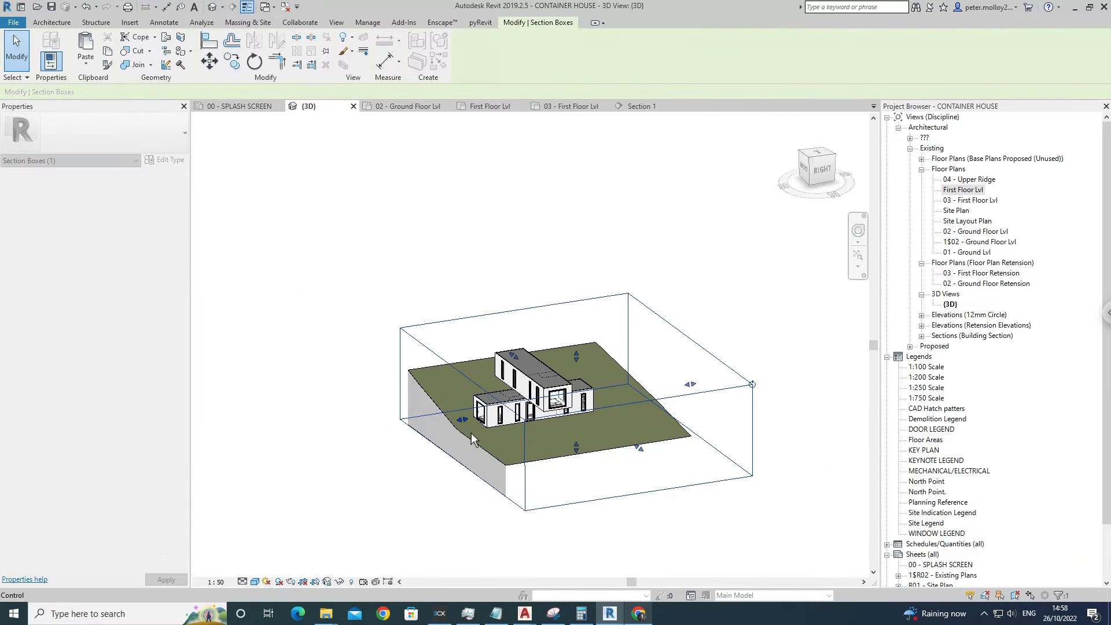
shift+middle_drag(697, 399, 644, 407)
scroll(638, 398, up, 1)
drag(637, 396, 597, 398)
shift+middle_drag(588, 454, 435, 454)
click(435, 454)
scroll(436, 454, up, 2)
shift+middle_drag(502, 445, 387, 405)
click(346, 409)
shift+middle_drag(494, 394, 444, 405)
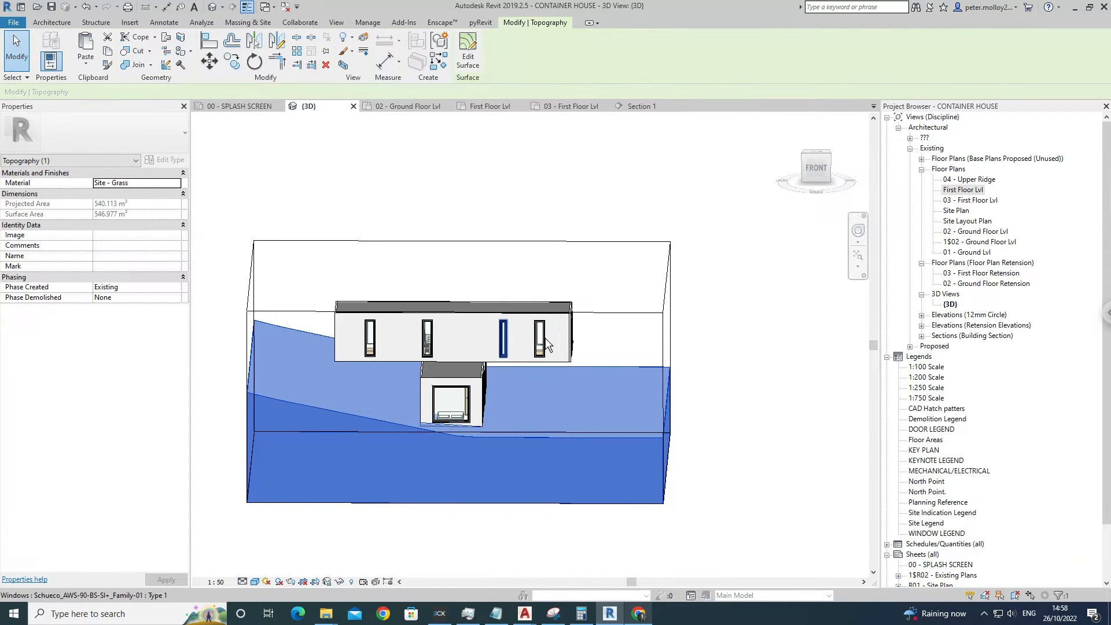
Open the First Floor Lvl plan and extend its crop region beyond the terrain's left and upper edges.
double_click(963, 190)
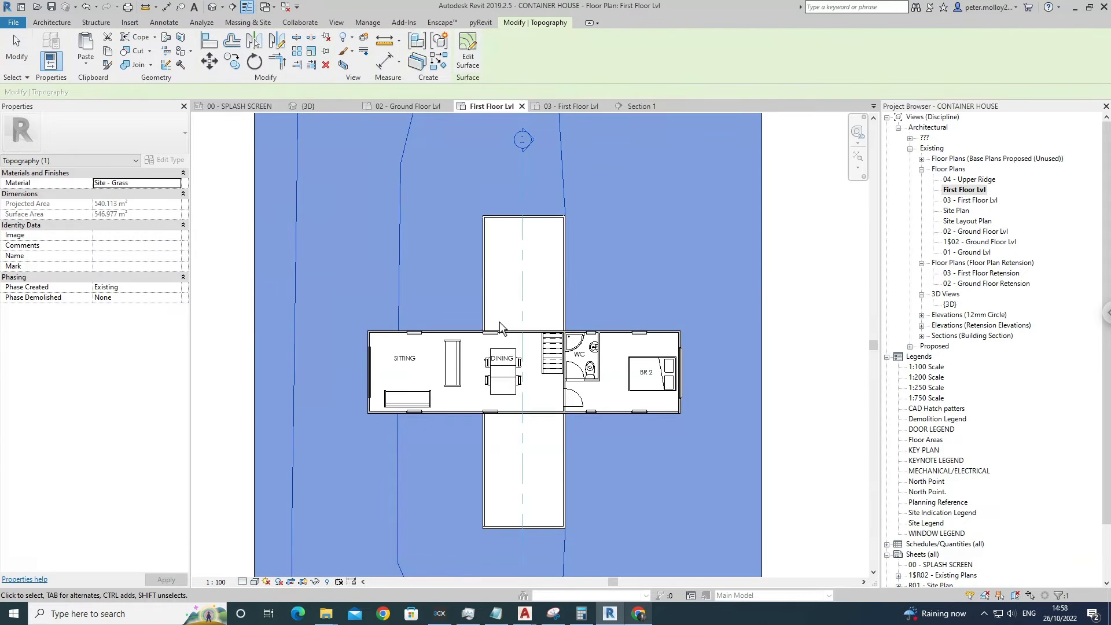
click(392, 212)
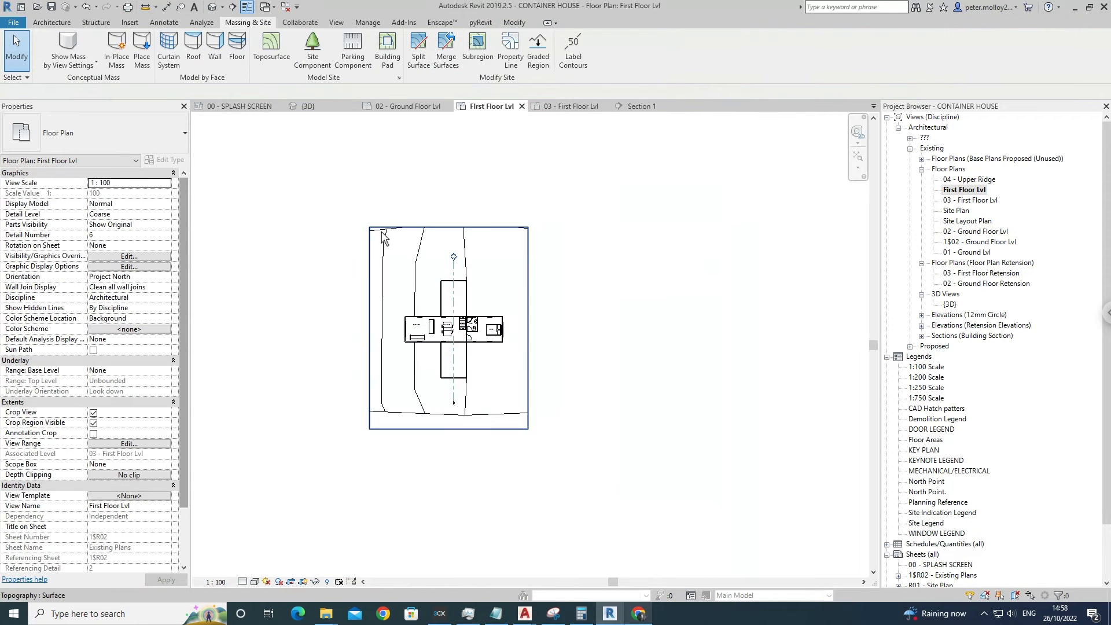
click(380, 227)
drag(369, 328, 303, 335)
click(376, 400)
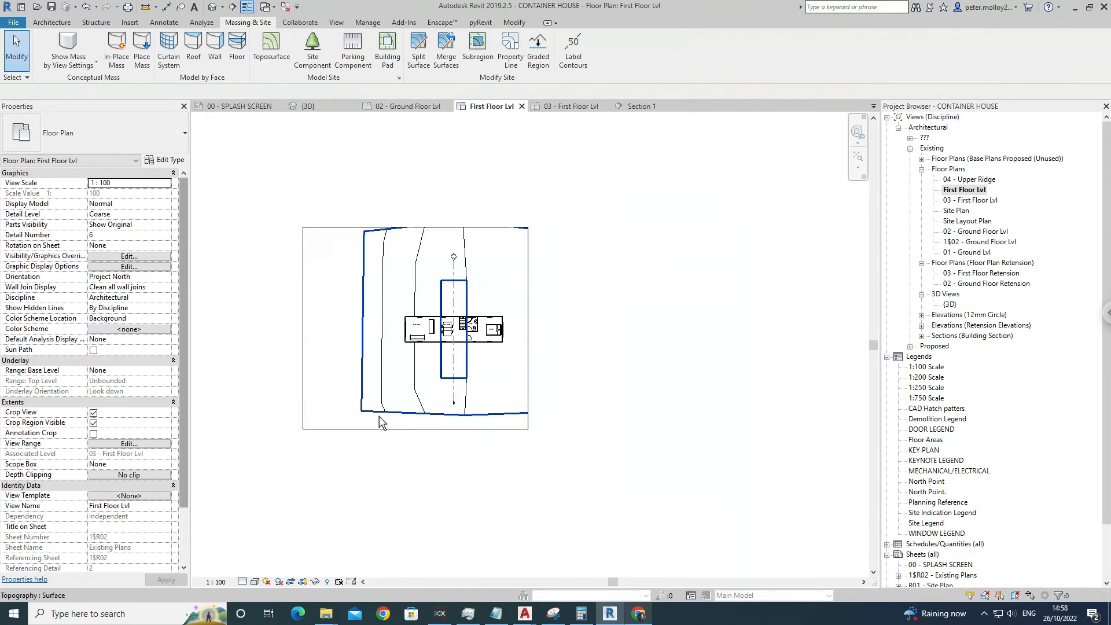
click(384, 227)
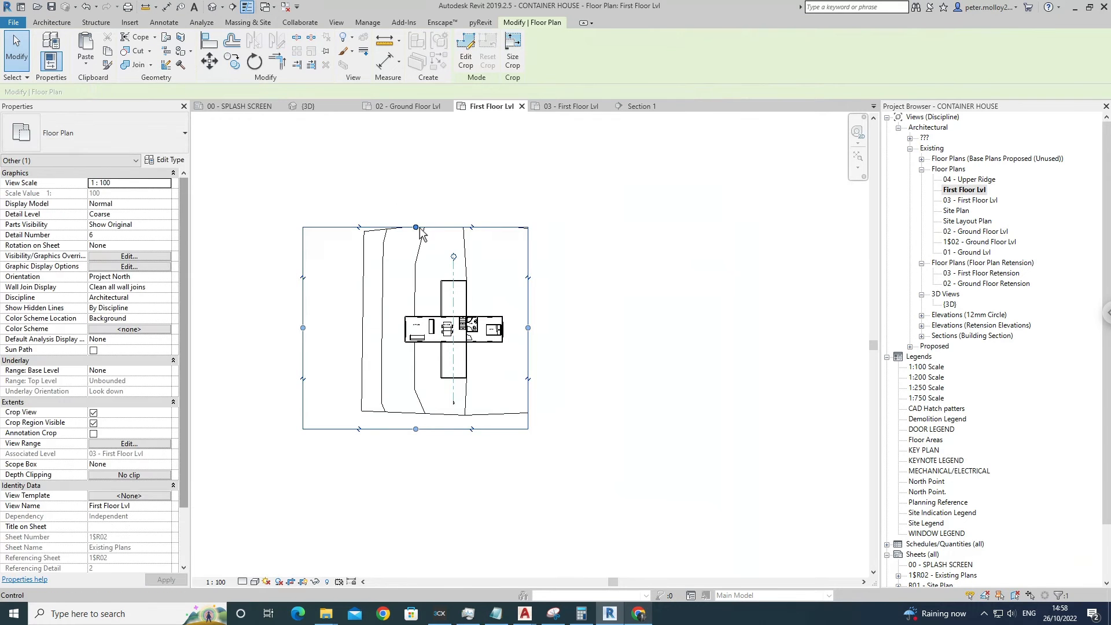
drag(416, 227, 416, 196)
Select the topography in the floor plan and start editing its surface, focusing on the points around the lower container.
click(380, 242)
click(379, 248)
scroll(432, 300, up, 3)
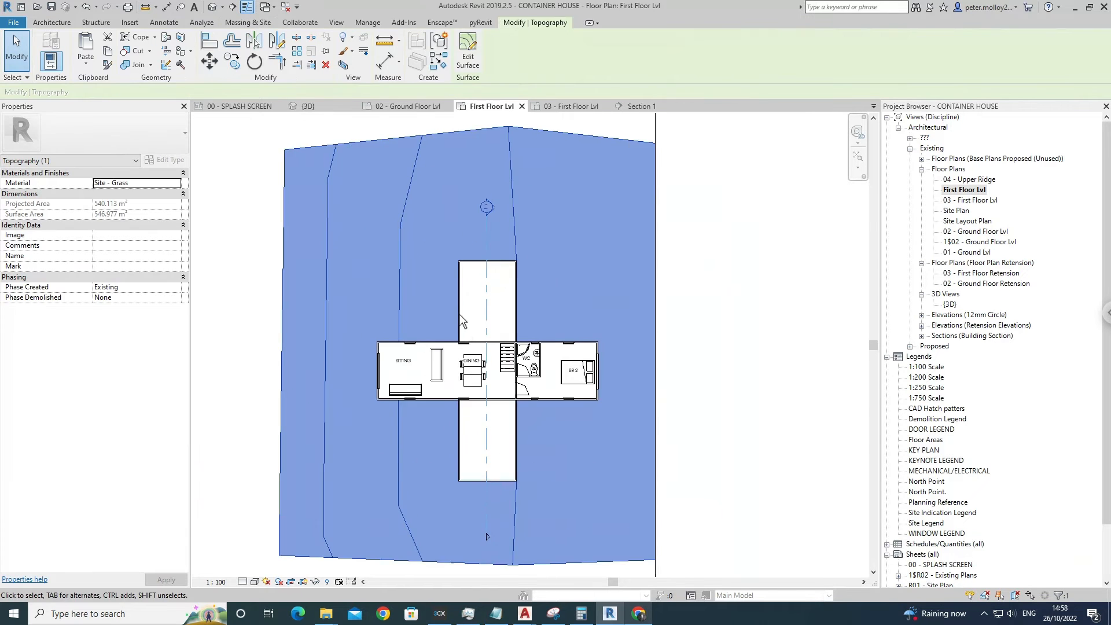
click(478, 71)
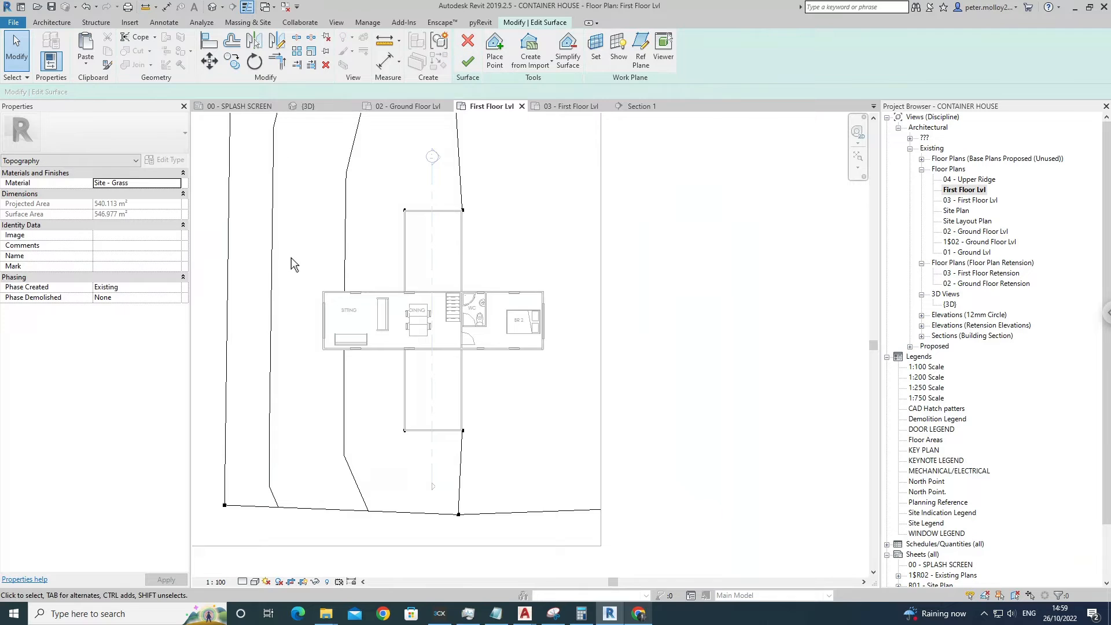
middle_drag(299, 265, 300, 287)
scroll(406, 453, up, 3)
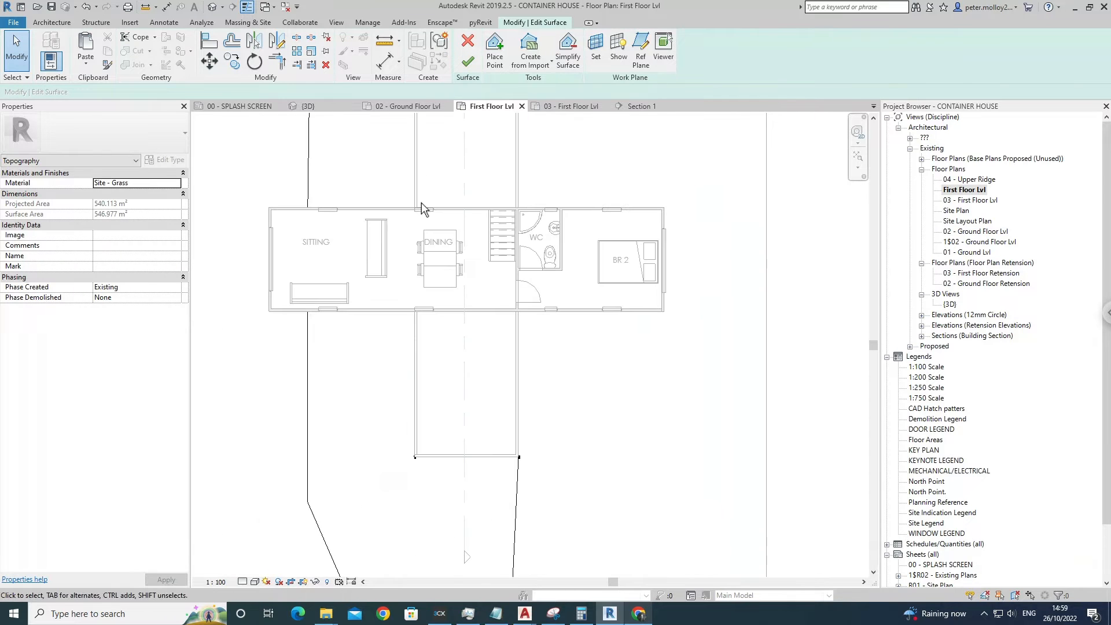
middle_drag(416, 169, 427, 227)
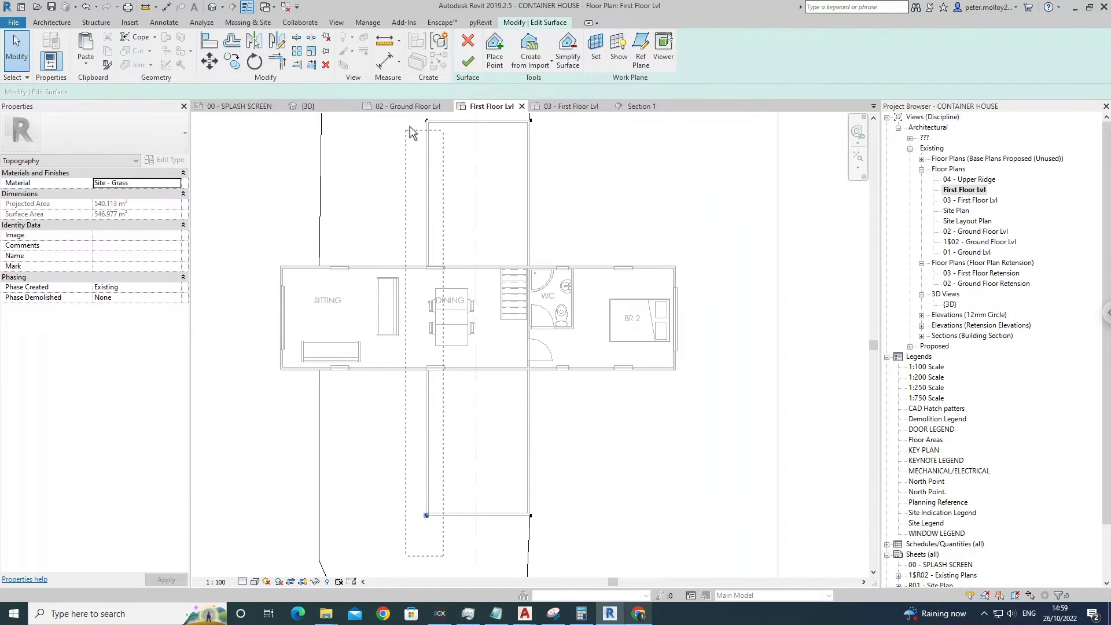
click(211, 61)
scroll(429, 527, up, 5)
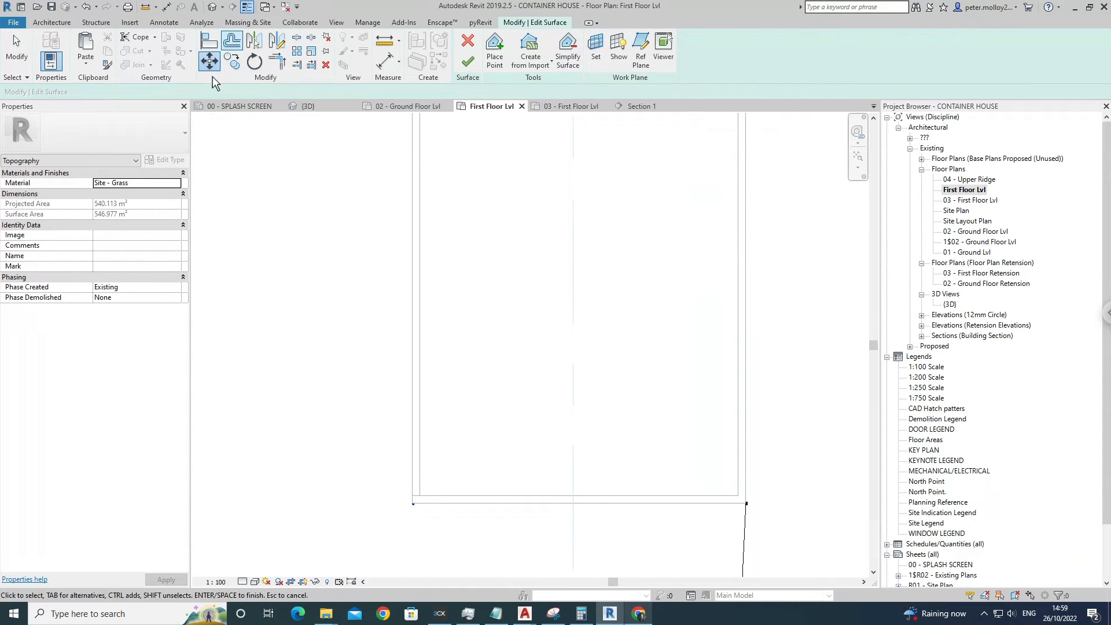
key(Escape)
Shift the two surface points at the lower container's left corners slightly inward along its end walls.
scroll(414, 508, up, 4)
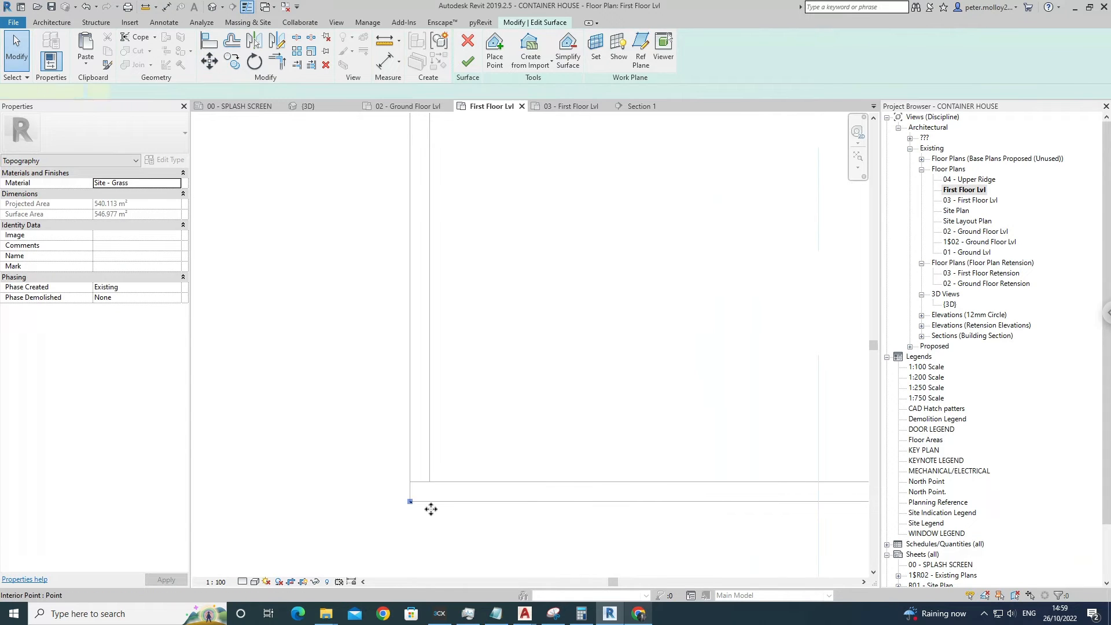
click(416, 504)
scroll(450, 461, down, 5)
middle_drag(445, 122, 458, 501)
scroll(463, 333, down, 3)
scroll(463, 304, up, 7)
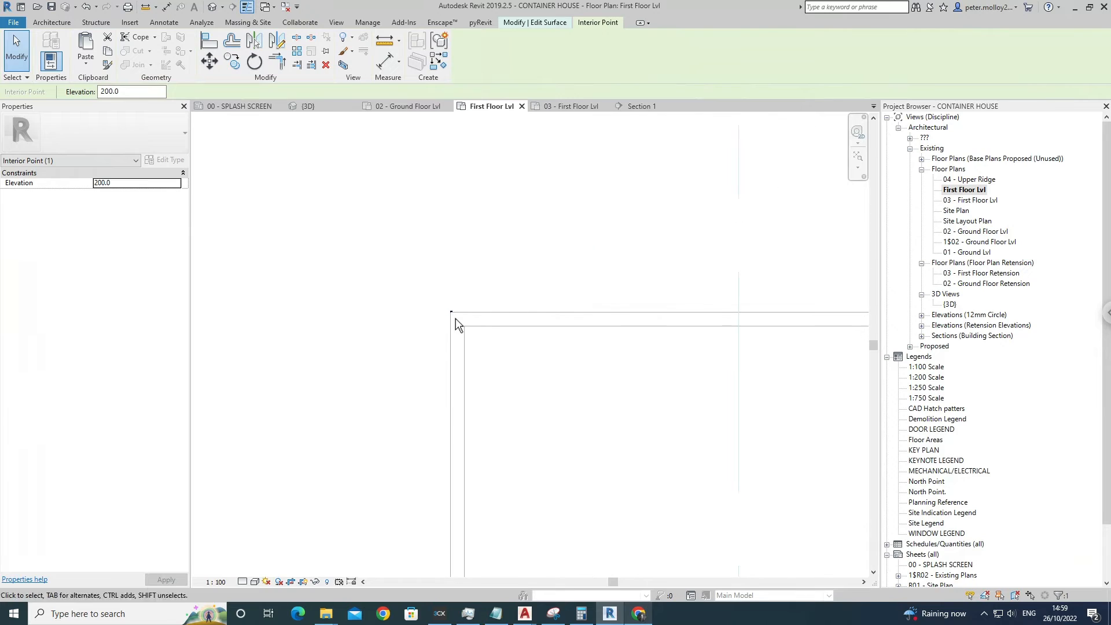
drag(471, 318, 466, 320)
scroll(472, 319, up, 4)
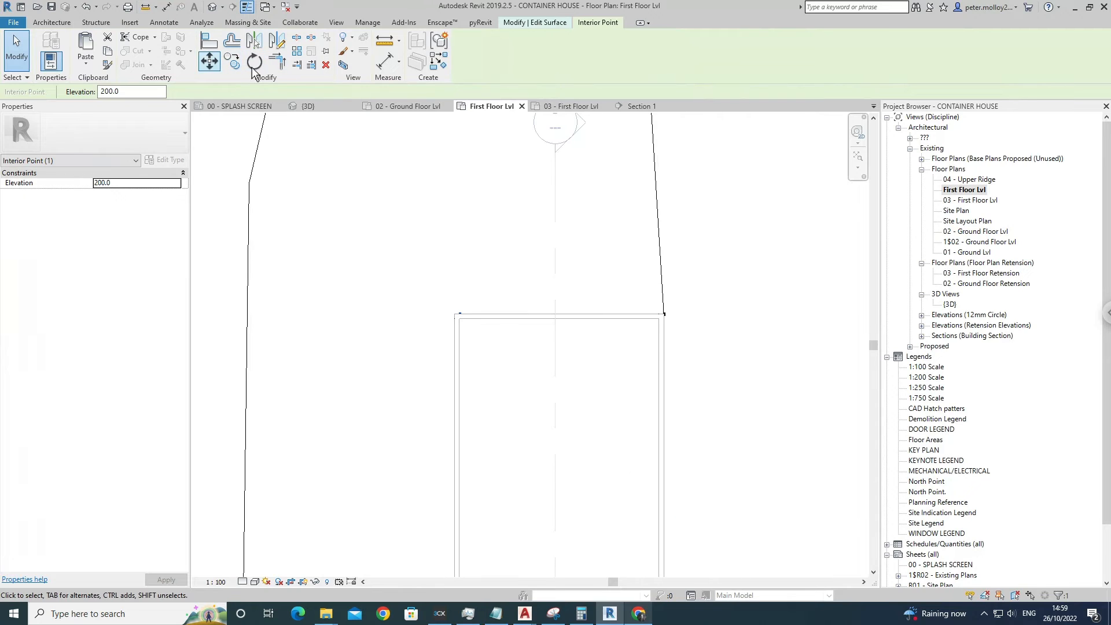
Copy the surface point beside the lower container's upper-left corner in plan onto the outer wall corner and set its elevation to 2600.
scroll(459, 317, up, 4)
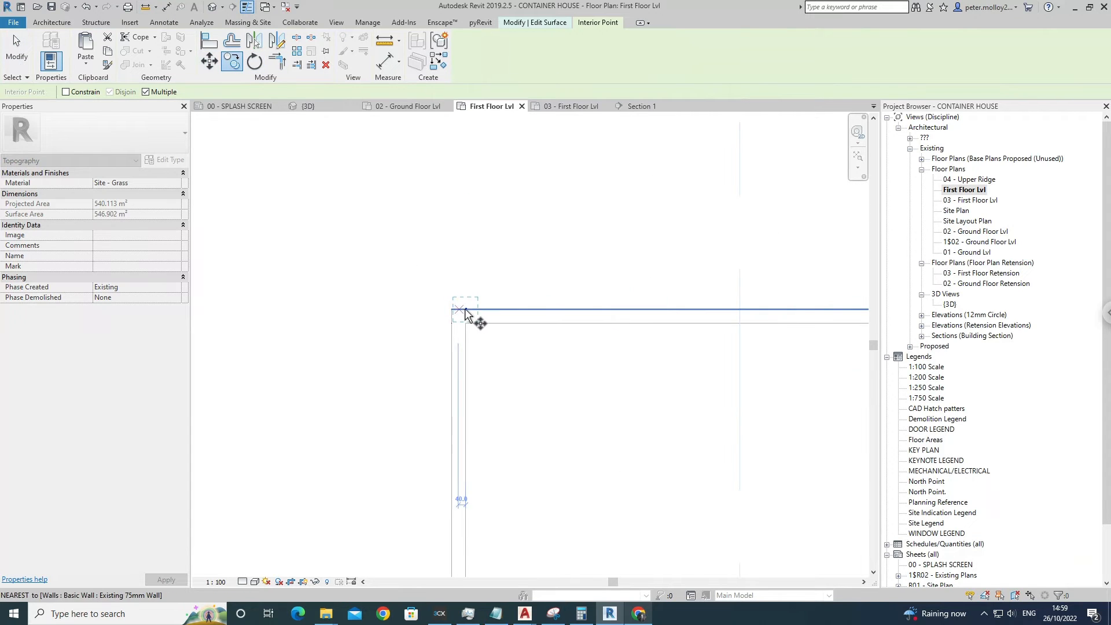
click(461, 317)
click(454, 311)
scroll(456, 309, down, 4)
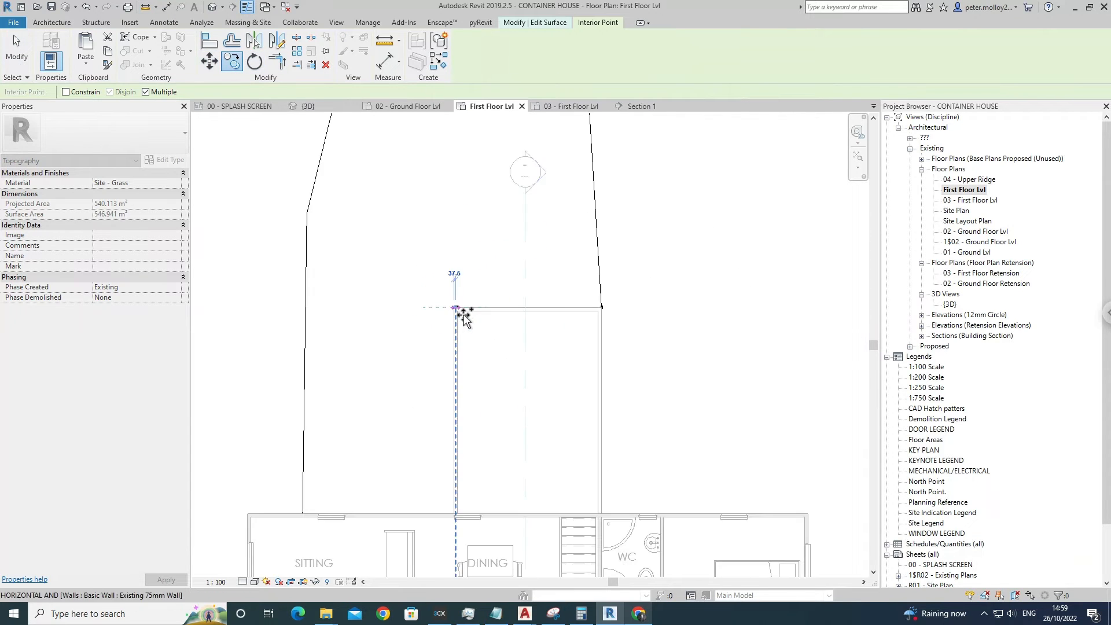
key(Escape)
scroll(463, 313, up, 4)
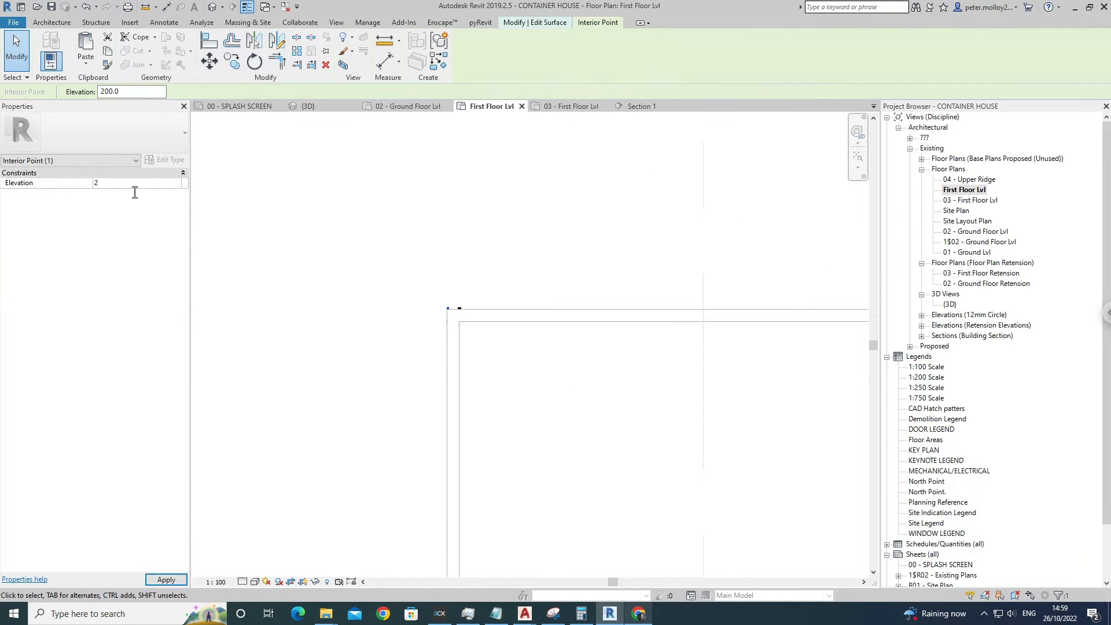
scroll(454, 220, down, 5)
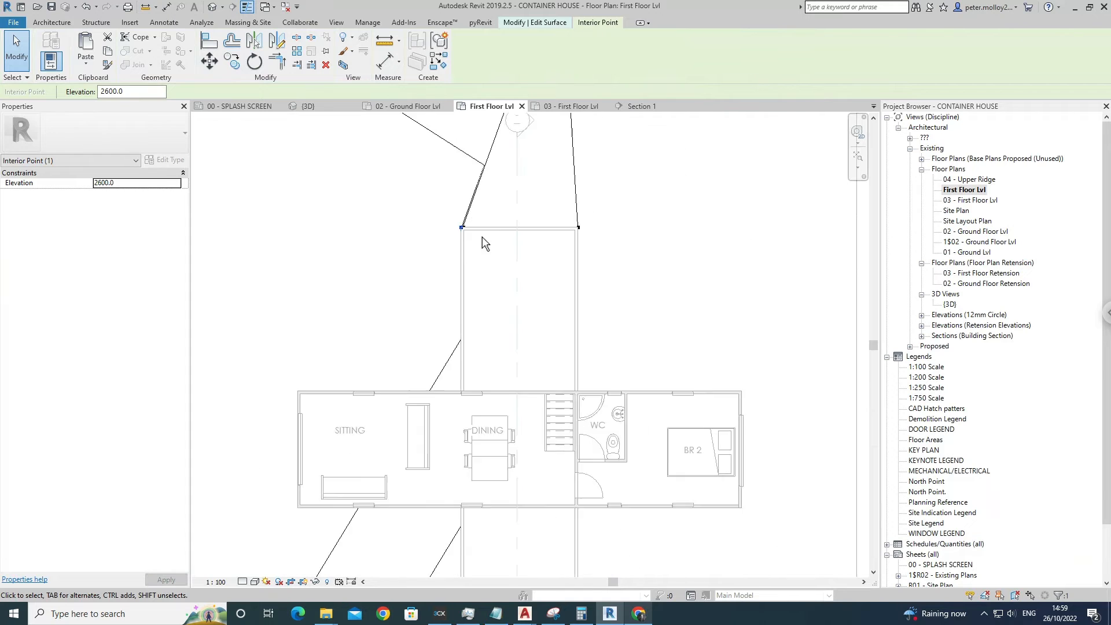
Copy the surface point beside the container's lower-left corner onto the outer corner, set its elevation to 2600, and check the ground in 3D.
scroll(427, 275, up, 4)
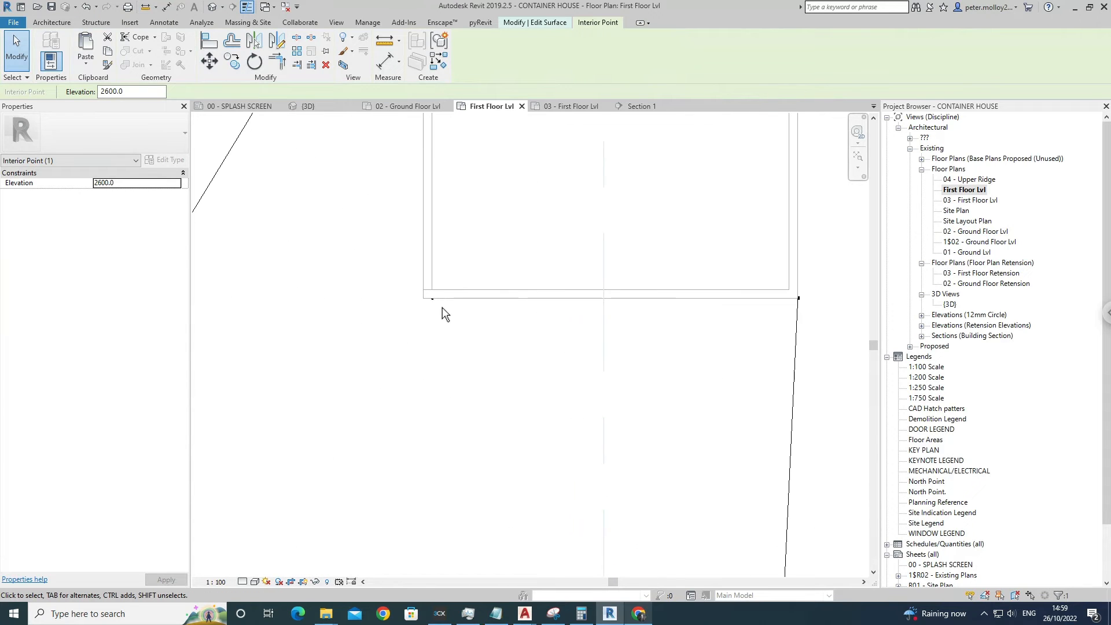
click(235, 69)
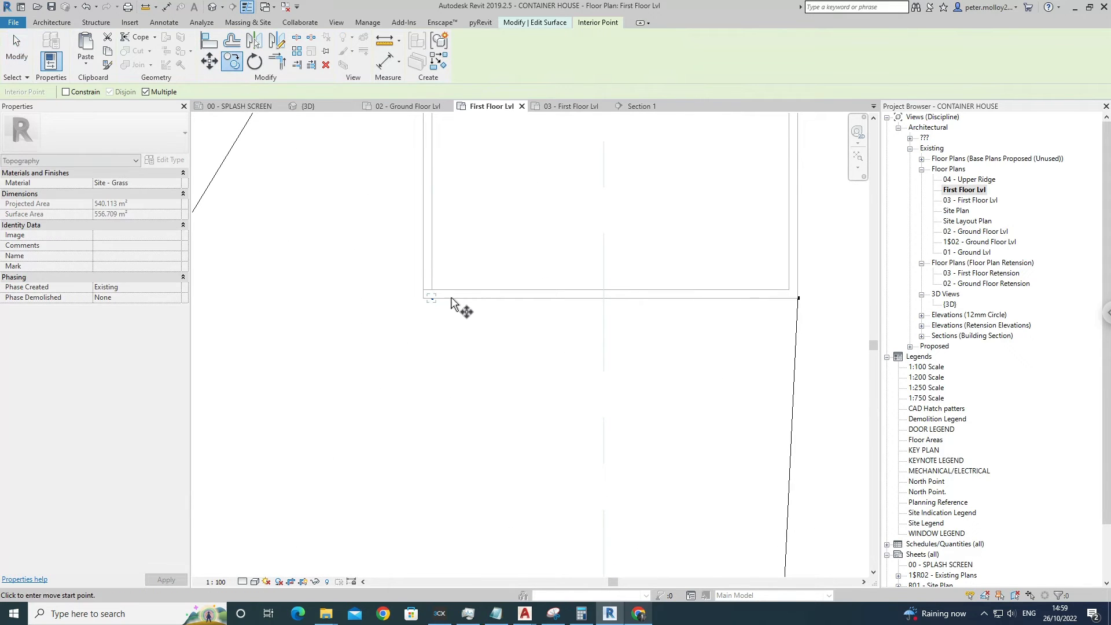
scroll(454, 308, up, 2)
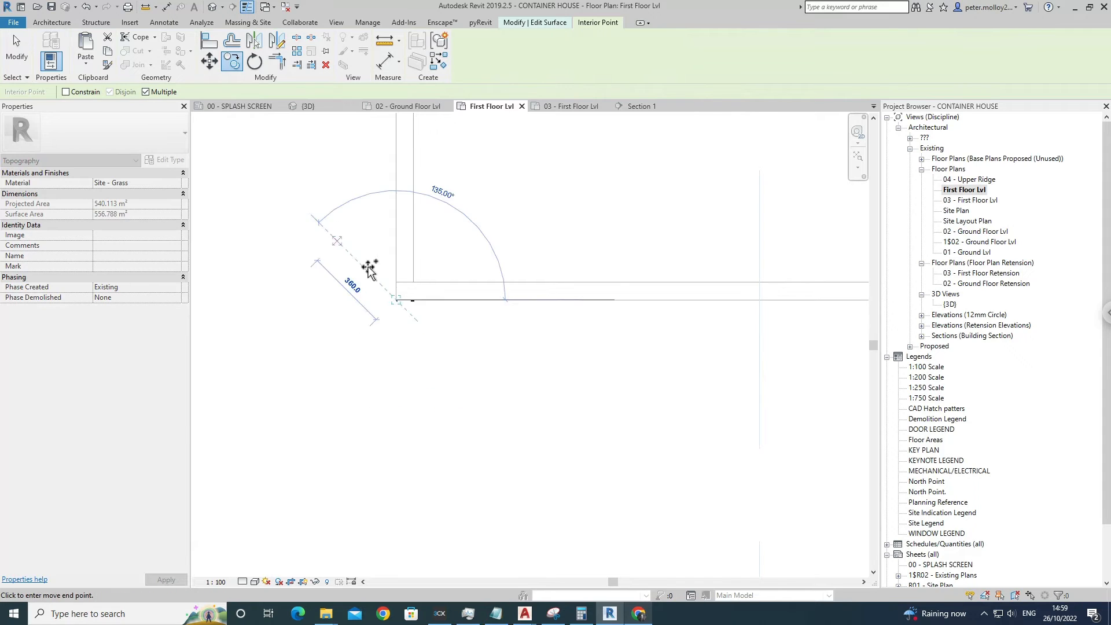
click(401, 308)
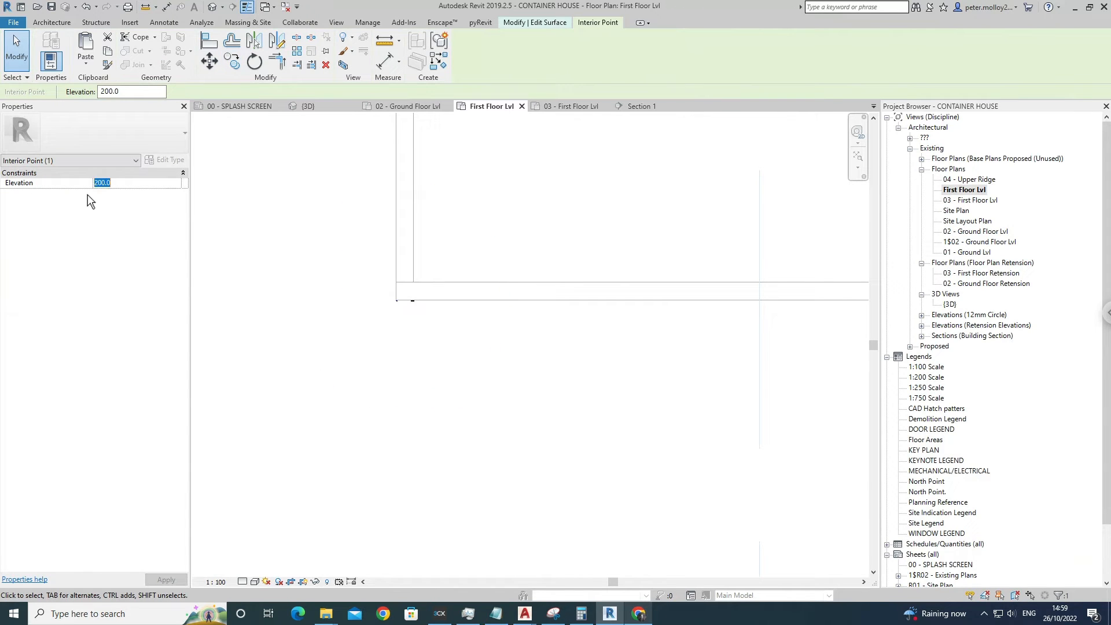
text(2600)
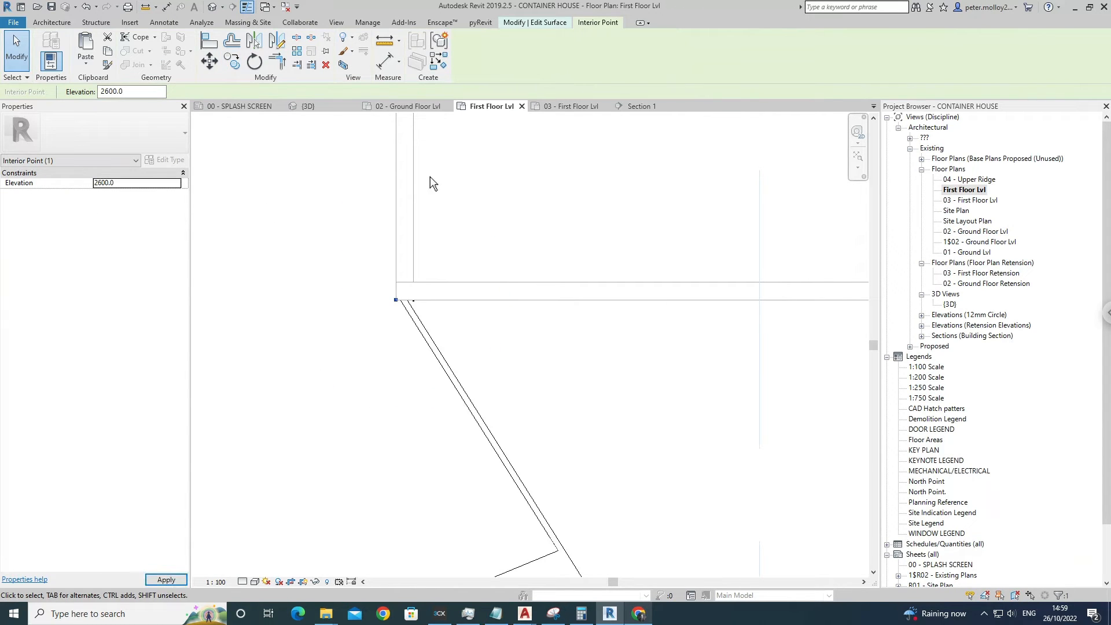
click(212, 7)
scroll(544, 399, down, 5)
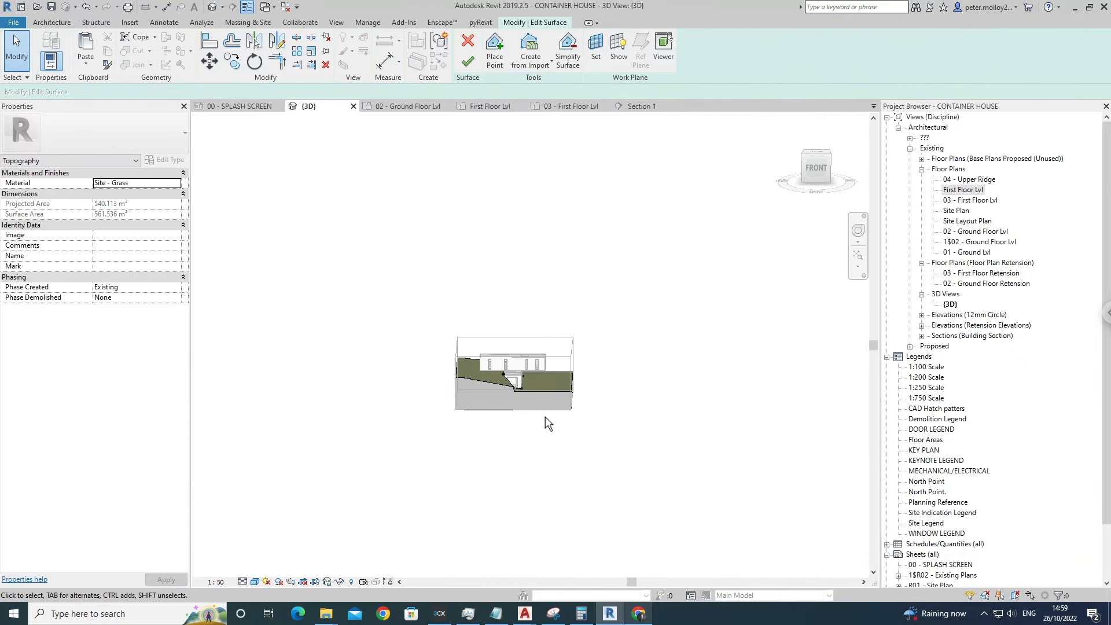
scroll(508, 394, up, 3)
scroll(508, 394, up, 4)
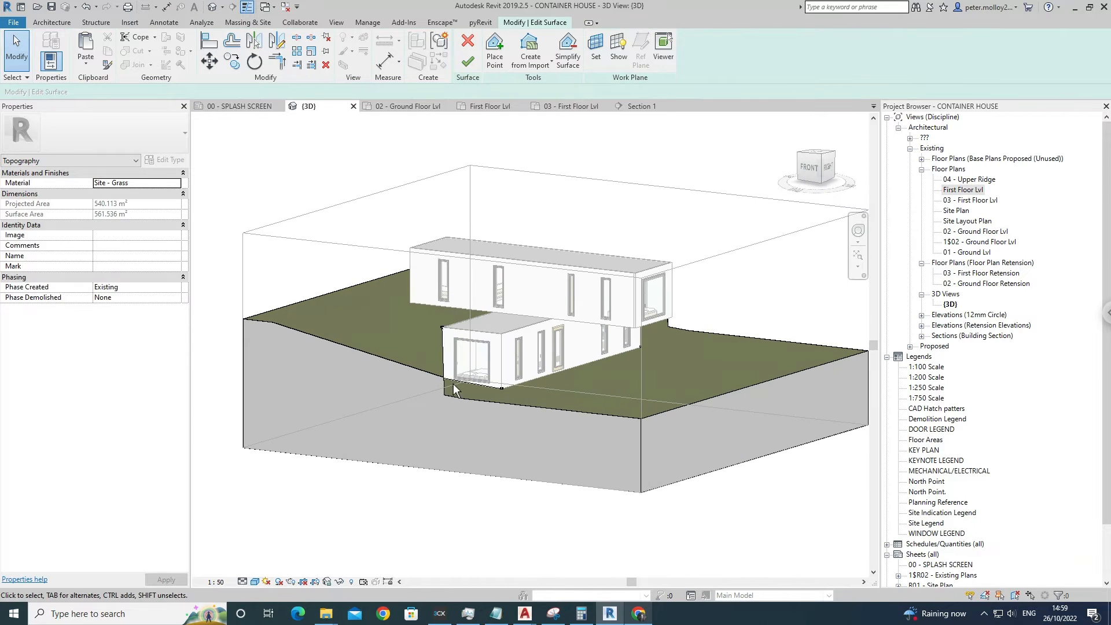
click(445, 382)
In the First Floor Lvl plan, copy the 2600 point at the container's lower-left corner downward and move the copy out past the terrain's lower edge.
double_click(964, 190)
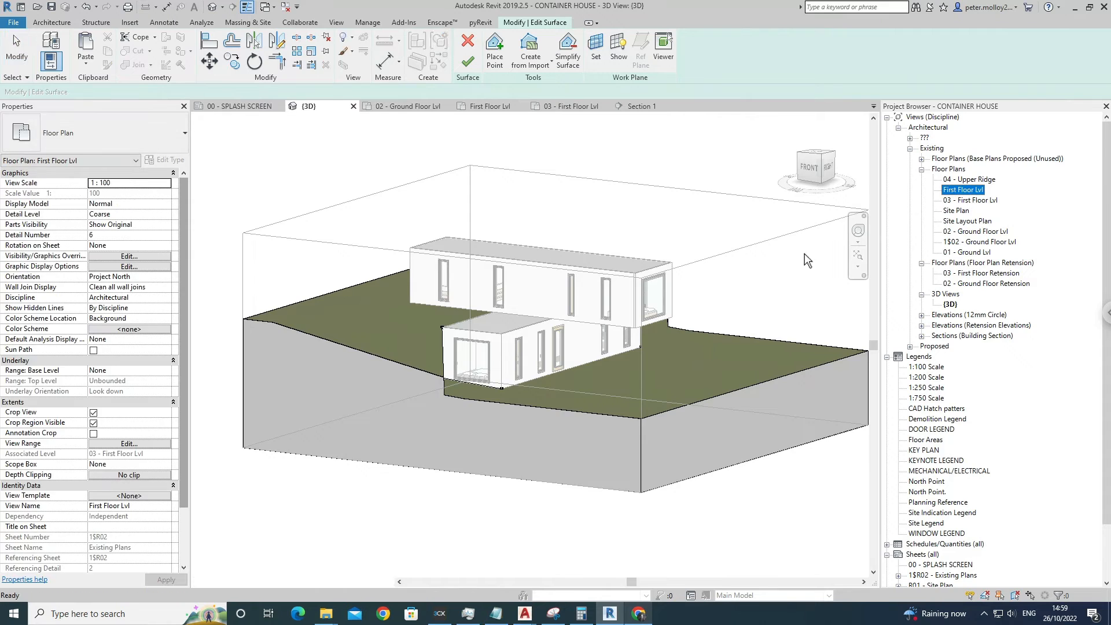
click(400, 307)
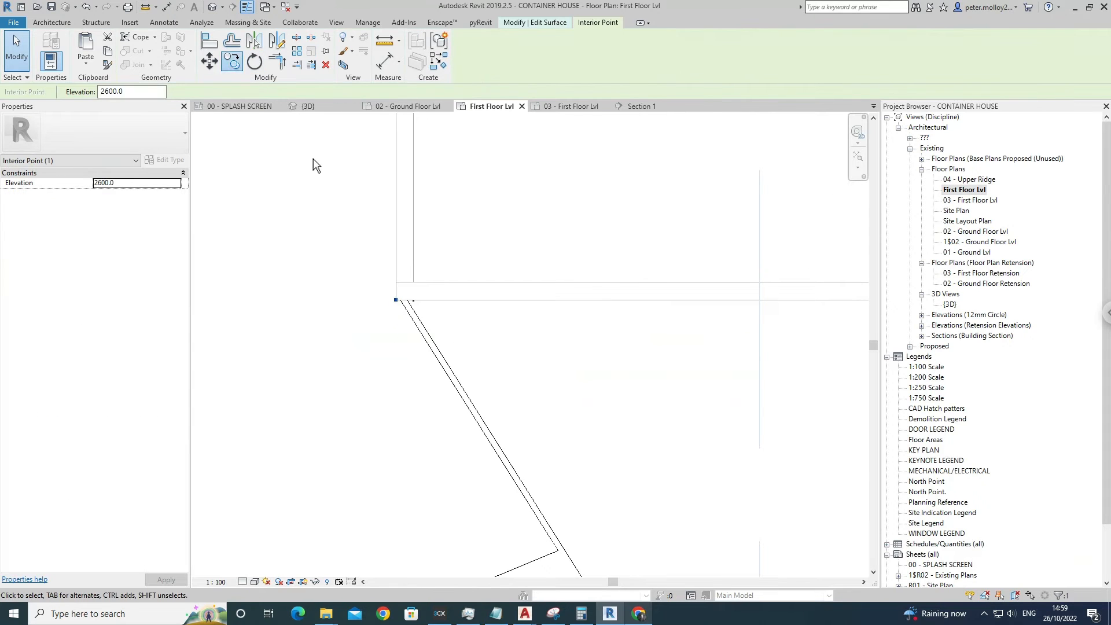
click(396, 300)
scroll(396, 301, down, 4)
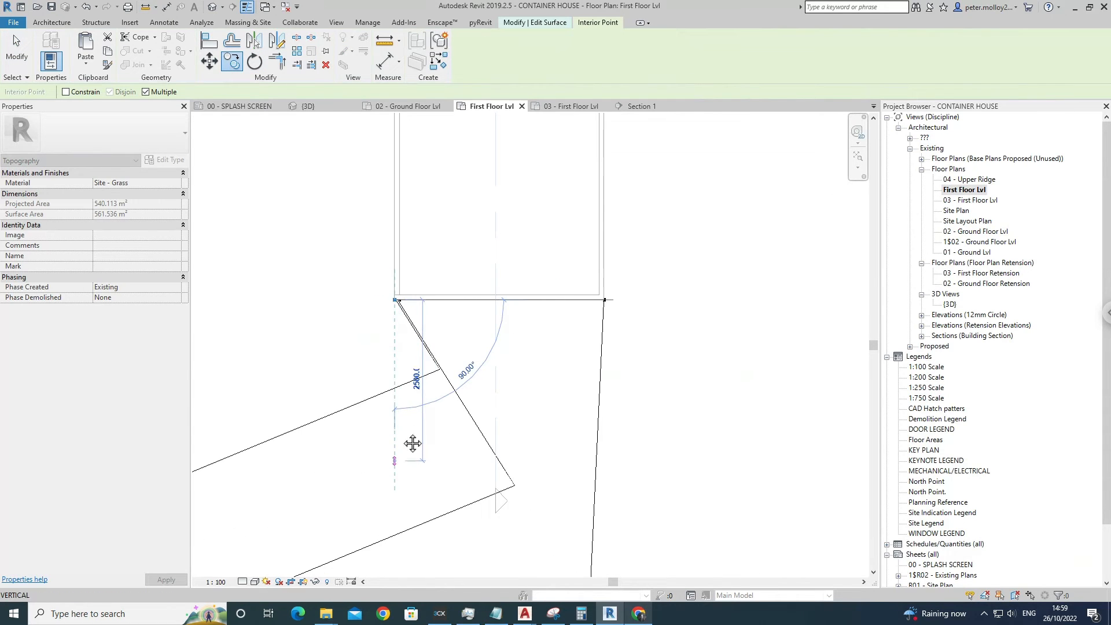
middle_drag(412, 444, 412, 312)
scroll(413, 315, down, 3)
click(413, 363)
key(Escape)
key(Escape)
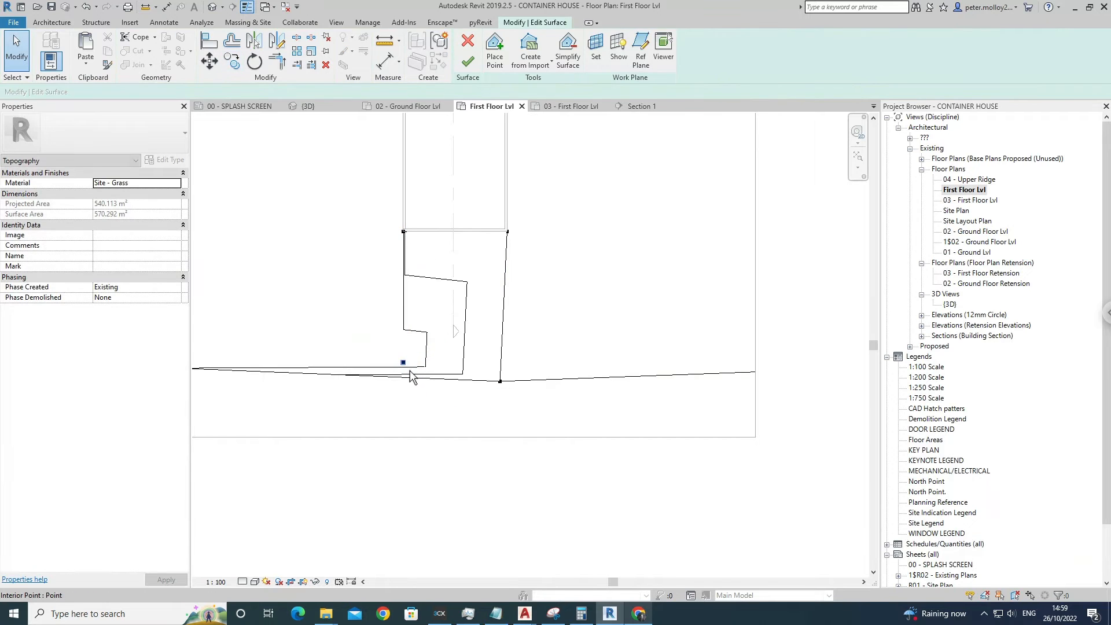
drag(410, 376, 355, 401)
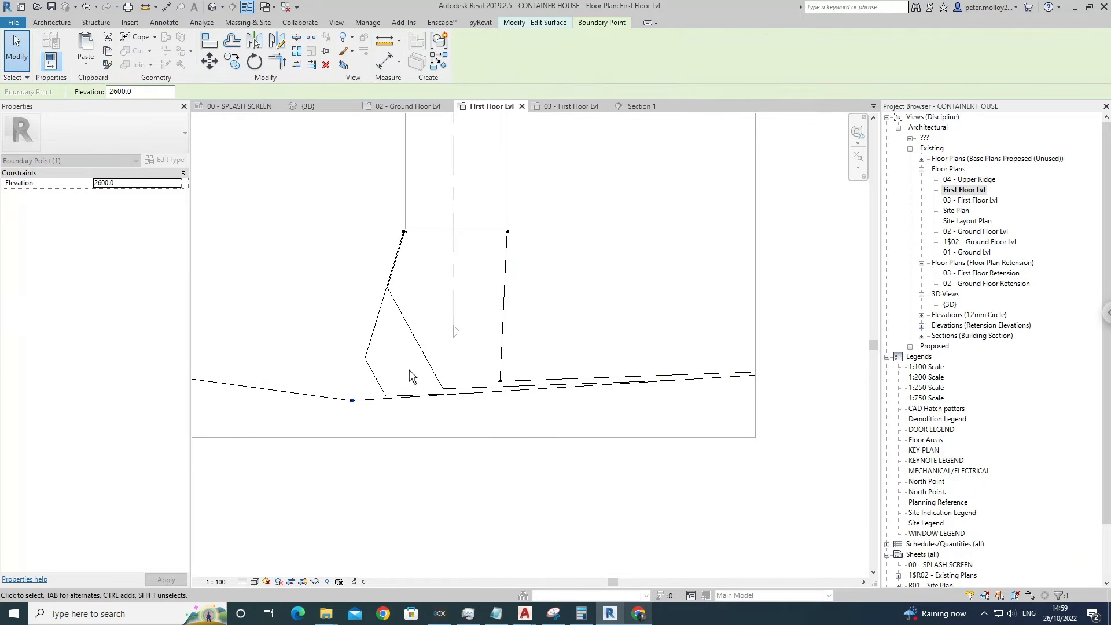
Copy the 2600 surface point at the container's upper-left corner upward, in line with the container's side wall.
scroll(407, 364, down, 3)
middle_drag(499, 344, 499, 490)
scroll(412, 265, up, 3)
scroll(402, 294, up, 5)
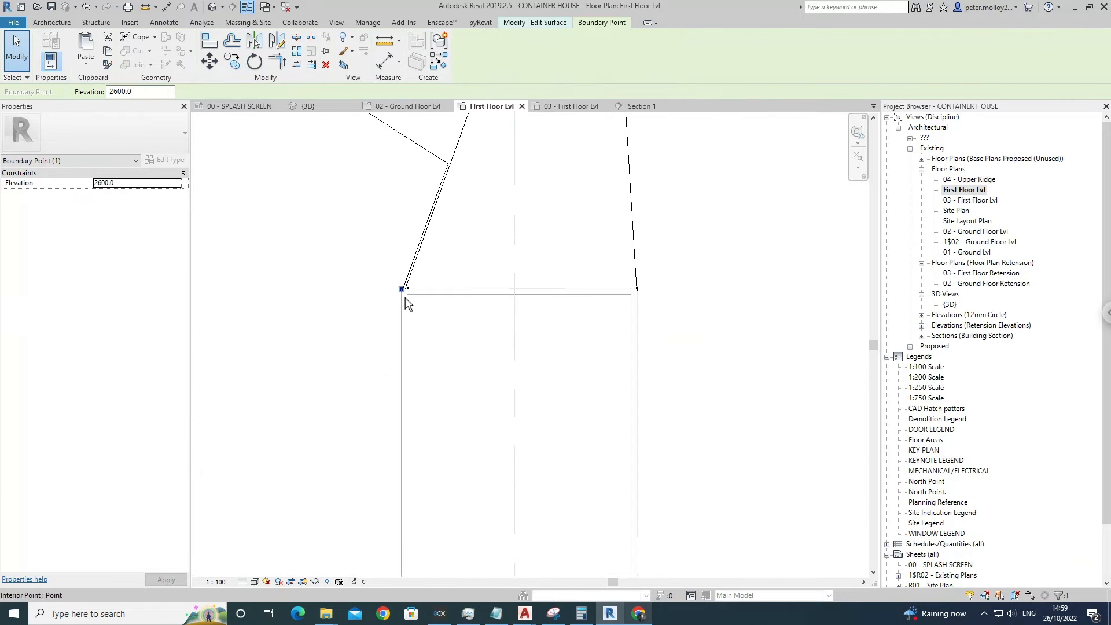
click(407, 297)
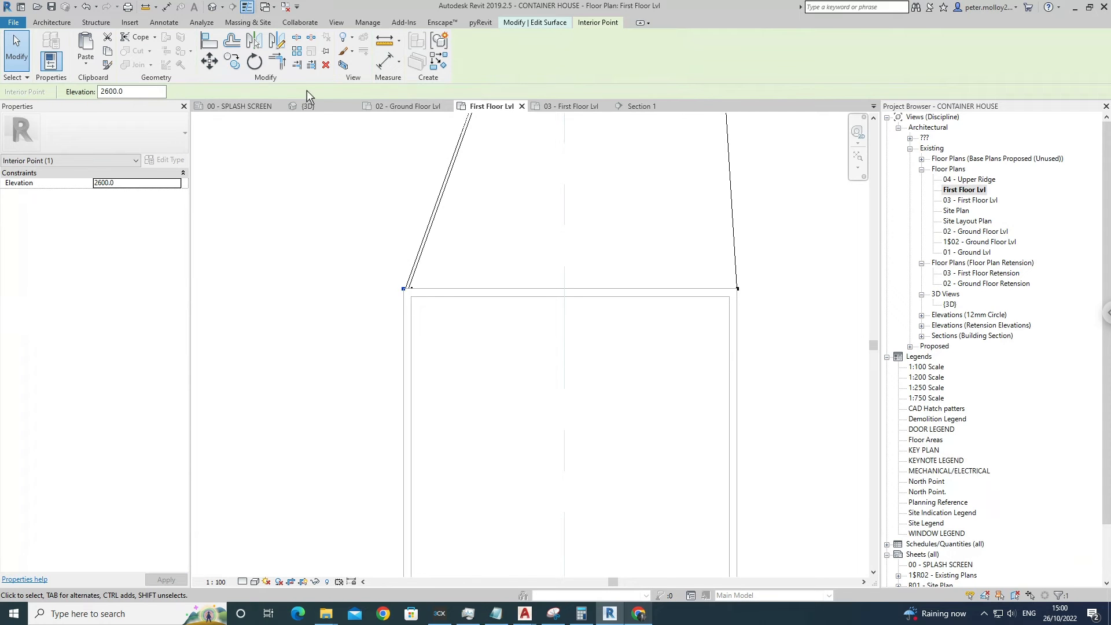
click(232, 61)
click(406, 289)
middle_drag(422, 231, 422, 355)
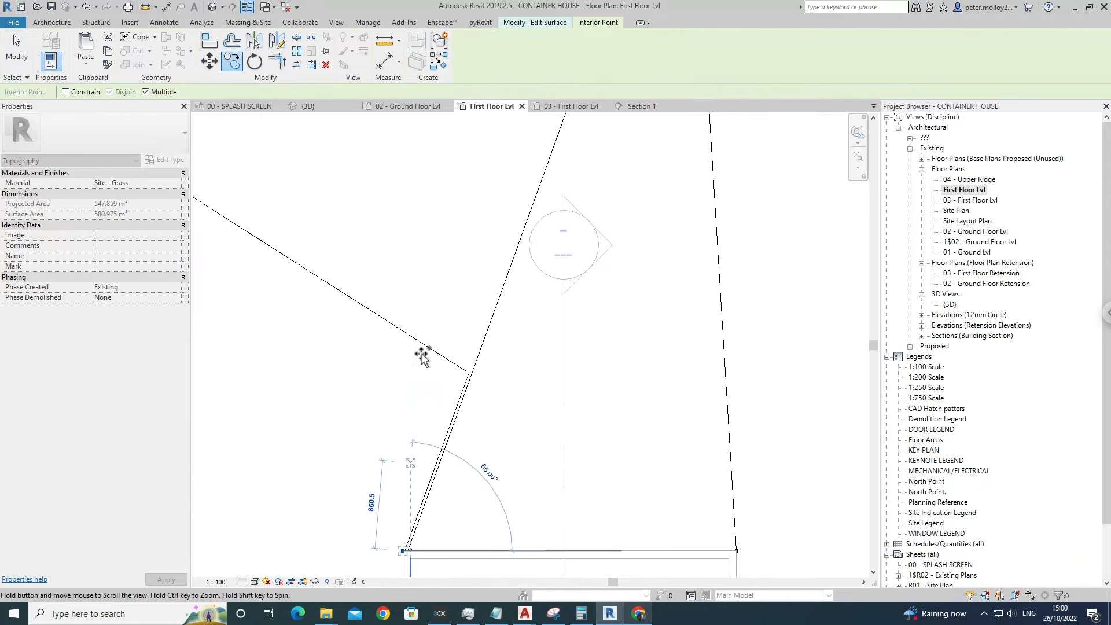
click(418, 301)
scroll(421, 300, down, 2)
key(Escape)
key(Escape)
Move the copied 2600 point up to the terrain's upper boundary, level with the neighbouring boundary point.
scroll(422, 300, up, 1)
middle_drag(422, 300, 425, 435)
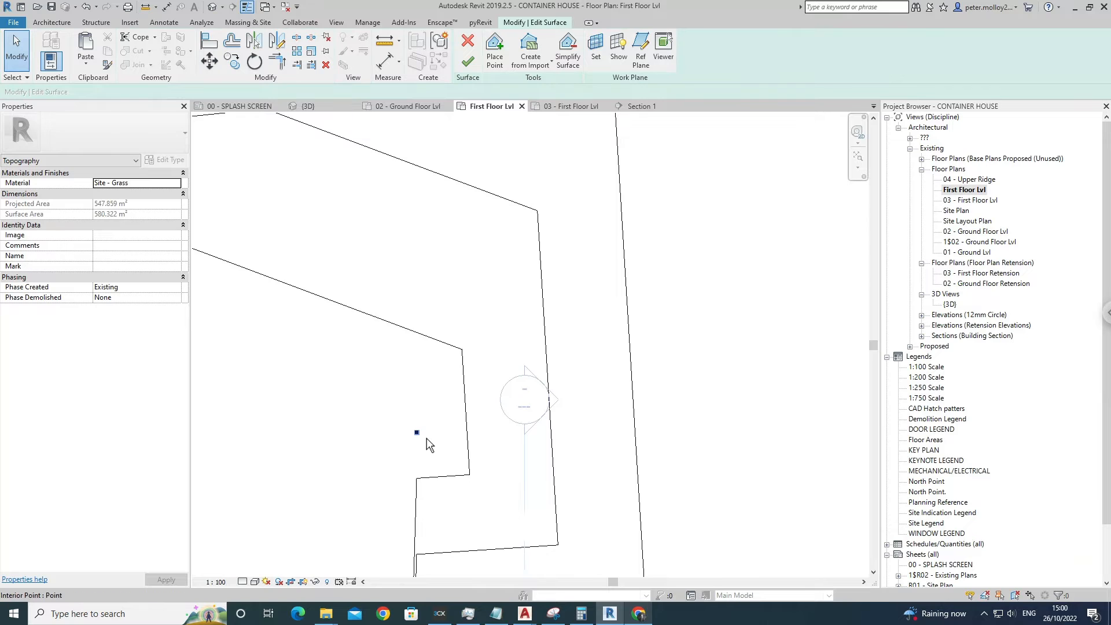
scroll(426, 438, down, 2)
drag(425, 438, 406, 258)
scroll(551, 303, down, 2)
click(551, 303)
middle_drag(560, 339, 491, 274)
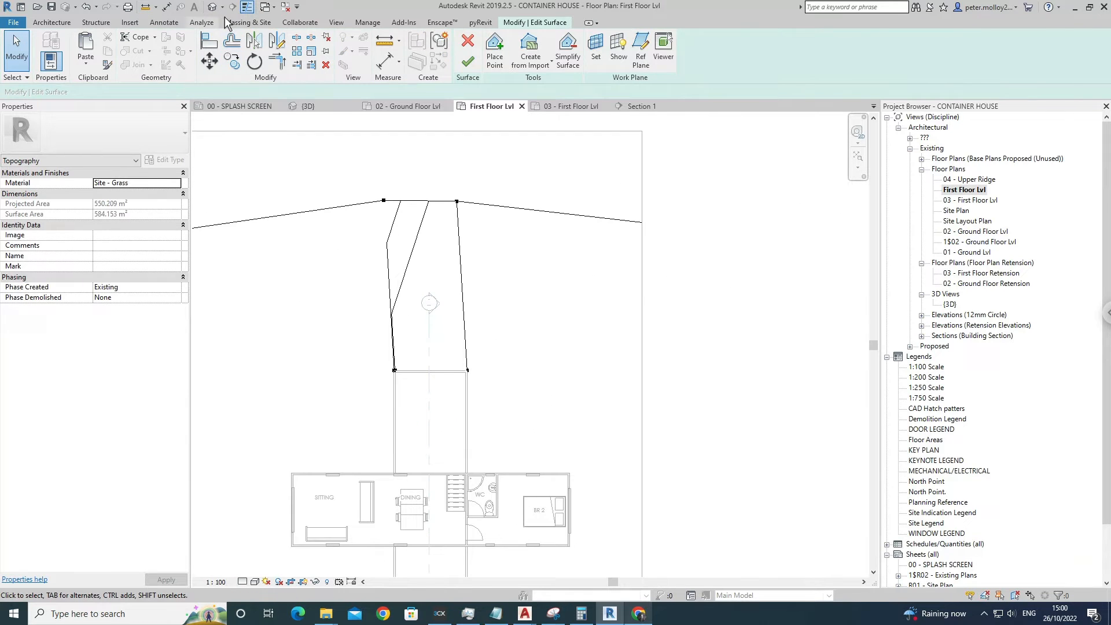
Inspect the reshaped slope around the lower container in 3D and finish the surface edit.
click(308, 106)
shift+middle_drag(558, 446, 612, 431)
scroll(495, 378, up, 3)
scroll(457, 415, down, 3)
scroll(537, 428, up, 4)
shift+middle_drag(538, 428, 580, 432)
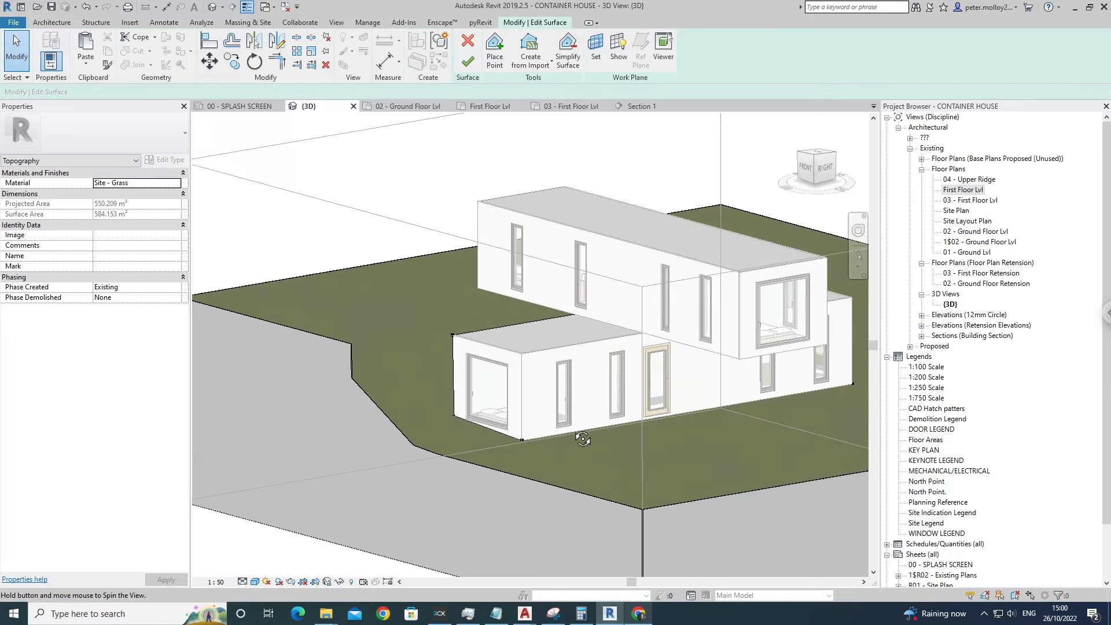
scroll(577, 429, down, 5)
click(467, 61)
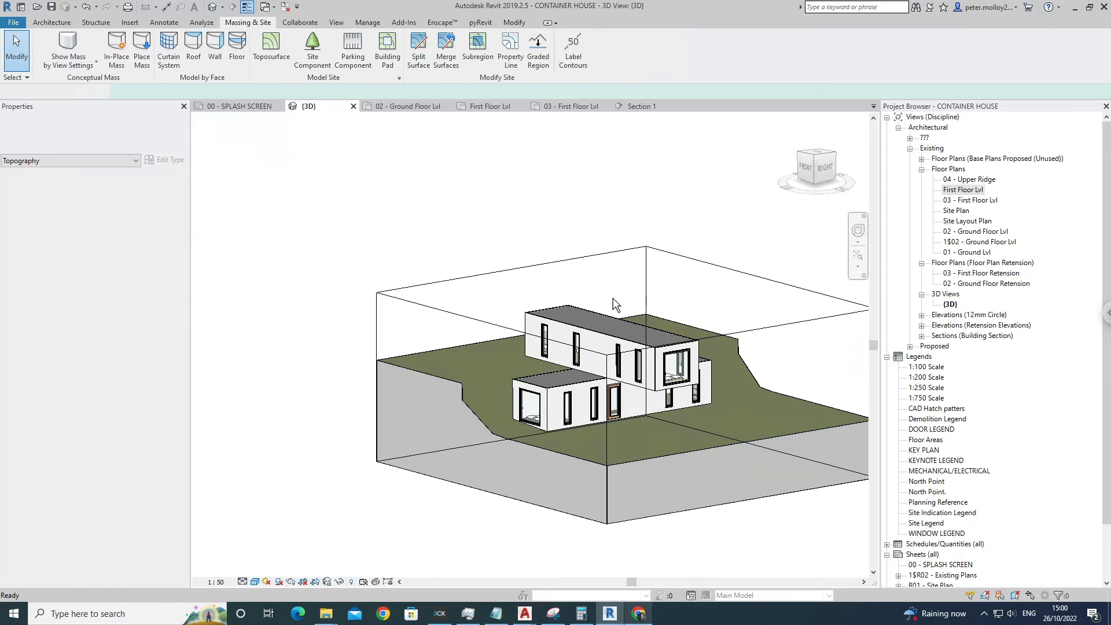
Select the section box and pull its front face outward beyond the terrain's front edge.
shift+middle_drag(666, 416, 718, 418)
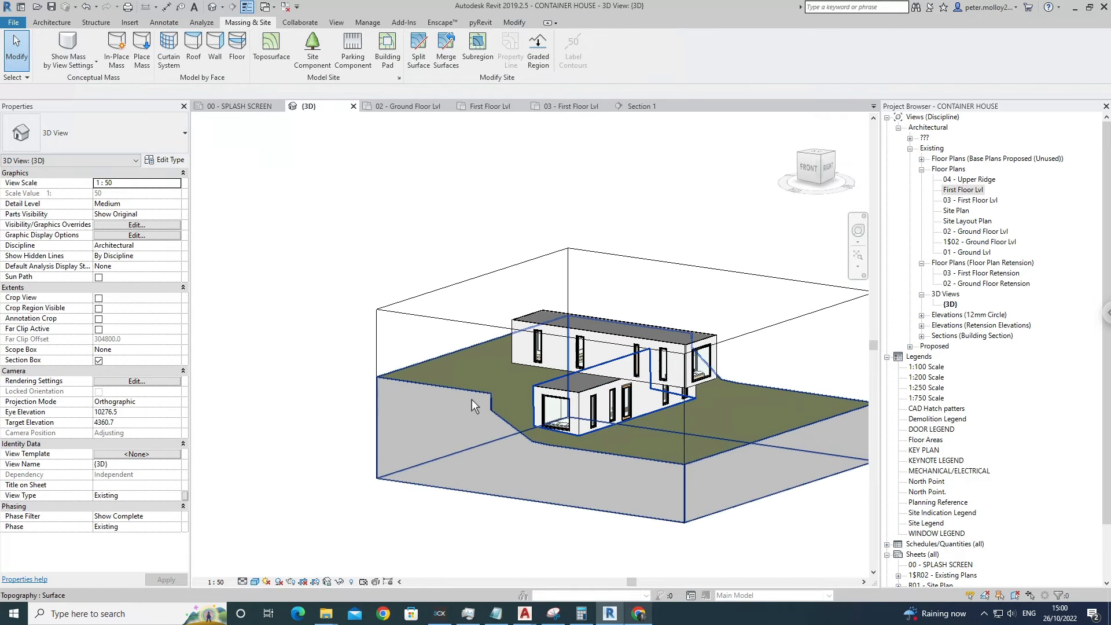
click(474, 405)
shift+middle_drag(499, 413, 528, 421)
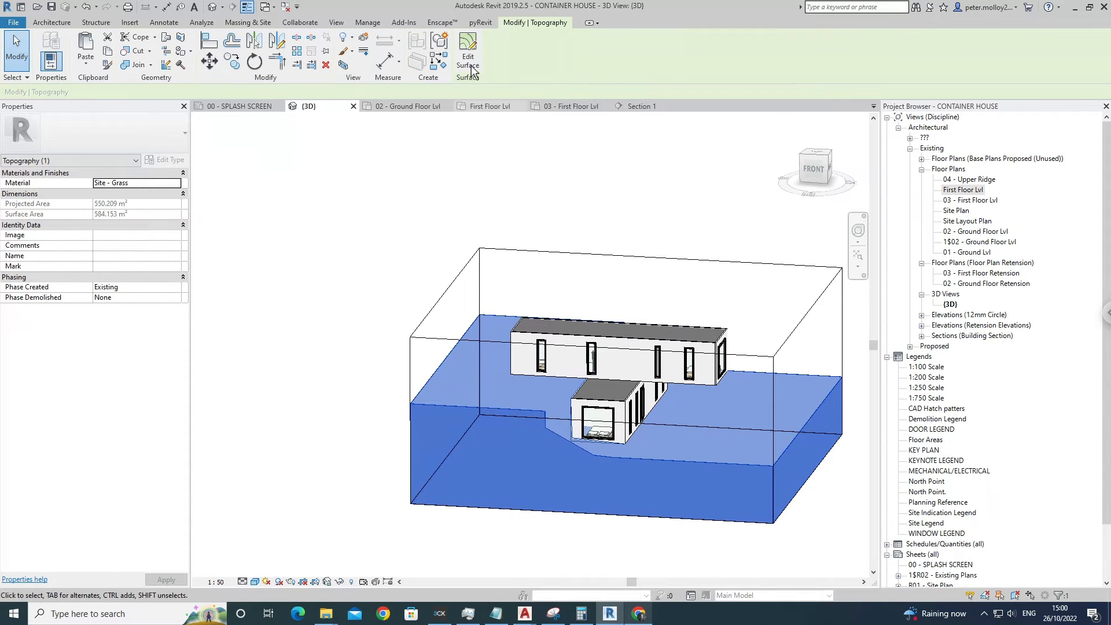
click(560, 294)
click(481, 349)
scroll(492, 343, down, 2)
shift+middle_drag(544, 383, 495, 390)
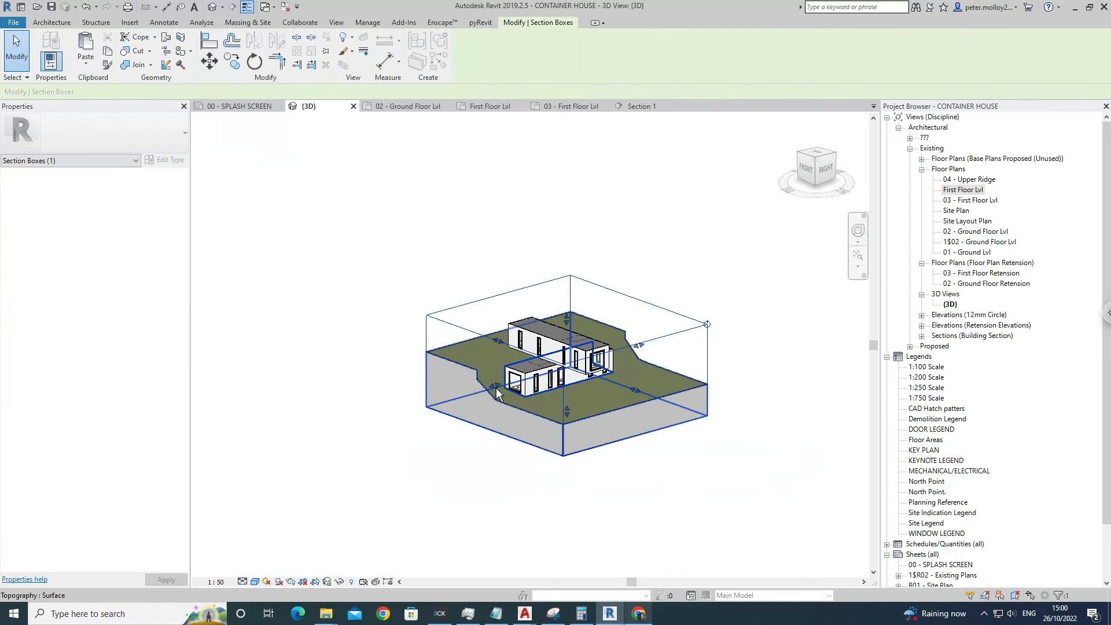
drag(442, 404, 413, 408)
shift+middle_drag(442, 428, 418, 436)
click(417, 434)
Start editing the topography surface again and change the elevation of the 2600 boundary point on the front edge.
click(468, 382)
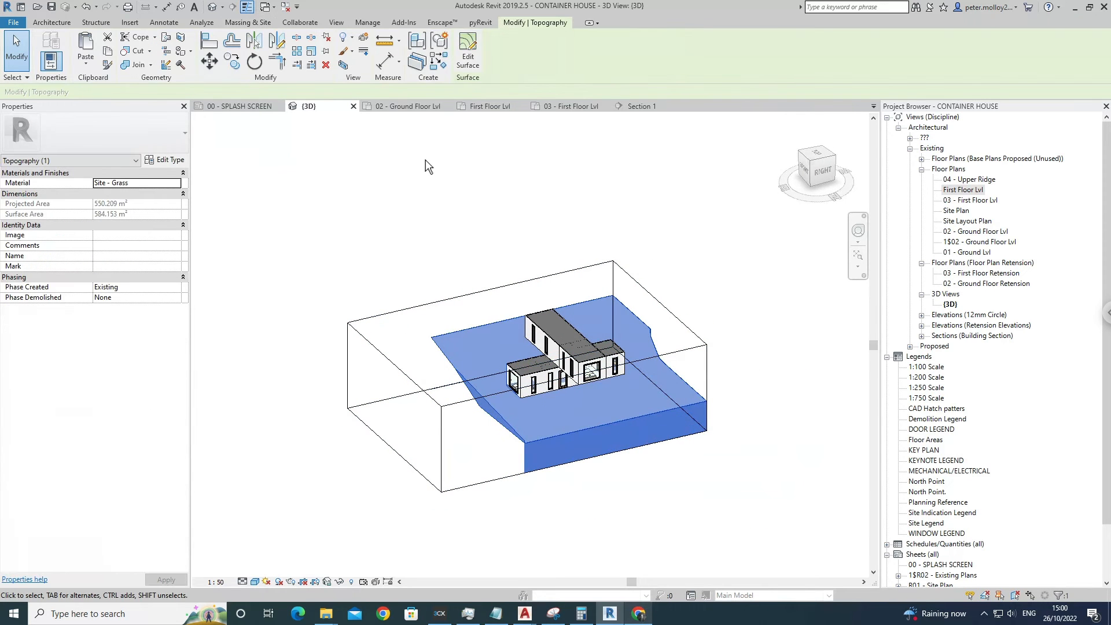
click(475, 61)
scroll(462, 382, up, 4)
click(458, 345)
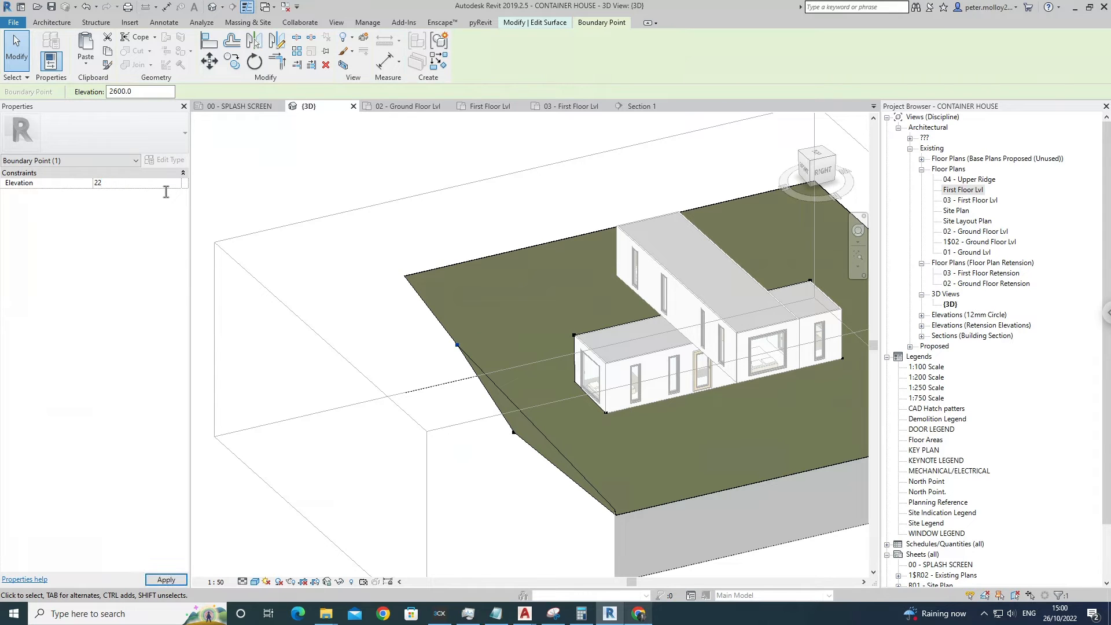
click(470, 404)
From the top view, move the 0.0 elevation interior point near the front edge outward, level with the neighbouring front boundary point.
shift+middle_drag(470, 405, 616, 442)
click(607, 429)
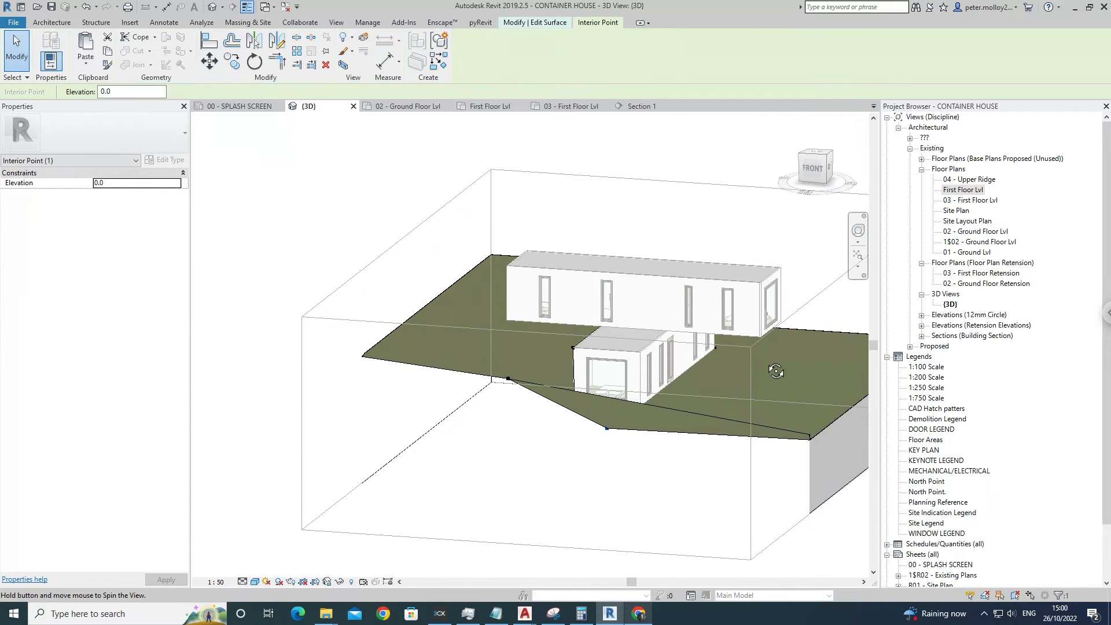
shift+middle_drag(776, 371, 830, 190)
click(825, 159)
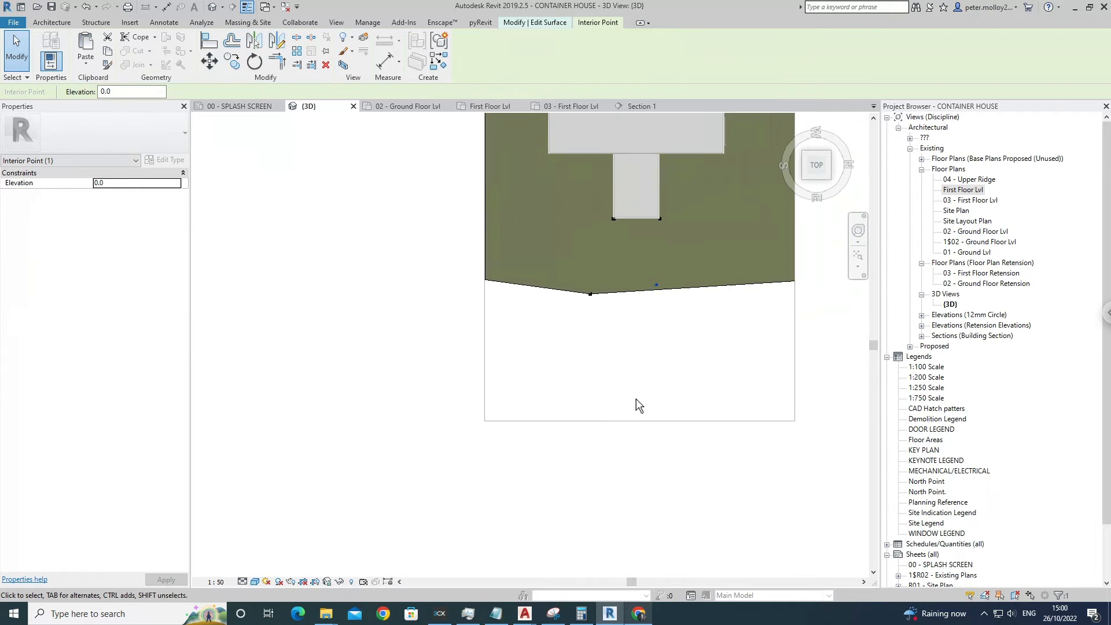
drag(542, 377, 533, 370)
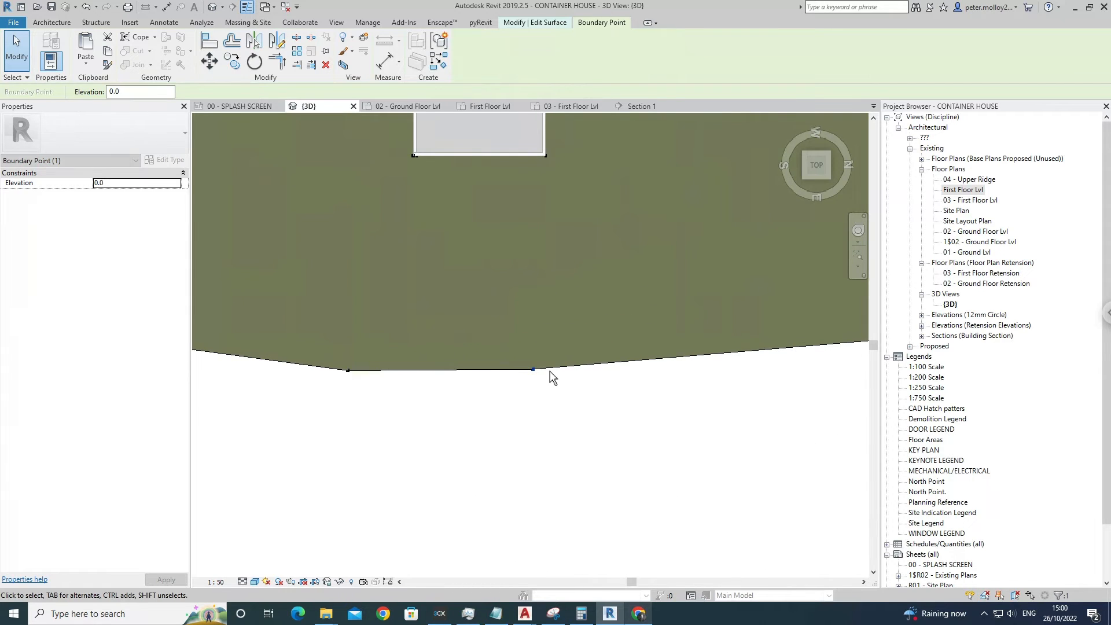
key(m)
key(v)
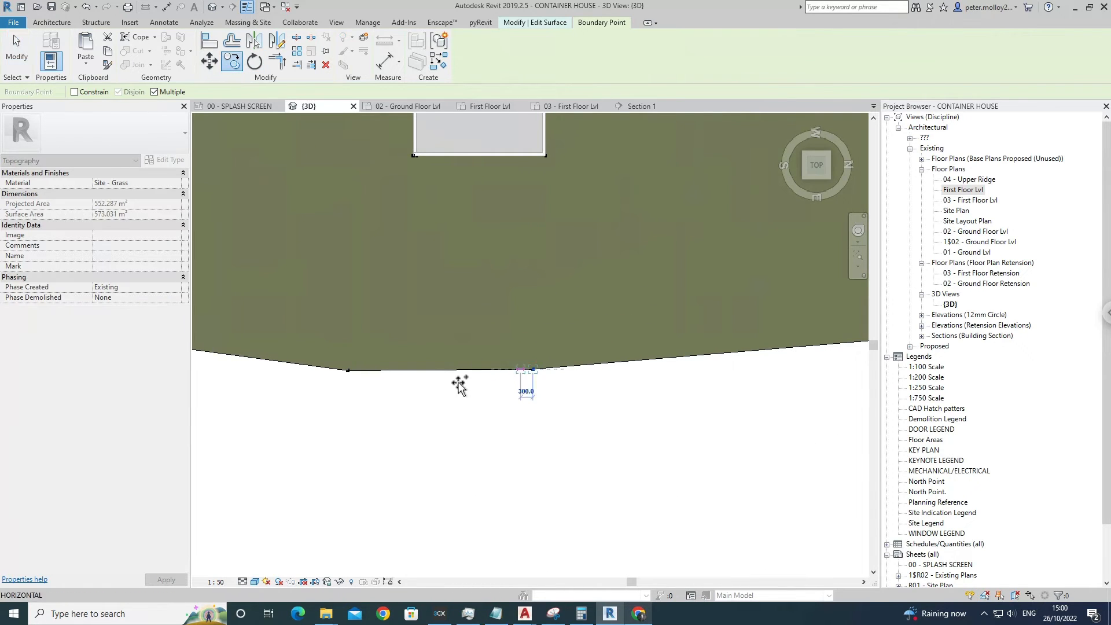
click(435, 369)
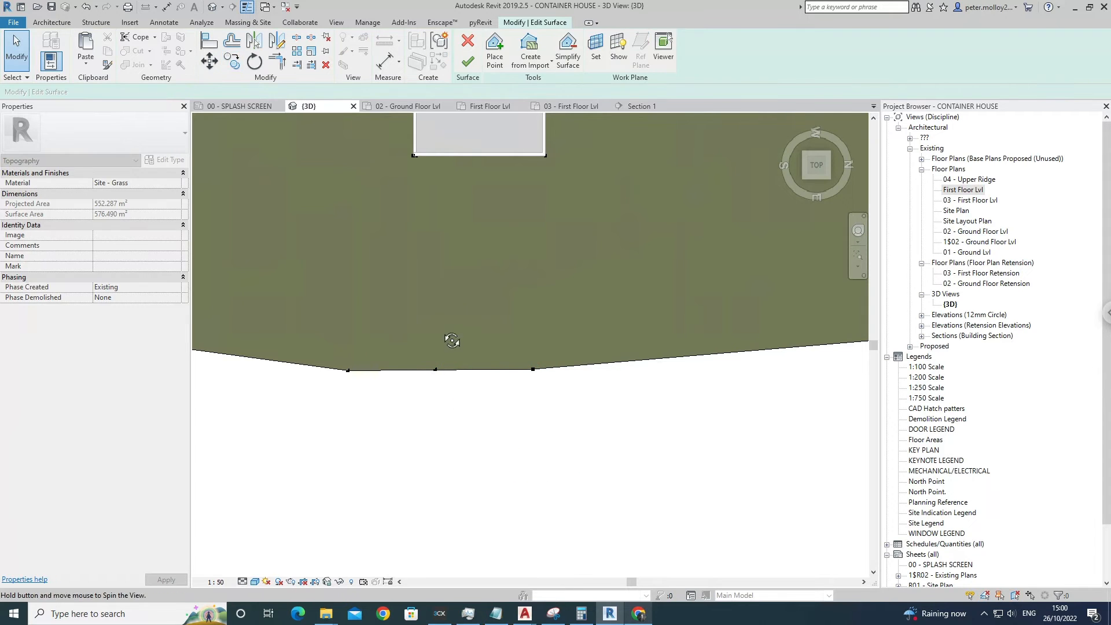
shift+middle_drag(452, 341, 439, 355)
click(440, 370)
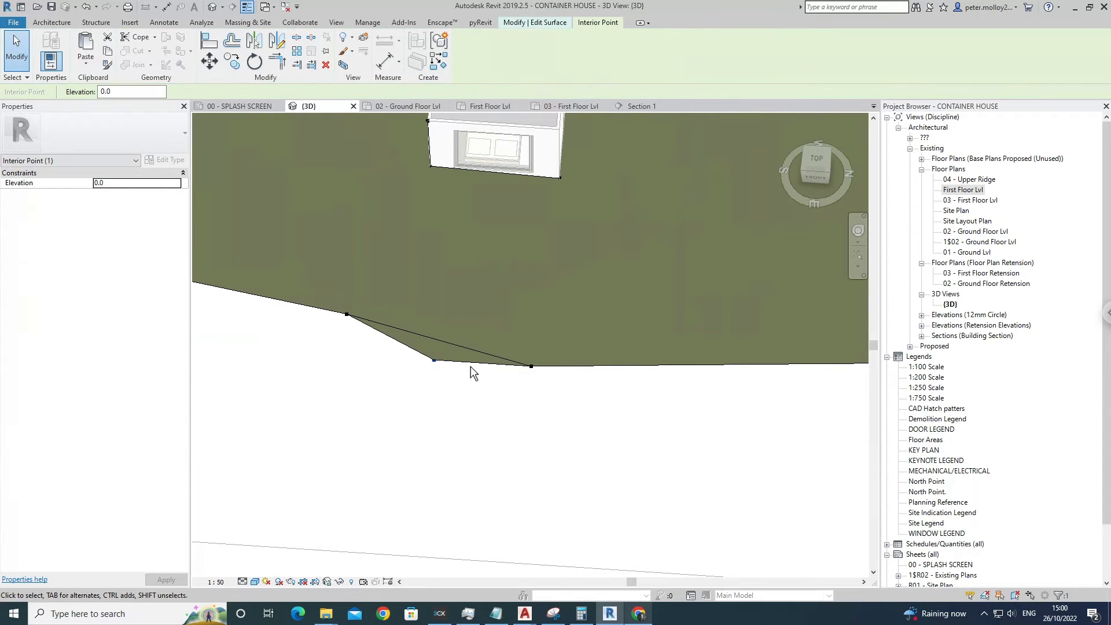
key(Delete)
Finish the topography surface edit and inspect the reshaped terrain around the containers in 3D.
scroll(470, 363, down, 2)
shift+middle_drag(550, 428, 502, 240)
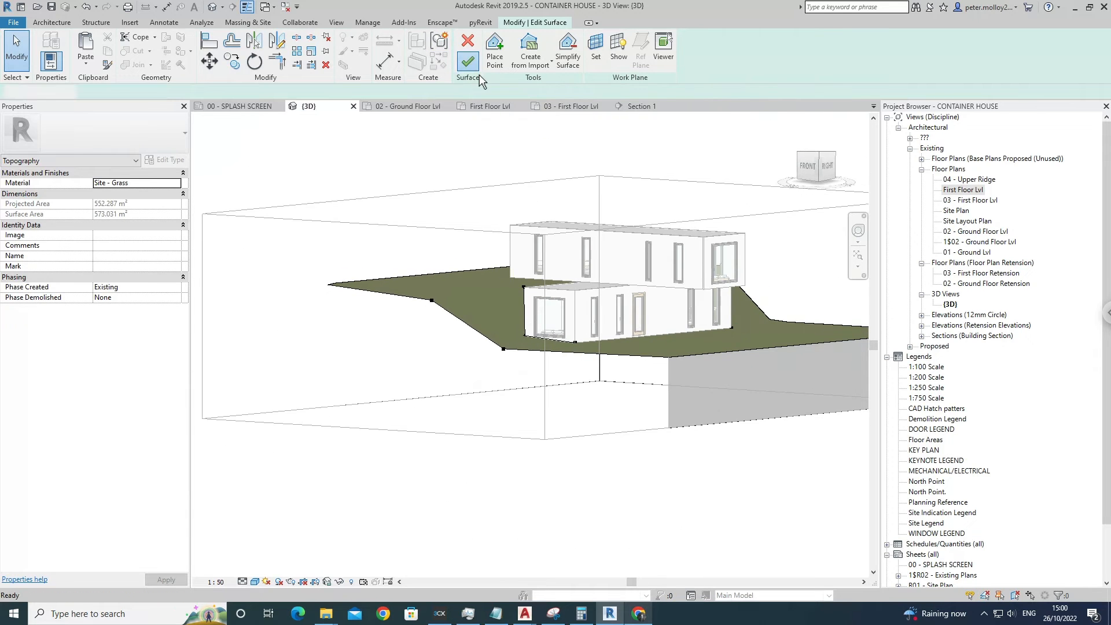
click(467, 61)
shift+middle_drag(636, 258, 720, 350)
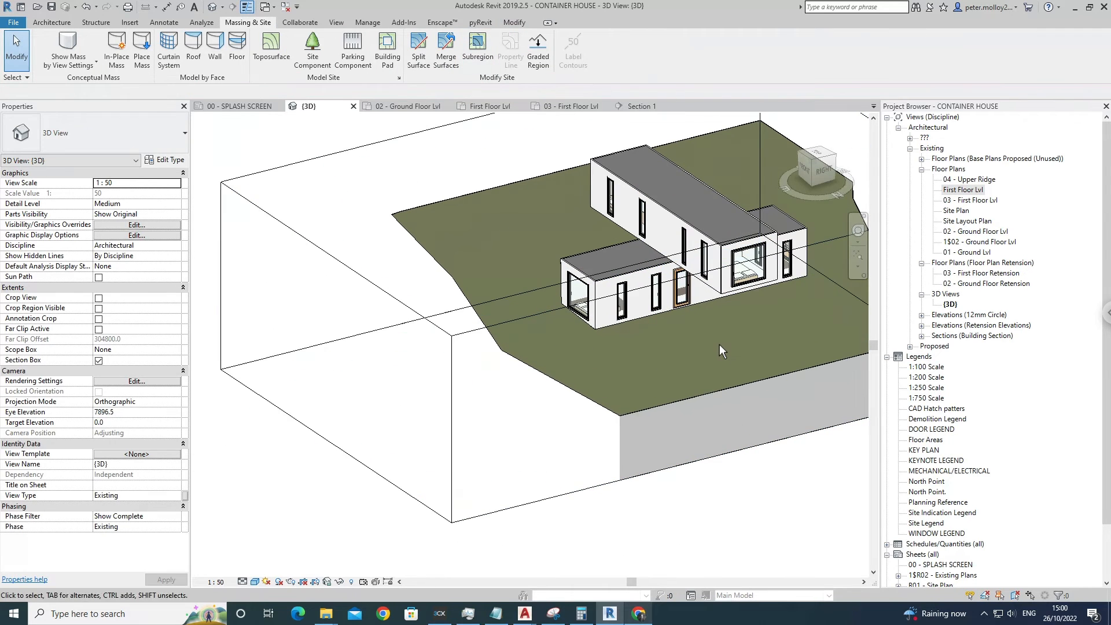
click(52, 22)
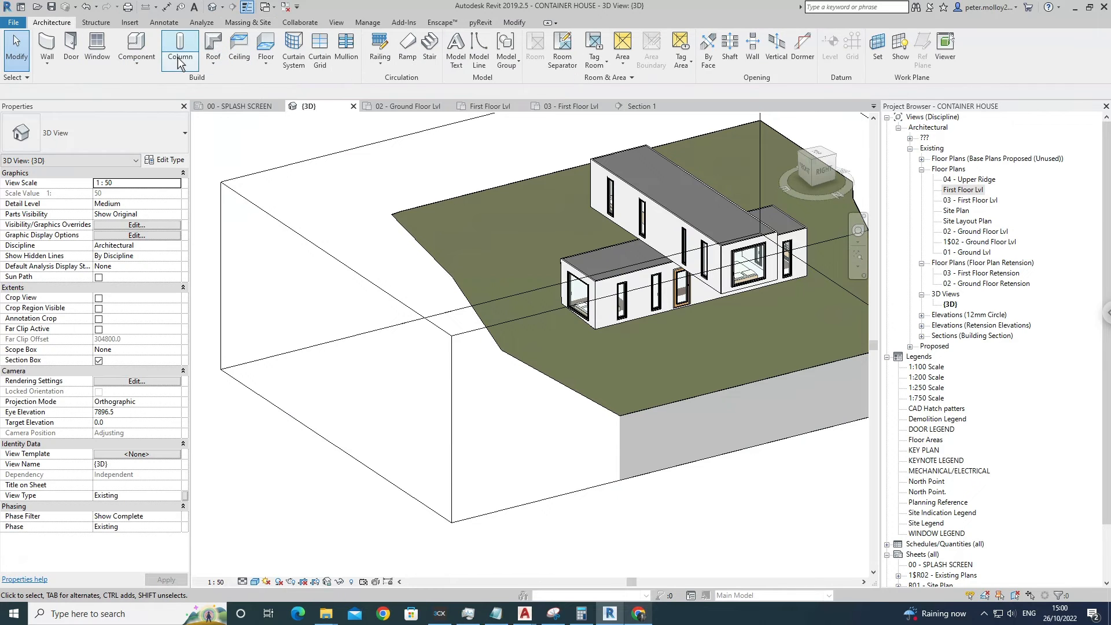
shift+middle_drag(536, 274, 630, 259)
Select the section box and pull its front face back inward so it cuts through the terrain's irregular front edge.
click(471, 265)
shift+middle_drag(472, 265, 423, 275)
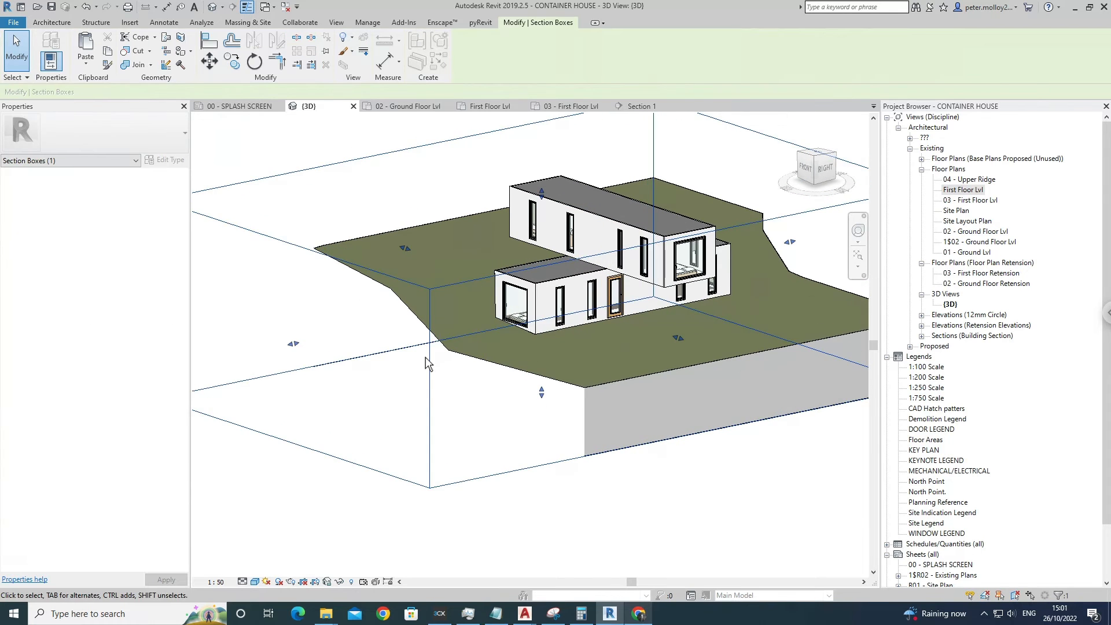
shift+middle_drag(301, 359, 488, 345)
drag(538, 335, 539, 330)
shift+middle_drag(770, 331, 616, 364)
click(714, 272)
shift+middle_drag(555, 293, 634, 260)
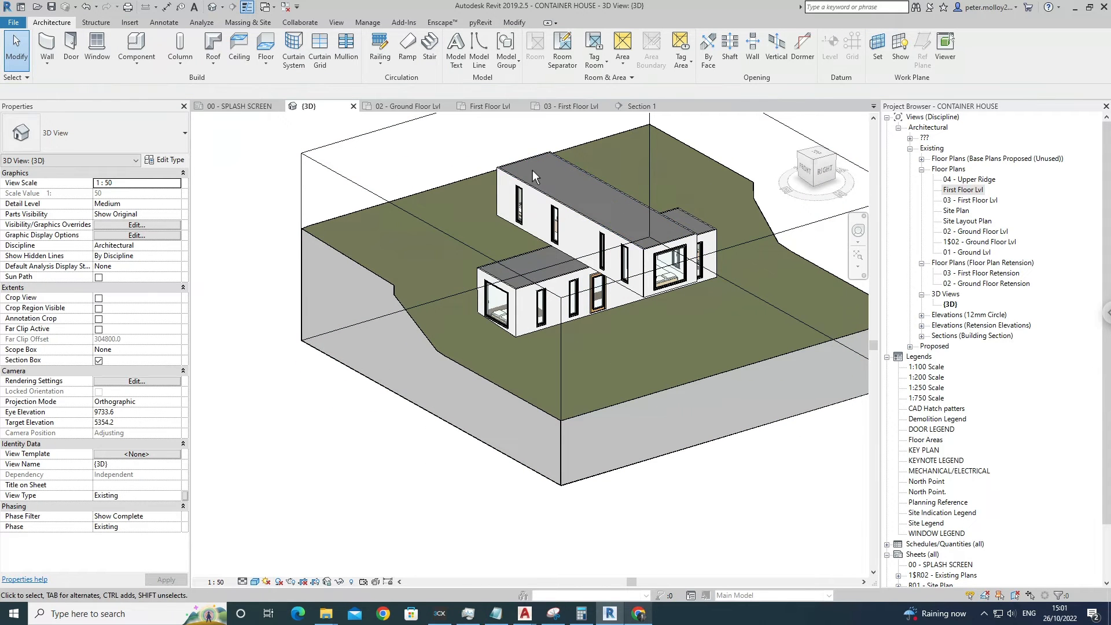
Select the upper and lower container roofs and examine the layer structure of their Existing 75mm flat roof STEEL type.
click(532, 170)
scroll(525, 256, up, 3)
scroll(526, 255, up, 1)
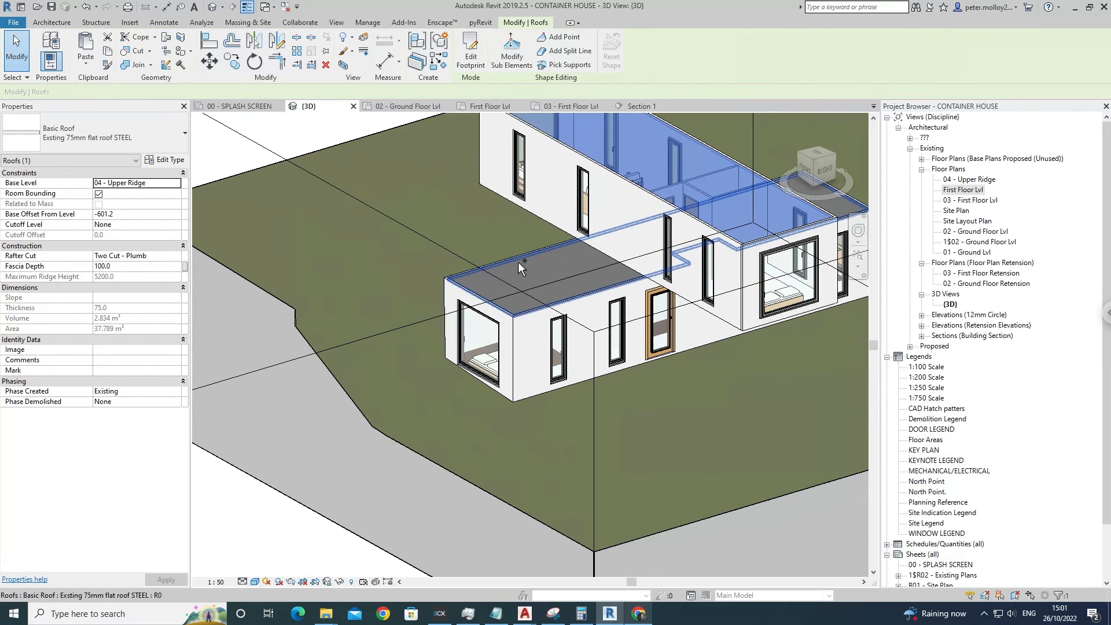
ctrl+click(519, 262)
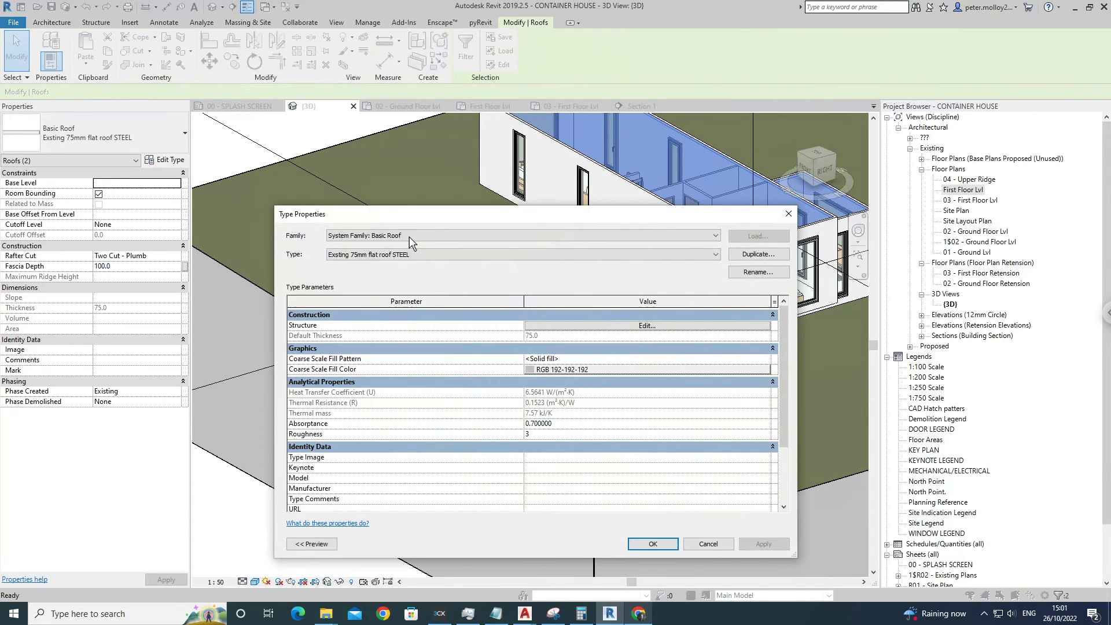
click(645, 326)
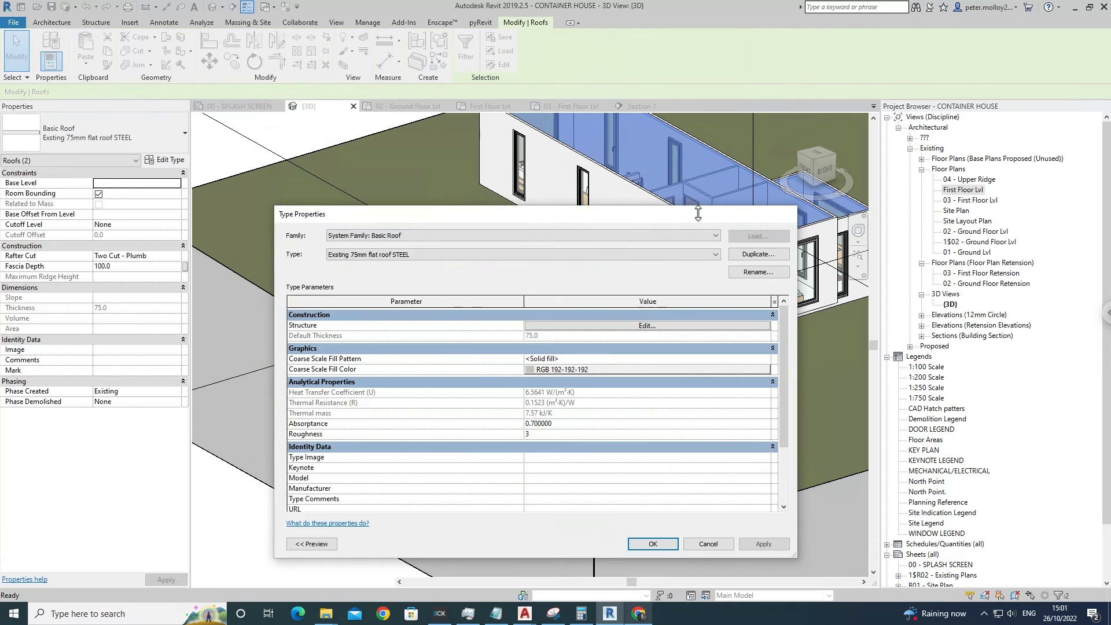
key(Return)
Check which material the upper container's long Existing 75mm Wall uses in its layer assembly.
click(649, 201)
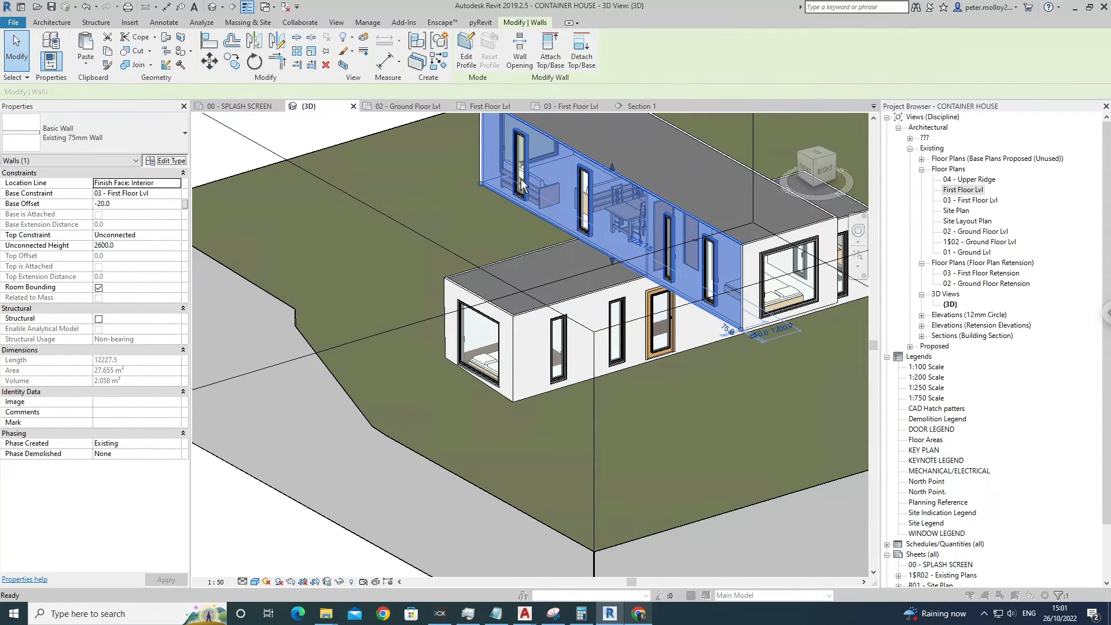
click(165, 160)
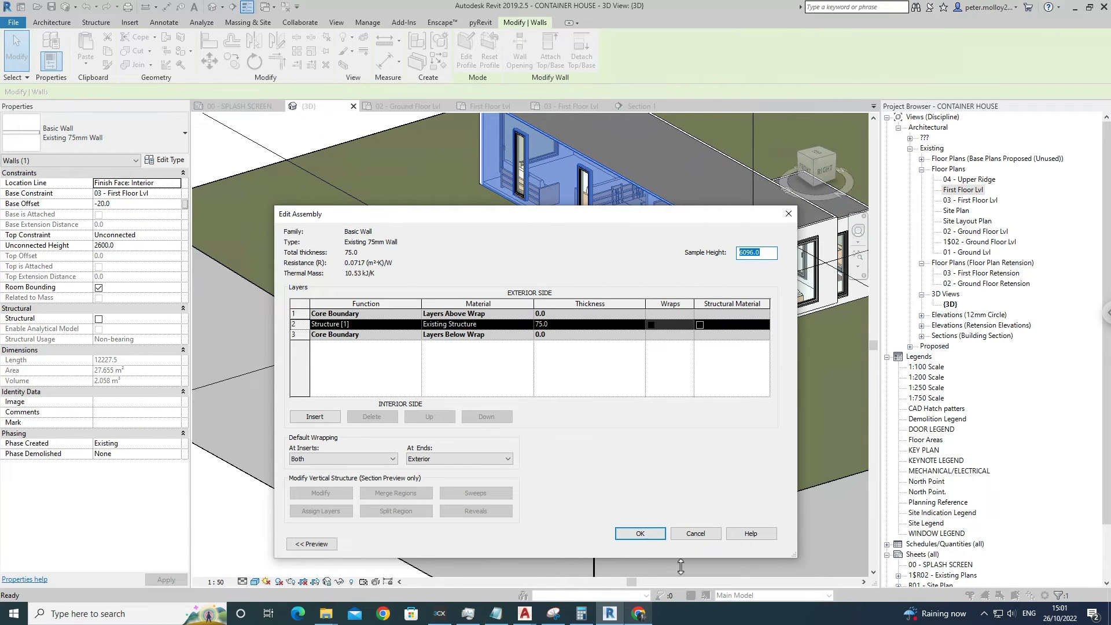
click(647, 541)
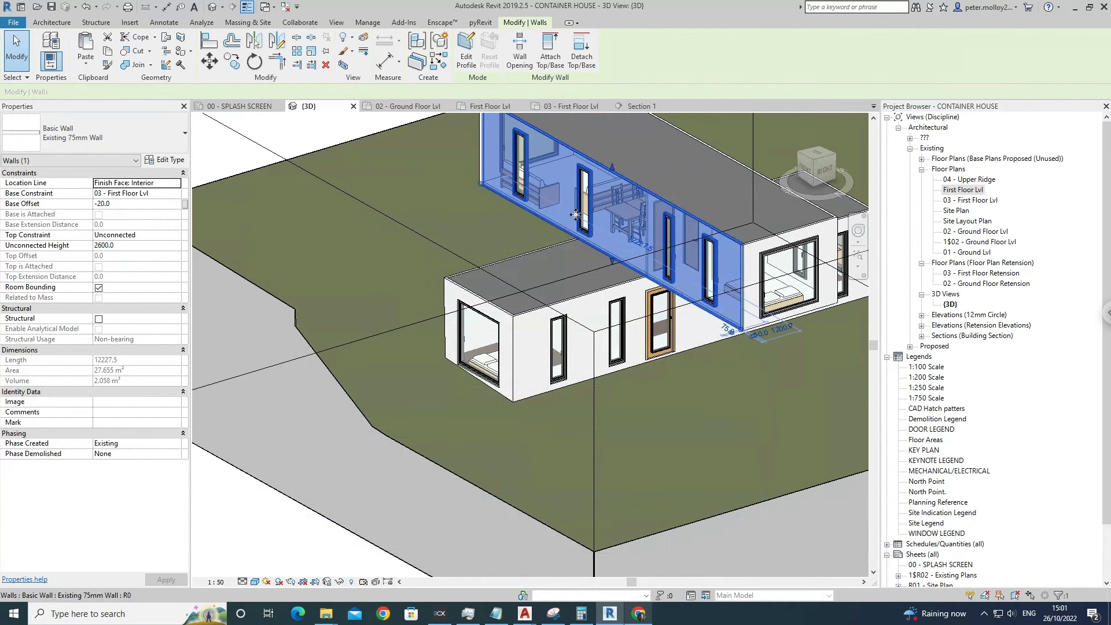
Assign the Existing Structure material to the 1.0 mm Substrate layer of both roofs' Existing 75mm flat roof STEEL type.
click(526, 287)
middle_drag(516, 157, 492, 220)
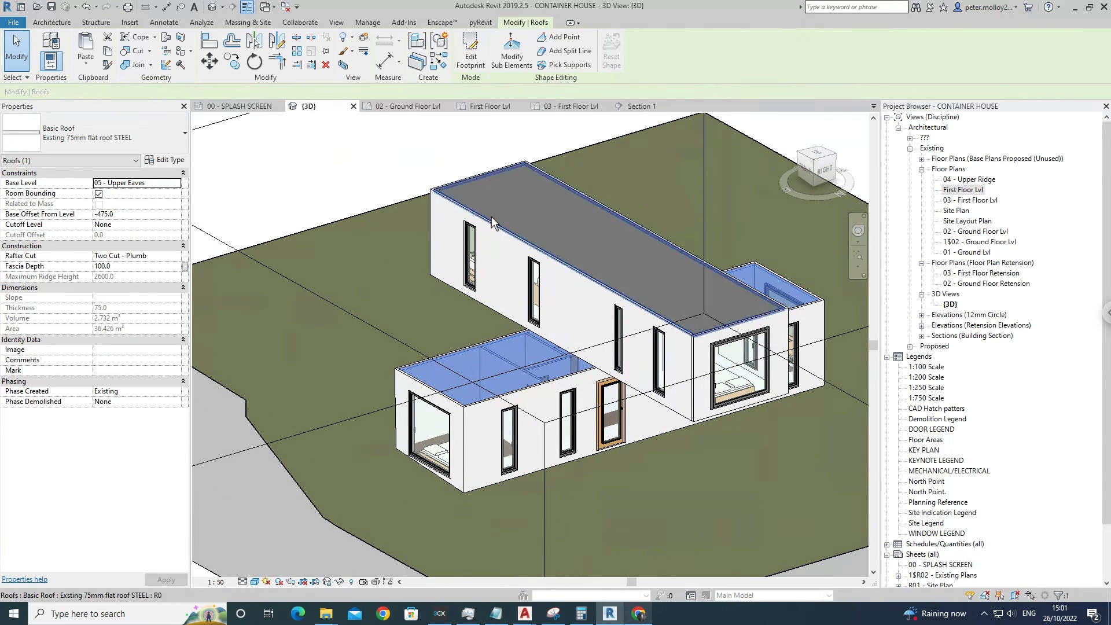
ctrl+click(474, 182)
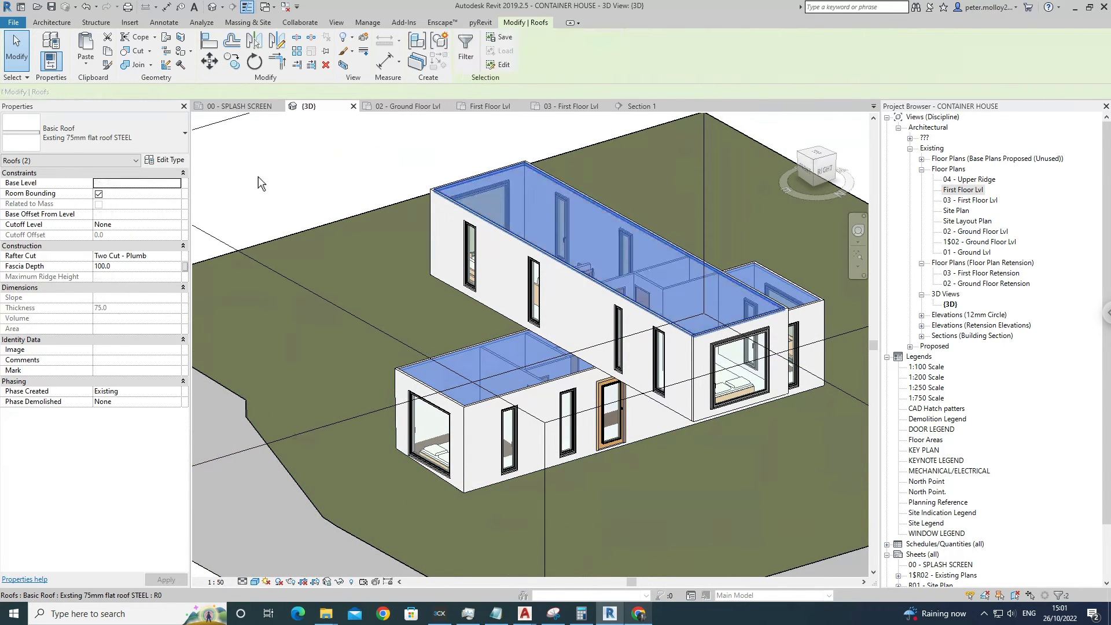
click(168, 160)
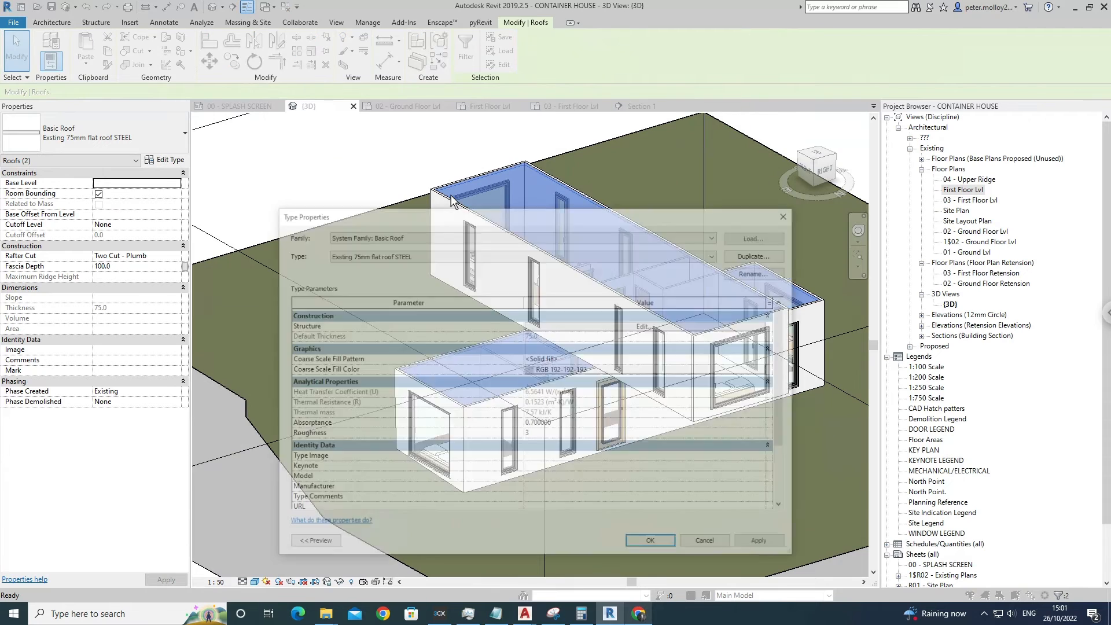
click(599, 328)
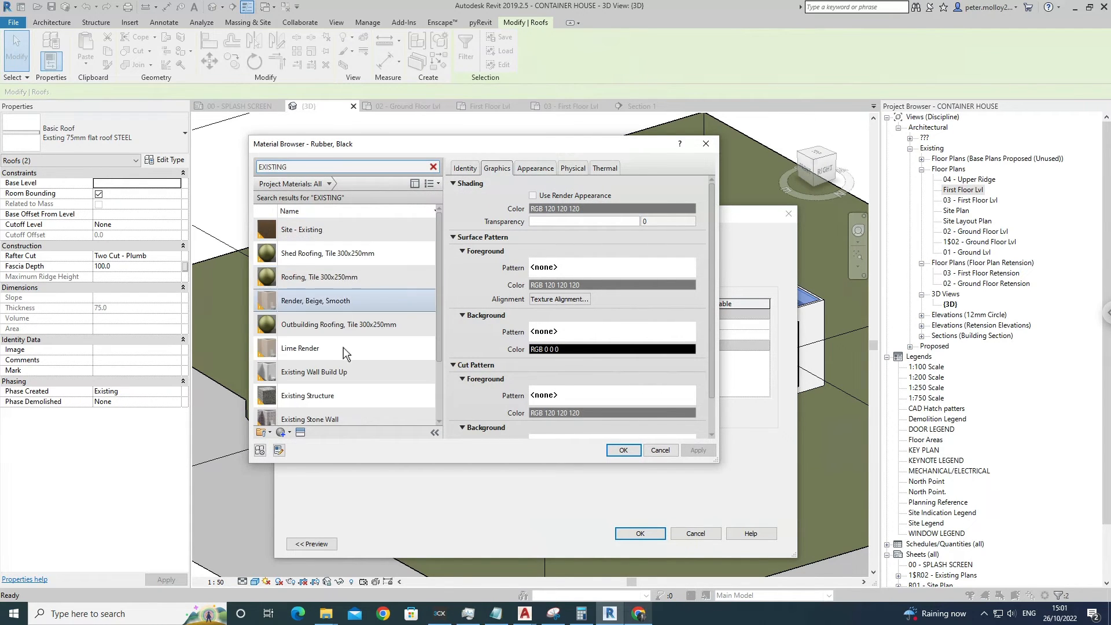
scroll(343, 363, down, 3)
click(341, 319)
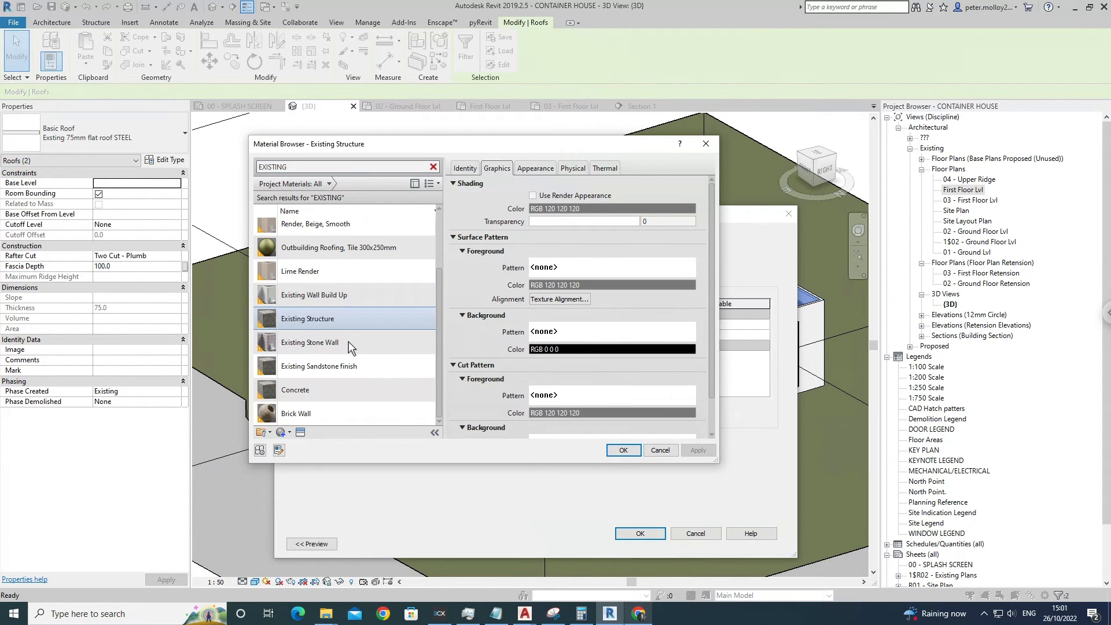
click(623, 451)
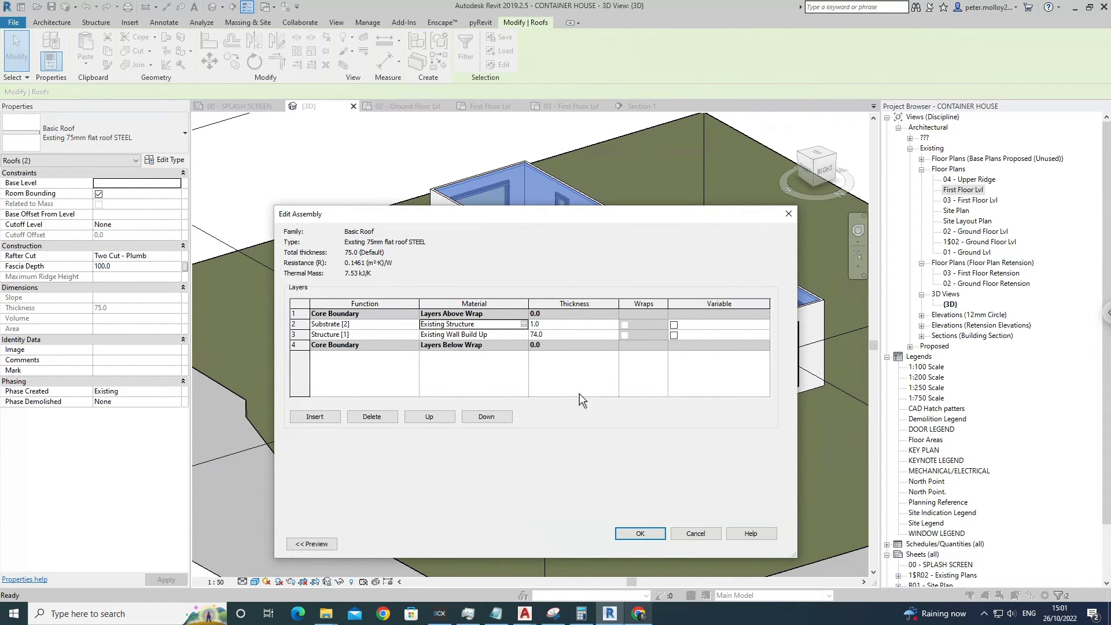
click(653, 544)
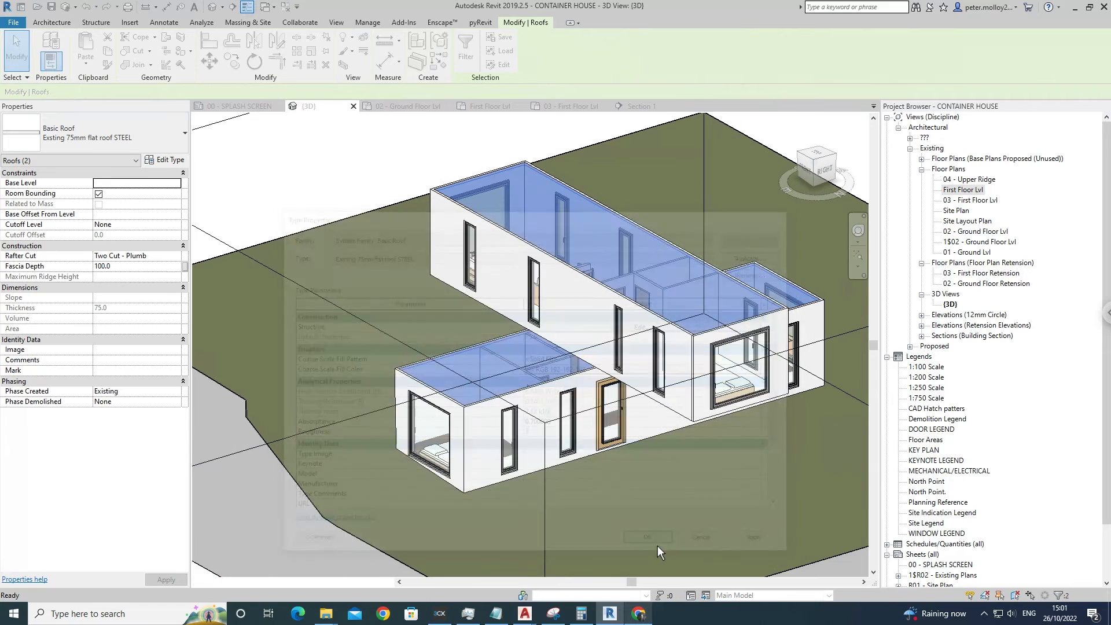
key(Escape)
scroll(627, 442, down, 3)
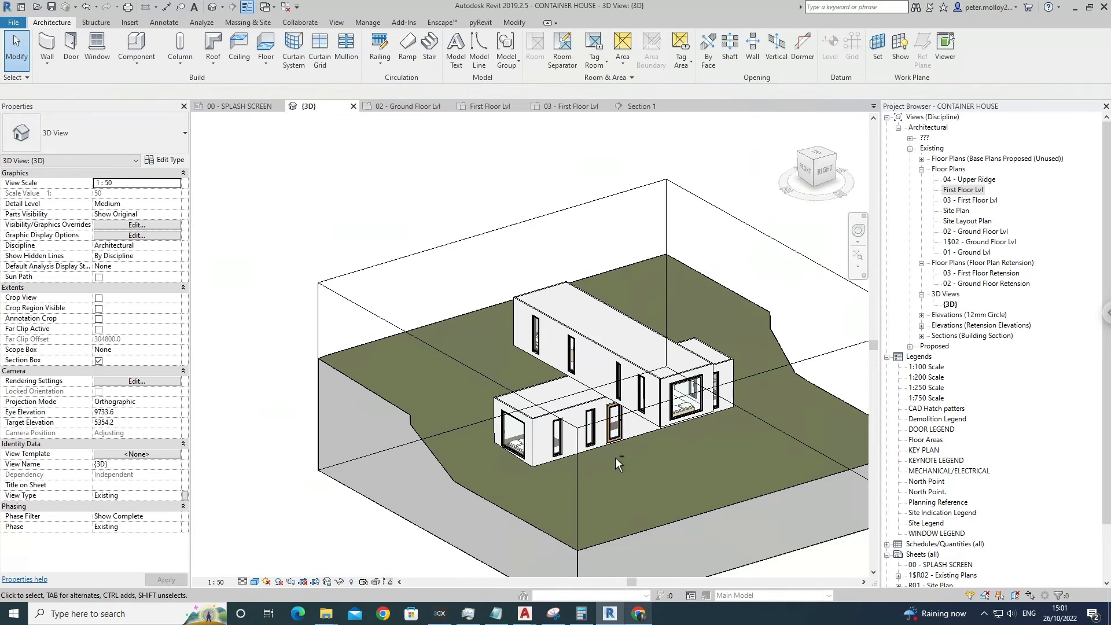
shift+middle_drag(616, 458, 648, 458)
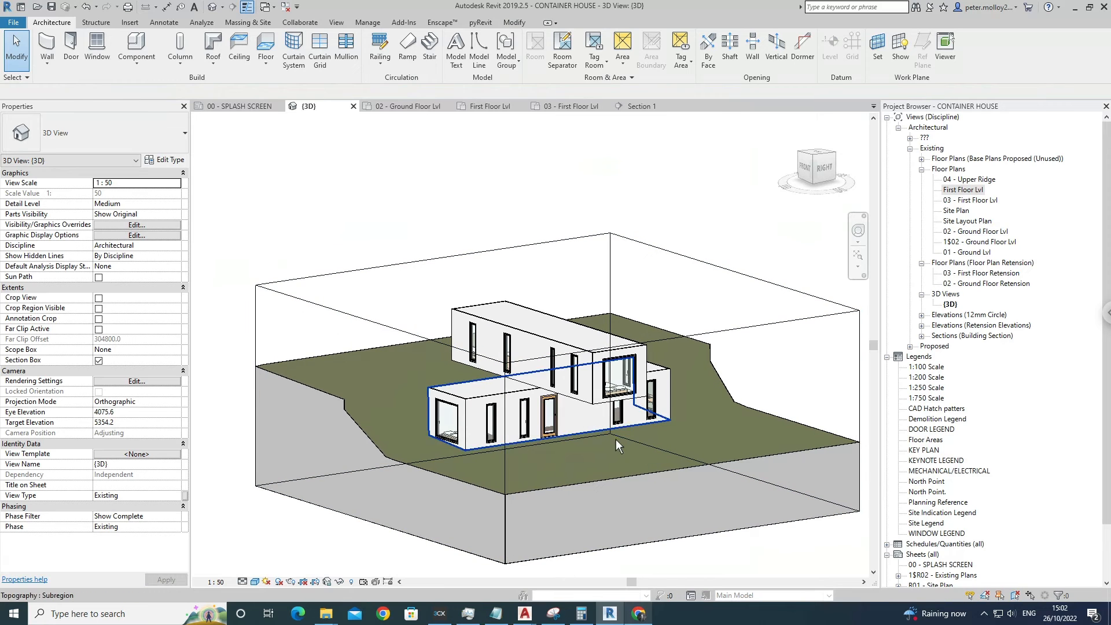
scroll(647, 442, up, 2)
scroll(647, 442, up, 2)
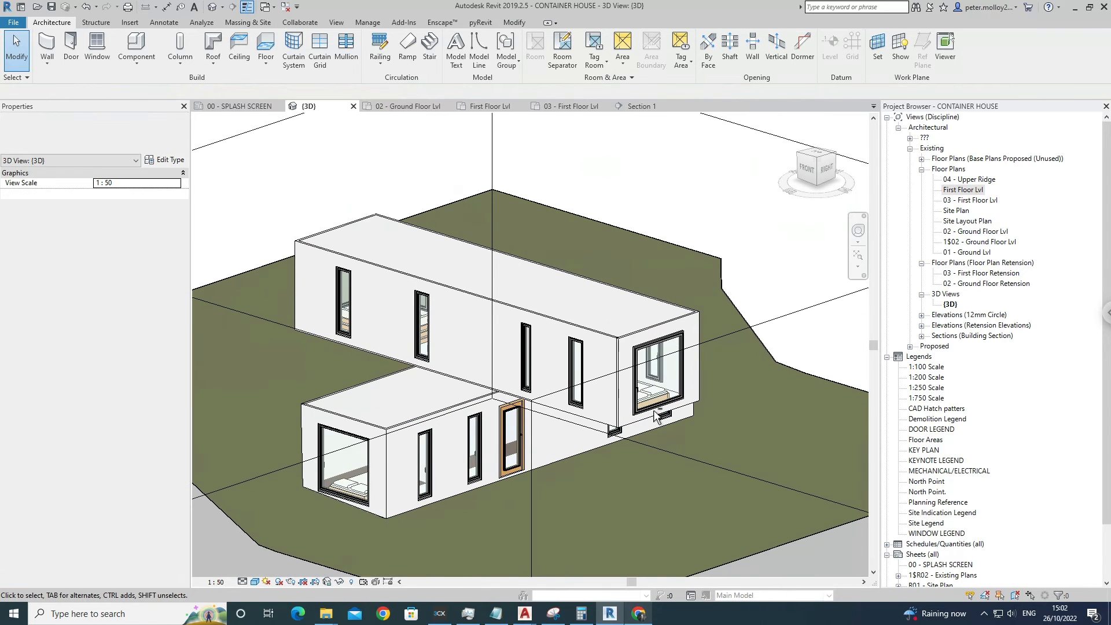
click(178, 49)
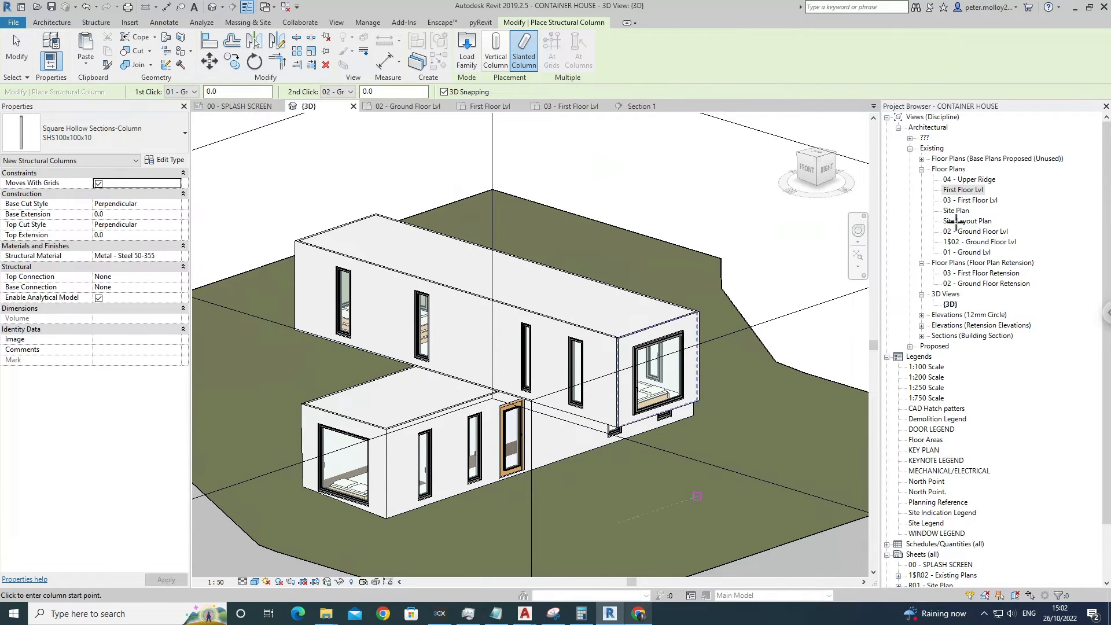
double_click(976, 232)
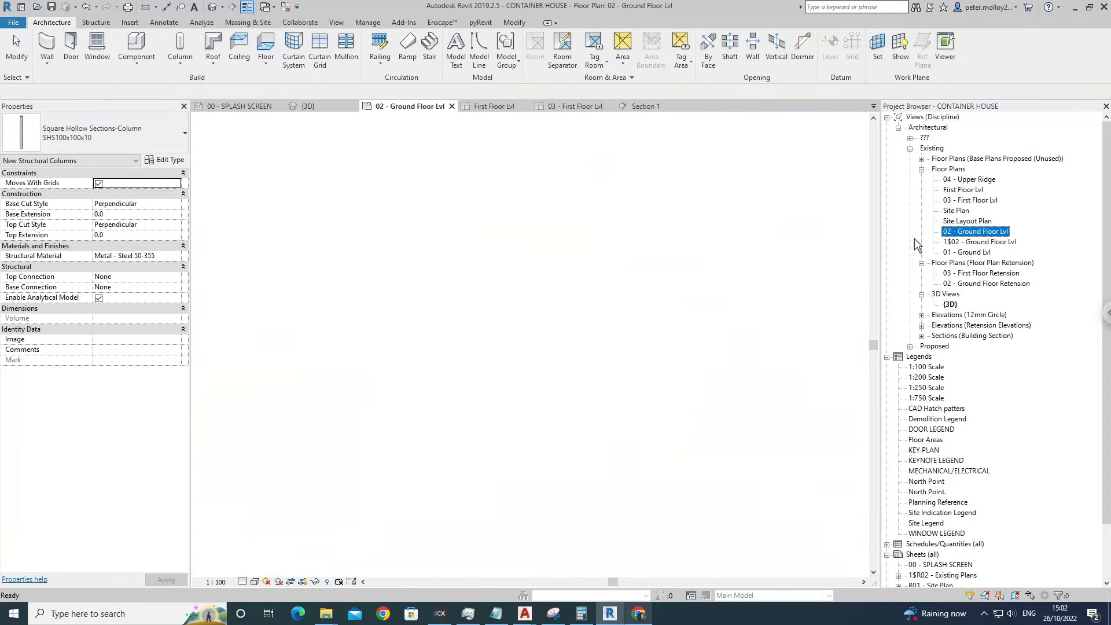
scroll(544, 280, down, 3)
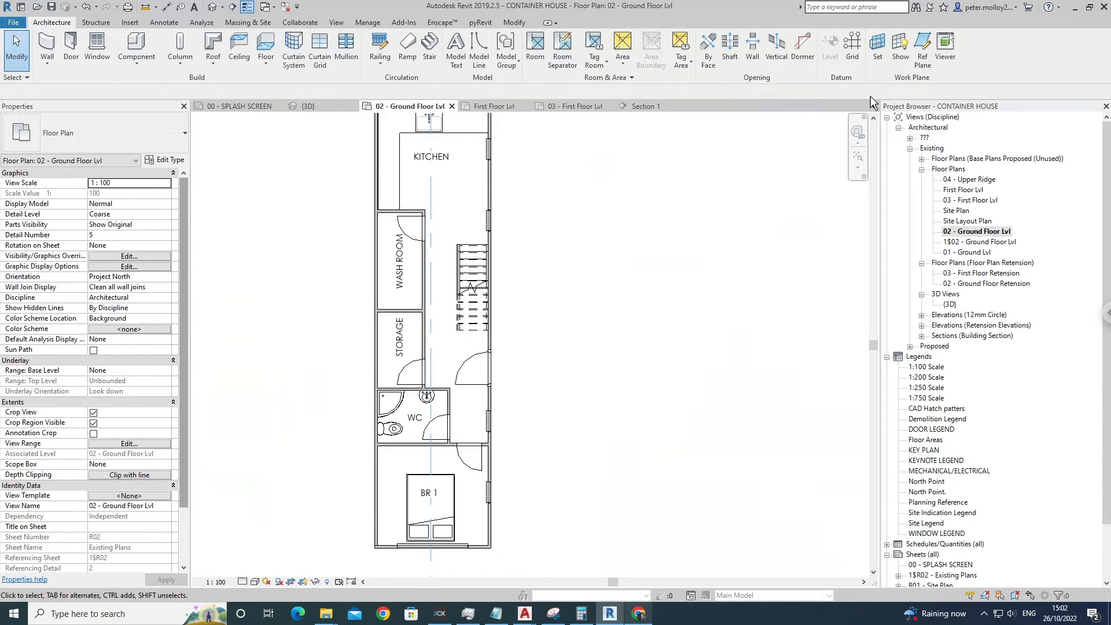
click(308, 106)
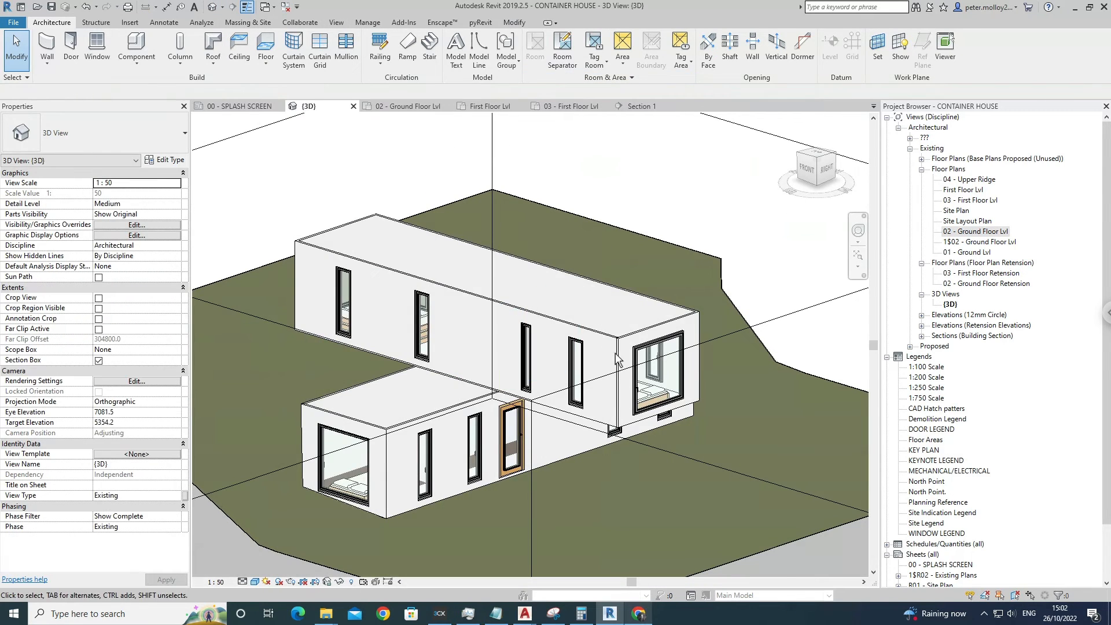
click(596, 342)
middle_drag(596, 339, 443, 257)
key(Escape)
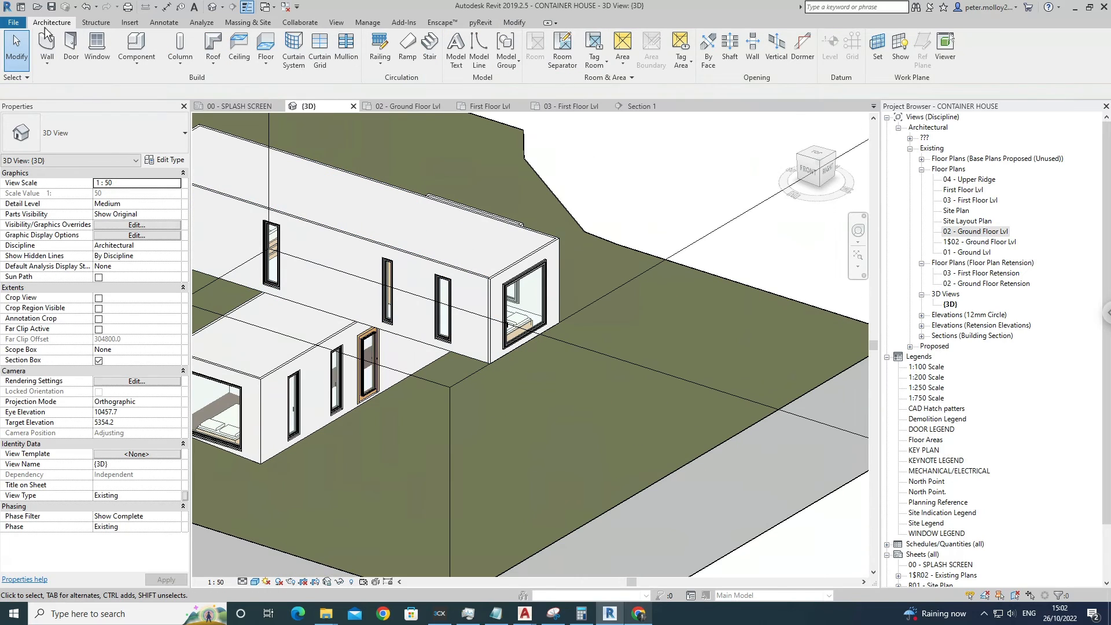
Start an in-place model in the Structural Columns category, accepting the default name.
click(148, 74)
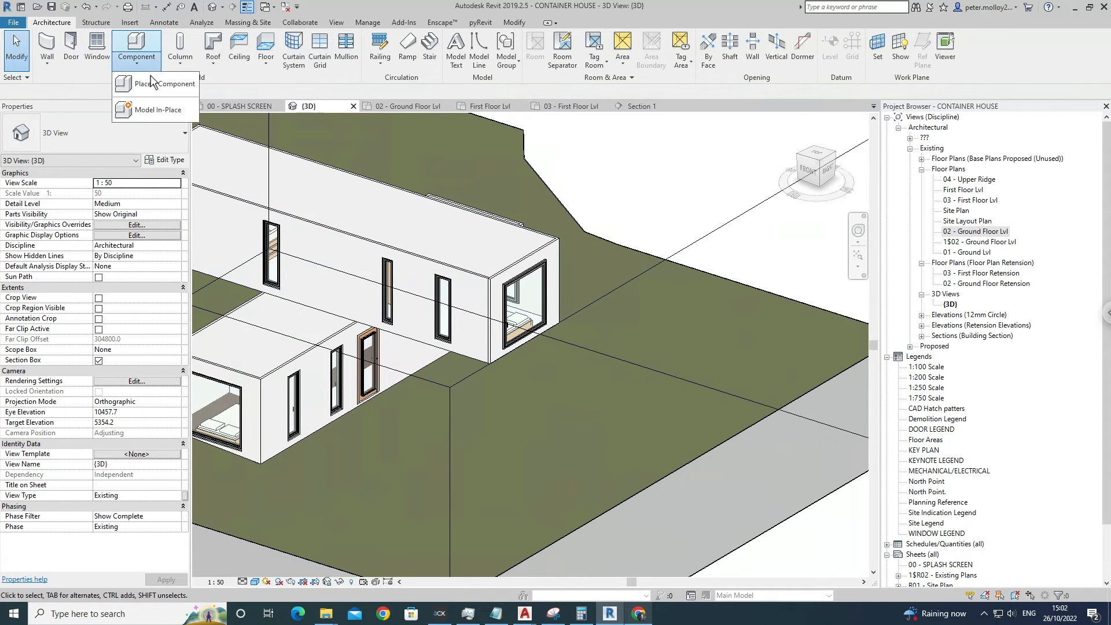
click(158, 110)
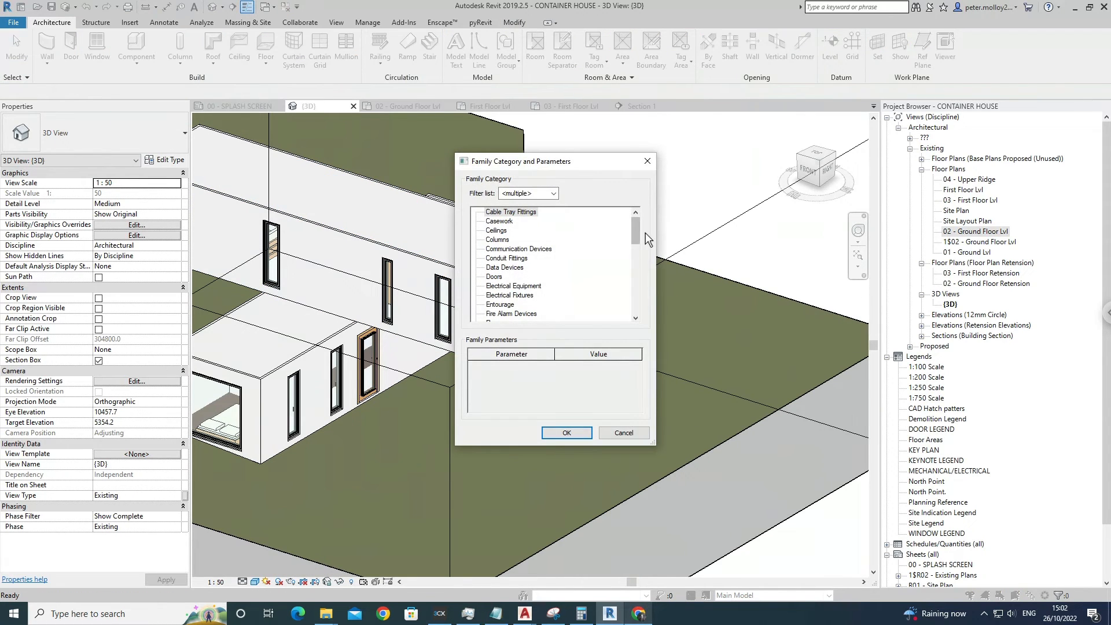
drag(645, 233, 634, 335)
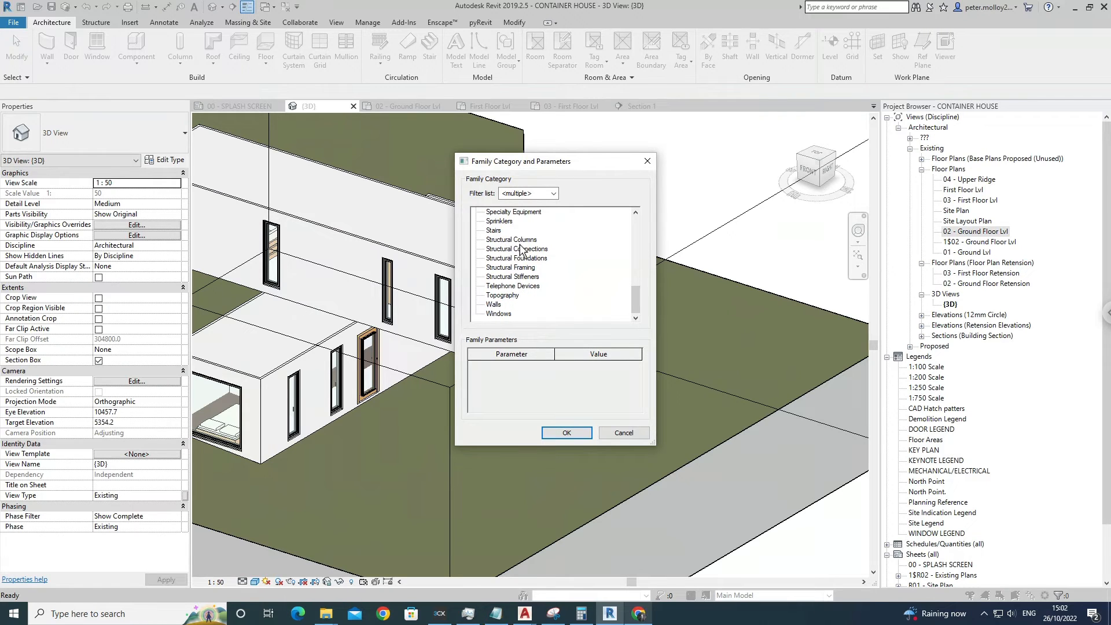
click(567, 434)
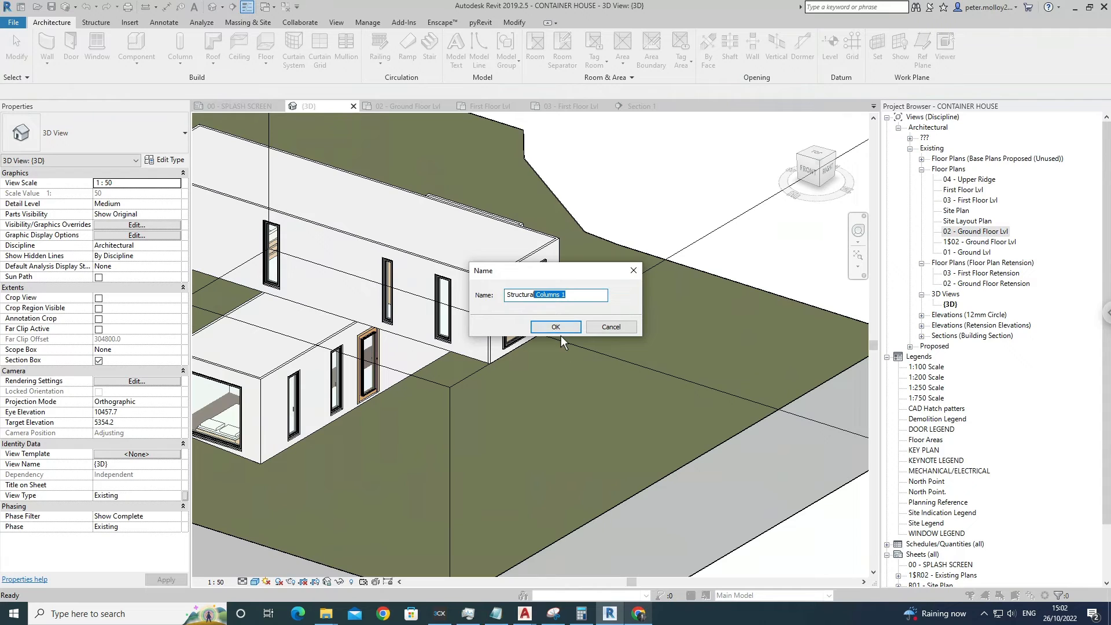
click(561, 326)
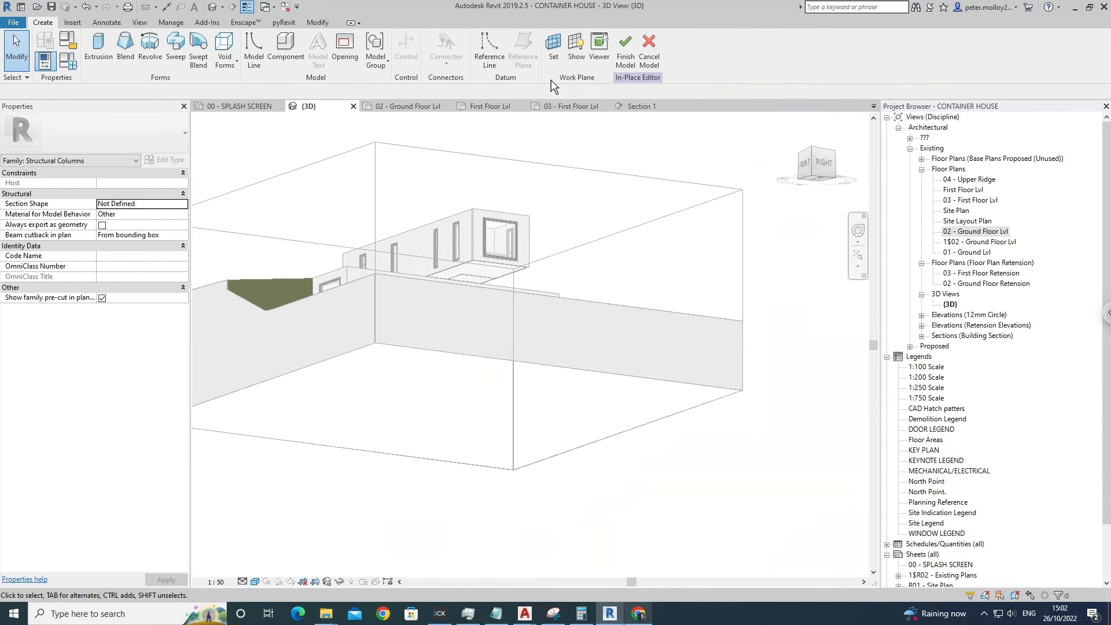
Set the work plane by picking the underside of the upper container's floor at its overhanging end.
click(554, 46)
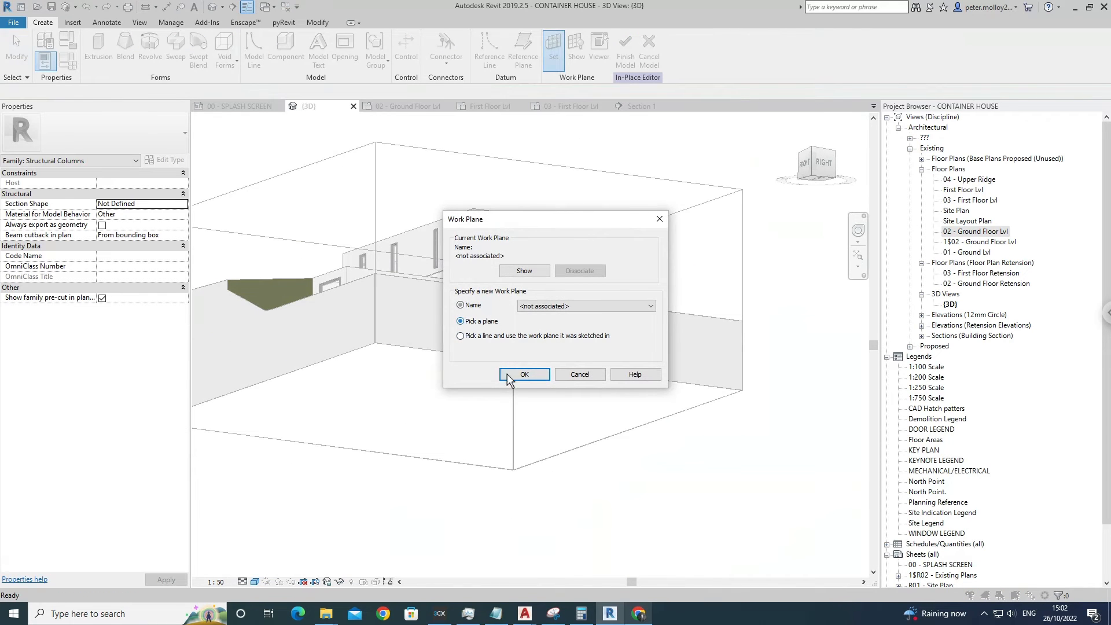
key(Return)
scroll(471, 272, up, 5)
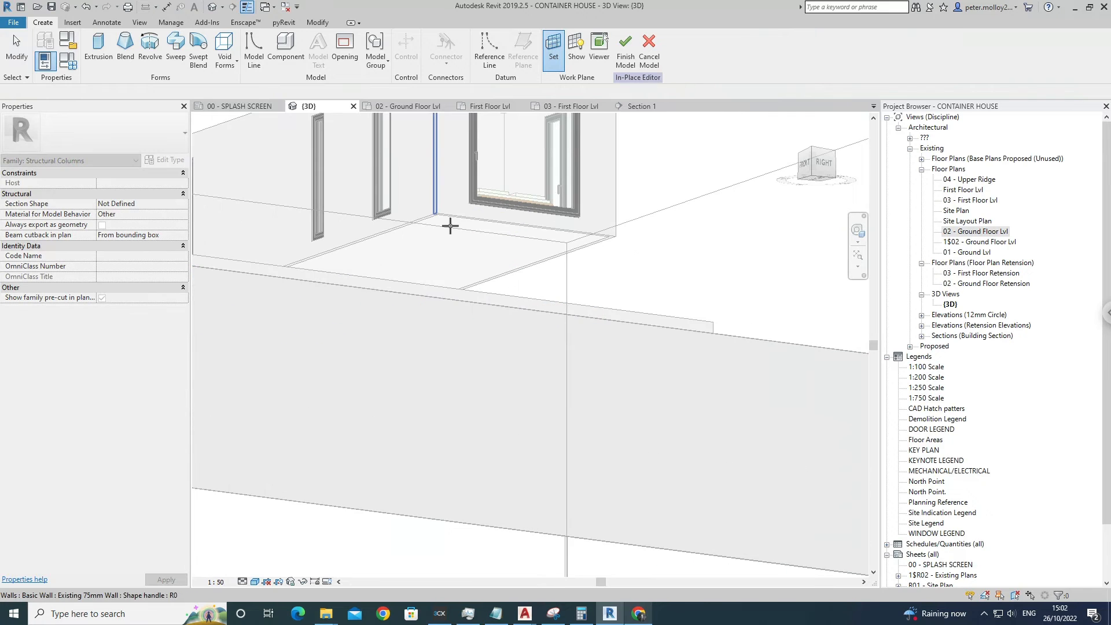
click(453, 227)
scroll(510, 254, down, 3)
Start an extrusion and sketch a 200 x 200 mm square profile at one outer corner of the upper container's overhanging end.
shift+middle_drag(506, 252, 539, 405)
click(816, 157)
scroll(602, 400, up, 4)
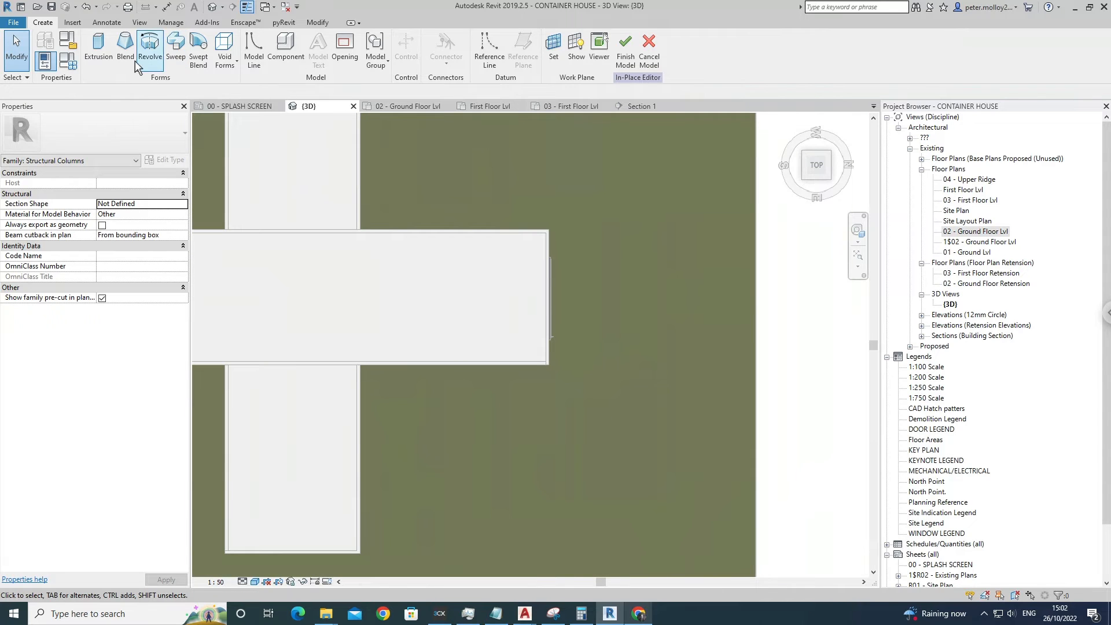
click(113, 61)
click(582, 241)
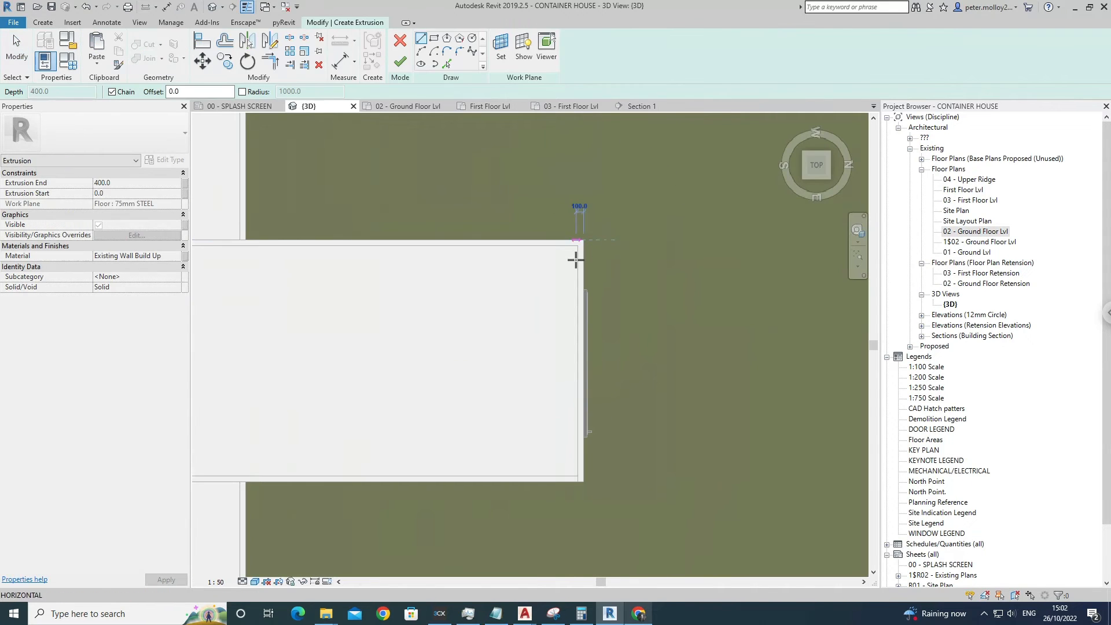
click(434, 38)
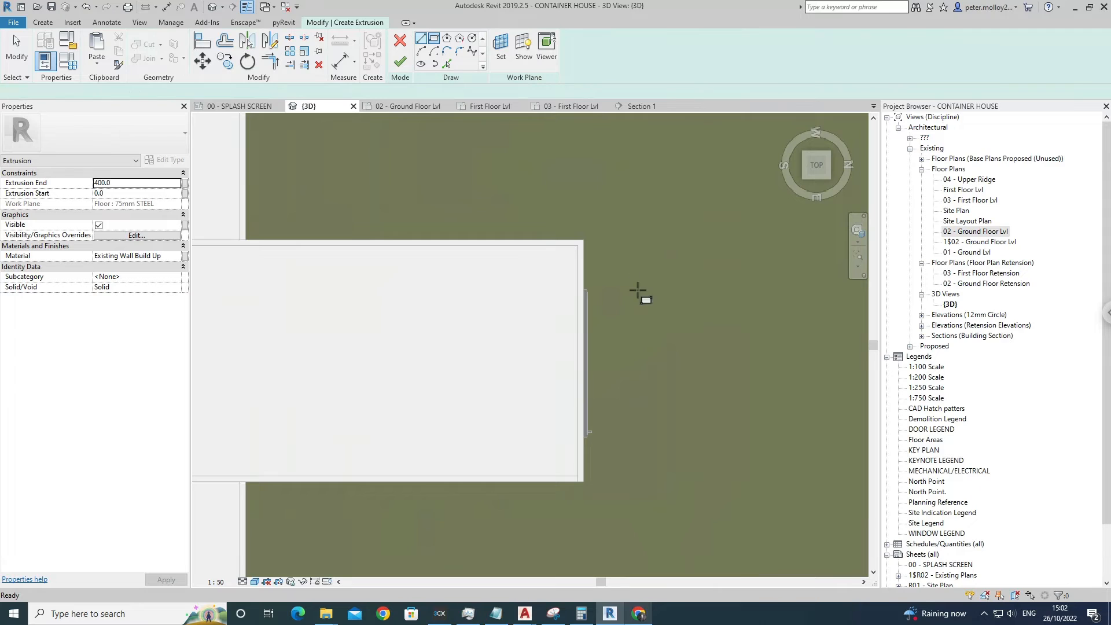
scroll(641, 293, up, 2)
click(576, 232)
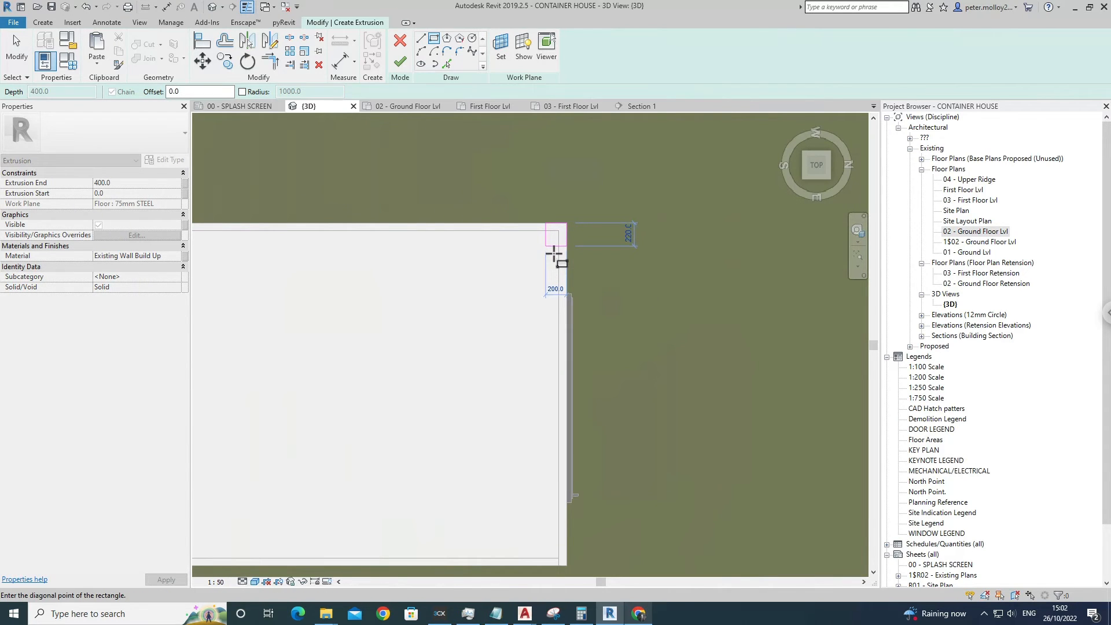
click(554, 246)
key(Escape)
key(Escape)
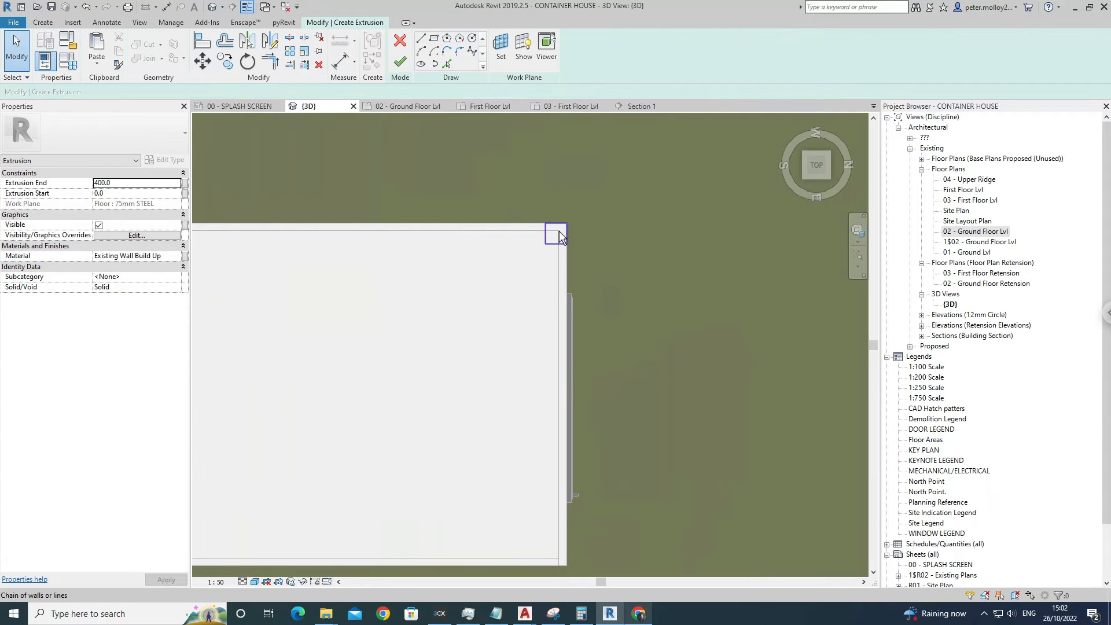
Copy the square profile to the opposite corner of the container's overhanging end and finish the extrusion sketch.
click(560, 231)
click(226, 63)
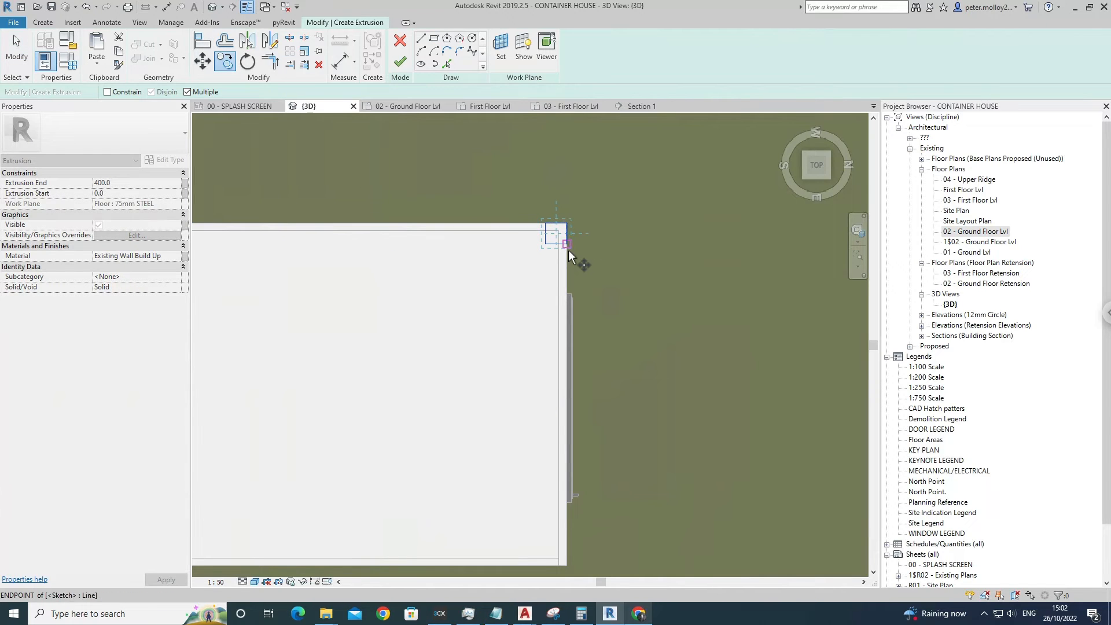
click(573, 571)
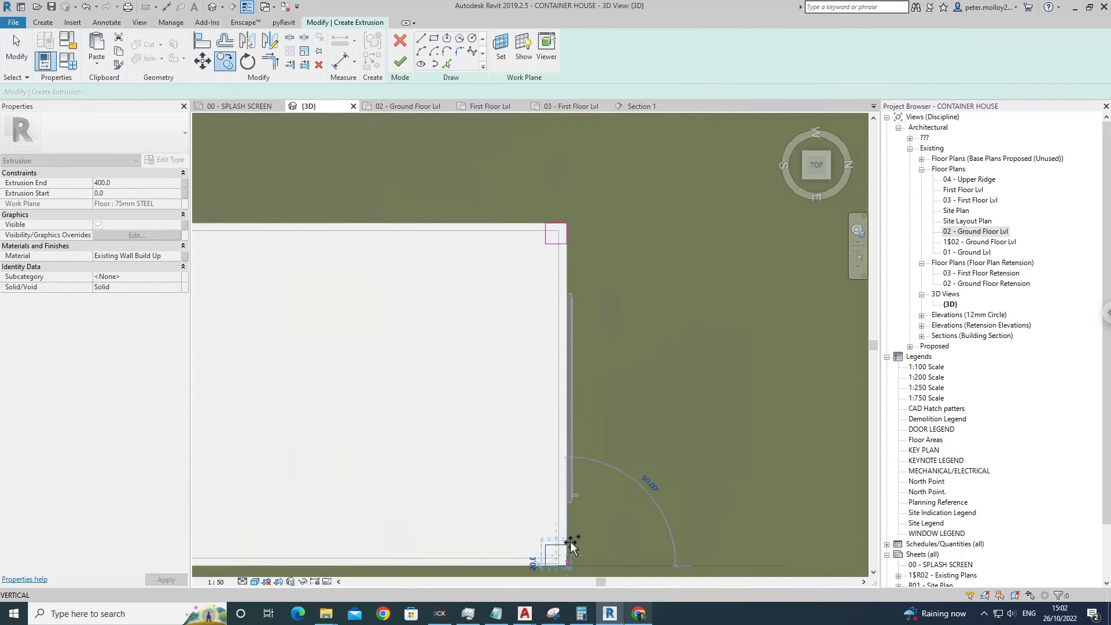
middle_drag(526, 449, 462, 327)
key(Escape)
scroll(558, 432, down, 2)
shift+middle_drag(558, 432, 466, 189)
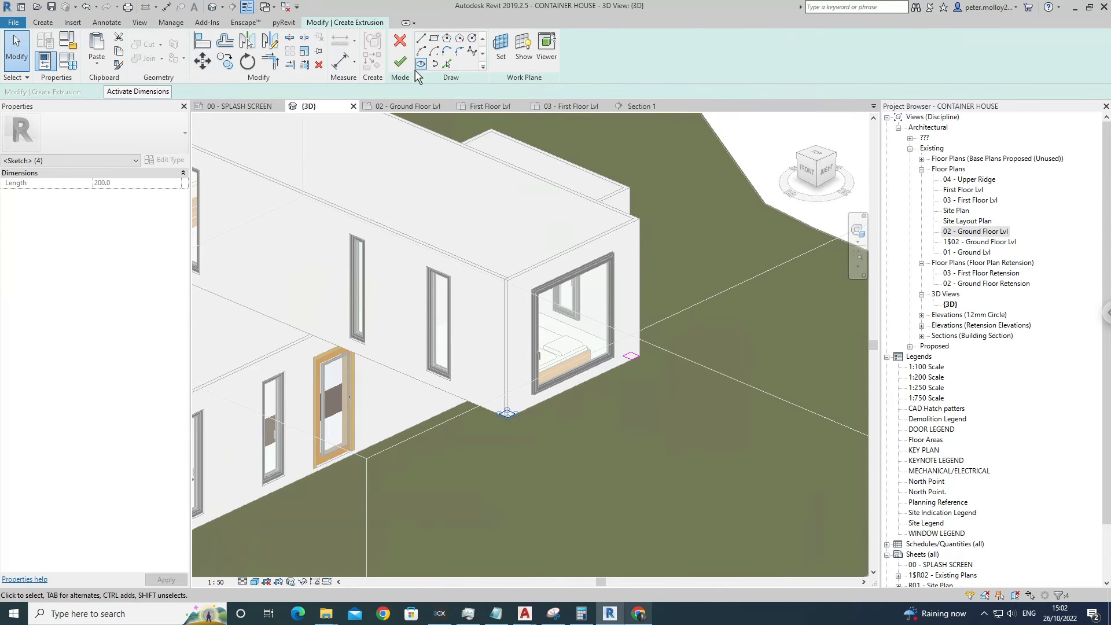
click(400, 63)
Stretch the two-column extrusion down from the container's floor to the ground, to a depth of 2600 mm.
shift+middle_drag(845, 353, 804, 267)
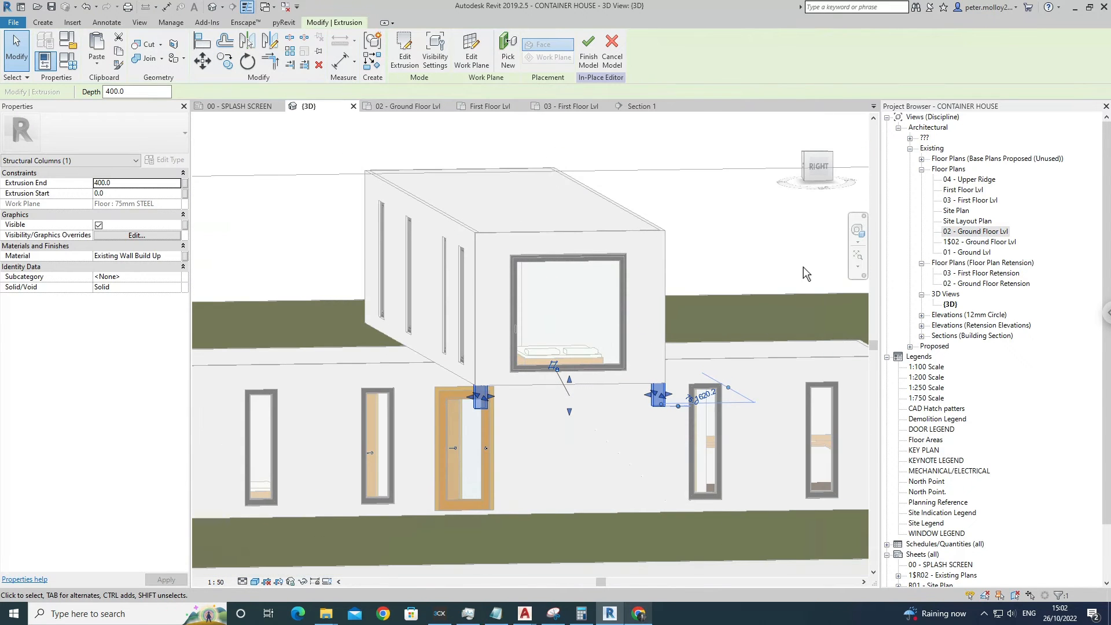
click(823, 168)
scroll(639, 399, up, 3)
middle_drag(366, 387, 628, 415)
scroll(397, 392, down, 4)
middle_drag(389, 430, 432, 306)
drag(472, 261, 476, 385)
click(476, 386)
scroll(474, 382, down, 2)
shift+middle_drag(437, 426, 580, 430)
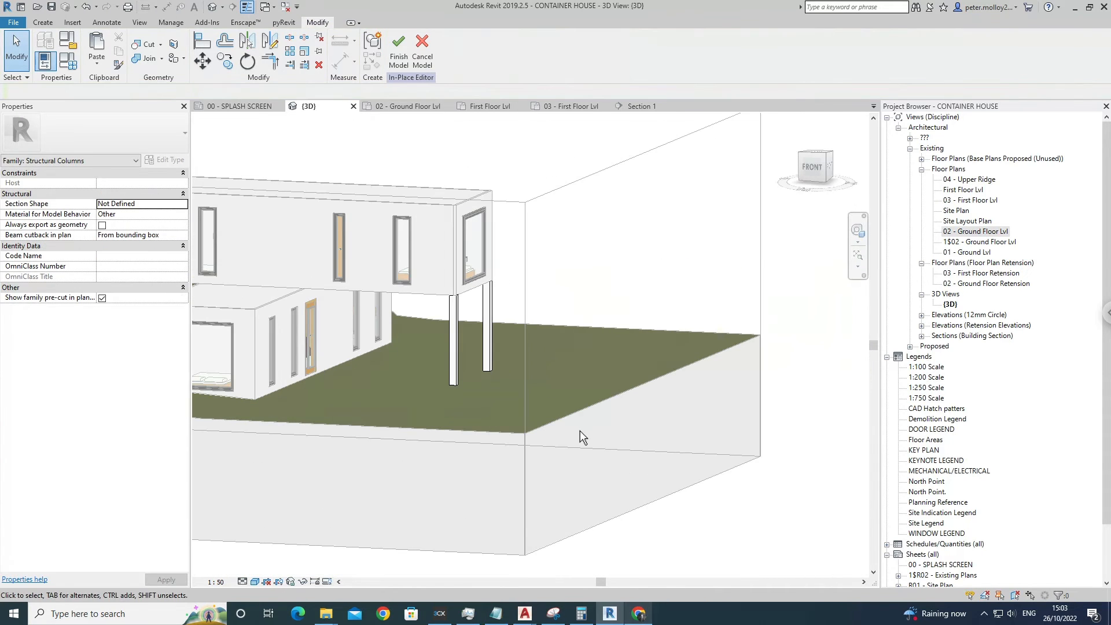
click(462, 330)
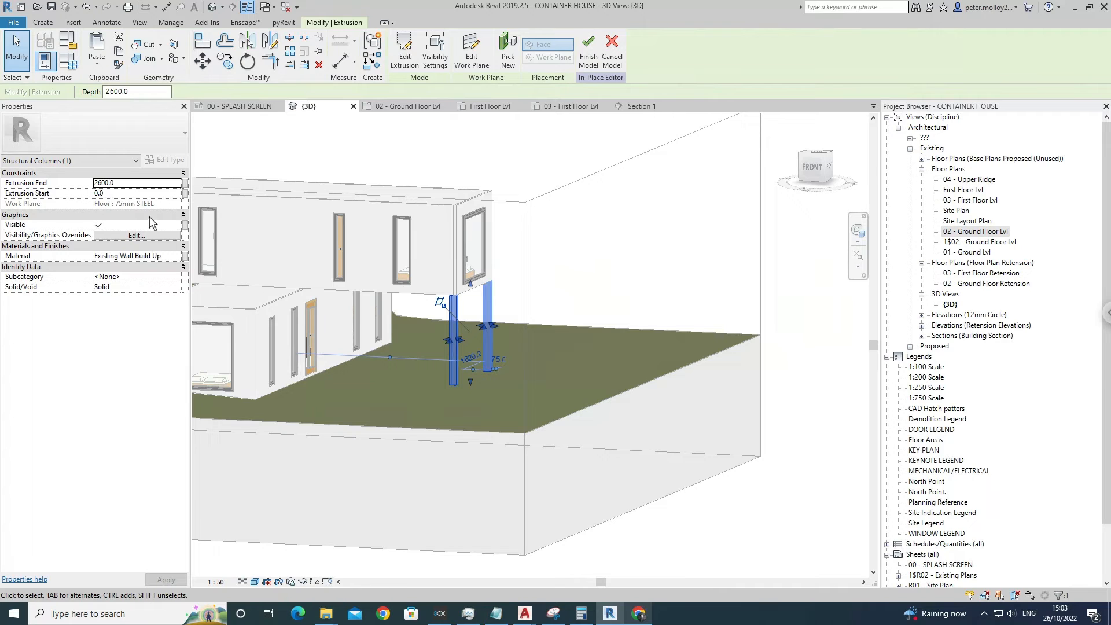
key(Escape)
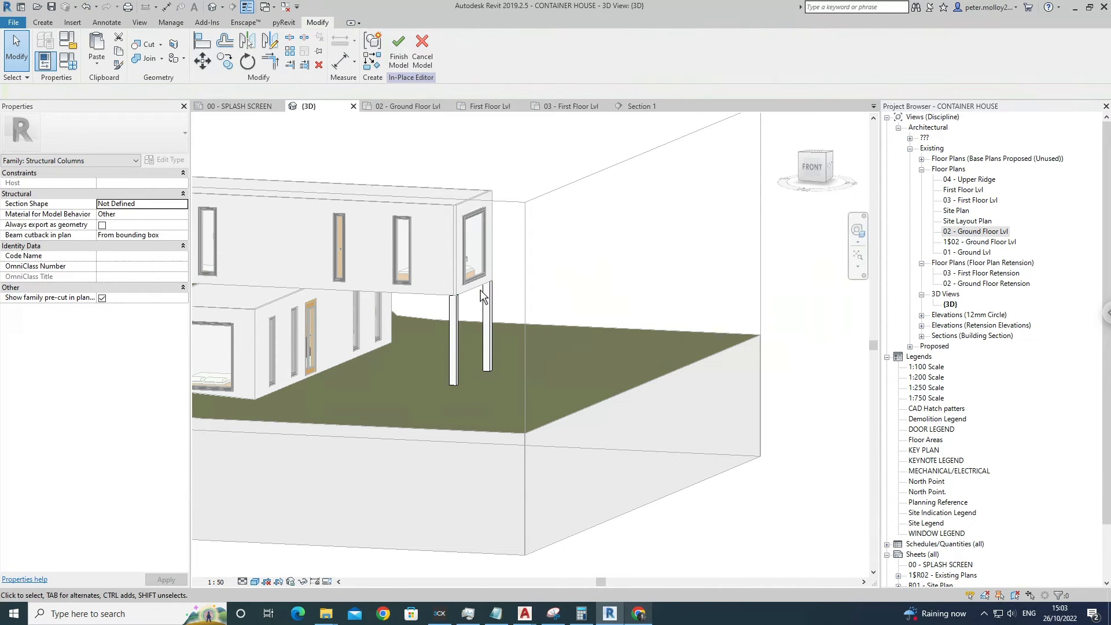
Copy the pair of columns about 1400 mm straight outward beyond the container's end wall and finish the in-place model.
click(466, 334)
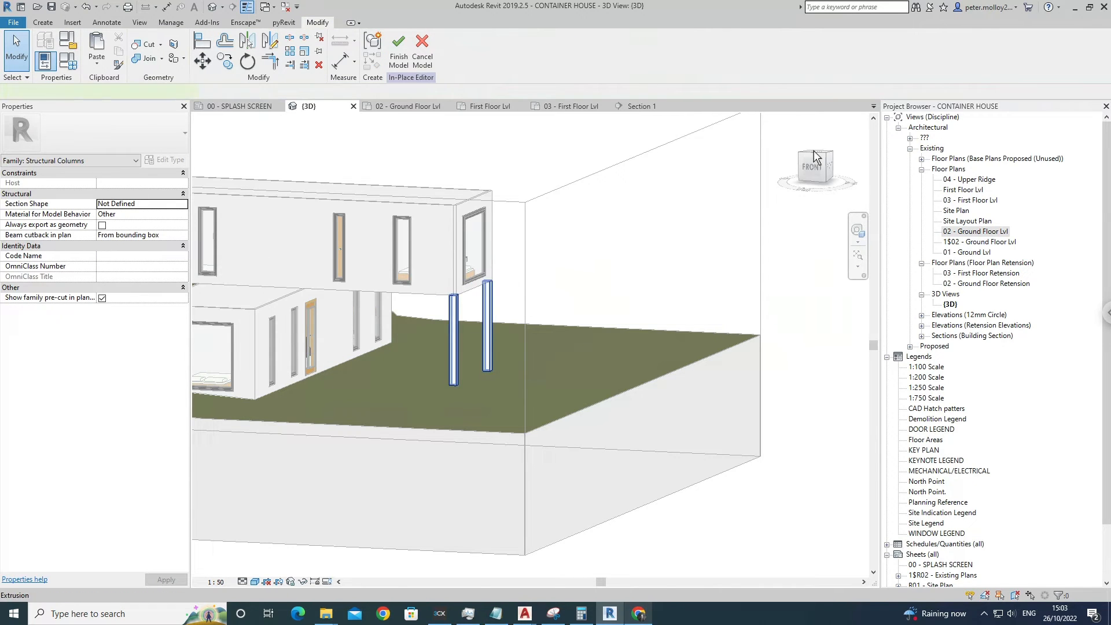
shift+middle_drag(612, 334, 615, 377)
shift+middle_drag(641, 126, 671, 223)
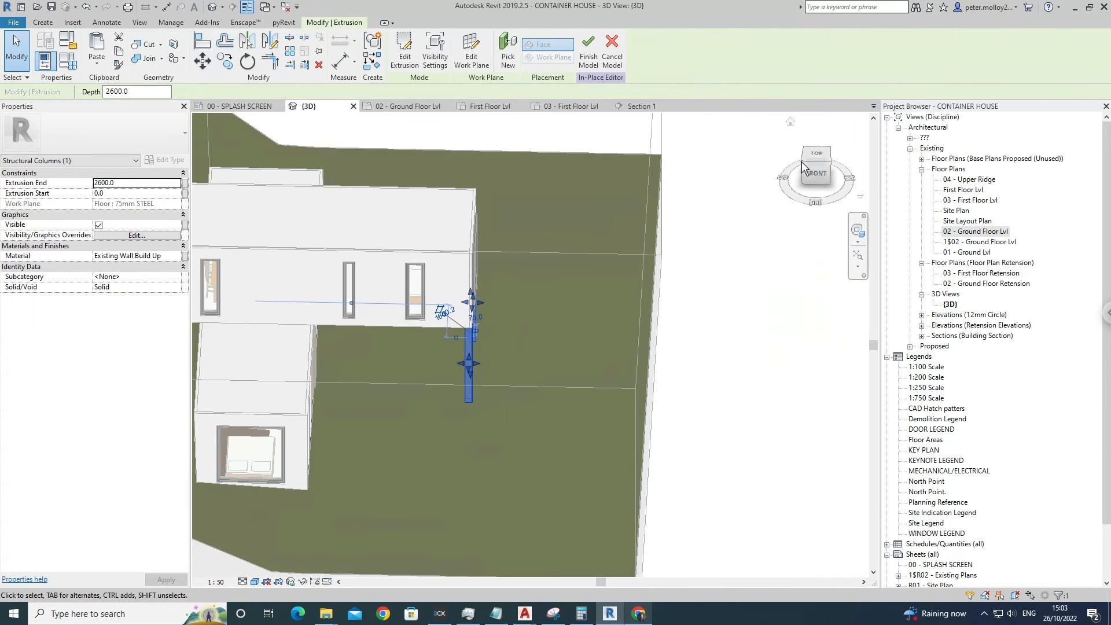
click(815, 158)
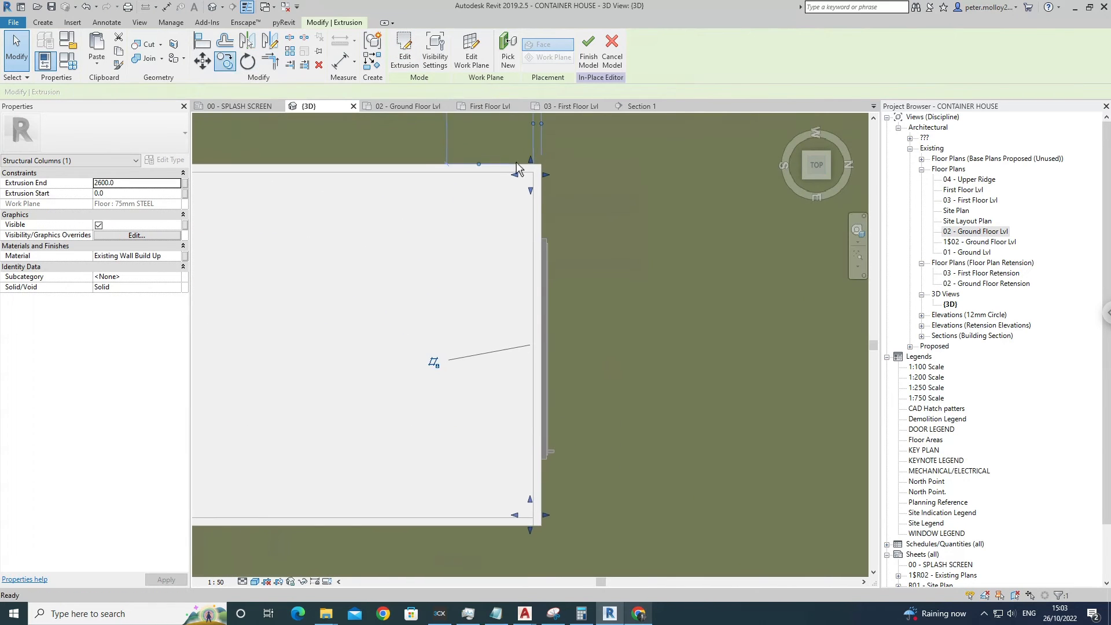
click(225, 61)
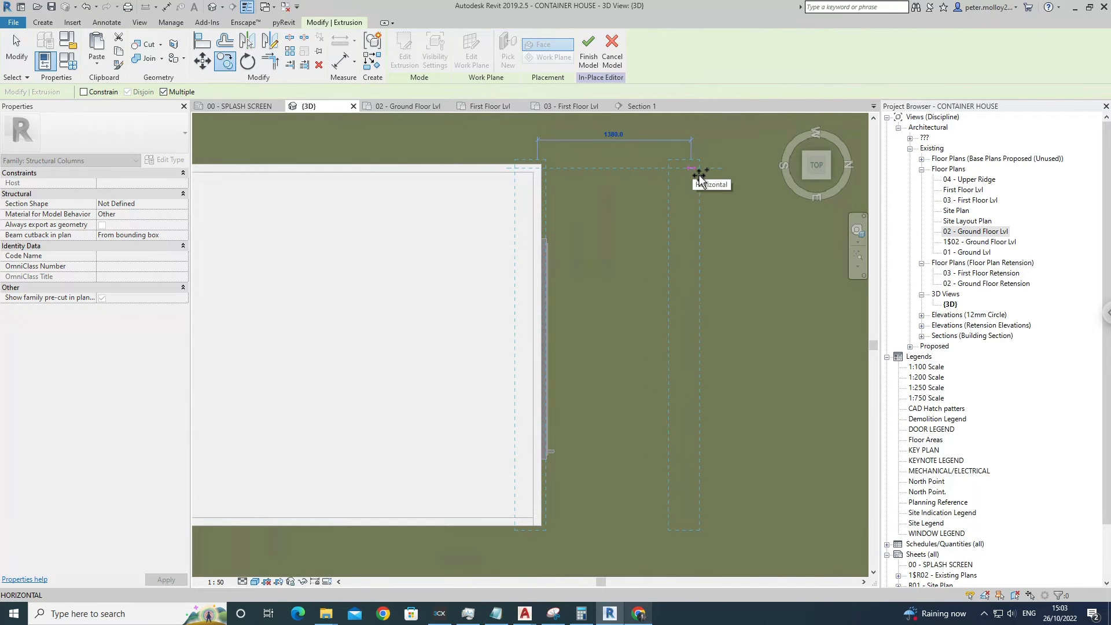
click(700, 175)
key(Escape)
scroll(692, 173, down, 2)
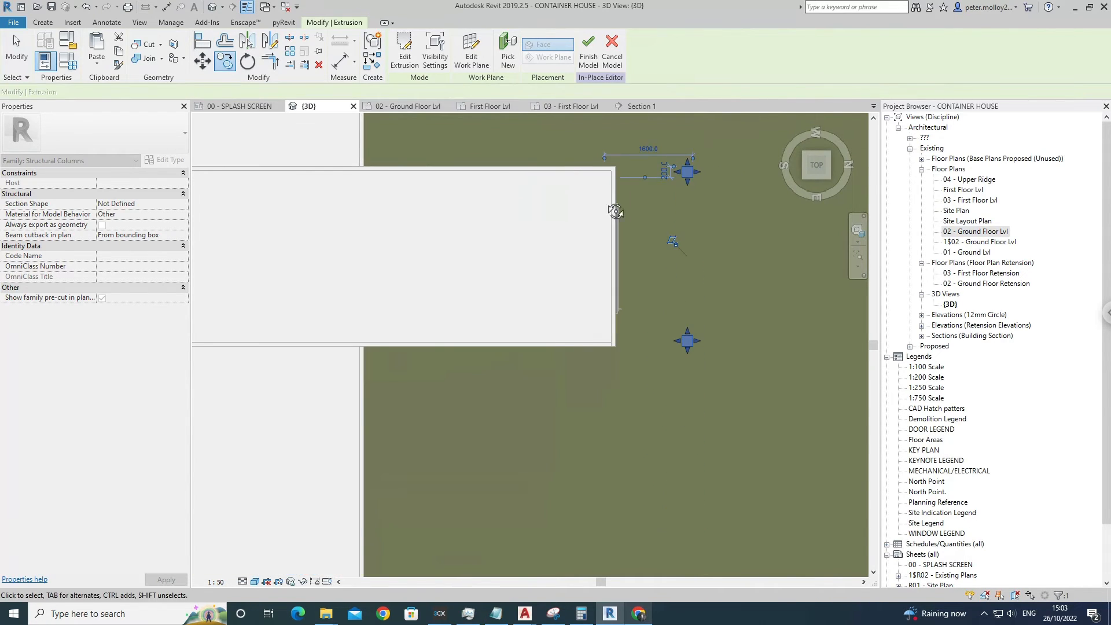
shift+middle_drag(616, 212, 617, 219)
key(Escape)
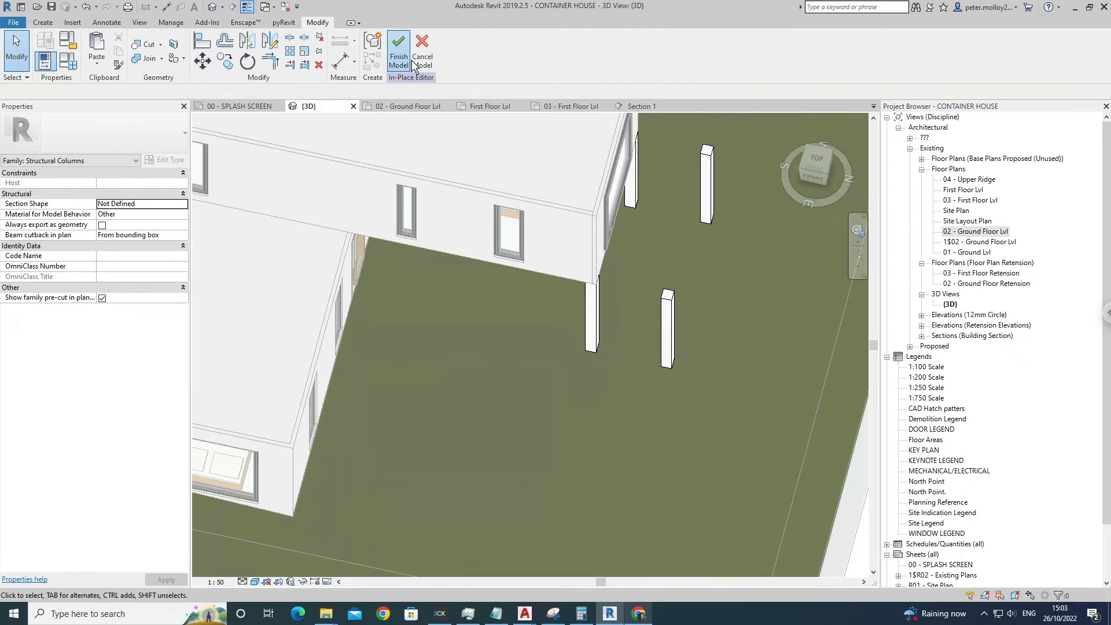
click(412, 60)
Select the upper container's 75mm STEEL floor and open its boundary sketch for editing.
shift+middle_drag(474, 145, 627, 172)
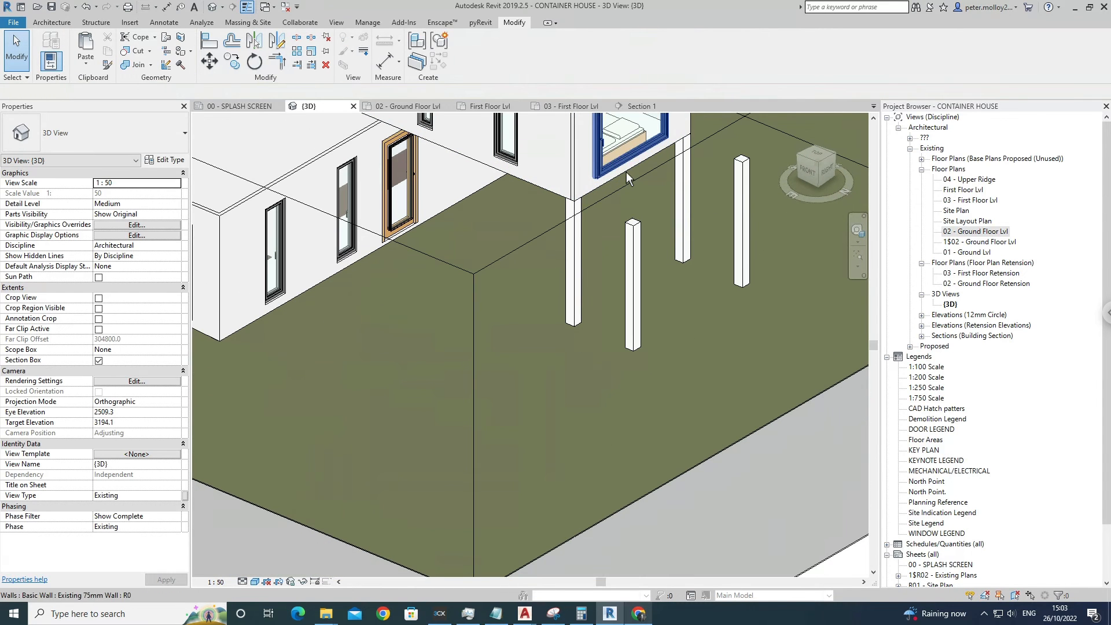
click(661, 140)
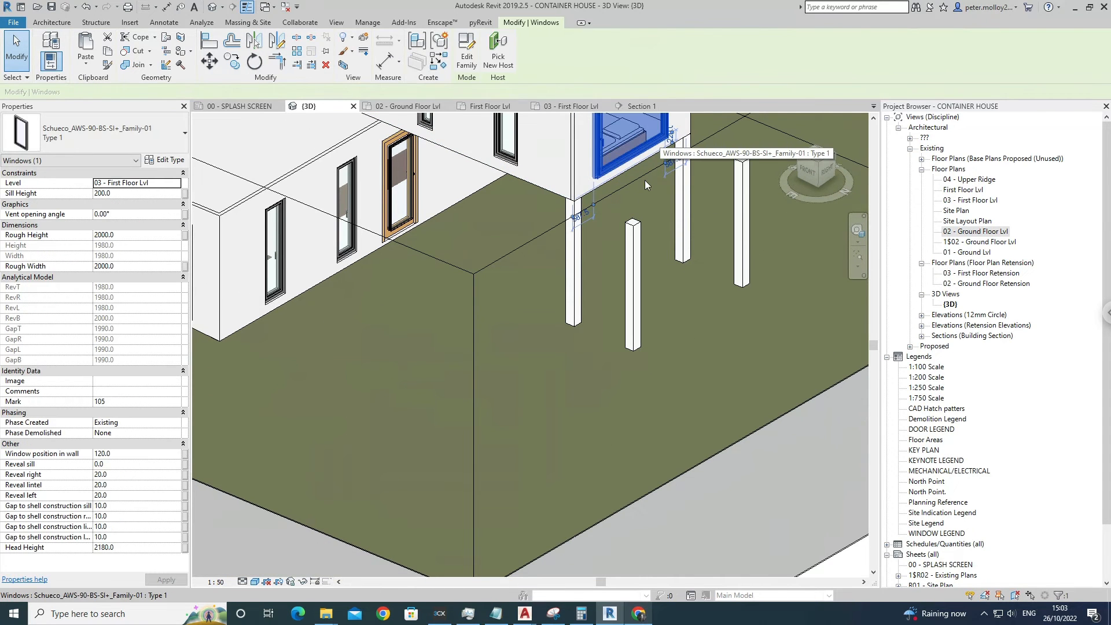
middle_drag(646, 187, 628, 267)
key(Escape)
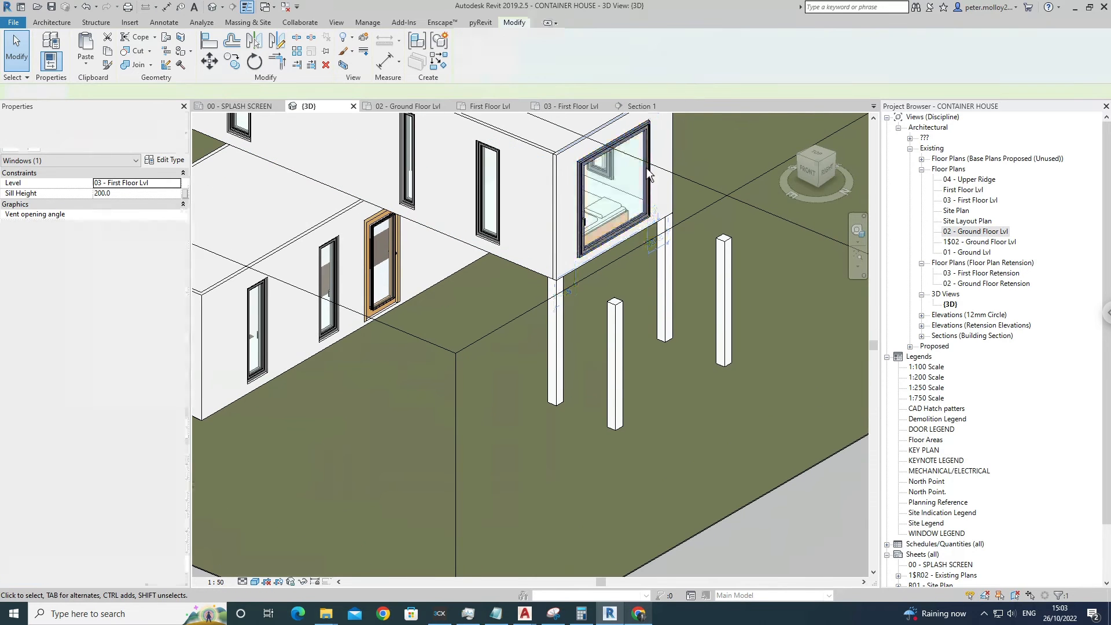
scroll(646, 186, up, 3)
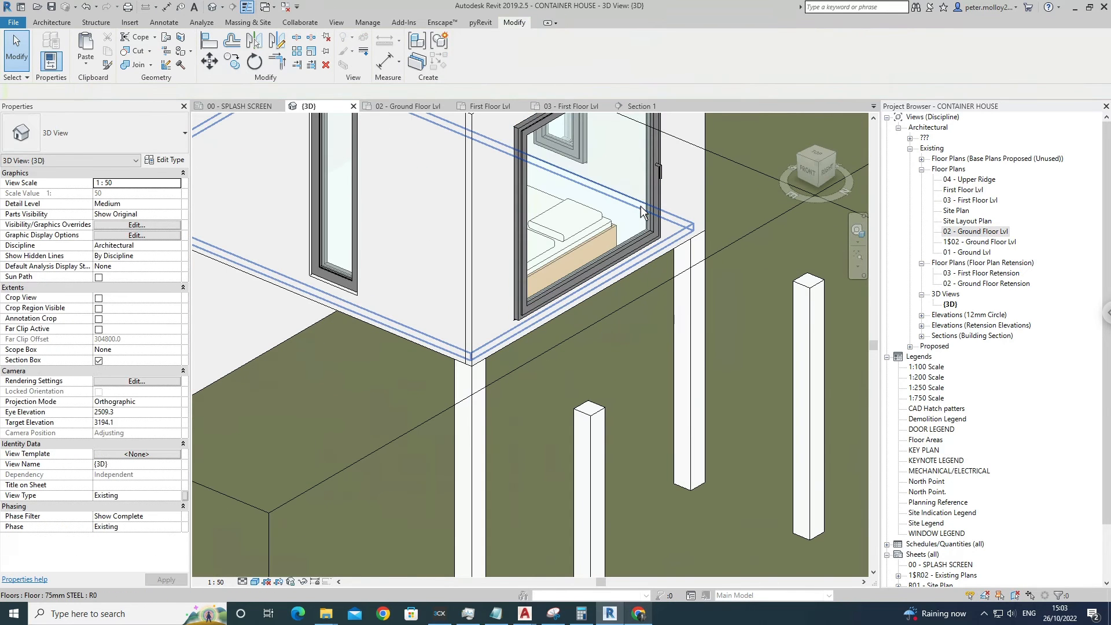
click(647, 202)
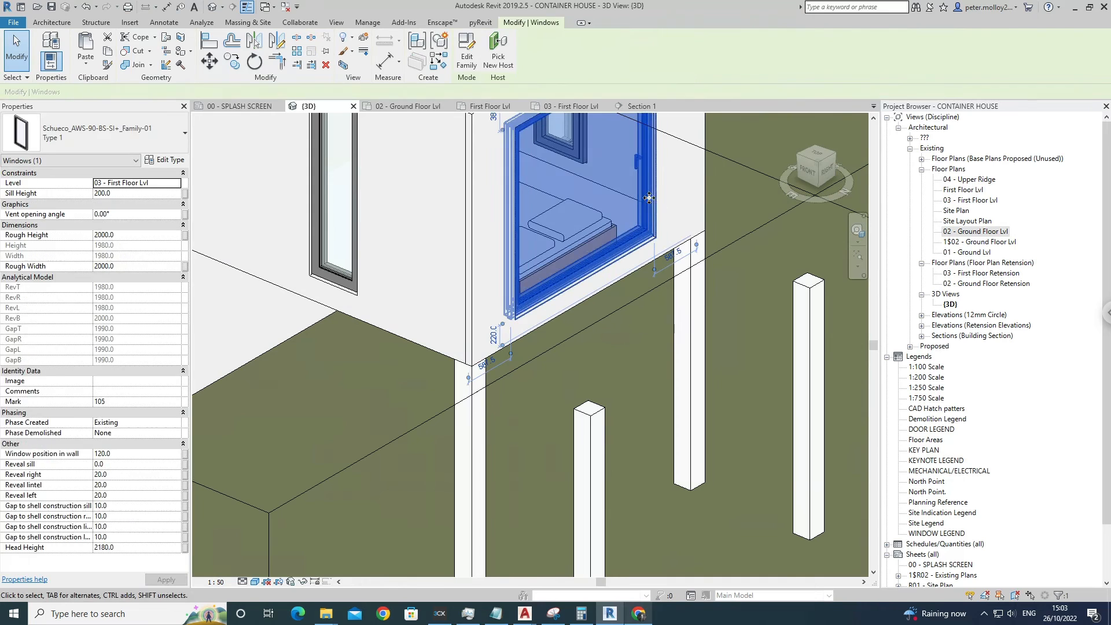
key(Escape)
click(636, 209)
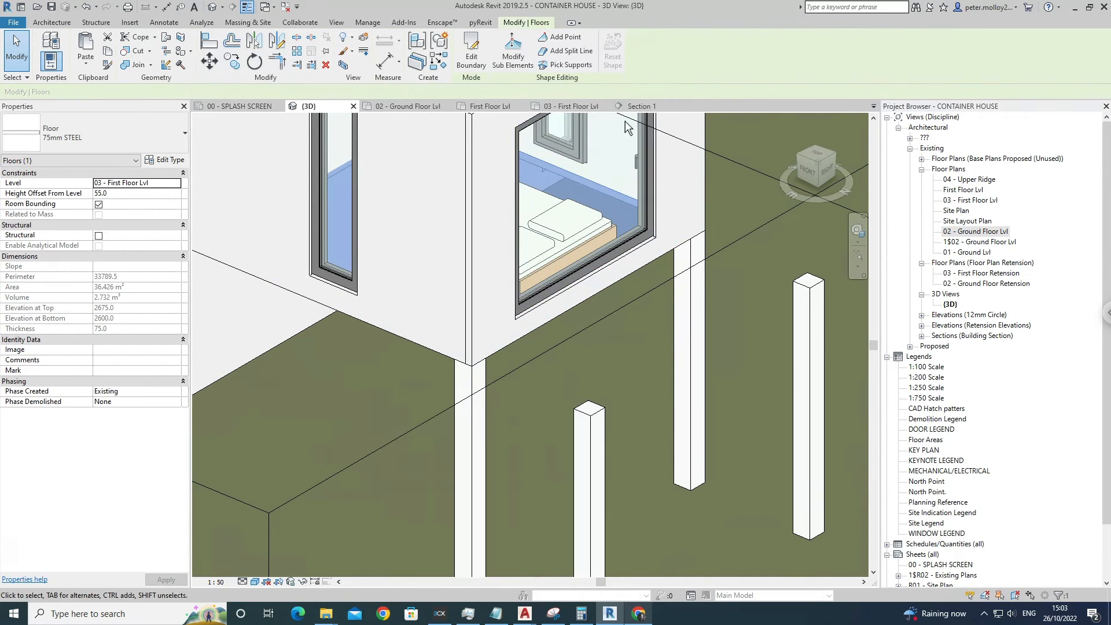
click(482, 62)
Move the floor boundary's end line beyond the container and align it with the outer face of the new columns.
click(816, 156)
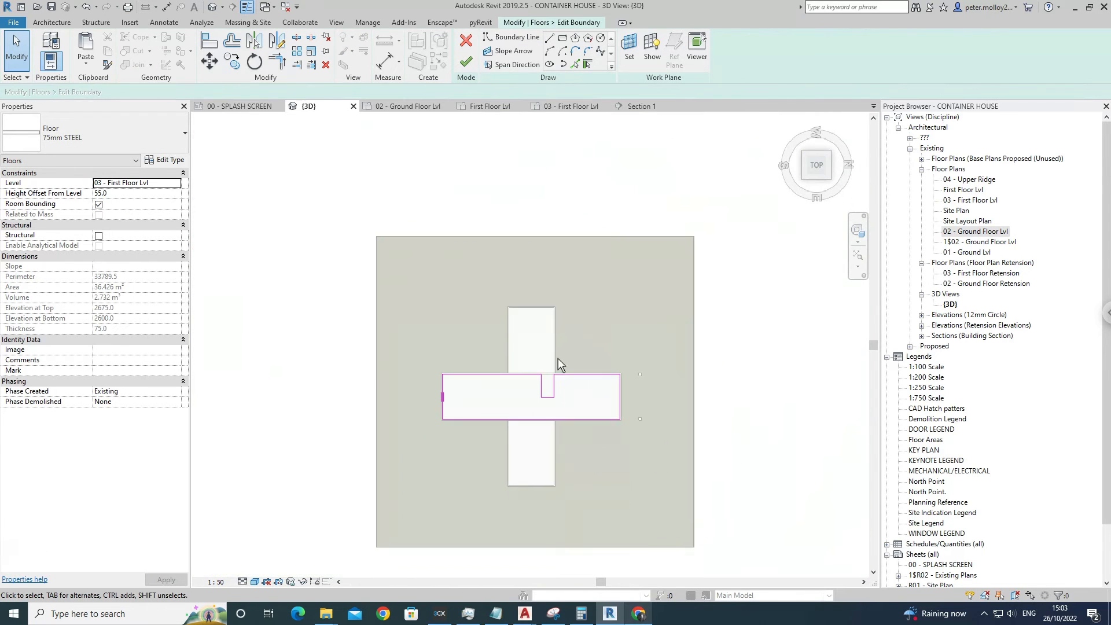
scroll(656, 350, up, 6)
scroll(561, 353, up, 2)
click(606, 341)
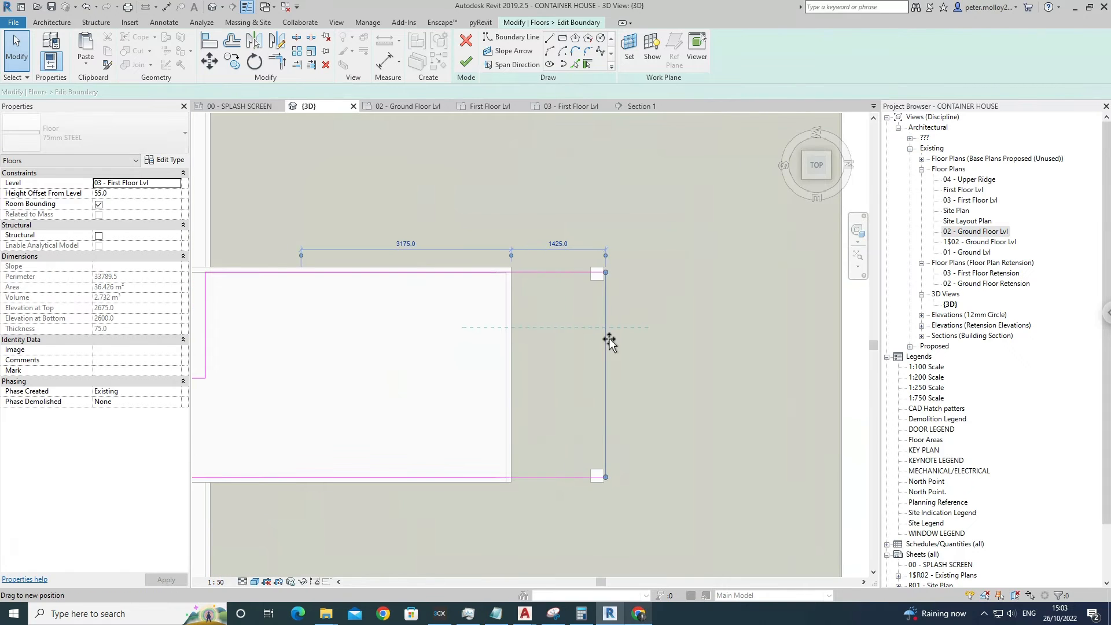
scroll(608, 338, up, 2)
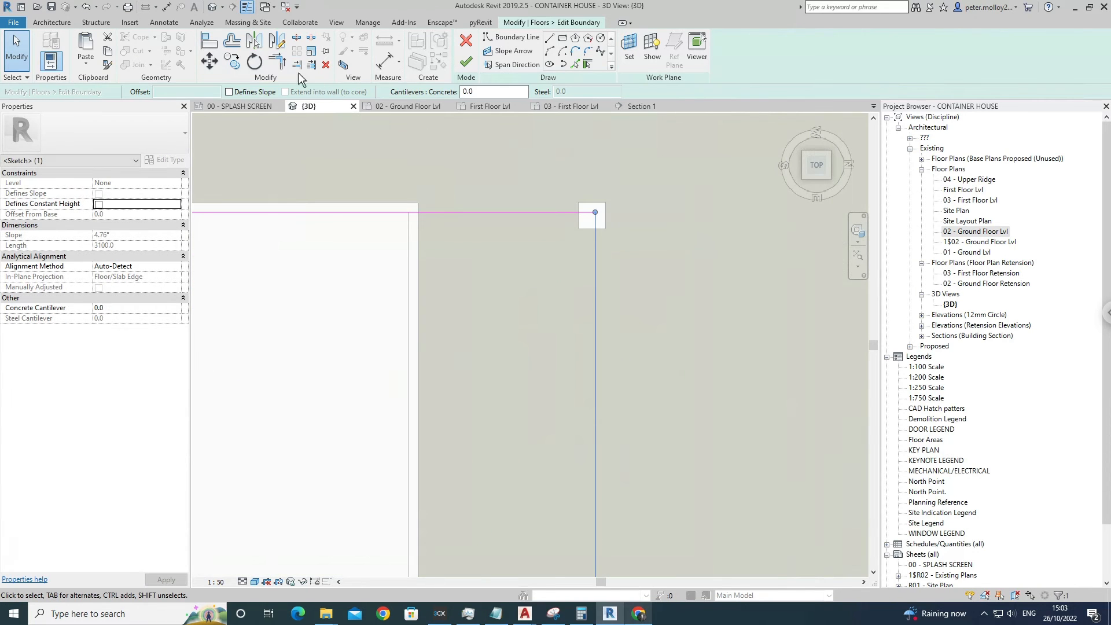
click(209, 40)
click(606, 220)
click(595, 226)
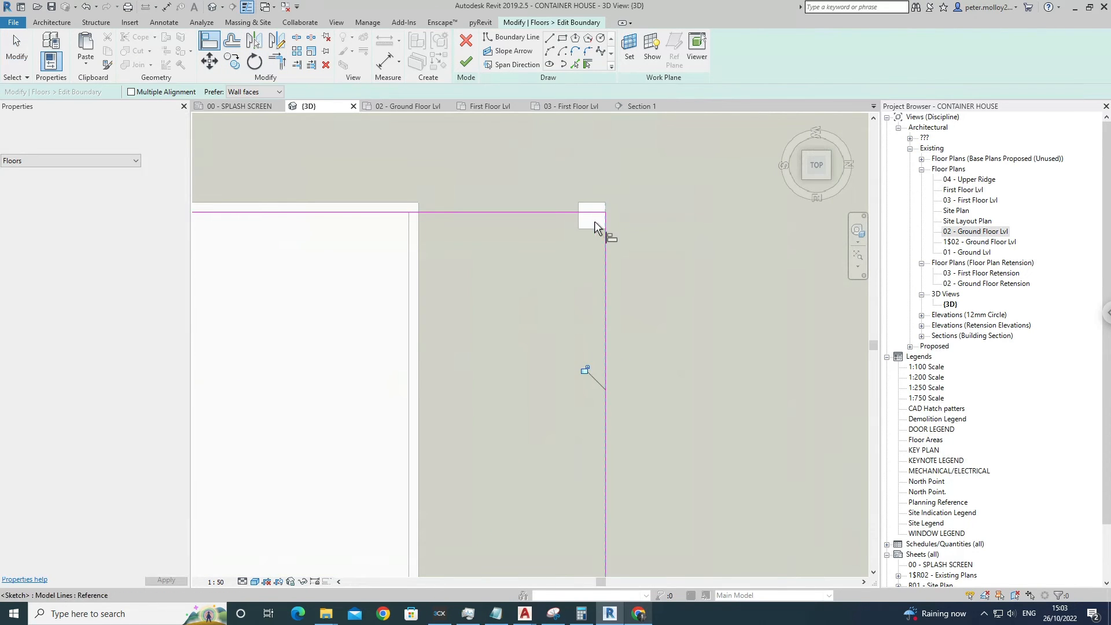
Draw a stepped floor edge from the container's outer corner to the first outer column's corner, and trim the boundary lines to meet it.
click(551, 39)
scroll(462, 199, up, 2)
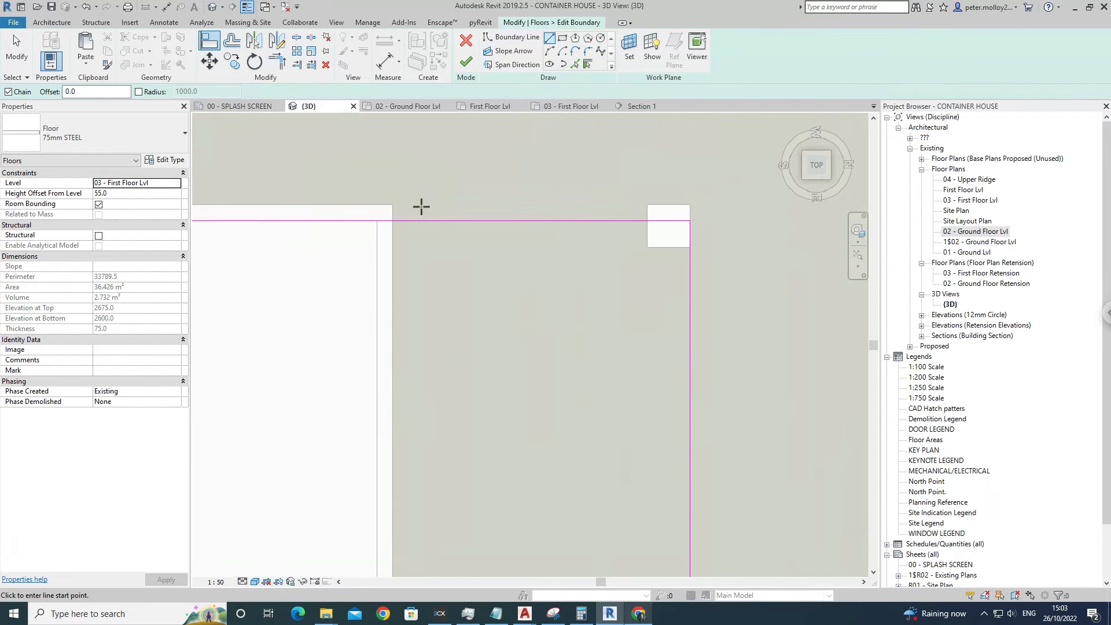
click(398, 223)
click(393, 204)
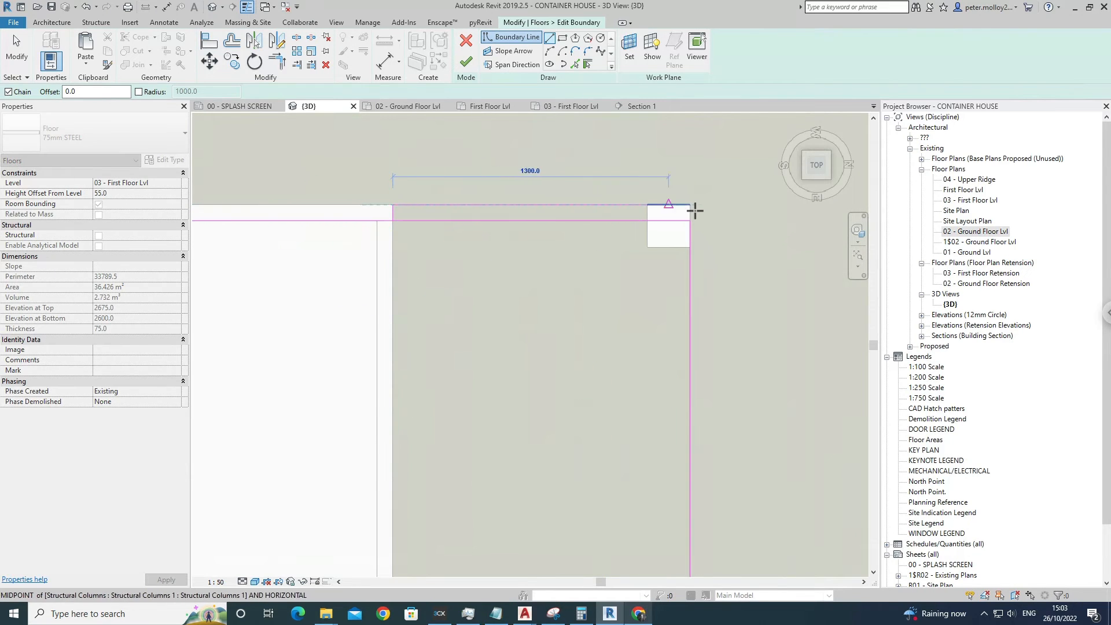
click(690, 204)
key(Escape)
key(Escape)
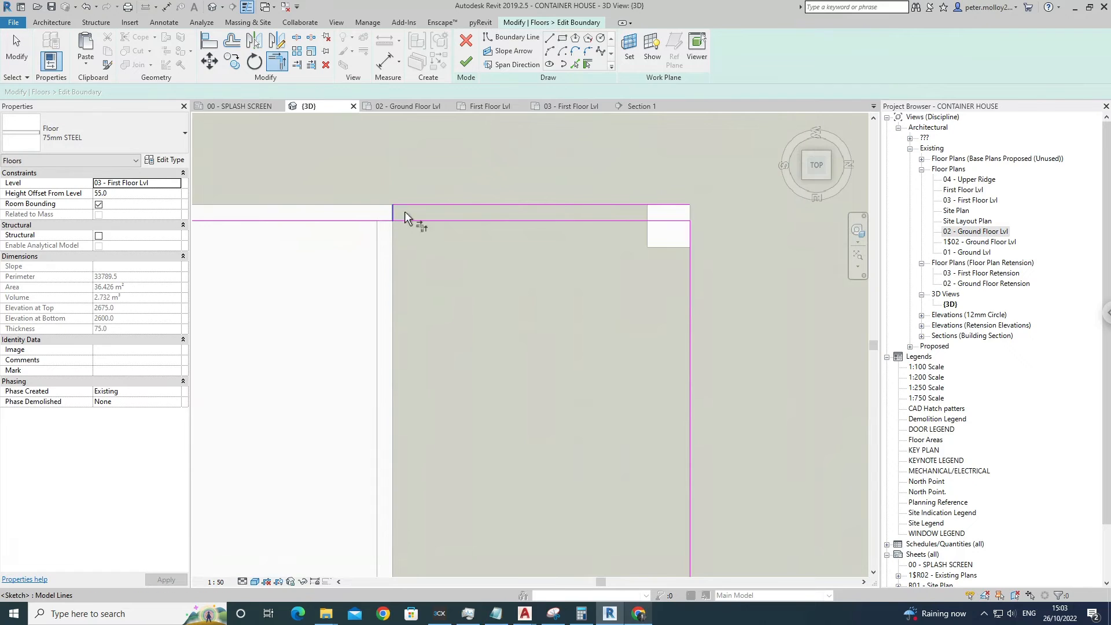
click(687, 241)
click(390, 223)
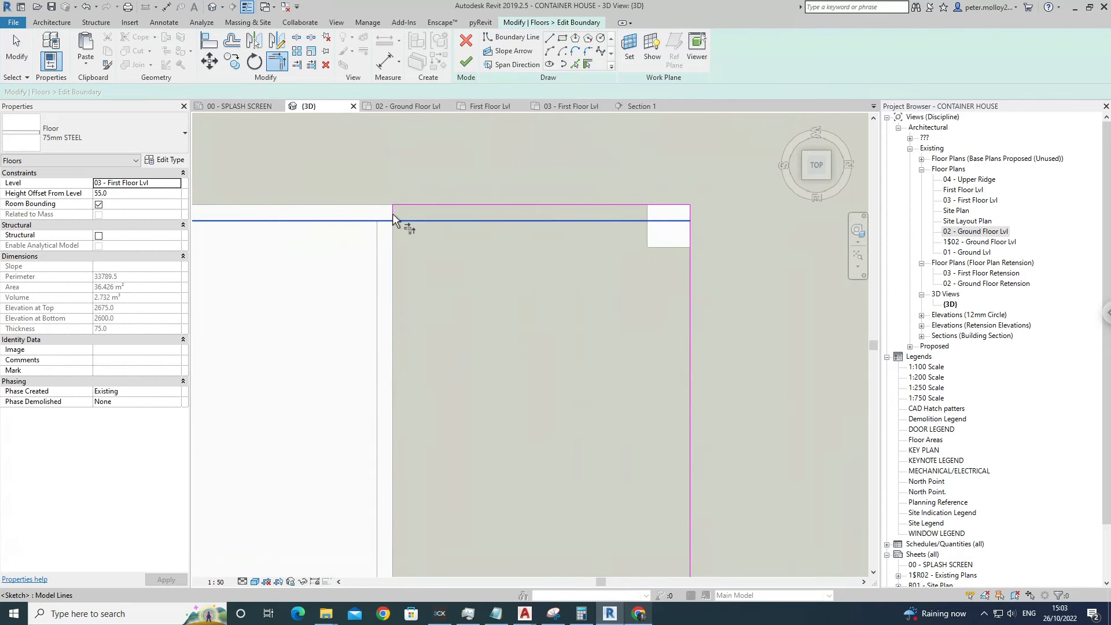
click(393, 213)
Draw a floor boundary line from the container's other outer corner straight out to the second outer column's outer corner.
scroll(442, 210, down, 6)
middle_drag(460, 234, 449, 125)
scroll(442, 280, up, 3)
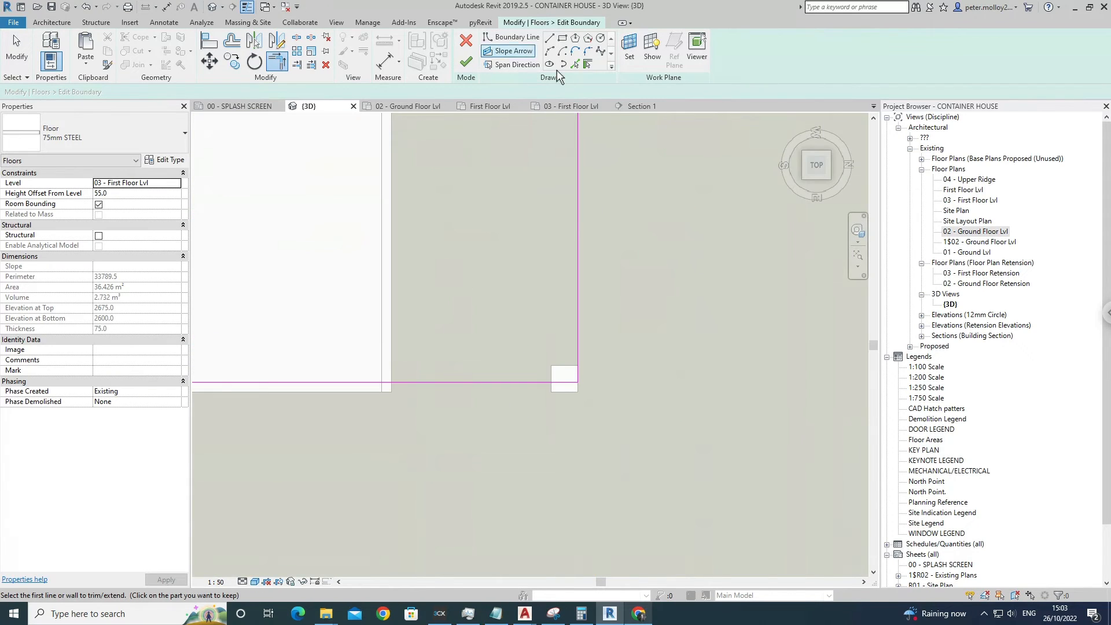
click(552, 41)
click(398, 399)
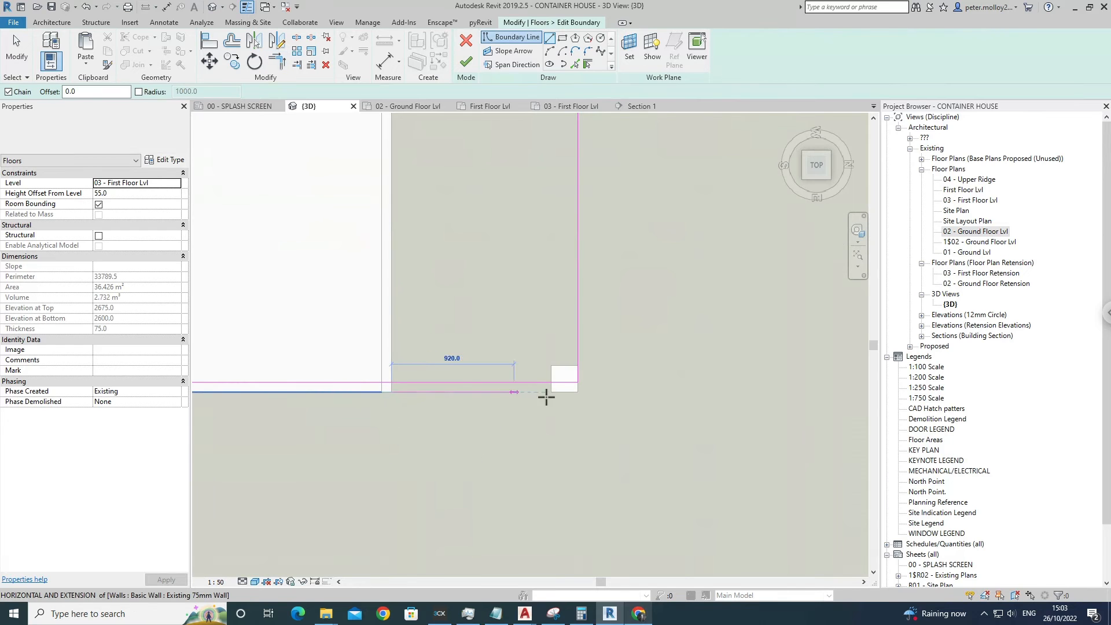
click(579, 396)
key(Escape)
key(Escape)
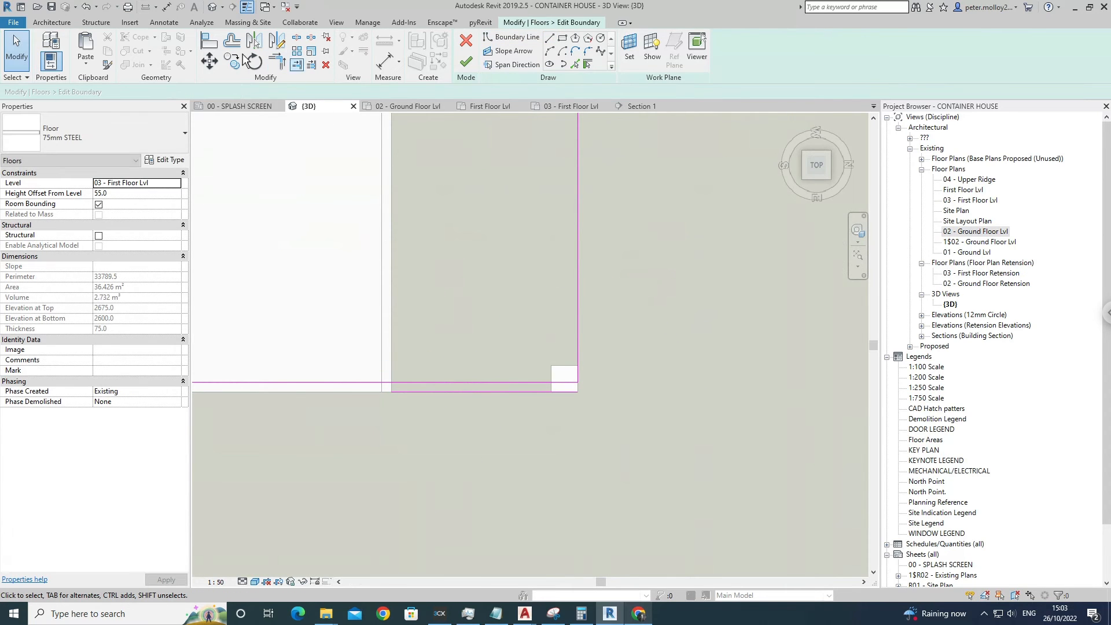
Add the short step line at the container's corner and trim the boundary lines to meet there and at the second outer column.
click(550, 39)
scroll(402, 389, up, 3)
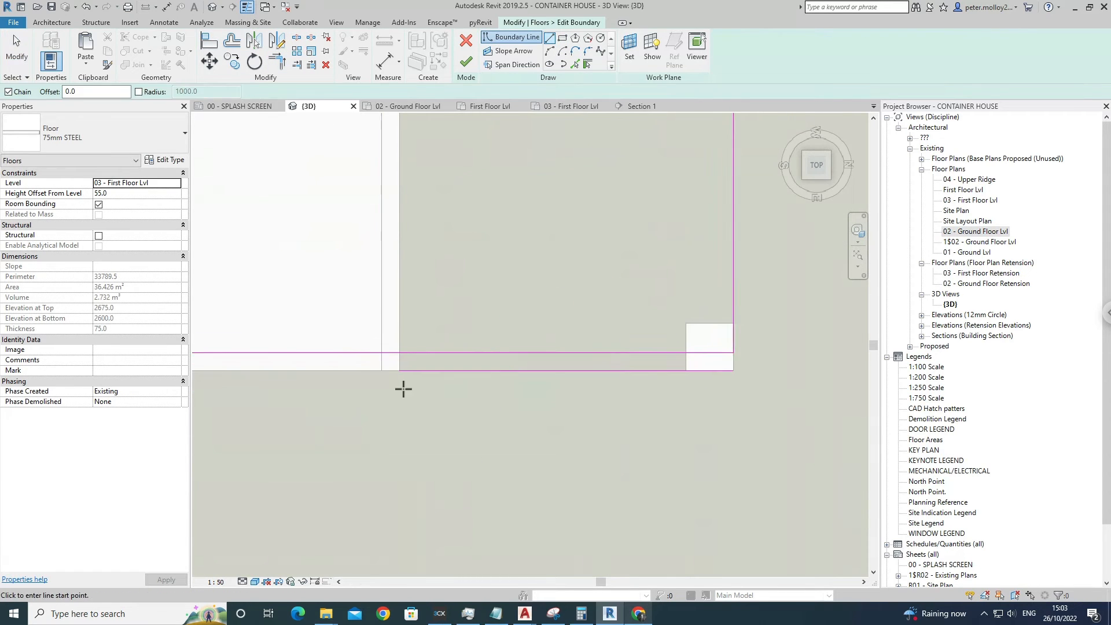
key(Escape)
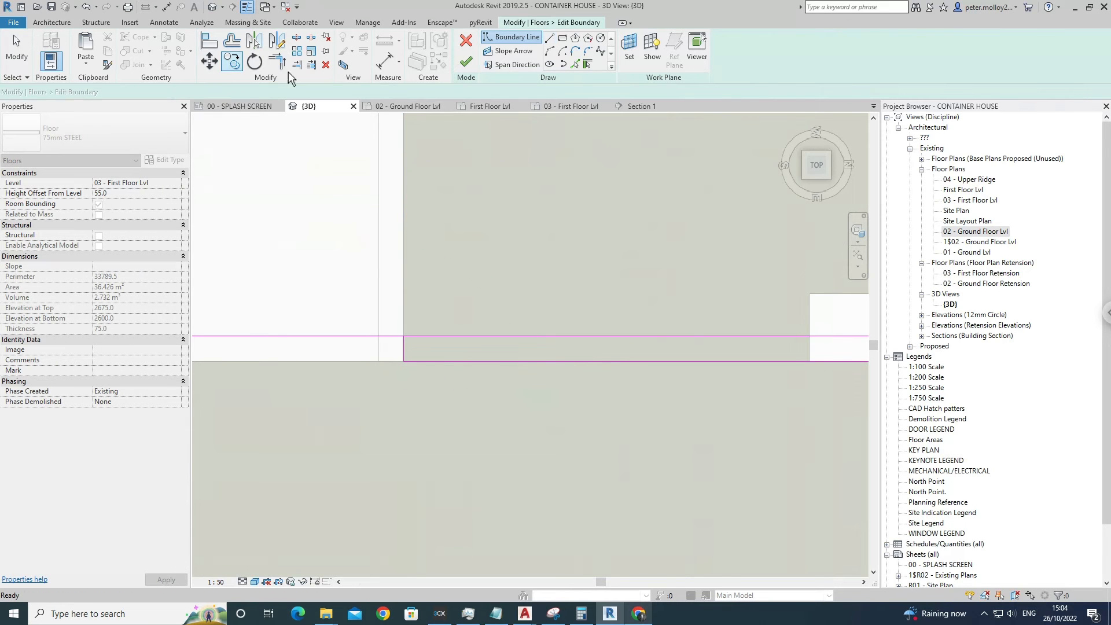
key(Escape)
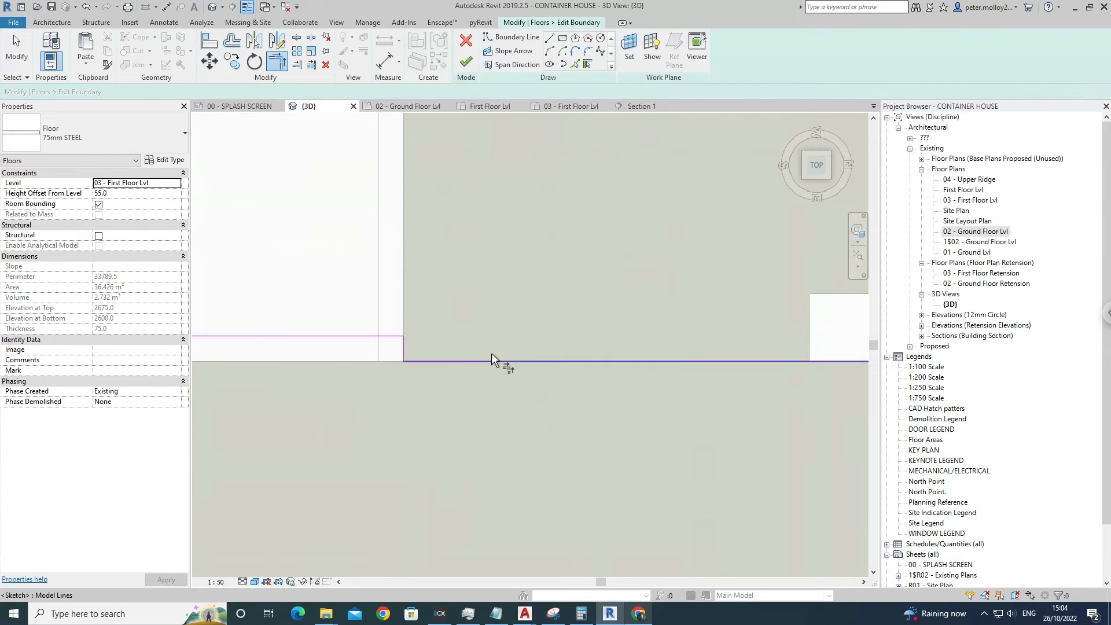
scroll(514, 362, down, 2)
middle_drag(509, 398, 325, 436)
click(489, 394)
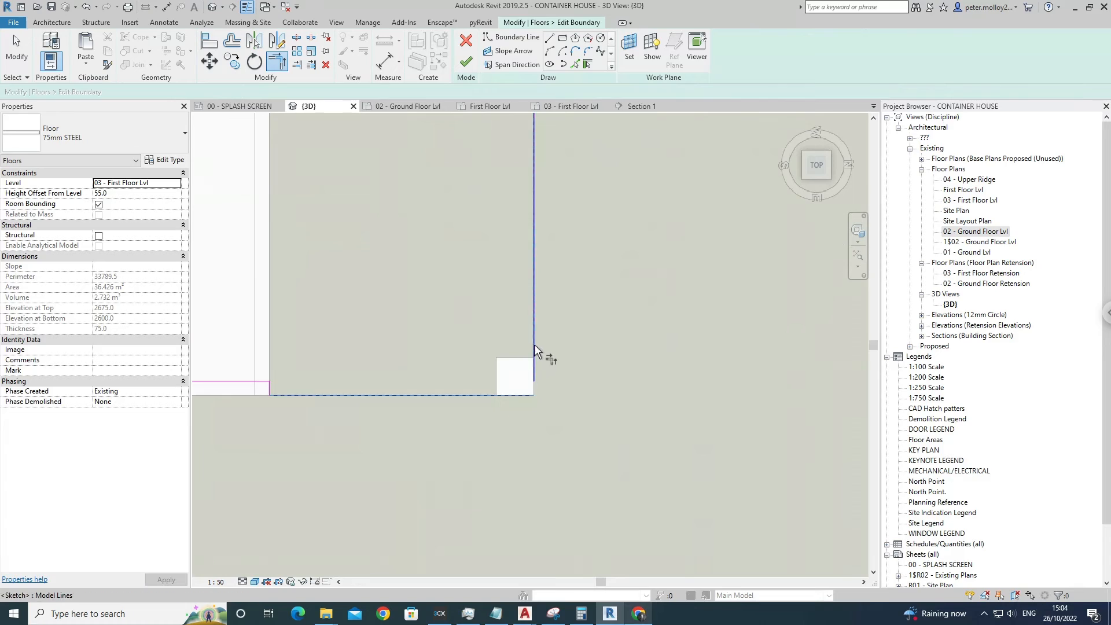
click(534, 352)
key(Escape)
Check the container home reference photo in Chrome, return to Revit and finish the floor boundary edit.
click(643, 616)
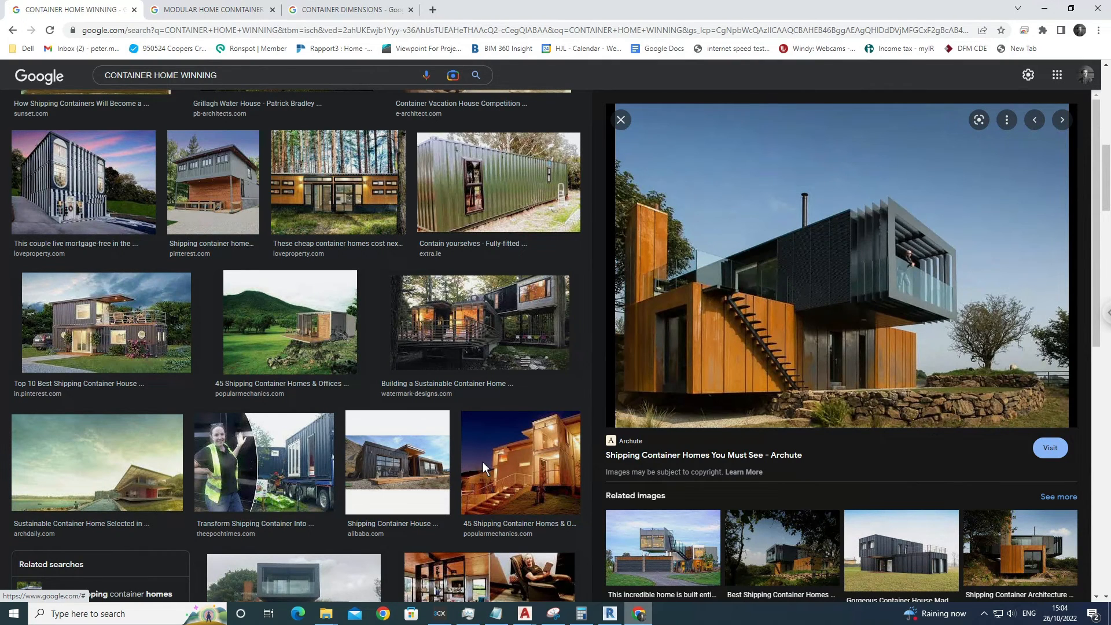
click(632, 619)
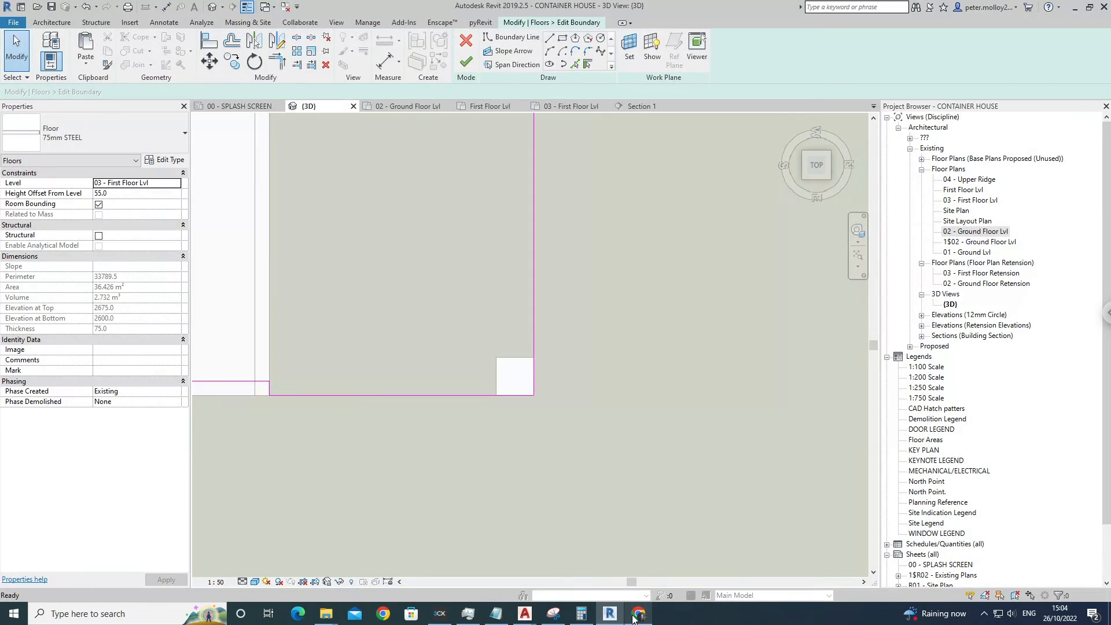
scroll(481, 456, down, 3)
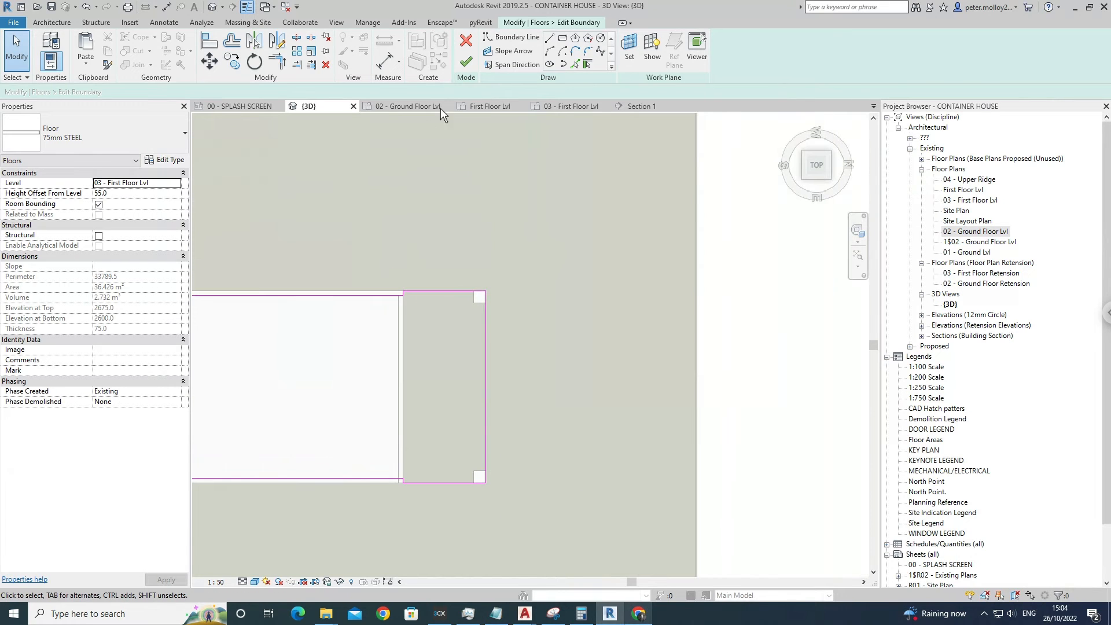
click(468, 64)
click(515, 424)
scroll(486, 346, down, 2)
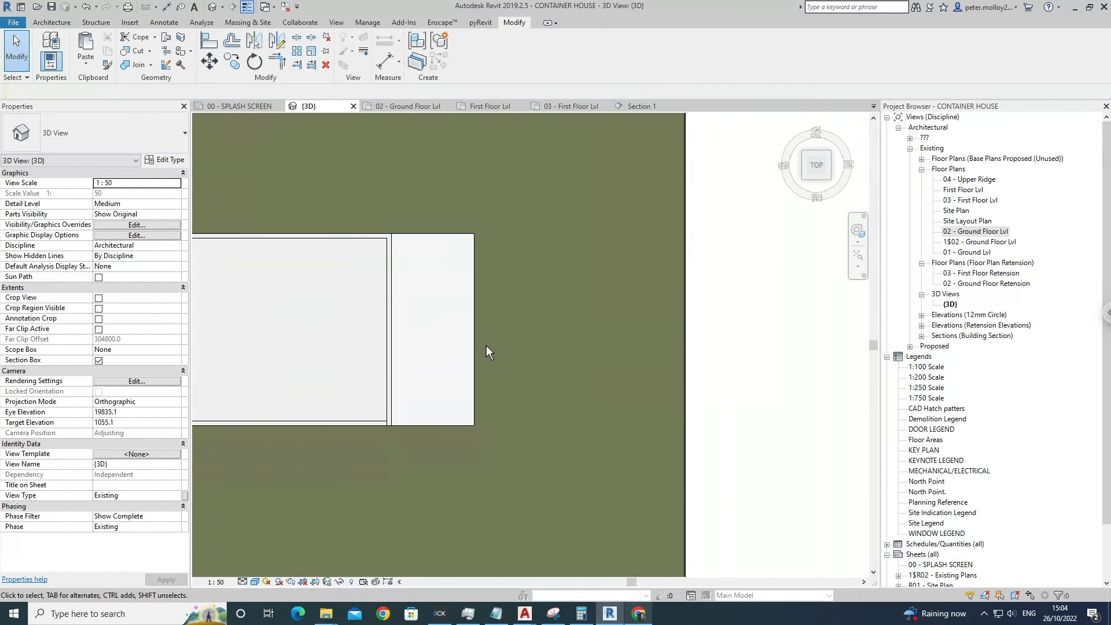
Examine the extended floor and its columns from the front and compare them with the reference photo in Chrome.
shift+middle_drag(489, 366, 511, 304)
click(468, 285)
click(458, 323)
click(486, 277)
click(509, 303)
click(490, 294)
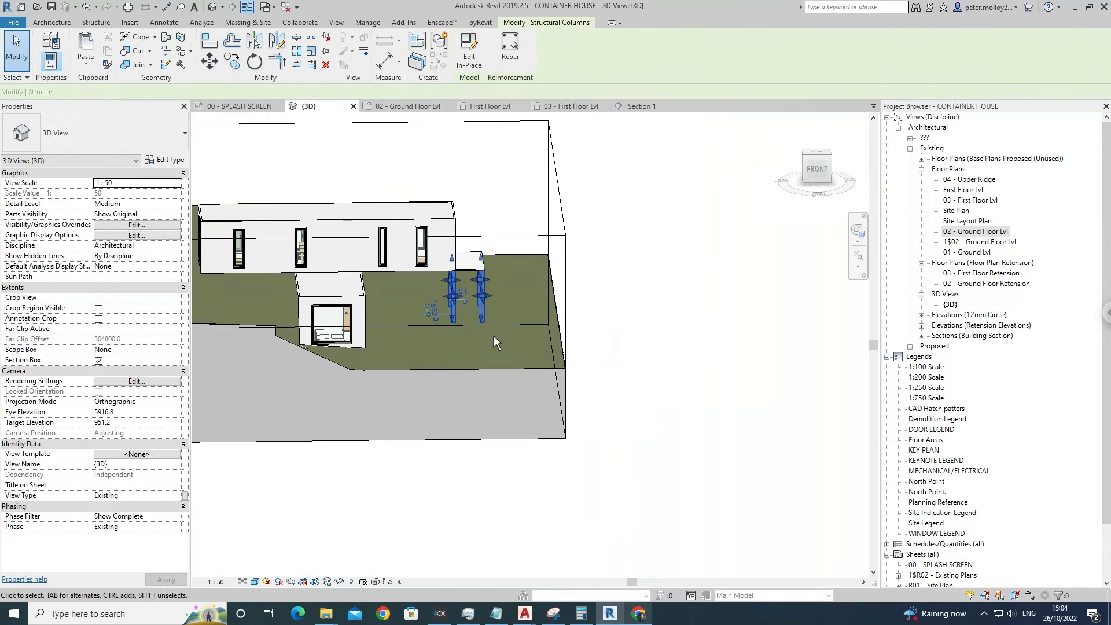
click(514, 362)
click(637, 618)
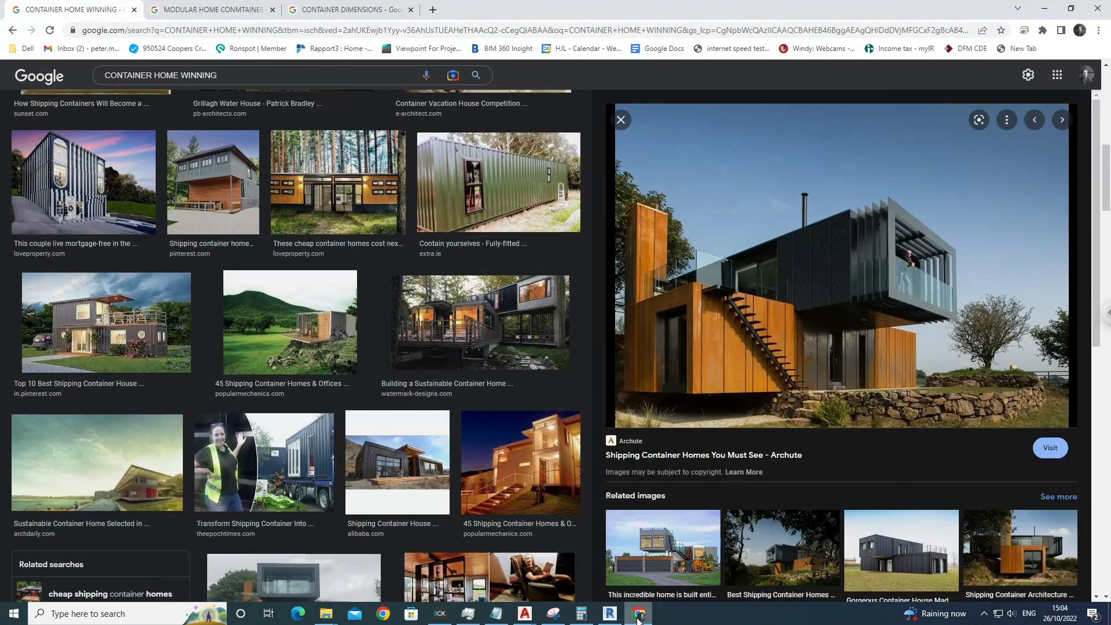
click(637, 617)
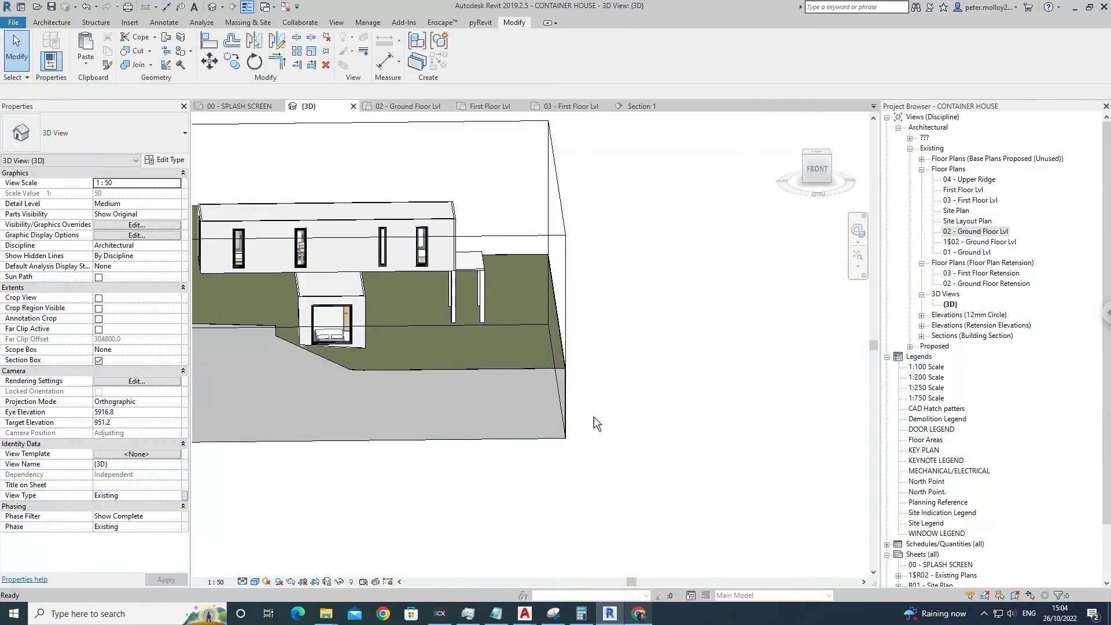
Open the in-place structural columns for editing in Revit and delete the inner pair beside the container's end wall.
click(492, 300)
middle_drag(506, 353, 539, 372)
click(545, 381)
scroll(521, 330, up, 2)
click(517, 326)
click(469, 52)
click(494, 339)
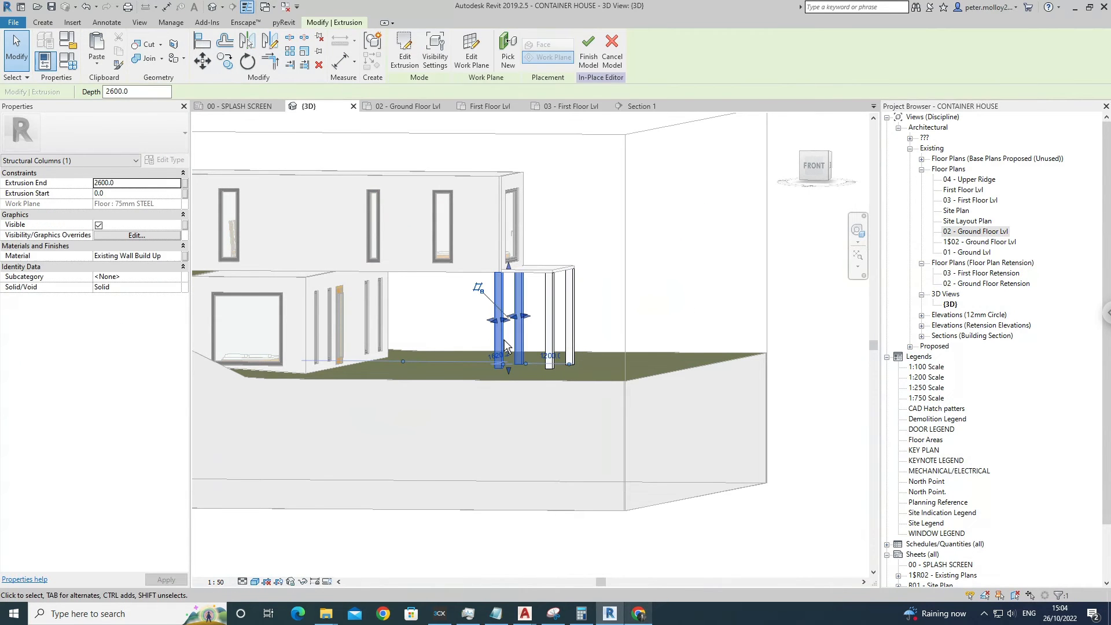
key(Delete)
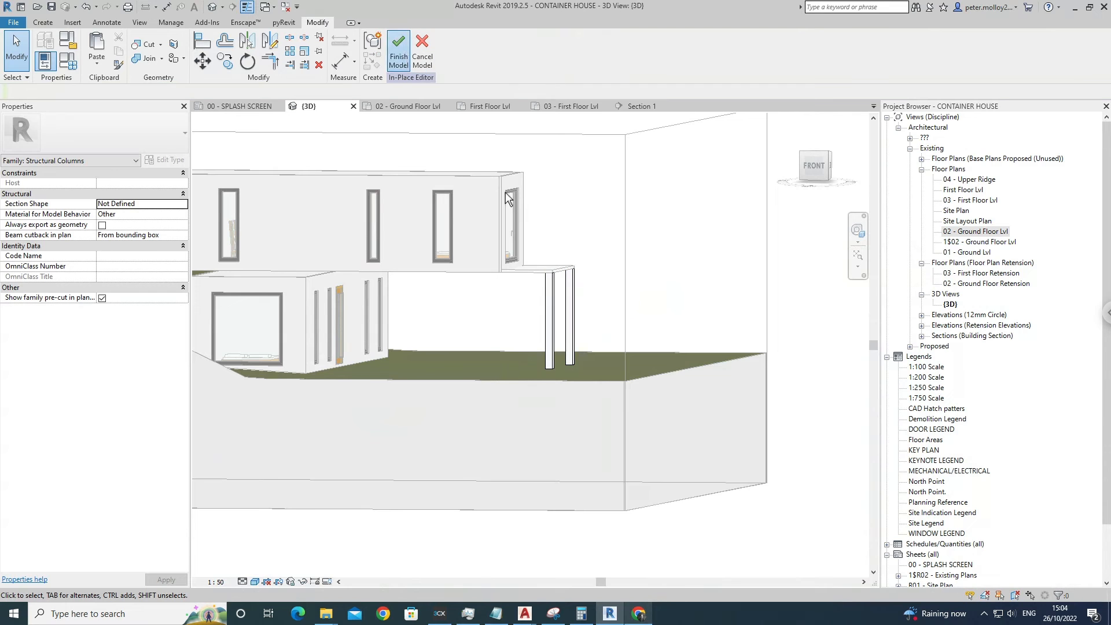
Finish the in-place model and delete the remaining outer columns beneath the floor extension.
scroll(573, 284, down, 2)
shift+middle_drag(575, 291, 617, 375)
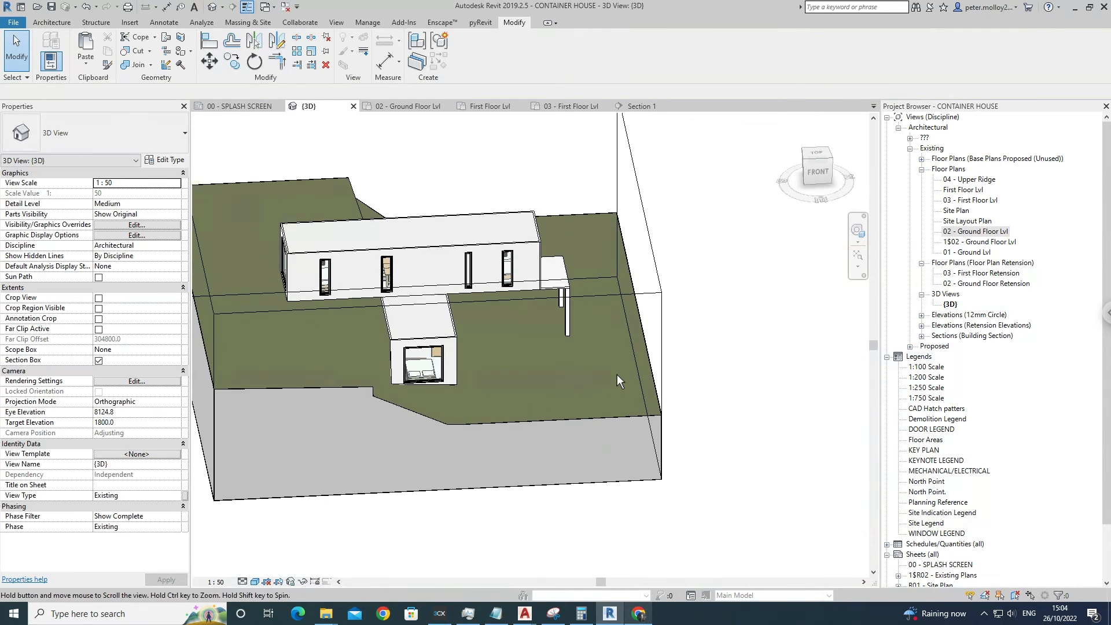
shift+middle_drag(630, 331, 574, 231)
click(564, 305)
key(Delete)
Examine the overhanging 75mm STEEL floor at the upper container's end from several angles.
click(575, 272)
shift+middle_drag(585, 293, 644, 284)
scroll(582, 294, up, 3)
click(573, 283)
scroll(420, 290, down, 4)
key(Escape)
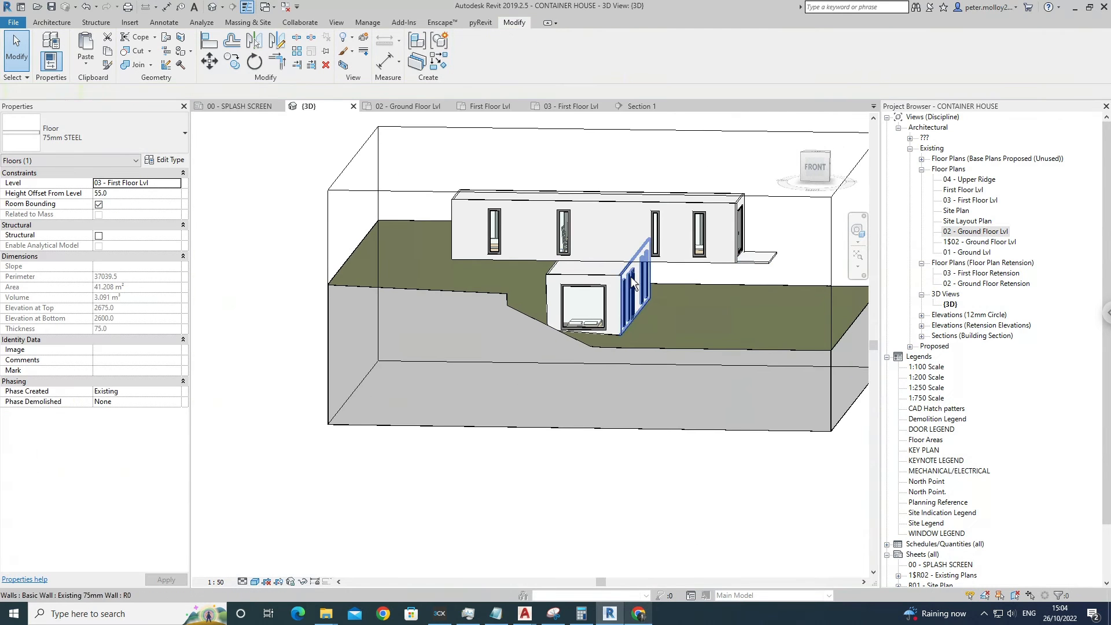
middle_drag(749, 276, 648, 287)
scroll(649, 287, up, 5)
click(686, 282)
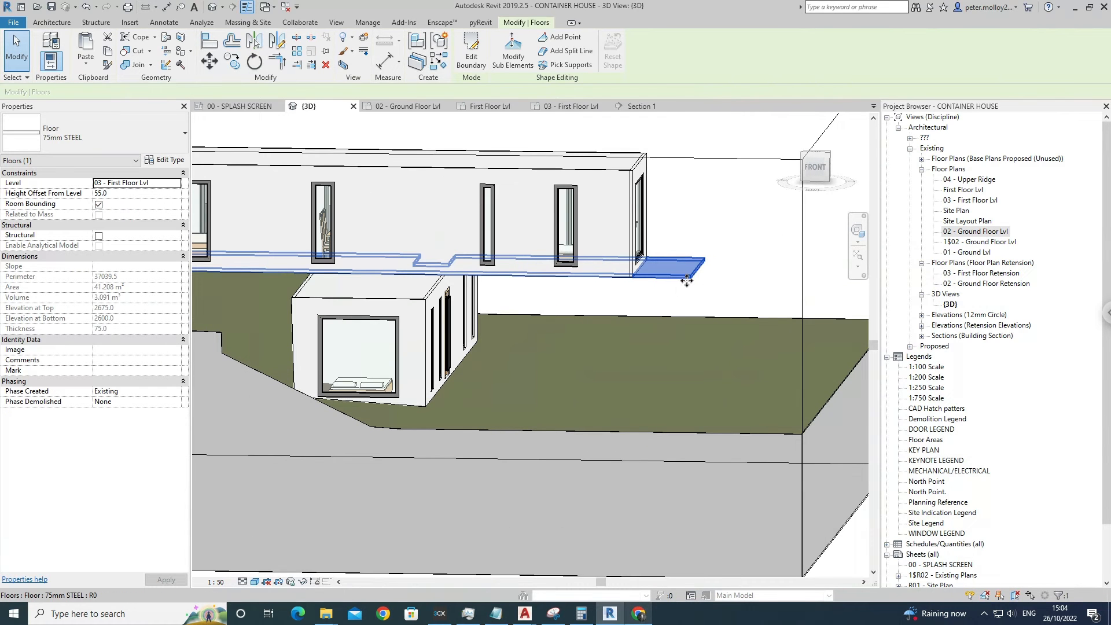
key(Escape)
scroll(692, 282, down, 3)
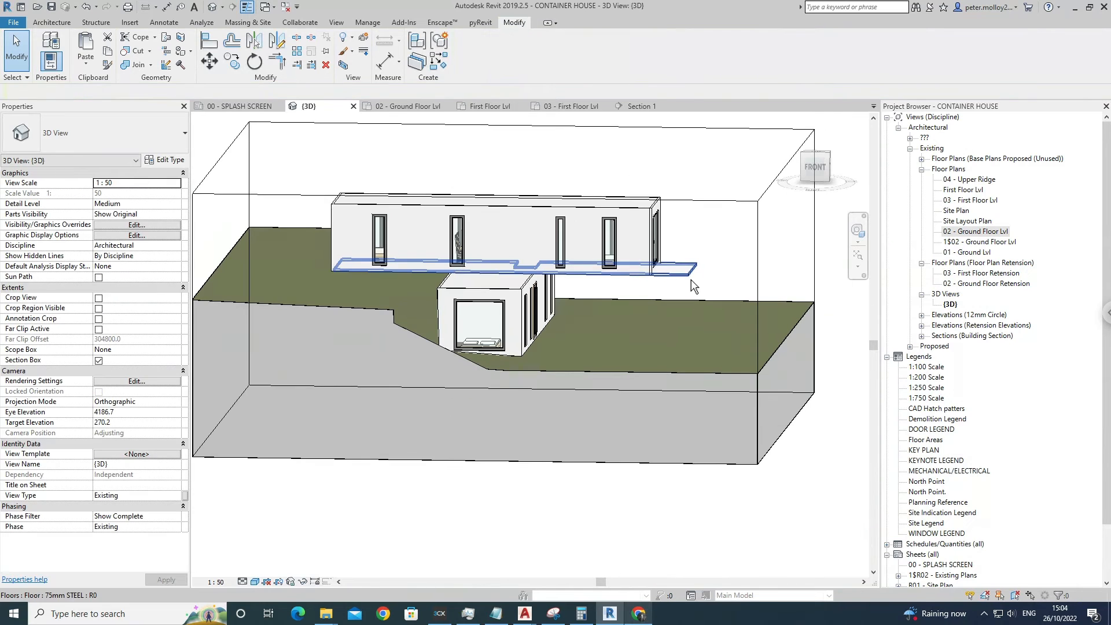
shift+middle_drag(665, 293, 556, 301)
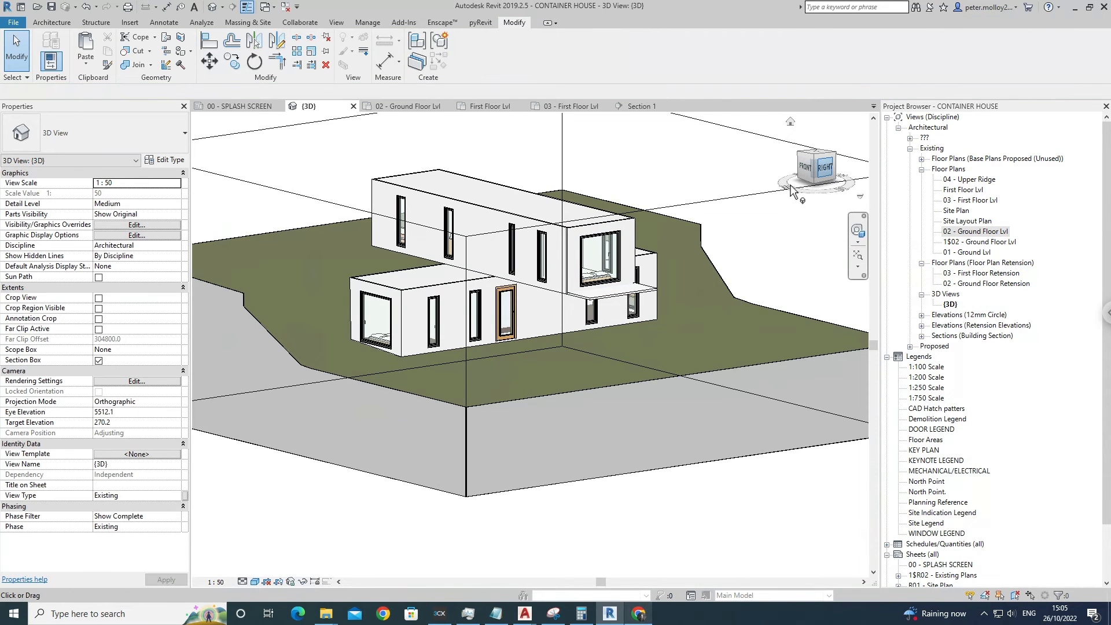
Face the house's right elevation and start a new in-place model in the Walls category named Walls 1.
click(825, 168)
scroll(499, 323, up, 5)
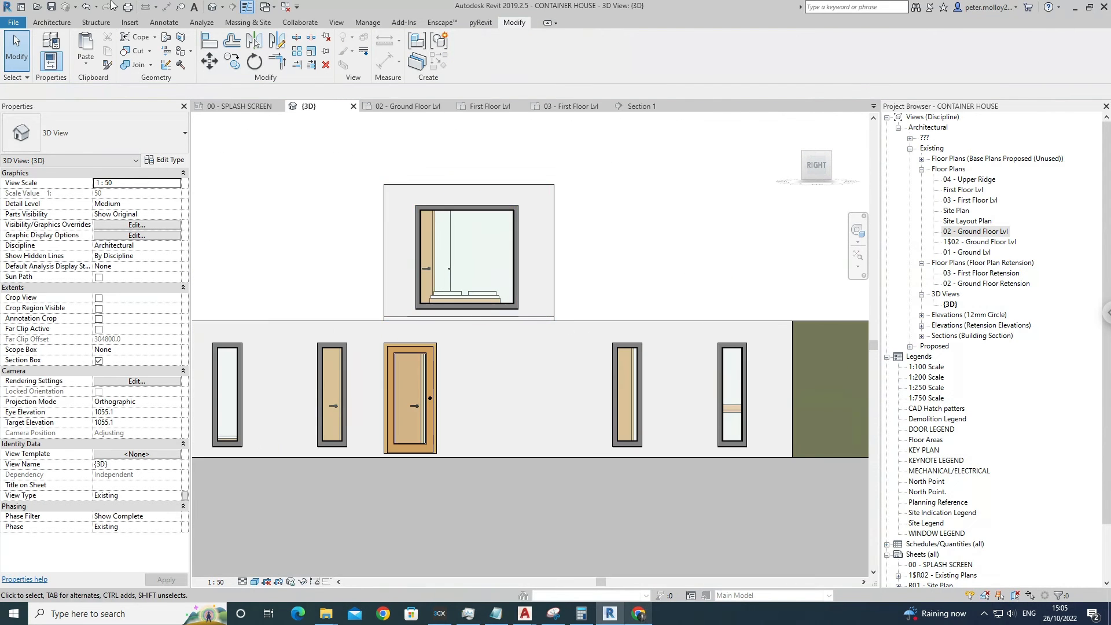
click(61, 24)
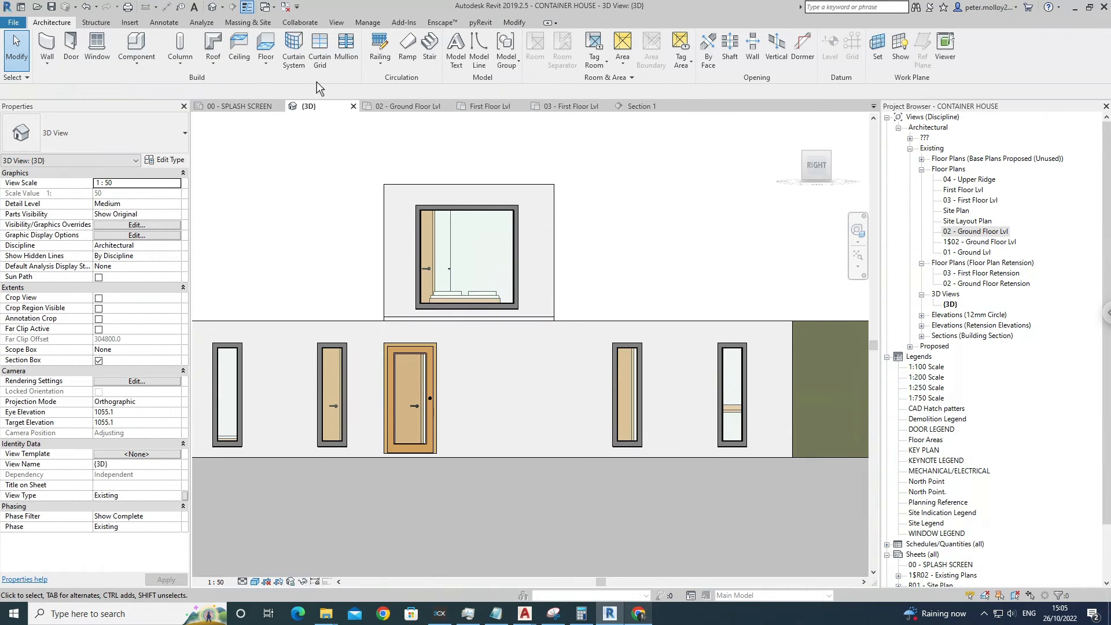
click(152, 66)
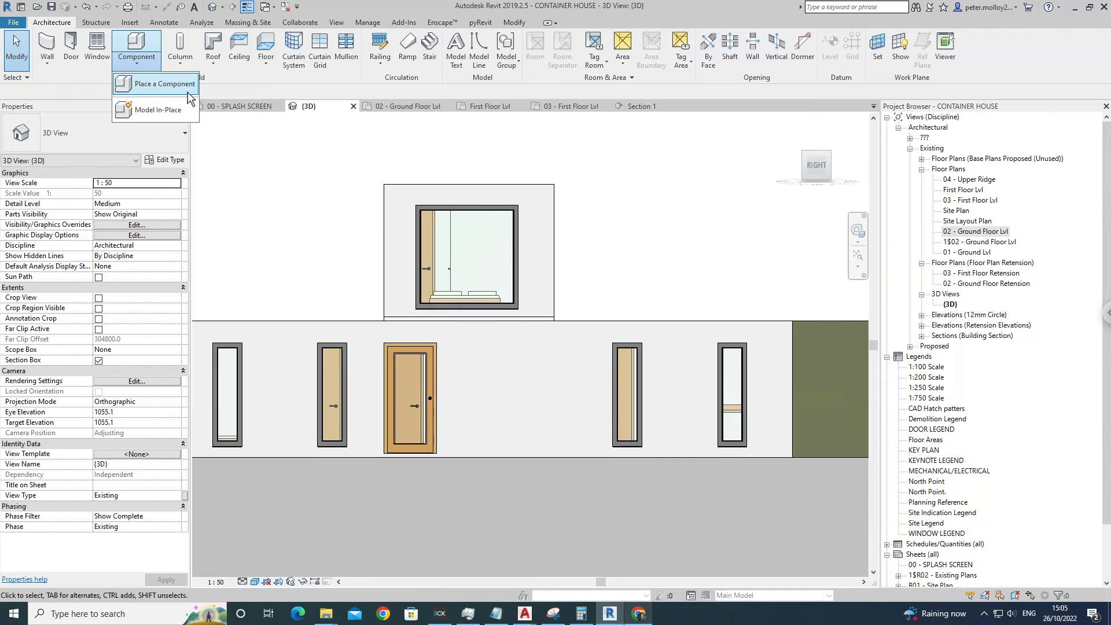
click(173, 110)
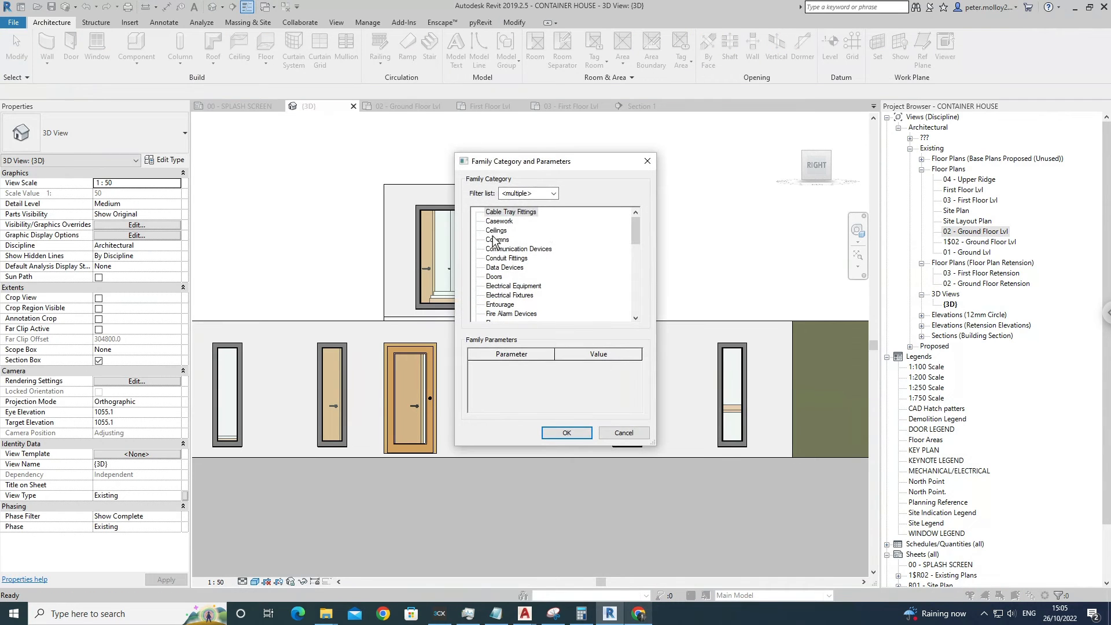
scroll(543, 272, down, 1)
drag(640, 237, 577, 329)
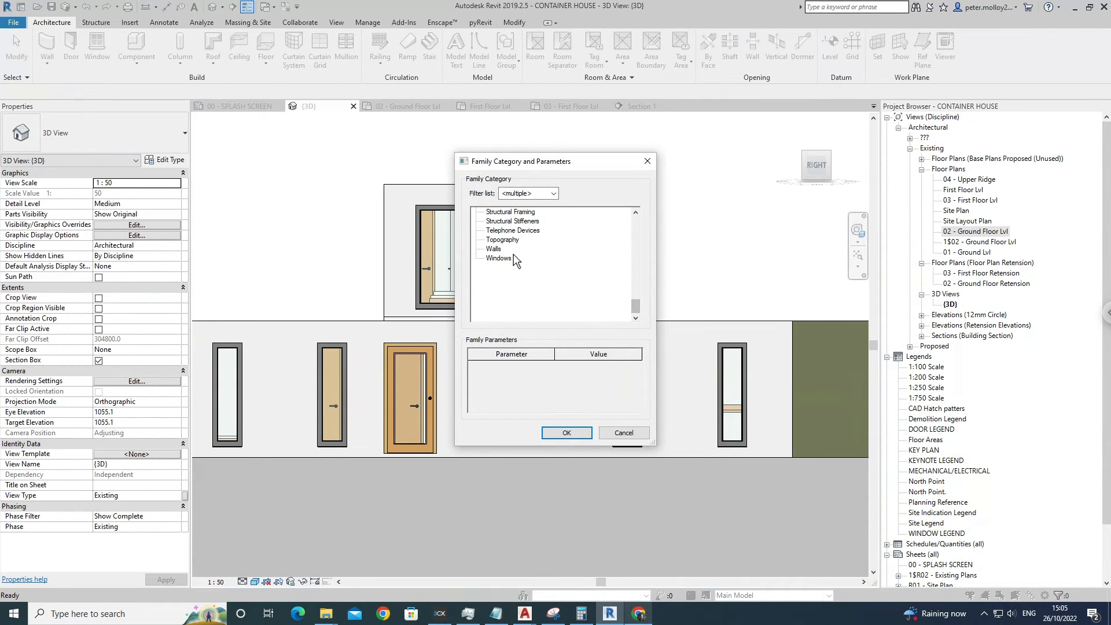
click(499, 255)
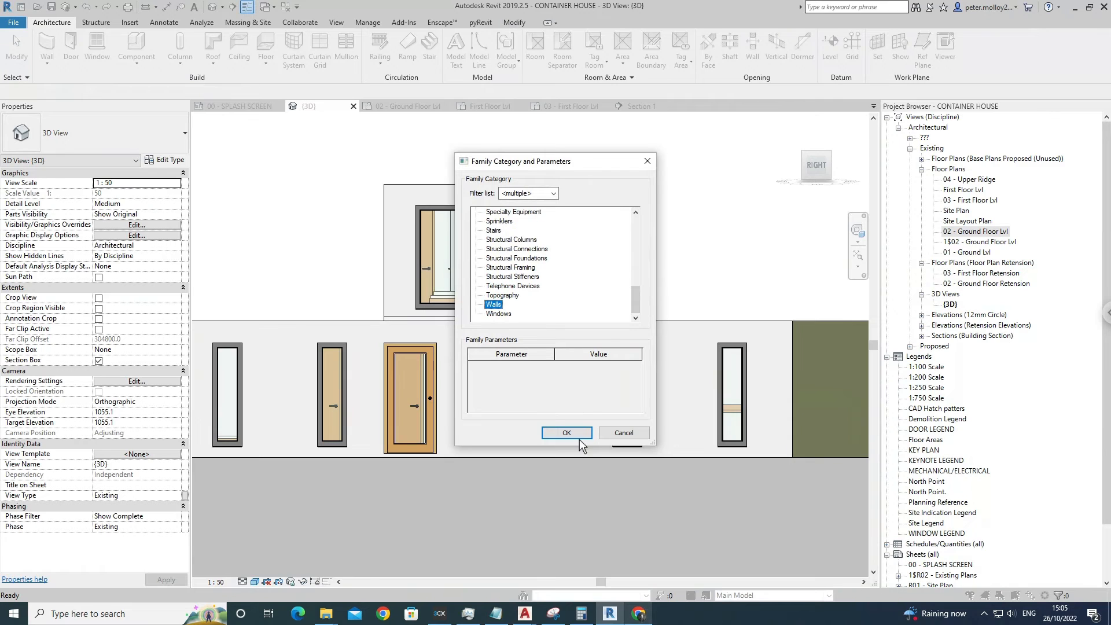
click(570, 436)
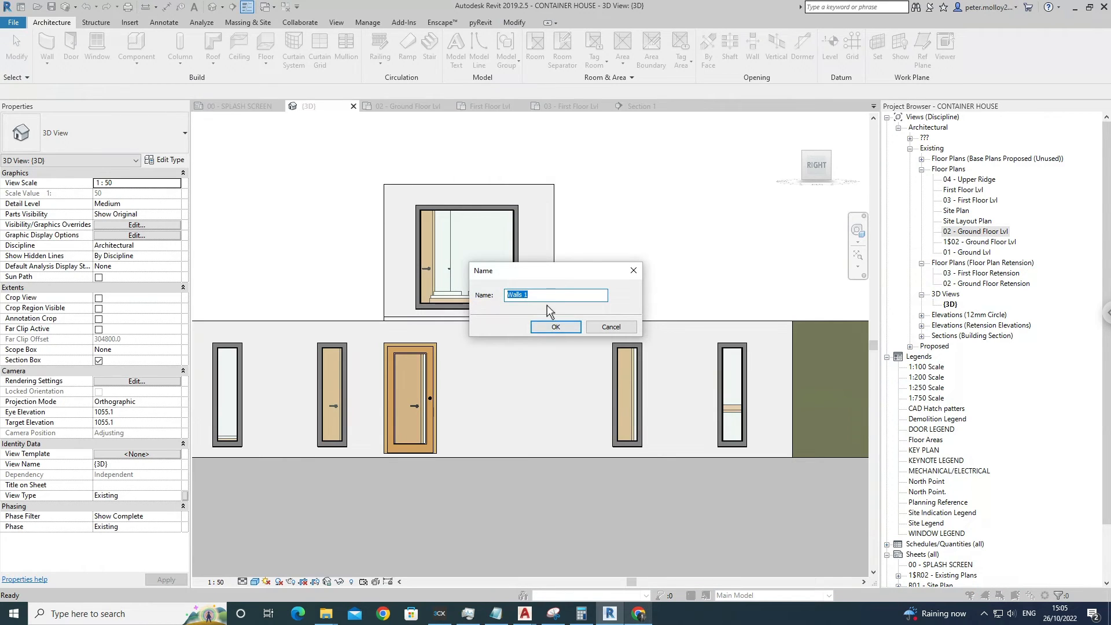
click(556, 327)
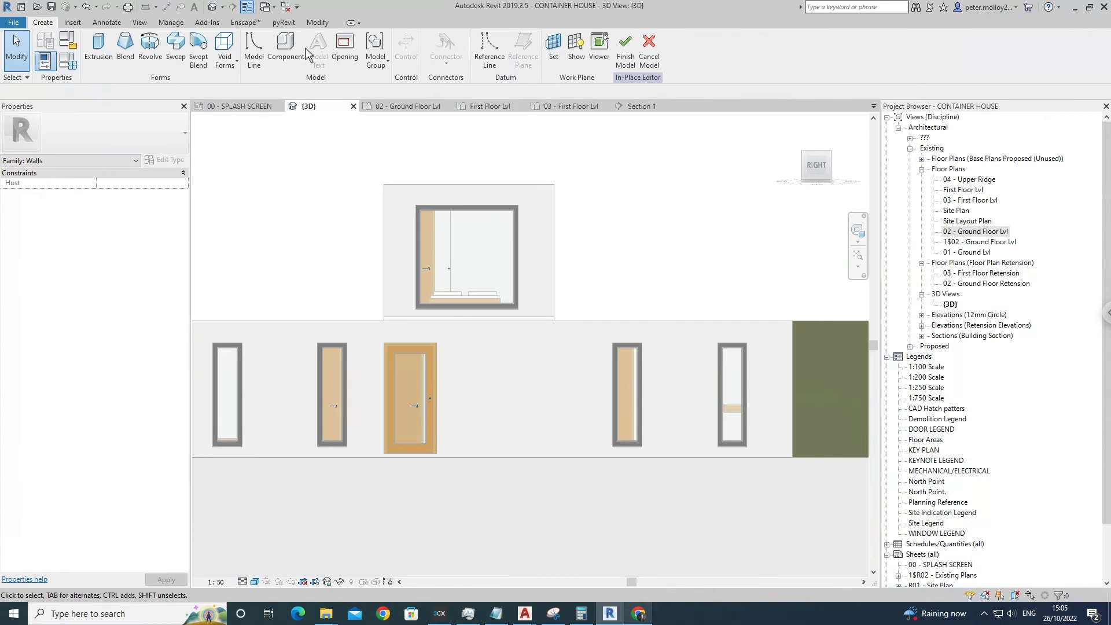
Set the work plane to the outer face of the upper container's end wall.
click(554, 52)
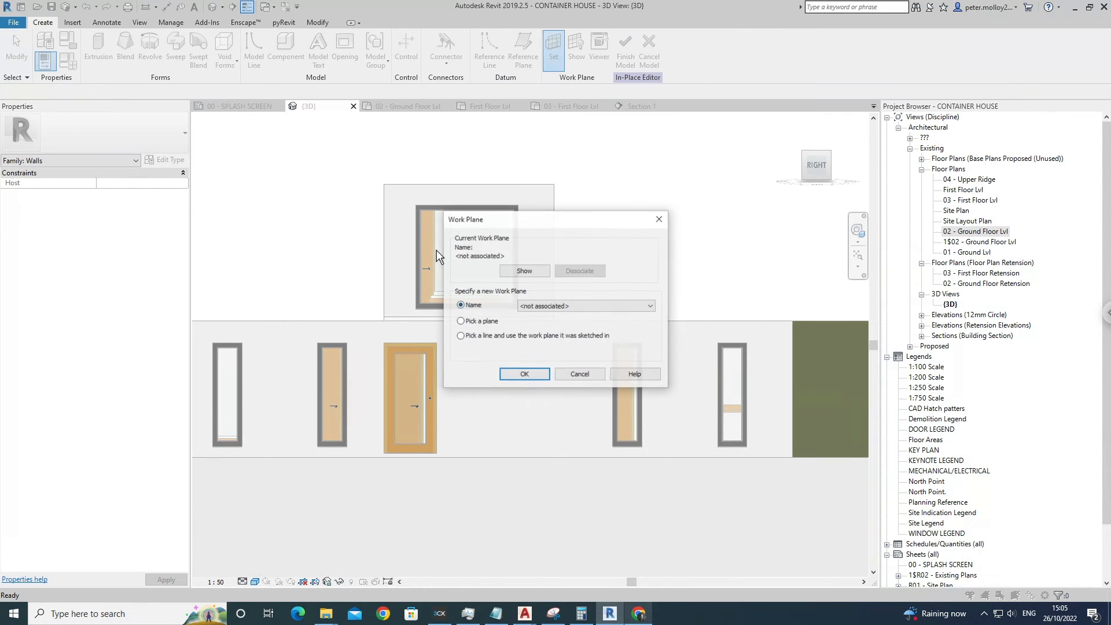
click(525, 377)
shift+middle_drag(467, 326, 490, 378)
click(501, 252)
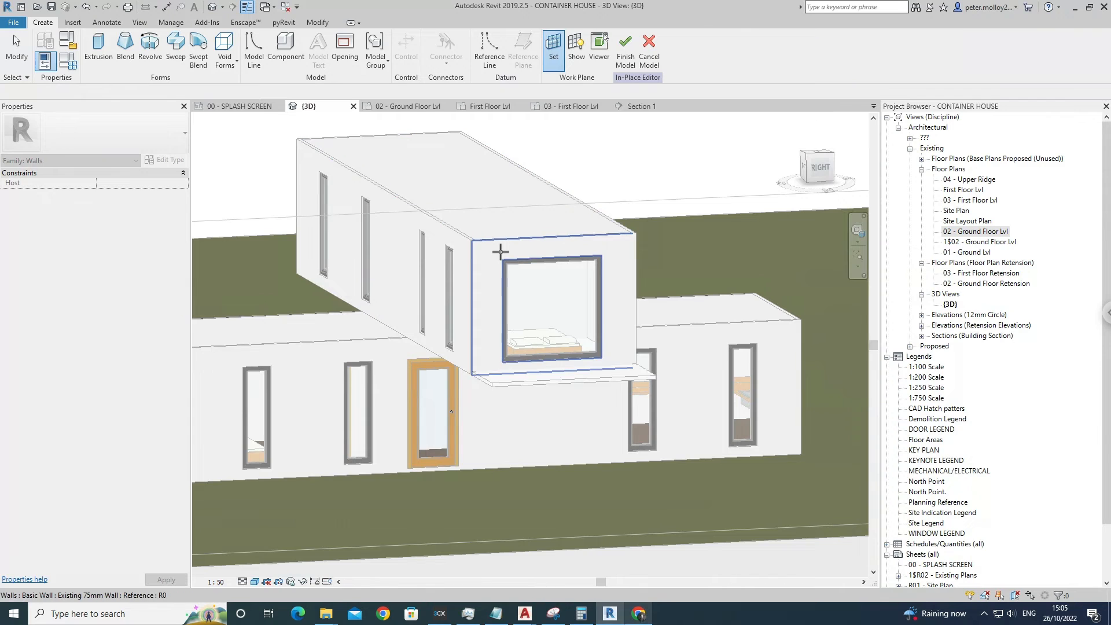
Extrude a 3250 by 2600 mm rectangle covering the upper container's end face, down to the floor's underside, to a depth of 400 mm.
click(819, 169)
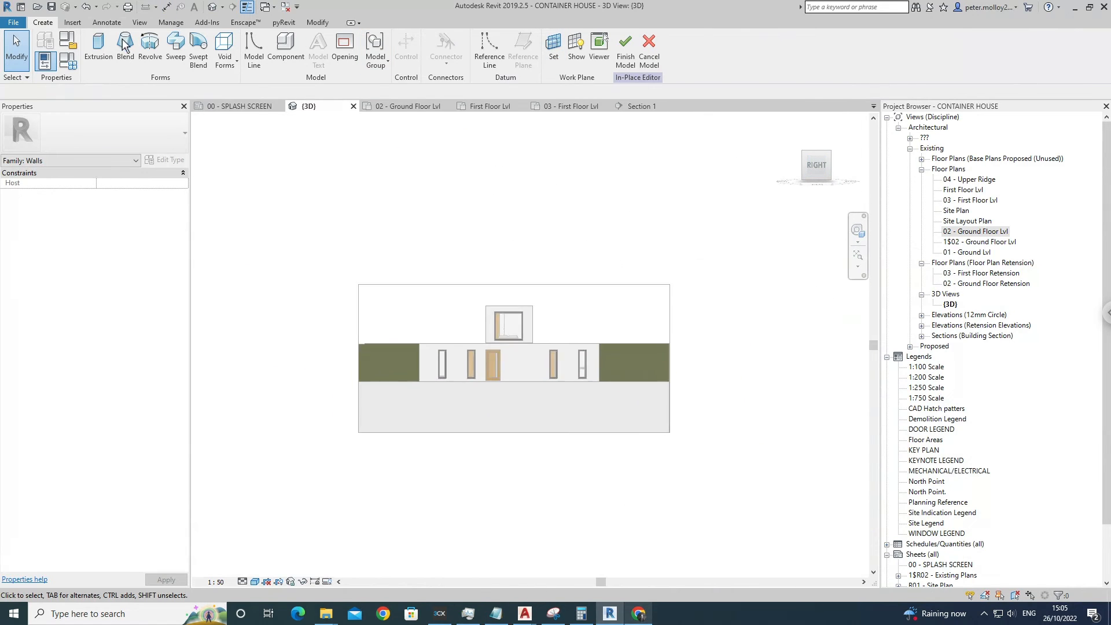
click(101, 51)
scroll(547, 272, up, 5)
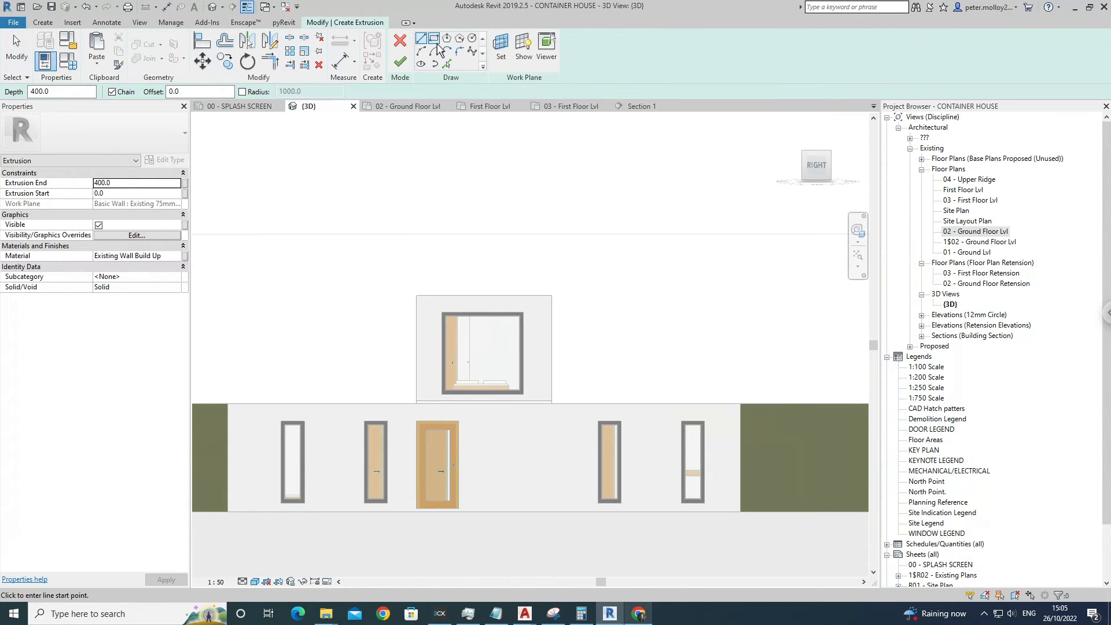
click(435, 39)
scroll(418, 296, up, 2)
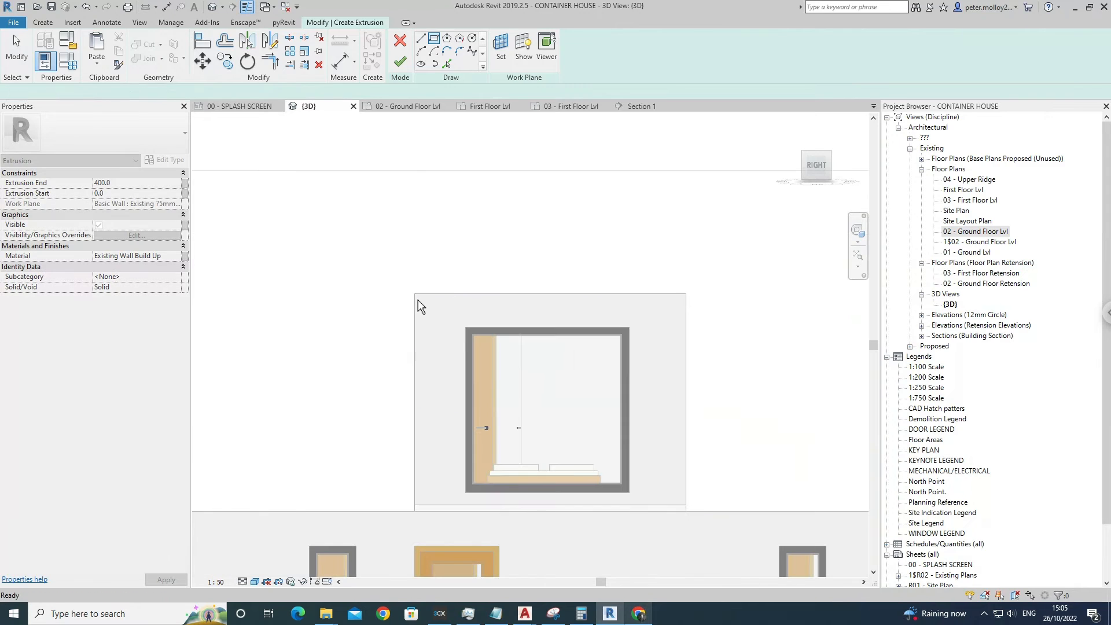
click(415, 295)
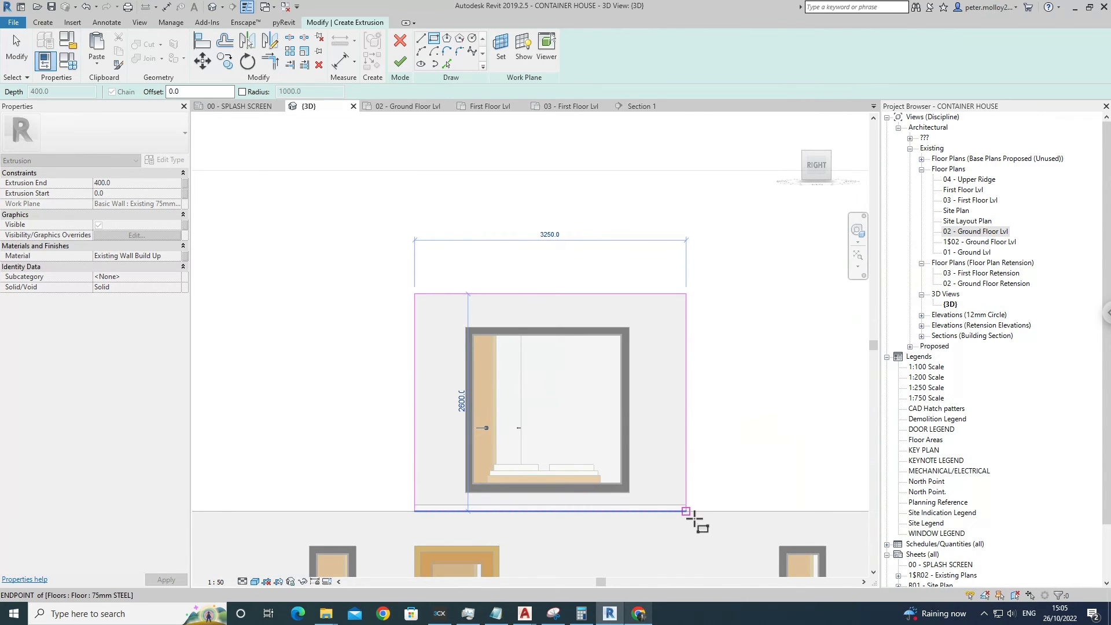
click(694, 517)
key(Escape)
key(Escape)
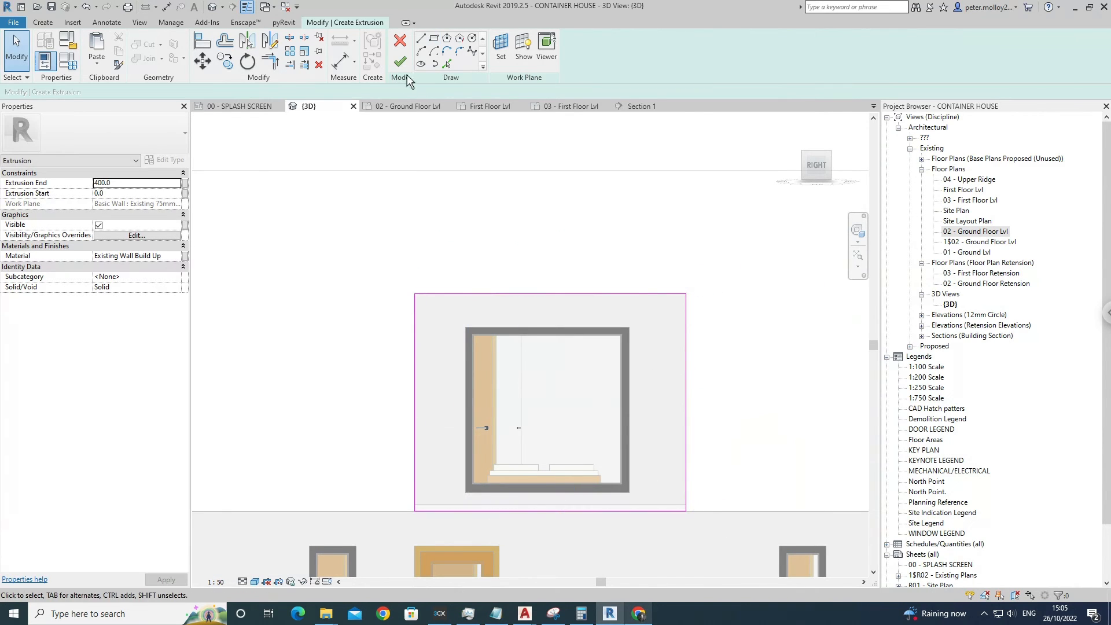
scroll(454, 215, down, 2)
shift+middle_drag(441, 333, 658, 368)
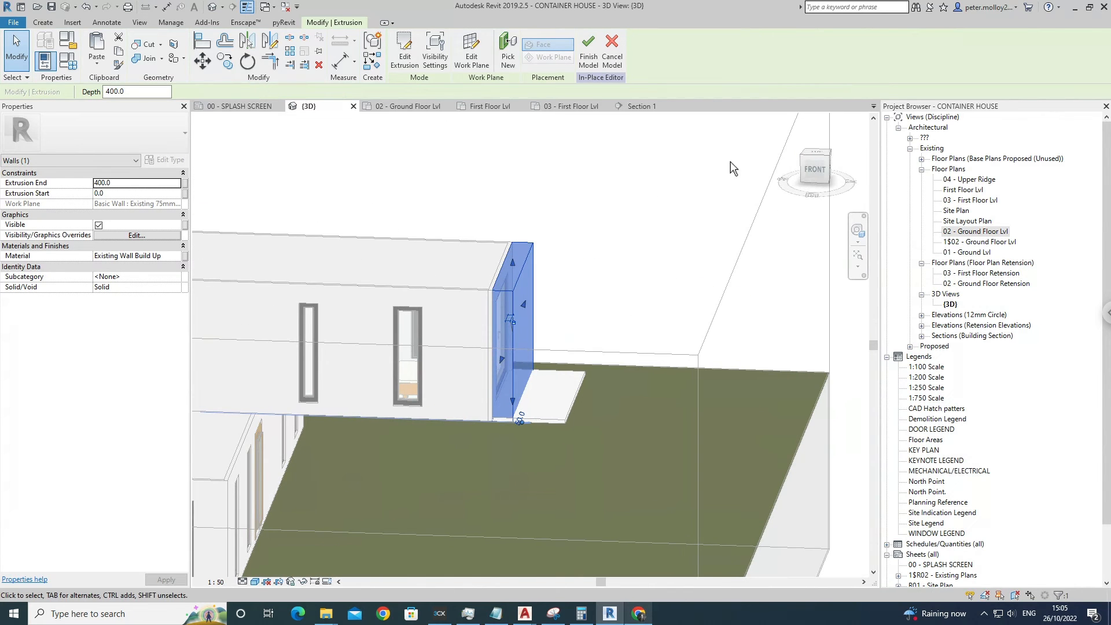
Stretch the wall extrusion outward over the balcony floor to a depth of 1400 mm.
click(826, 173)
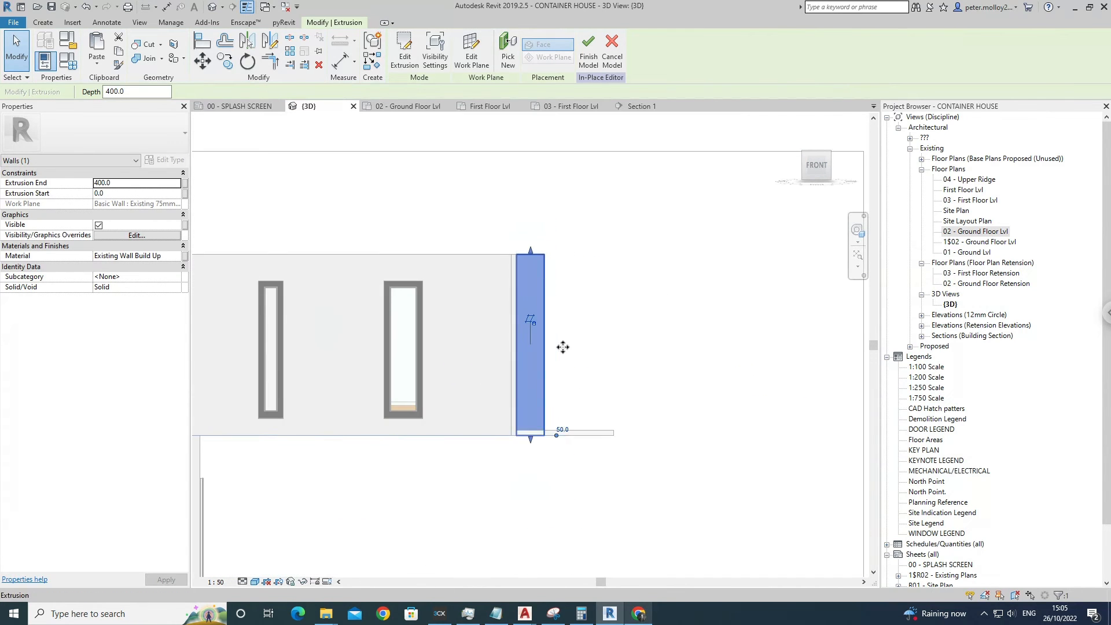
click(554, 350)
scroll(554, 349, up, 1)
click(556, 350)
drag(553, 342, 636, 422)
click(551, 383)
drag(550, 347, 635, 441)
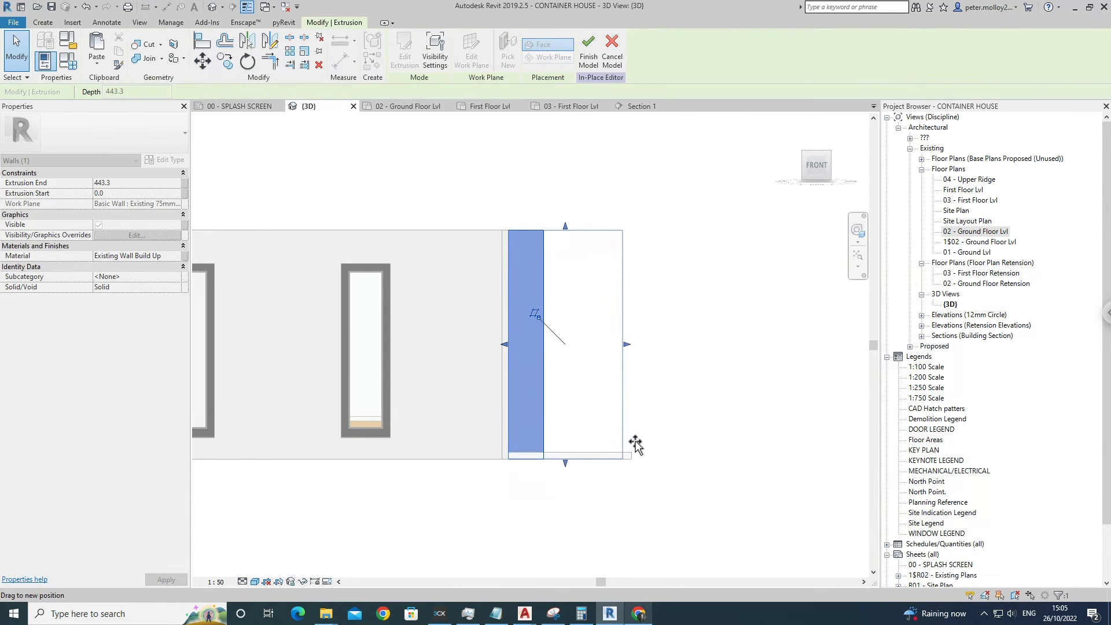
click(678, 363)
scroll(678, 356, down, 2)
shift+middle_drag(647, 200, 586, 224)
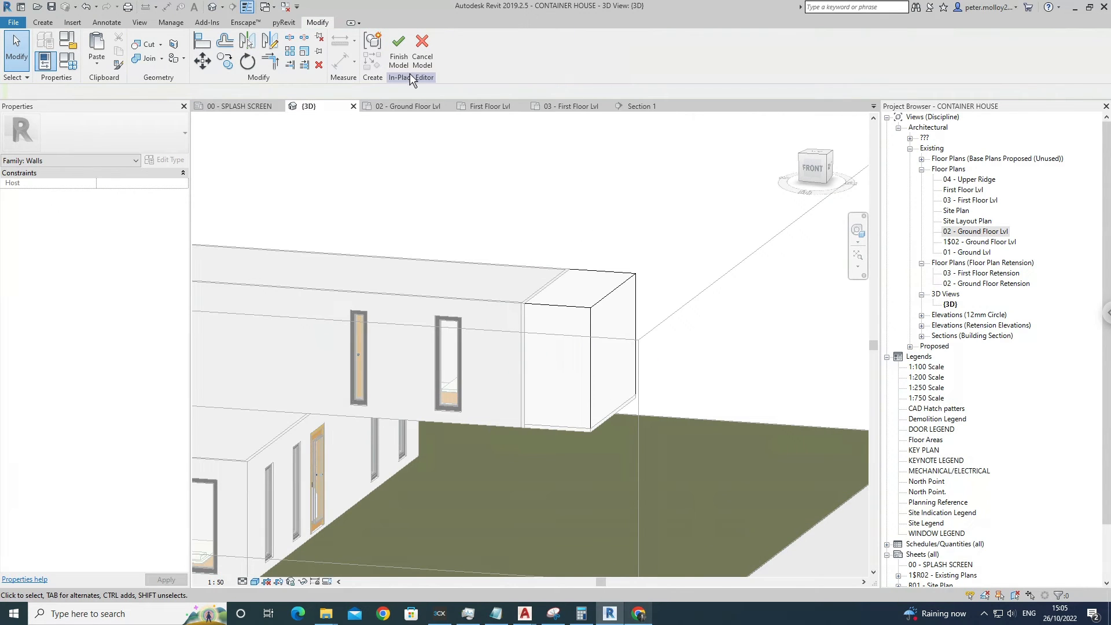
click(398, 56)
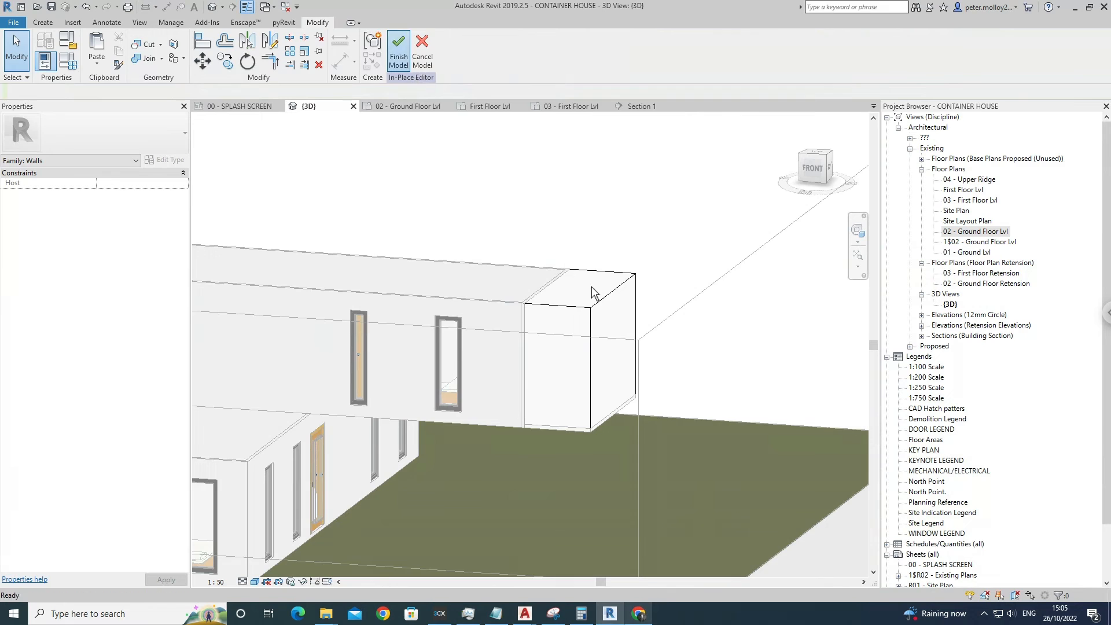
double_click(560, 323)
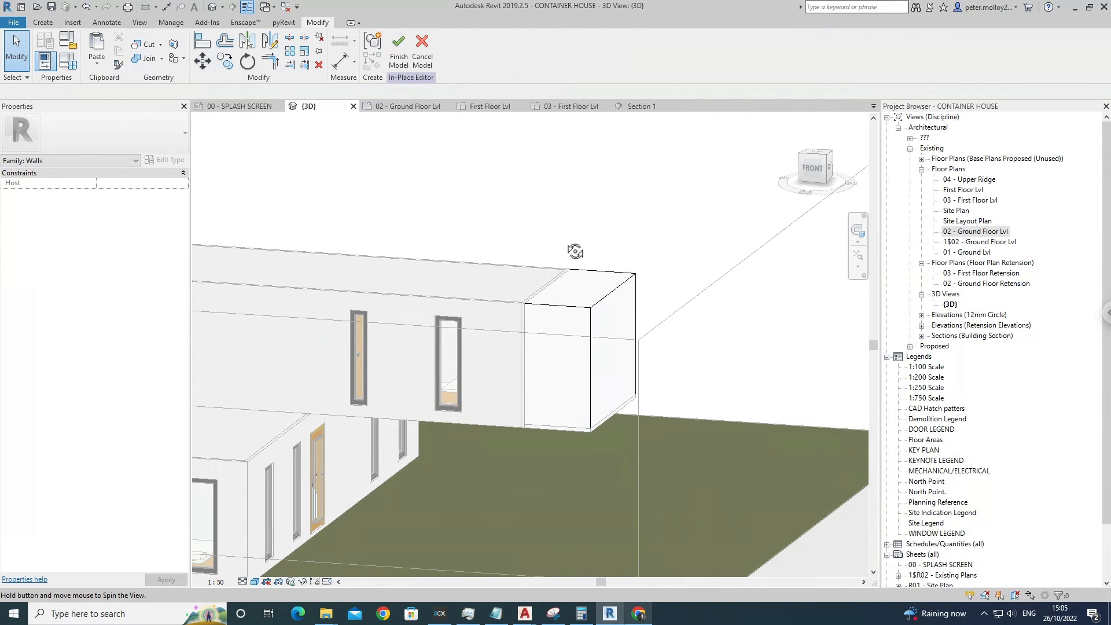
shift+middle_drag(575, 251, 584, 255)
click(43, 22)
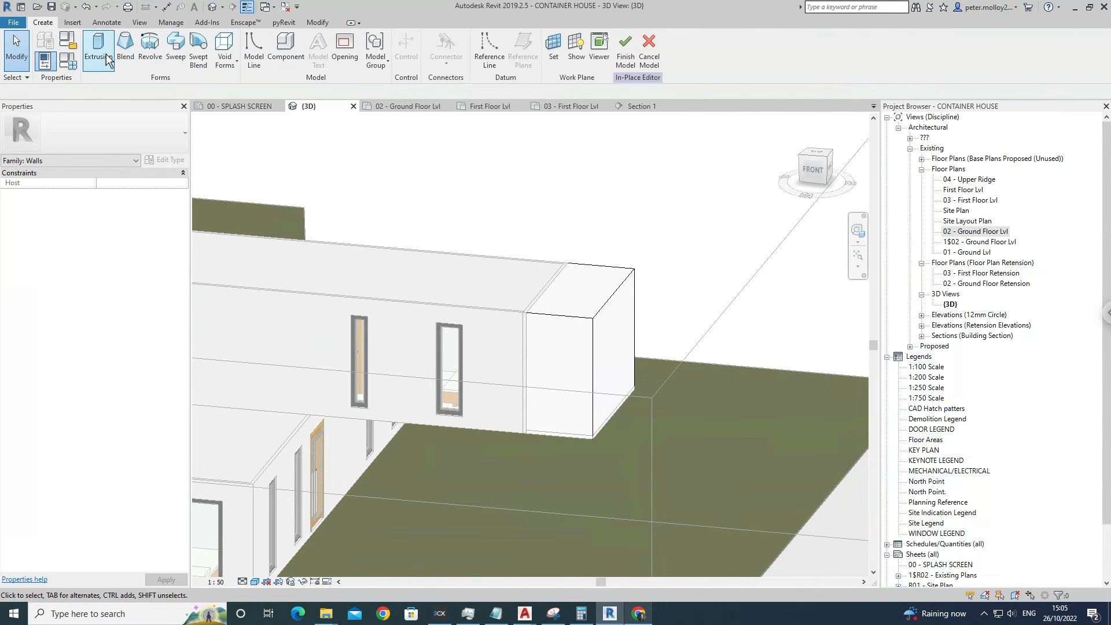
click(98, 49)
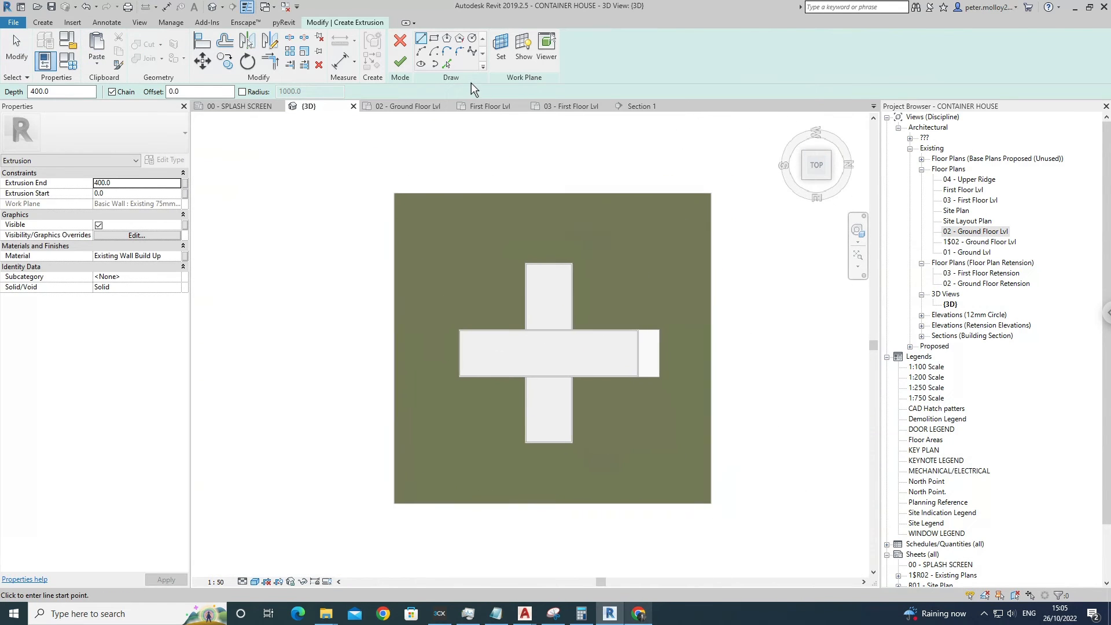
key(Escape)
scroll(637, 339, up, 2)
shift+middle_drag(630, 349, 579, 273)
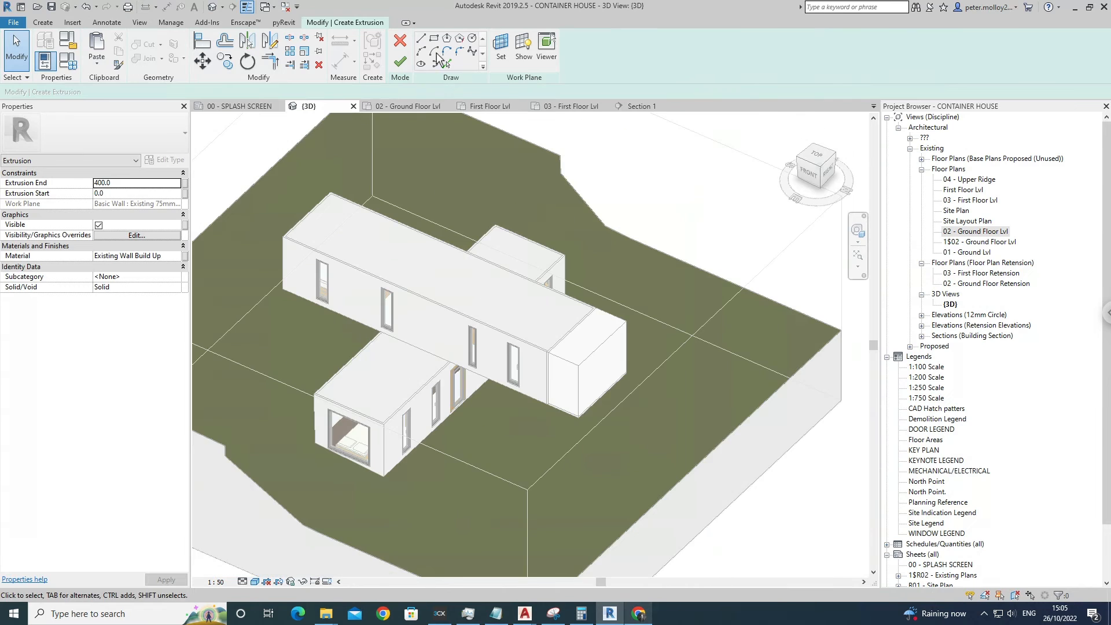
click(403, 45)
Copy the extrusion in top view, with Constrain off, to the open space just beyond the balcony's outer end.
scroll(626, 328, up, 3)
shift+middle_drag(627, 328, 626, 364)
shift+middle_drag(523, 311, 567, 282)
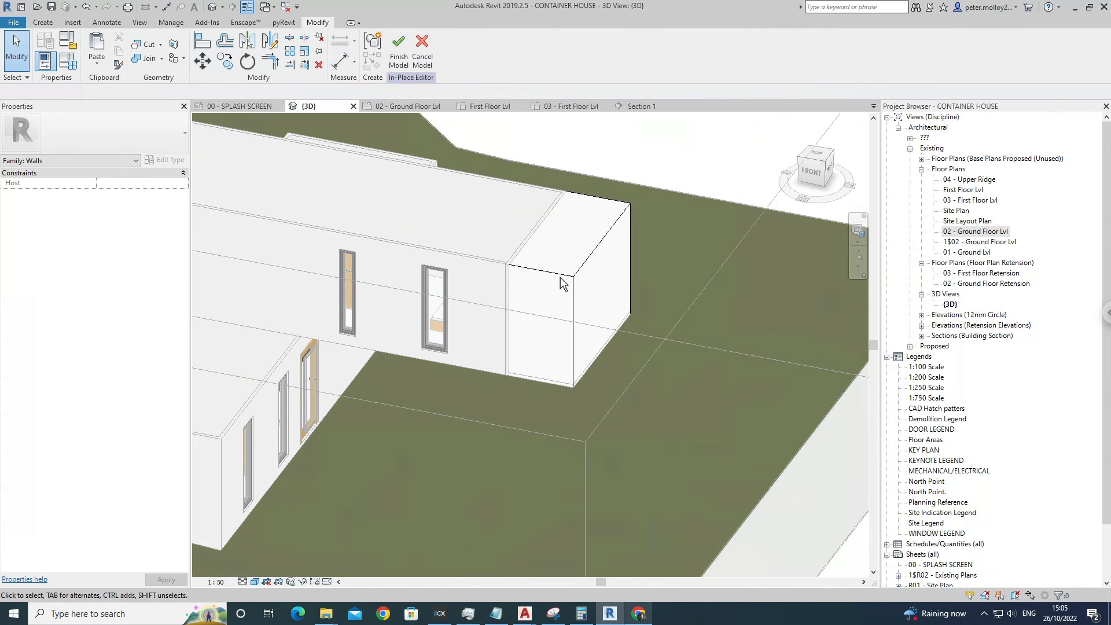
click(566, 282)
click(815, 155)
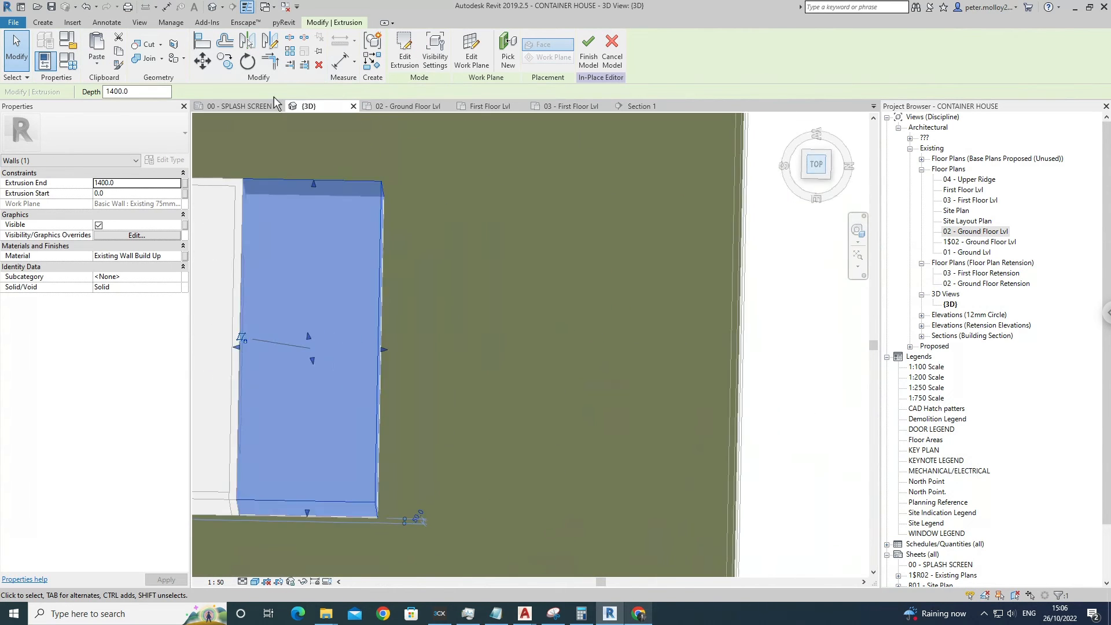
click(225, 61)
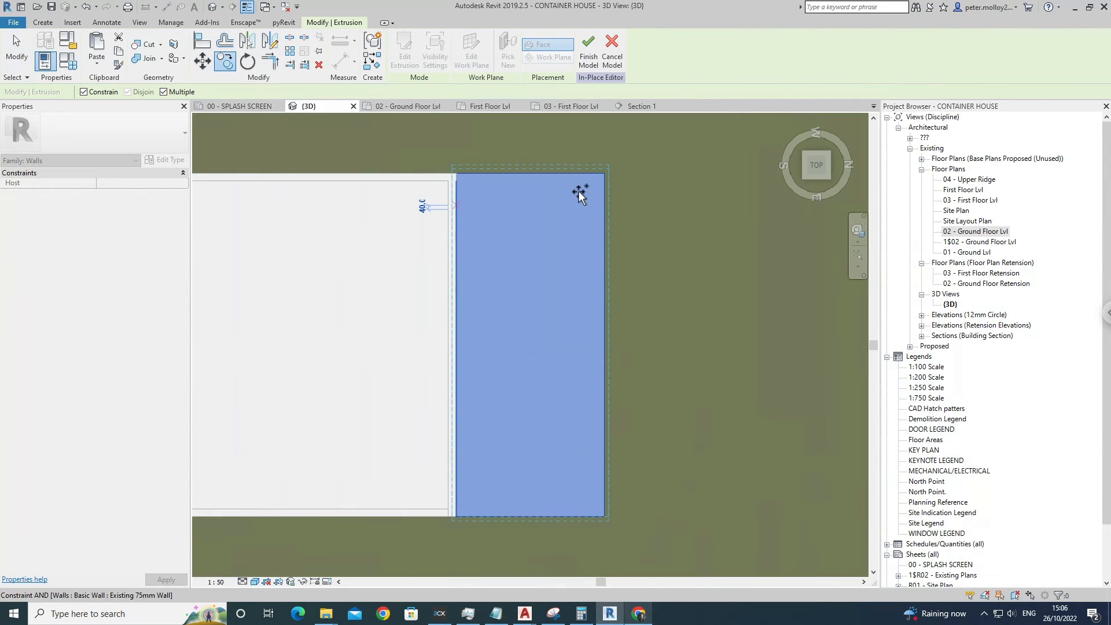
click(99, 92)
middle_drag(623, 256, 487, 250)
click(530, 207)
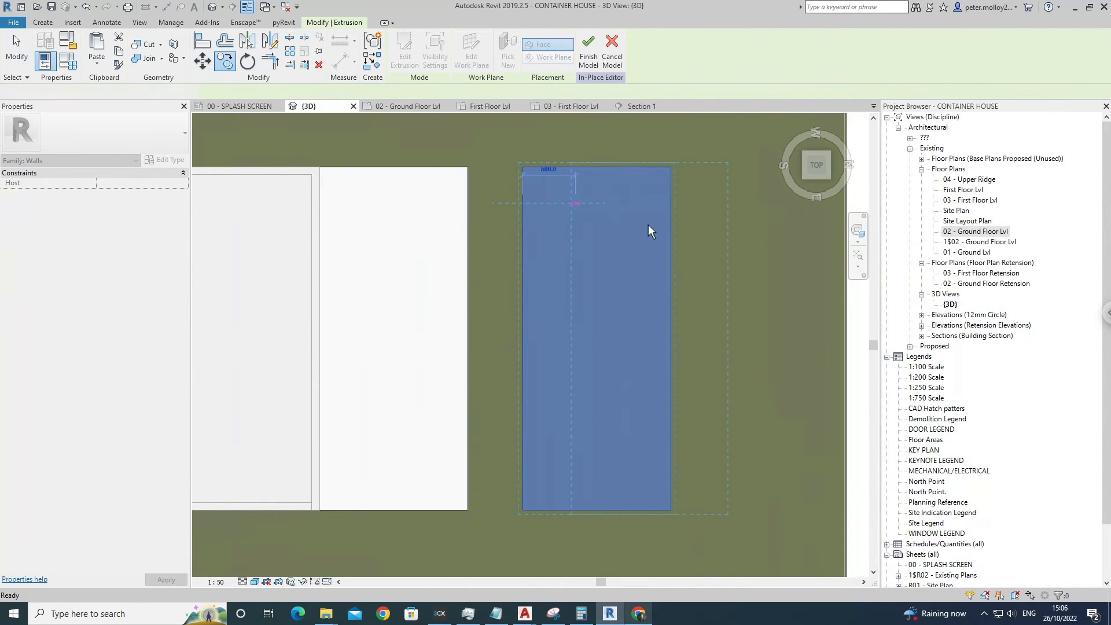
key(Escape)
Shrink the copied extrusion from its outer face to a thin strip 125 mm deep.
click(675, 319)
drag(683, 349, 543, 221)
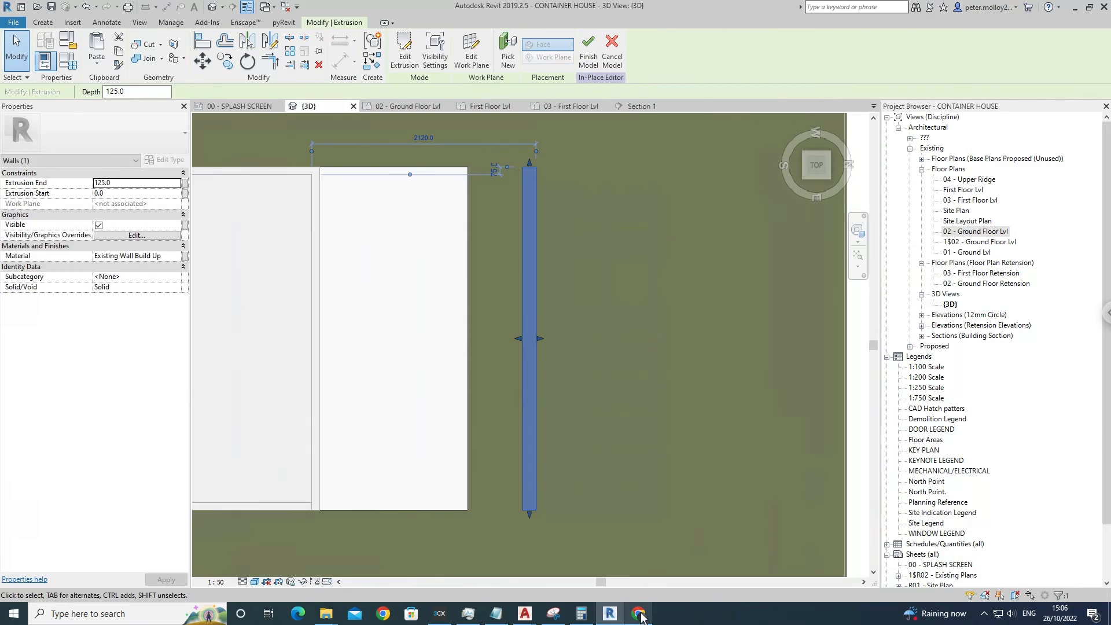
click(639, 615)
click(638, 614)
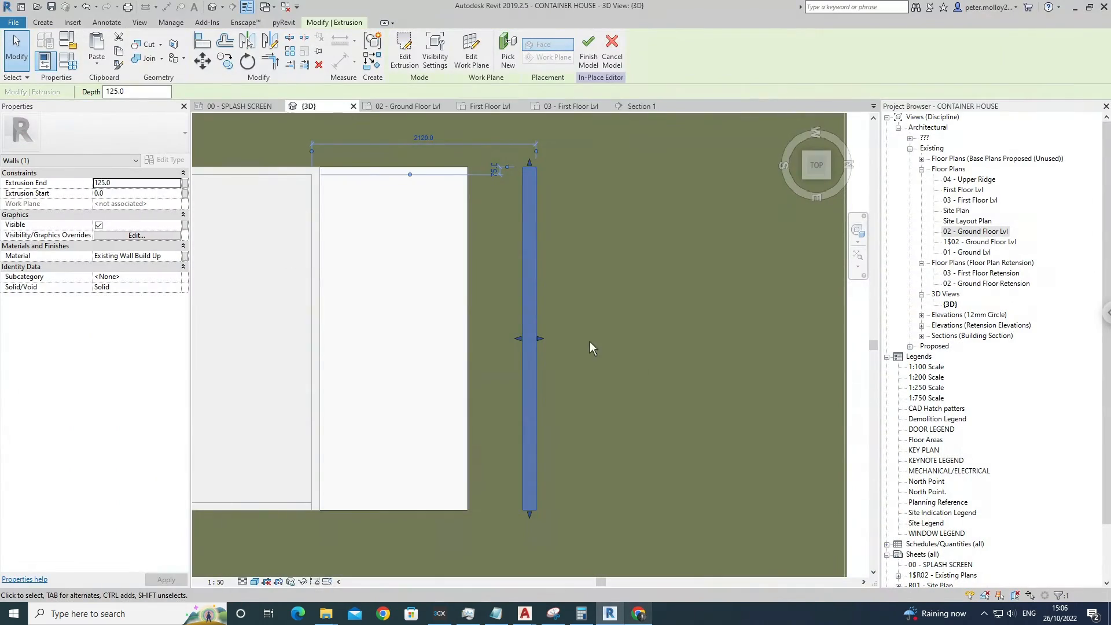
Change the thin copied extrusion from solid to void.
middle_drag(527, 335, 514, 358)
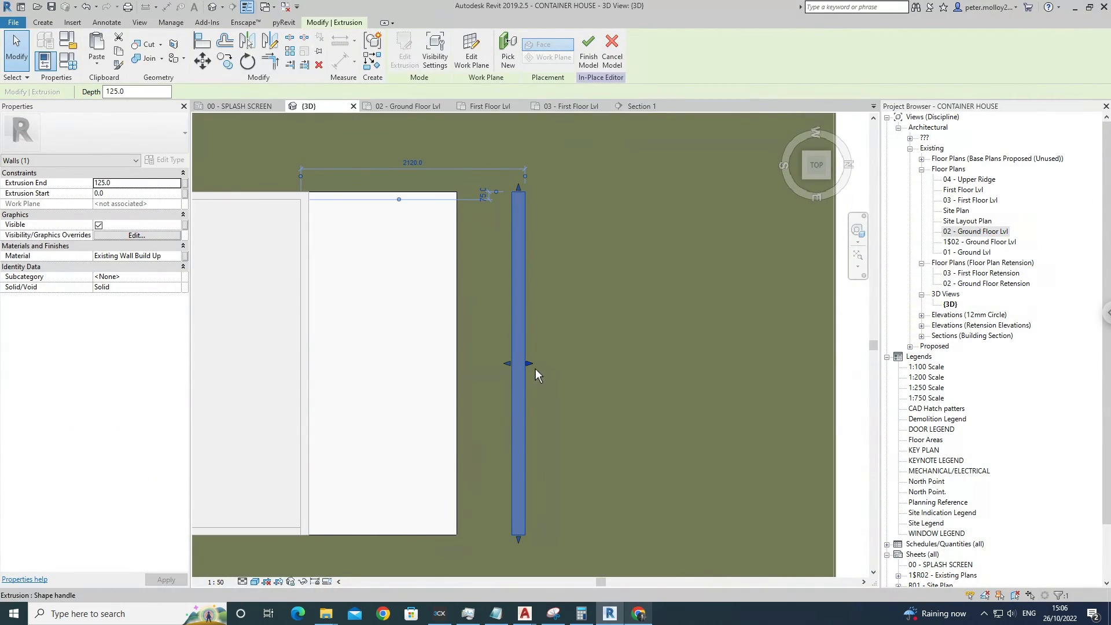
click(527, 279)
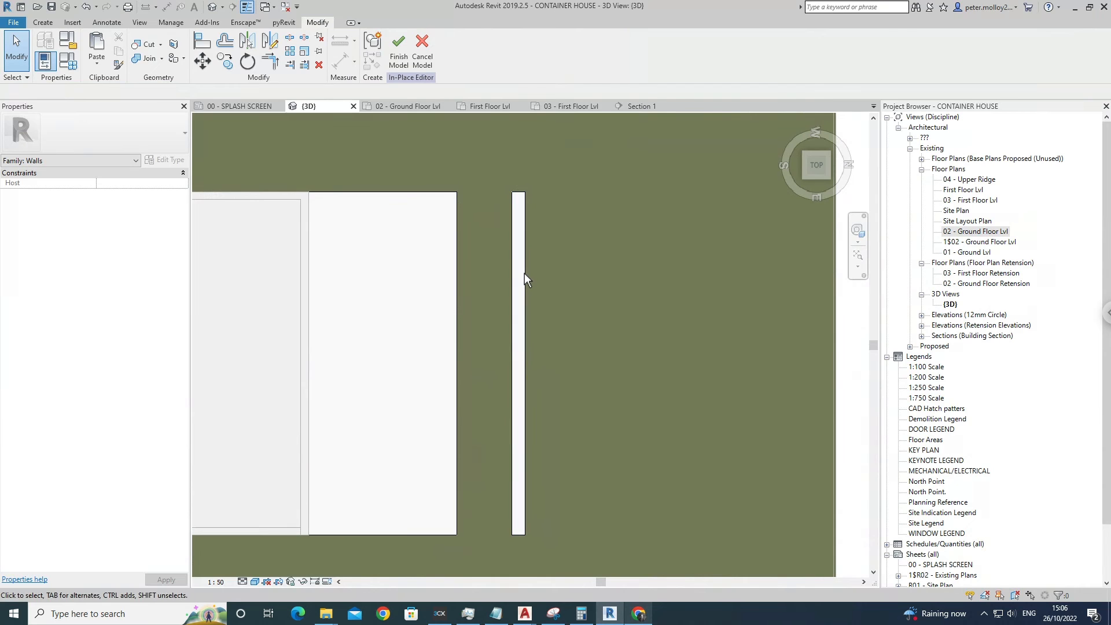
click(518, 270)
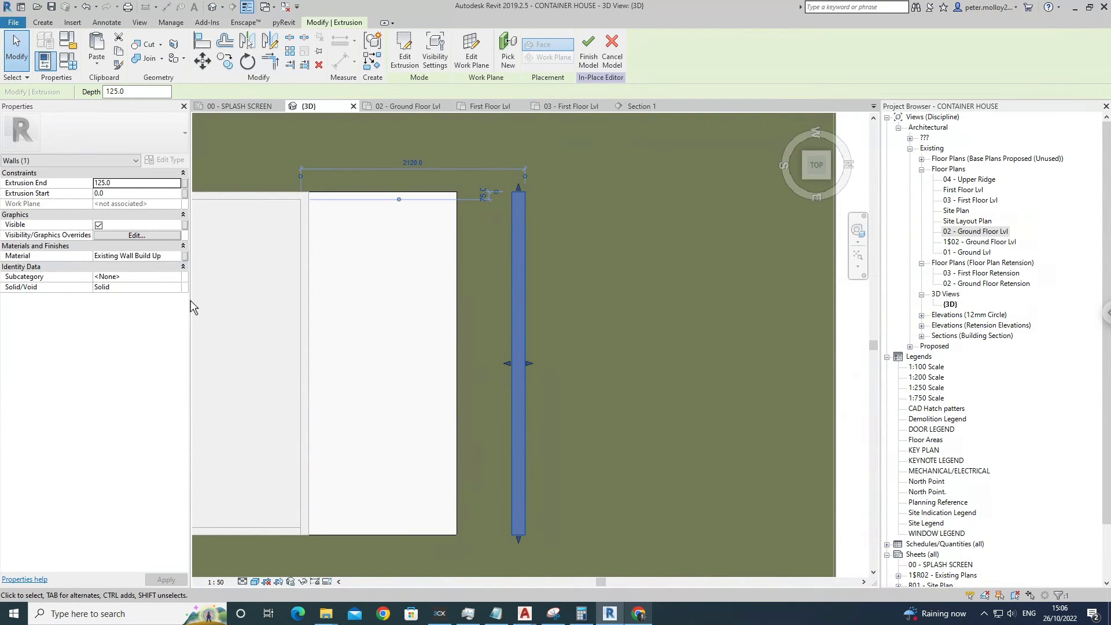
click(167, 287)
click(111, 306)
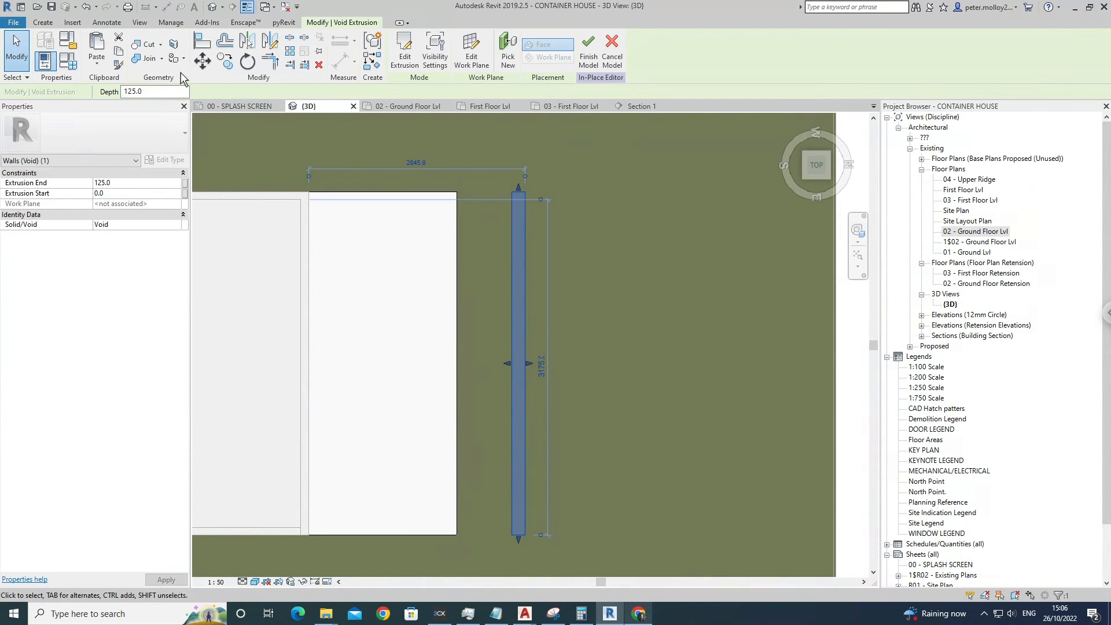
Move the void by its inner corner to the container's end wall, flush with the start of the solid extrusion.
key(m)
key(v)
click(512, 192)
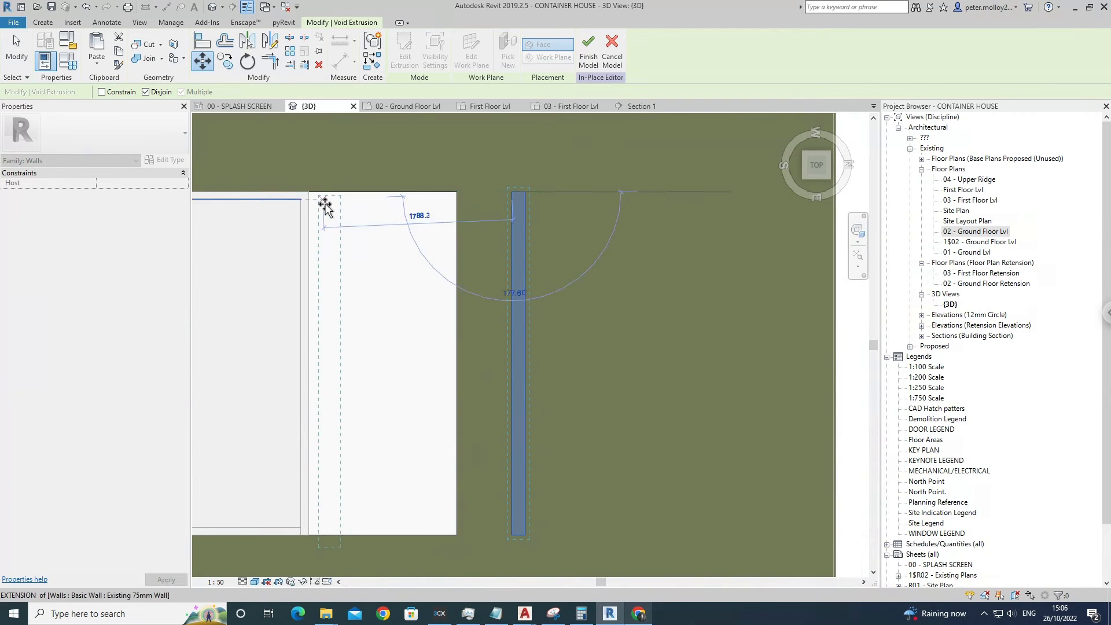
click(319, 205)
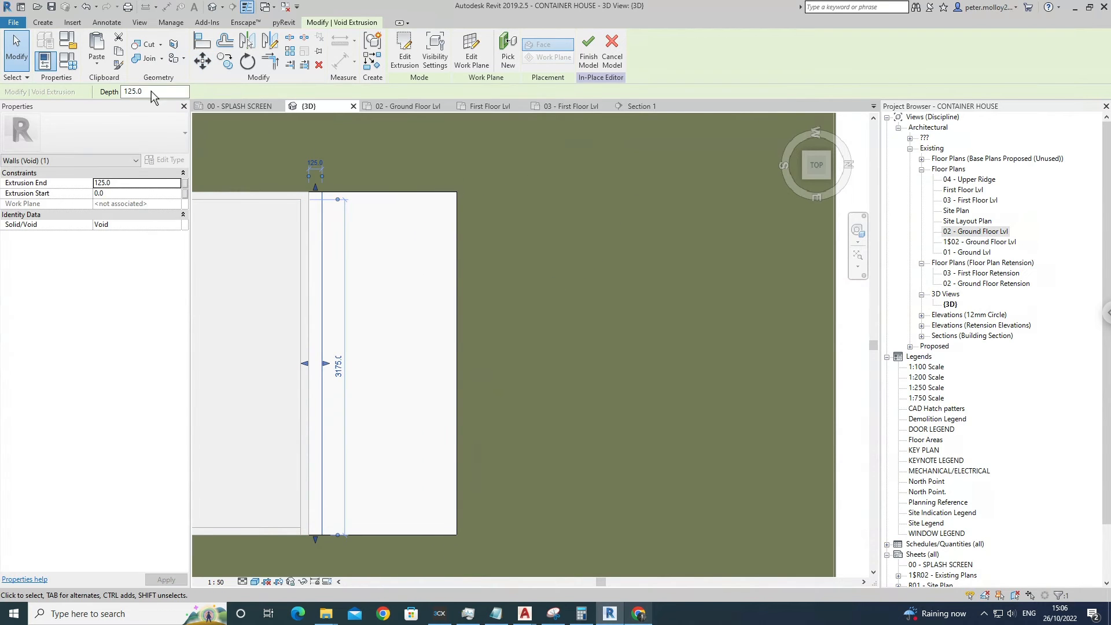
Cut the solid wall extrusion with the void next to the container's end wall.
click(149, 45)
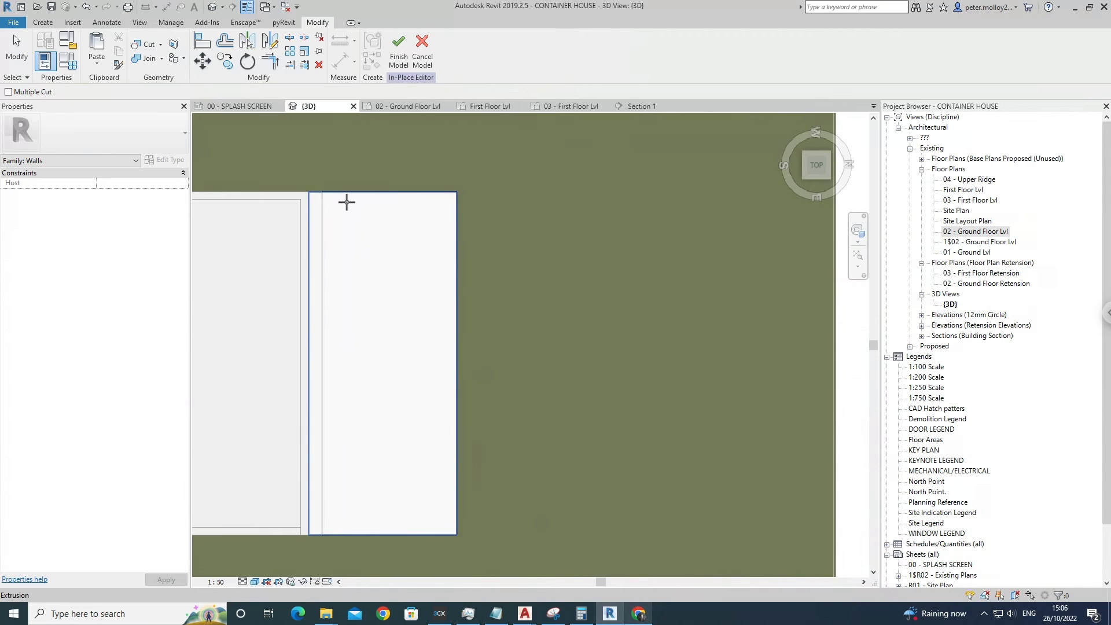
click(333, 213)
scroll(352, 217, down, 2)
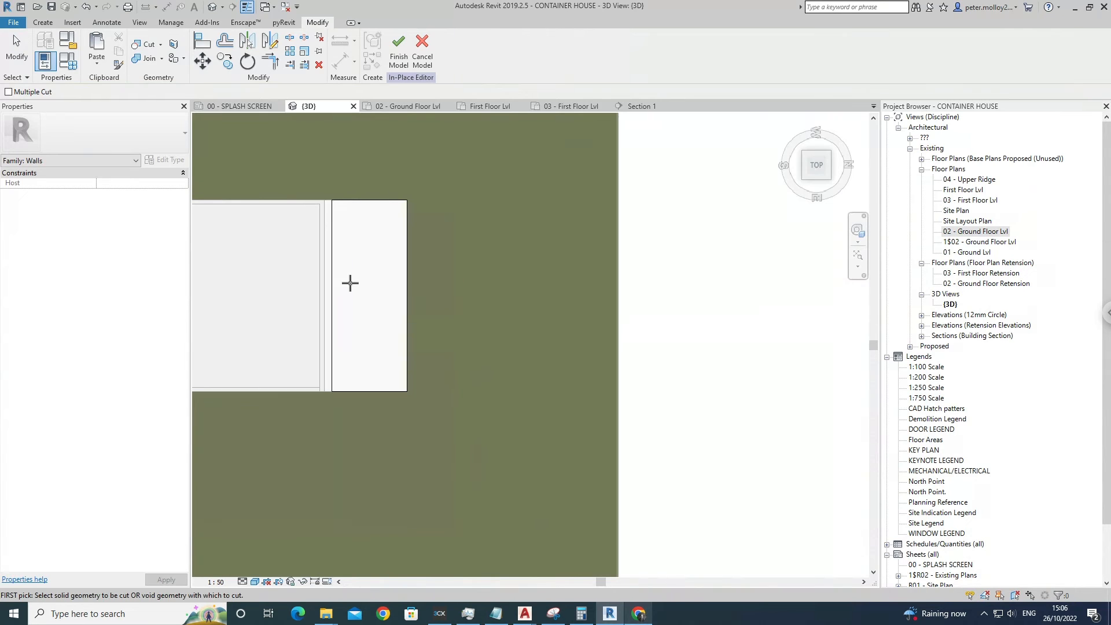
shift+middle_drag(349, 283, 357, 226)
key(Escape)
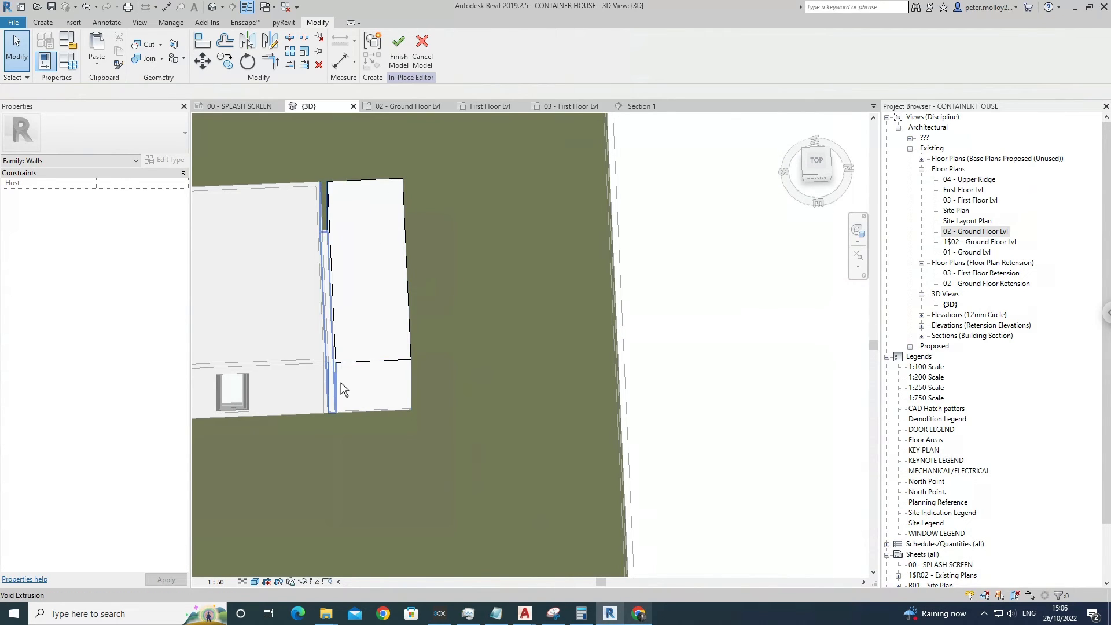
Copy the end-wall void outward along the solid extrusion, leaving a thin solid strip between the two voids.
click(341, 383)
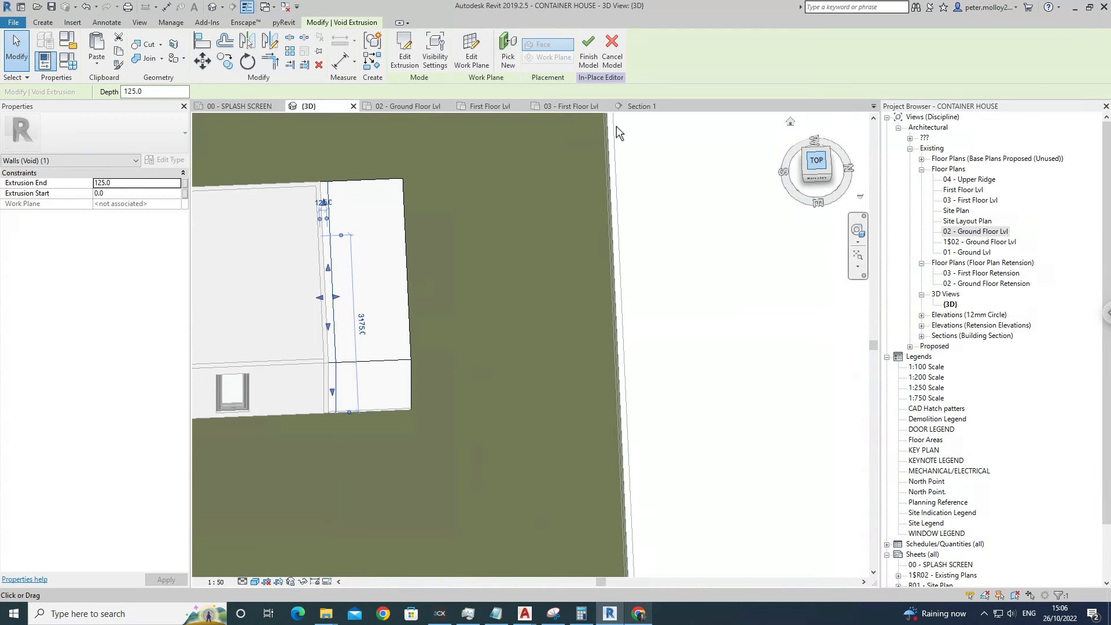
click(226, 67)
scroll(591, 162, up, 2)
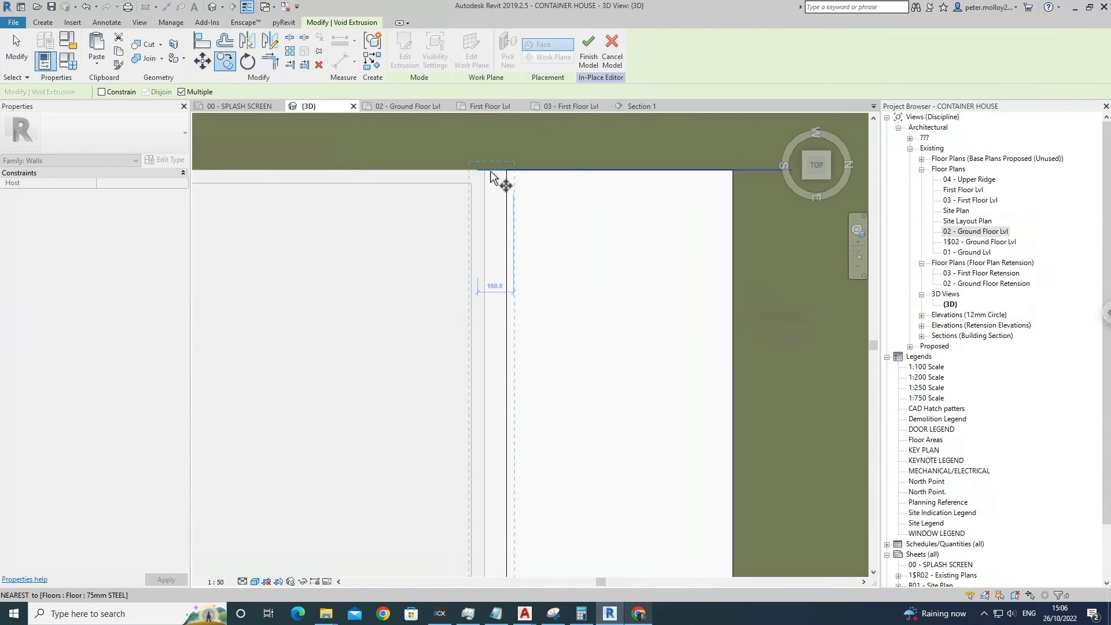
click(474, 171)
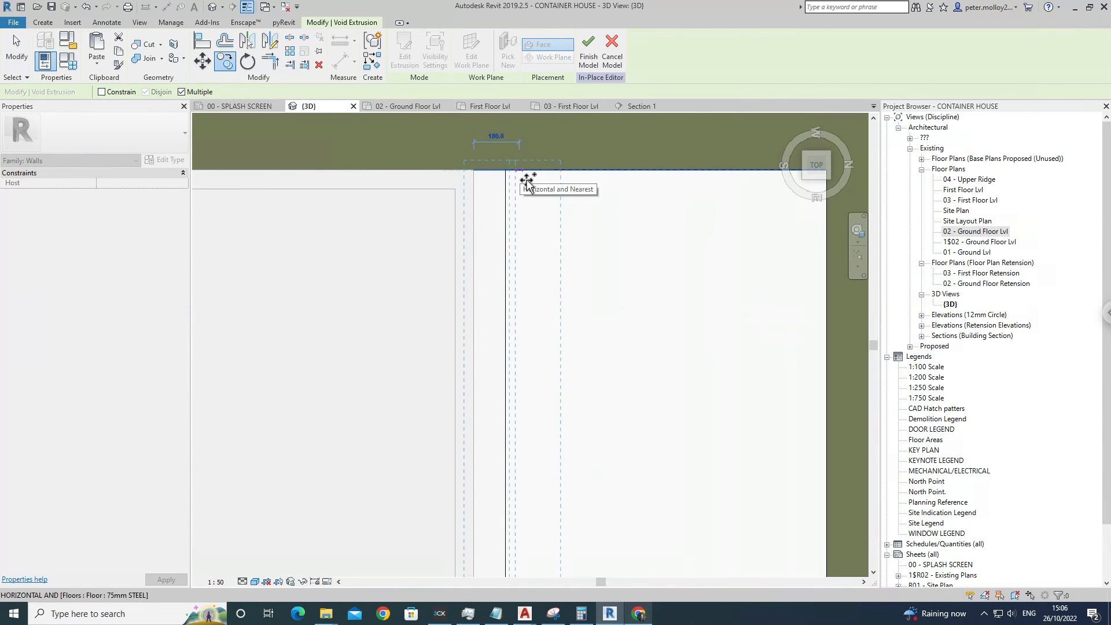
click(522, 180)
key(Escape)
key(Escape)
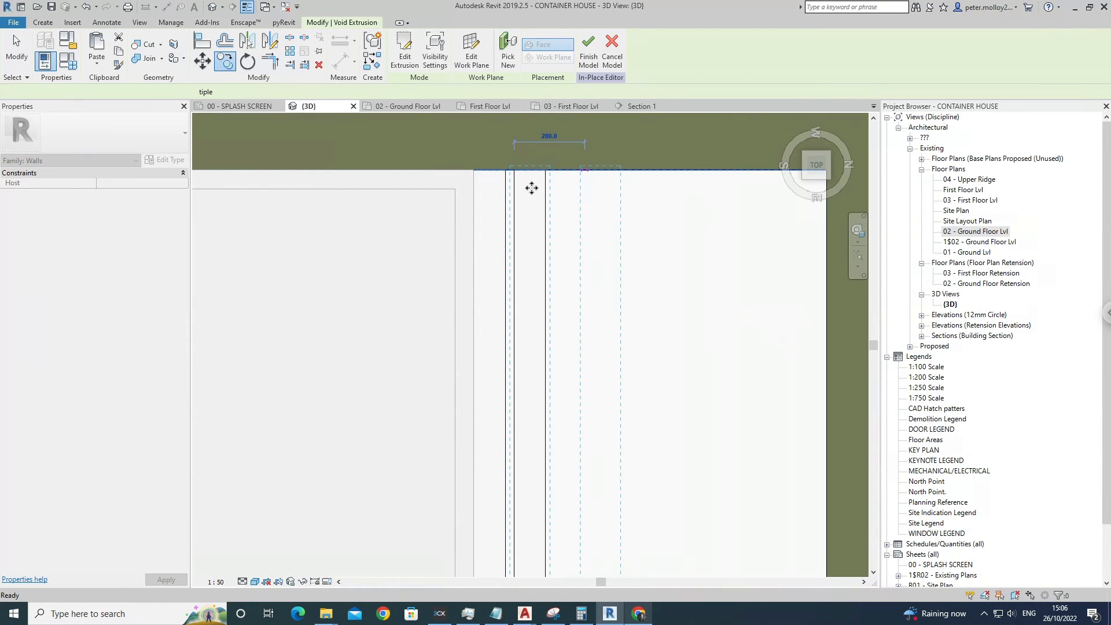
Make further copies of the void at 160 mm spacing until the cuts reach the extrusion's outer end.
click(522, 193)
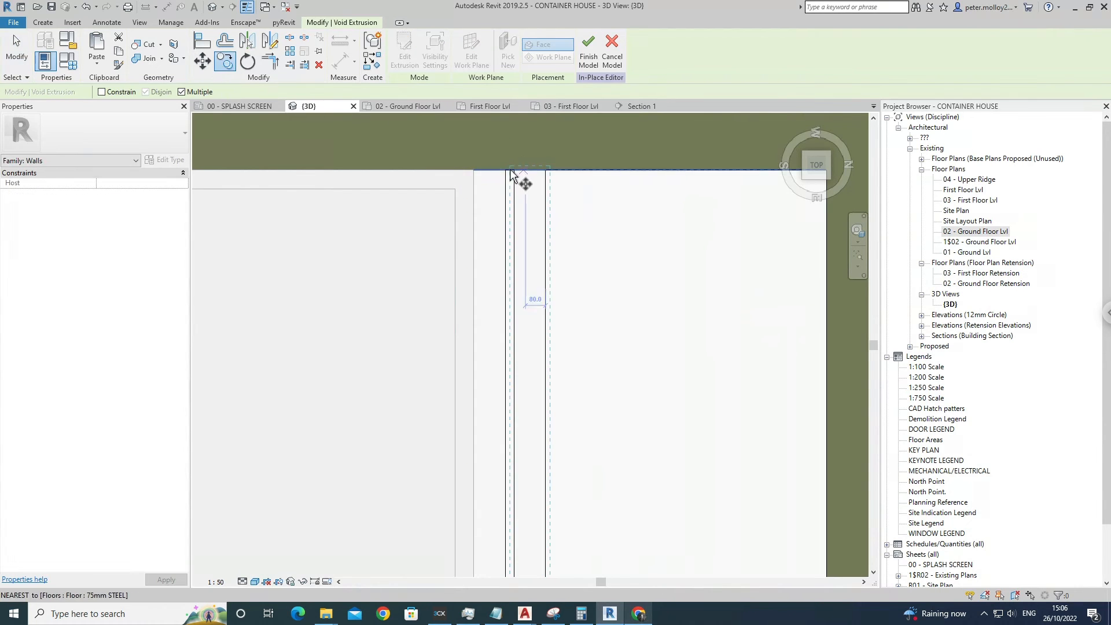
click(507, 172)
click(553, 177)
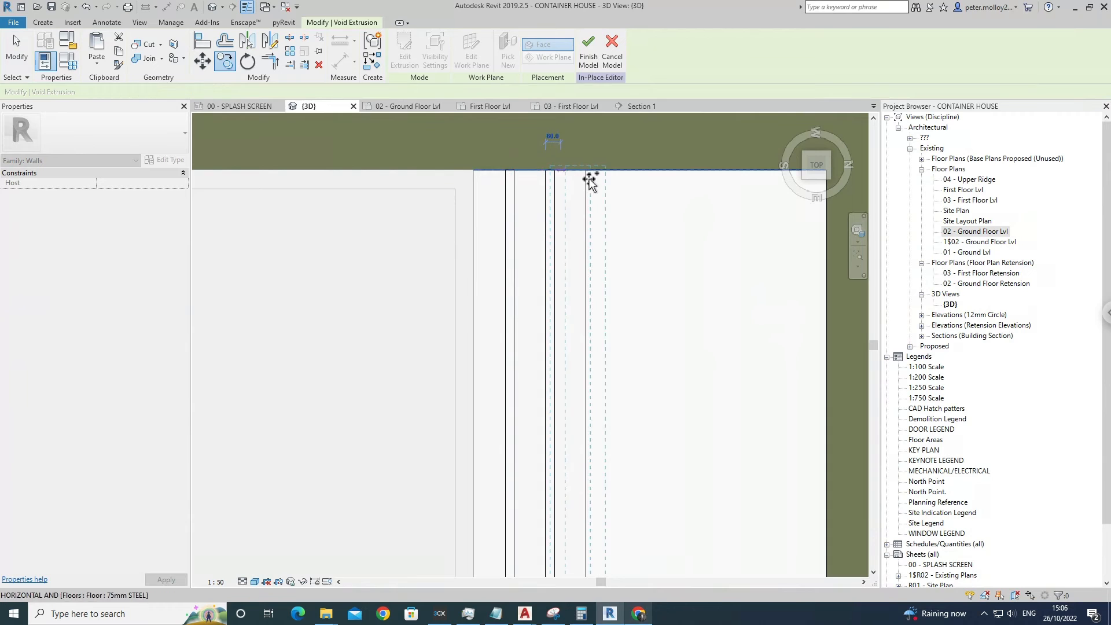
click(594, 177)
click(632, 179)
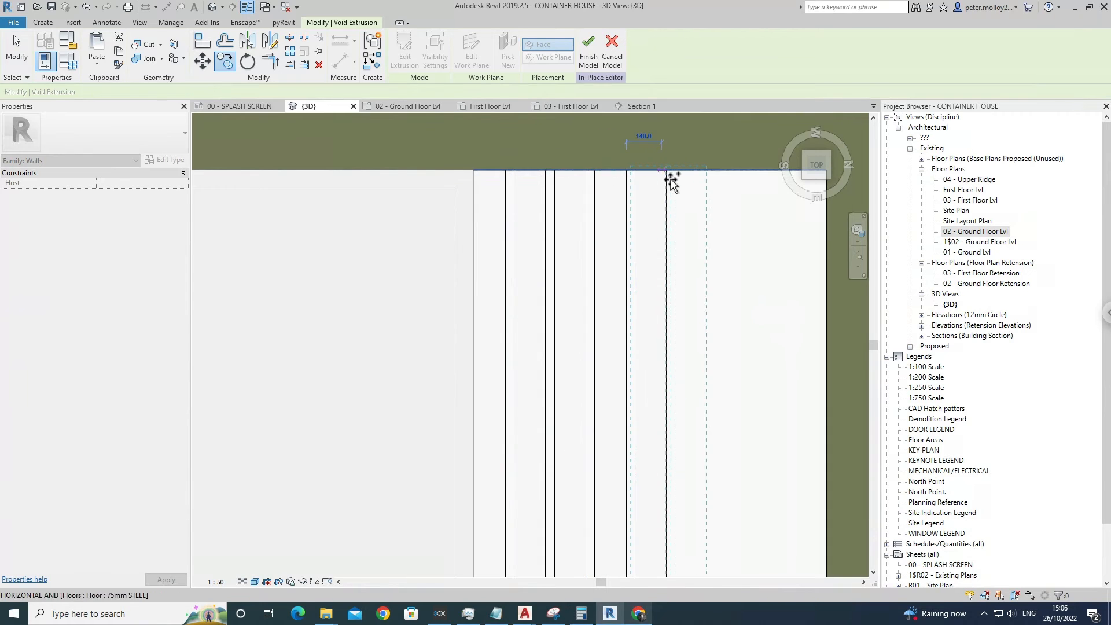
click(673, 179)
middle_drag(675, 181, 558, 189)
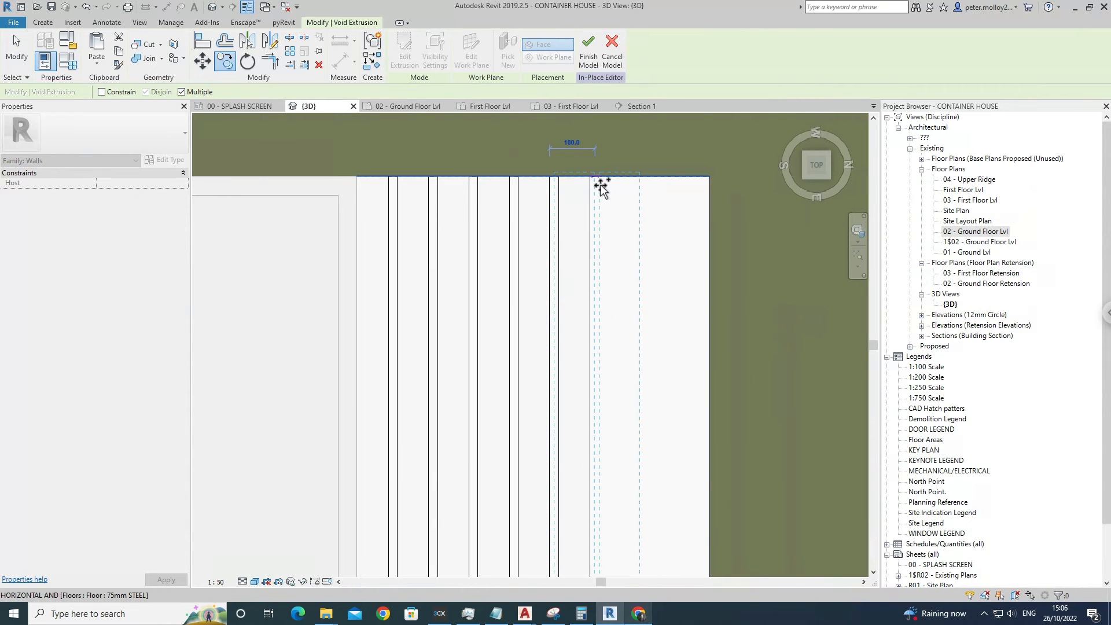
click(620, 188)
click(637, 186)
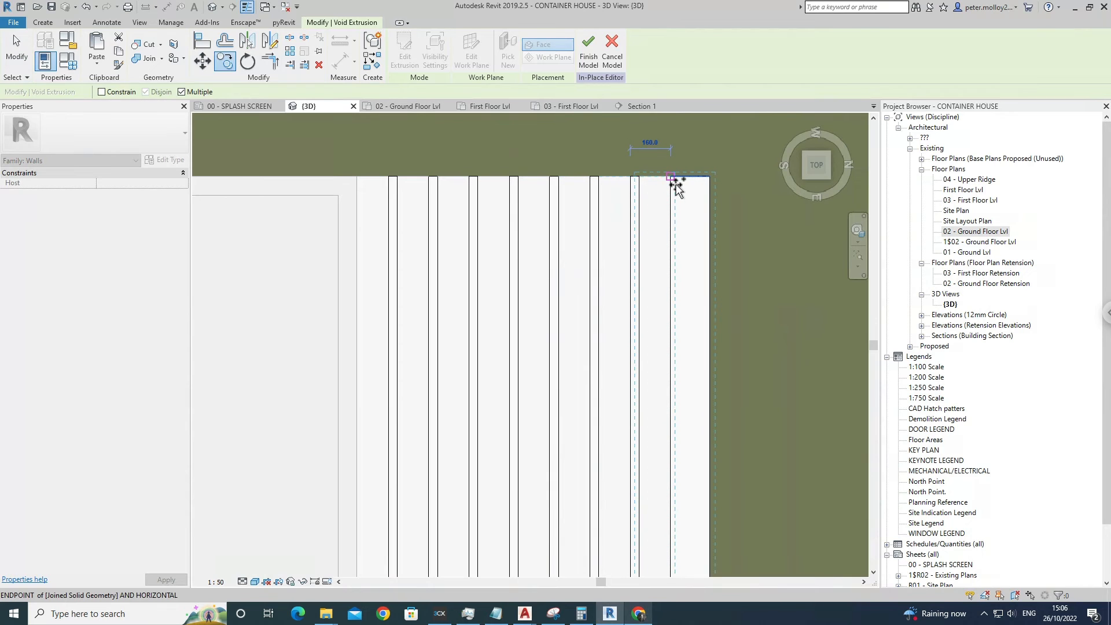
key(Escape)
key(Escape)
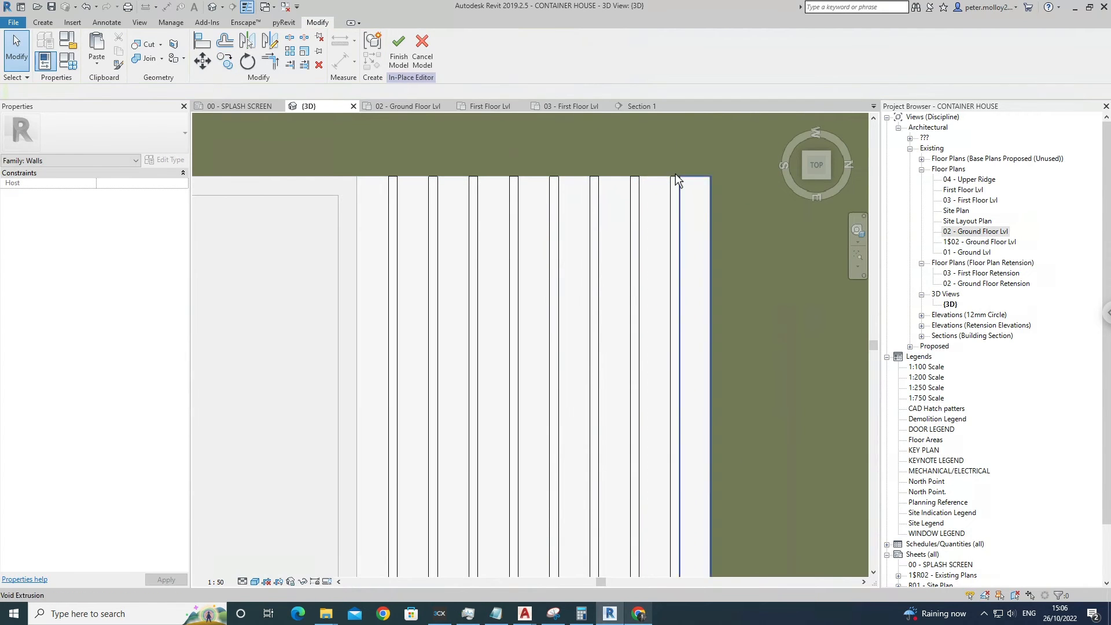
Open the sketch of the slatted solid extrusion for editing, viewed from the Right side.
scroll(675, 180, down, 5)
scroll(676, 174, down, 3)
shift+middle_drag(676, 174, 699, 203)
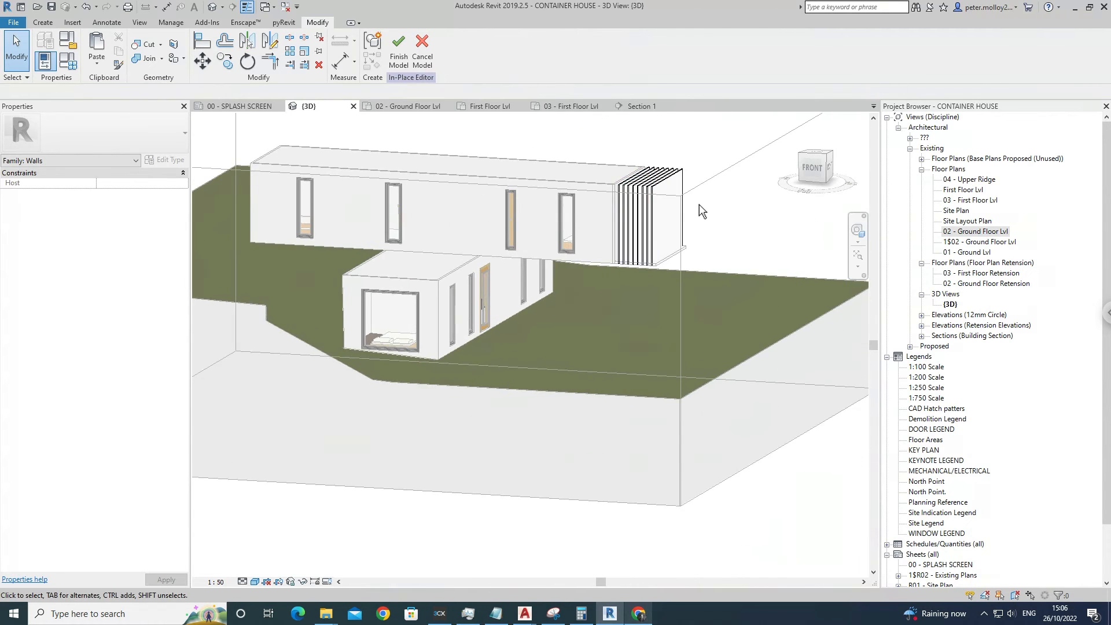
scroll(632, 219, up, 6)
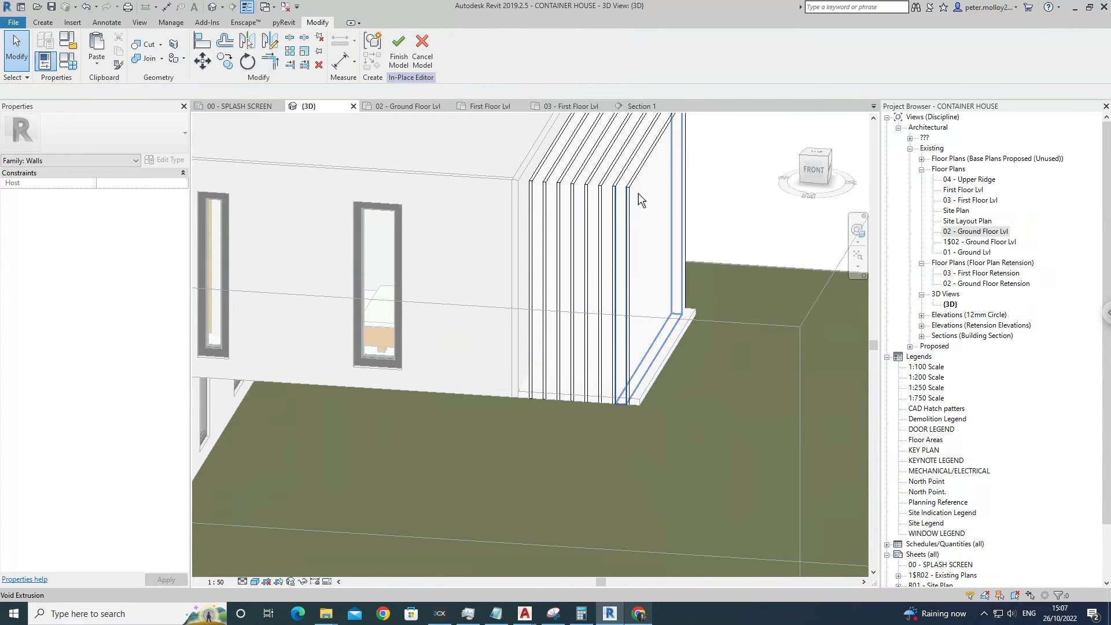
click(637, 193)
shift+middle_drag(633, 290, 587, 269)
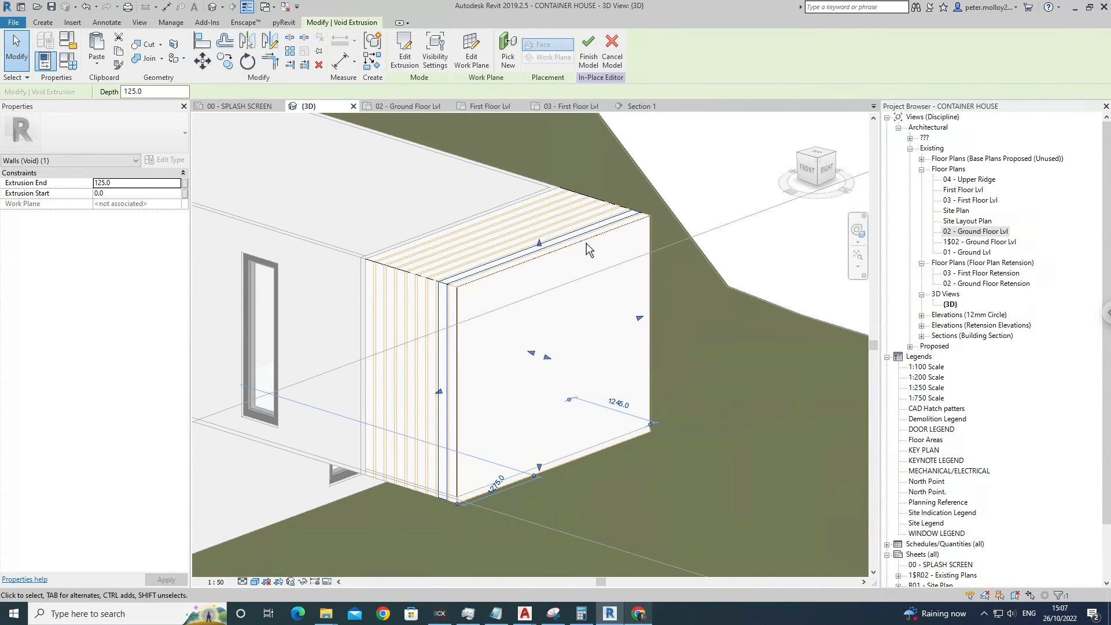
key(Escape)
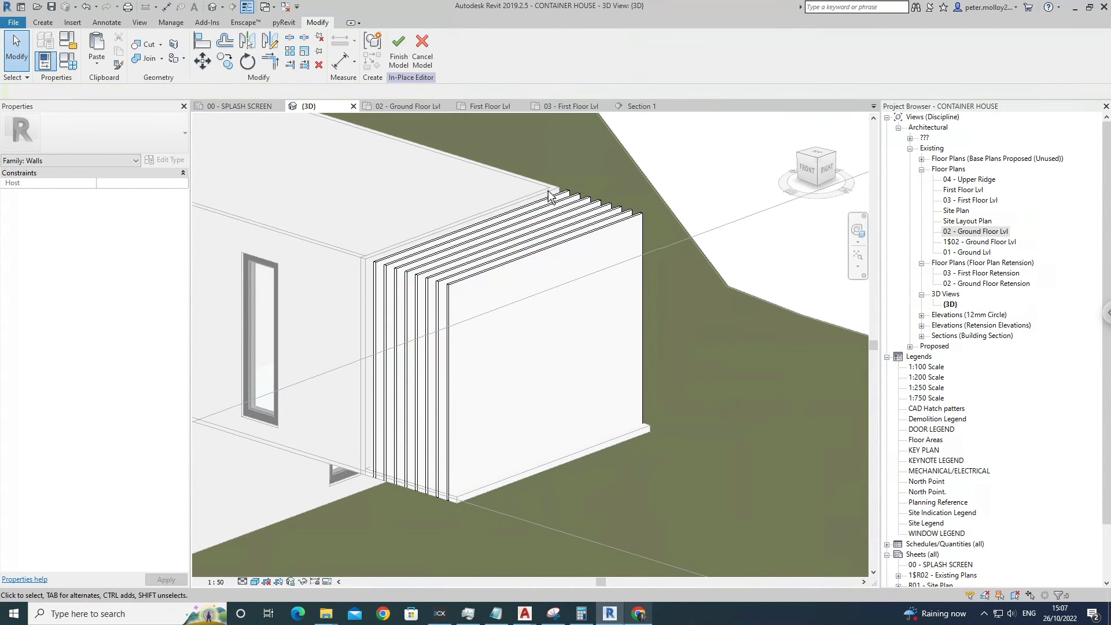
click(579, 200)
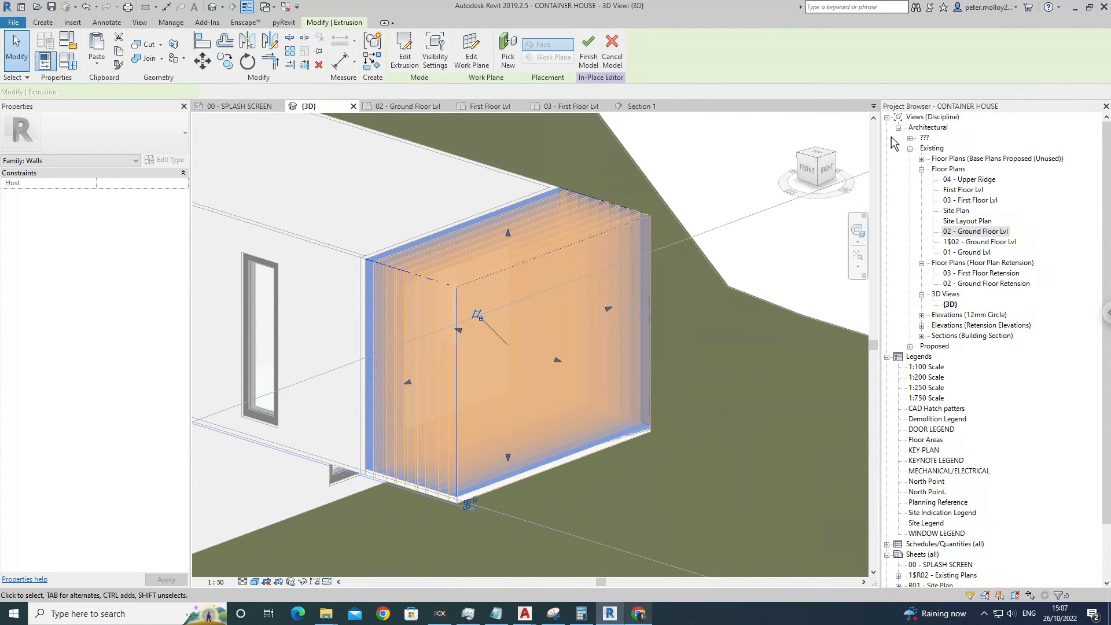
click(835, 173)
double_click(488, 325)
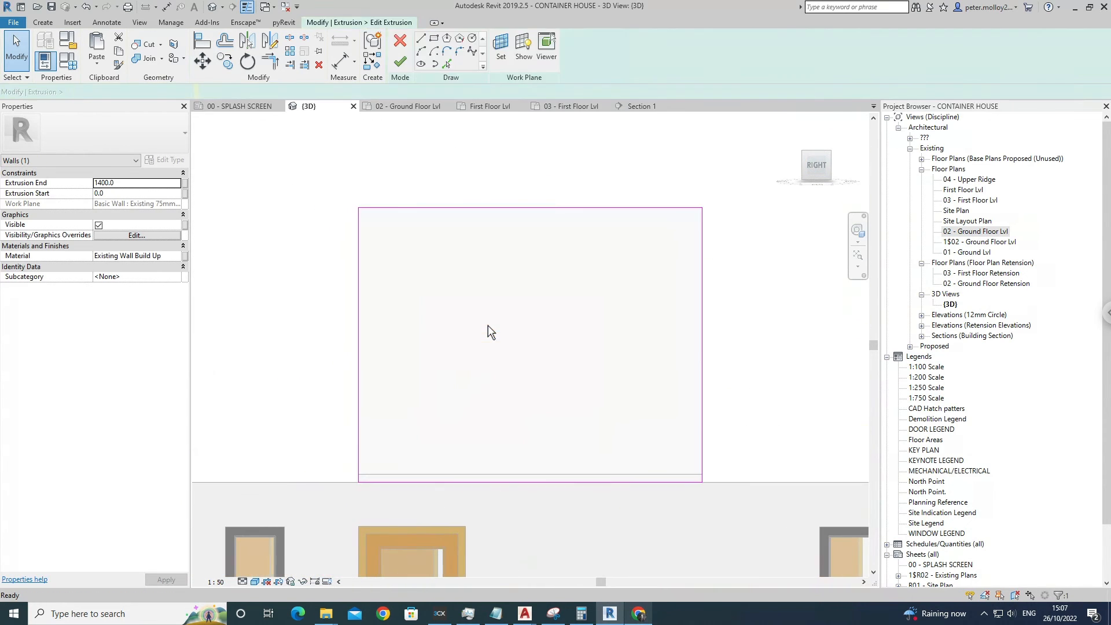
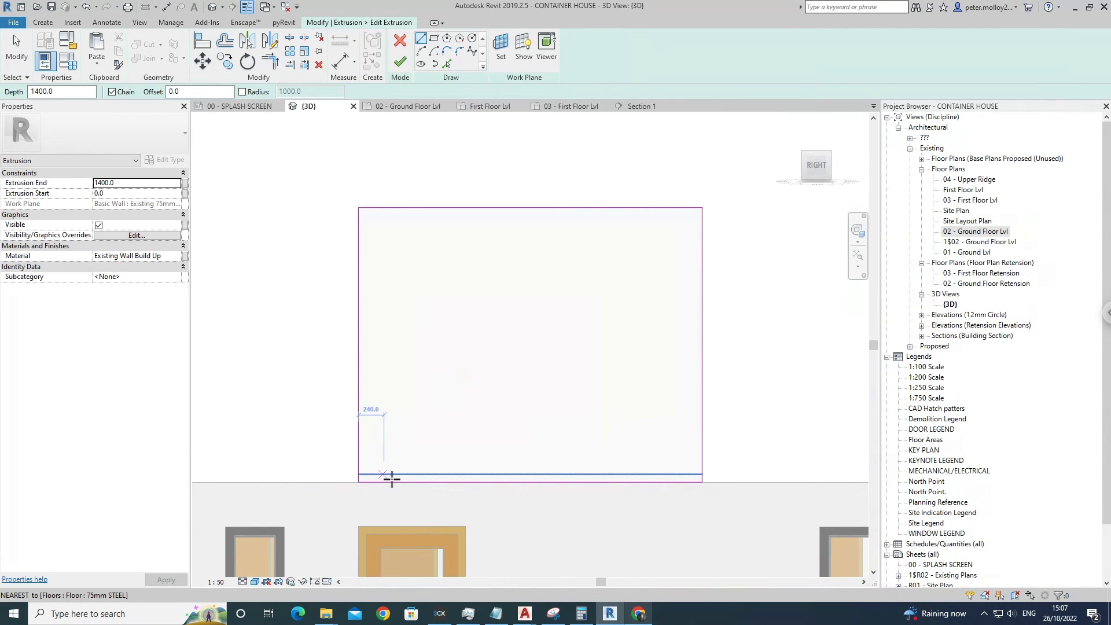
Sketch a vertical line 2280 mm high from the top of the floor slab, 240 mm inside the profile's left edge.
click(384, 475)
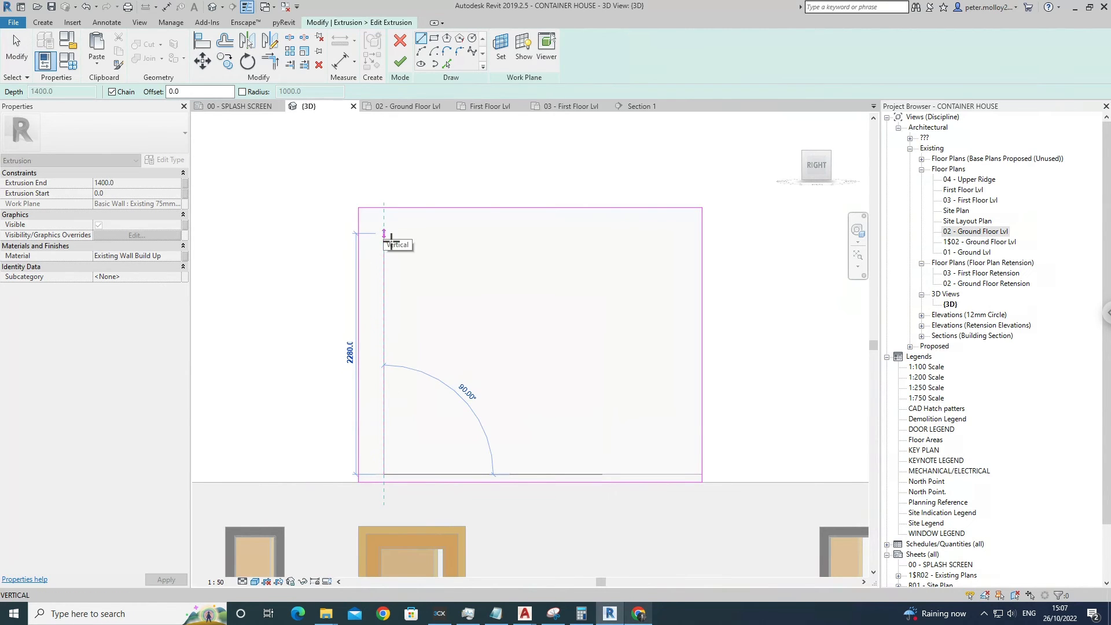
click(392, 240)
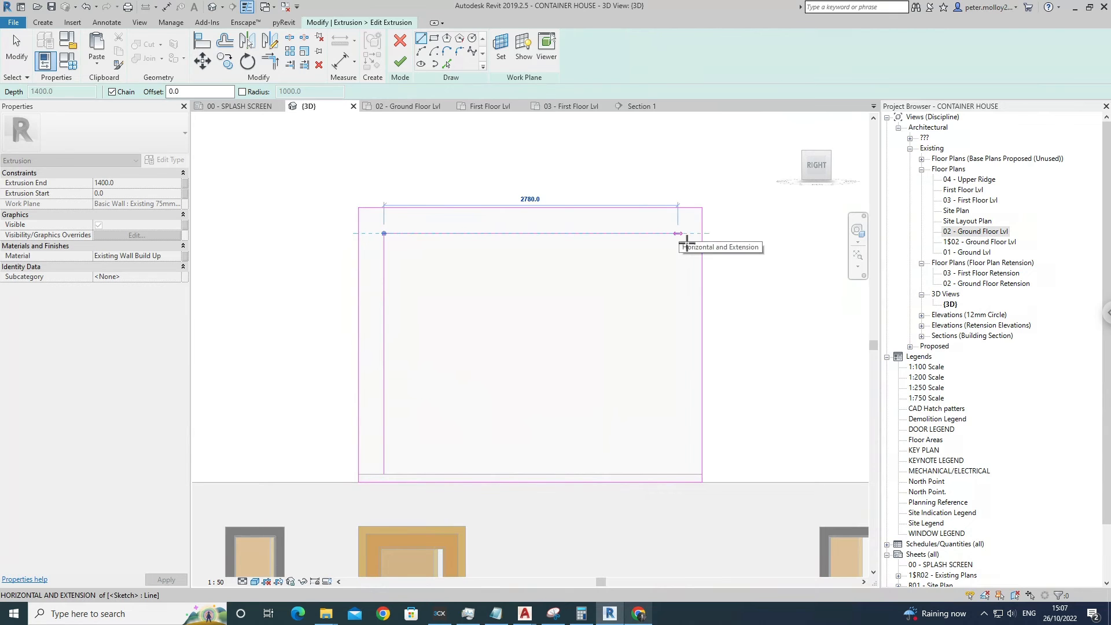
key(Escape)
key(Escape)
Mirror the vertical line about the profile's vertical centreline and set the copy's distance from the right edge to 240 mm.
click(386, 316)
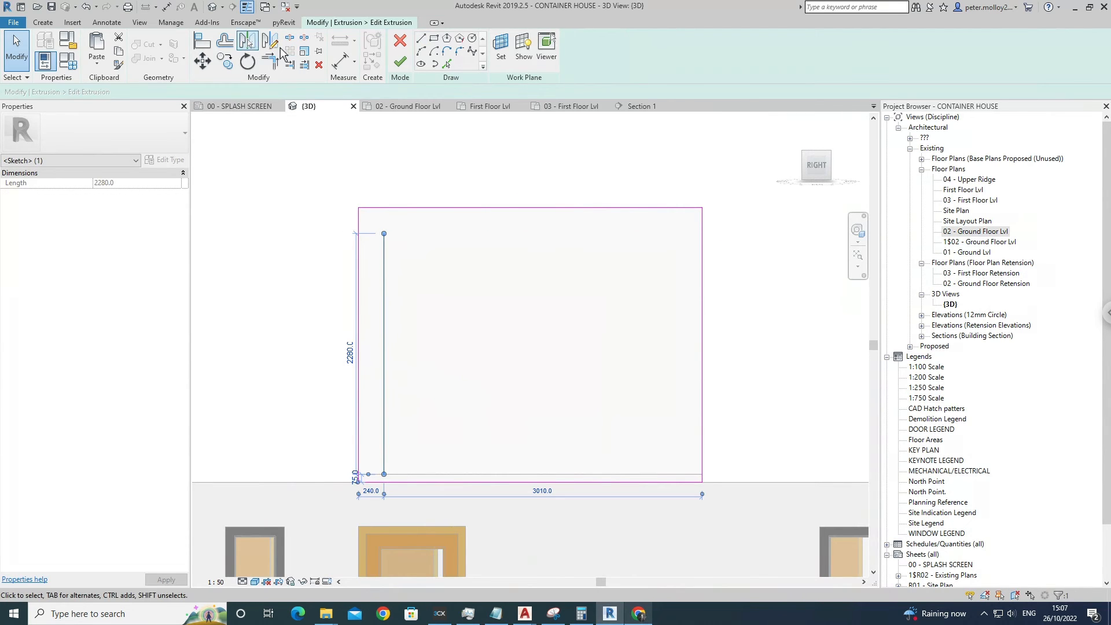
click(527, 208)
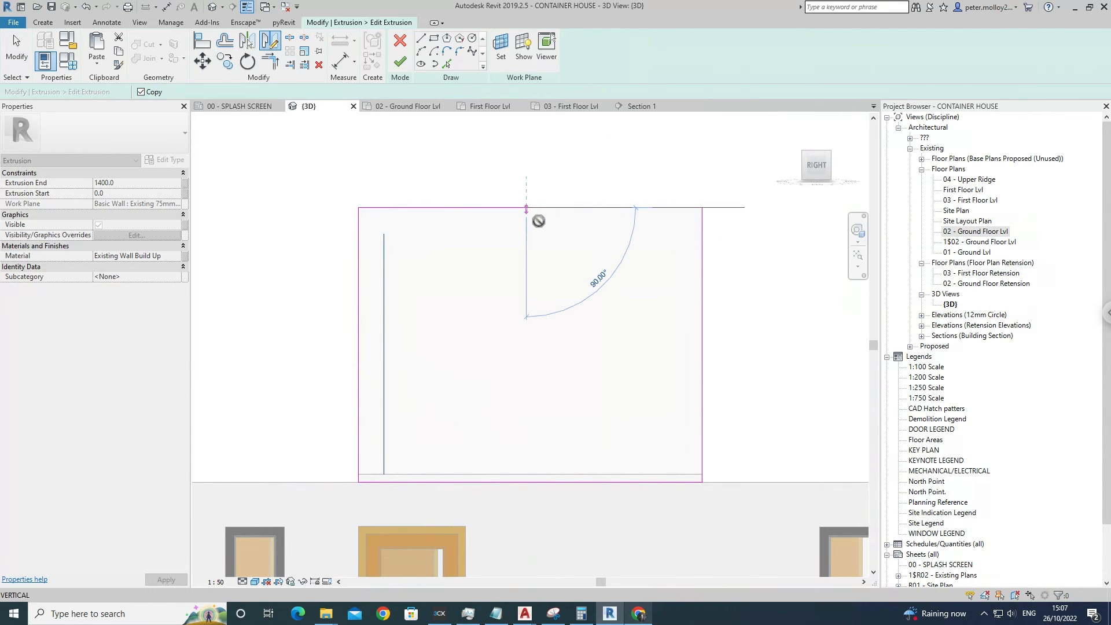
click(536, 229)
middle_drag(673, 194, 648, 196)
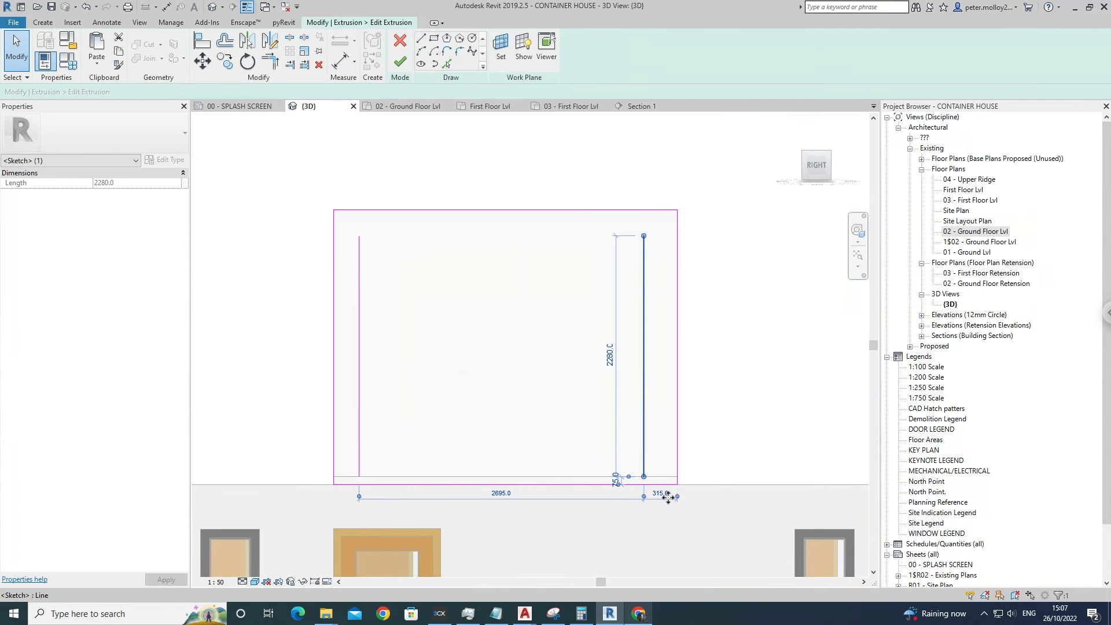
click(364, 374)
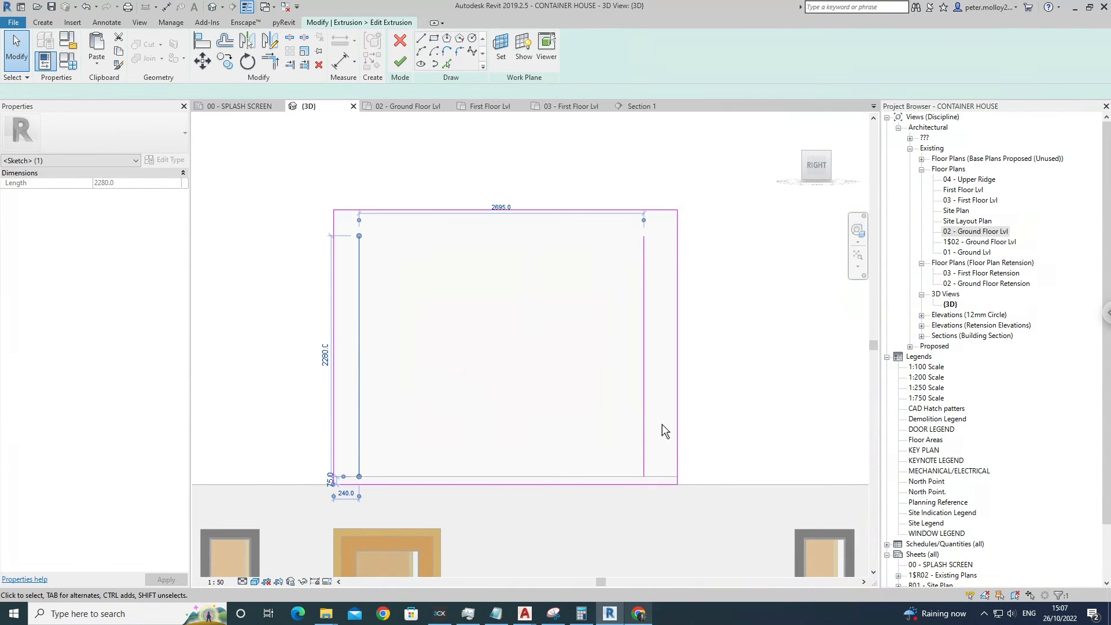
click(644, 432)
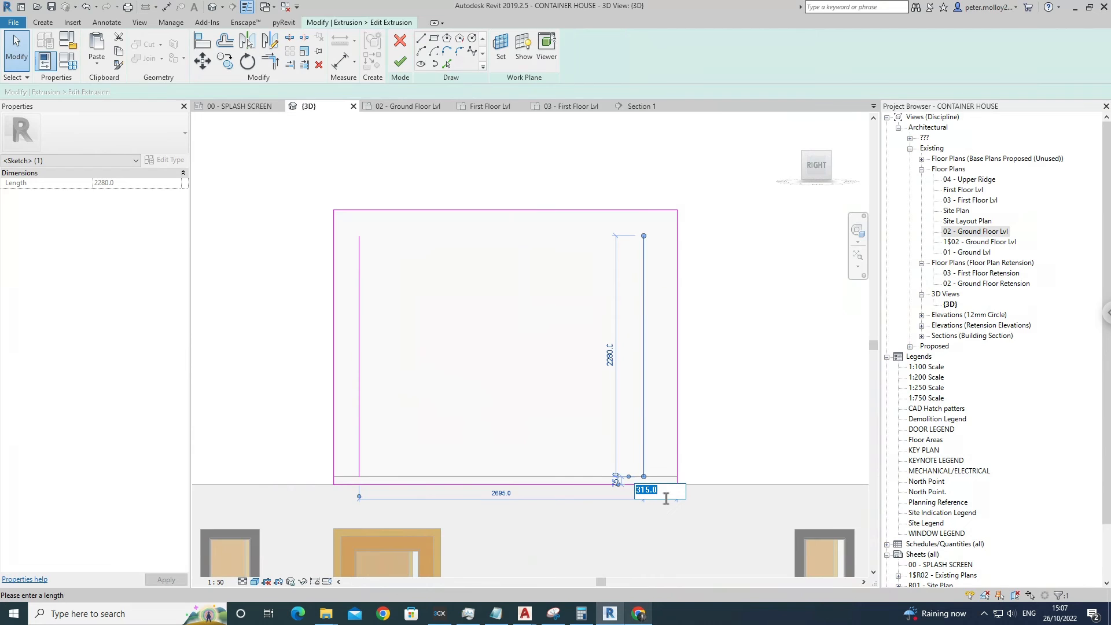
key(Return)
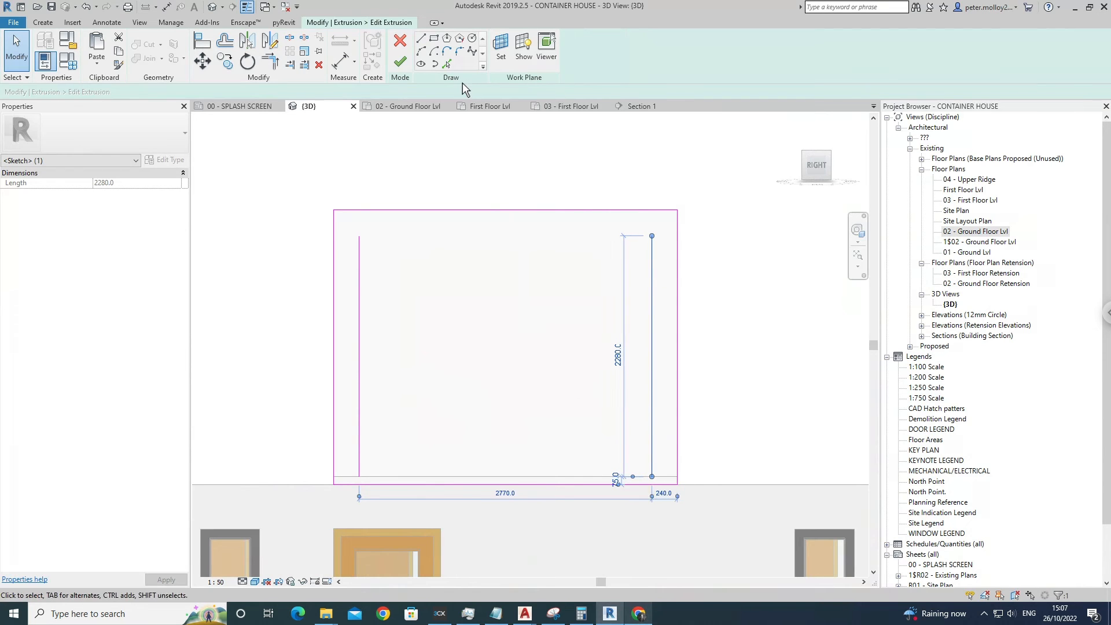
Close the inner rectangle with horizontal lines joining the two verticals at their upper ends and along the floor's top.
click(420, 38)
click(359, 236)
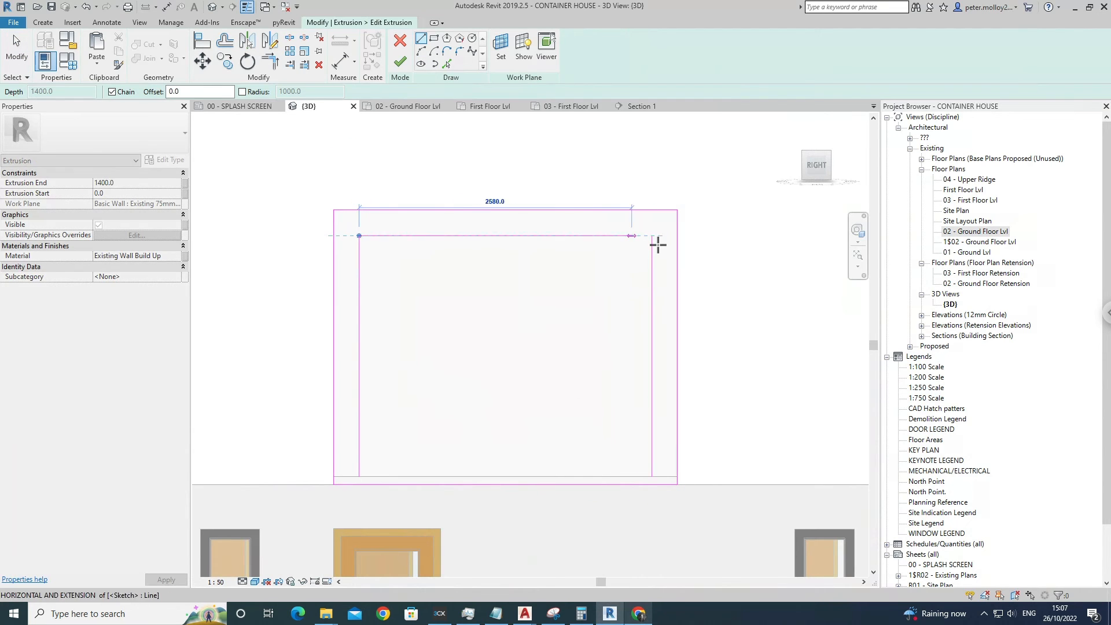
click(658, 250)
key(Escape)
key(Escape)
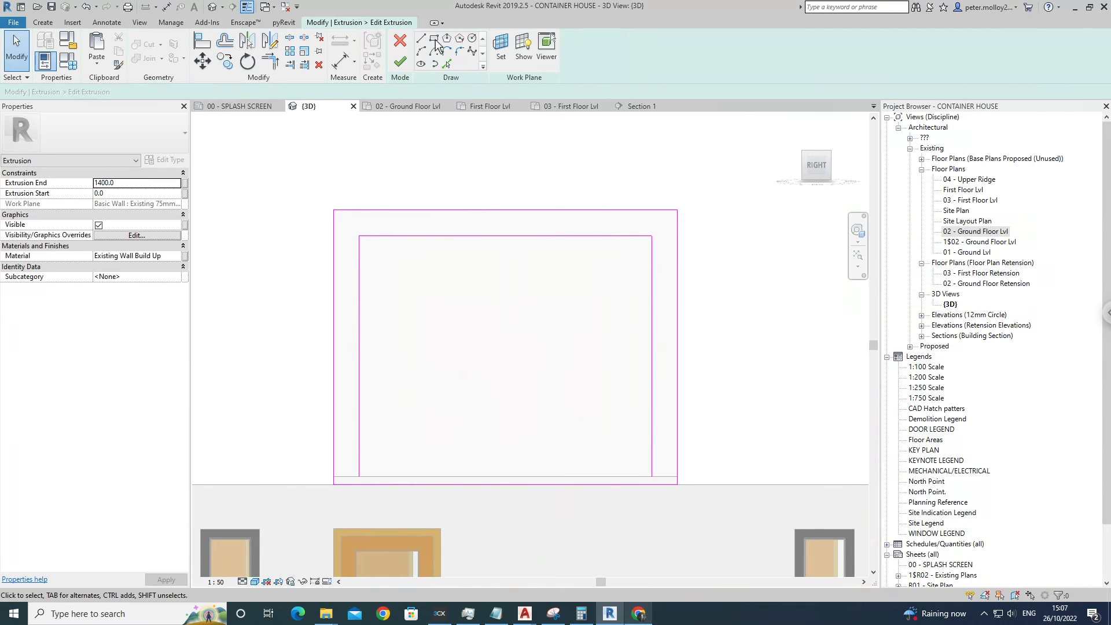
click(429, 493)
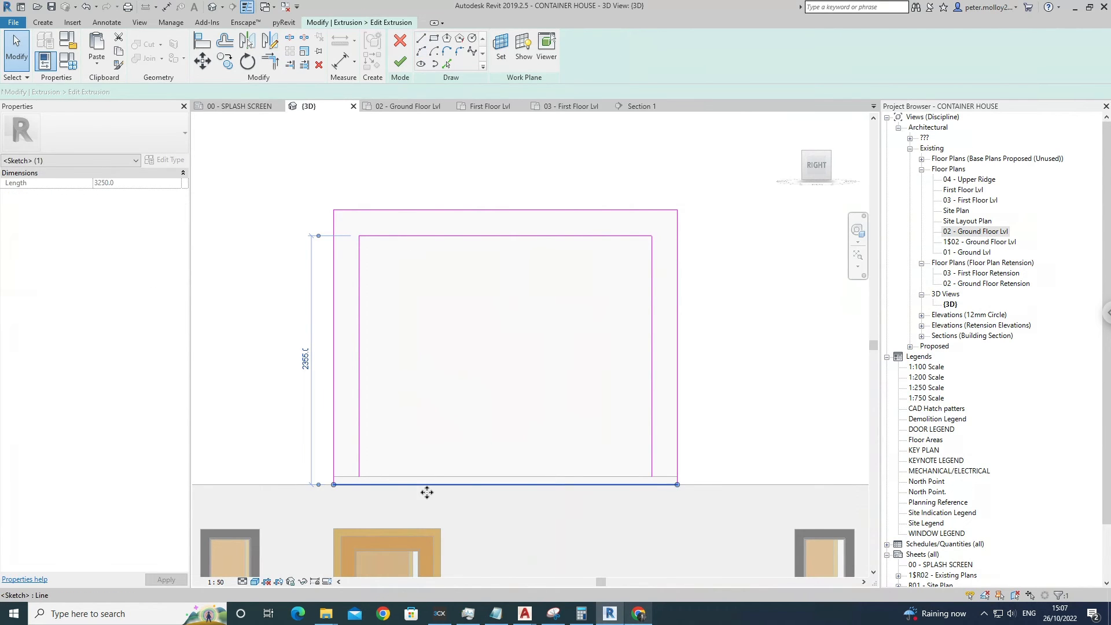
click(425, 44)
click(359, 477)
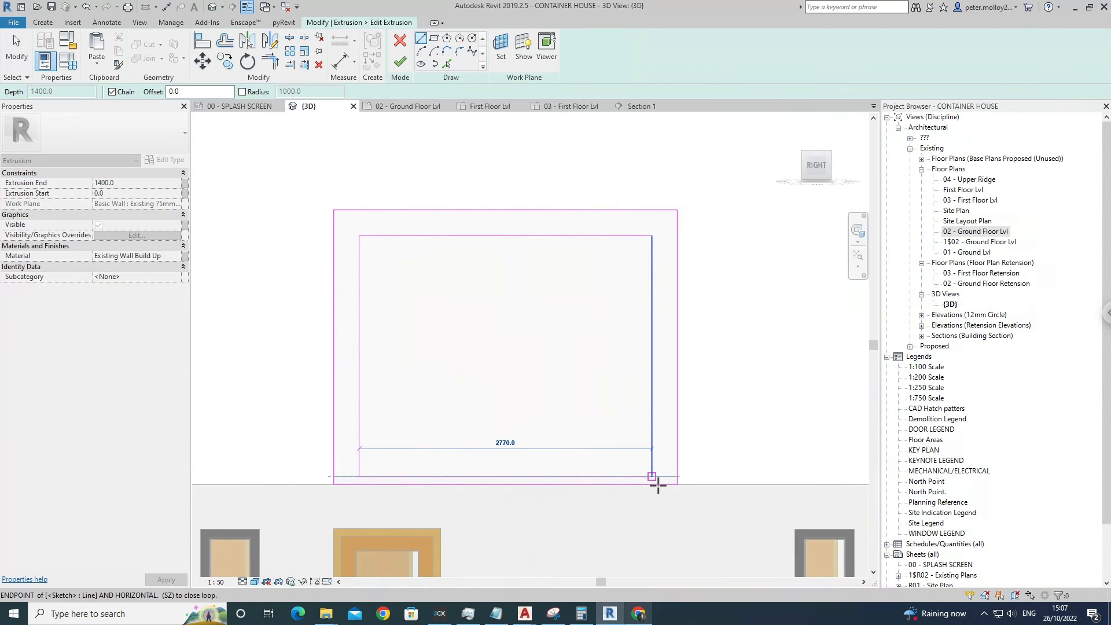
click(657, 485)
key(Escape)
key(Escape)
Set the outer profile's lower line 240 mm below the inner rectangle and finish editing the extrusion sketch.
click(614, 492)
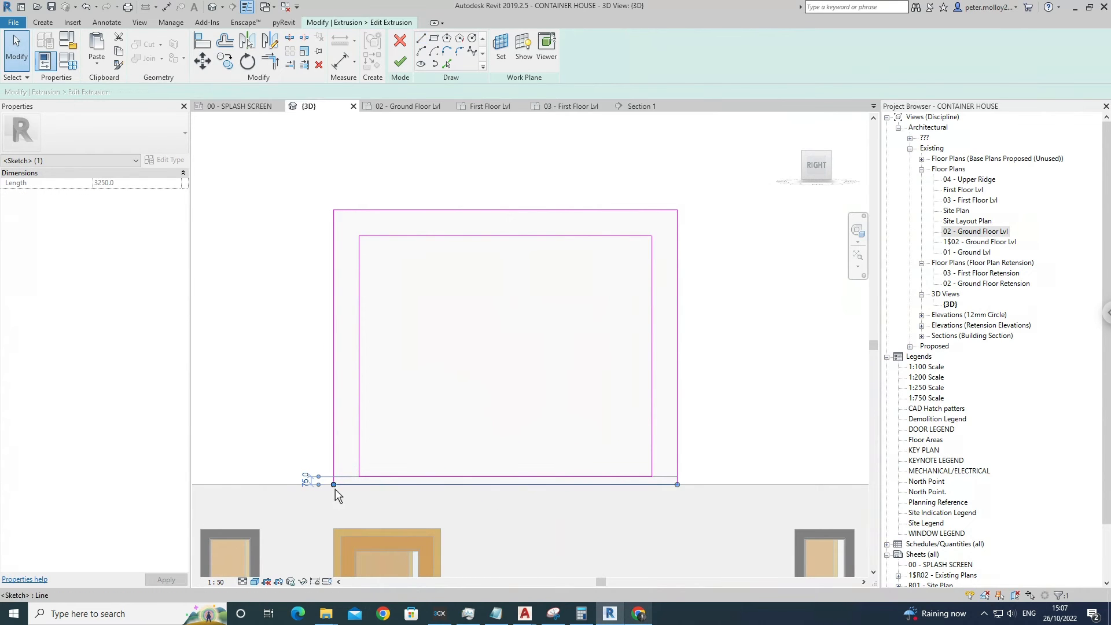
scroll(311, 488, up, 1)
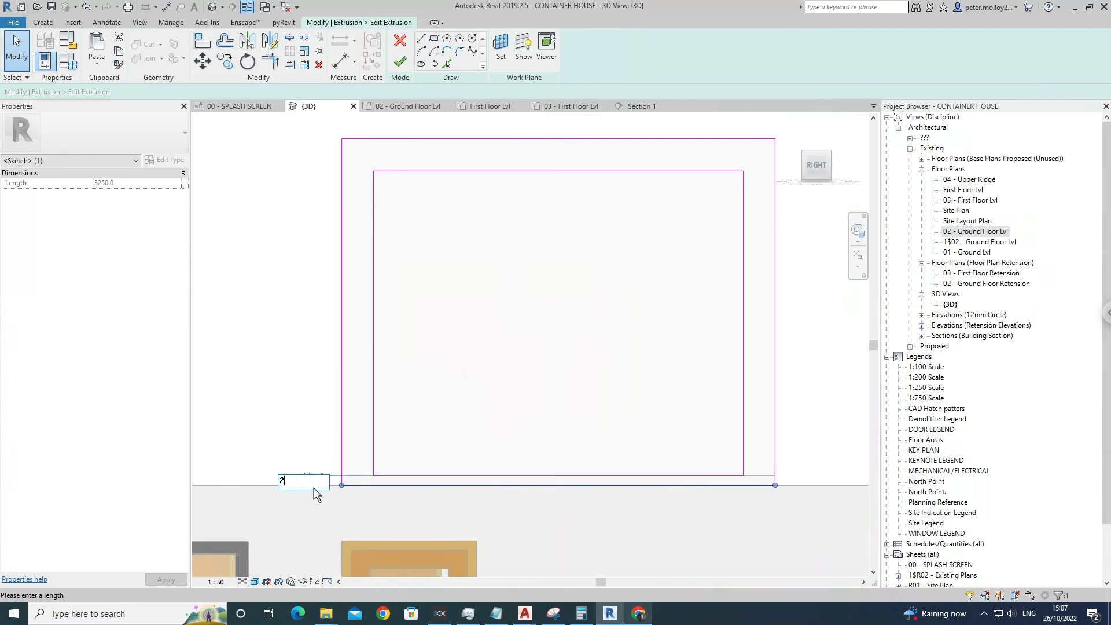
click(314, 488)
text(240)
key(Return)
click(456, 411)
click(408, 70)
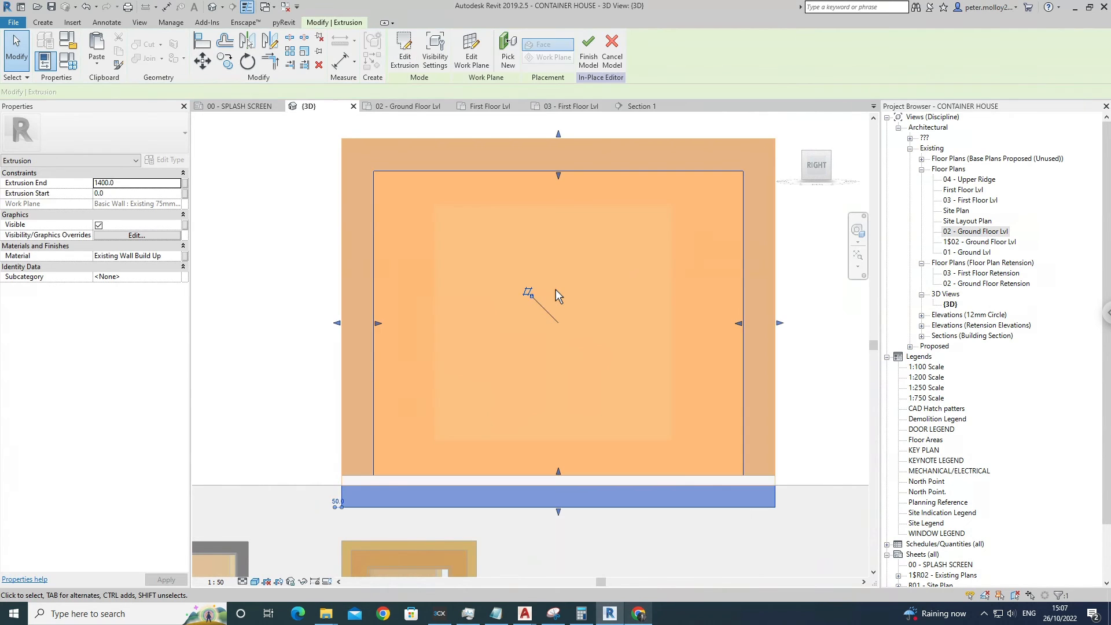
Examine the hollow slatted frame around the balcony from several angles, including from below.
scroll(558, 291, down, 2)
shift+middle_drag(565, 297, 642, 368)
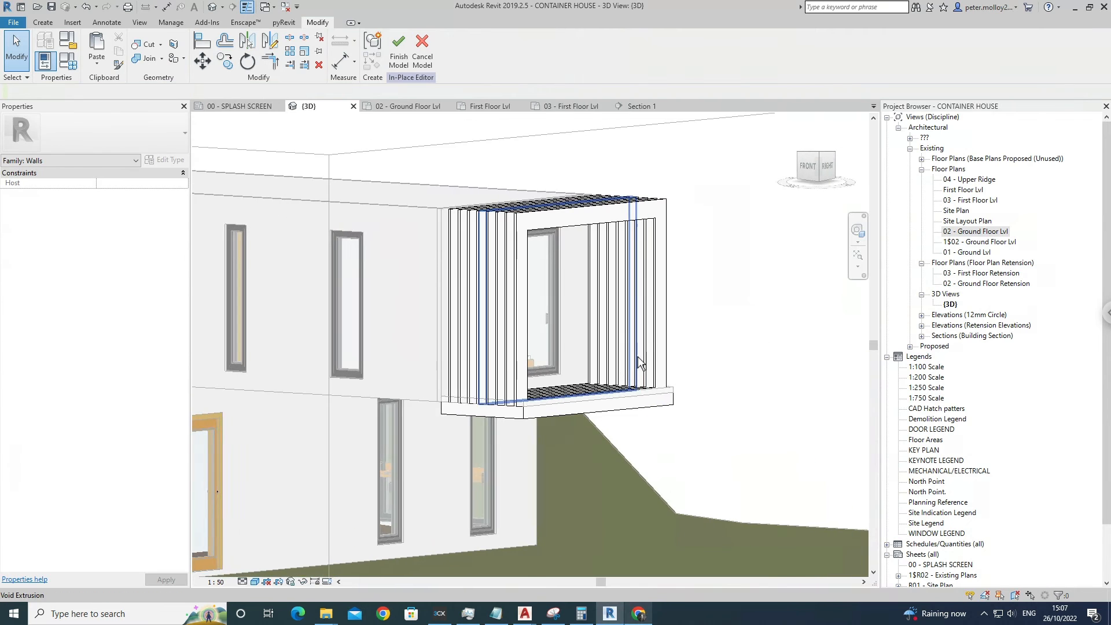
scroll(640, 365, down, 2)
shift+middle_drag(724, 454, 648, 318)
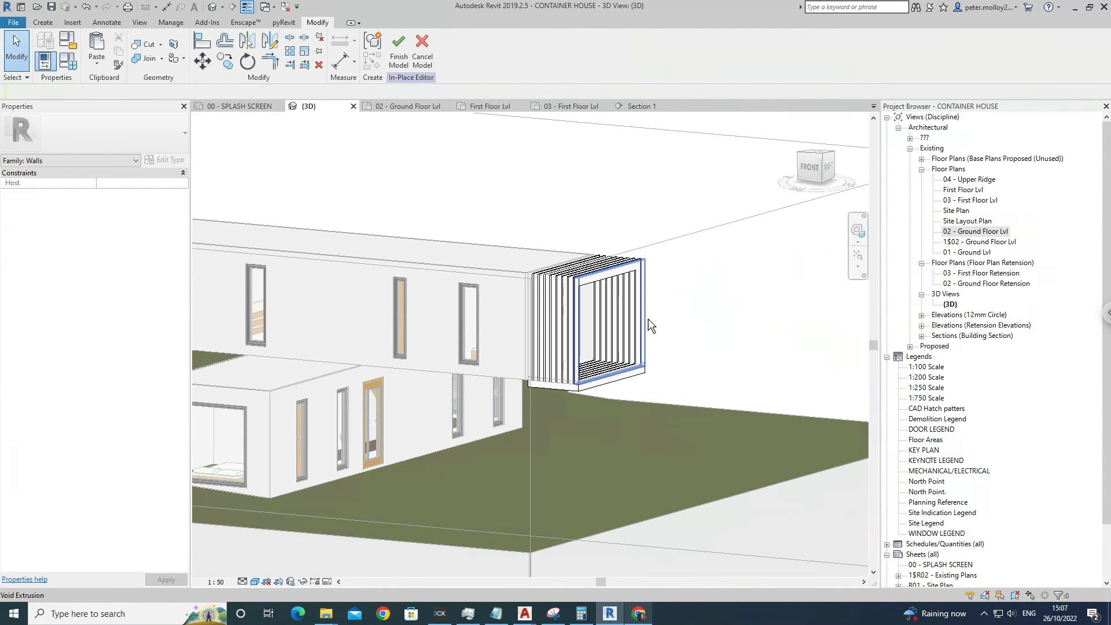
click(582, 401)
shift+middle_drag(582, 401, 661, 339)
key(Escape)
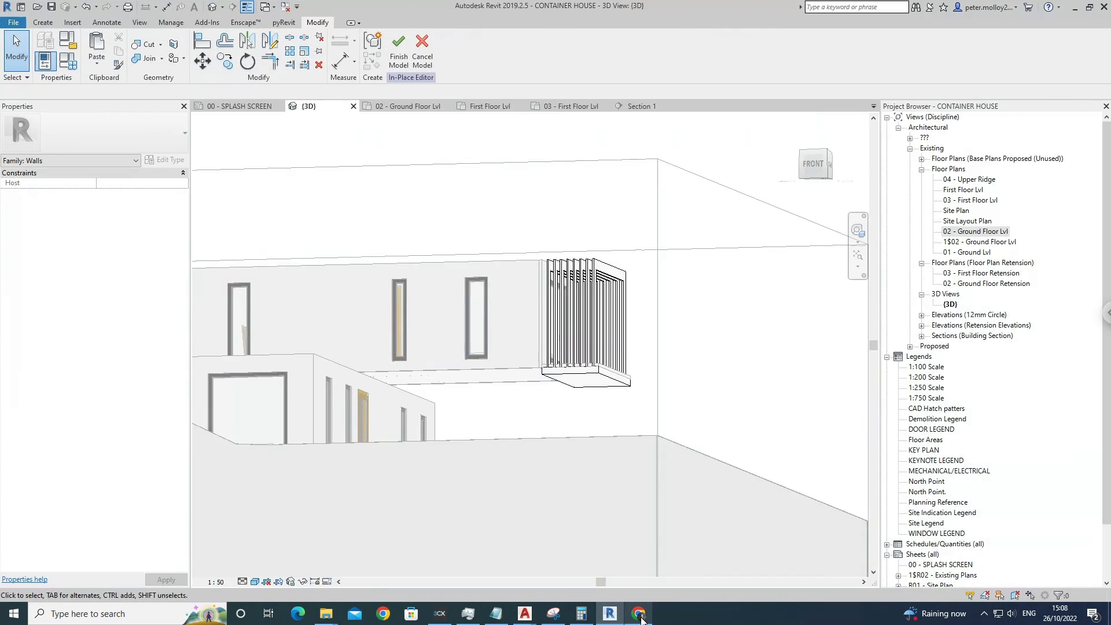
Check the reference photo in the browser, reopen the frame extrusion's sketch and move both lower profile lines up 240 mm.
click(640, 614)
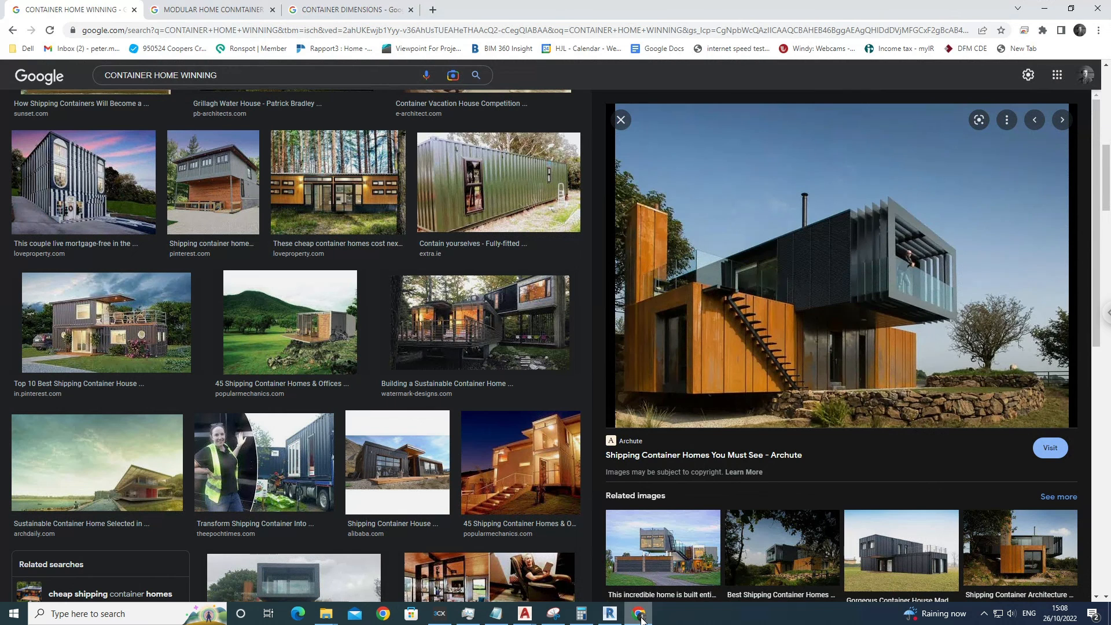
click(639, 614)
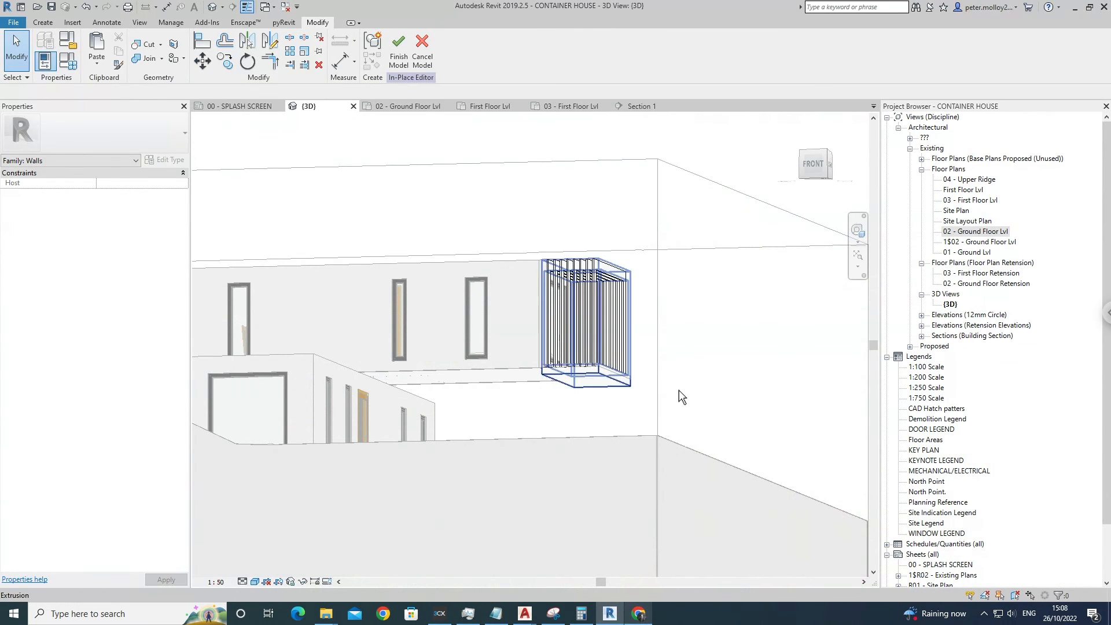
shift+middle_drag(586, 413, 570, 377)
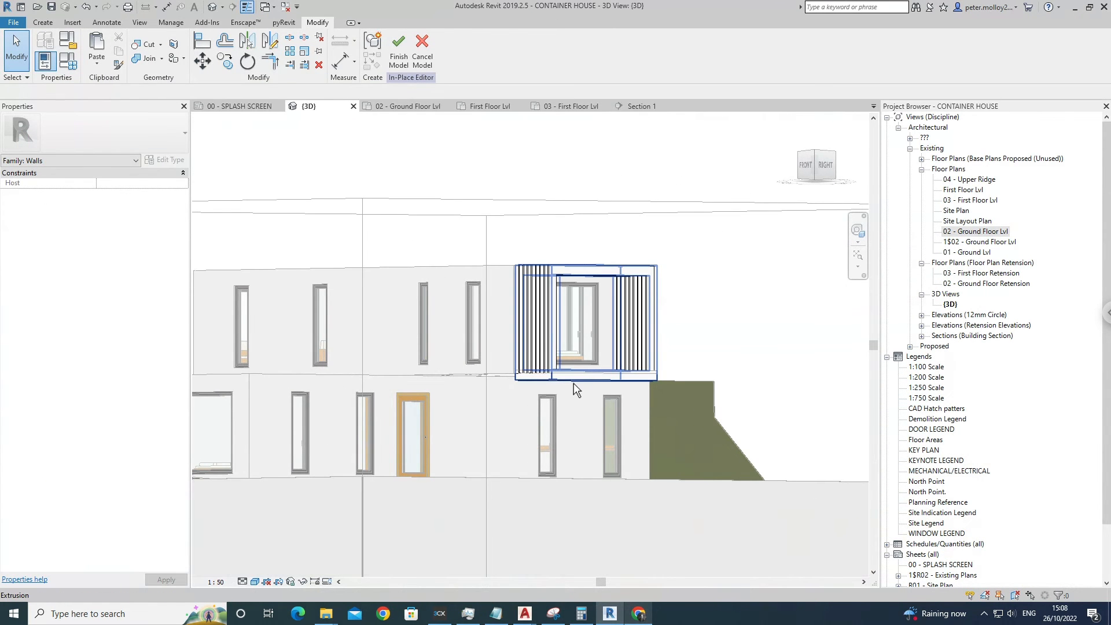
click(574, 381)
click(411, 57)
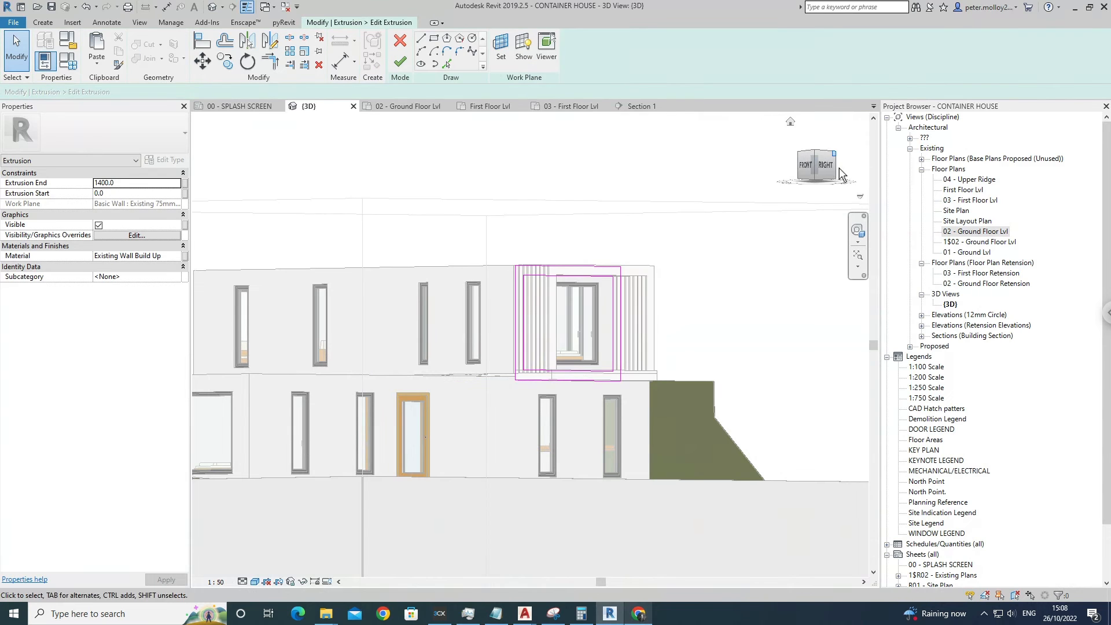
scroll(544, 322, up, 7)
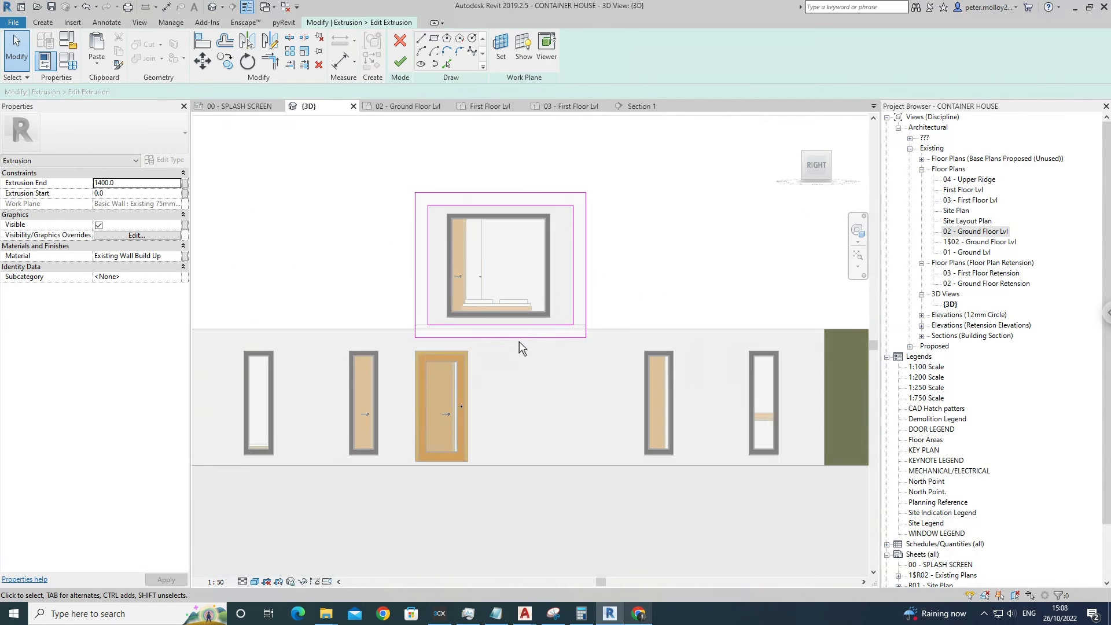
drag(533, 366, 469, 281)
scroll(404, 264, up, 2)
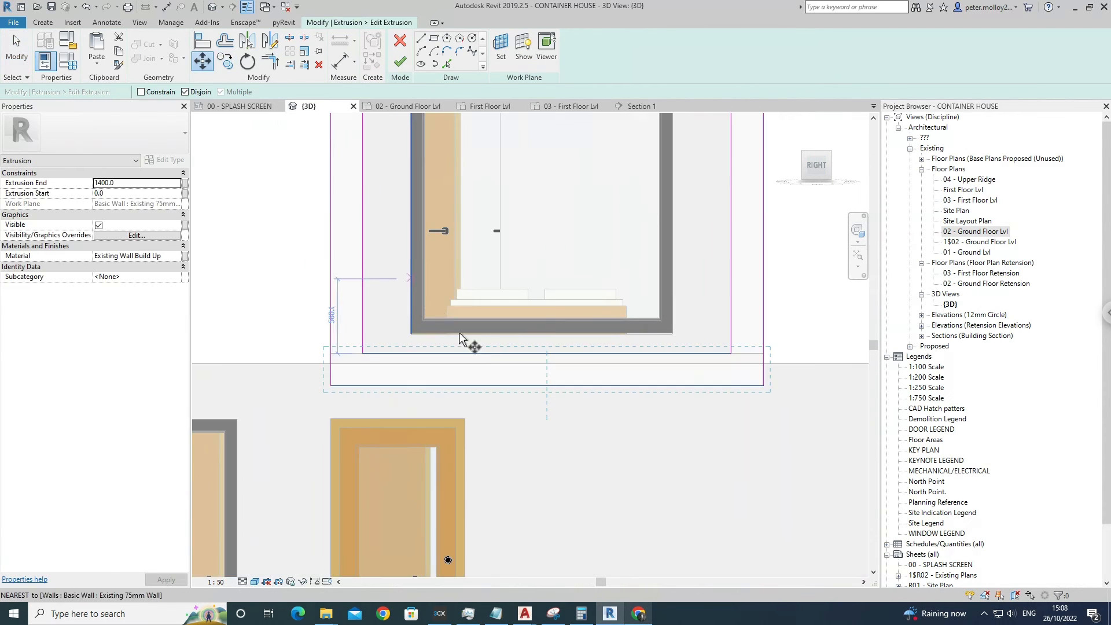
click(477, 383)
click(480, 364)
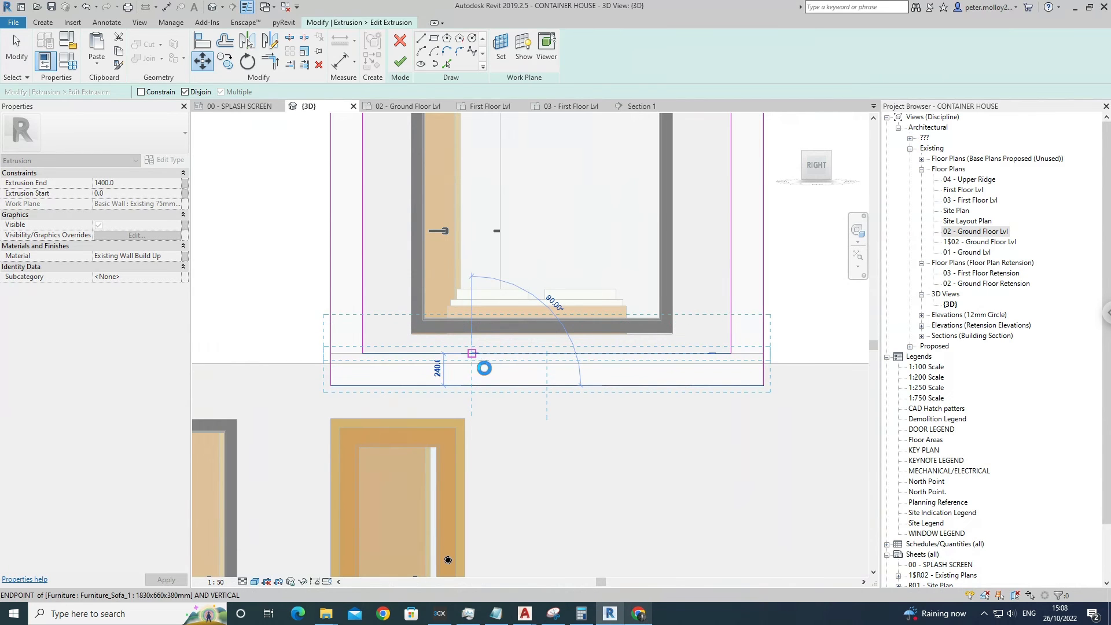
Try to finish the frame's extrusion sketch with the verticals still extending past the raised lower lines.
scroll(664, 342, down, 2)
shift+middle_drag(709, 354, 560, 161)
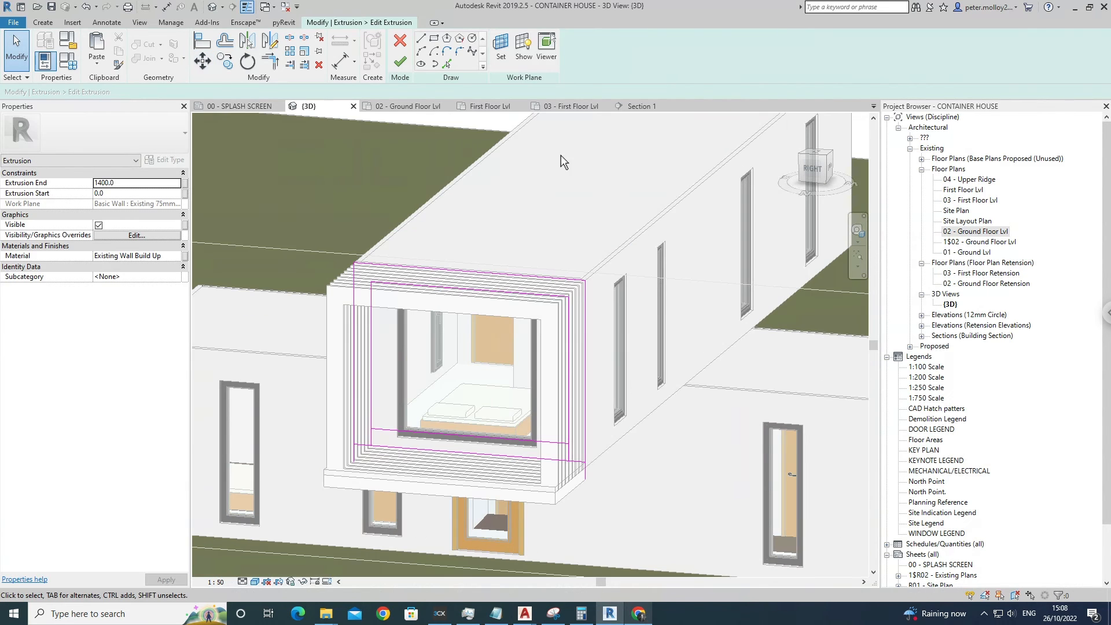
click(400, 63)
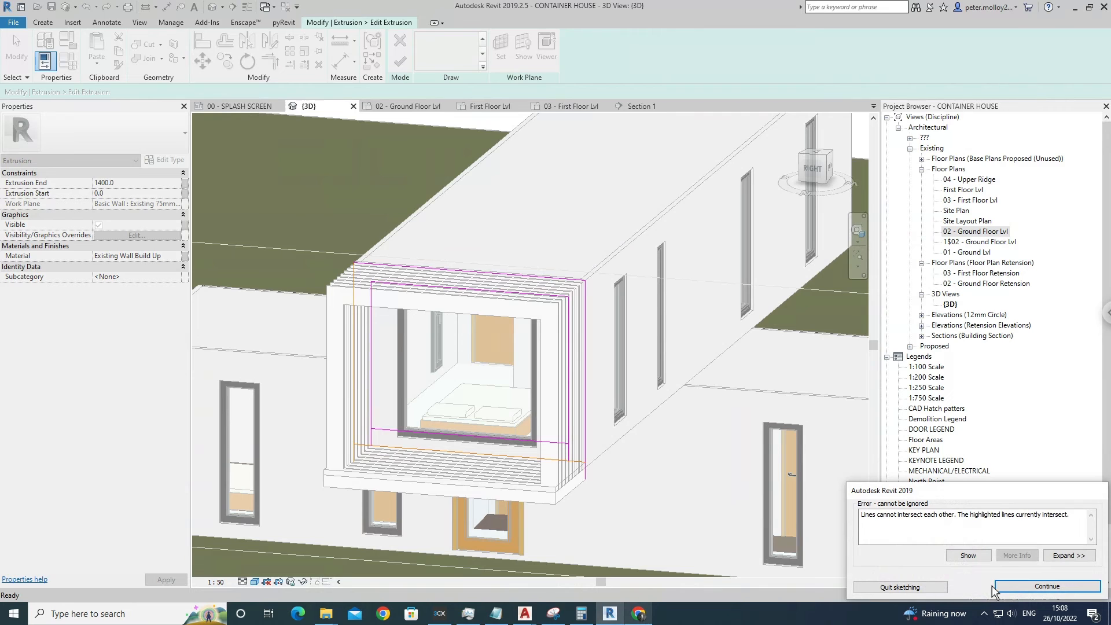
click(997, 587)
Trim the profile's vertical lines to the raised inner and outer lower lines so both rectangles have clean corners.
shift+middle_drag(528, 394, 565, 335)
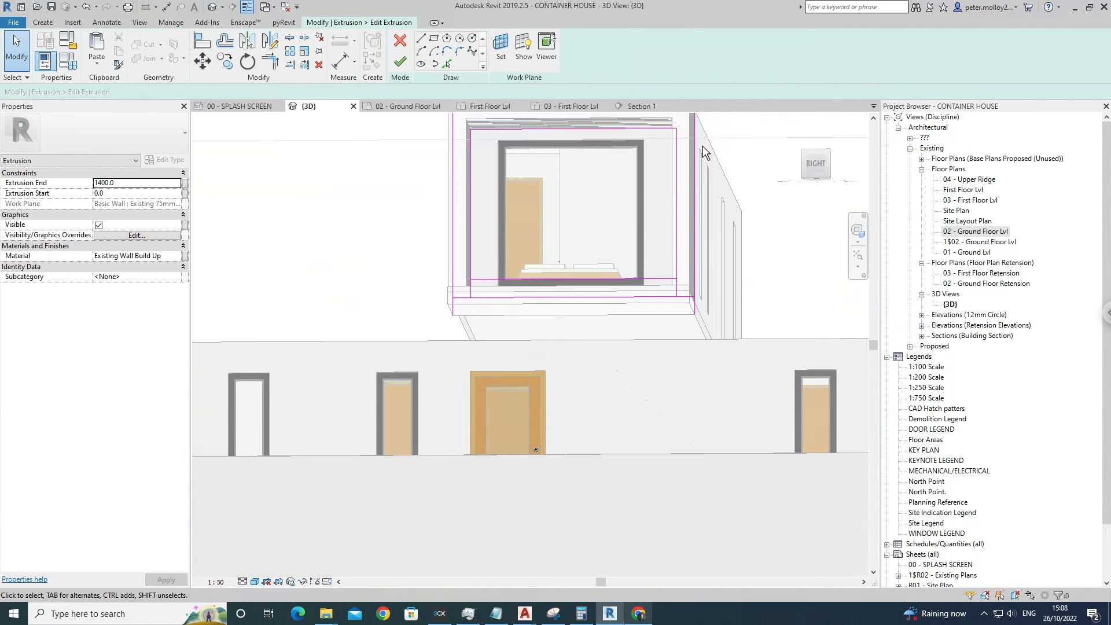
click(817, 172)
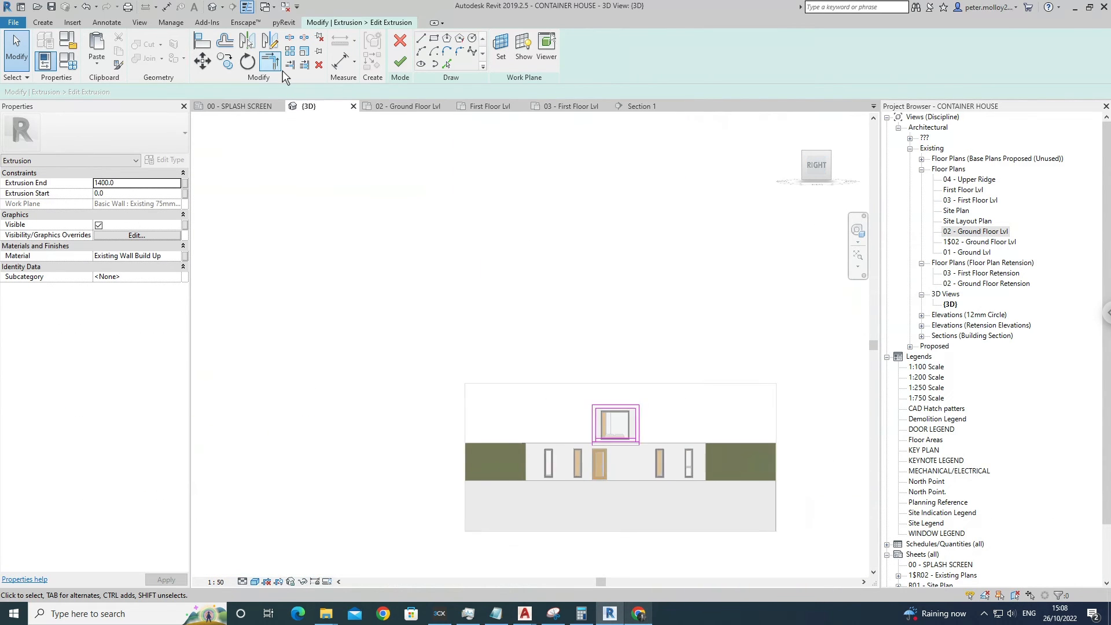
click(277, 66)
scroll(504, 325, up, 5)
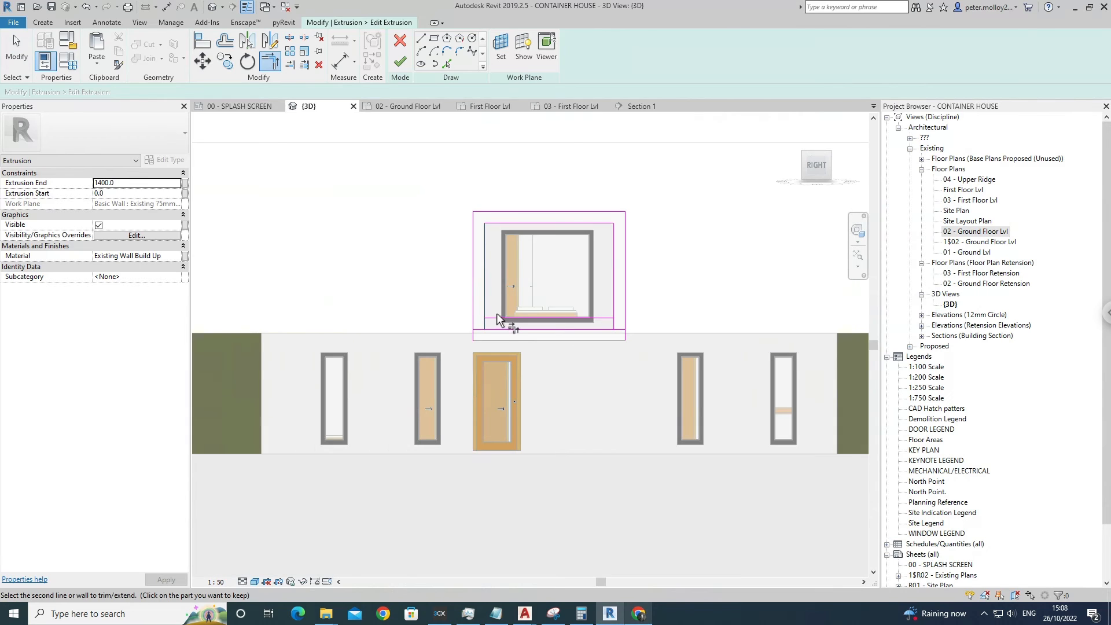
click(523, 319)
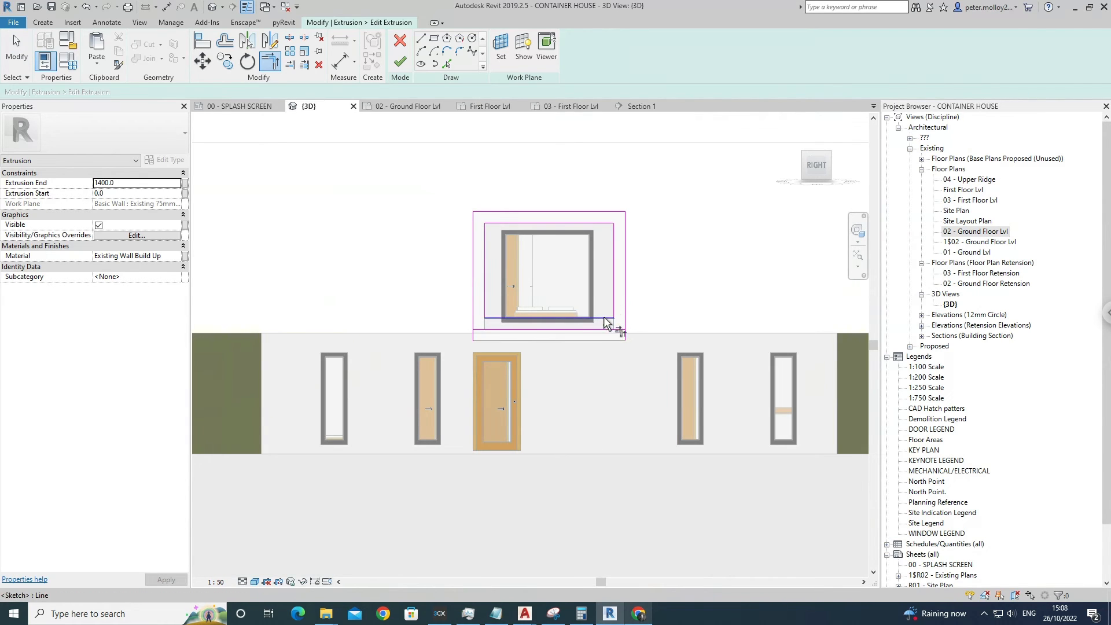
click(626, 313)
click(626, 314)
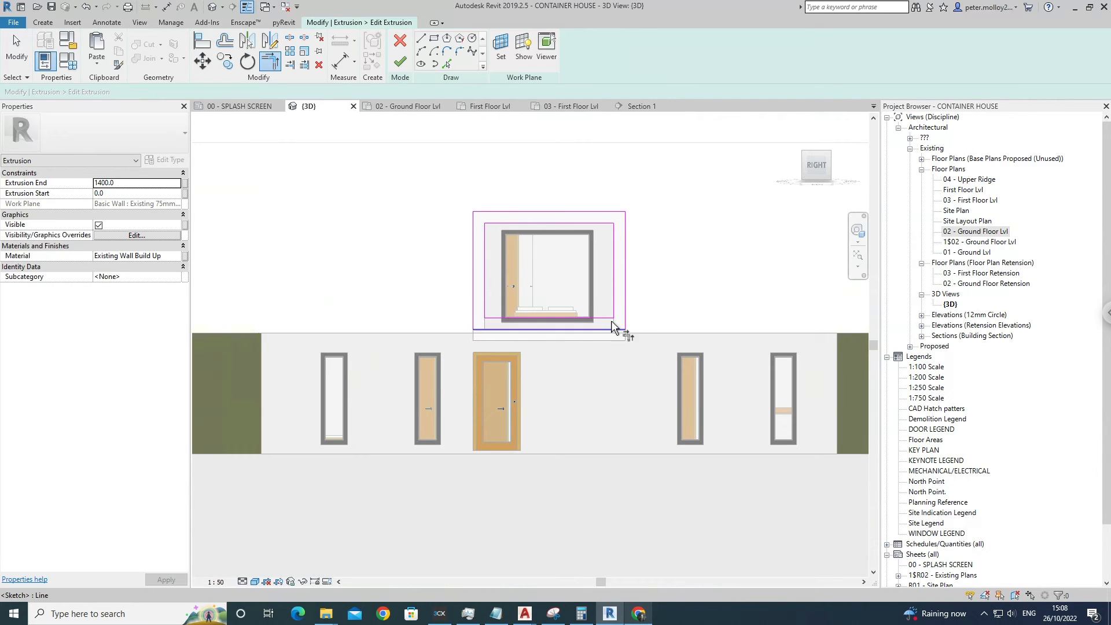
scroll(532, 318, up, 3)
key(Escape)
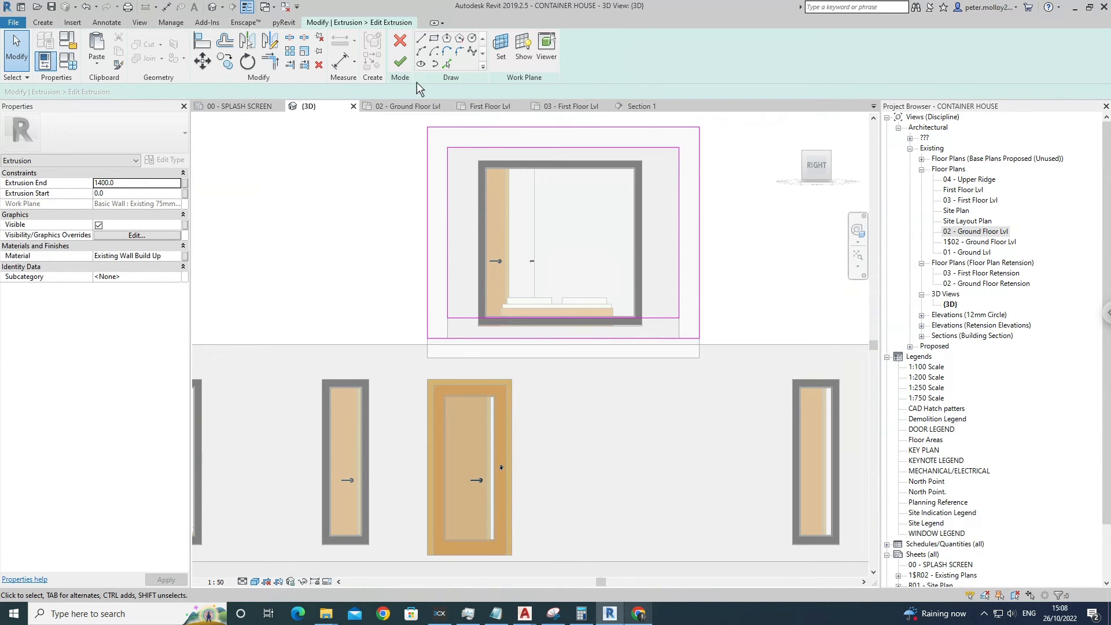
Finish editing the frame's extrusion sketch and complete the in-place wall model.
click(400, 61)
click(562, 370)
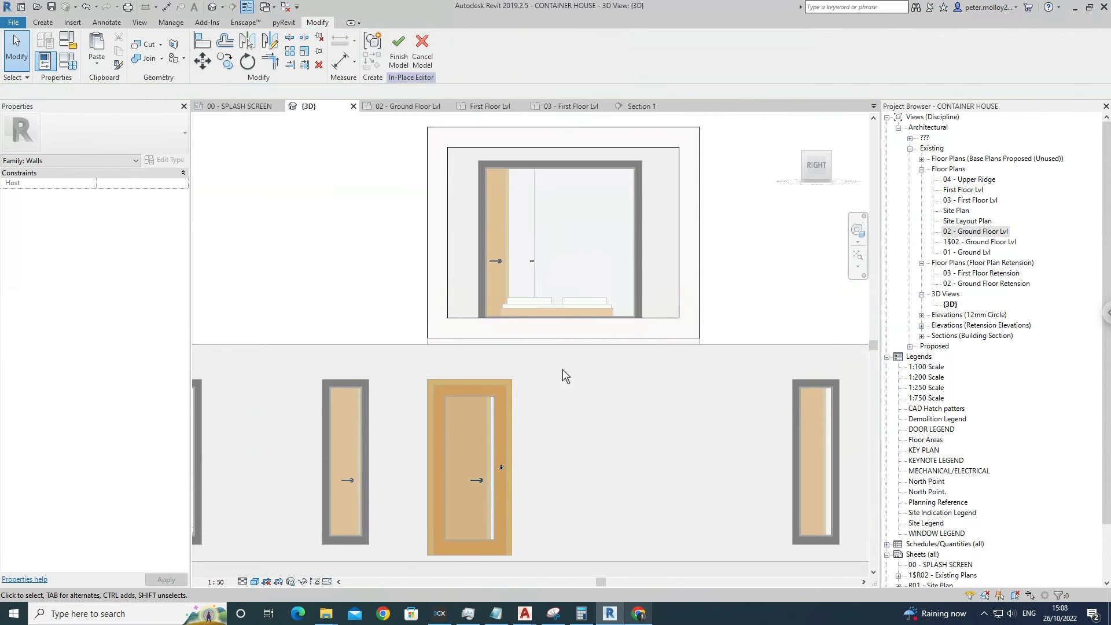
shift+middle_drag(516, 407, 632, 186)
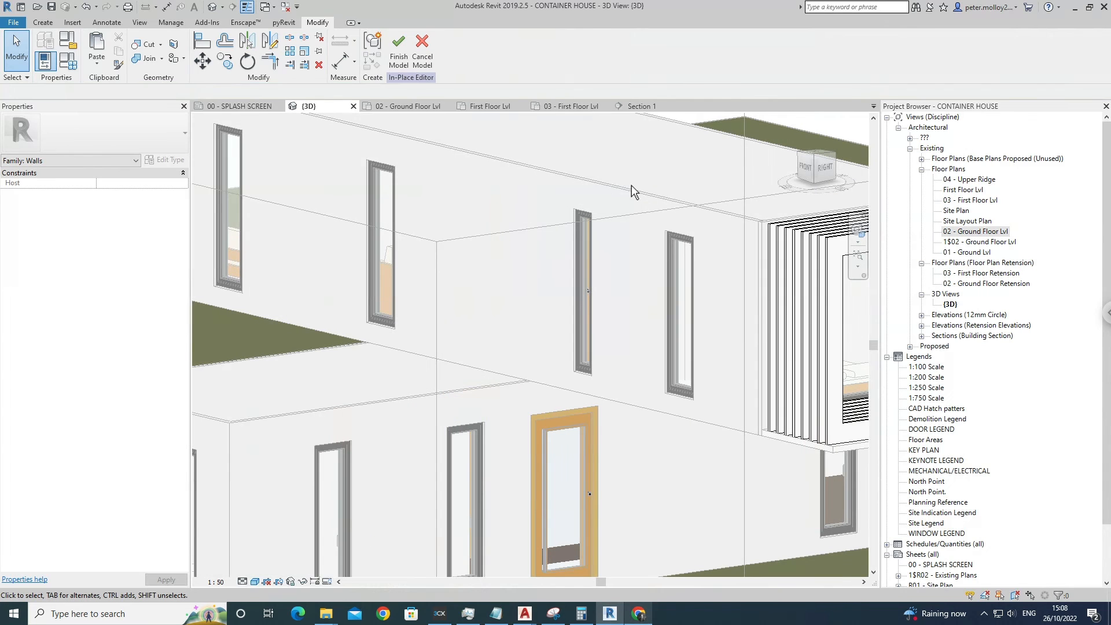
click(400, 50)
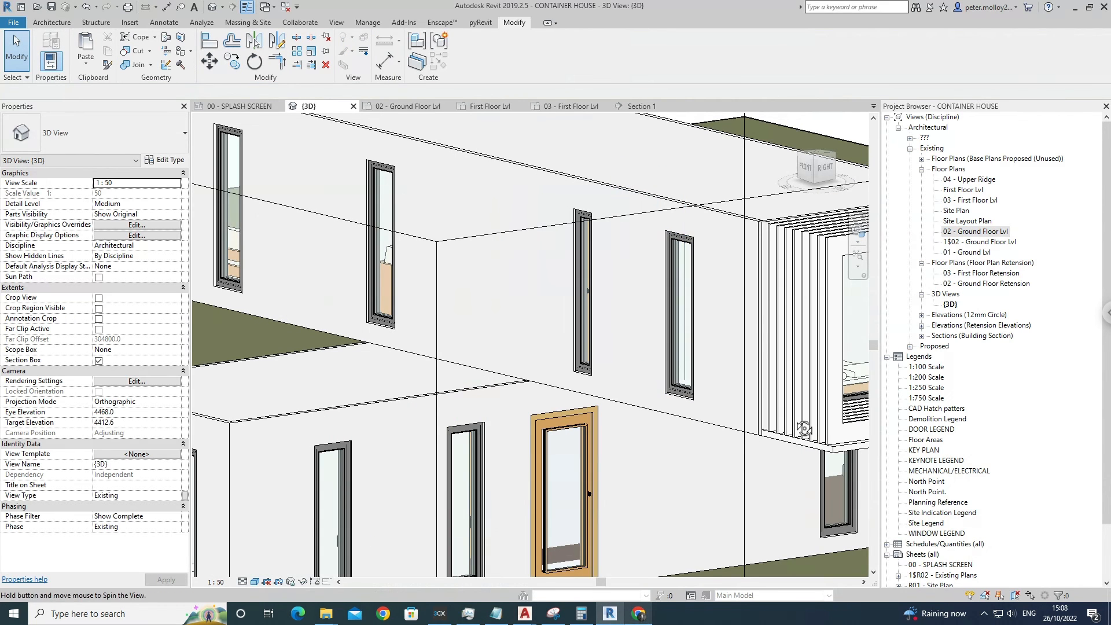
Edit the upper container floor's boundary in the First Floor Lvl plan and delete the three lines around the balcony.
shift+middle_drag(805, 429, 789, 345)
click(802, 340)
middle_drag(836, 409, 653, 404)
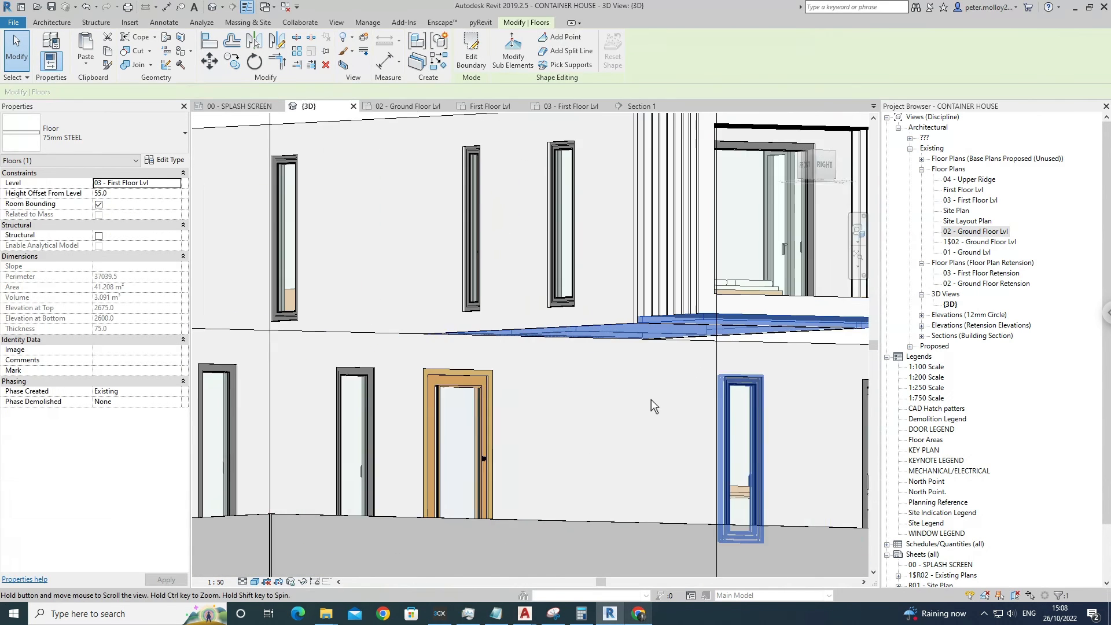
click(473, 51)
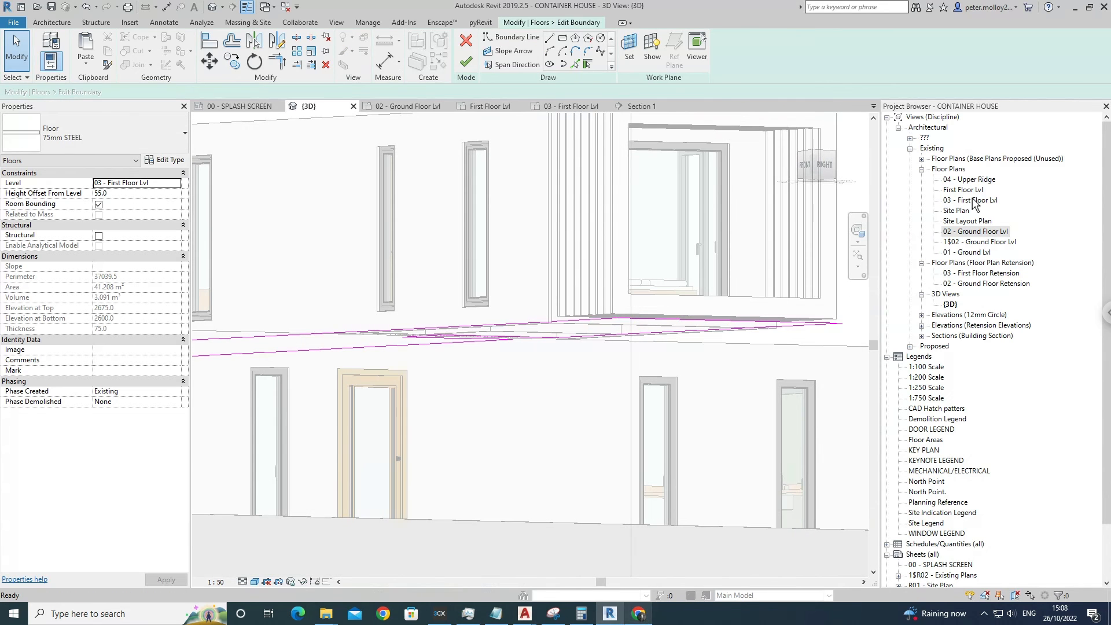
double_click(963, 190)
middle_drag(518, 379, 518, 370)
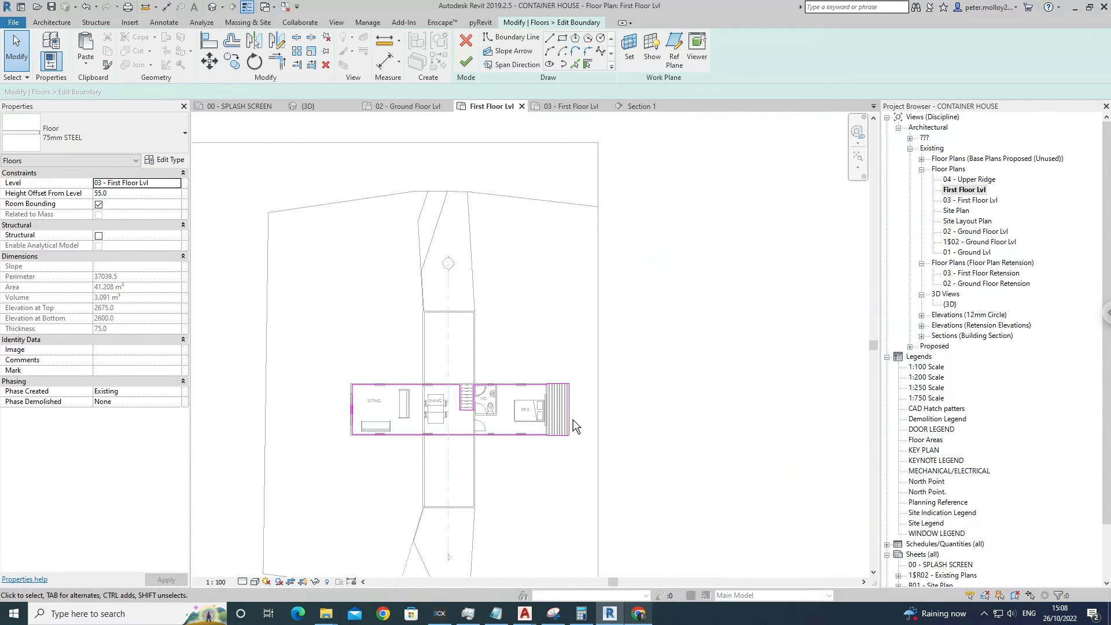
scroll(573, 427, up, 5)
drag(602, 491, 537, 304)
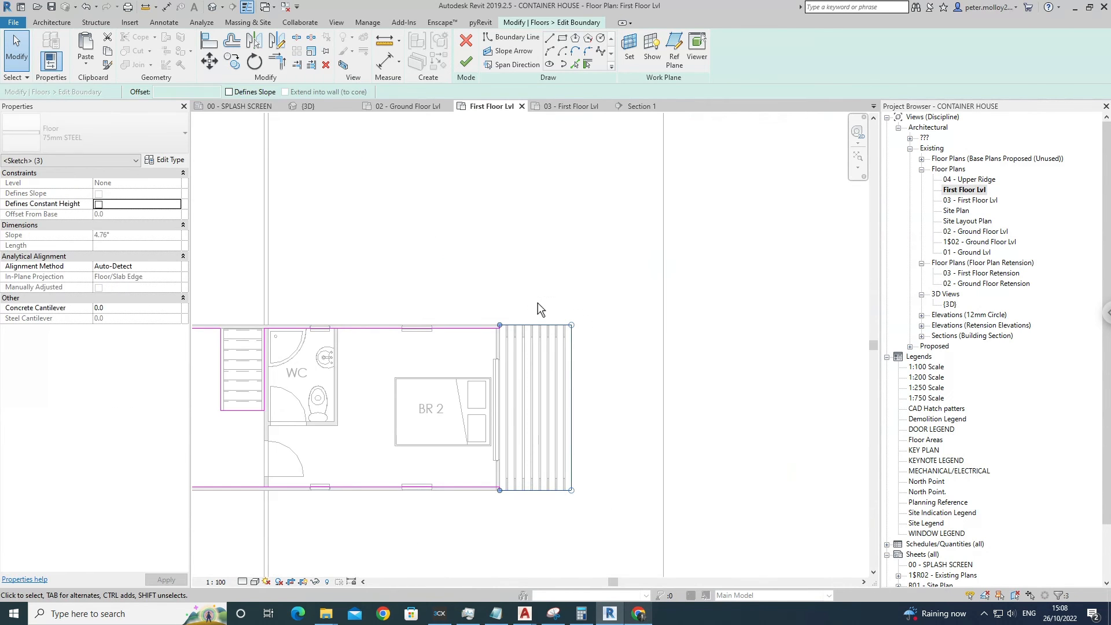
key(Delete)
Close the floor boundary along the bedroom's end wall, trim its corners and finish the floor sketch.
scroll(509, 333, up, 4)
scroll(523, 435, down, 5)
scroll(533, 433, up, 3)
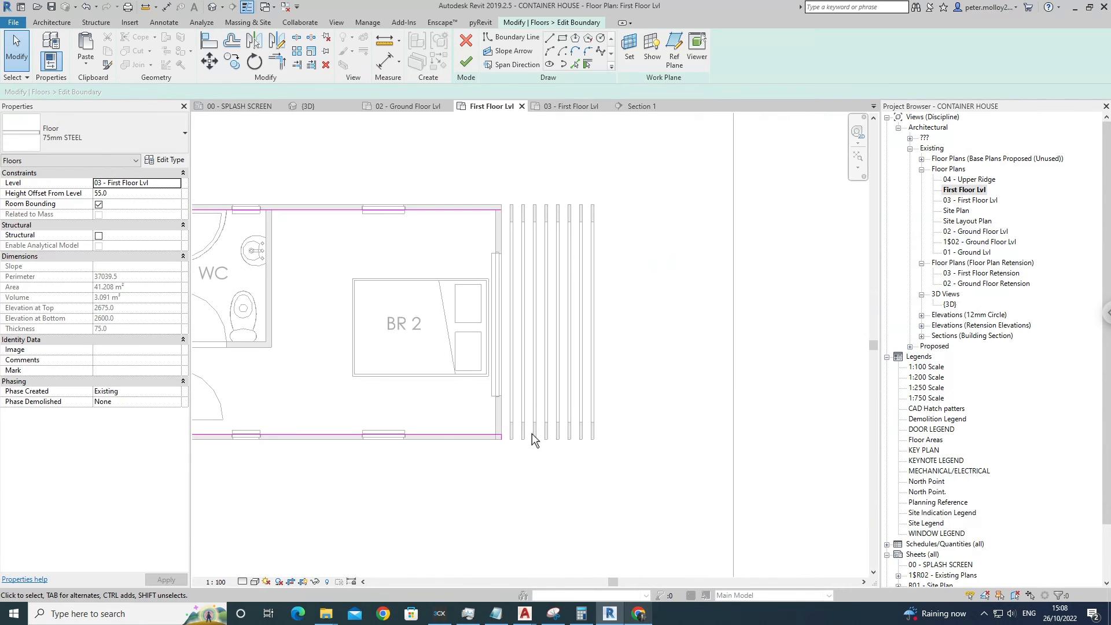
click(575, 63)
click(501, 420)
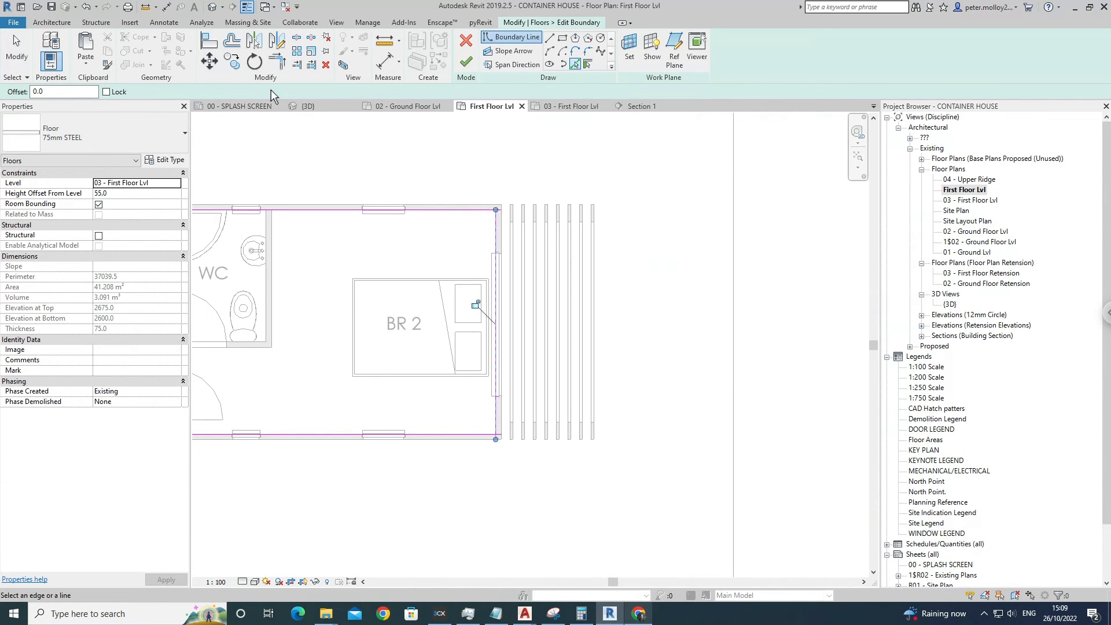
key(Escape)
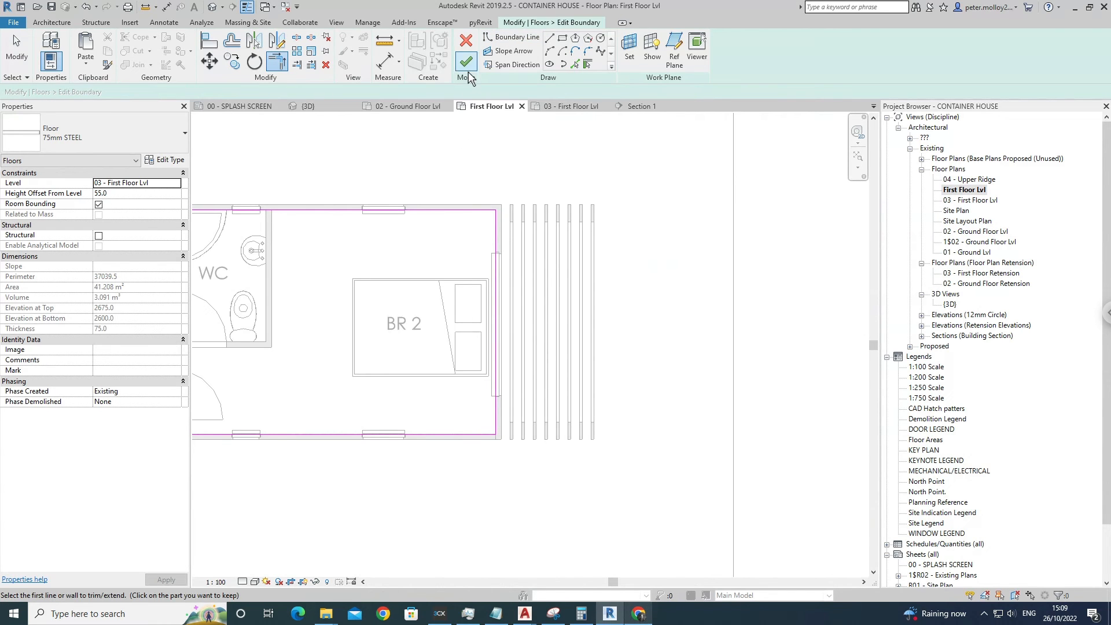
click(467, 61)
click(588, 195)
Dismiss the save reminder, return to the 3D view and temporarily hide the section box element.
click(212, 7)
key(Escape)
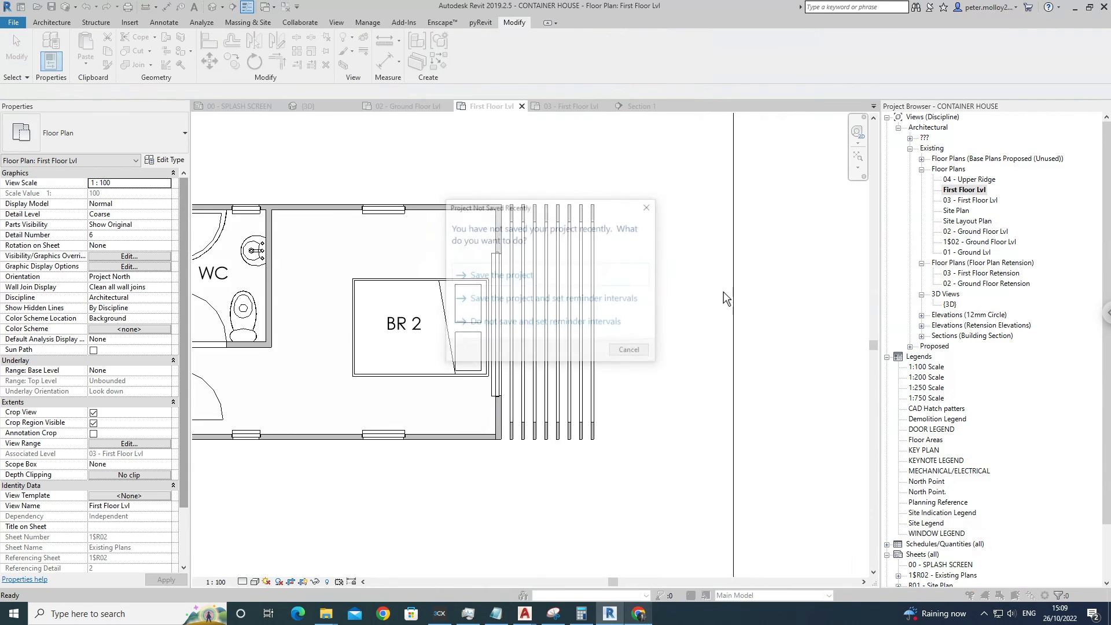
scroll(685, 399, down, 4)
mouse_move(685, 399)
shift+middle_down()
mouse_move(683, 434)
mouse_move(677, 387)
shift+middle_up()
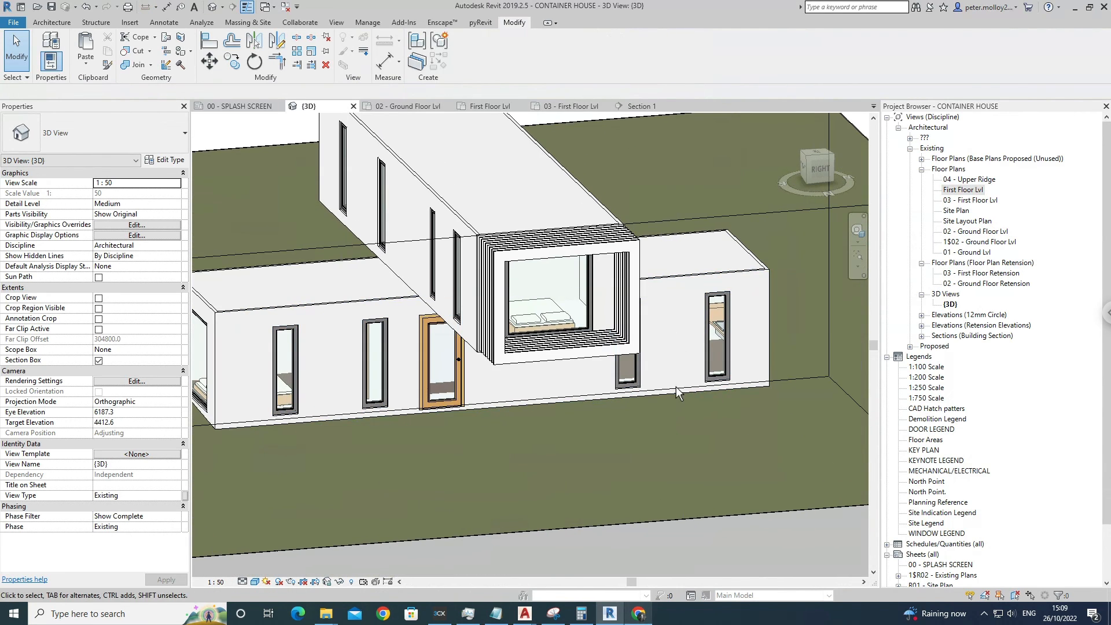
shift+middle_drag(712, 331, 605, 432)
scroll(567, 402, down, 5)
scroll(604, 433, up, 2)
click(706, 248)
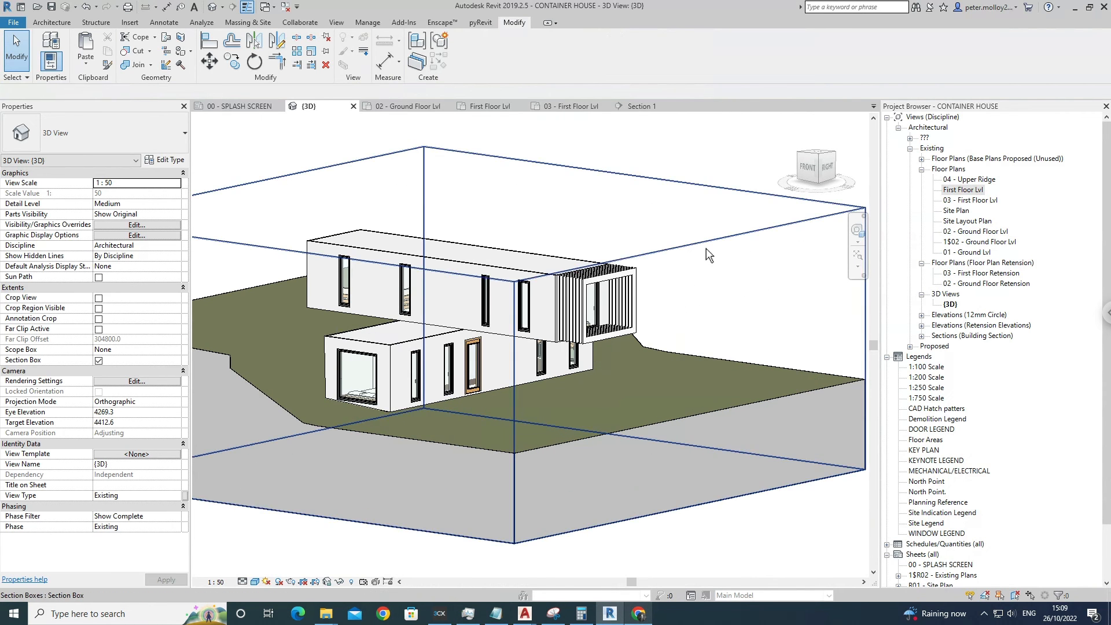
scroll(614, 405, up, 2)
click(340, 582)
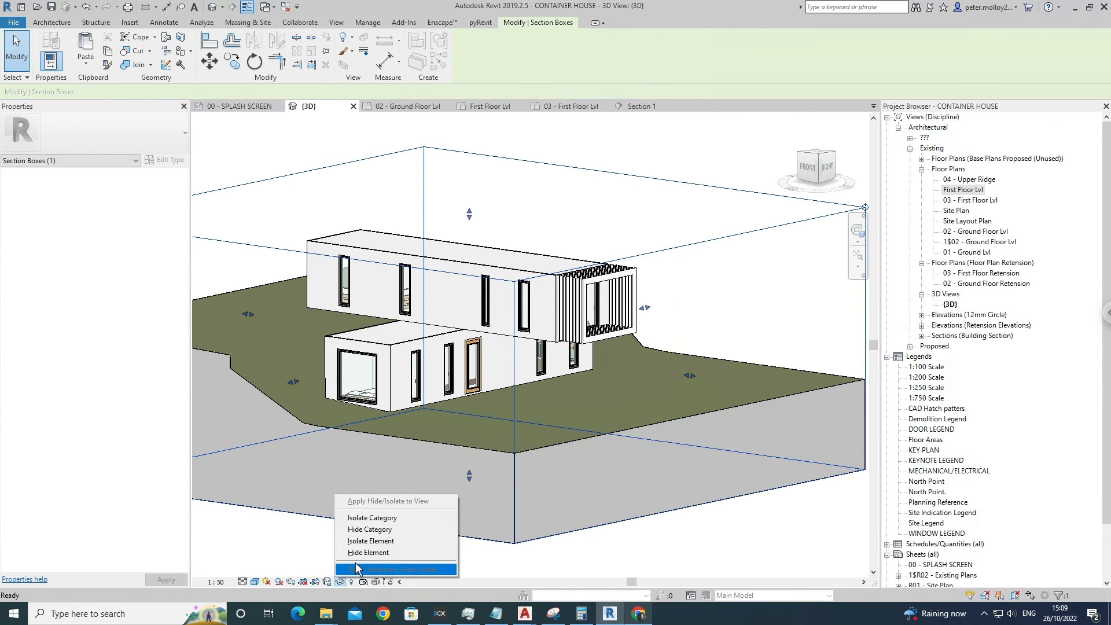
click(368, 553)
shift+middle_drag(665, 377, 616, 395)
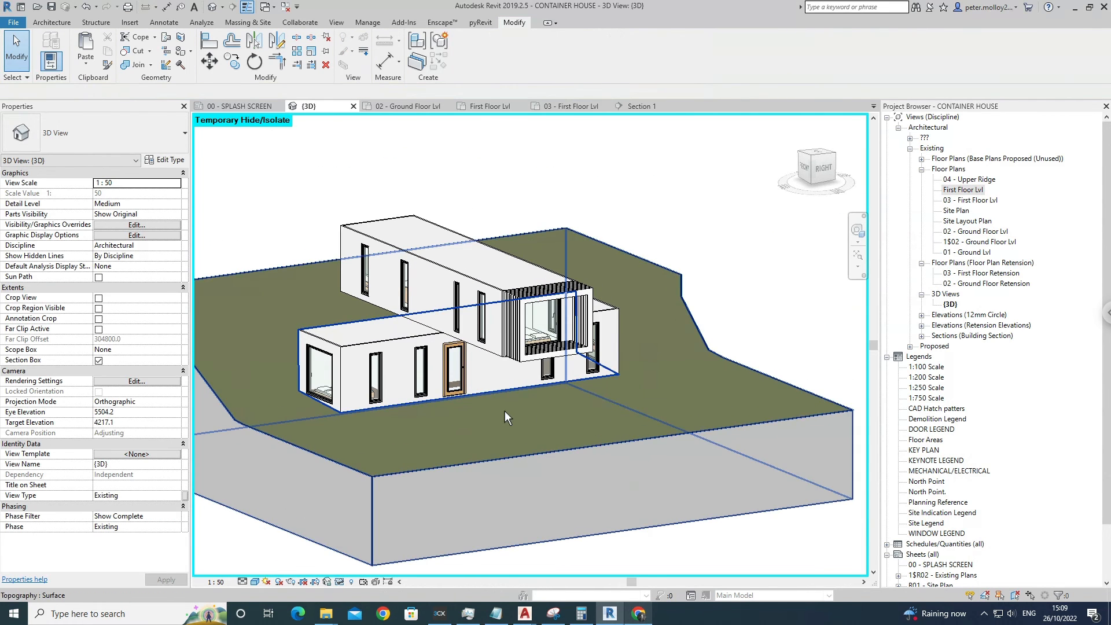
Place an Audi_A4_2004_5201 car component on the ground beside the lower container, near the overhanging balcony.
click(51, 22)
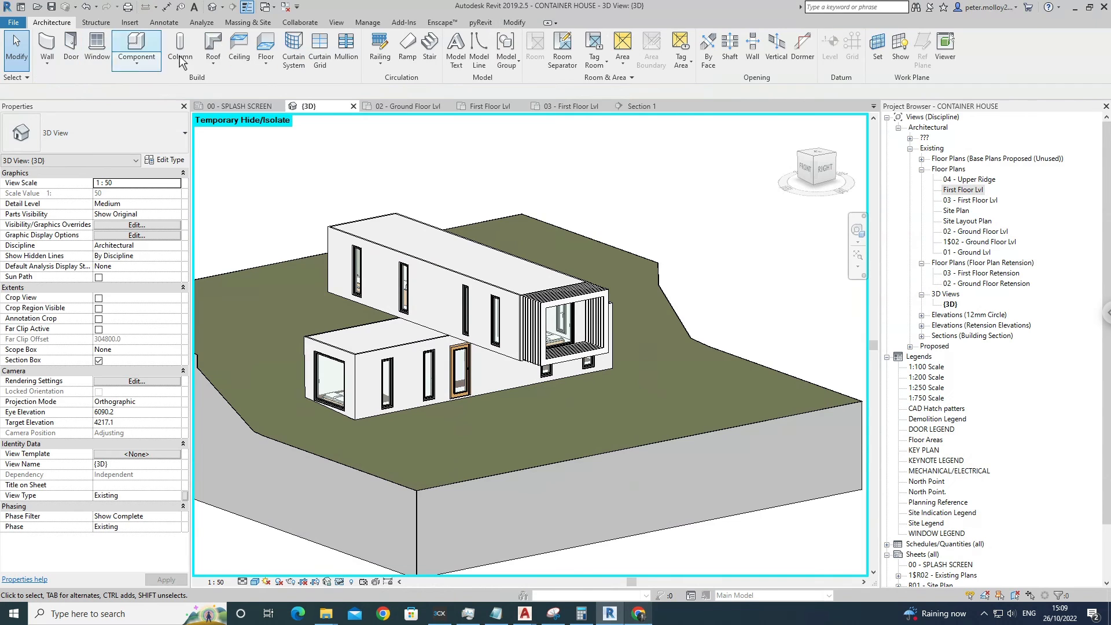
click(148, 57)
click(148, 149)
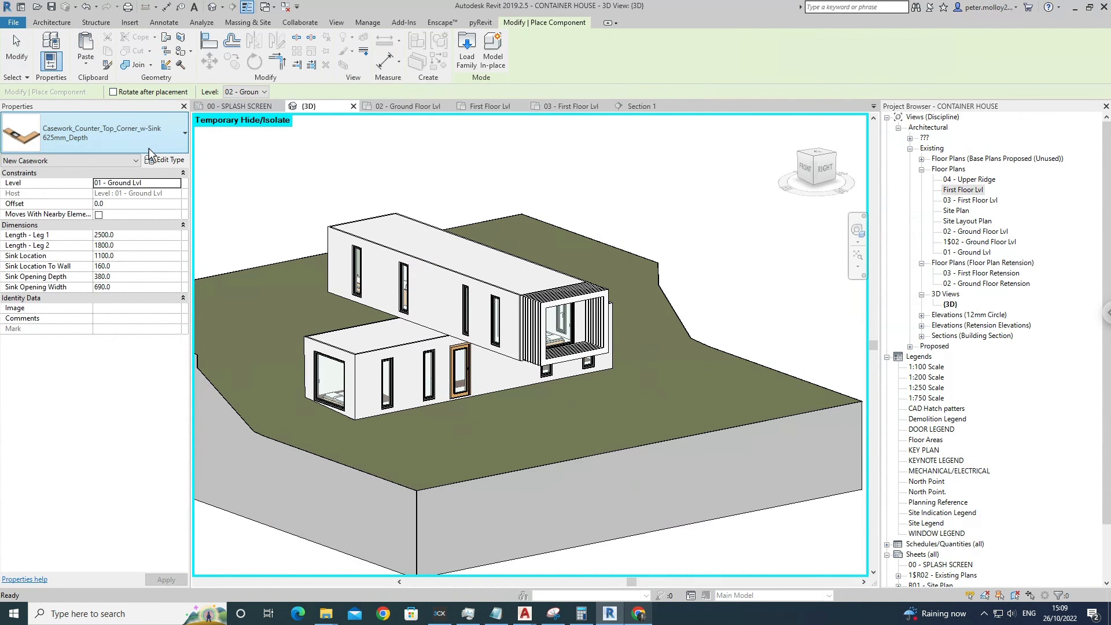
scroll(160, 234, up, 6)
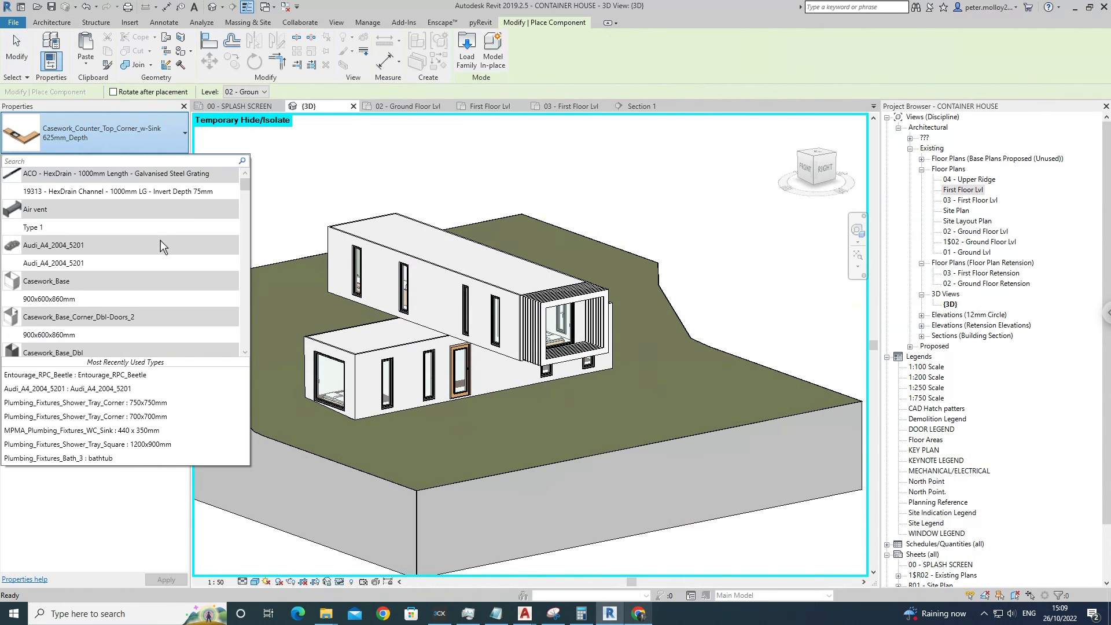
click(81, 269)
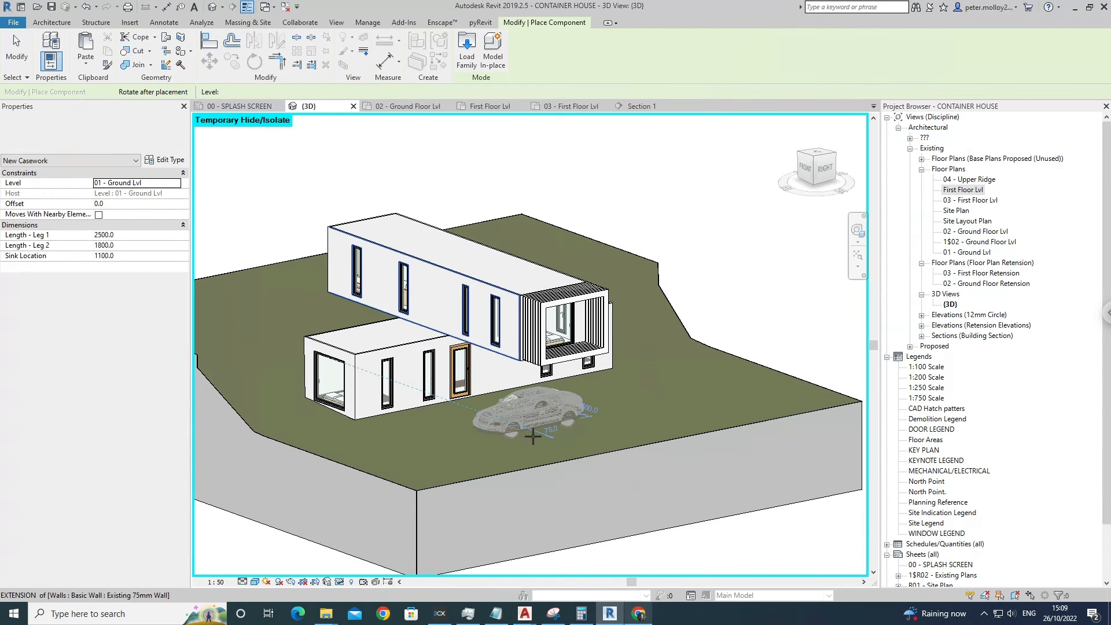
click(544, 436)
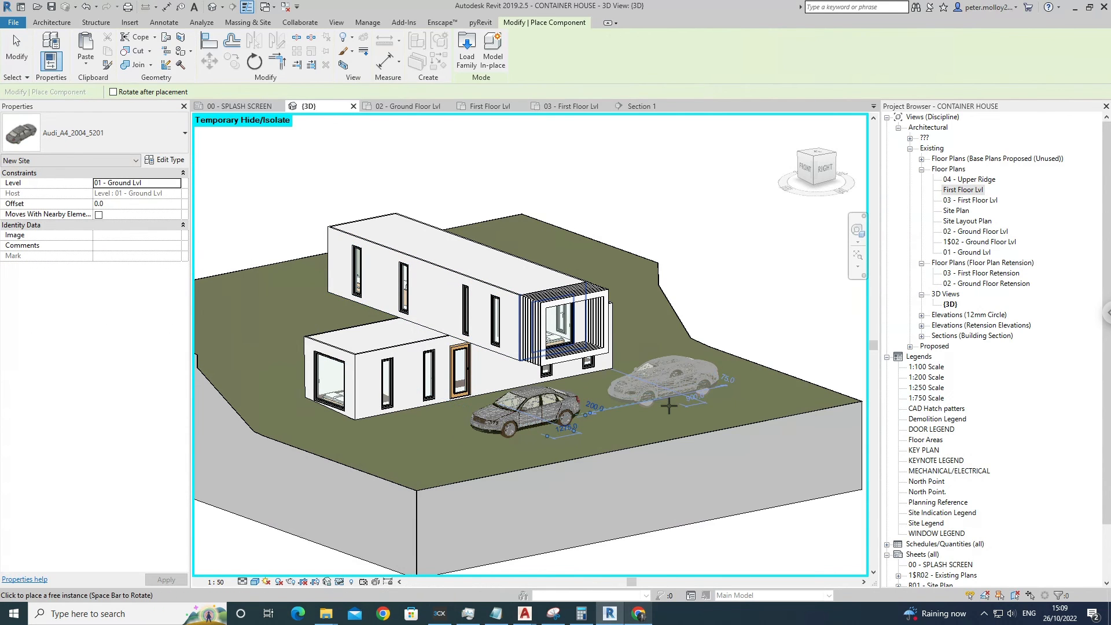
Finish placing cars and move the placed Audi car closer to the lower container in the front view.
key(Escape)
key(Escape)
scroll(526, 430, up, 1)
click(527, 428)
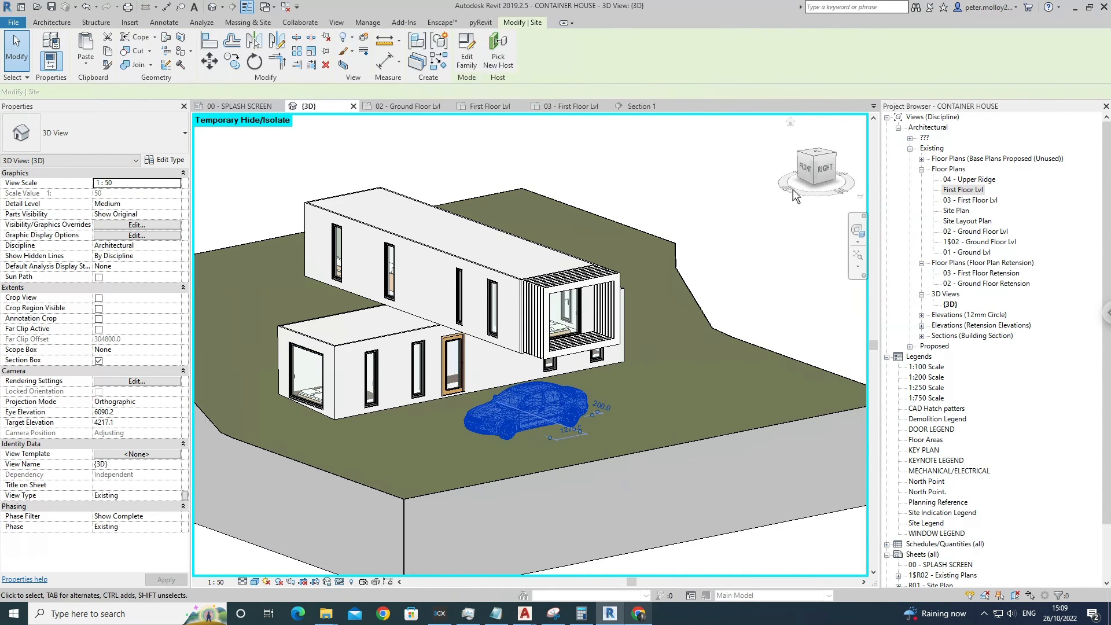
click(807, 172)
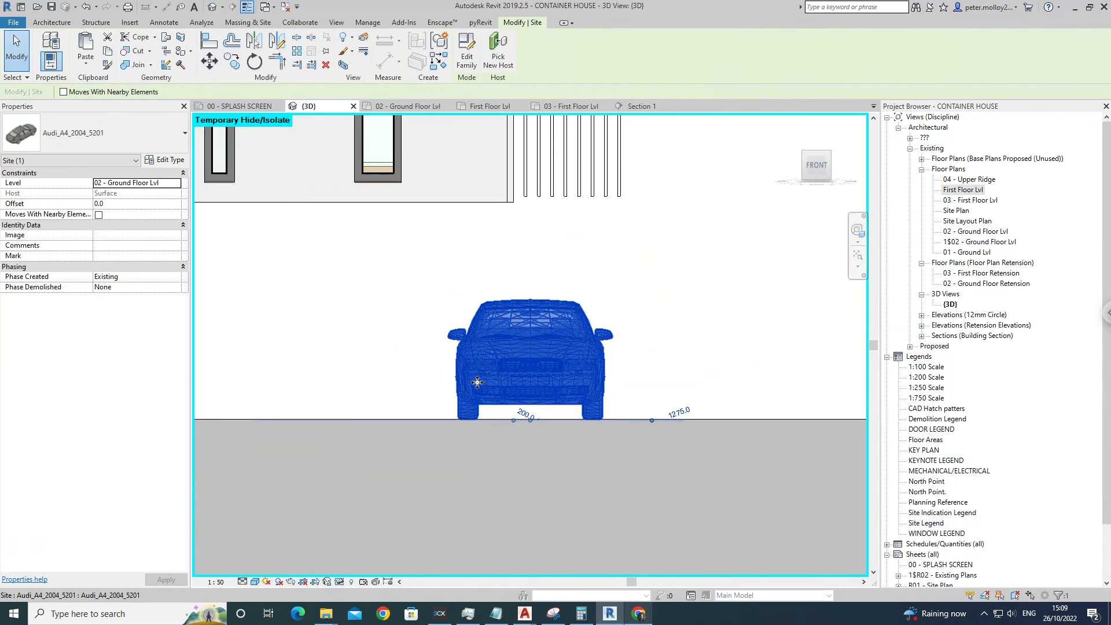
drag(487, 379, 409, 400)
key(Escape)
Copy the Audi car about 2446 mm horizontally so that two cars stand side by side under the overhang.
click(410, 383)
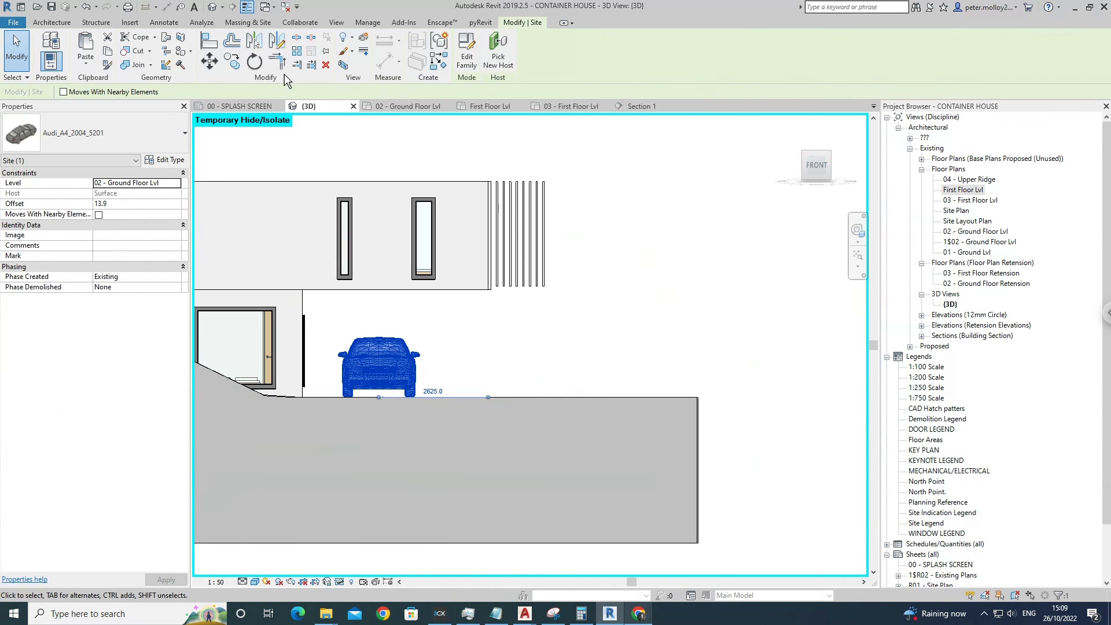
click(235, 65)
click(387, 371)
click(489, 376)
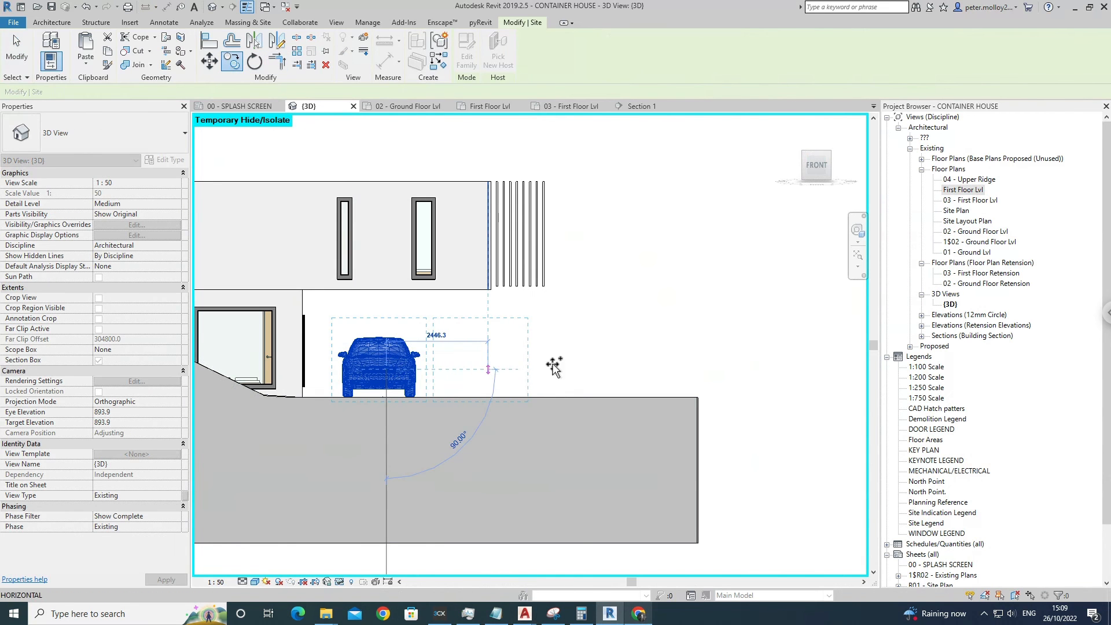
shift+middle_drag(589, 377, 608, 425)
key(Escape)
key(Escape)
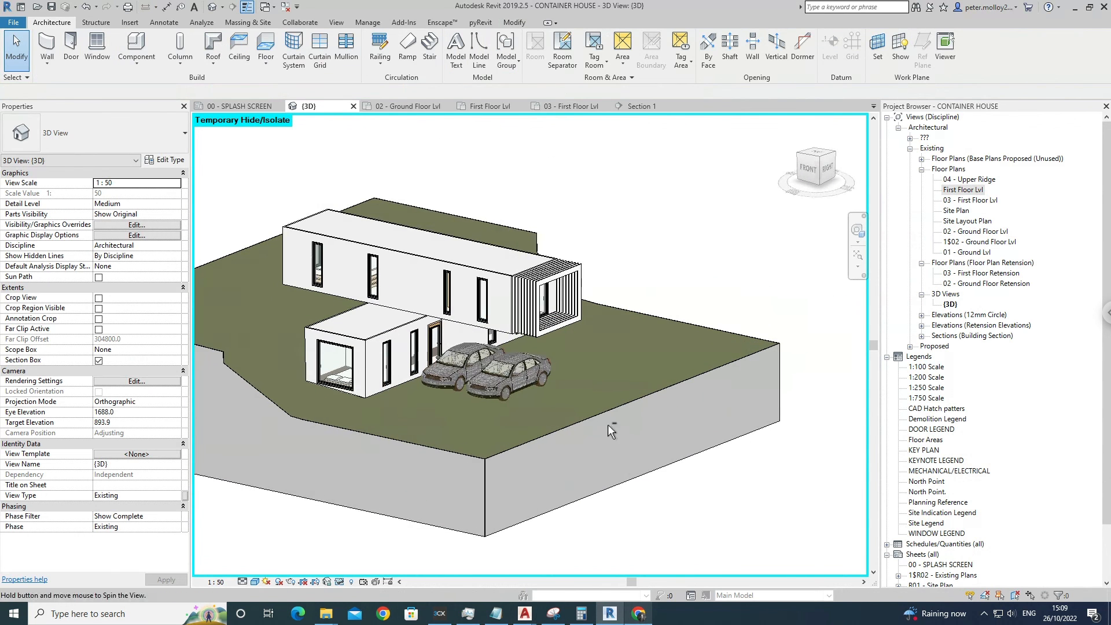
Select both cars and move them in the top view to the far side of the upper container, beside the lower container.
click(512, 383)
ctrl+click(457, 365)
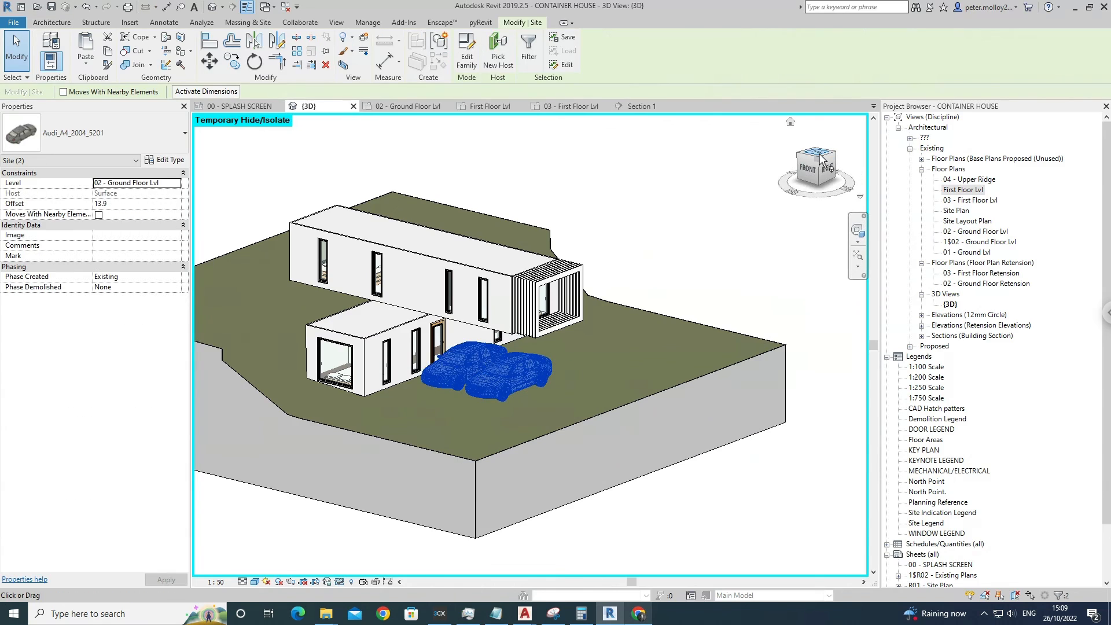
shift+middle_drag(579, 255, 592, 239)
click(817, 153)
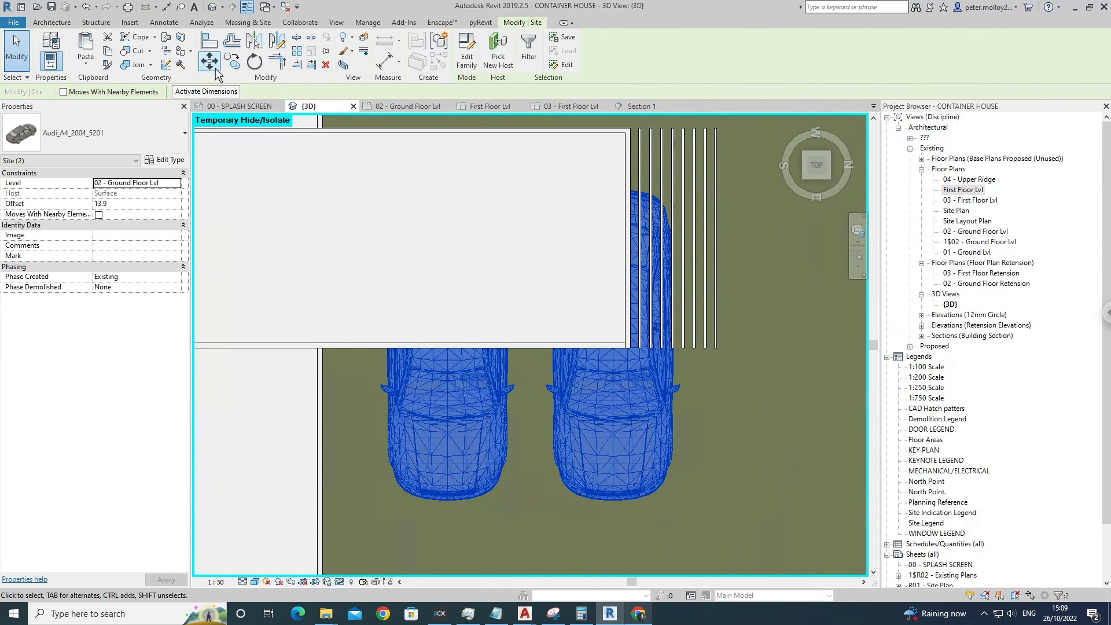
click(209, 62)
middle_drag(498, 332, 467, 368)
click(467, 368)
scroll(473, 364, down, 2)
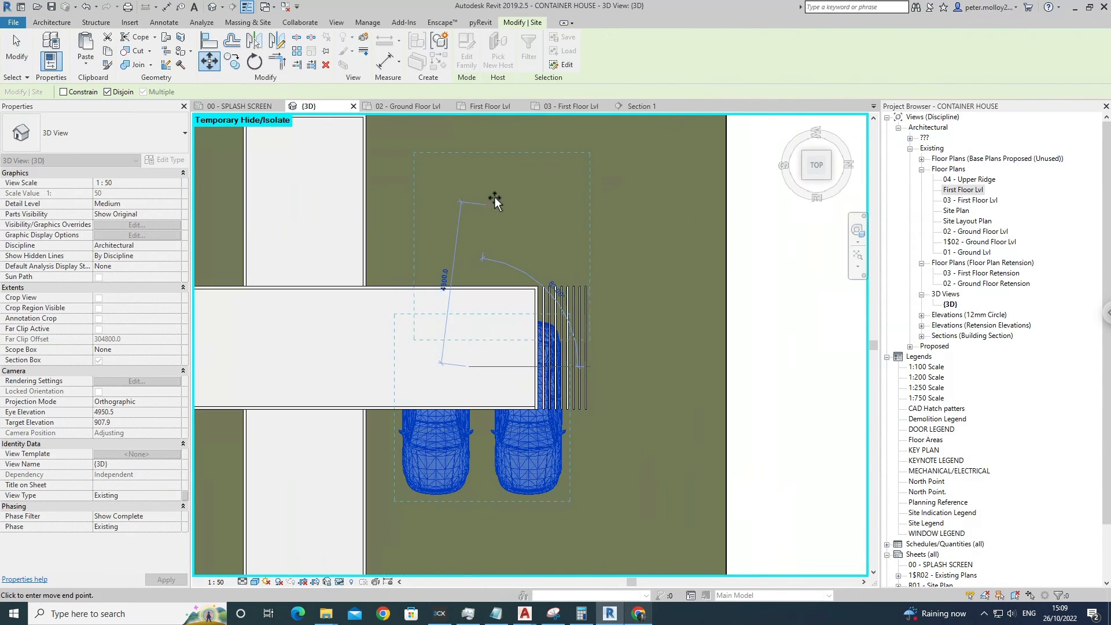
click(488, 192)
click(588, 276)
scroll(592, 281, down, 4)
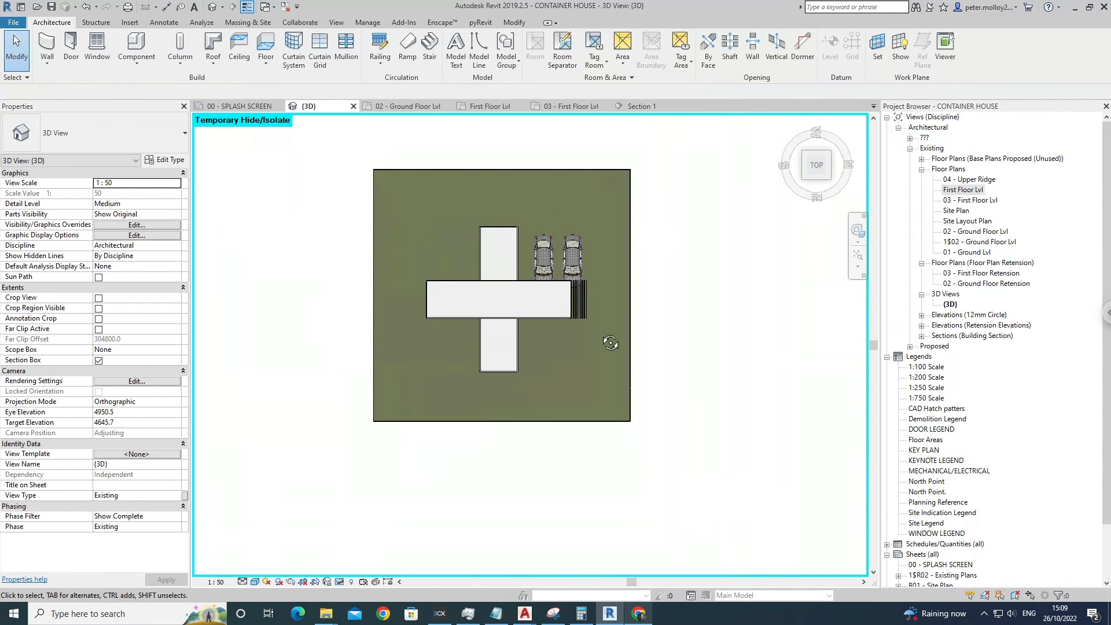
mouse_move(610, 342)
shift+middle_down()
mouse_move(572, 308)
mouse_move(593, 335)
mouse_move(592, 355)
mouse_move(627, 353)
shift+middle_up()
click(626, 352)
scroll(631, 365, up, 3)
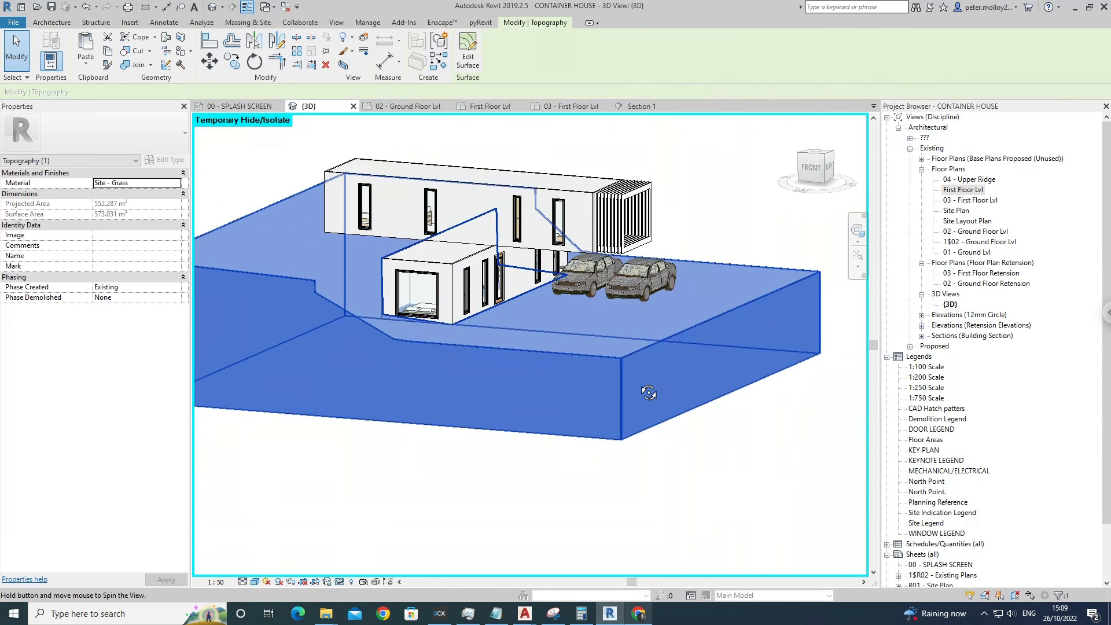
click(463, 64)
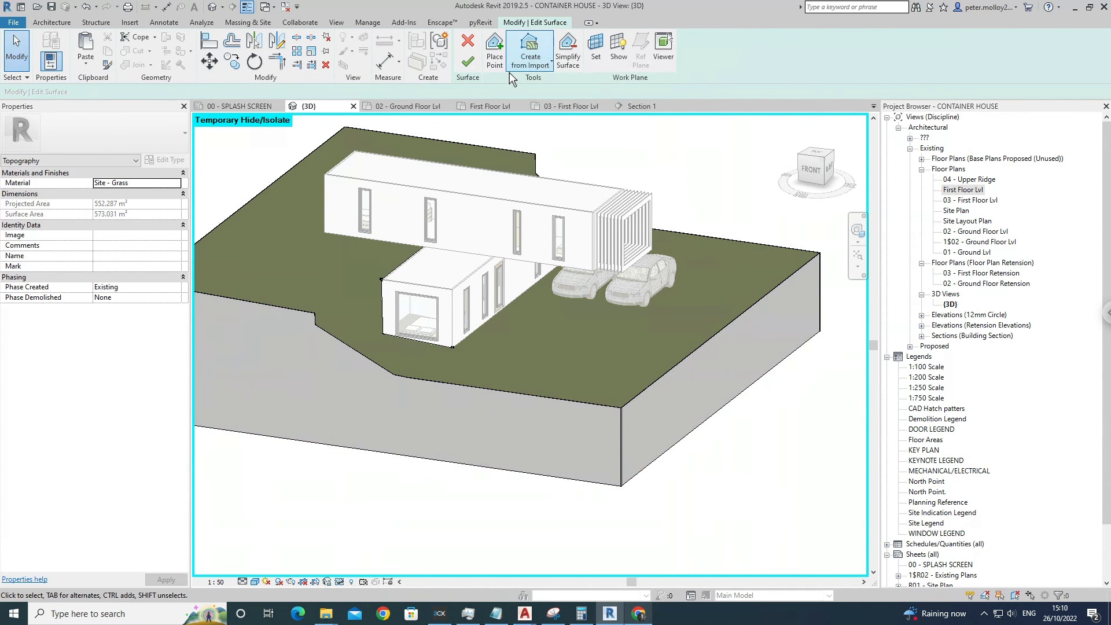
click(468, 60)
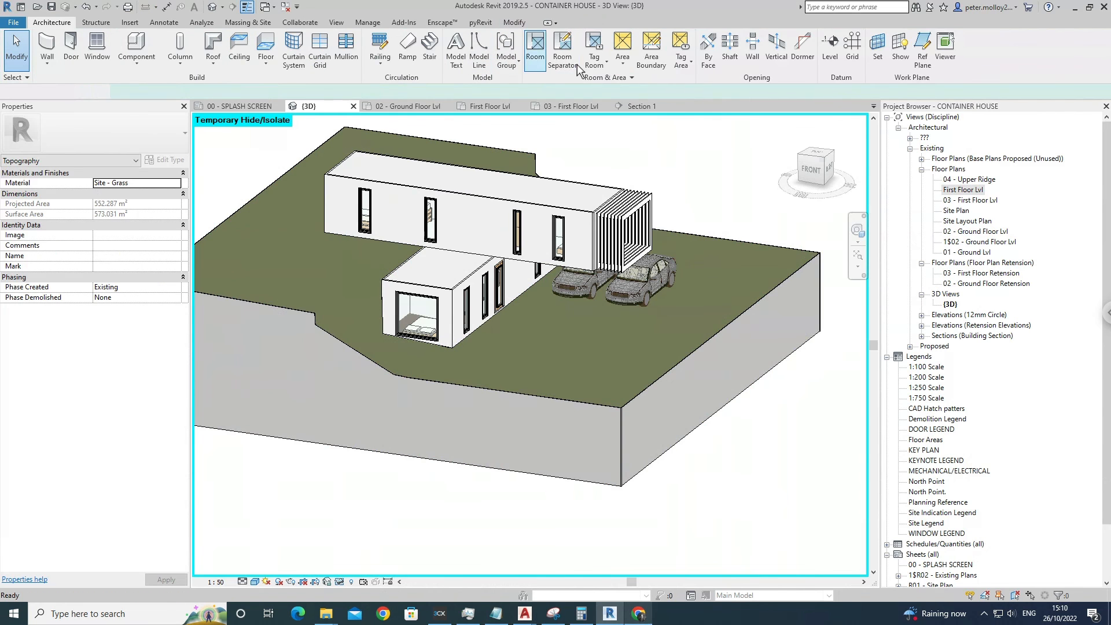
click(530, 286)
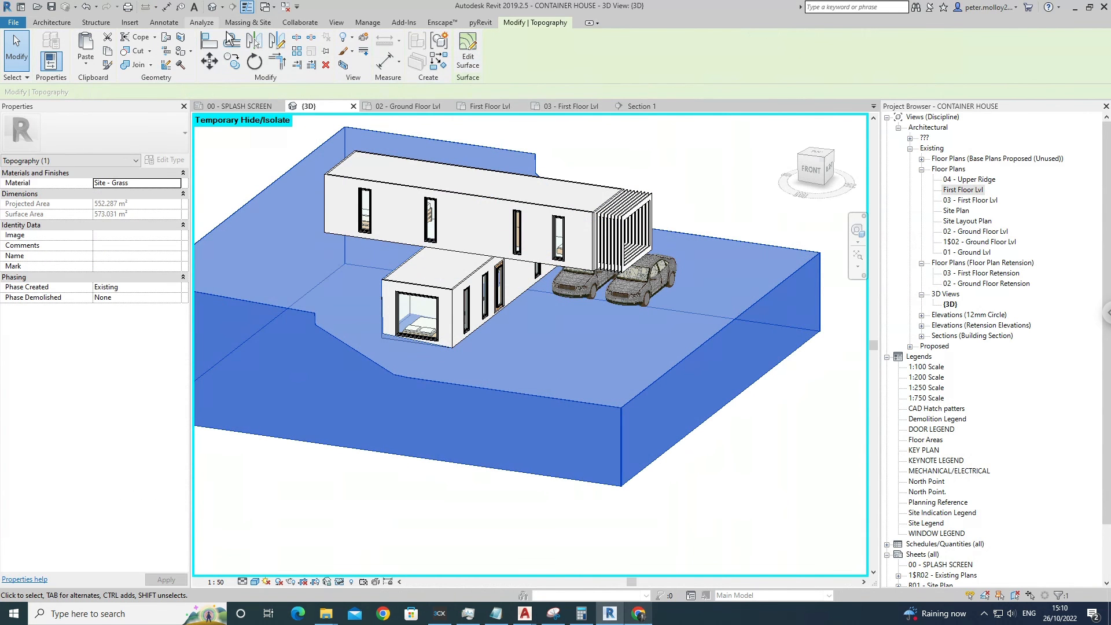
key(Escape)
Temporarily hide both Audi cars in the 3D view.
mouse_move(579, 304)
shift+middle_down()
mouse_move(680, 330)
mouse_move(648, 312)
mouse_move(597, 315)
shift+middle_up()
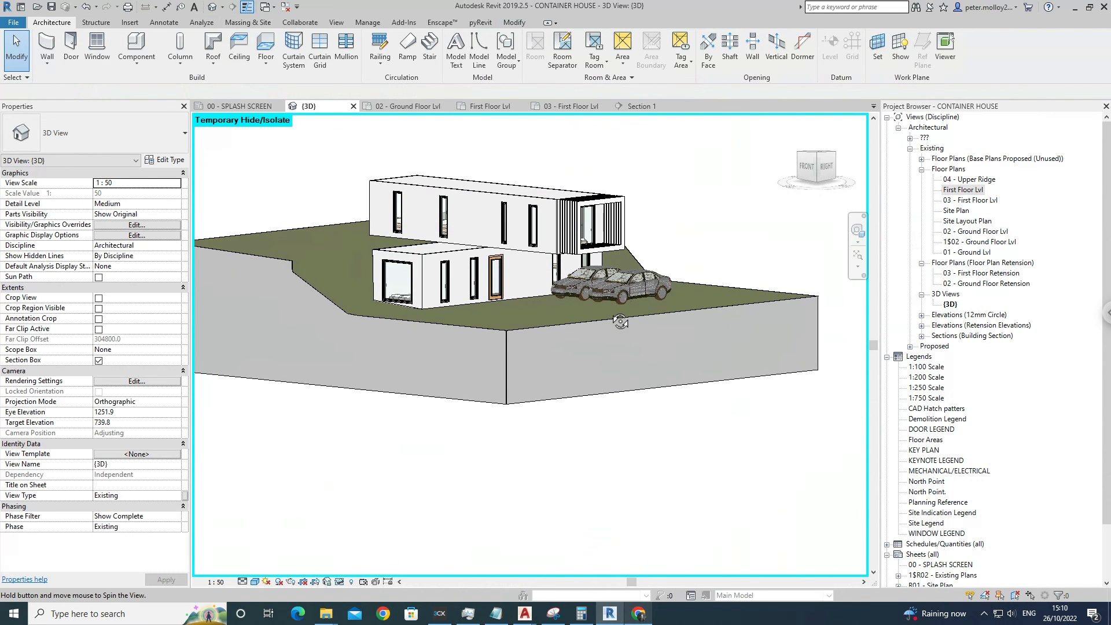
click(583, 296)
key(Escape)
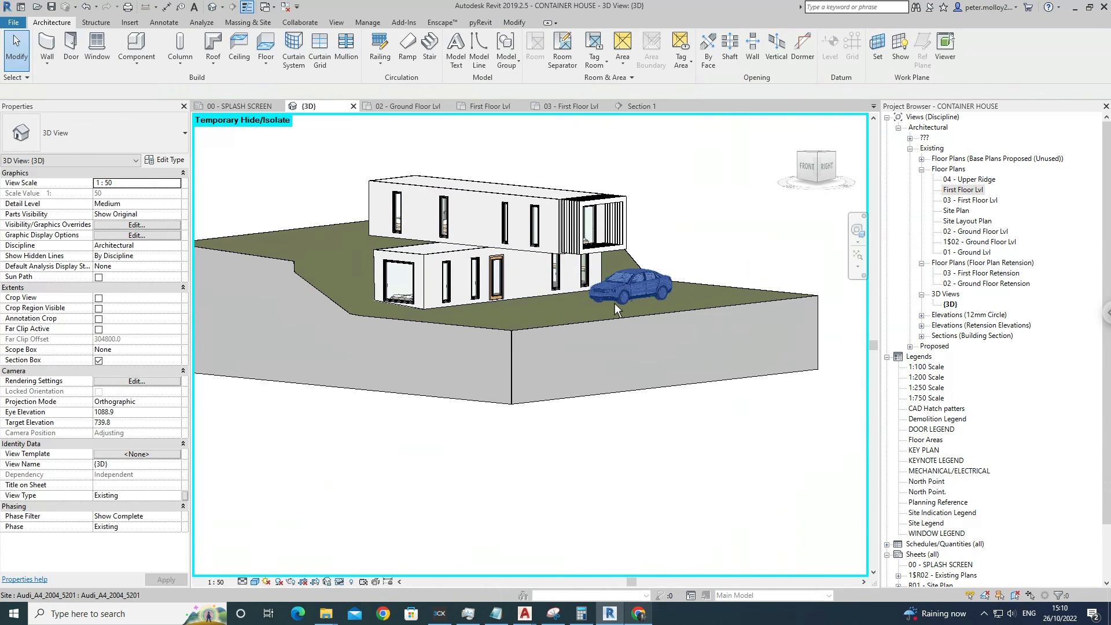
click(616, 303)
key(h)
key(h)
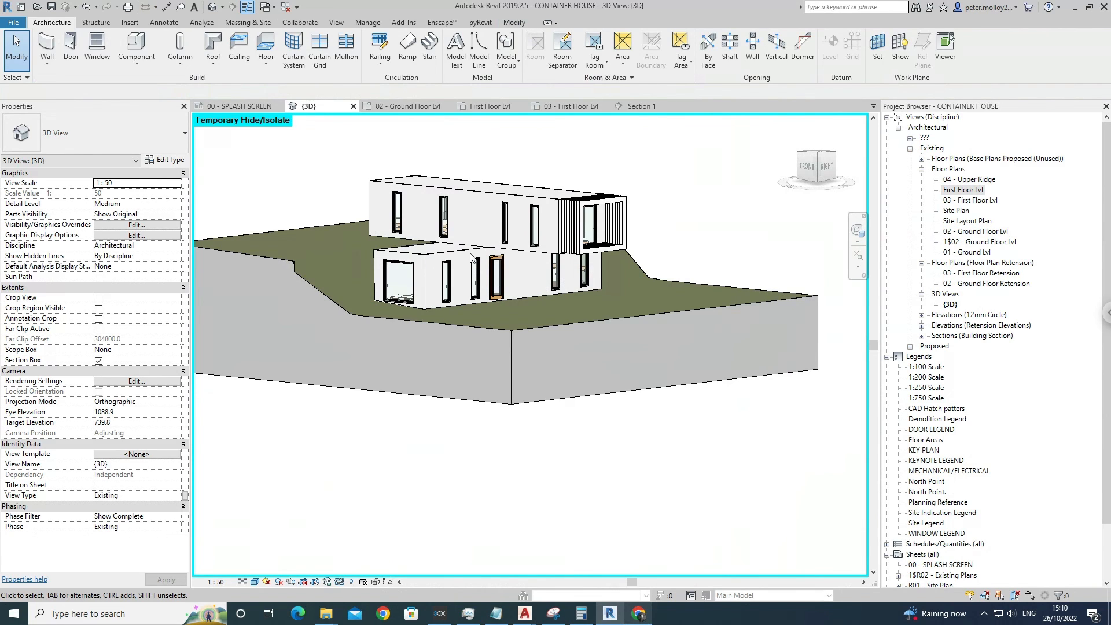
Turn on shadows in the 3D view and compare the model with them off and on.
scroll(586, 244, up, 2)
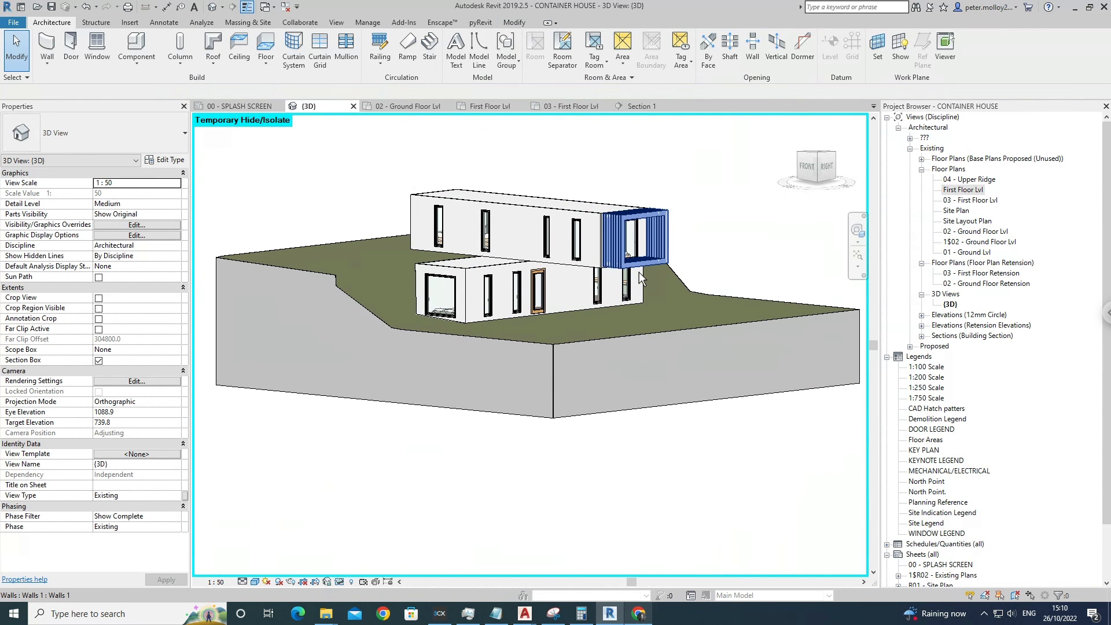
scroll(640, 274, up, 1)
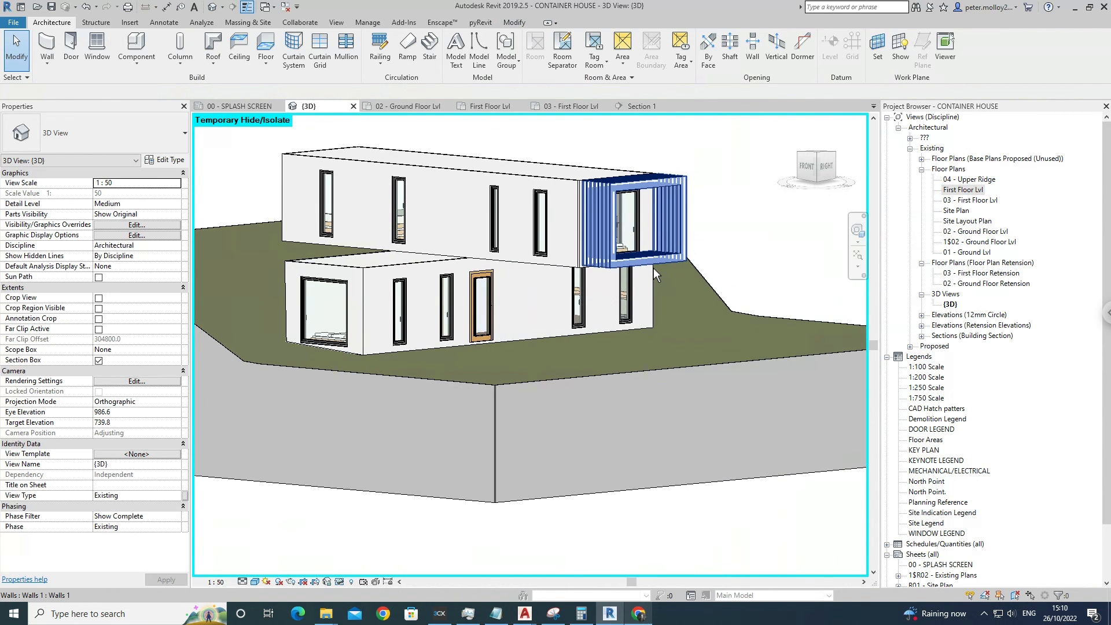
shift+middle_drag(703, 265, 677, 333)
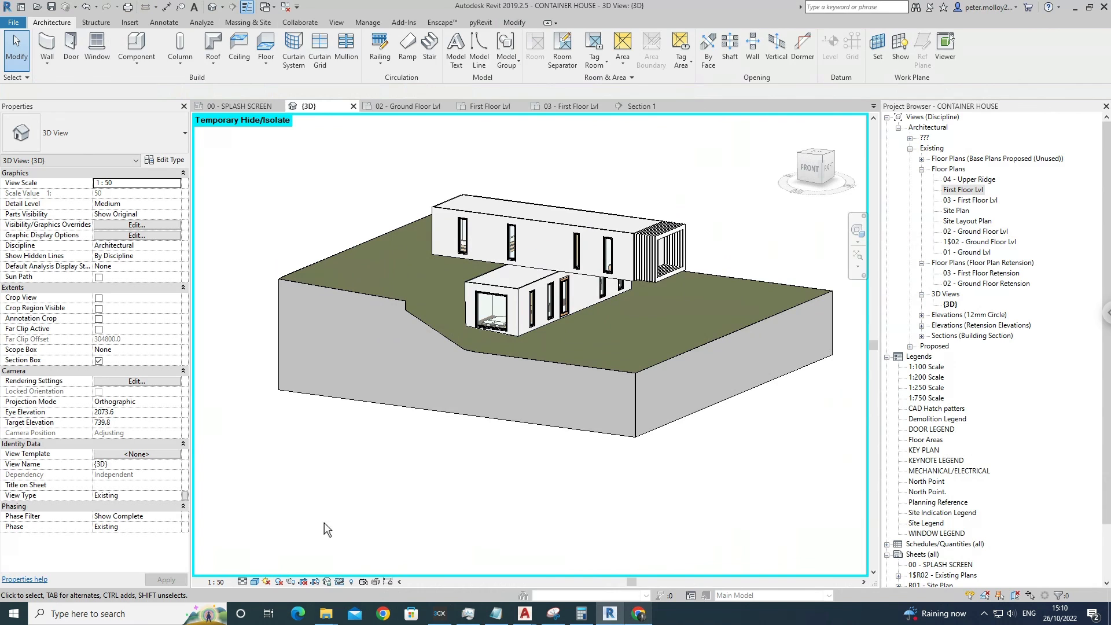
click(279, 582)
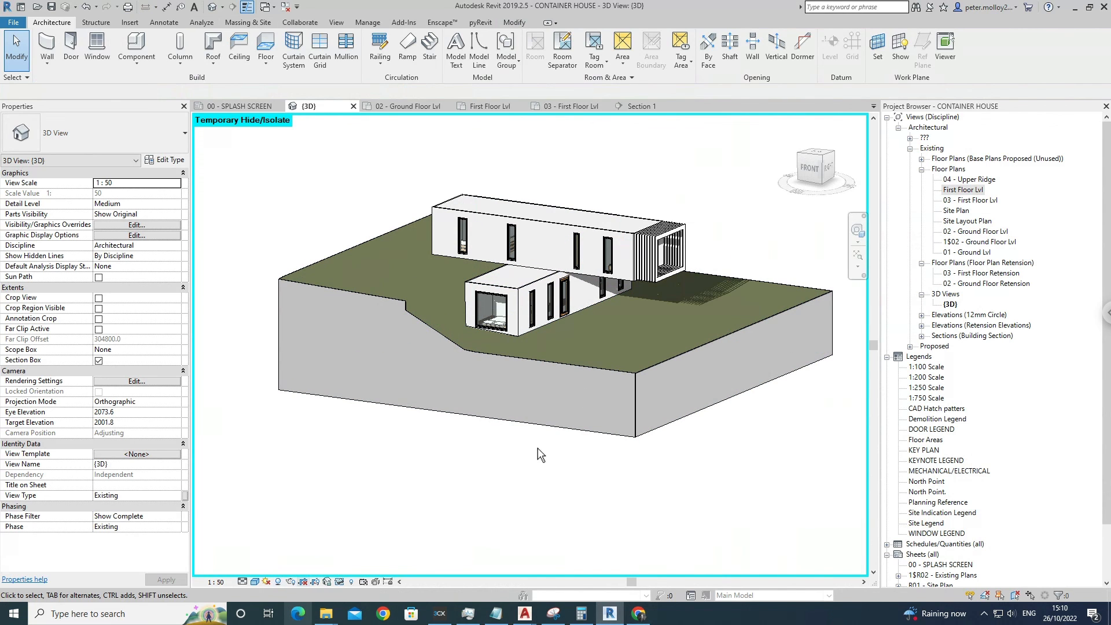
shift+middle_drag(592, 425, 504, 433)
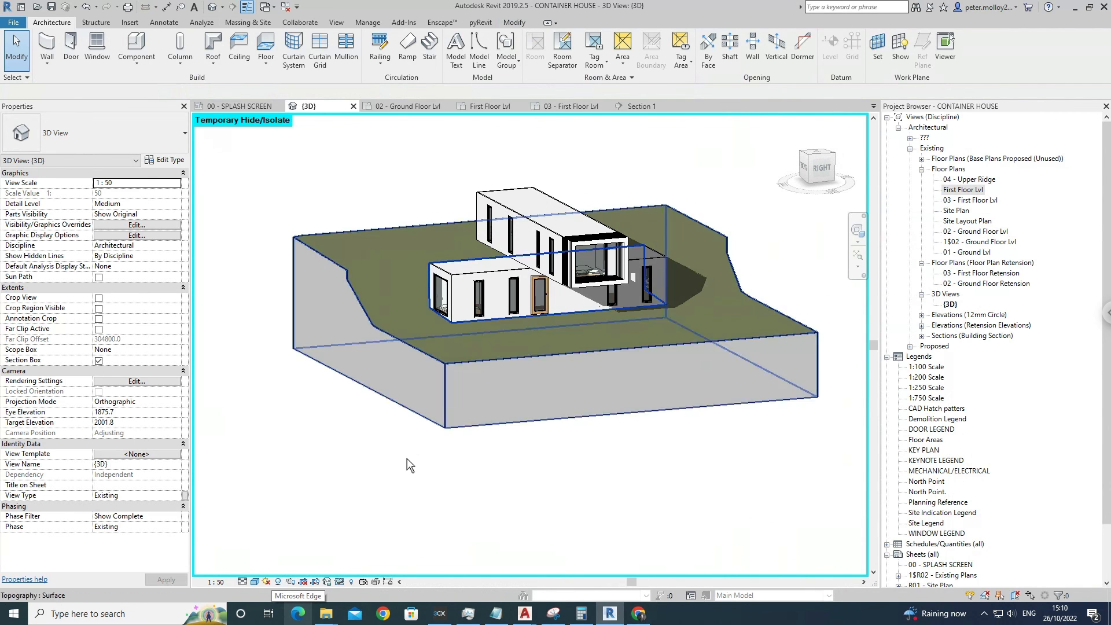
click(278, 581)
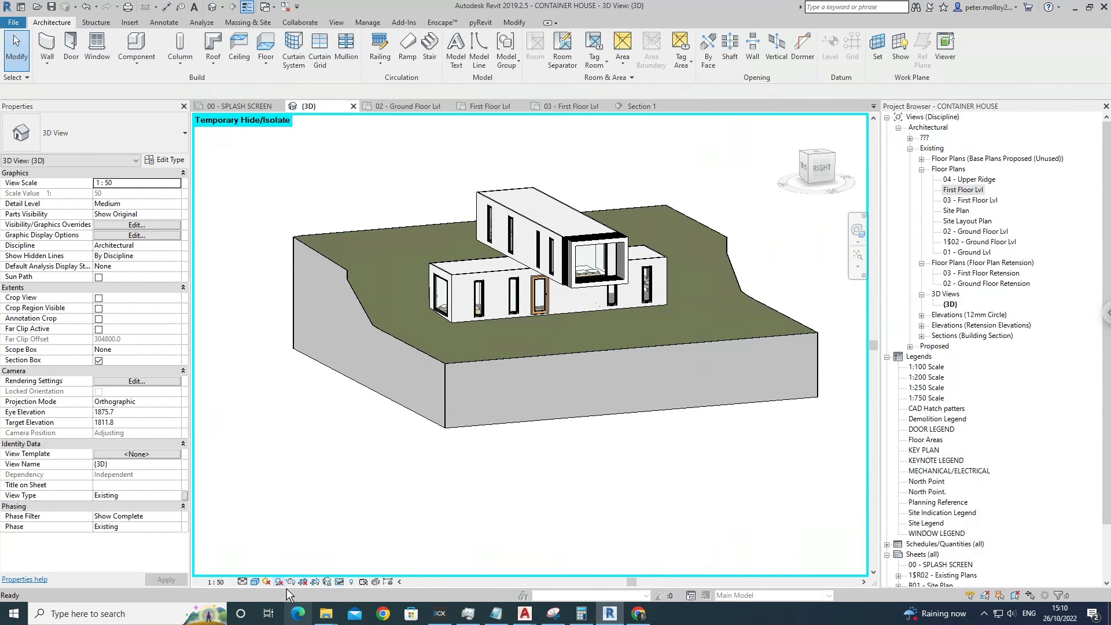
click(278, 582)
Apply the Sunlight from Top Right lighting preset in the 3D view's sun settings.
click(267, 581)
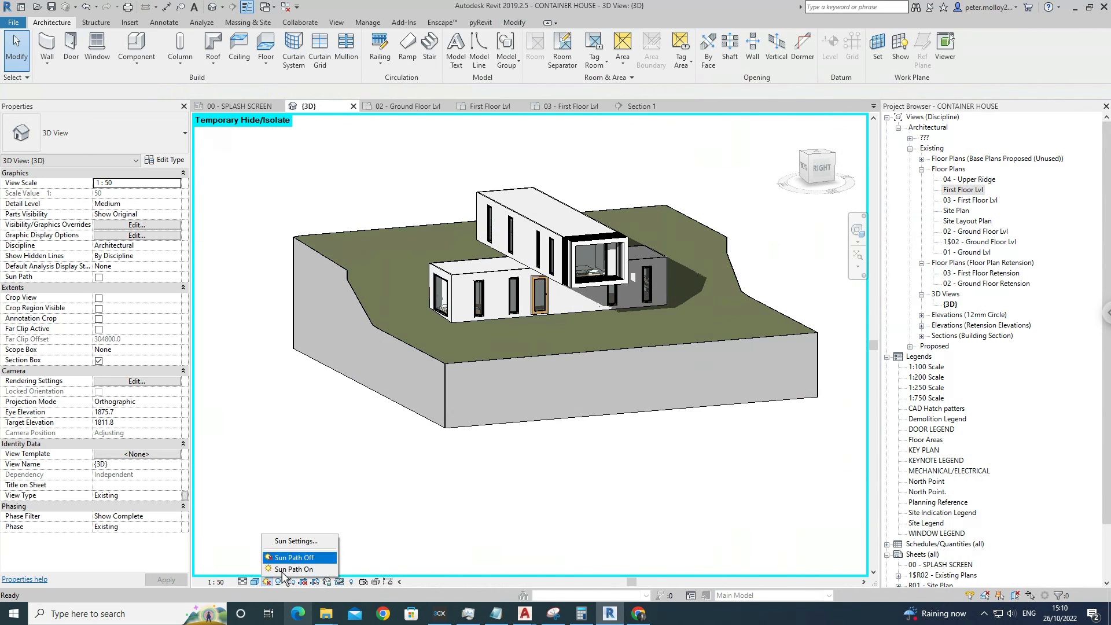
click(293, 544)
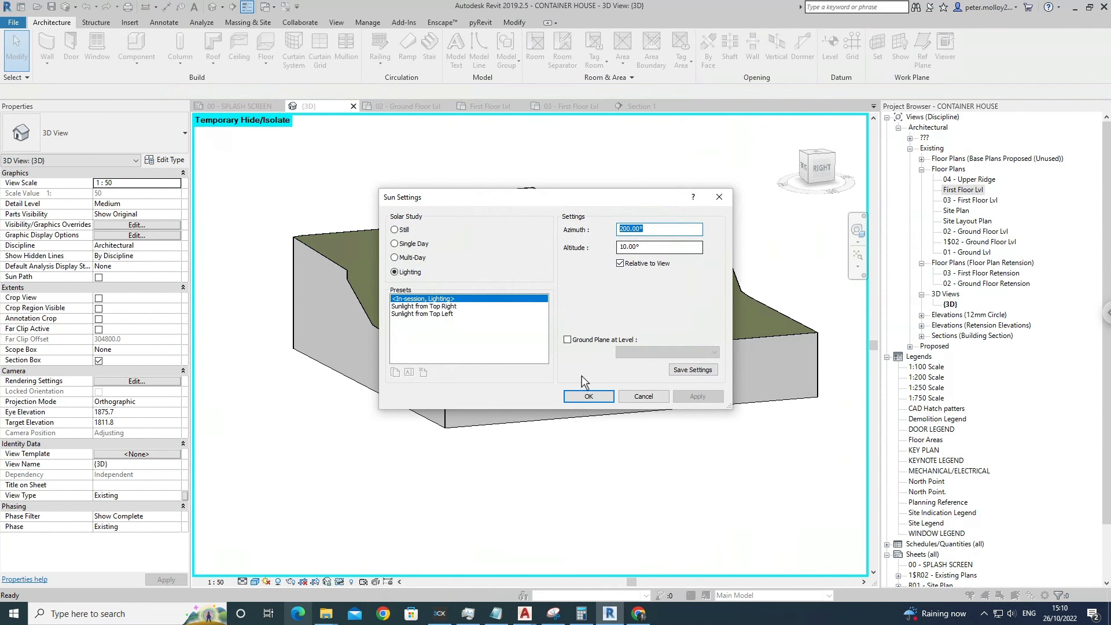
click(433, 306)
click(589, 396)
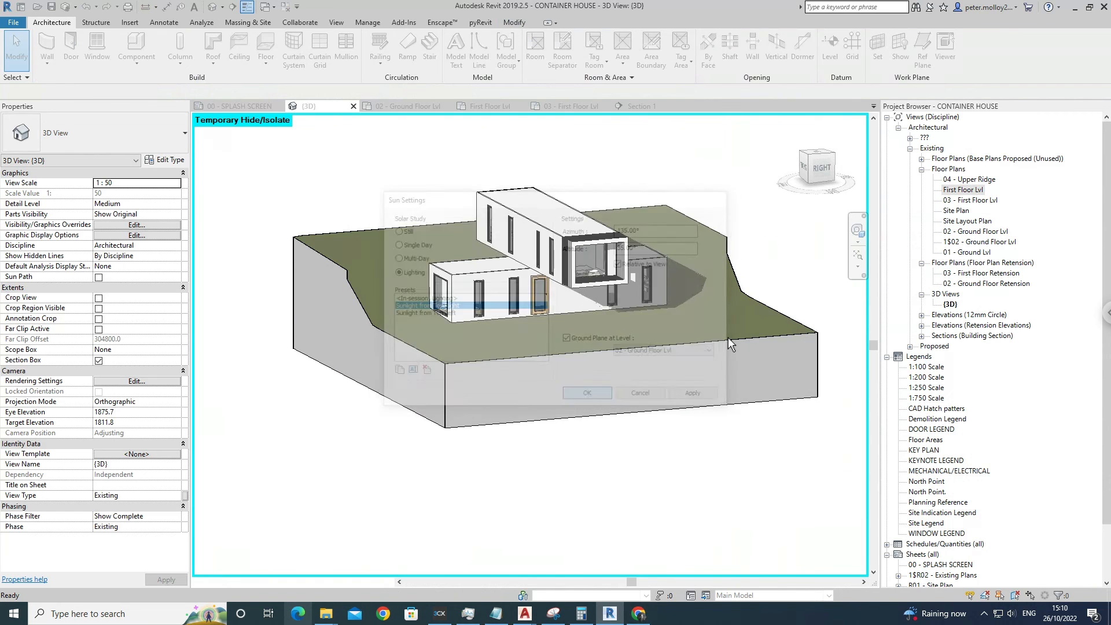
shift+middle_drag(616, 425, 654, 333)
scroll(695, 353, up, 3)
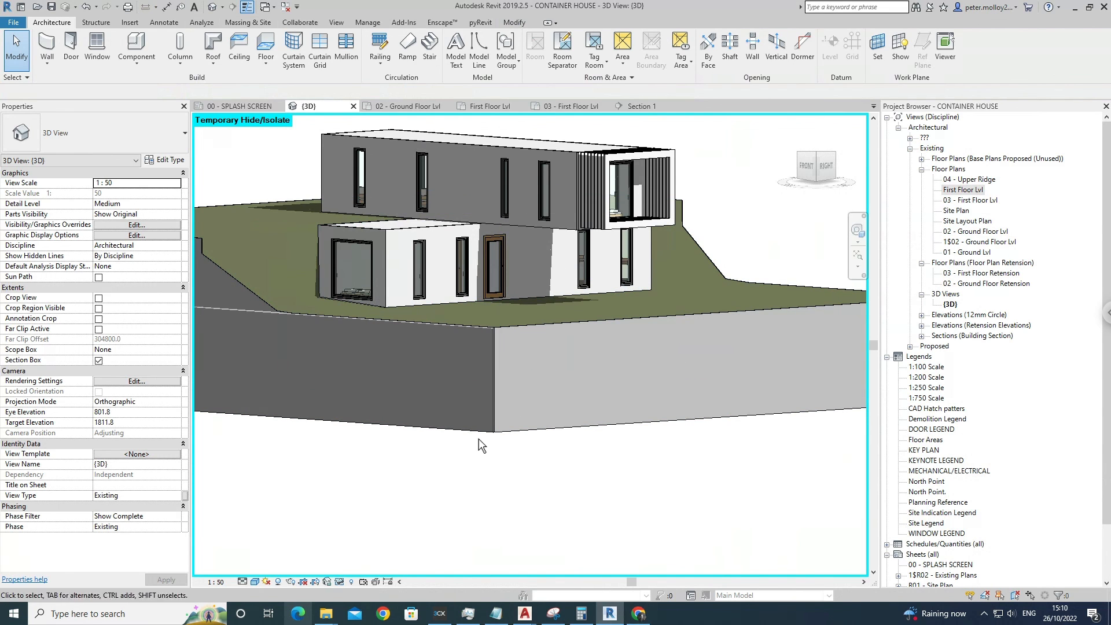
Reveal the hidden section box, raise its bottom face to thin the ground block, and leave the reveal mode.
click(479, 439)
scroll(478, 438, down, 2)
click(388, 509)
click(352, 583)
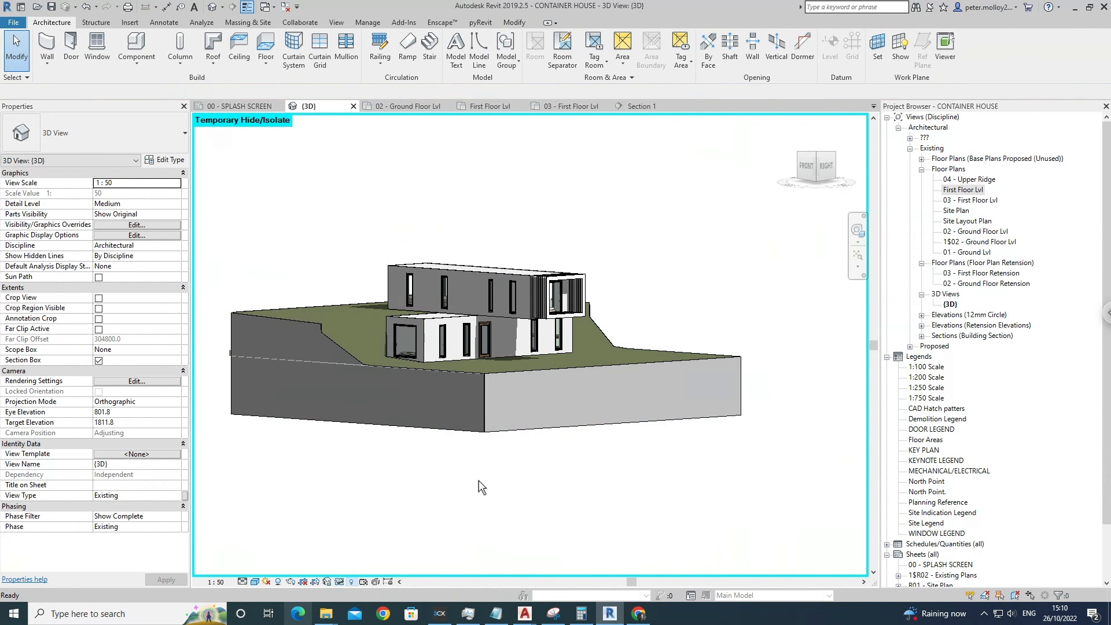
click(509, 431)
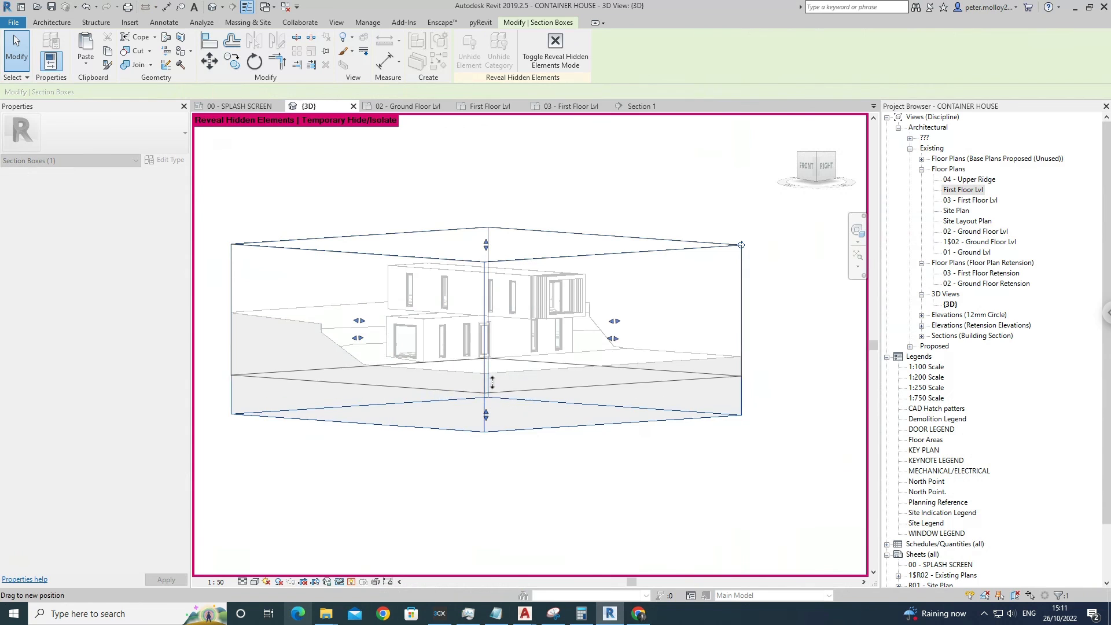
drag(493, 382, 492, 377)
click(352, 582)
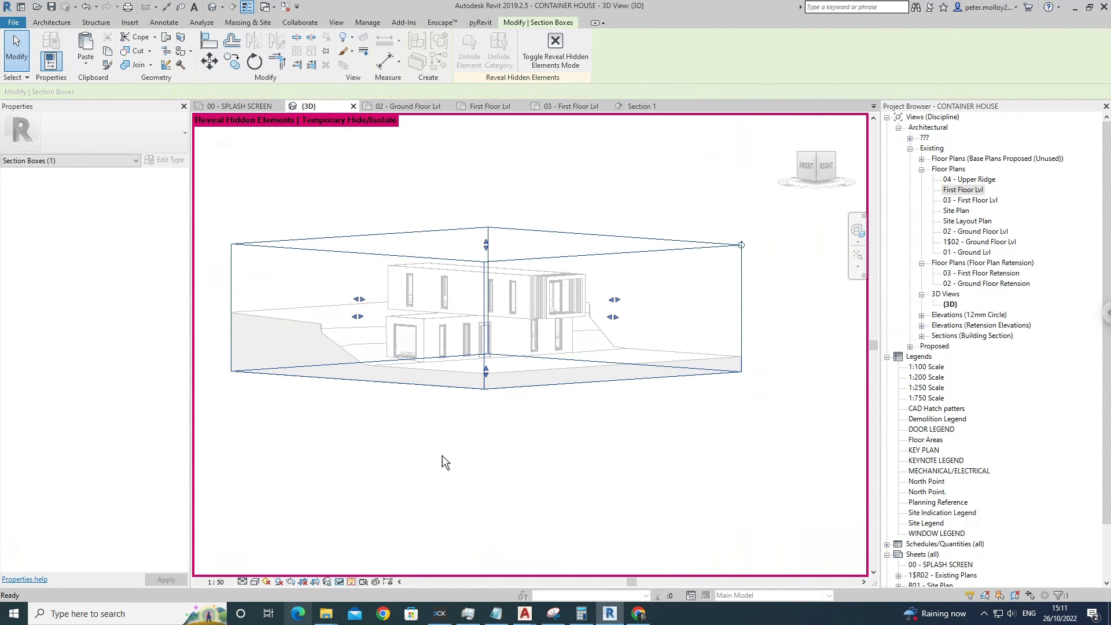
shift+middle_drag(637, 365, 609, 396)
scroll(442, 416, up, 1)
shift+middle_drag(442, 416, 641, 391)
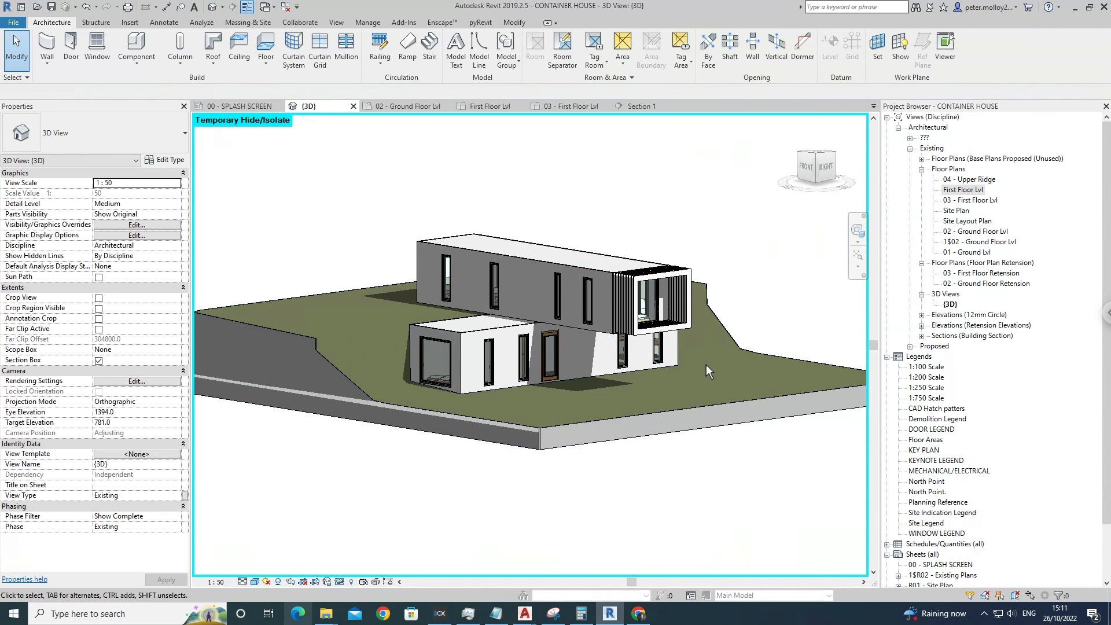
Check the reference photo in Chrome, review the First Floor Lvl plan in Revit and return to the 3D view.
middle_drag(706, 364, 704, 365)
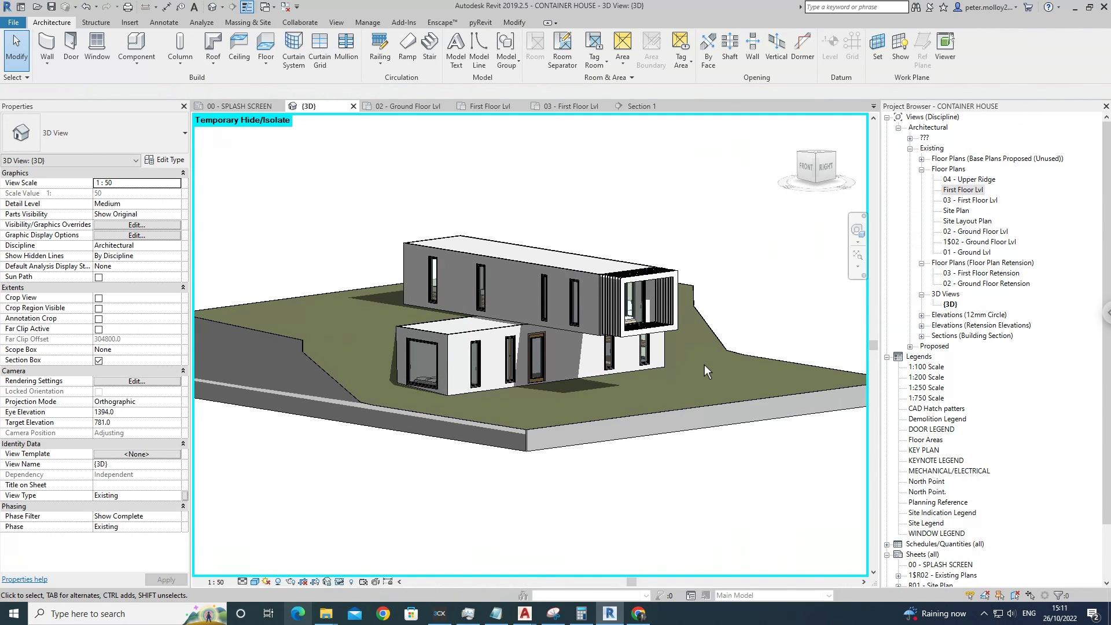
middle_drag(709, 367, 704, 367)
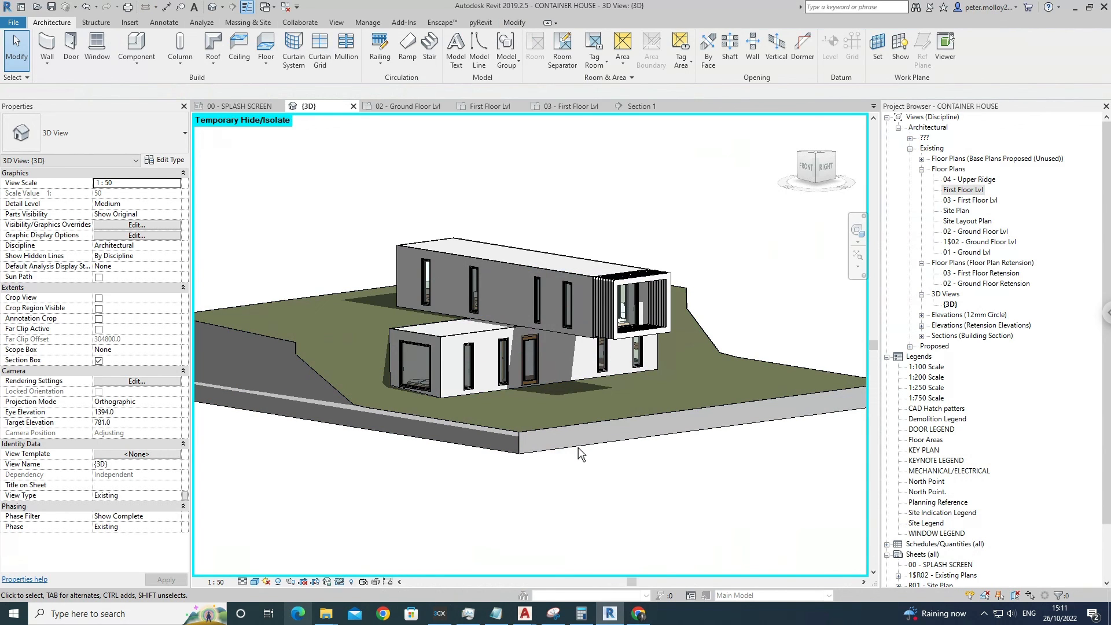
click(640, 615)
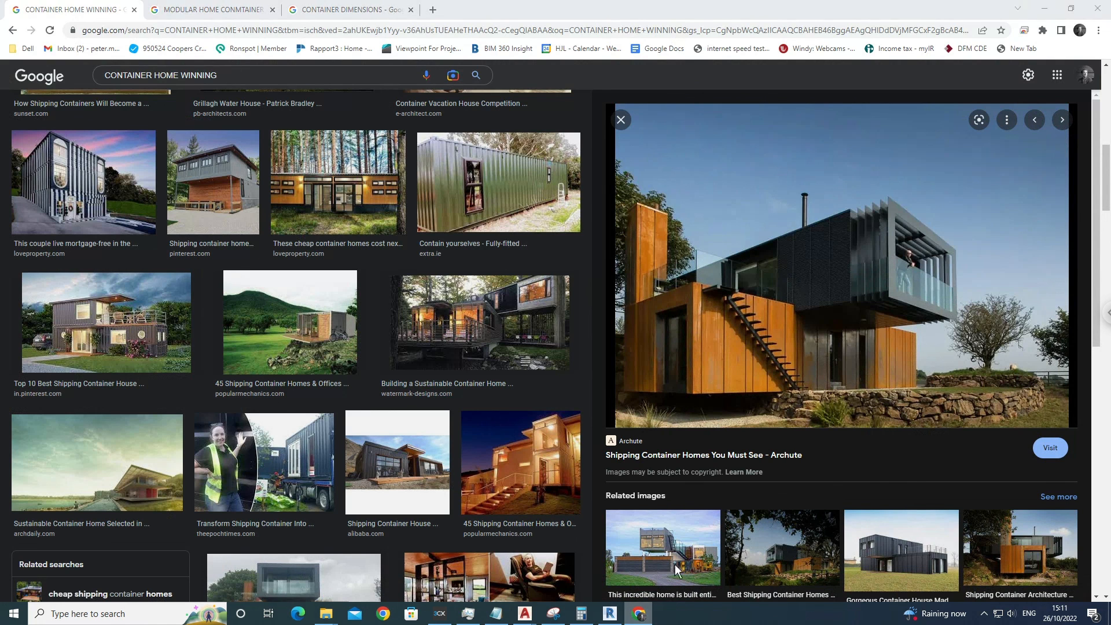
click(640, 617)
double_click(979, 191)
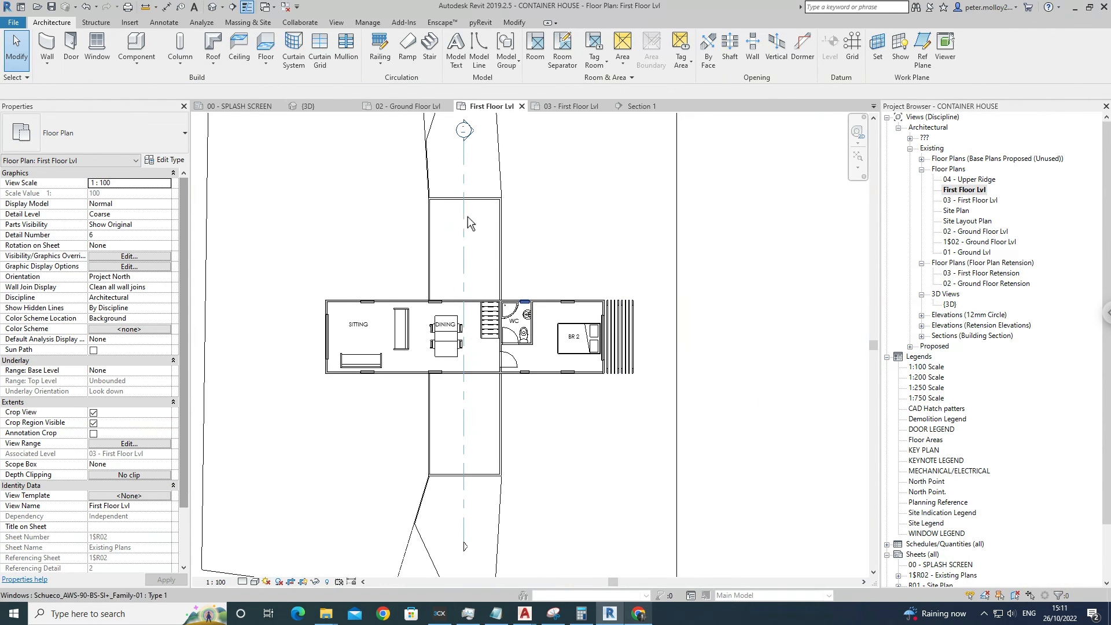
click(213, 7)
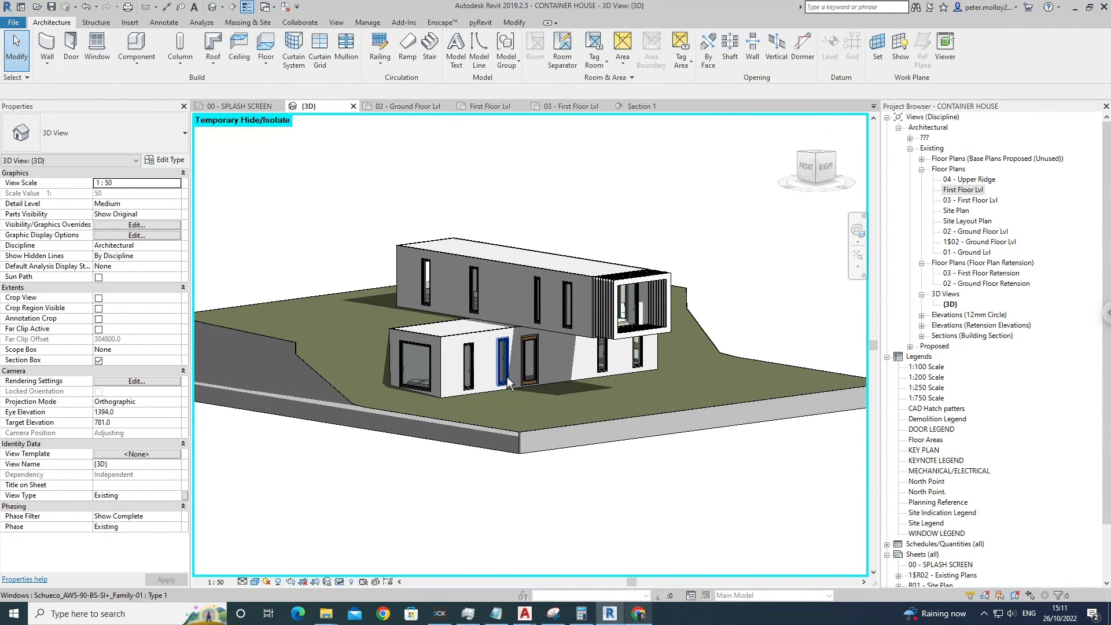